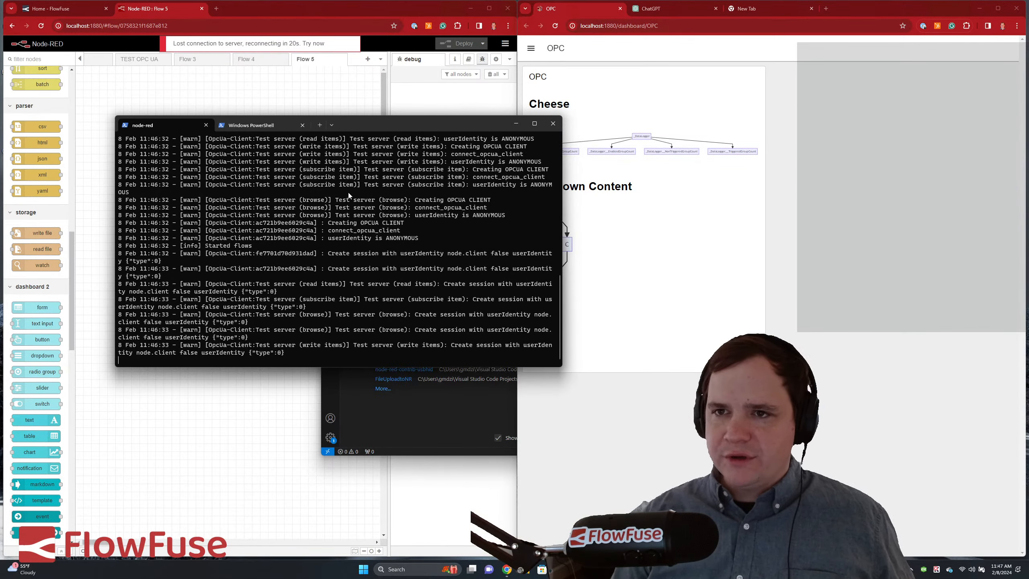
pyautogui.click(745, 9)
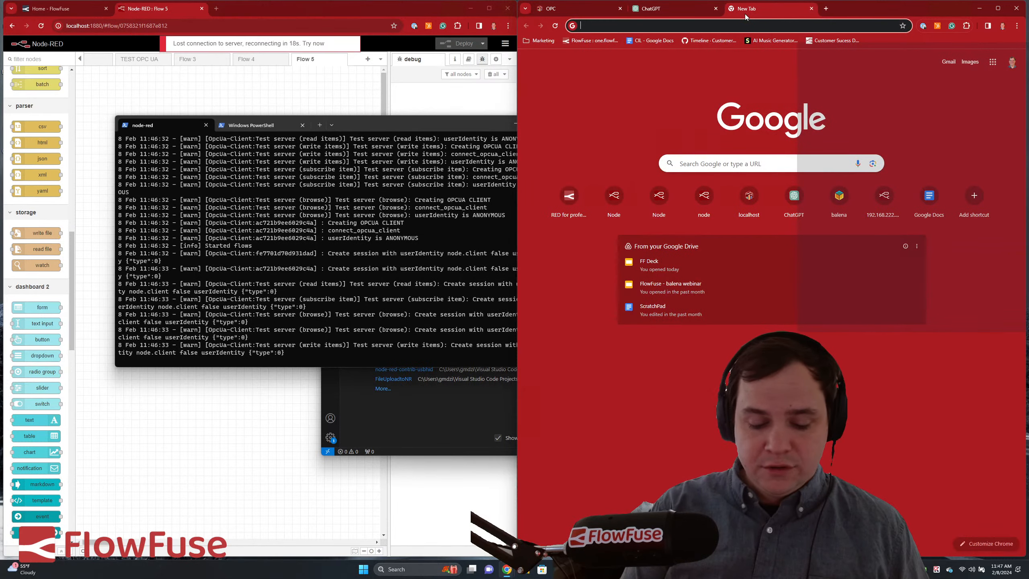
pyautogui.write('nodered.org')
pyautogui.press('Return')
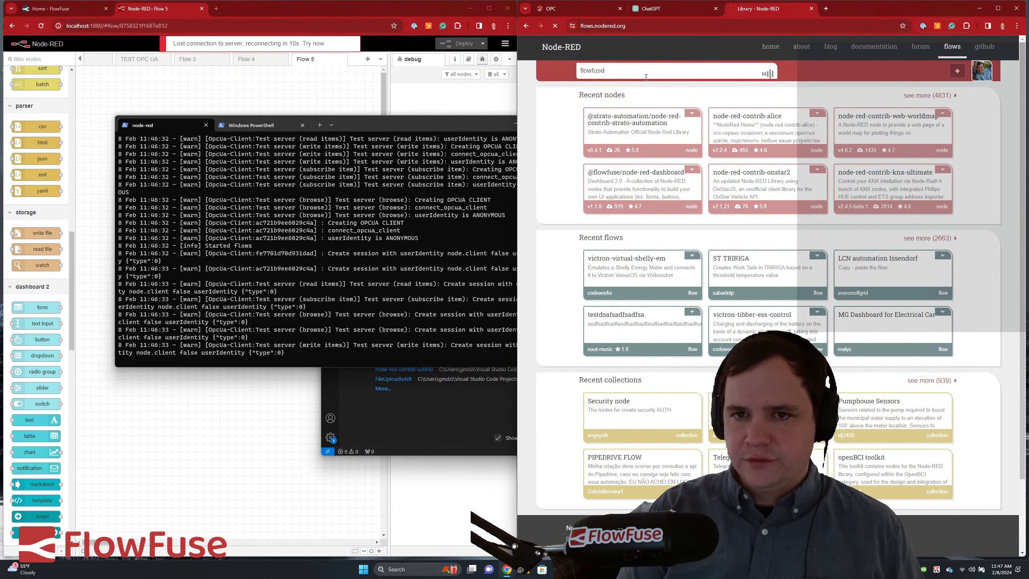
pyautogui.click(646, 77)
pyautogui.write('flowfuse')
pyautogui.press('Return')
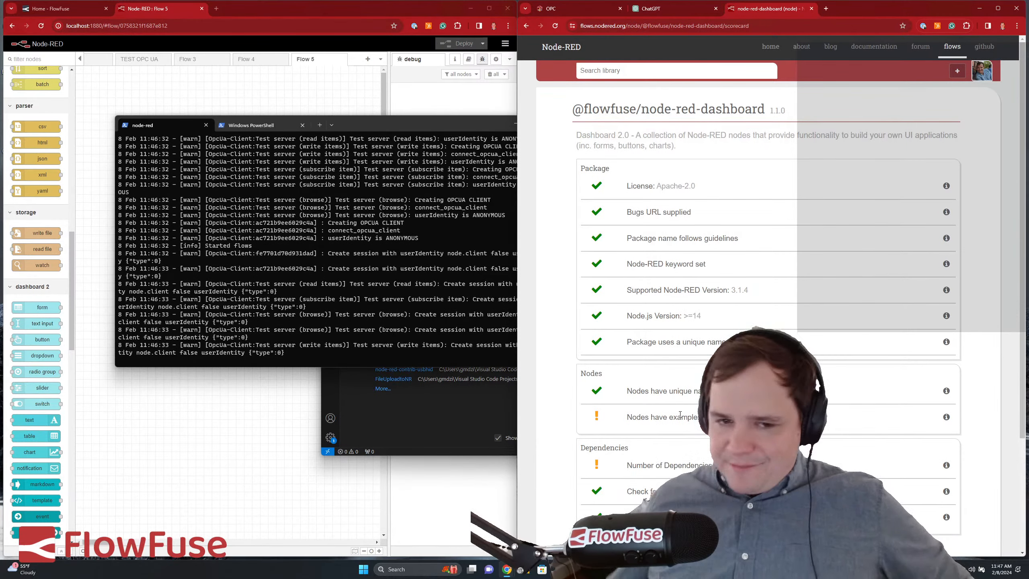
# - In the Node-RED editor's import dialog, examine the example flows supplied by the usbhid and node-red packages, then dismiss it
pyautogui.click(378, 90)
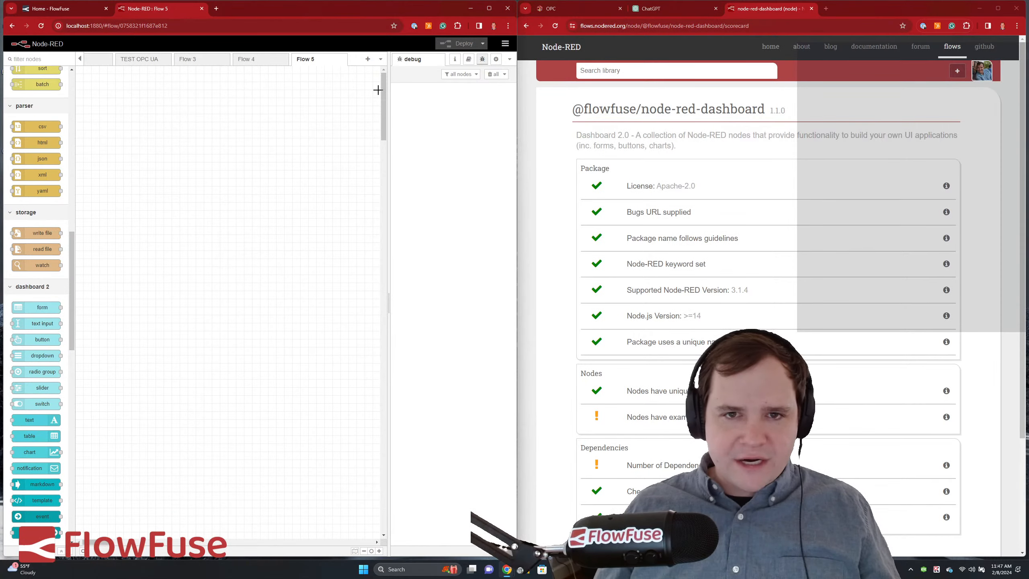
pyautogui.click(505, 43)
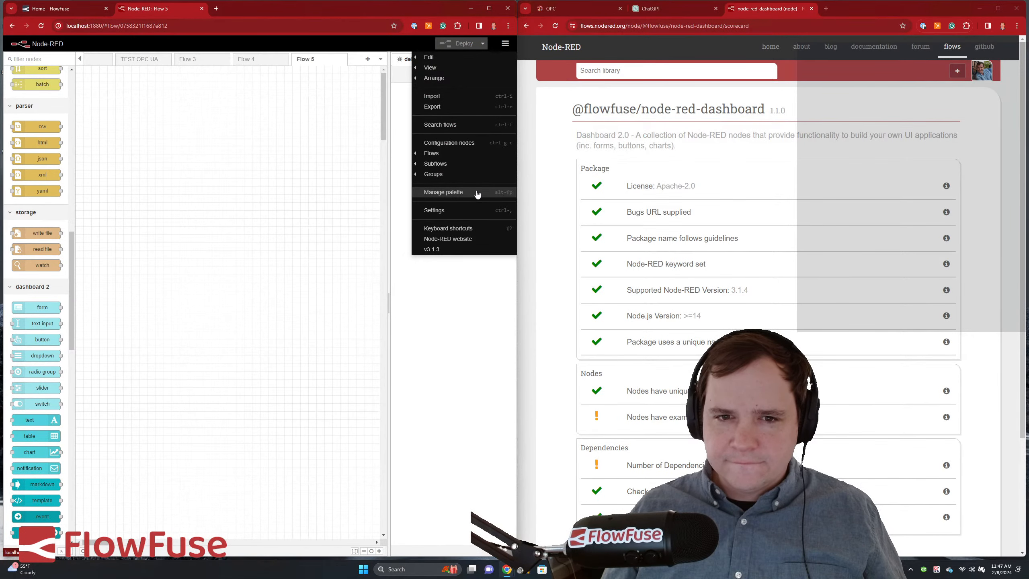
pyautogui.click(466, 96)
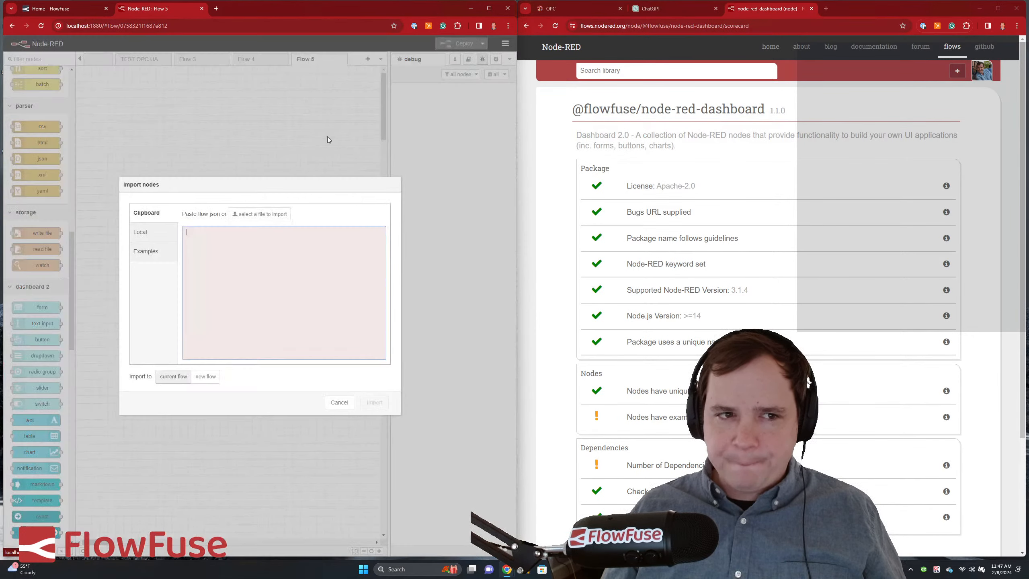
pyautogui.click(154, 254)
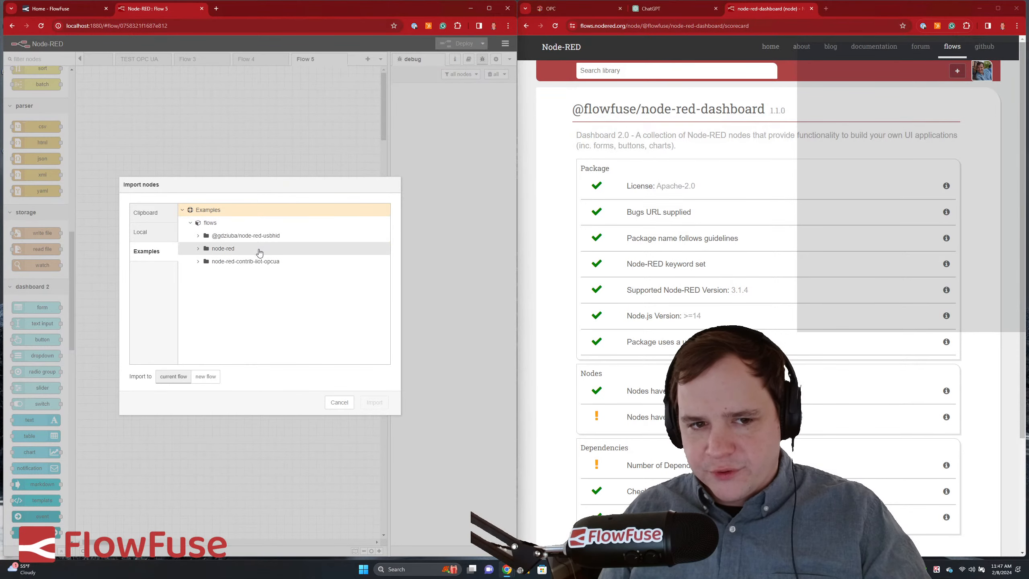
pyautogui.click(198, 237)
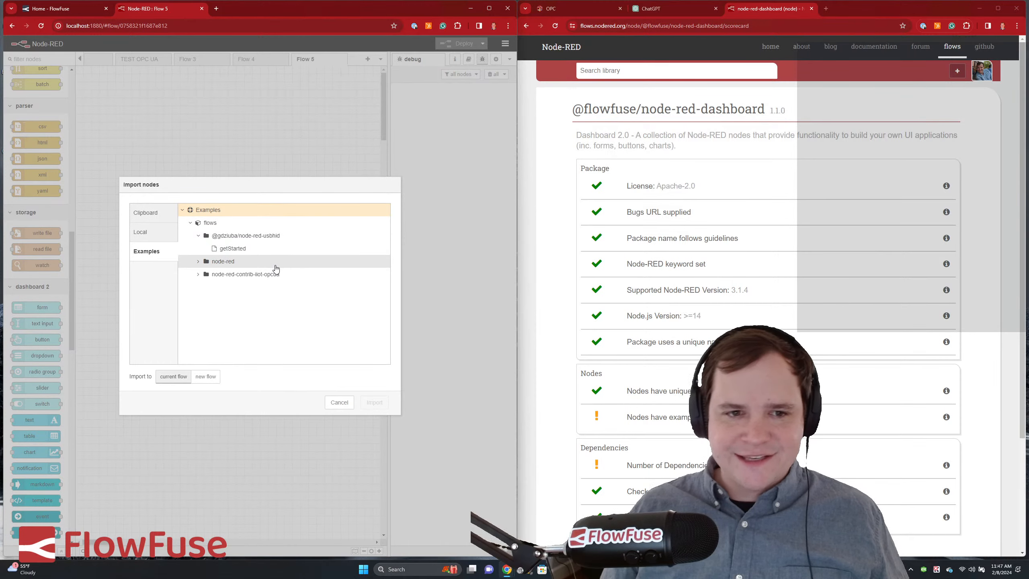
pyautogui.click(199, 262)
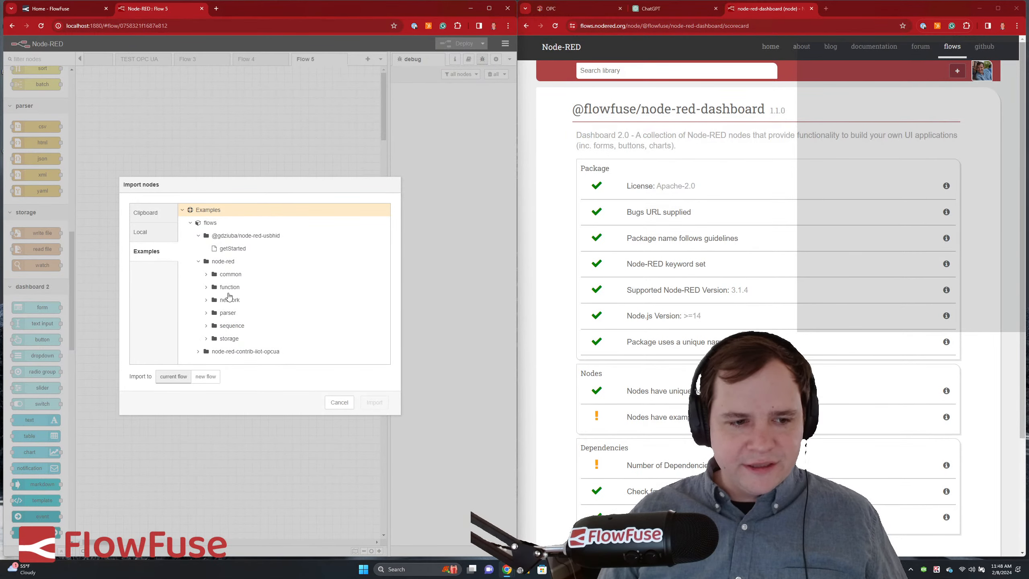
pyautogui.click(339, 402)
# - Look through the node categories in the Node-RED palette
pyautogui.scroll(12, 43, 200)
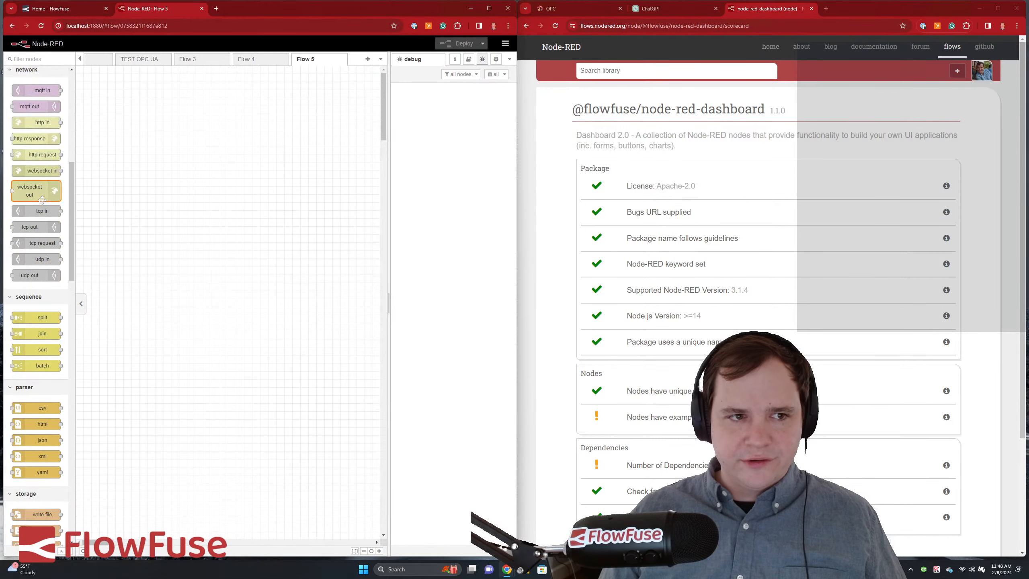
pyautogui.scroll(-12, 45, 254)
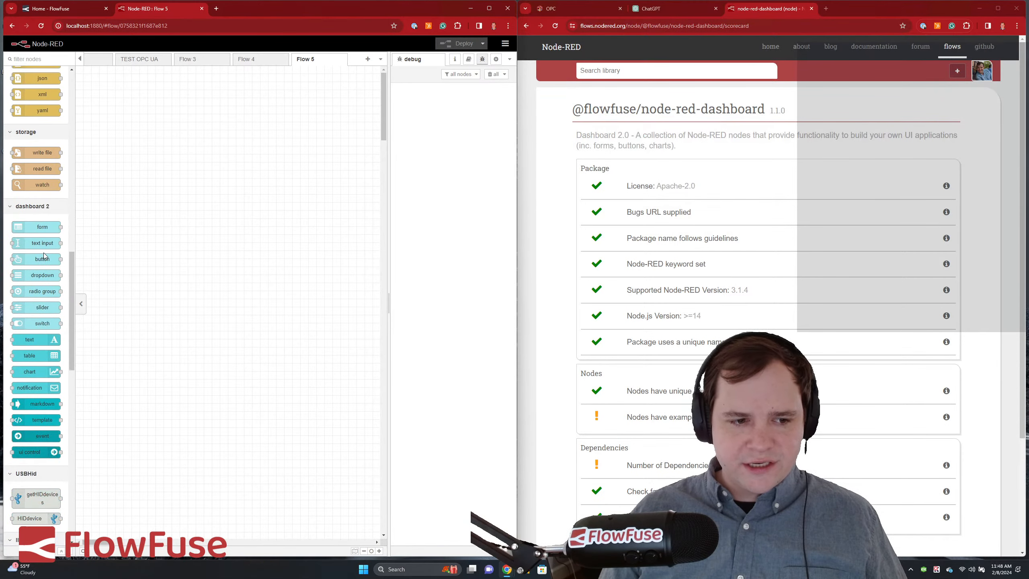
pyautogui.scroll(-5, 46, 254)
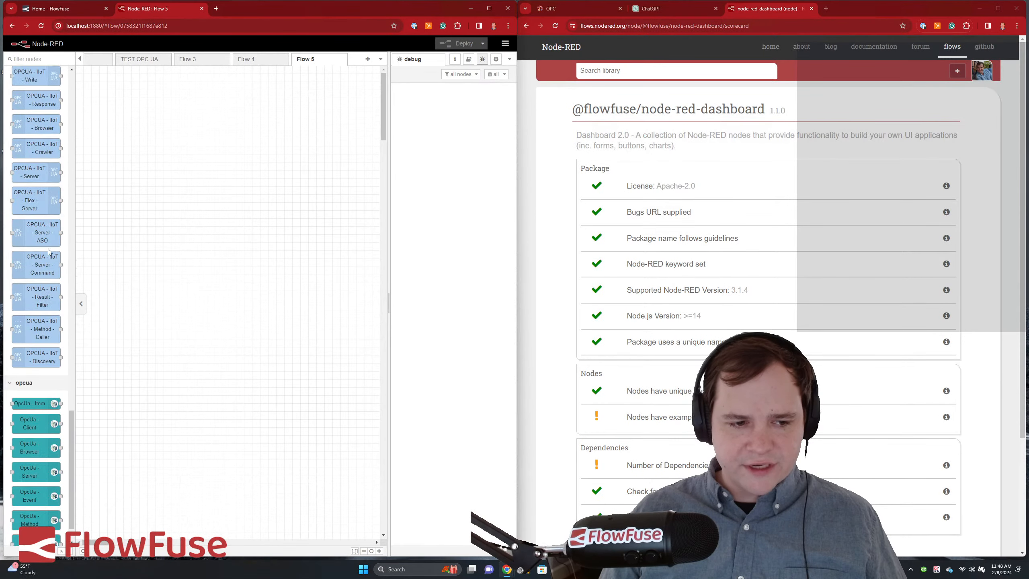
pyautogui.scroll(10, 47, 250)
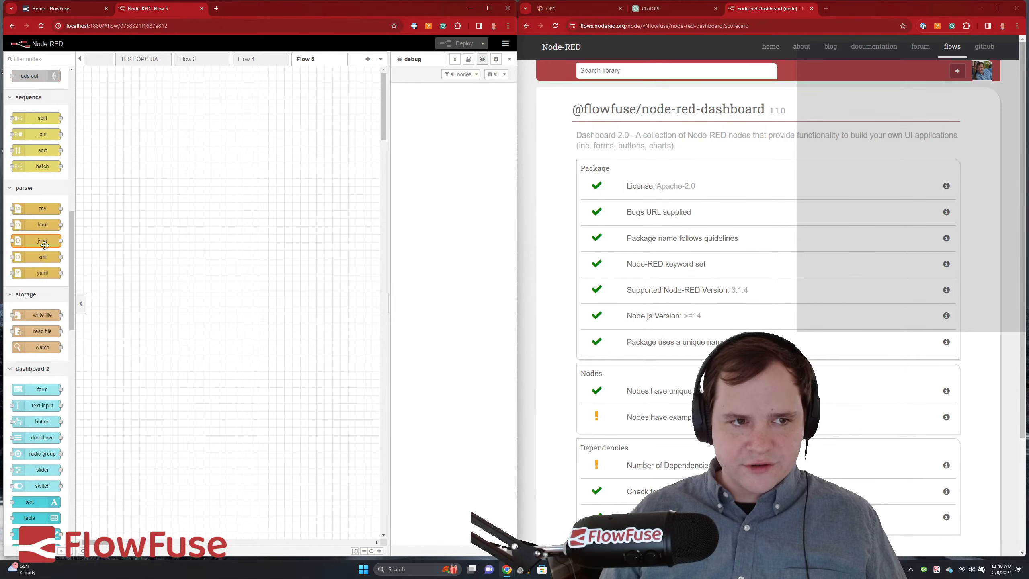
pyautogui.scroll(6, 45, 235)
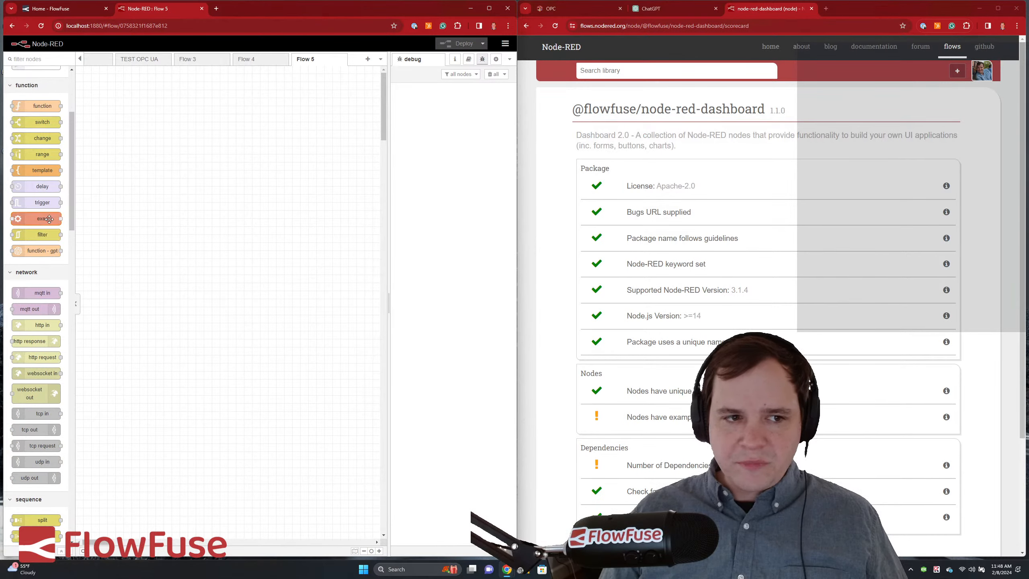
pyautogui.moveTo(48, 219)
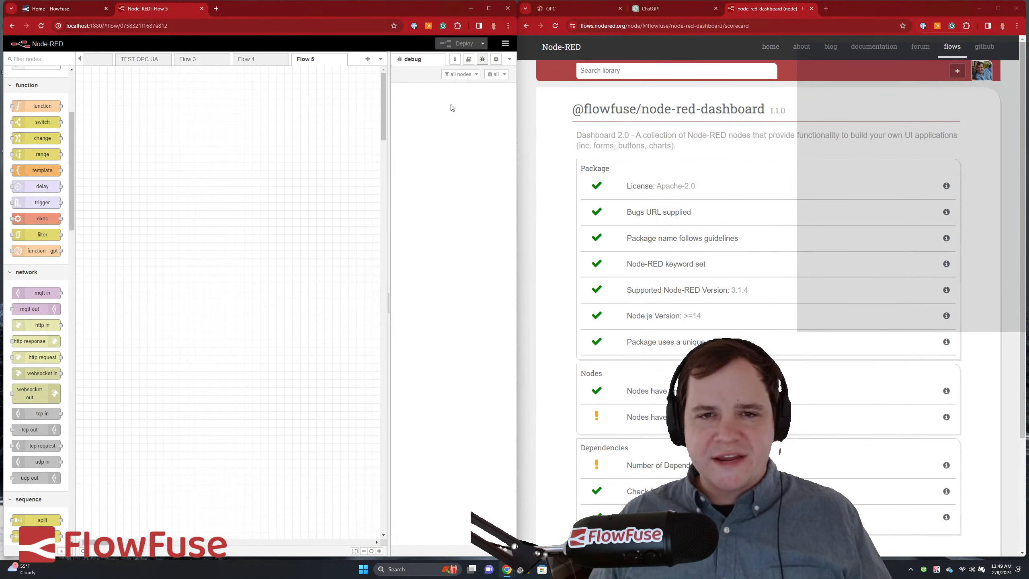
pyautogui.click(505, 45)
pyautogui.click(194, 138)
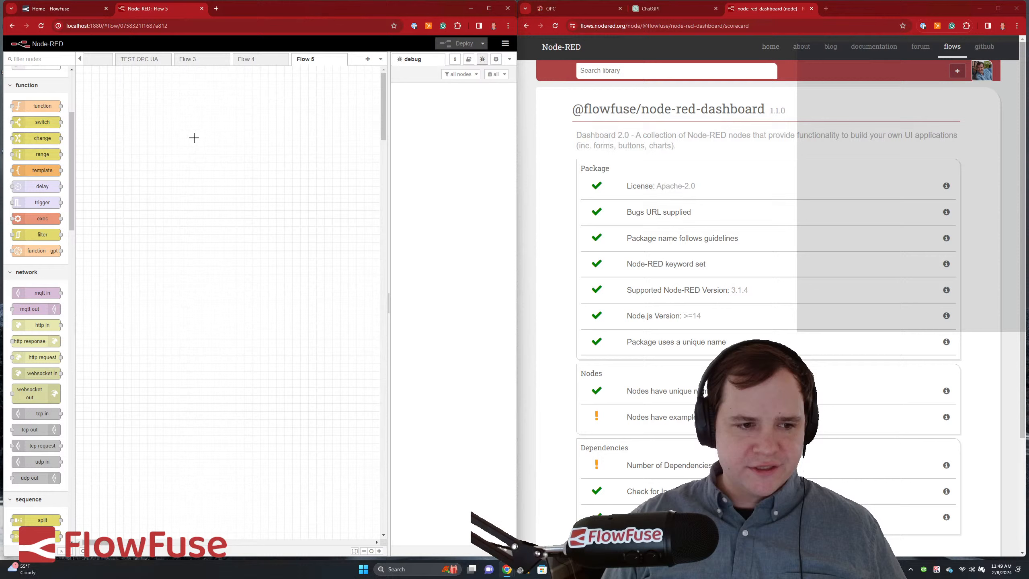
pyautogui.click(263, 60)
pyautogui.click(504, 43)
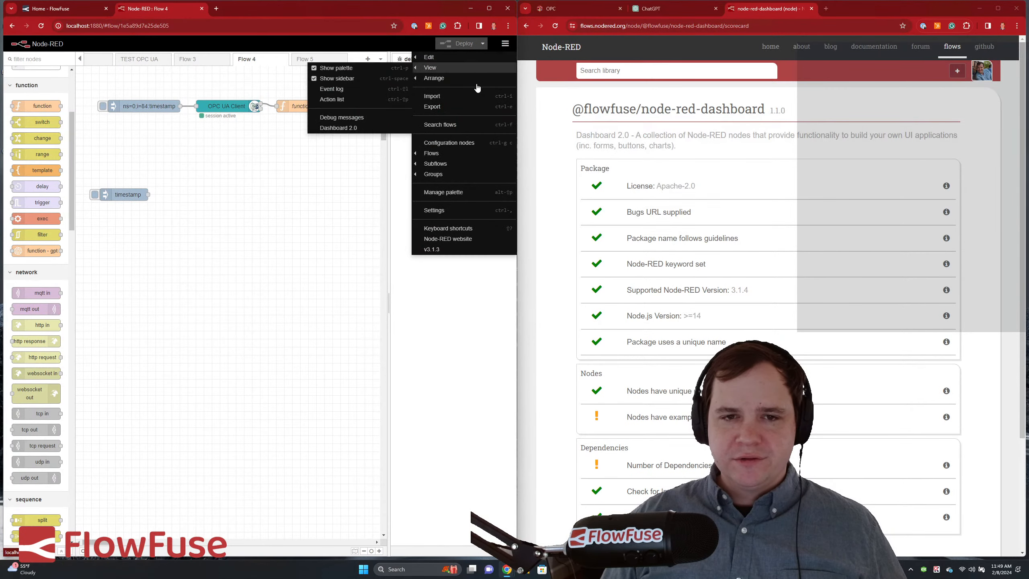
pyautogui.click(444, 191)
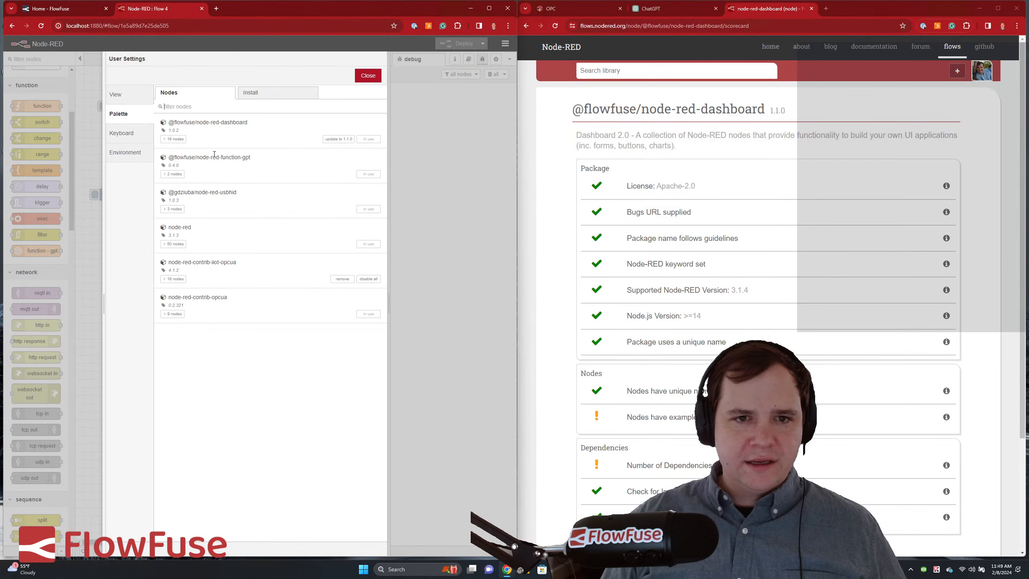
pyautogui.click(338, 138)
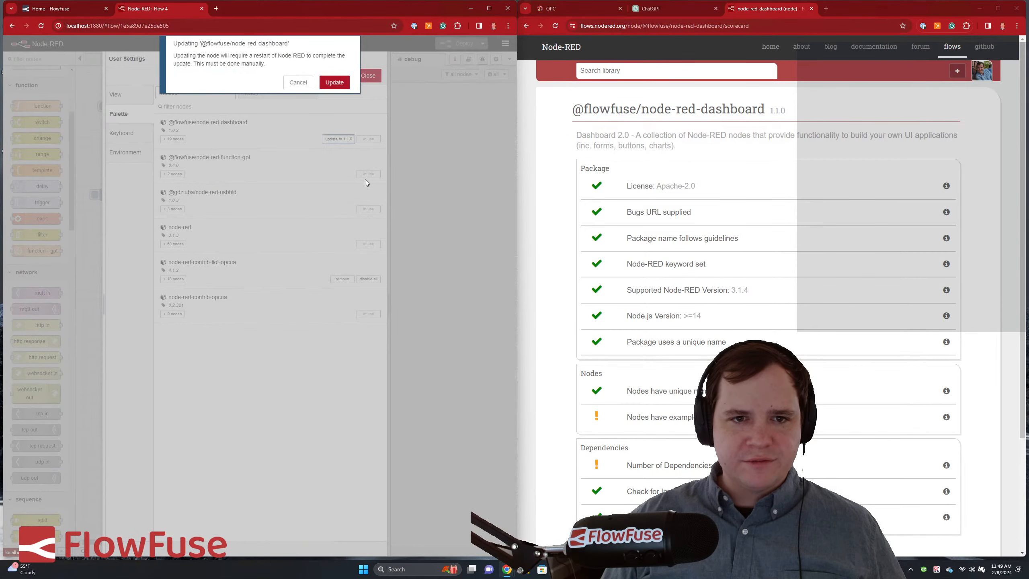
pyautogui.click(334, 83)
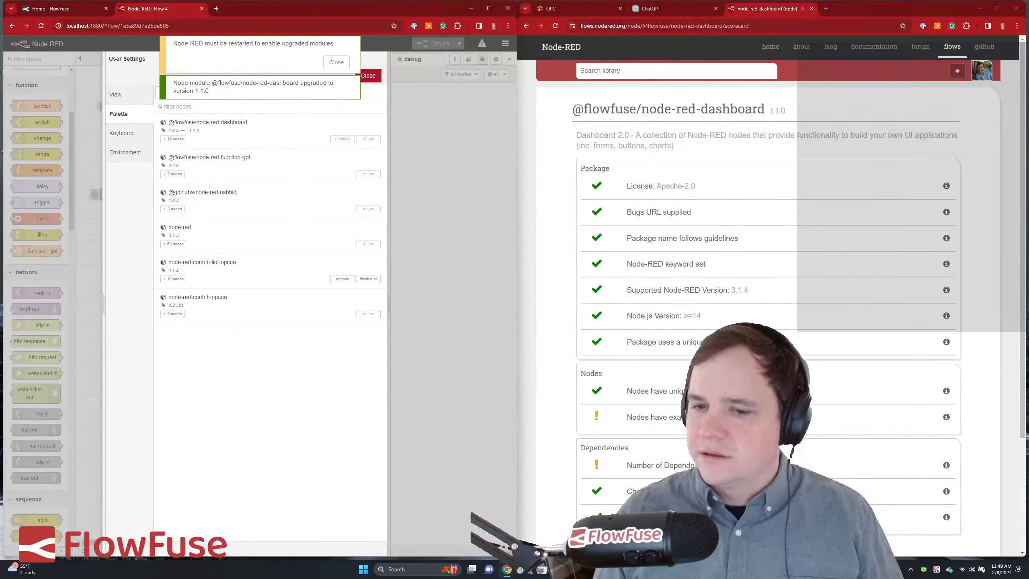
# - Switch to Visual Studio Code, dock its window to the half of the screen beside Node-RED, and bring up the Open Folder dialog
pyautogui.click(578, 569)
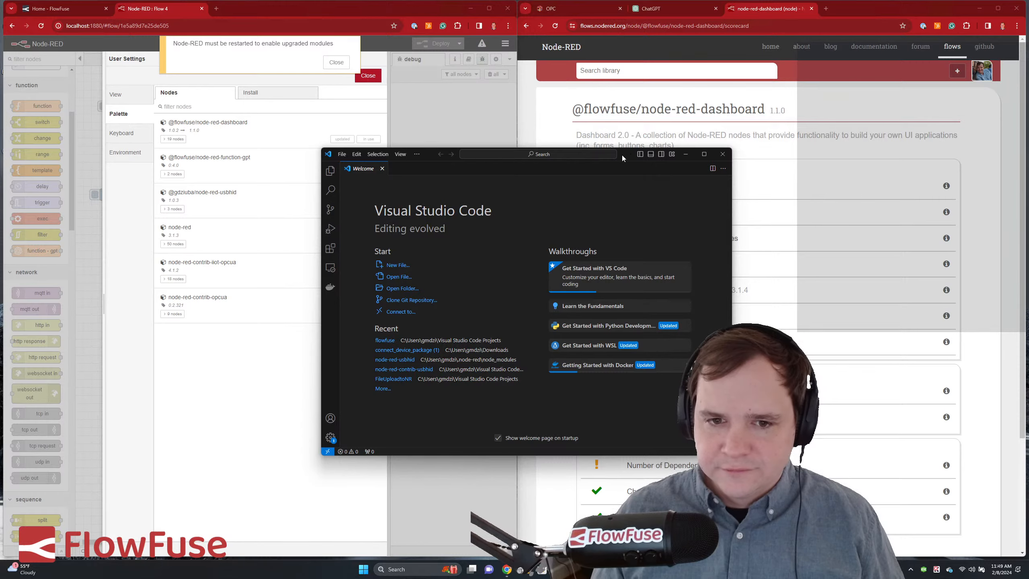
pyautogui.moveTo(619, 154); pyautogui.dragTo(1028, 201)
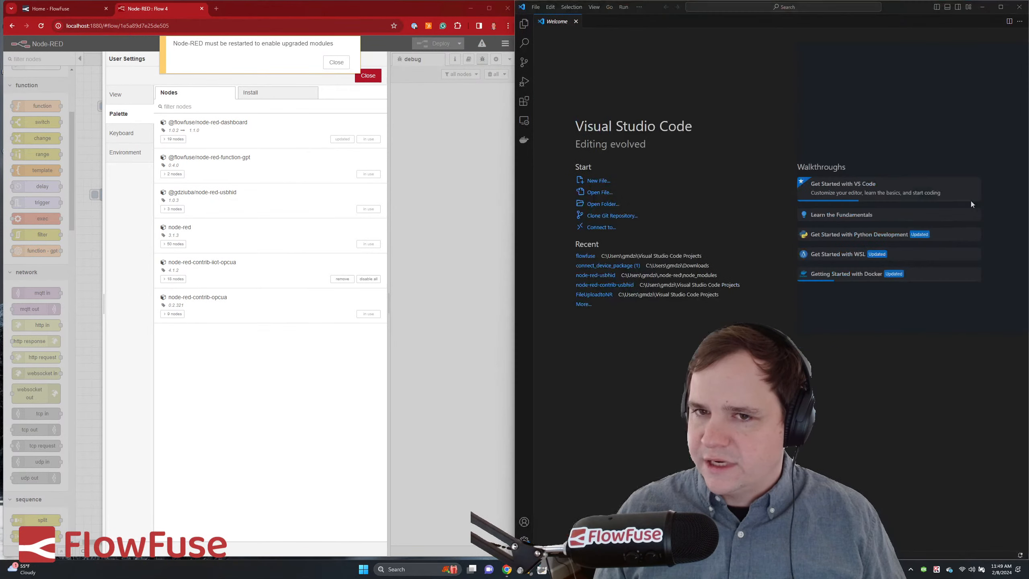
pyautogui.click(776, 115)
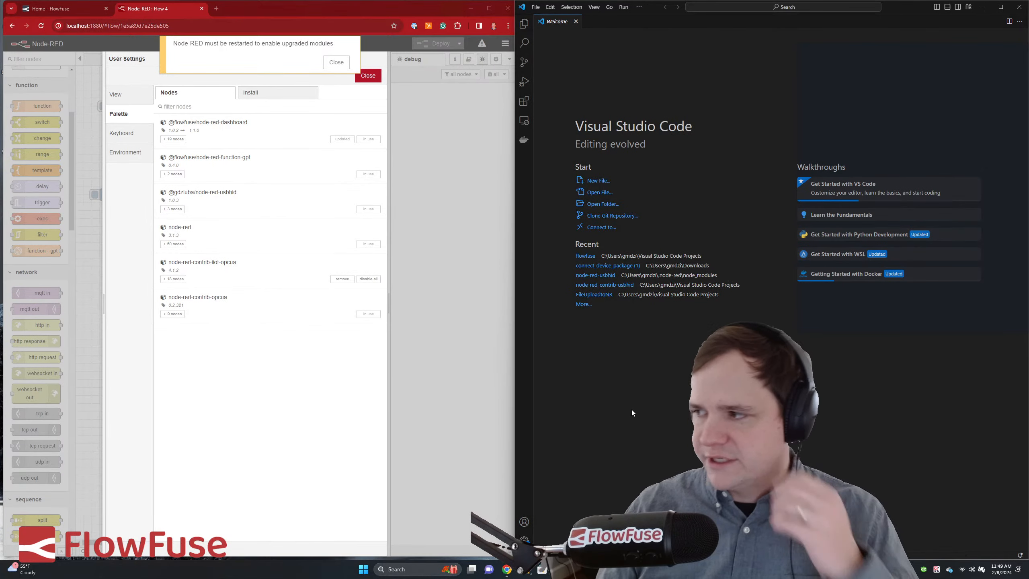
pyautogui.click(535, 7)
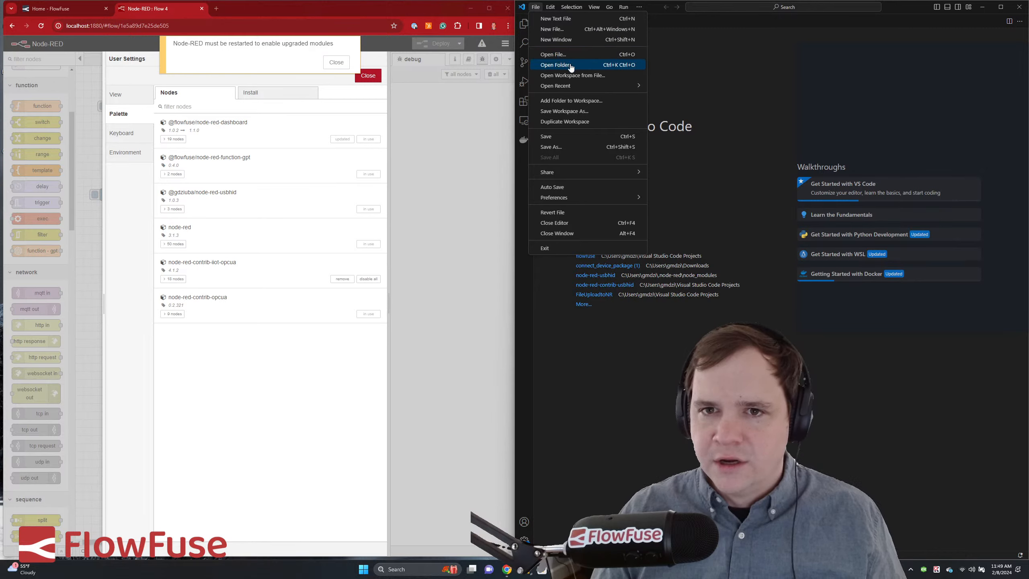
pyautogui.click(559, 65)
# - Dismiss the restart notice in Node-RED, then stop the running node-red process in the terminal and start it again
pyautogui.click(336, 62)
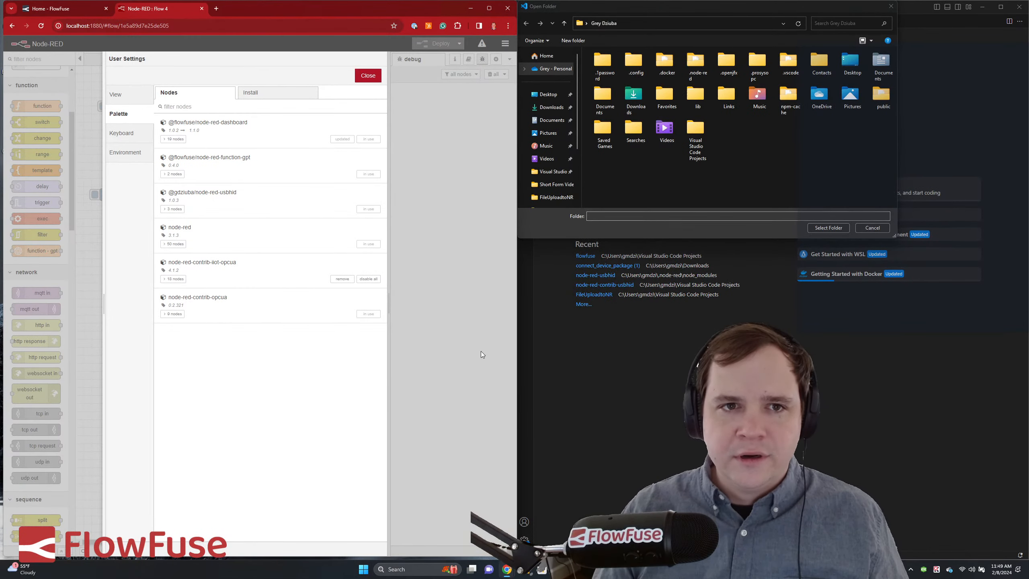
pyautogui.moveTo(595, 570)
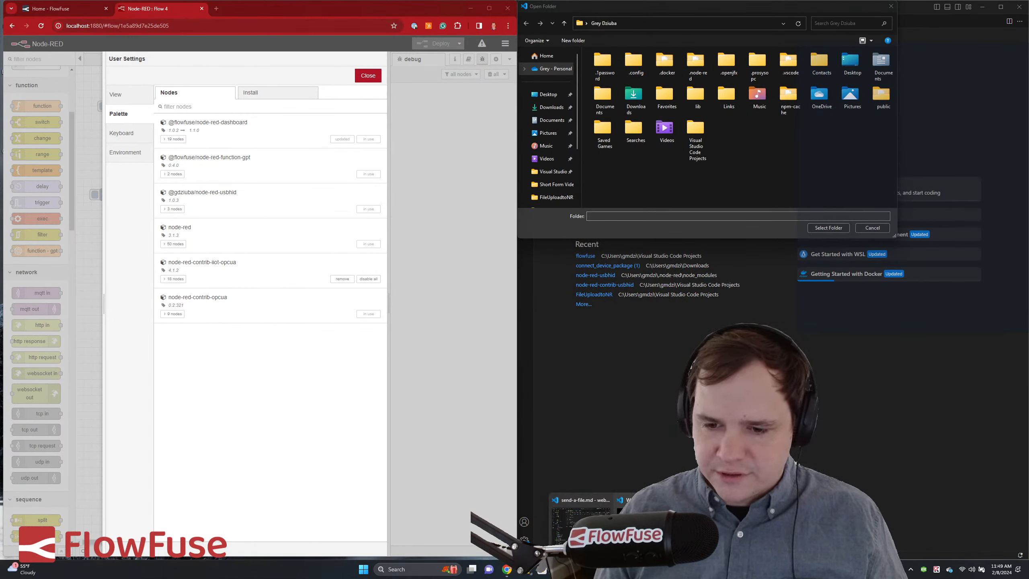
pyautogui.click(595, 531)
pyautogui.hotkey('ctrl', 'c')
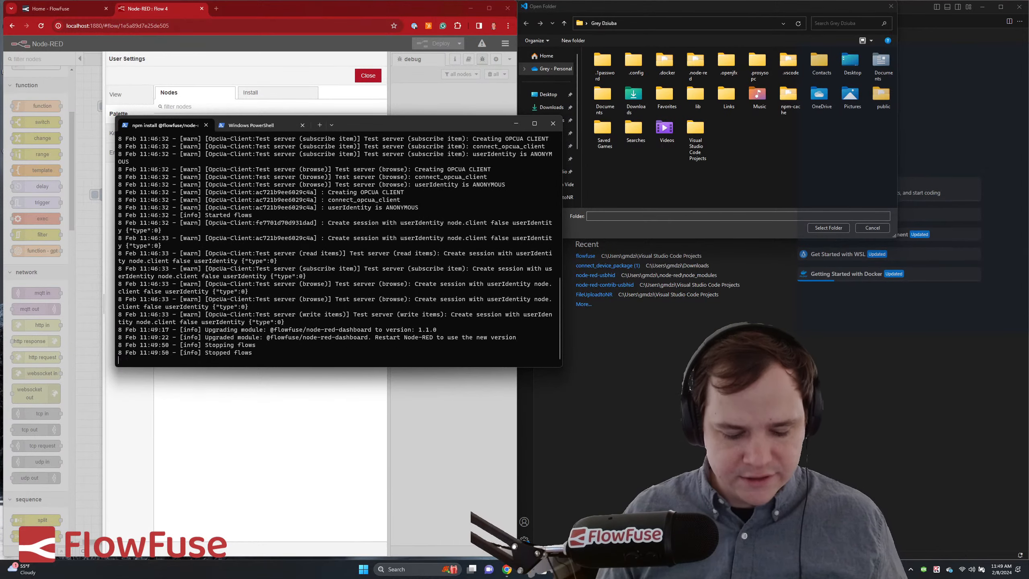
pyautogui.press('Up')
pyautogui.press('Return')
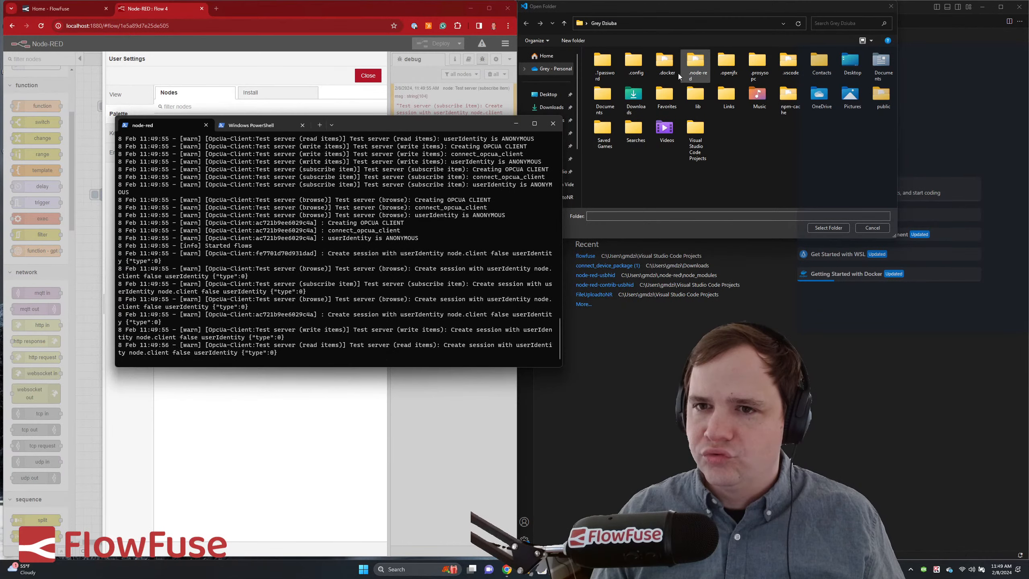
pyautogui.doubleClick(700, 66)
pyautogui.doubleClick(675, 78)
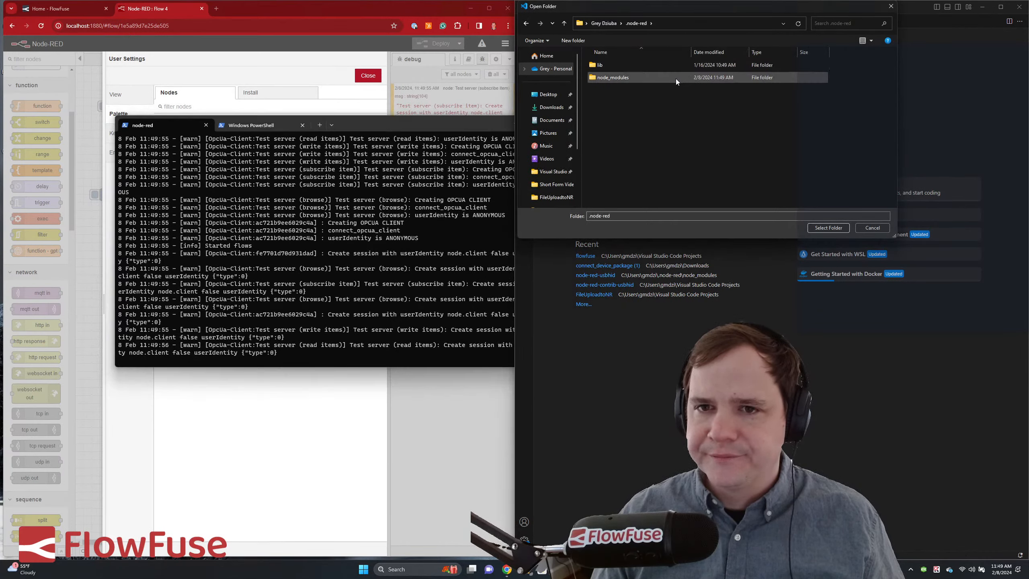
pyautogui.scroll(-1, 667, 131)
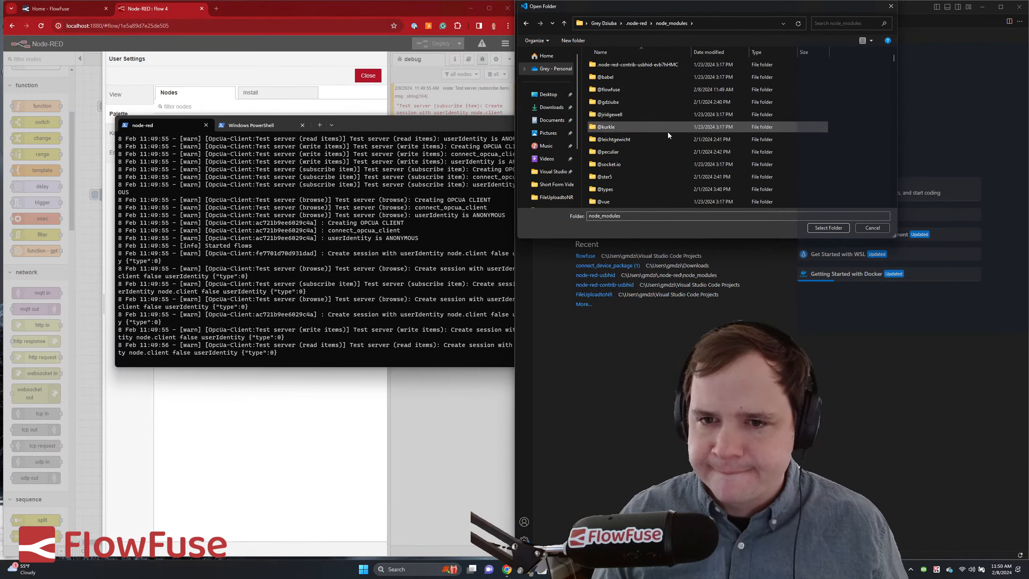
pyautogui.doubleClick(631, 85)
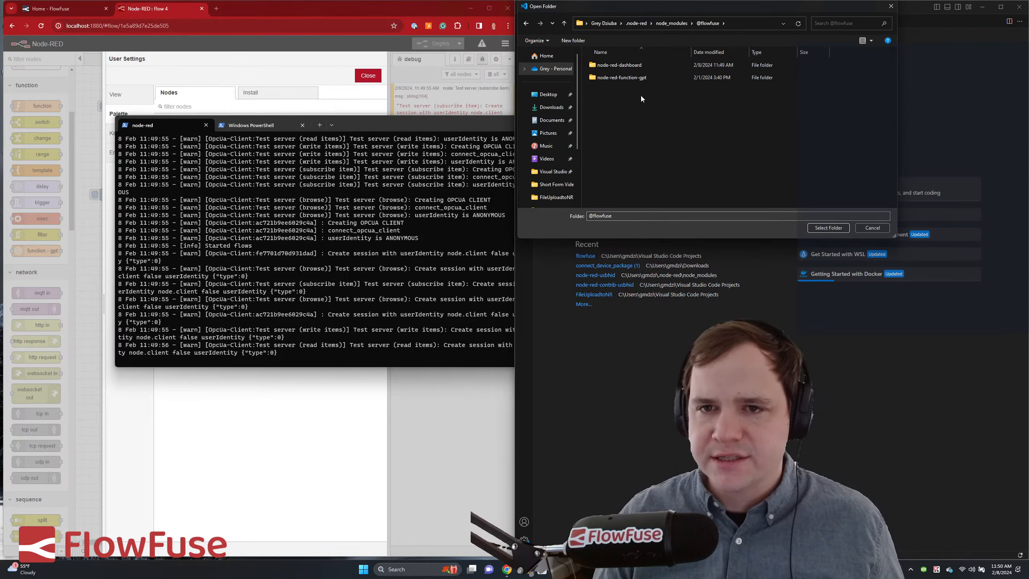
pyautogui.doubleClick(630, 70)
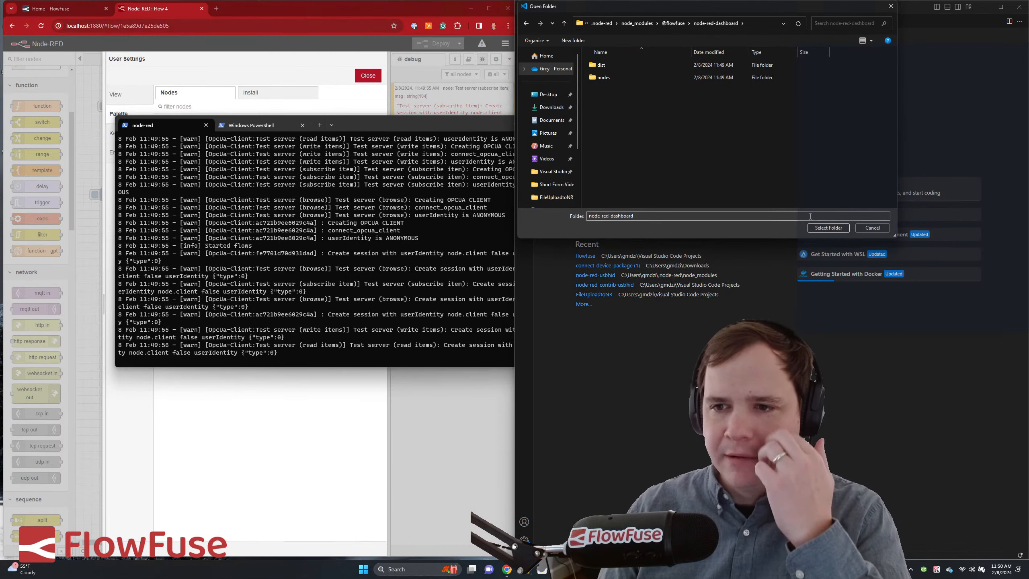
pyautogui.click(823, 226)
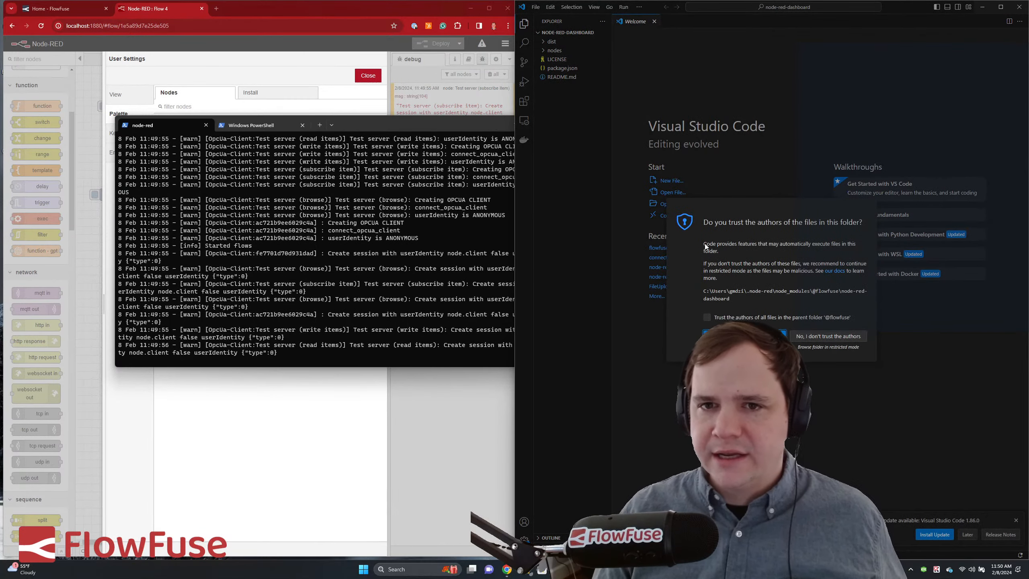
pyautogui.click(757, 336)
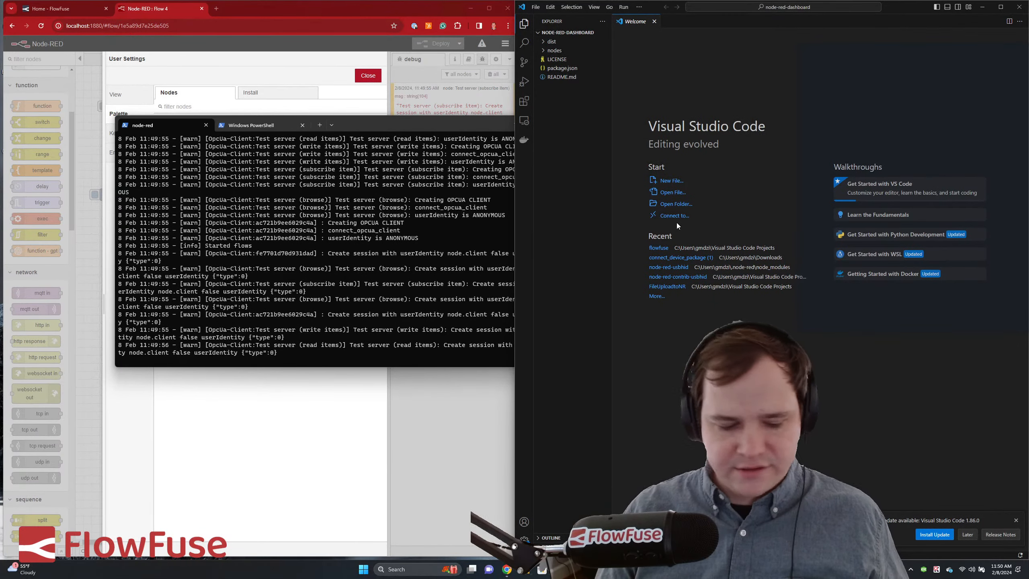
pyautogui.hotkey('alt', 'Tab')
pyautogui.hotkey('alt', 'Tab')
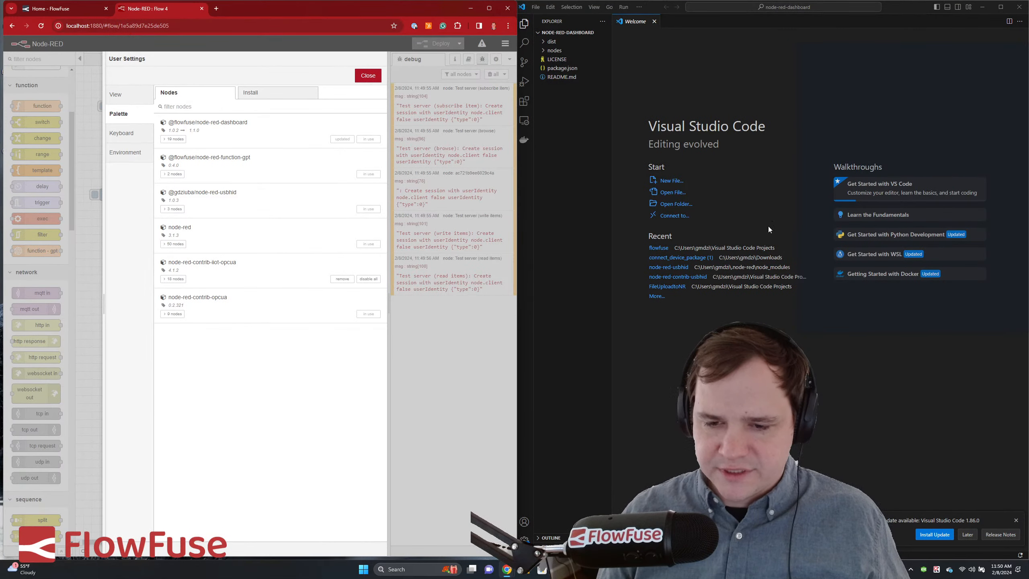
# - Search the web for "node red dashboard 2.0" in a new tab of the scorecard's Chrome window, and open the project's GitHub repository from its site
pyautogui.hotkey('alt', 'Tab')
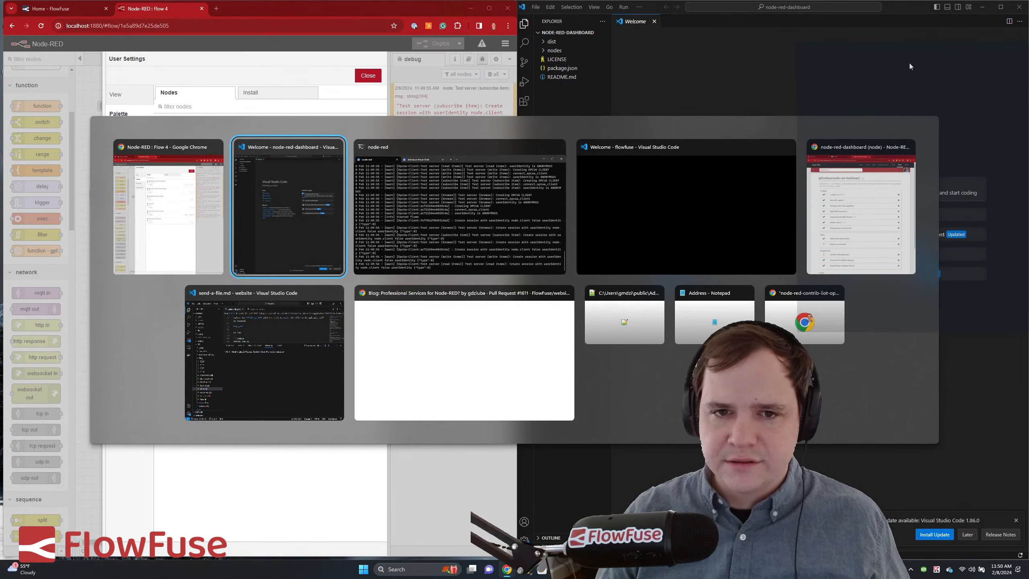
pyautogui.hotkey('alt', 'Tab')
pyautogui.hotkey('alt', 'Tab')
pyautogui.hotkey('alt', 'Tab')
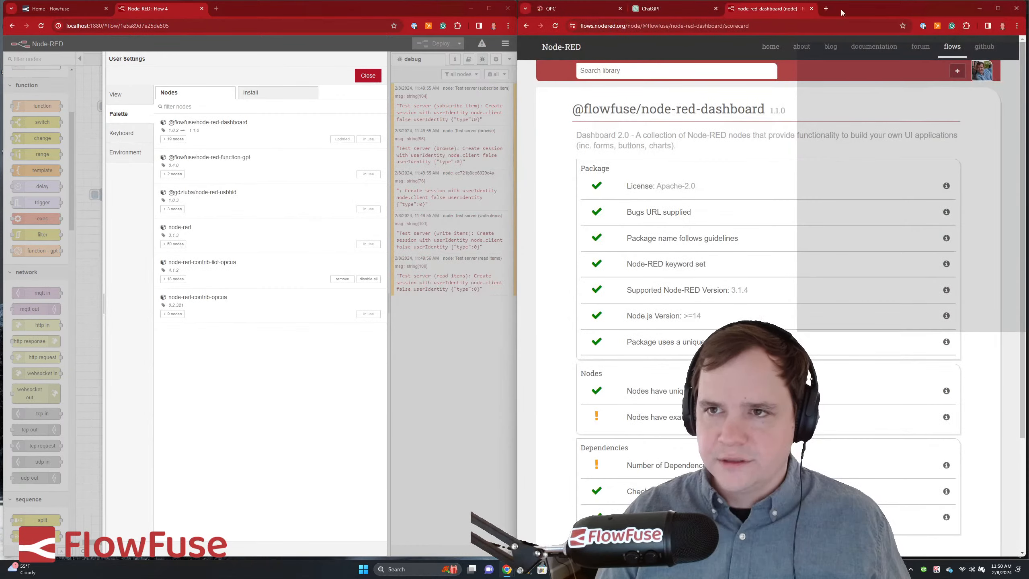
pyautogui.click(830, 9)
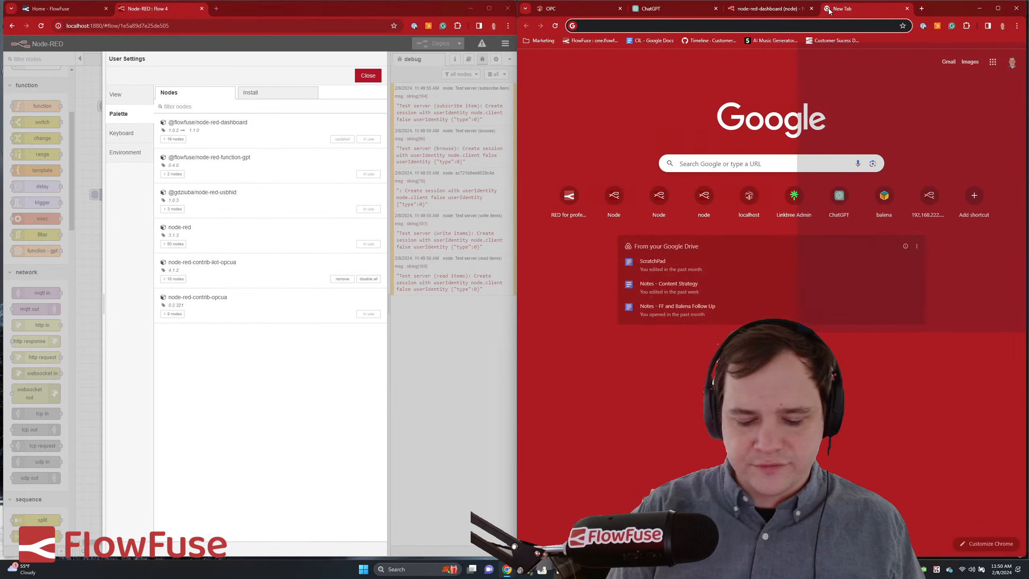
pyautogui.write('nodered.org red dash')
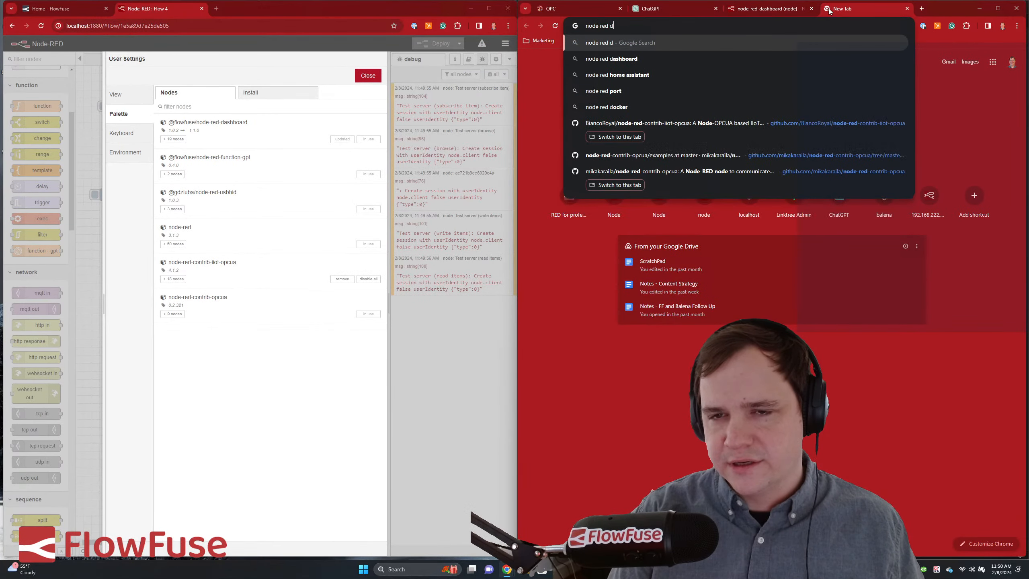
pyautogui.write('boar')
pyautogui.press('Down')
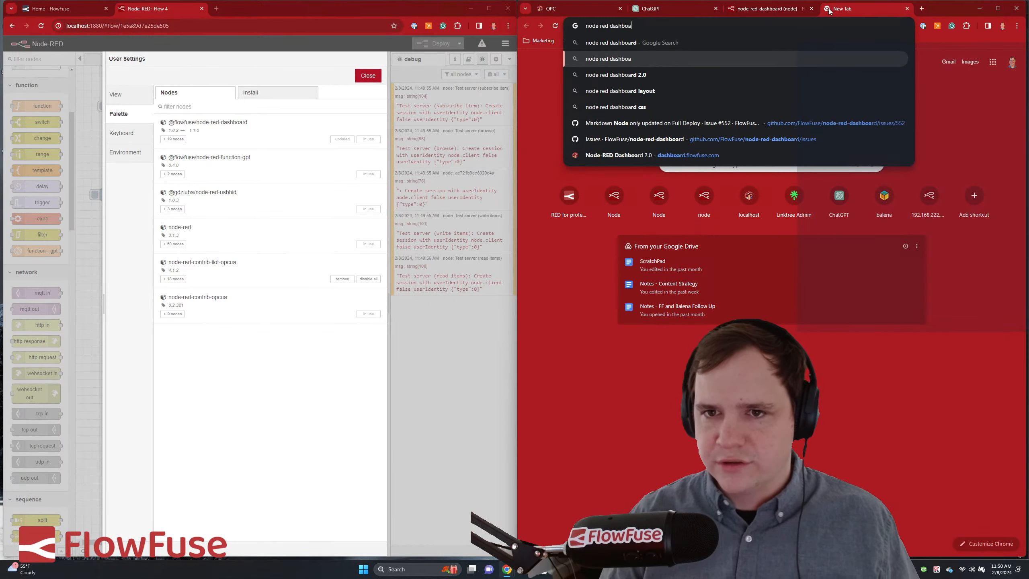
pyautogui.press('Down')
pyautogui.press('Return')
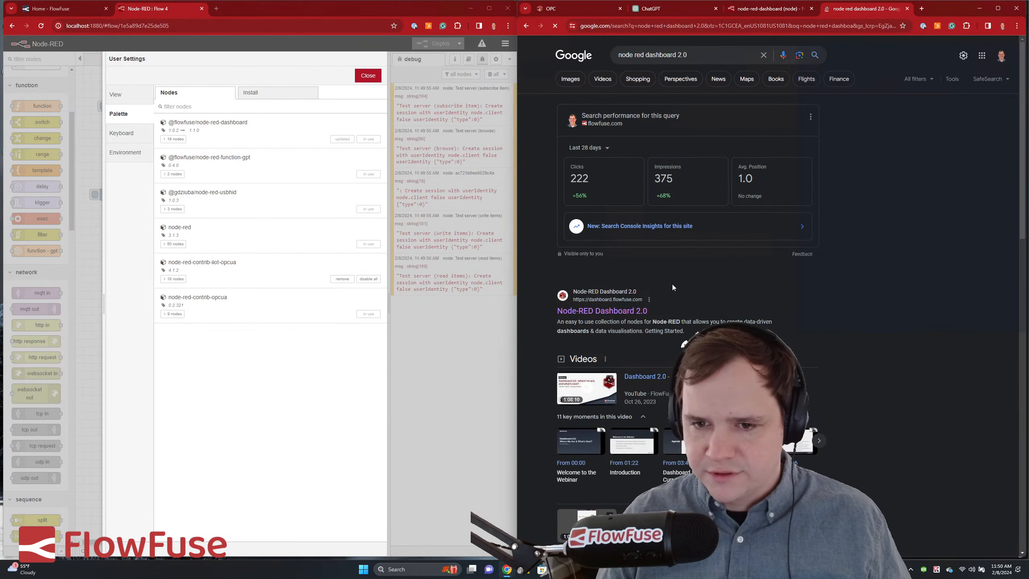
pyautogui.click(607, 310)
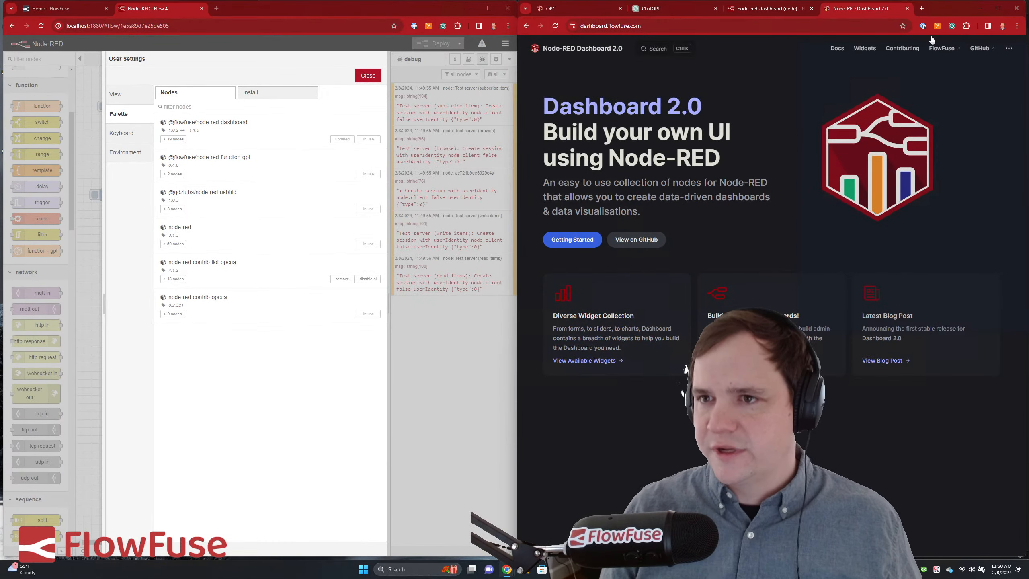
pyautogui.click(980, 48)
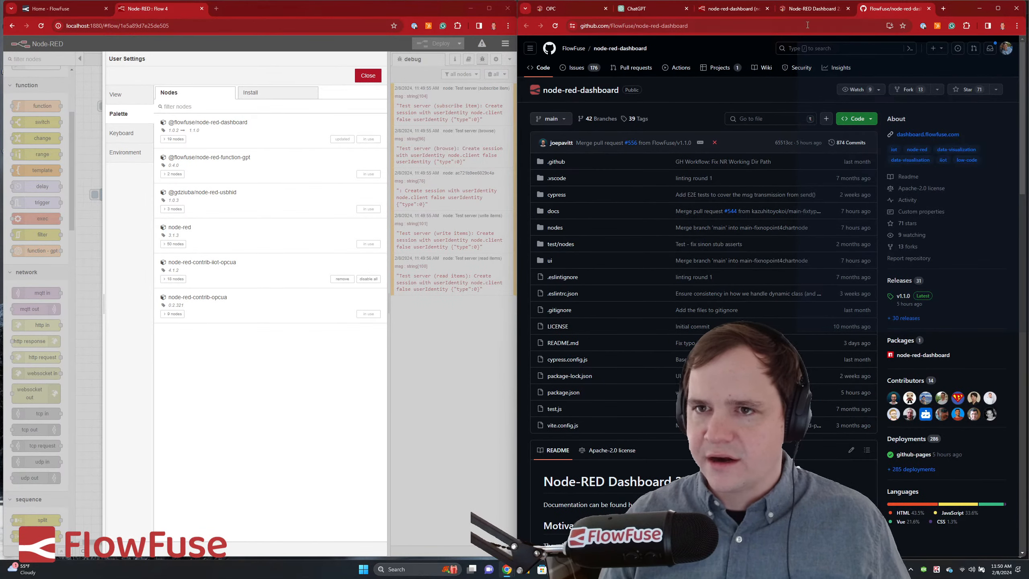
pyautogui.click(812, 9)
pyautogui.click(727, 14)
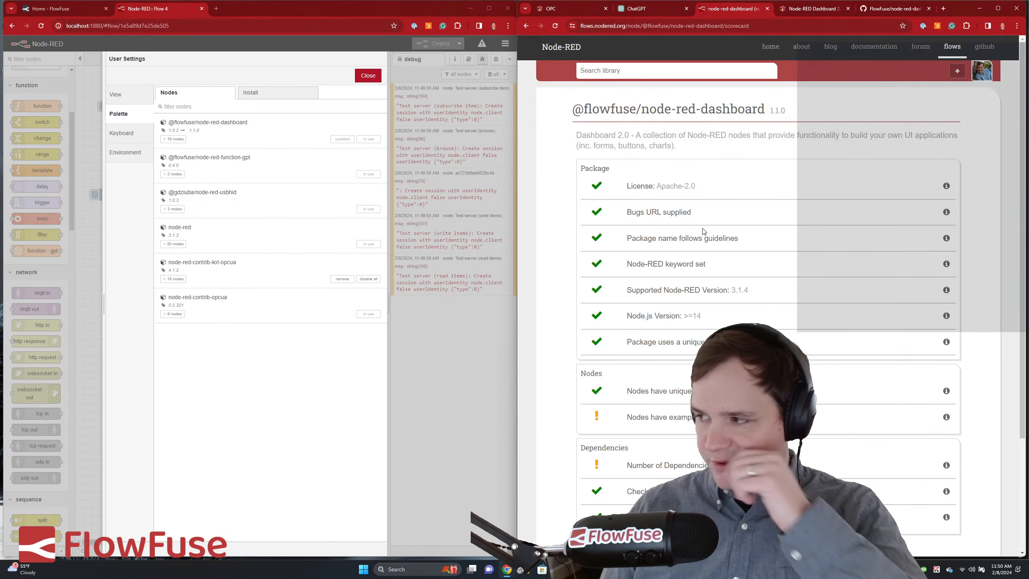
pyautogui.scroll(-3, 756, 277)
pyautogui.scroll(2, 784, 282)
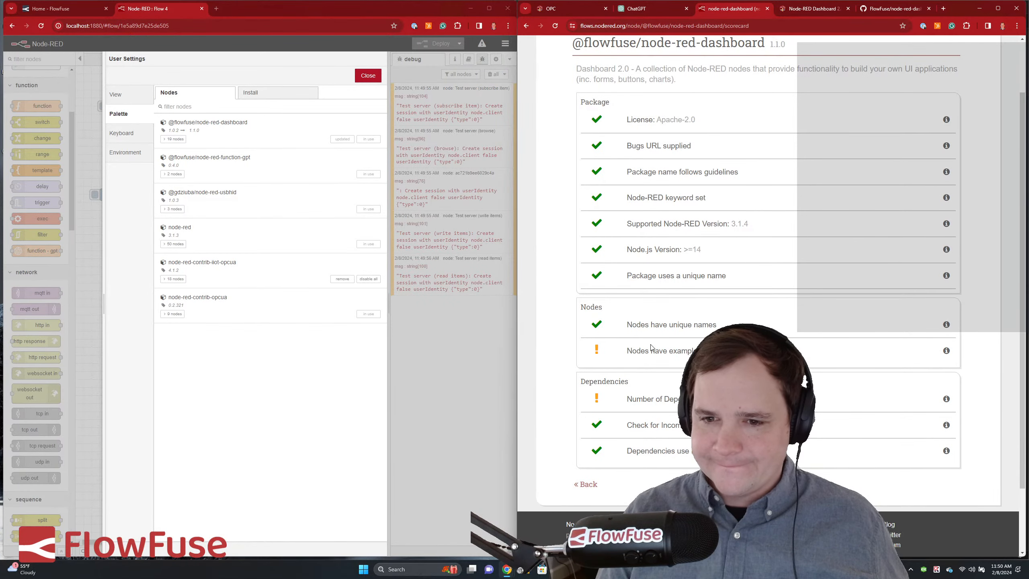
pyautogui.click(944, 351)
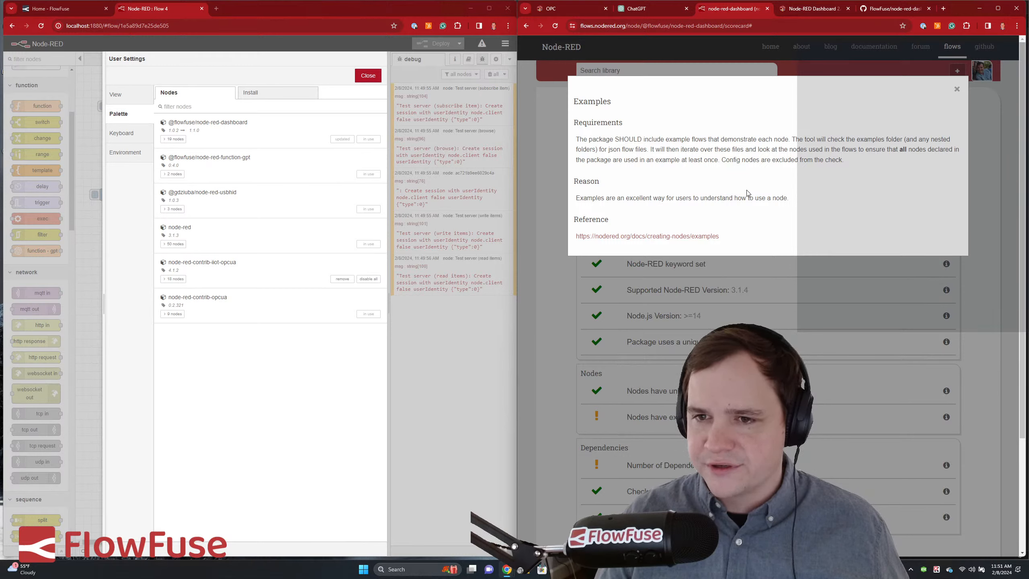
# - Open the referenced Example flows documentation in a new tab, and from it the Packaging page in another tab
pyautogui.middleClick(666, 237)
pyautogui.click(773, 13)
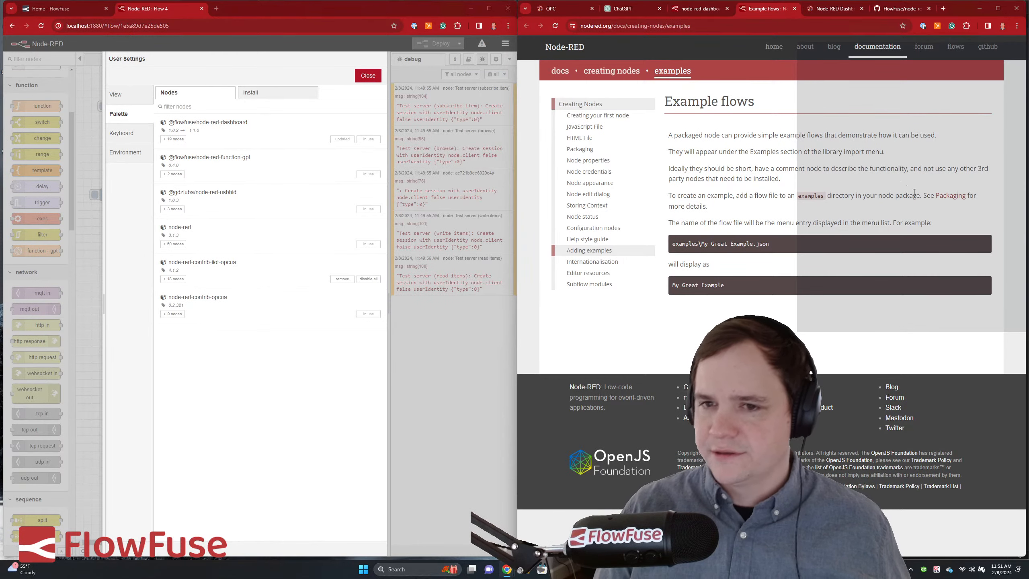
pyautogui.keyDown('ctrl'); pyautogui.click(950, 195); pyautogui.keyUp('ctrl')
pyautogui.click(790, 8)
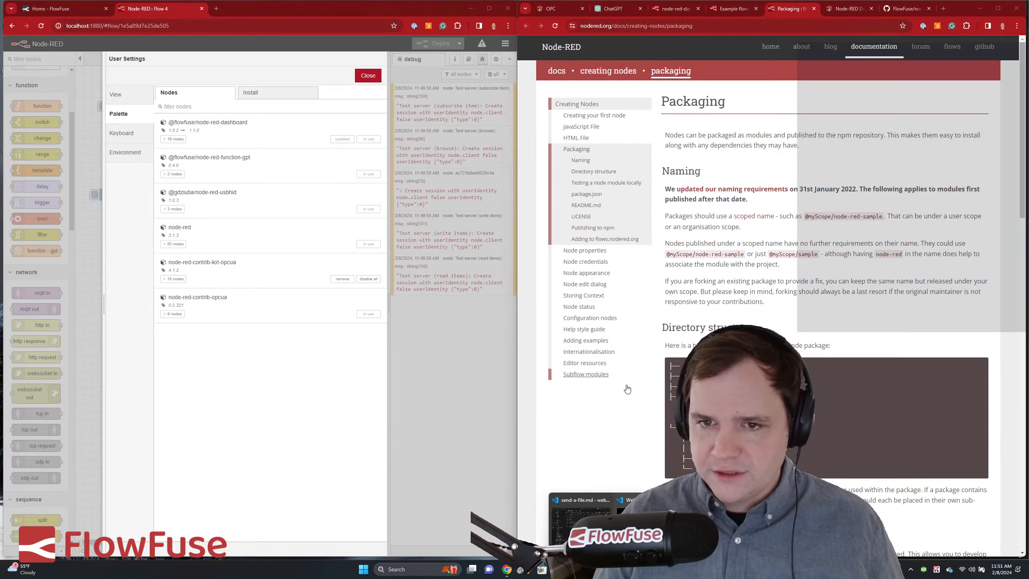
# - Dock the Visual Studio Code window with the node-red-dashboard folder beside the Packaging page and show its source control view
pyautogui.click(648, 521)
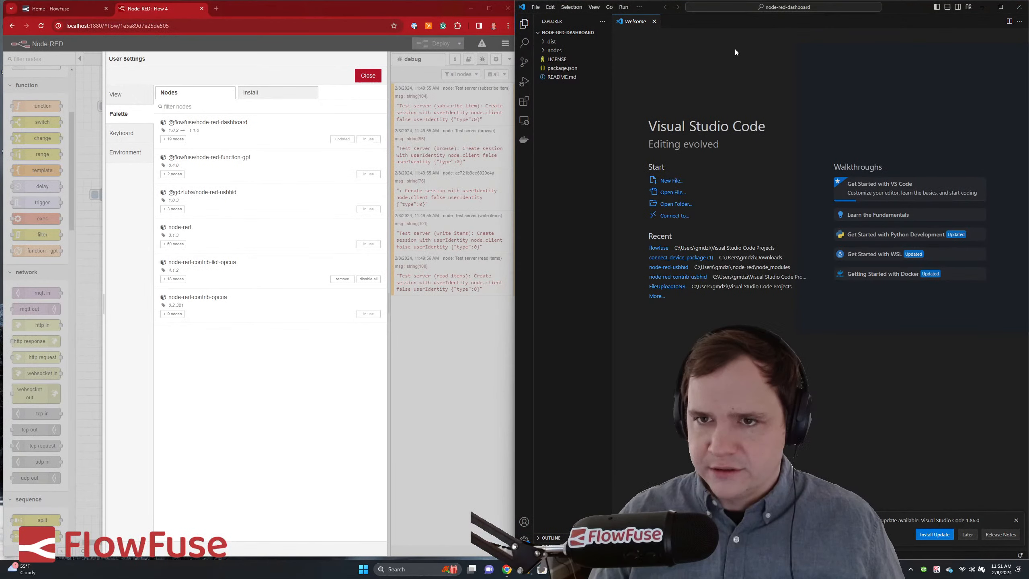
pyautogui.moveTo(894, 9); pyautogui.dragTo(1, 134)
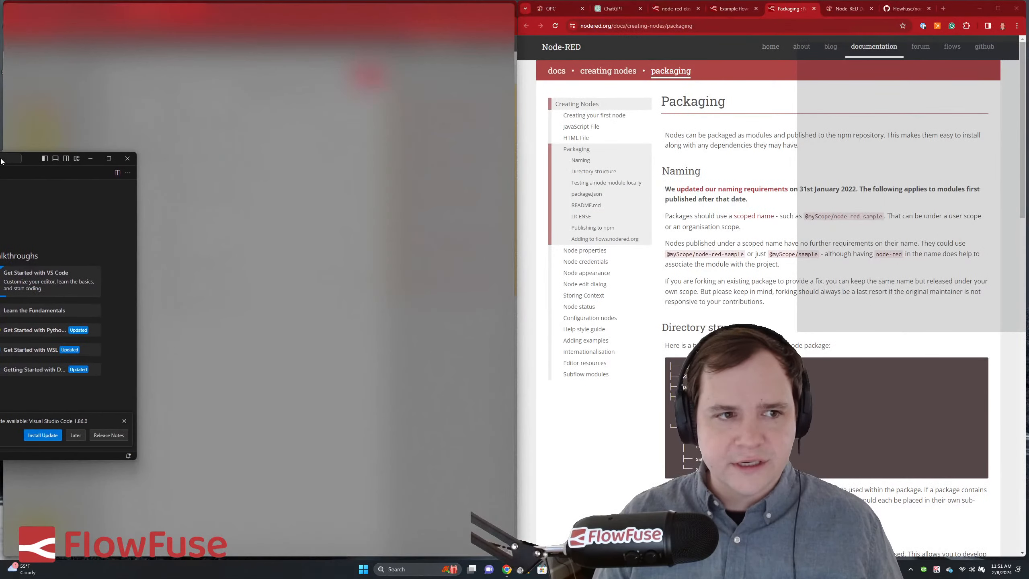
pyautogui.click(59, 129)
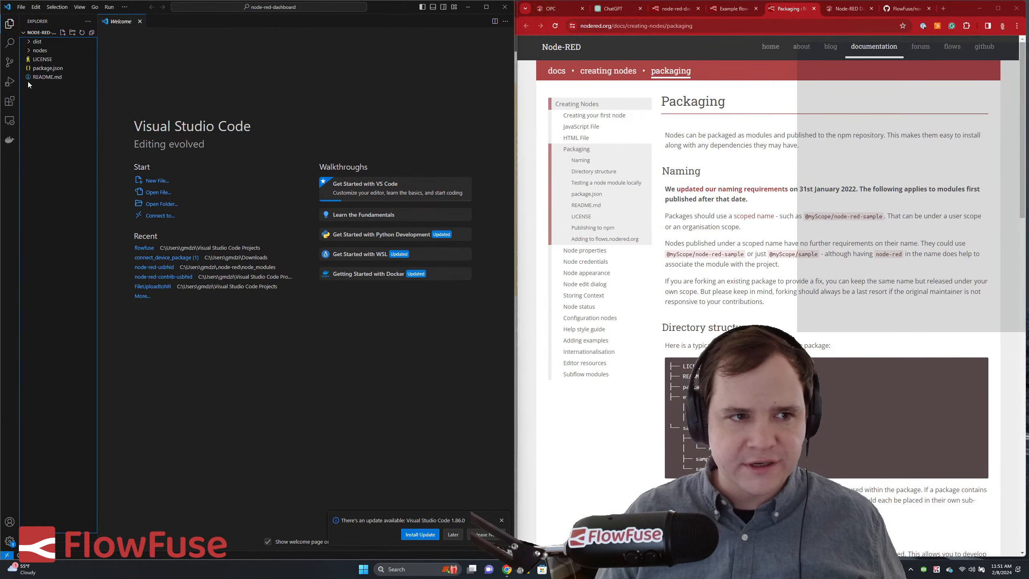
pyautogui.click(9, 61)
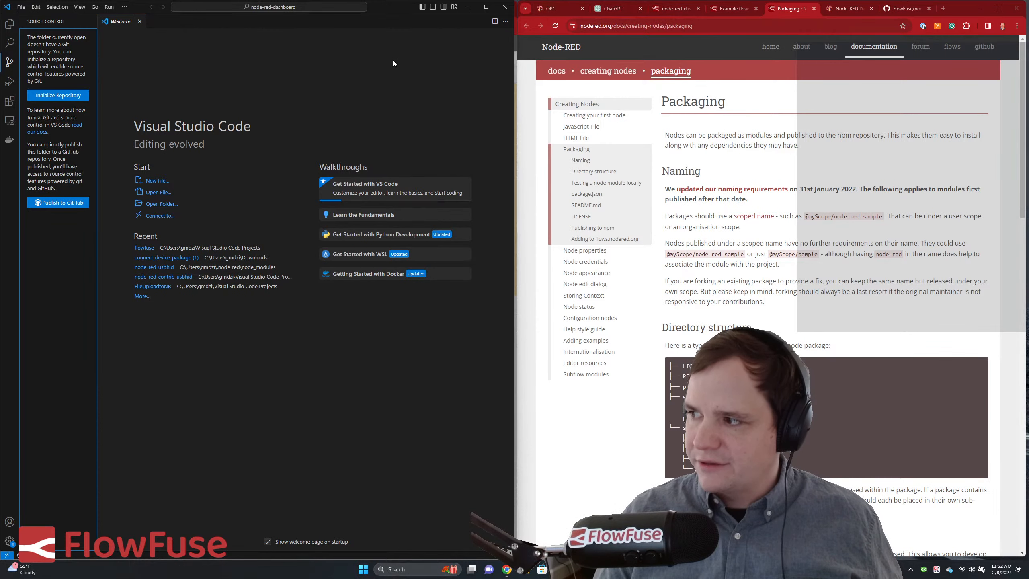
# - Minimize Visual Studio Code, then close Node-RED's User Settings and collapse the debug sidebar
pyautogui.click(470, 6)
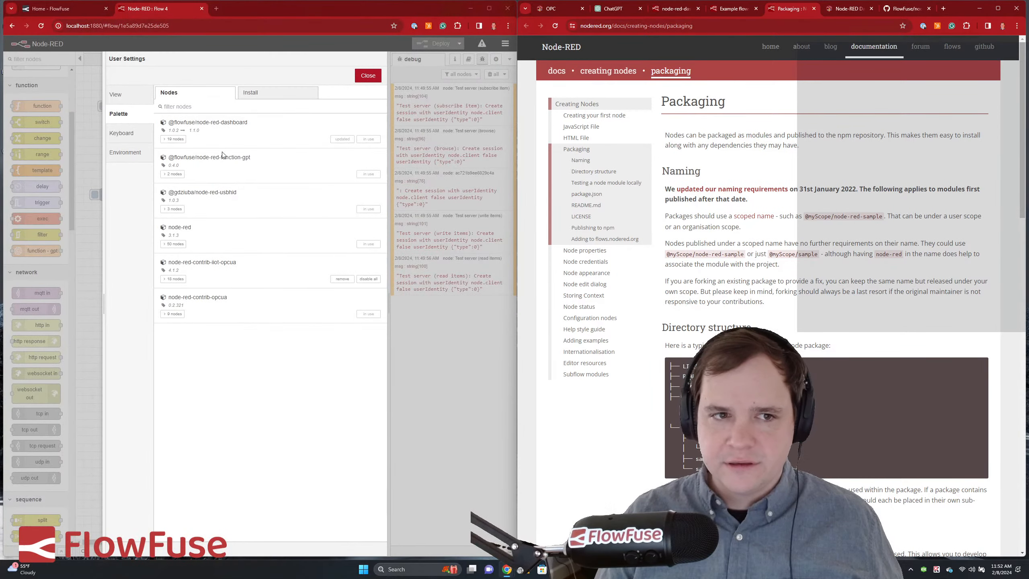
pyautogui.click(368, 76)
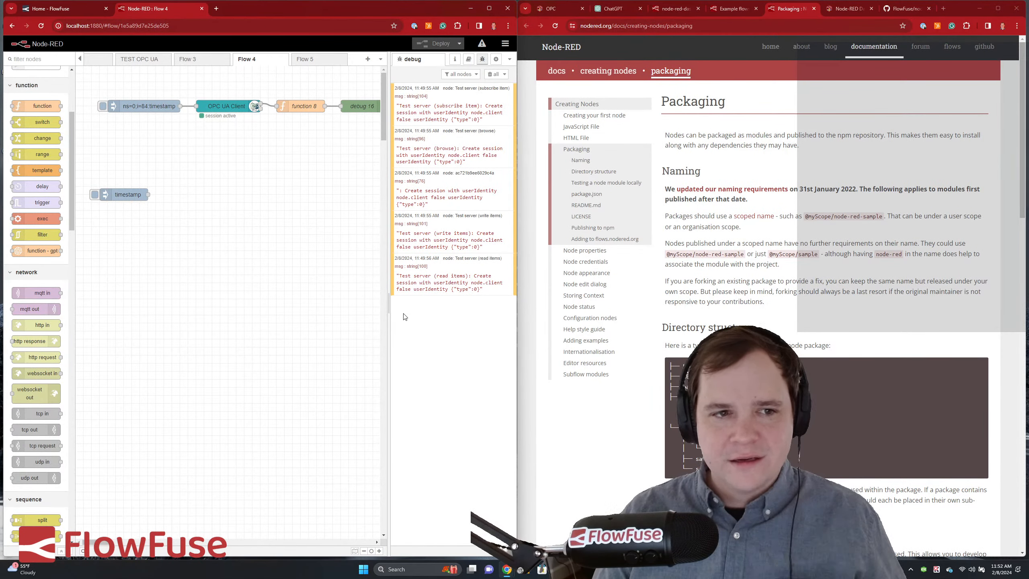
pyautogui.click(388, 305)
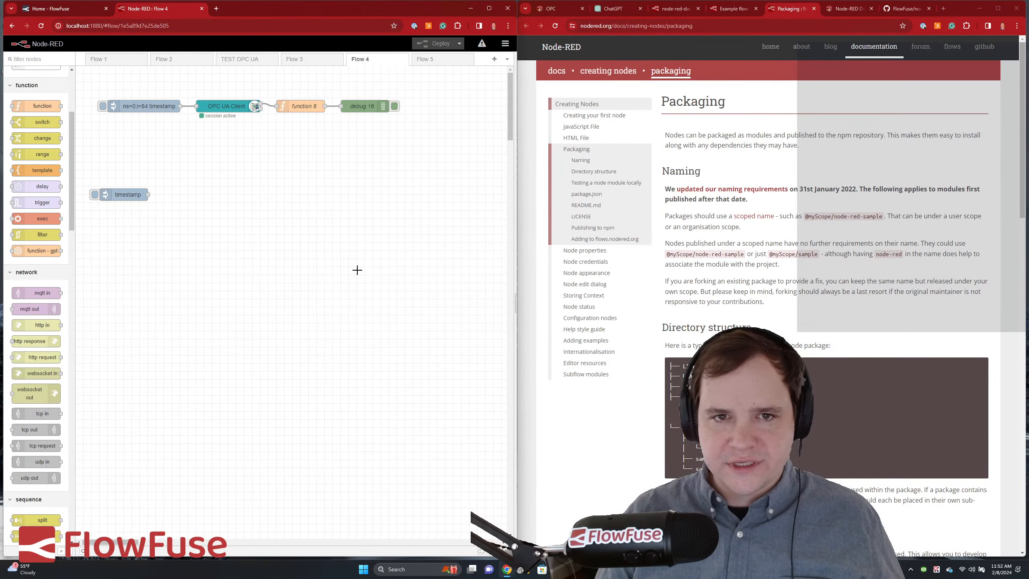
# - Bring up the dashboard, view its Barcode Scanner page, and return to the OPC page
pyautogui.click(555, 8)
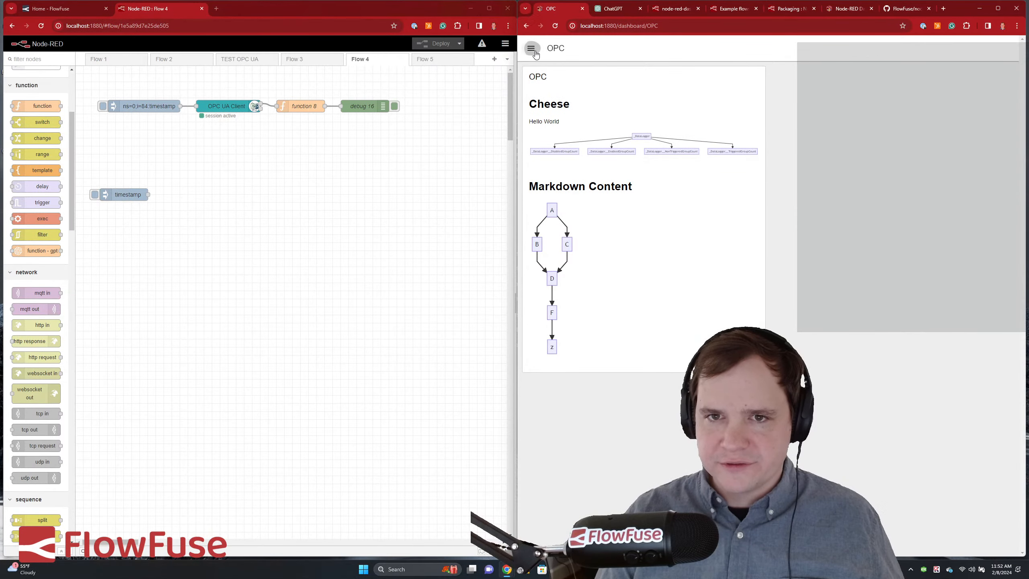
pyautogui.click(531, 48)
pyautogui.click(555, 76)
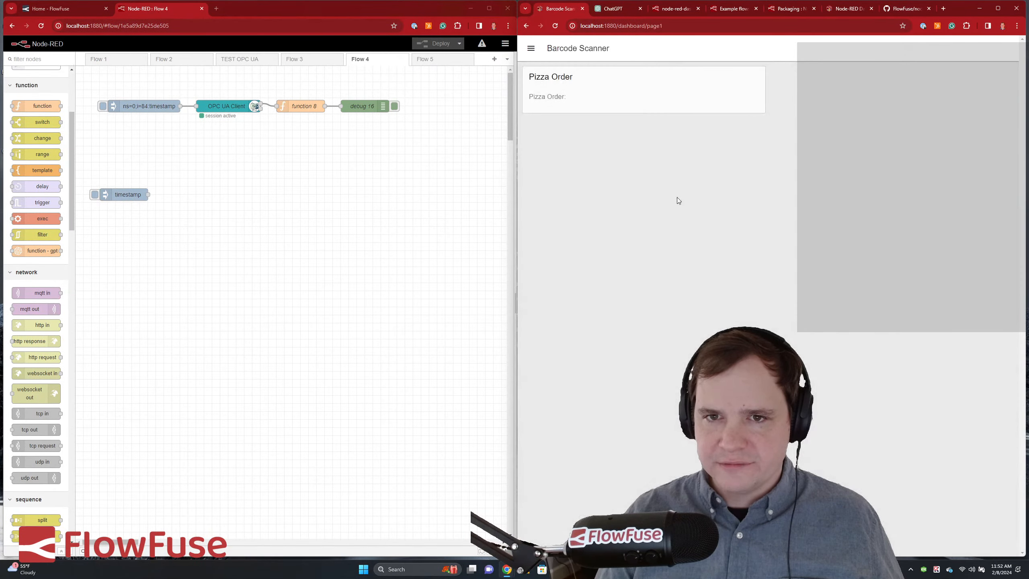
pyautogui.click(531, 48)
pyautogui.click(556, 96)
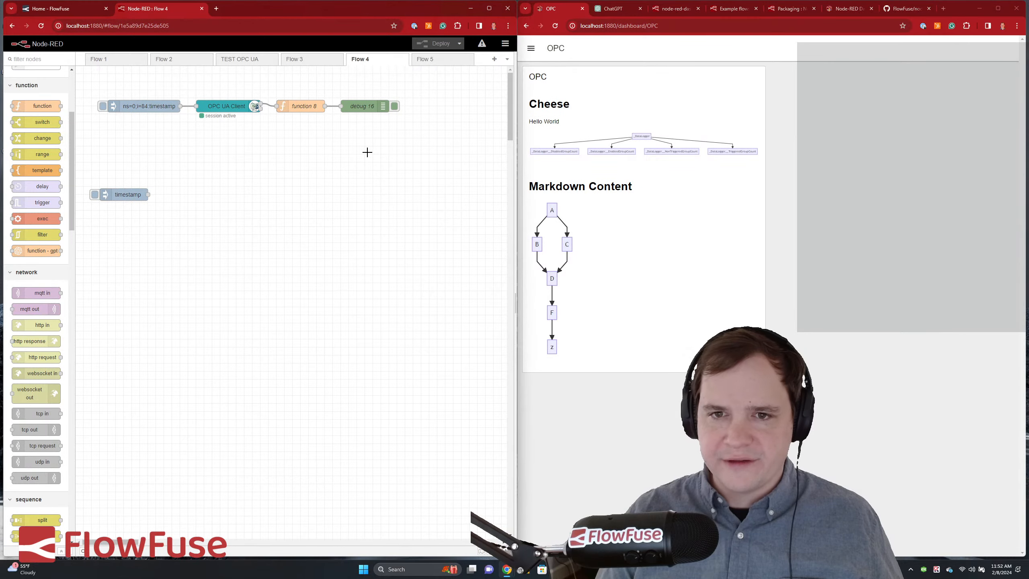
pyautogui.click(506, 44)
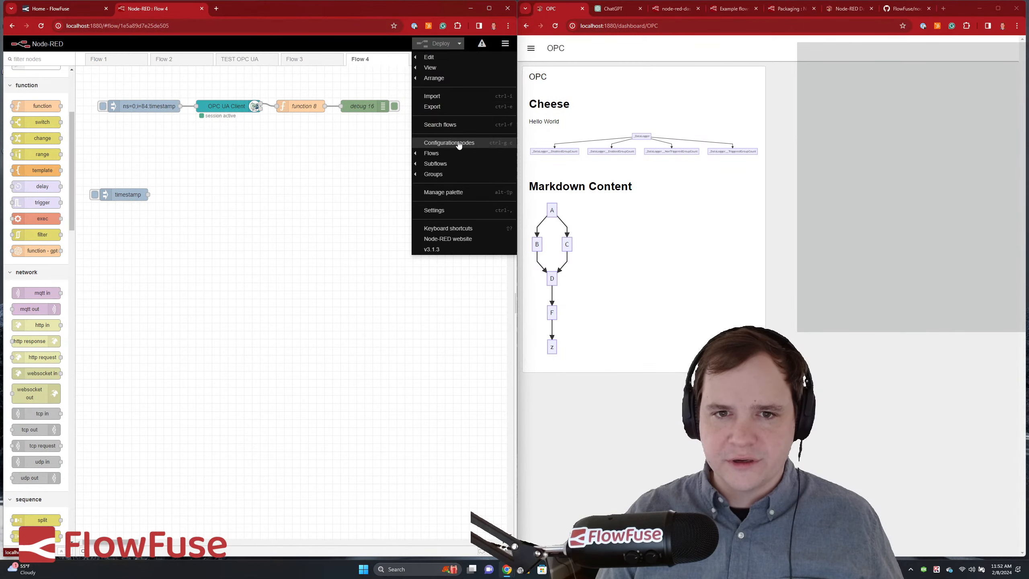
pyautogui.click(443, 192)
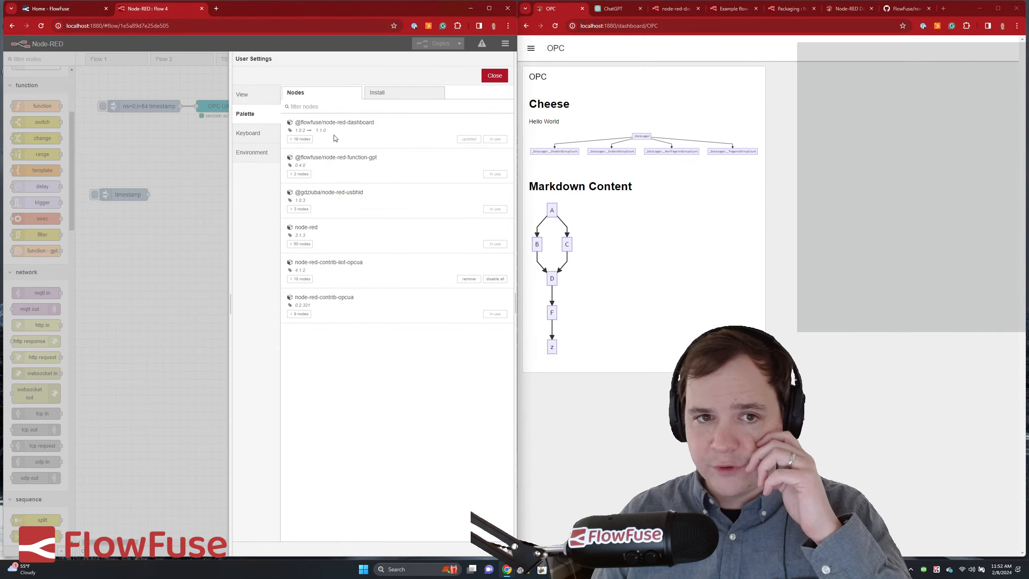
pyautogui.click(302, 139)
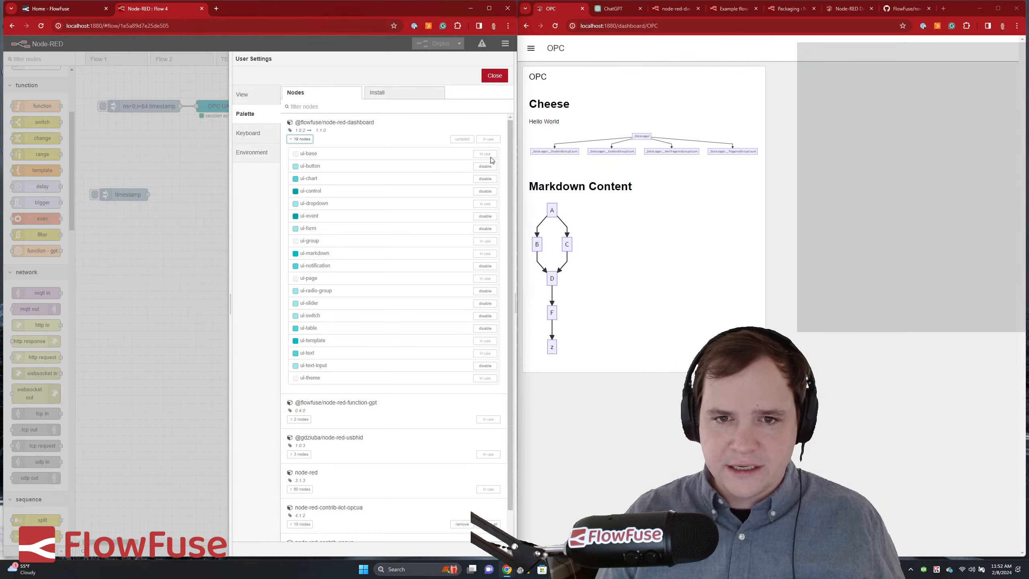
pyautogui.click(495, 75)
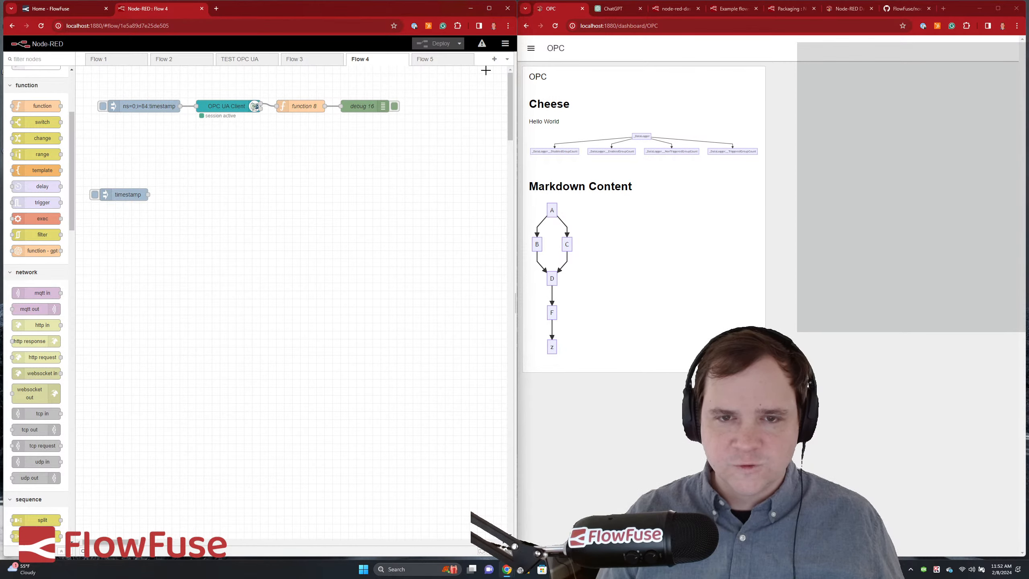
pyautogui.click(505, 44)
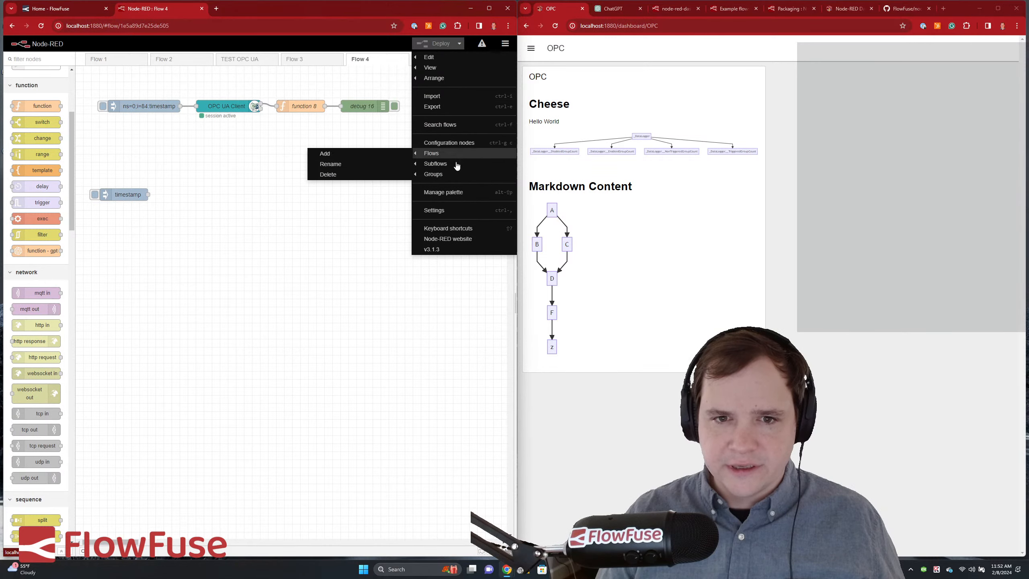
pyautogui.click(453, 192)
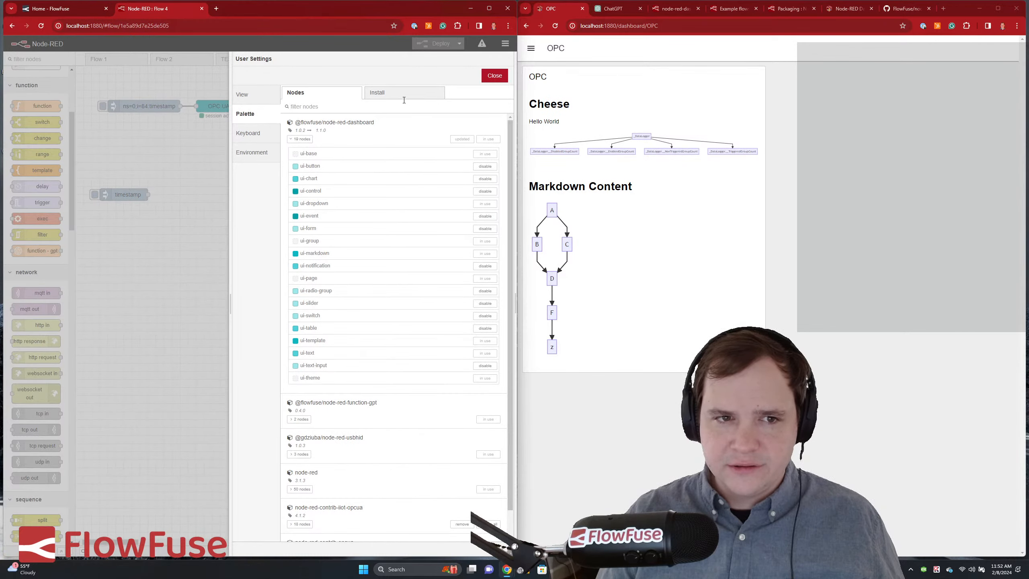
pyautogui.click(495, 76)
pyautogui.click(505, 43)
pyautogui.click(505, 44)
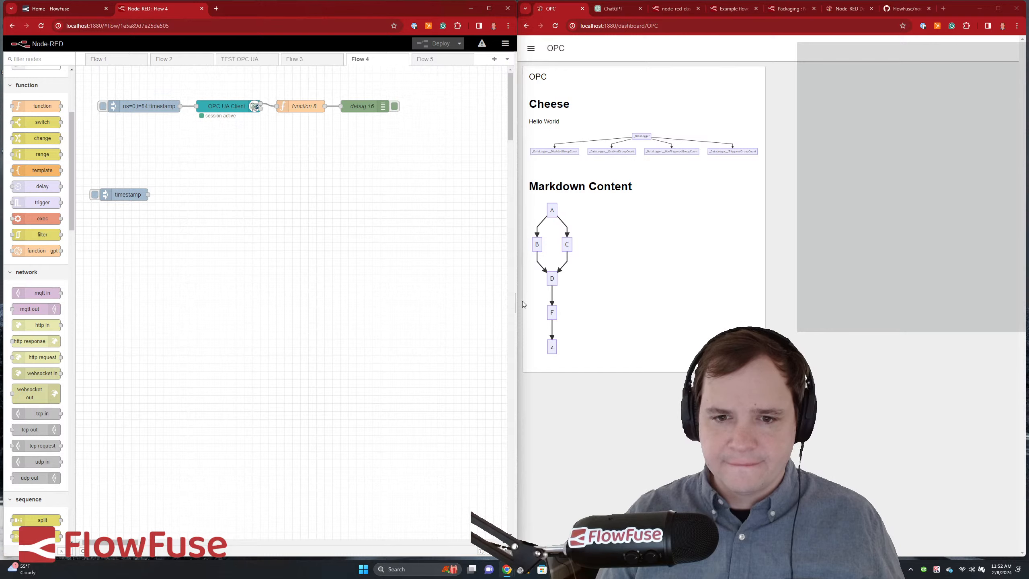
# - Show the configuration nodes in a widened sidebar to review the dashboard entries, then collapse the sidebar
pyautogui.click(511, 307)
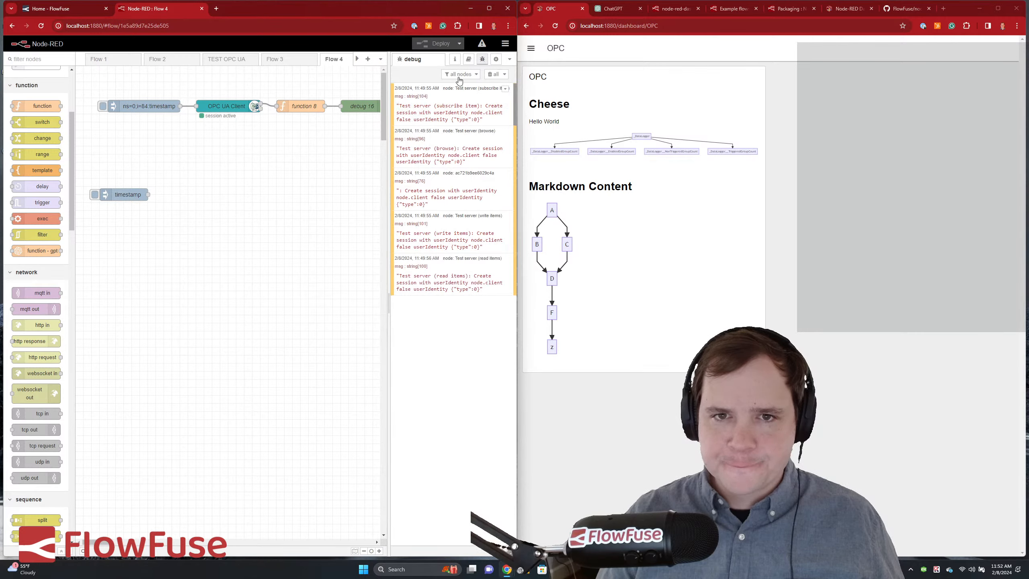
pyautogui.click(496, 60)
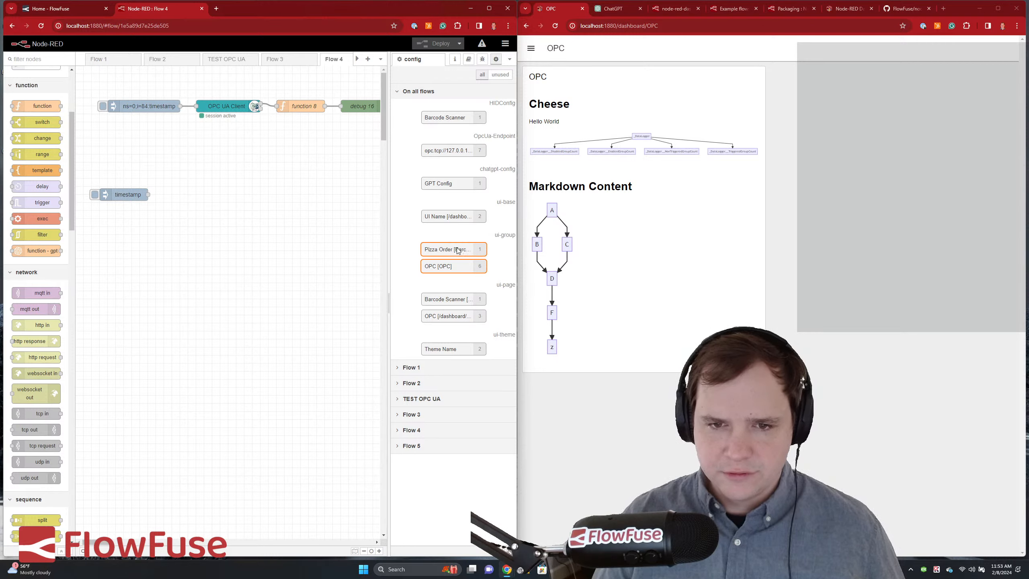
pyautogui.moveTo(388, 219); pyautogui.dragTo(285, 219)
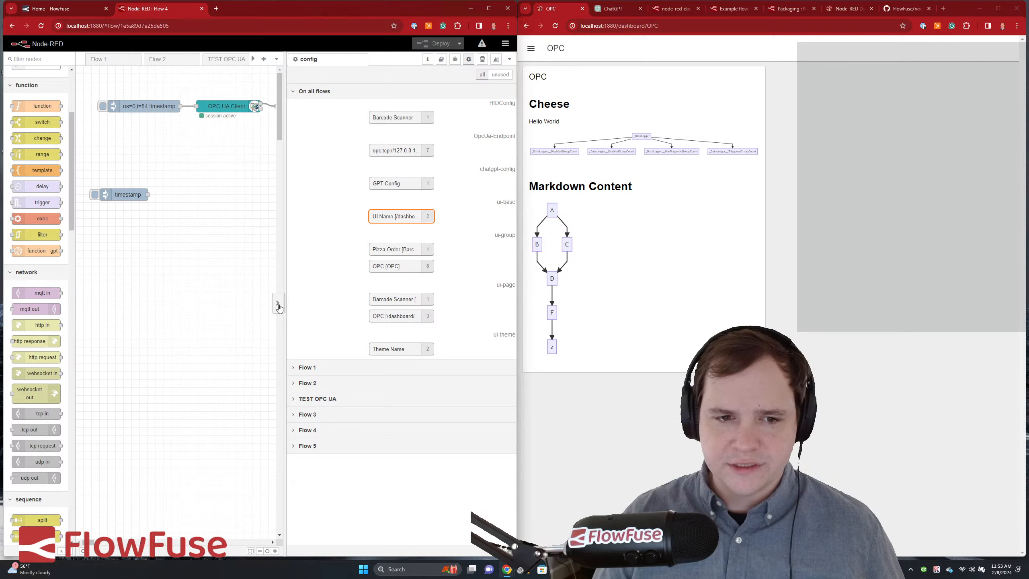
pyautogui.click(279, 303)
# - Look through Flow 5 and Flow 4, then bring up Flow 3 with the dashboard nodes
pyautogui.click(430, 59)
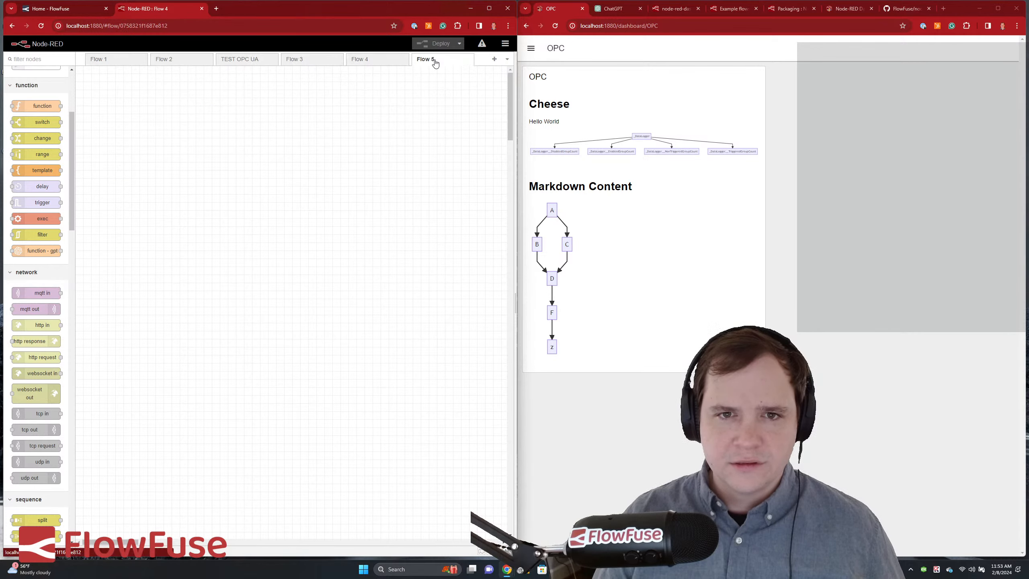
pyautogui.click(377, 59)
pyautogui.click(319, 64)
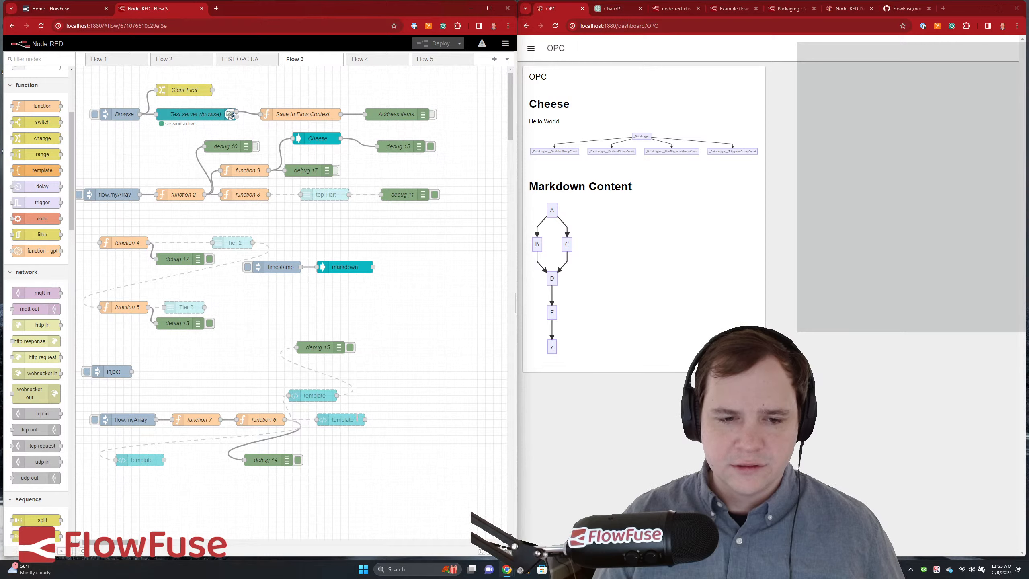
# - Delete the three disabled template nodes around the function 6 branch in Flow 3
pyautogui.click(344, 416)
pyautogui.press('Delete')
pyautogui.click(327, 396)
pyautogui.press('Delete')
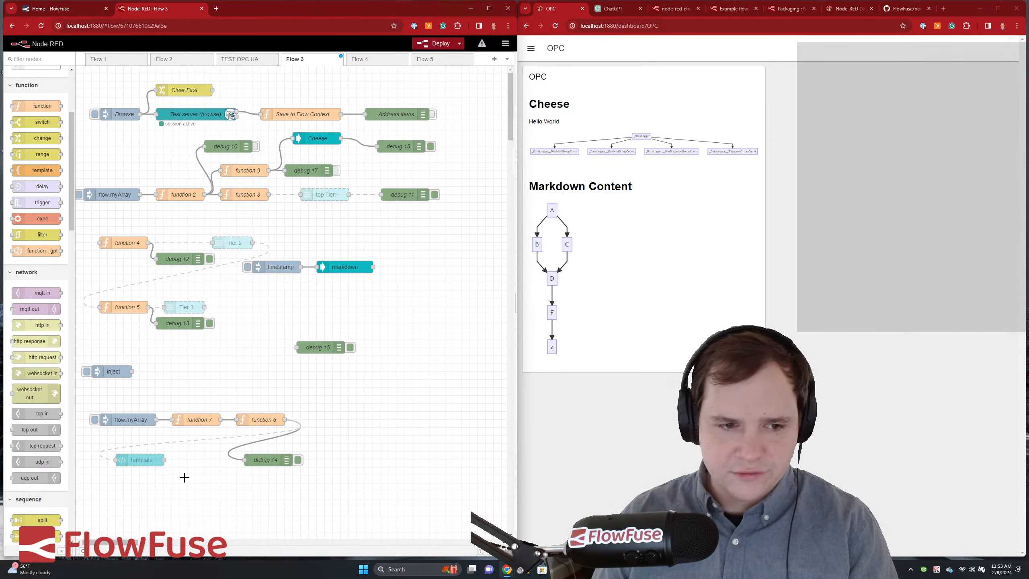
pyautogui.click(156, 461)
pyautogui.press('Delete')
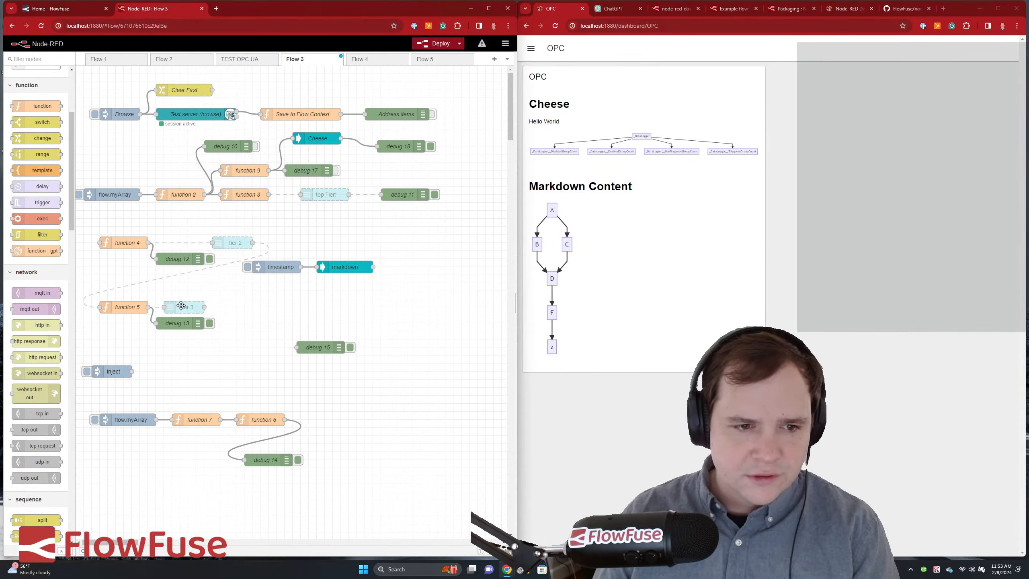
# - Delete the Tier 2, top Tier and Tier 3 template nodes from Flow 3
pyautogui.click(233, 244)
pyautogui.press('Delete')
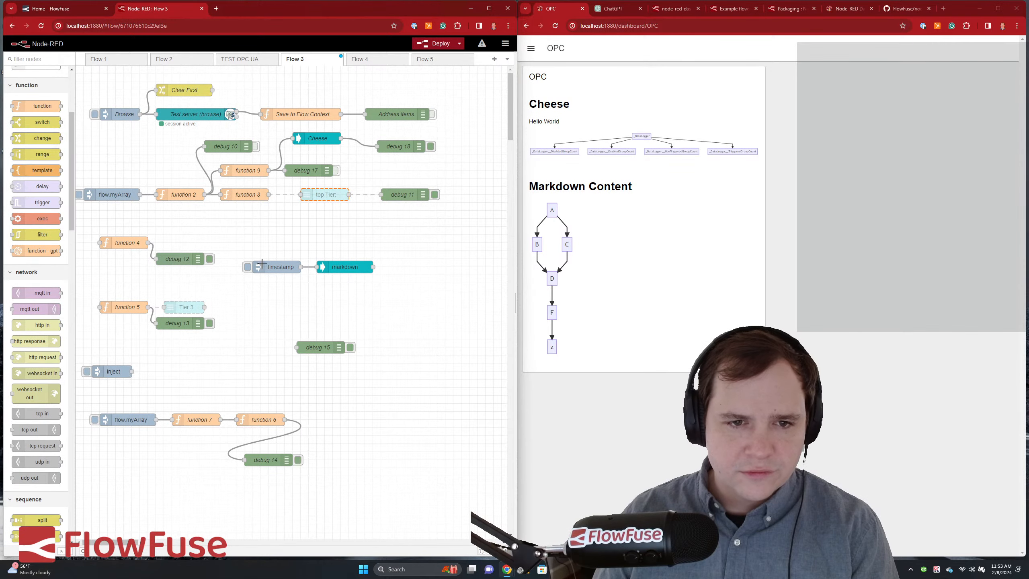
pyautogui.press('Delete')
pyautogui.click(194, 308)
pyautogui.press('Delete')
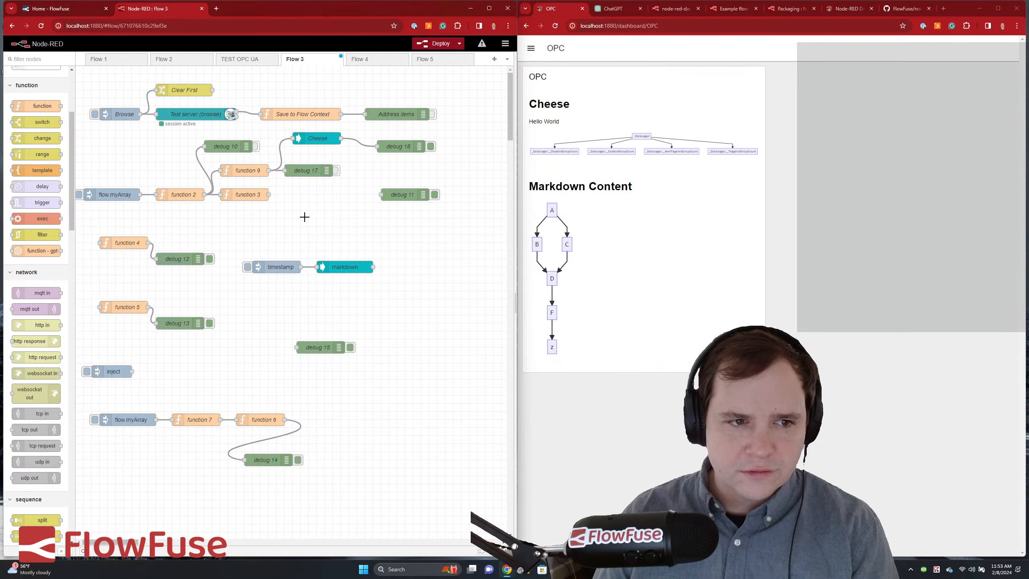
# - Check the TEST OPC UA flow and Flow 2 for dashboard nodes, then delete the one in Flow 1 and deploy
pyautogui.click(257, 63)
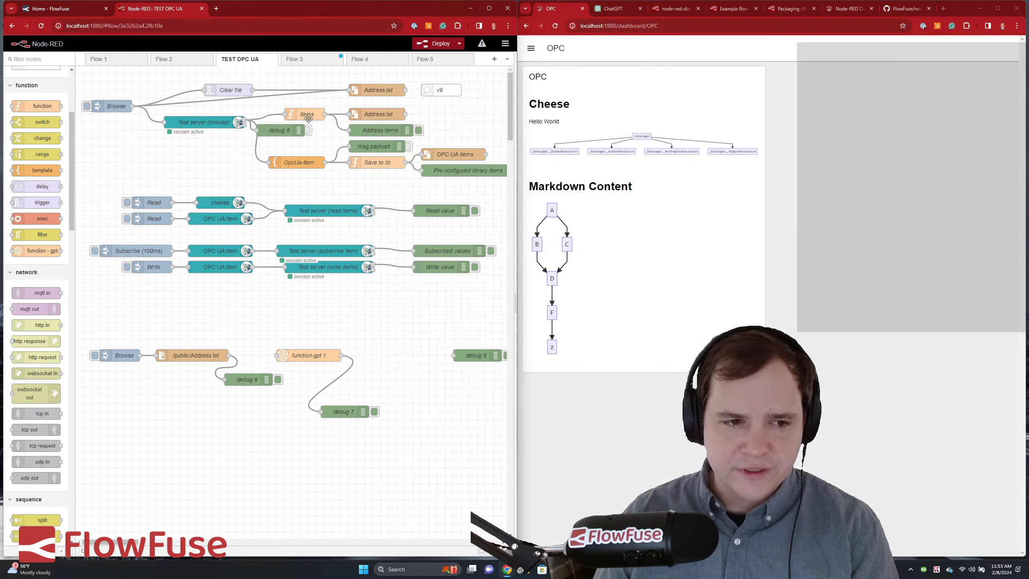
pyautogui.click(170, 61)
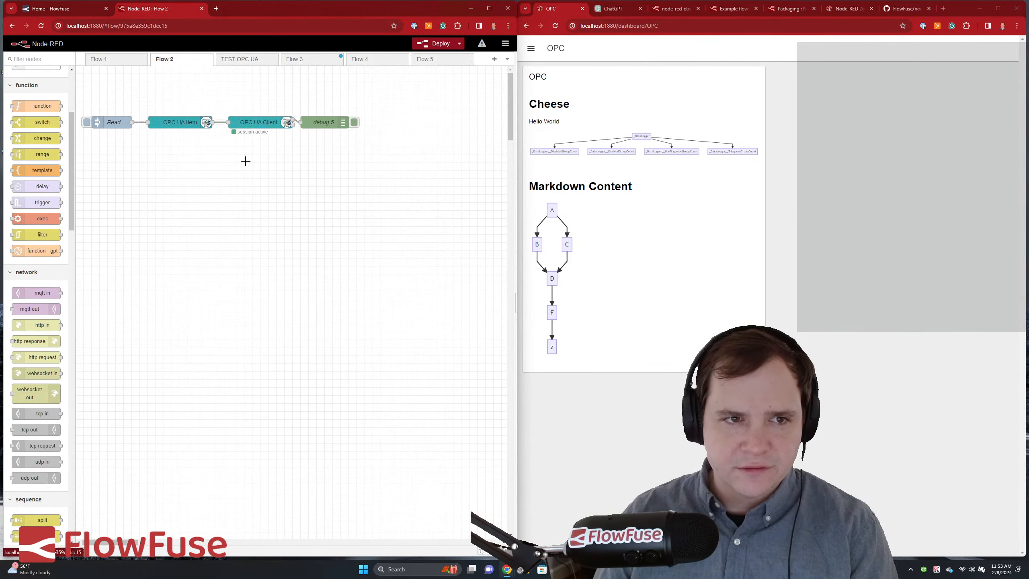
pyautogui.click(119, 58)
pyautogui.press('Delete')
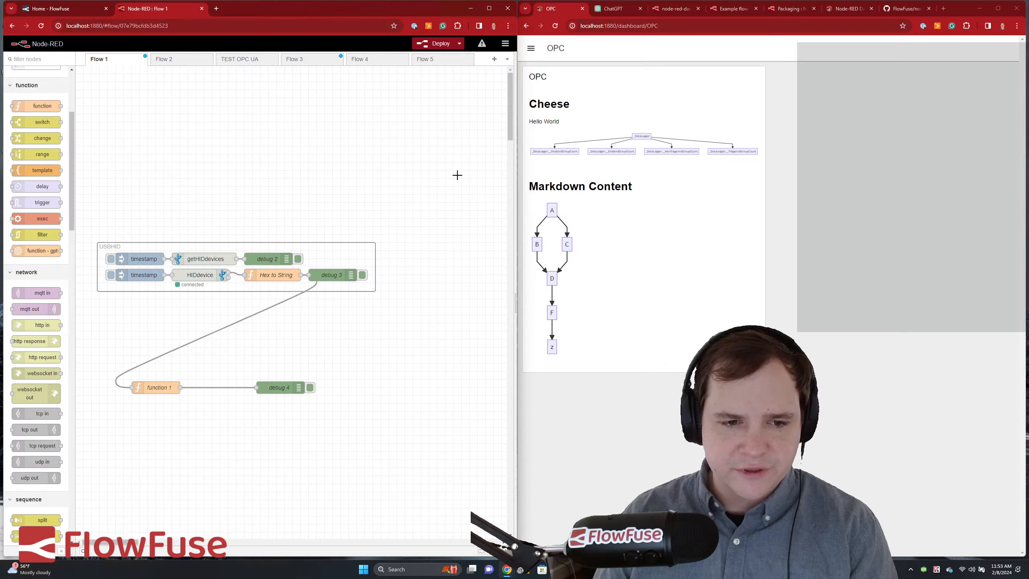
pyautogui.click(436, 43)
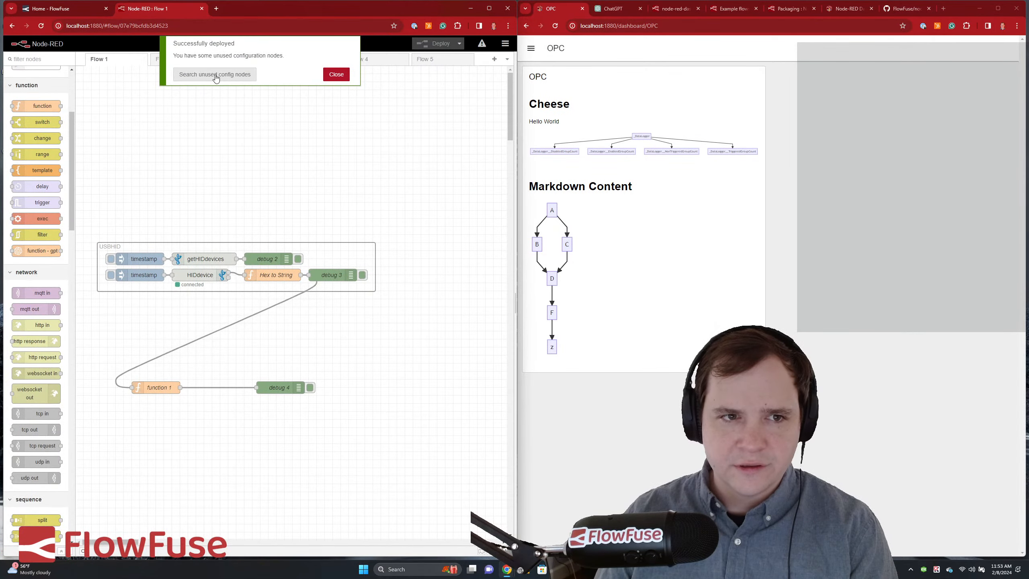
# - Bring up the configuration nodes and delete the unused Pizza Order ui-group
pyautogui.click(218, 73)
pyautogui.click(318, 81)
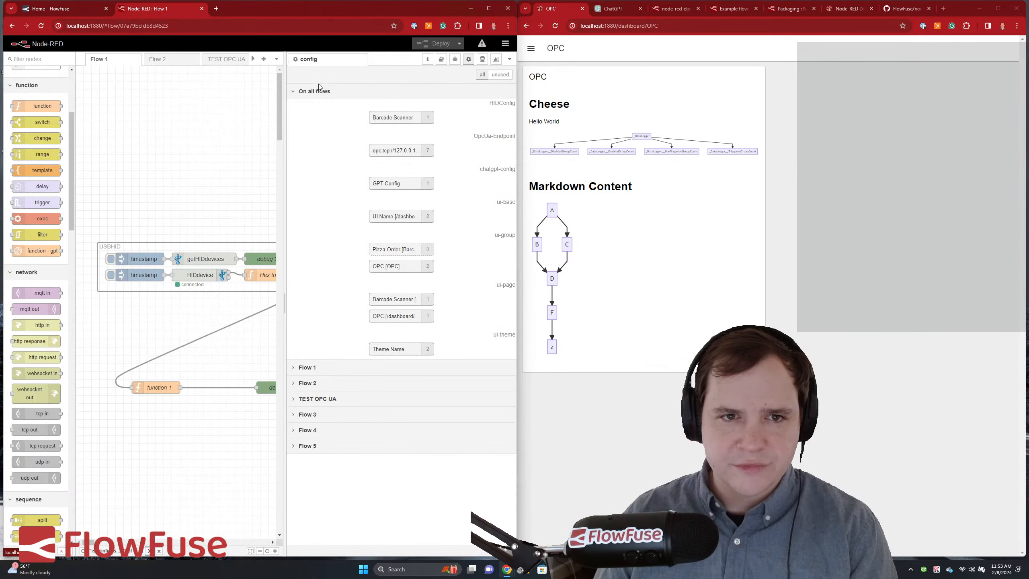
pyautogui.rightClick(407, 251)
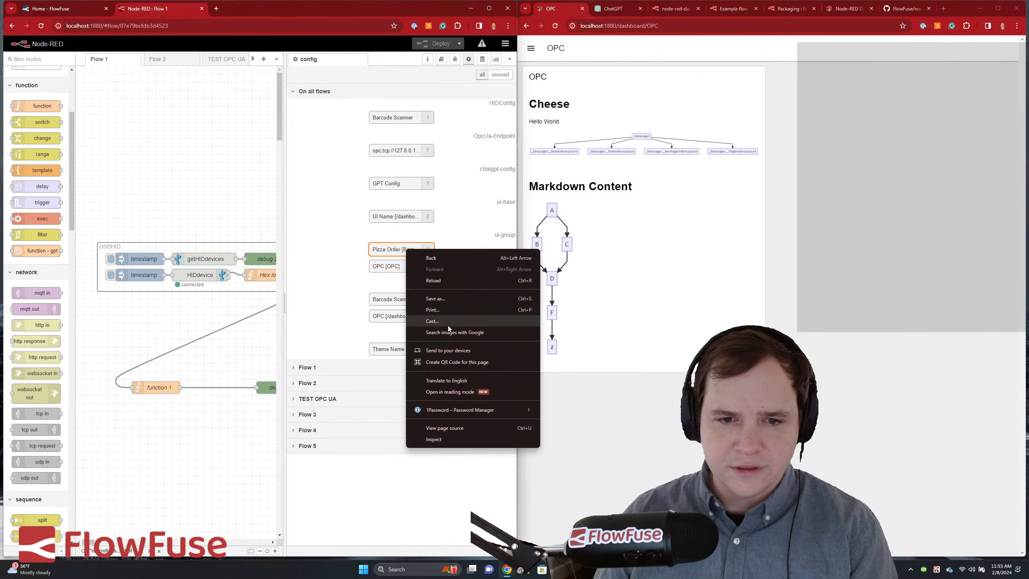
pyautogui.click(335, 257)
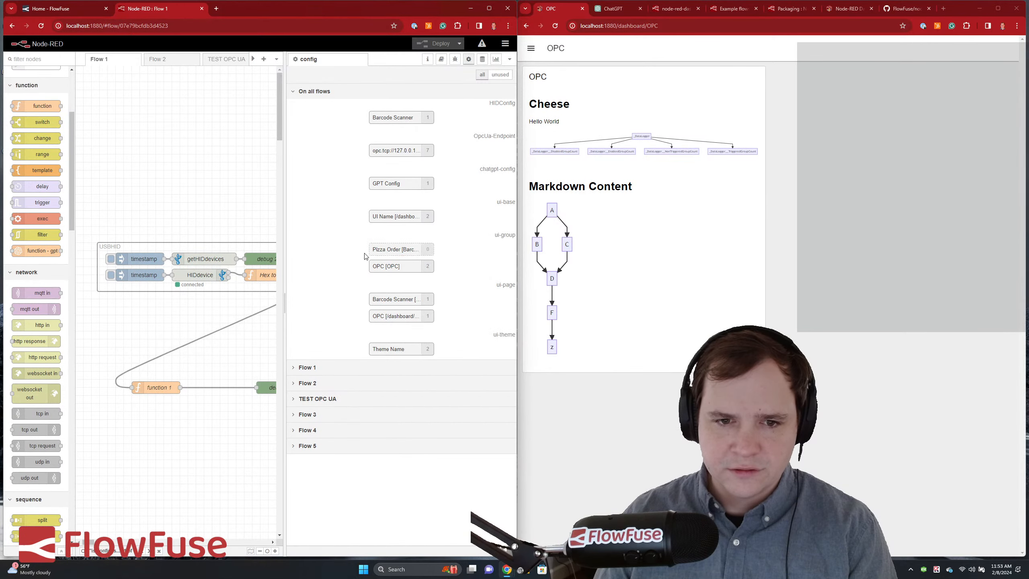
pyautogui.doubleClick(389, 251)
pyautogui.click(98, 76)
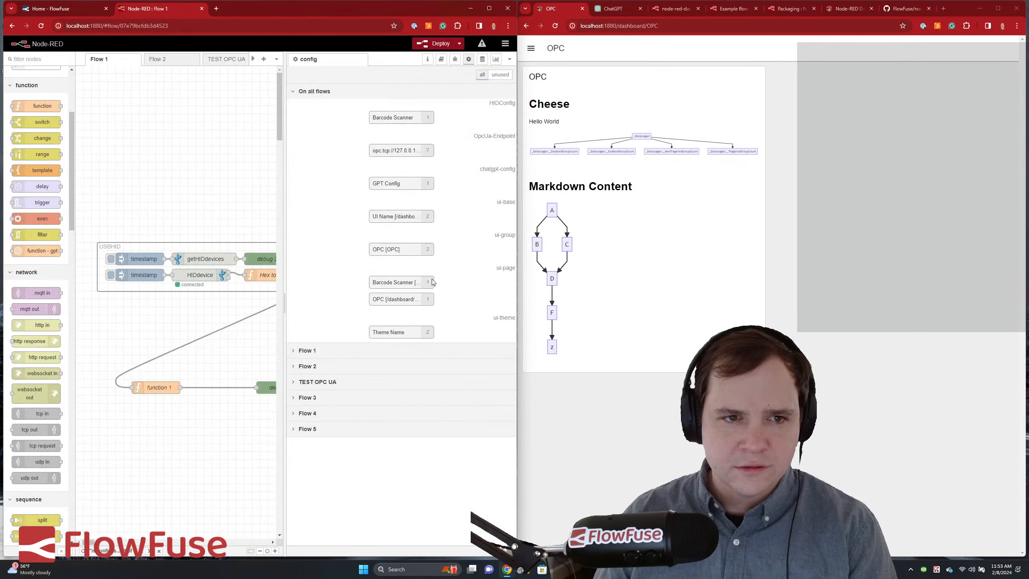
# - Delete the Barcode Scanner and OPC ui-page configuration nodes
pyautogui.doubleClick(389, 282)
pyautogui.click(99, 76)
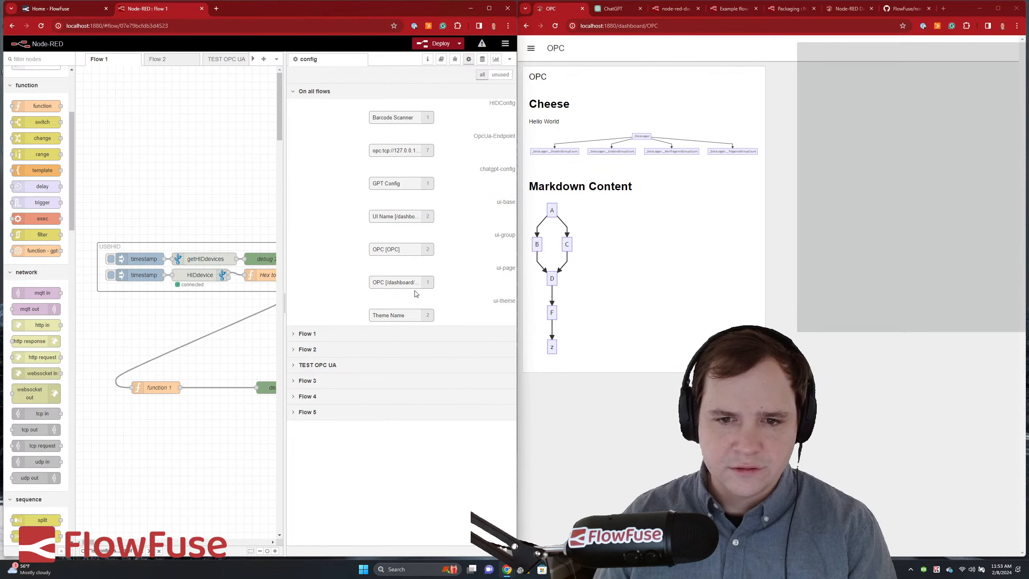
pyautogui.doubleClick(411, 289)
pyautogui.click(98, 76)
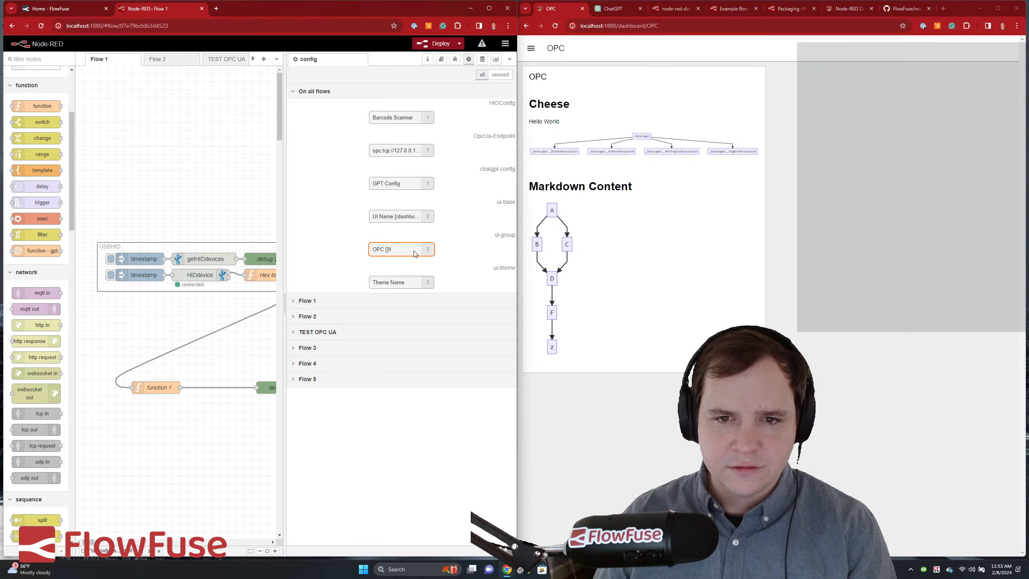
# - Delete the UI Name ui-base, OPC ui-group and Theme Name ui-theme configuration nodes, and deploy the changes
pyautogui.doubleClick(415, 220)
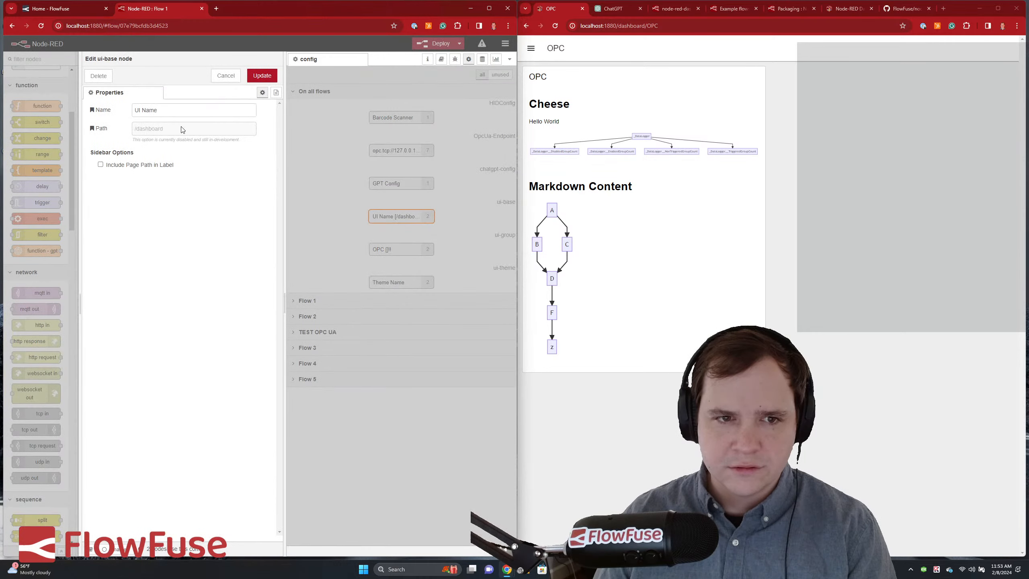
pyautogui.click(99, 76)
pyautogui.doubleClick(410, 219)
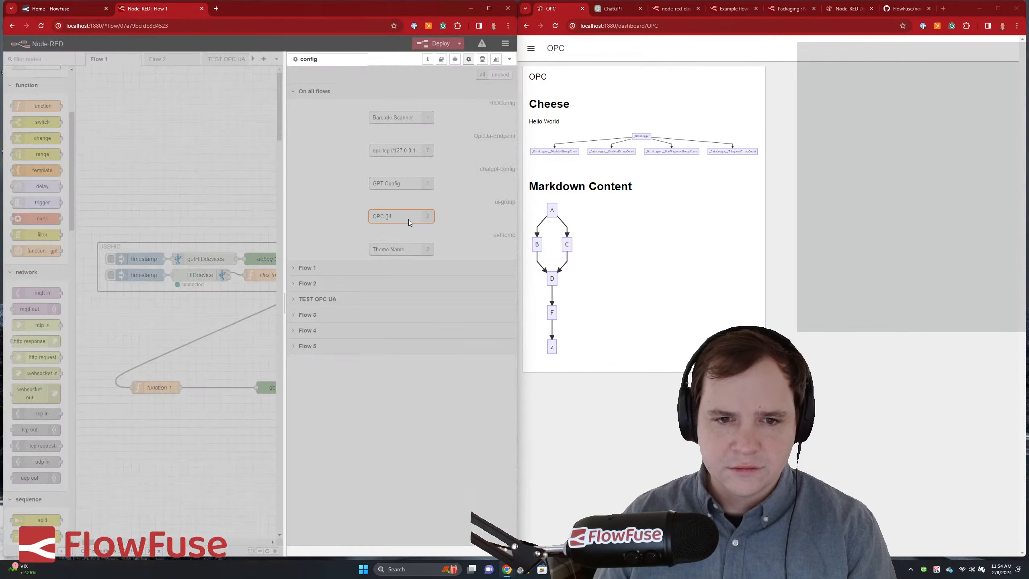
pyautogui.click(99, 76)
pyautogui.doubleClick(418, 215)
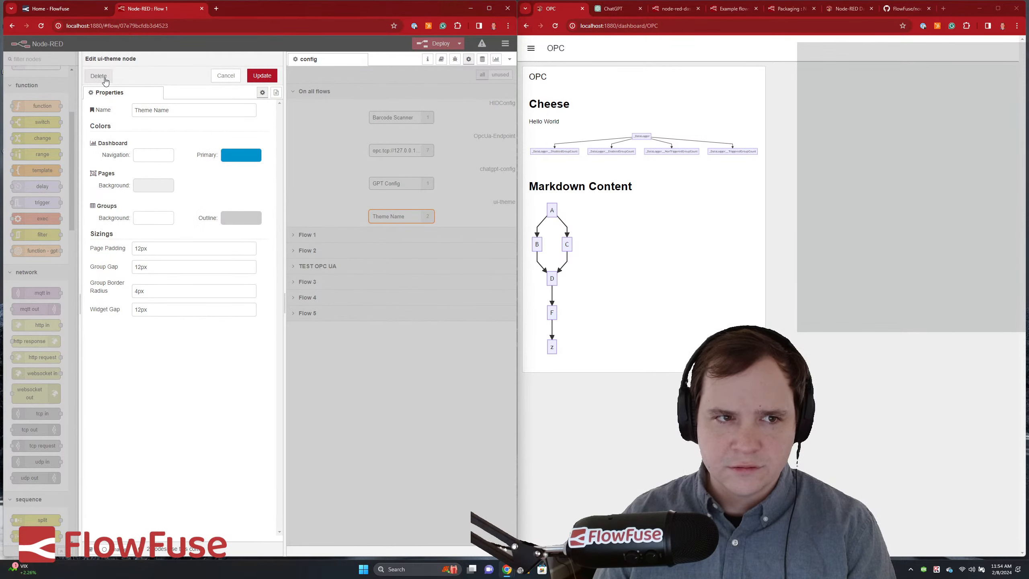
pyautogui.click(104, 79)
pyautogui.click(437, 42)
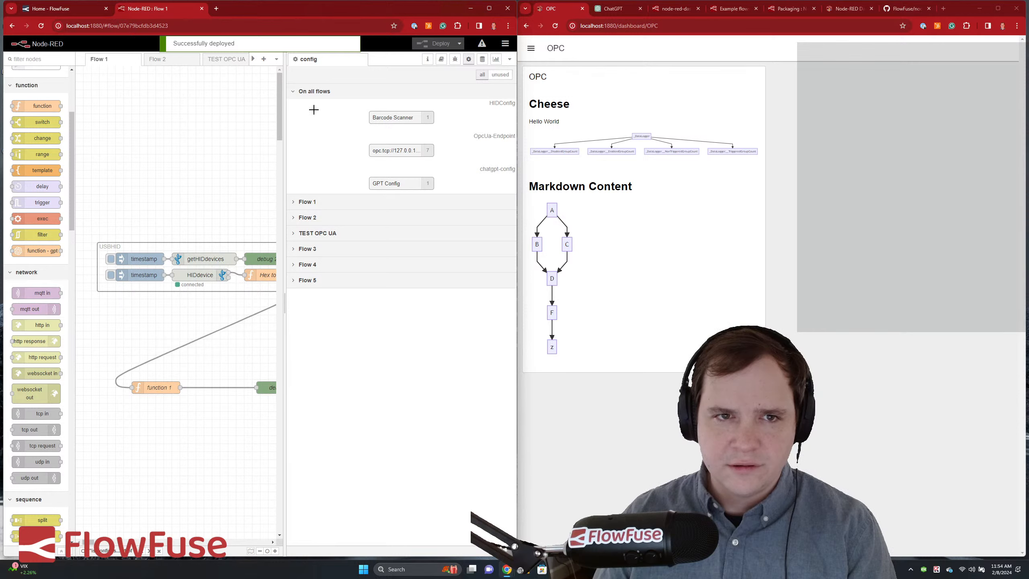
pyautogui.click(506, 43)
pyautogui.moveTo(457, 179)
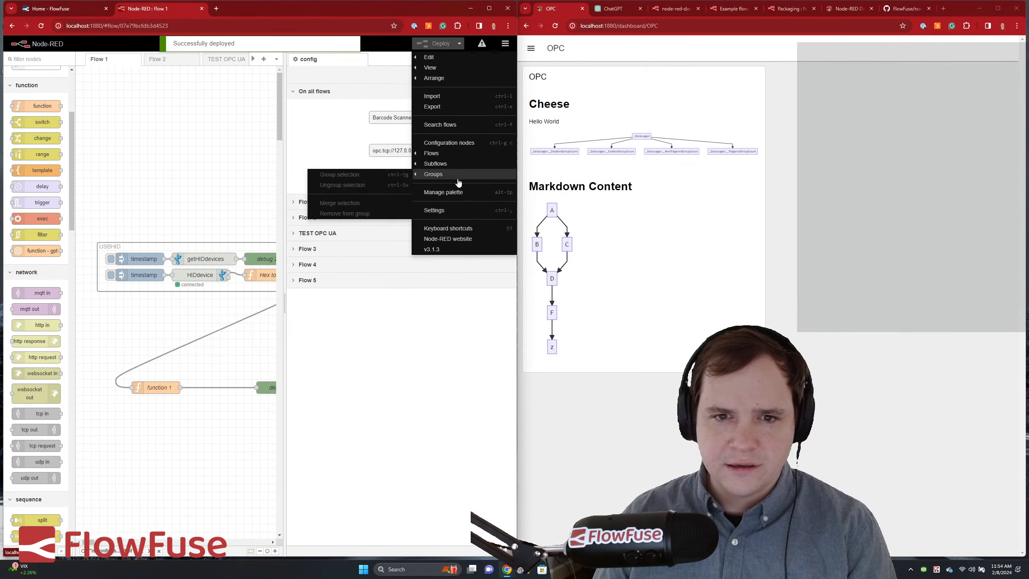
pyautogui.click(433, 204)
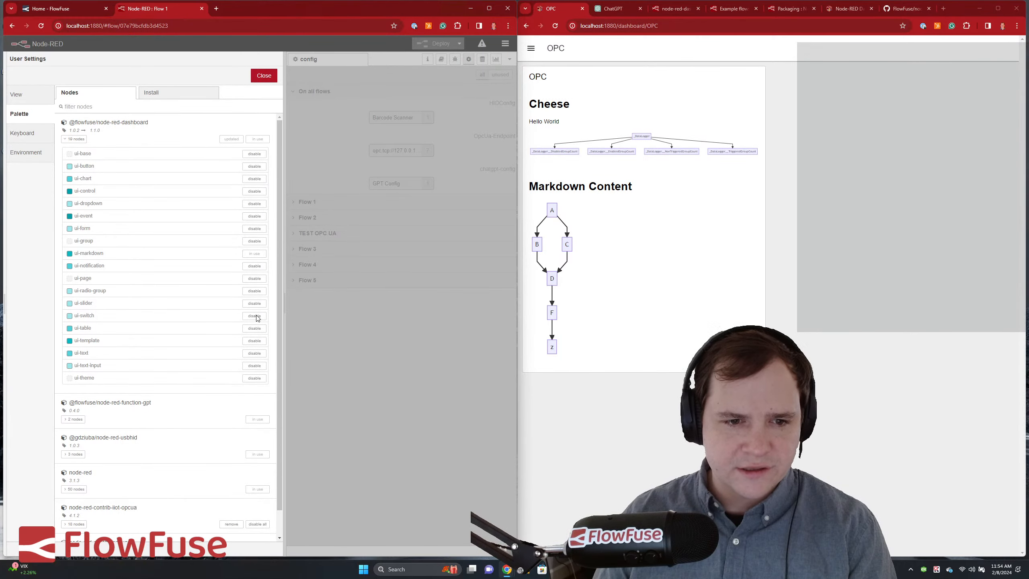
pyautogui.click(264, 76)
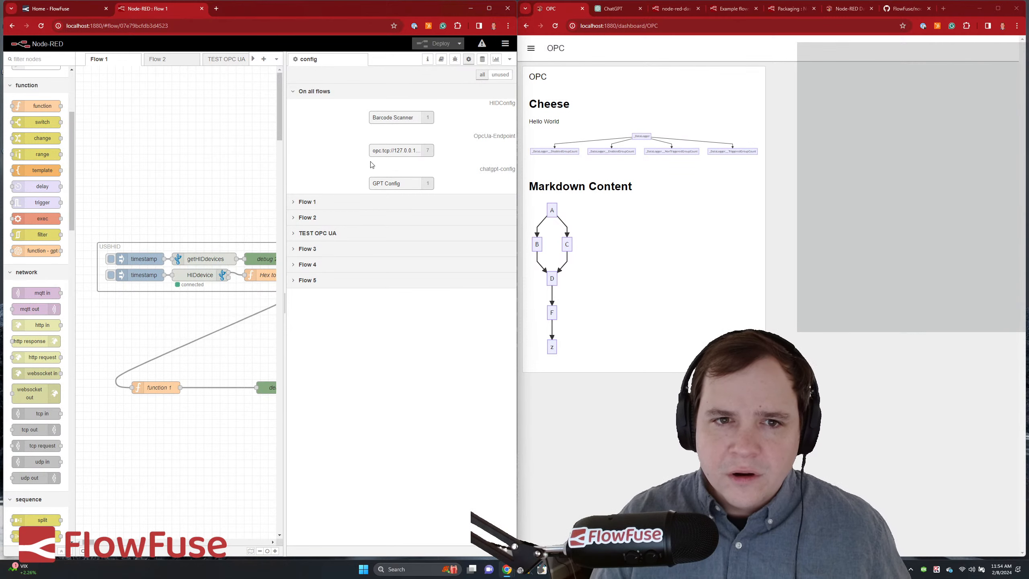
# - Expand the configuration node sections of Flow 1 through Flow 5, including TEST OPC UA, to check for leftover entries
pyautogui.click(313, 203)
pyautogui.click(331, 232)
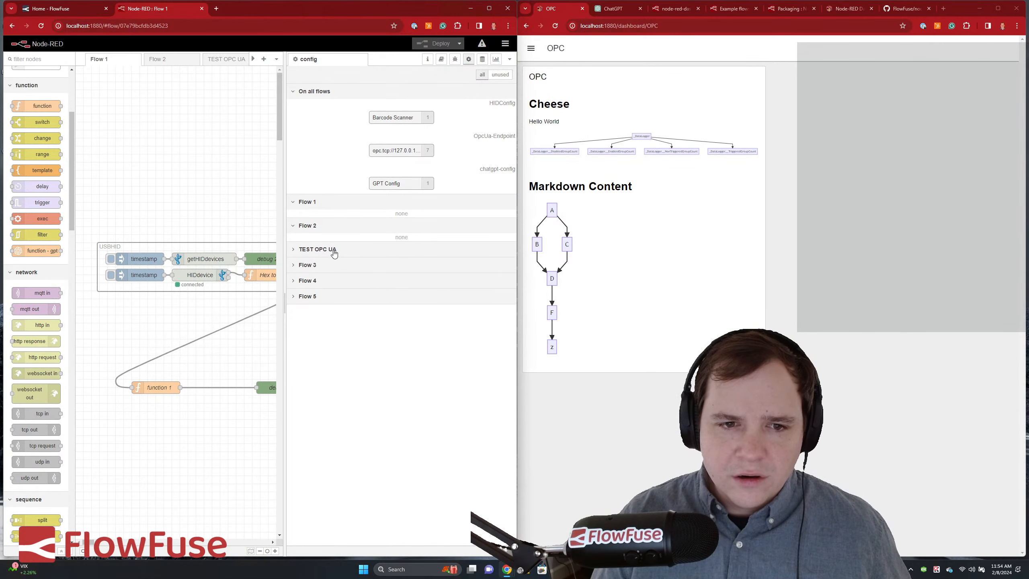
pyautogui.click(330, 250)
pyautogui.click(342, 280)
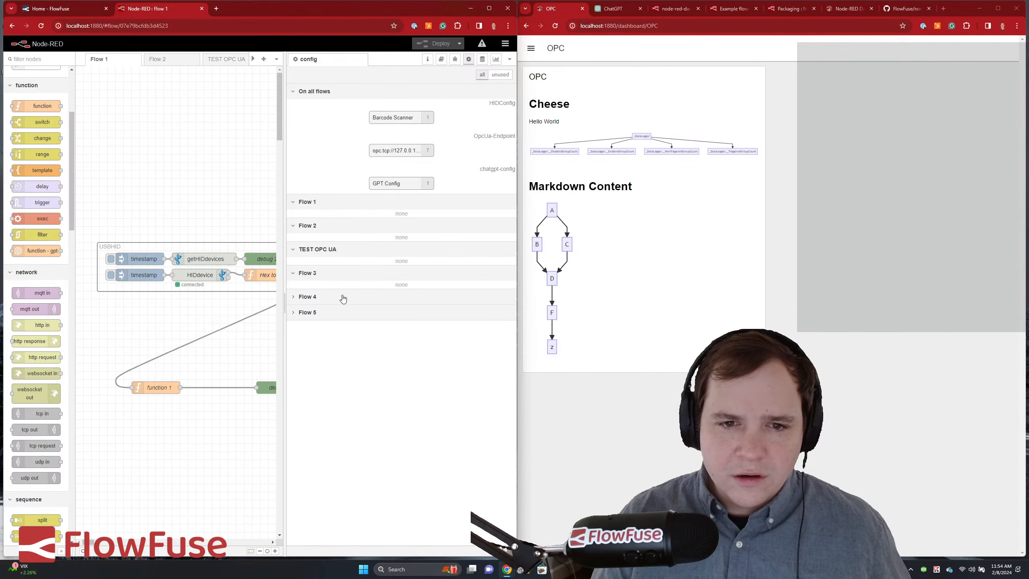
pyautogui.click(341, 296)
pyautogui.click(347, 324)
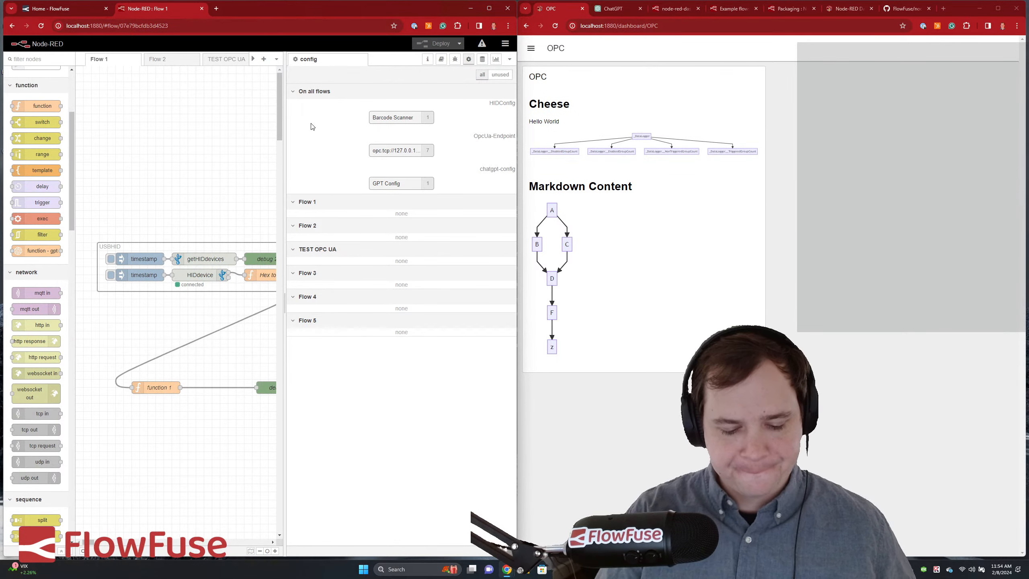
# - Search the flows for "ui", delete the markdown and Cheese ui-markdown nodes from Flow 3, and deploy
pyautogui.hotkey('ctrl', 'f')
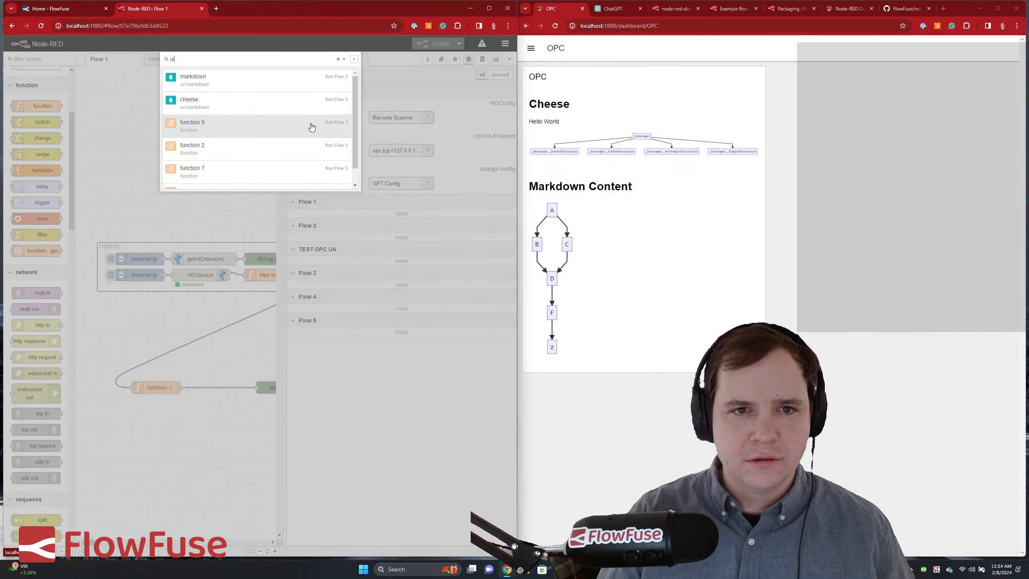
pyautogui.click(272, 80)
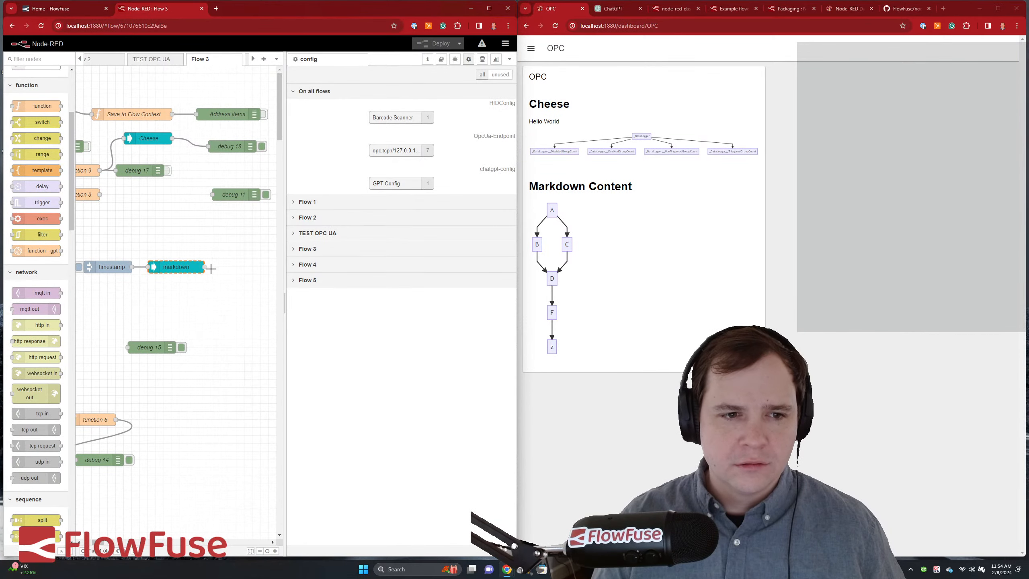
pyautogui.press('Delete')
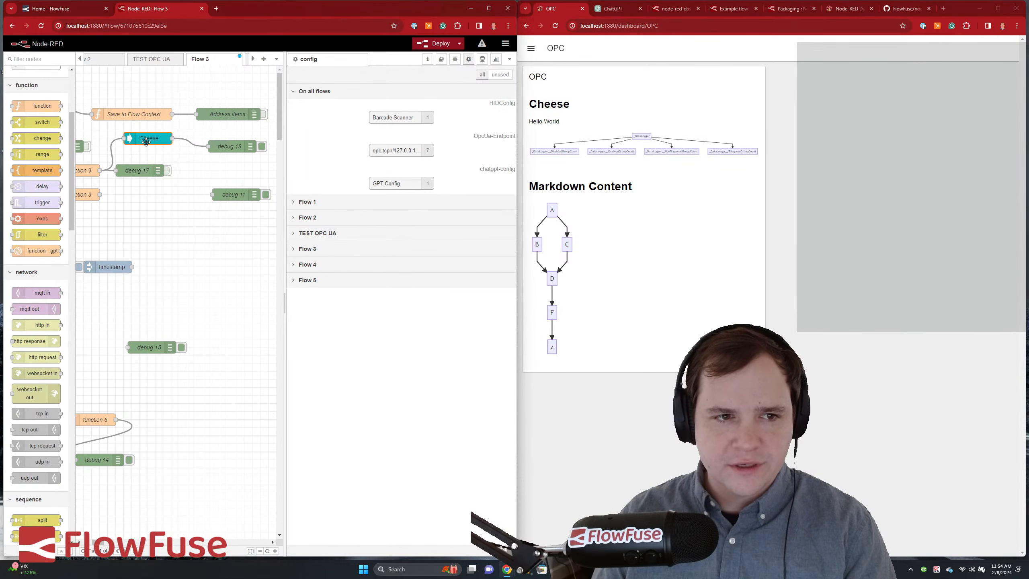
pyautogui.press('Delete')
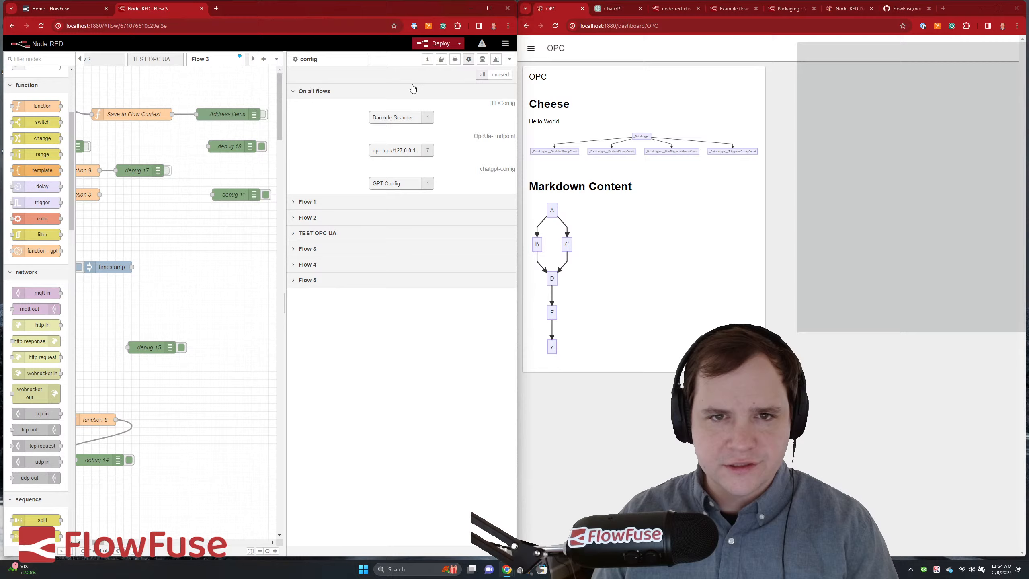
pyautogui.click(437, 43)
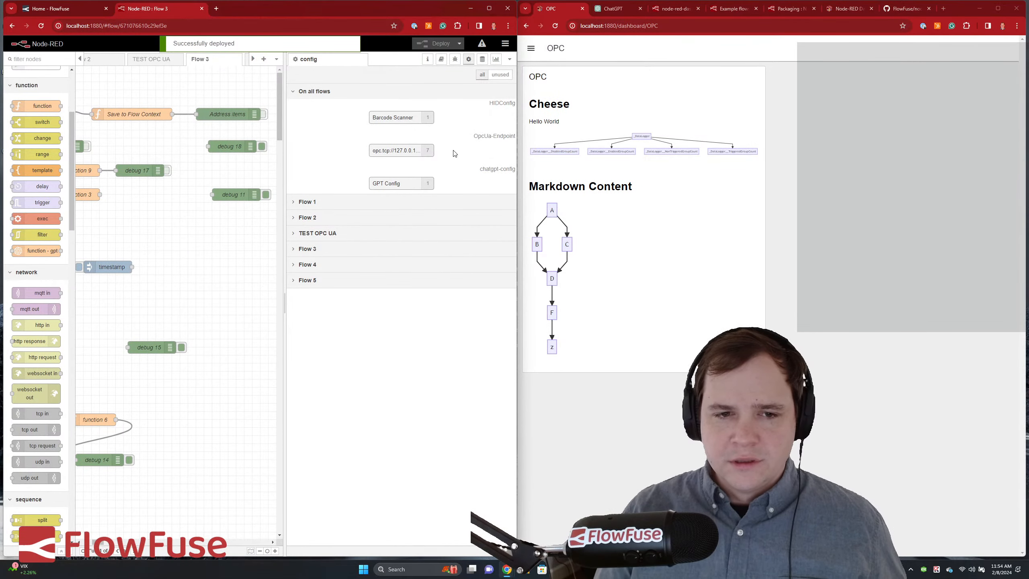
pyautogui.click(504, 43)
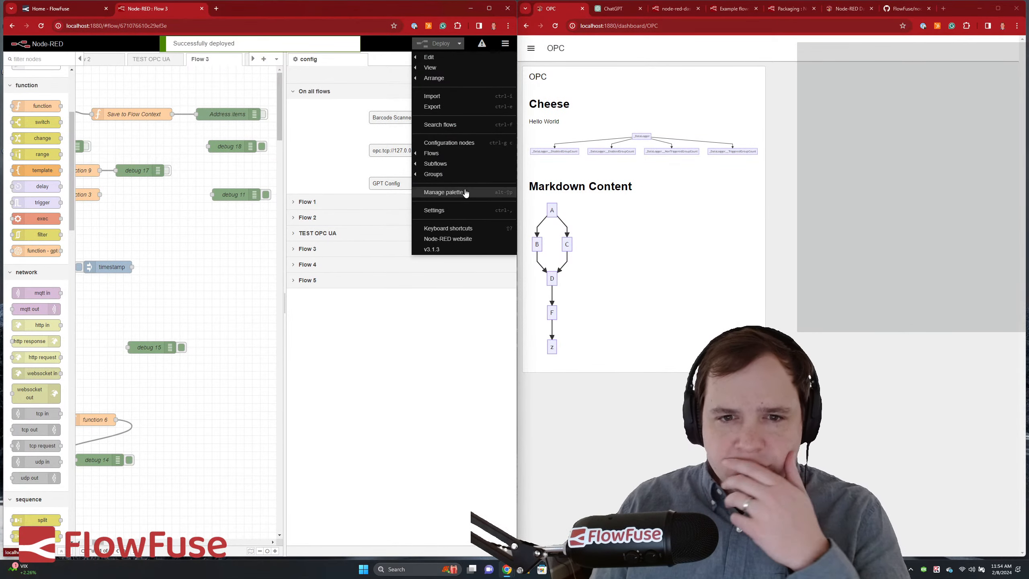
pyautogui.click(453, 188)
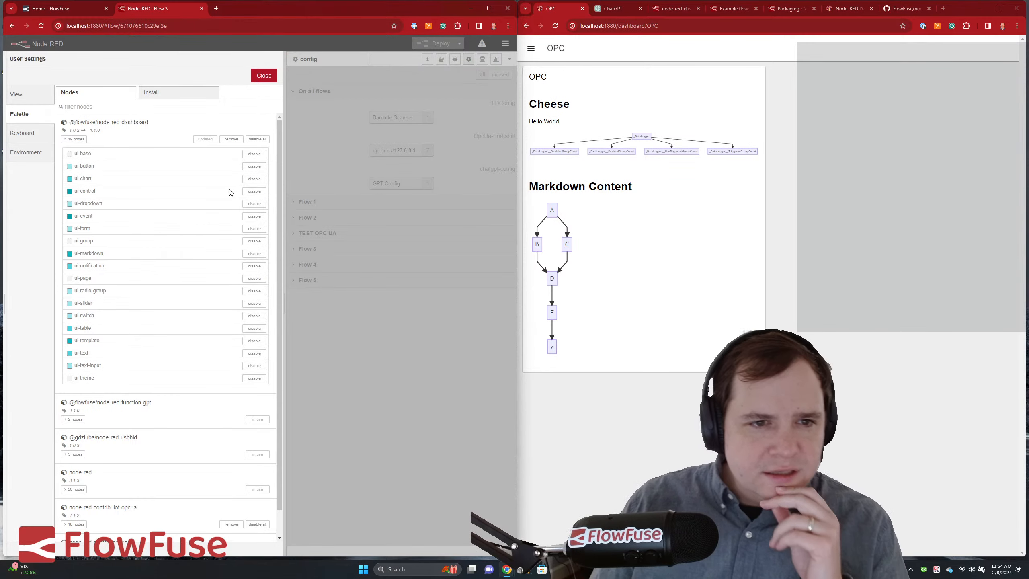
pyautogui.click(231, 139)
pyautogui.click(330, 81)
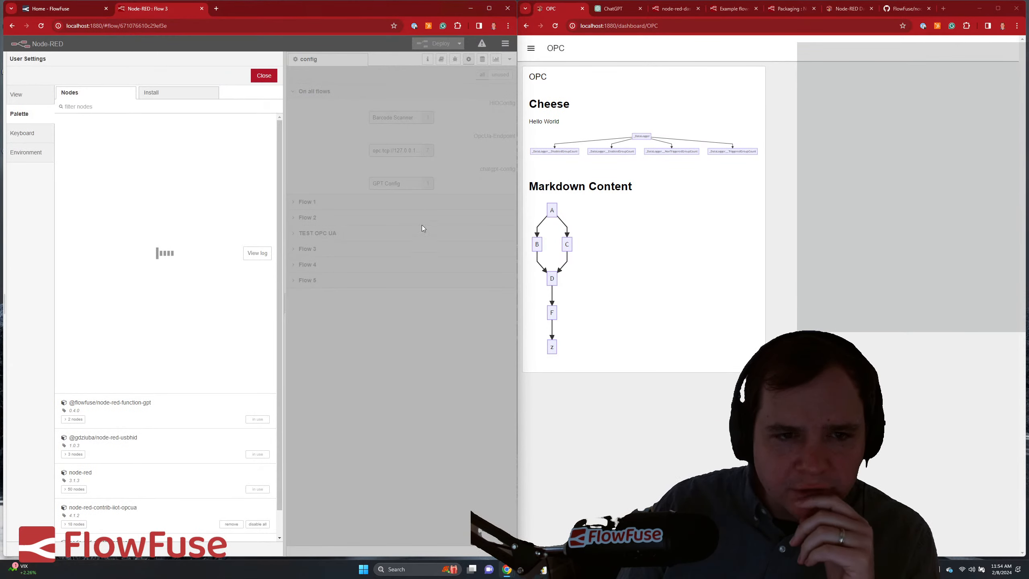
# - Switch to the Visual Studio Code window with the node-red-dashboard folder and show its files in the explorer
pyautogui.click(612, 569)
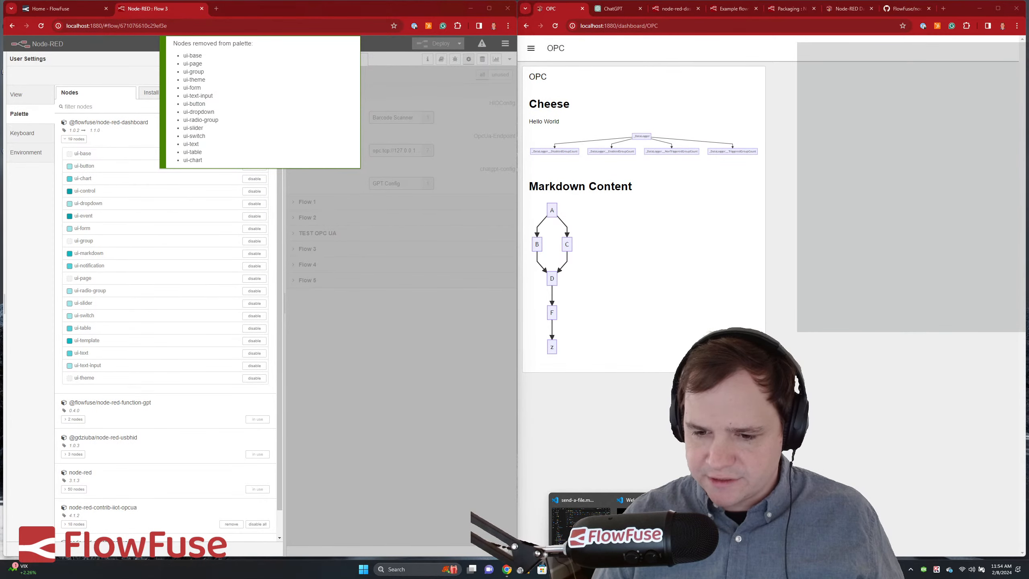
pyautogui.click(632, 523)
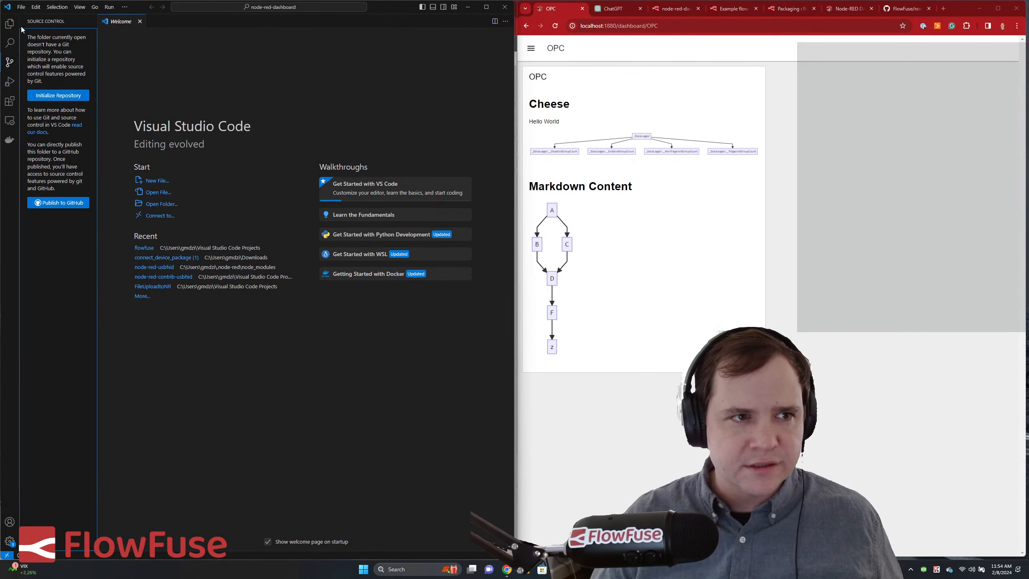
pyautogui.click(9, 24)
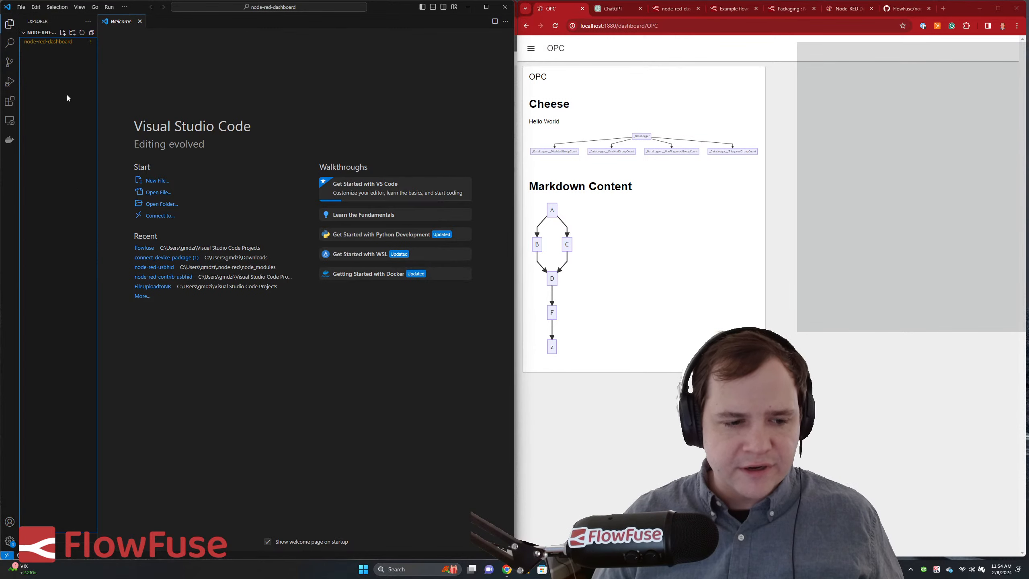
# - Switch to the unused PowerShell session in the terminal and change its directory to .node-red\node_modules
pyautogui.click(21, 7)
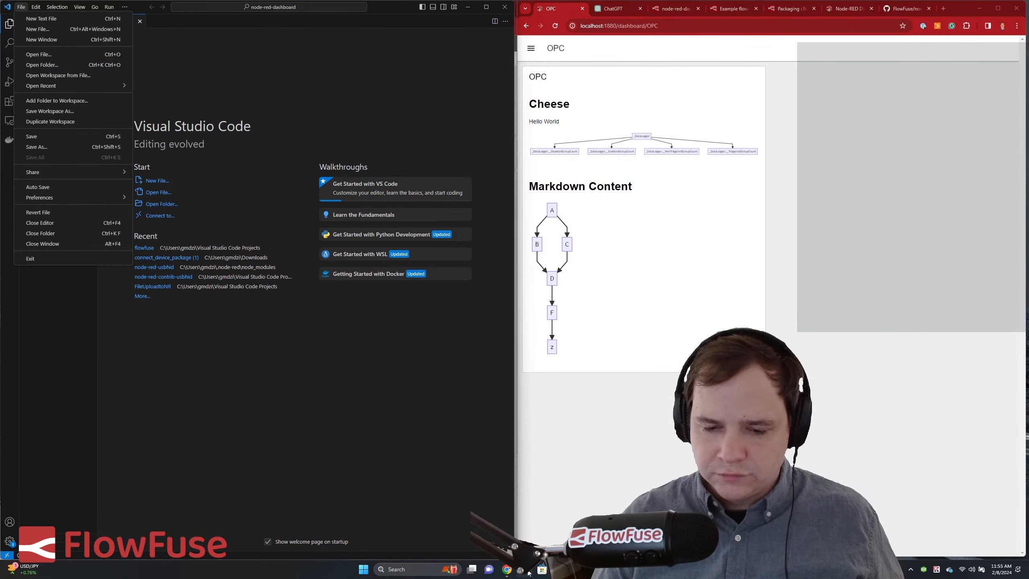
pyautogui.hotkey('alt', 'Tab')
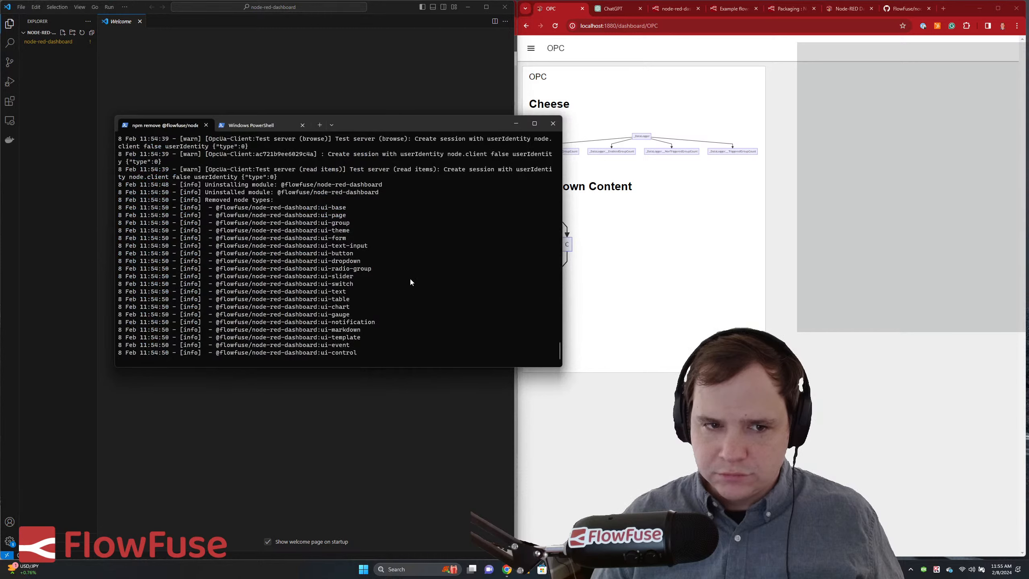
pyautogui.click(257, 124)
pyautogui.write('c')
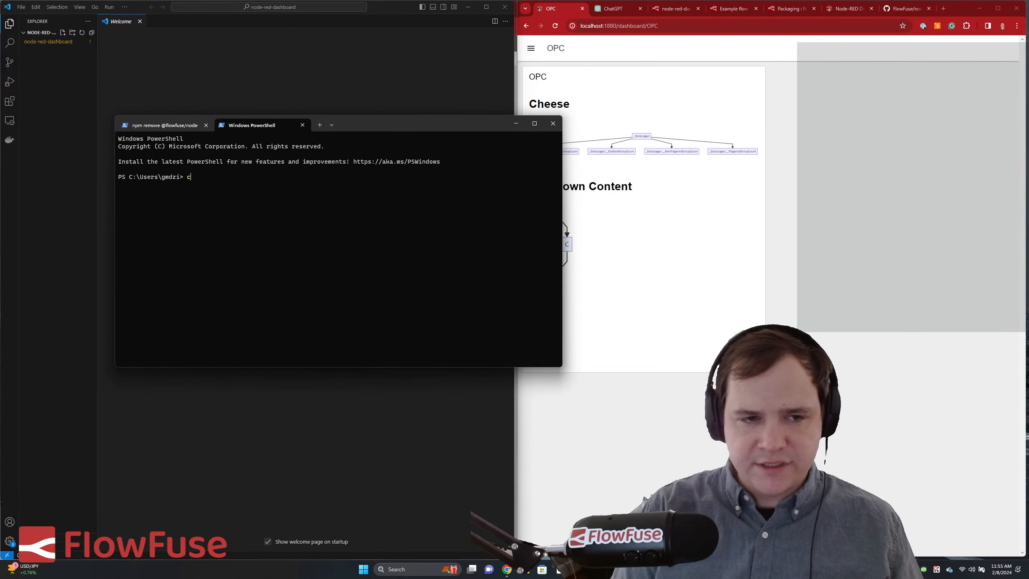
pyautogui.write('d .n')
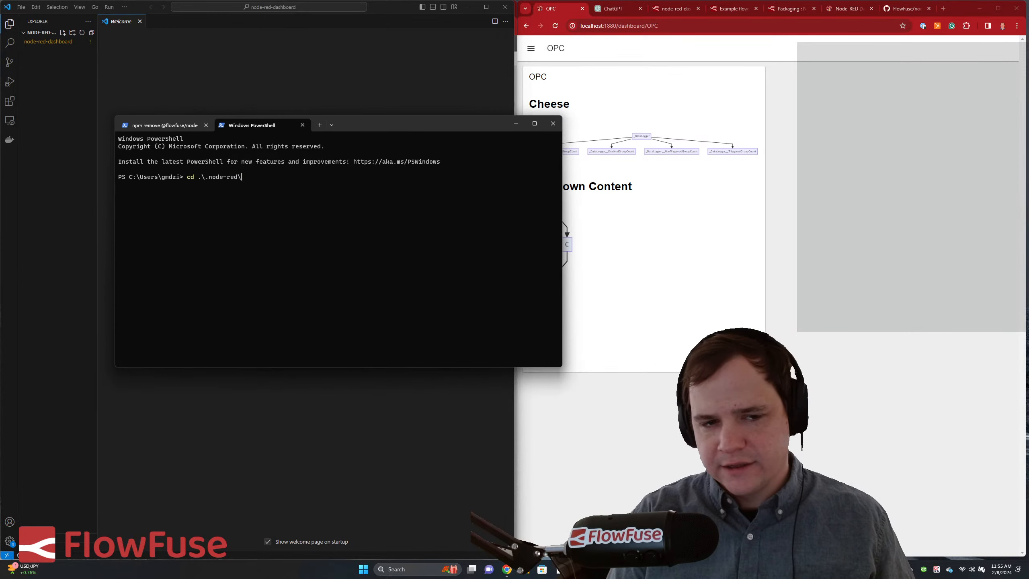
pyautogui.write('node_modules\\')
pyautogui.press('Return')
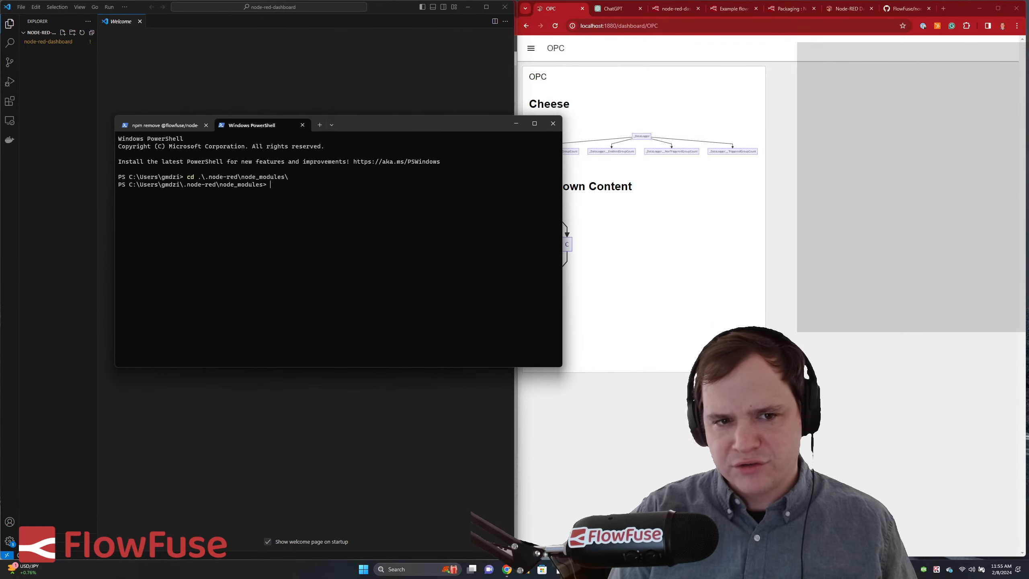
# - List the contents of node_modules and look through the folder entries up to the start of the list
pyautogui.write('cd')
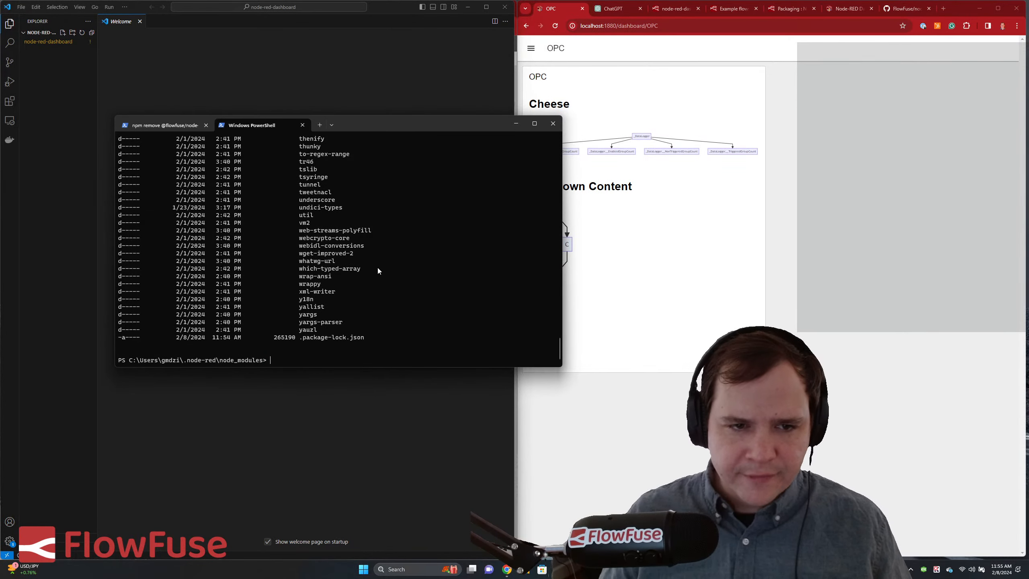
pyautogui.scroll(15, 421, 241)
pyautogui.scroll(20, 420, 234)
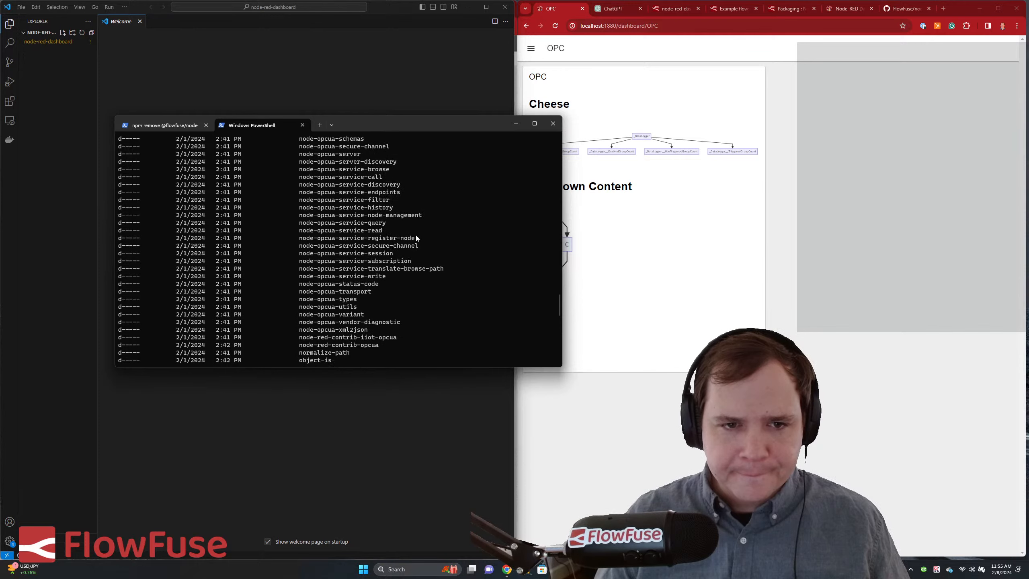
pyautogui.scroll(20, 418, 233)
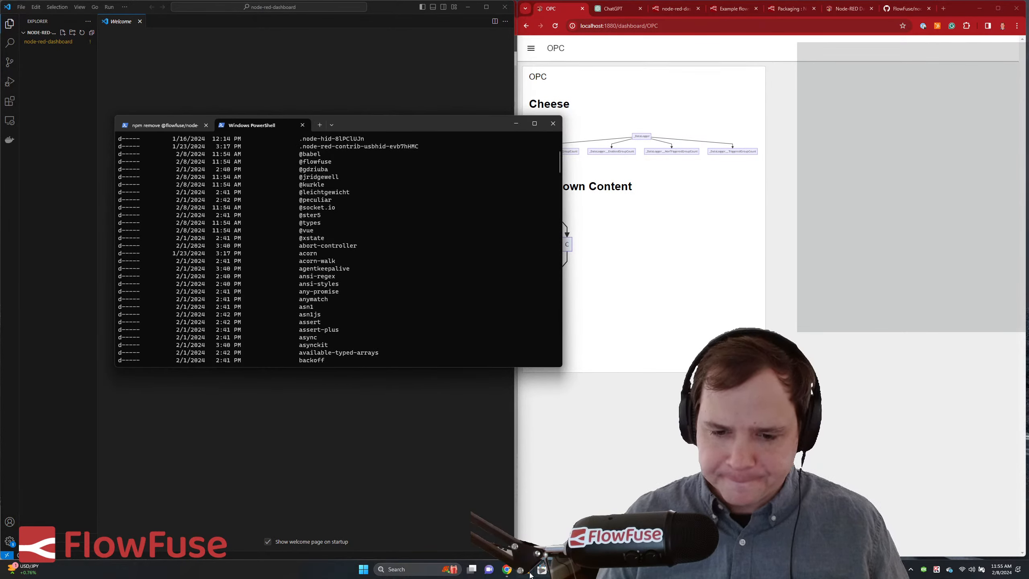
pyautogui.press('super+e')
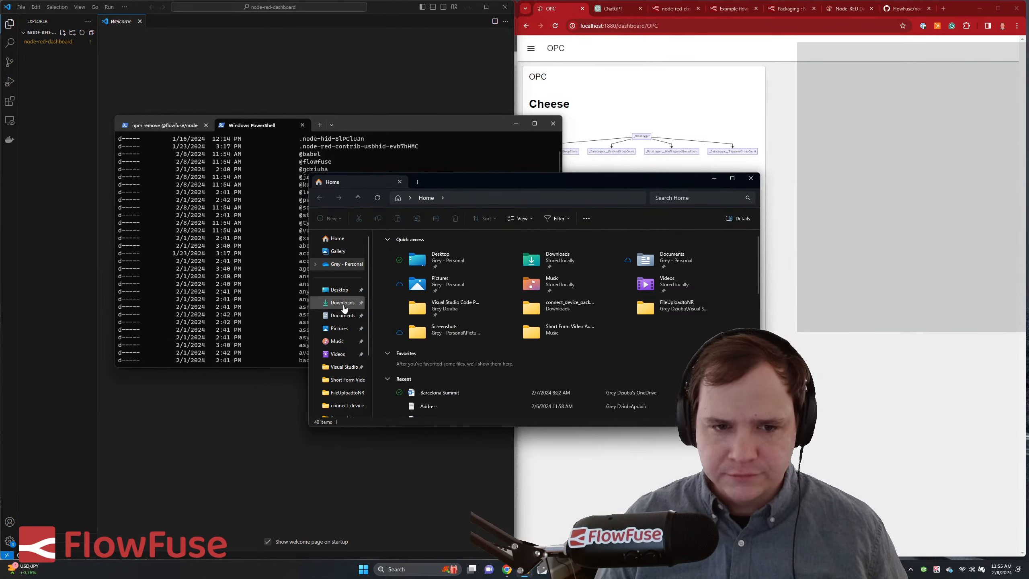
pyautogui.scroll(-2, 348, 303)
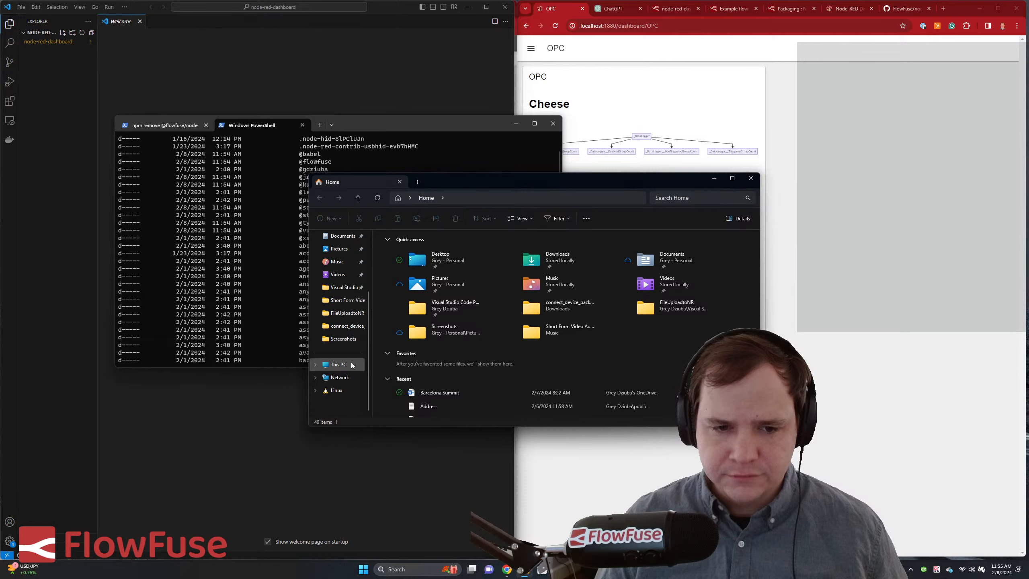
pyautogui.click(339, 364)
pyautogui.doubleClick(411, 250)
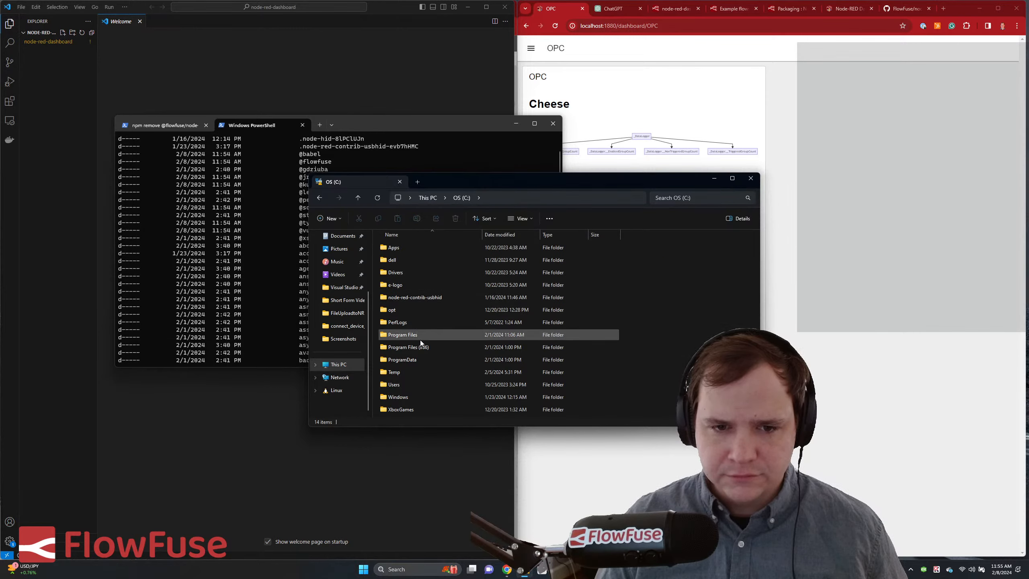
pyautogui.doubleClick(401, 385)
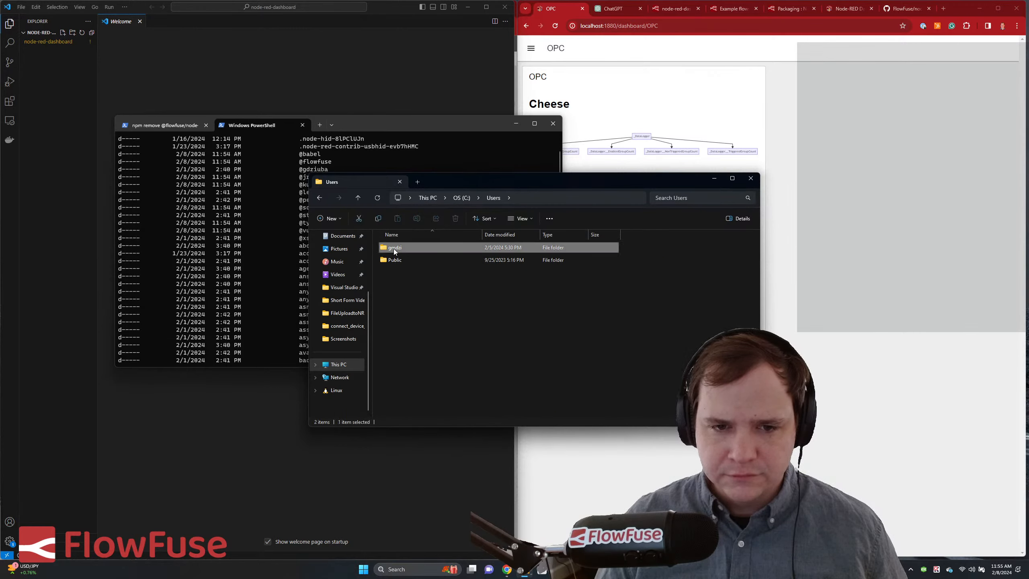
pyautogui.doubleClick(384, 251)
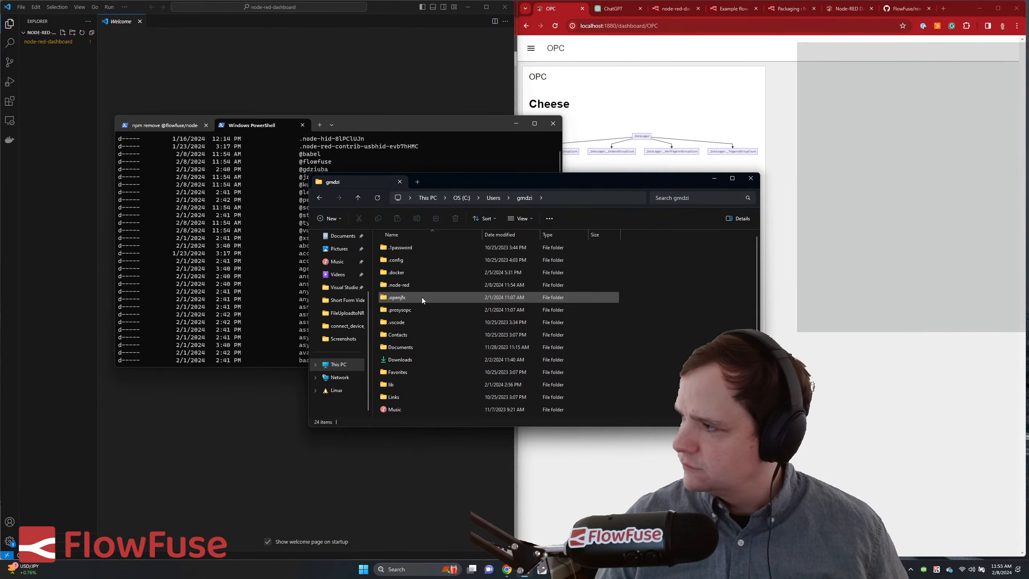
pyautogui.doubleClick(402, 285)
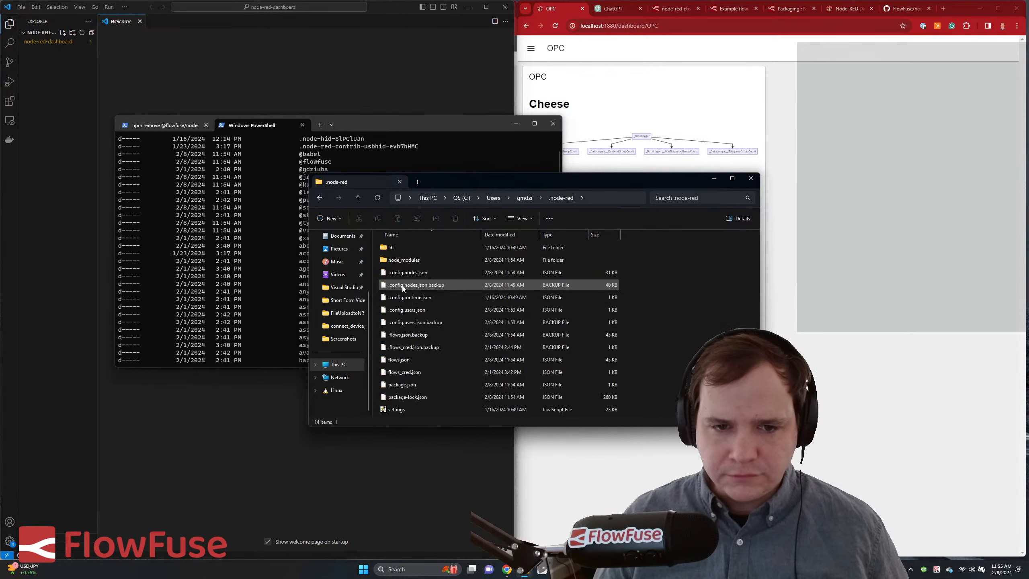
pyautogui.doubleClick(406, 264)
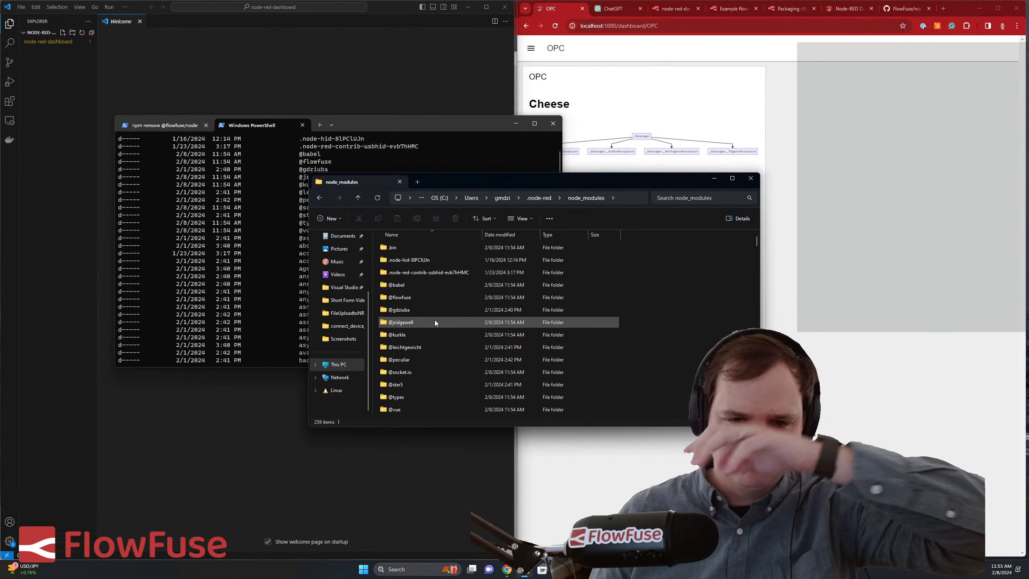
pyautogui.doubleClick(409, 298)
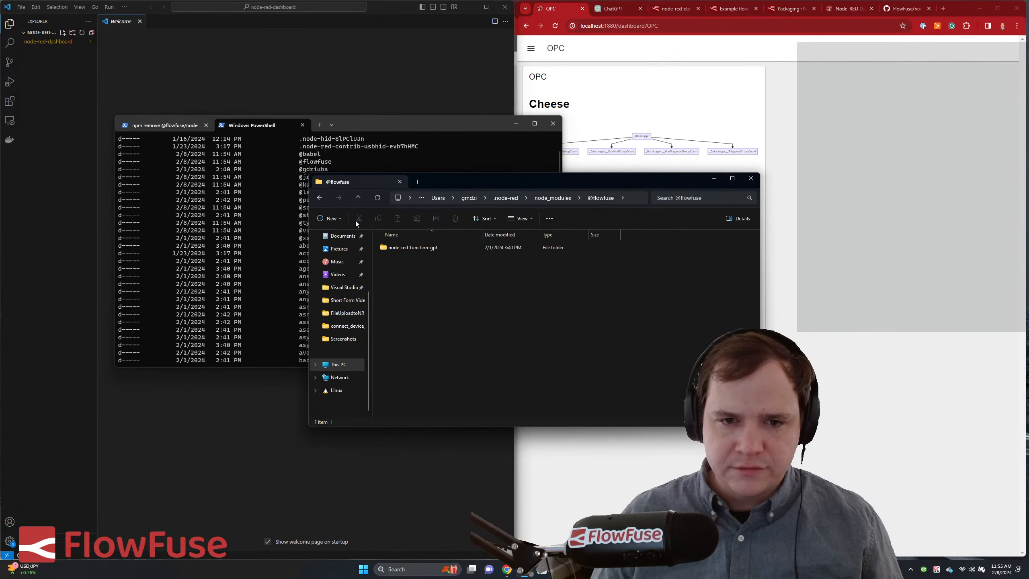
pyautogui.click(634, 201)
pyautogui.hotkey('ctrl', 'c')
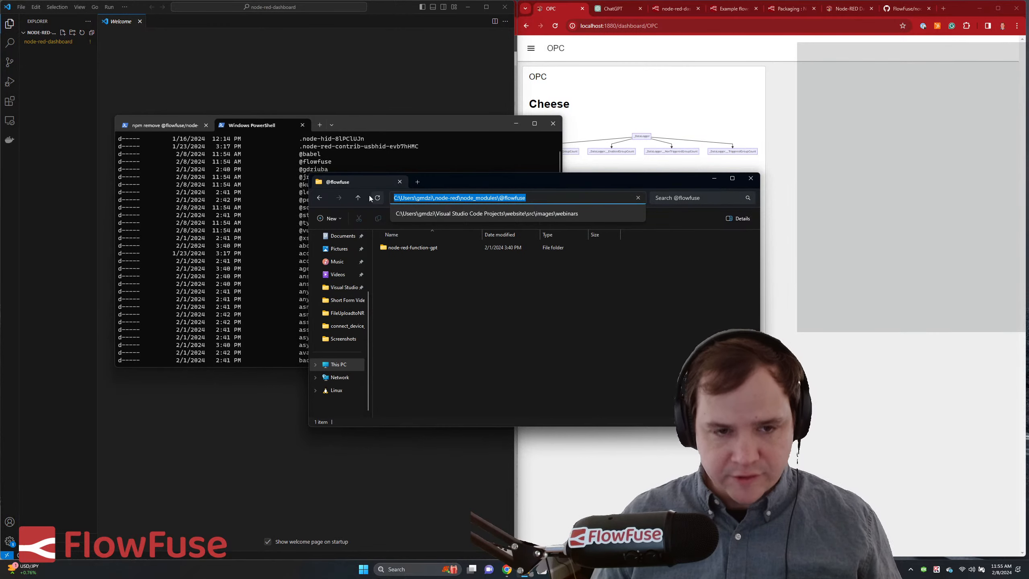
pyautogui.click(353, 126)
pyautogui.write('cd')
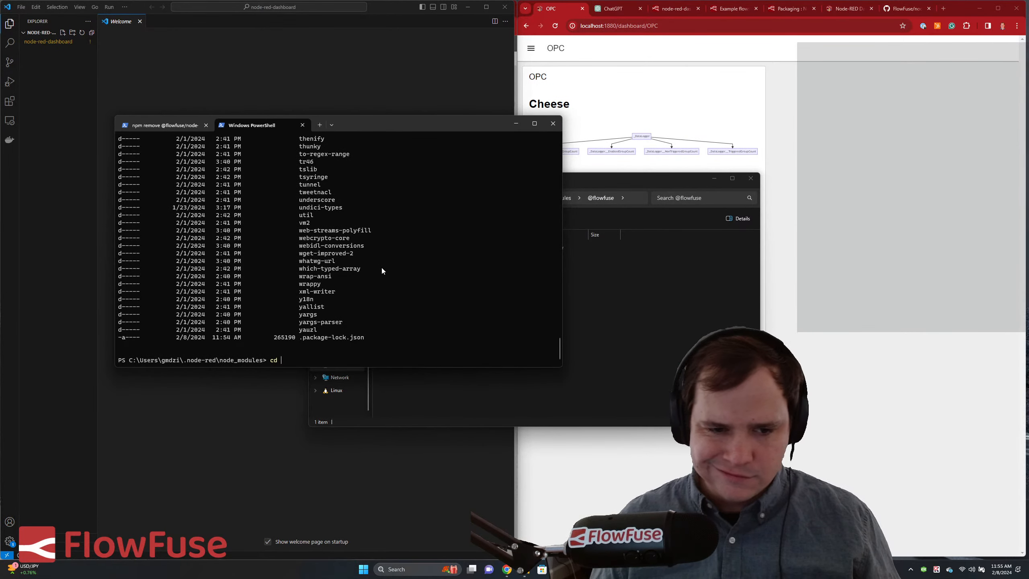
pyautogui.hotkey('ctrl', 'v')
pyautogui.press('Return')
pyautogui.write('ls')
pyautogui.press('Return')
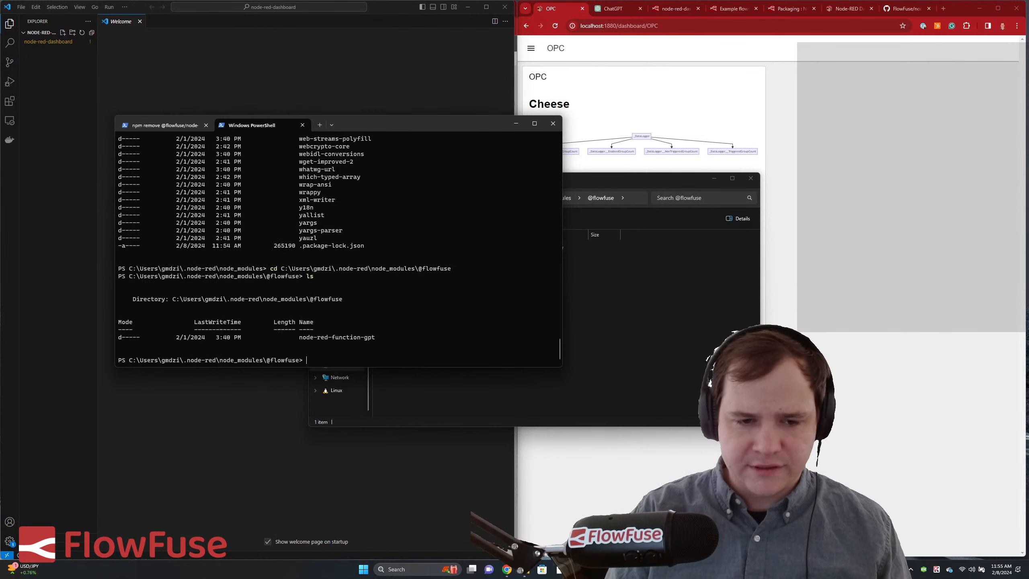
# - Clear the terminal and go back up one level to the node_modules directory
pyautogui.write('clear')
pyautogui.press('Return')
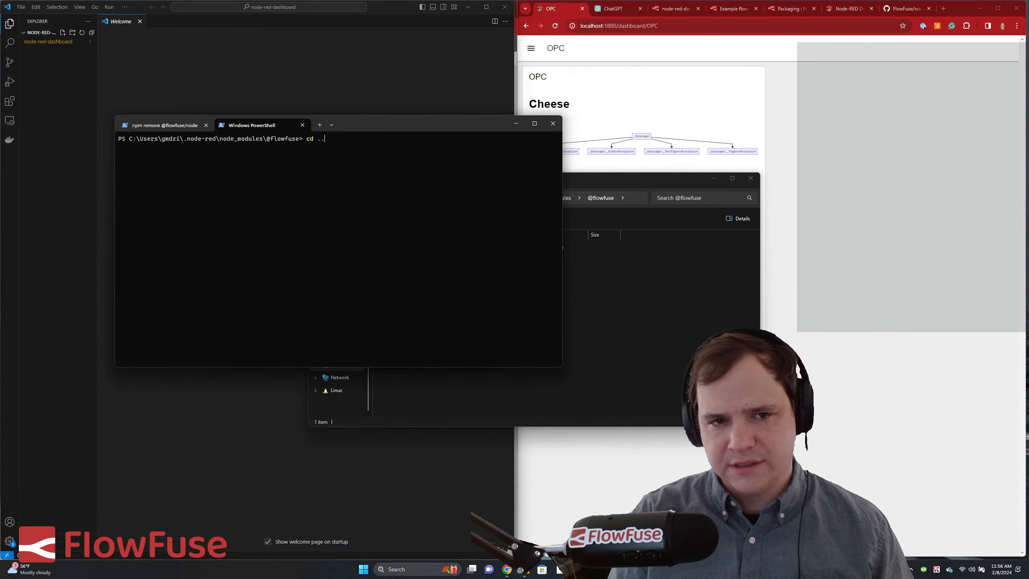
pyautogui.press('Return')
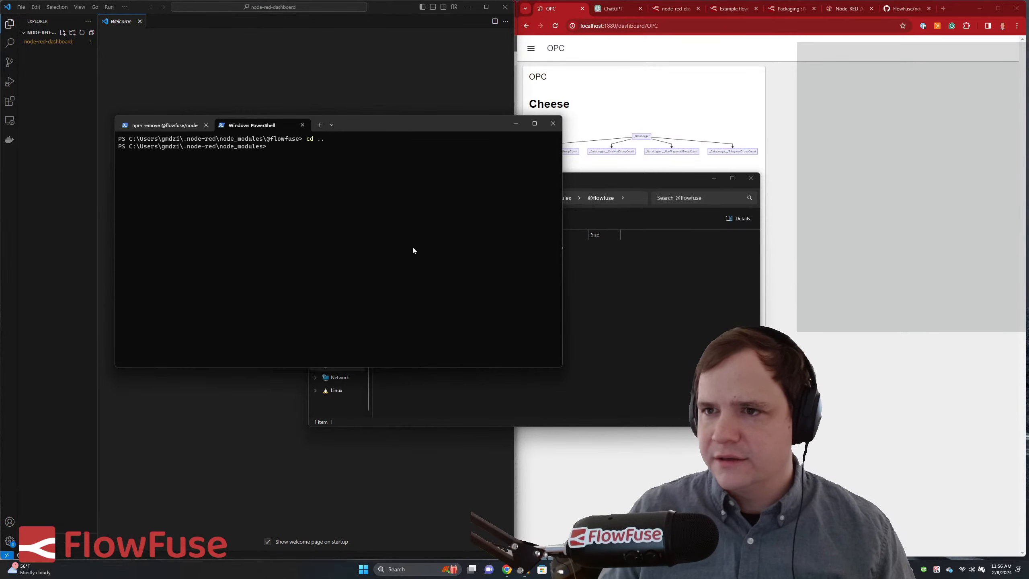
# - Switch to the FlowFuse node-red-dashboard repository on GitHub in the browser and copy its HTTPS clone URL
pyautogui.click(904, 9)
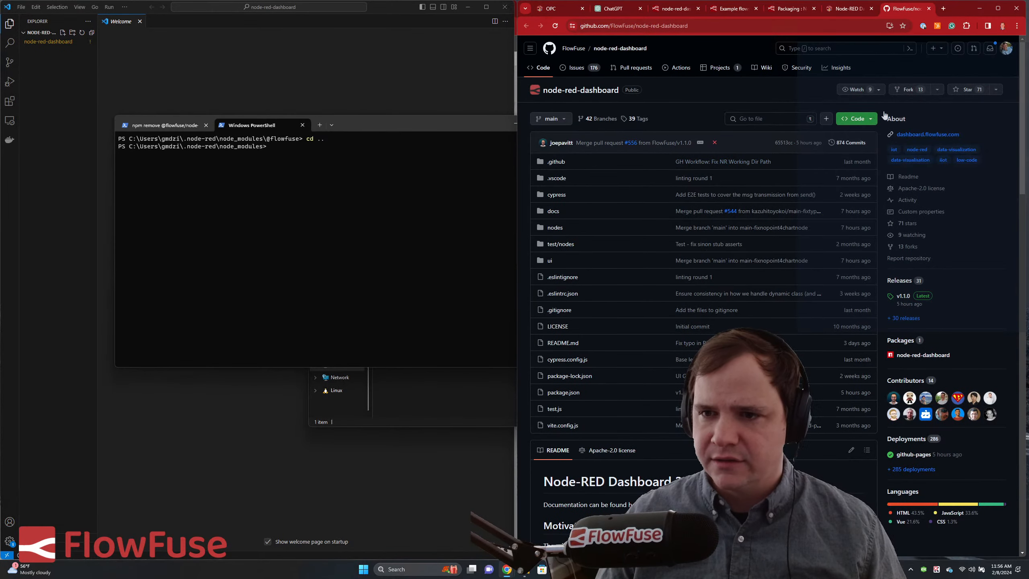
pyautogui.click(857, 118)
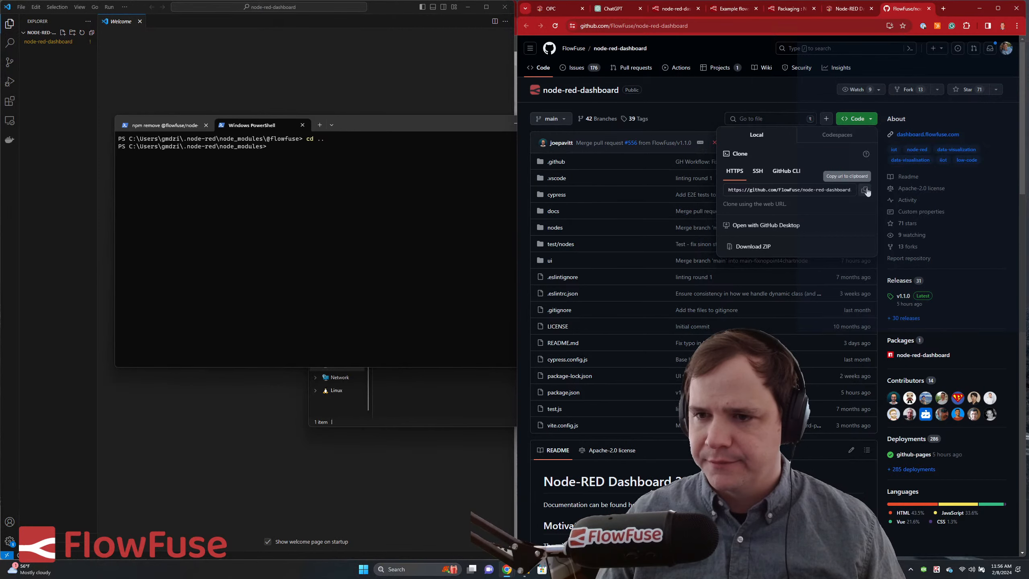
# - Read the repository's README installation section, recheck the clone options and open the linked npm install instructions
pyautogui.scroll(-10, 783, 314)
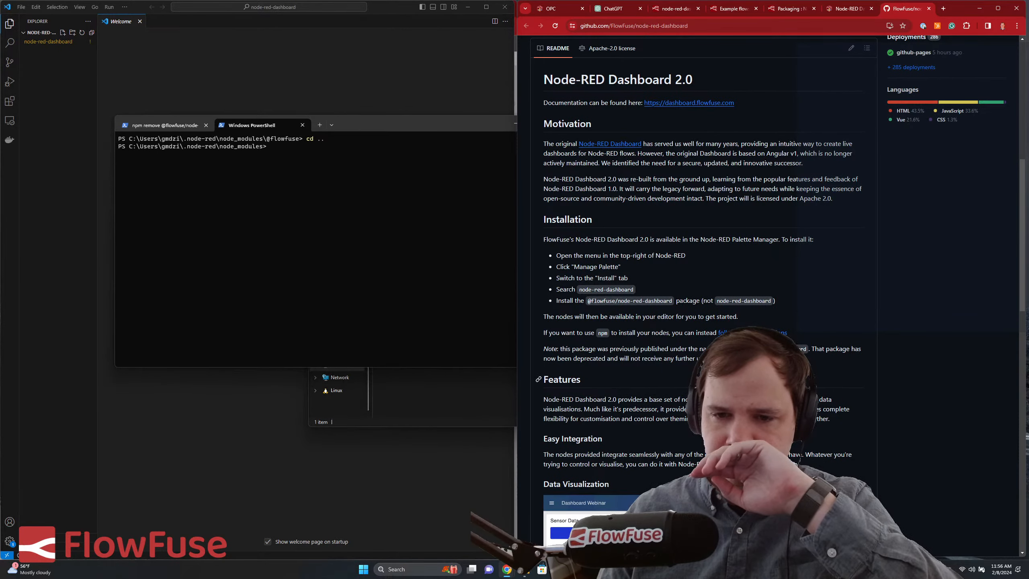
pyautogui.scroll(-1, 541, 379)
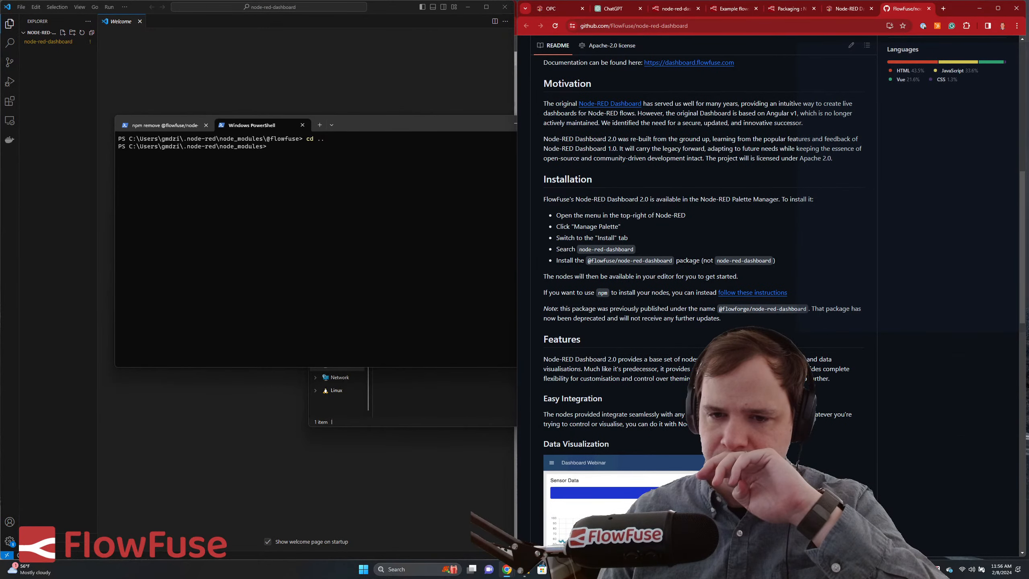
pyautogui.scroll(10, 749, 292)
pyautogui.click(856, 118)
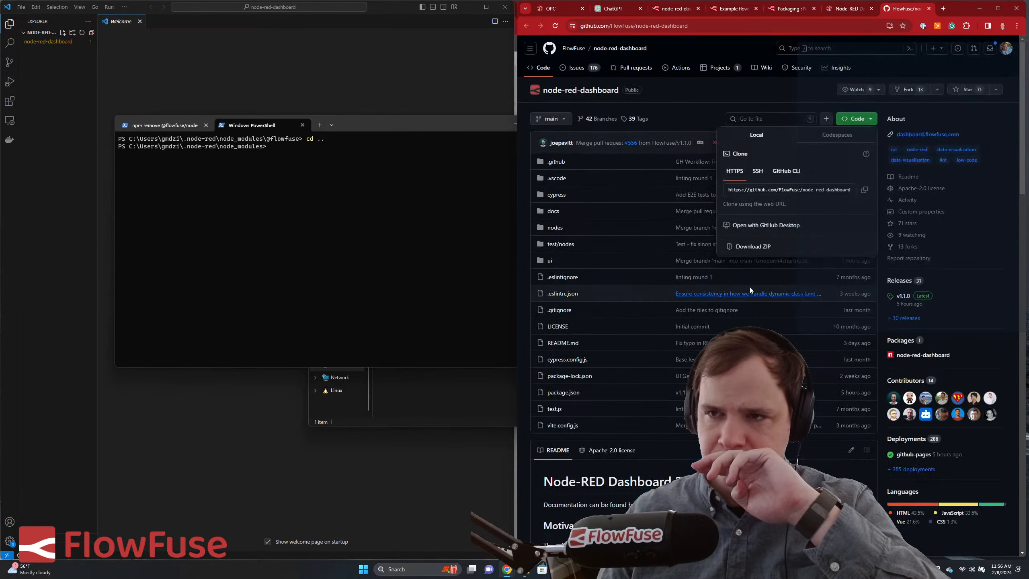
pyautogui.click(704, 196)
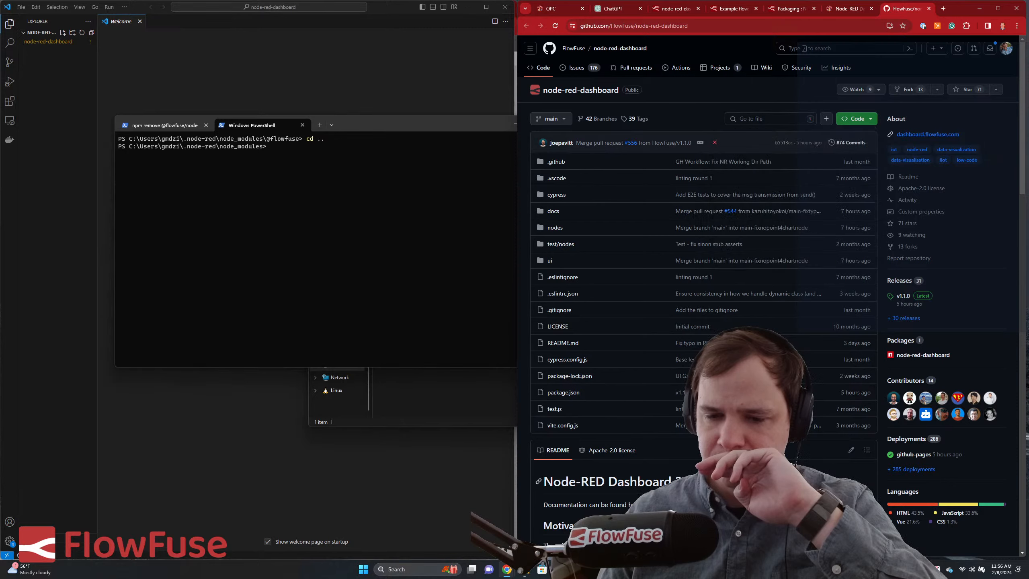
pyautogui.scroll(-8, 704, 197)
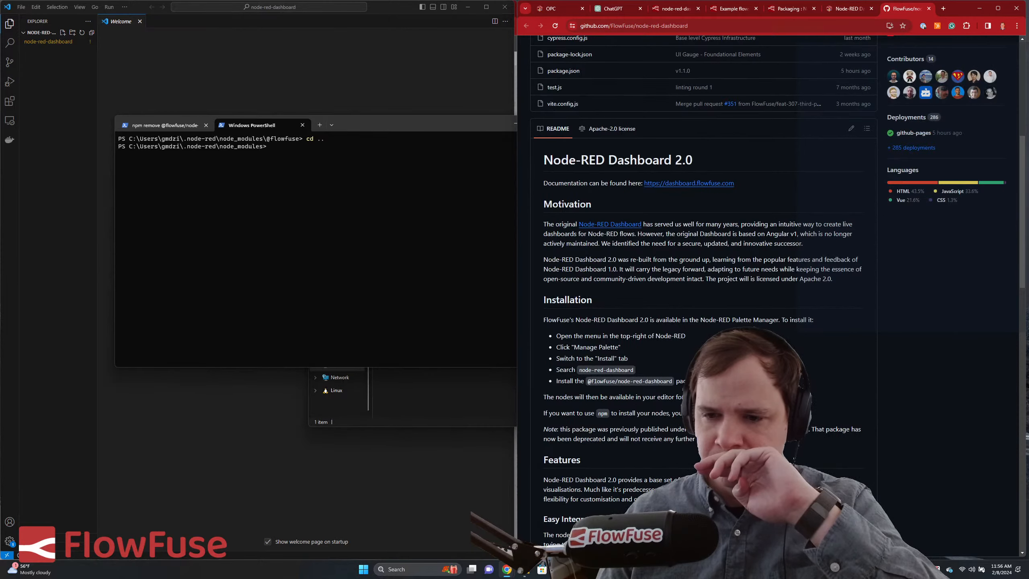
pyautogui.click(752, 413)
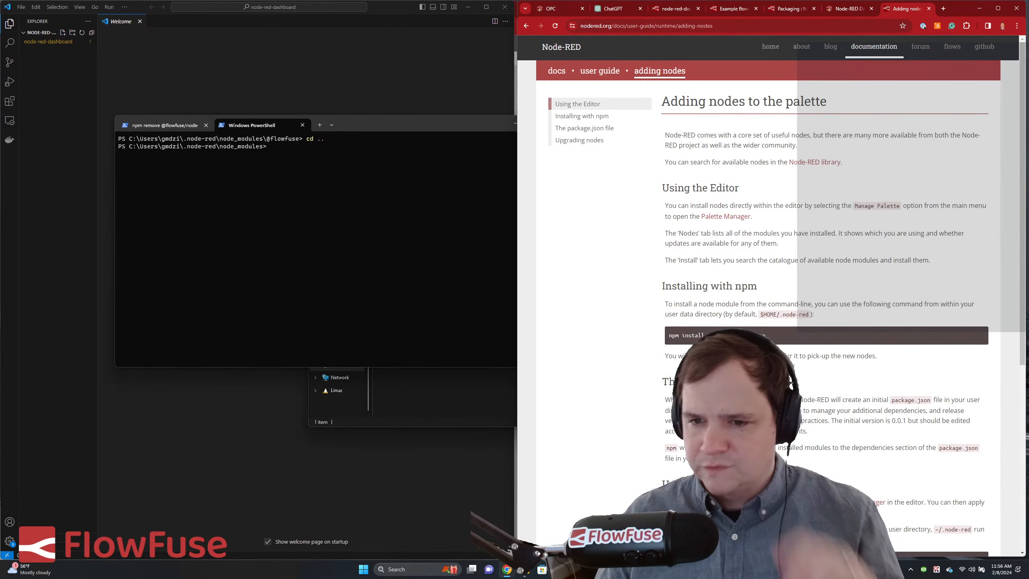
pyautogui.click(358, 224)
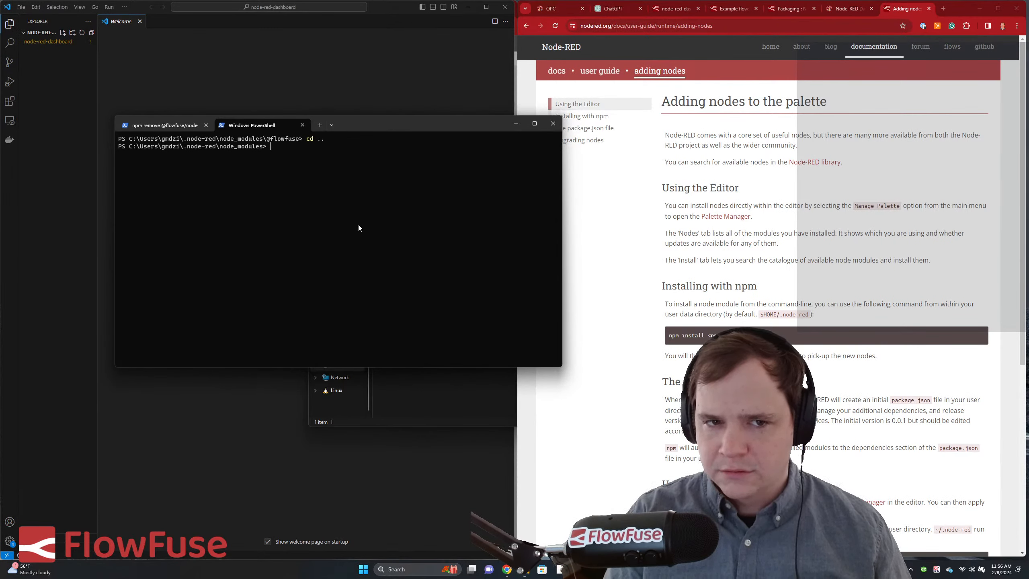
pyautogui.write('gi')
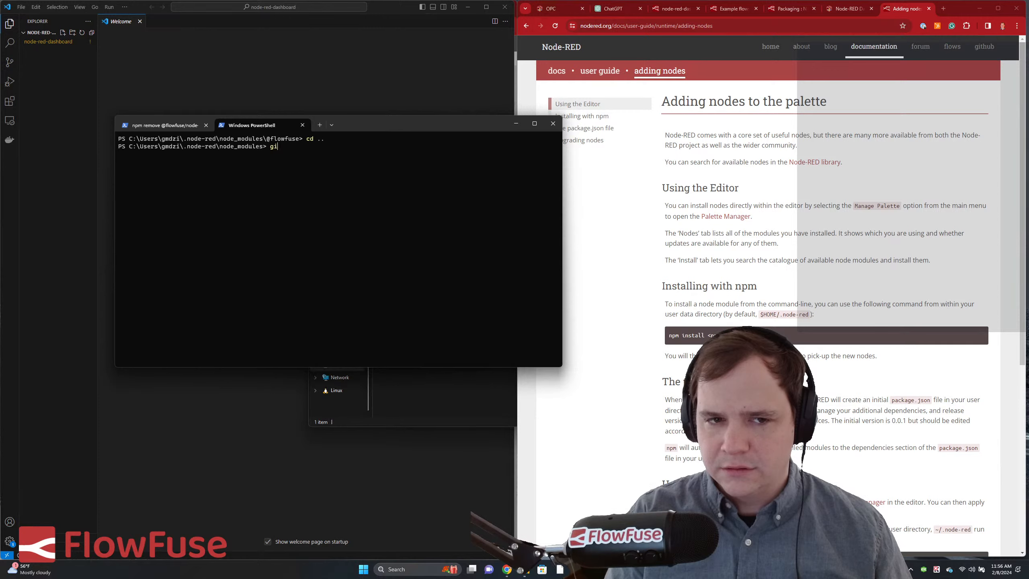
pyautogui.write('t clone')
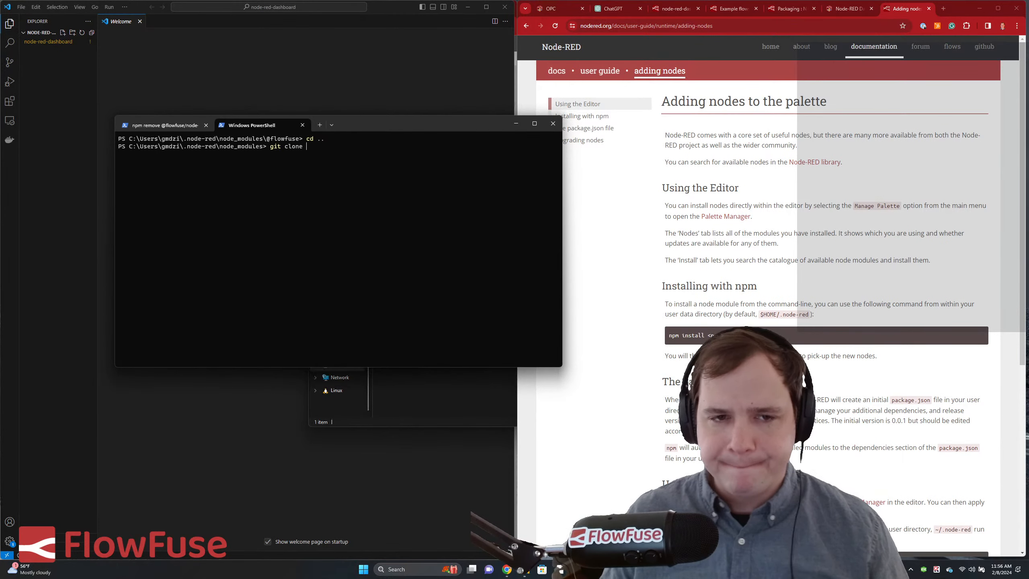
pyautogui.write('https://github.com/FlowFuse/node-red-dashboard.git')
pyautogui.press('Return')
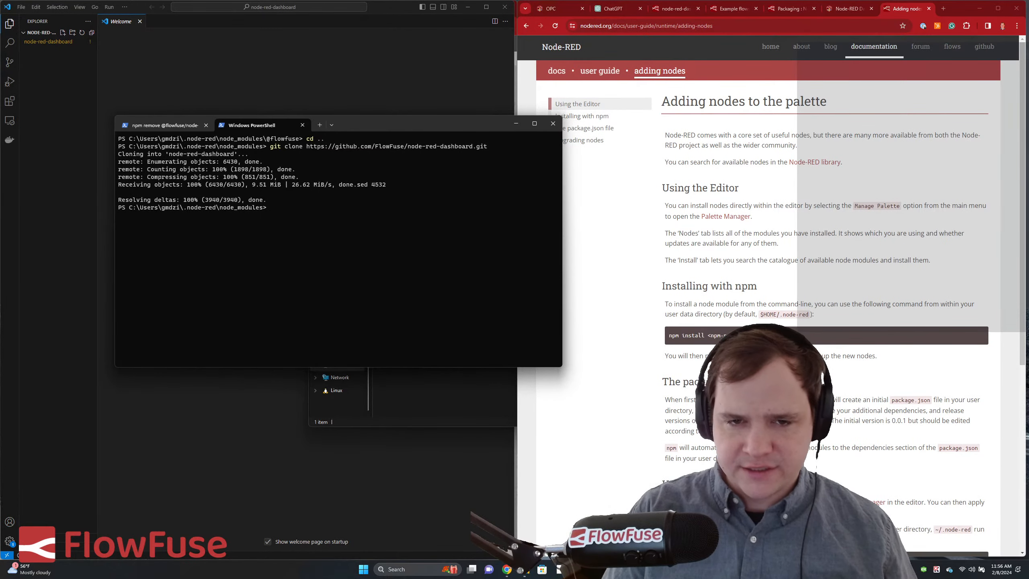
# - Change into the cloned node-red-dashboard directory inside node_modules
pyautogui.write('cd .\\node-ad')
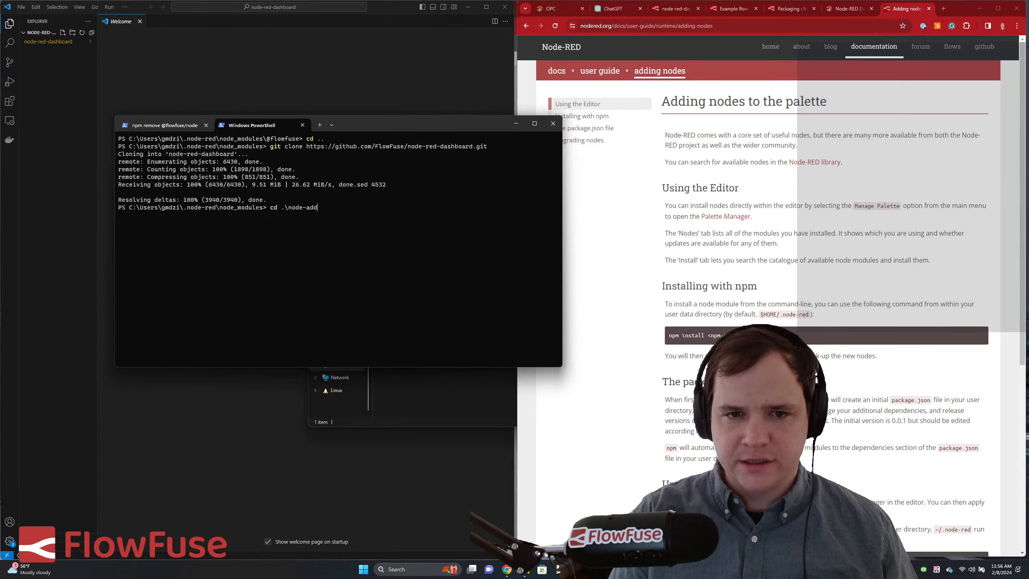
pyautogui.write('d')
pyautogui.press('Tab')
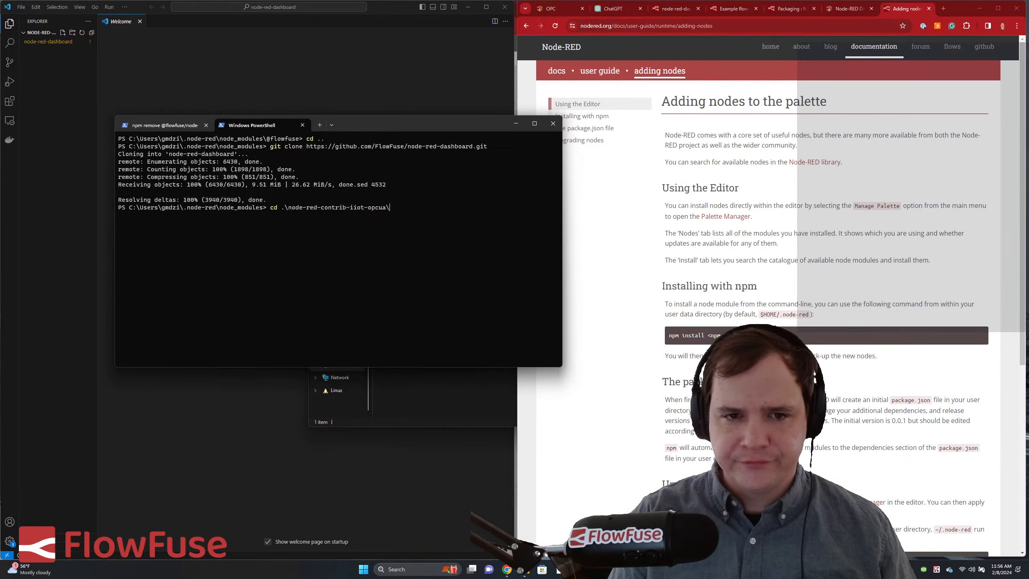
pyautogui.press('BackSpace')
pyautogui.press('BackSpace')
pyautogui.press('BackSpace')
pyautogui.press('BackSpace')
pyautogui.press('BackSpace')
pyautogui.press('BackSpace')
pyautogui.press('BackSpace')
pyautogui.press('BackSpace')
pyautogui.press('BackSpace')
pyautogui.press('BackSpace')
pyautogui.press('BackSpace')
pyautogui.press('BackSpace')
pyautogui.press('BackSpace')
pyautogui.press('BackSpace')
pyautogui.press('BackSpace')
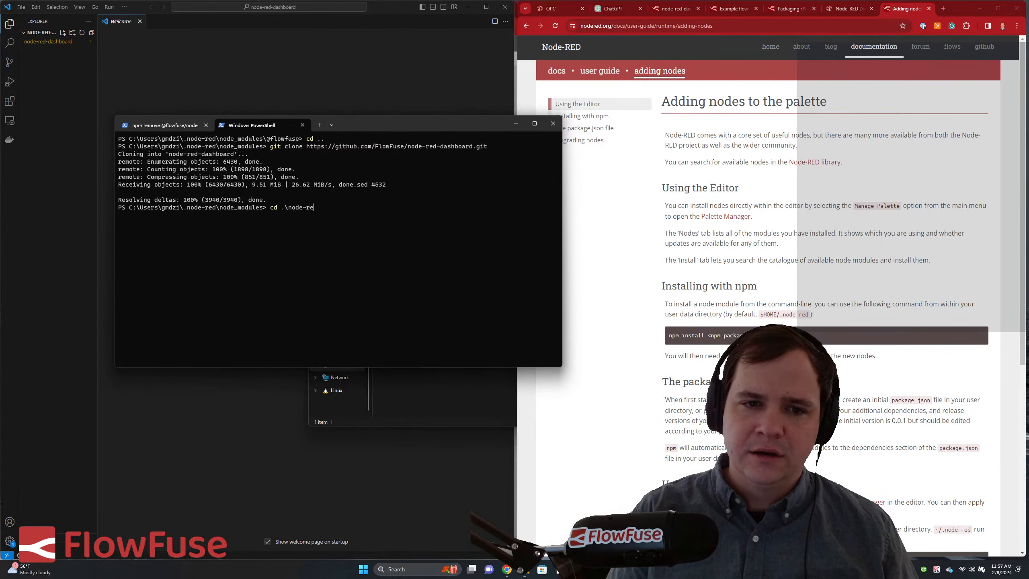
pyautogui.write('d-d')
pyautogui.press('Tab')
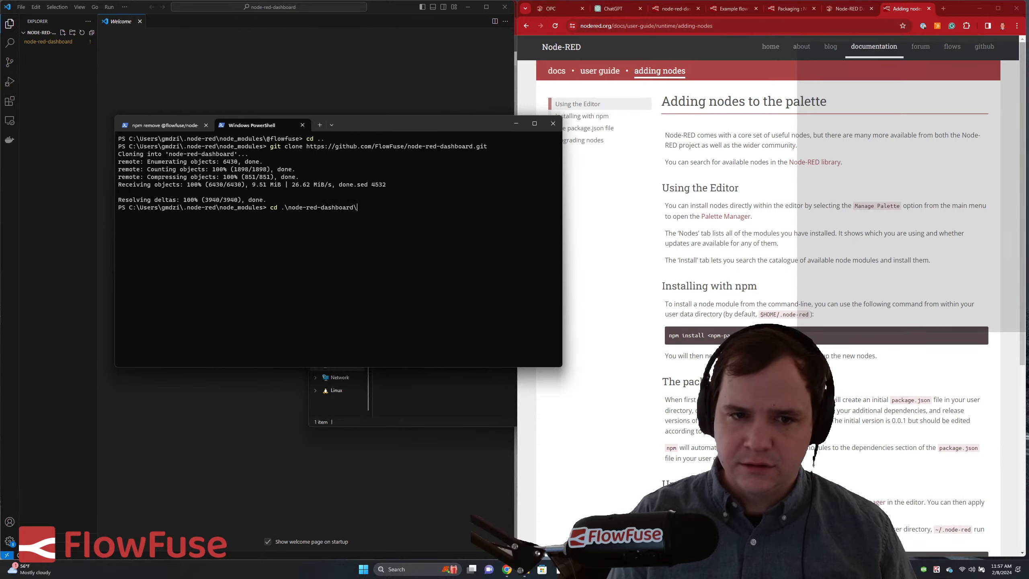
pyautogui.press('Return')
# - List the node-red-dashboard directory's contents and install its dependencies with npm install
pyautogui.write('ls')
pyautogui.press('Return')
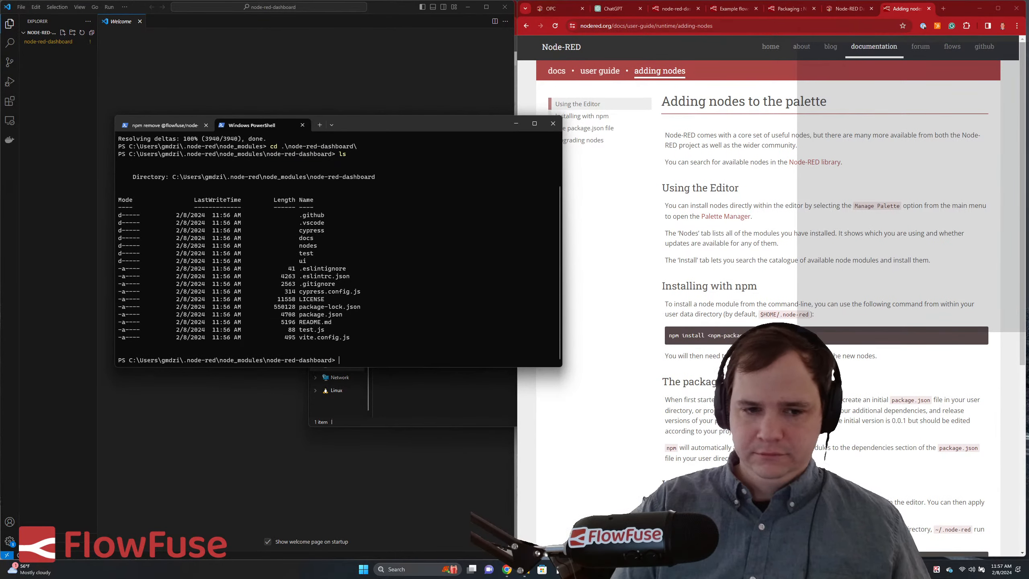
pyautogui.write('npm install')
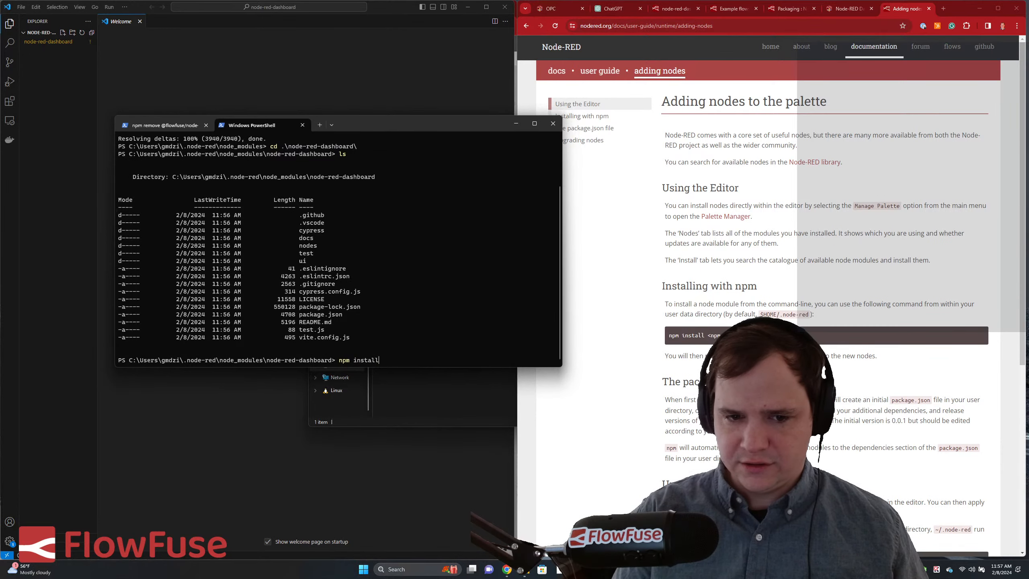
pyautogui.press('Return')
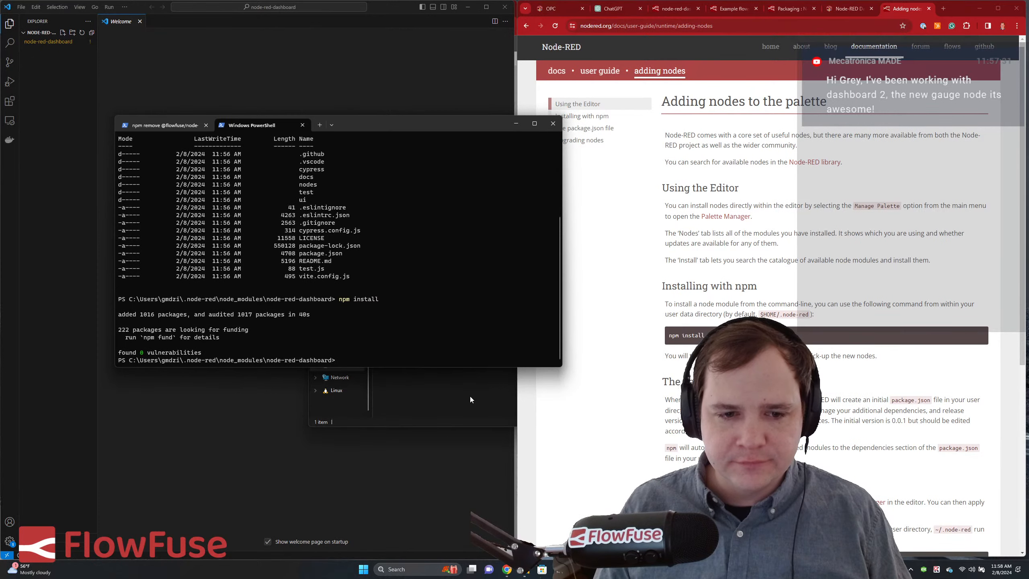
# - Stop the Node-RED instance running in the other terminal session and start it again with node-red
pyautogui.click(179, 128)
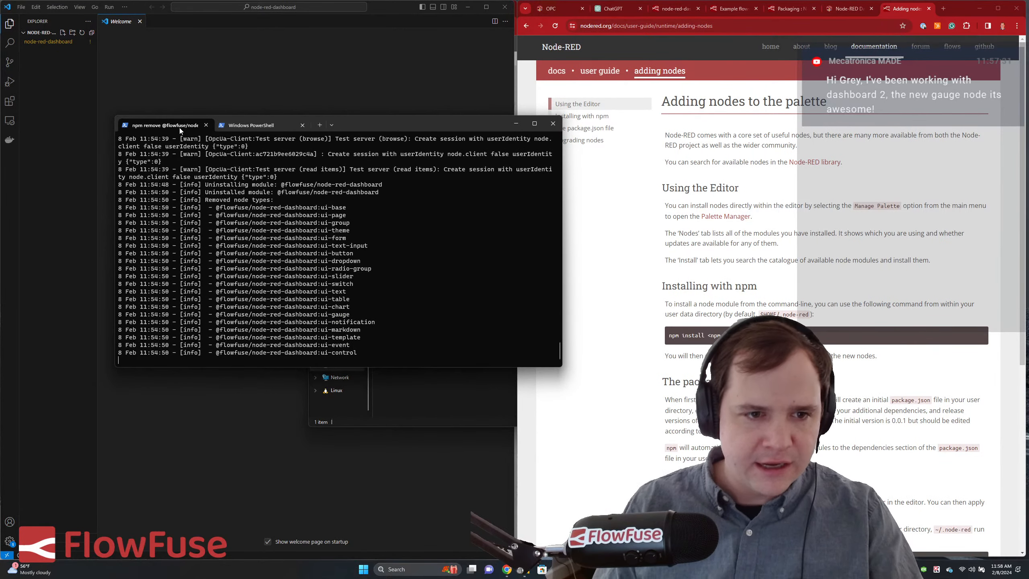
pyautogui.hotkey('ctrl', 'c')
pyautogui.write('node-red')
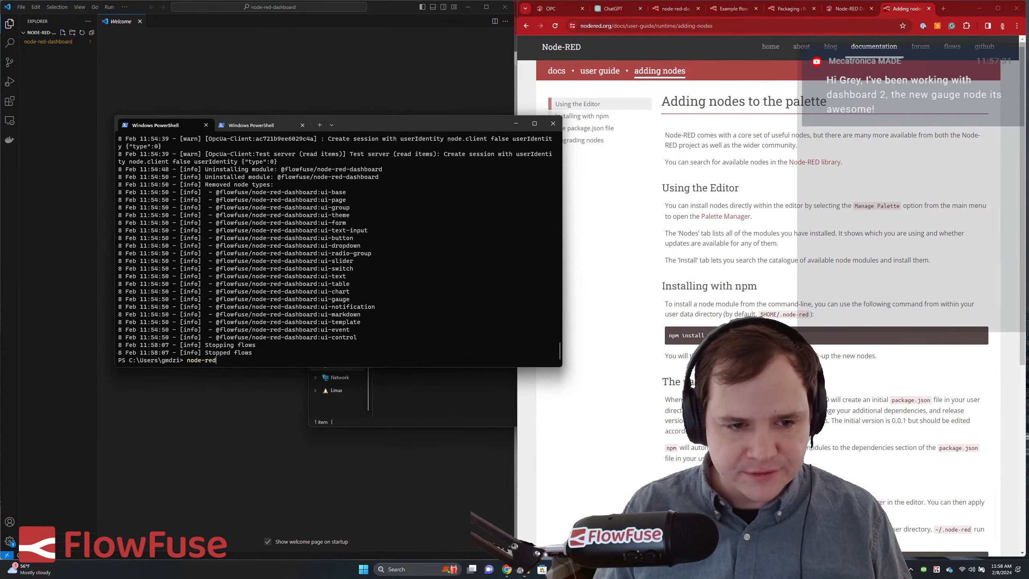
pyautogui.press('Return')
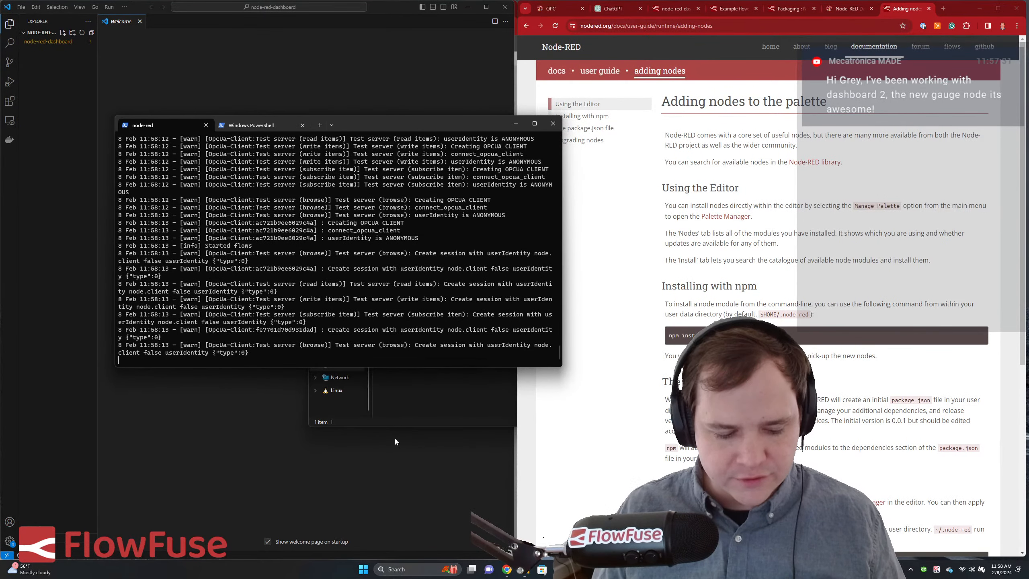
# - Switch to the Node-RED editor in Chrome, close the user settings, collapse the sidebar and reload the page
pyautogui.hotkey('alt', 'Tab')
pyautogui.hotkey('alt', 'Tab')
pyautogui.hotkey('alt', 'Tab')
pyautogui.hotkey('alt', 'Tab')
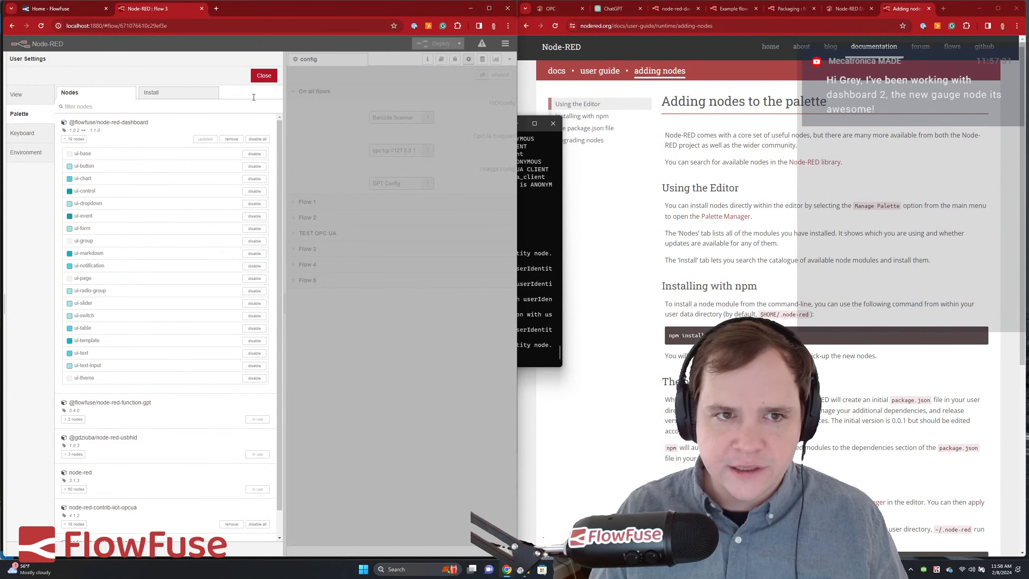
pyautogui.click(262, 77)
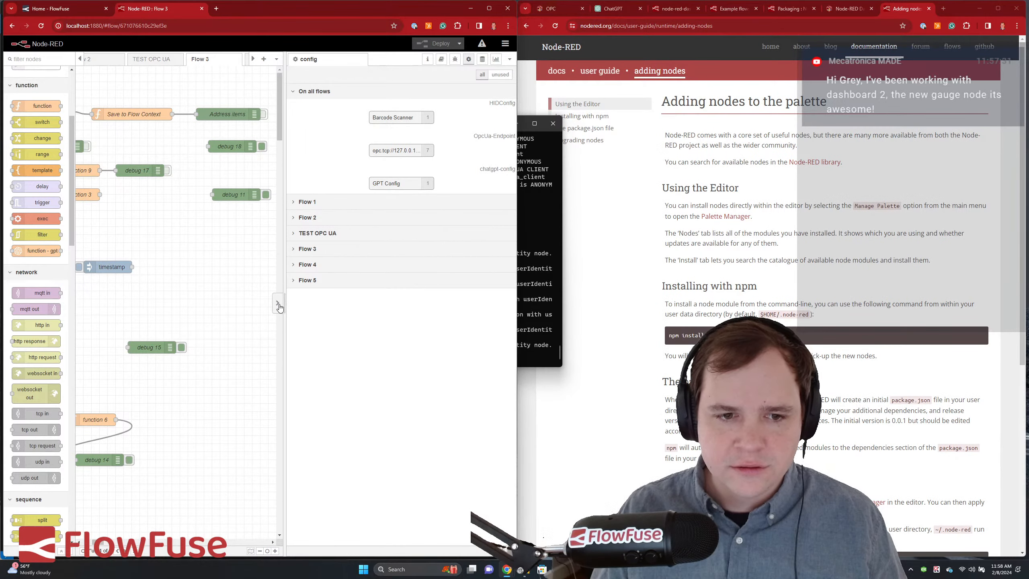
pyautogui.click(279, 306)
pyautogui.press('F5')
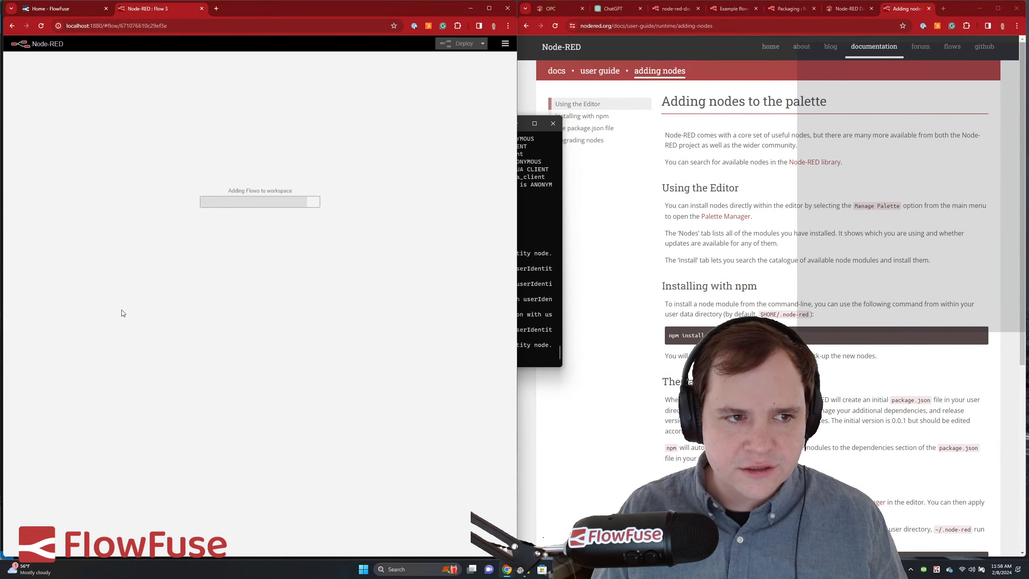
pyautogui.scroll(-10, 51, 289)
pyautogui.scroll(-15, 51, 289)
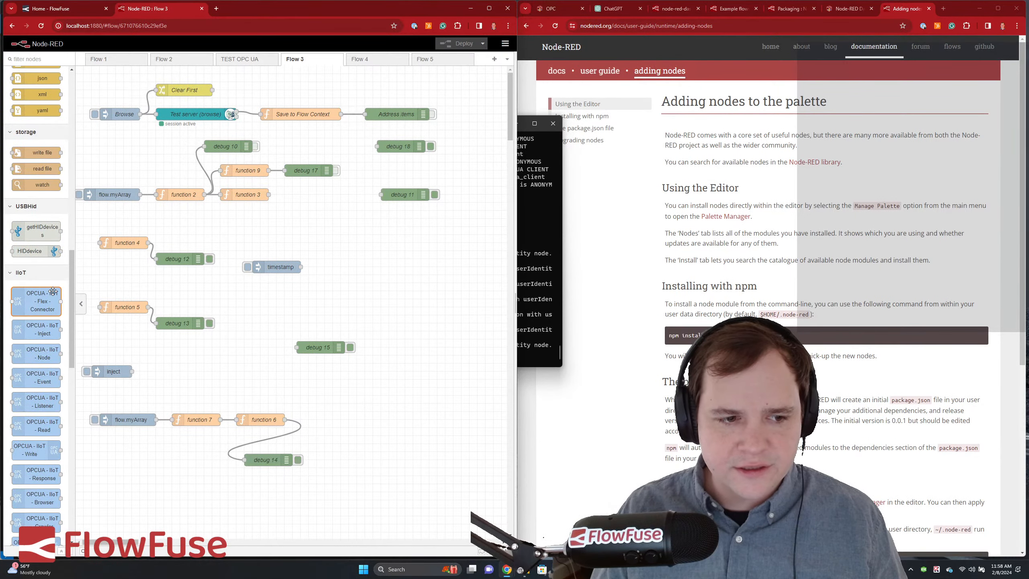
pyautogui.scroll(-5, 55, 292)
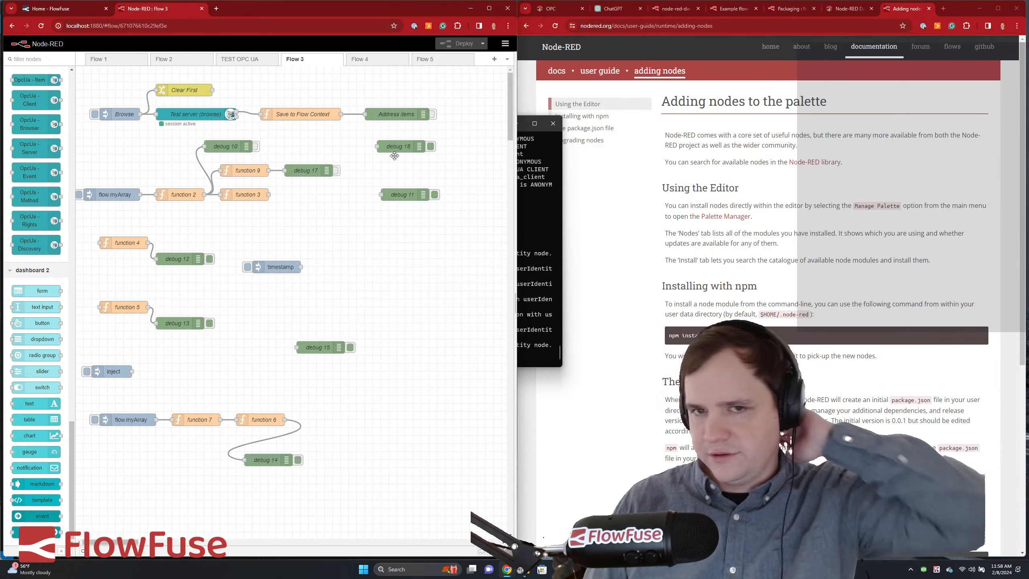
pyautogui.click(505, 43)
pyautogui.moveTo(466, 158)
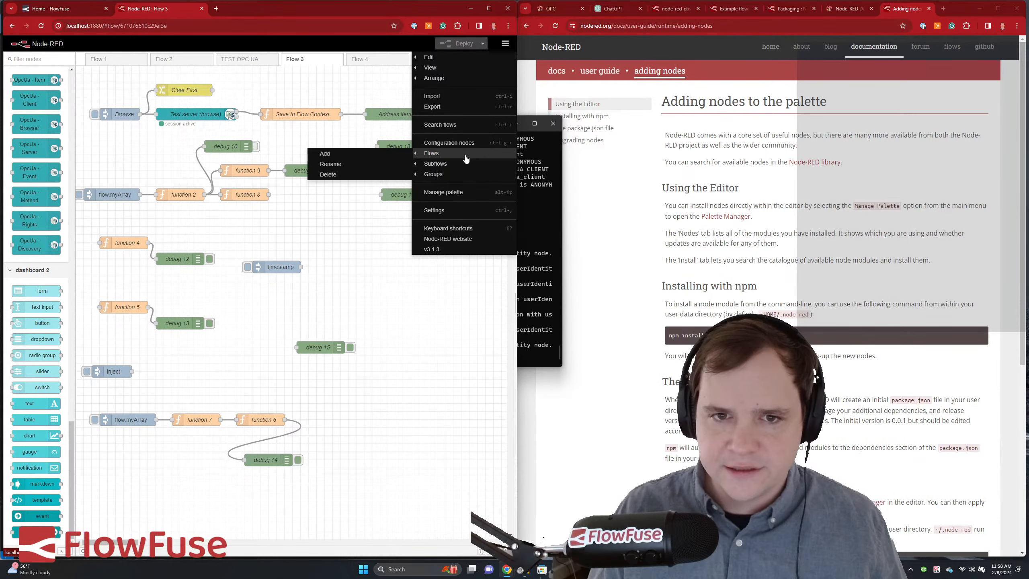
pyautogui.click(452, 192)
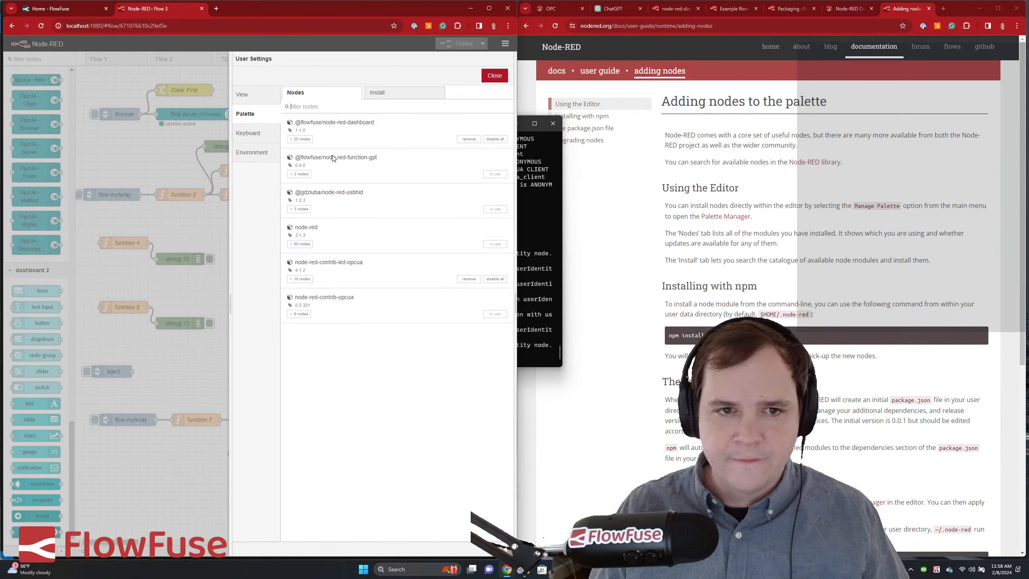
pyautogui.click(296, 139)
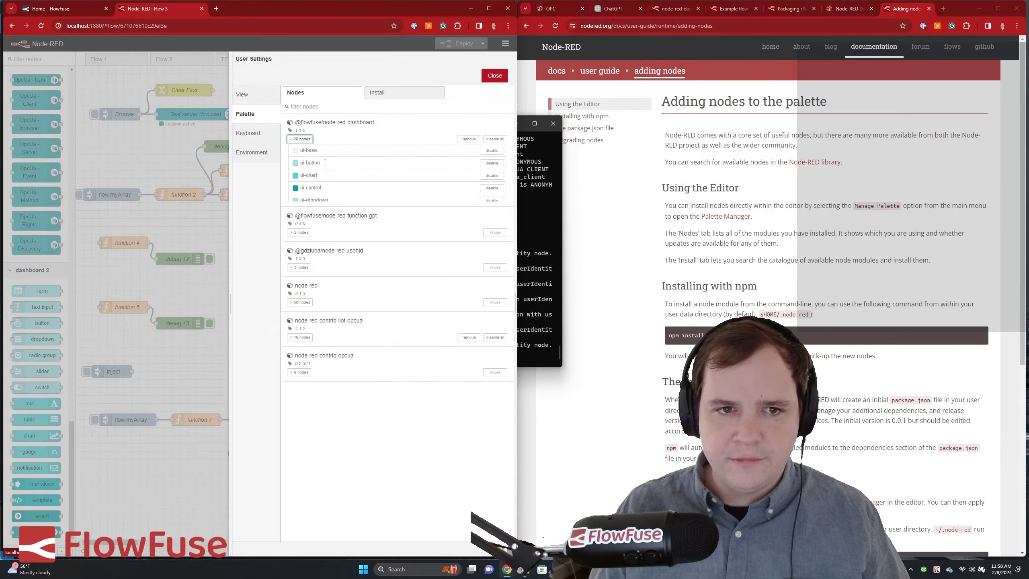
pyautogui.click(295, 140)
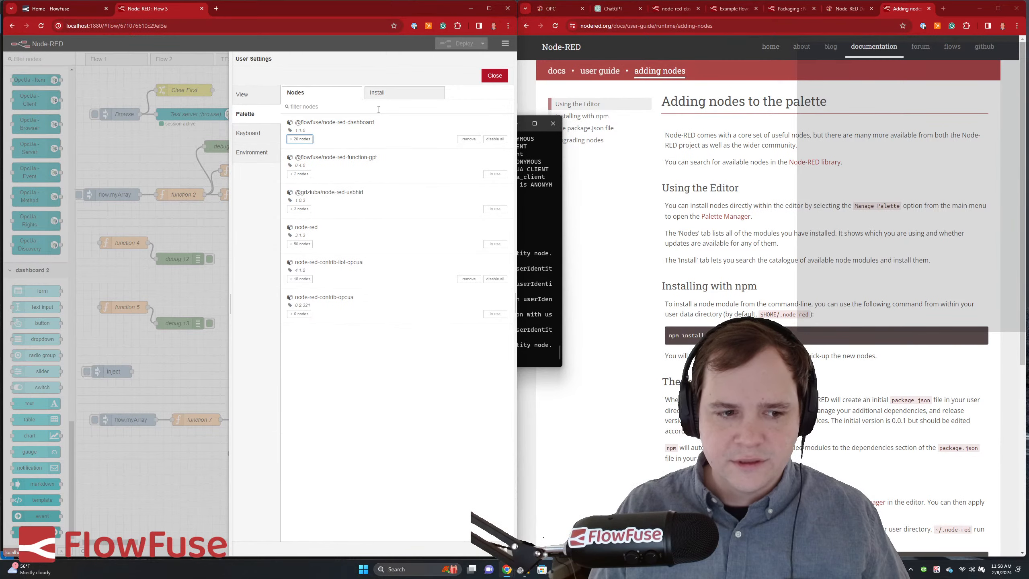
pyautogui.click(490, 77)
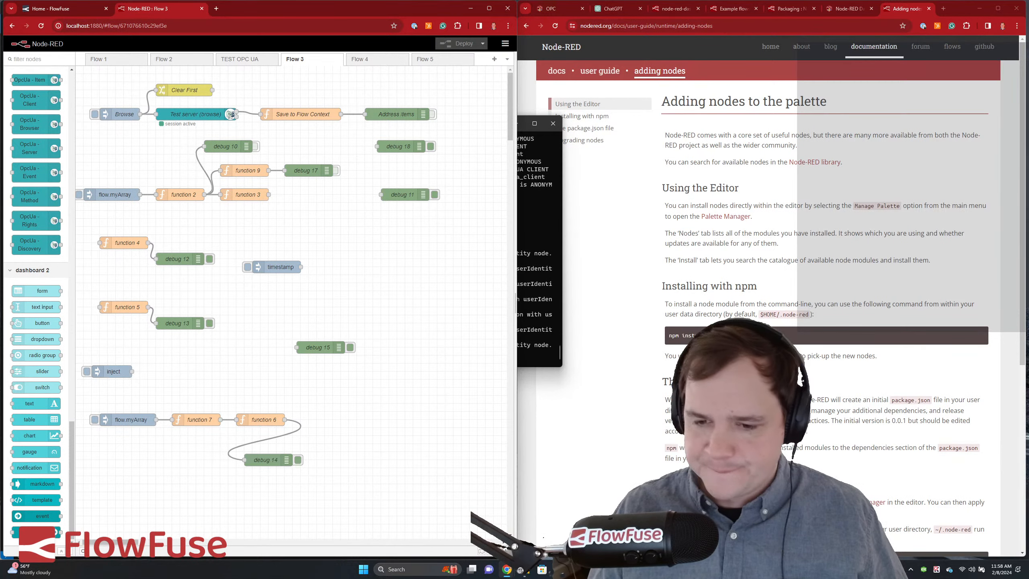
# - Switch to the Visual Studio Code window for node-red-dashboard and arrange it side by side with the Node-RED editor
pyautogui.click(595, 569)
pyautogui.click(579, 523)
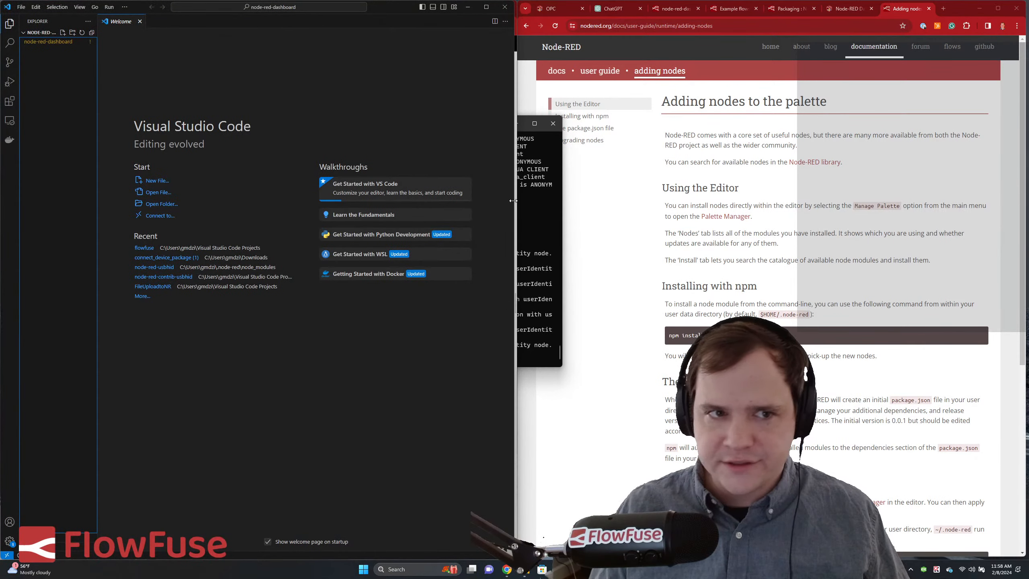
pyautogui.press('super+Right')
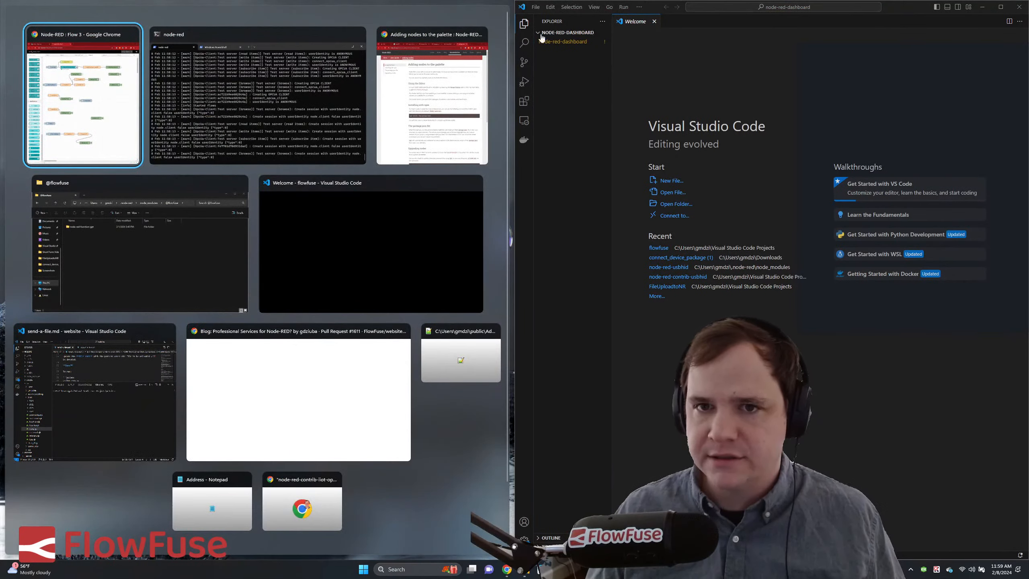
pyautogui.click(573, 65)
# - Open the node-red-dashboard folder from .node-red\node_modules as the workspace, trusting the authors of all files in the parent folder
pyautogui.click(535, 7)
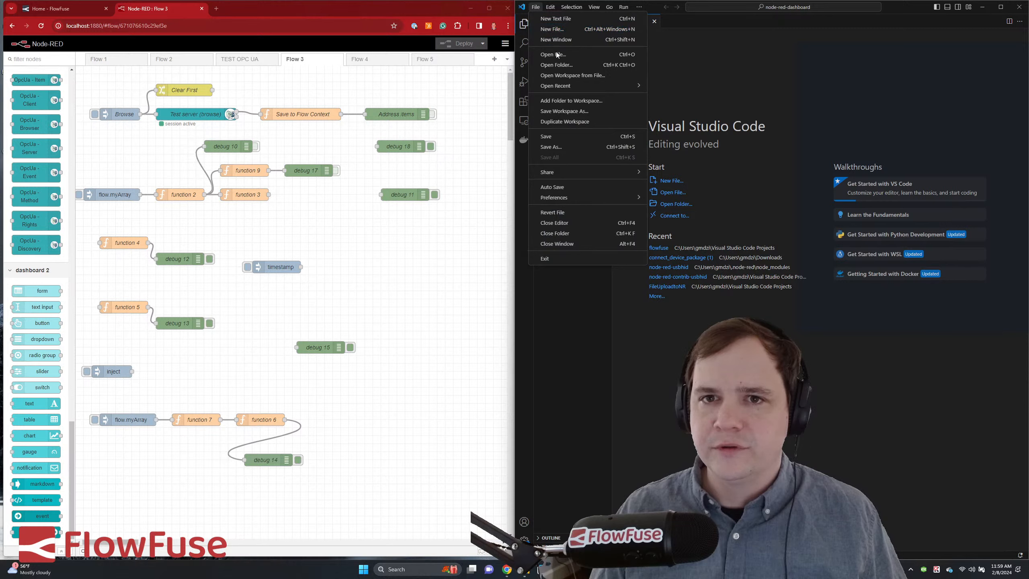
pyautogui.click(558, 66)
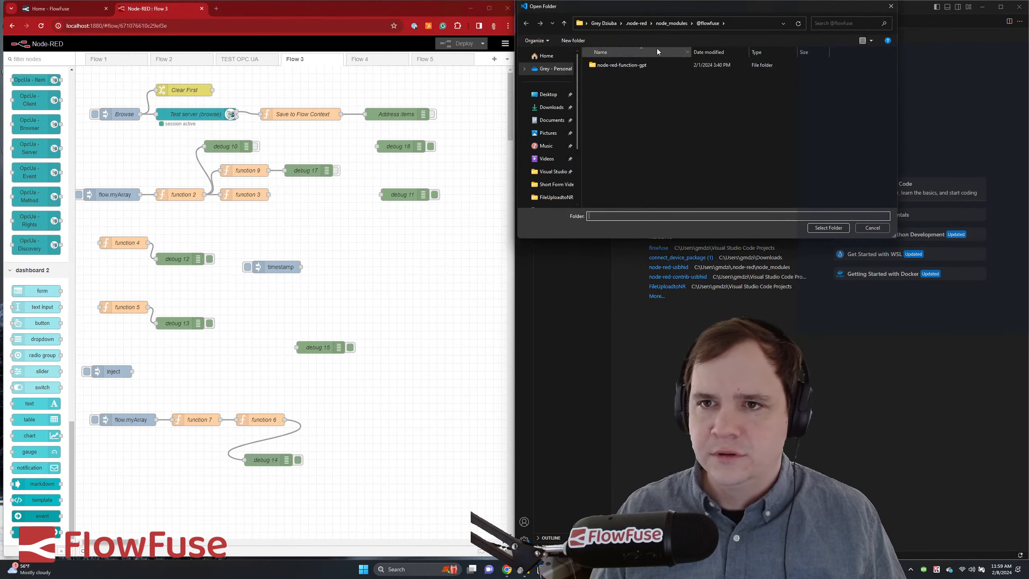
pyautogui.click(666, 23)
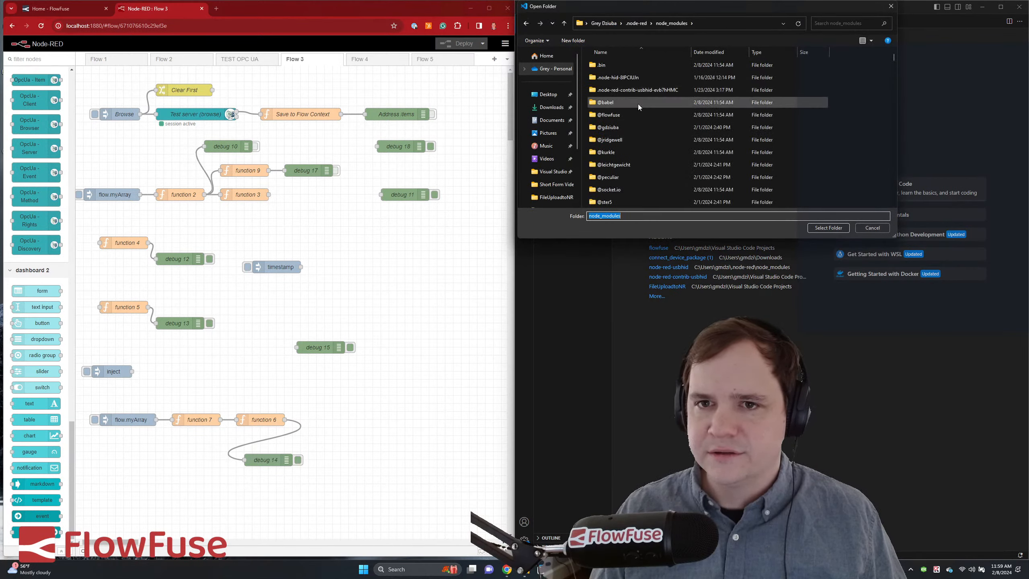
pyautogui.scroll(-10, 631, 145)
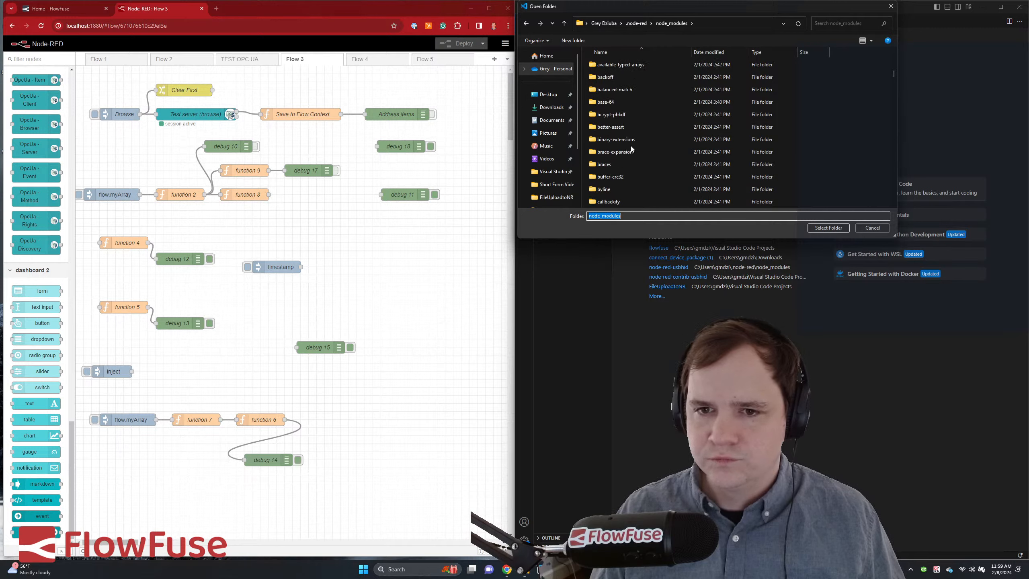
pyautogui.scroll(-2, 630, 145)
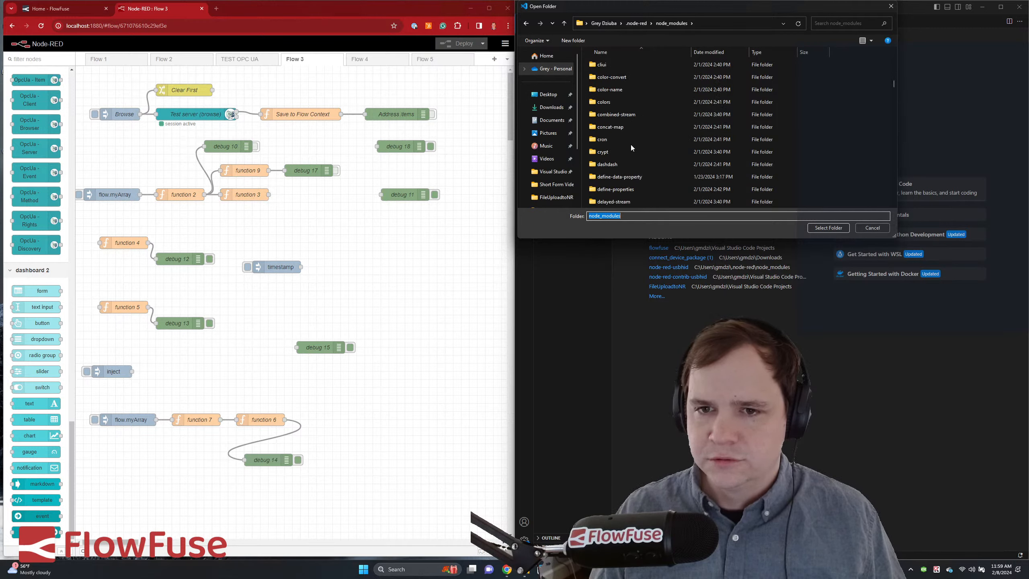
pyautogui.scroll(-15, 631, 145)
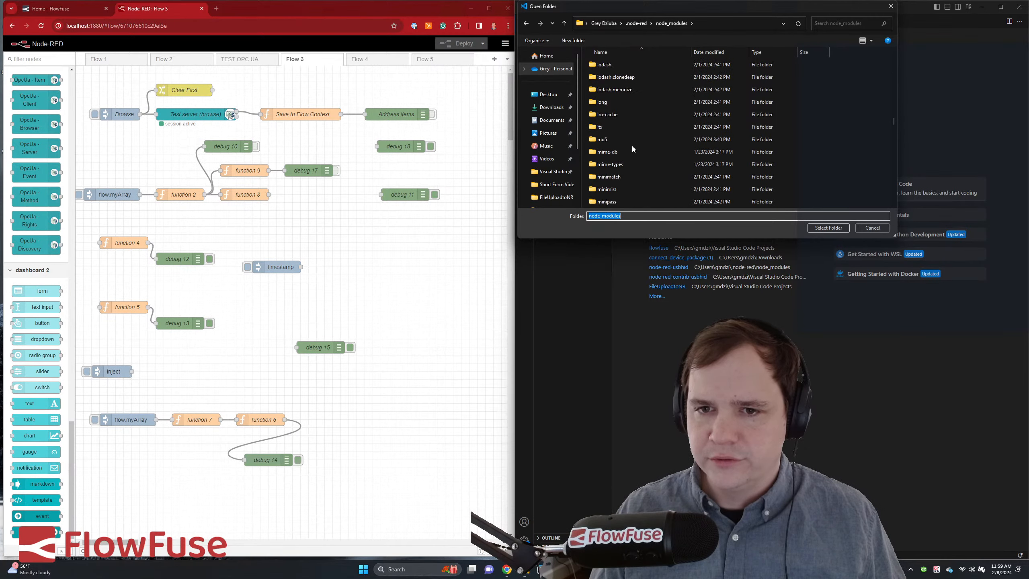
pyautogui.scroll(-15, 633, 147)
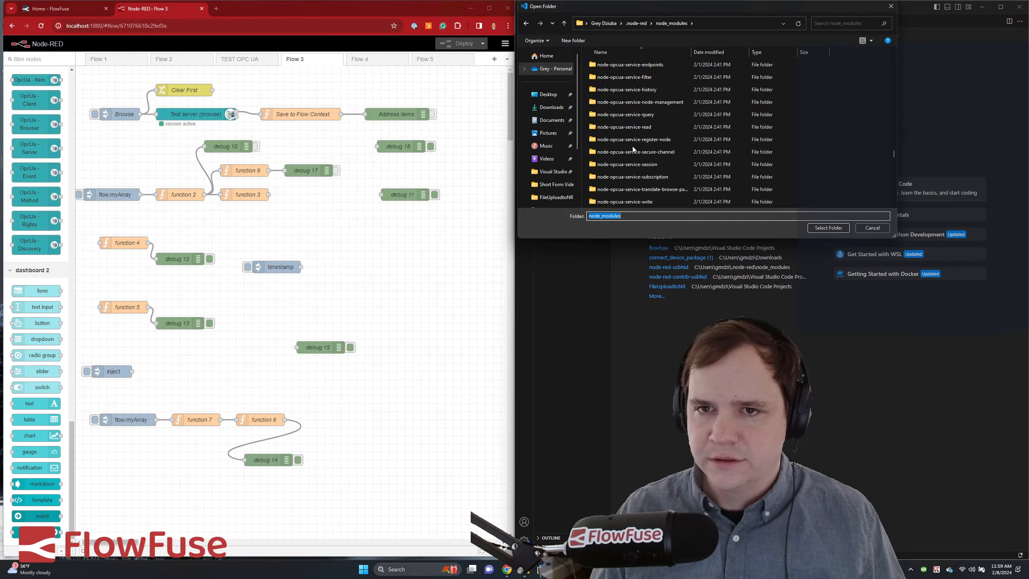
pyautogui.scroll(-1, 633, 146)
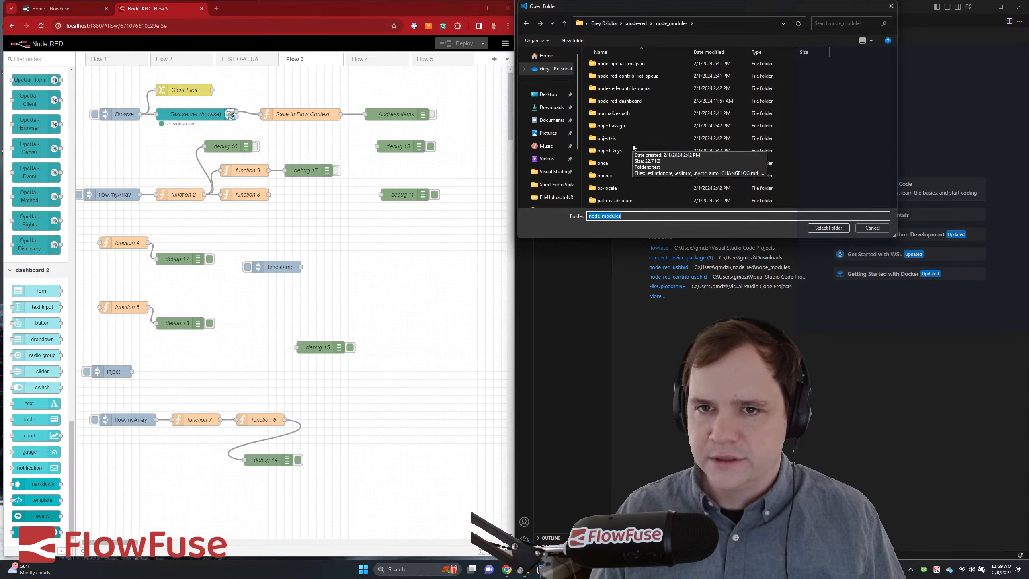
pyautogui.scroll(1, 630, 122)
pyautogui.doubleClick(629, 100)
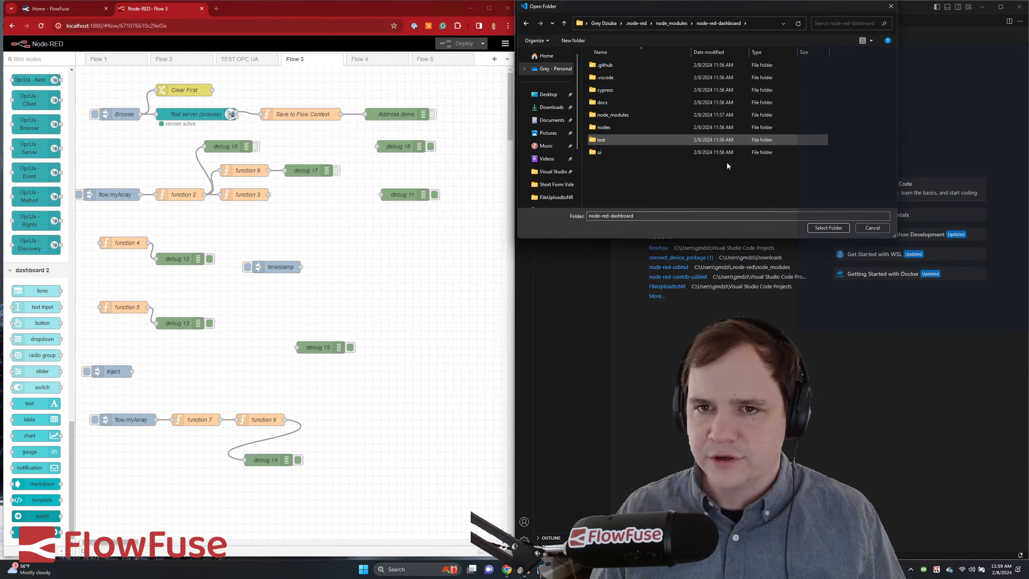
pyautogui.click(829, 227)
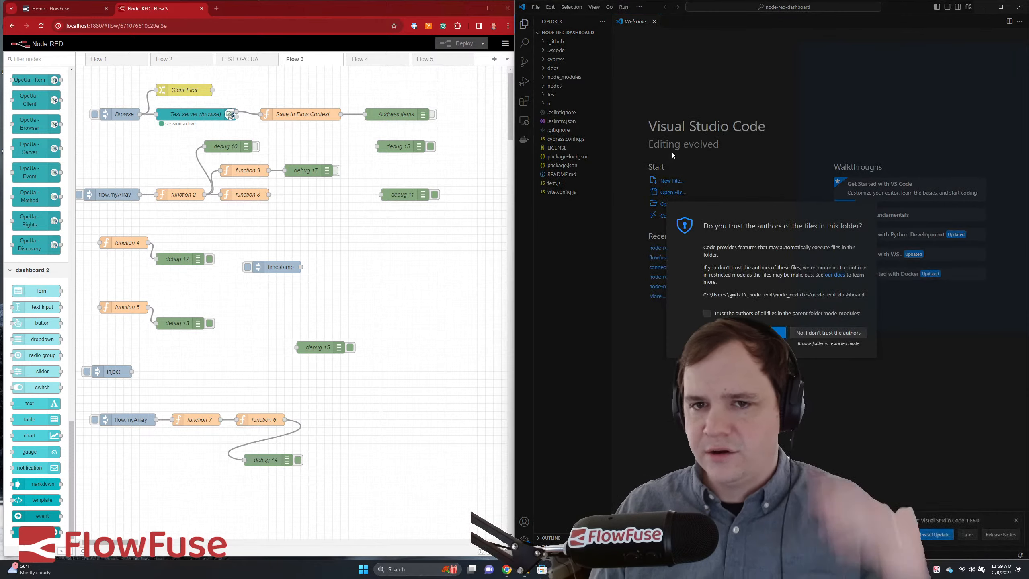
pyautogui.click(708, 313)
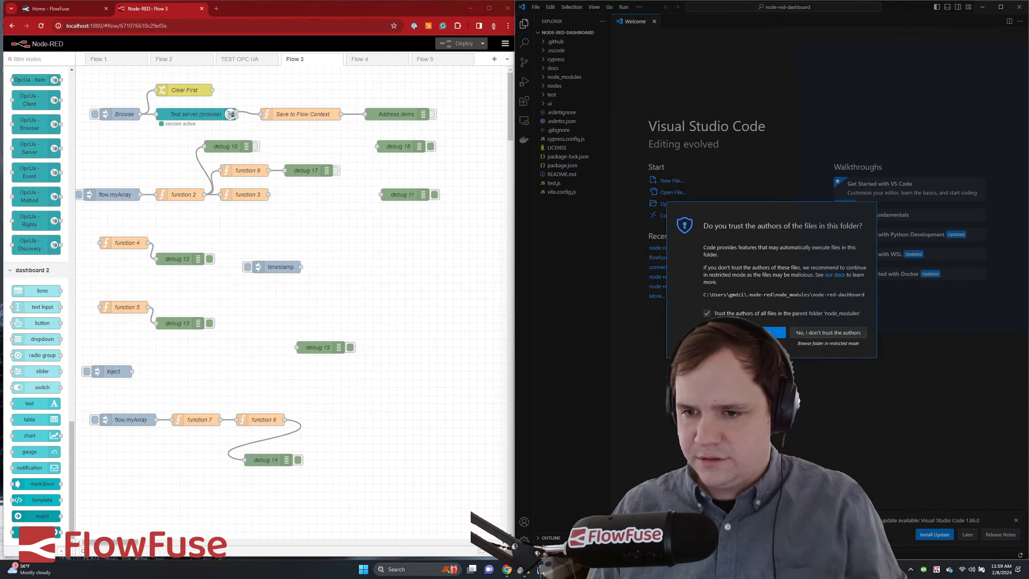
pyautogui.click(725, 333)
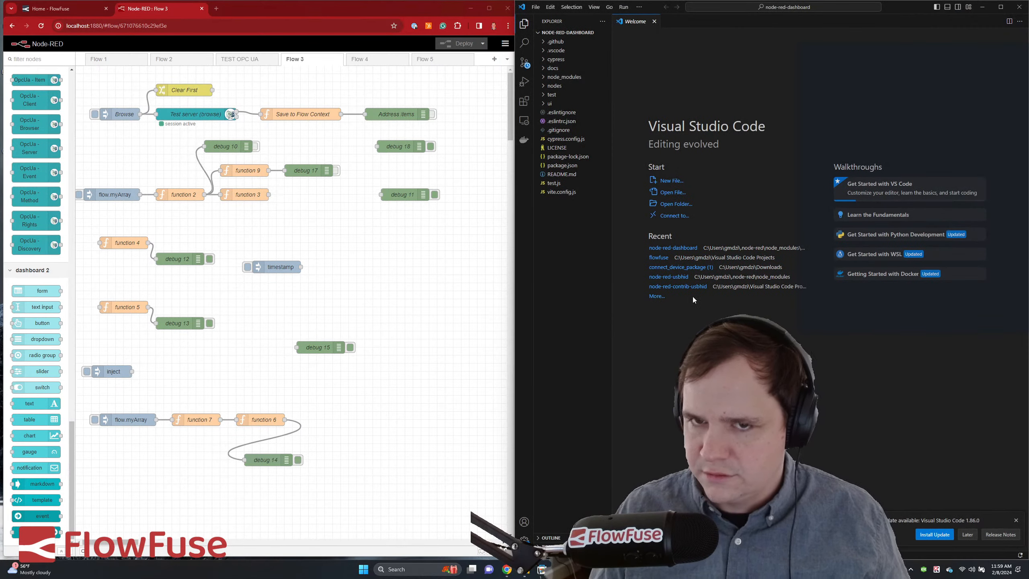
# - Create a new folder named examples in the root of the node-red-dashboard workspace
pyautogui.rightClick(583, 239)
pyautogui.click(604, 242)
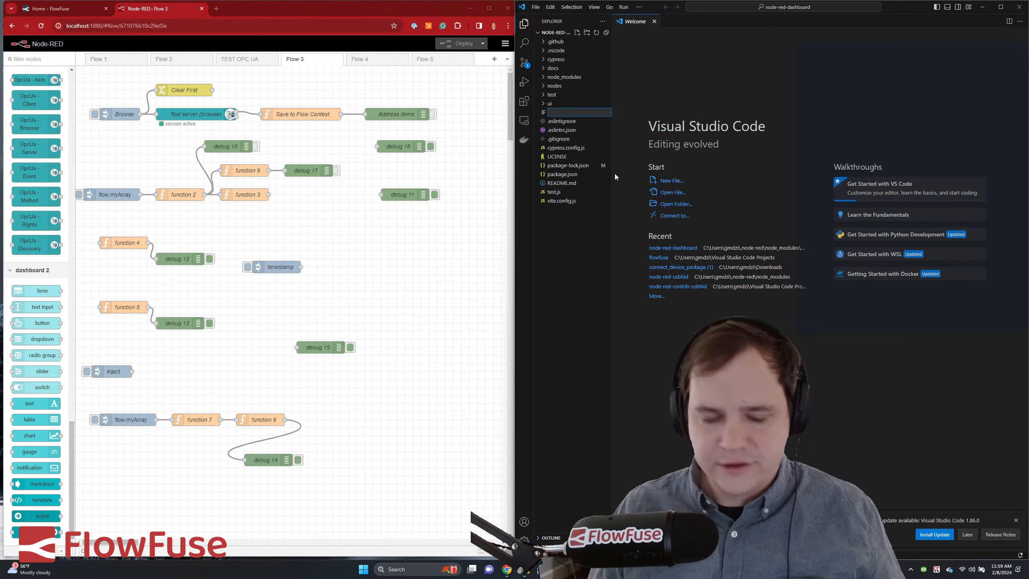
pyautogui.press('Escape')
pyautogui.rightClick(575, 235)
pyautogui.click(605, 254)
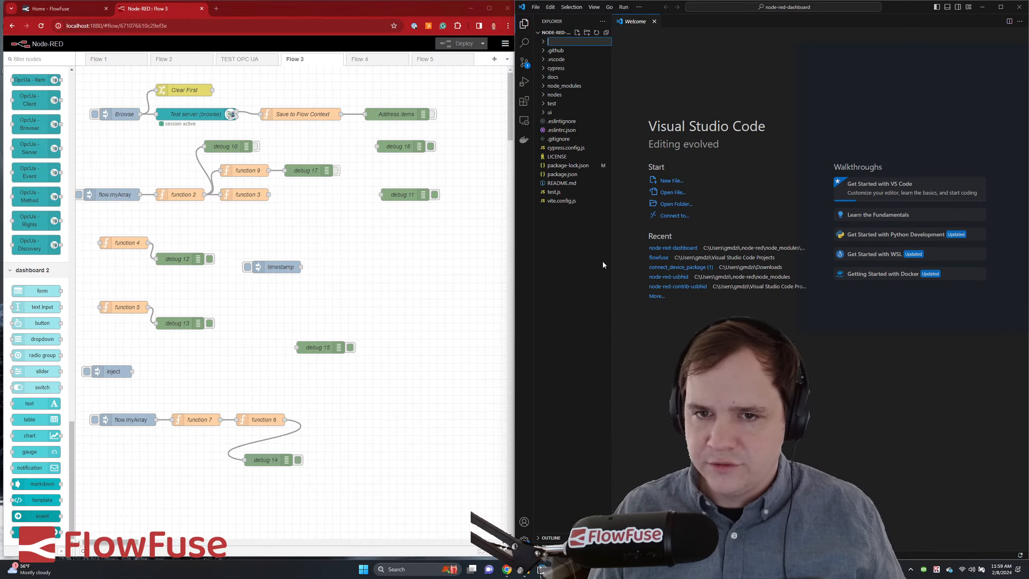
pyautogui.write('examples')
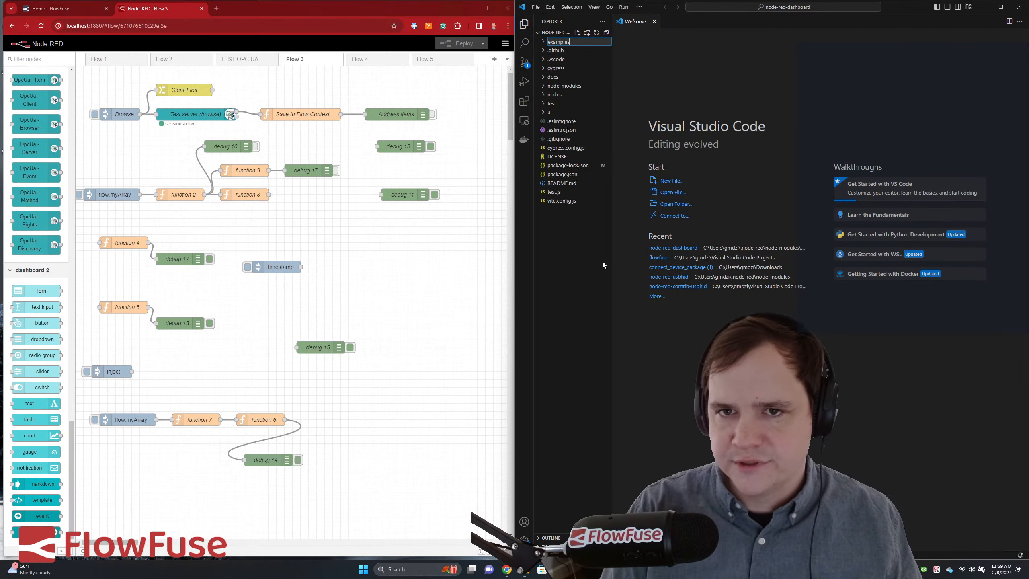
pyautogui.press('Return')
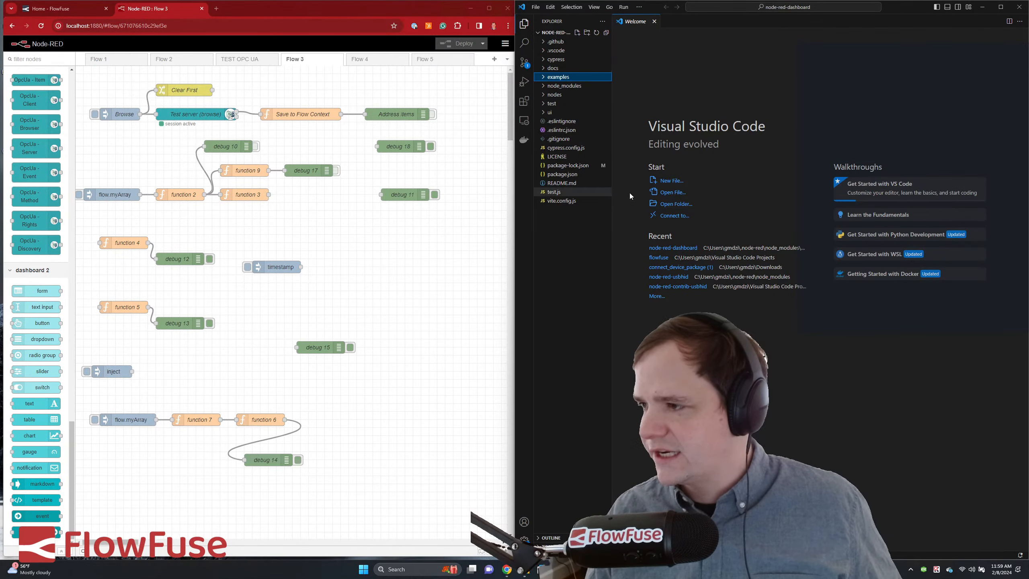
# - Add a dashboard 2 gauge node to Flow 5 in Node-RED and deploy it despite its incomplete configuration
pyautogui.click(443, 61)
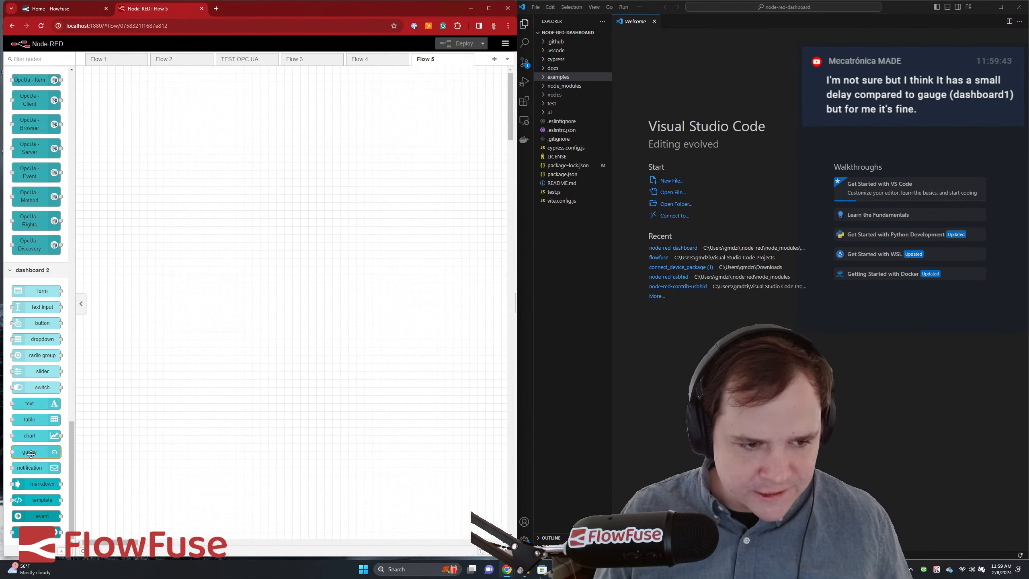
pyautogui.moveTo(31, 453); pyautogui.dragTo(284, 172)
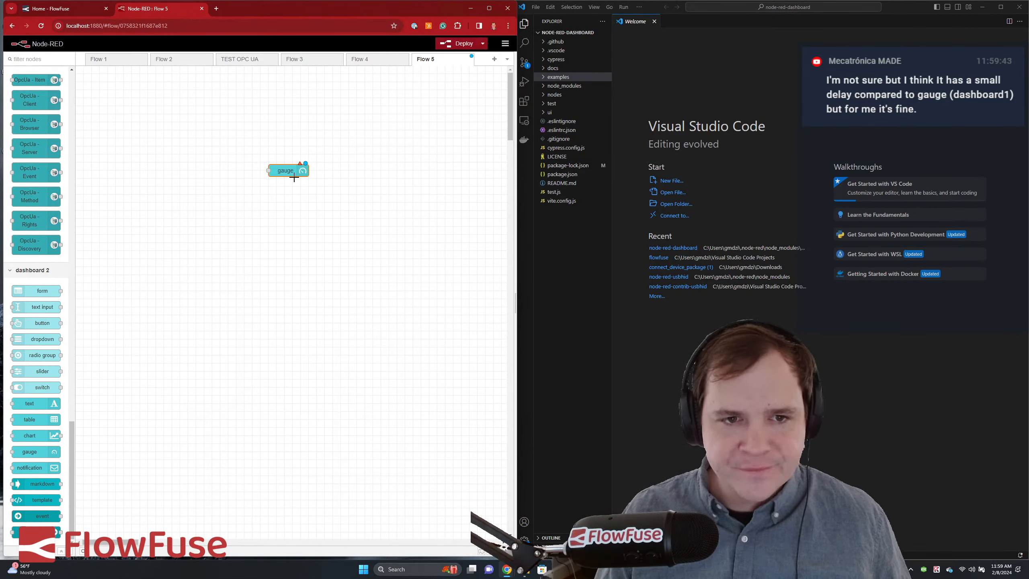
pyautogui.click(458, 45)
pyautogui.click(326, 95)
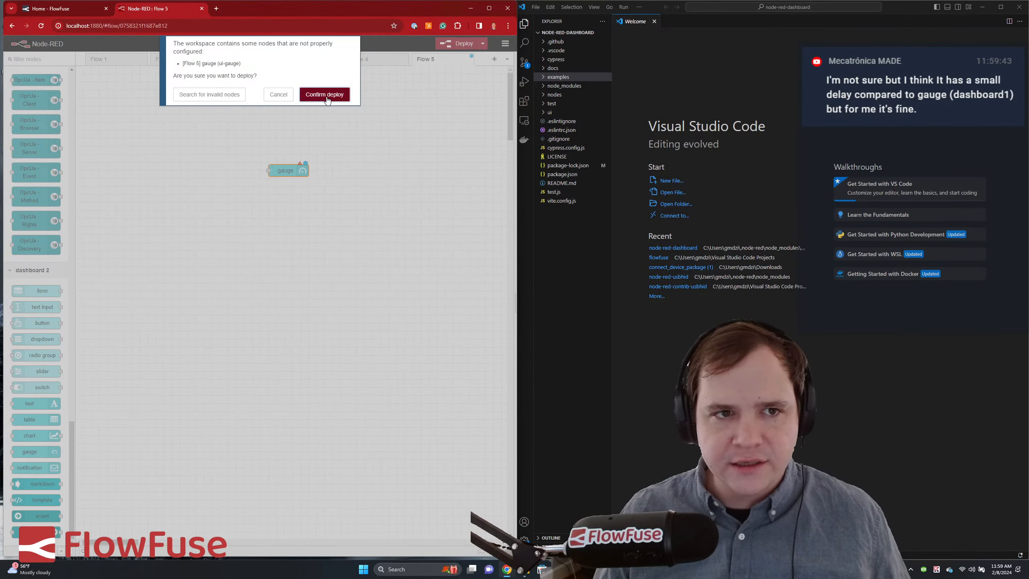
# - Open the gauge node's properties together with its node help, and widen the help area
pyautogui.doubleClick(293, 173)
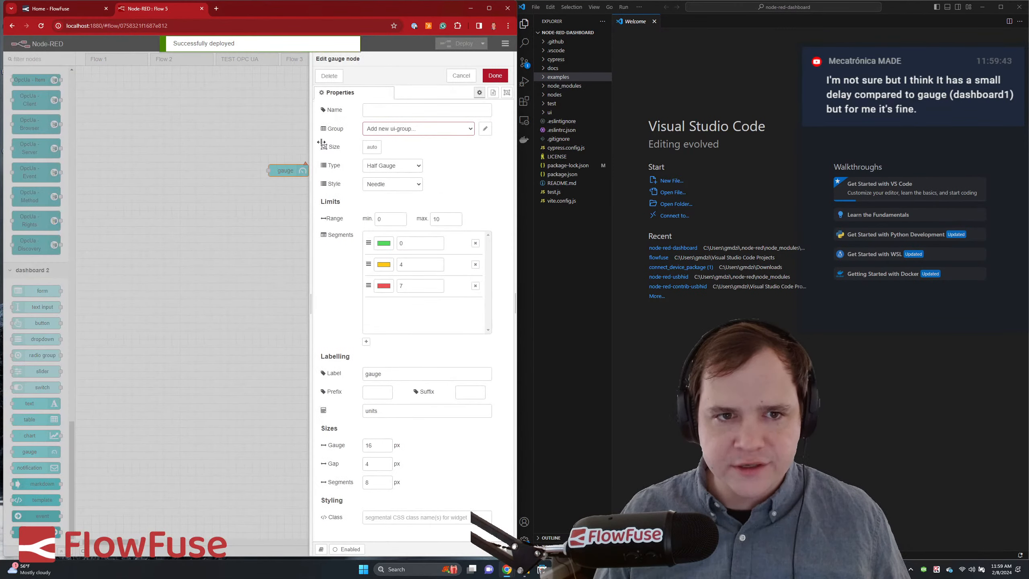
pyautogui.click(321, 549)
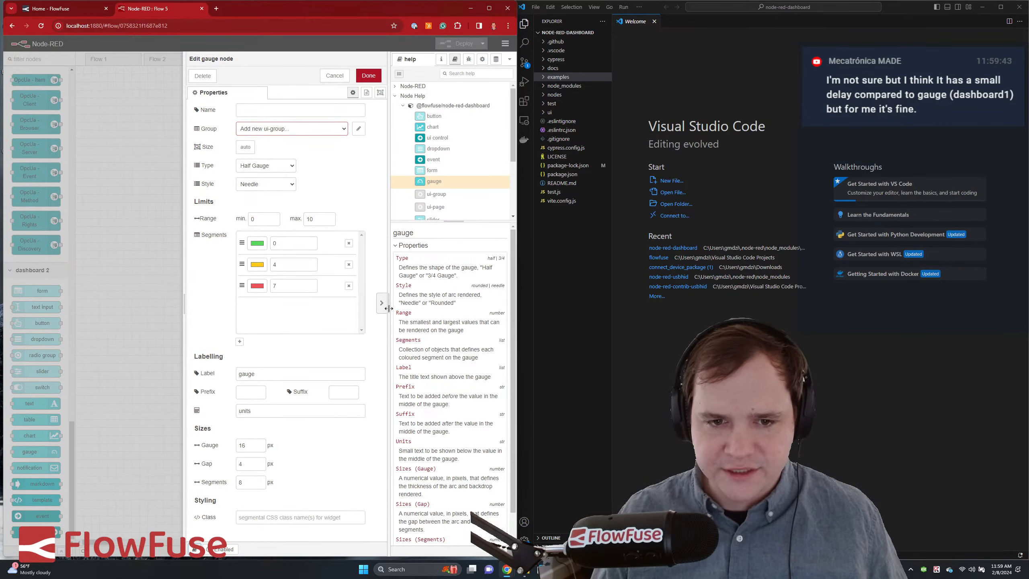
pyautogui.moveTo(388, 306); pyautogui.dragTo(293, 308)
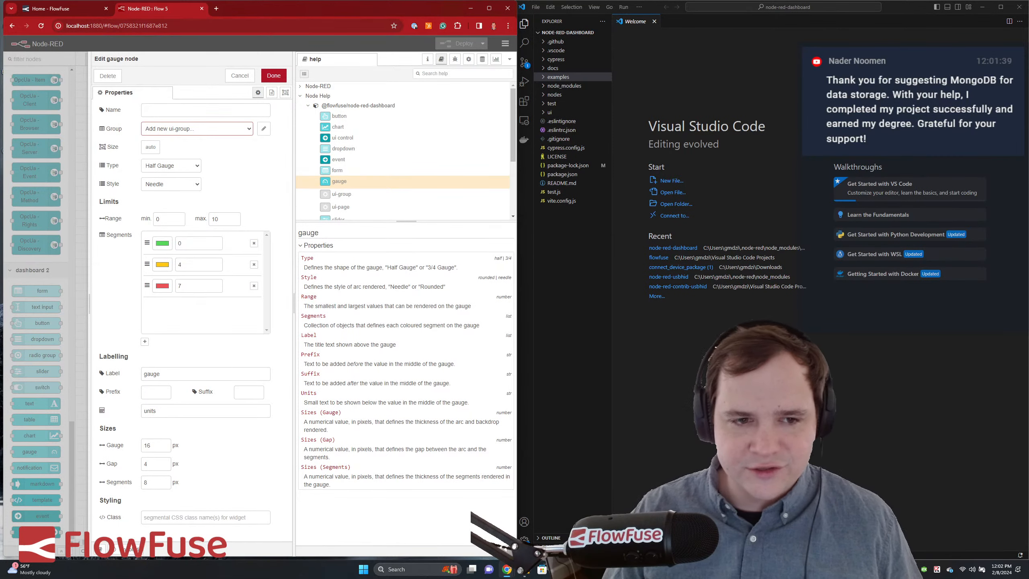
# - Start a new ui-group for the gauge and add a new ui-page at /page1 with a new default ui-base
pyautogui.click(248, 130)
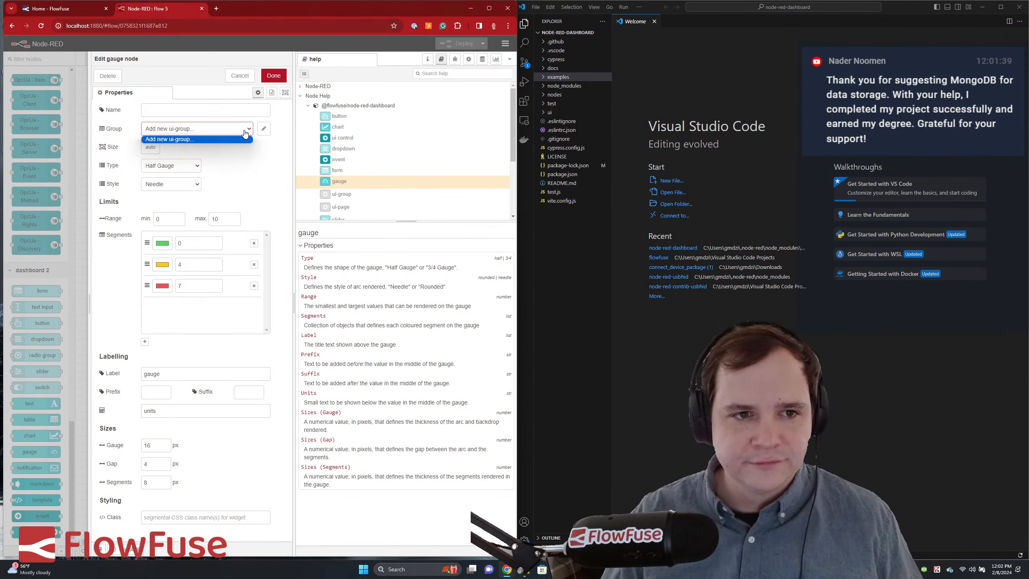
pyautogui.click(248, 132)
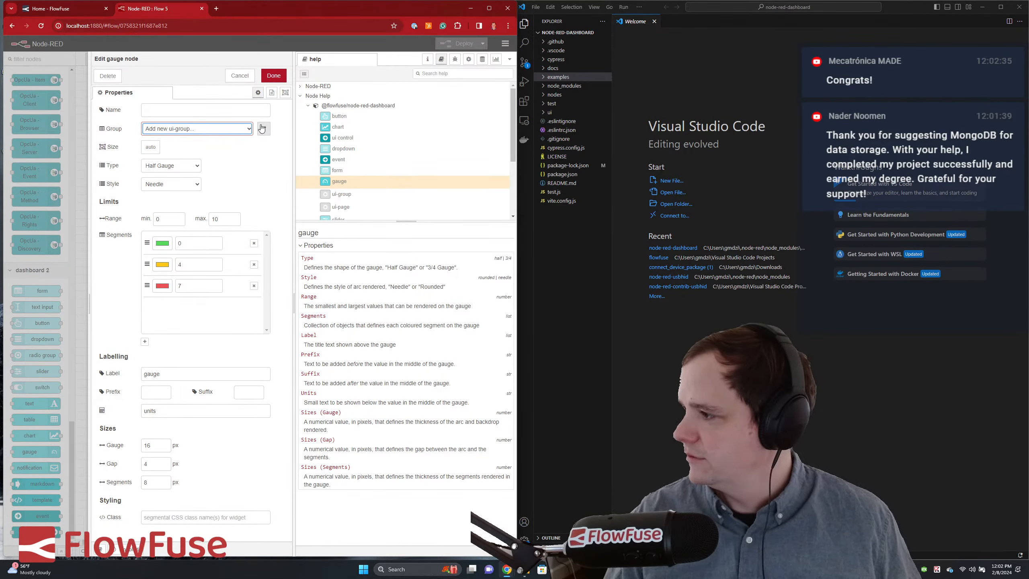
pyautogui.click(265, 134)
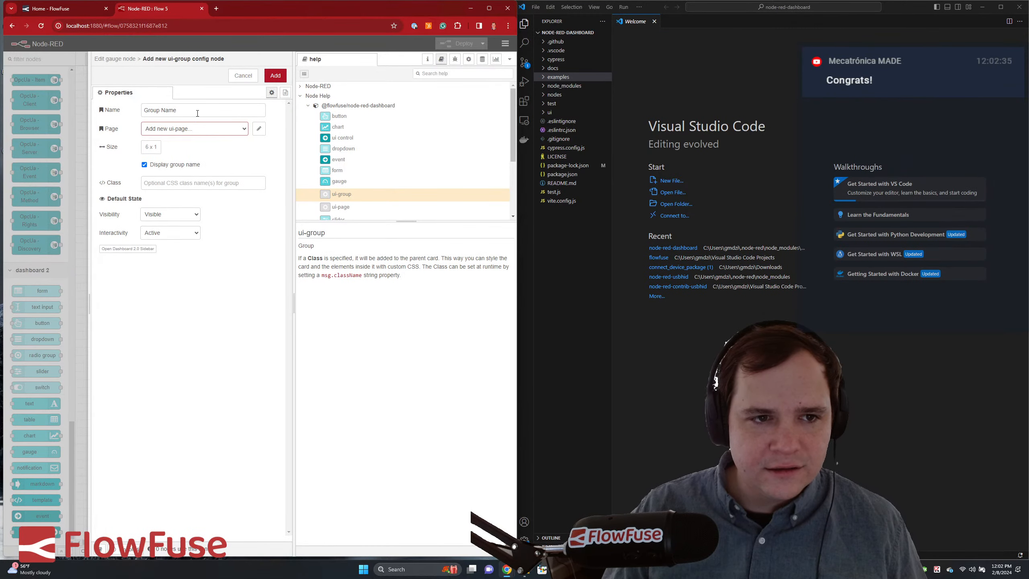
pyautogui.click(259, 129)
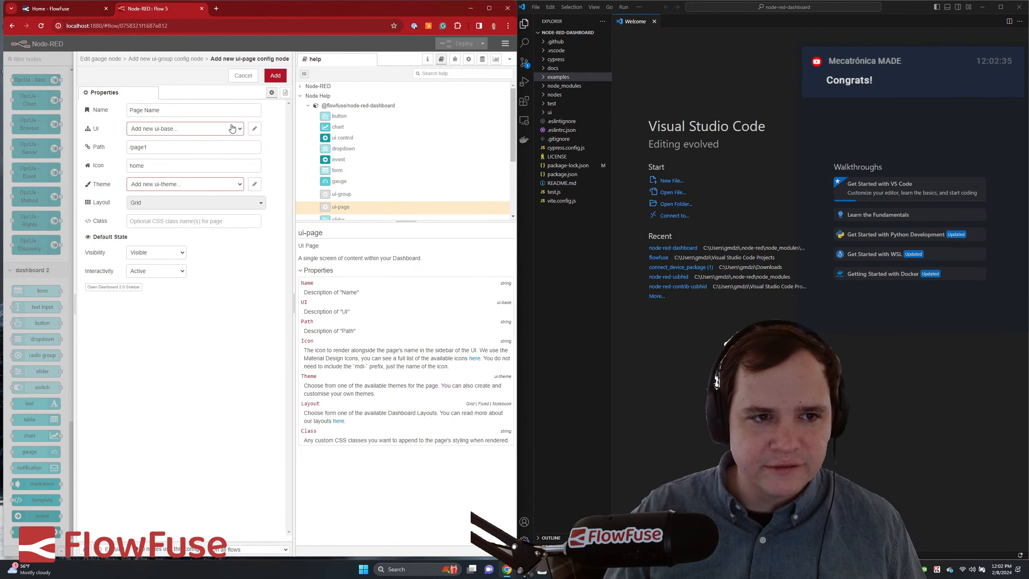
pyautogui.click(256, 129)
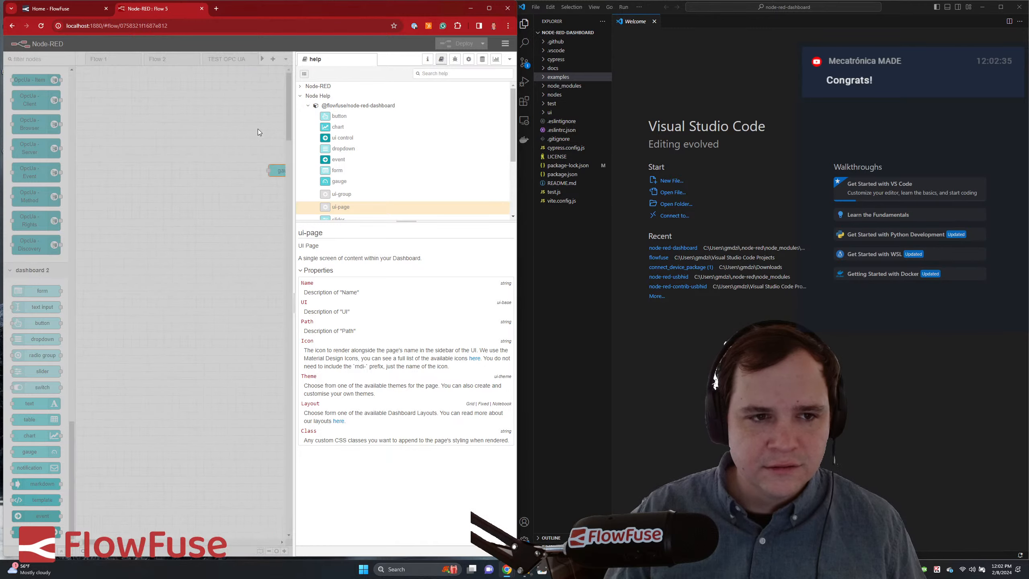
pyautogui.click(276, 81)
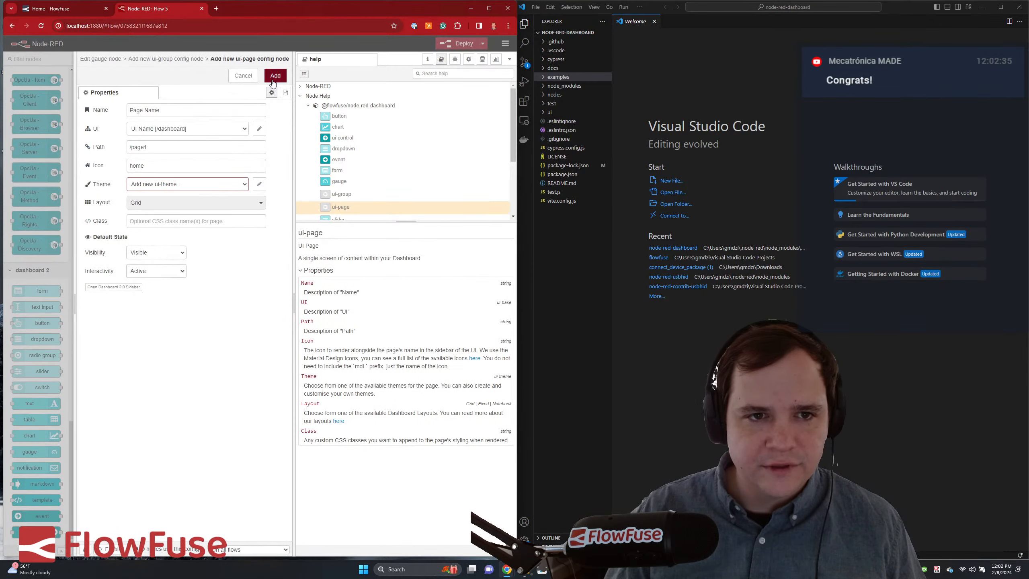
pyautogui.click(276, 76)
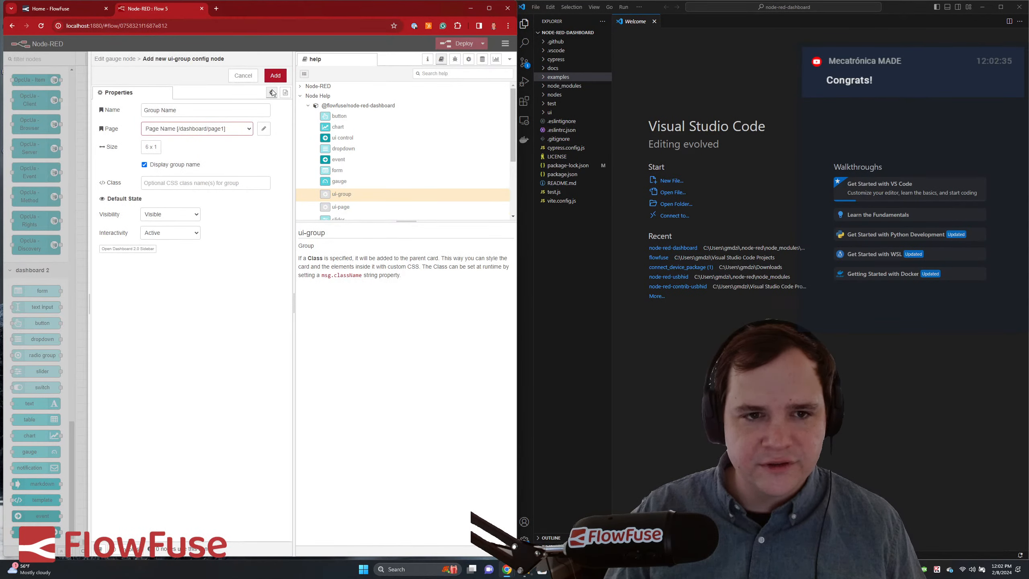
# - Add a default ui-theme to the page, save the page, group and gauge settings, and deploy
pyautogui.click(264, 129)
pyautogui.click(264, 185)
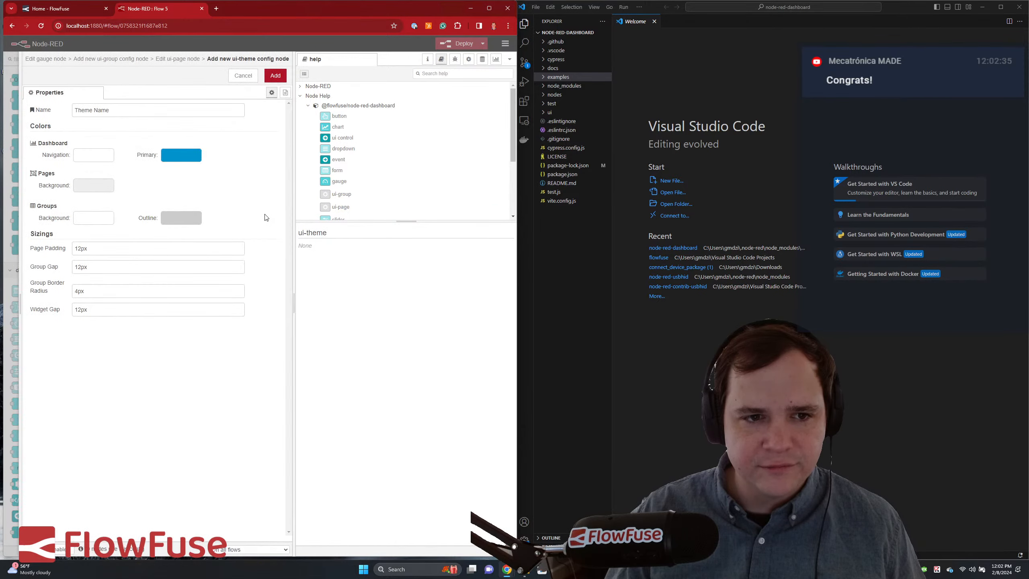
pyautogui.click(274, 76)
pyautogui.click(275, 81)
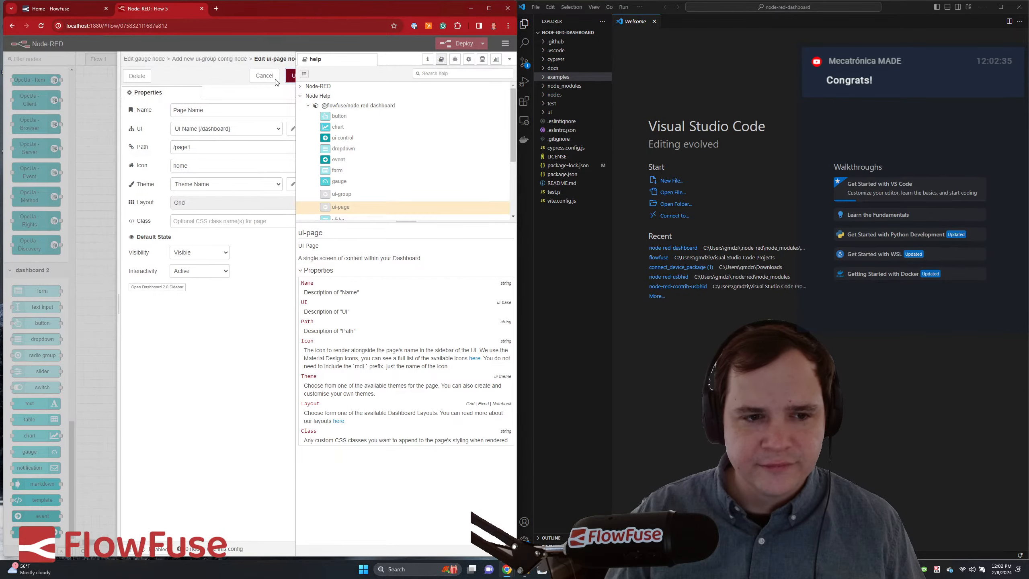
pyautogui.click(275, 78)
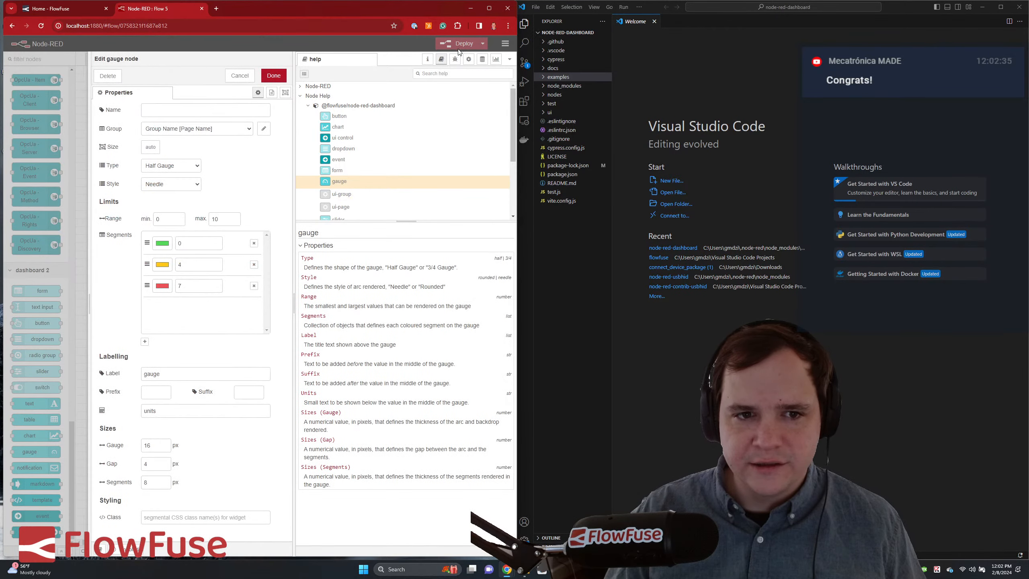
pyautogui.click(275, 76)
pyautogui.click(456, 44)
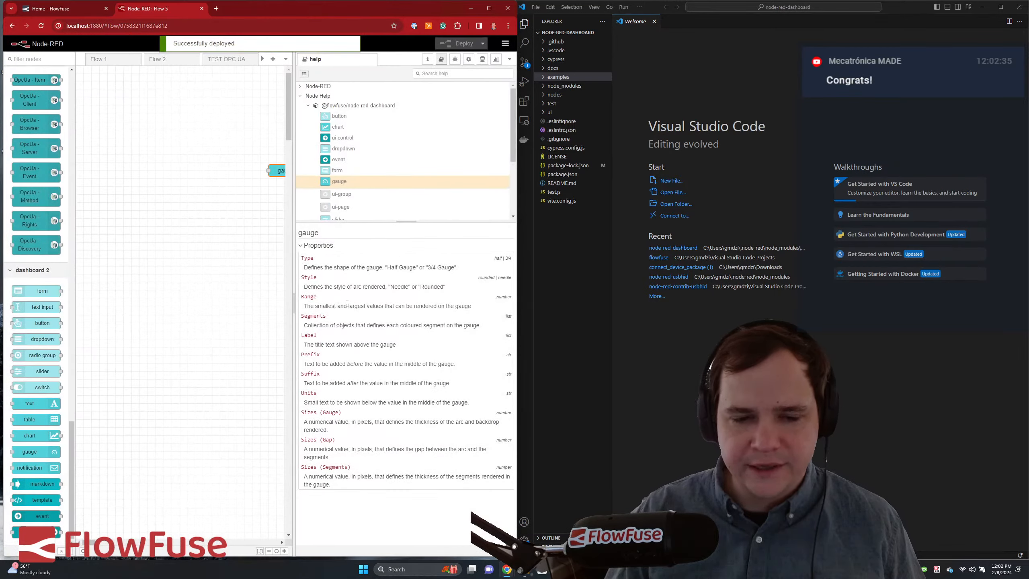
# - Minimize VS Code and open the ui-gauge page of the Node-RED Dashboard 2.0 documentation in Chrome
pyautogui.click(982, 7)
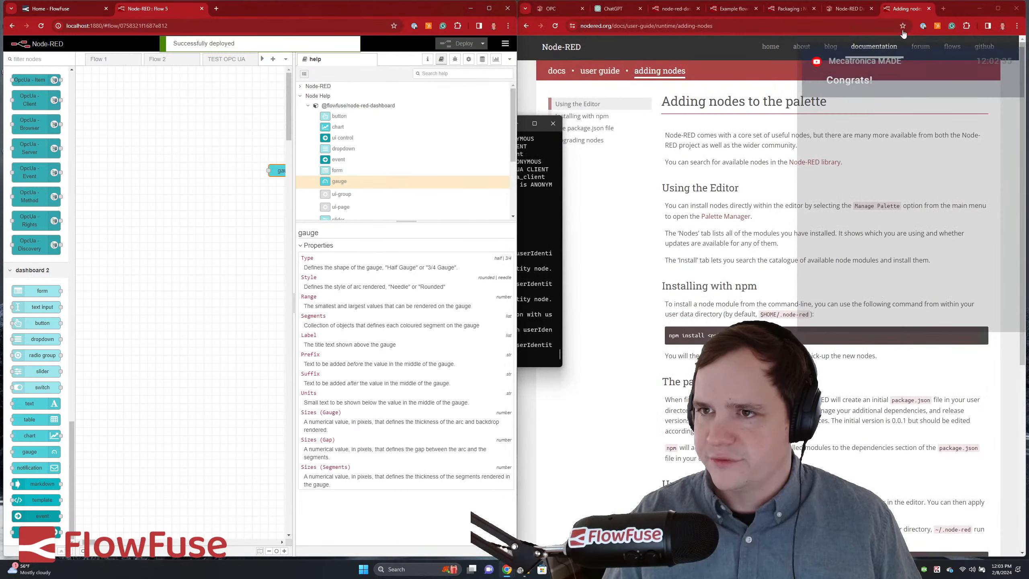
pyautogui.click(847, 8)
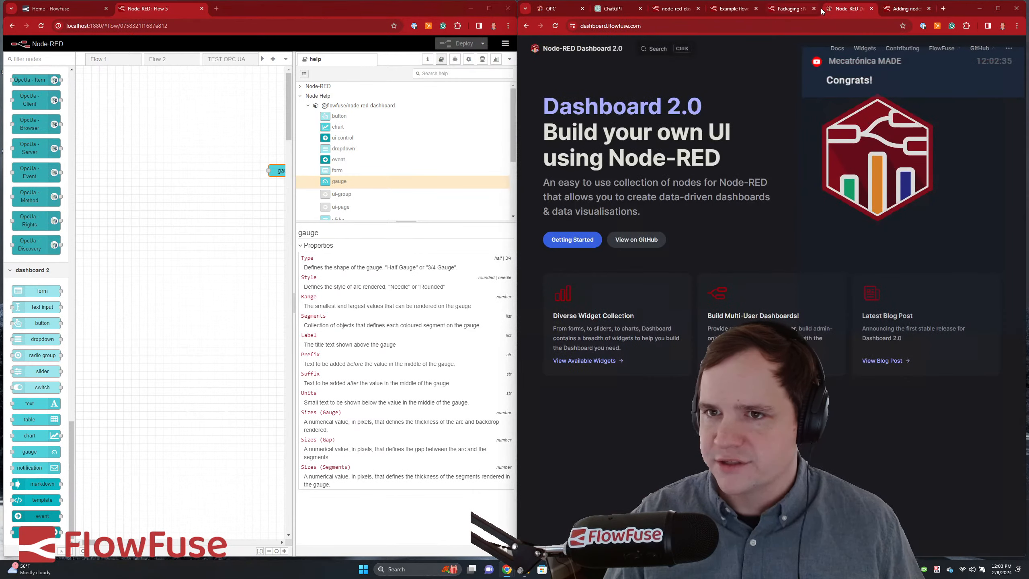
pyautogui.click(837, 48)
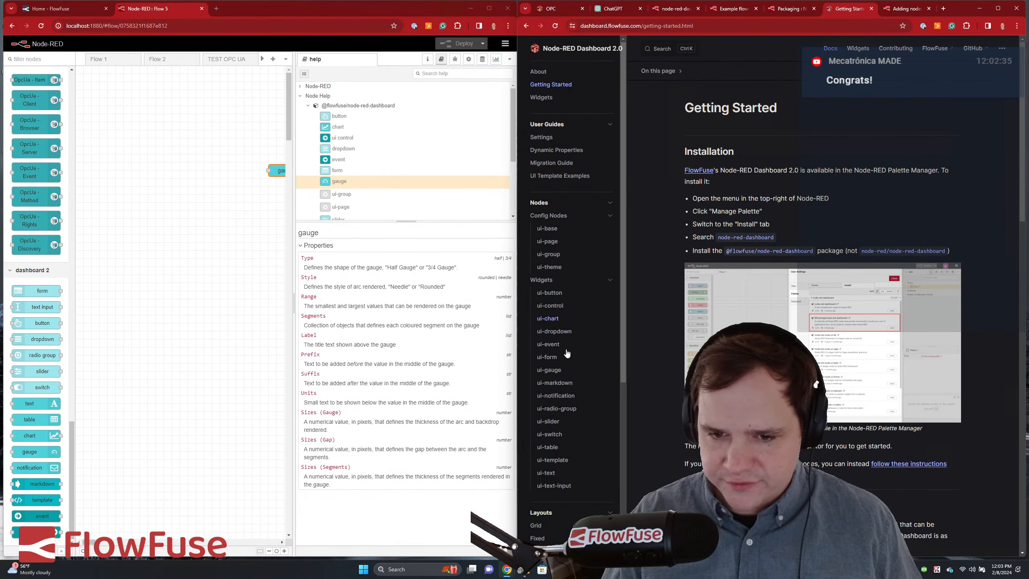
pyautogui.click(557, 370)
# - Examine the ui-gauge properties table and the half and 3/4 gauge examples in rounded and needle styles
pyautogui.scroll(-8, 823, 284)
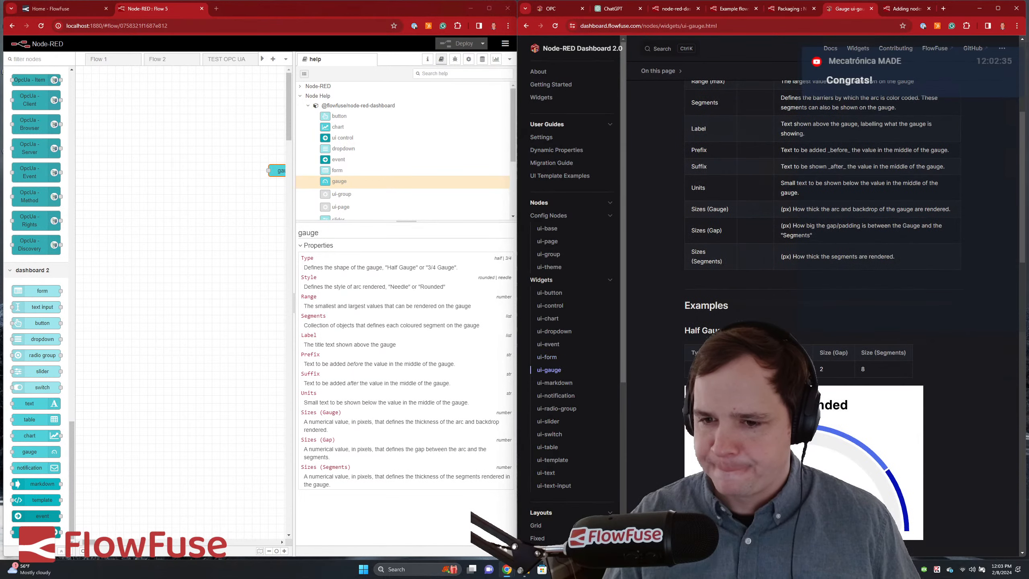
pyautogui.scroll(-3, 811, 243)
pyautogui.scroll(3, 811, 243)
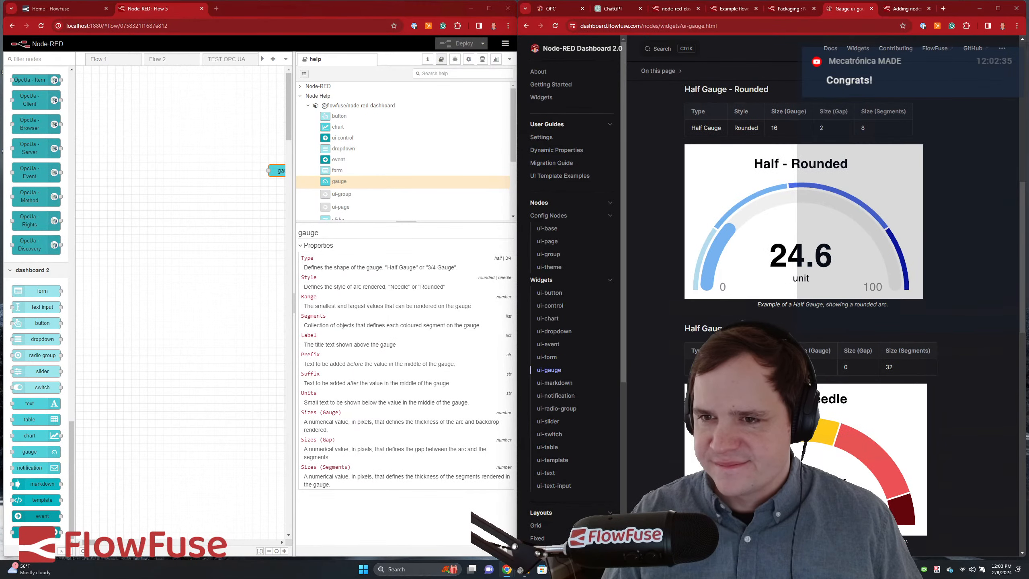
pyautogui.scroll(-5, 811, 243)
pyautogui.scroll(-9, 810, 284)
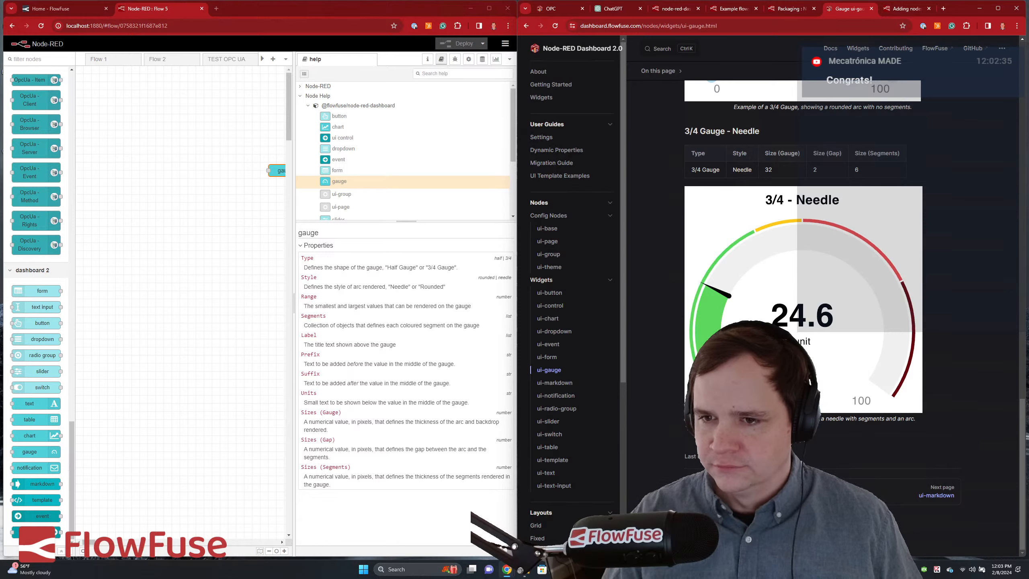
pyautogui.scroll(1, 810, 283)
pyautogui.scroll(10, 811, 284)
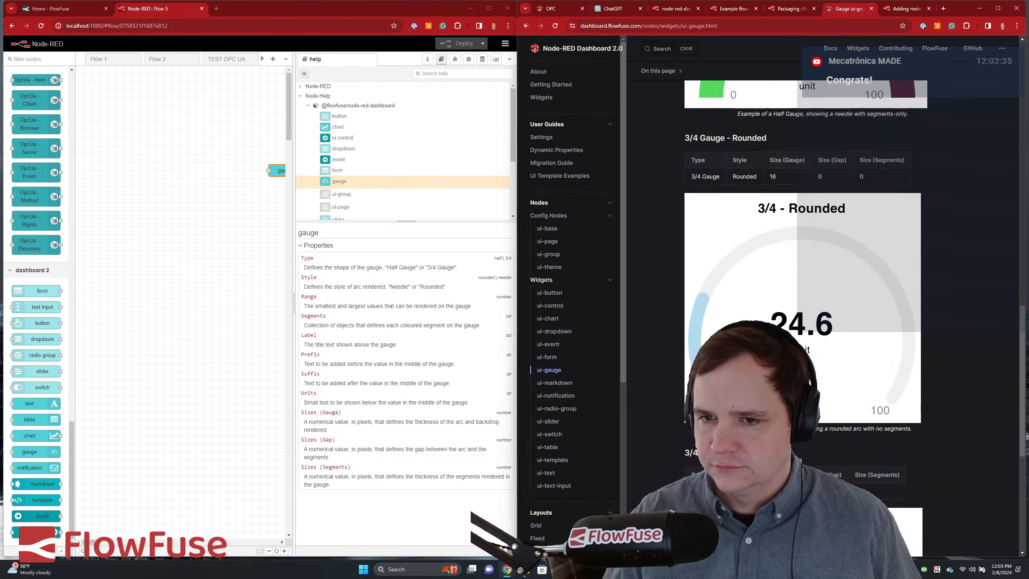
pyautogui.scroll(10, 810, 284)
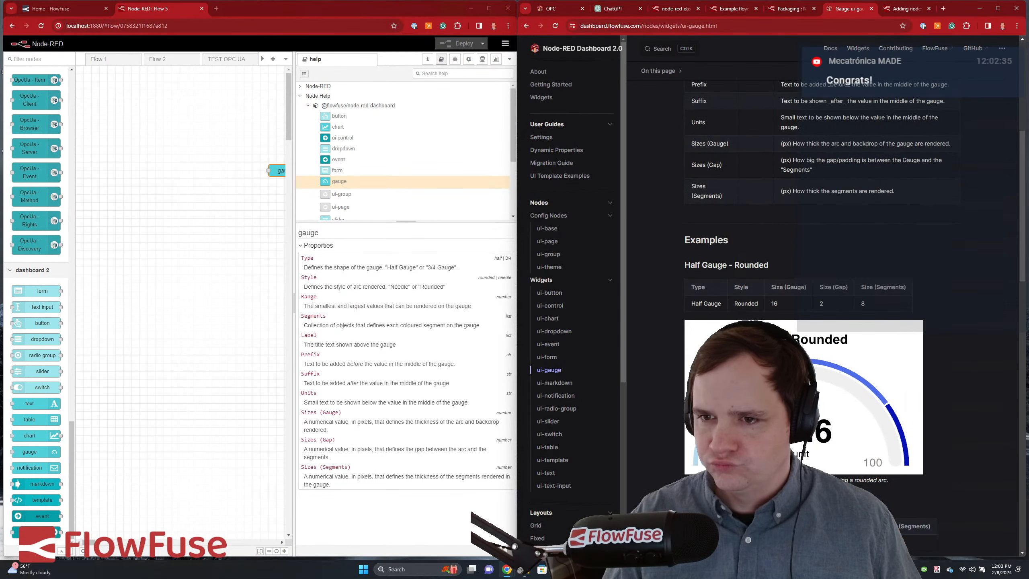
pyautogui.scroll(2, 810, 284)
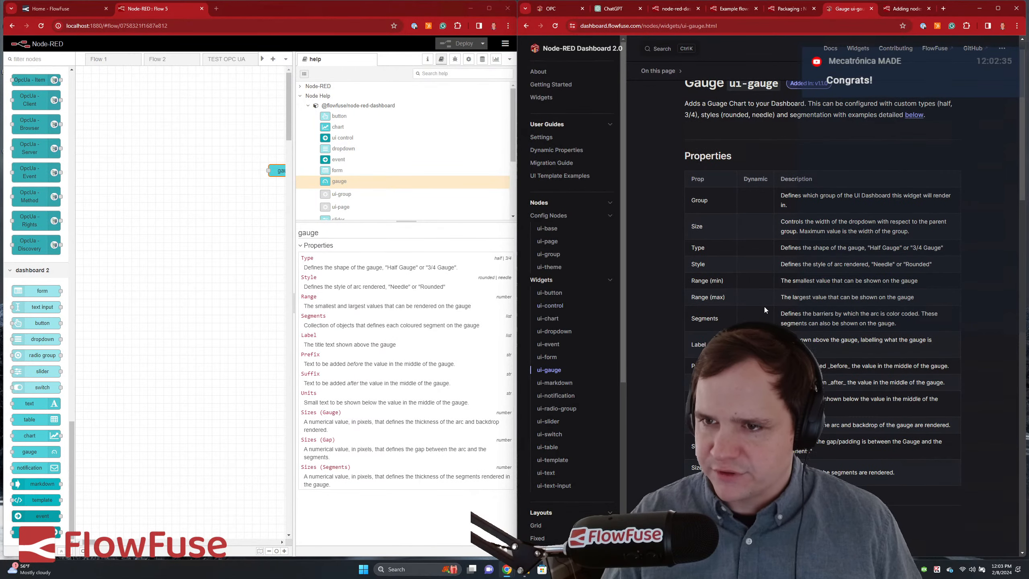
pyautogui.scroll(1, 764, 307)
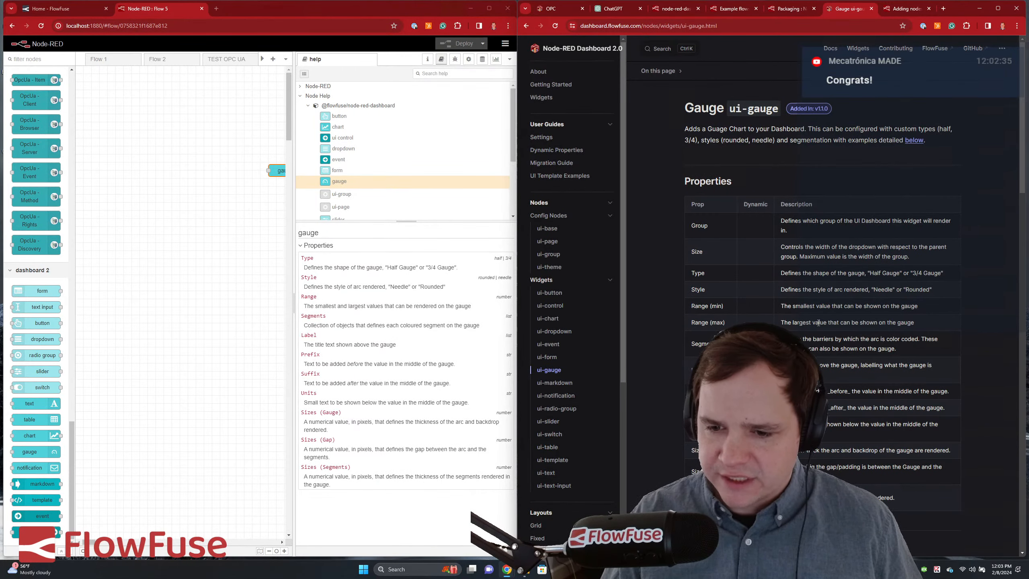
pyautogui.scroll(-10, 818, 320)
pyautogui.scroll(-15, 819, 320)
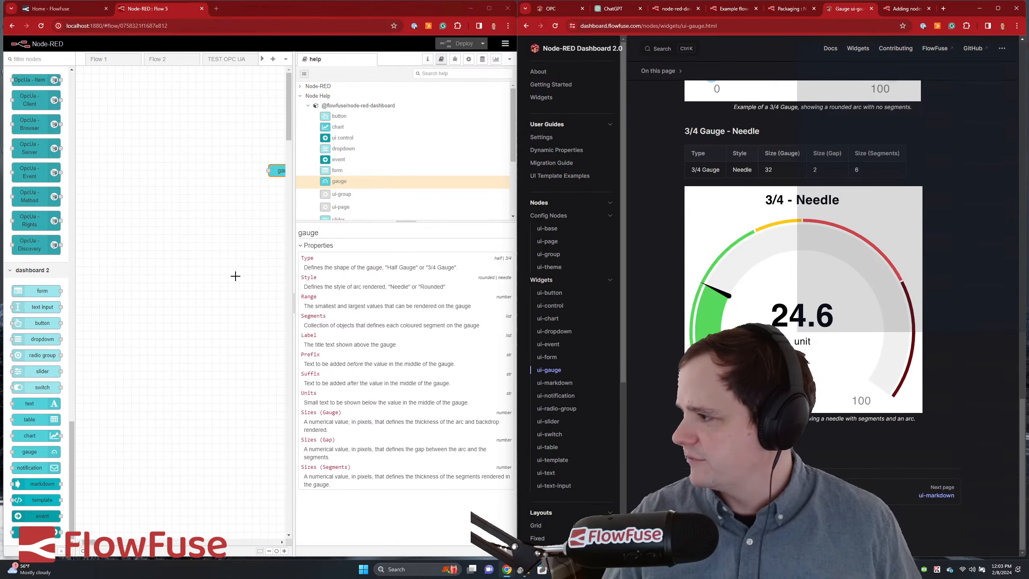
# - Hide the help sidebar, move the gauge node further into the canvas of Flow 5, and name it Temp
pyautogui.click(288, 304)
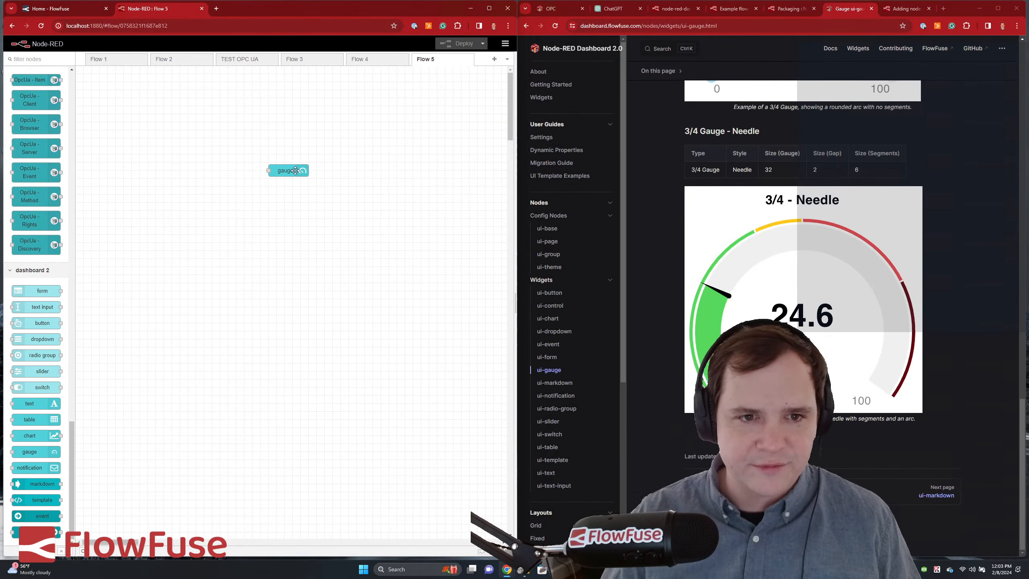
pyautogui.moveTo(288, 175); pyautogui.dragTo(368, 206)
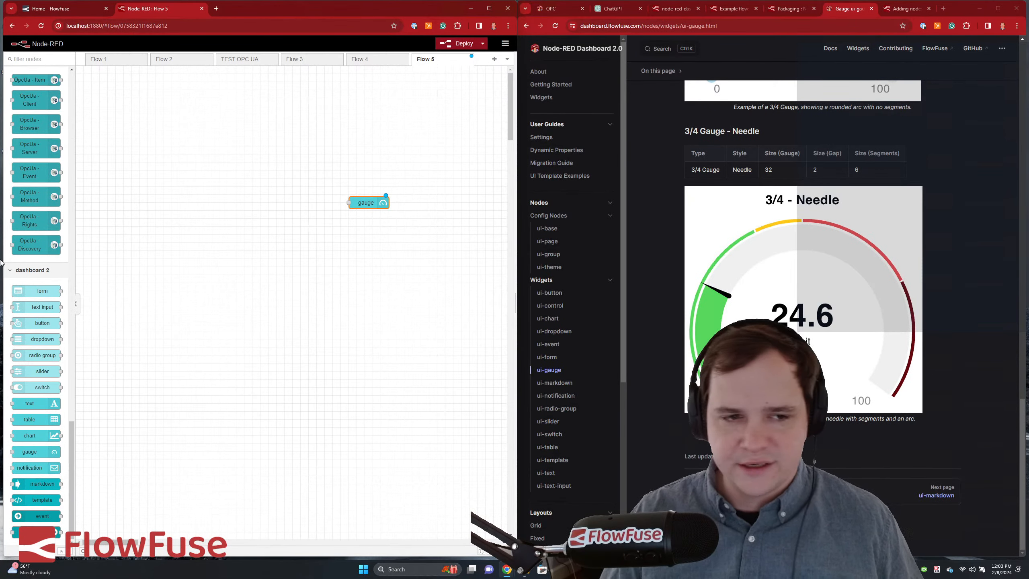
pyautogui.doubleClick(357, 203)
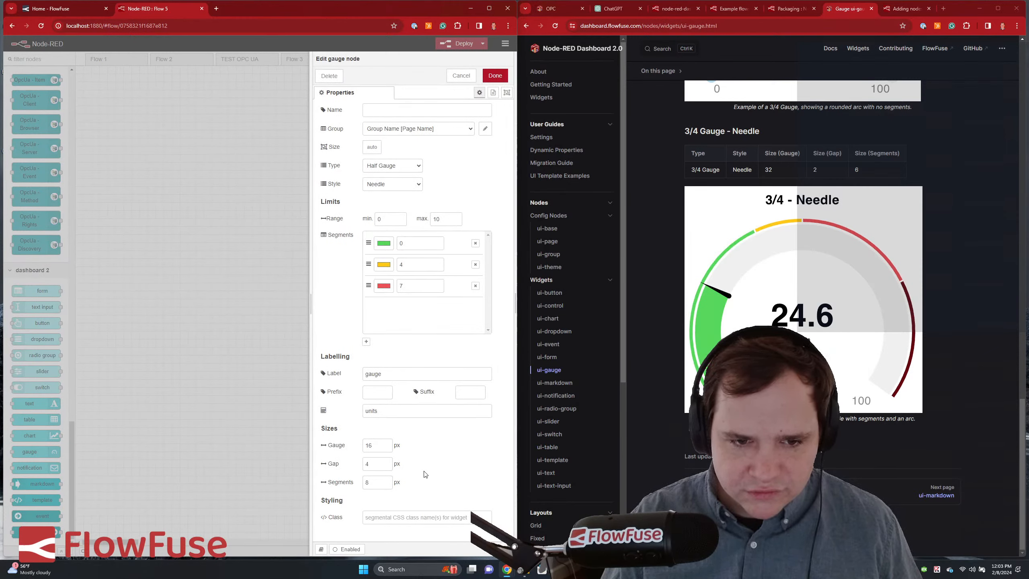
pyautogui.click(385, 110)
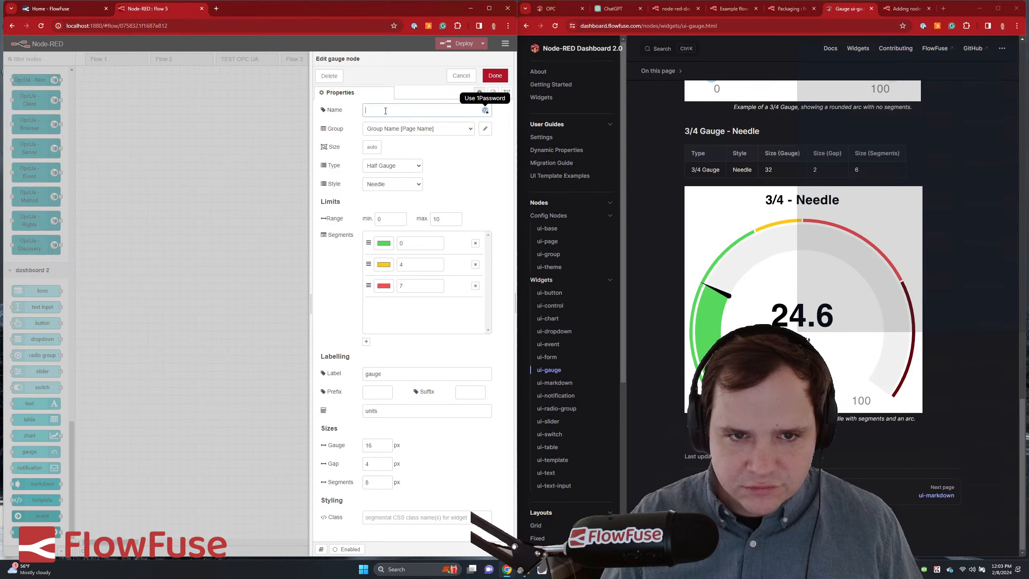
pyautogui.write('Temp')
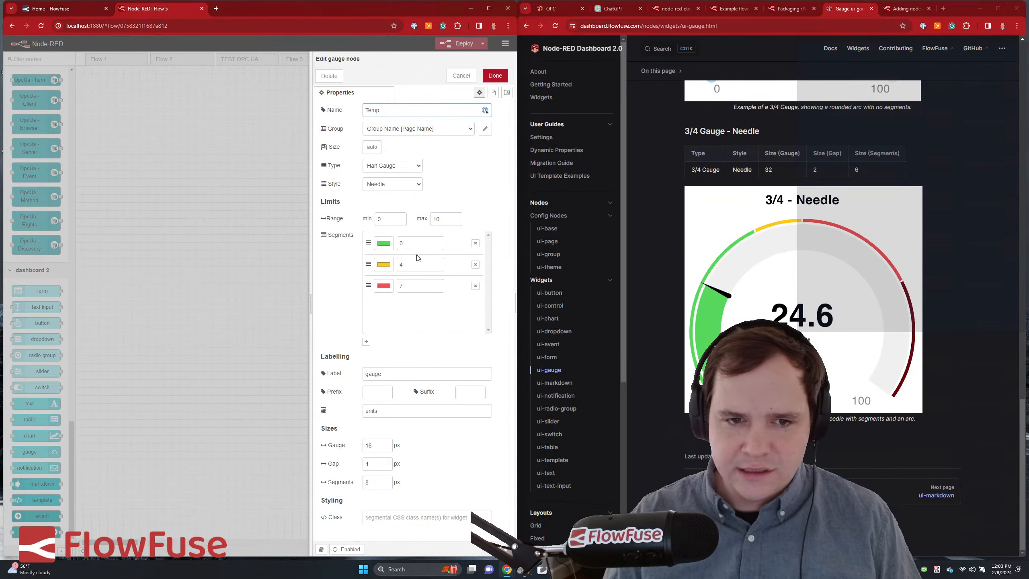
# - Add a fourth gauge segment and try to move it up the segments list
pyautogui.doubleClick(421, 243)
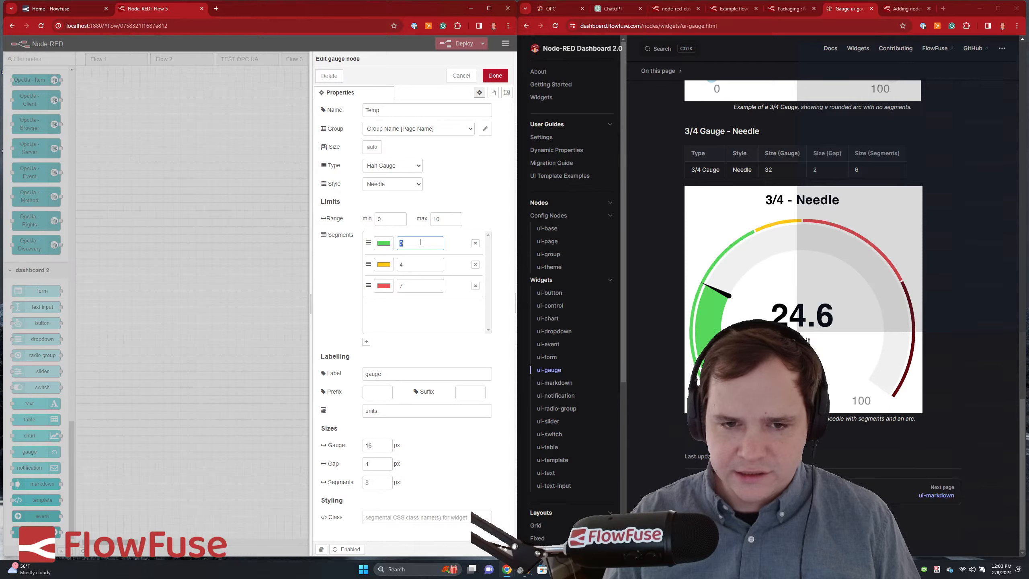
pyautogui.doubleClick(402, 264)
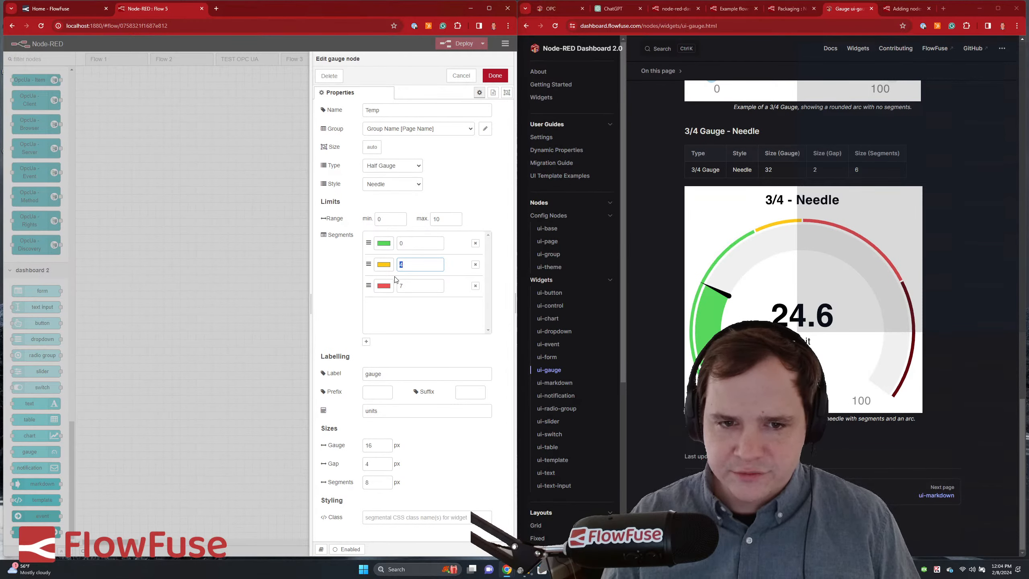
pyautogui.click(366, 341)
pyautogui.moveTo(369, 307); pyautogui.dragTo(366, 248)
pyautogui.moveTo(369, 308); pyautogui.dragTo(374, 266)
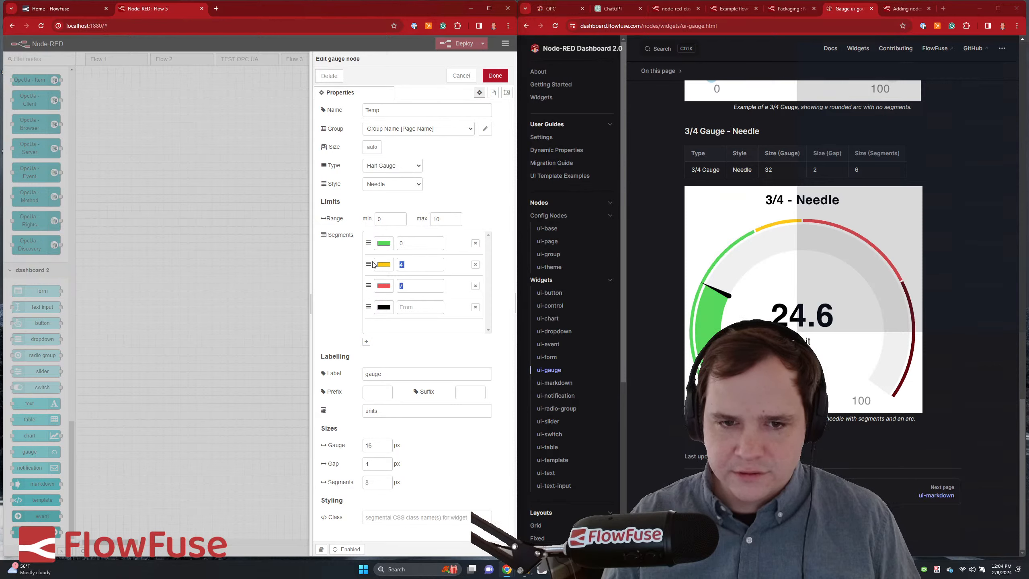
pyautogui.click(380, 286)
pyautogui.click(368, 307)
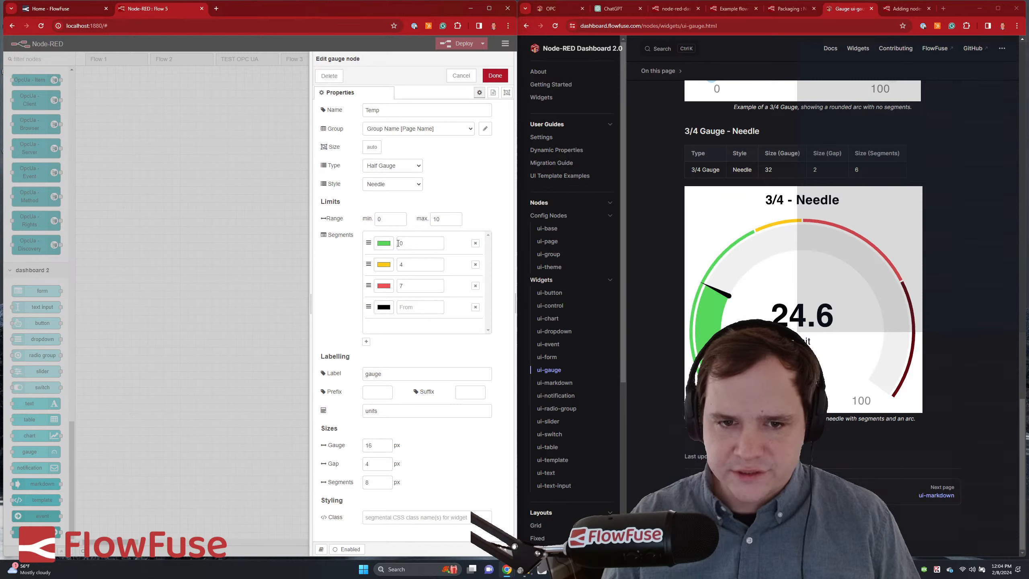
# - Set the first gauge segment to dark red (RGB 130, 18, 18) with a value of 65
pyautogui.click(383, 243)
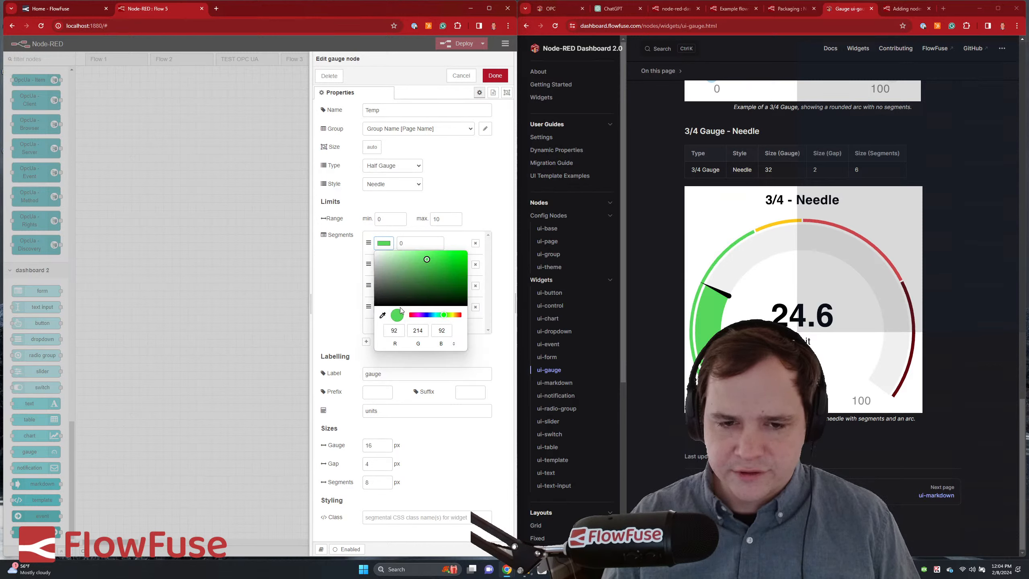
pyautogui.moveTo(447, 316)
pyautogui.mouseDown()
pyautogui.moveTo(461, 316)
pyautogui.moveTo(455, 280)
pyautogui.mouseUp()
pyautogui.click(455, 291)
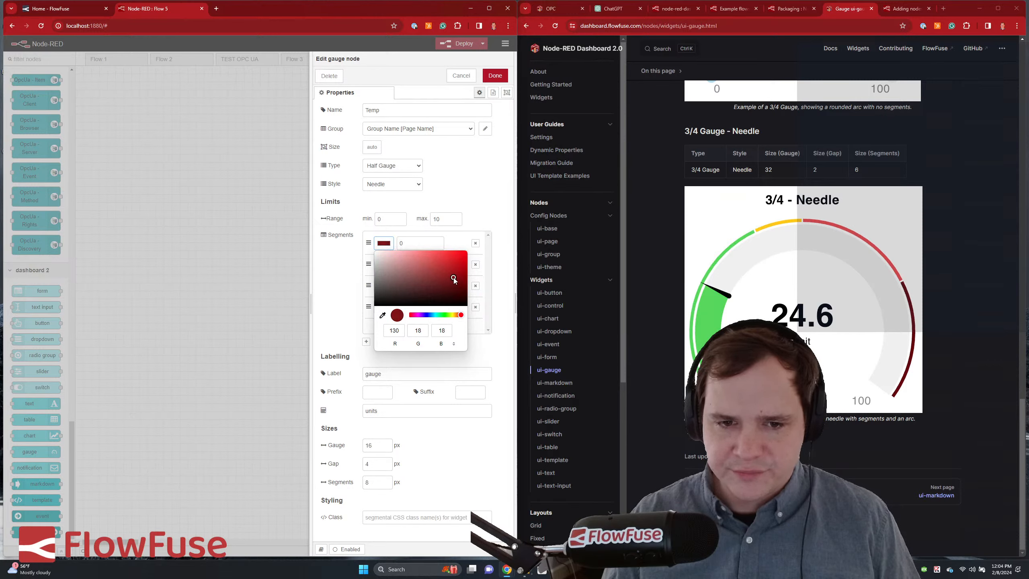
pyautogui.click(410, 245)
pyautogui.click(412, 247)
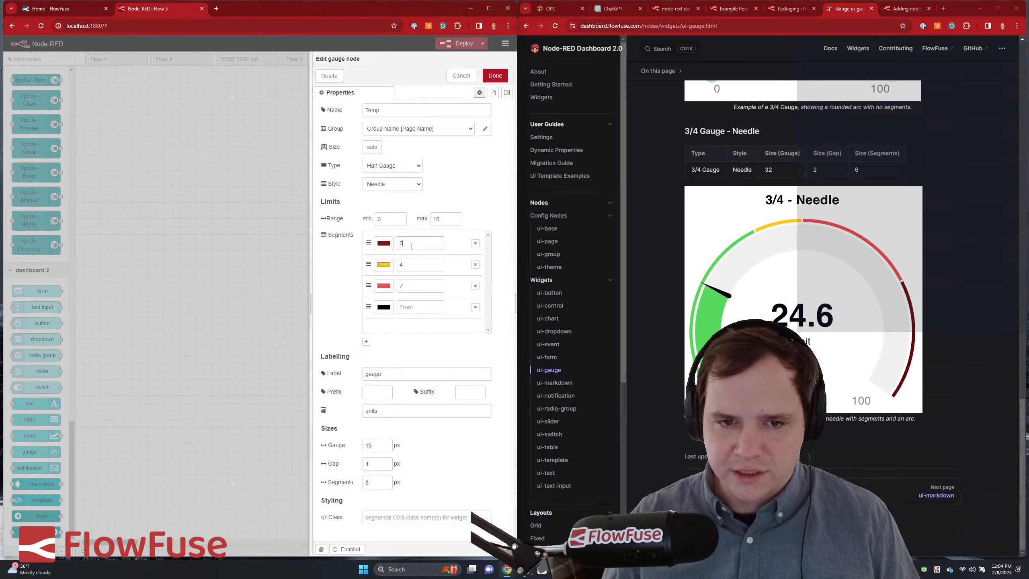
pyautogui.write('65')
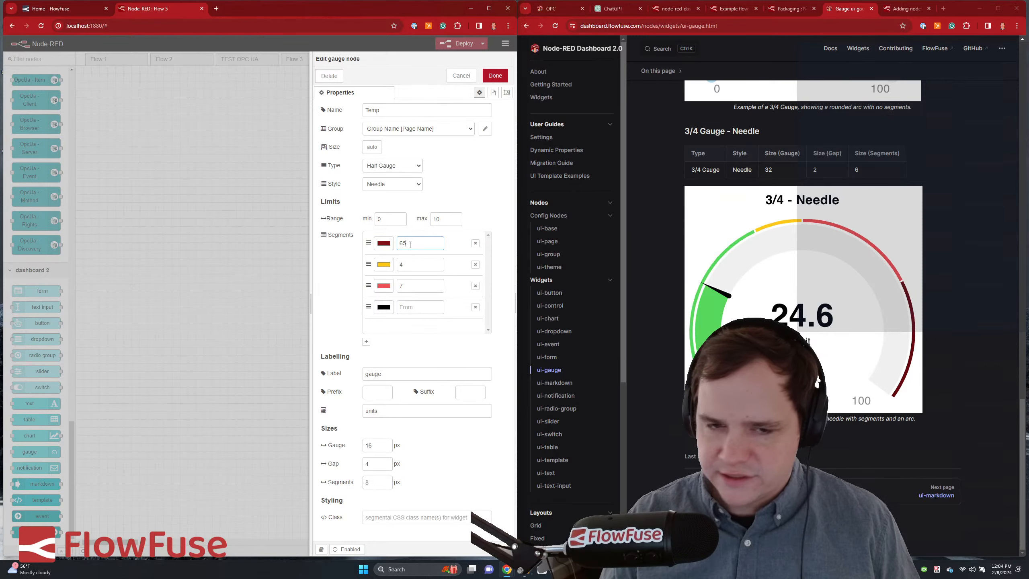
# - Set the second gauge segment to bright green (RGB 0, 255, 64) with a value of 74
pyautogui.doubleClick(406, 263)
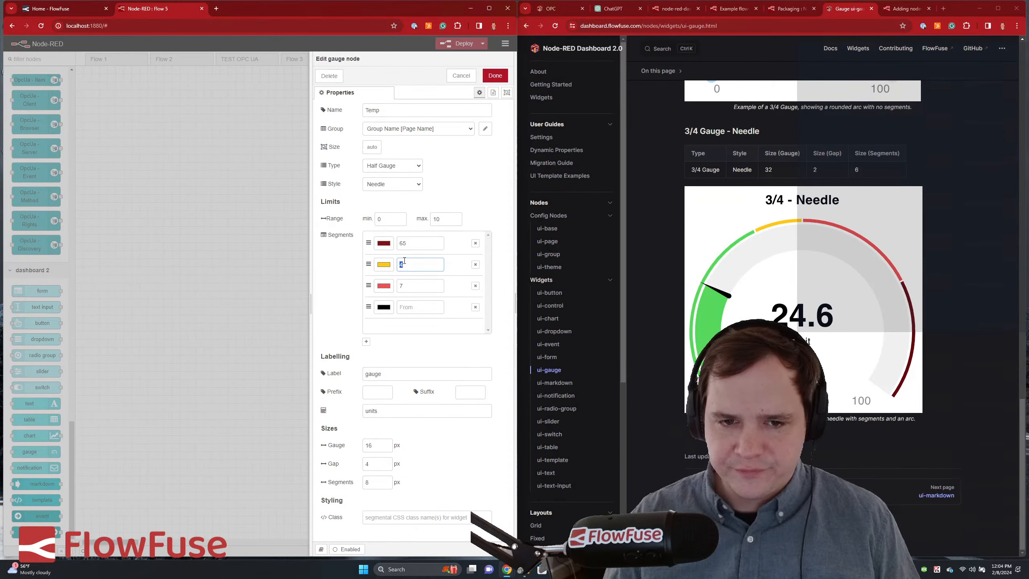
pyautogui.click(384, 265)
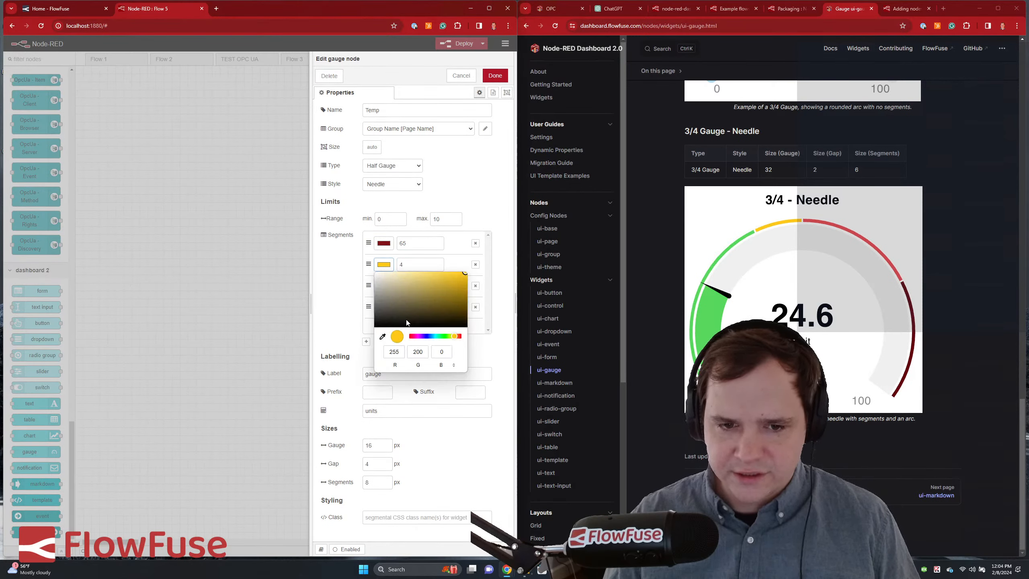
pyautogui.click(442, 337)
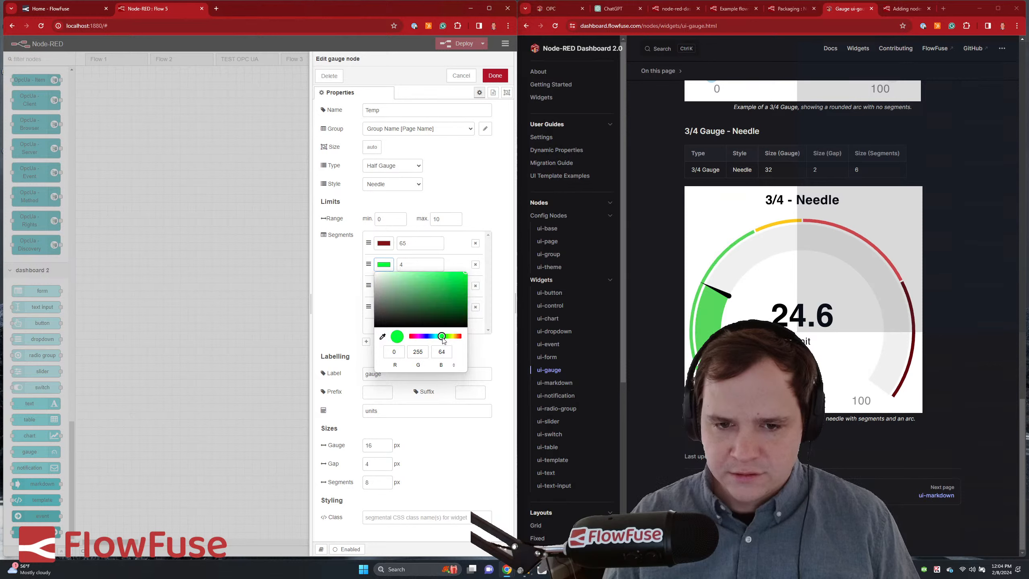
pyautogui.click(426, 265)
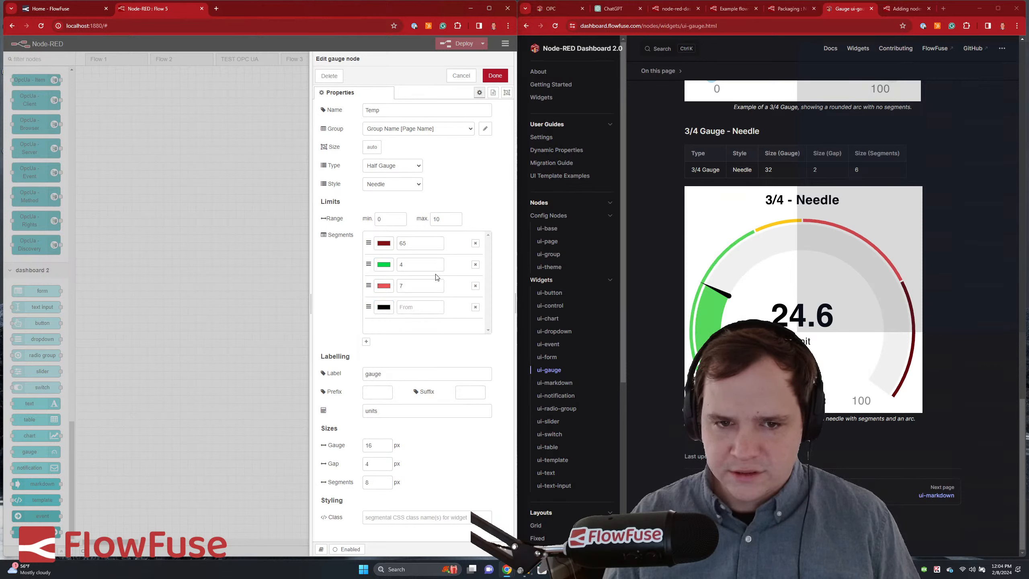
pyautogui.write('7')
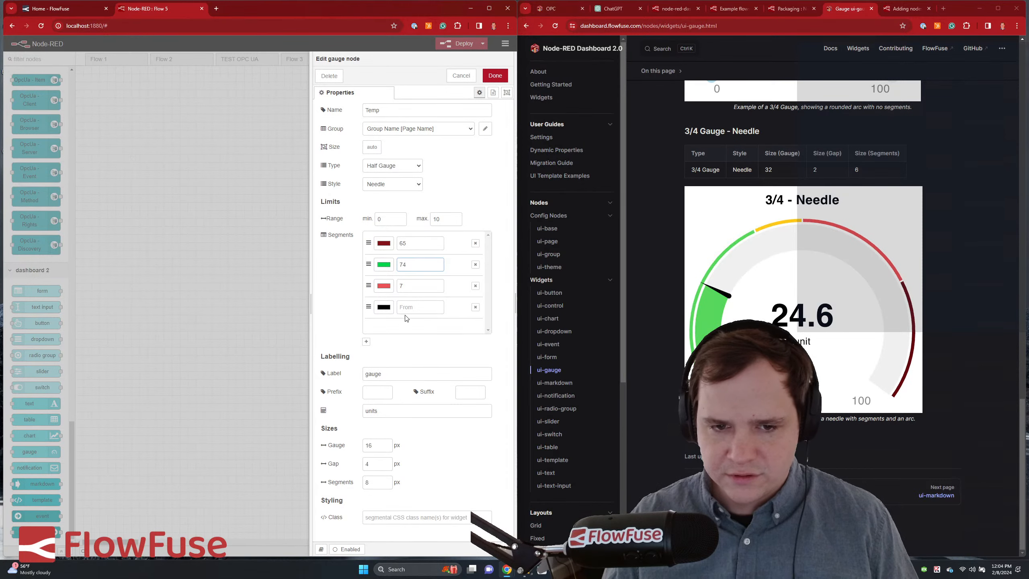
# - Set the third gauge segment's value to 100 and remove the empty fourth segment
pyautogui.click(421, 286)
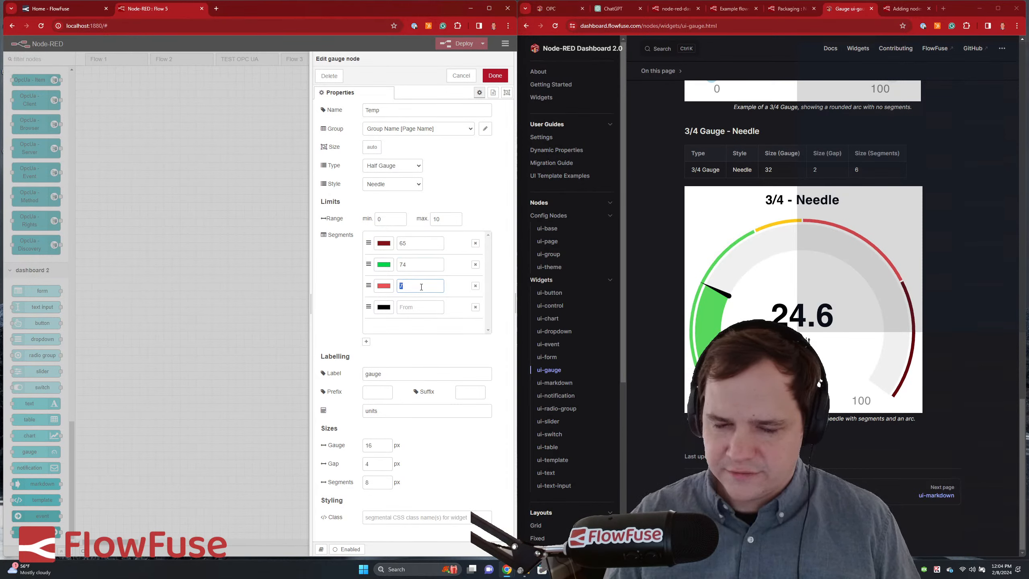
pyautogui.write('100')
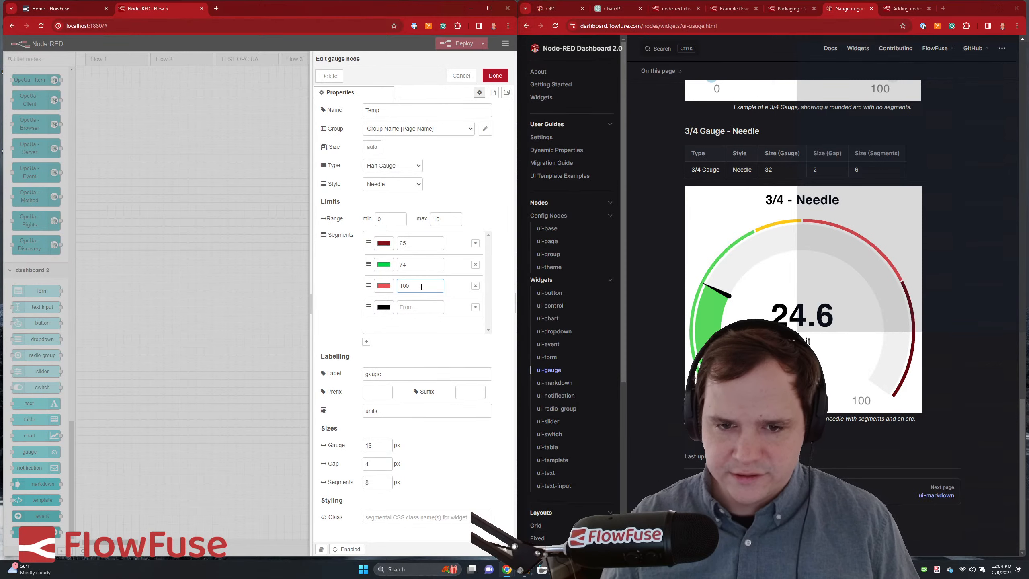
pyautogui.click(476, 306)
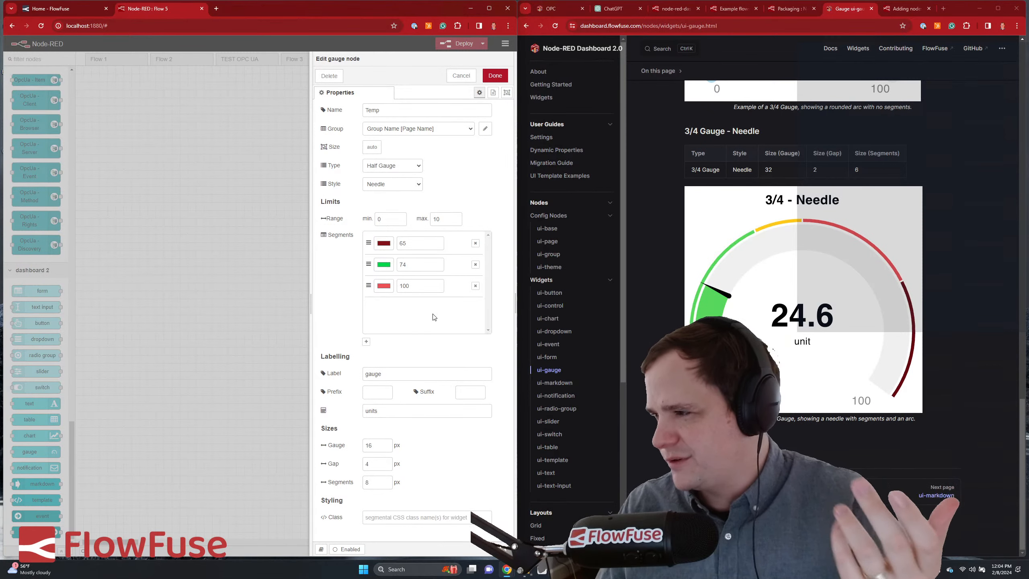
# - Rename the gauge node as Home Temp and set its units text to F
pyautogui.doubleClick(376, 114)
pyautogui.write('Home')
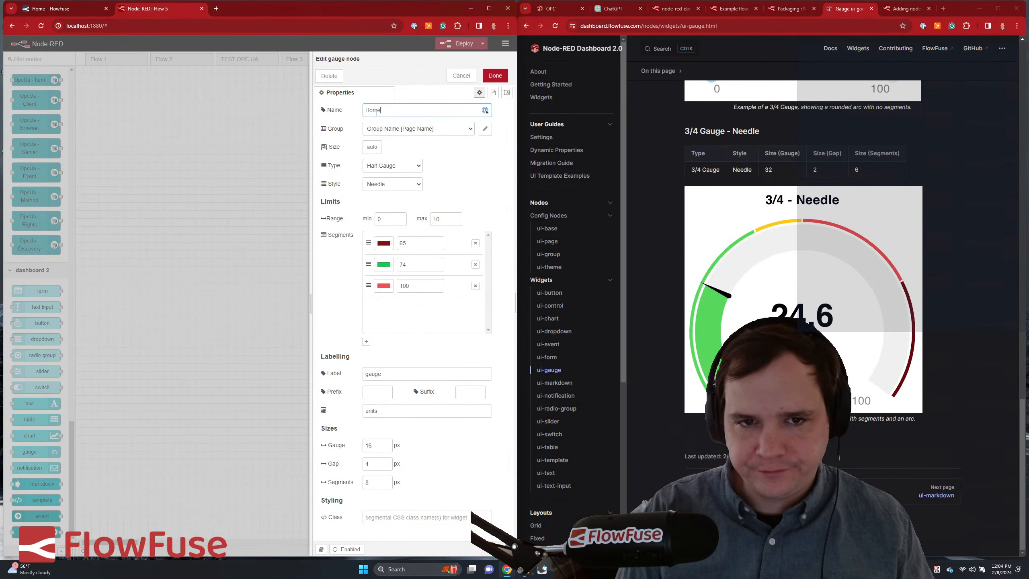
pyautogui.write(' Temp')
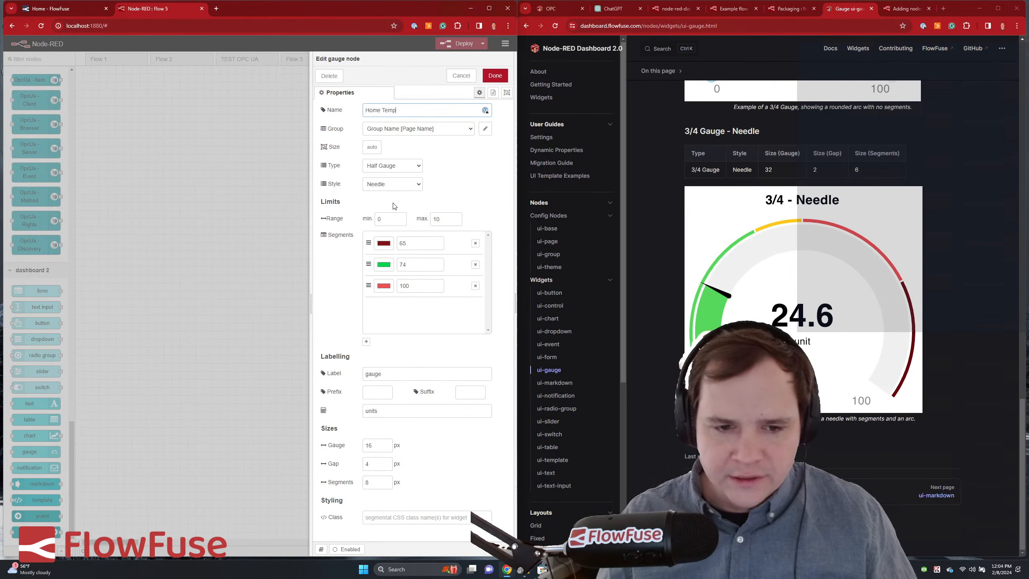
pyautogui.doubleClick(386, 412)
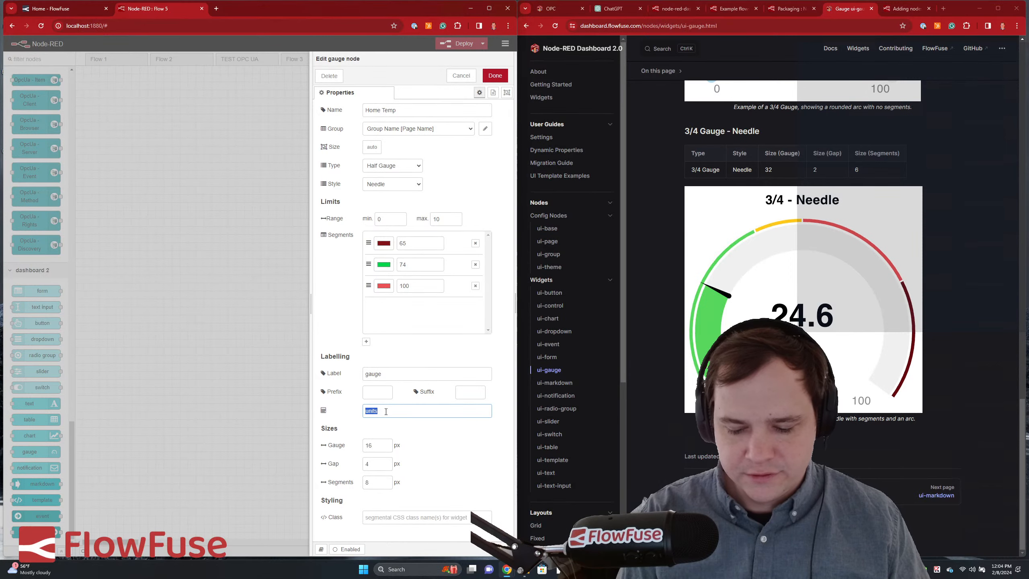
pyautogui.write('d')
pyautogui.press('BackSpace')
pyautogui.write('F')
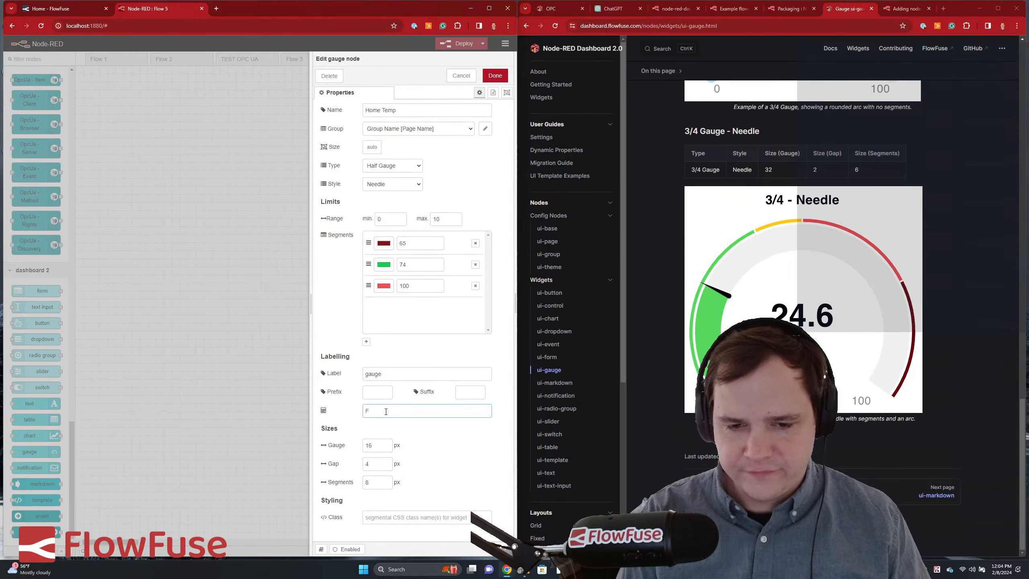
# - Look up the spelling of Fahrenheit on Google in a new browser tab and set the gauge's units to Fahrenheit
pyautogui.click(943, 8)
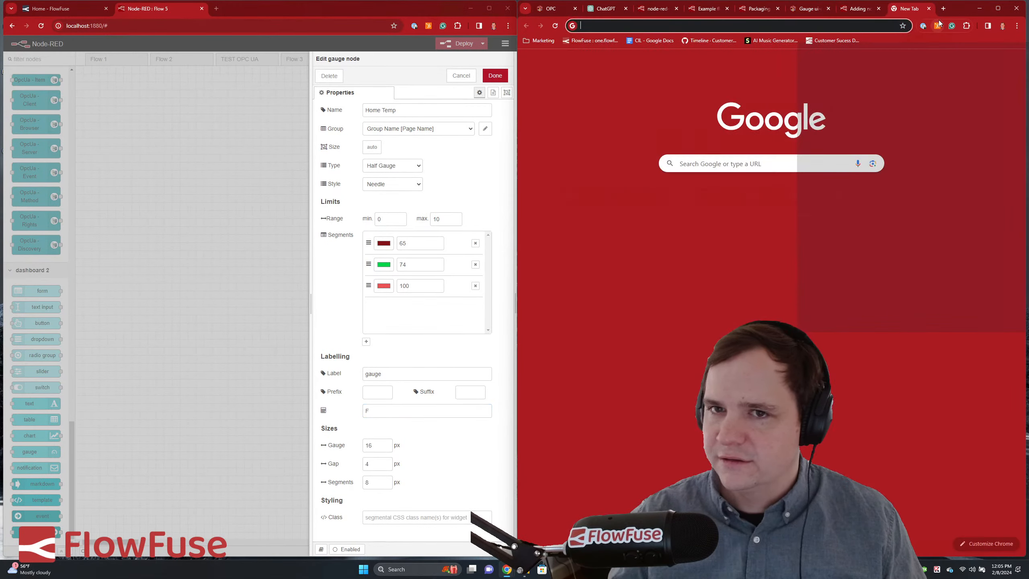
pyautogui.write('farenh')
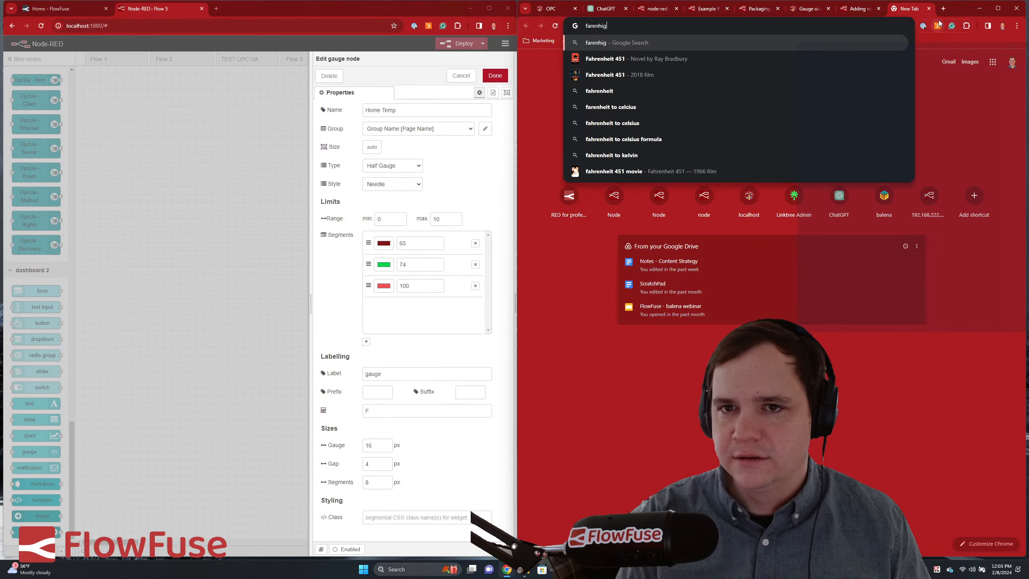
pyautogui.write('eight')
pyautogui.press('Return')
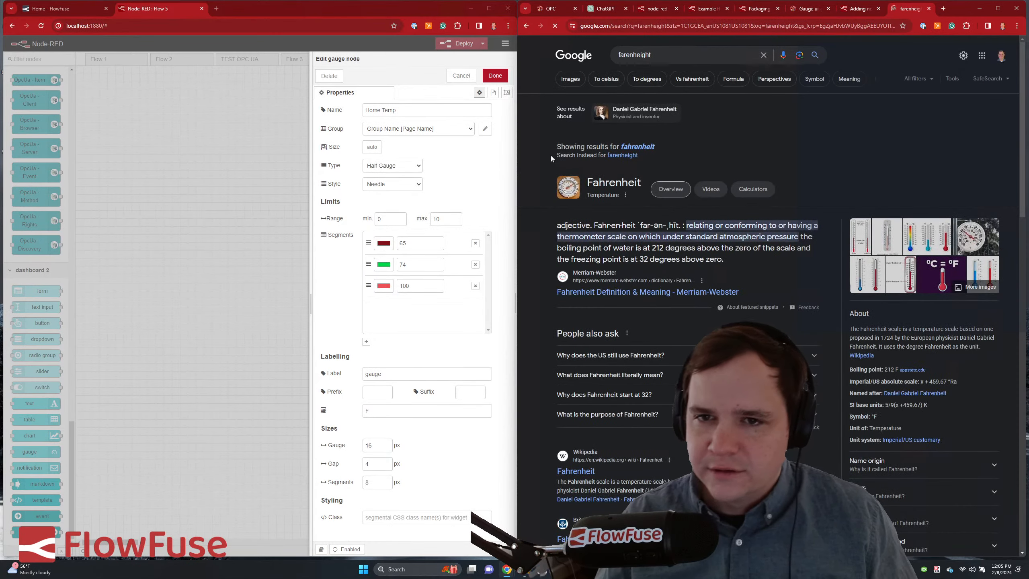
pyautogui.doubleClick(635, 55)
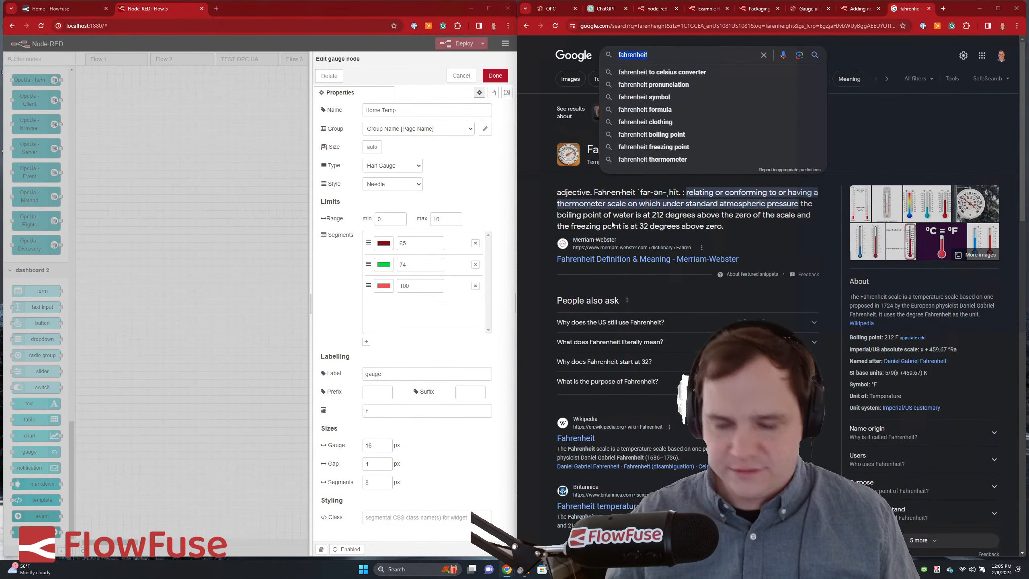
pyautogui.click(378, 372)
pyautogui.doubleClick(388, 409)
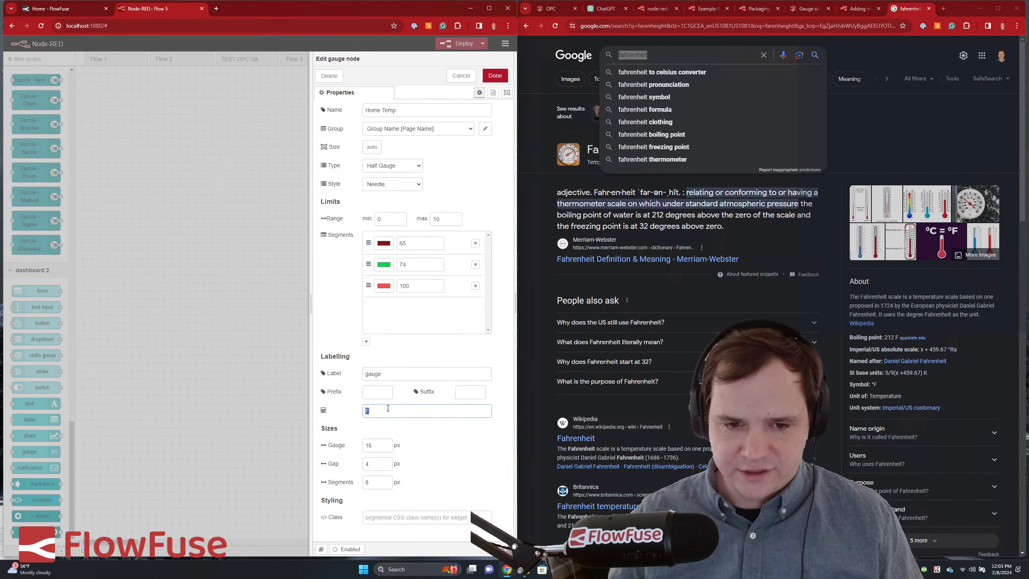
pyautogui.write('Fahrenheit')
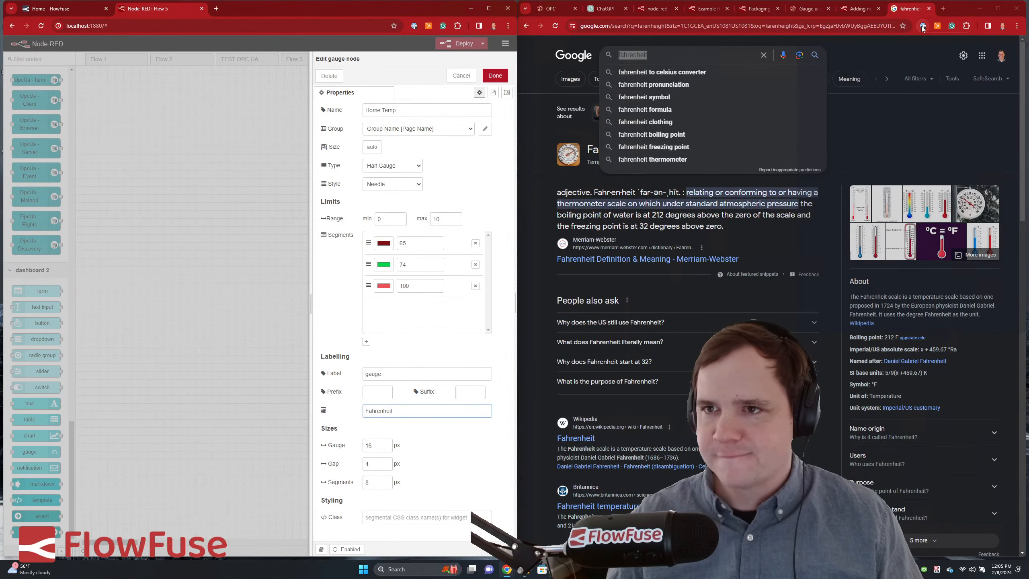
pyautogui.click(928, 8)
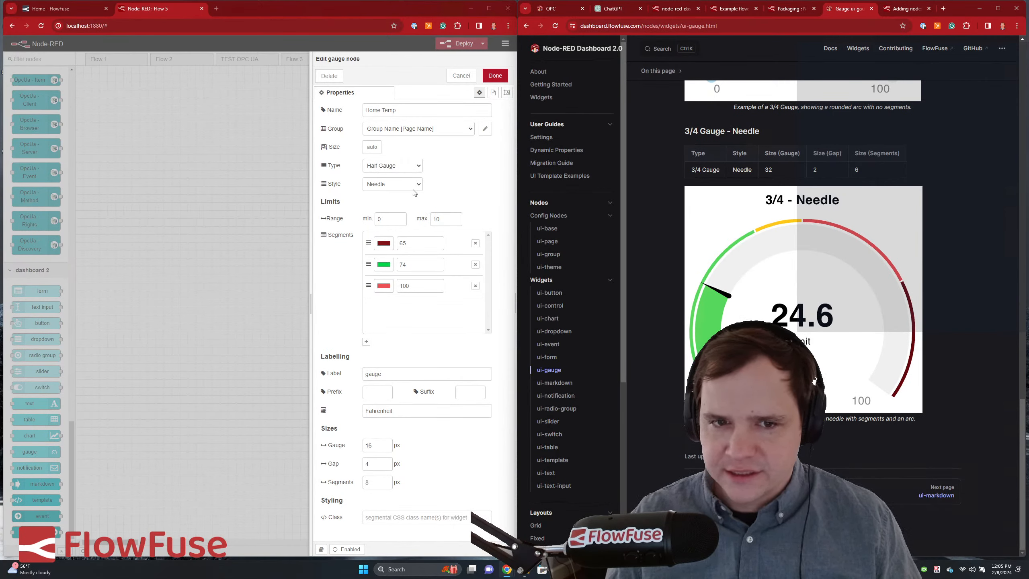
# - Review the ui-gauge documentation's examples and property descriptions, save the Home Temp gauge settings and deploy the flow
pyautogui.scroll(10, 708, 271)
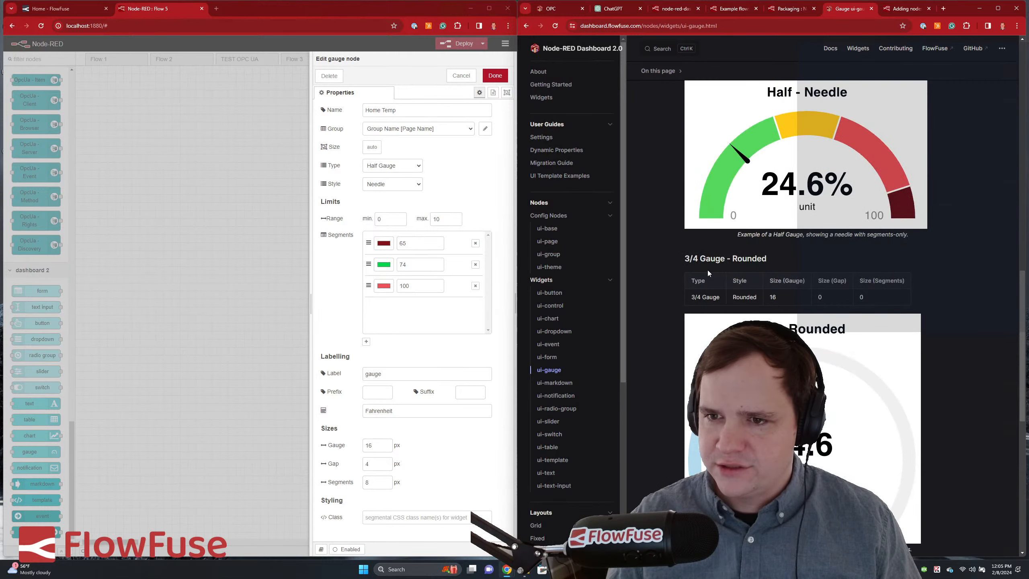
pyautogui.scroll(12, 707, 271)
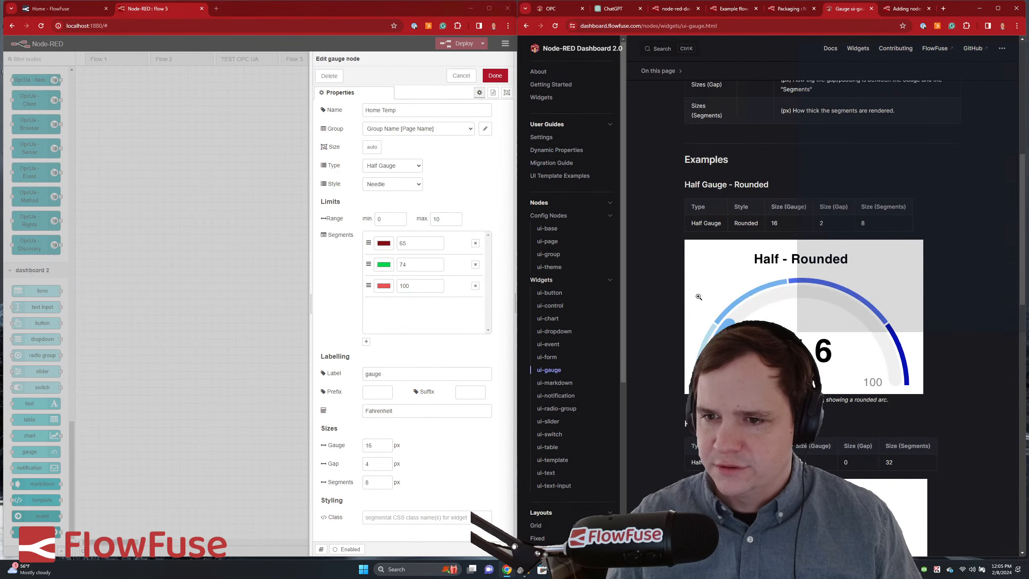
pyautogui.scroll(10, 699, 297)
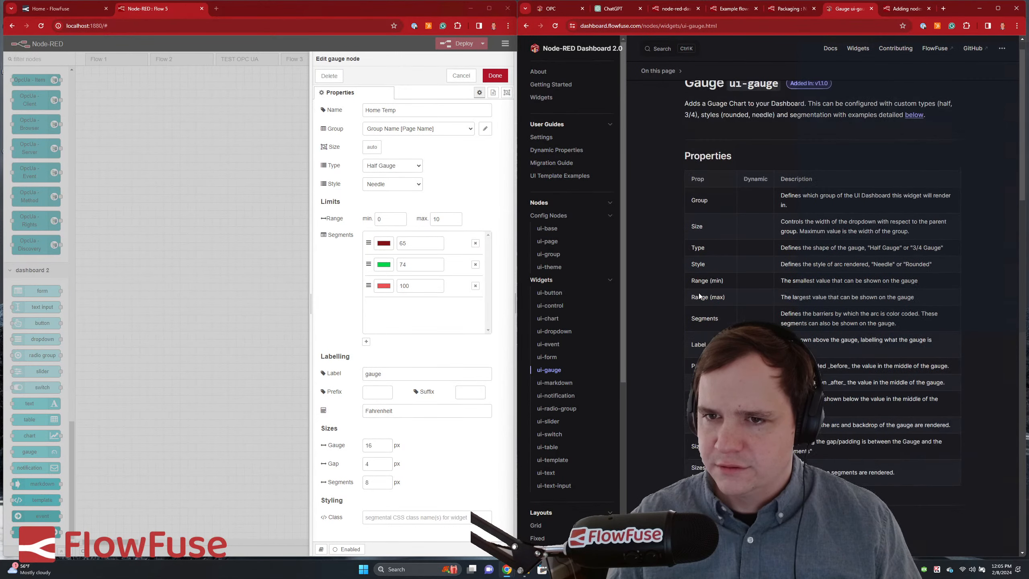
pyautogui.scroll(-2, 698, 293)
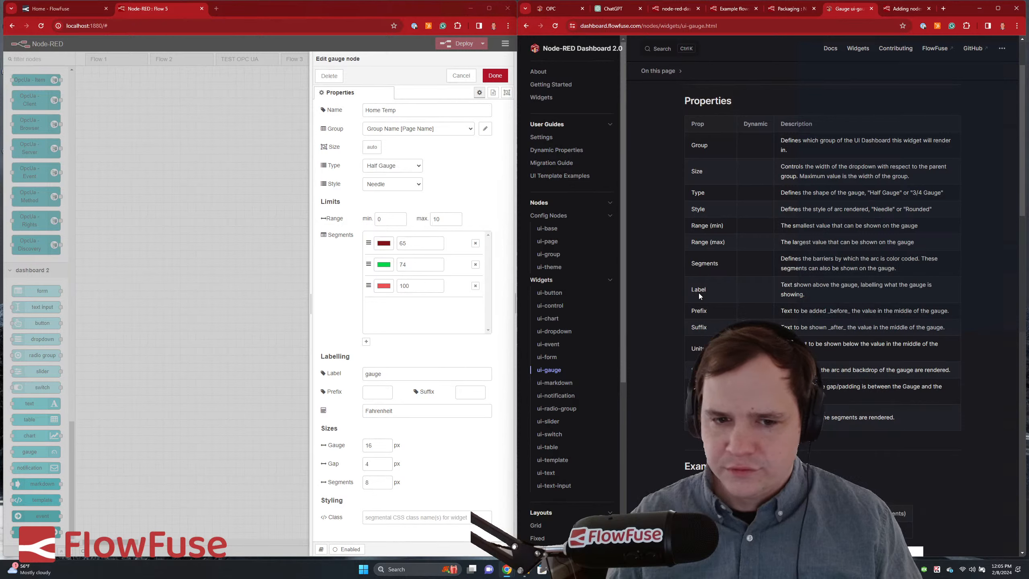
pyautogui.scroll(-2, 657, 416)
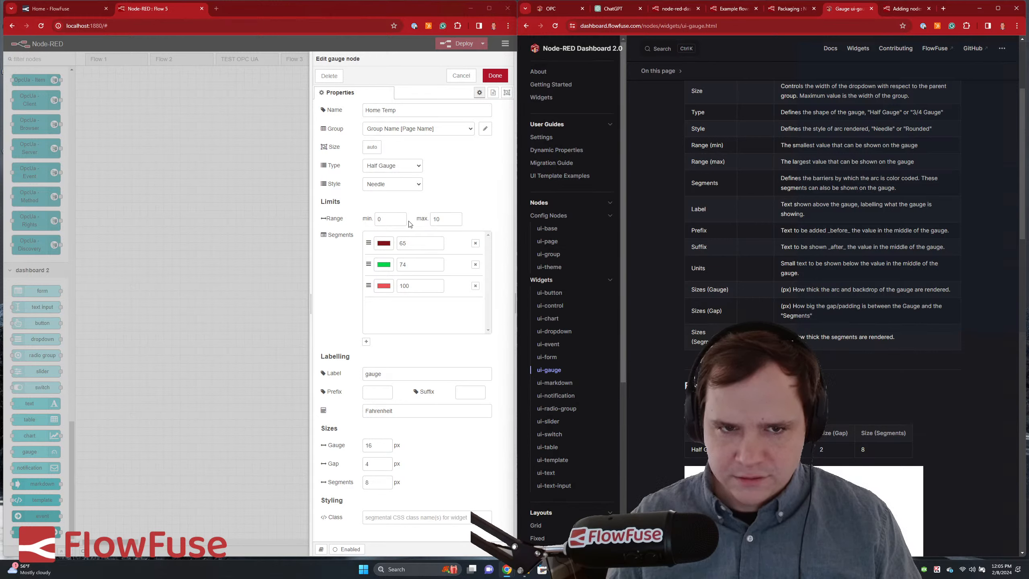
pyautogui.click(494, 76)
pyautogui.click(458, 44)
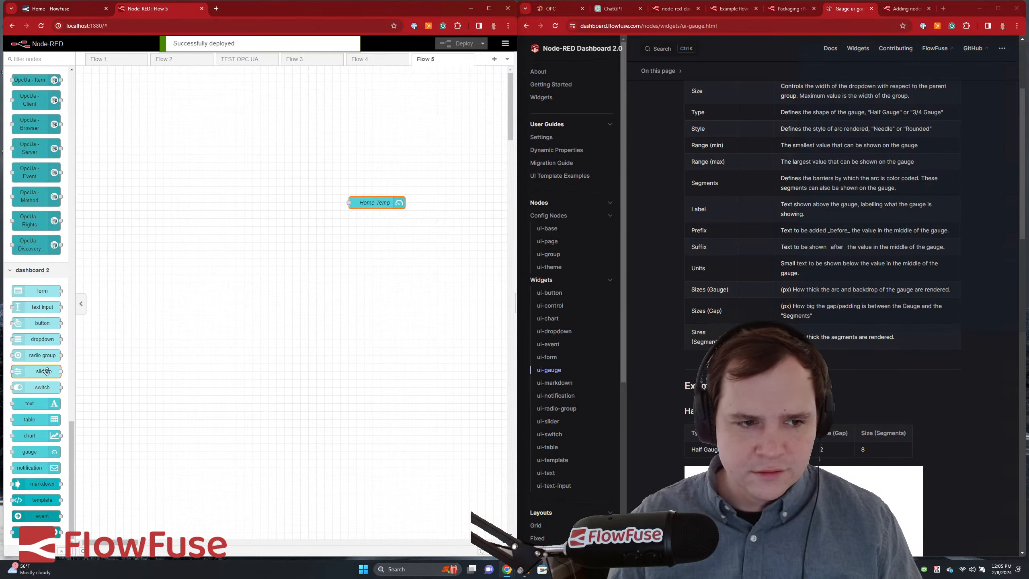
# - Add an inject node to Flow 5 on the input side of the Home Temp gauge and wire it to the gauge
pyautogui.scroll(15, 33, 243)
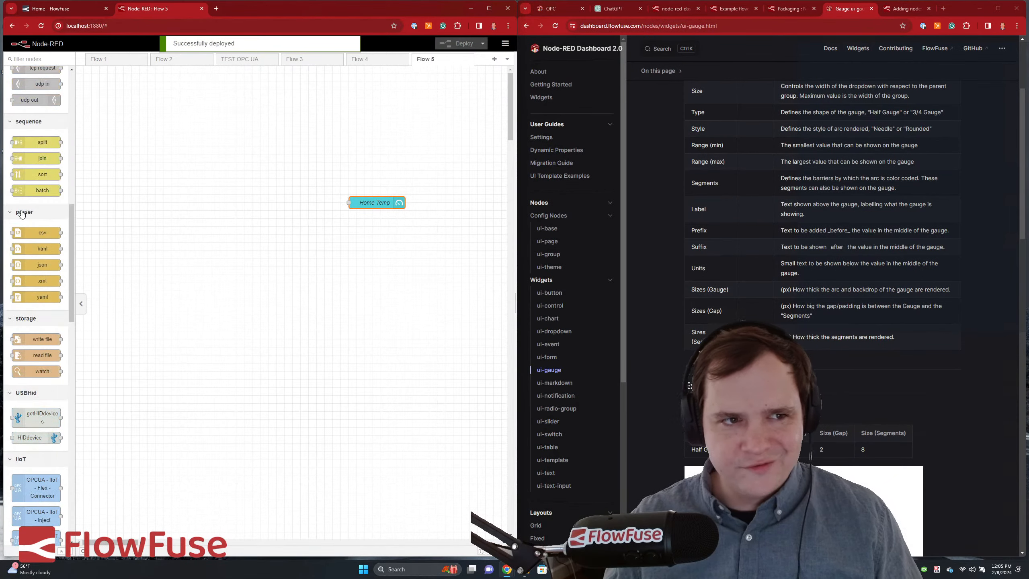
pyautogui.scroll(2, 23, 200)
pyautogui.moveTo(42, 94)
pyautogui.mouseDown()
pyautogui.moveTo(234, 198)
pyautogui.moveTo(363, 203)
pyautogui.moveTo(350, 202)
pyautogui.mouseUp()
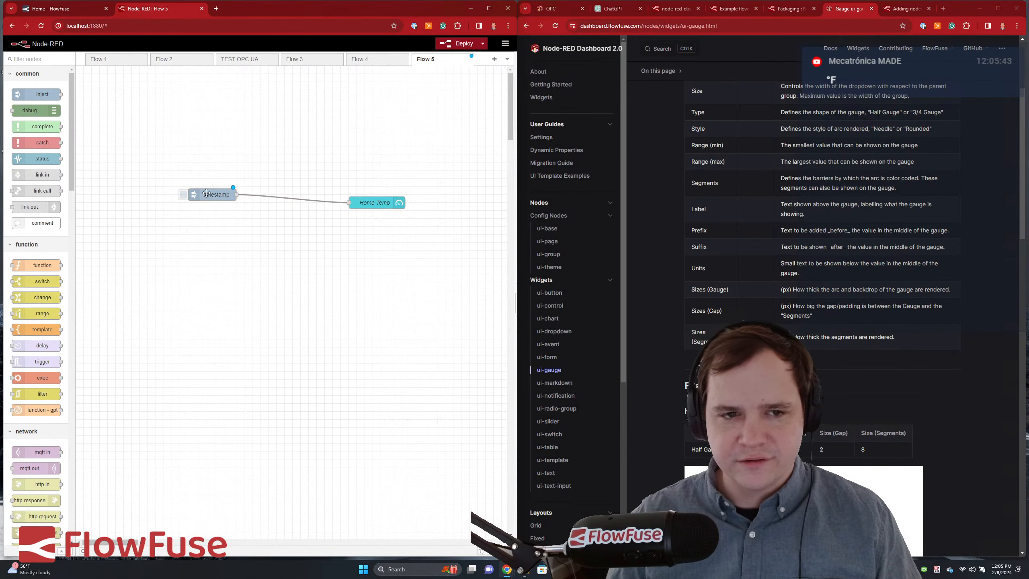
pyautogui.moveTo(210, 189); pyautogui.dragTo(234, 206)
# - Set the inject node's payload to the number 15 and deploy the flow
pyautogui.doubleClick(234, 206)
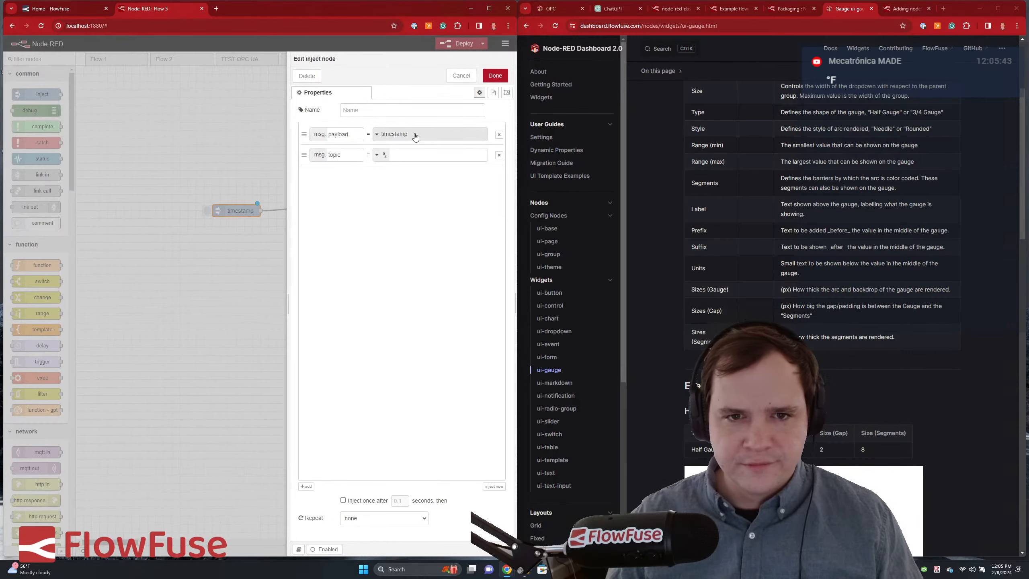
pyautogui.click(381, 137)
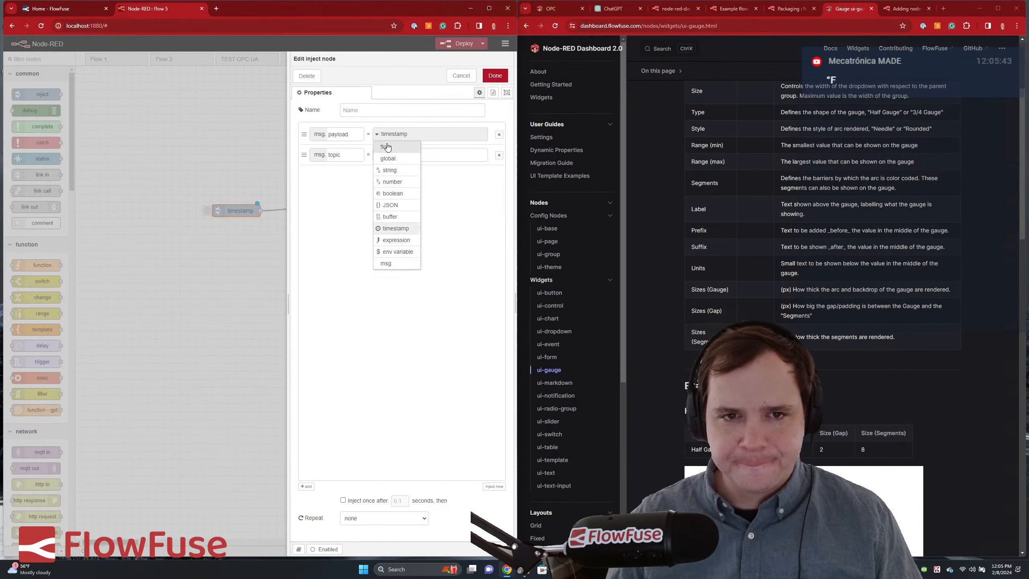
pyautogui.click(393, 182)
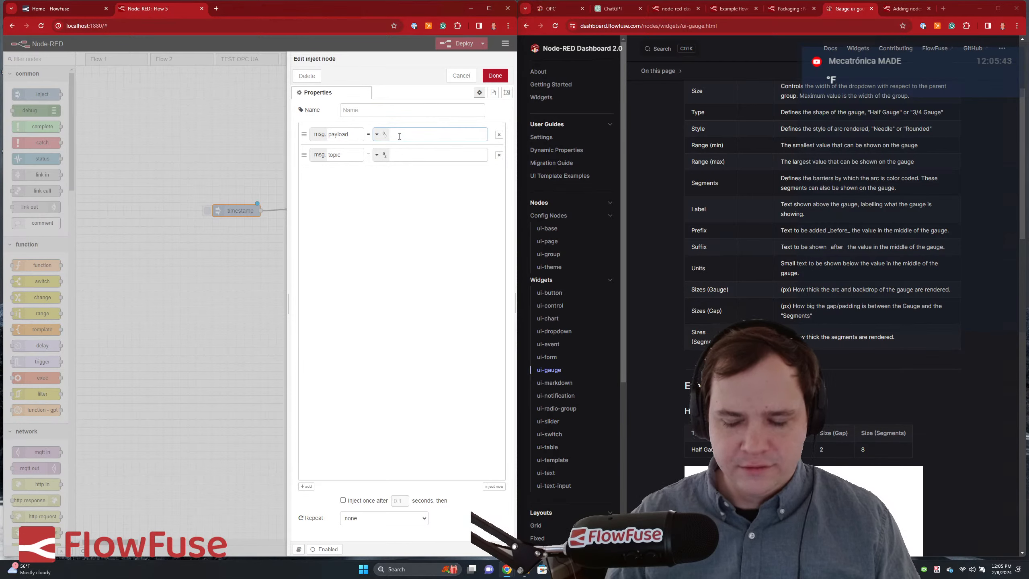
pyautogui.write('15')
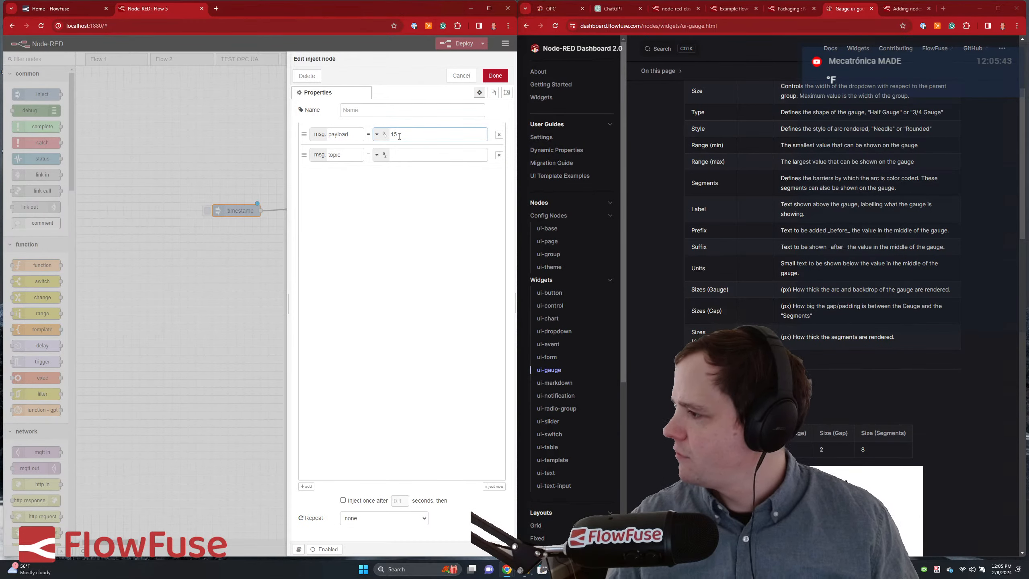
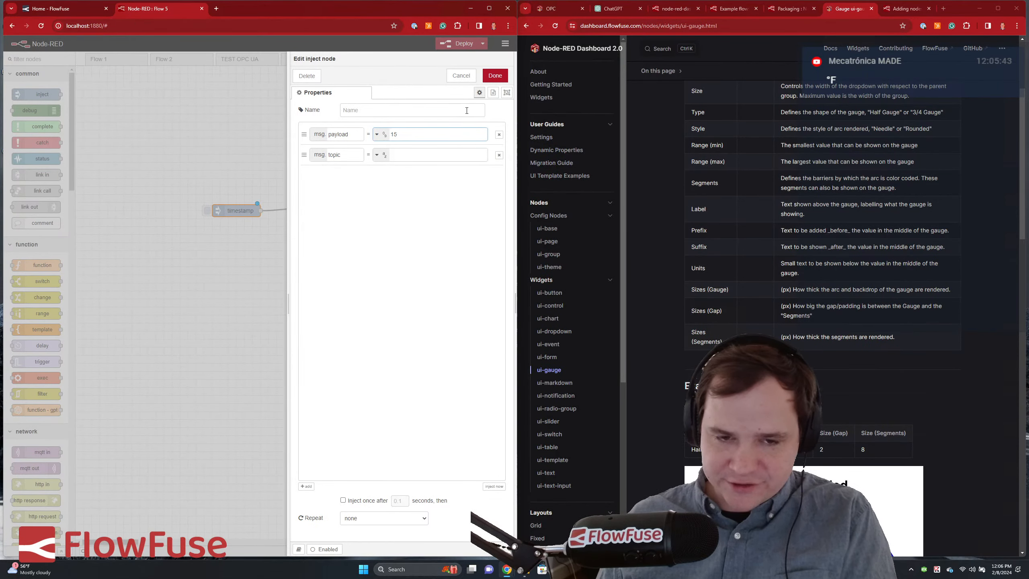
pyautogui.click(494, 76)
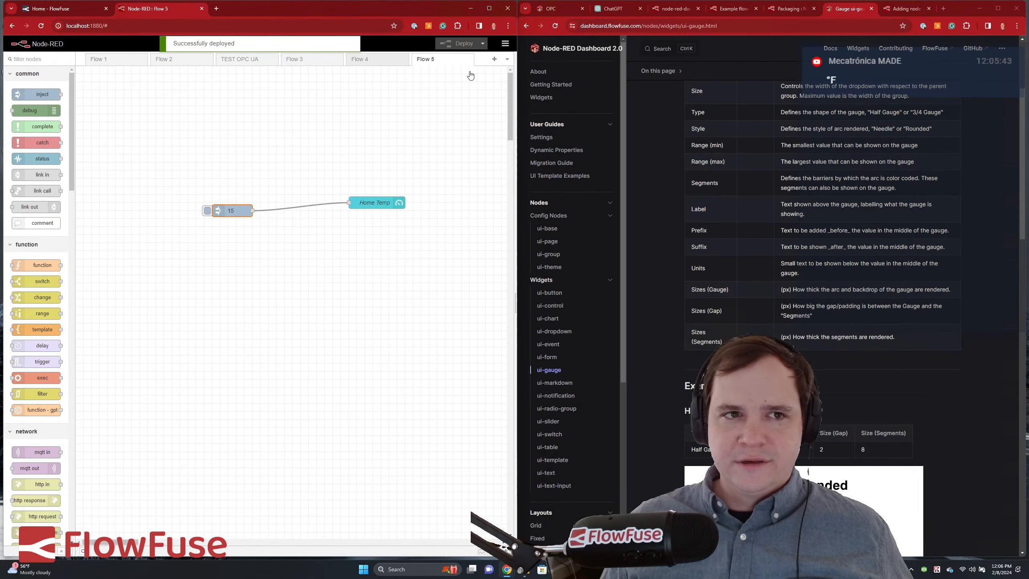
# - Reload the OPC dashboard page in the other browser window and try the base address localhost:1880/dashboard/
pyautogui.click(572, 8)
pyautogui.click(555, 26)
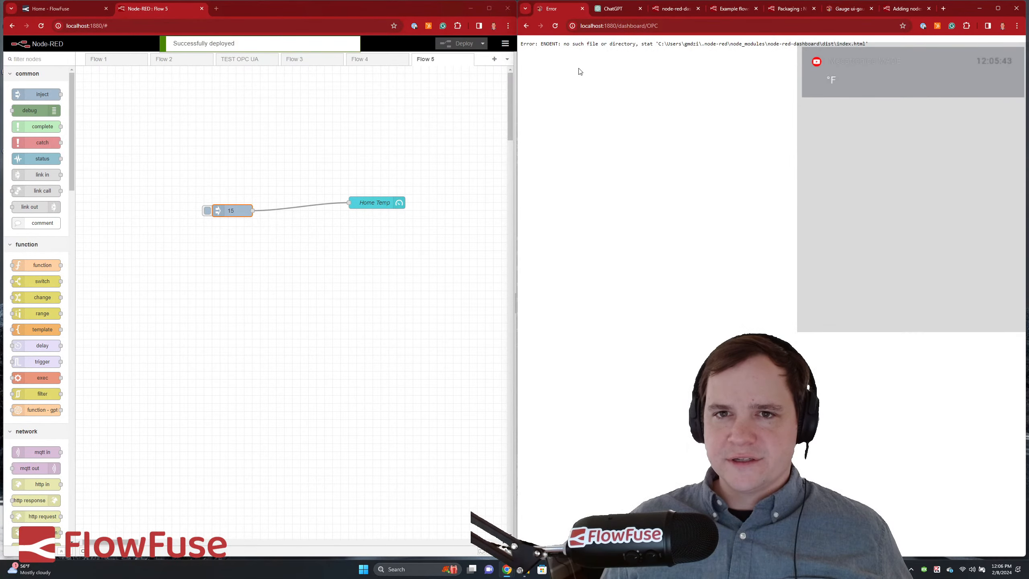
pyautogui.moveTo(659, 26); pyautogui.dragTo(652, 33)
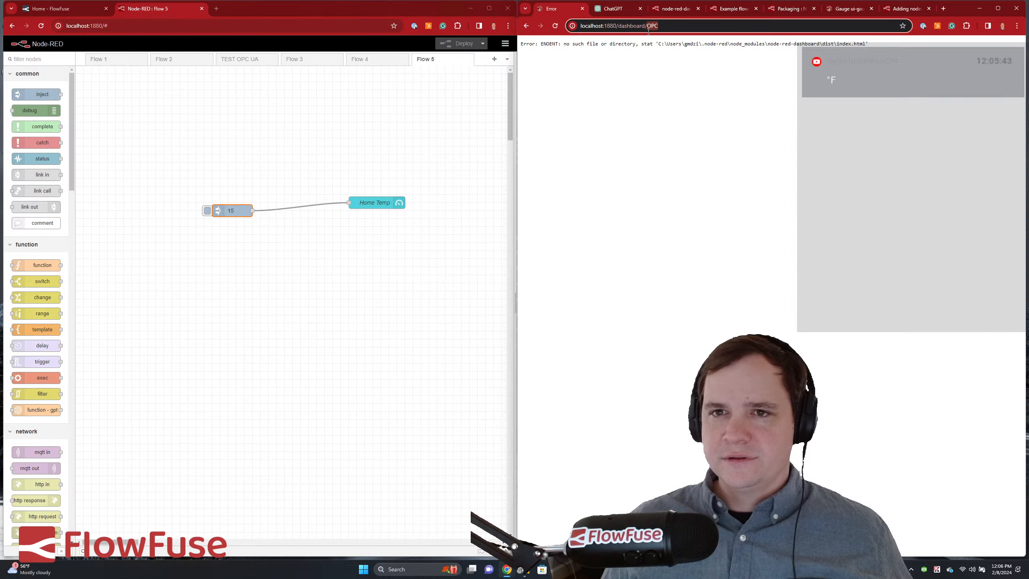
pyautogui.press('BackSpace')
pyautogui.click(605, 138)
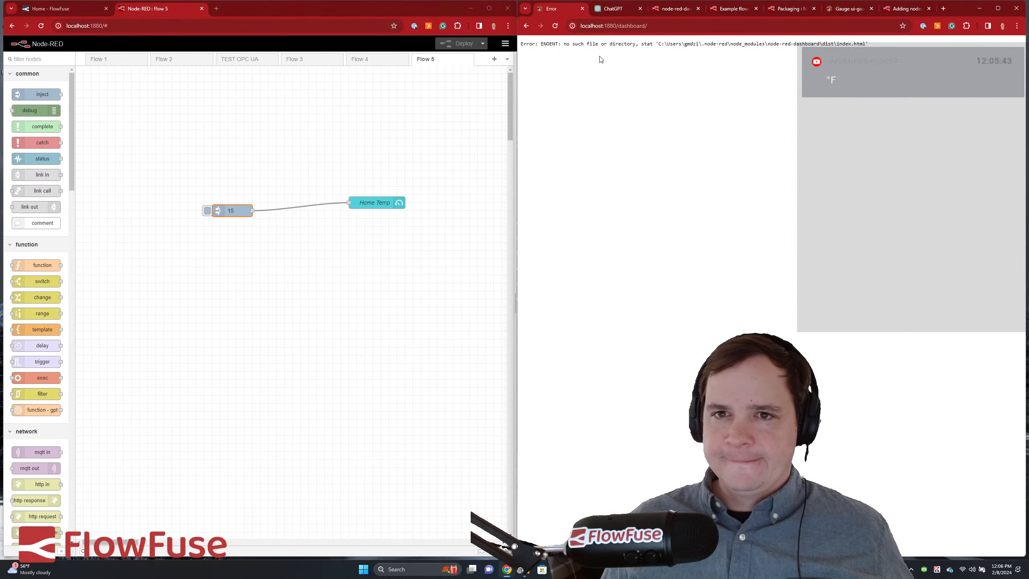
pyautogui.click(652, 27)
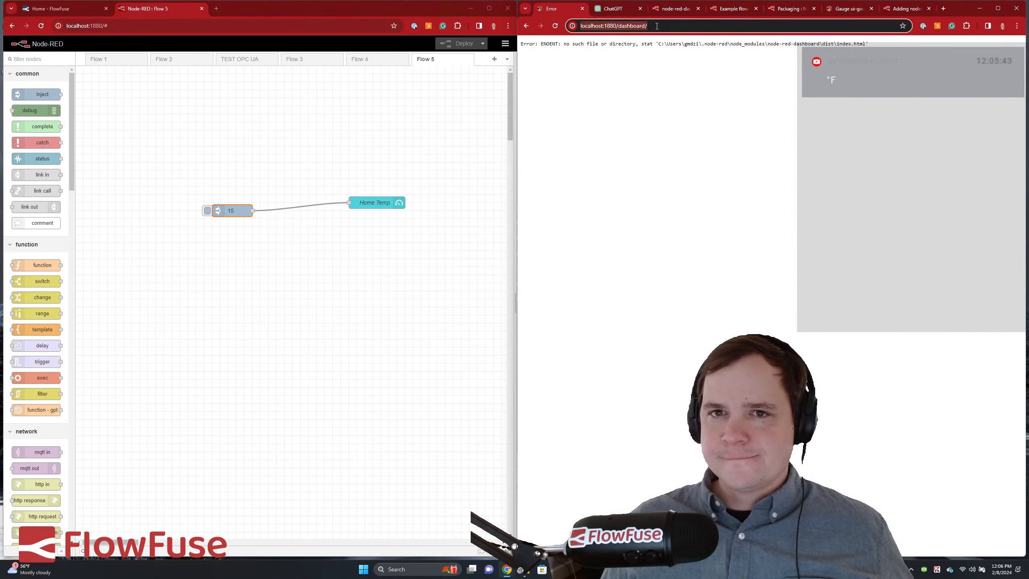
pyautogui.press('Return')
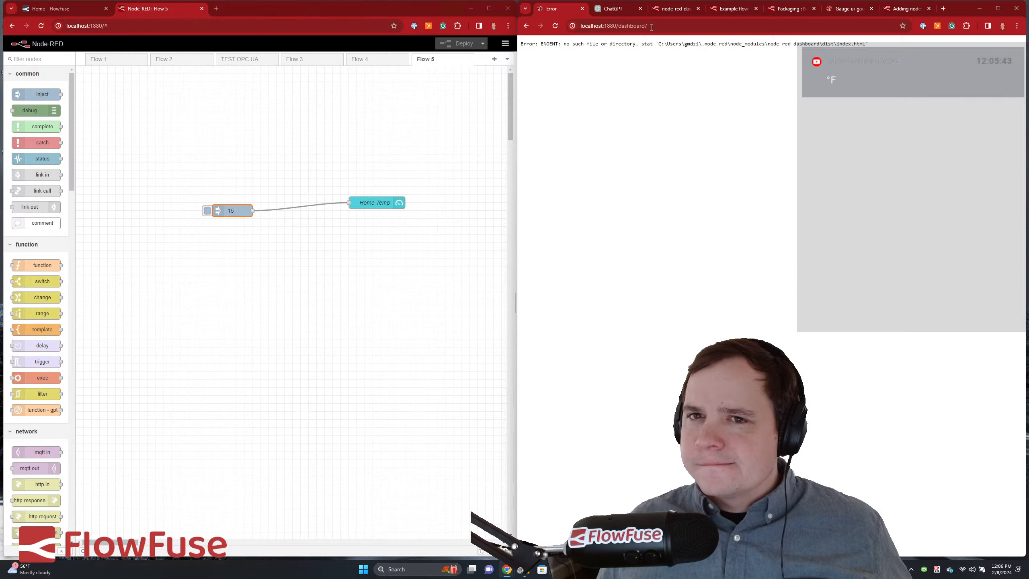
# - Load the Node-RED editor at localhost:1880 in the browser tab that held the dashboard page
pyautogui.click(651, 27)
pyautogui.press('BackSpace')
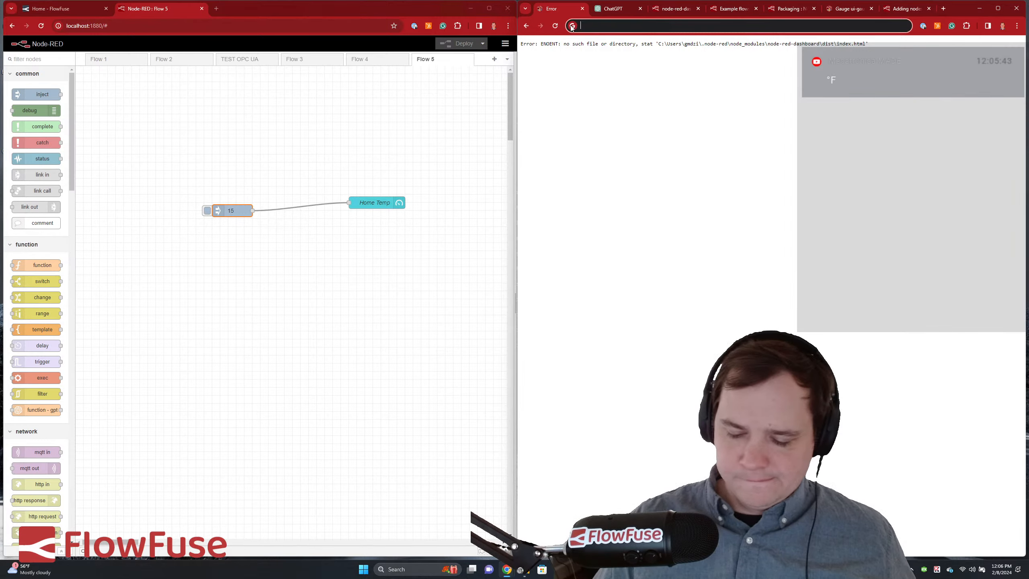
pyautogui.write('localhost:1880')
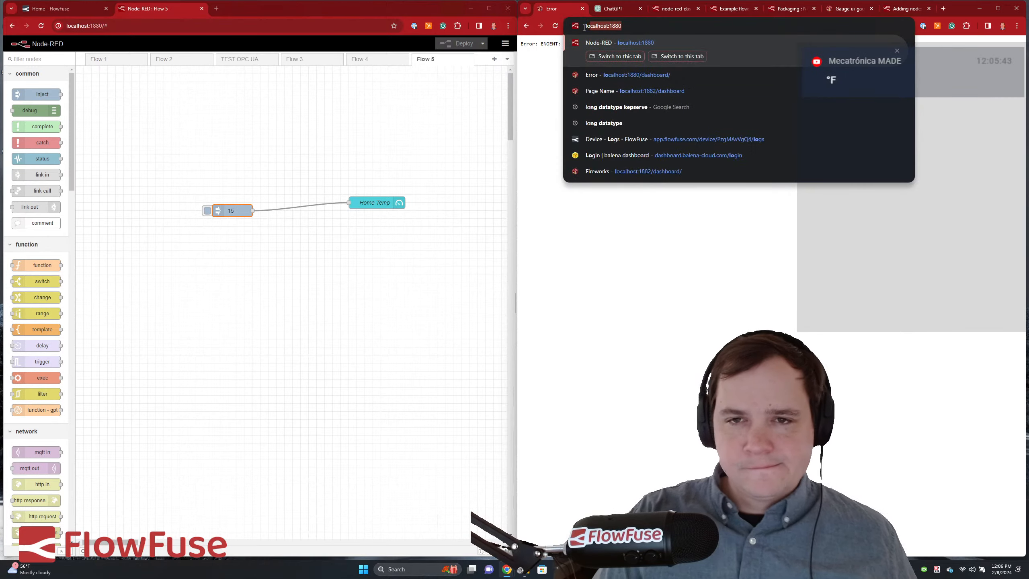
pyautogui.press('Return')
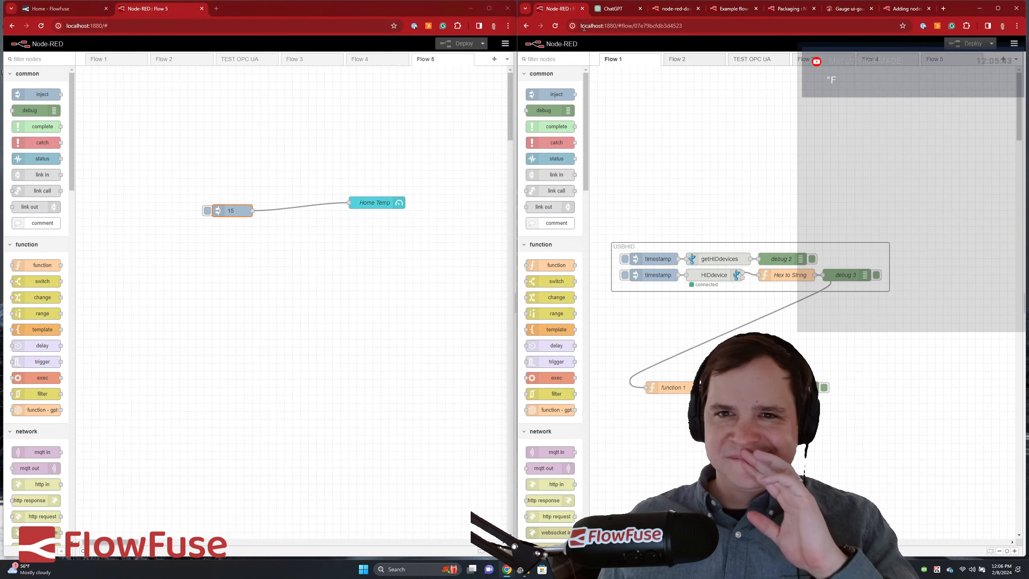
# - Show the editor's Dashboard 2.0 sidebar and open the dashboard from it in a new browser tab
pyautogui.click(1014, 44)
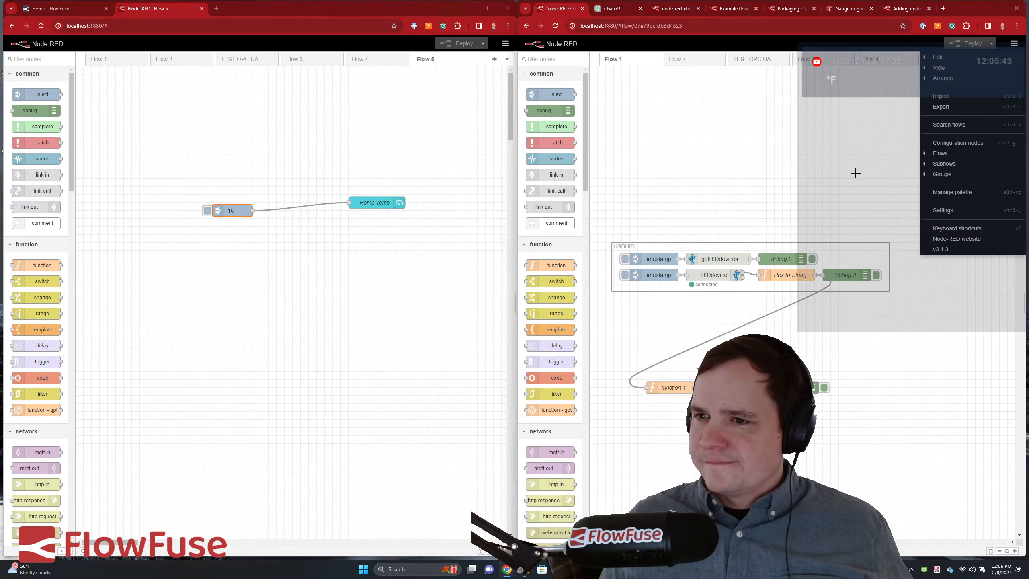
pyautogui.click(1018, 306)
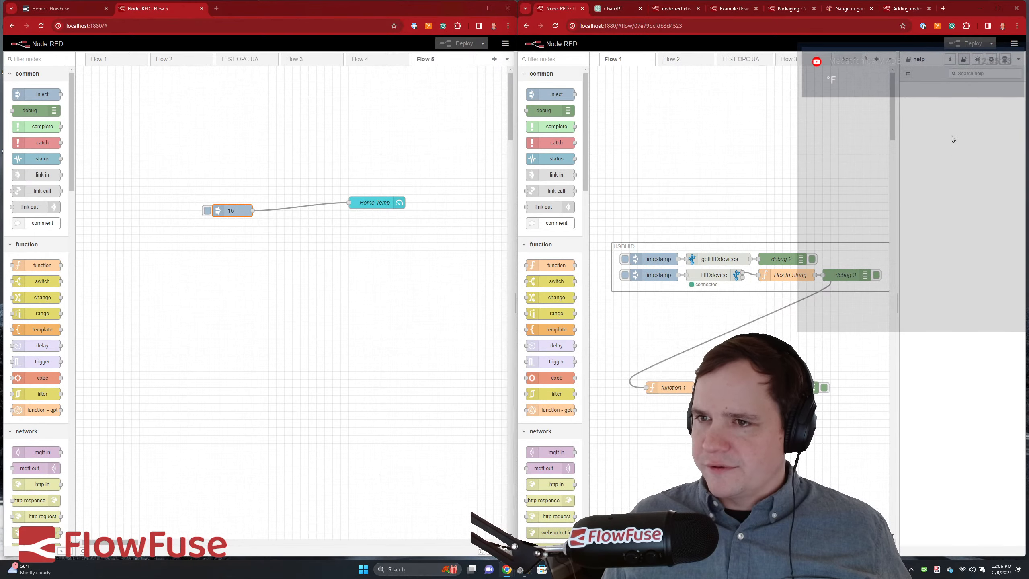
pyautogui.click(1013, 61)
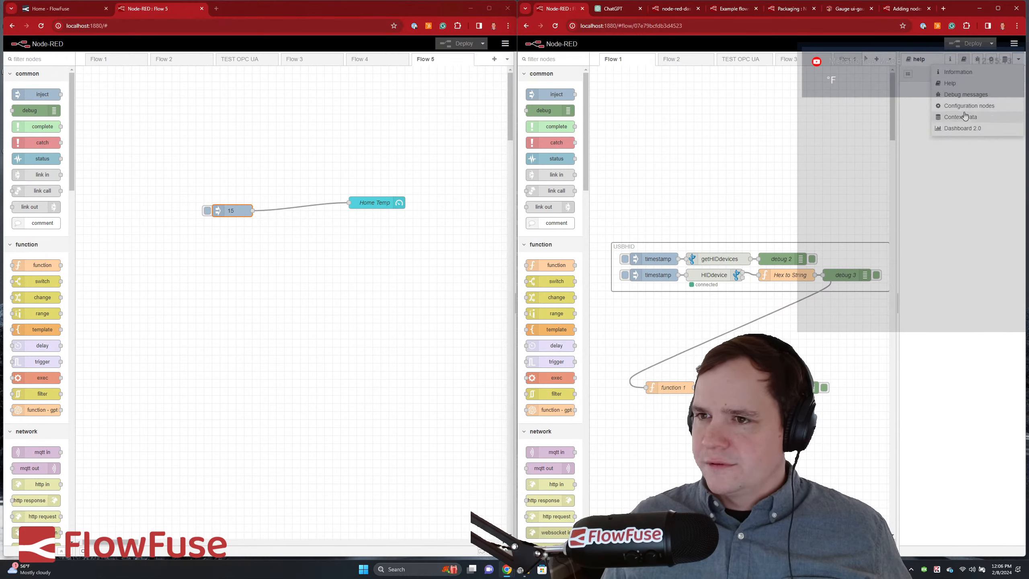
pyautogui.click(963, 128)
pyautogui.click(989, 74)
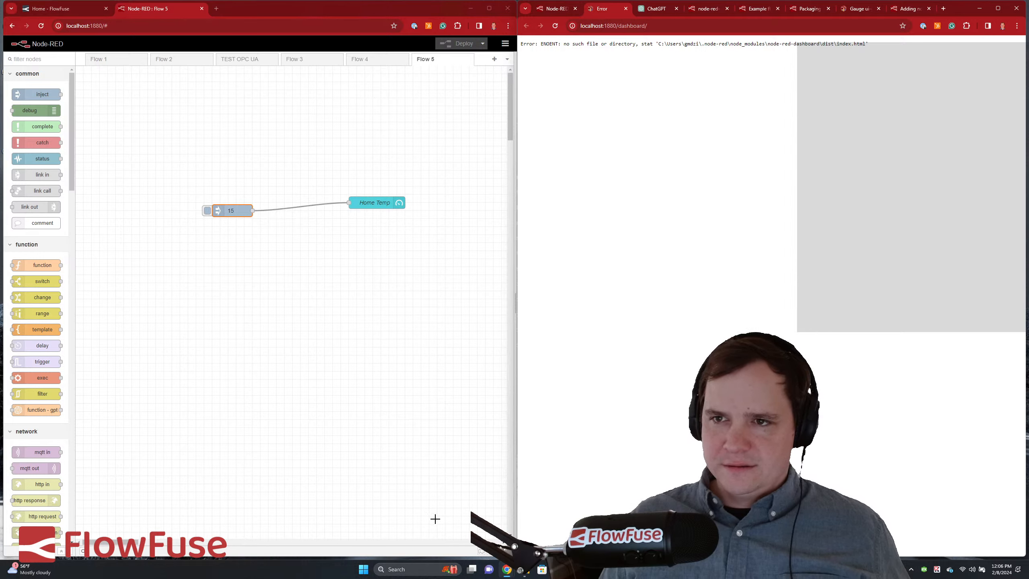
# - Switch to File Explorer, open the node-red-dashboard folder inside node_modules and move the window clear of the flow editor
pyautogui.click(523, 570)
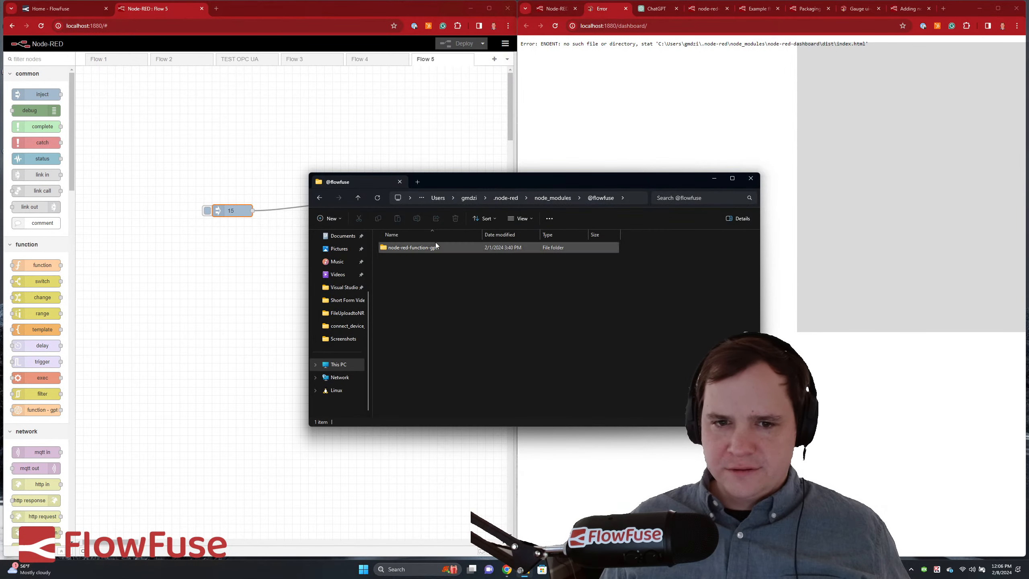
pyautogui.click(558, 198)
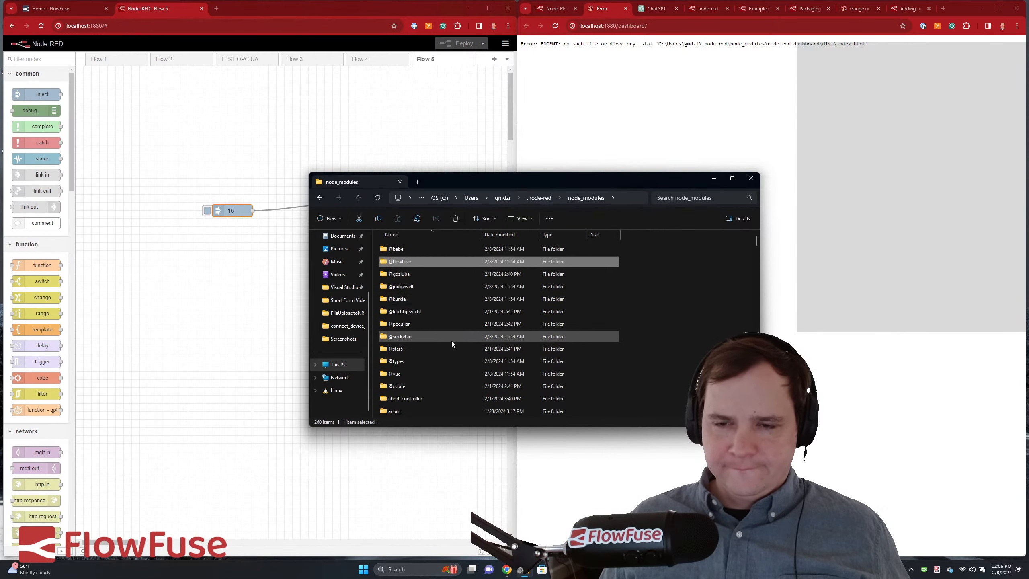
pyautogui.scroll(-20, 459, 341)
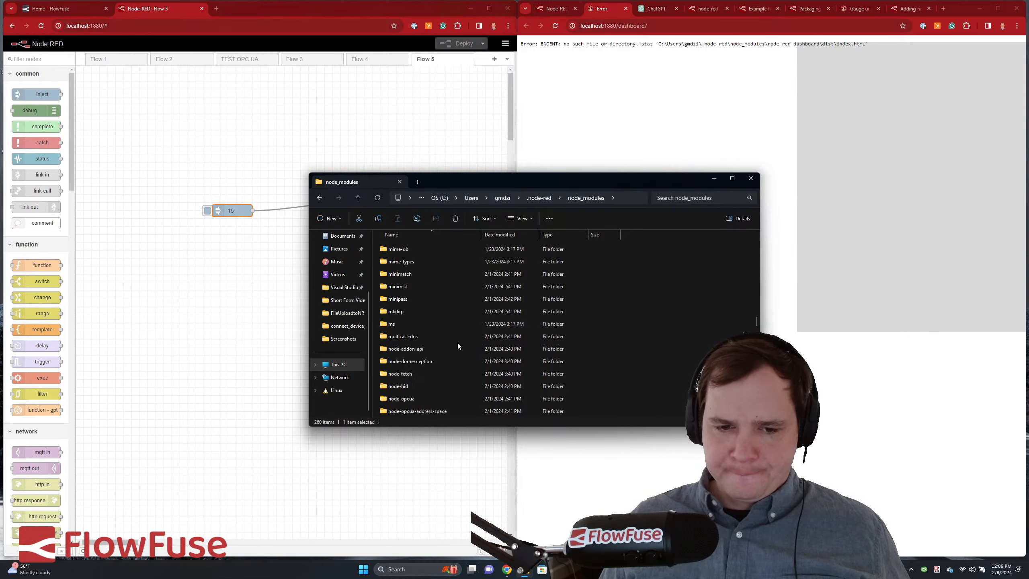
pyautogui.scroll(-20, 458, 343)
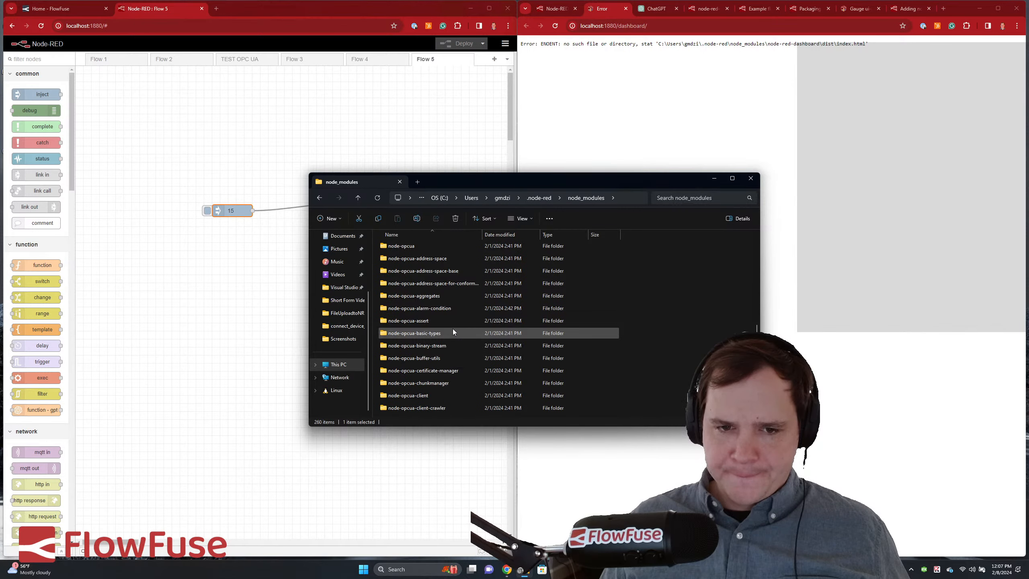
pyautogui.scroll(-20, 453, 334)
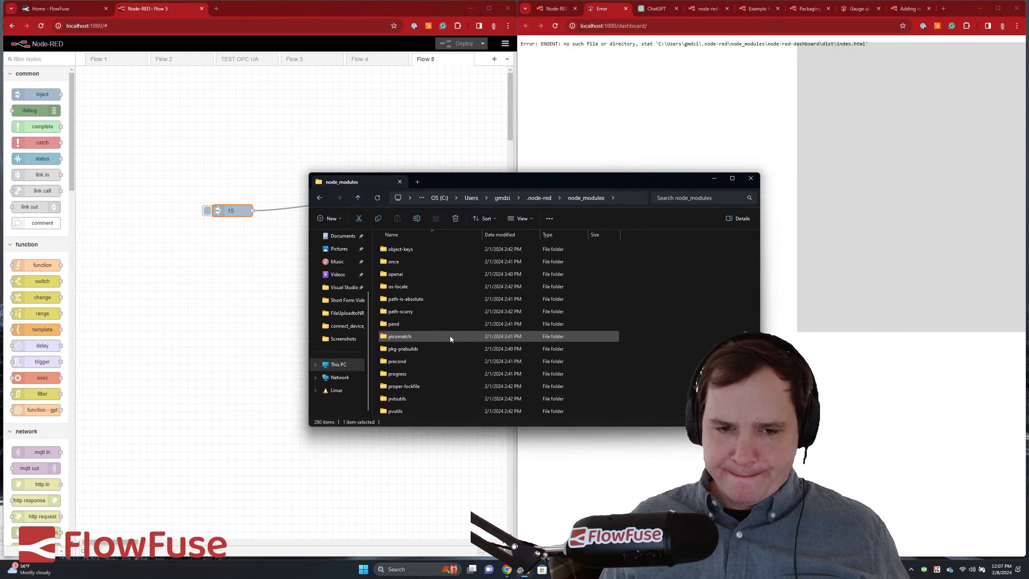
pyautogui.scroll(2, 450, 336)
pyautogui.doubleClick(429, 274)
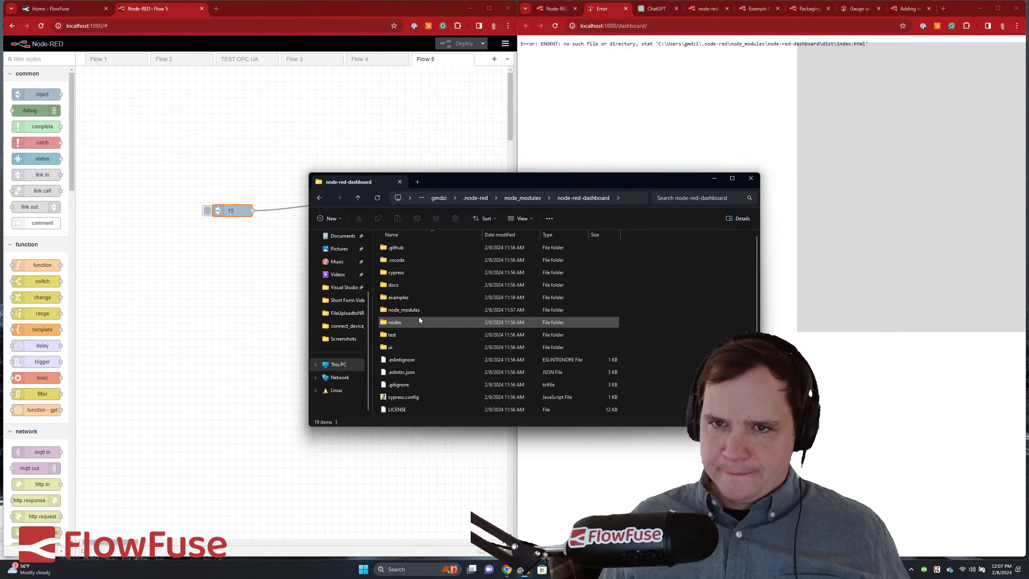
pyautogui.moveTo(480, 183); pyautogui.dragTo(817, 222)
# - Clear the path of the ui-page that holds the Home Temp gauge's group and update the page
pyautogui.doubleClick(372, 206)
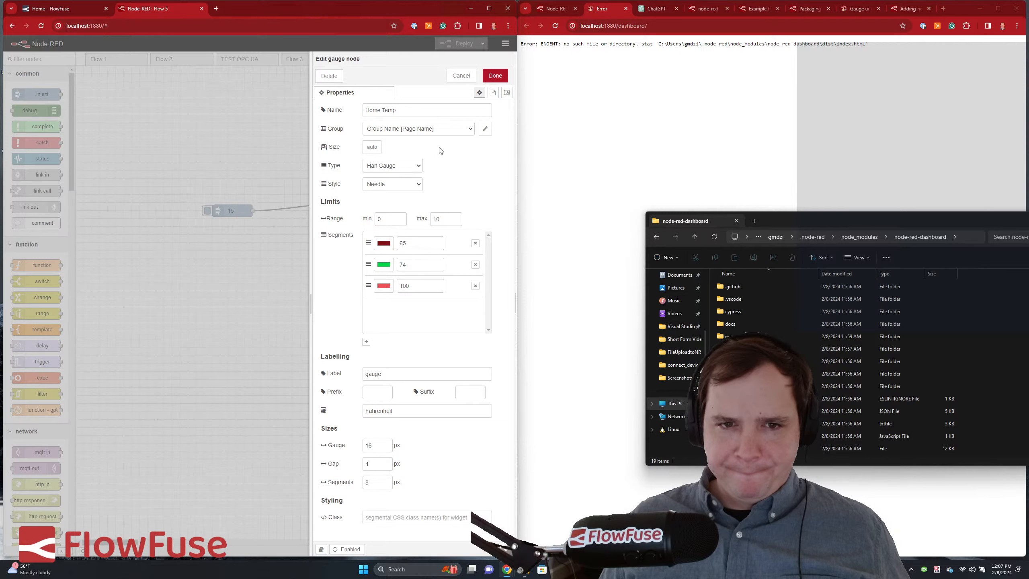
pyautogui.click(486, 129)
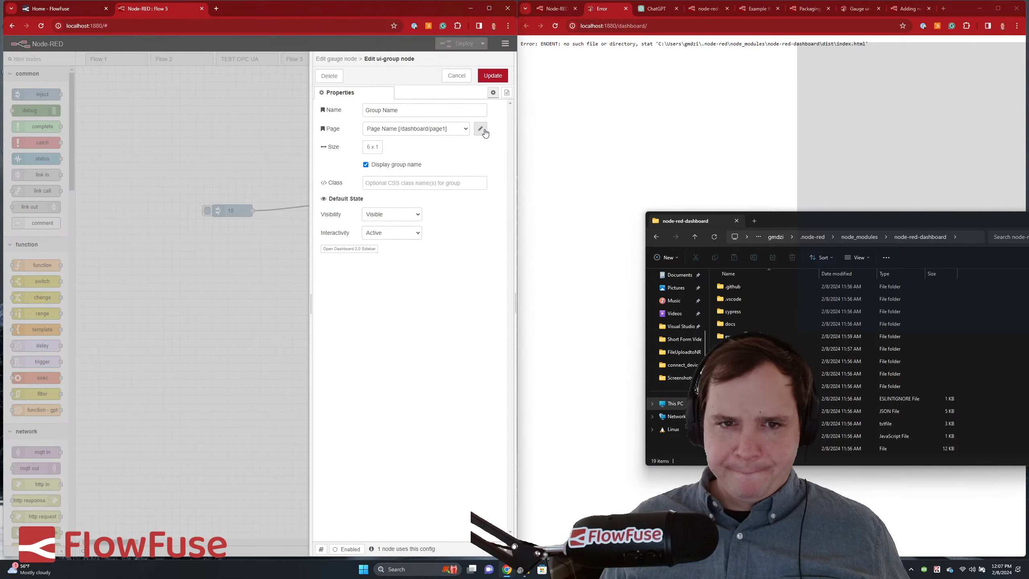
pyautogui.click(465, 130)
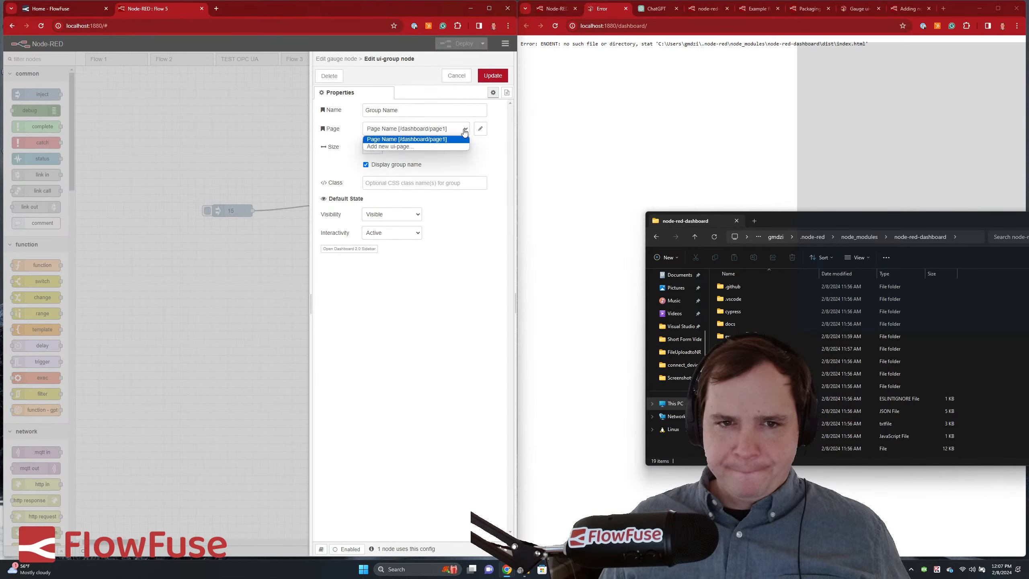
pyautogui.click(464, 130)
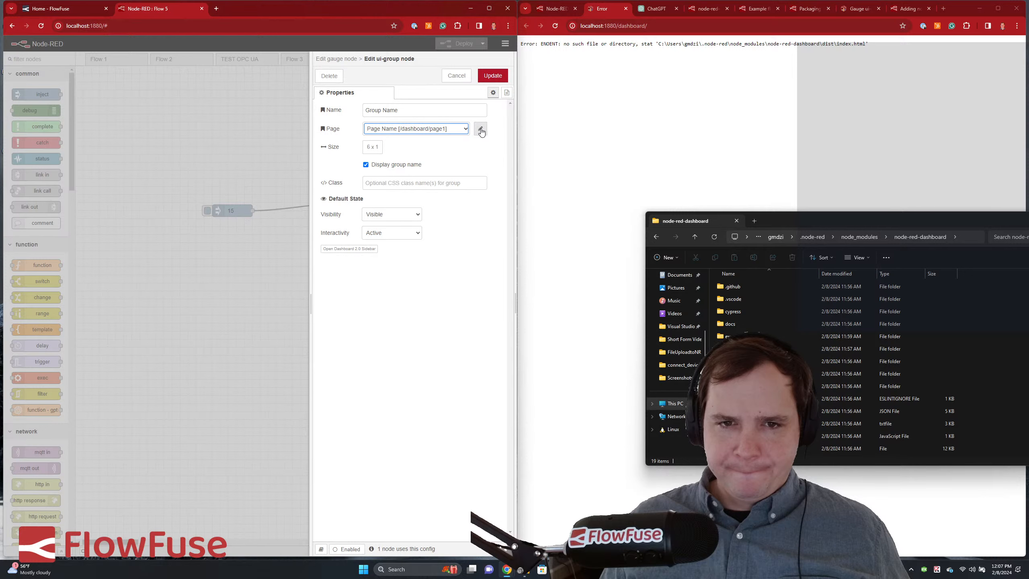
pyautogui.click(480, 129)
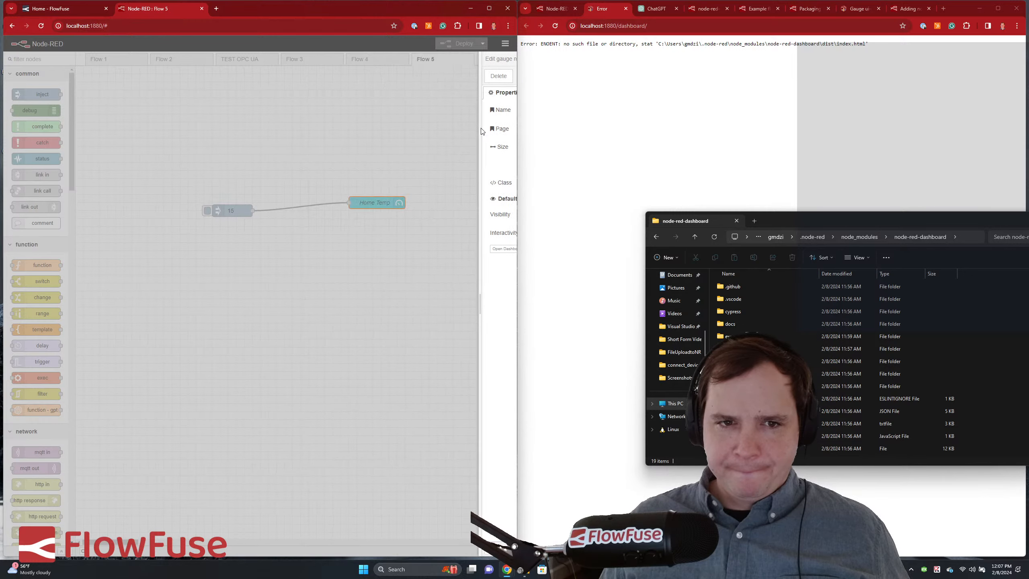
pyautogui.tripleClick(405, 149)
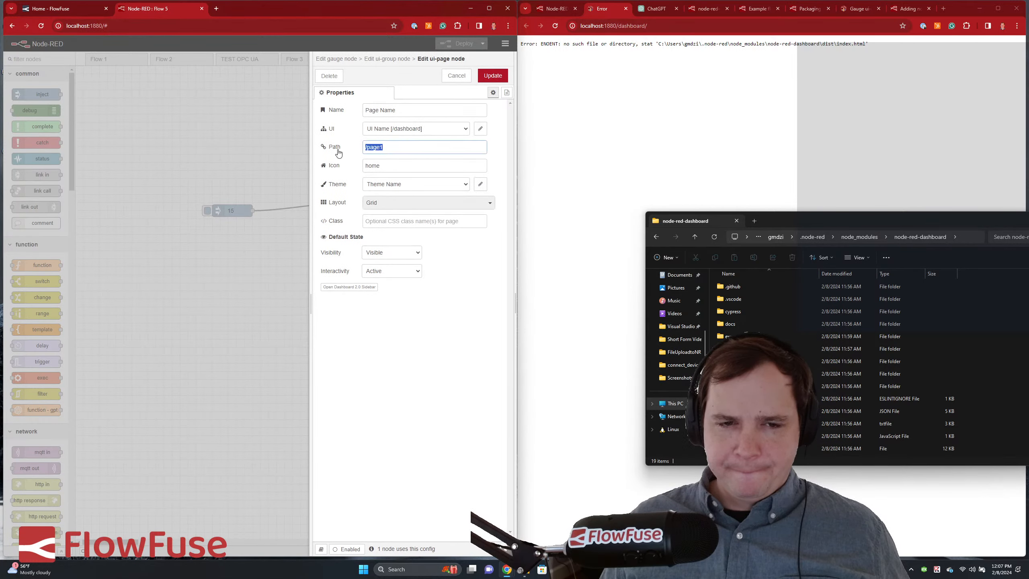
pyautogui.press('BackSpace')
pyautogui.click(490, 77)
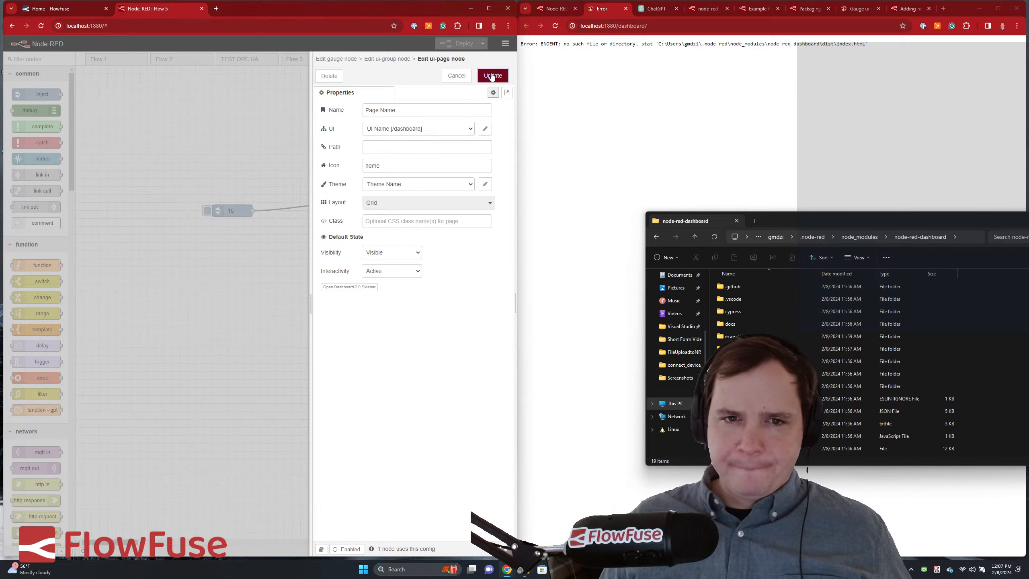
# - Save the group and gauge settings, deploy the flow and reload the dashboard page in the other browser window
pyautogui.click(497, 77)
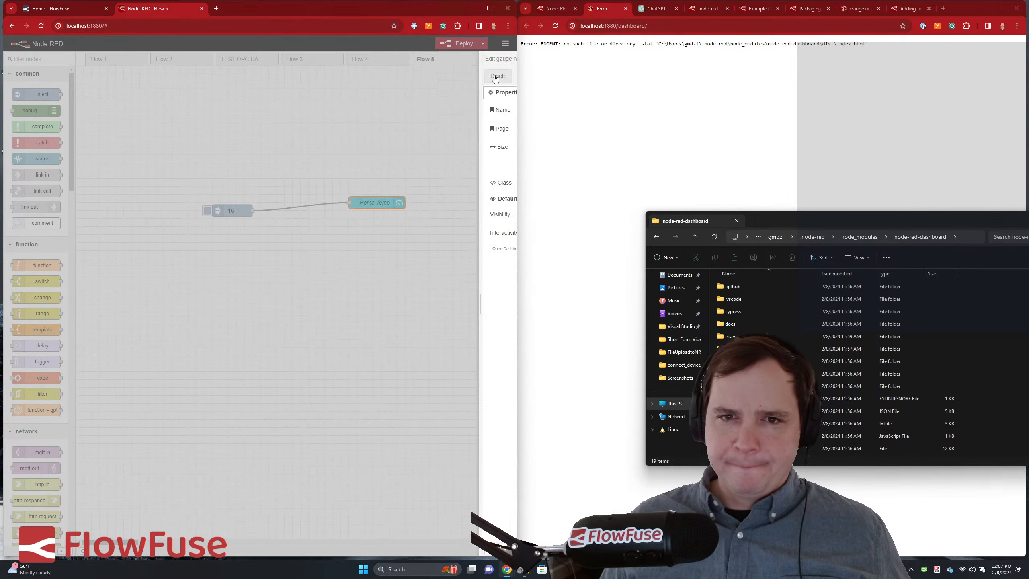
pyautogui.click(492, 75)
pyautogui.click(469, 48)
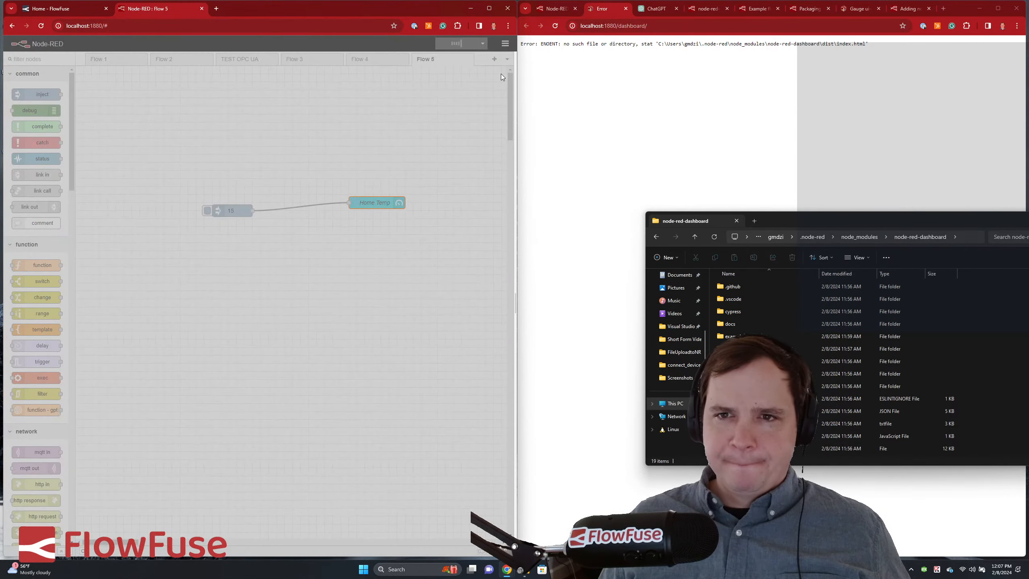
pyautogui.click(555, 27)
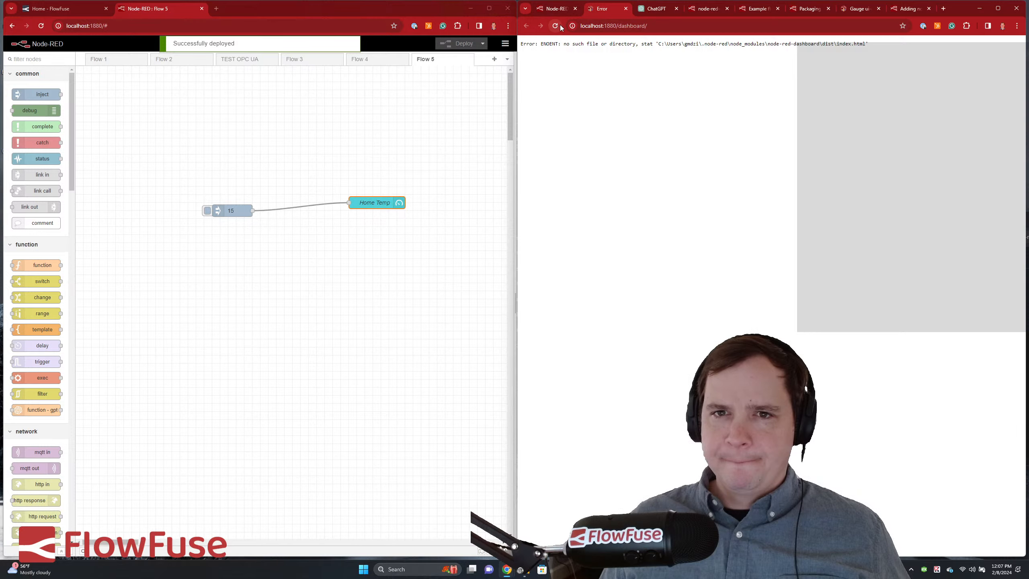
pyautogui.click(658, 28)
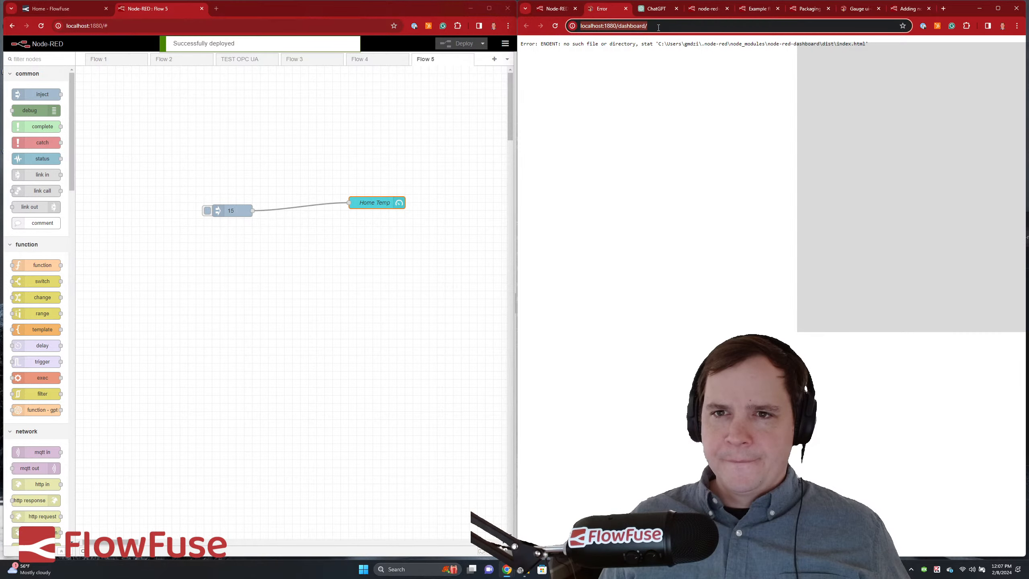
# - Set the path of the Home Temp gauge's ui-page to / and update the page
pyautogui.doubleClick(385, 201)
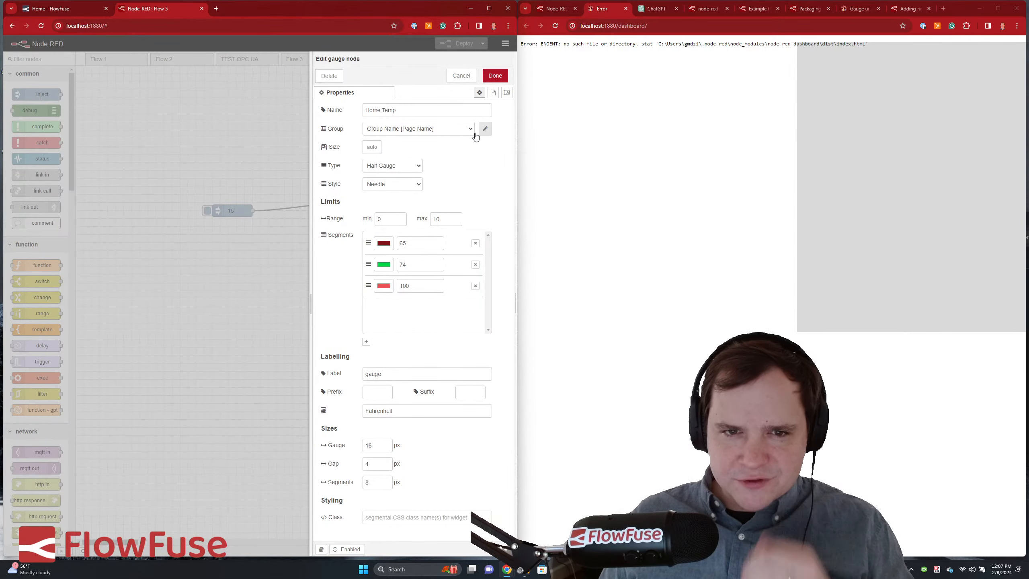
pyautogui.click(466, 129)
pyautogui.click(463, 135)
pyautogui.click(485, 129)
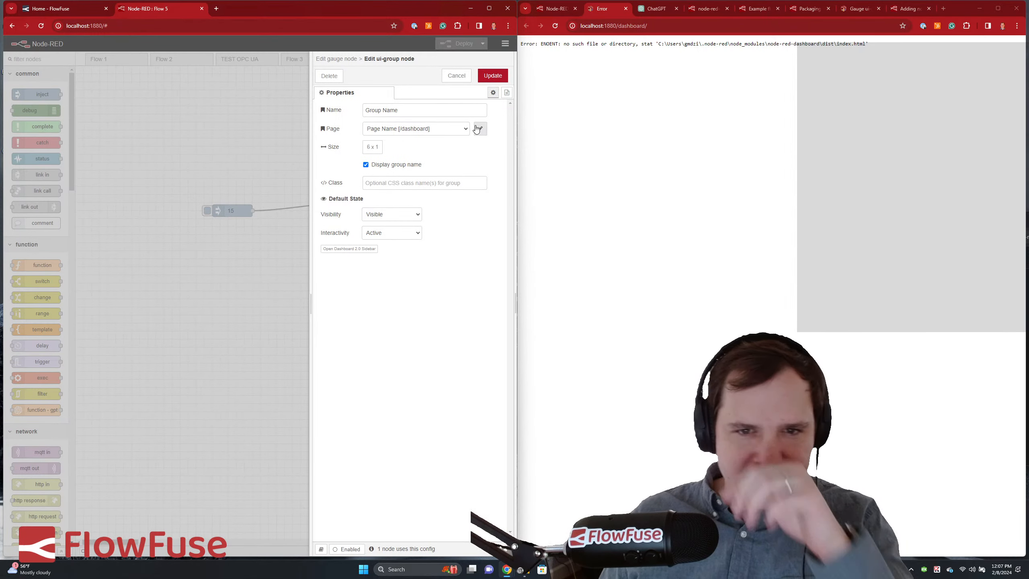
pyautogui.click(480, 129)
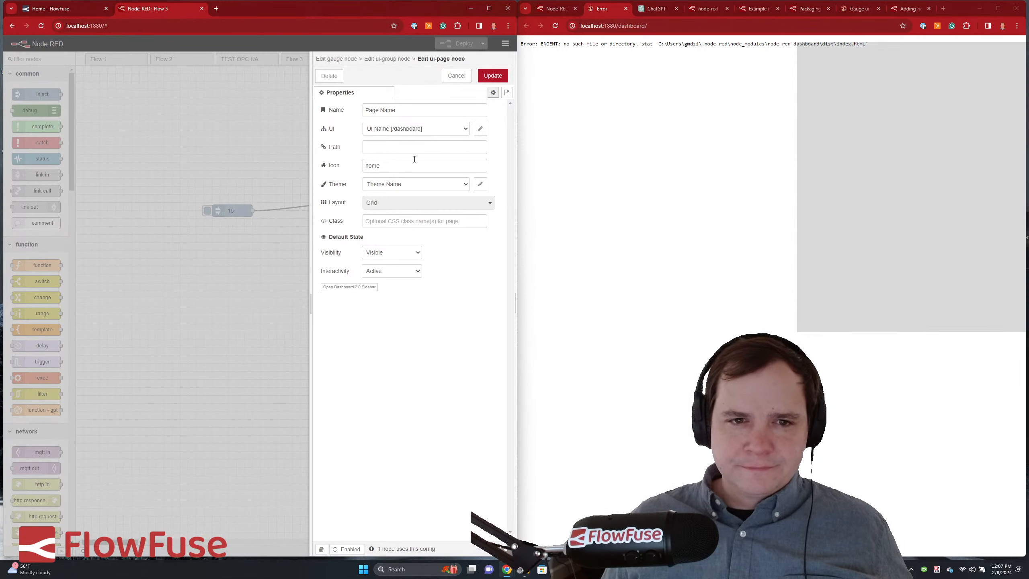
pyautogui.click(404, 146)
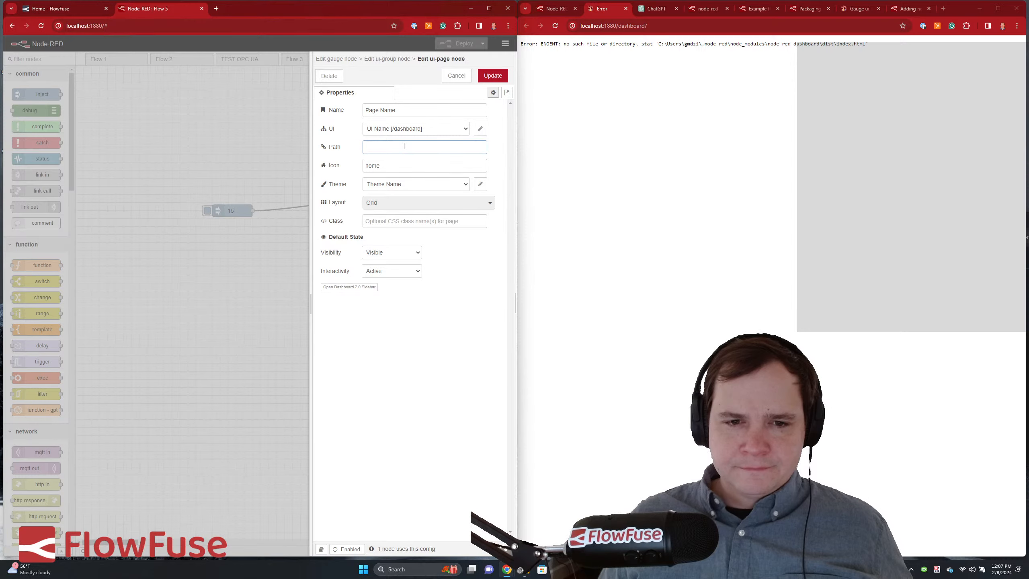
pyautogui.write('/')
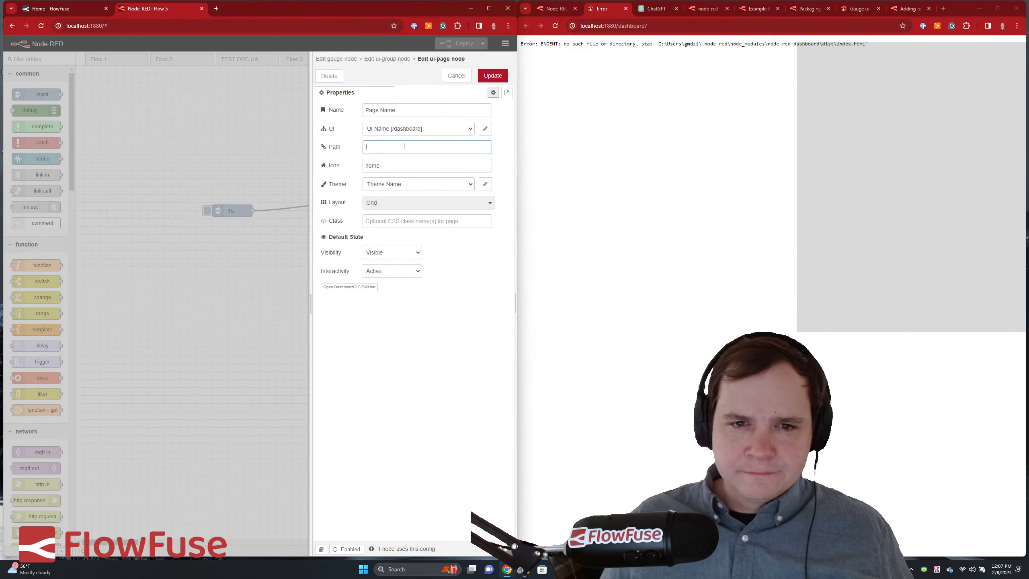
pyautogui.click(502, 77)
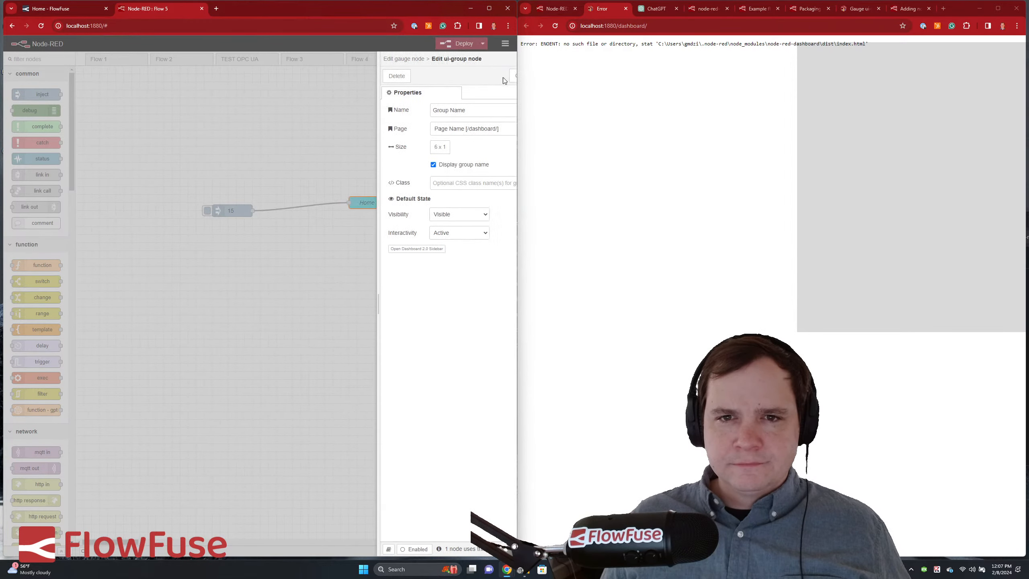
# - Save the group and gauge configuration with the new page path, deploy it and select the dashboard page's address
pyautogui.click(501, 77)
pyautogui.click(492, 76)
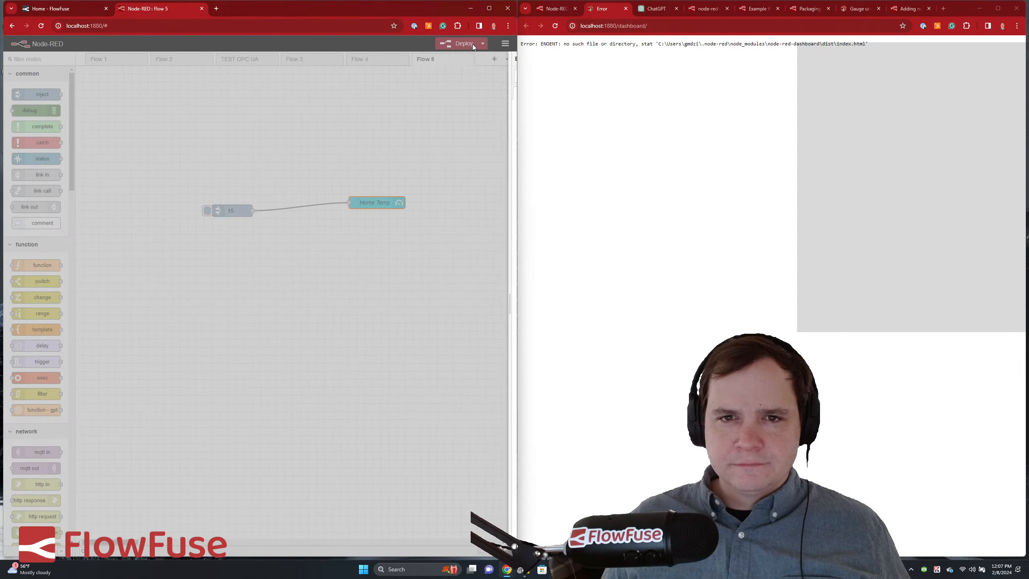
pyautogui.click(461, 44)
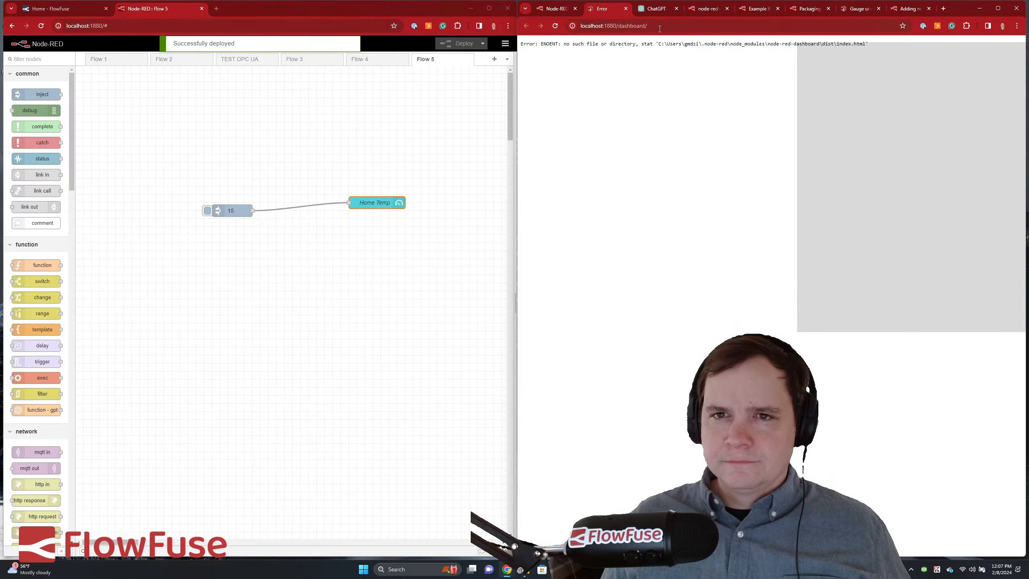
pyautogui.click(661, 26)
# - Open the ui-page settings behind the Home Temp gauge's group again to check them
pyautogui.doubleClick(382, 207)
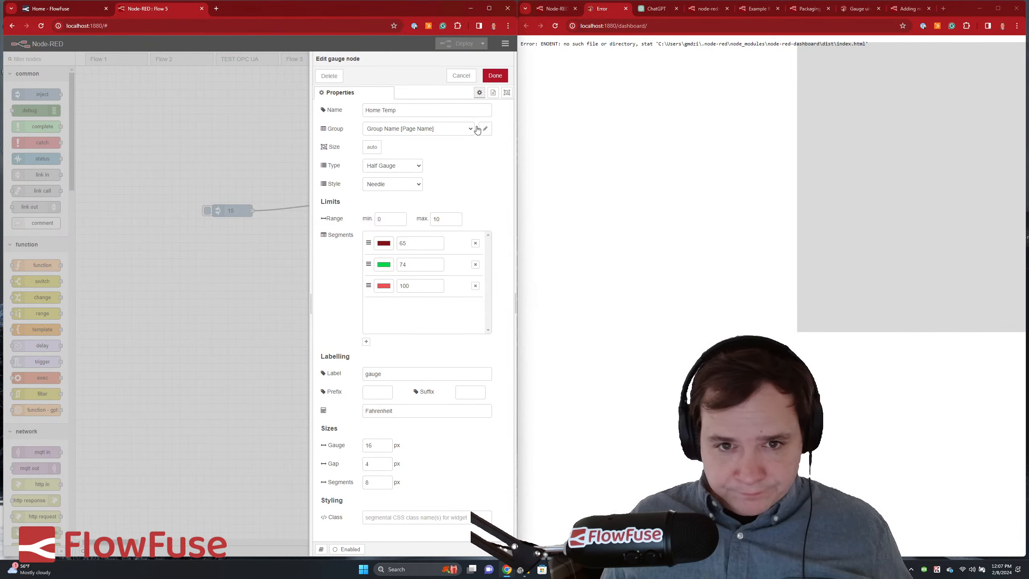
pyautogui.click(485, 129)
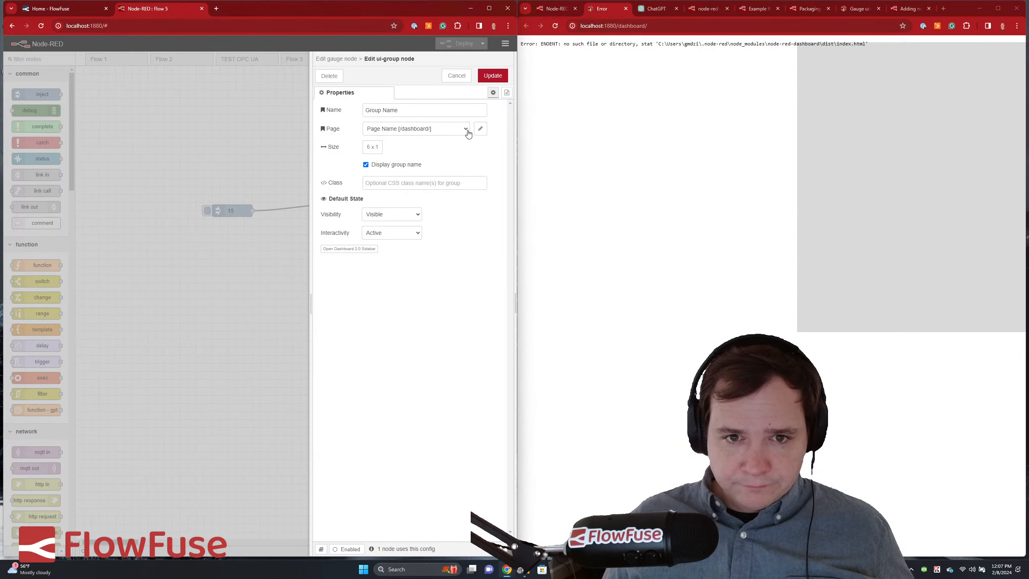
pyautogui.click(481, 129)
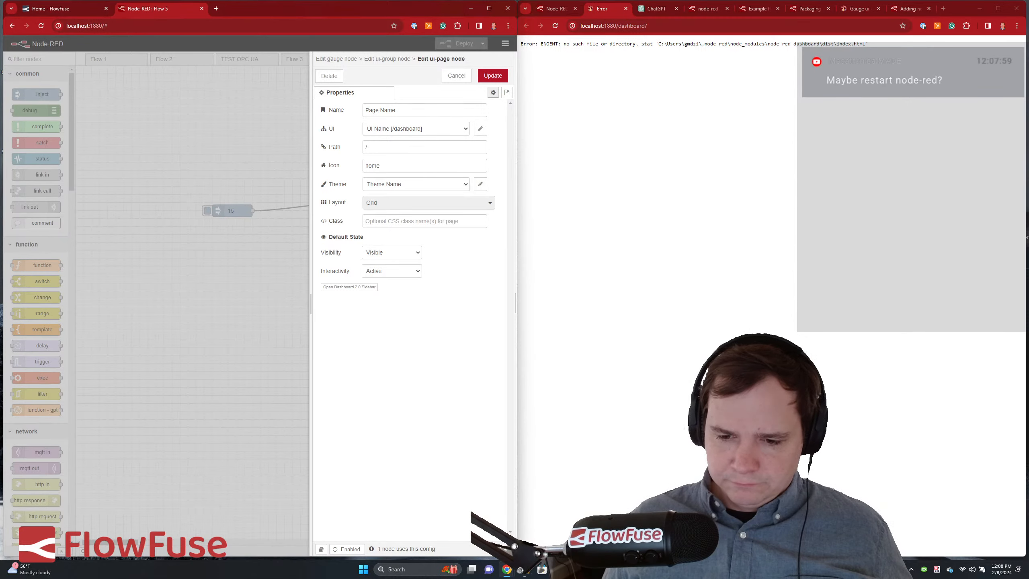
# - Switch to the terminal, restart Node-RED and reload the dashboard page in the browser
pyautogui.hotkey('alt', 'Tab')
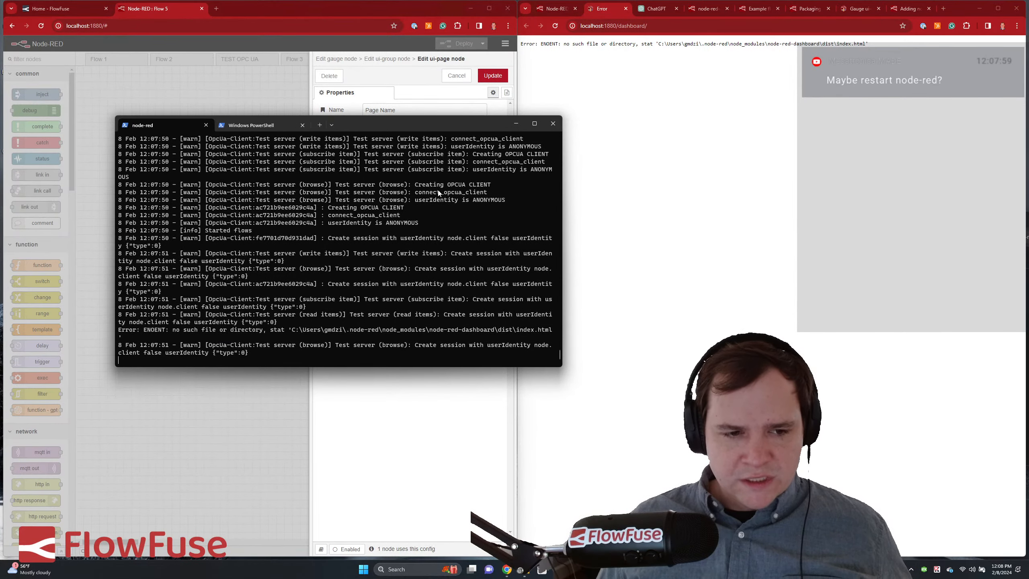
pyautogui.hotkey('ctrl', 'c')
pyautogui.press('Return')
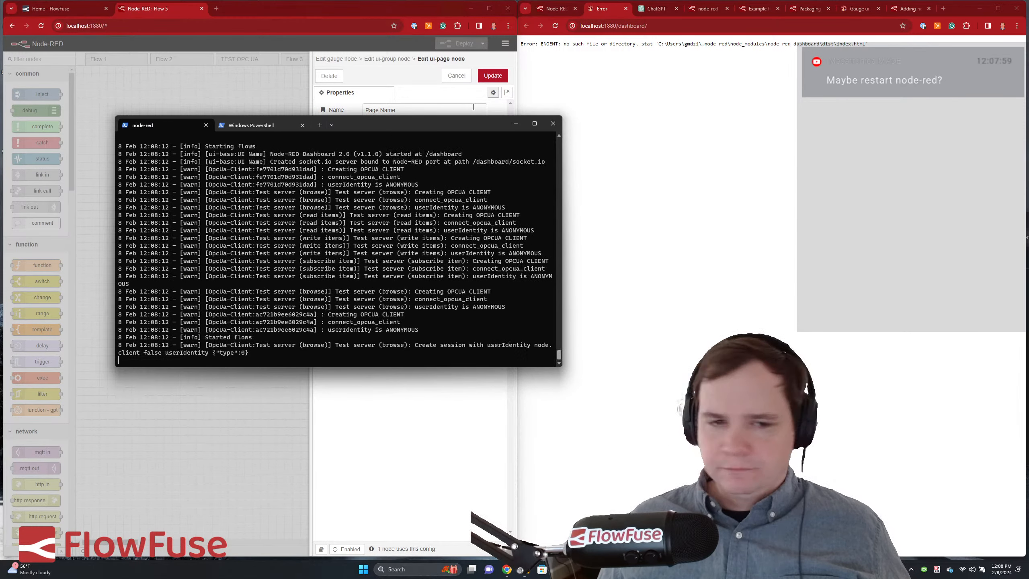
pyautogui.click(556, 26)
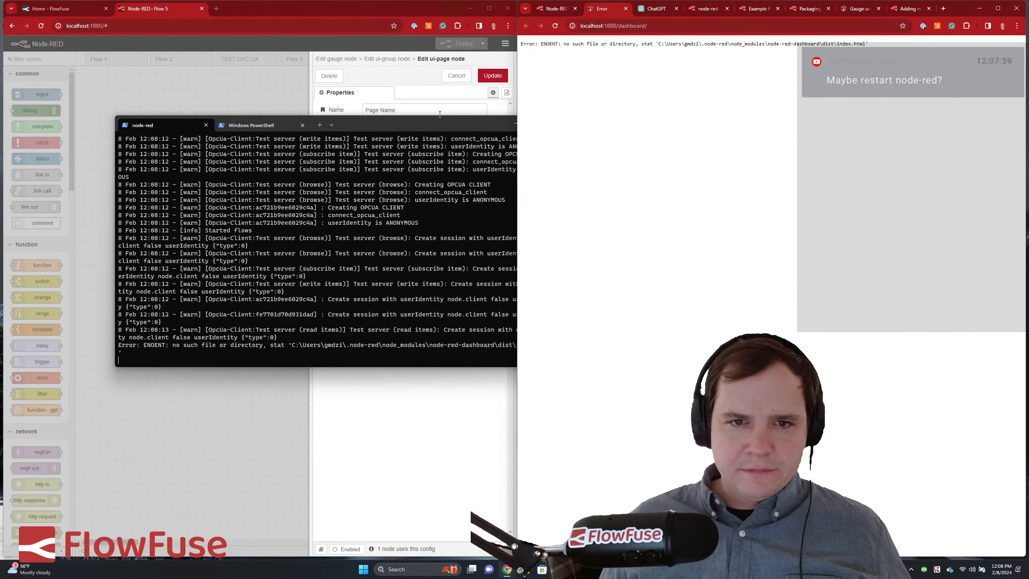
# - Move the terminal off the page settings and check the page's ui-base configuration and the available UI choices
pyautogui.moveTo(415, 126); pyautogui.dragTo(374, 112)
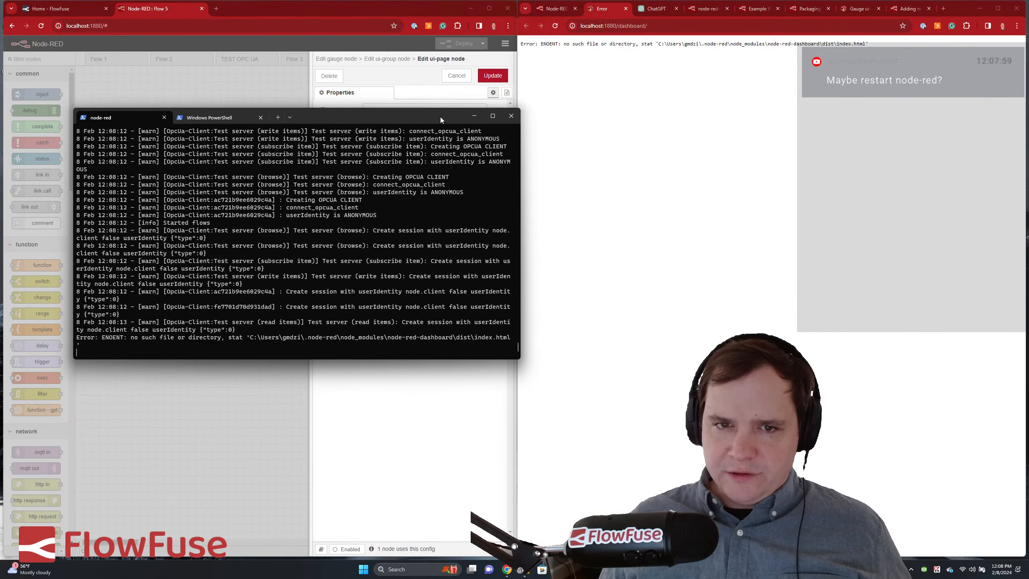
pyautogui.moveTo(440, 116); pyautogui.dragTo(565, 229)
pyautogui.click(482, 129)
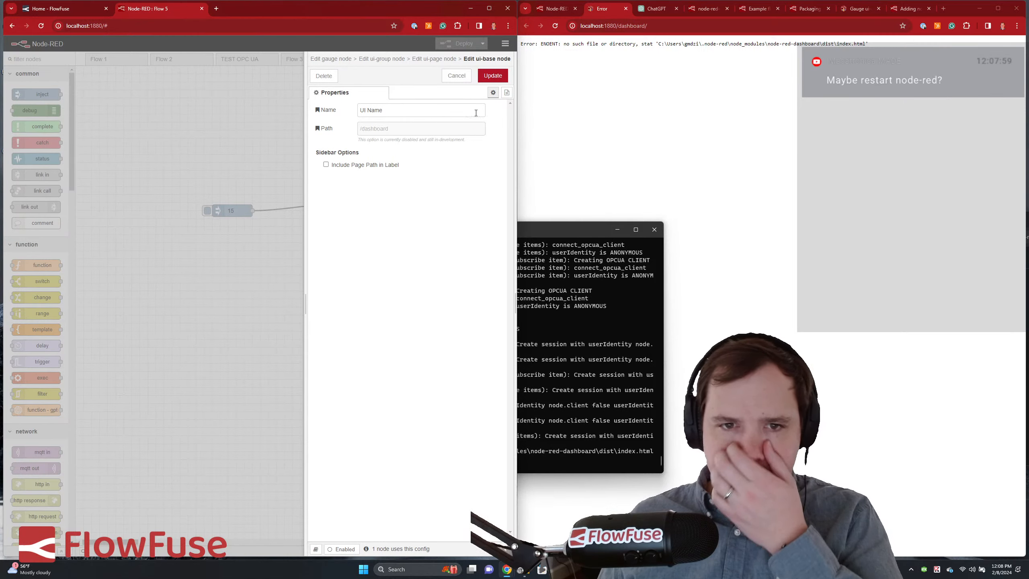
pyautogui.click(493, 76)
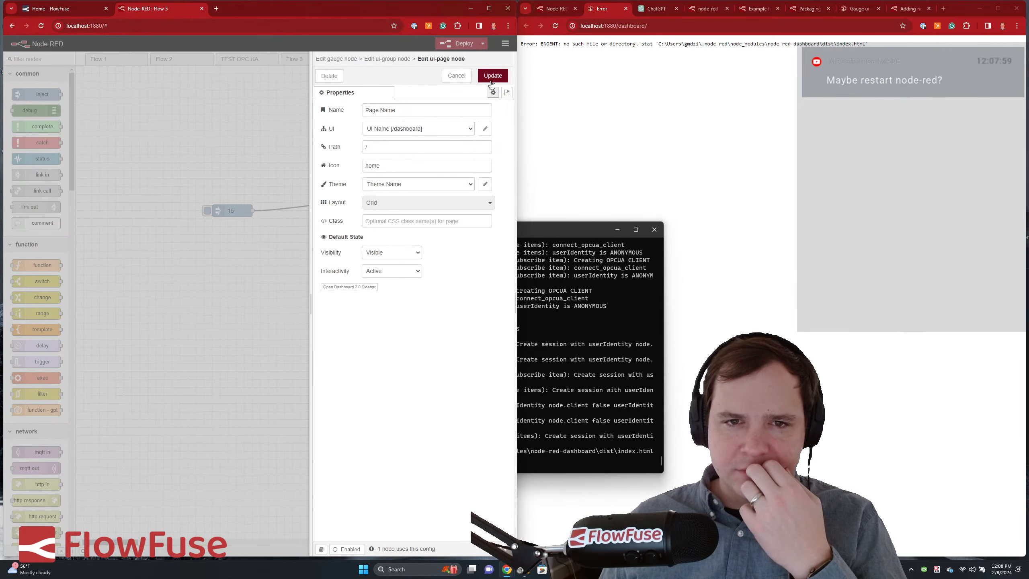
pyautogui.click(440, 133)
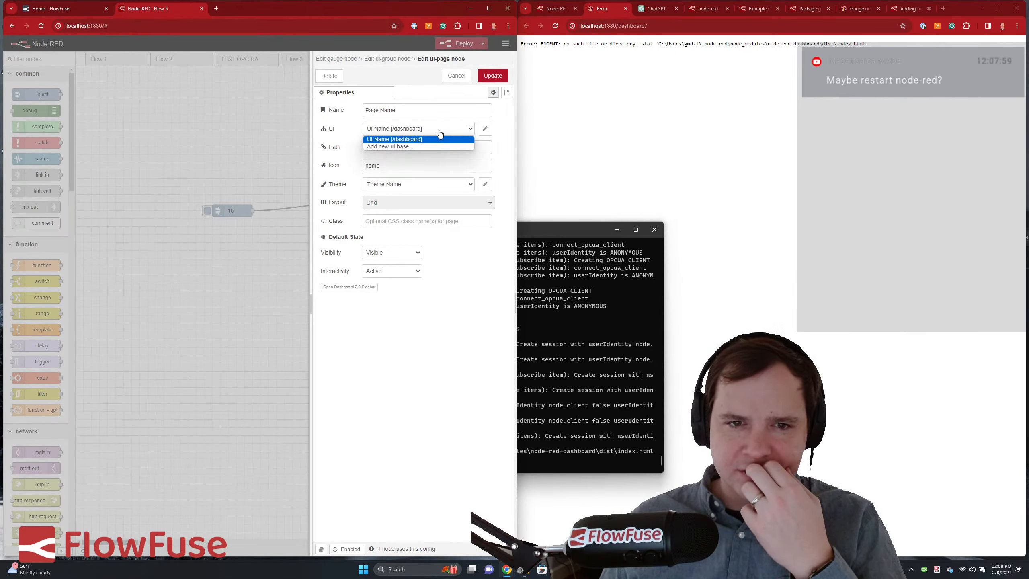
pyautogui.click(440, 133)
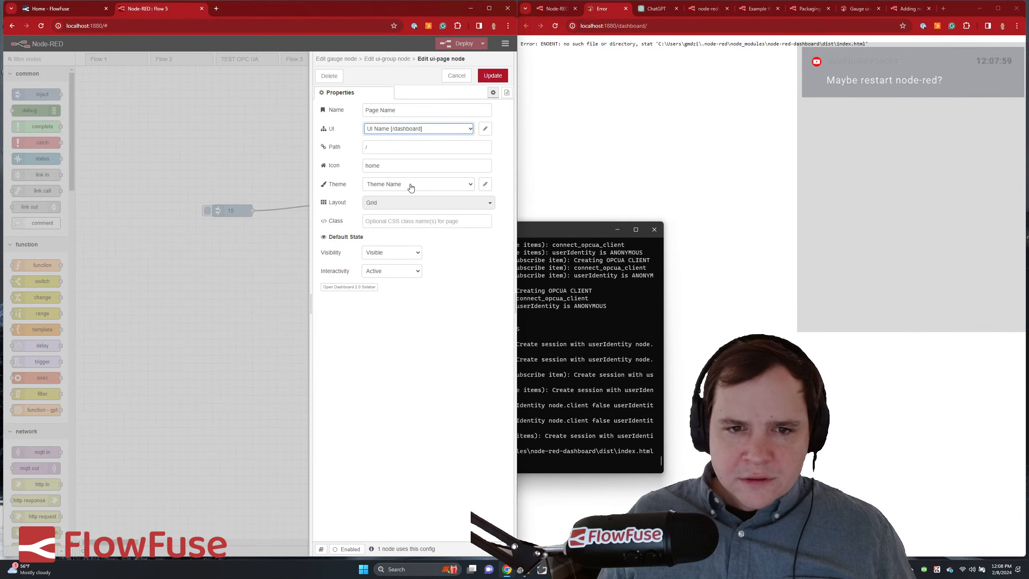
pyautogui.click(451, 252)
# - Set the ui-page's path to /cheese, save the nested page, group and gauge settings, and deploy the flow
pyautogui.click(397, 147)
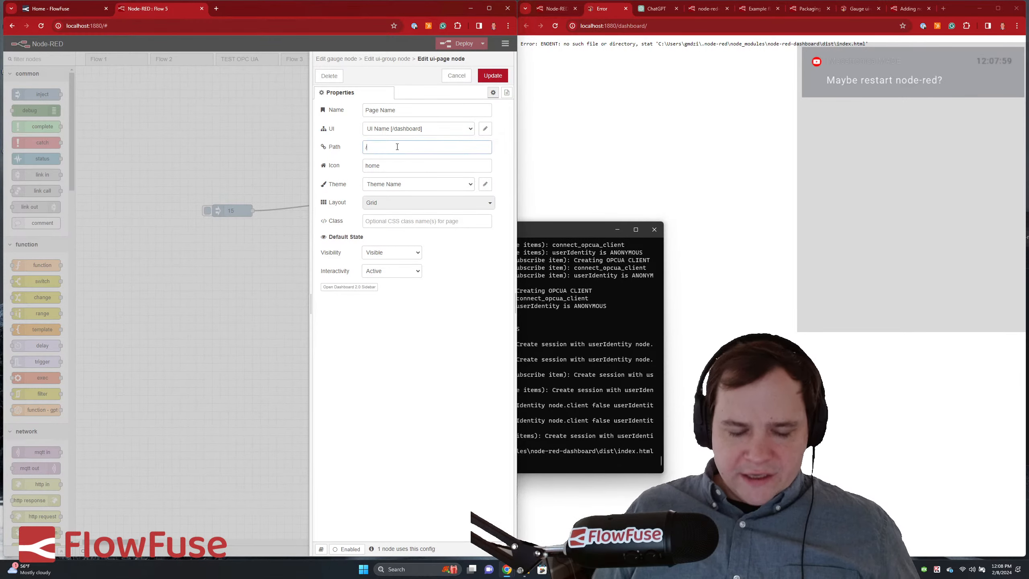
pyautogui.write('cheese')
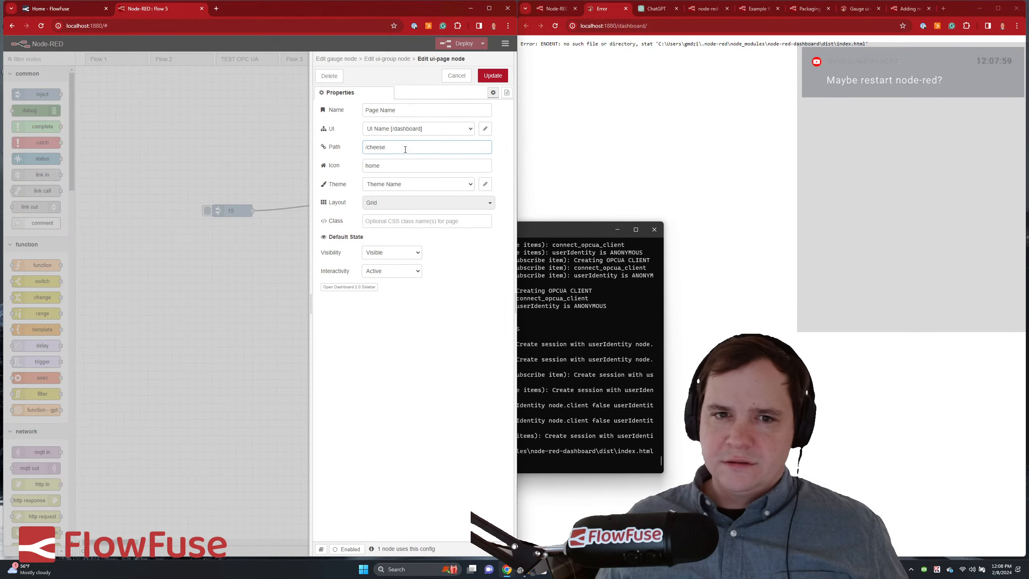
pyautogui.click(493, 76)
pyautogui.click(492, 76)
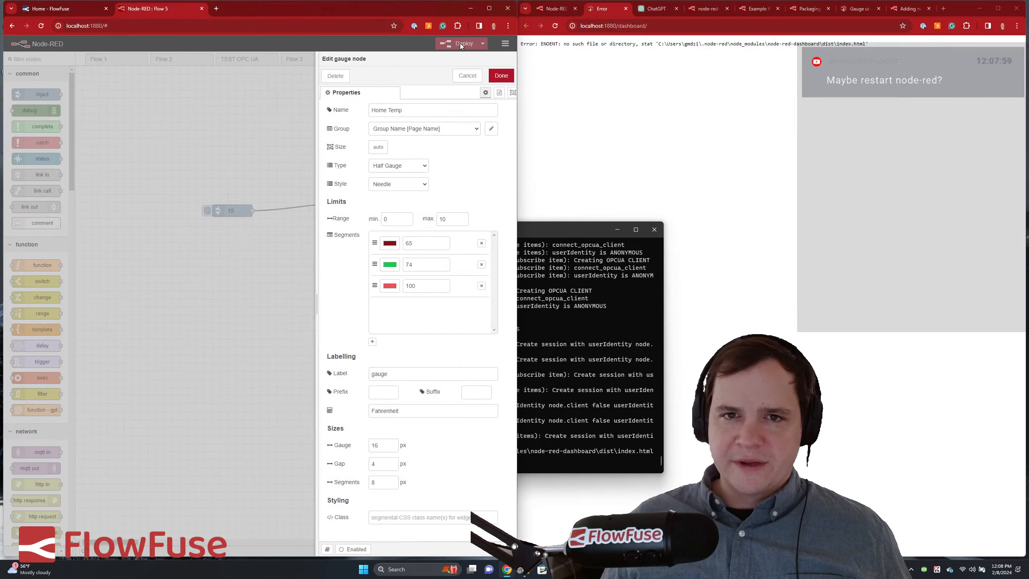
pyautogui.click(501, 76)
pyautogui.click(462, 43)
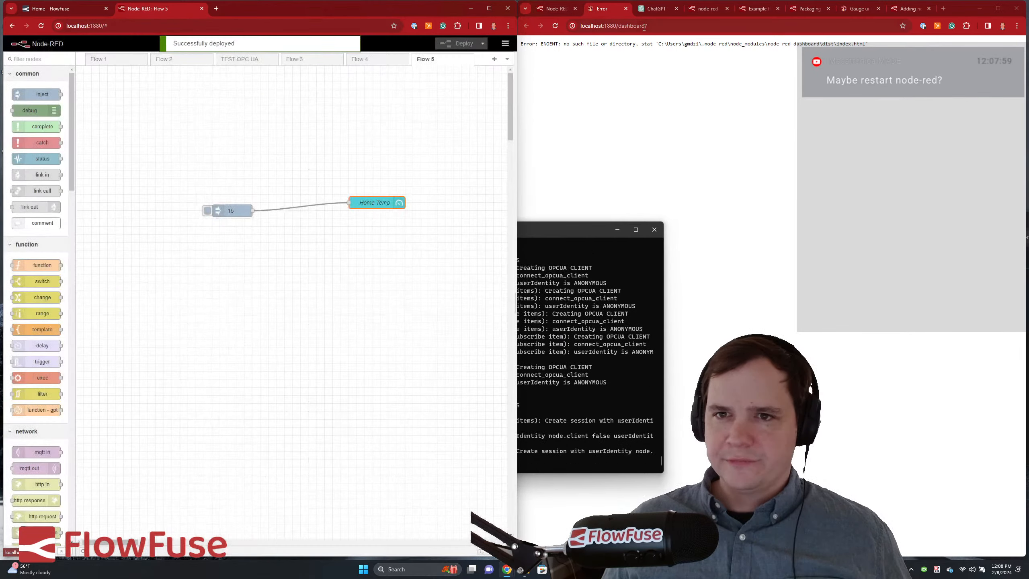
# - Load the dashboard page at localhost:1880/dashboard/cheese in the browser
pyautogui.click(652, 27)
pyautogui.click(653, 26)
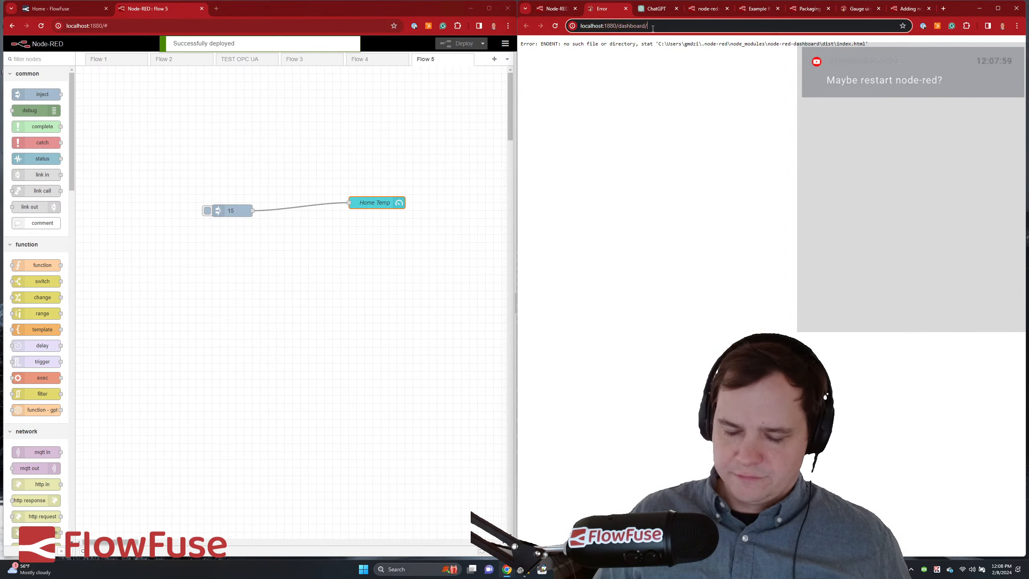
pyautogui.write('cheese')
pyautogui.press('Return')
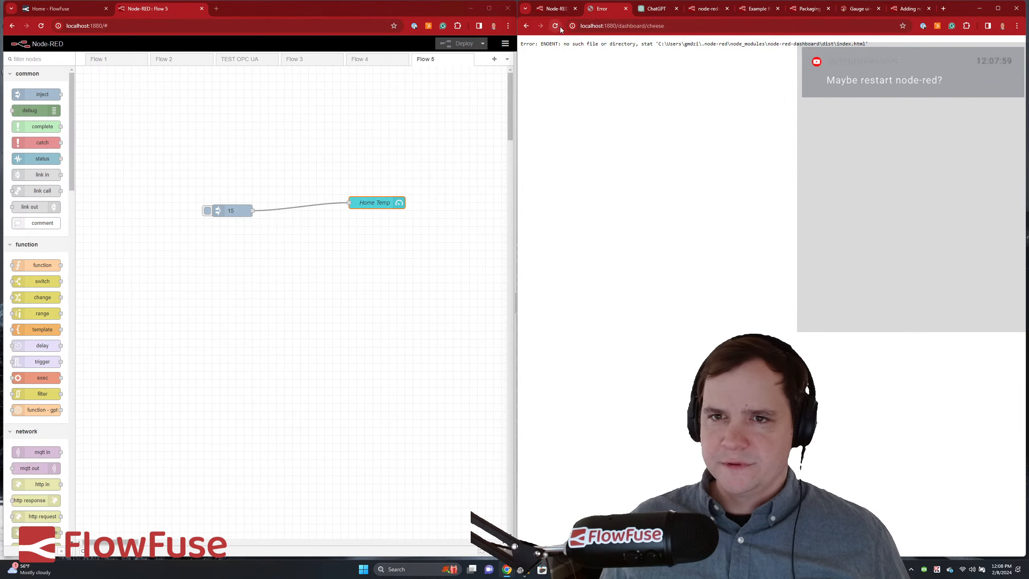
# - Switch to the node-red-dashboard project in Visual Studio Code, check its folders including node_modules, and minimize it
pyautogui.click(613, 569)
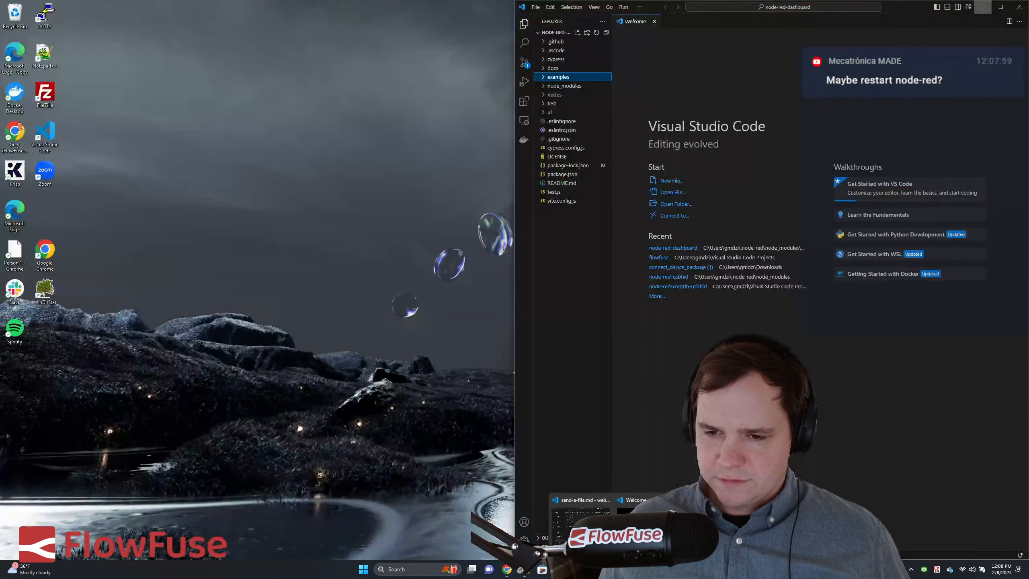
pyautogui.click(636, 500)
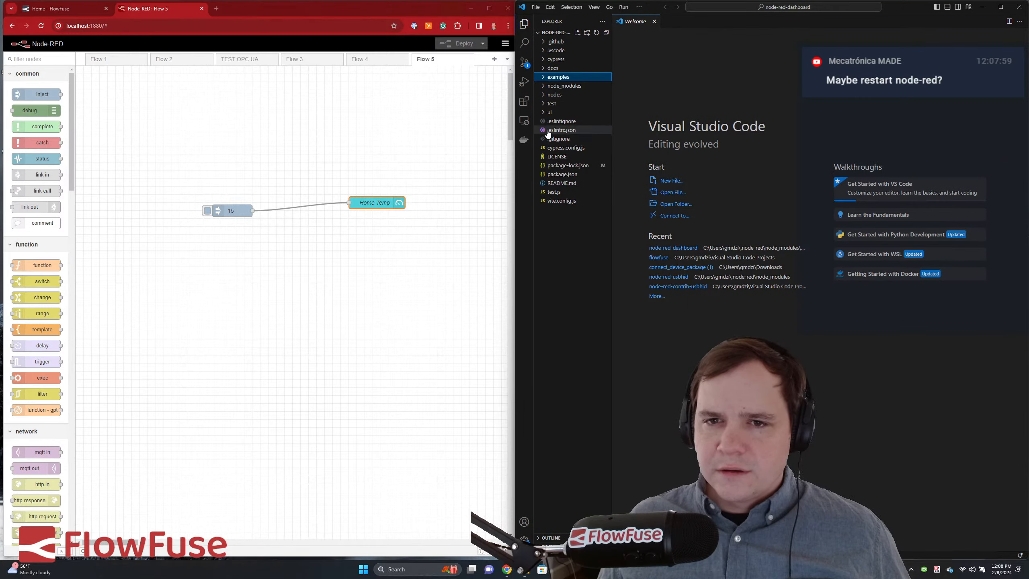
pyautogui.click(545, 86)
pyautogui.click(545, 86)
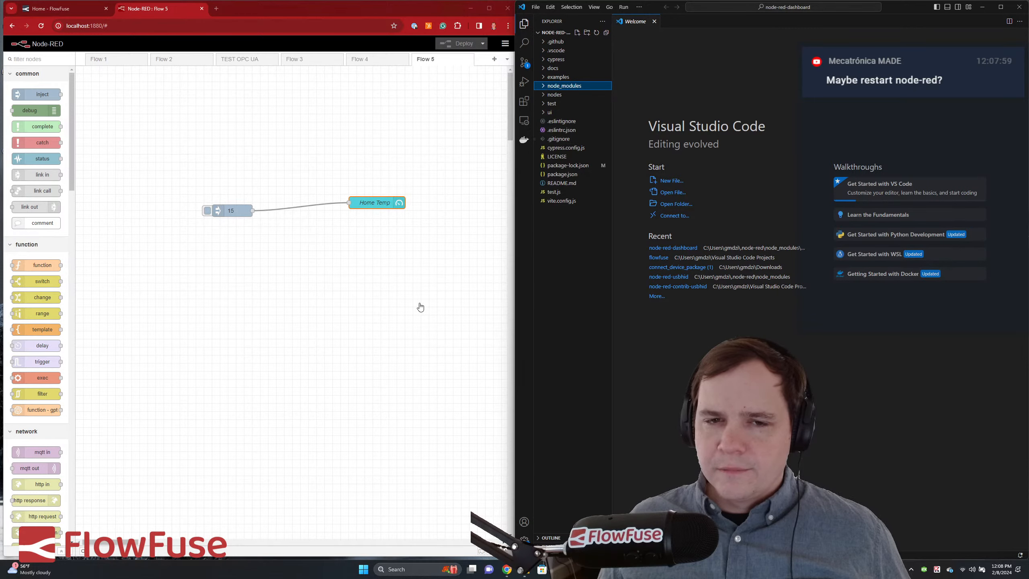
pyautogui.click(983, 7)
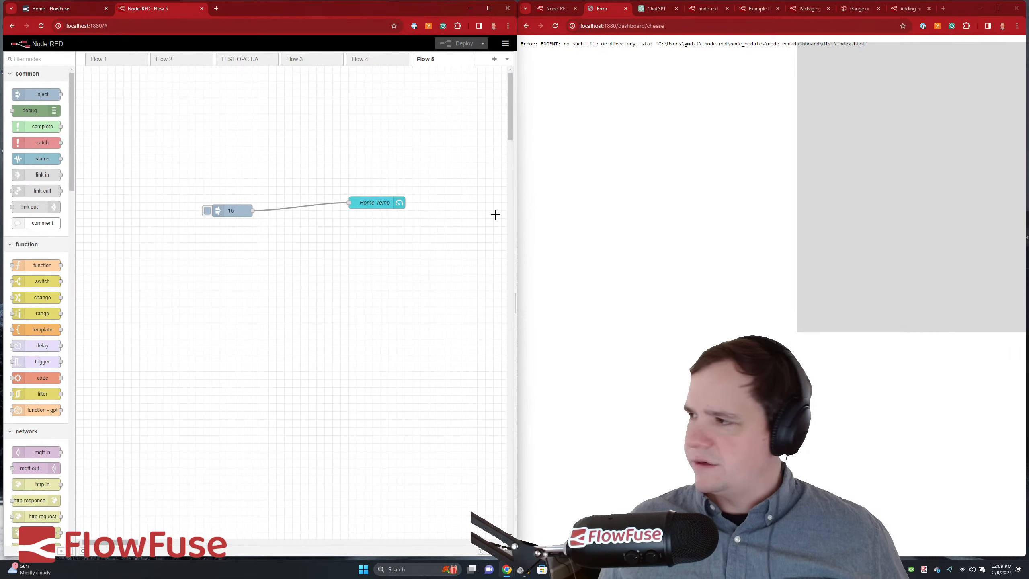
# - Align the Home Temp gauge with the inject node and check its settings without changing them
pyautogui.click(373, 205)
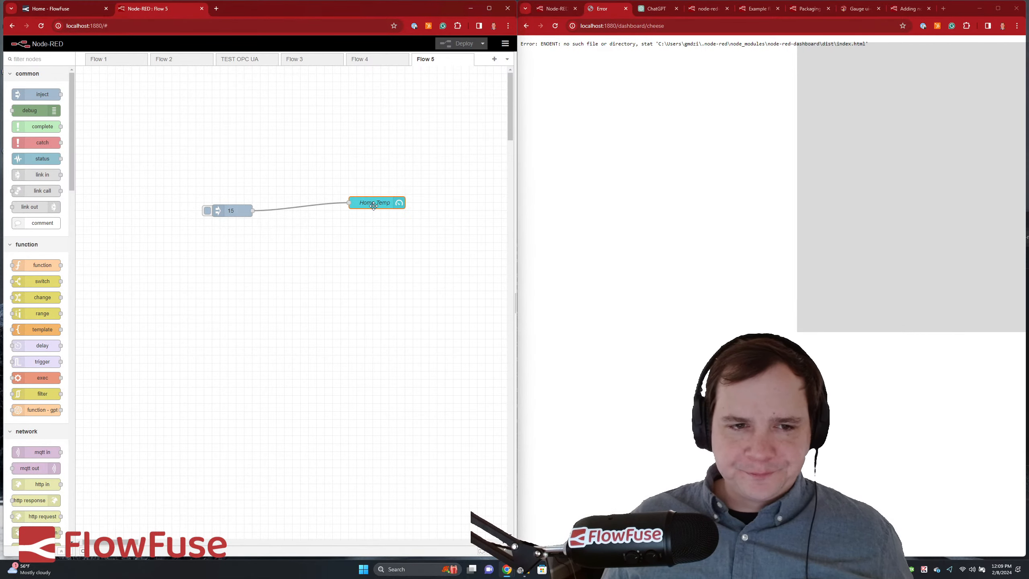
pyautogui.moveTo(373, 206); pyautogui.dragTo(330, 213)
pyautogui.doubleClick(330, 214)
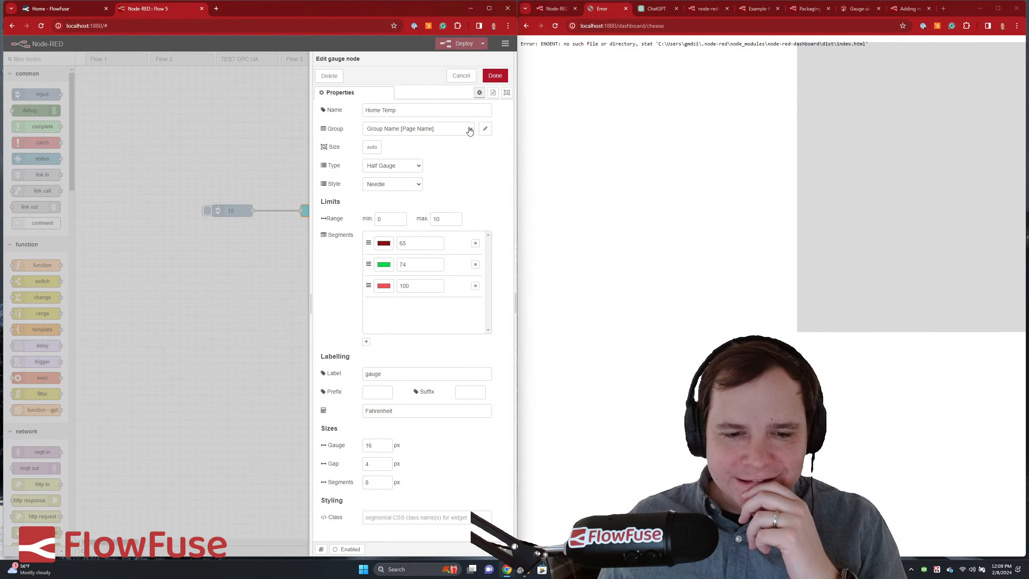
pyautogui.click(461, 76)
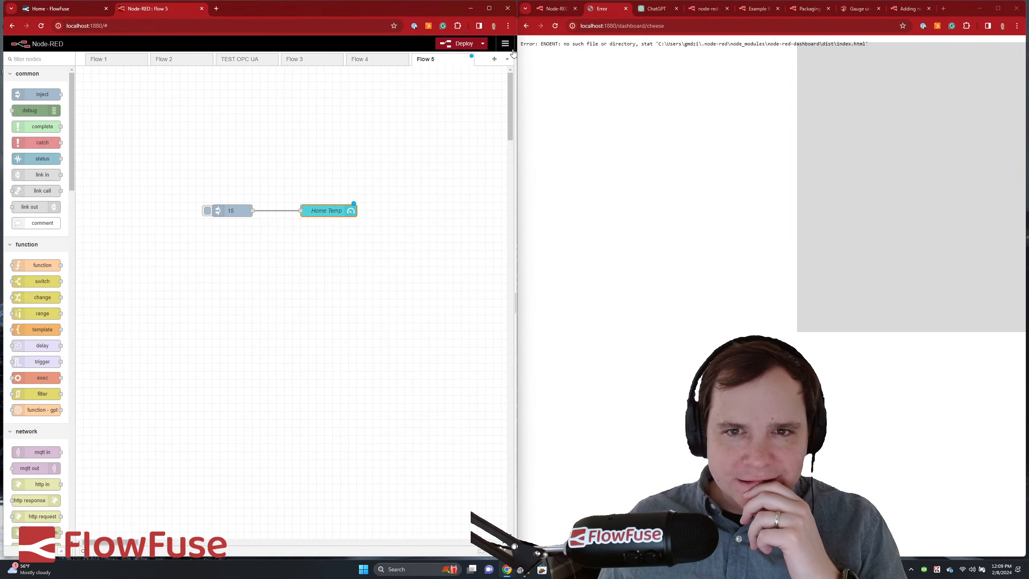
# - Show the Node-RED sidebar, widen it and bring up its Dashboard 2.0 view
pyautogui.click(505, 44)
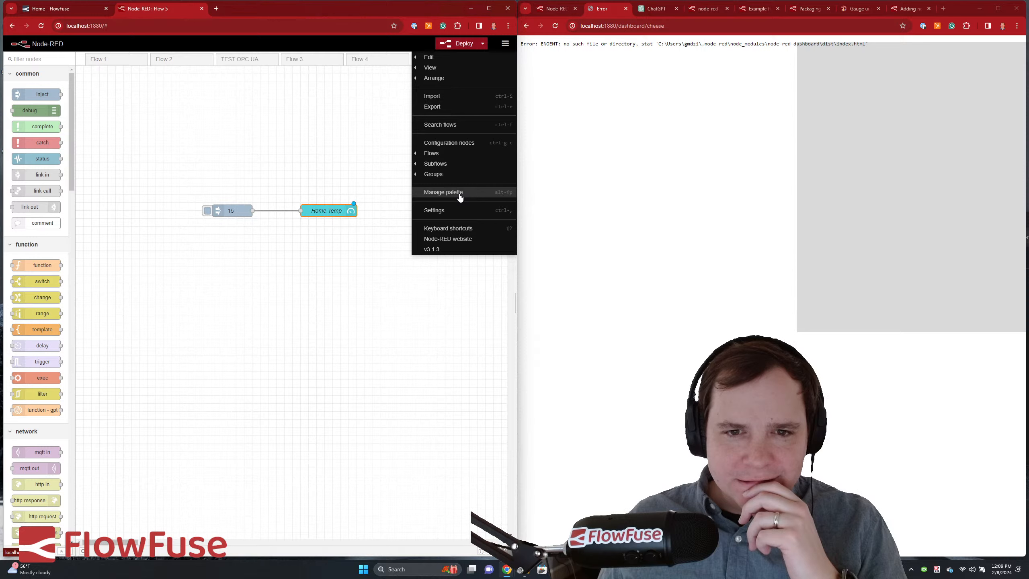
pyautogui.click(502, 312)
pyautogui.click(514, 304)
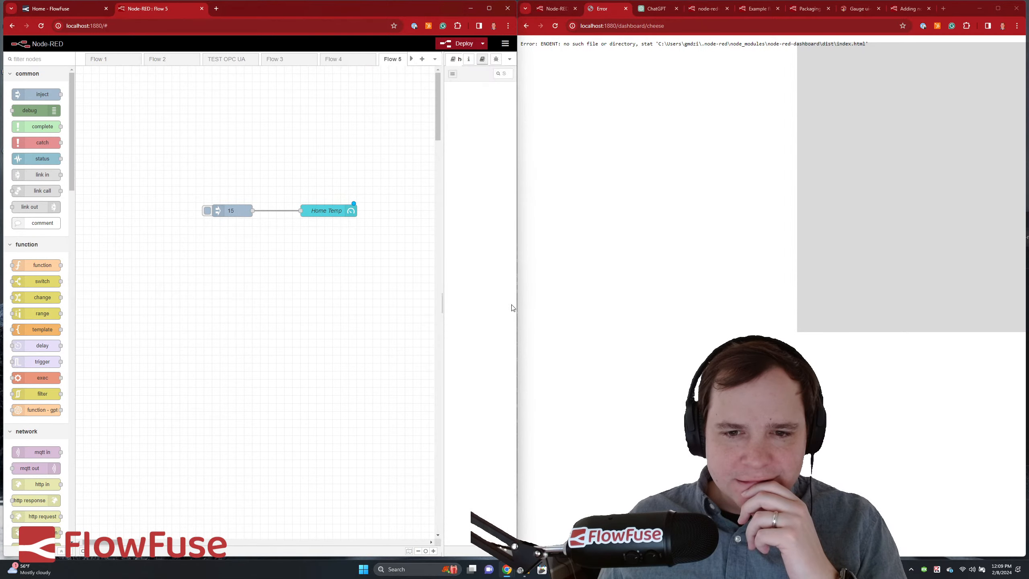
pyautogui.moveTo(442, 303); pyautogui.dragTo(326, 303)
pyautogui.click(509, 59)
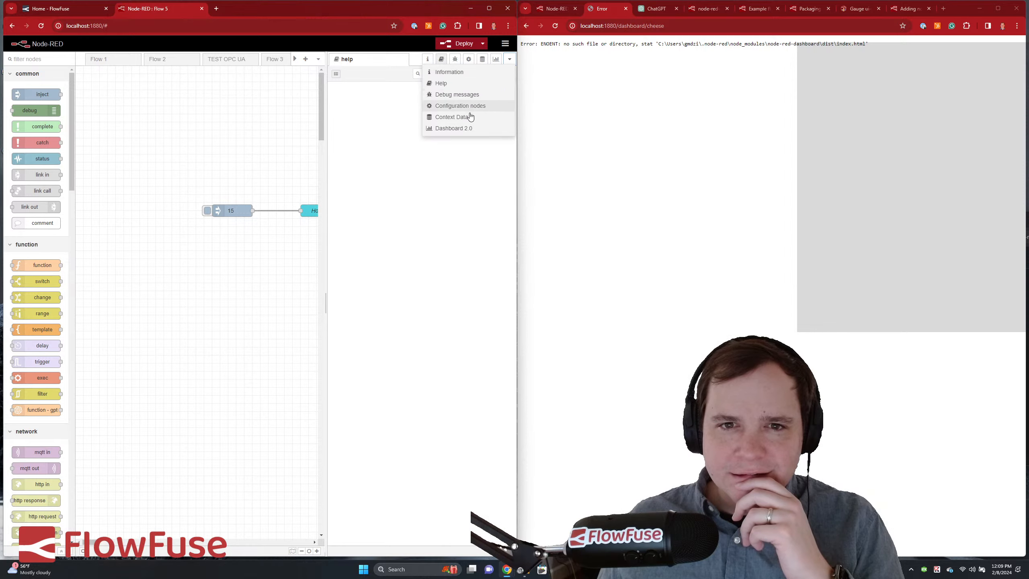
pyautogui.click(466, 130)
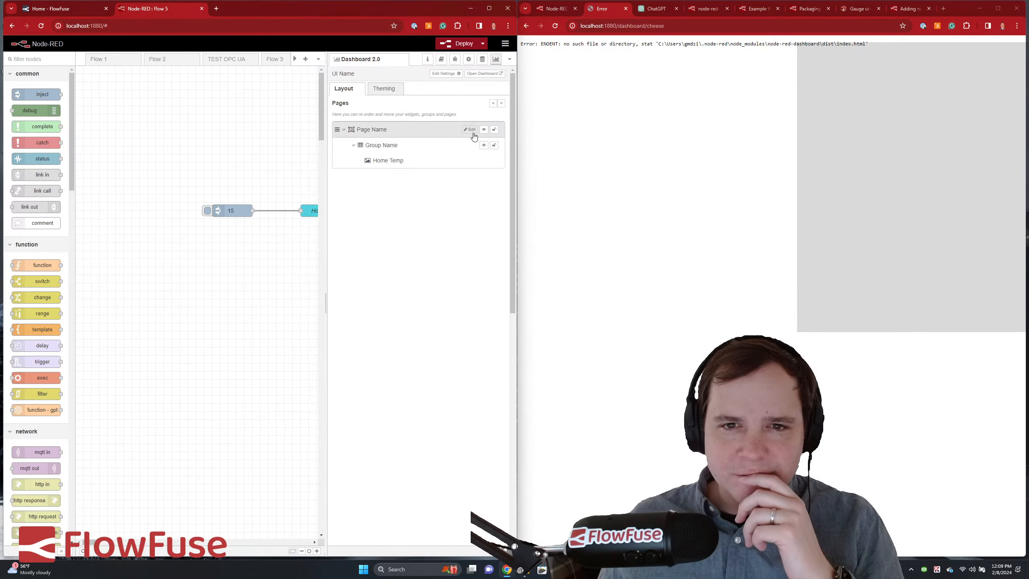
# - Clear the path in the dashboard page's ui-page settings and save the change
pyautogui.click(471, 130)
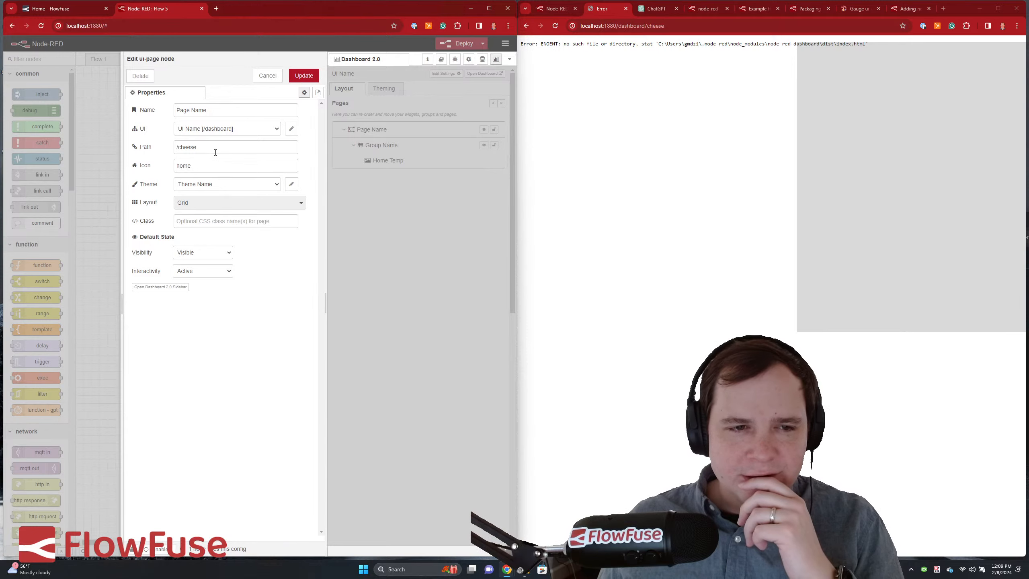
pyautogui.tripleClick(217, 152)
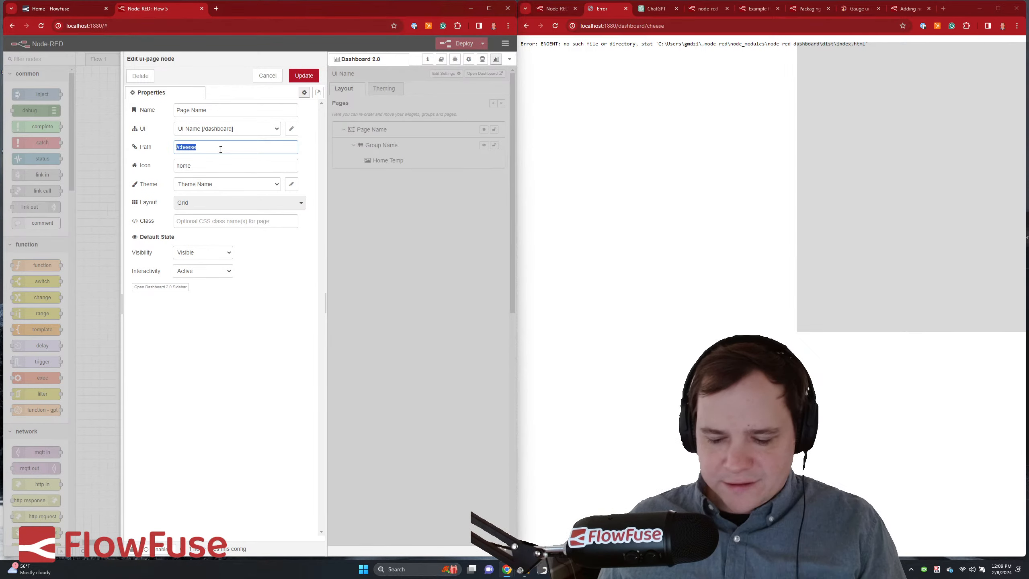
pyautogui.press('BackSpace')
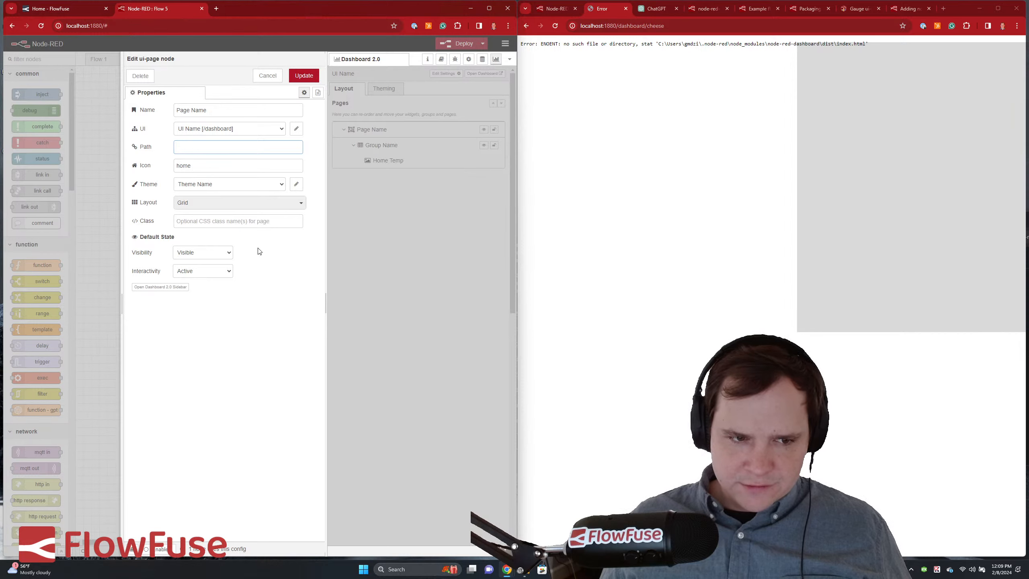
pyautogui.click(174, 288)
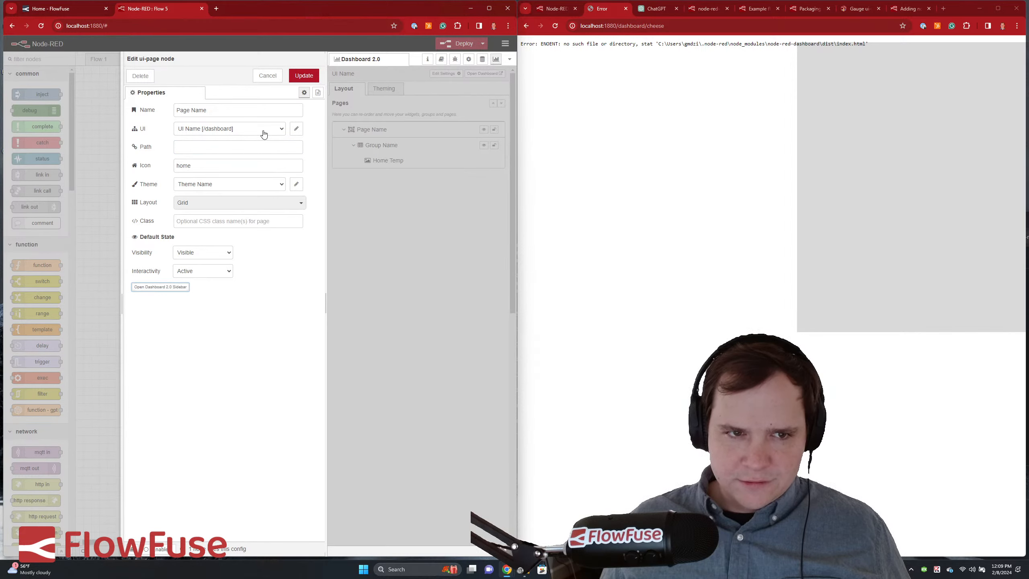
pyautogui.click(305, 76)
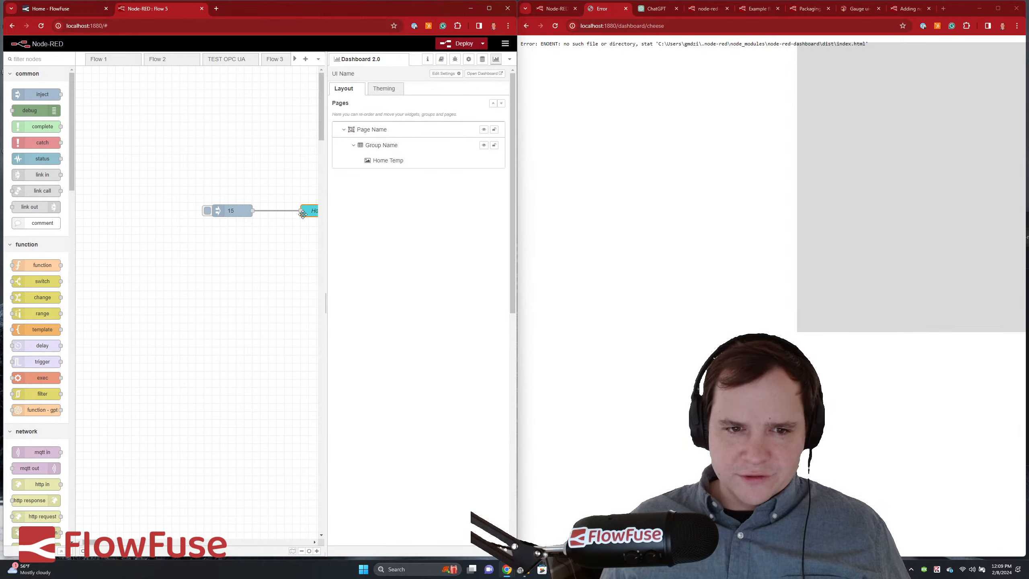
# - Move the Home Temp gauge below the inject node and recheck its properties
pyautogui.moveTo(303, 214); pyautogui.dragTo(257, 259)
pyautogui.doubleClick(269, 259)
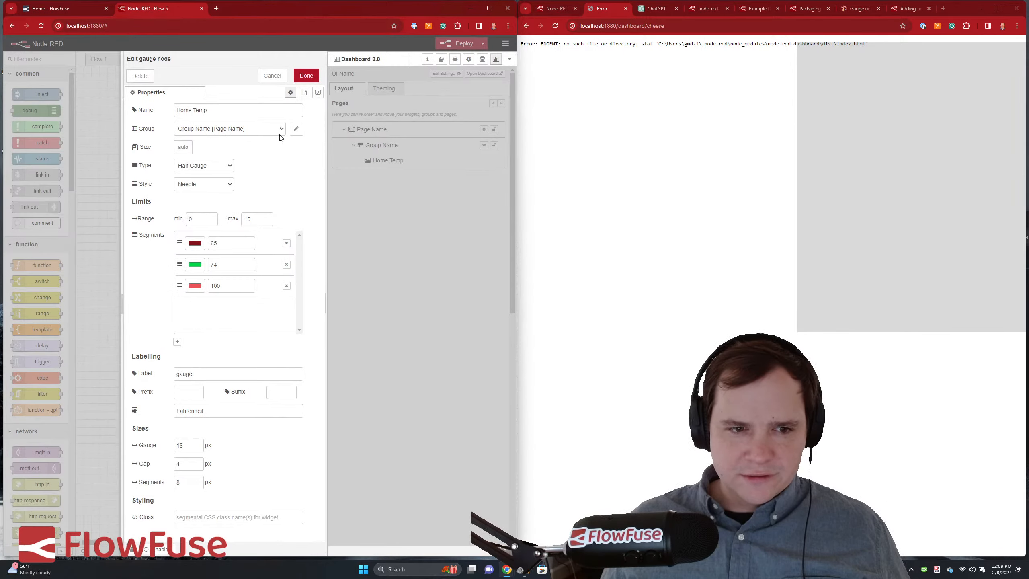
pyautogui.click(279, 77)
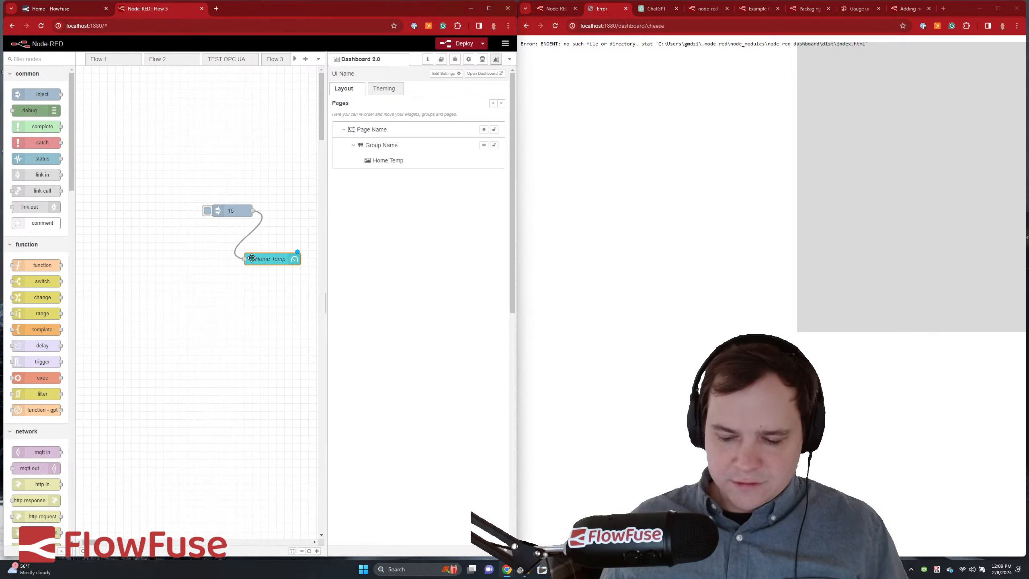
# - Copy the Home Temp gauge, delete it from Flow 5, and delete its ui-page from the dashboard layout
pyautogui.hotkey('ctrl', 'c')
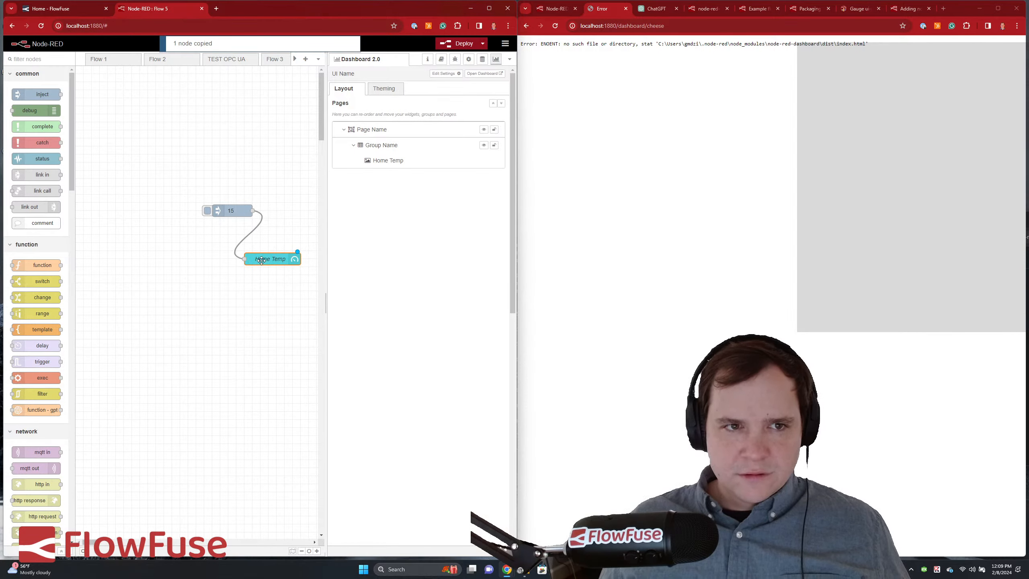
pyautogui.press('Delete')
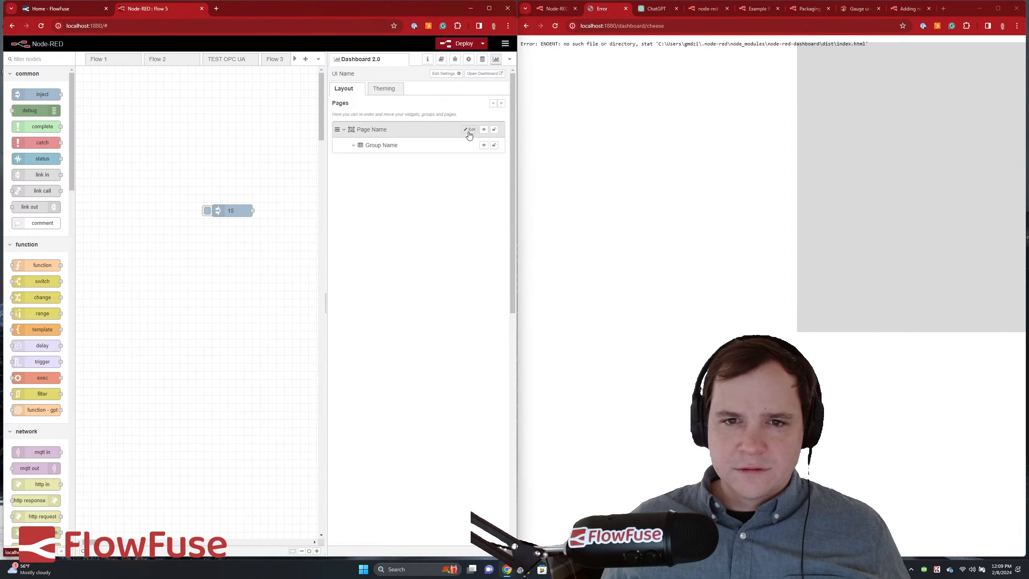
pyautogui.click(469, 130)
pyautogui.click(151, 76)
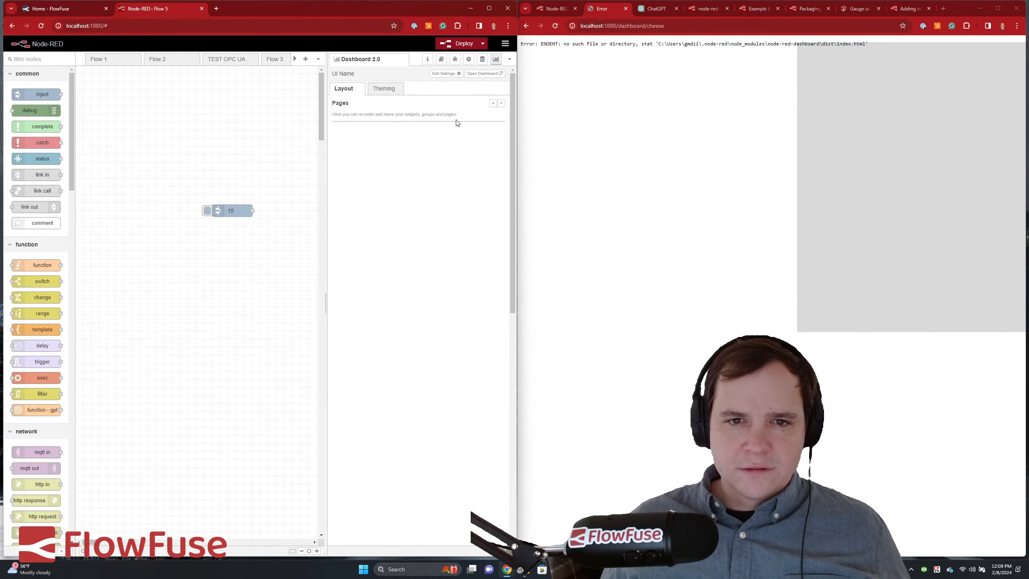
# - Examine the dashboard themes, the debug messages and the configuration nodes for leftover dashboard entries, including those of Flow 4 and Flow 5
pyautogui.click(384, 89)
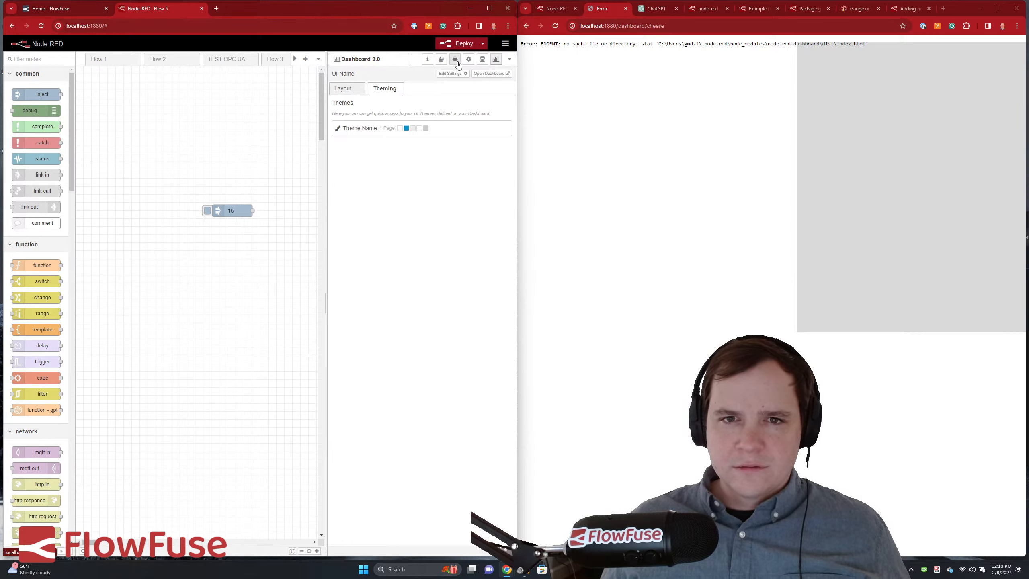
pyautogui.click(510, 59)
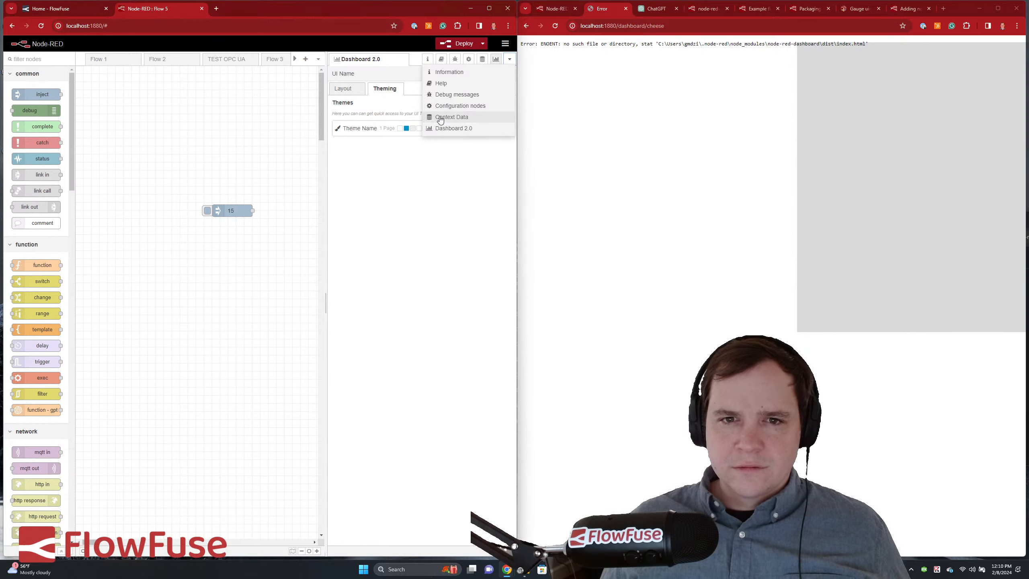
pyautogui.click(442, 59)
pyautogui.click(455, 59)
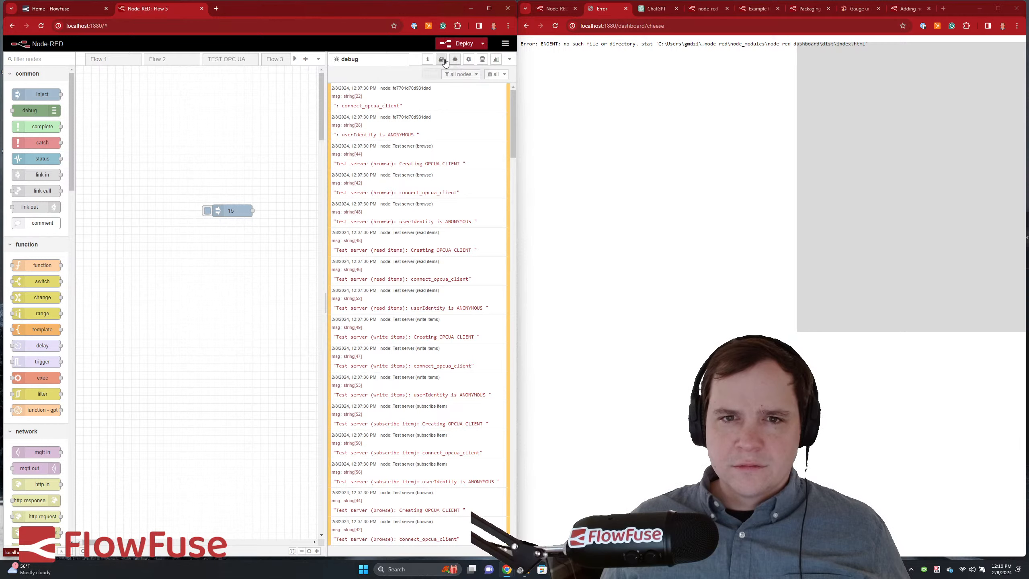
pyautogui.click(446, 61)
pyautogui.click(469, 61)
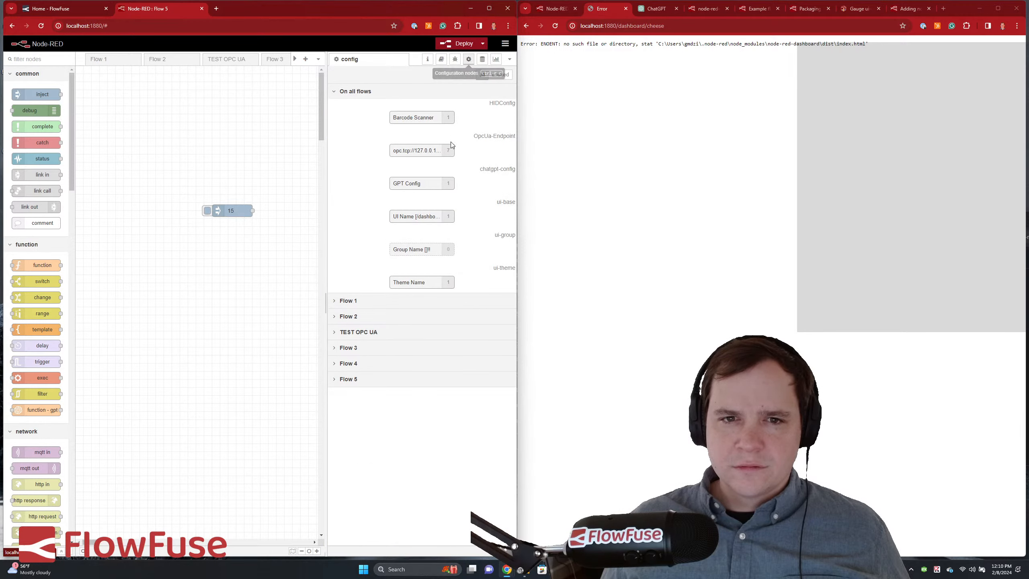
pyautogui.click(389, 381)
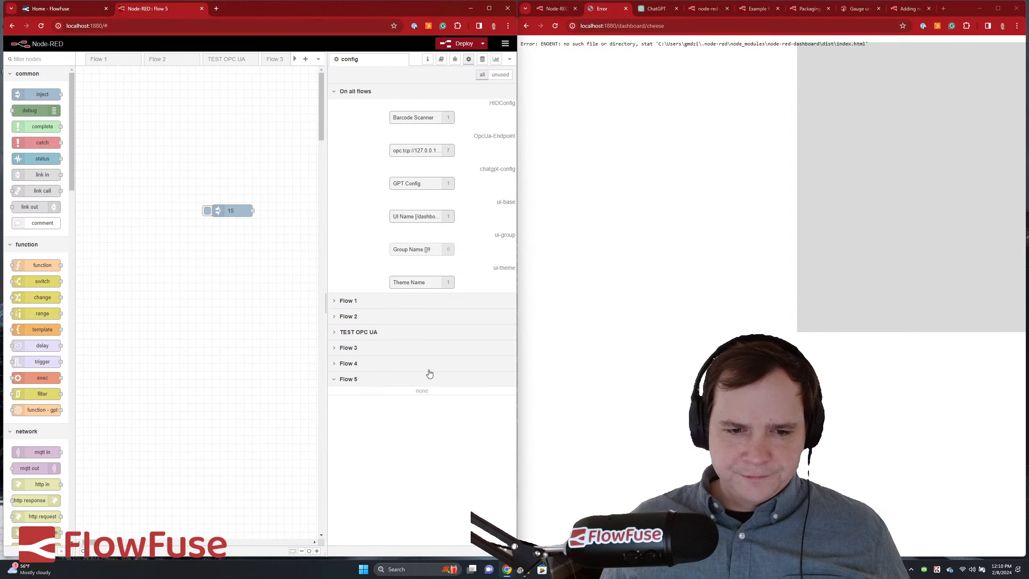
pyautogui.click(405, 367)
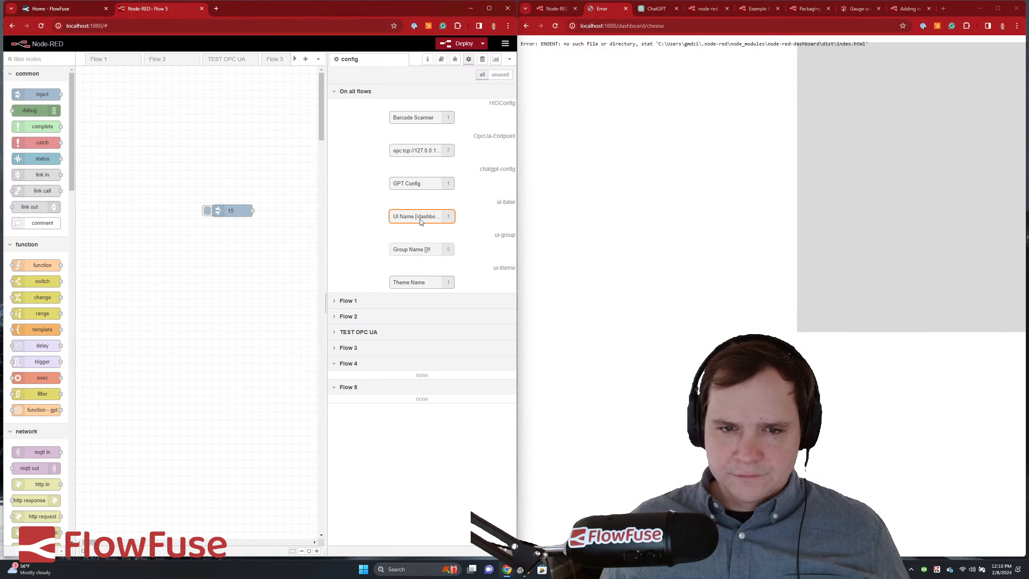
# - Delete the leftover ui-base, ui-group and ui-theme configuration nodes and deploy the flows
pyautogui.doubleClick(396, 221)
pyautogui.click(140, 76)
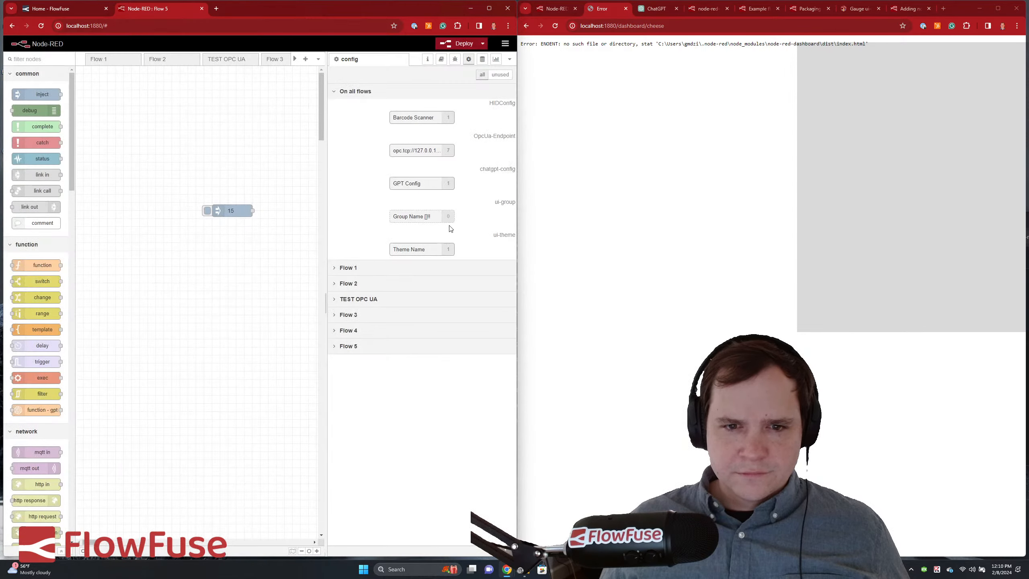
pyautogui.doubleClick(426, 215)
pyautogui.click(140, 76)
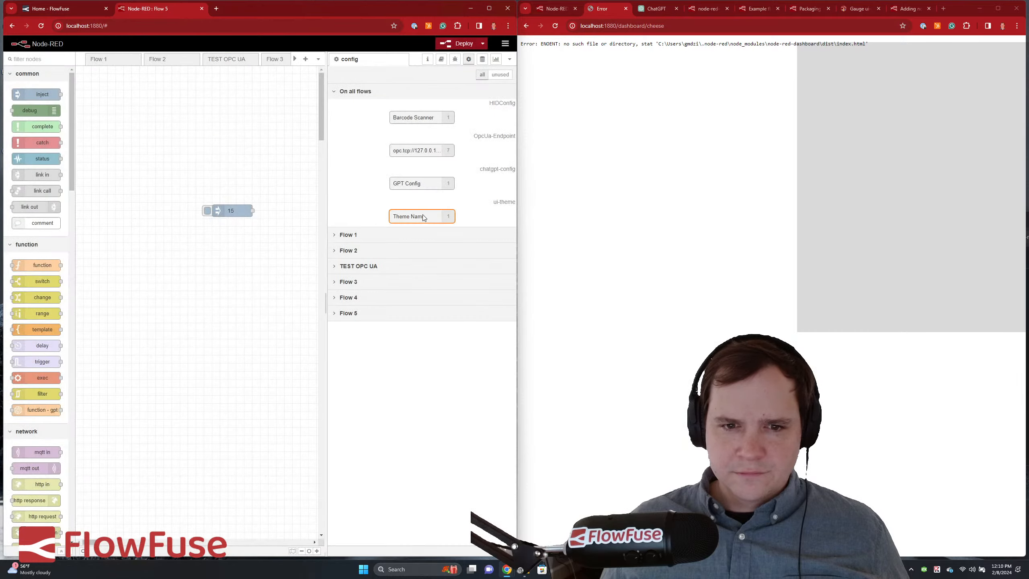
pyautogui.doubleClick(421, 215)
pyautogui.click(150, 83)
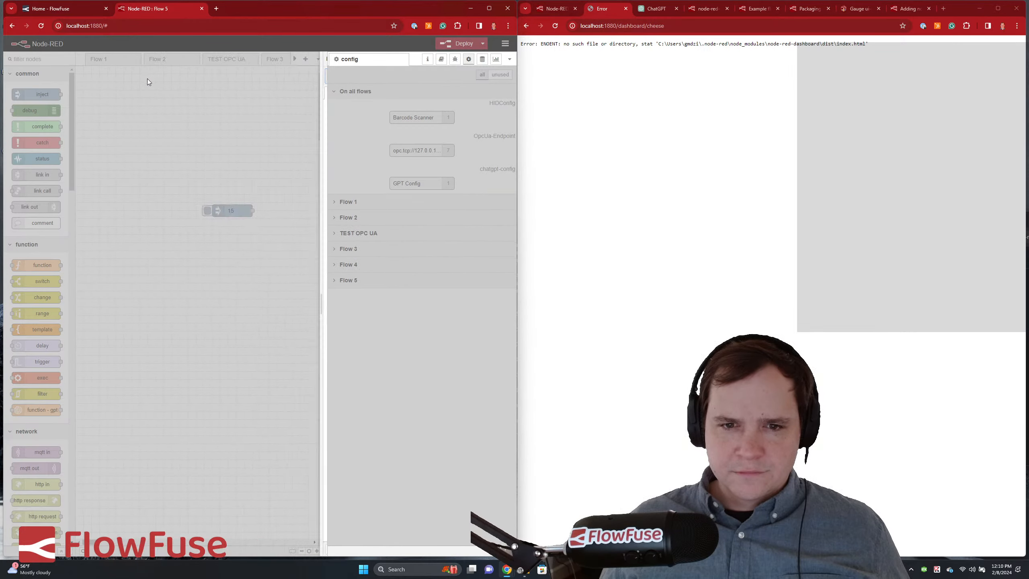
pyautogui.click(461, 43)
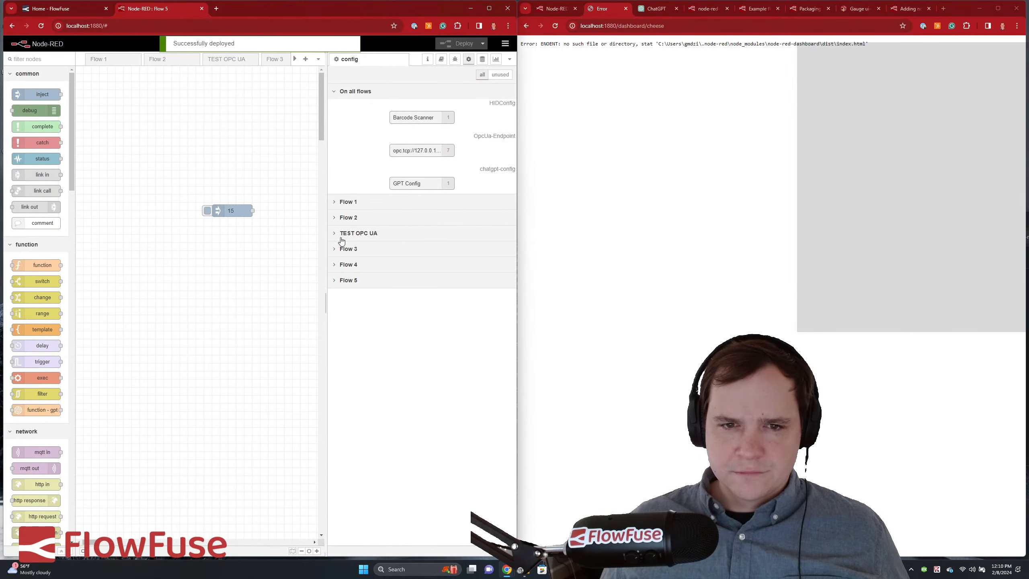
# - Hide the sidebar and find the dashboard 2 nodes in the node palette
pyautogui.click(317, 304)
pyautogui.scroll(-12, 47, 342)
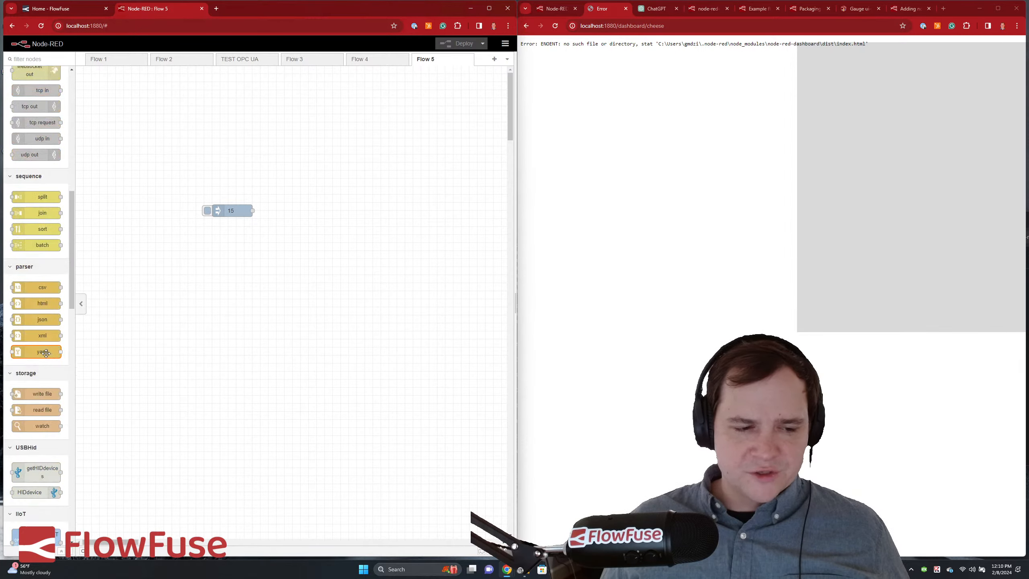
pyautogui.scroll(-15, 46, 352)
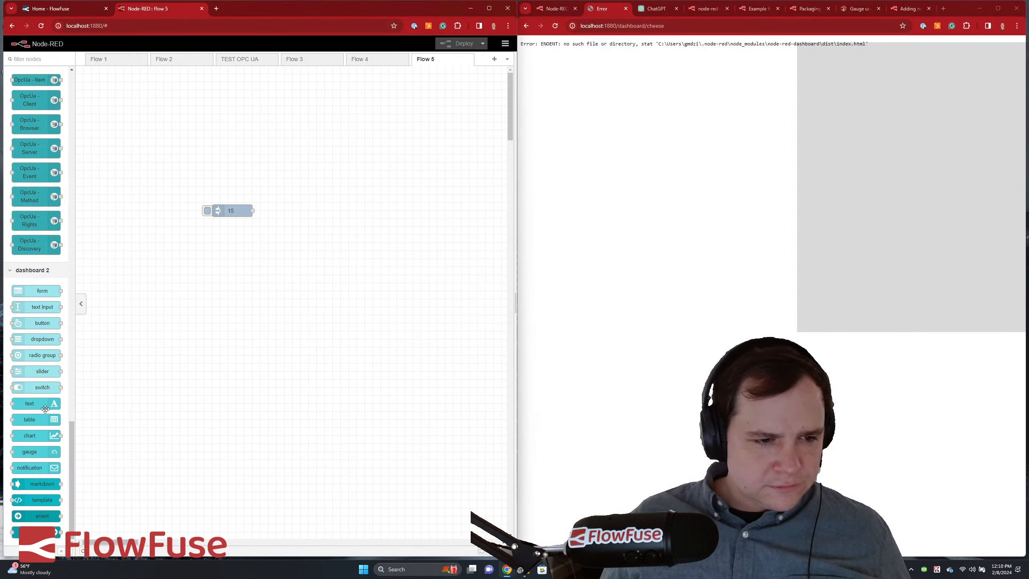
# - Add a dashboard 2 text node to Flow 5, wire the 15 inject node into it and open its properties
pyautogui.moveTo(44, 409)
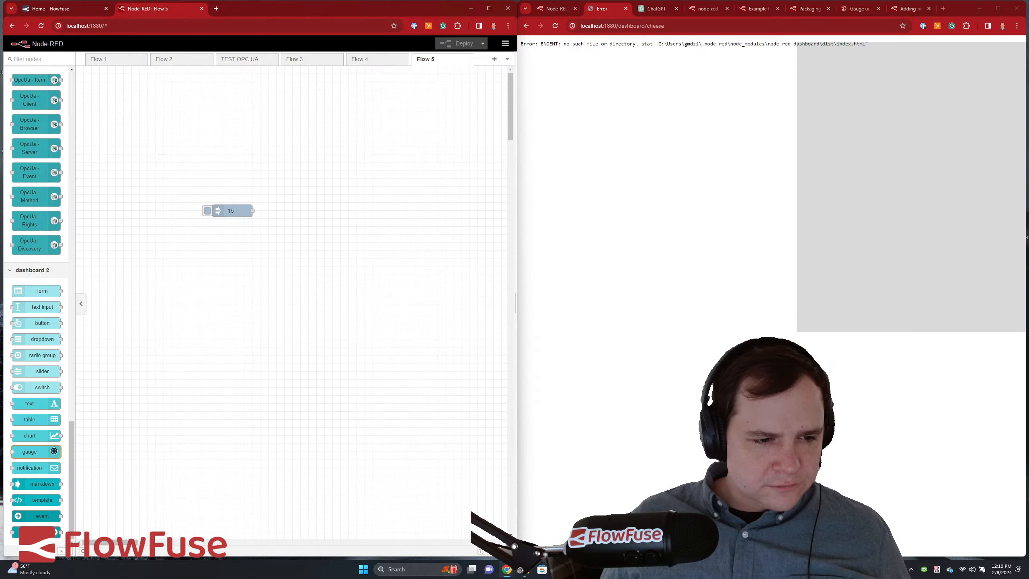
pyautogui.moveTo(33, 404); pyautogui.dragTo(337, 219)
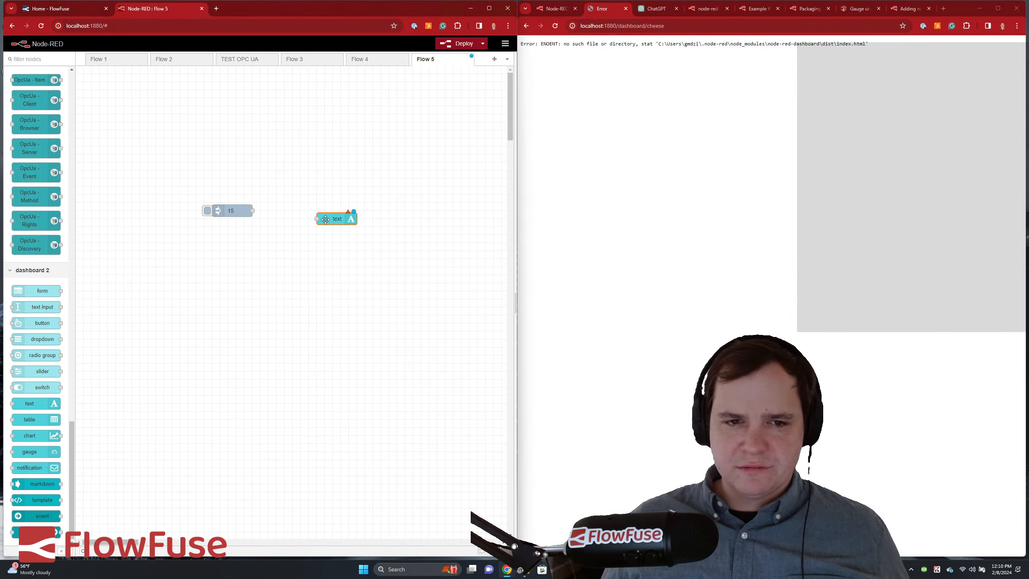
pyautogui.doubleClick(320, 218)
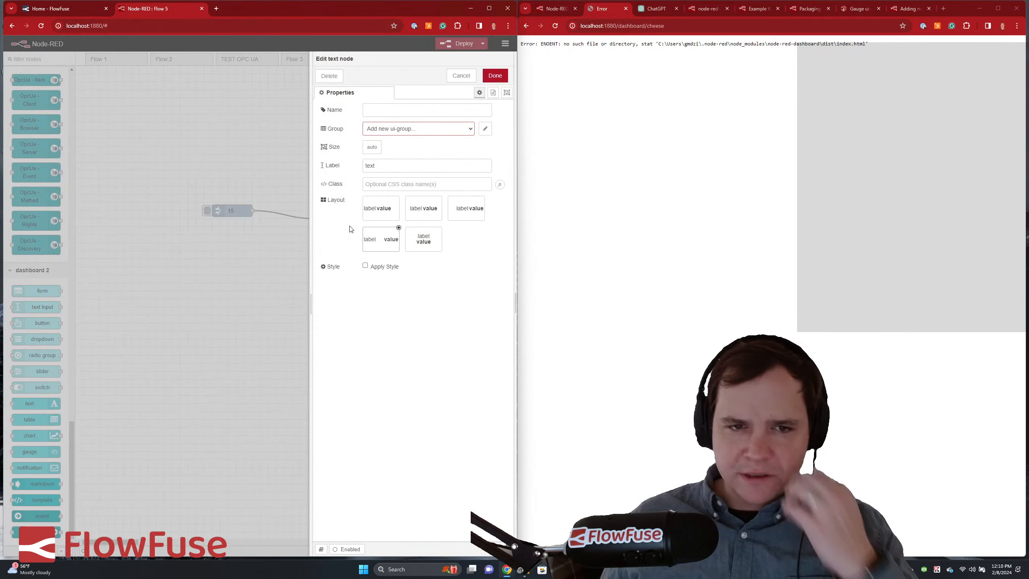
# - Start a new ui-group with a new ui-page for the text node, and add a ui-base with the default UI Name settings
pyautogui.click(423, 132)
pyautogui.click(424, 139)
pyautogui.click(485, 129)
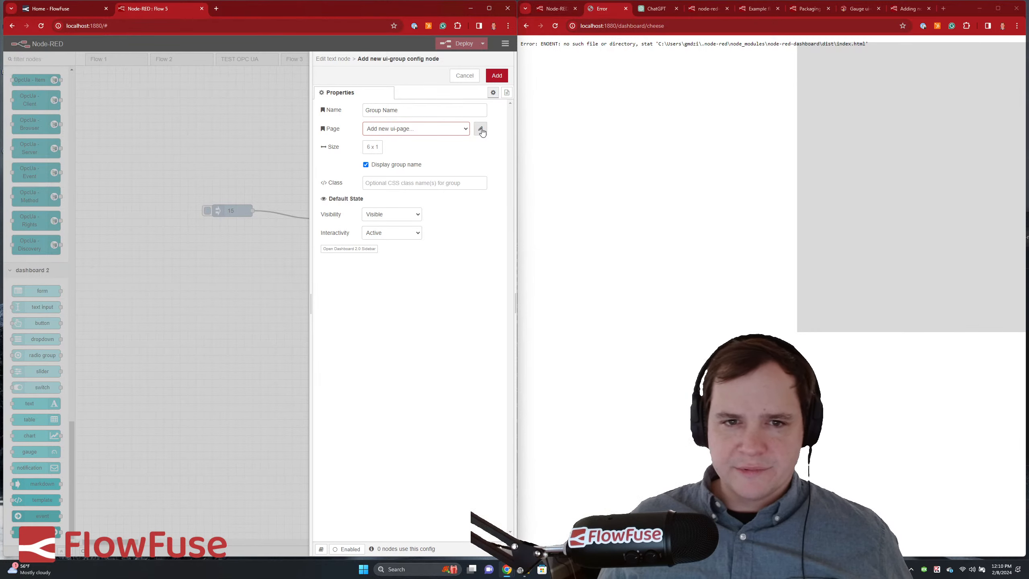
pyautogui.click(481, 129)
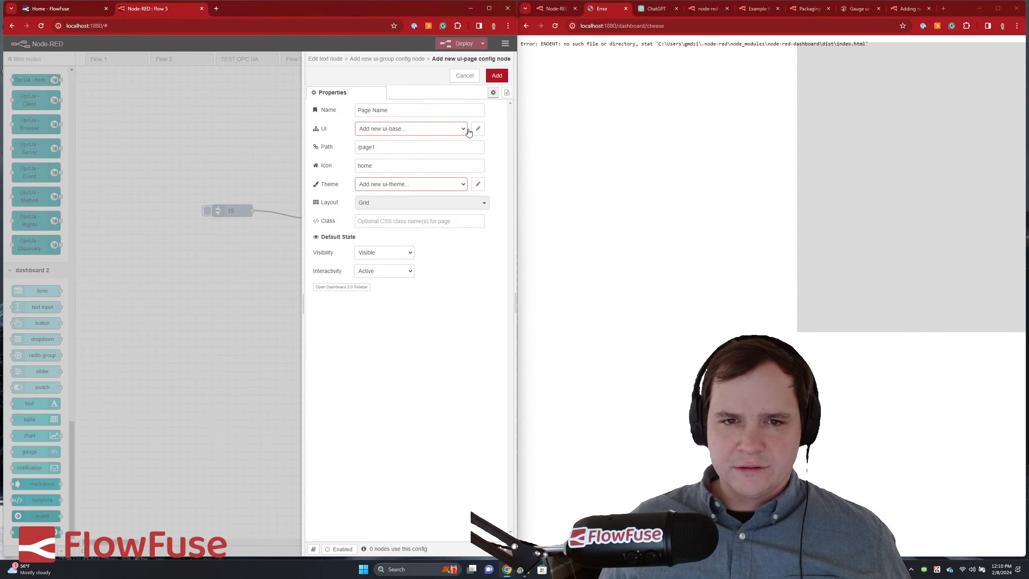
pyautogui.click(478, 129)
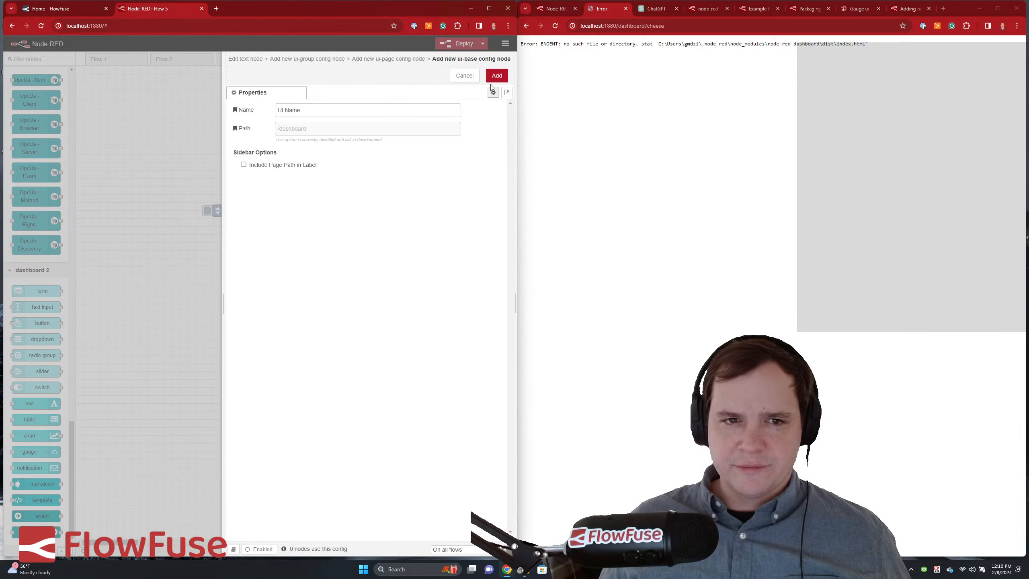
pyautogui.click(501, 77)
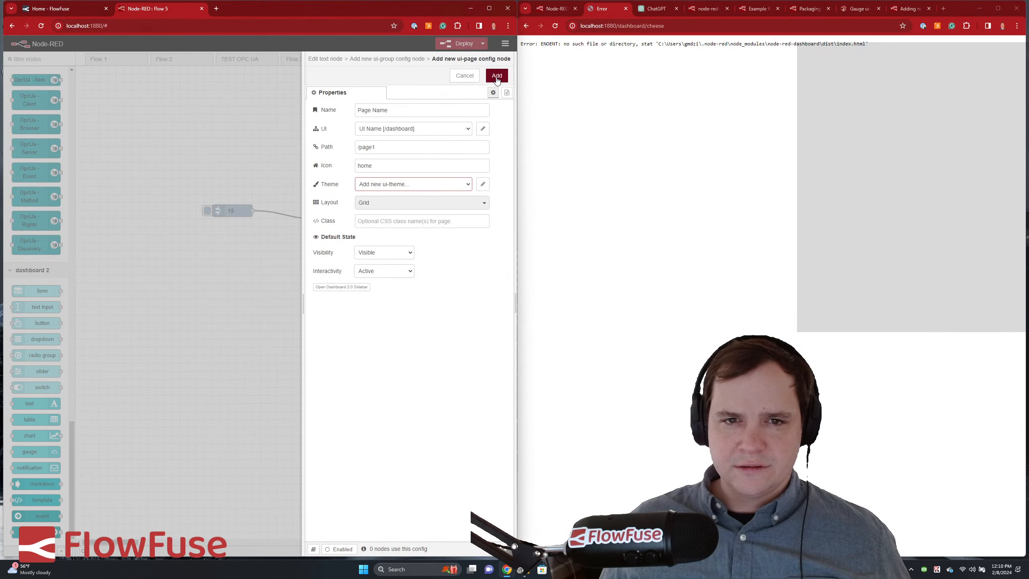
pyautogui.click(448, 129)
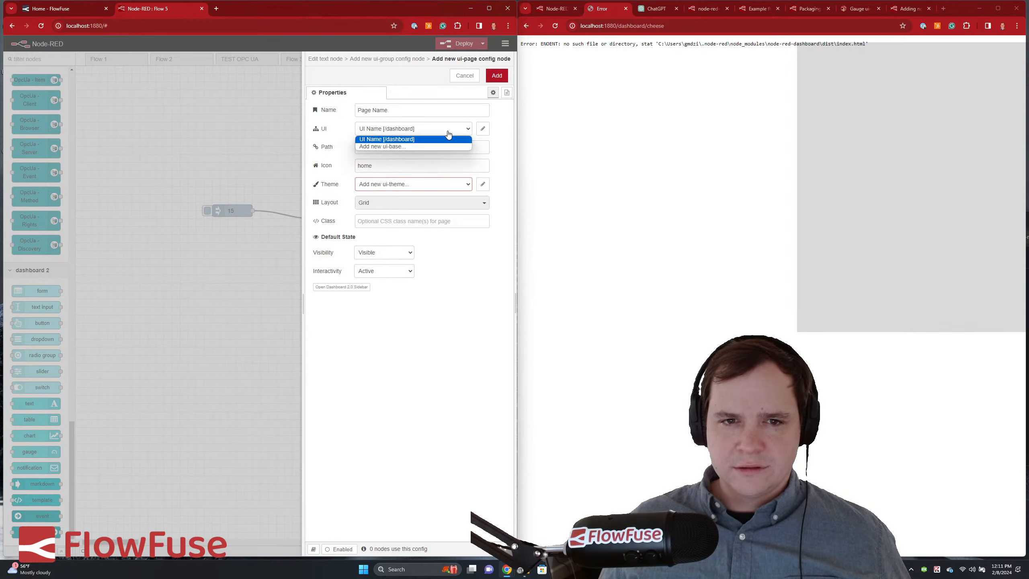
pyautogui.click(448, 133)
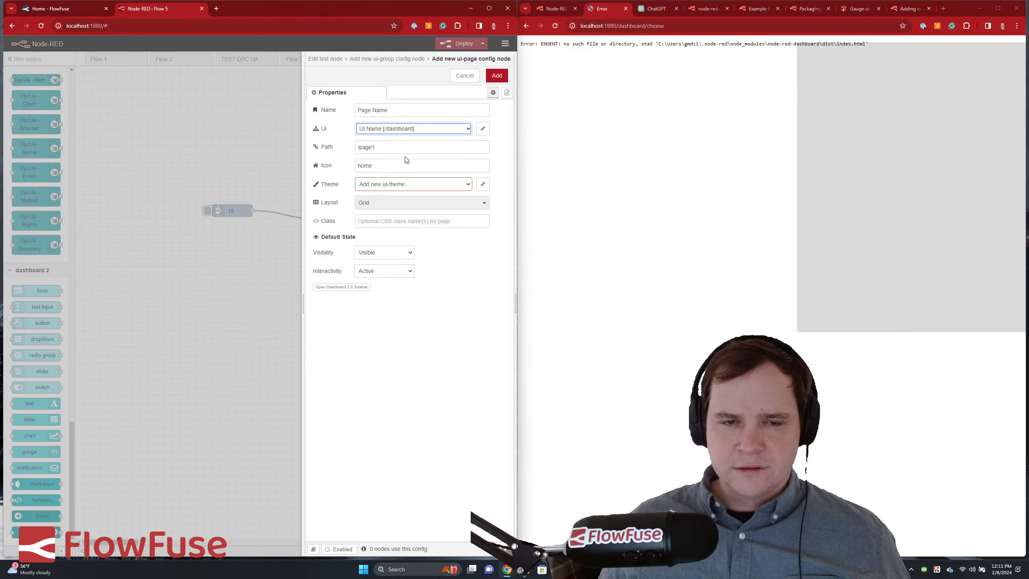
# - Name the new page page1, give it a new theme with default settings and add the page
pyautogui.tripleClick(400, 107)
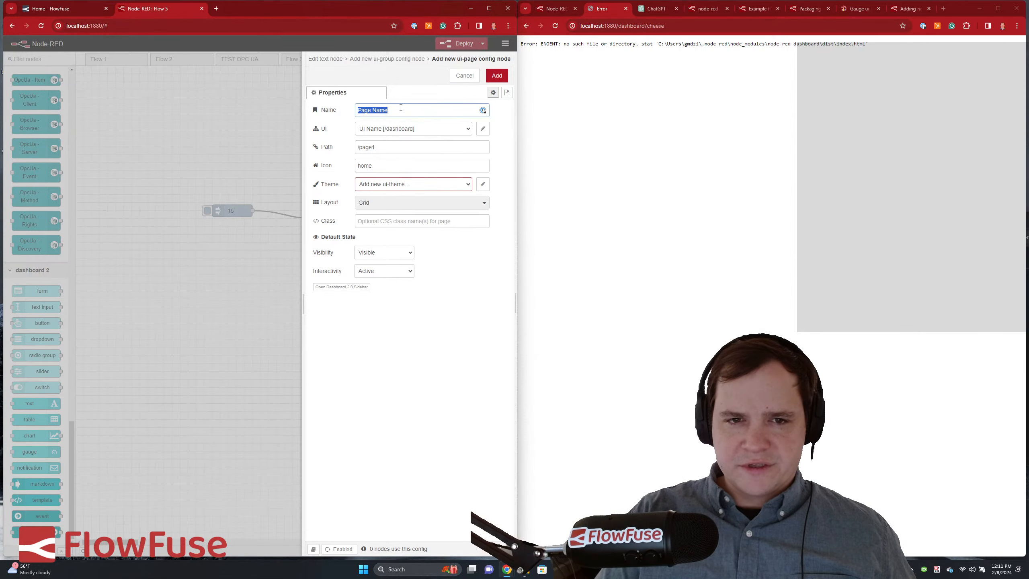
pyautogui.write('page1')
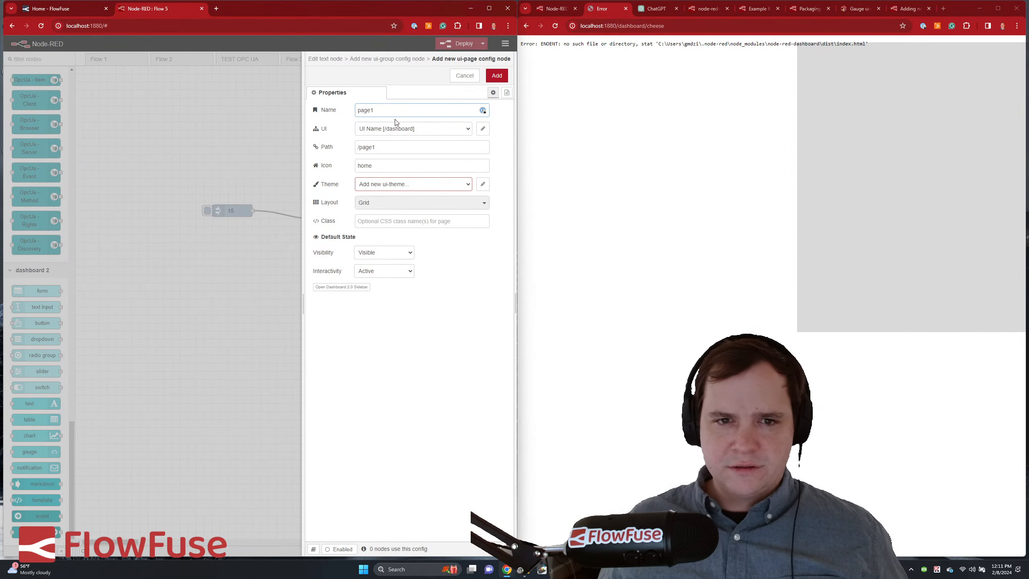
pyautogui.click(488, 189)
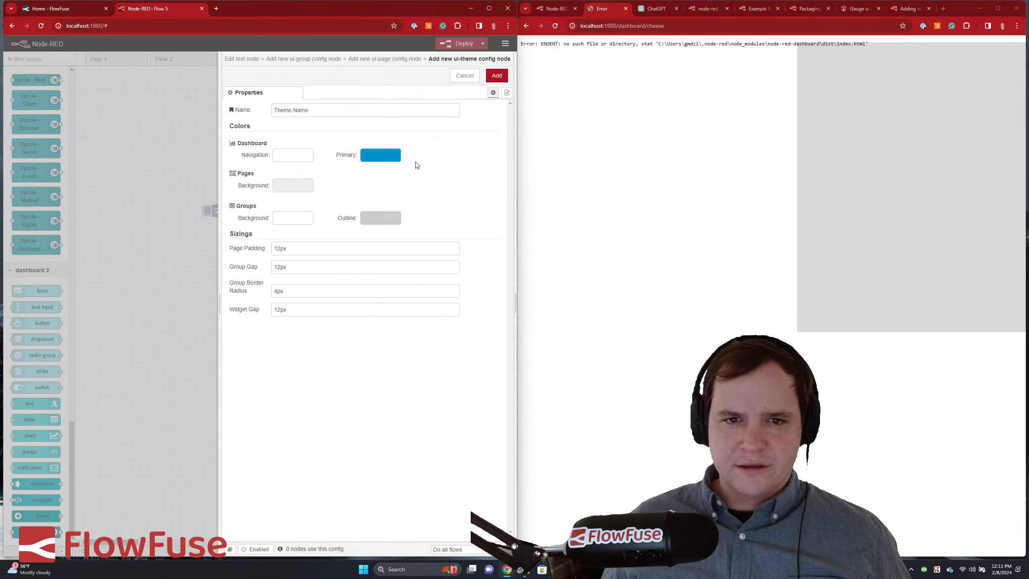
pyautogui.click(497, 75)
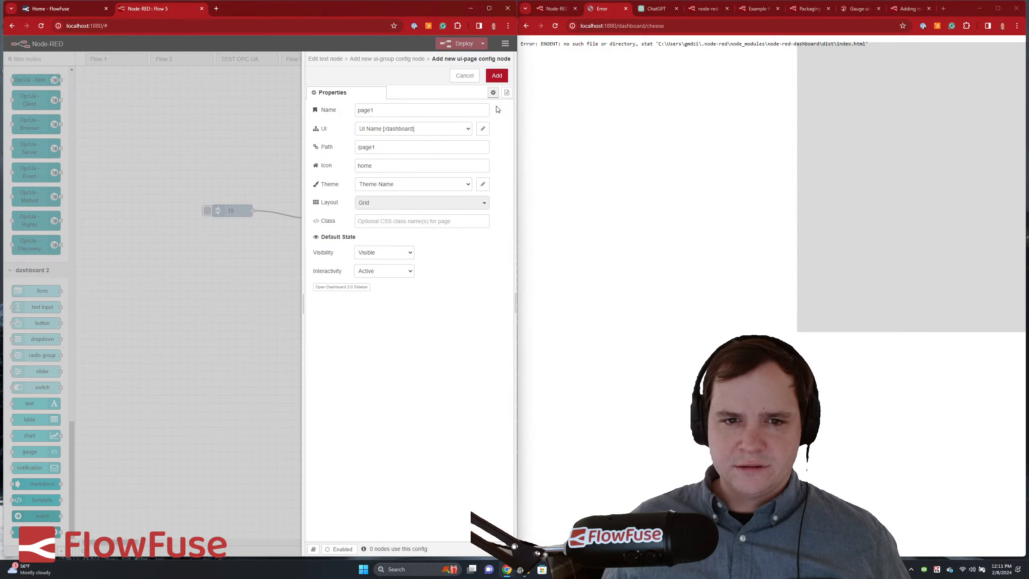
pyautogui.click(497, 76)
# - Add the group on page1 with its default name and save the text node assigned to that group
pyautogui.click(456, 130)
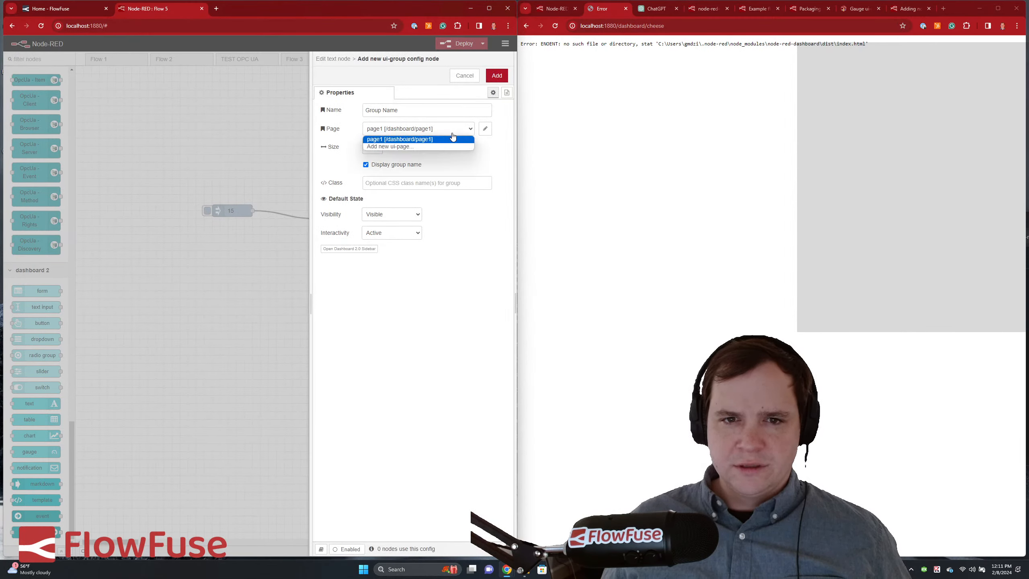
pyautogui.click(488, 162)
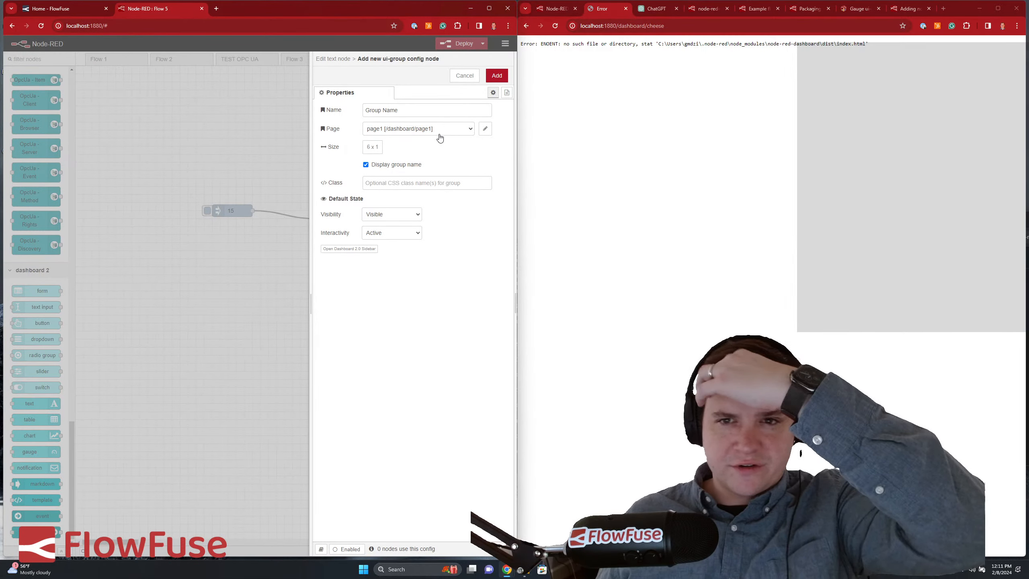
pyautogui.click(496, 75)
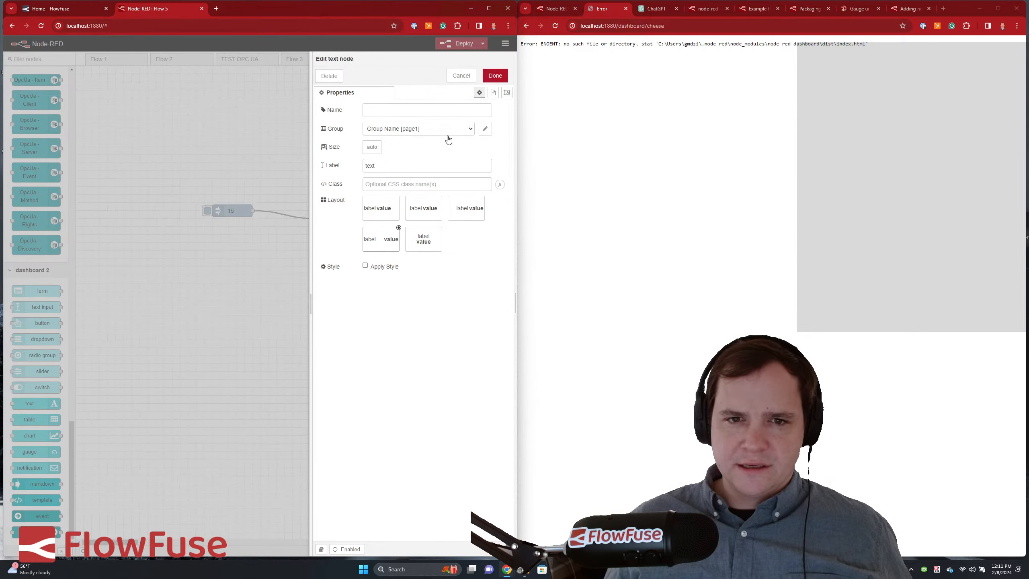
pyautogui.click(448, 131)
pyautogui.click(448, 139)
pyautogui.click(495, 75)
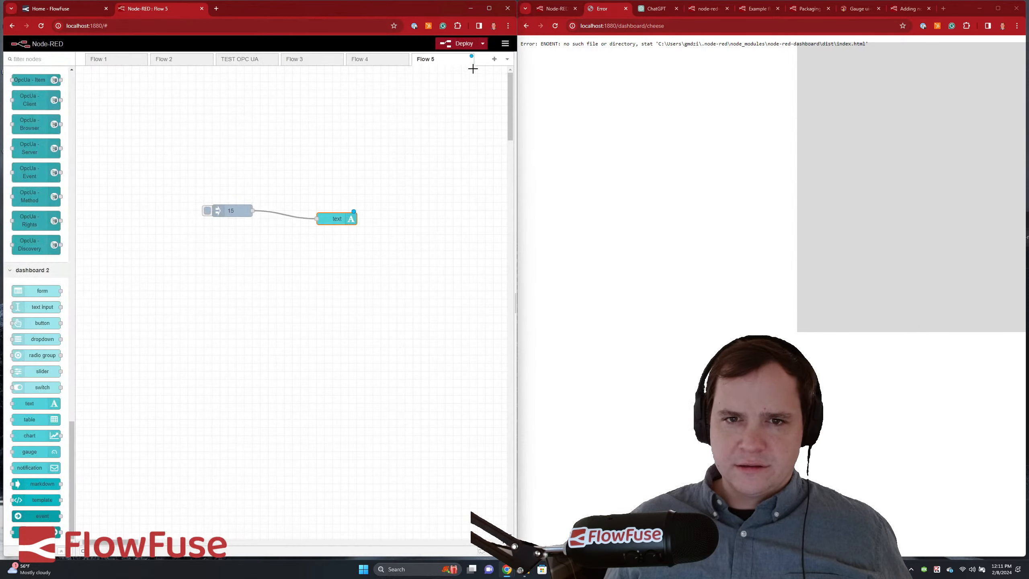
# - Deploy the flow and load localhost:1880/dashboard/page1 in the other browser window
pyautogui.click(464, 42)
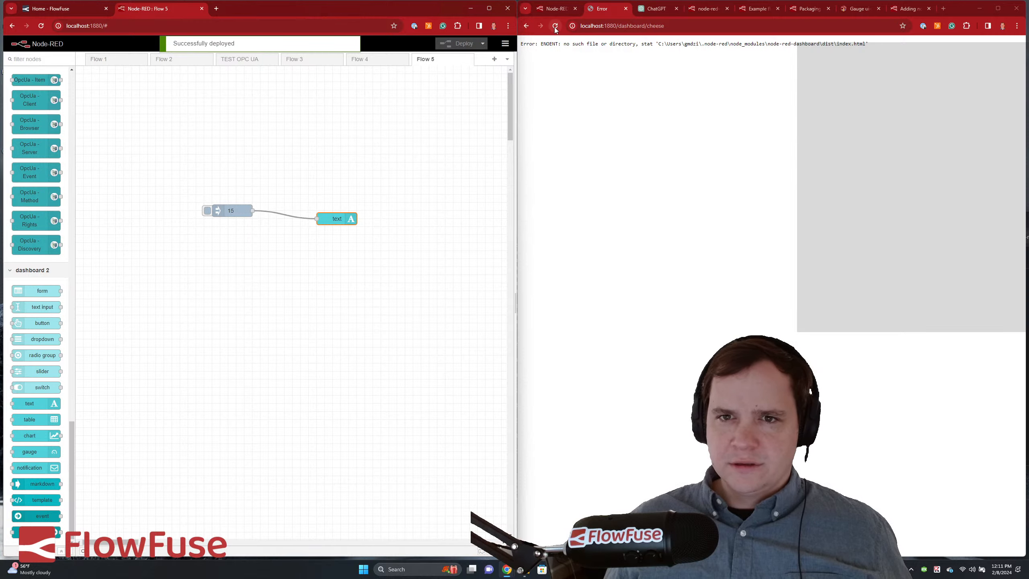
pyautogui.click(555, 27)
pyautogui.moveTo(675, 29); pyautogui.dragTo(649, 30)
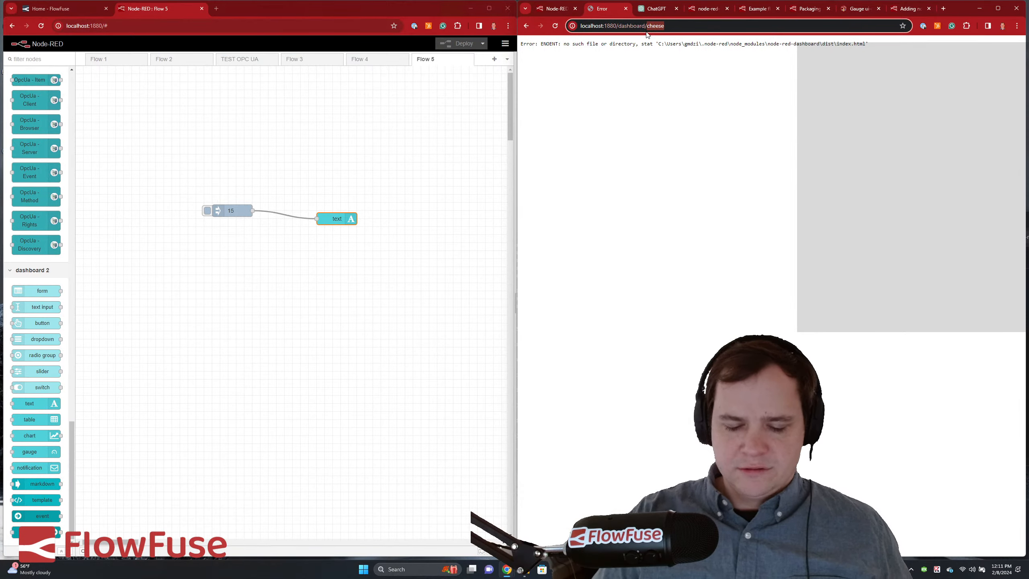
pyautogui.write('page1')
pyautogui.press('Return')
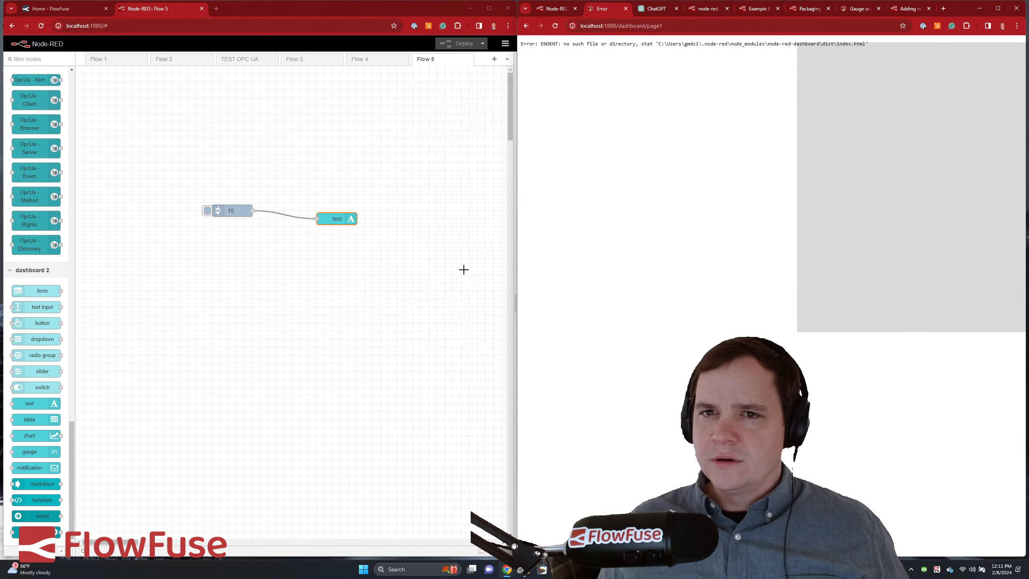
# - Check the node-red terminal log and look through the open Node-RED documentation pages, ending on the Dashboard 2.0 gauge page
pyautogui.hotkey('alt', 'Tab')
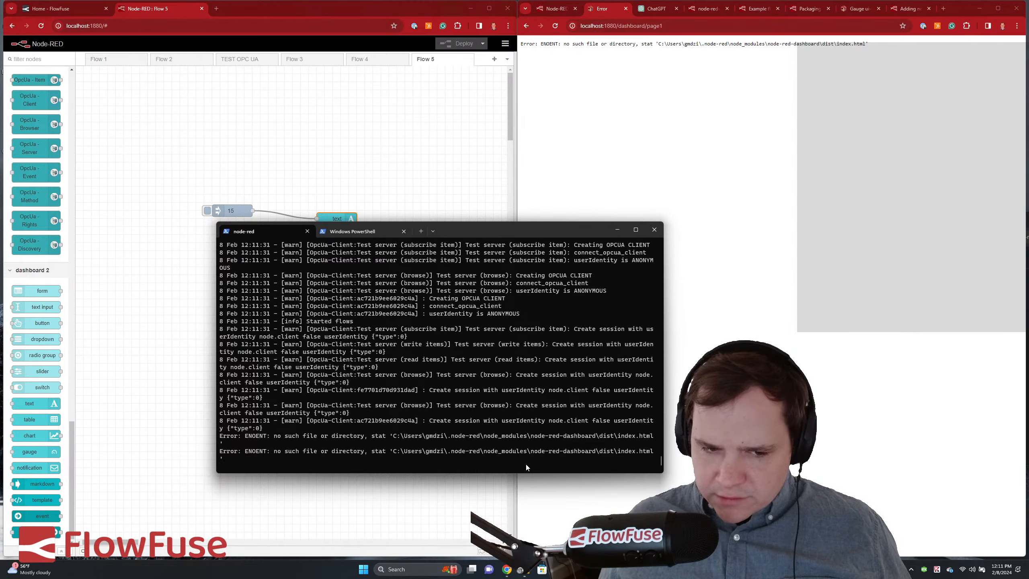
pyautogui.click(910, 5)
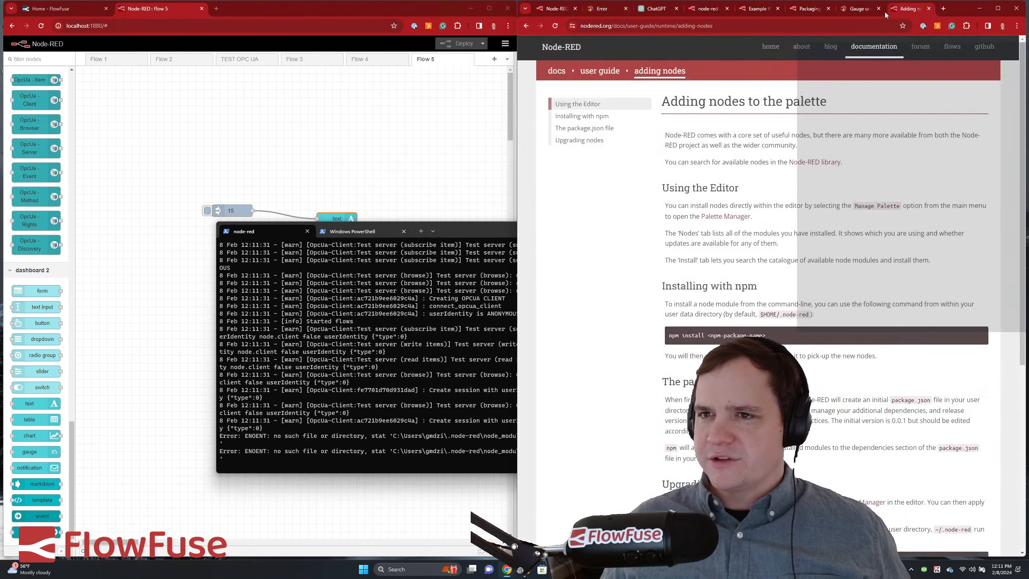
pyautogui.click(856, 9)
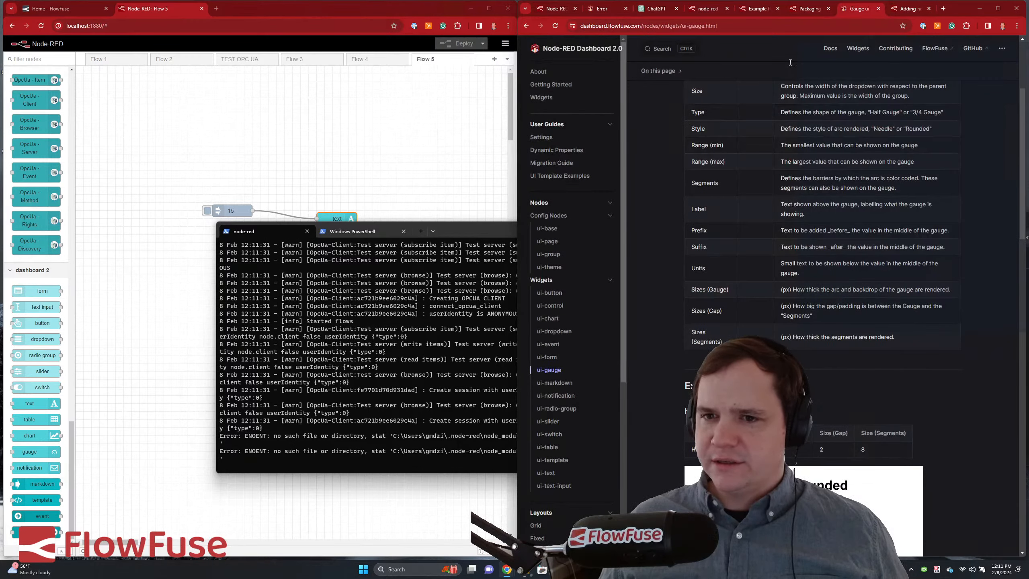
pyautogui.click(806, 10)
pyautogui.click(760, 10)
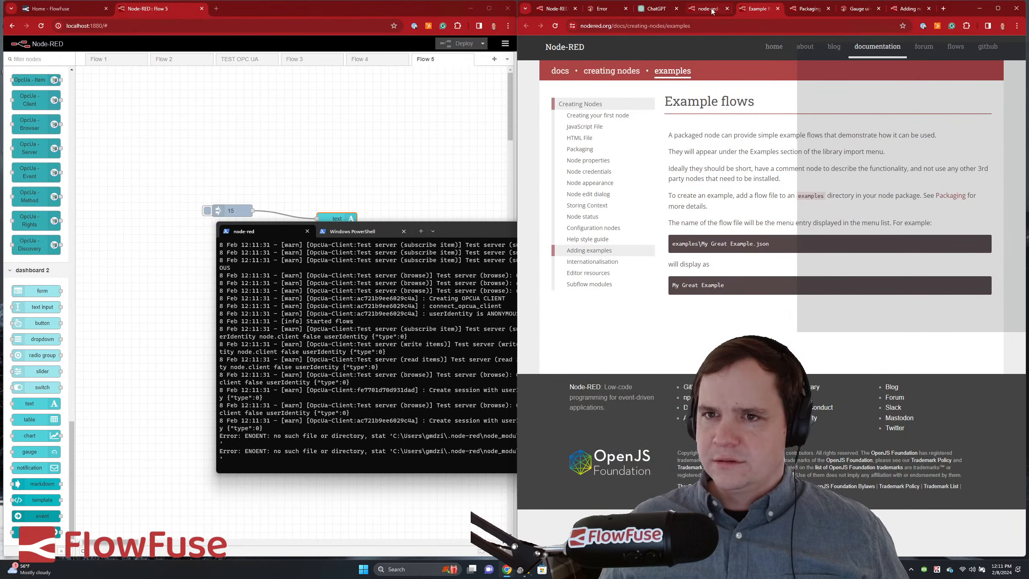
pyautogui.click(778, 9)
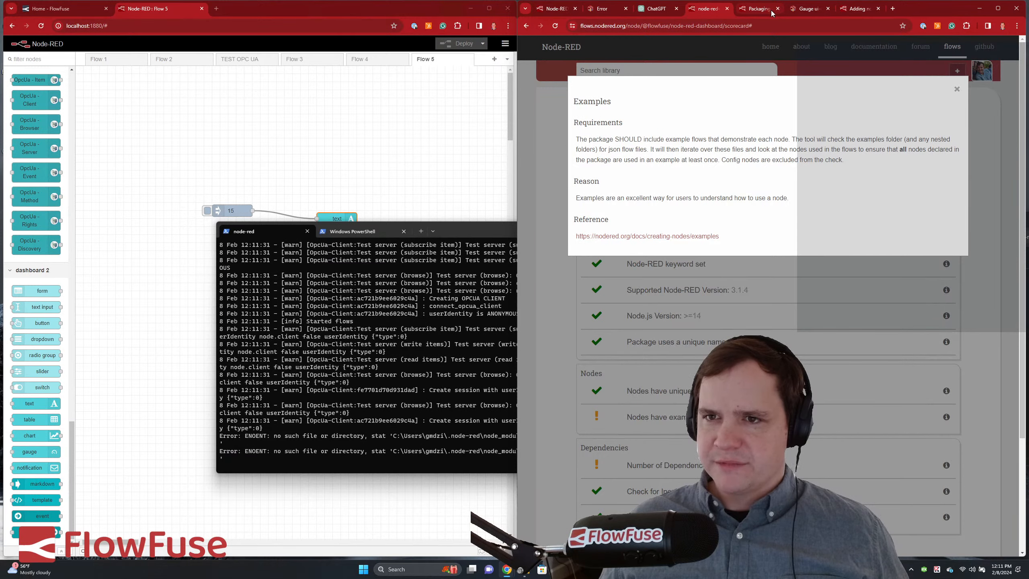
pyautogui.hotkey('ctrl', 'shift', 't')
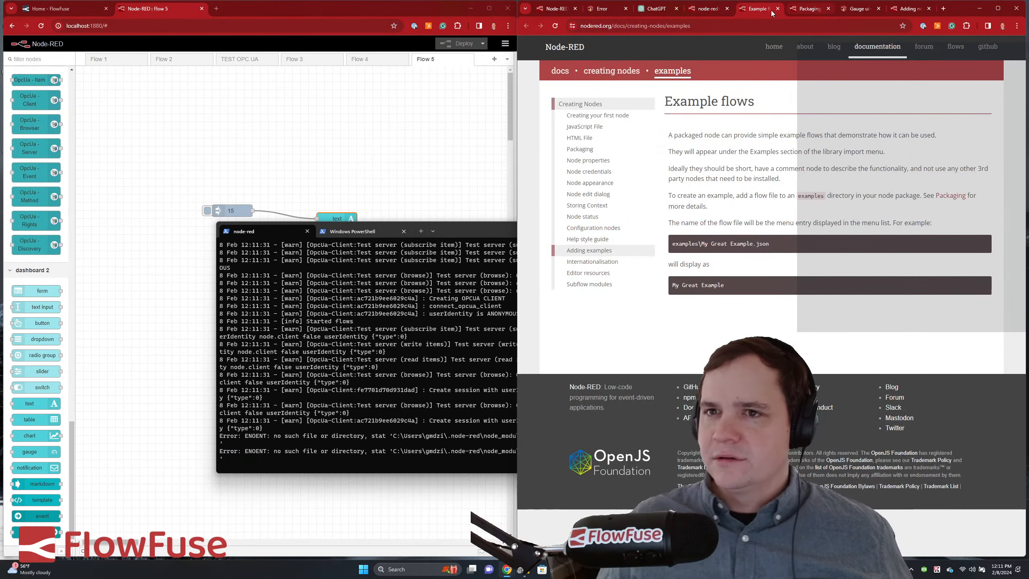
pyautogui.click(855, 10)
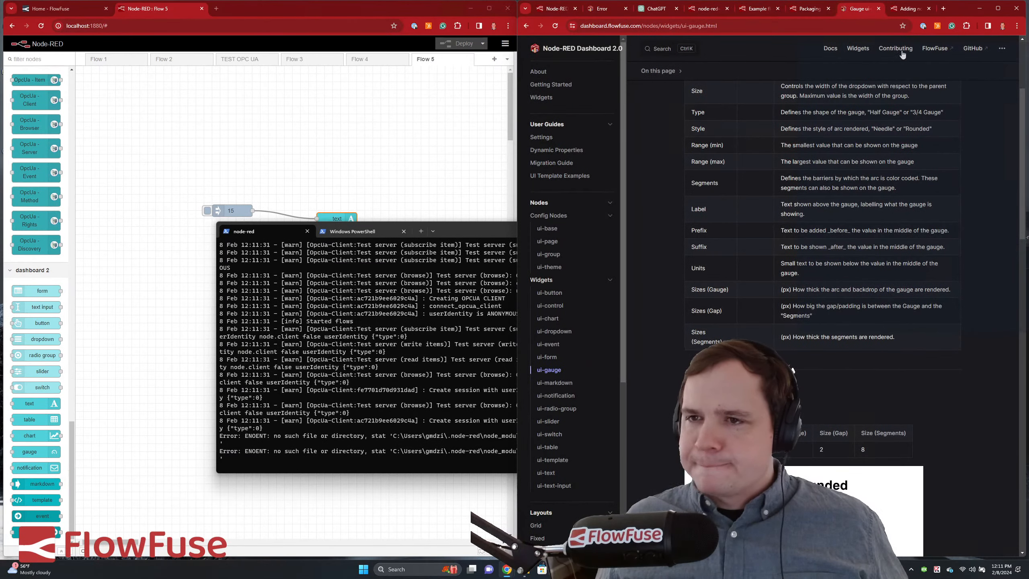
# - Open the Dashboard 2.0 GitHub repository from its documentation site and read through the README, including the installation section
pyautogui.scroll(4, 797, 179)
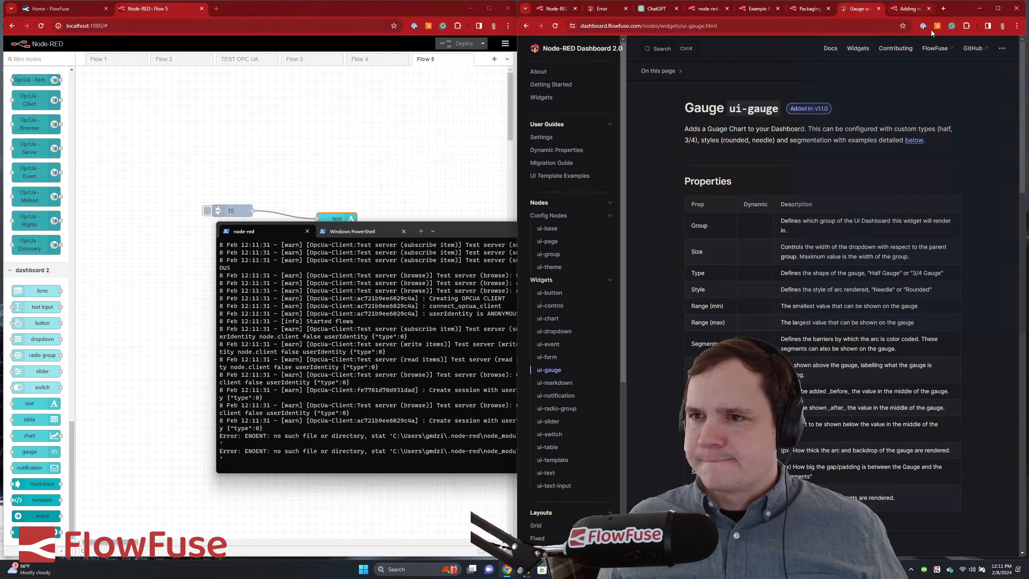
pyautogui.middleClick(975, 49)
pyautogui.click(868, 9)
pyautogui.scroll(-10, 799, 211)
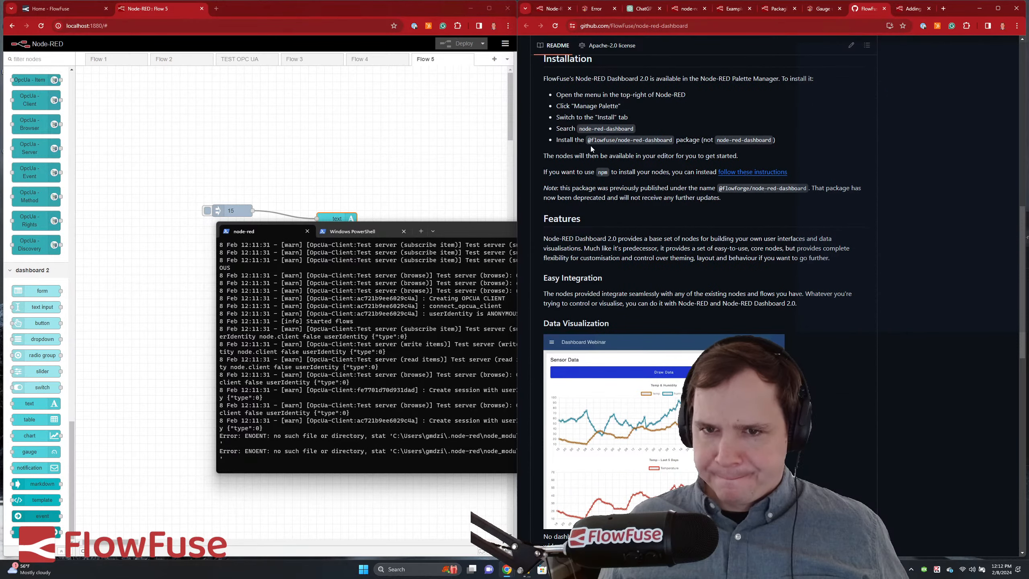
pyautogui.scroll(2, 670, 202)
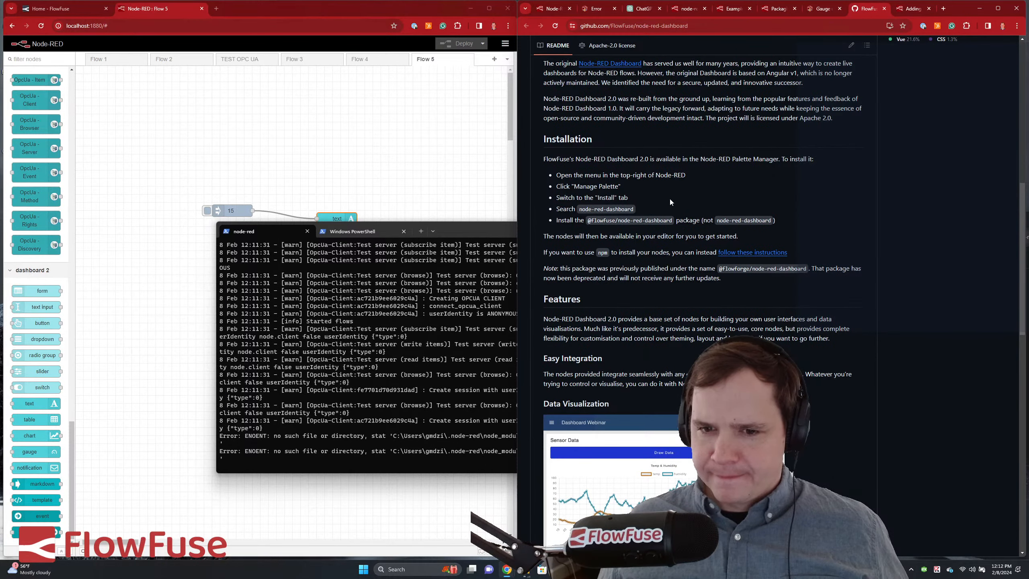
pyautogui.scroll(-10, 669, 197)
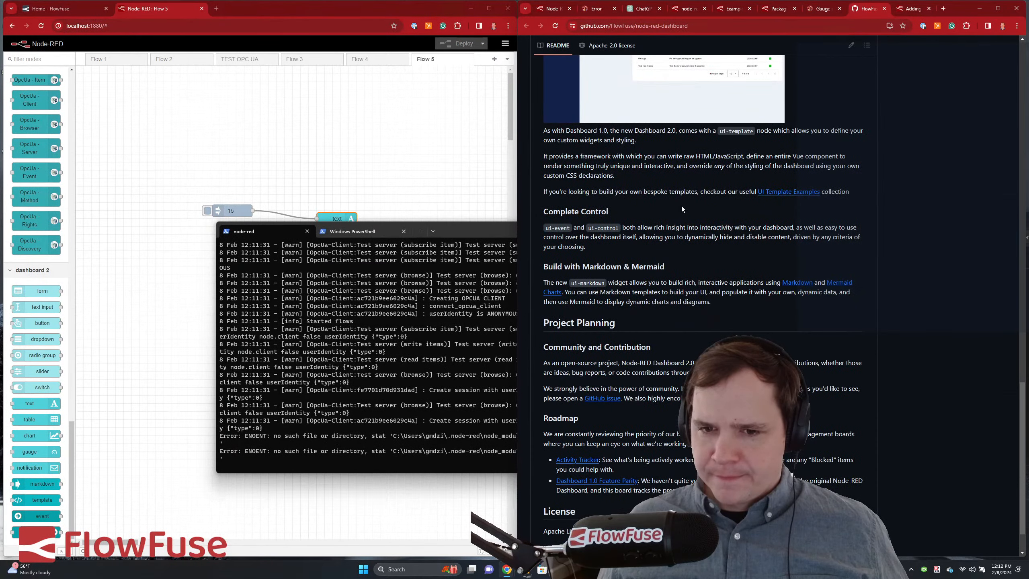
pyautogui.scroll(-2, 681, 202)
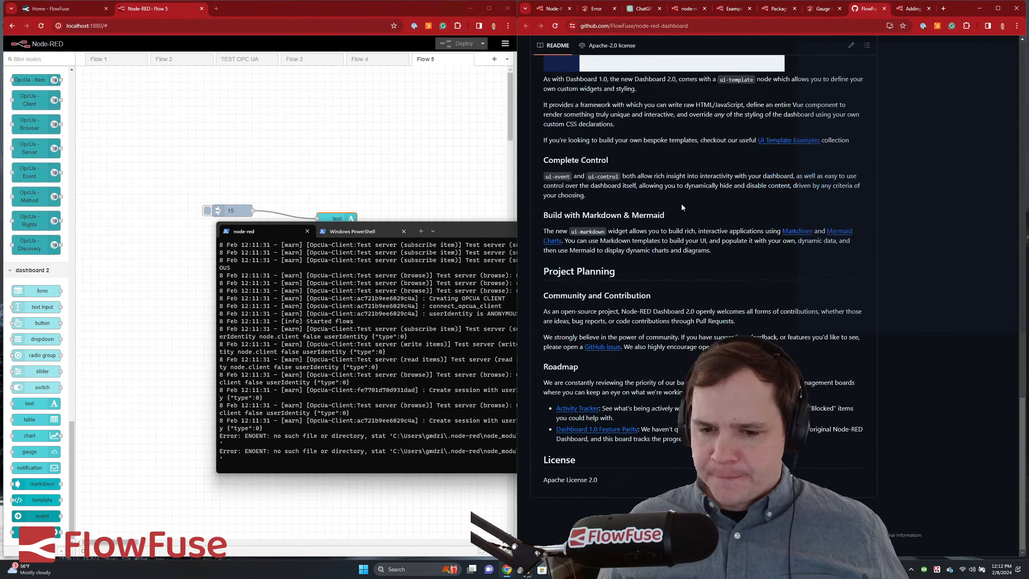
# - Open github.com in a new tab and filter the top repositories by splunk
pyautogui.click(940, 9)
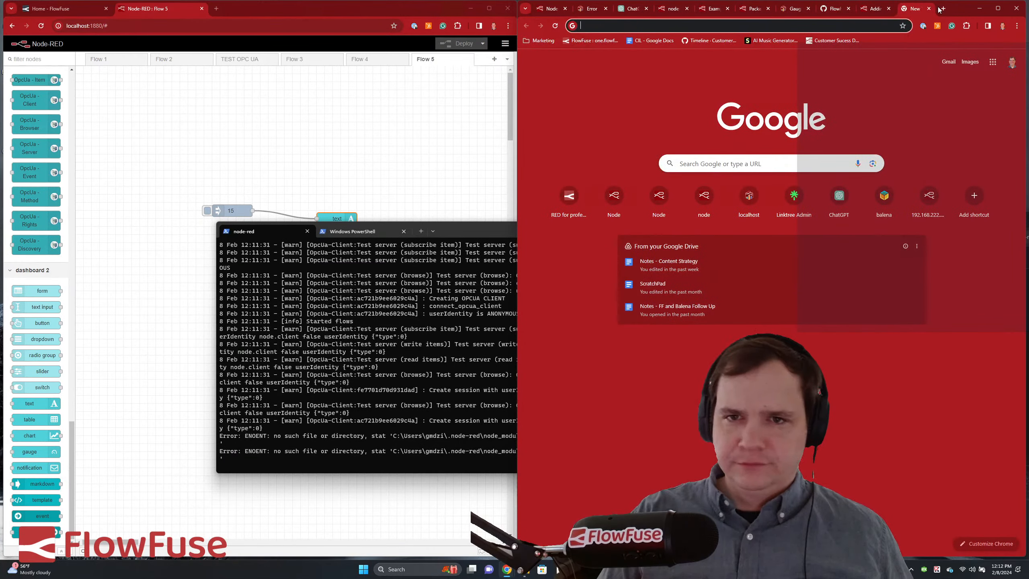
pyautogui.write('github.com')
pyautogui.press('Return')
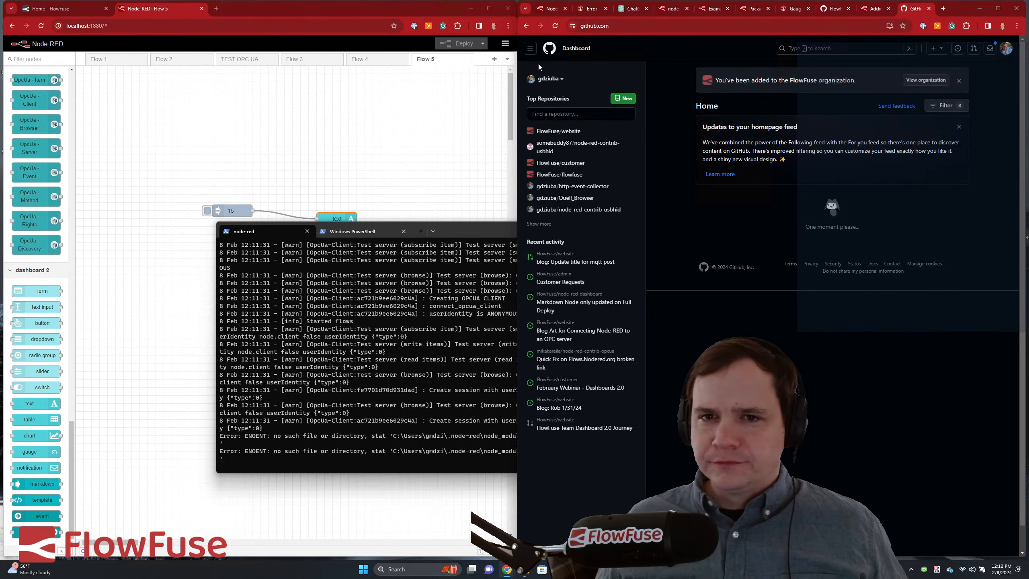
pyautogui.click(553, 114)
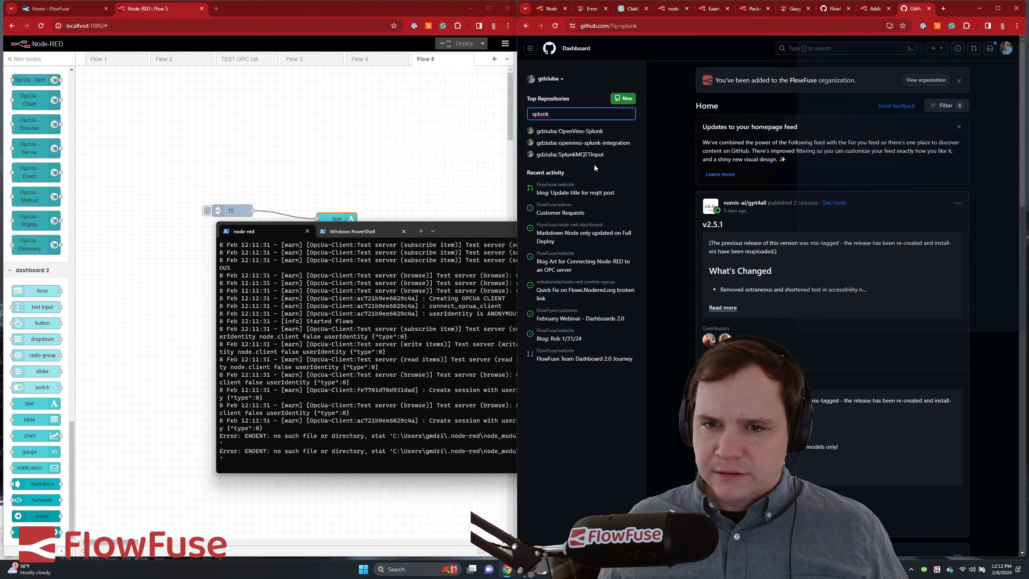
# - Open the SplunkMQTTInput repository, then load flows.nodered.org/node/node-red-node-mysql in the same tab
pyautogui.moveTo(583, 158)
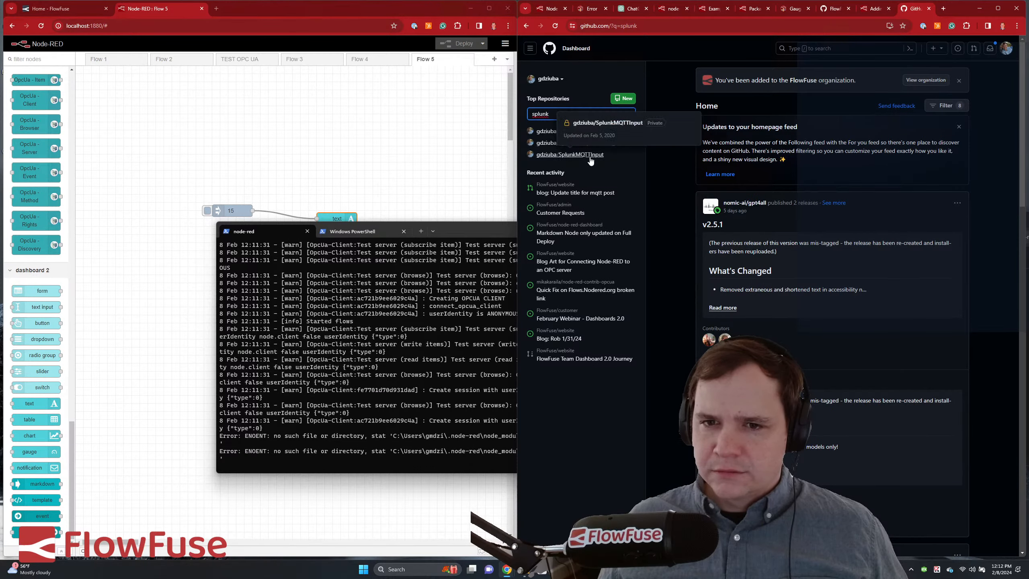
pyautogui.click(590, 156)
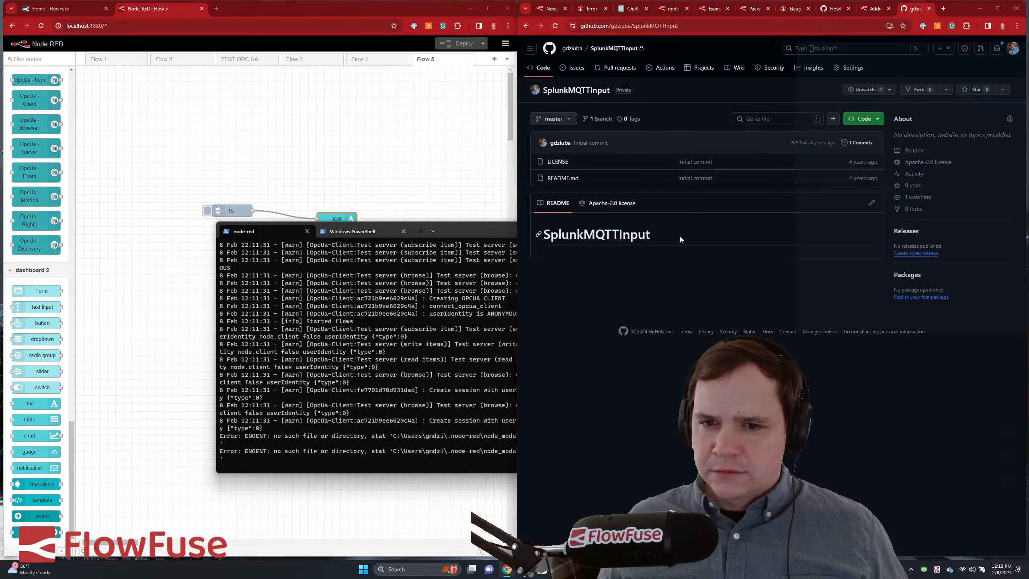
pyautogui.click(636, 27)
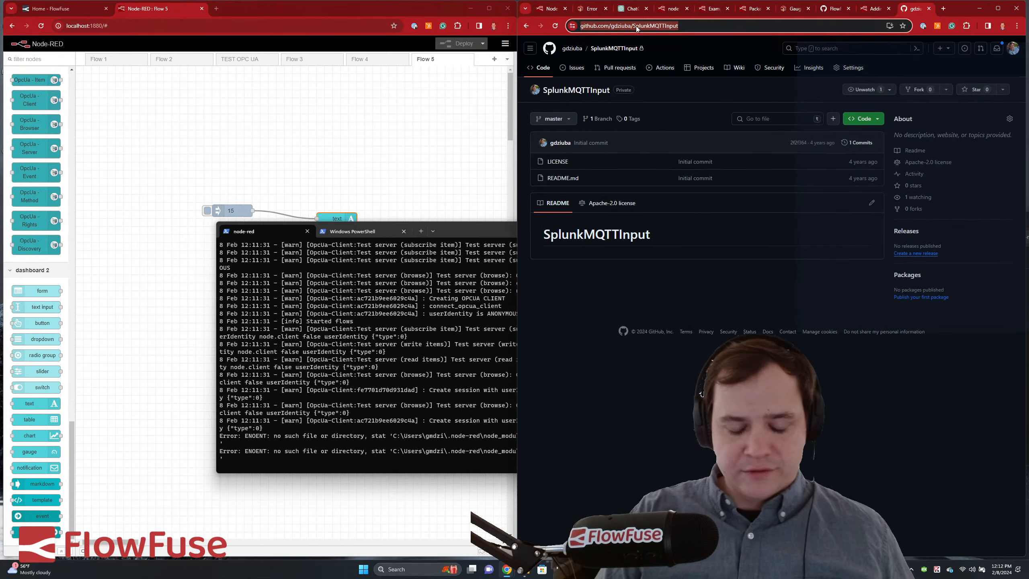
pyautogui.hotkey('ctrl', 'v')
pyautogui.press('Return')
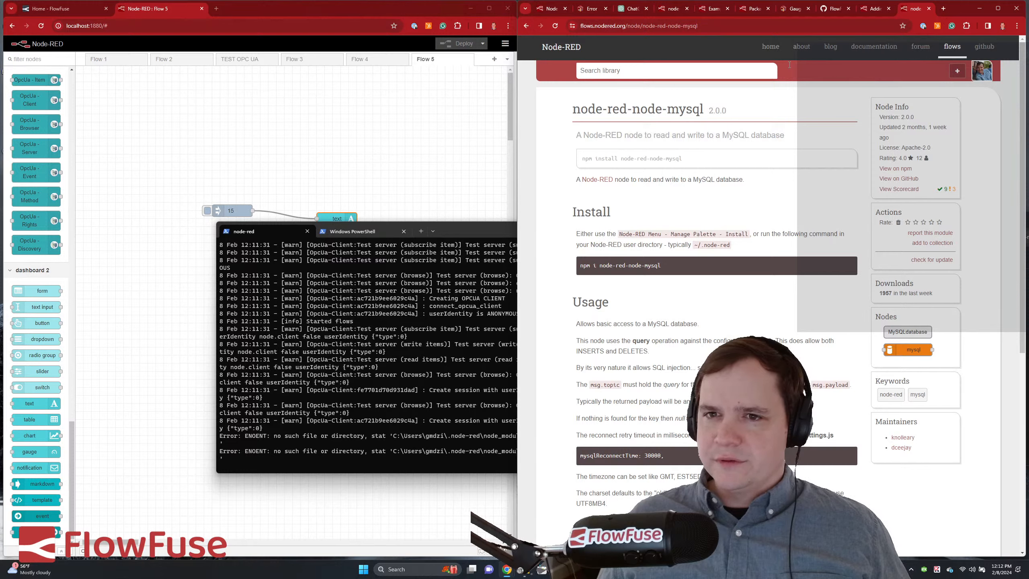
# - Search the Node-RED library for splunk and read the installation instructions for node-red-contrib-http-event-collector
pyautogui.click(660, 69)
pyautogui.write('gdziub')
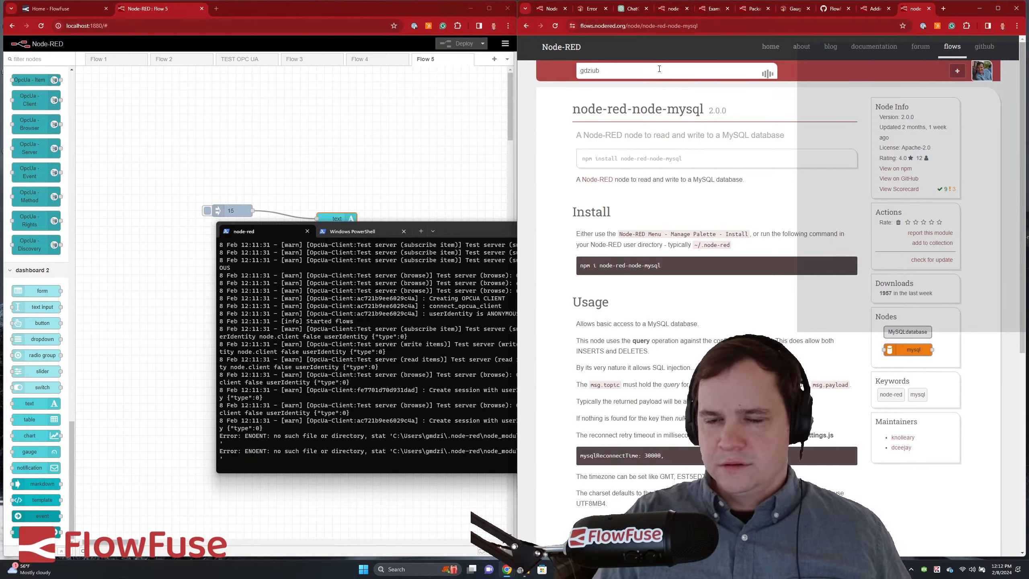
pyautogui.write('s')
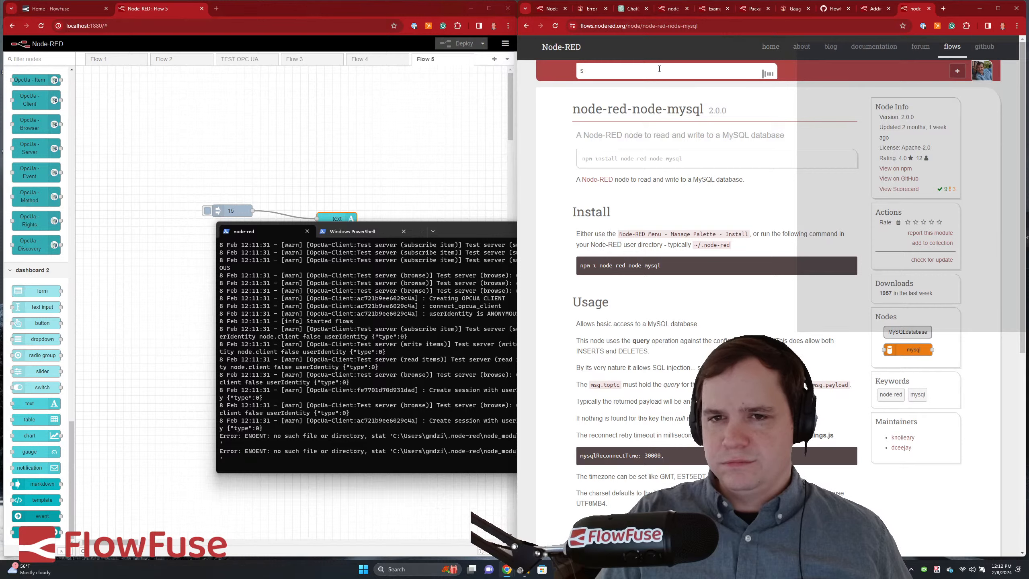
pyautogui.write('plunk')
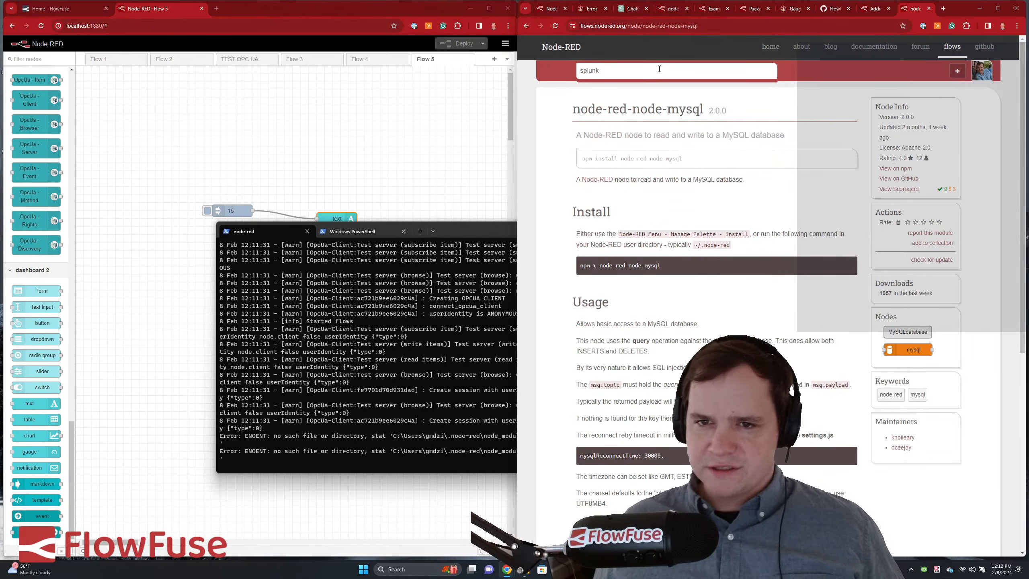
pyautogui.click(640, 89)
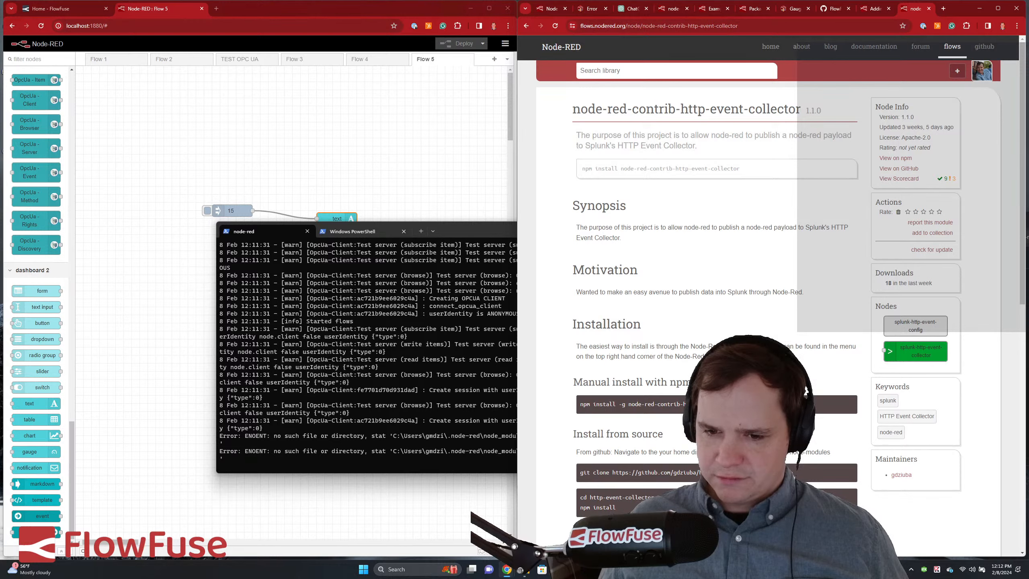
pyautogui.scroll(-3, 806, 391)
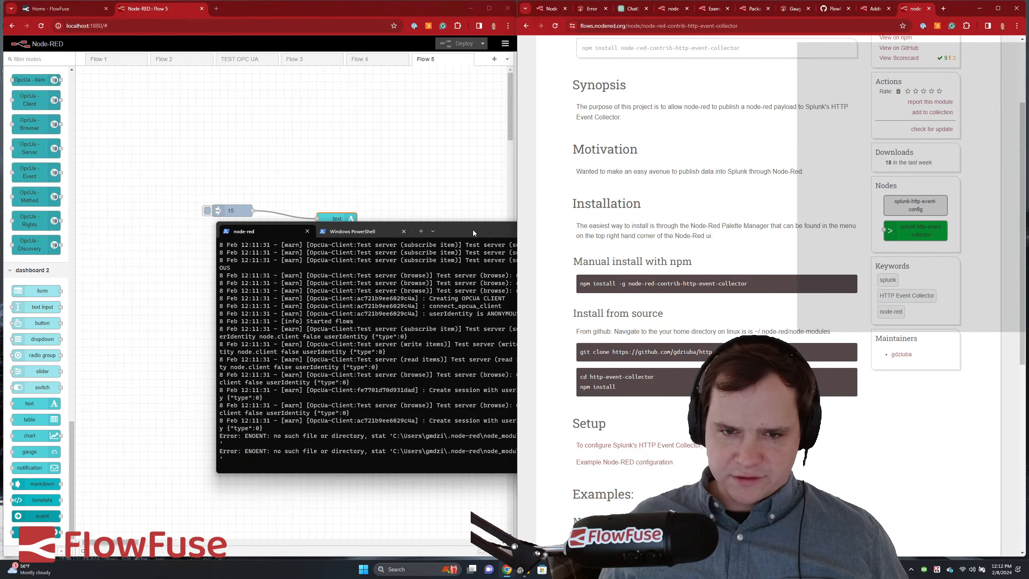
# - Switch to the Windows PowerShell session and list the contents of the node-red-dashboard directory with ls
pyautogui.moveTo(473, 231); pyautogui.dragTo(376, 218)
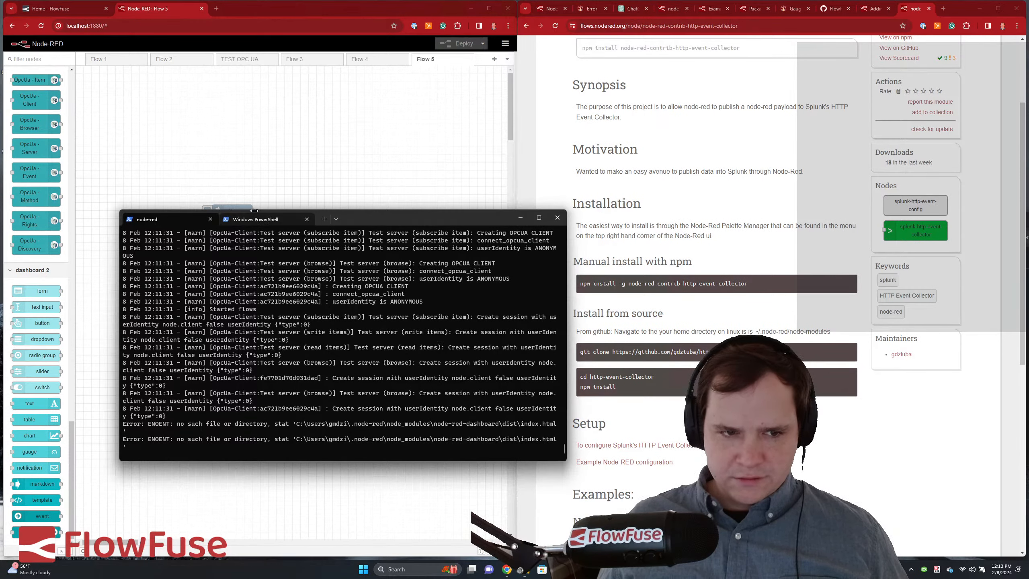
pyautogui.click(262, 222)
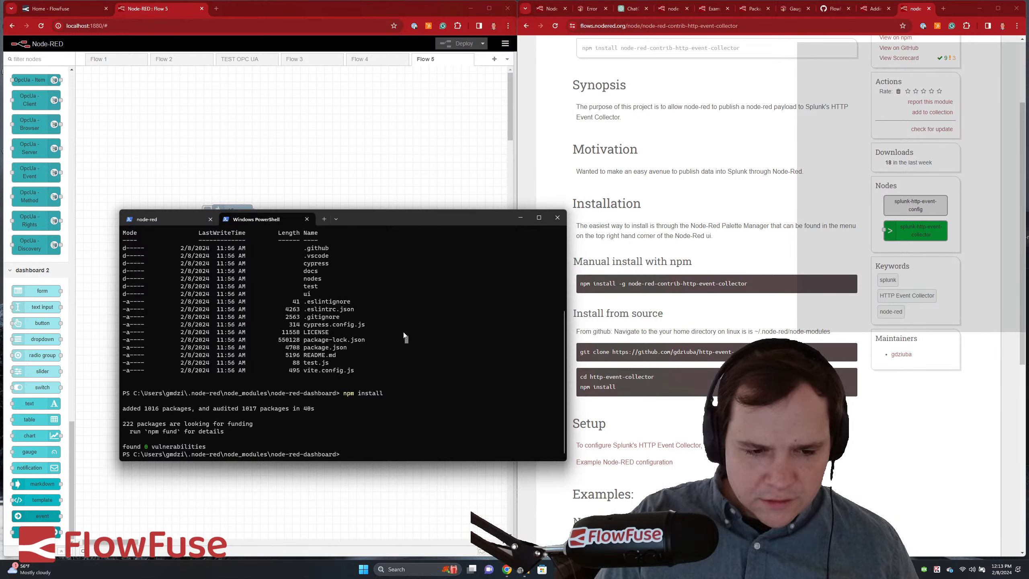
pyautogui.write('ls')
pyautogui.press('Return')
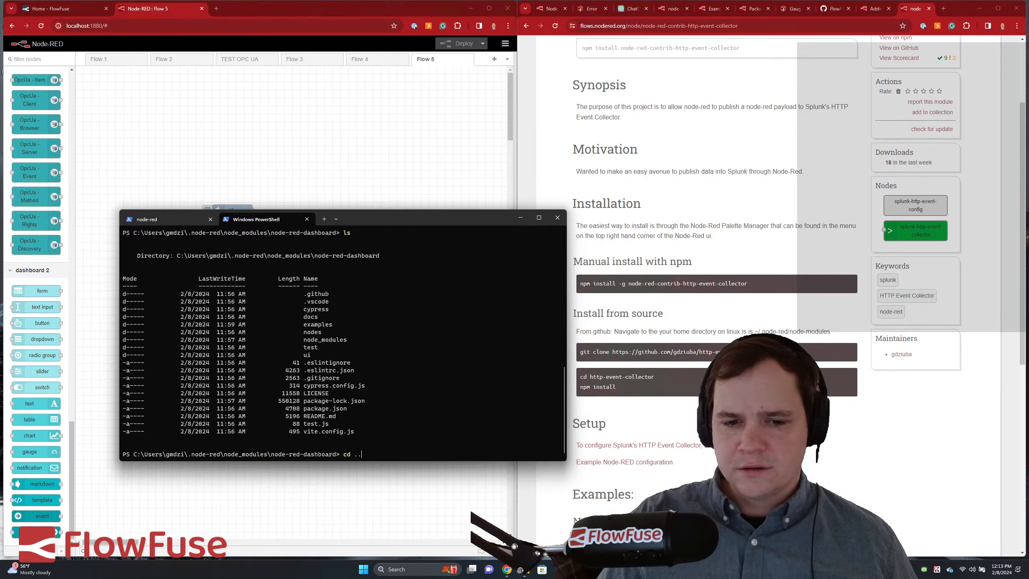
# - Go up to the parent node_modules directory with cd .., list its contents with ls and look through the installed packages
pyautogui.write('cd ..')
pyautogui.press('Return')
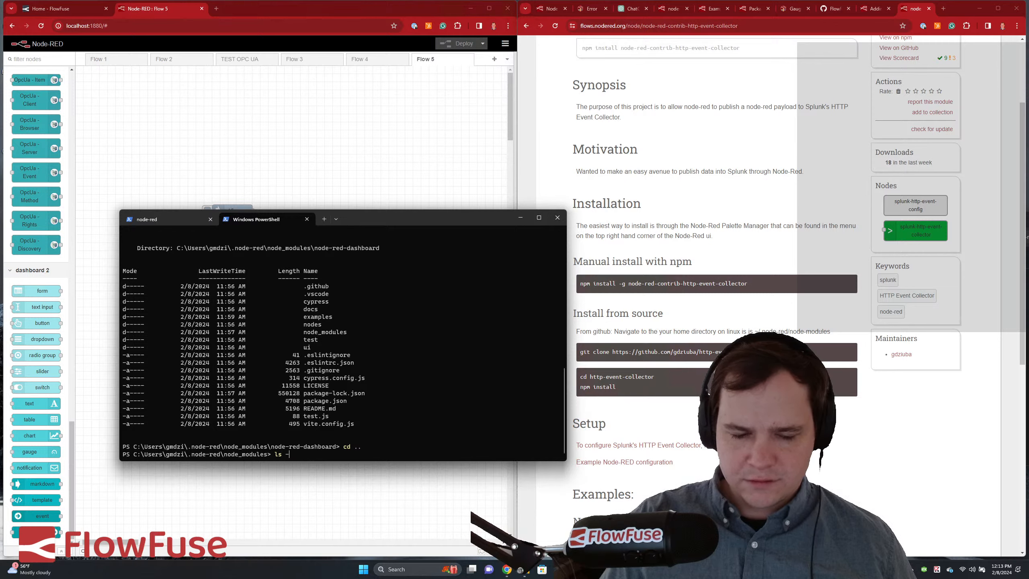
pyautogui.write('ls -l')
pyautogui.press('Return')
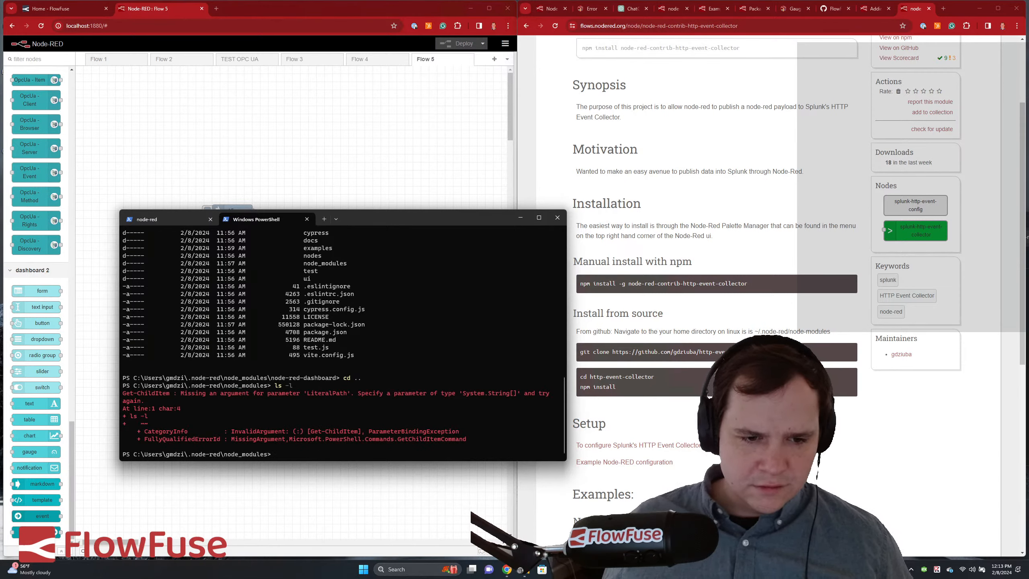
pyautogui.write('ls')
pyautogui.press('Return')
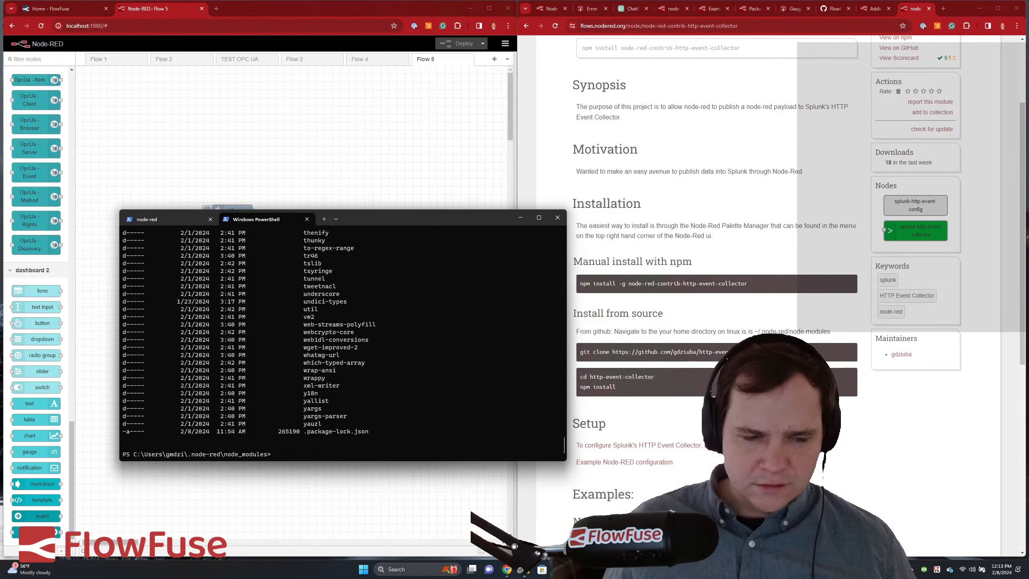
pyautogui.scroll(20, 408, 336)
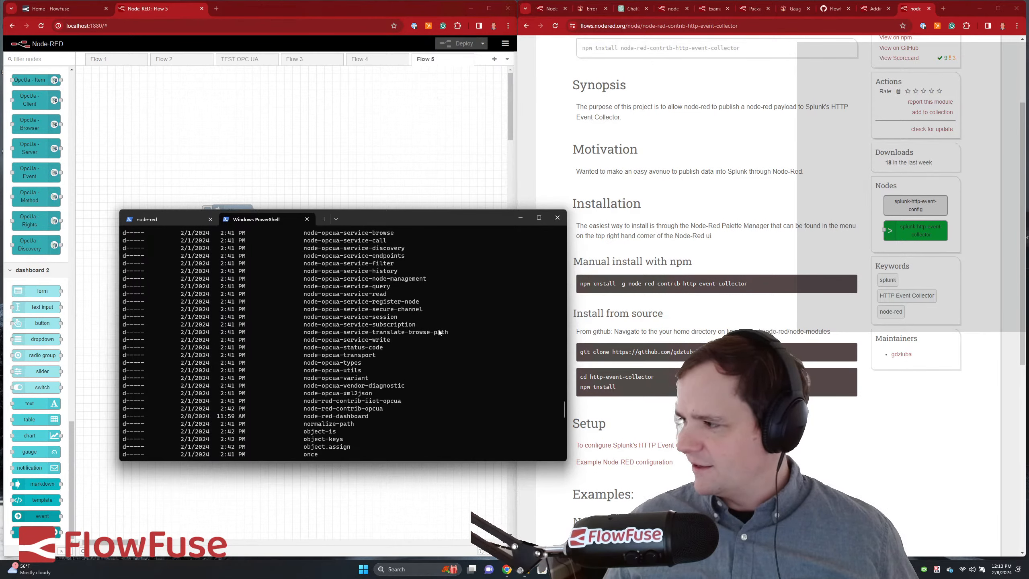
pyautogui.scroll(7, 429, 337)
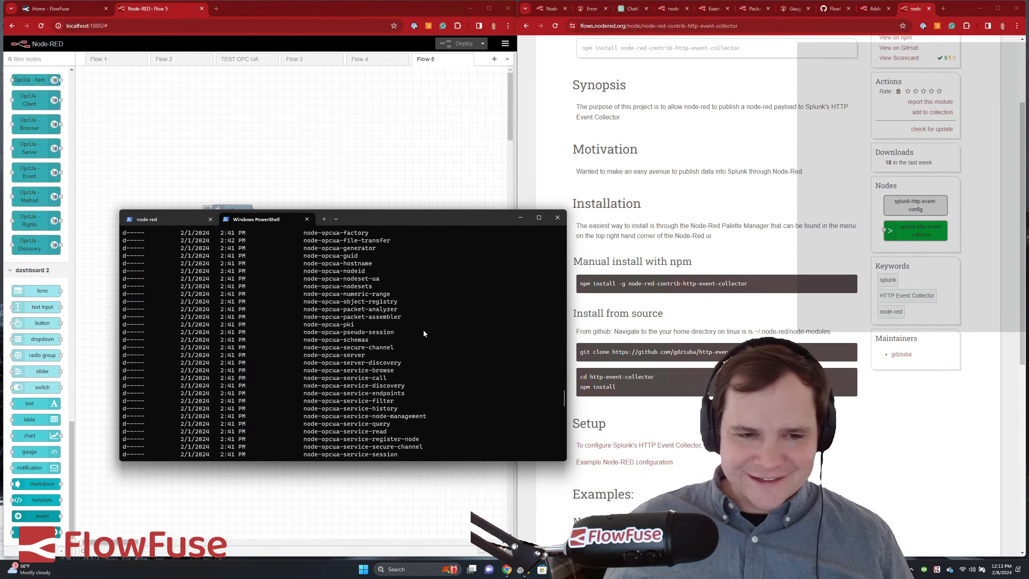
# - Switch to File Explorer and look through the node_modules folder inside node-red-dashboard
pyautogui.click(525, 571)
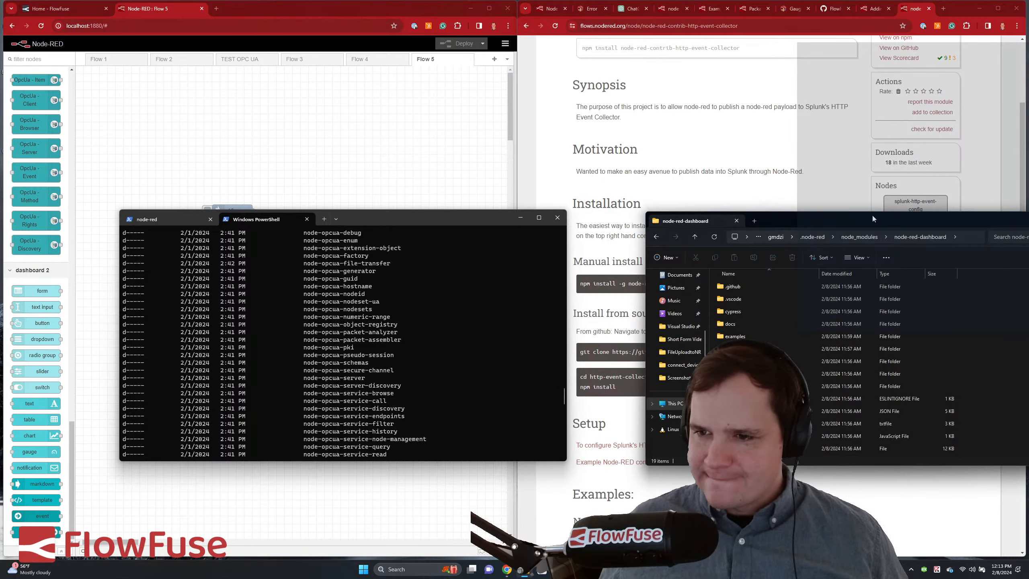
pyautogui.moveTo(872, 213); pyautogui.dragTo(609, 168)
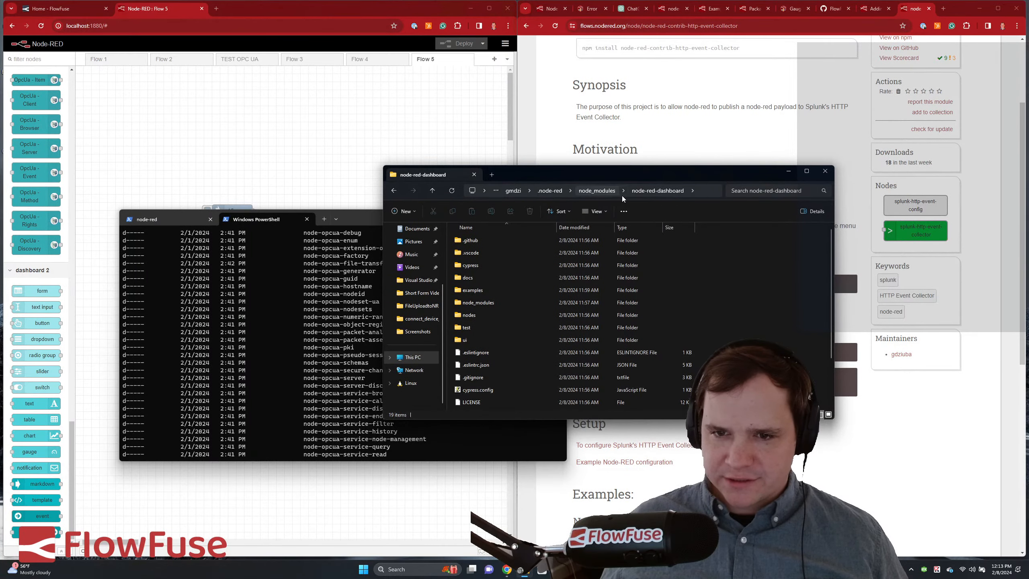
pyautogui.doubleClick(472, 304)
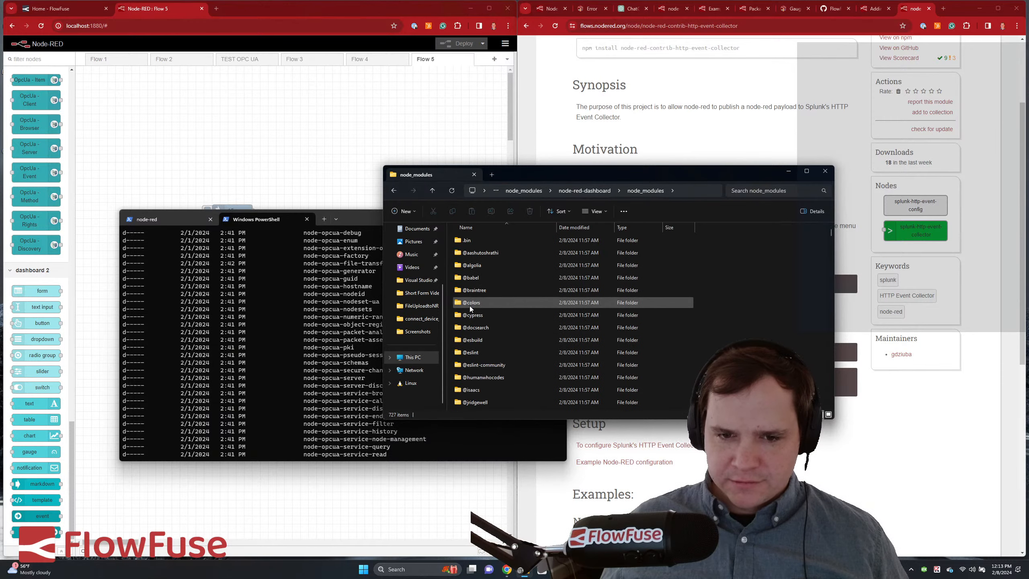
pyautogui.scroll(-20, 524, 332)
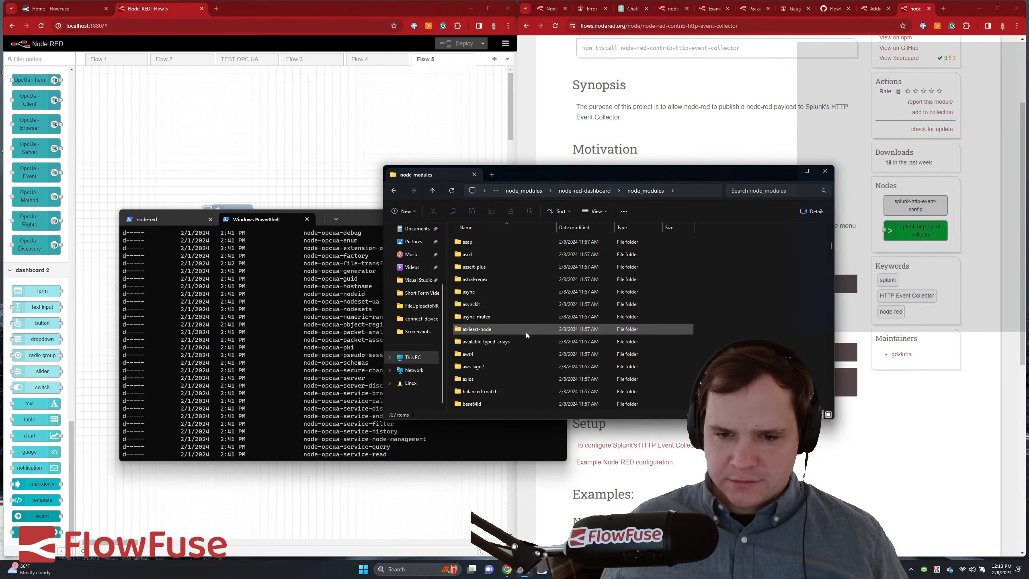
pyautogui.scroll(-10, 531, 332)
pyautogui.scroll(-20, 529, 308)
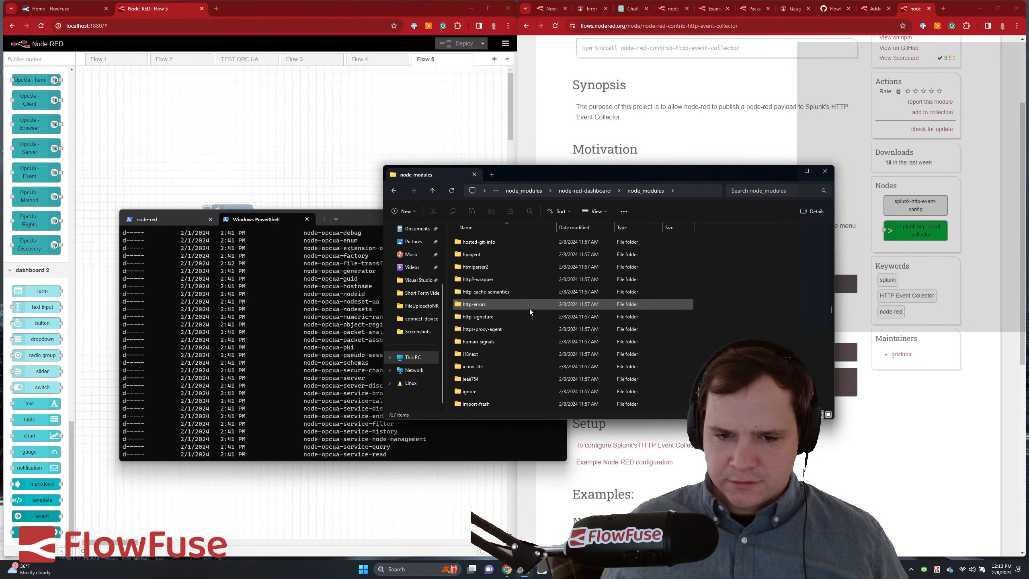
pyautogui.scroll(-20, 529, 308)
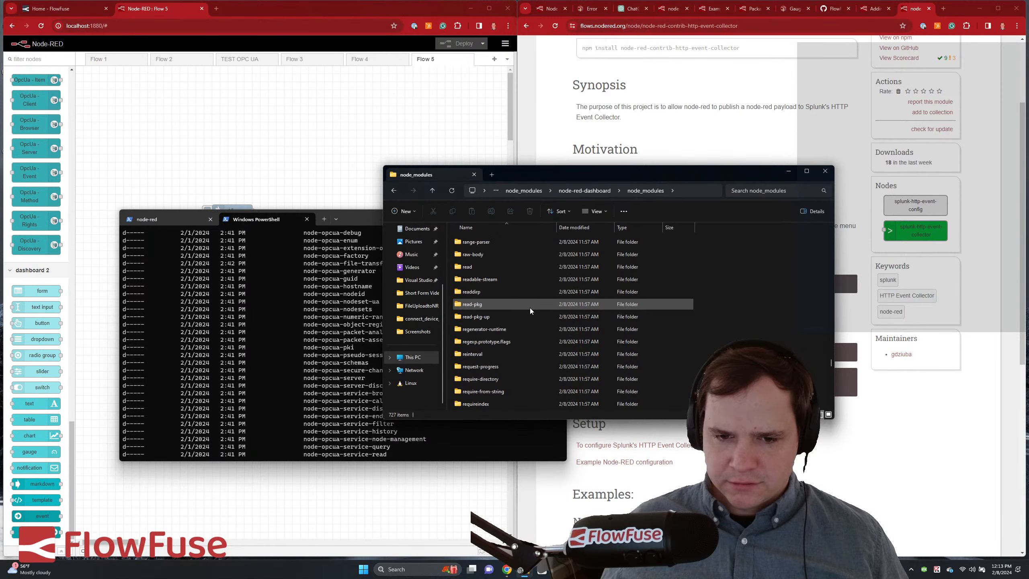
pyautogui.scroll(-7, 530, 307)
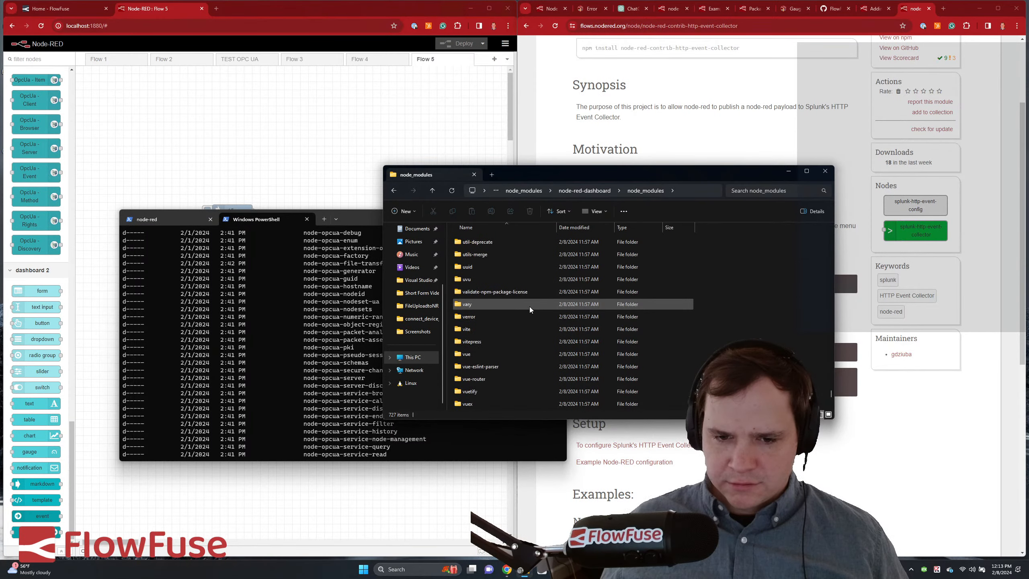
pyautogui.scroll(20, 529, 308)
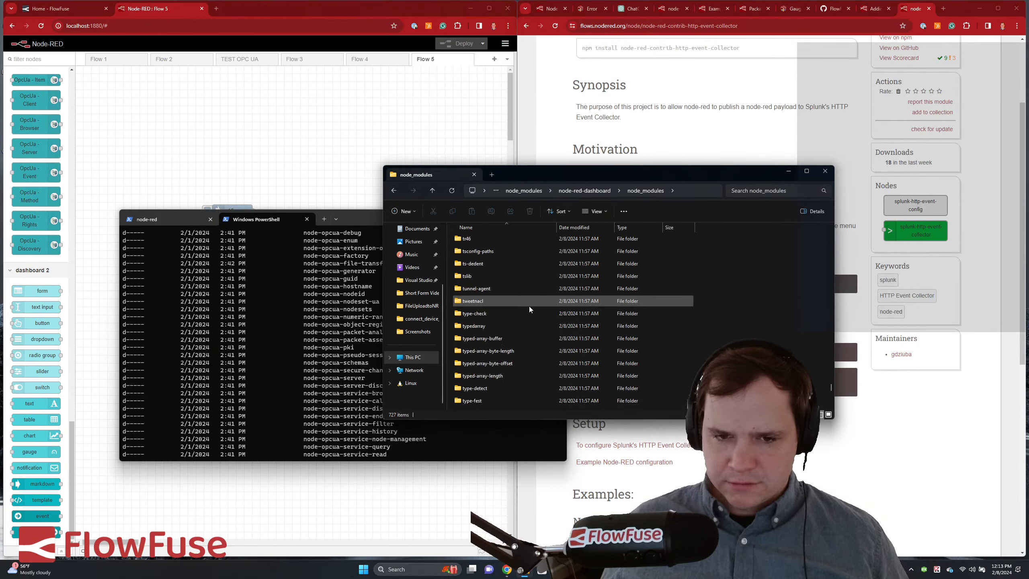
pyautogui.scroll(20, 529, 305)
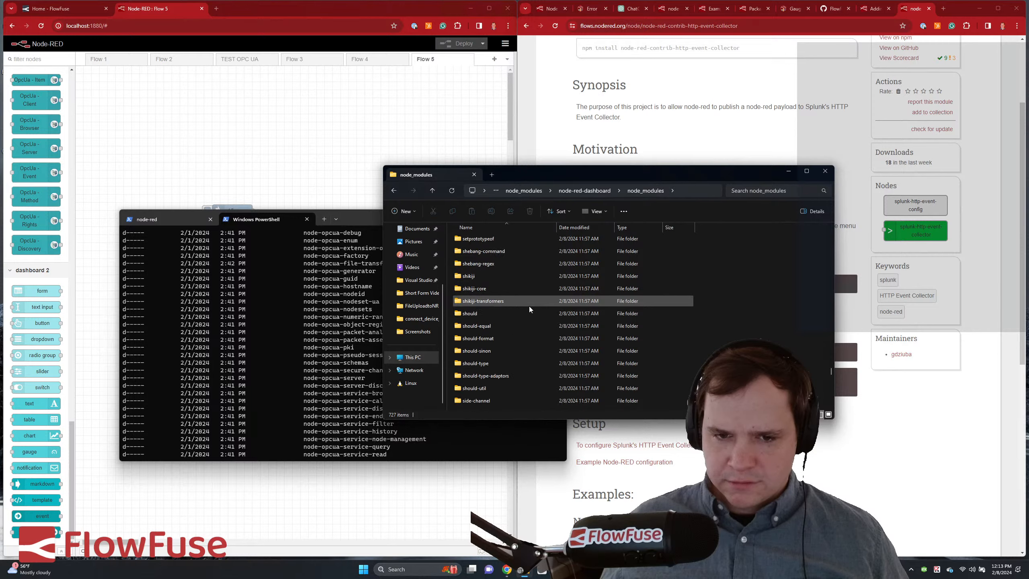
pyautogui.scroll(20, 529, 305)
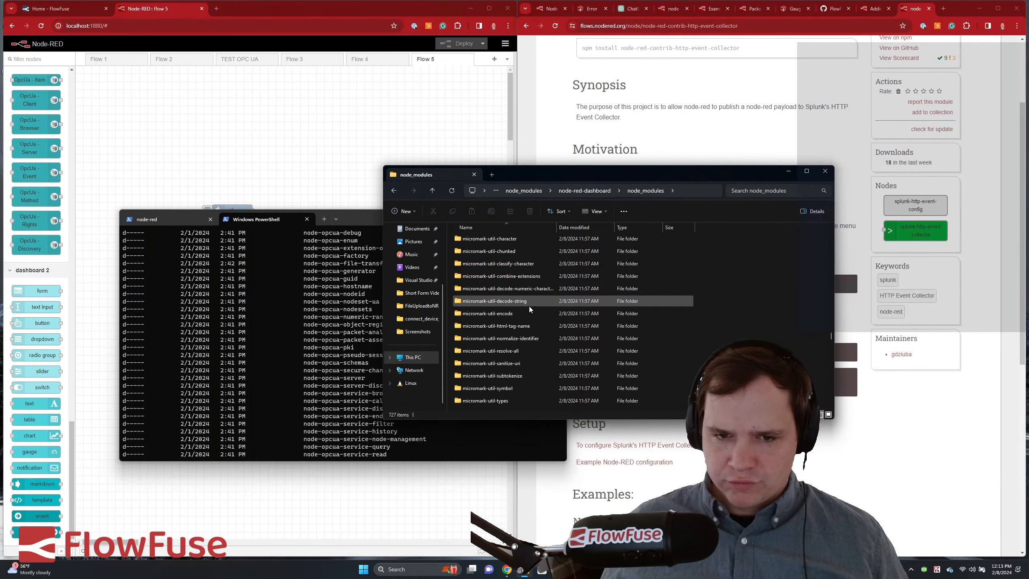
pyautogui.scroll(20, 529, 305)
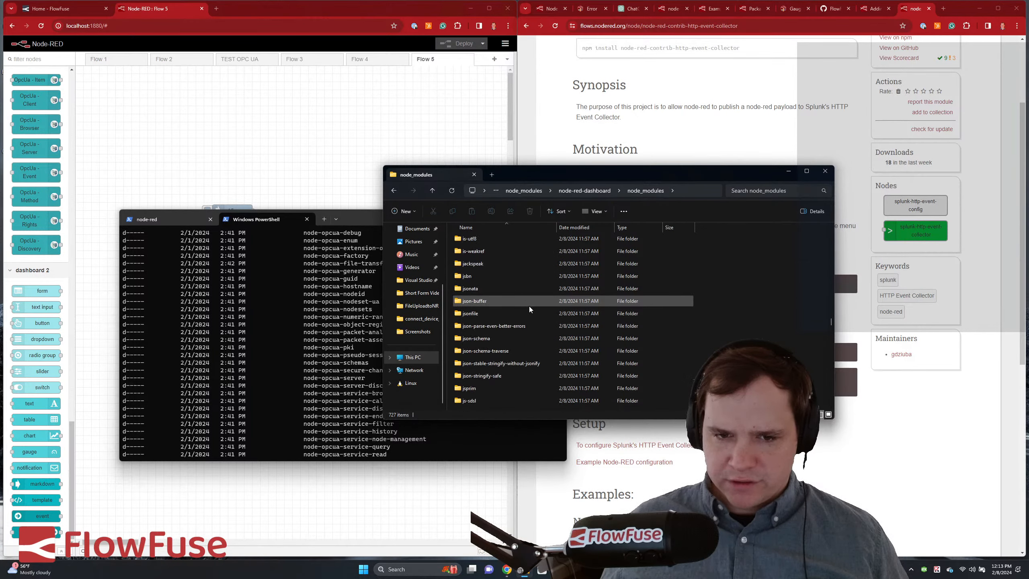
pyautogui.scroll(20, 529, 306)
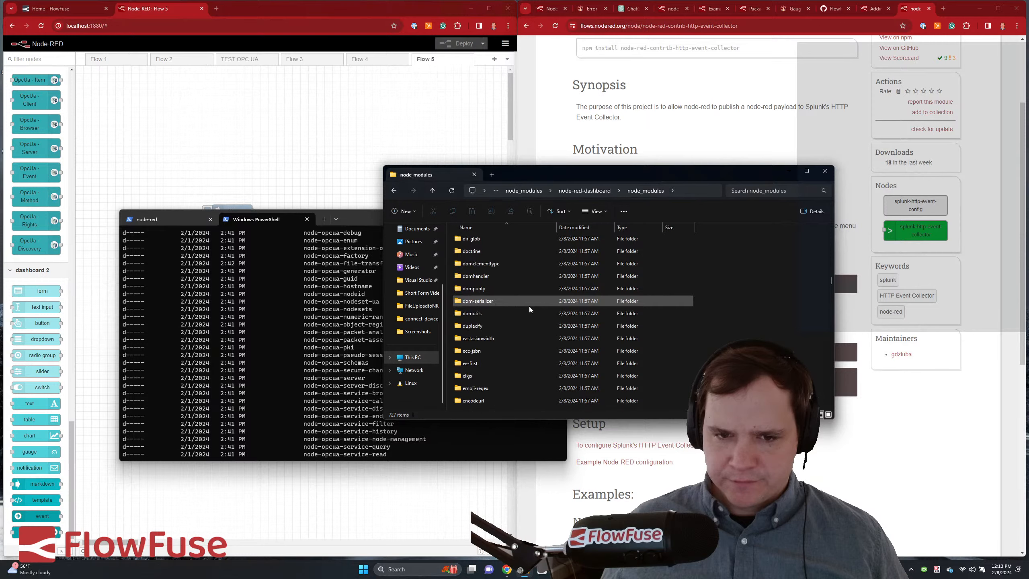
pyautogui.scroll(20, 529, 305)
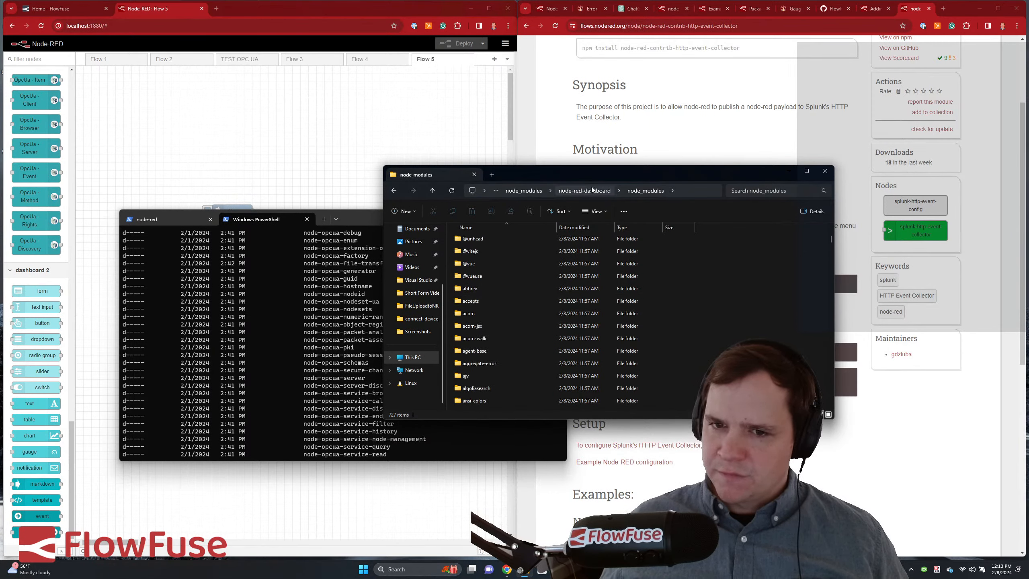
# - Go to the .node-red\node_modules folder and check the general and security properties of the node-red-dashboard folder
pyautogui.click(529, 191)
pyautogui.scroll(-3, 519, 350)
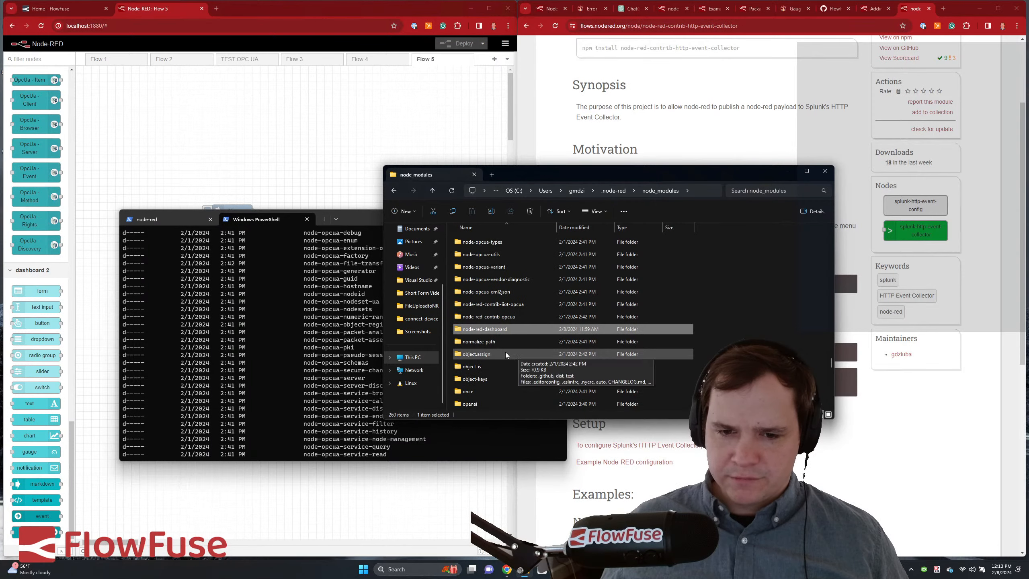
pyautogui.rightClick(496, 327)
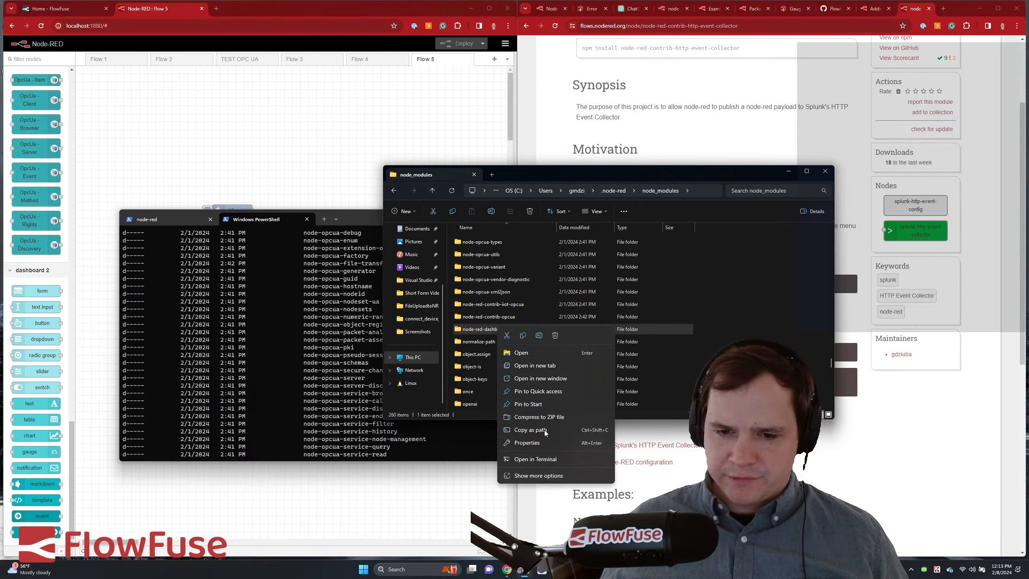
pyautogui.click(537, 443)
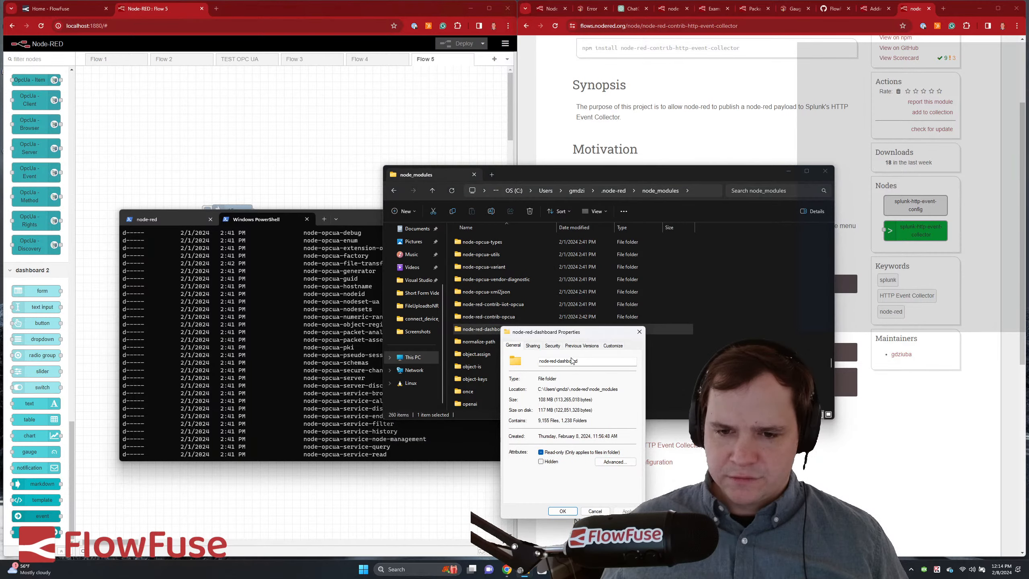
pyautogui.click(553, 345)
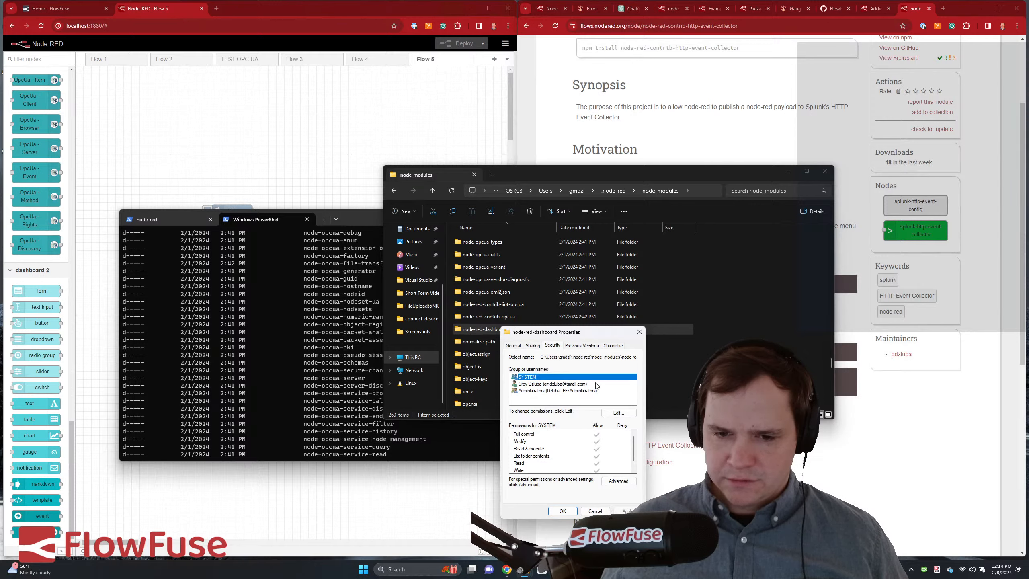
pyautogui.click(639, 332)
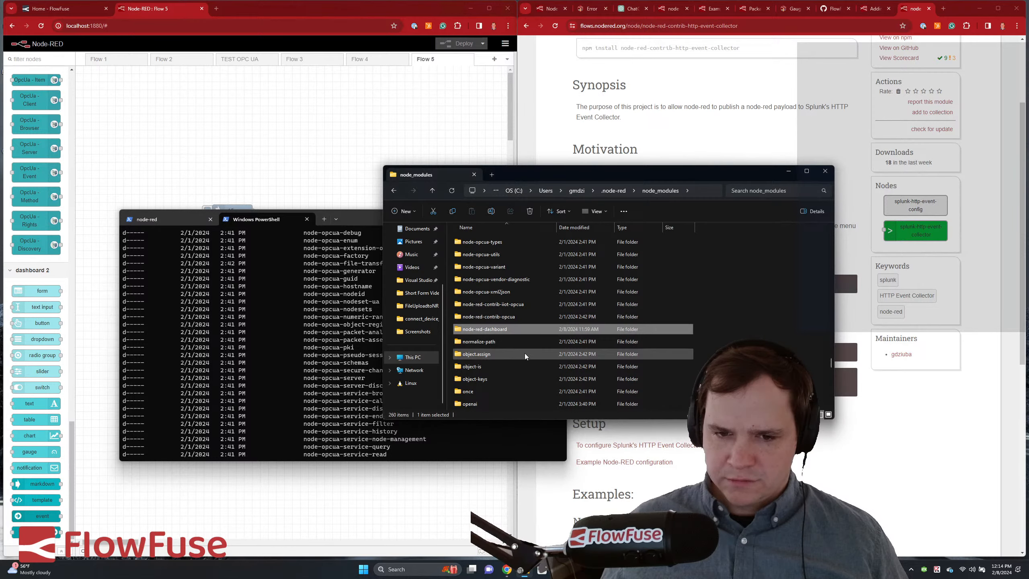
# - Check the general properties and each group's security permissions of the node-red-contrib-opcua folder for comparison
pyautogui.rightClick(493, 316)
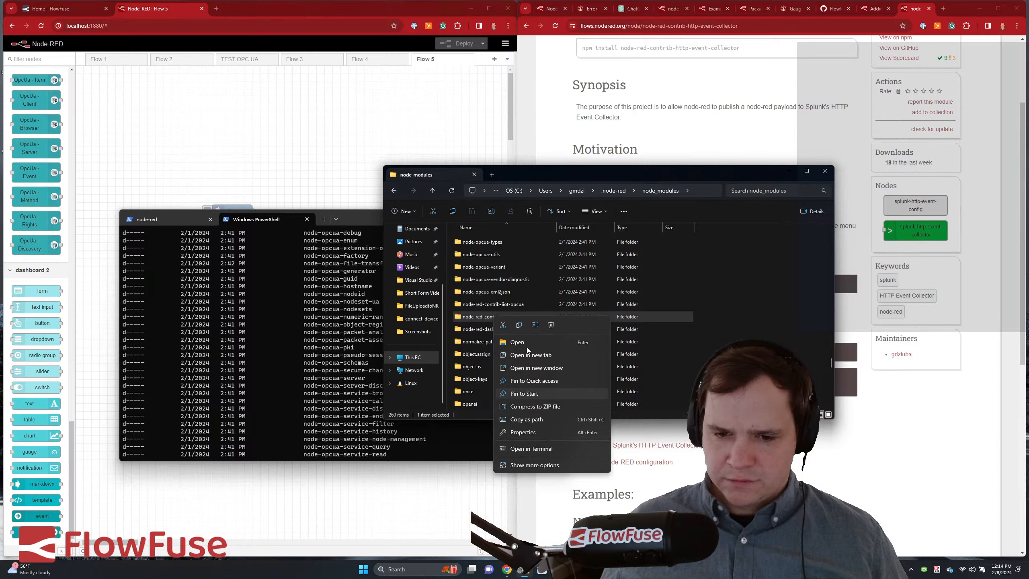
pyautogui.click(530, 432)
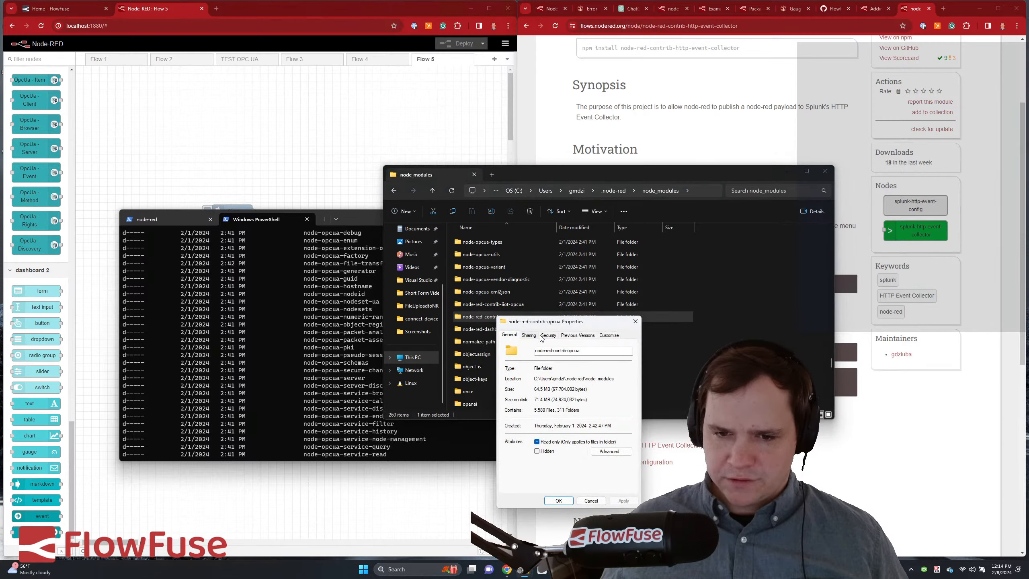
pyautogui.click(542, 336)
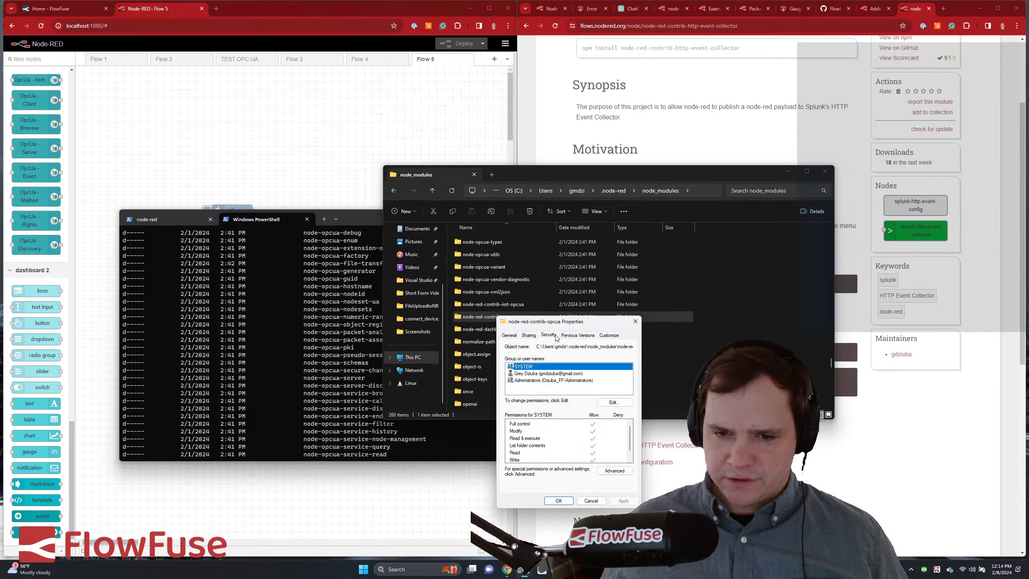
pyautogui.click(553, 374)
pyautogui.click(545, 380)
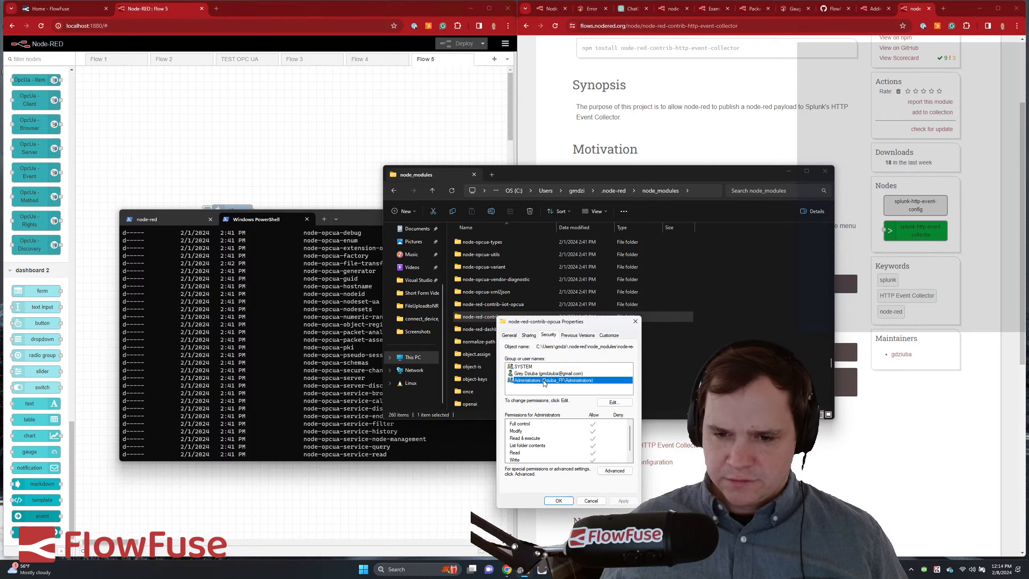
pyautogui.click(635, 321)
# - Check the general properties and each group's security permissions of the node-red-dashboard folder
pyautogui.rightClick(510, 332)
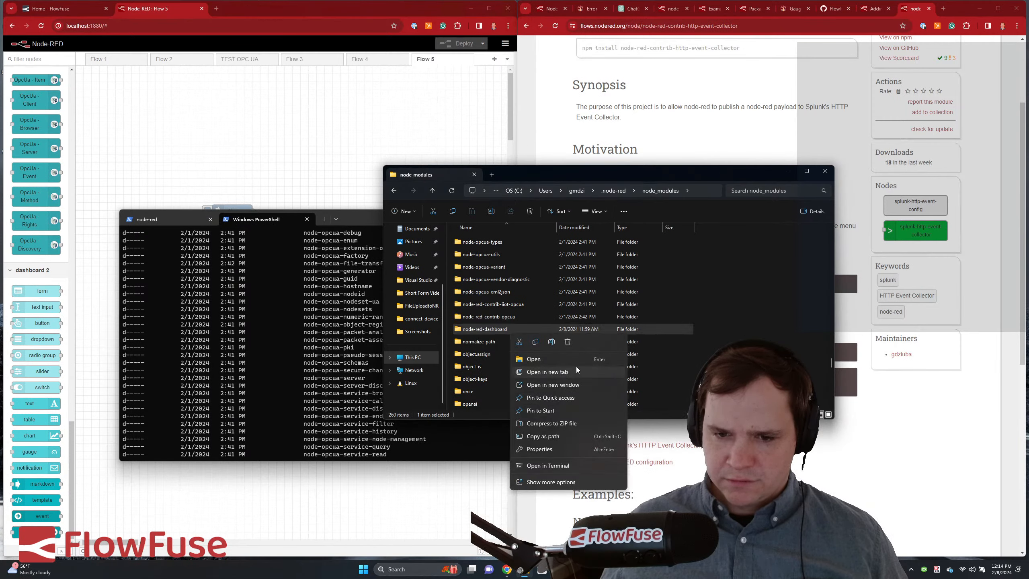
pyautogui.click(551, 449)
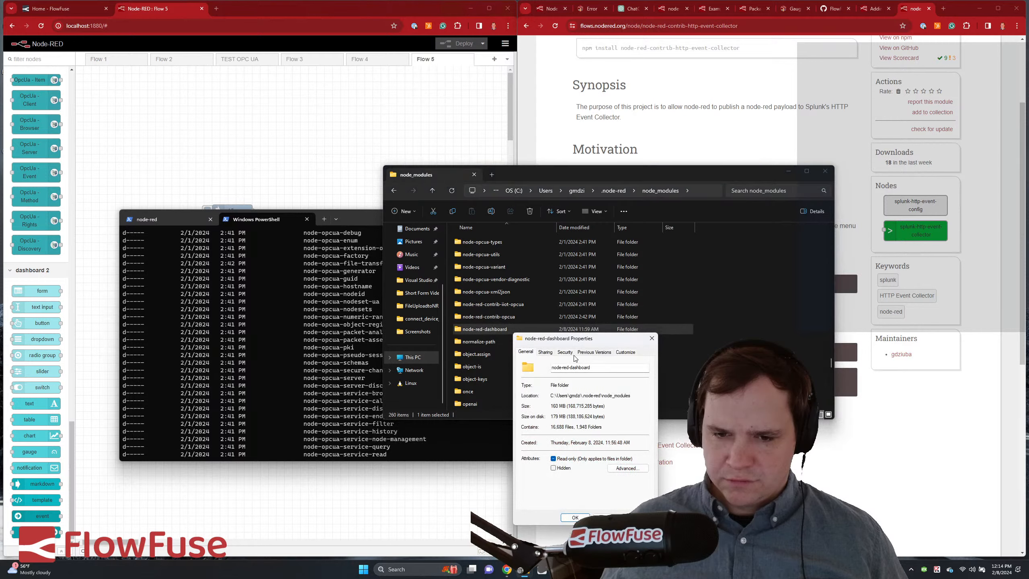
pyautogui.click(566, 352)
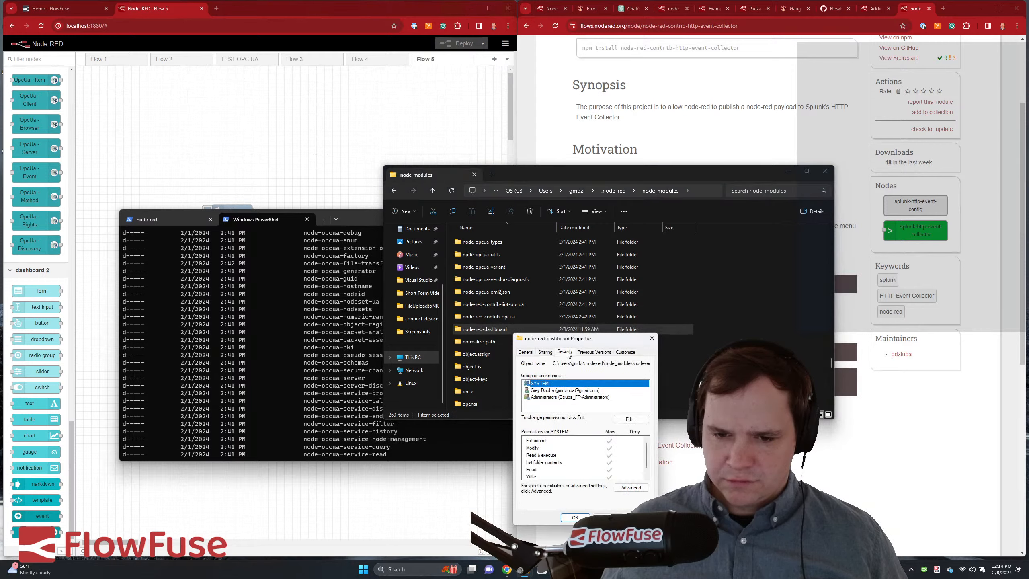
pyautogui.click(572, 392)
pyautogui.click(571, 399)
pyautogui.scroll(-2, 614, 463)
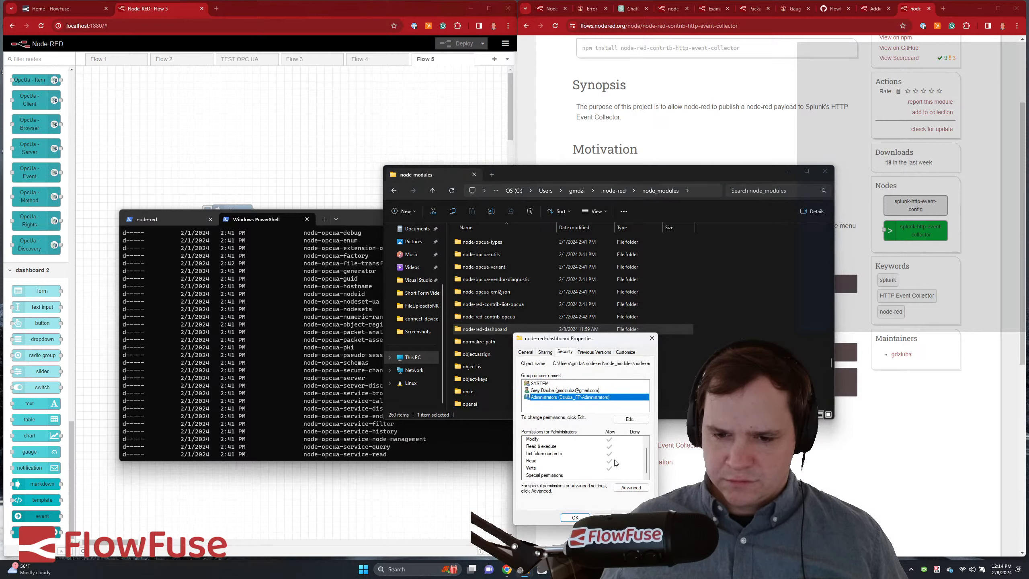
pyautogui.click(652, 338)
# - Look through the rest of the node_modules listing in Windows PowerShell and check the node-red session's log
pyautogui.click(353, 216)
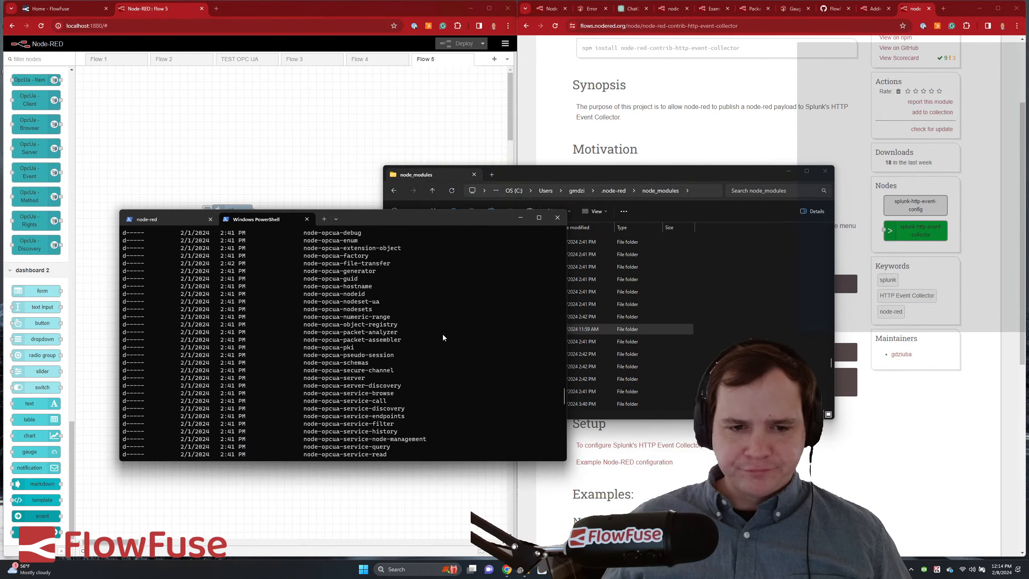
pyautogui.scroll(-20, 411, 352)
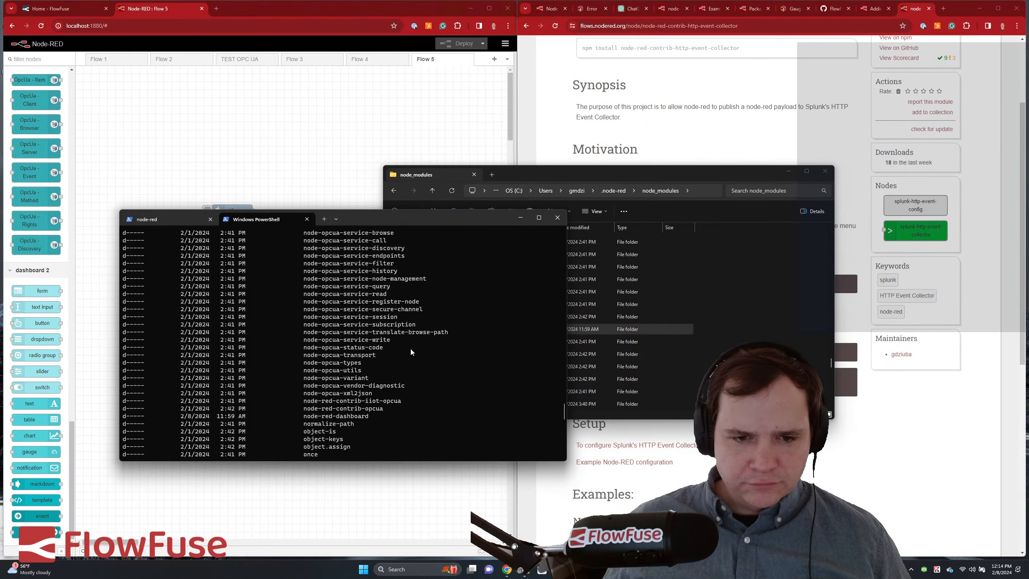
pyautogui.scroll(-6, 411, 348)
pyautogui.click(157, 223)
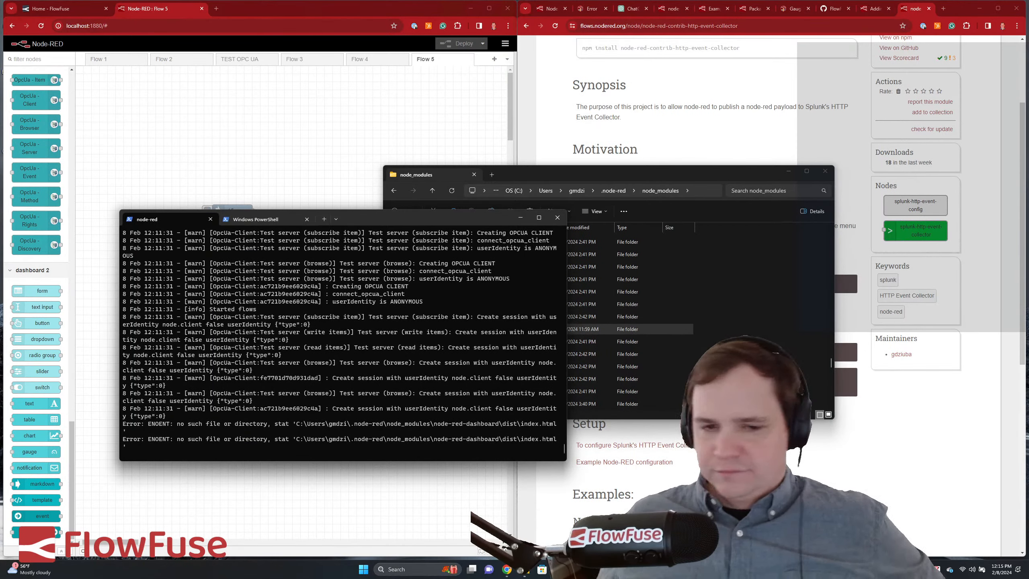
# - Switch to the browser and reload the localhost:1880/dashboard/page1 page
pyautogui.click(458, 126)
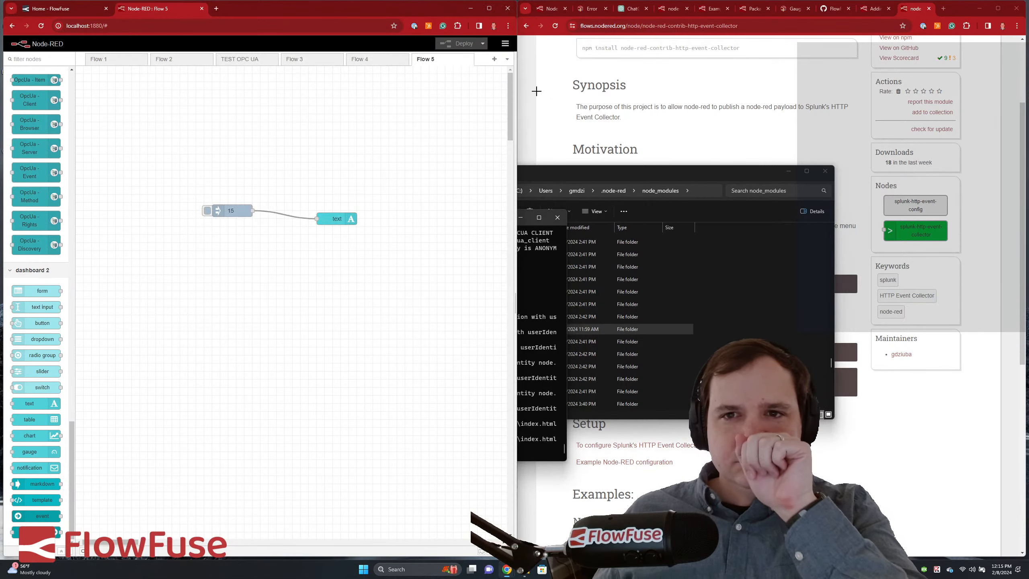
pyautogui.click(592, 14)
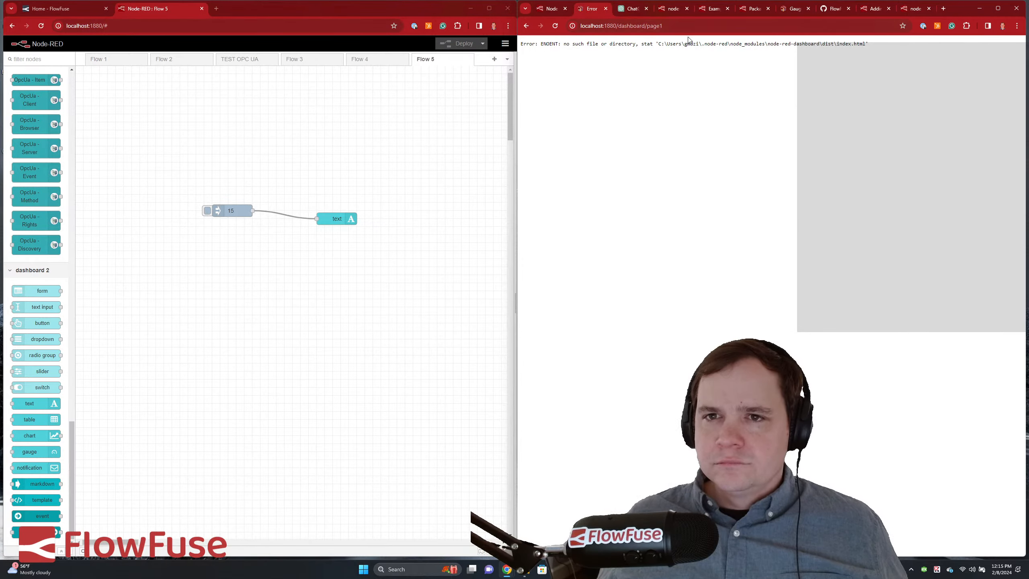
pyautogui.click(556, 26)
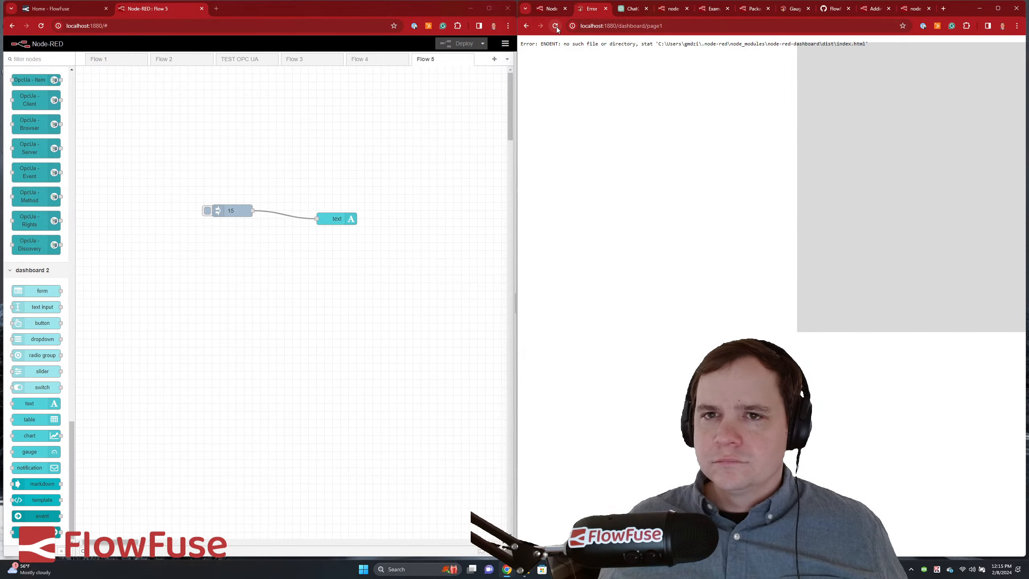
# - Examine the text node's group, page and UI configuration in Flow 5, leaving all the editors without saving
pyautogui.click(318, 150)
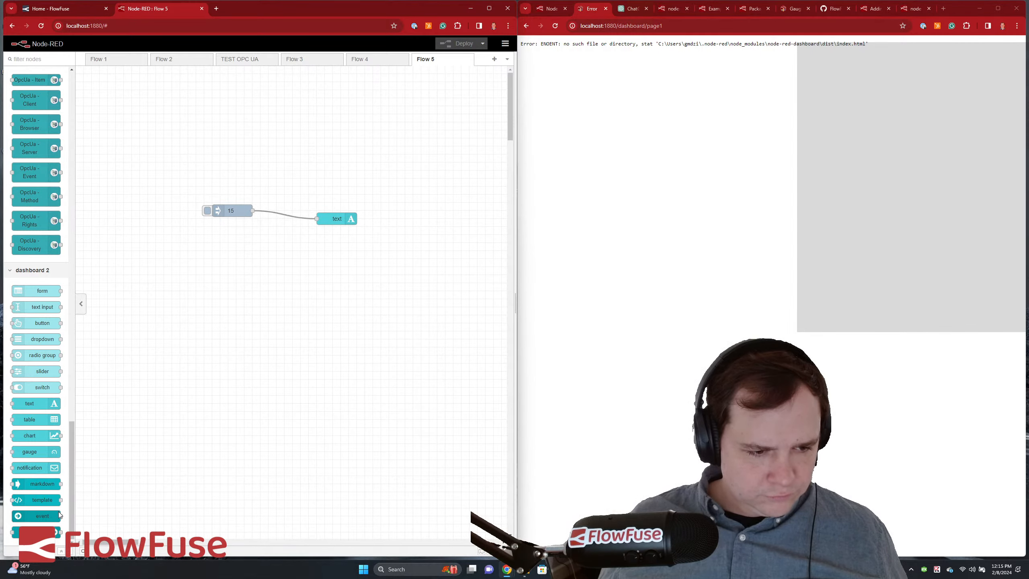
pyautogui.doubleClick(336, 222)
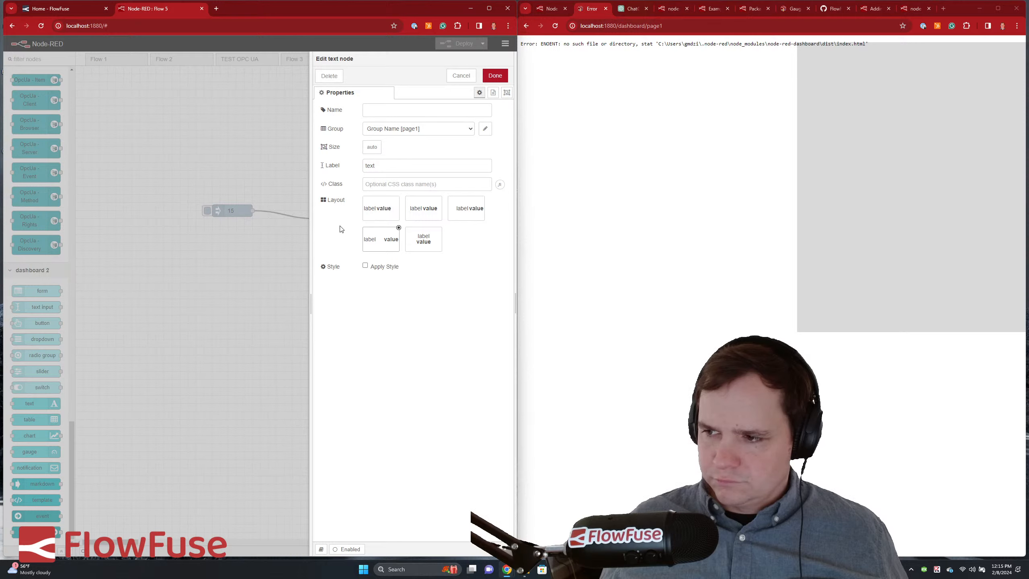
pyautogui.click(447, 132)
pyautogui.click(447, 132)
pyautogui.click(453, 129)
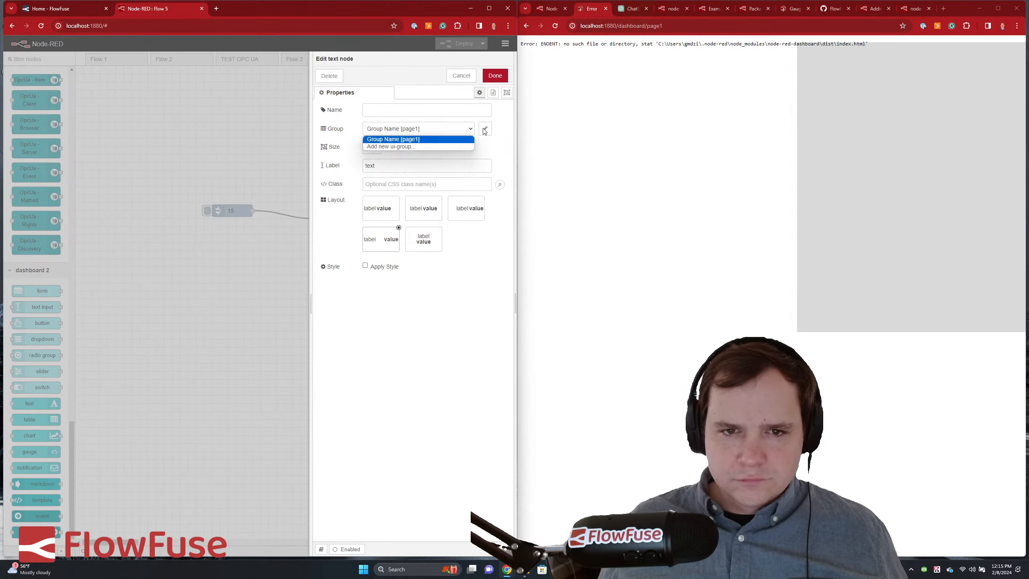
pyautogui.click(485, 129)
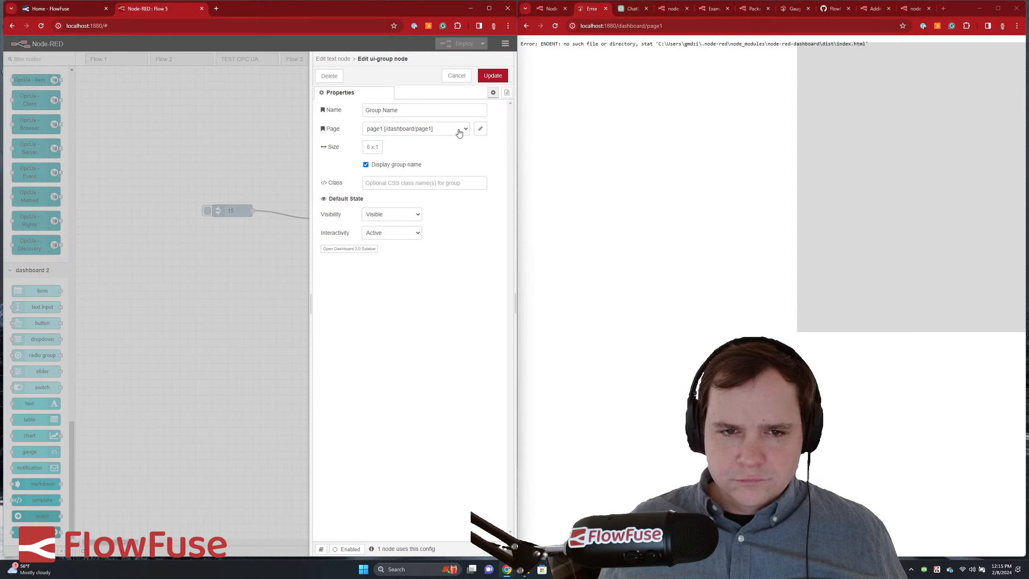
pyautogui.click(480, 130)
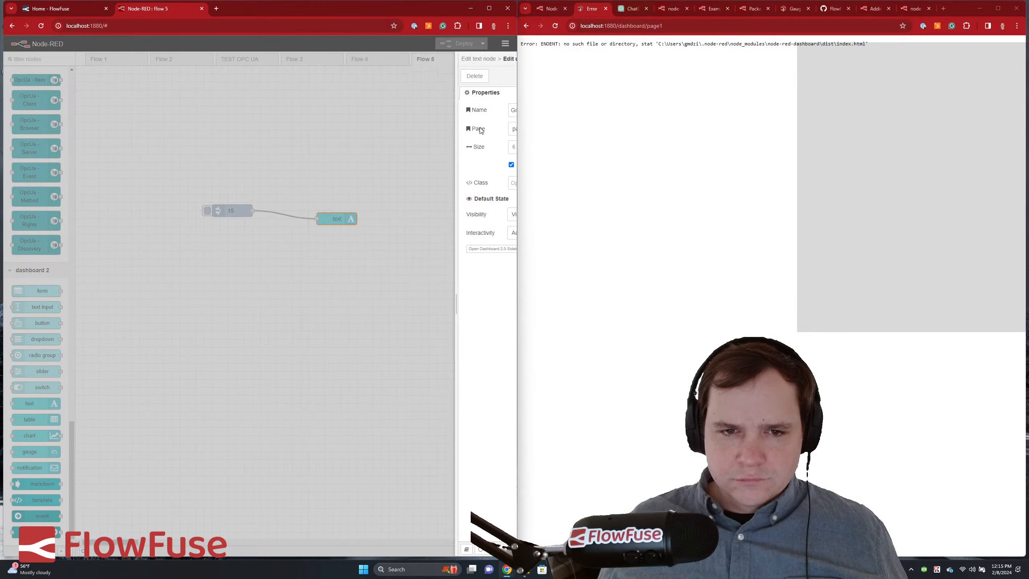
pyautogui.click(441, 131)
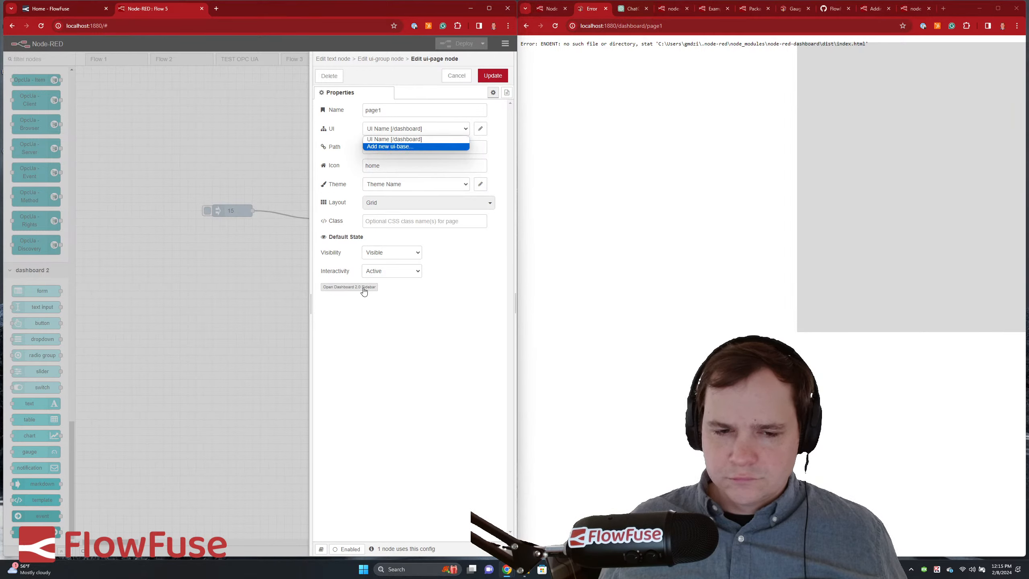
pyautogui.click(396, 324)
pyautogui.click(457, 76)
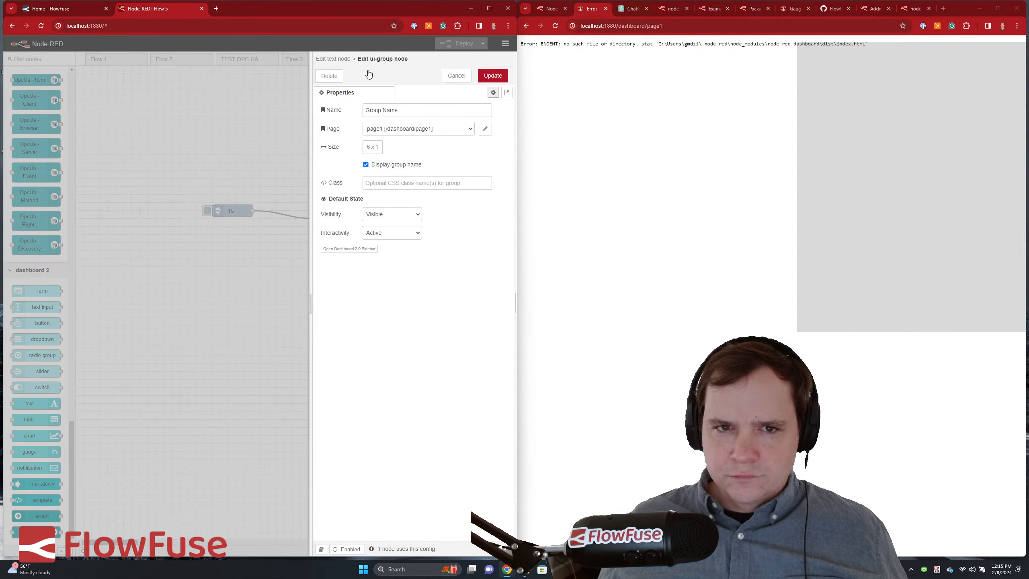
pyautogui.click(456, 75)
pyautogui.click(458, 75)
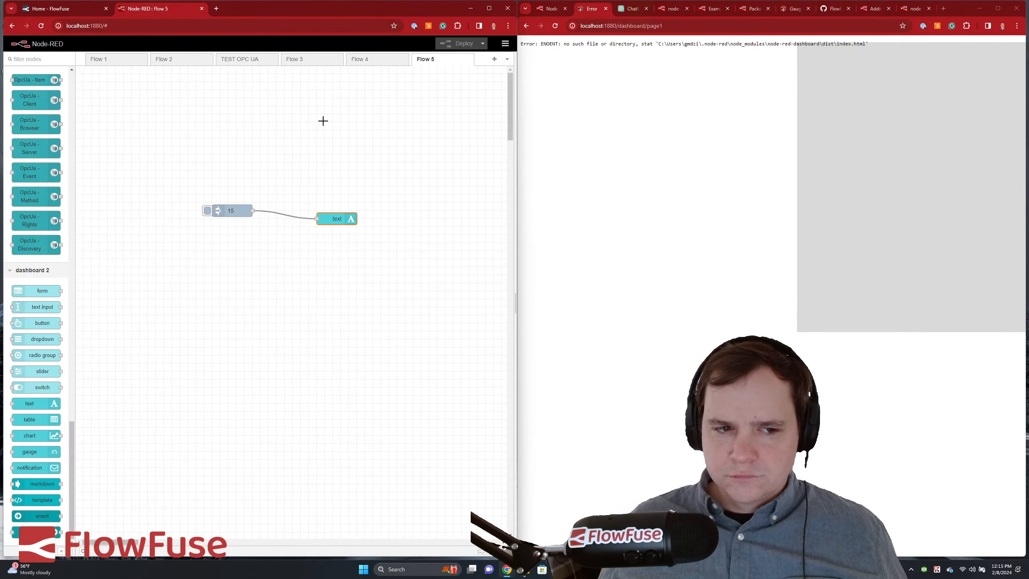
# - Reopen the text node in Flow 5 and go through its group configuration to the page1 settings
pyautogui.click(372, 62)
pyautogui.click(424, 59)
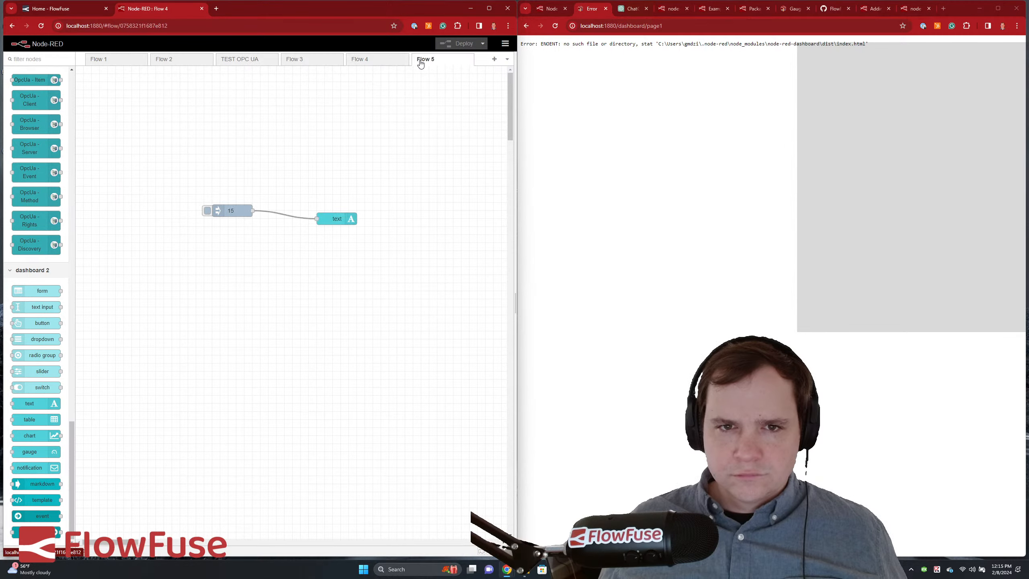
pyautogui.doubleClick(342, 221)
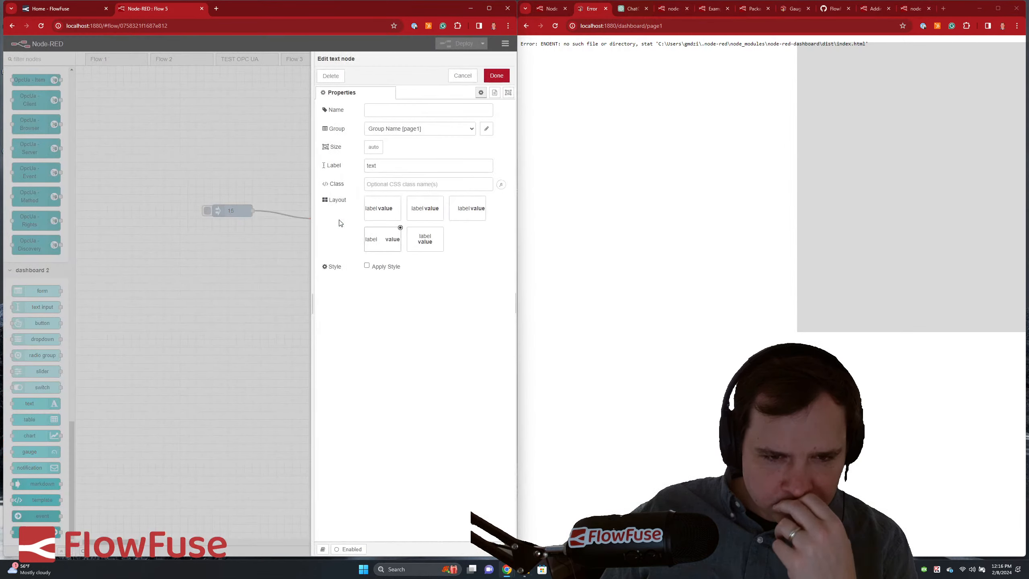
pyautogui.click(449, 129)
pyautogui.click(449, 131)
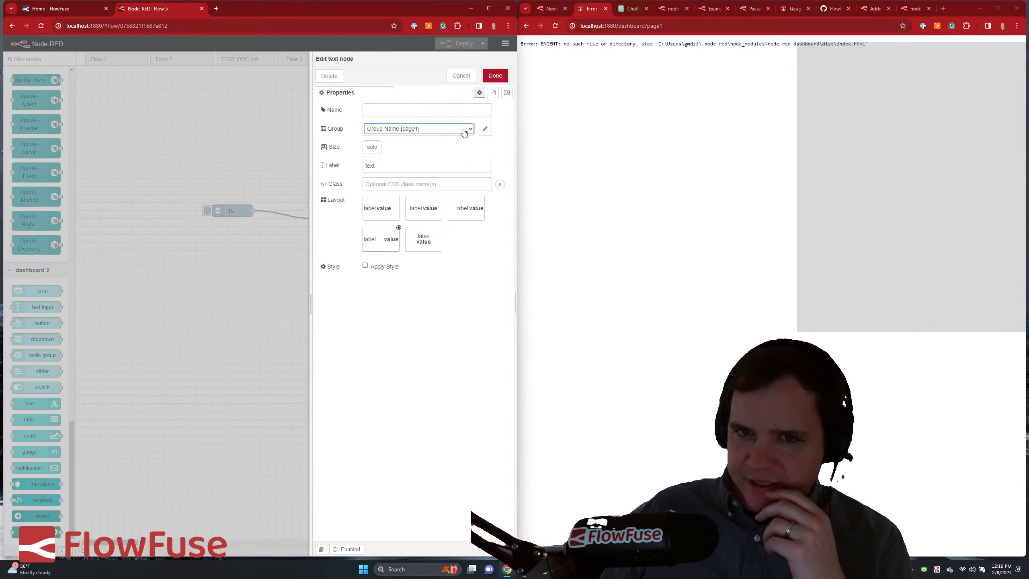
pyautogui.click(485, 129)
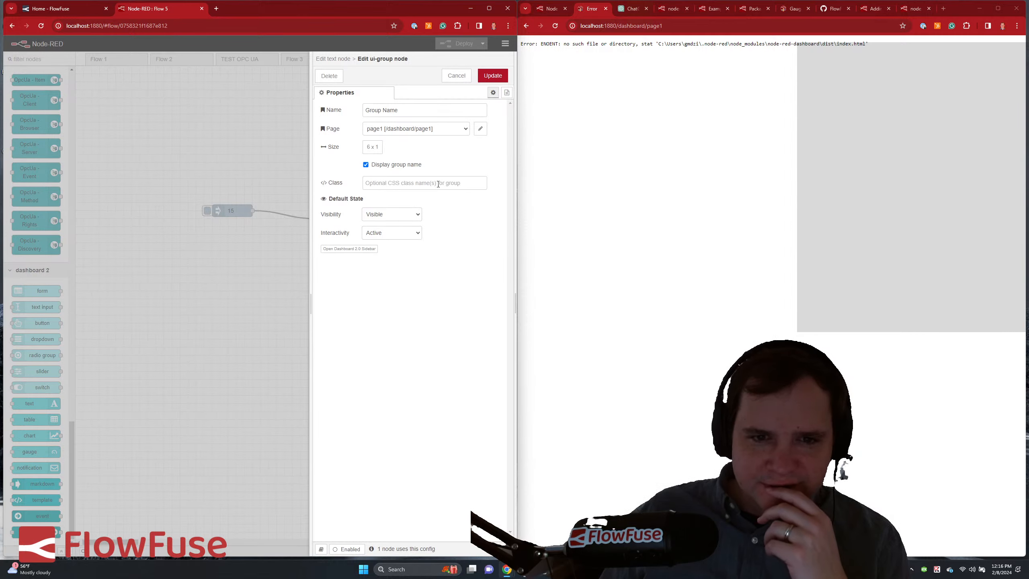
pyautogui.click(446, 129)
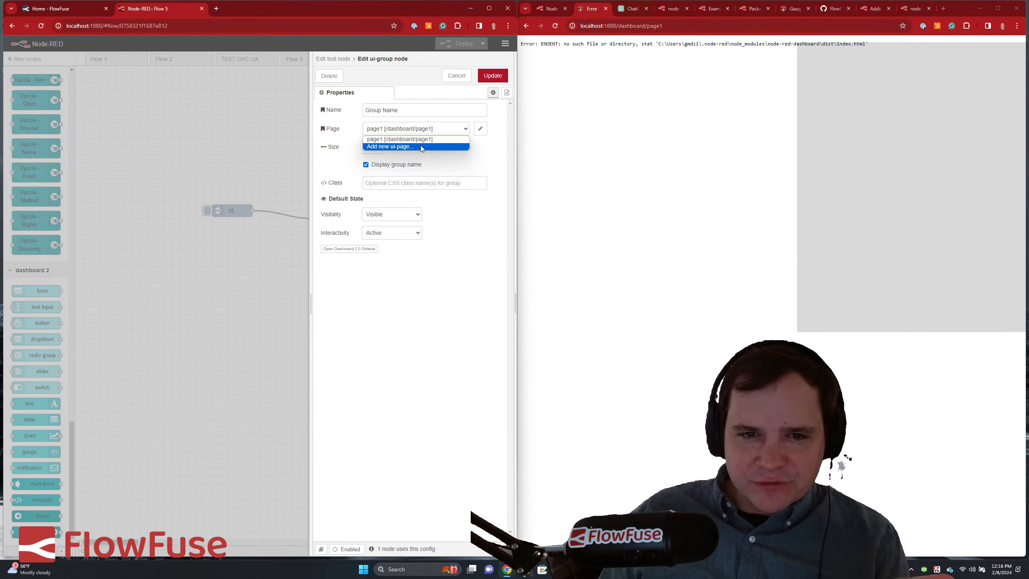
pyautogui.click(480, 129)
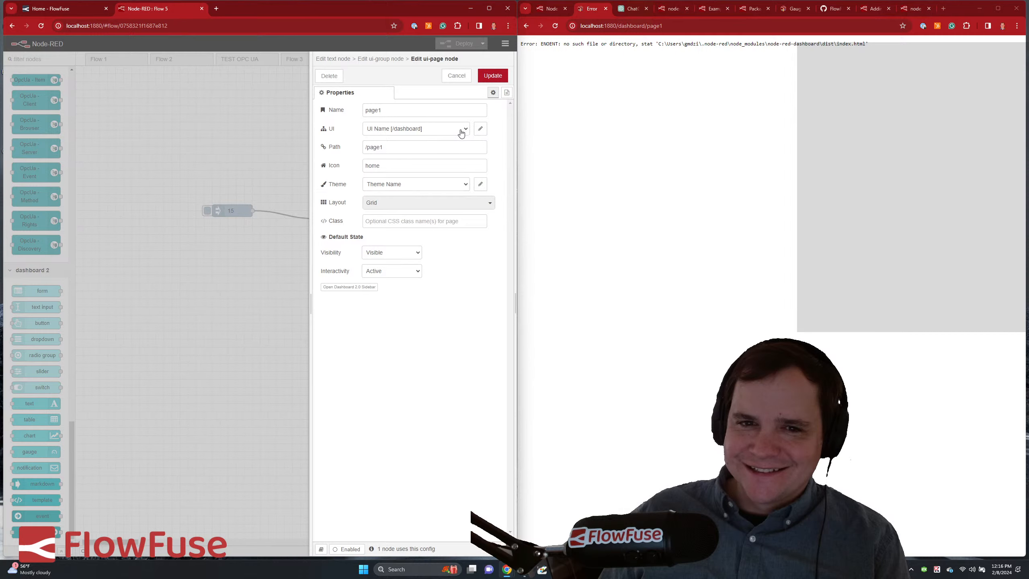
# - Add a new ui-base named UI Name from the page1 settings, save the page, group and text node, and deploy
pyautogui.click(454, 130)
pyautogui.click(446, 137)
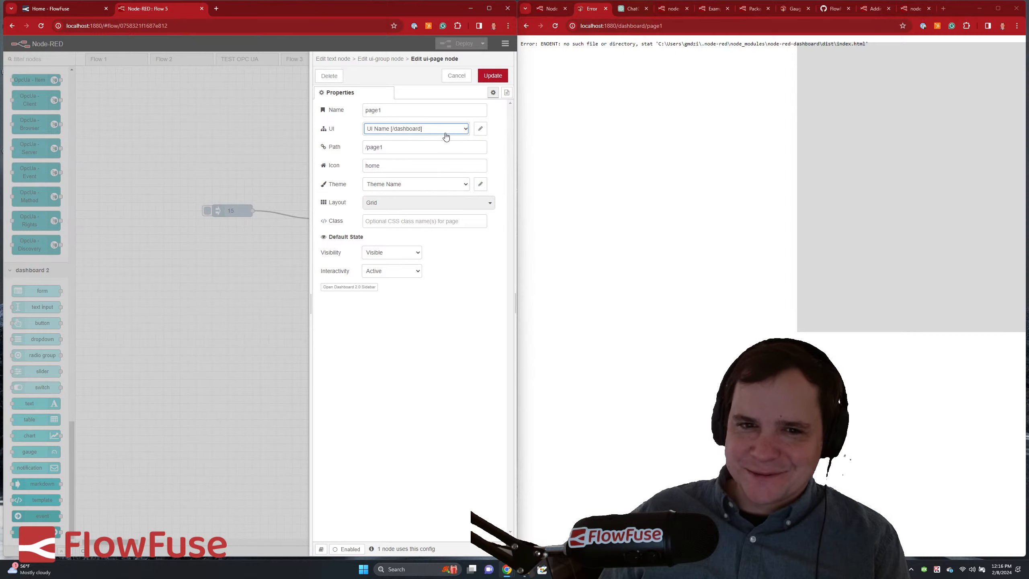
pyautogui.click(464, 131)
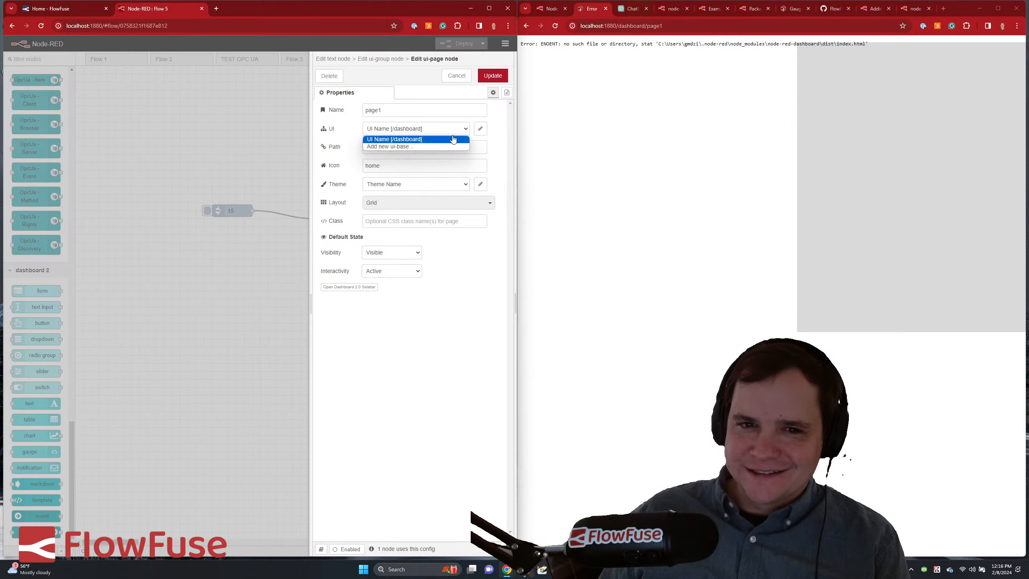
pyautogui.click(441, 146)
pyautogui.click(480, 129)
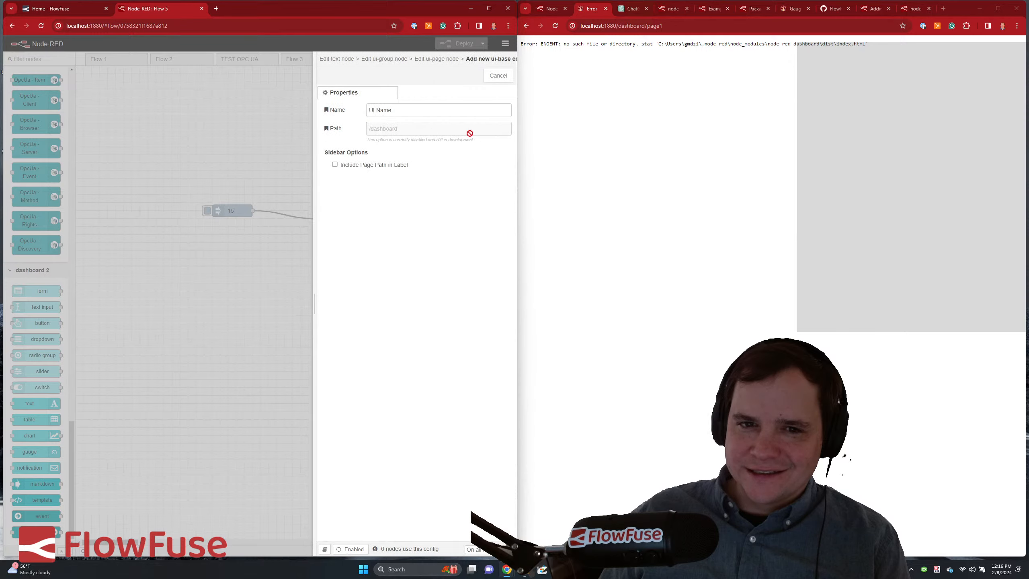
pyautogui.click(489, 79)
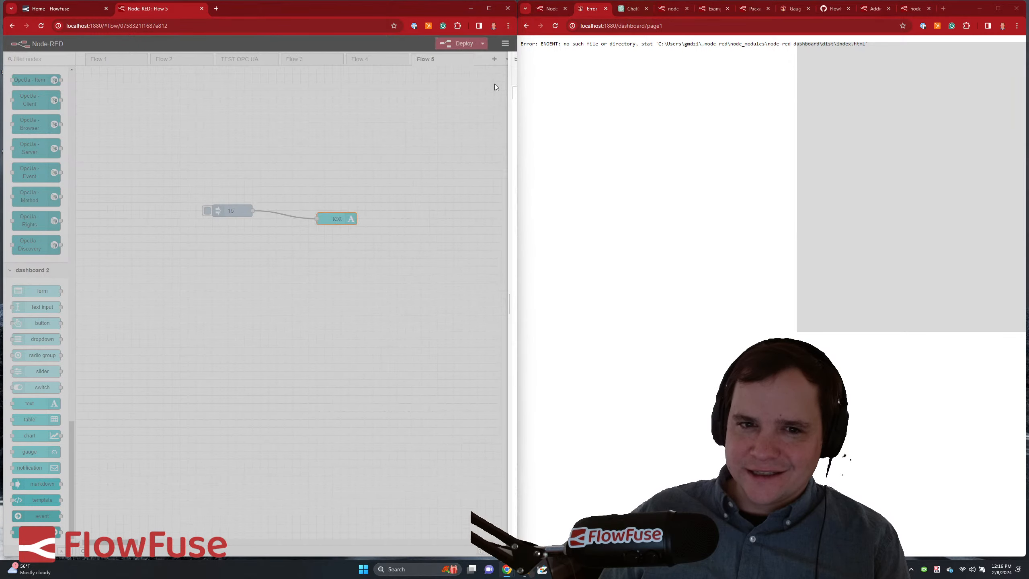
pyautogui.click(493, 76)
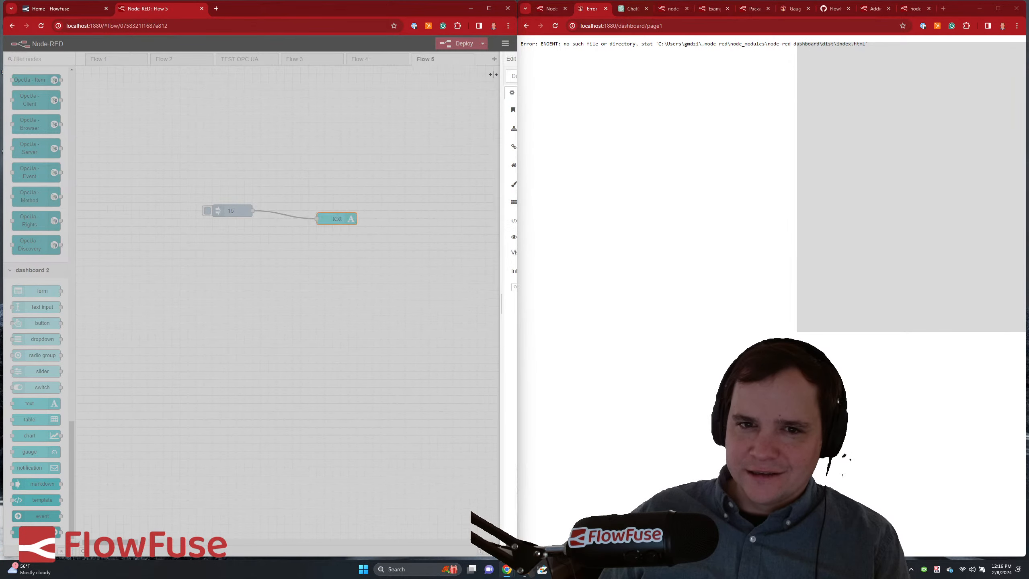
pyautogui.click(493, 76)
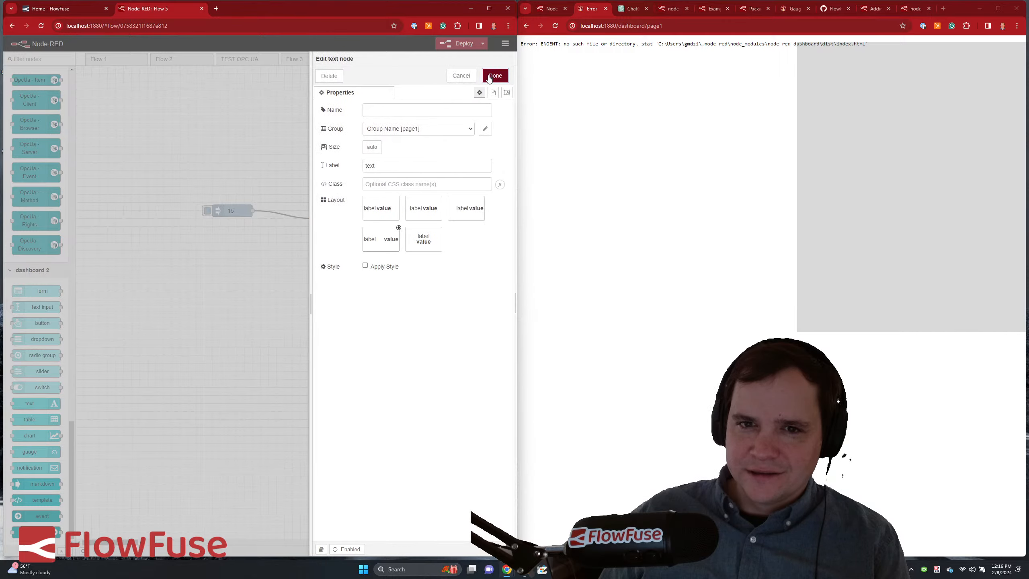
pyautogui.click(493, 75)
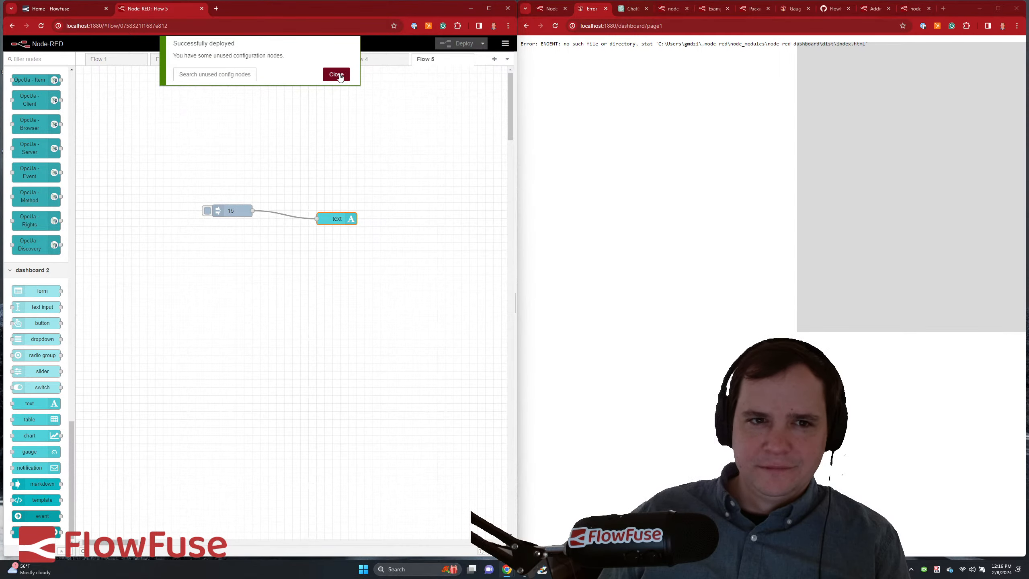
# - Search for the unused configuration nodes and examine the settings of both UI Name ui-base nodes without saving
pyautogui.click(243, 75)
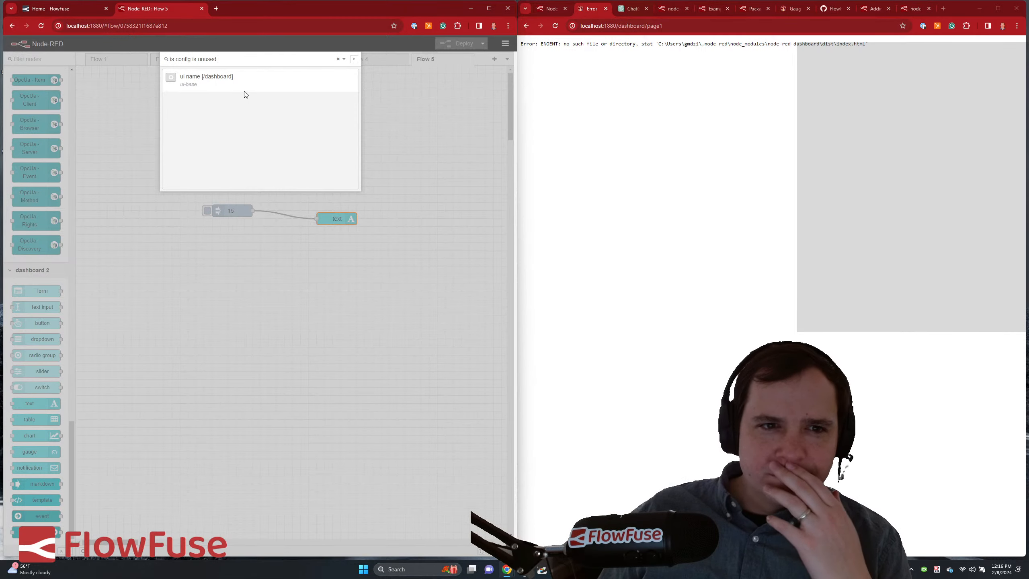
pyautogui.click(227, 78)
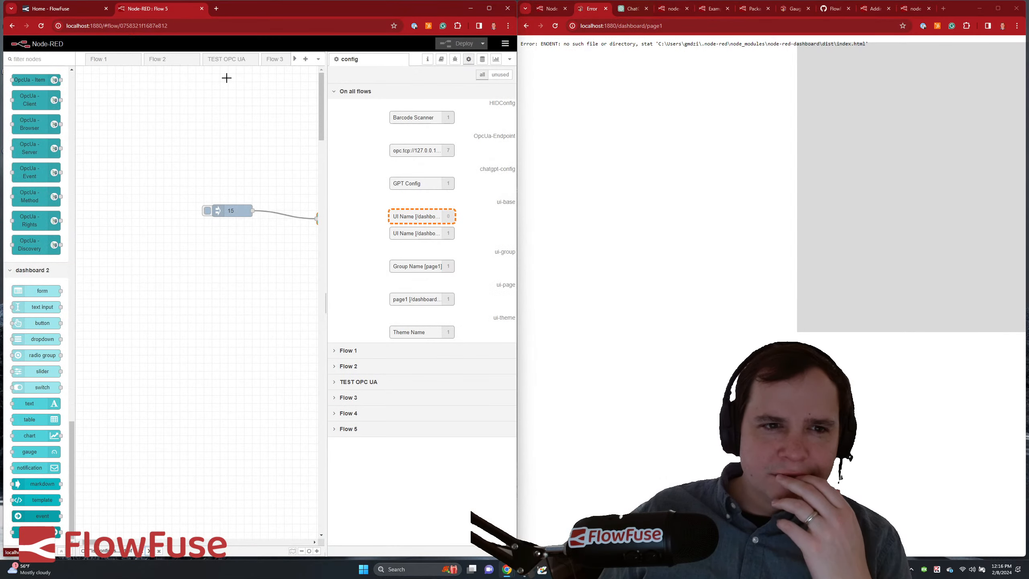
pyautogui.doubleClick(421, 216)
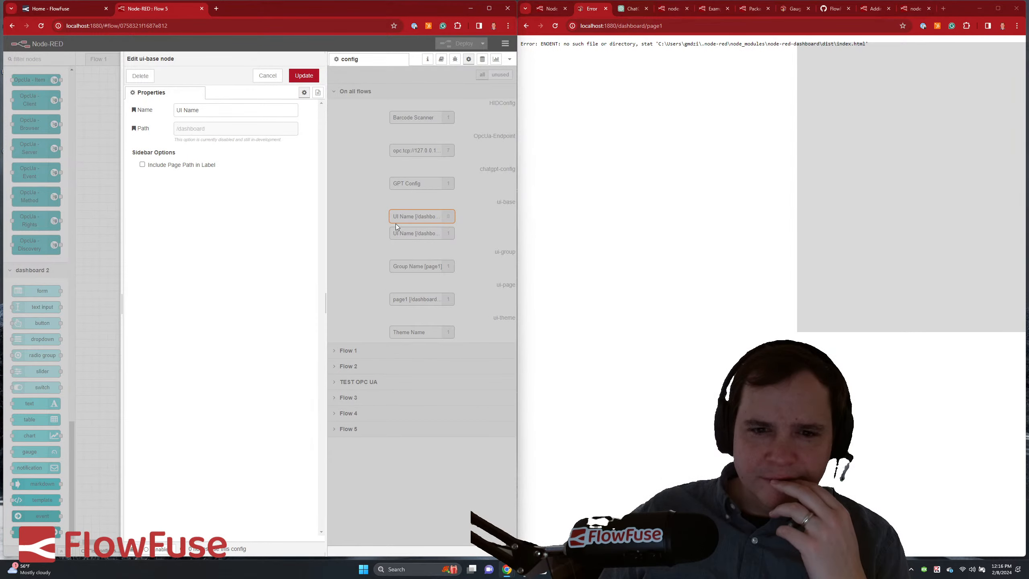
pyautogui.click(268, 76)
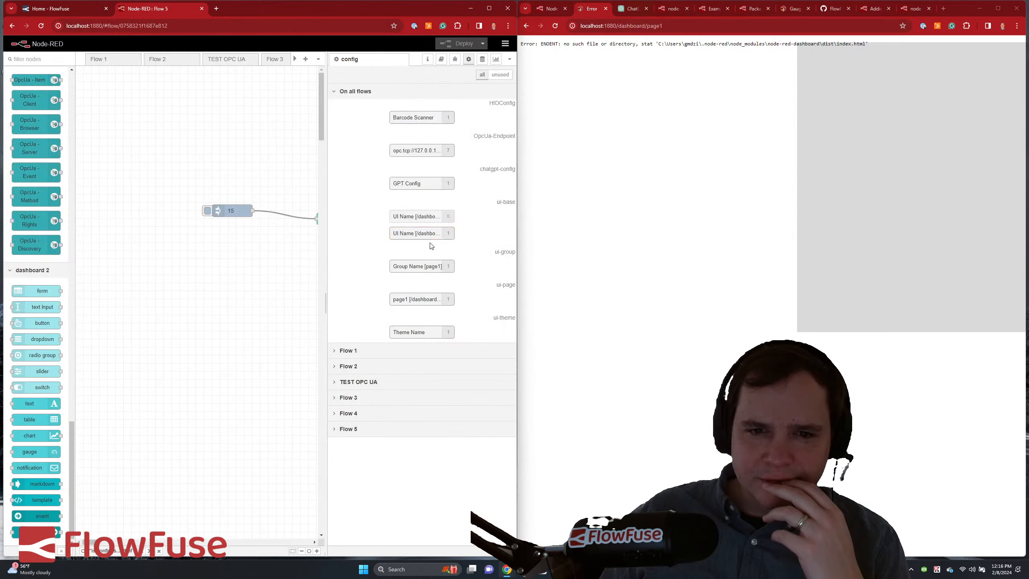
pyautogui.click(436, 235)
pyautogui.doubleClick(436, 235)
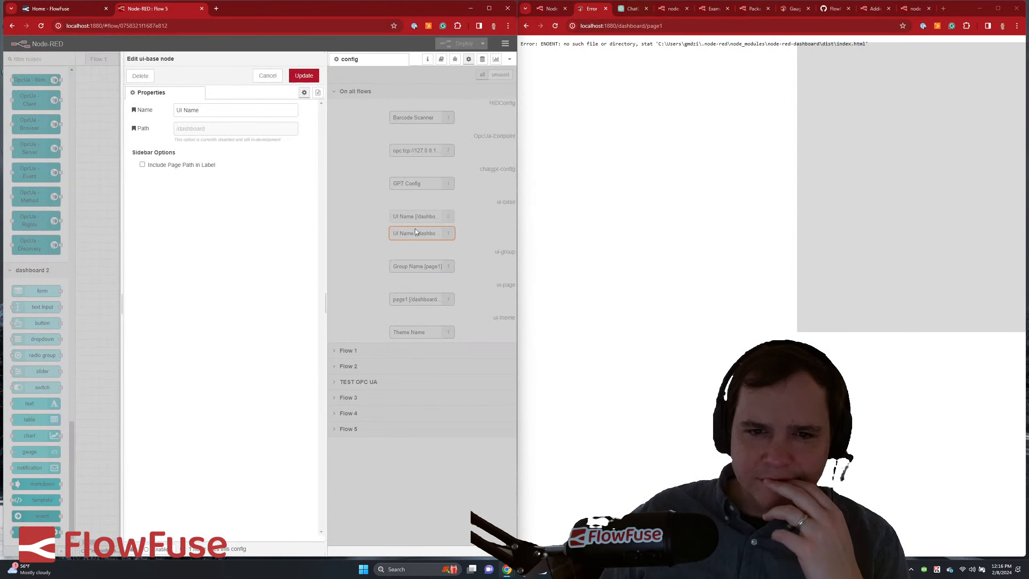
pyautogui.click(267, 77)
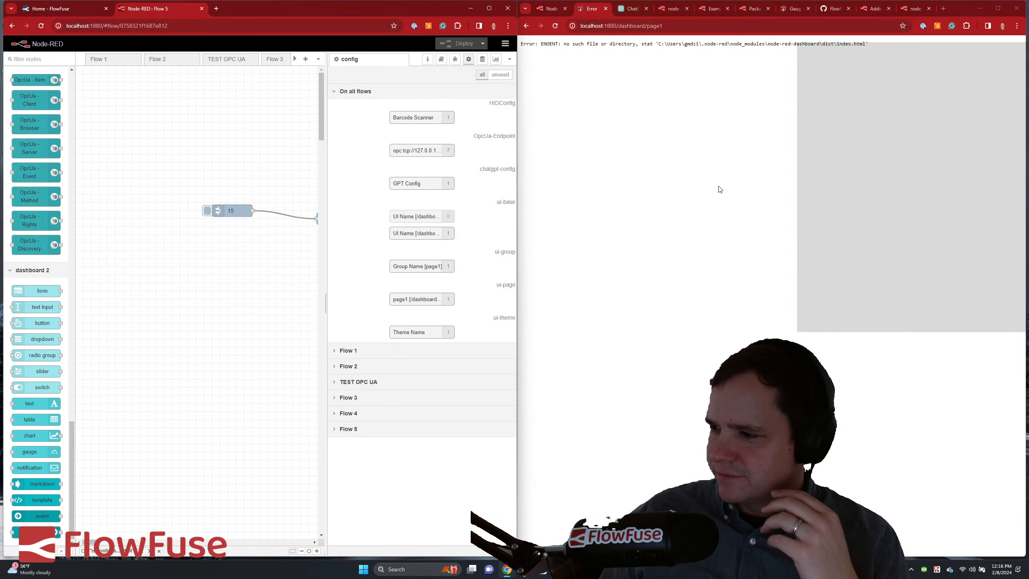
# - Reload the dashboard page, load localhost:1880/dashboard/ instead, and try the same address in a separate browser window
pyautogui.click(556, 26)
pyautogui.click(675, 27)
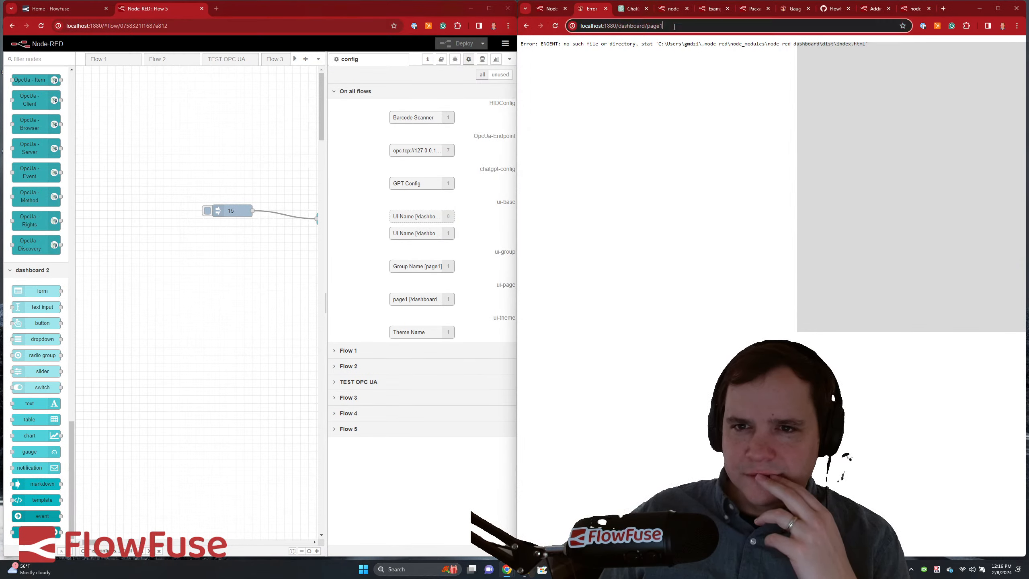
pyautogui.moveTo(650, 28); pyautogui.dragTo(648, 29)
pyautogui.press('BackSpace')
pyautogui.press('Return')
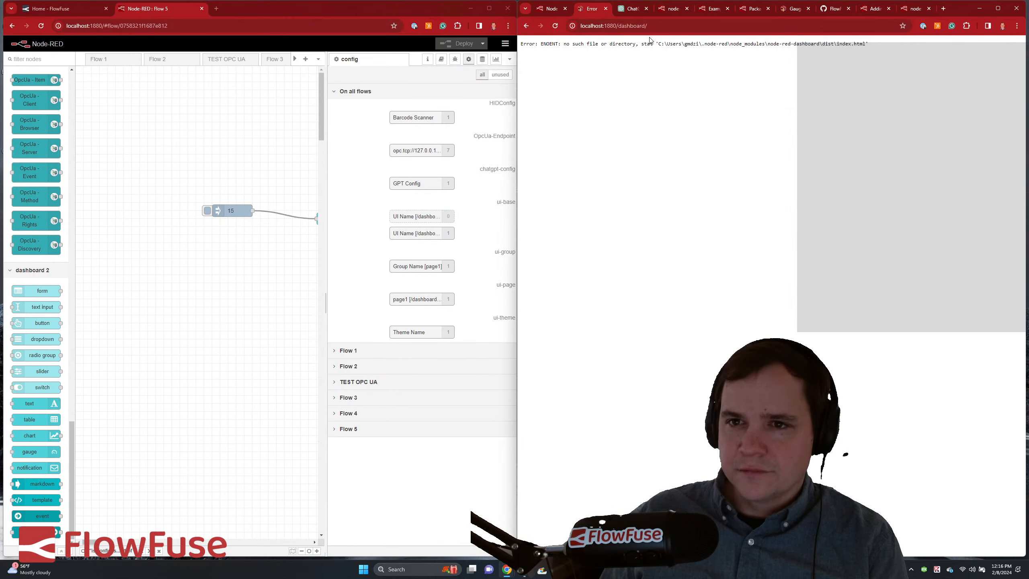
pyautogui.click(658, 27)
pyautogui.hotkey('shift', 'Return')
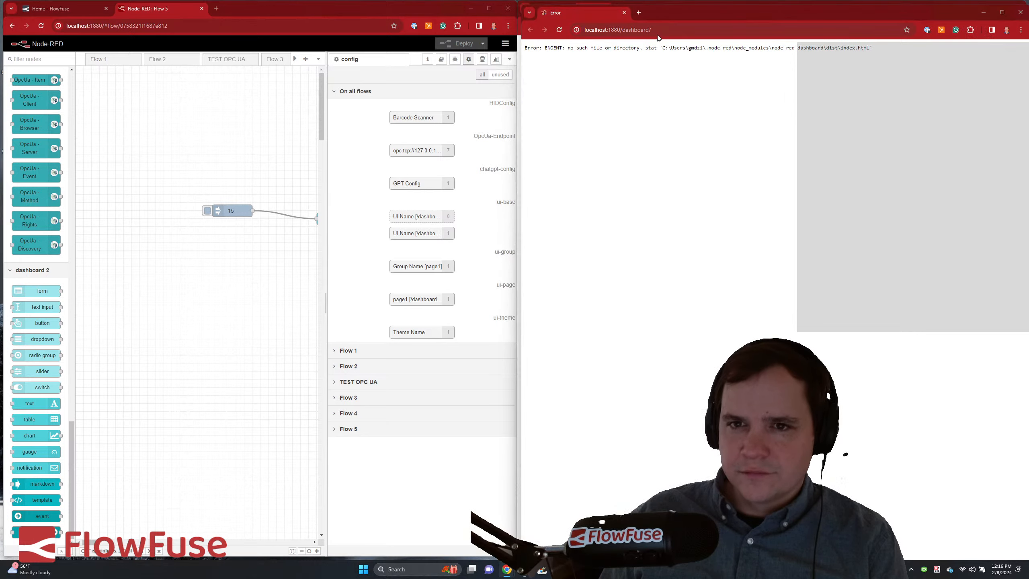
pyautogui.hotkey('ctrl', 'w')
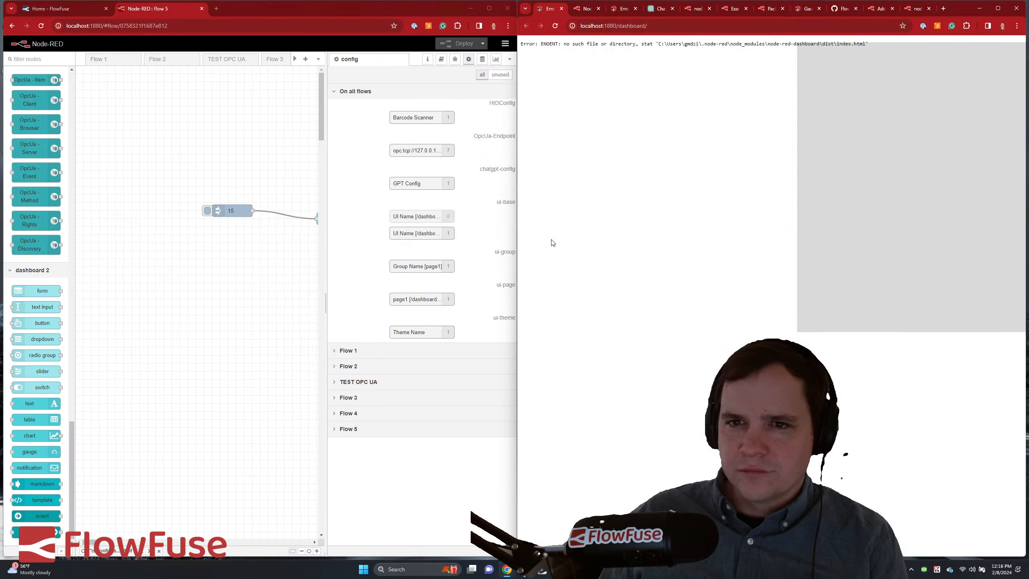
# - Delete the unused UI Name ui-base configuration node and deploy
pyautogui.click(445, 219)
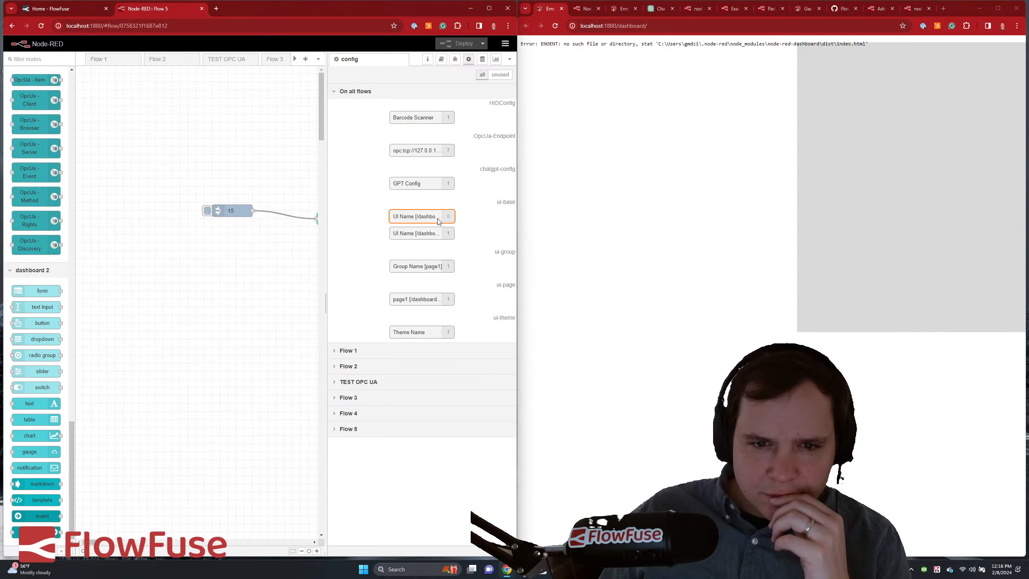
pyautogui.doubleClick(426, 215)
pyautogui.click(140, 76)
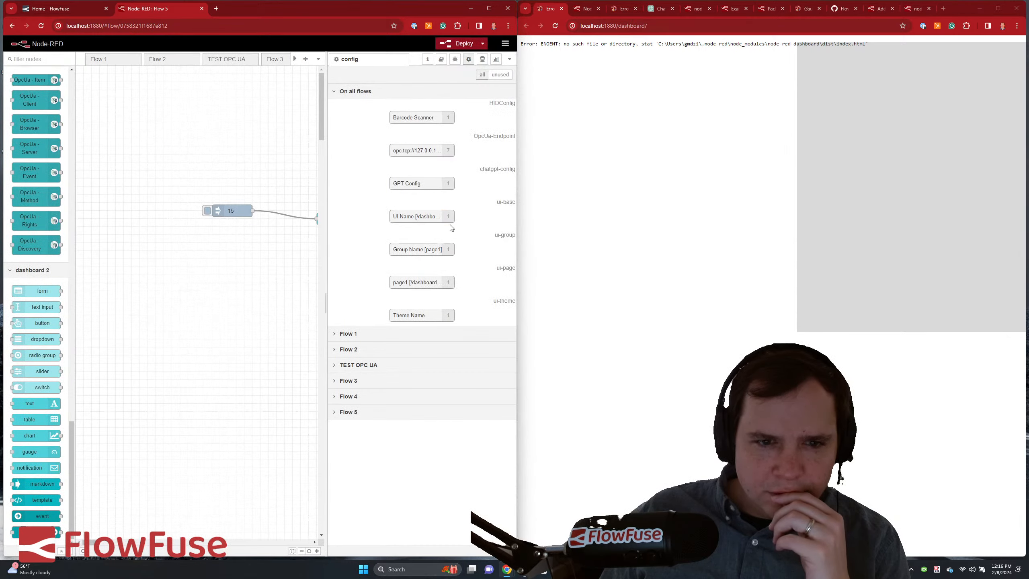
pyautogui.click(458, 45)
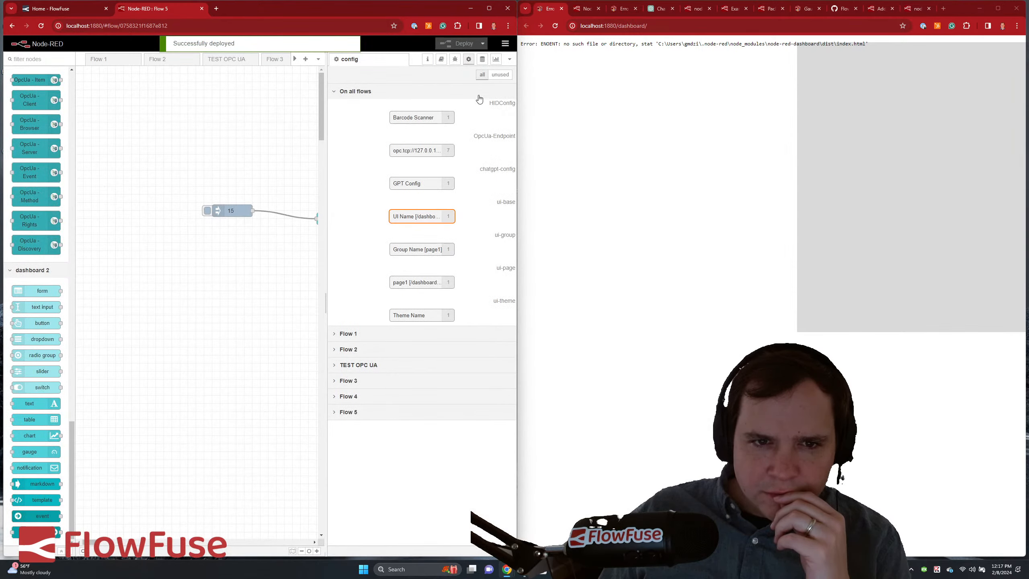
# - Move the inject node and its connected text node up and to the left on the Flow 5 canvas and deploy
pyautogui.click(230, 213)
pyautogui.moveTo(208, 208); pyautogui.dragTo(142, 164)
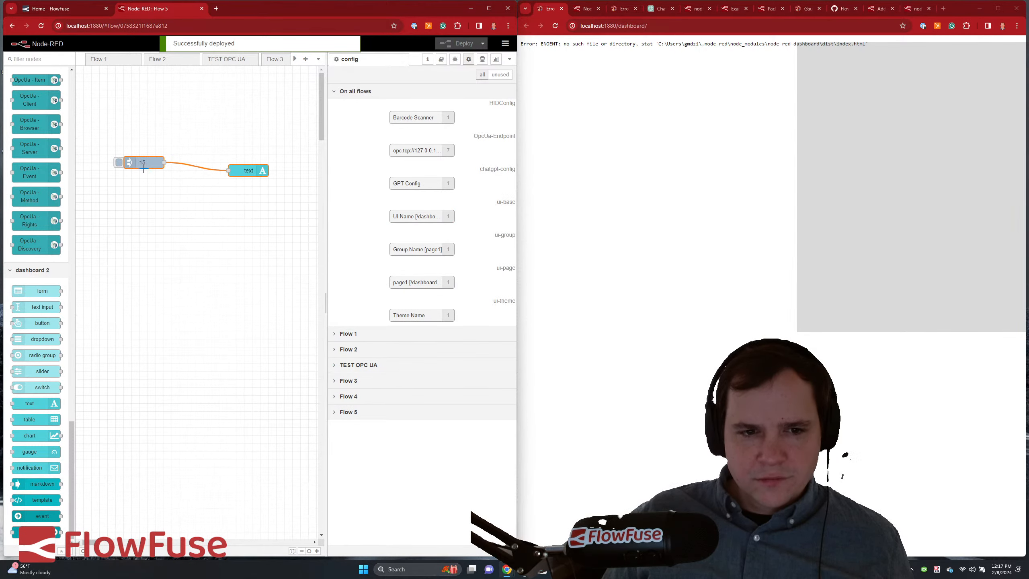
pyautogui.click(461, 44)
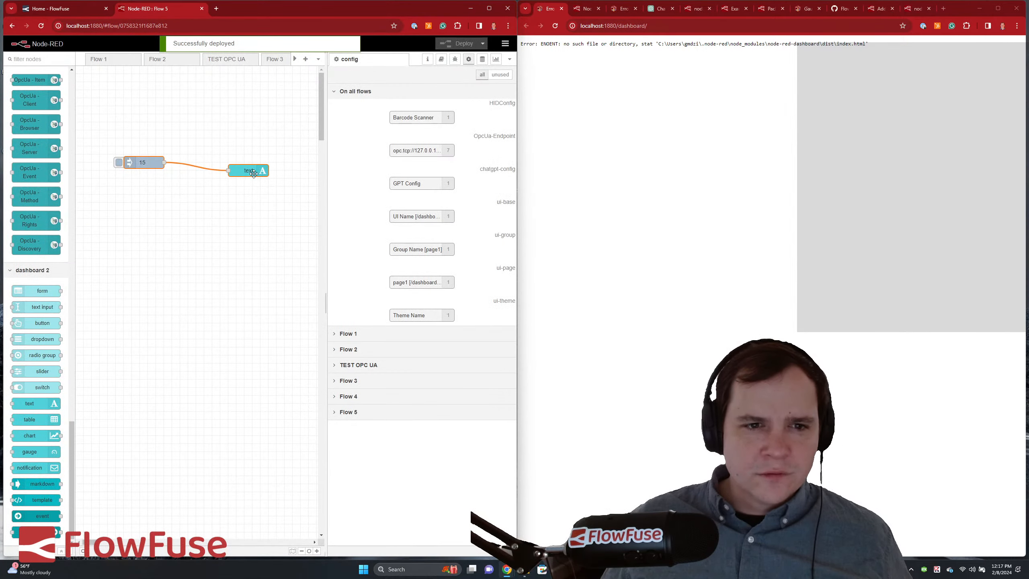
# - Check the text node's group and page assignment, show the Dashboard 2.0 sidebar, save the group and text node, and deploy
pyautogui.doubleClick(260, 172)
pyautogui.click(263, 129)
pyautogui.click(262, 133)
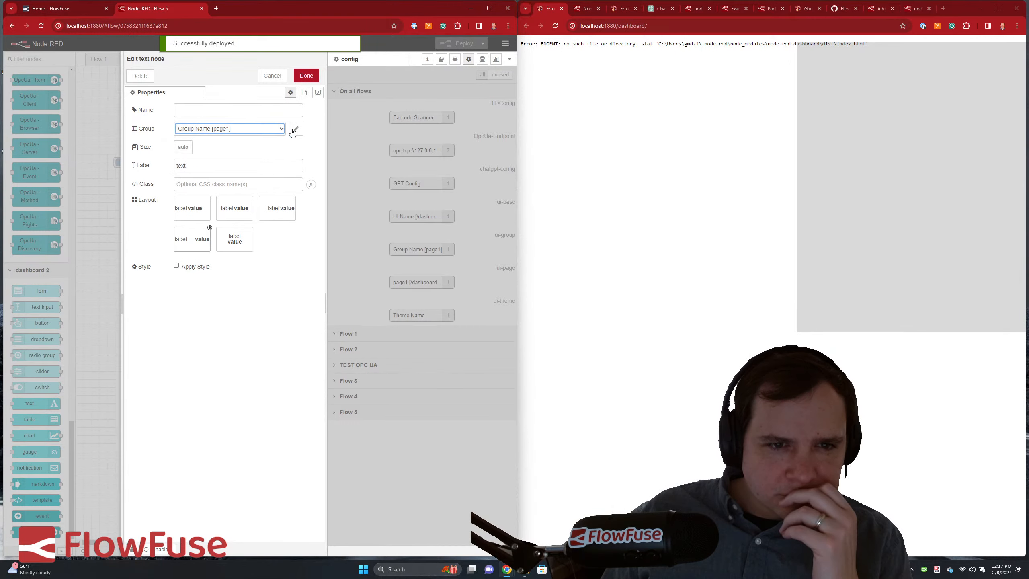
pyautogui.click(297, 129)
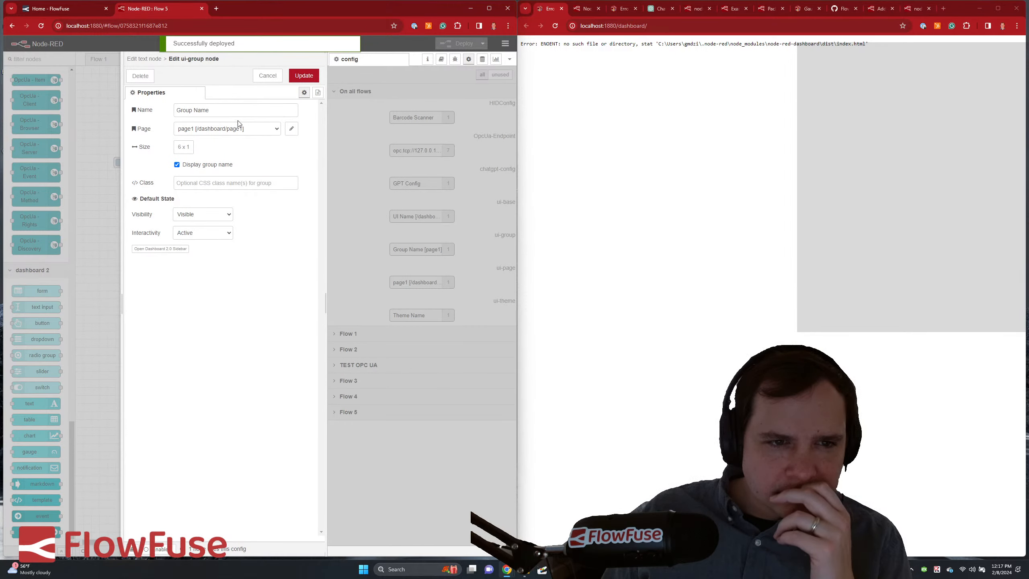
pyautogui.click(251, 131)
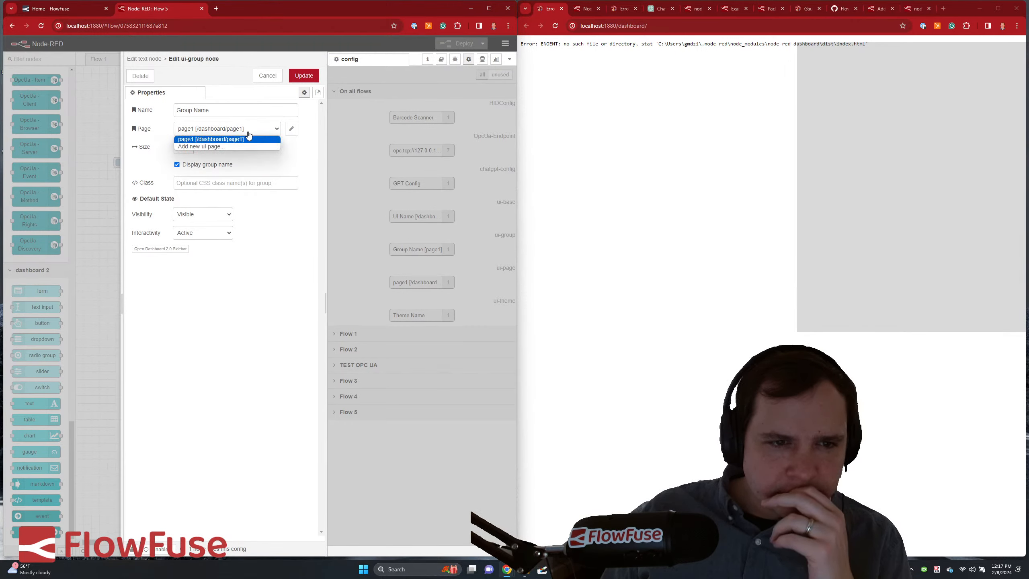
pyautogui.click(252, 131)
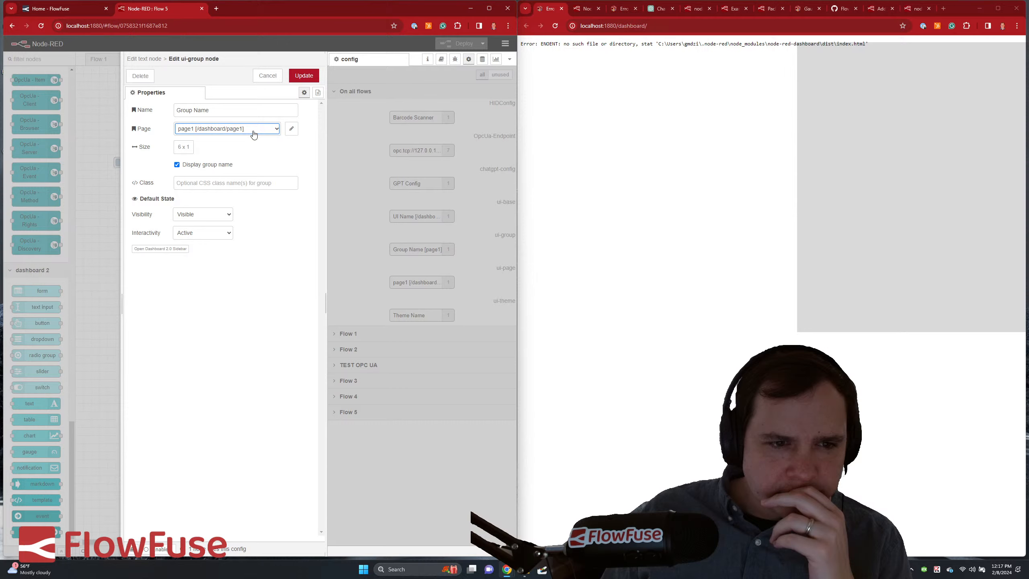
pyautogui.click(178, 247)
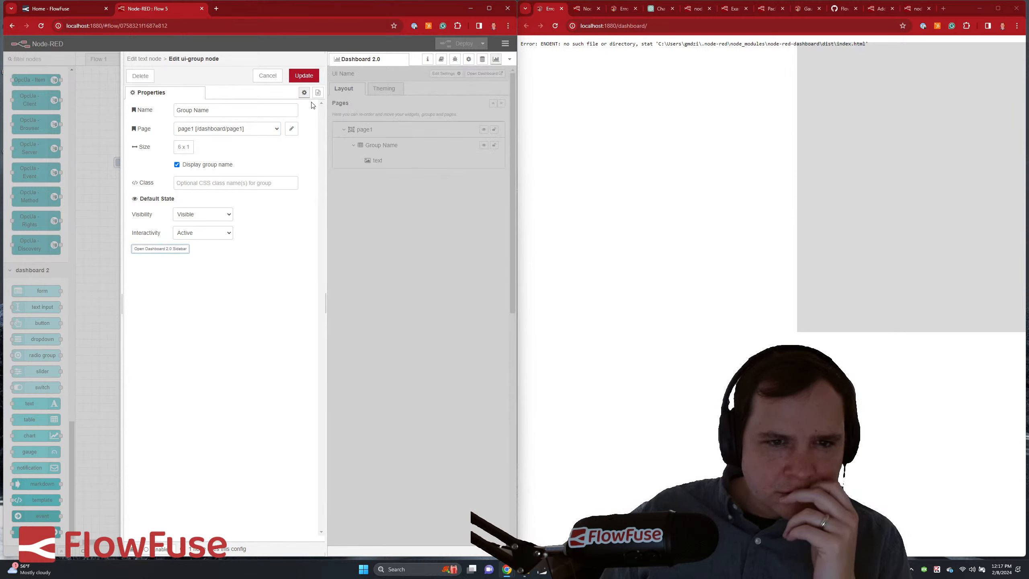
pyautogui.click(302, 77)
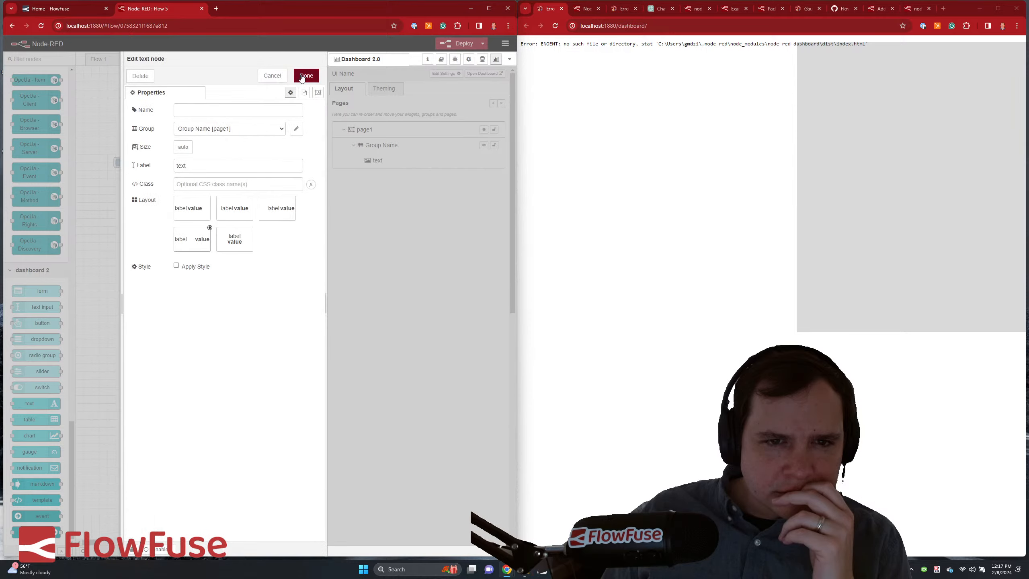
pyautogui.click(306, 76)
pyautogui.click(460, 43)
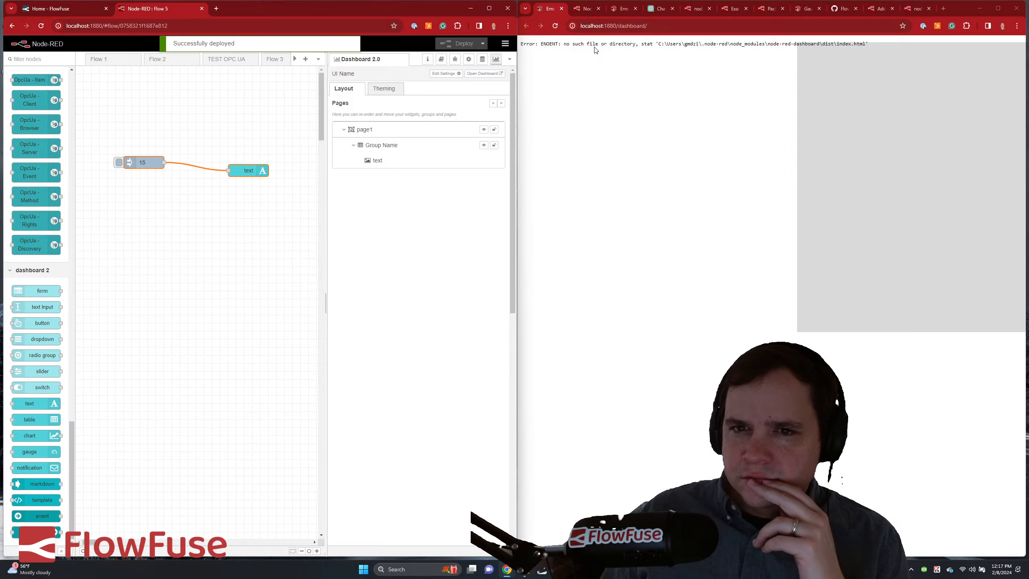
pyautogui.moveTo(563, 44); pyautogui.dragTo(881, 54)
pyautogui.hotkey('ctrl', 'c')
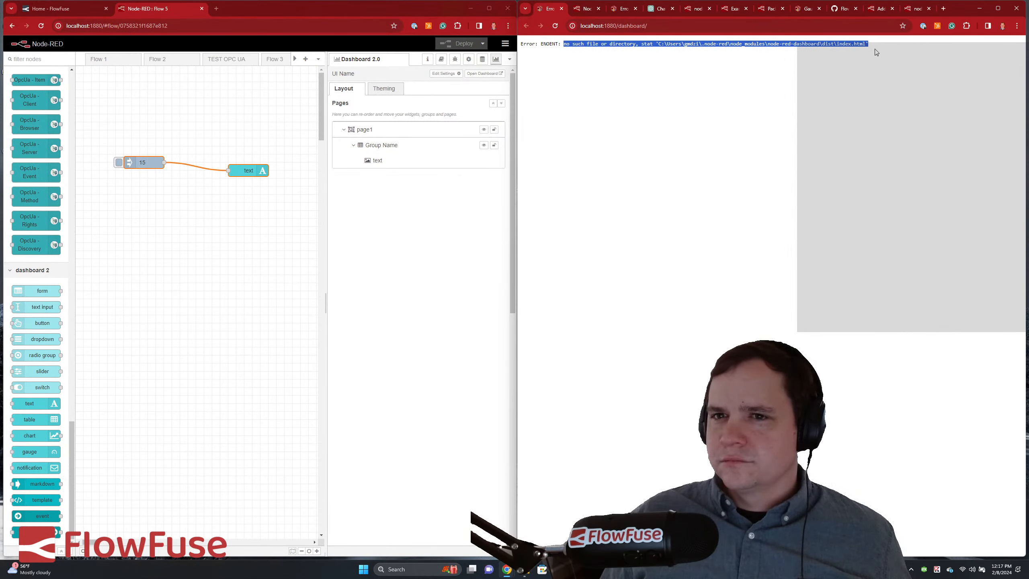
pyautogui.click(943, 8)
pyautogui.hotkey('ctrl', 'v')
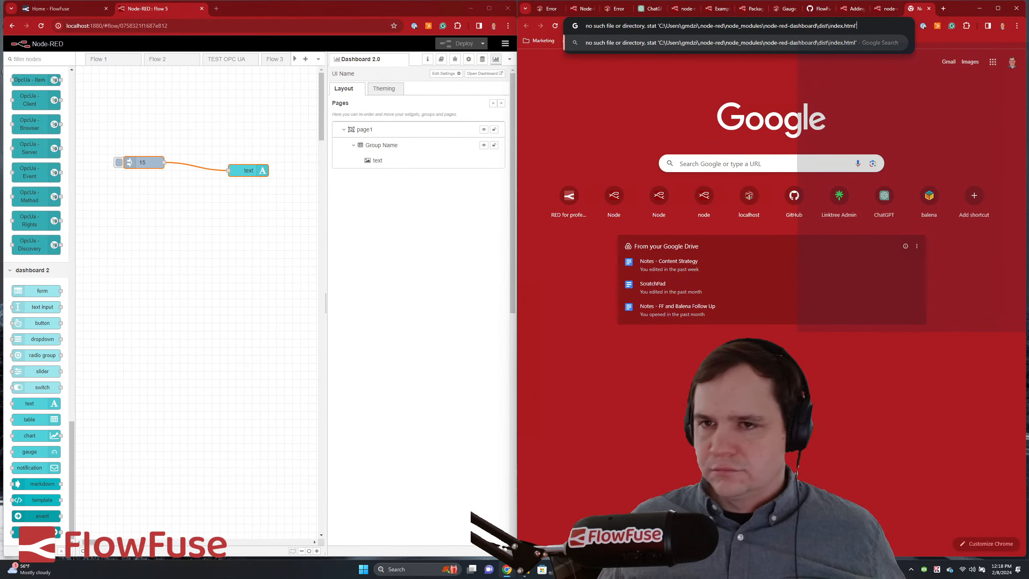
pyautogui.click(920, 12)
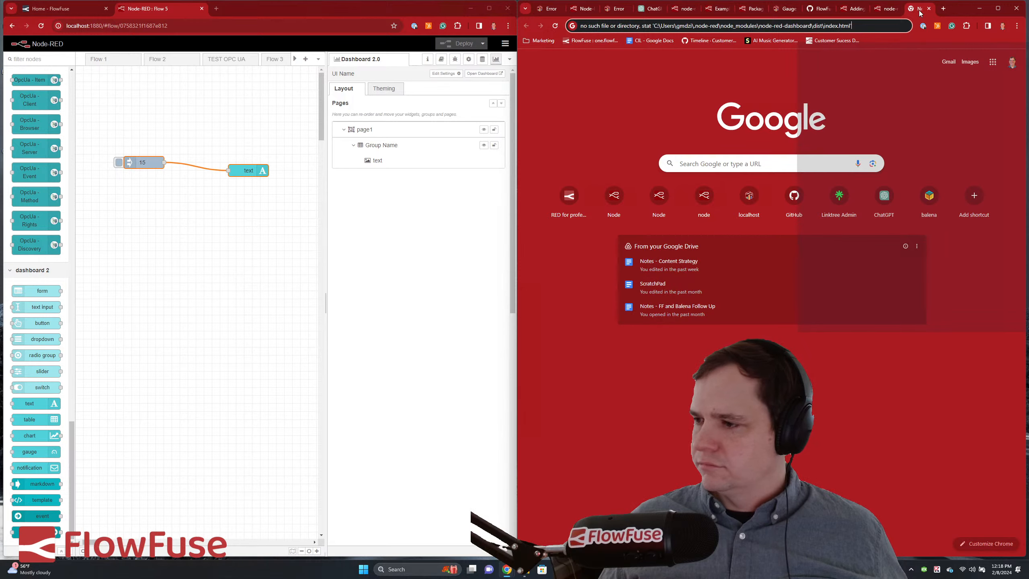
pyautogui.click(886, 9)
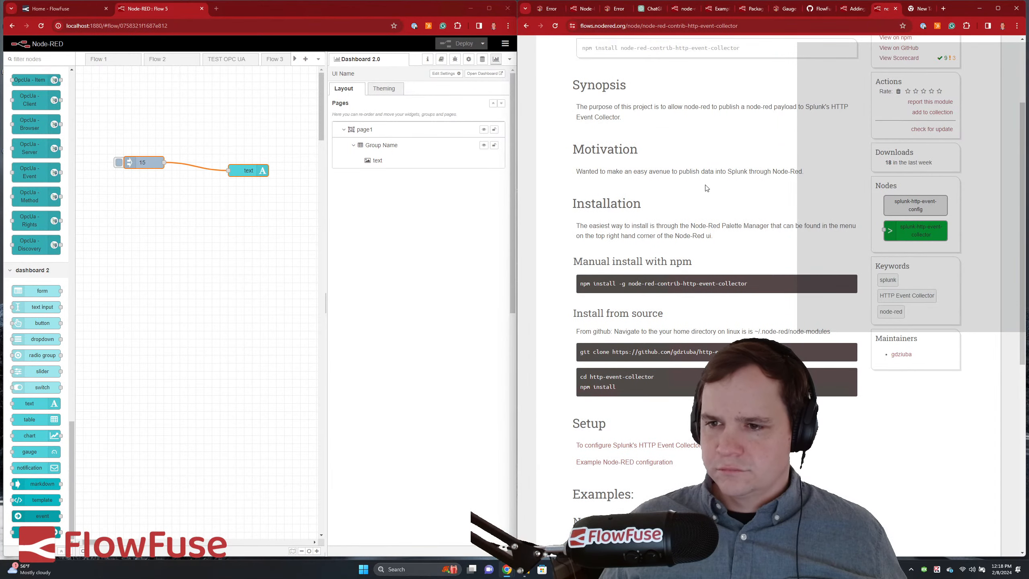
pyautogui.click(918, 9)
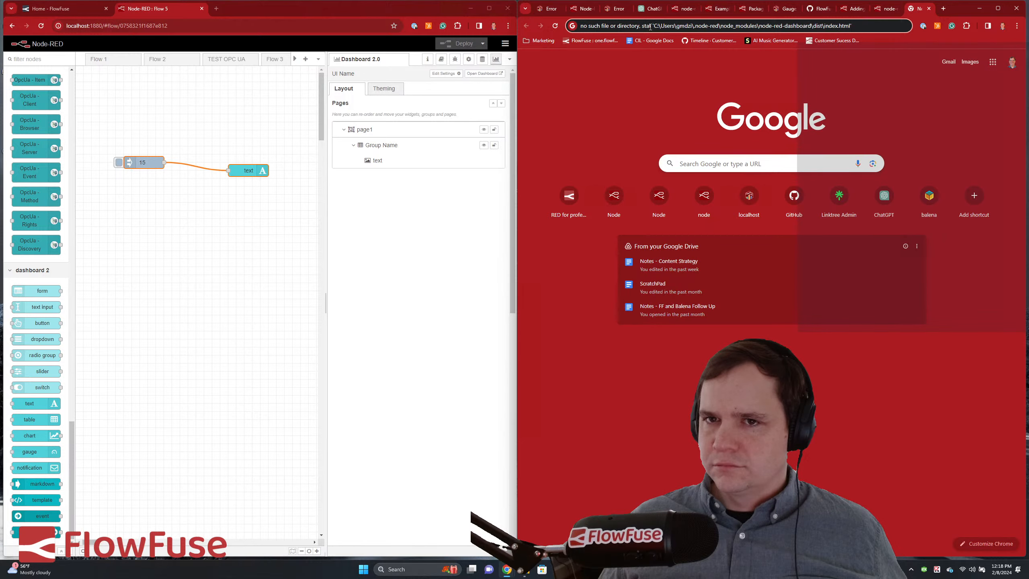
pyautogui.click(929, 8)
# - Close the extra Node-RED browser tab and return to the localhost:1880/dashboard/ error tab
pyautogui.click(549, 15)
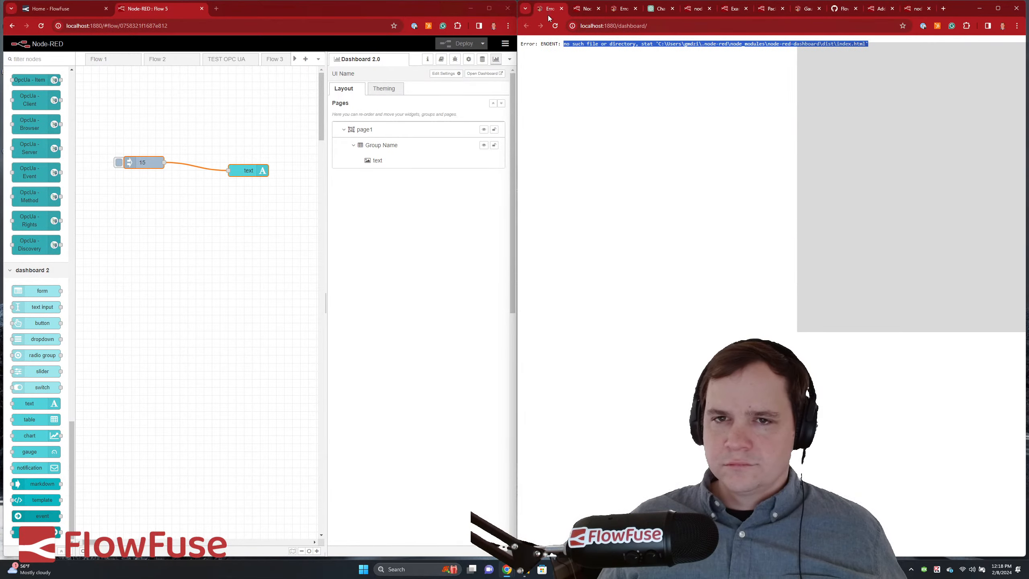
pyautogui.click(583, 11)
pyautogui.click(618, 10)
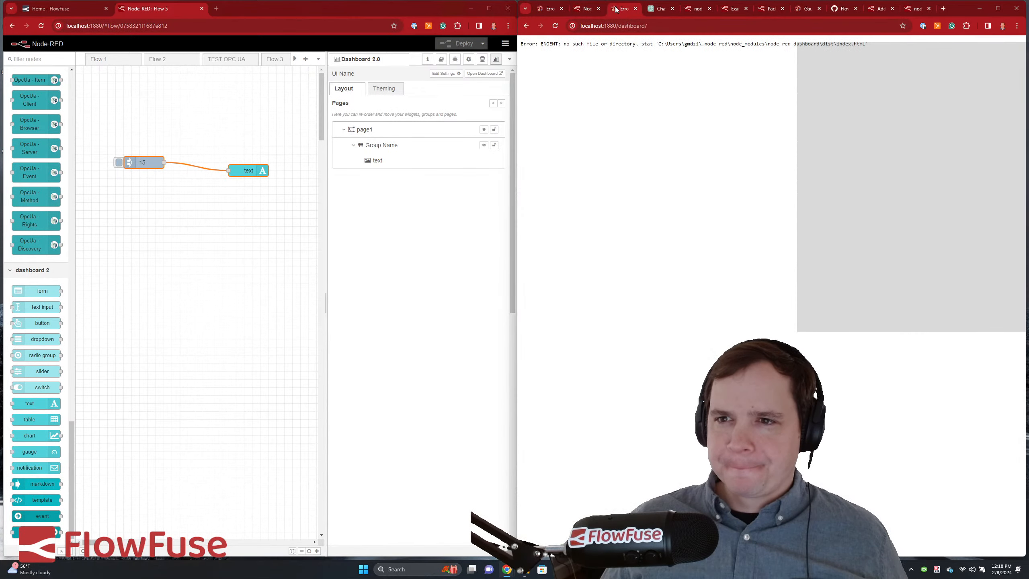
pyautogui.click(594, 9)
pyautogui.click(598, 9)
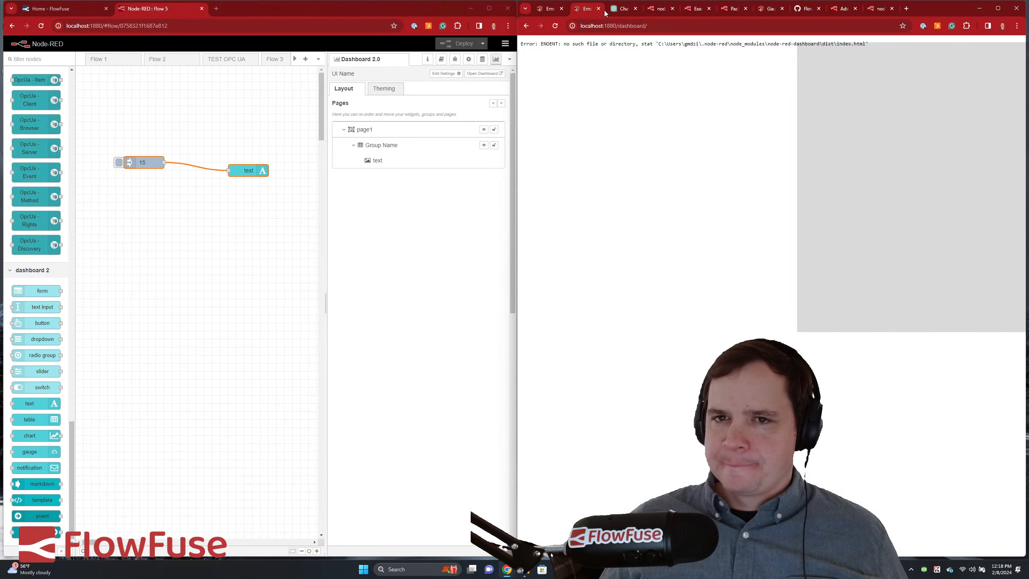
pyautogui.click(608, 12)
pyautogui.click(587, 9)
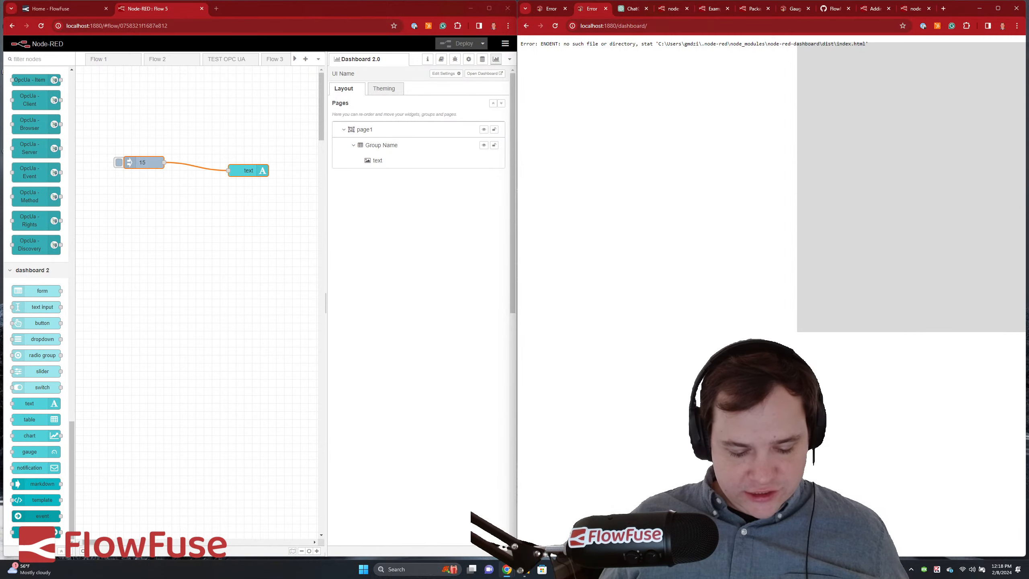
# - Review the guide at dashboard.flowfuse.com/contributing/#installing-locally in a new tab and switch to the node-red terminal window
pyautogui.click(944, 9)
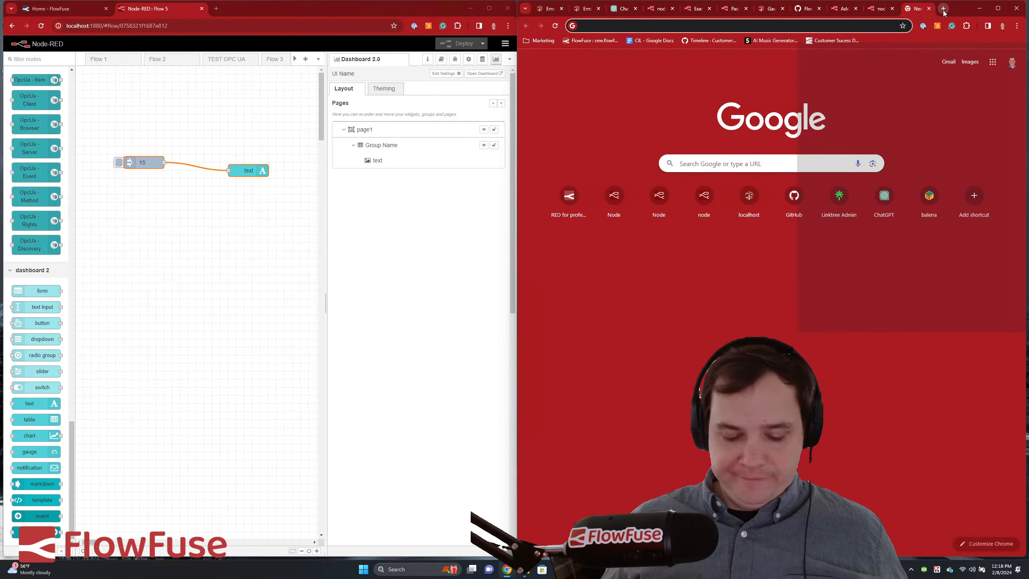
pyautogui.write('https://dashboard.flowfuse.com/contributing/#installing-locally')
pyautogui.press('Return')
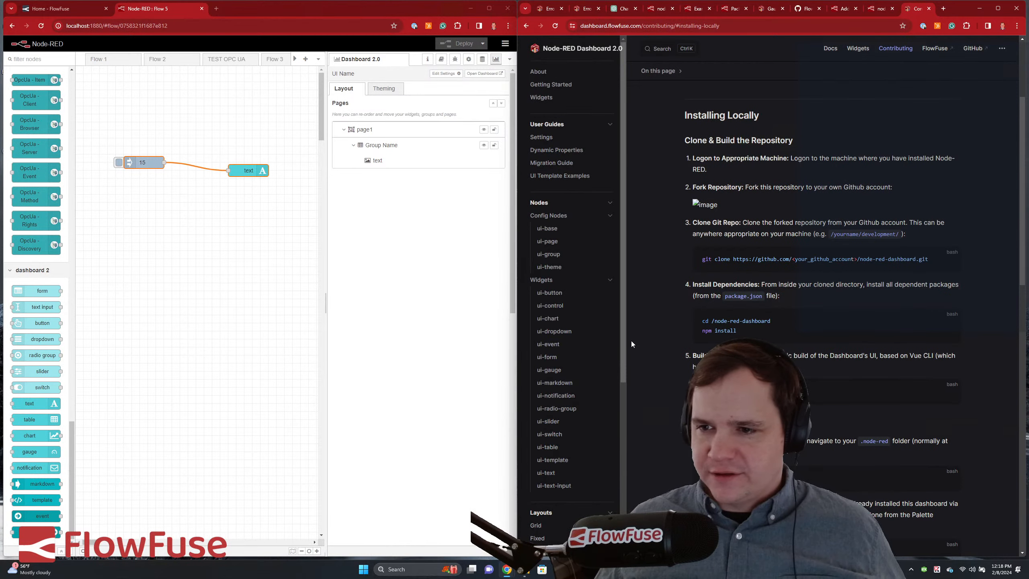
pyautogui.scroll(-2, 632, 346)
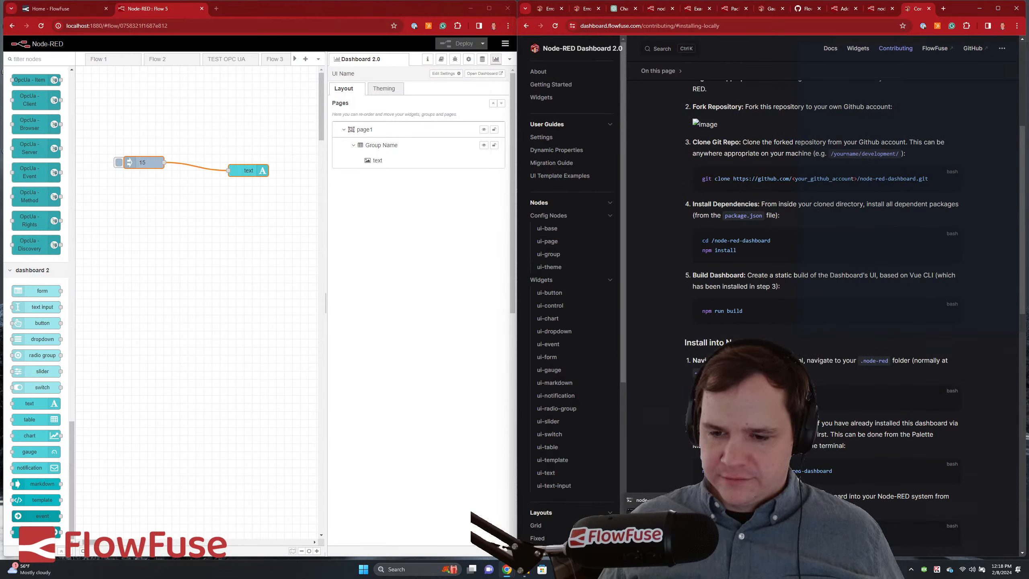
pyautogui.hotkey('alt', 'Tab')
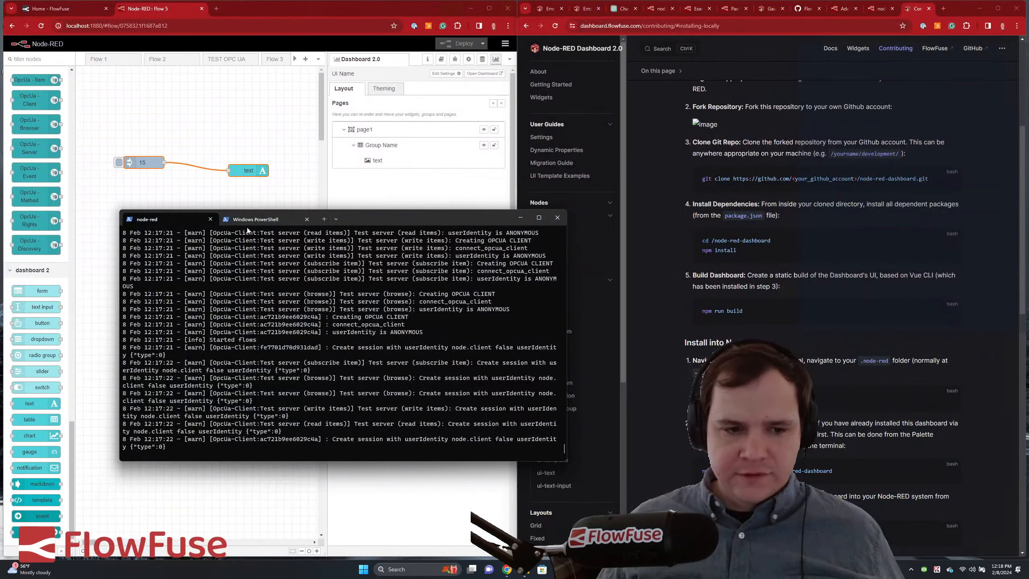
# - In the other PowerShell session, change into the node-red-dashboard folder under node_modules and run npm run build
pyautogui.click(257, 219)
pyautogui.write('c')
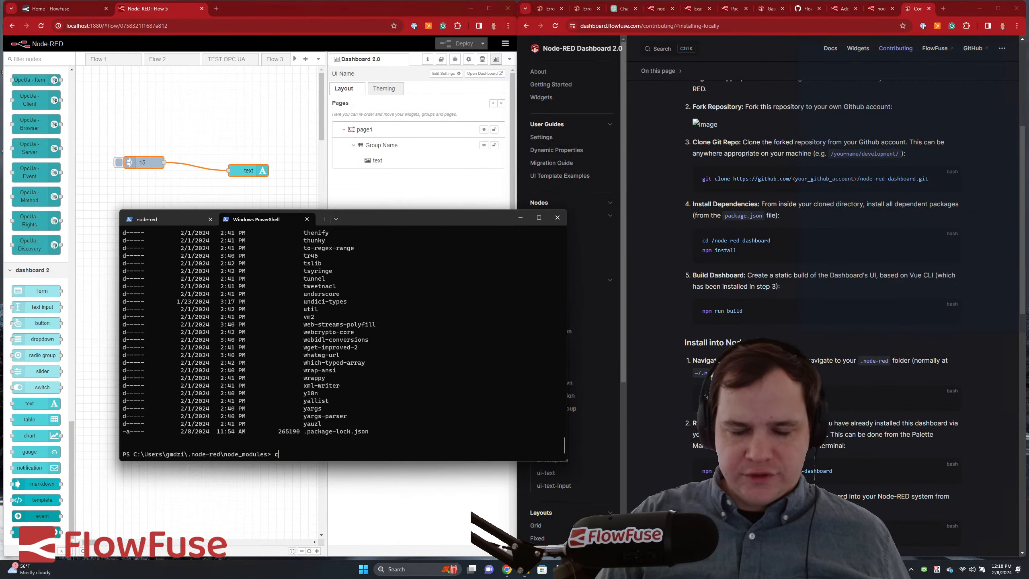
pyautogui.write('d')
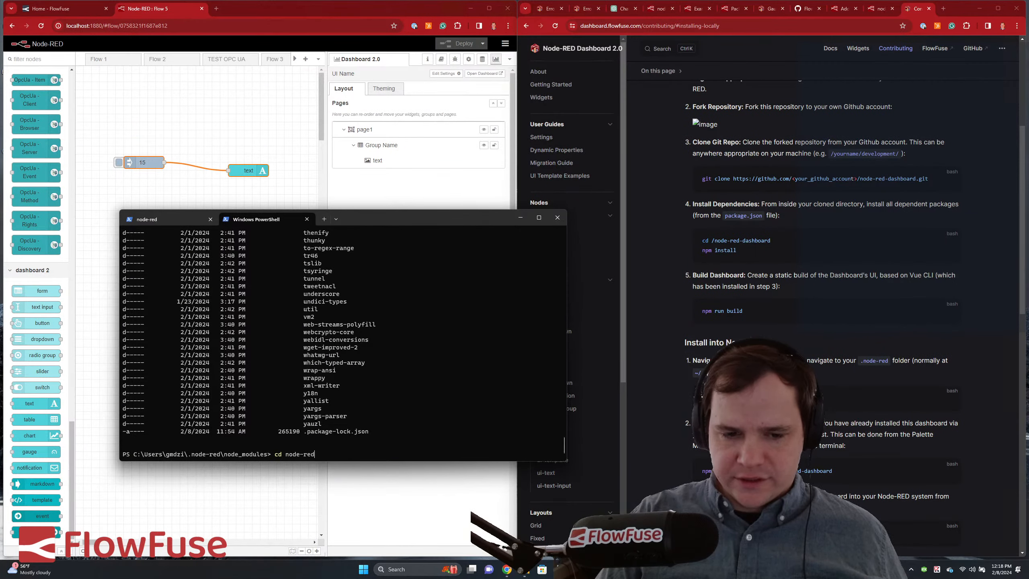
pyautogui.write(' .\\node-red-da')
pyautogui.press('Tab')
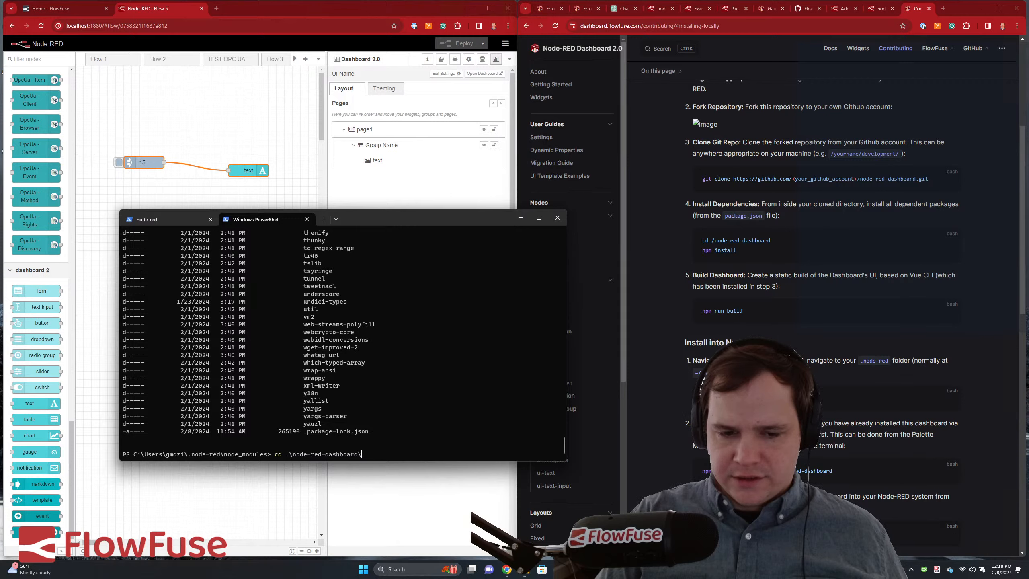
pyautogui.press('Return')
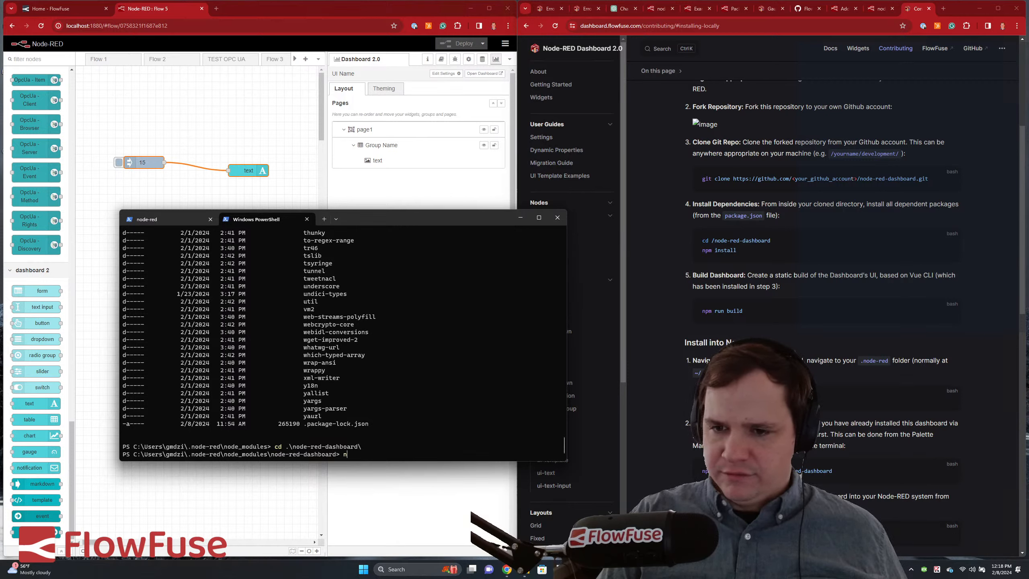
pyautogui.write('npm run build')
pyautogui.press('Return')
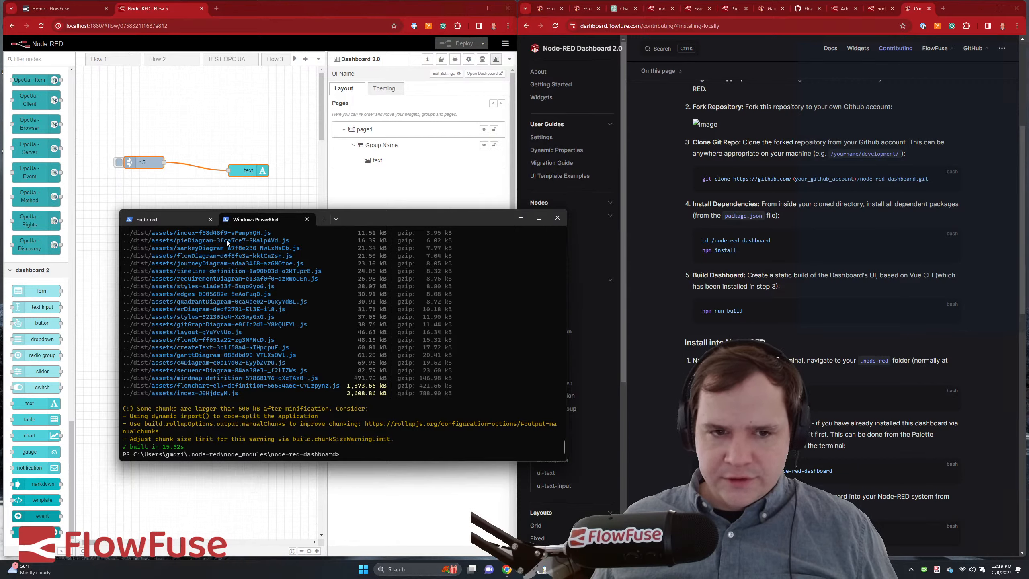
# - Stop and restart node-red in its terminal session and reload the localhost:1880/dashboard/ page
pyautogui.click(176, 220)
pyautogui.hotkey('ctrl', 'c')
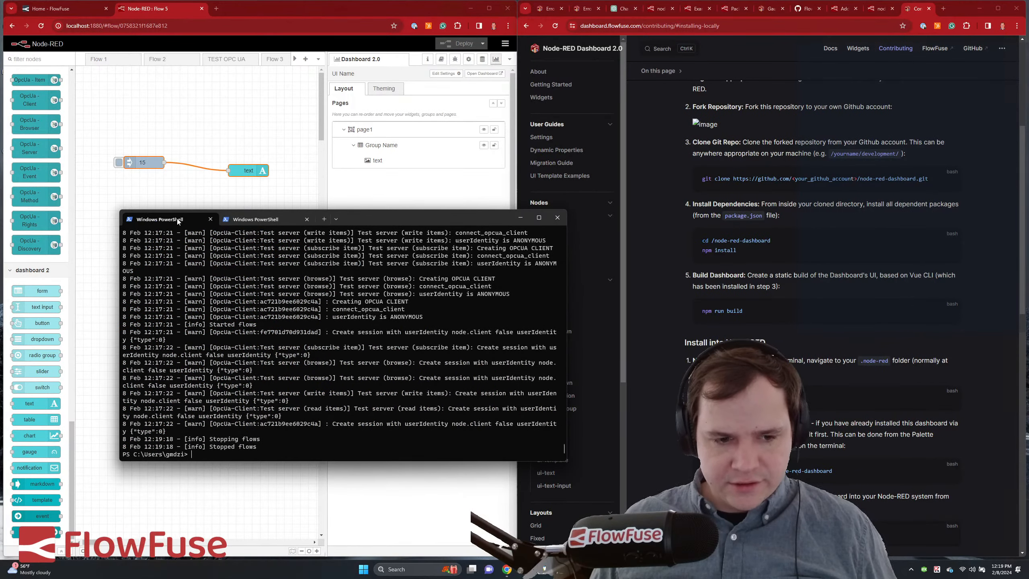
pyautogui.press('Up')
pyautogui.press('Return')
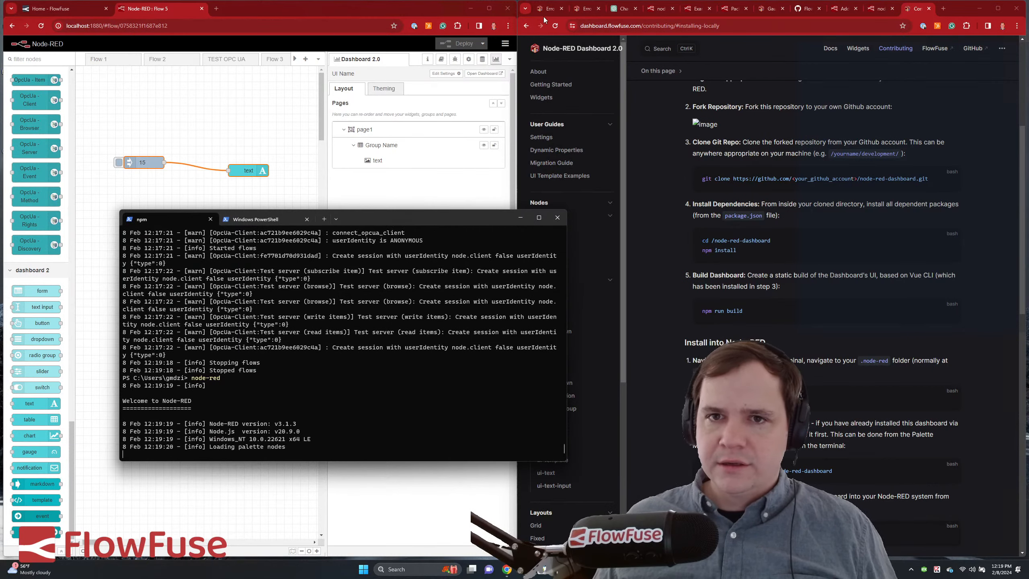
pyautogui.click(547, 8)
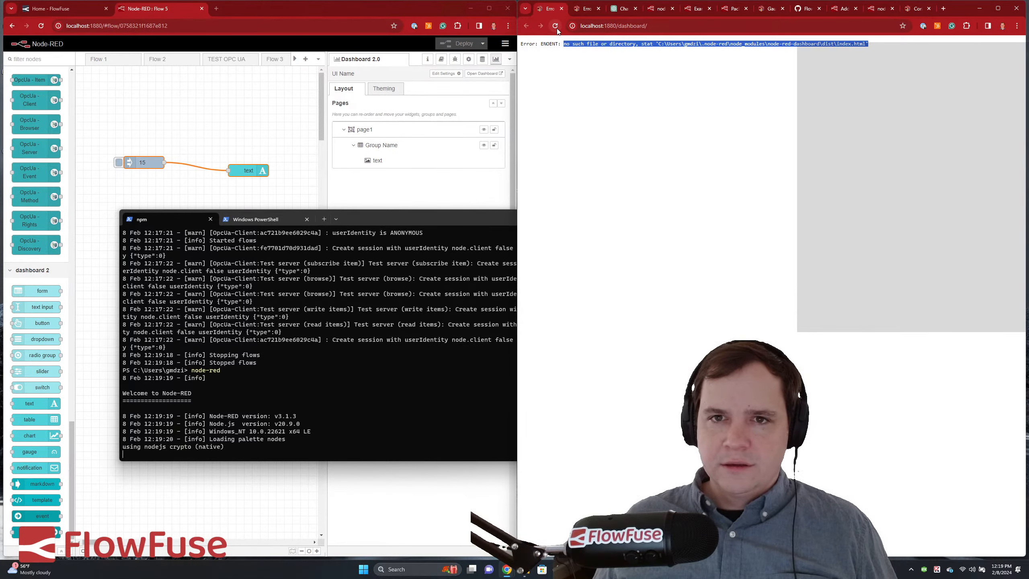
pyautogui.click(555, 27)
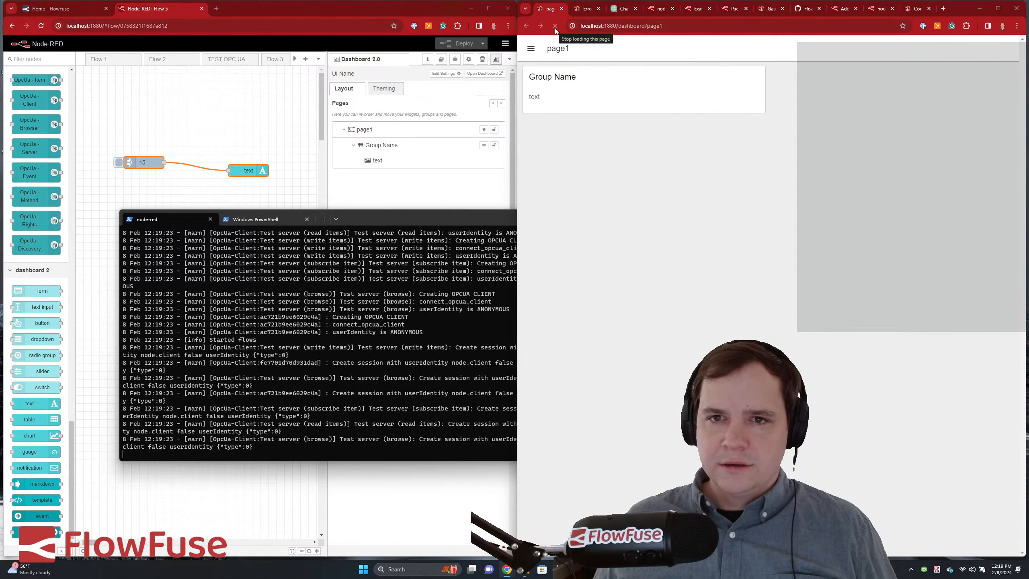
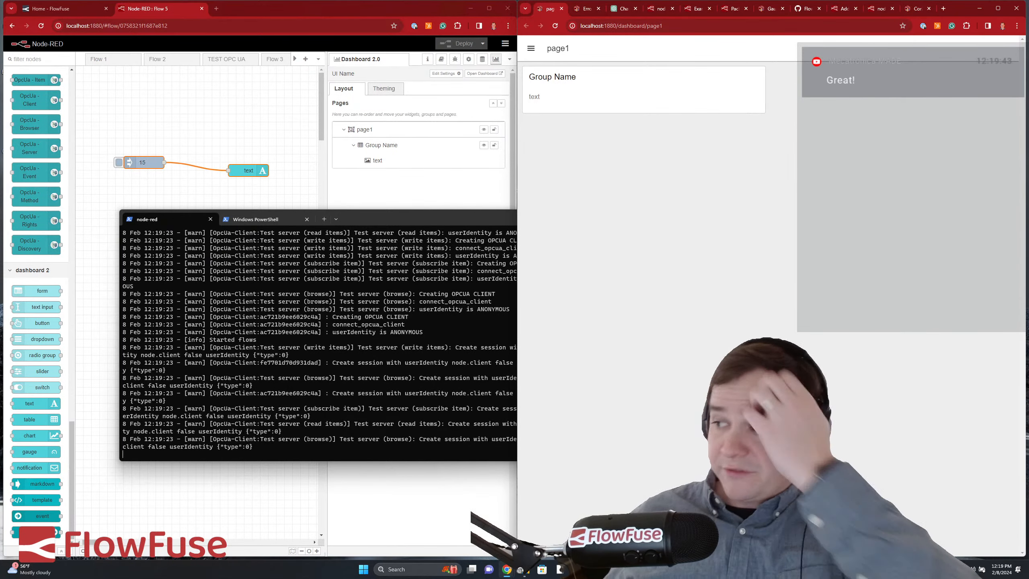
# - Review the local installation steps in the Dashboard 2.0 contributing guide, minimize the terminal, and return to the page1 dashboard
pyautogui.click(917, 8)
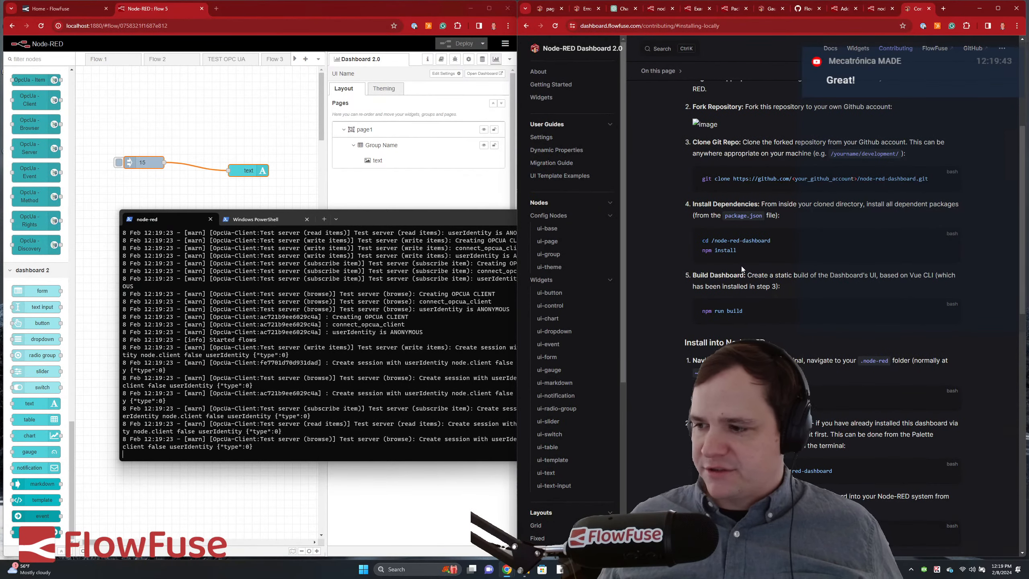
pyautogui.scroll(5, 741, 267)
pyautogui.scroll(-8, 774, 271)
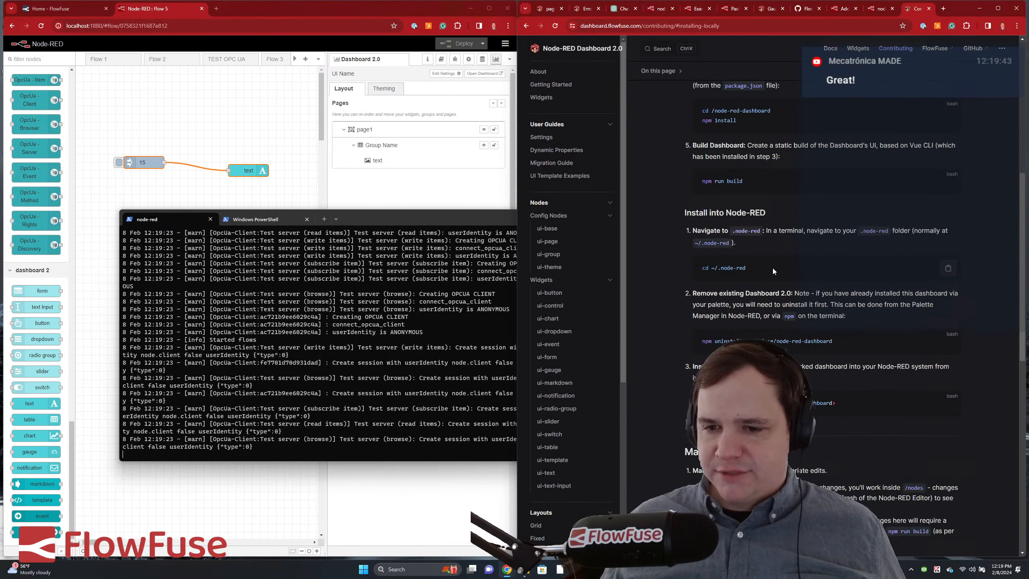
pyautogui.scroll(8, 771, 272)
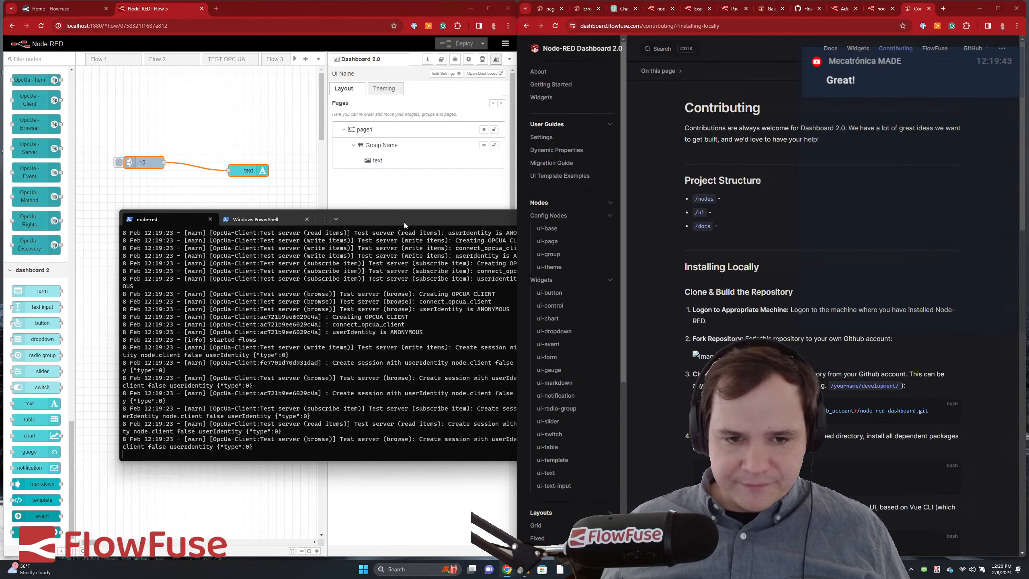
pyautogui.click(476, 222)
pyautogui.click(520, 218)
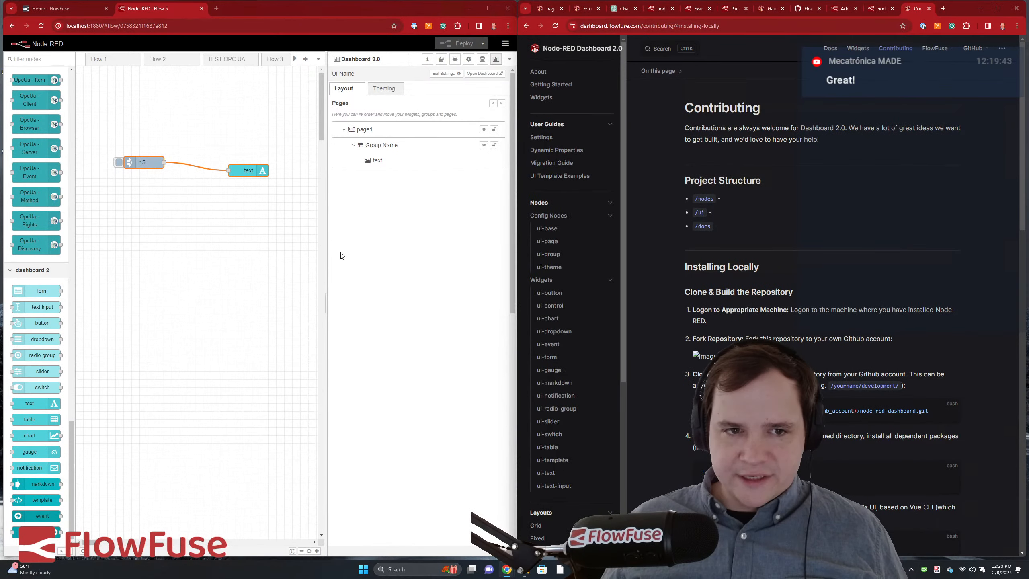
pyautogui.click(552, 11)
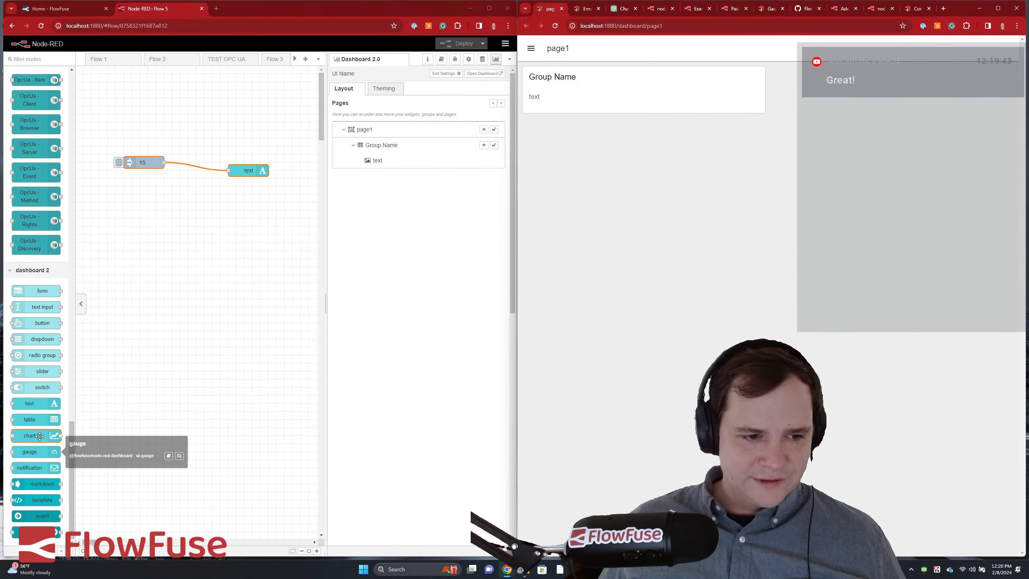
# - Add a gauge node below the text node, wire the inject node to it, and assign it to Group Name [page1]
pyautogui.moveTo(37, 453); pyautogui.dragTo(224, 208)
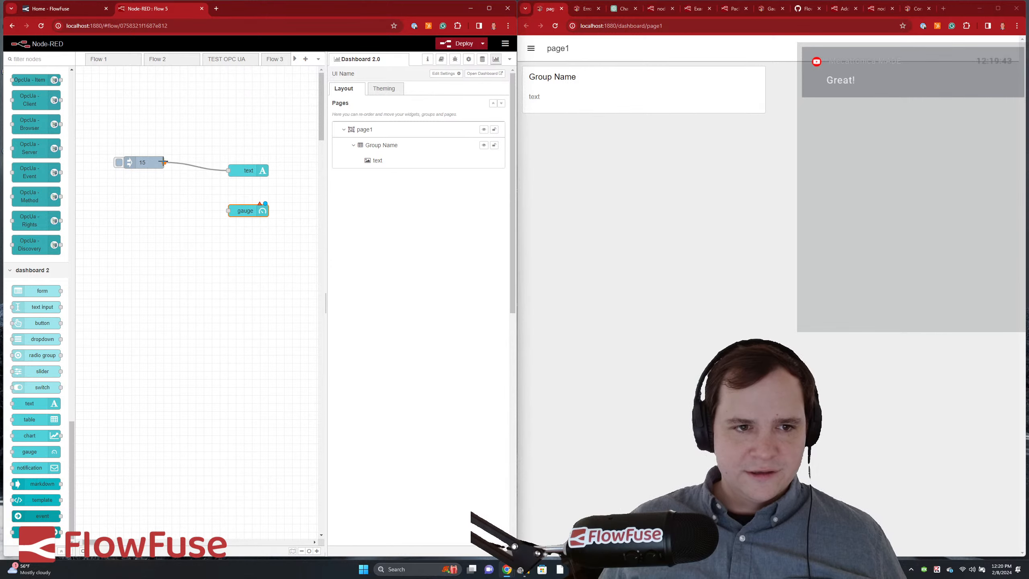
pyautogui.moveTo(164, 162)
pyautogui.mouseDown()
pyautogui.moveTo(209, 172)
pyautogui.moveTo(229, 210)
pyautogui.mouseUp()
pyautogui.doubleClick(249, 220)
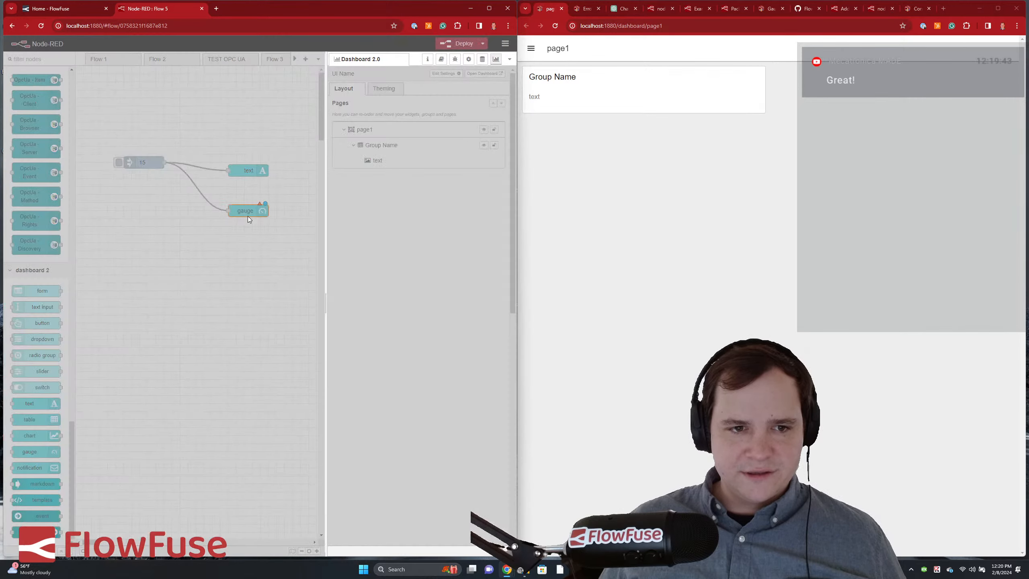
pyautogui.click(253, 130)
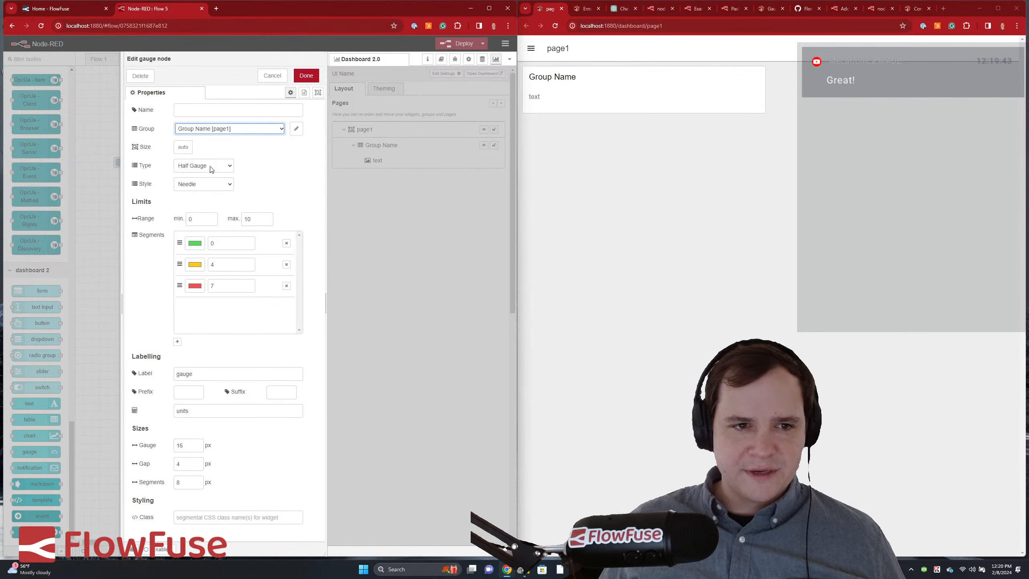
# - Name the gauge node Happy, save it, and deploy the flow
pyautogui.click(200, 116)
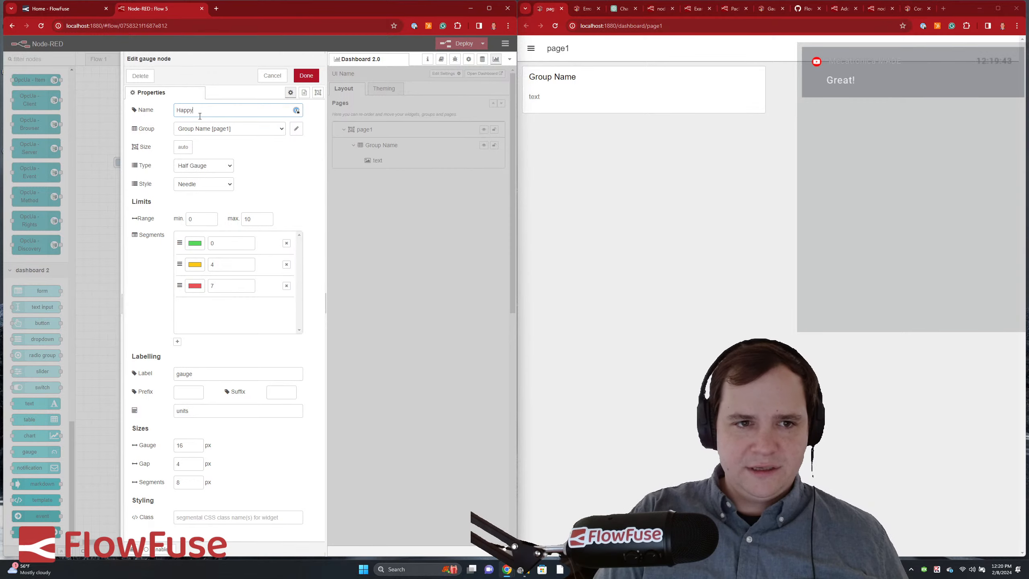
pyautogui.click(306, 75)
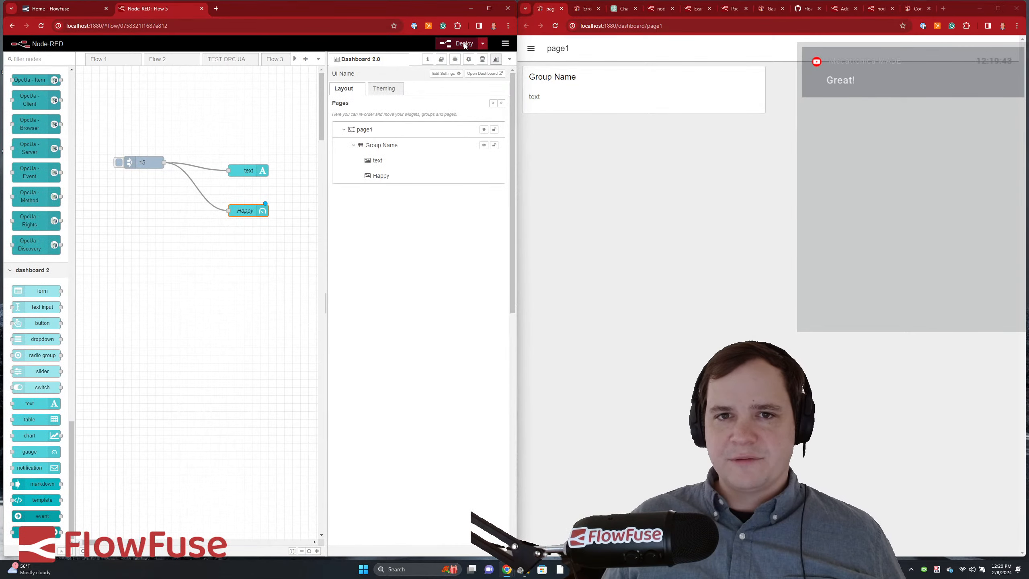
pyautogui.click(462, 43)
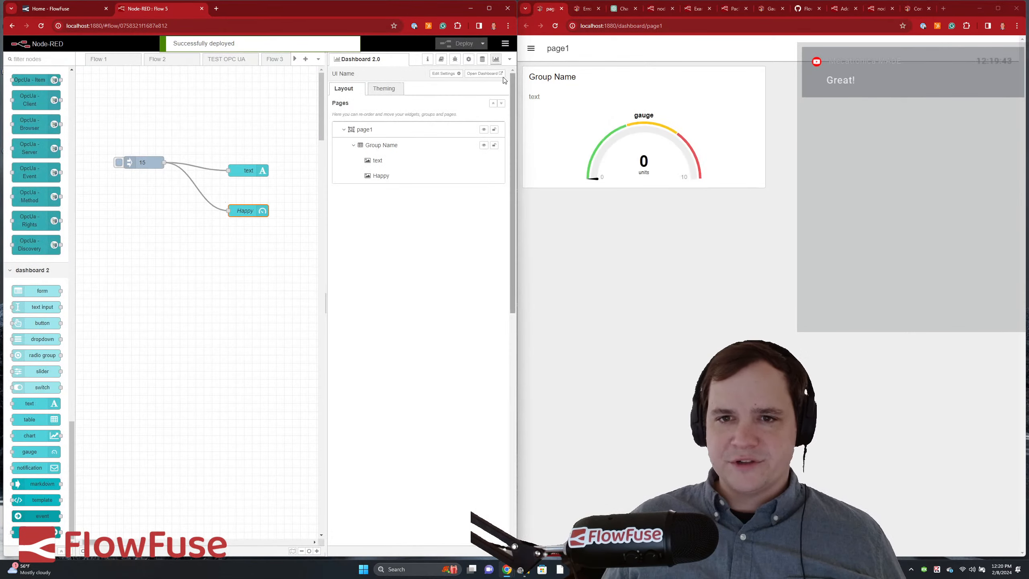
# - Rename the Happy gauge node as Temperature and set its units to °F
pyautogui.doubleClick(240, 213)
pyautogui.doubleClick(214, 110)
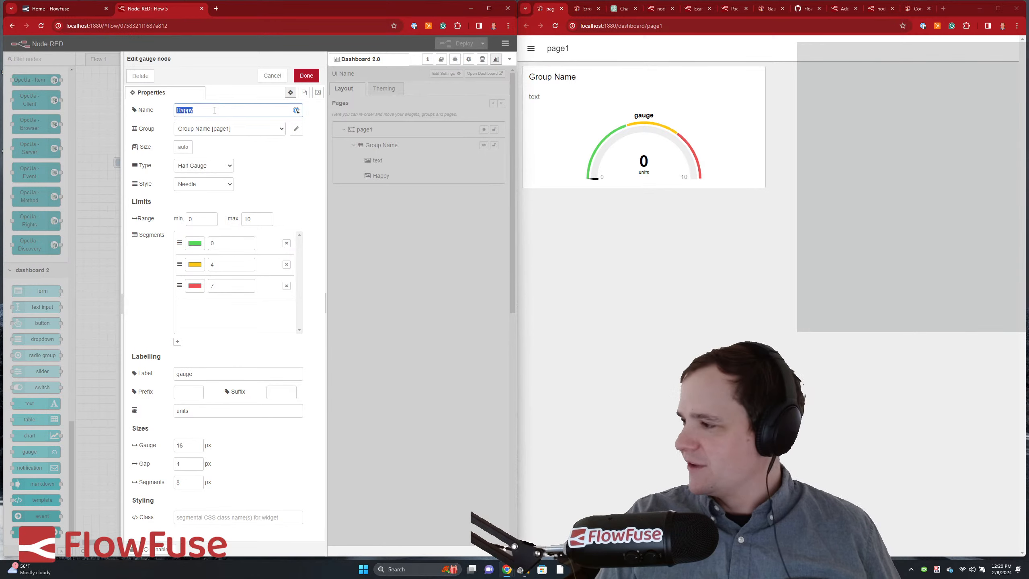
pyautogui.write('T')
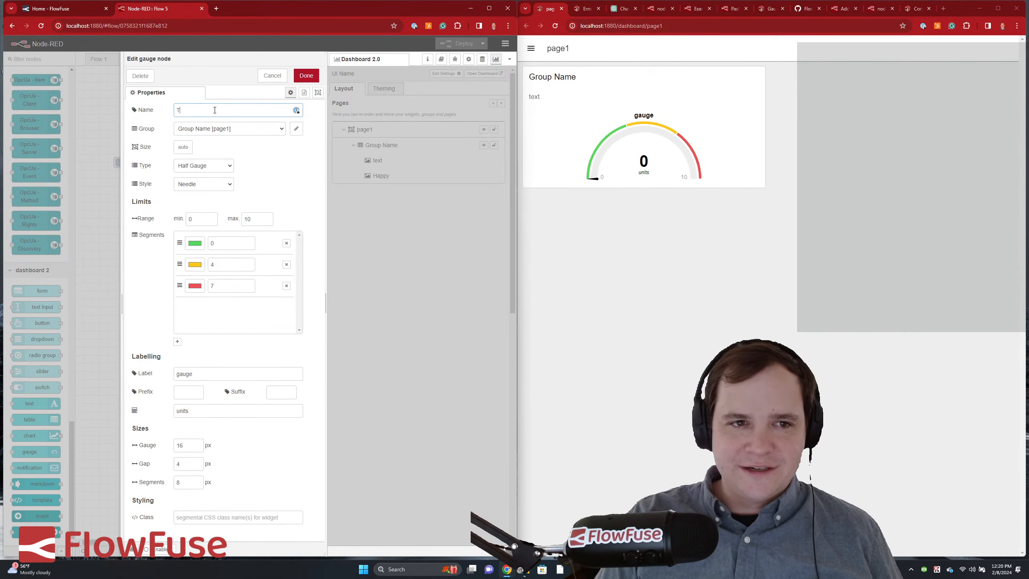
pyautogui.write('emperature')
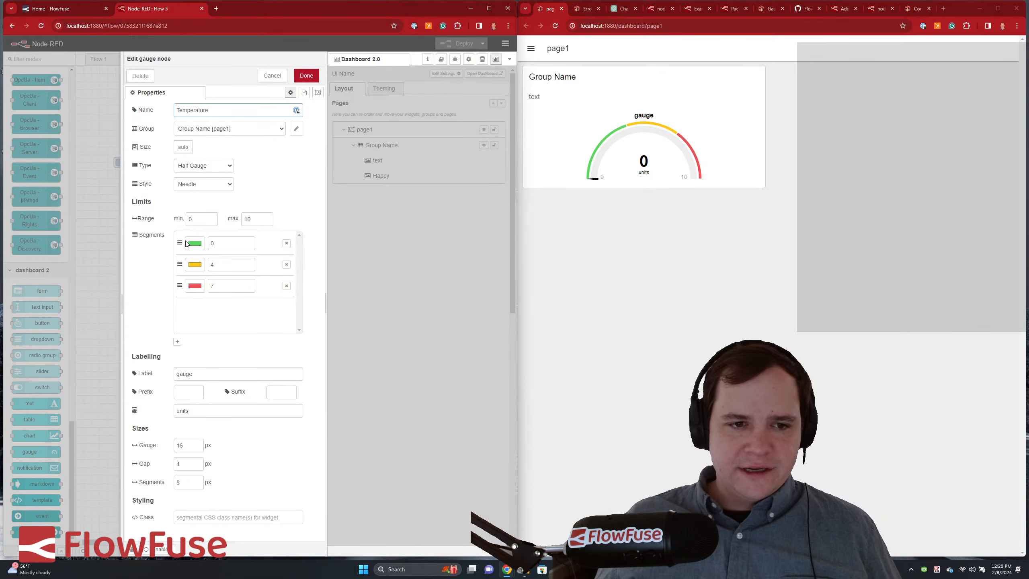
pyautogui.doubleClick(180, 270)
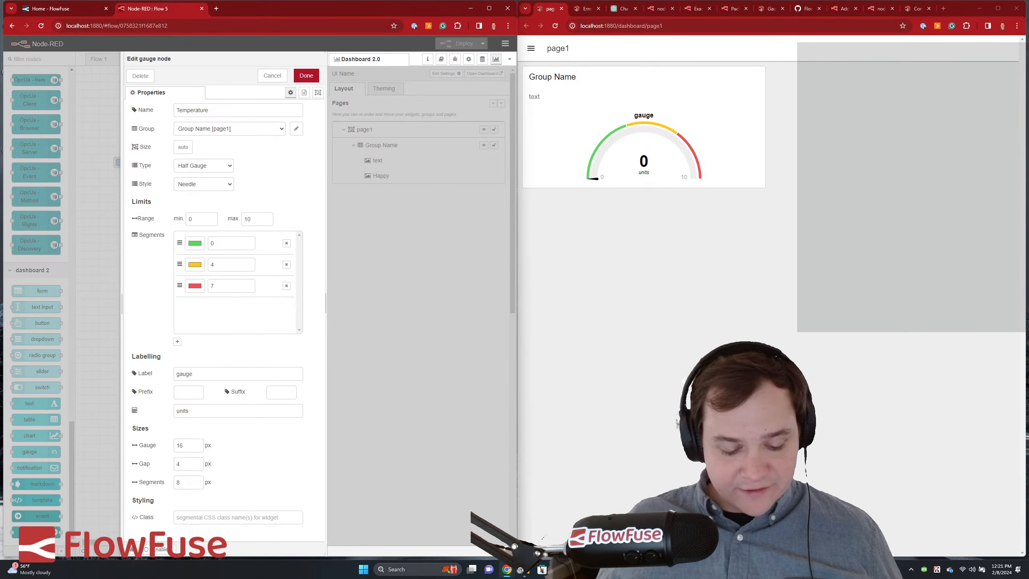
pyautogui.click(216, 411)
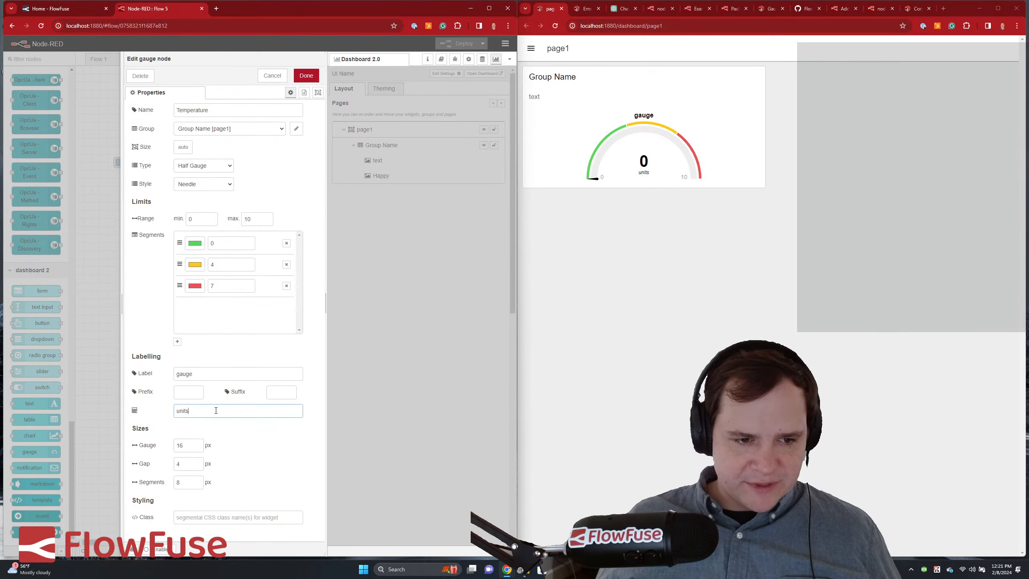
pyautogui.write('°F')
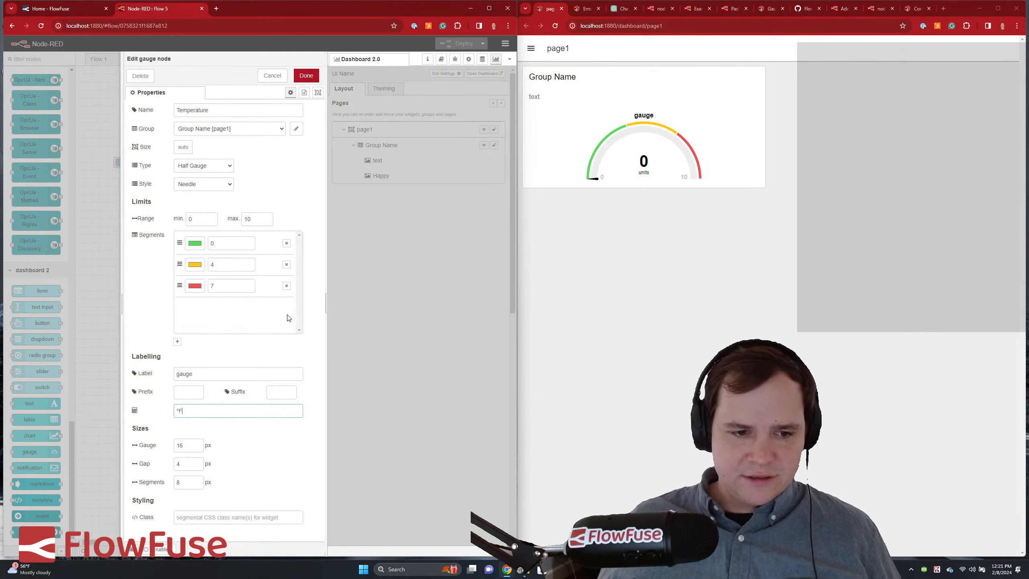
# - Set the gauge's first segment to start at 65 and change its color to a deep violet-blue
pyautogui.doubleClick(220, 246)
pyautogui.write('65')
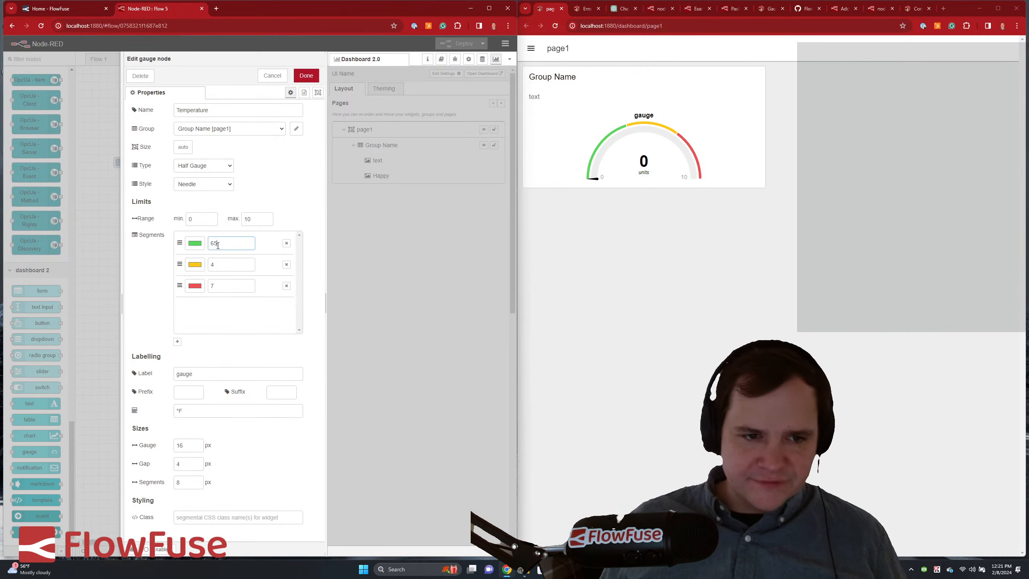
pyautogui.click(193, 244)
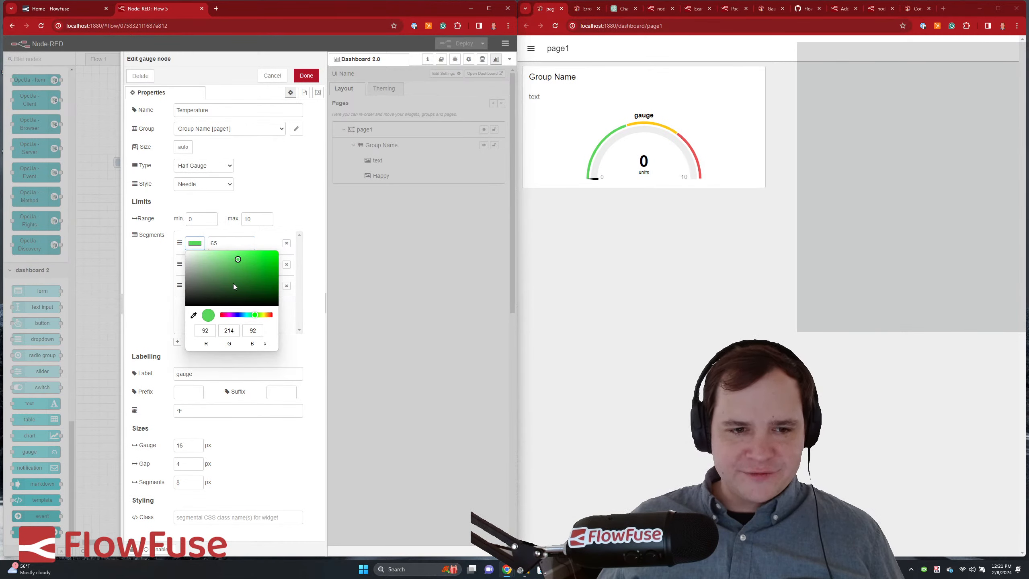
pyautogui.click(236, 316)
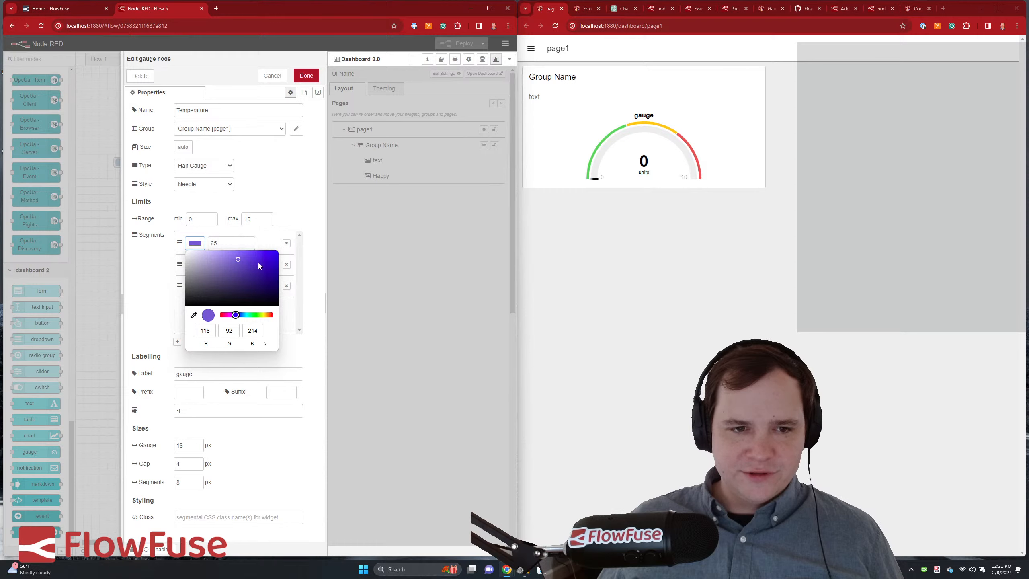
pyautogui.moveTo(258, 267); pyautogui.dragTo(271, 257)
pyautogui.click(291, 221)
# - Change the gauge's second segment color to bright green and set its value to 73
pyautogui.click(199, 269)
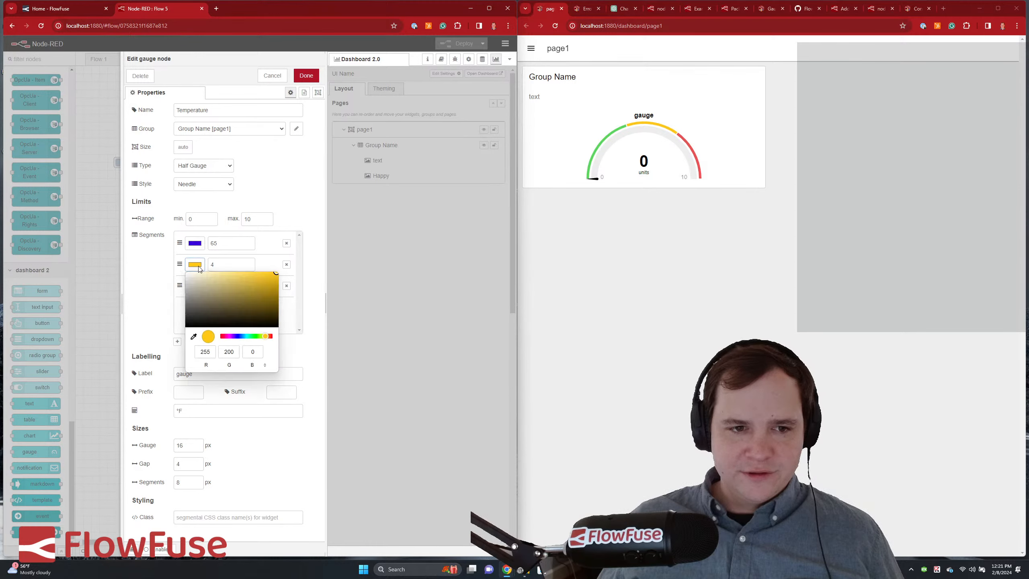
pyautogui.click(253, 336)
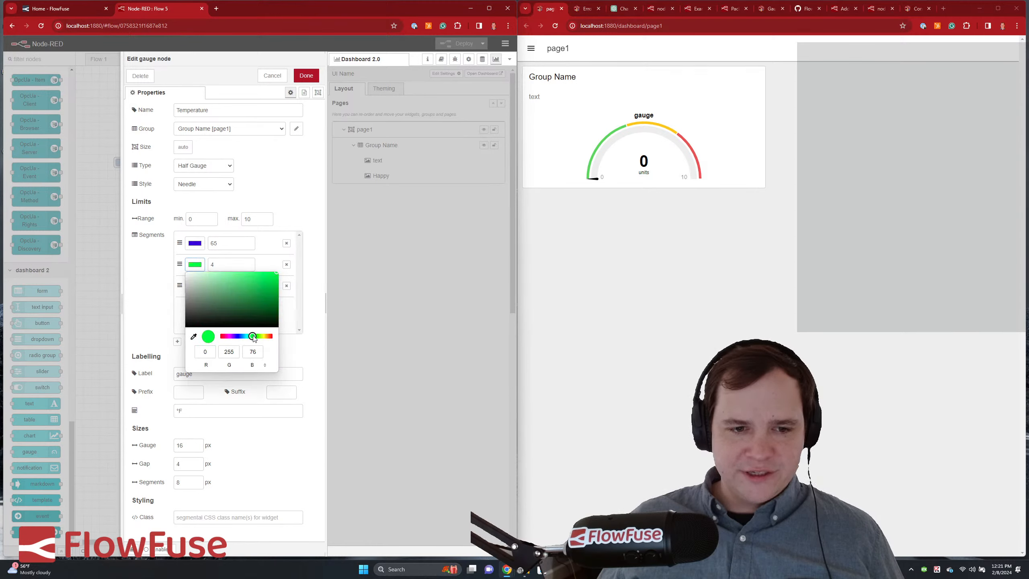
pyautogui.click(294, 203)
pyautogui.doubleClick(229, 266)
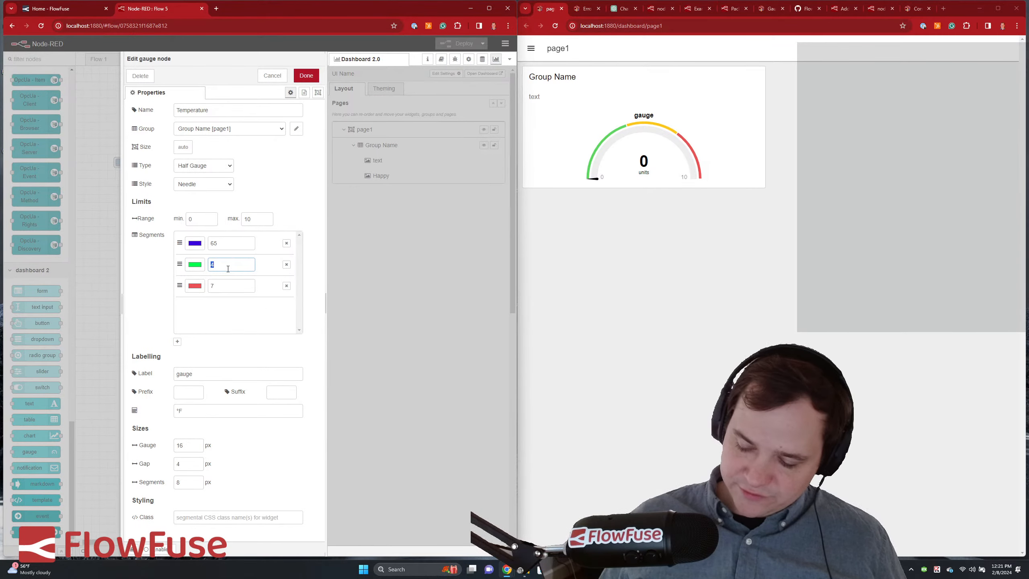
pyautogui.write('73')
# - Set the gauge's third, red segment to 100 and save the gauge node
pyautogui.doubleClick(221, 285)
pyautogui.write('100')
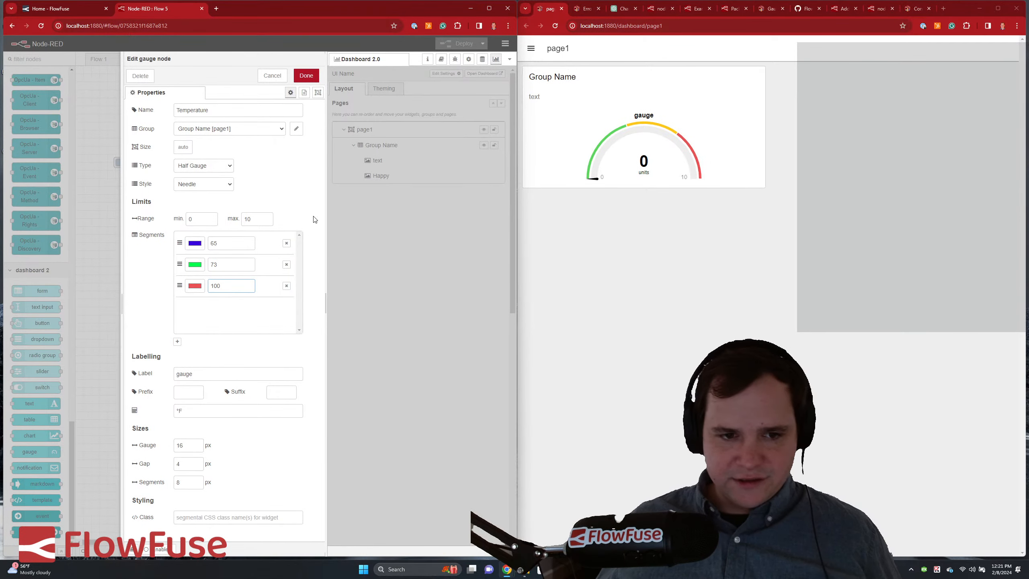
pyautogui.click(309, 78)
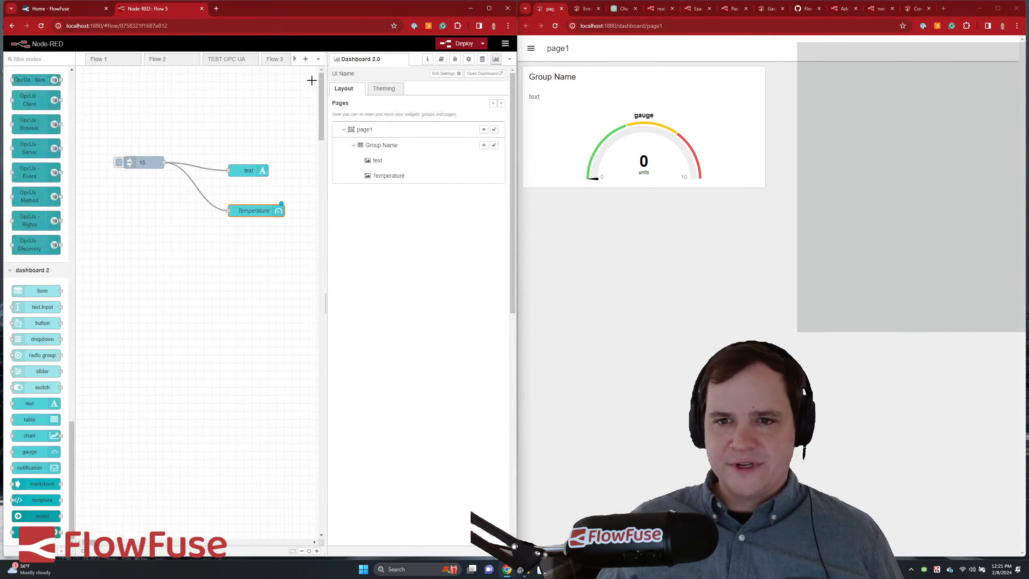
# - Deploy the flow, set the Temperature gauge's maximum range to 100, and deploy that change
pyautogui.click(460, 44)
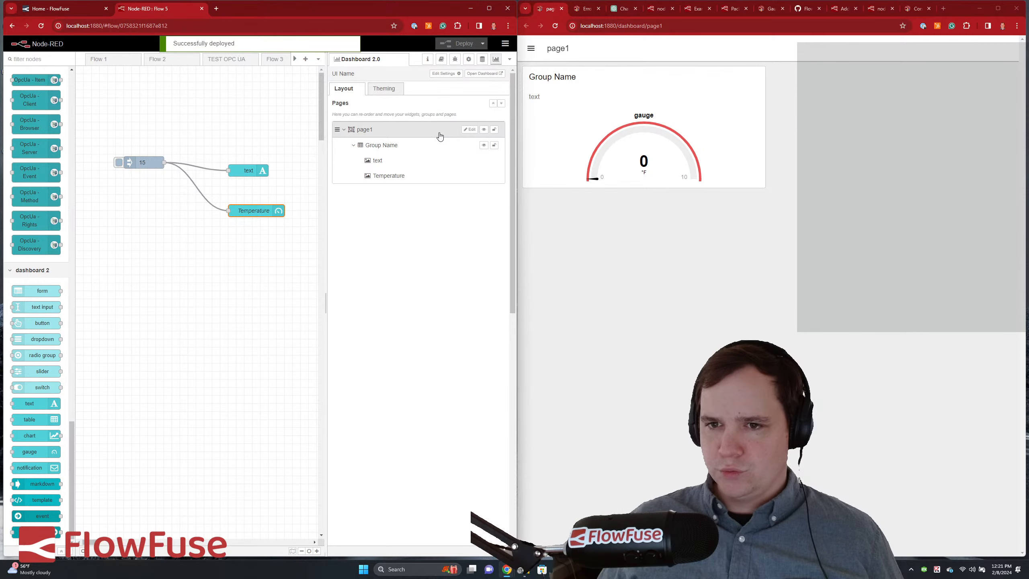
pyautogui.doubleClick(255, 210)
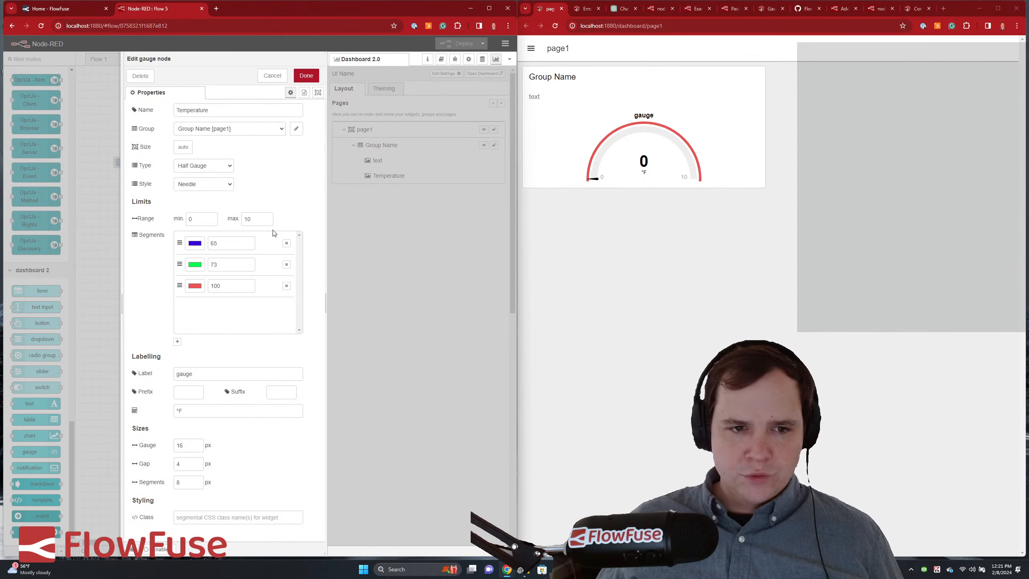
pyautogui.click(265, 220)
pyautogui.write('100')
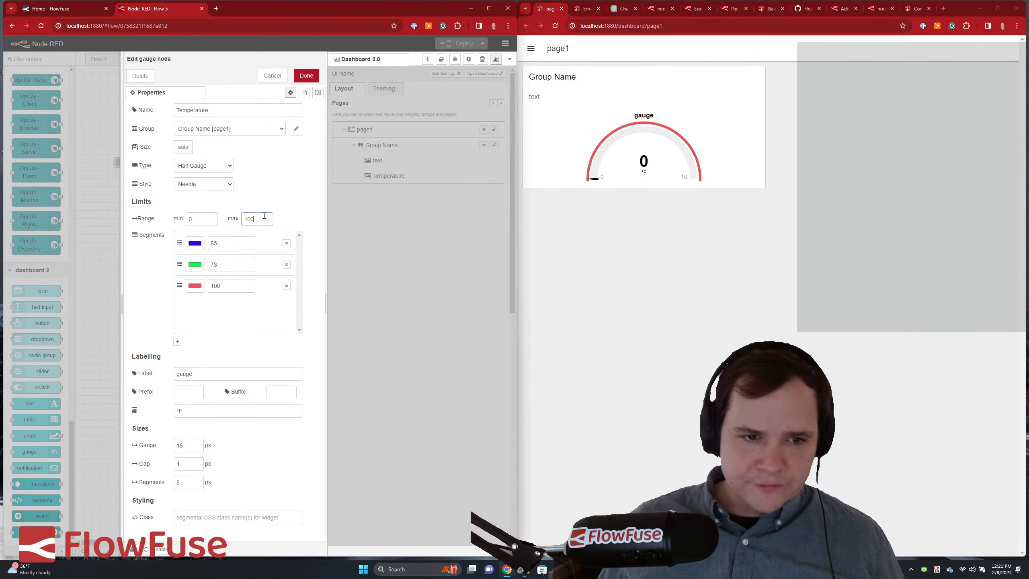
pyautogui.click(307, 76)
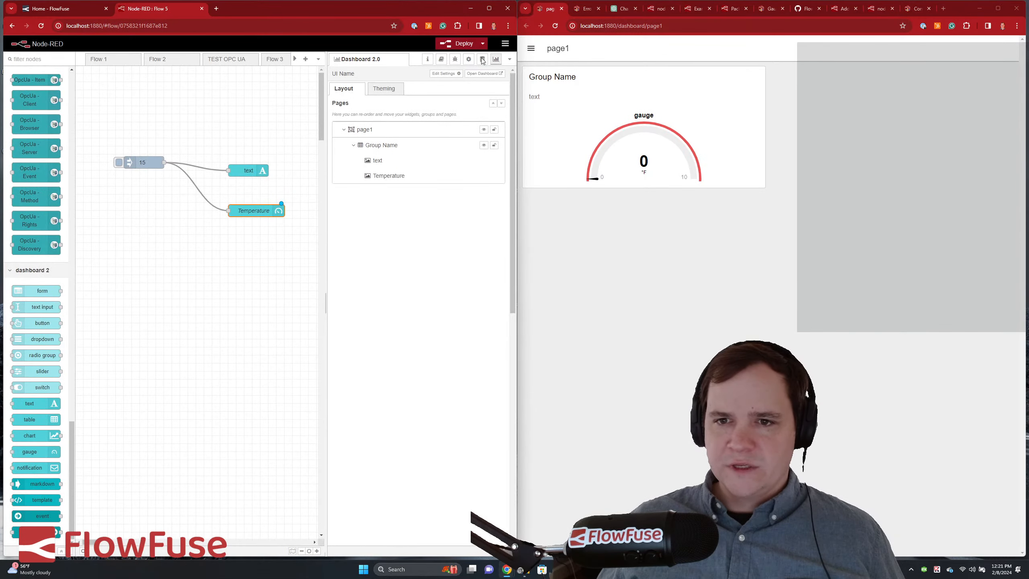
pyautogui.click(458, 44)
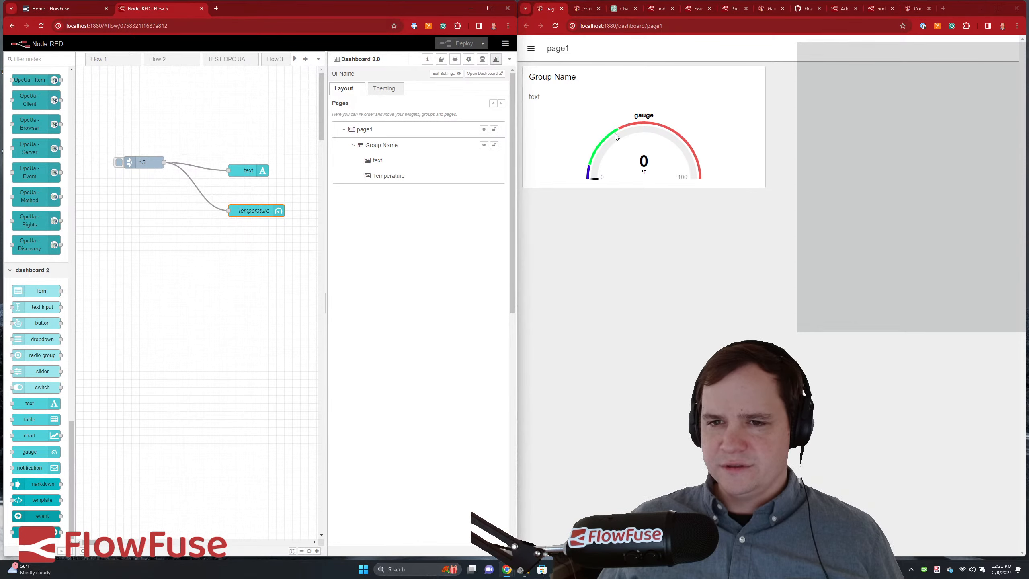
# - Check the Temperature gauge and inject node settings, and inject the payload 15 to test the dashboard widgets
pyautogui.doubleClick(248, 209)
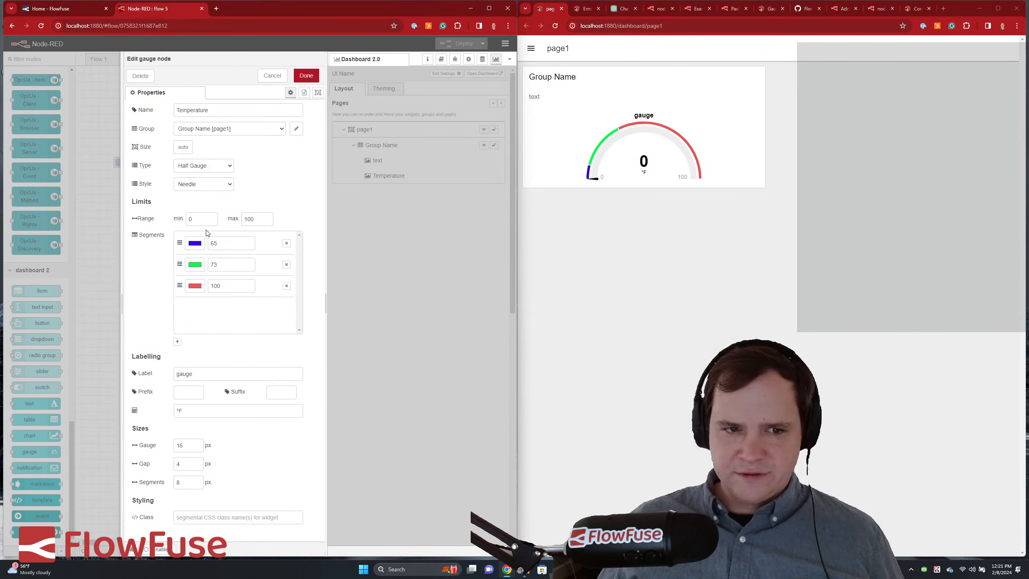
pyautogui.click(306, 77)
pyautogui.doubleClick(140, 159)
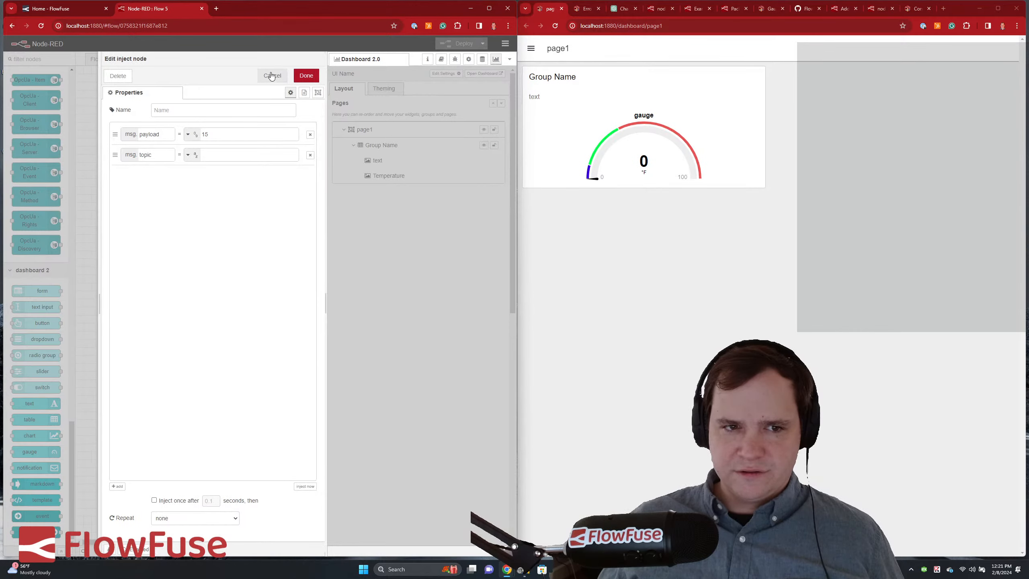
pyautogui.click(271, 76)
pyautogui.click(118, 162)
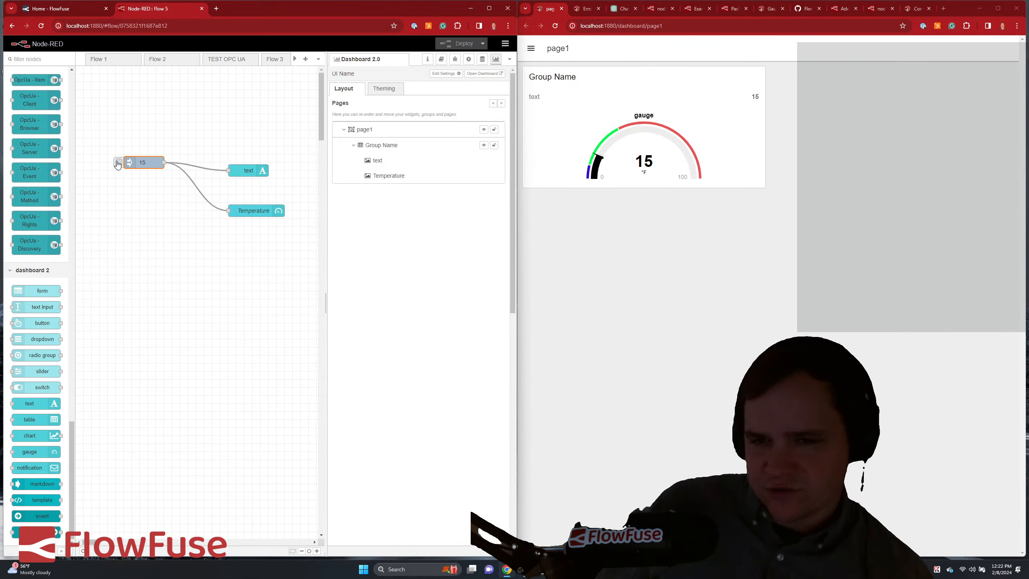
# - Examine the Temperature gauge's segment colors and thresholds, and close the node without changes
pyautogui.doubleClick(258, 210)
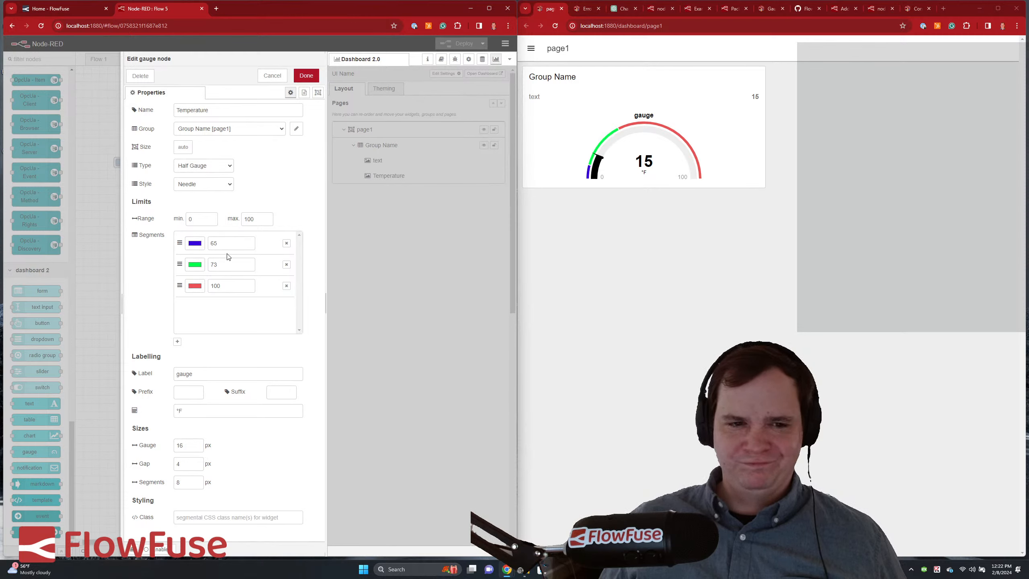
pyautogui.click(193, 245)
pyautogui.click(194, 244)
pyautogui.click(194, 243)
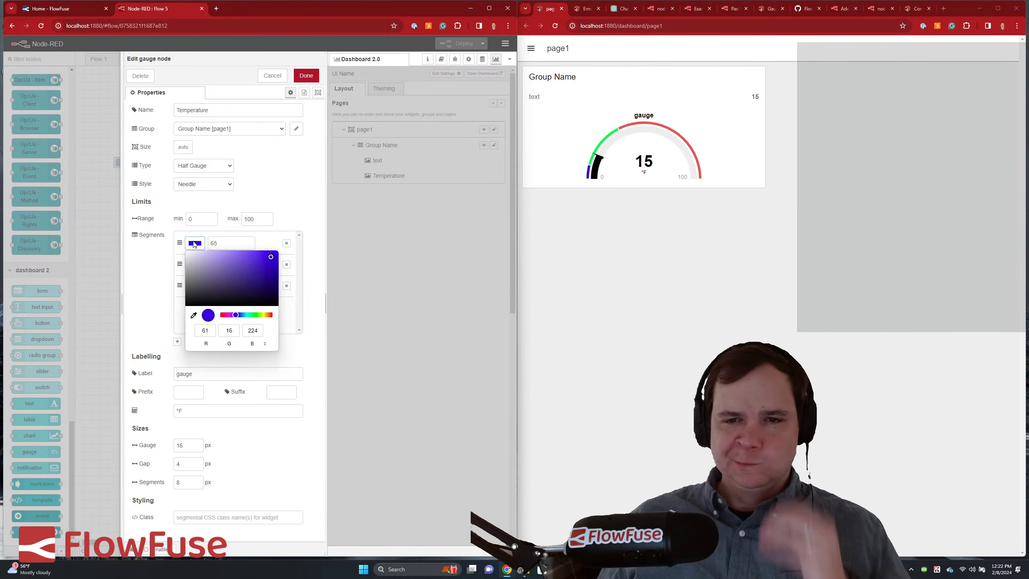
pyautogui.click(174, 320)
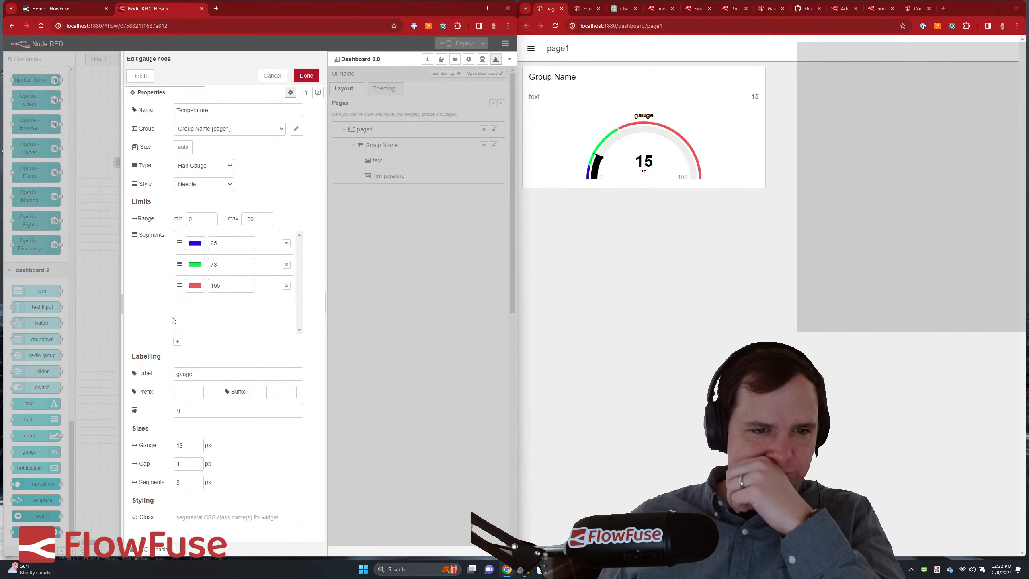
pyautogui.click(220, 263)
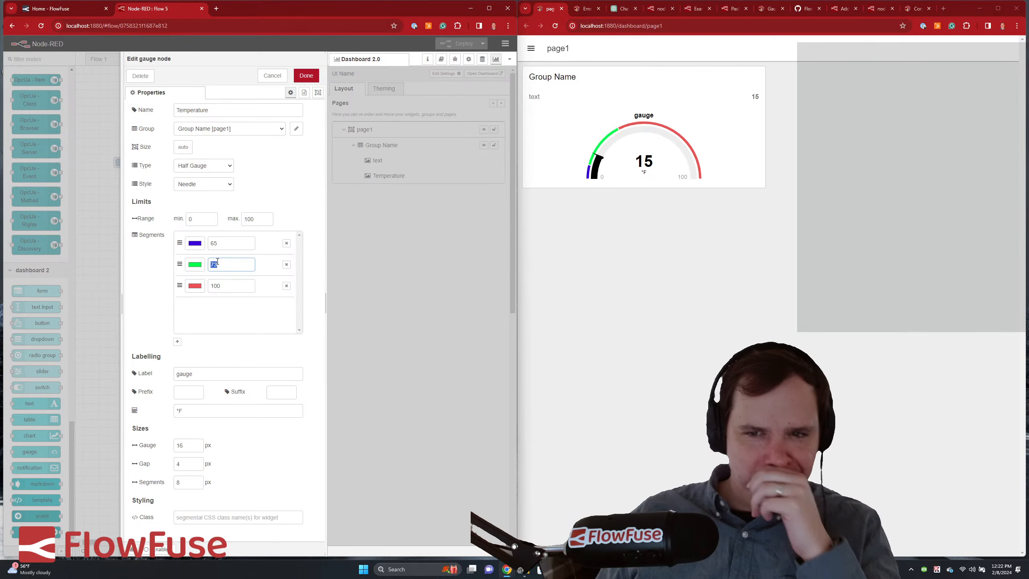
pyautogui.click(272, 75)
# - Set the inject node's payload to 65, deploy the flow, and inject the value into the dashboard
pyautogui.doubleClick(146, 162)
pyautogui.click(219, 136)
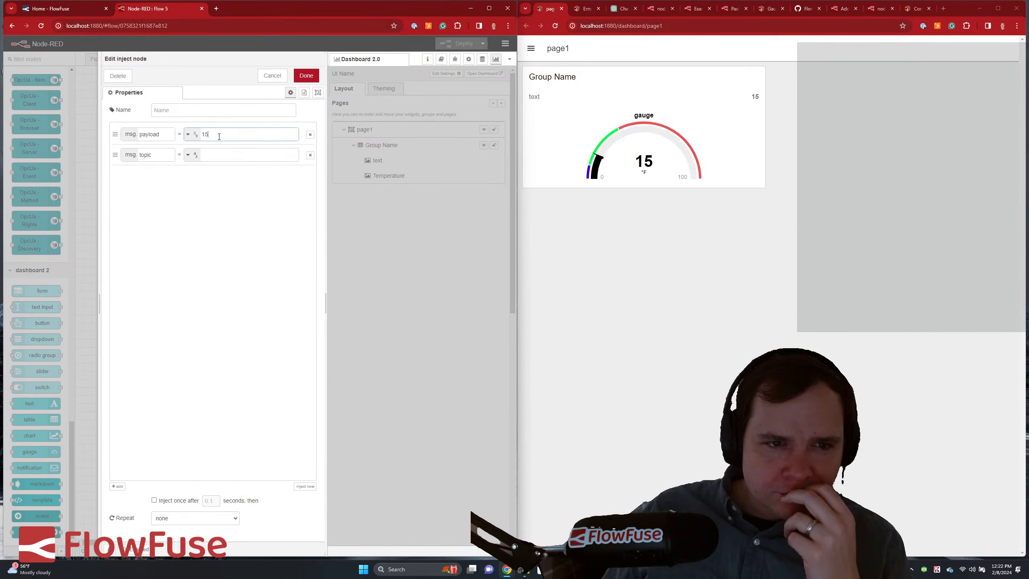
pyautogui.write('65')
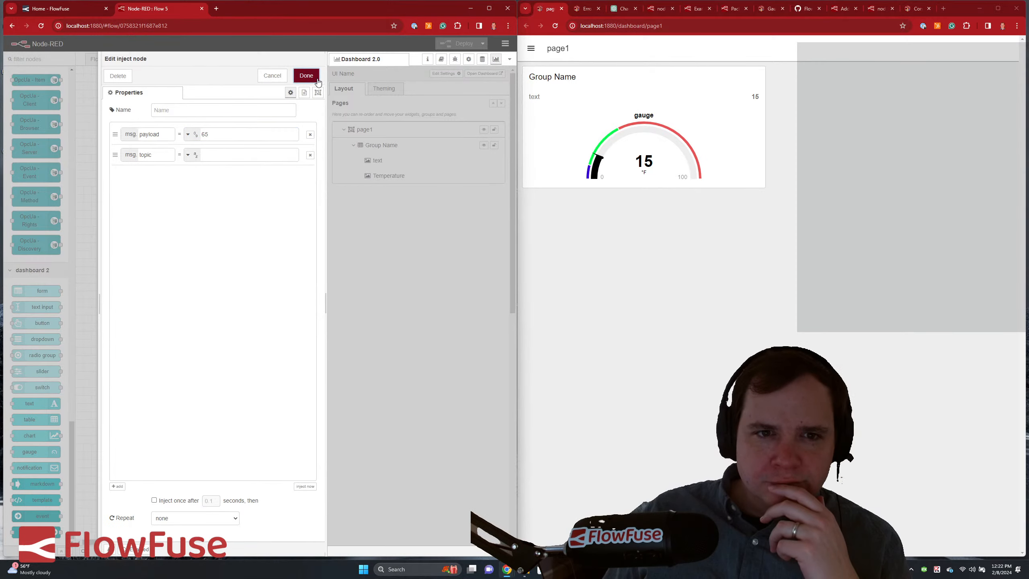
pyautogui.click(306, 76)
pyautogui.click(457, 45)
pyautogui.click(119, 163)
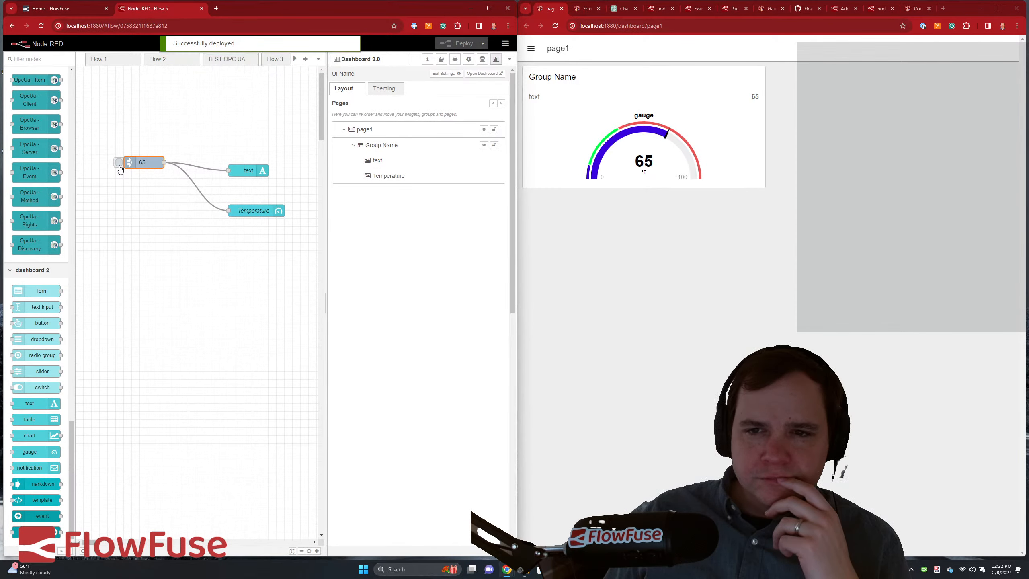
# - Open the Temperature gauge's settings and compare them with the half gauge examples in the ui-gauge documentation
pyautogui.doubleClick(254, 210)
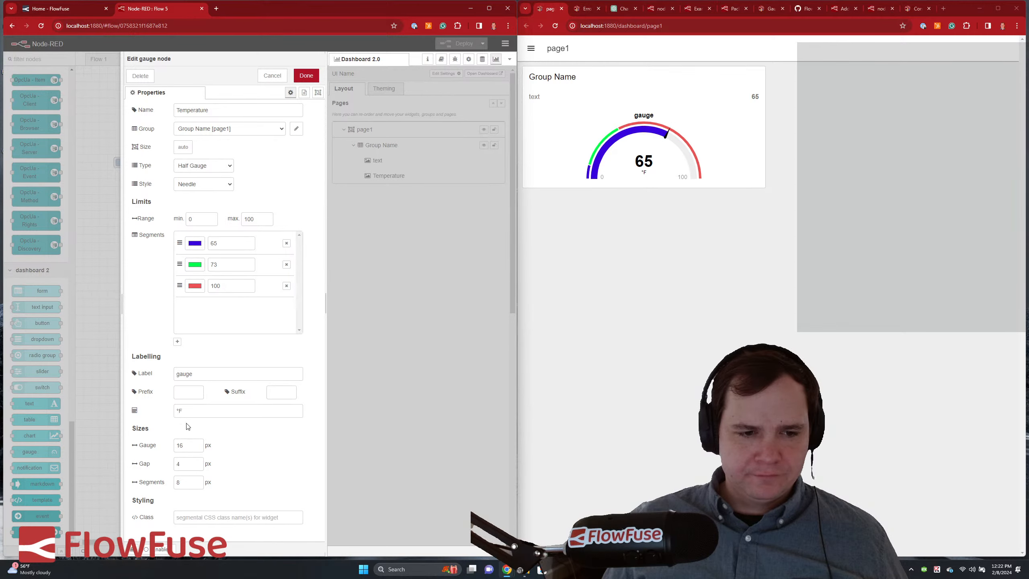
pyautogui.click(915, 8)
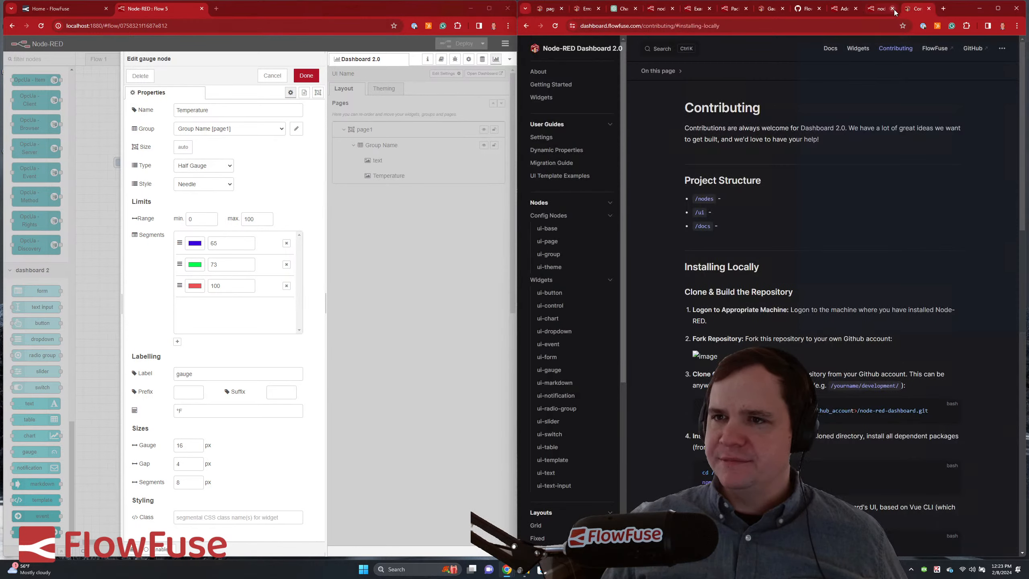
pyautogui.click(768, 8)
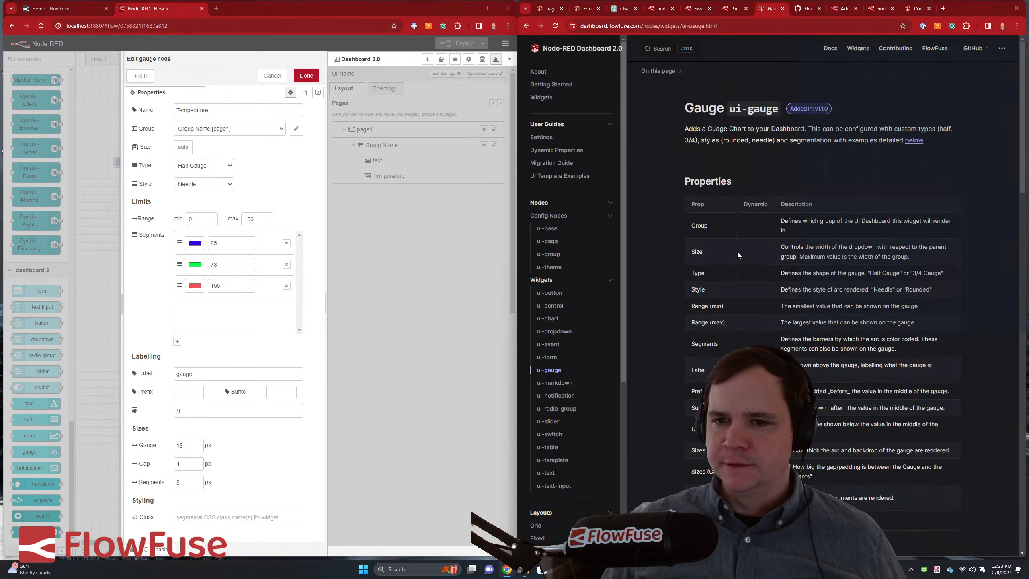
pyautogui.scroll(-15, 737, 252)
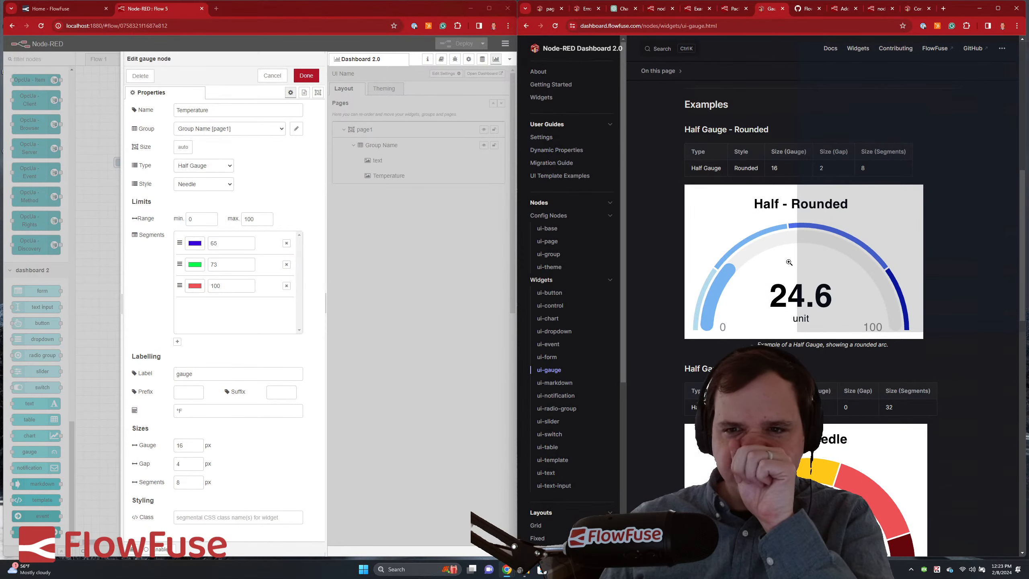
pyautogui.scroll(-5, 787, 266)
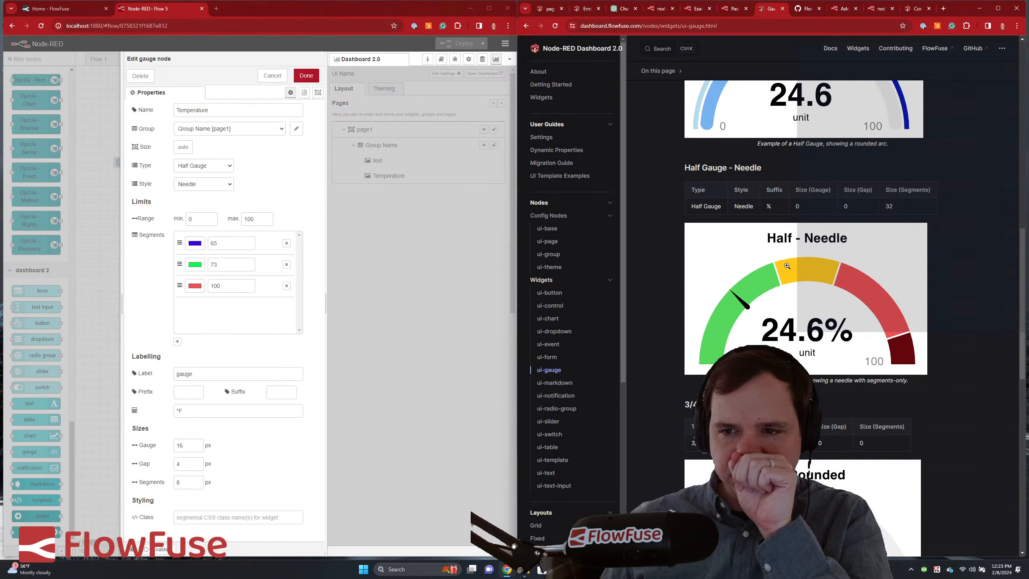
# - Change the Temperature gauge's type to 3/4 Gauge, deploy it, and view the dashboard's page1
pyautogui.click(203, 166)
pyautogui.click(203, 166)
pyautogui.click(203, 166)
pyautogui.click(205, 177)
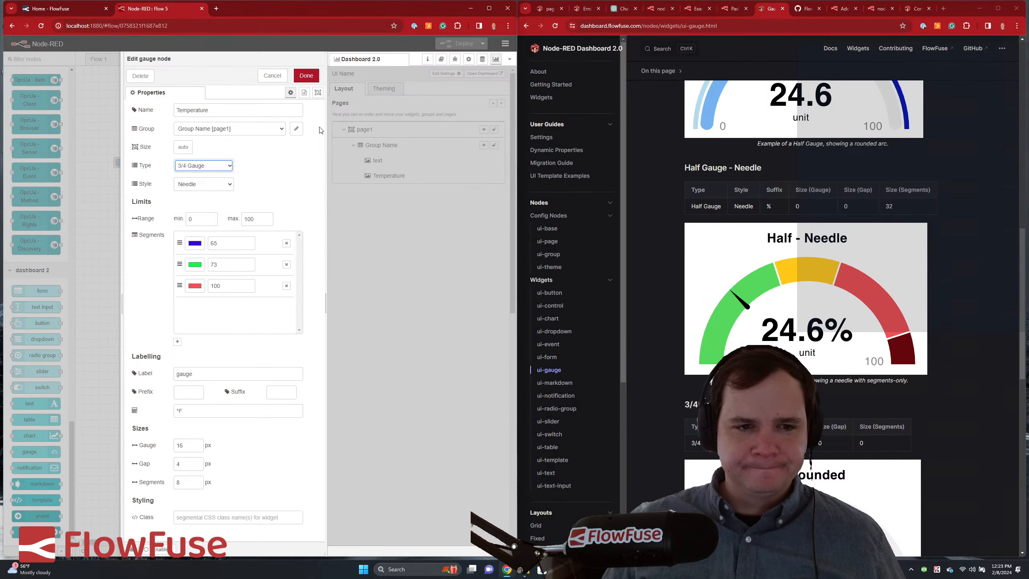
pyautogui.click(306, 76)
pyautogui.click(457, 44)
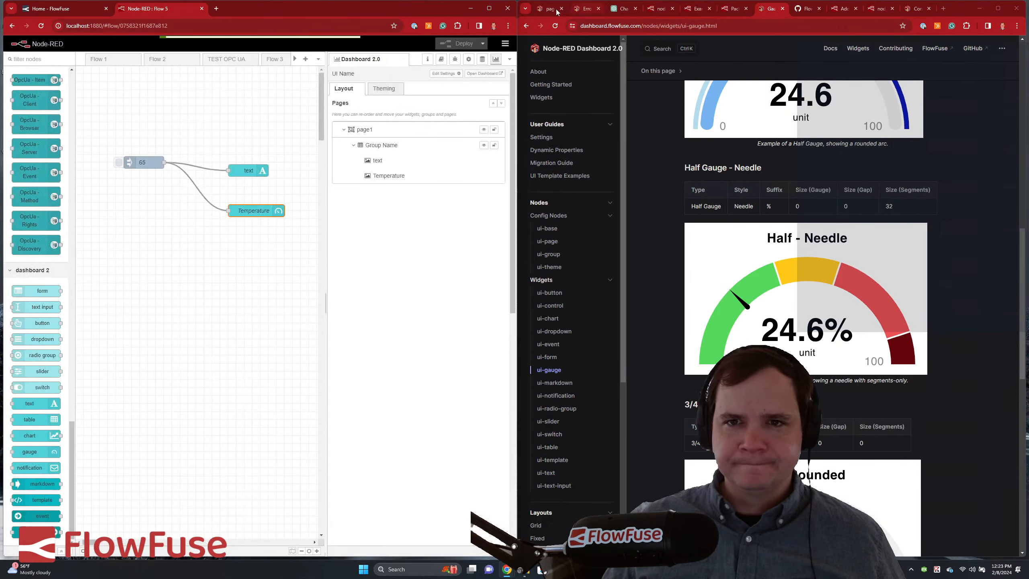
pyautogui.click(550, 9)
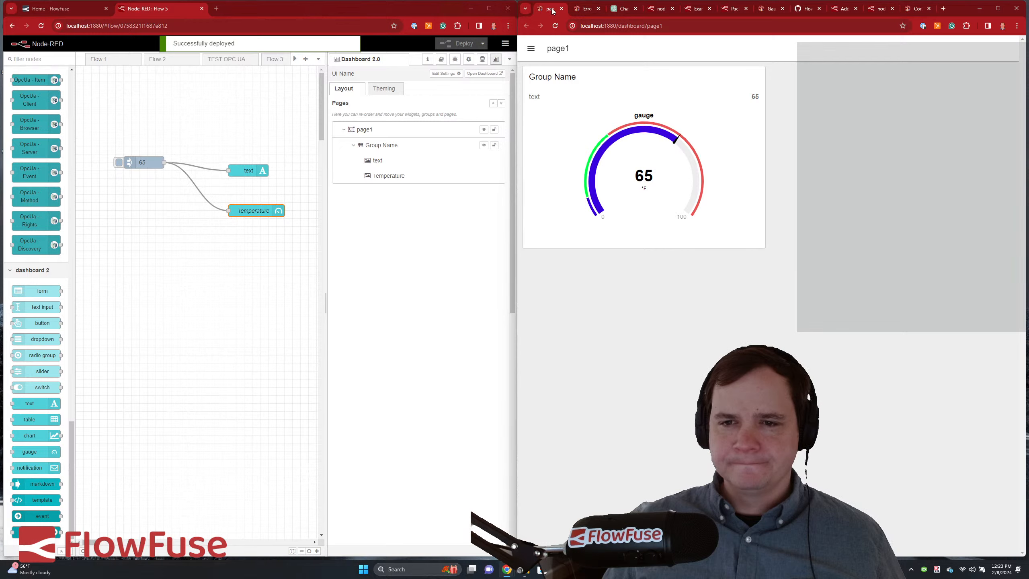
# - Set the Temperature gauge's type back to Half Gauge and deploy the flow
pyautogui.doubleClick(255, 211)
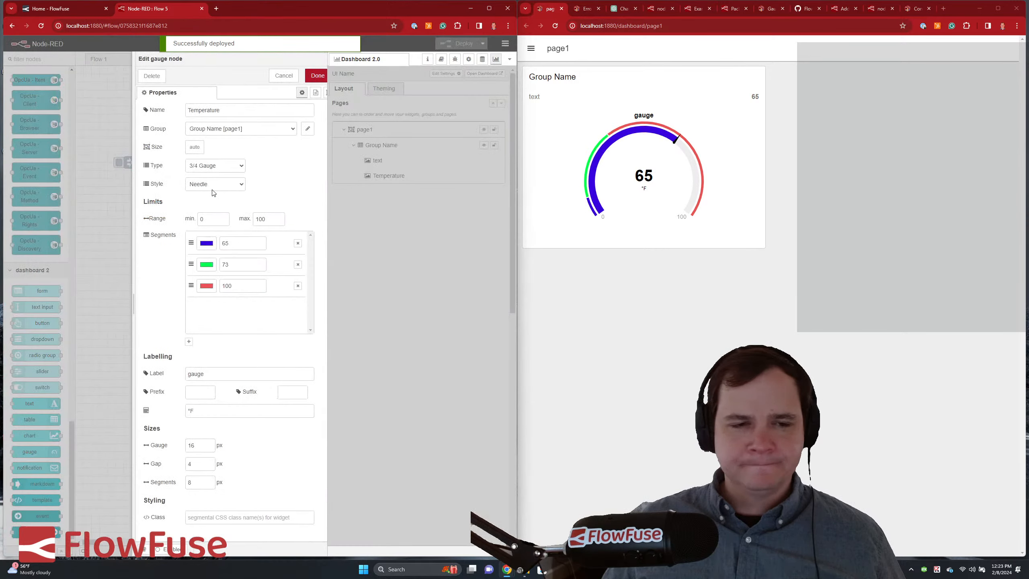
pyautogui.click(203, 166)
pyautogui.click(194, 179)
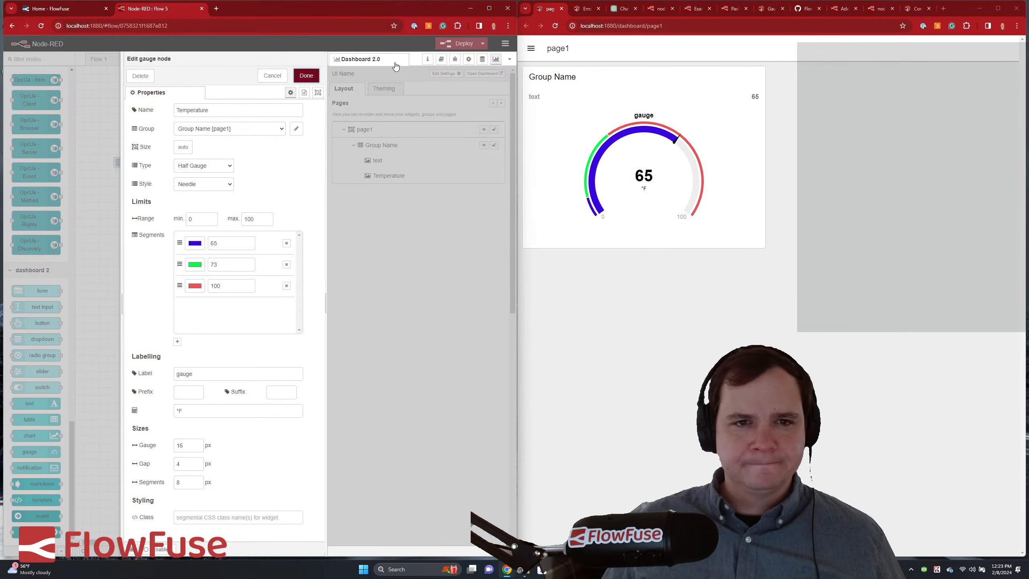
pyautogui.click(307, 75)
pyautogui.click(449, 44)
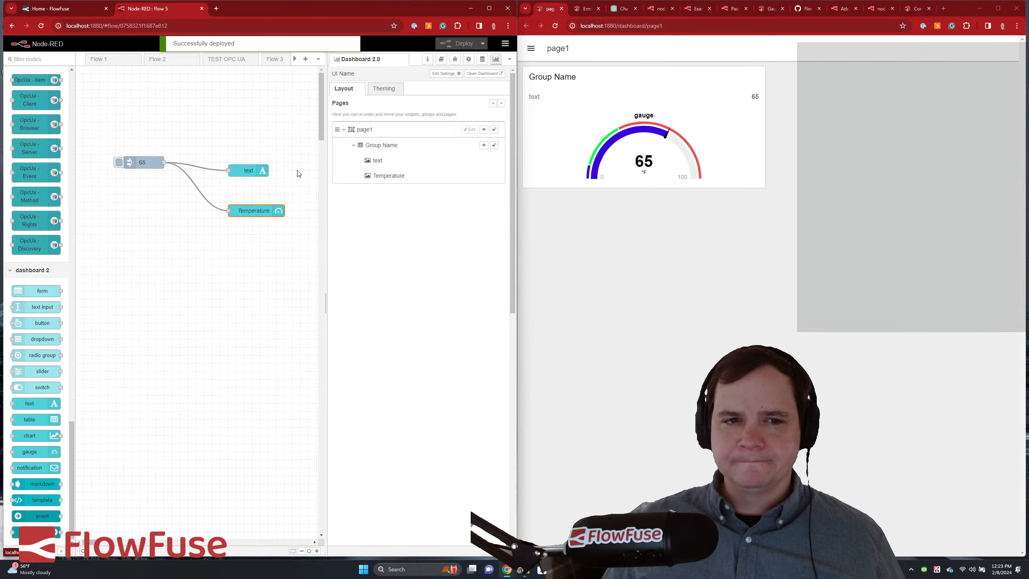
# - Check the Temperature gauge's style options against the Half Gauge - Needle example in the ui-gauge documentation
pyautogui.doubleClick(246, 211)
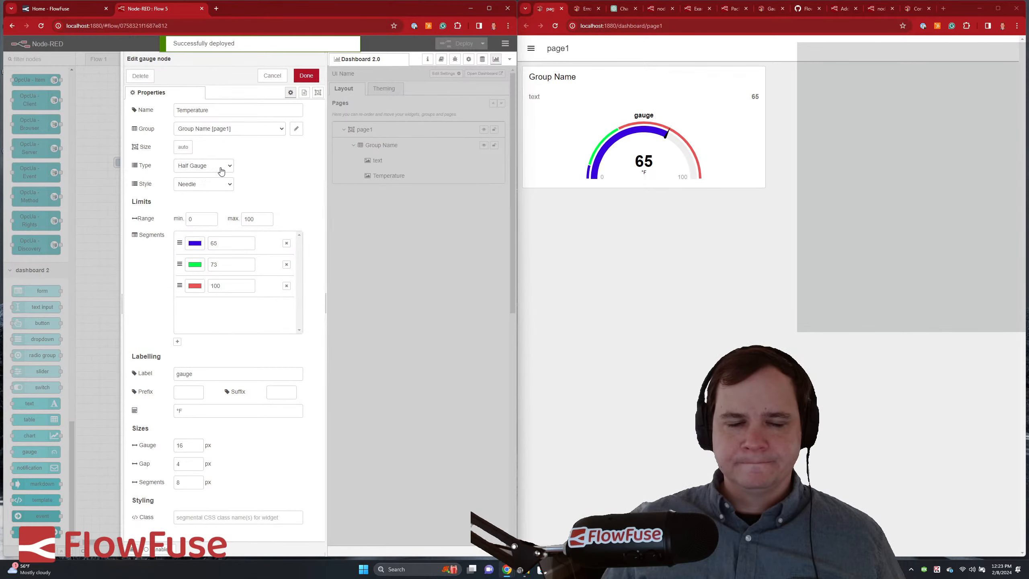
pyautogui.click(224, 187)
pyautogui.click(264, 175)
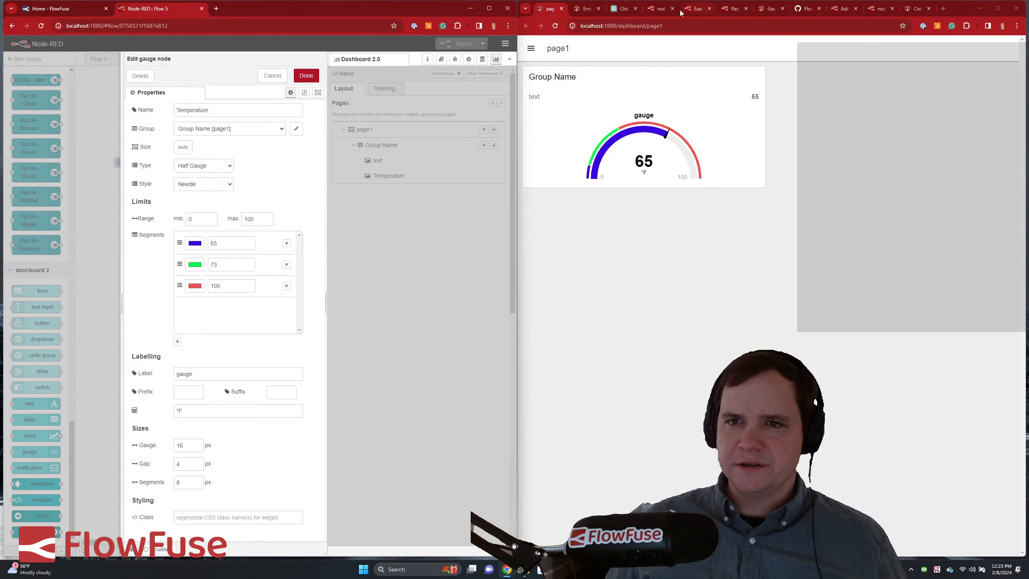
pyautogui.click(766, 11)
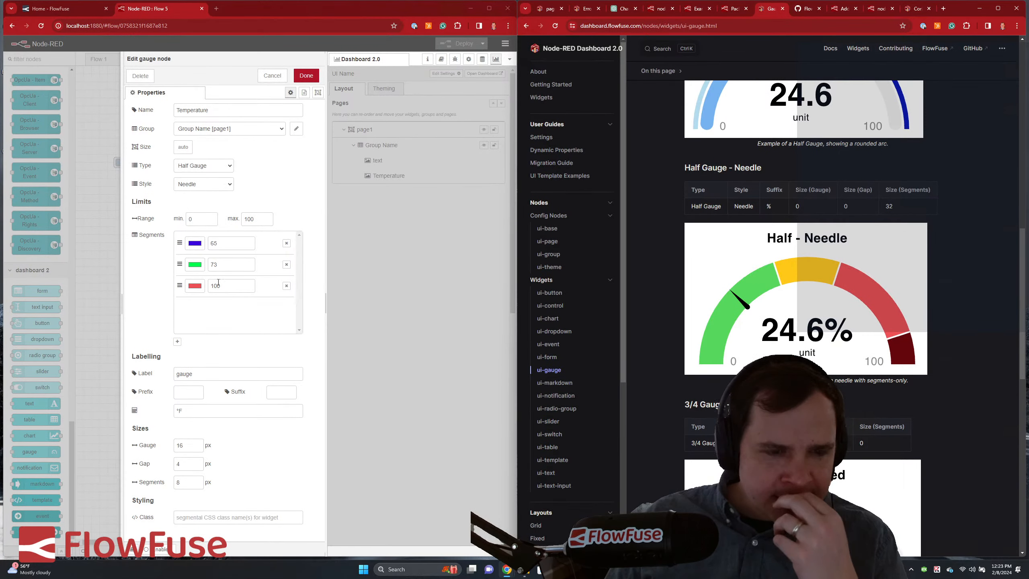
pyautogui.click(548, 10)
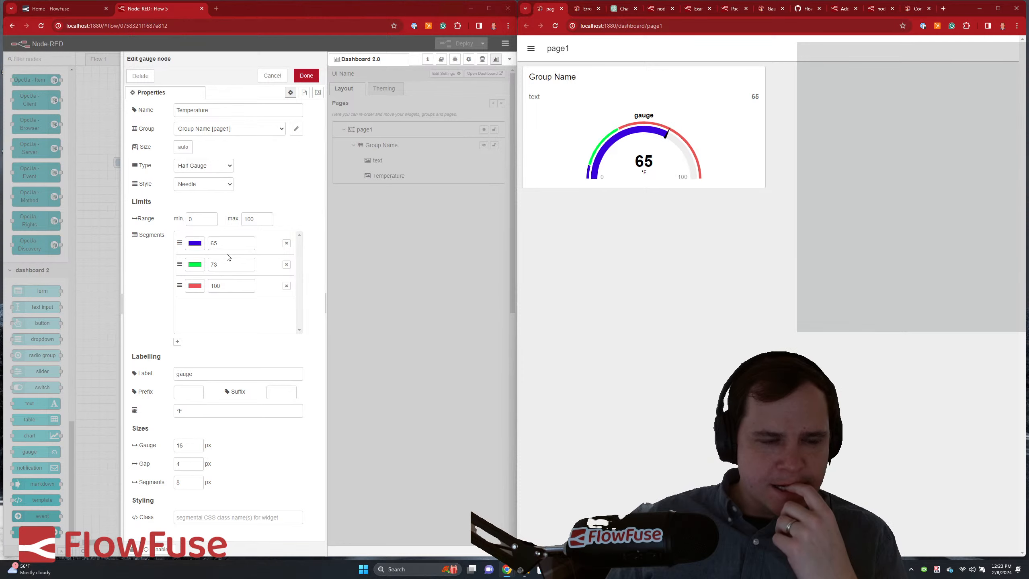
# - Set the Temperature gauge's style to Rounded and deploy the flow
pyautogui.click(213, 184)
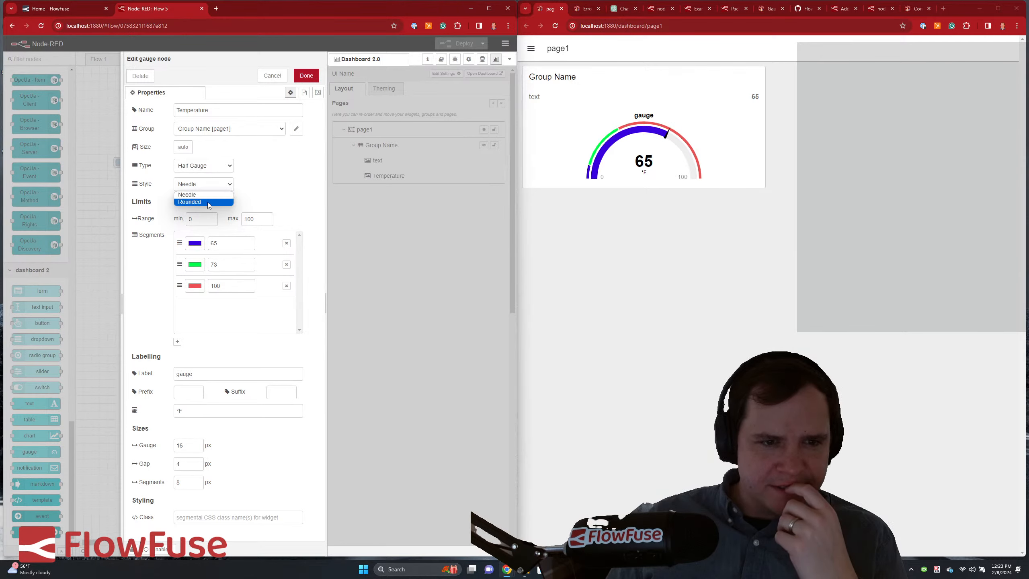
pyautogui.click(207, 202)
pyautogui.click(307, 75)
pyautogui.click(448, 46)
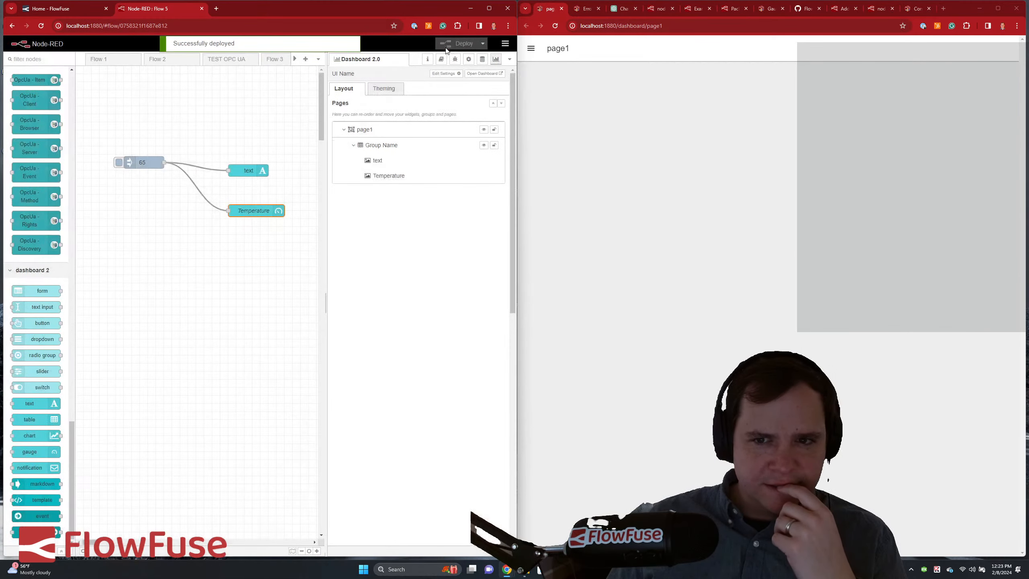
# - Set the Temperature gauge's style to Needle and deploy the flow
pyautogui.doubleClick(252, 211)
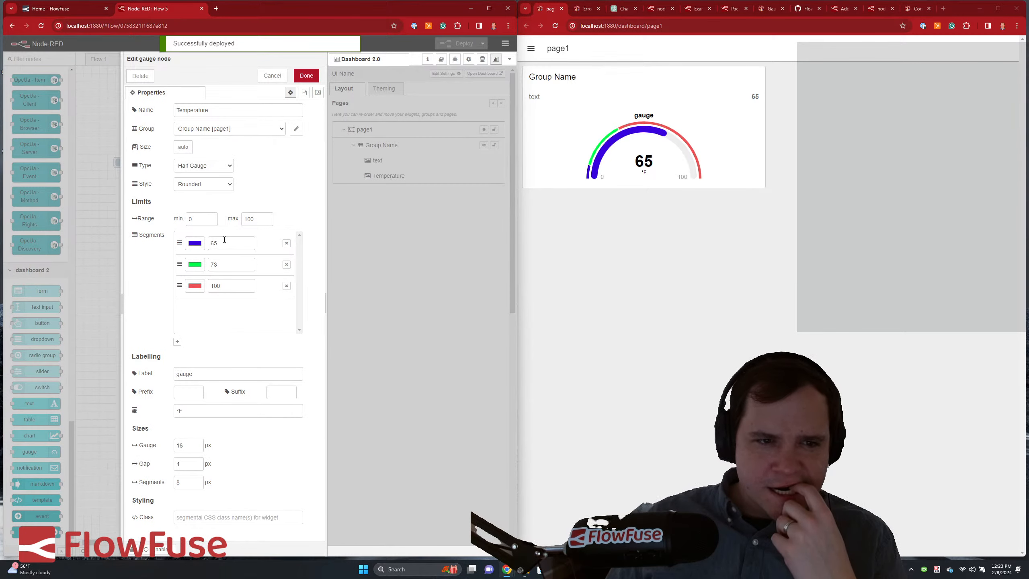
pyautogui.click(205, 166)
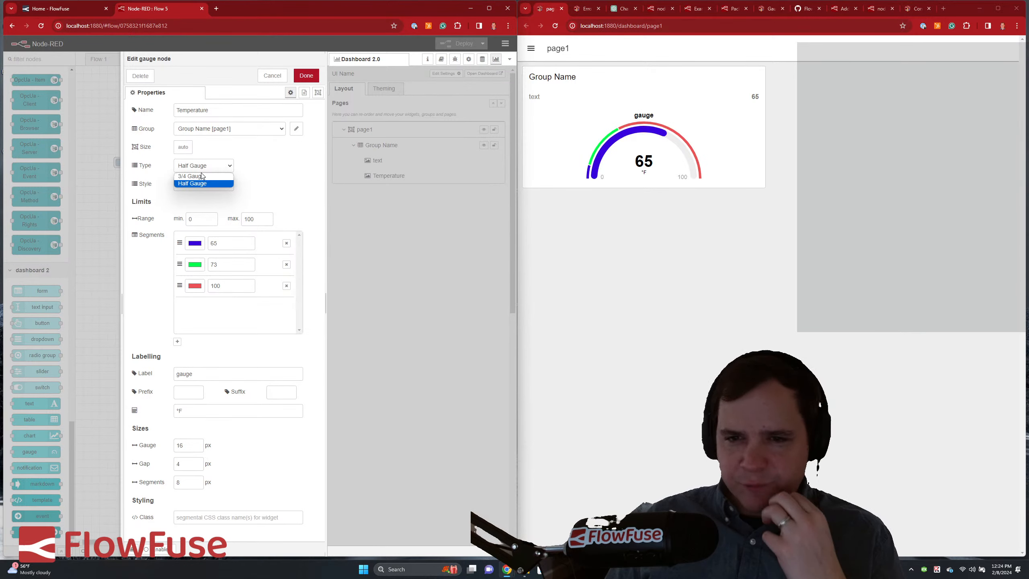
pyautogui.click(277, 181)
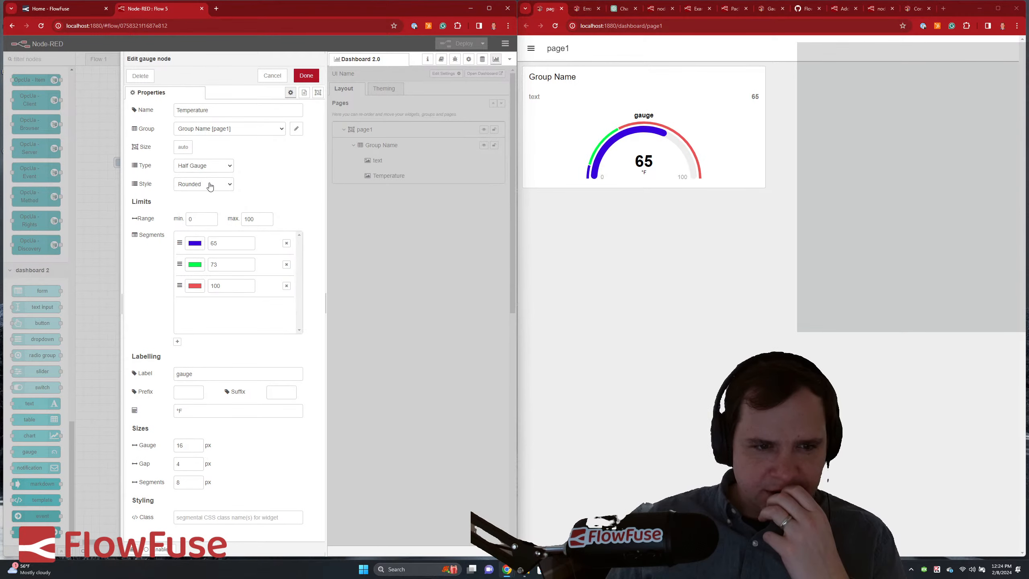
pyautogui.click(208, 184)
pyautogui.click(206, 193)
pyautogui.click(307, 76)
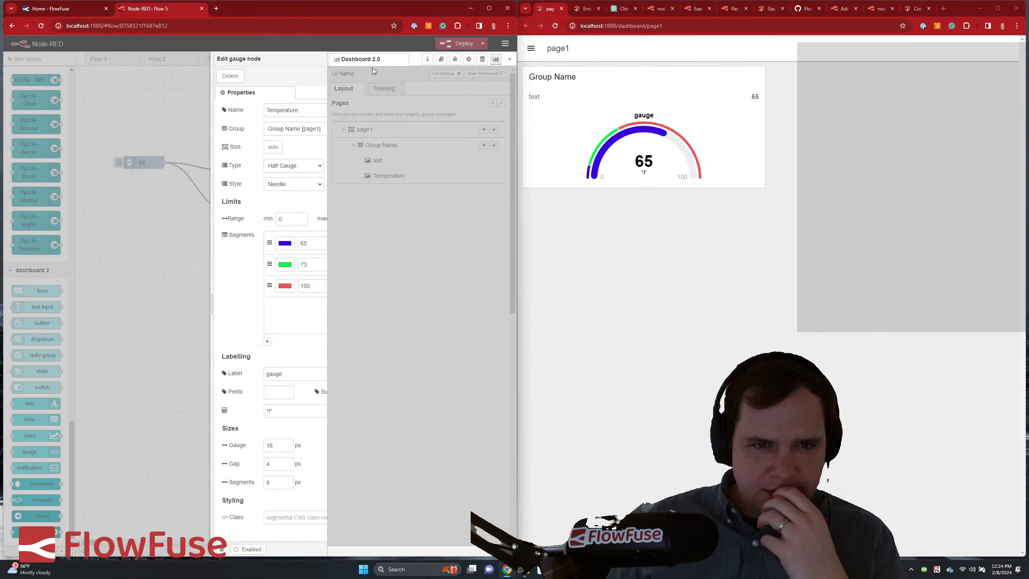
pyautogui.click(456, 43)
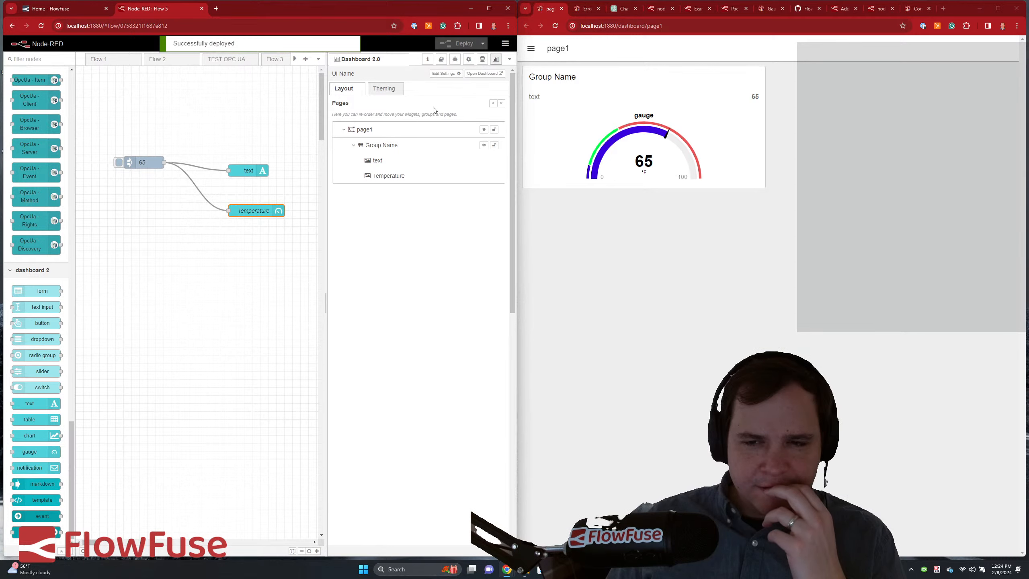
# - Review the Temperature gauge's settings against the Half Gauge examples and property descriptions in the ui-gauge documentation
pyautogui.doubleClick(243, 215)
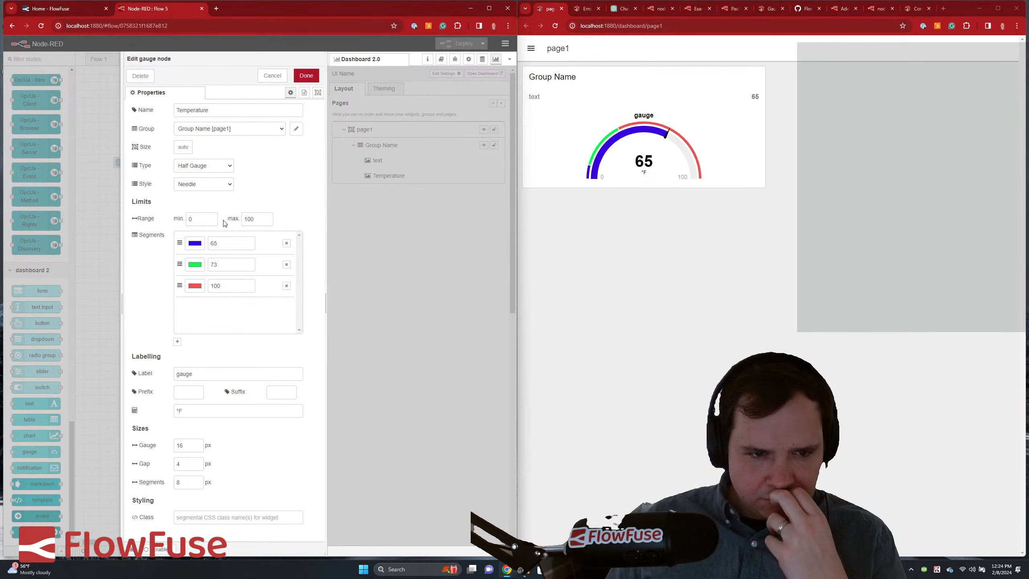
pyautogui.click(307, 75)
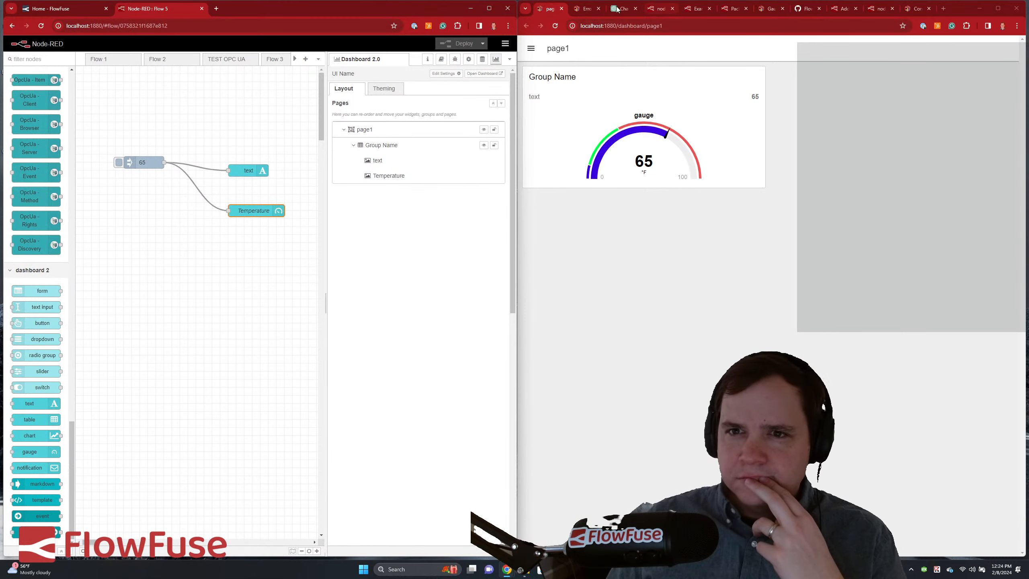
pyautogui.click(768, 8)
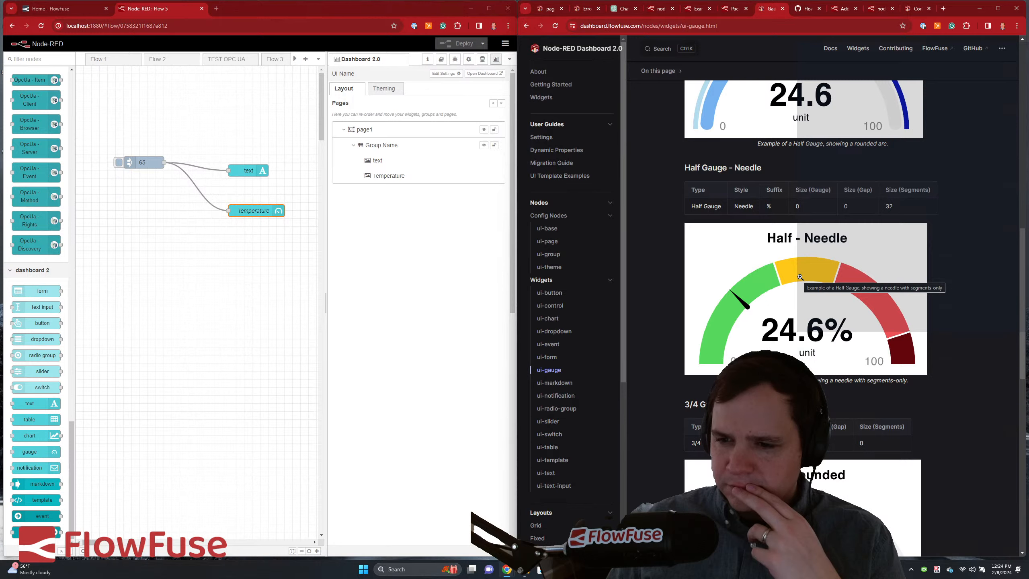
pyautogui.scroll(5, 800, 277)
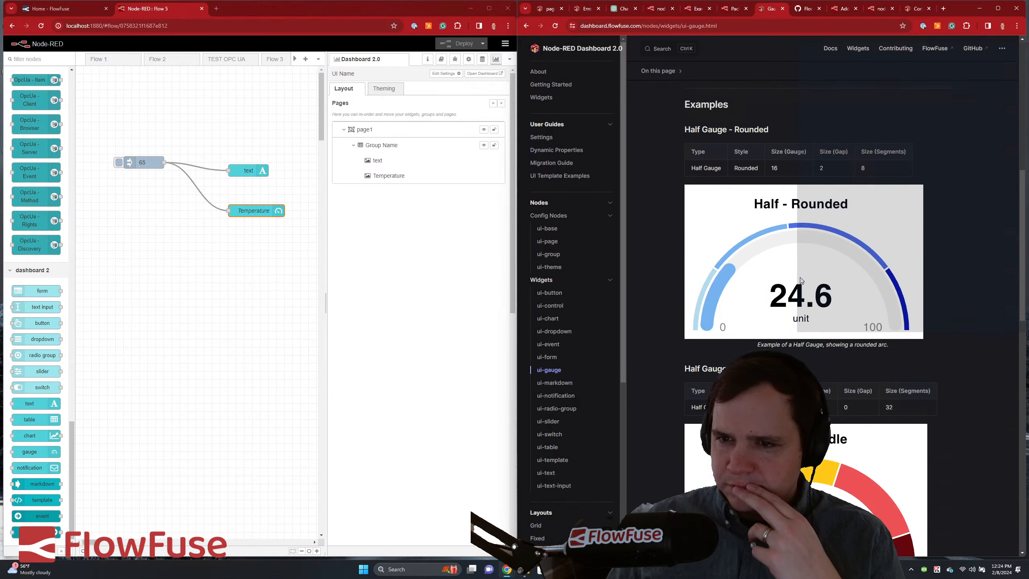
pyautogui.scroll(9, 800, 277)
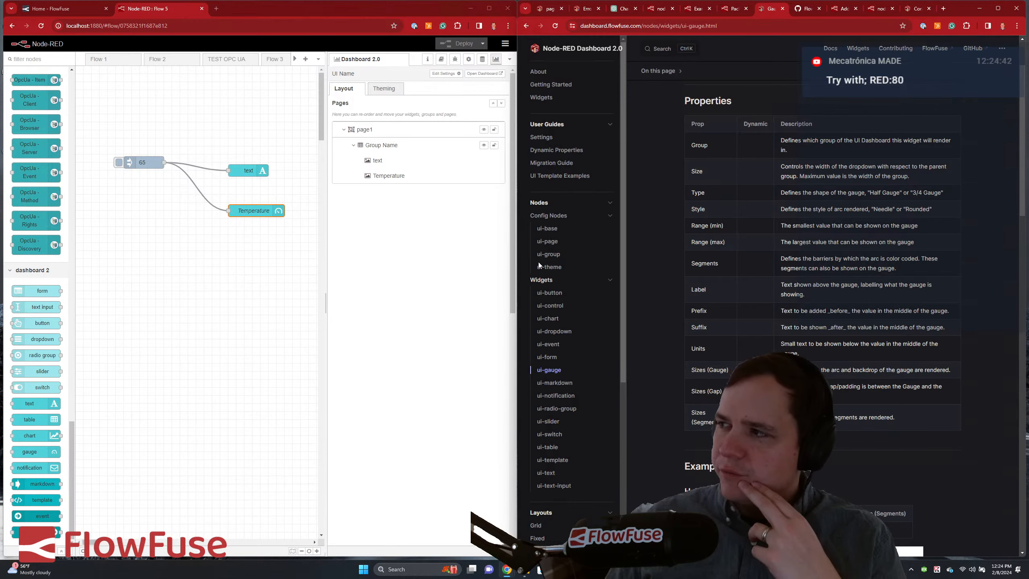
# - Change the inject node's payload to the string RED:65, deploy the flow, and inject it while viewing page1
pyautogui.doubleClick(142, 162)
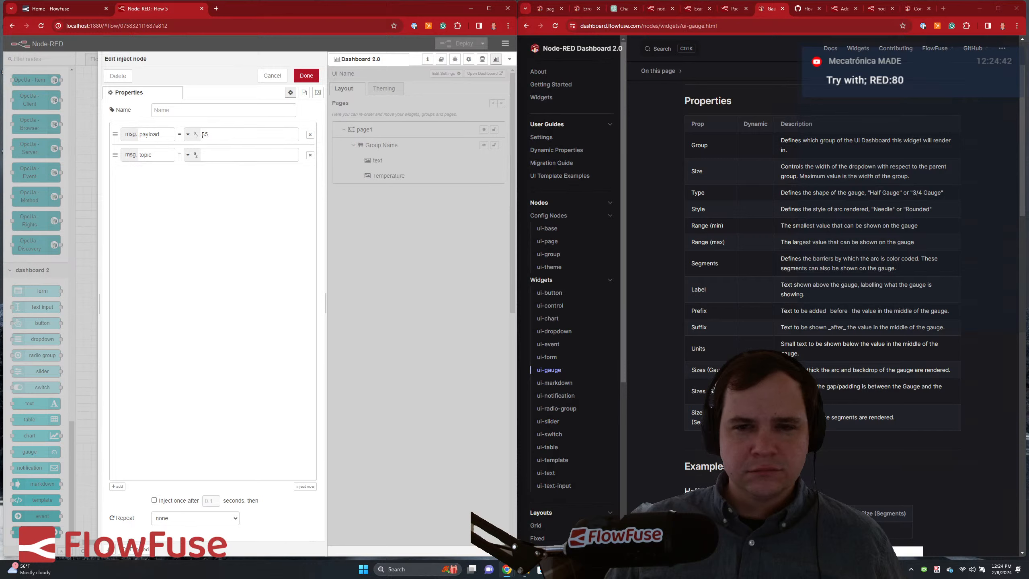
pyautogui.click(203, 135)
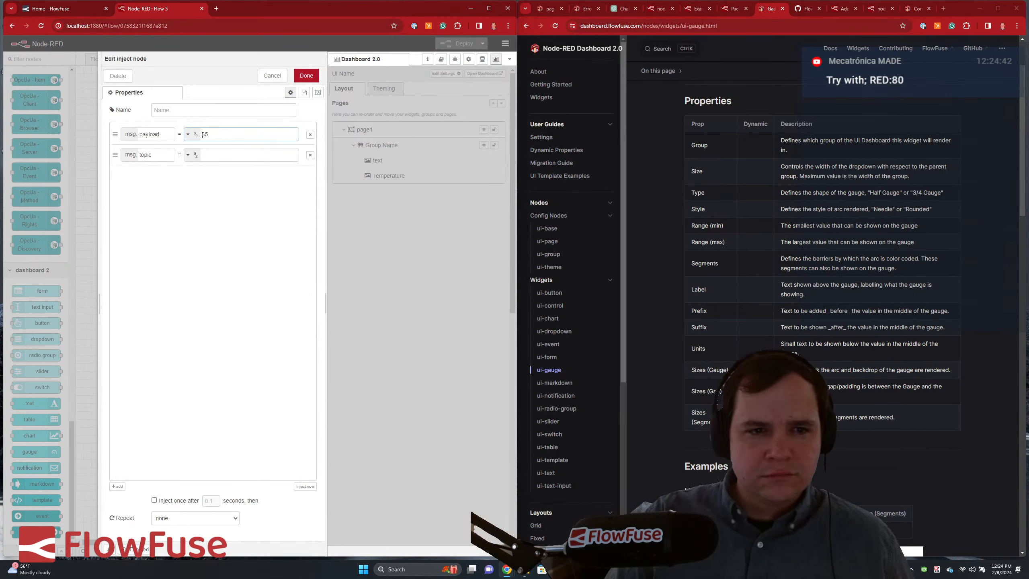
pyautogui.write('RED:')
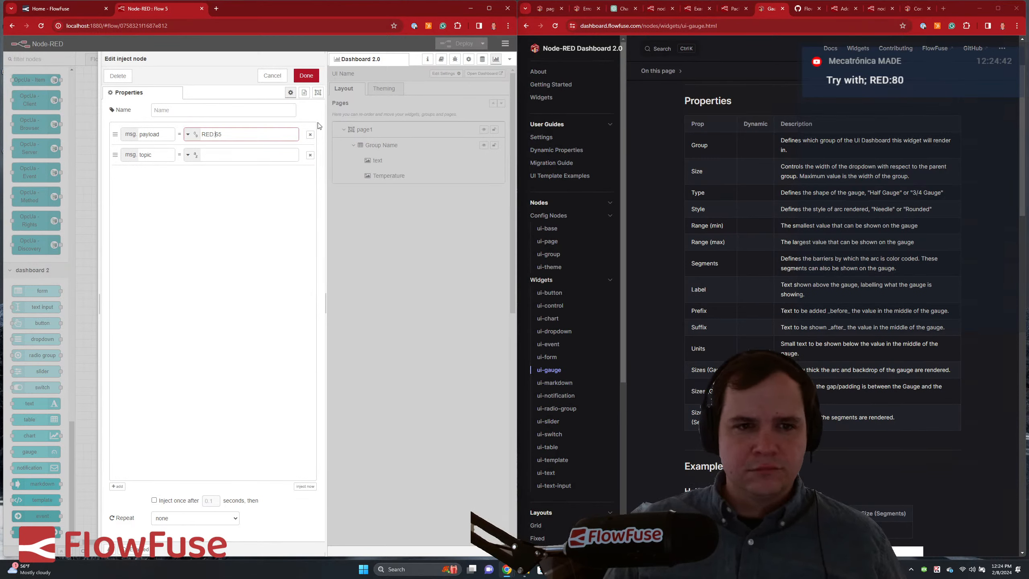
pyautogui.click(188, 135)
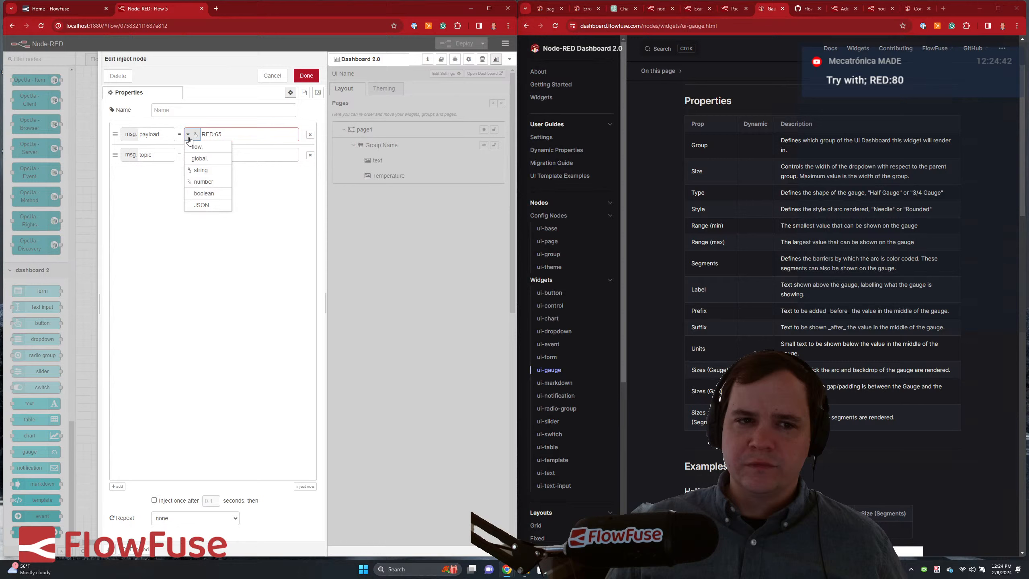
pyautogui.click(203, 168)
pyautogui.click(300, 80)
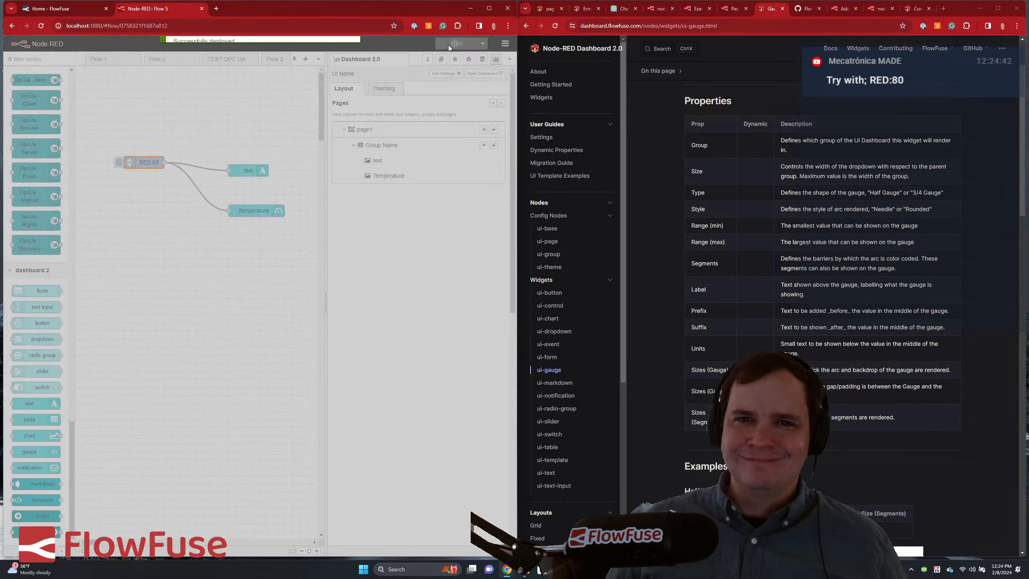
pyautogui.click(449, 44)
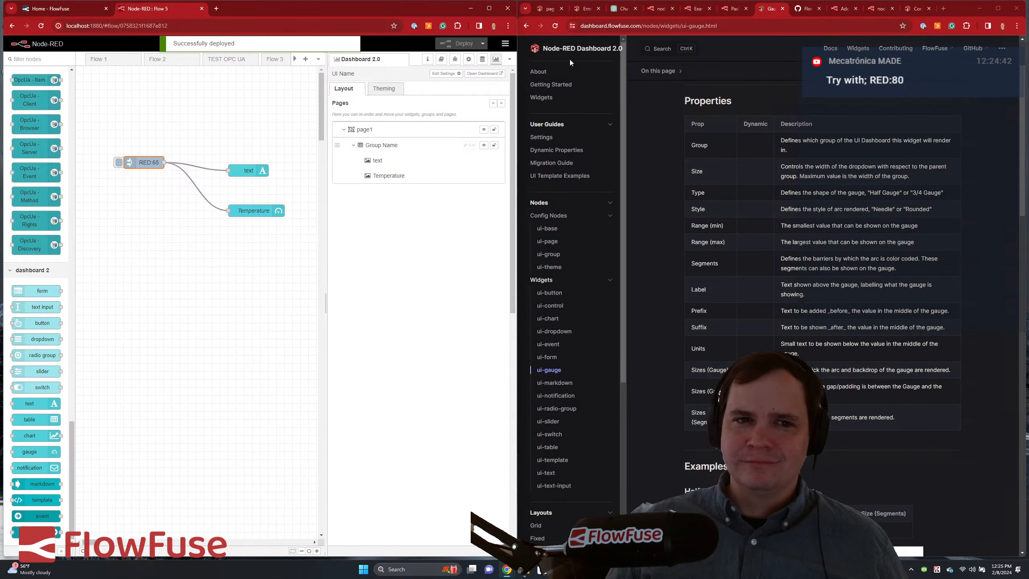
pyautogui.click(549, 8)
pyautogui.click(126, 163)
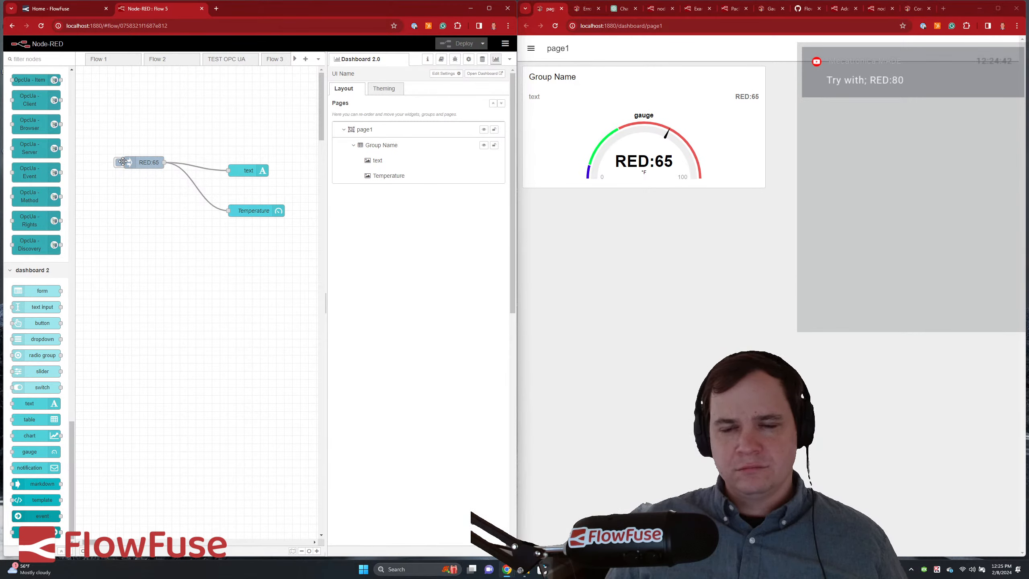
# - Remove the RED: prefix from the inject node's payload, deploy the flow, and inject 65
pyautogui.doubleClick(142, 163)
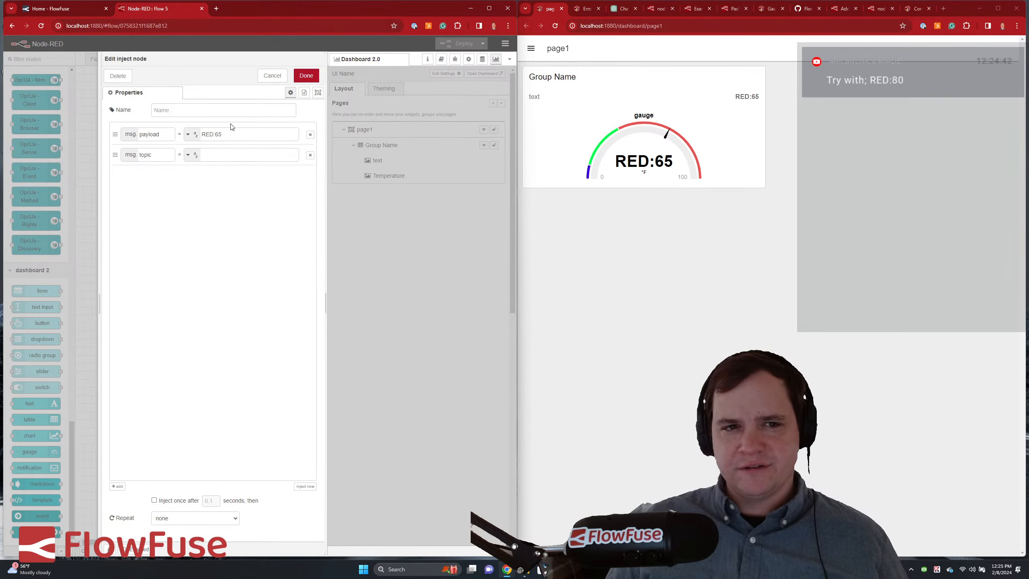
pyautogui.moveTo(218, 134); pyautogui.dragTo(201, 135)
pyautogui.press('BackSpace')
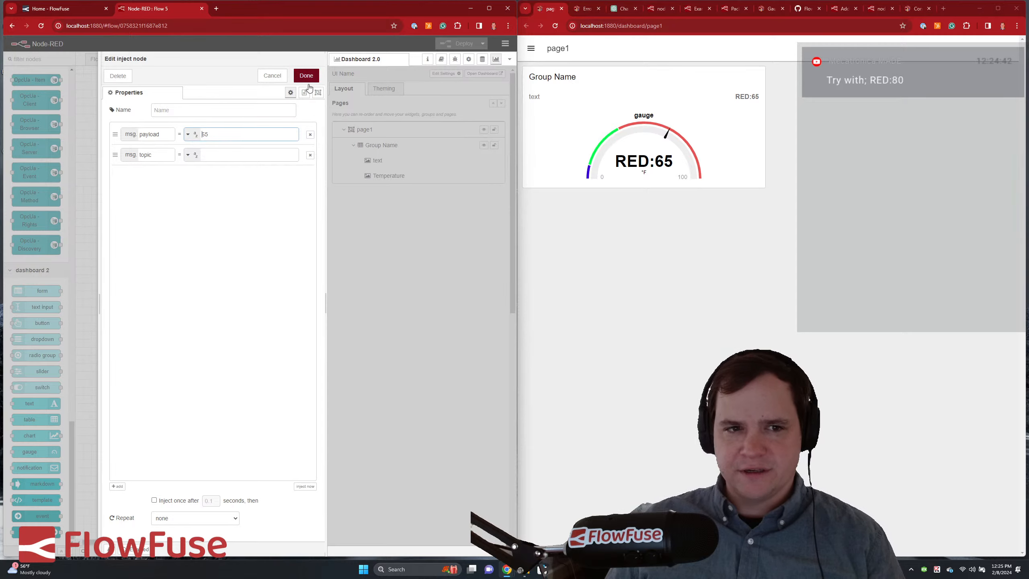
pyautogui.click(306, 75)
pyautogui.click(461, 43)
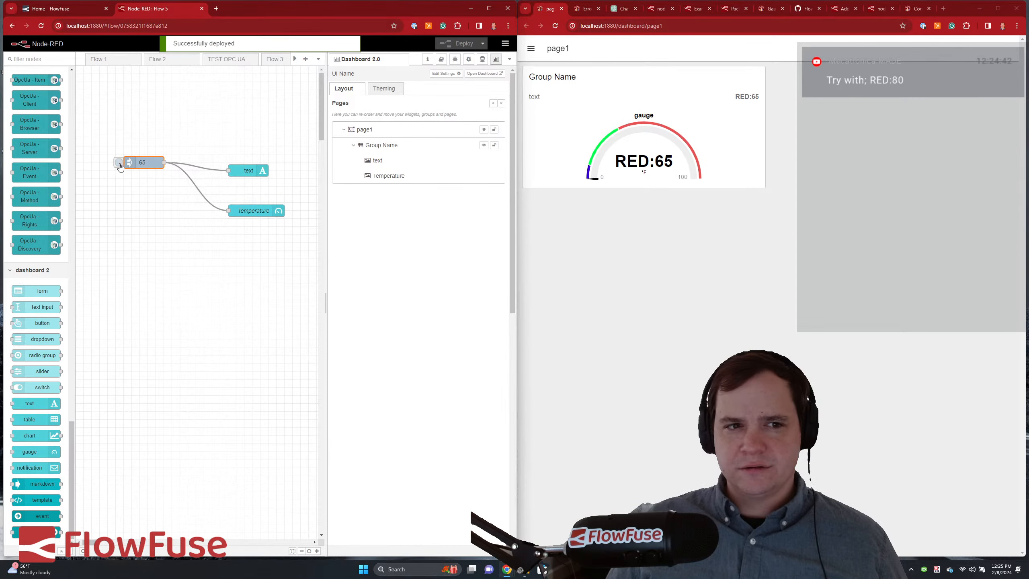
pyautogui.click(119, 162)
# - Set the inject node's payload type back to number, deploy the flow, and inject the value
pyautogui.doubleClick(140, 162)
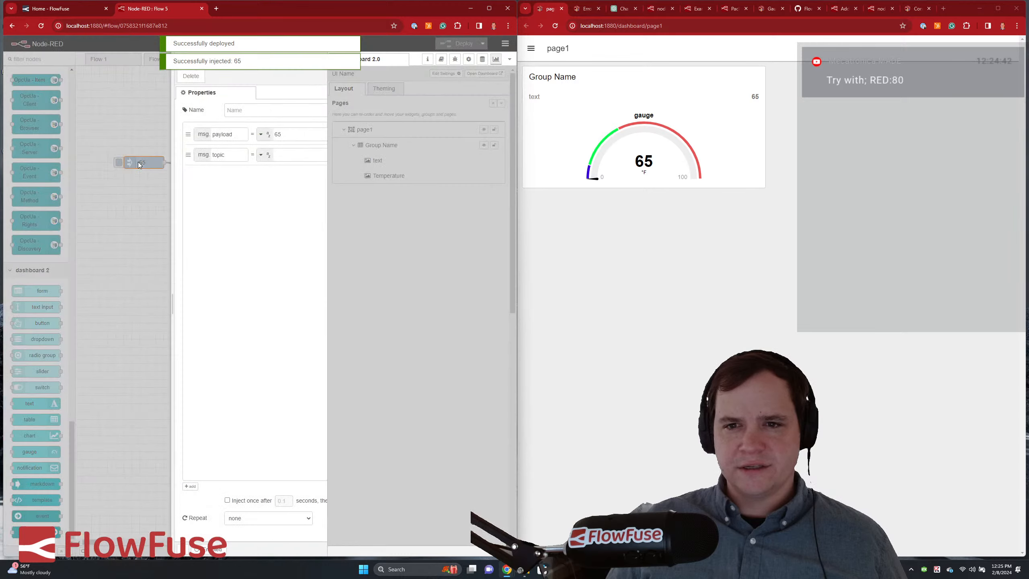
pyautogui.click(188, 135)
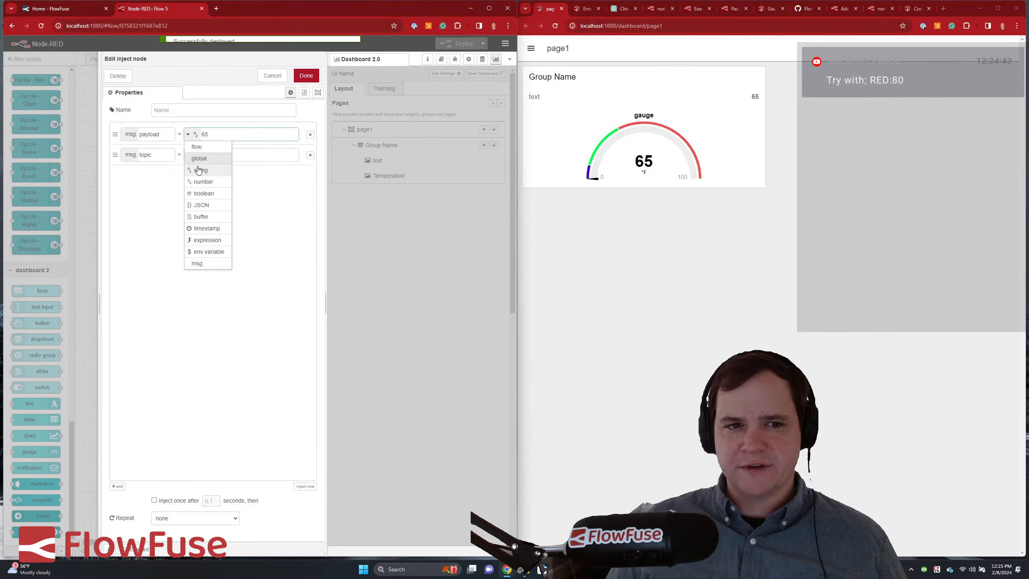
pyautogui.click(203, 191)
pyautogui.click(306, 76)
pyautogui.click(460, 43)
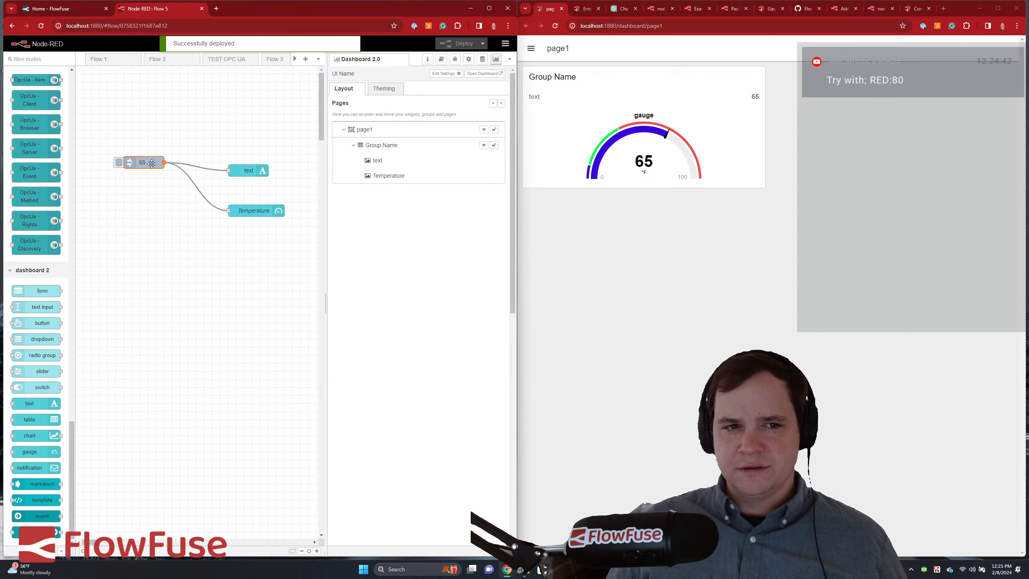
pyautogui.click(119, 162)
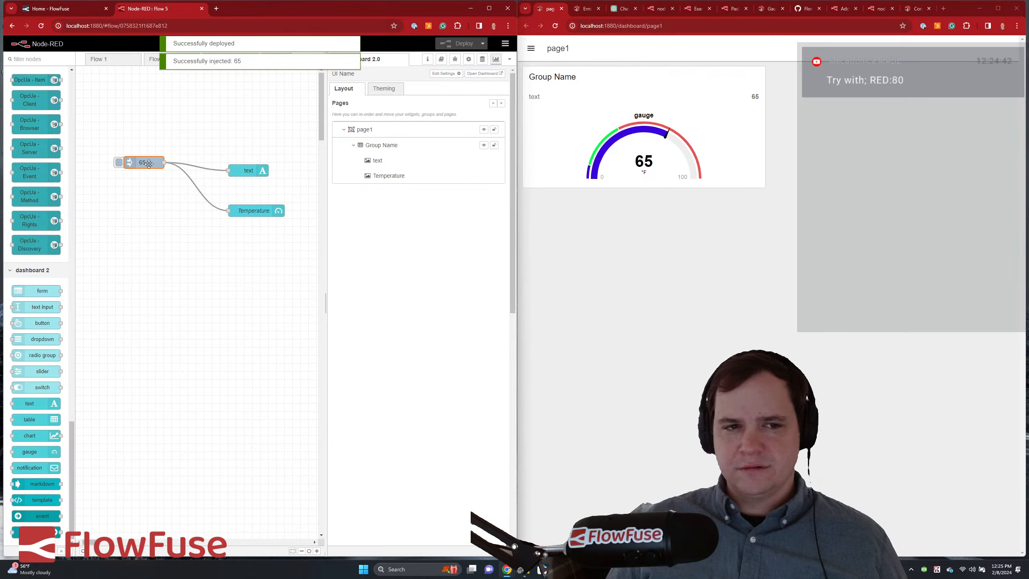
# - Set the inject node's payload to 86, deploy the flow, and inject it to test the Temperature gauge
pyautogui.doubleClick(254, 211)
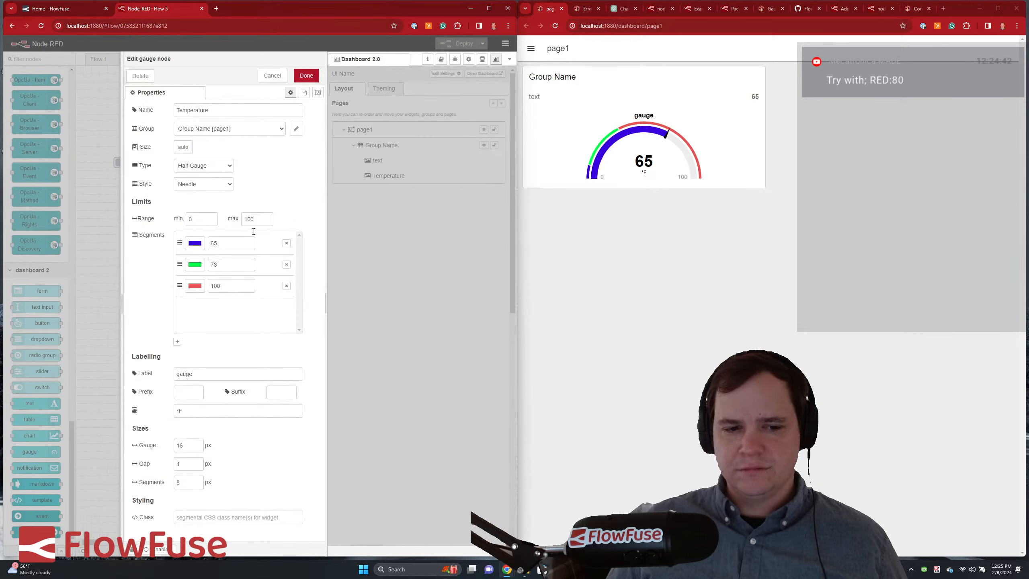
pyautogui.click(272, 76)
pyautogui.doubleClick(142, 161)
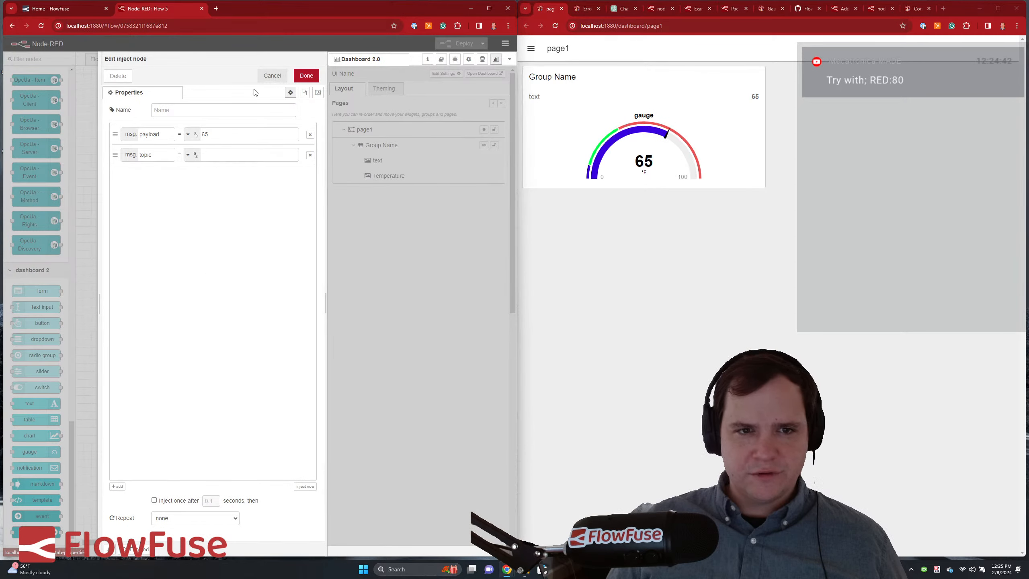
pyautogui.click(227, 136)
pyautogui.write('8')
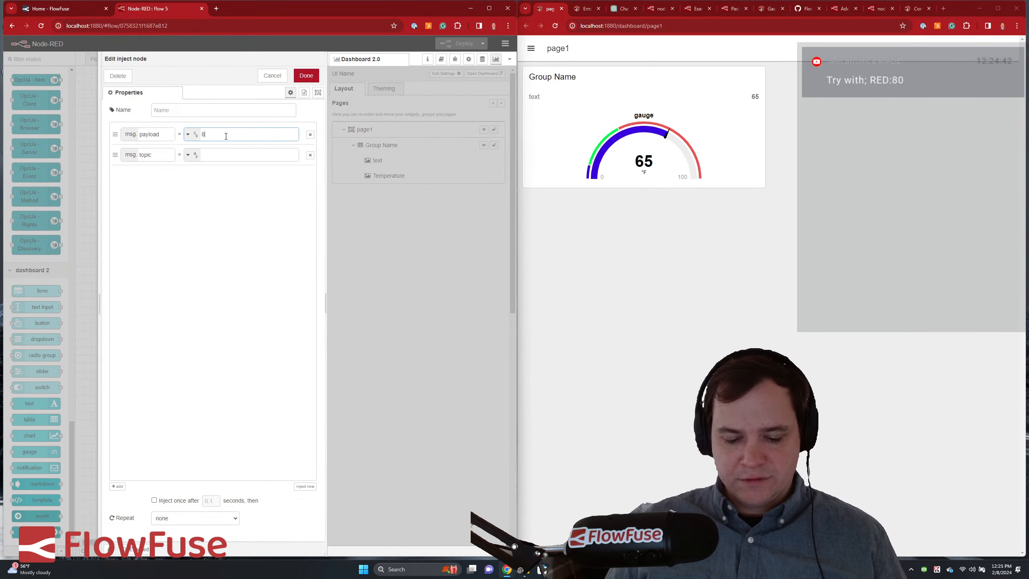
pyautogui.click(306, 76)
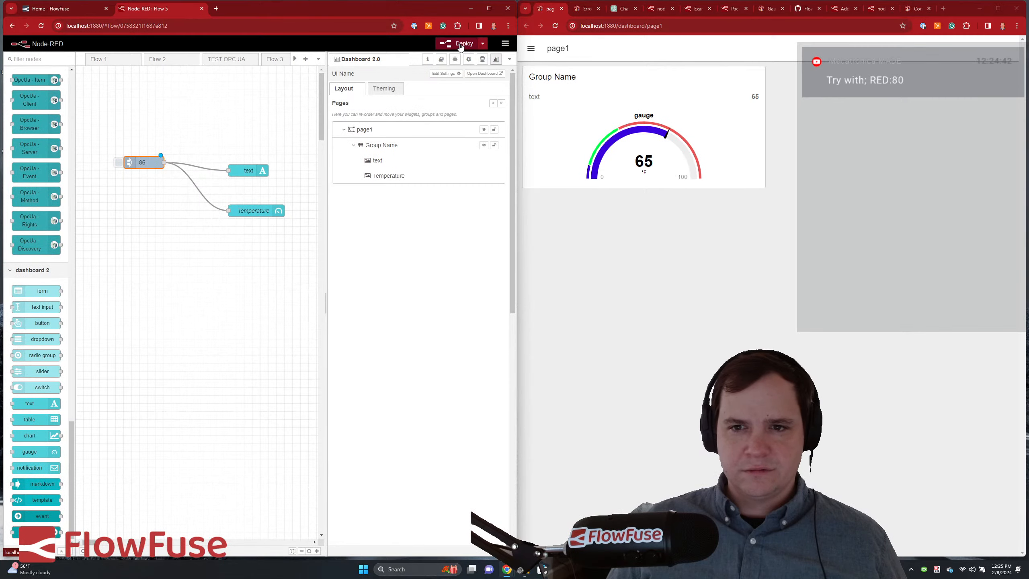
pyautogui.click(456, 45)
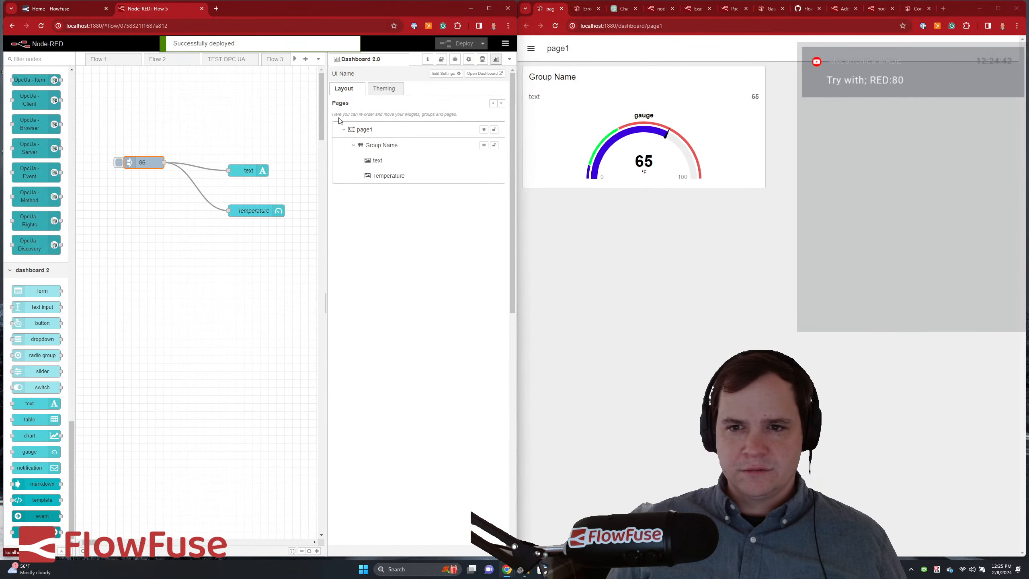
pyautogui.click(118, 164)
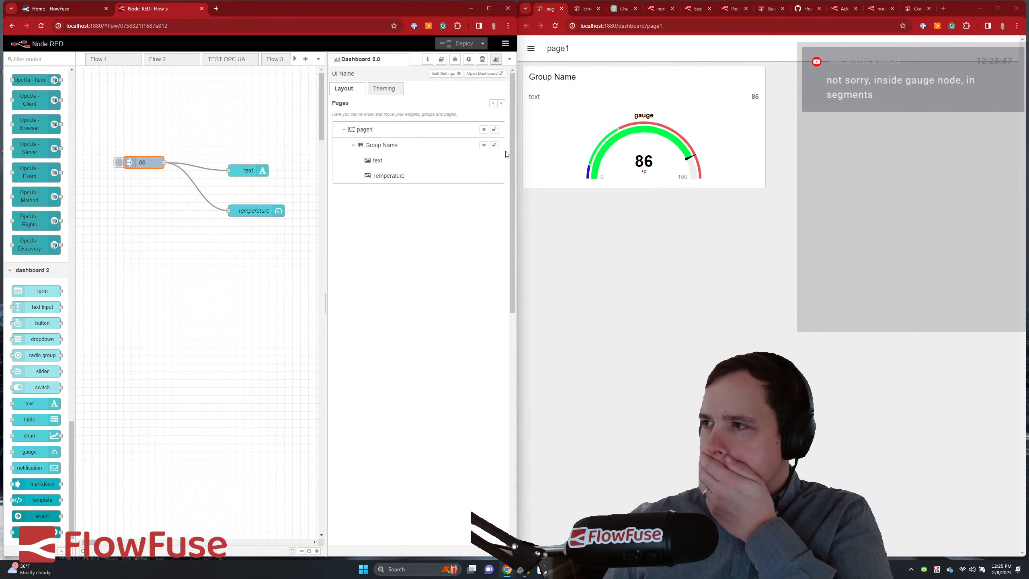
# - Open the Temperature gauge's settings and review the ui-gauge documentation's property descriptions and its half and 3/4 gauge examples
pyautogui.doubleClick(253, 210)
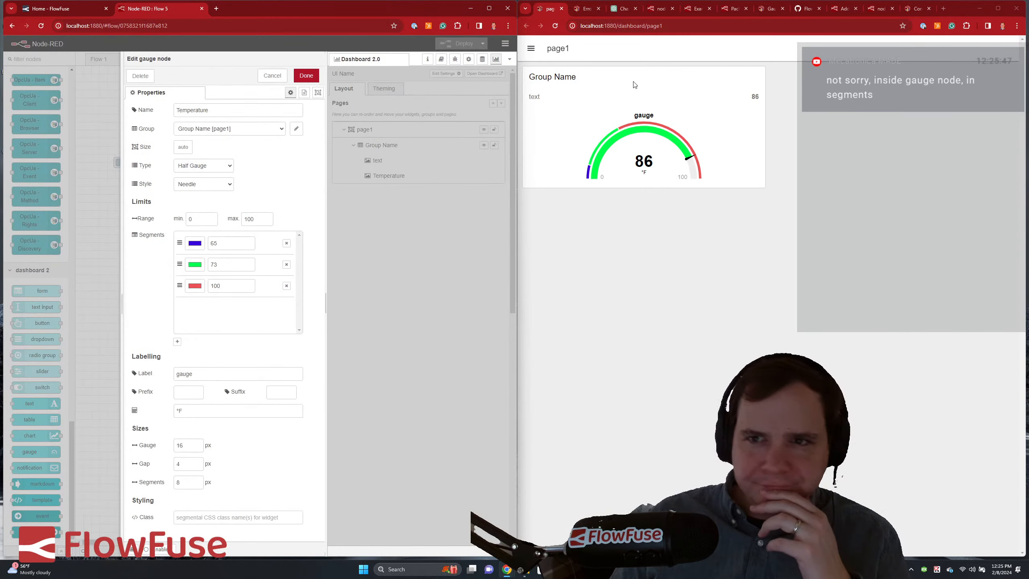
pyautogui.click(585, 9)
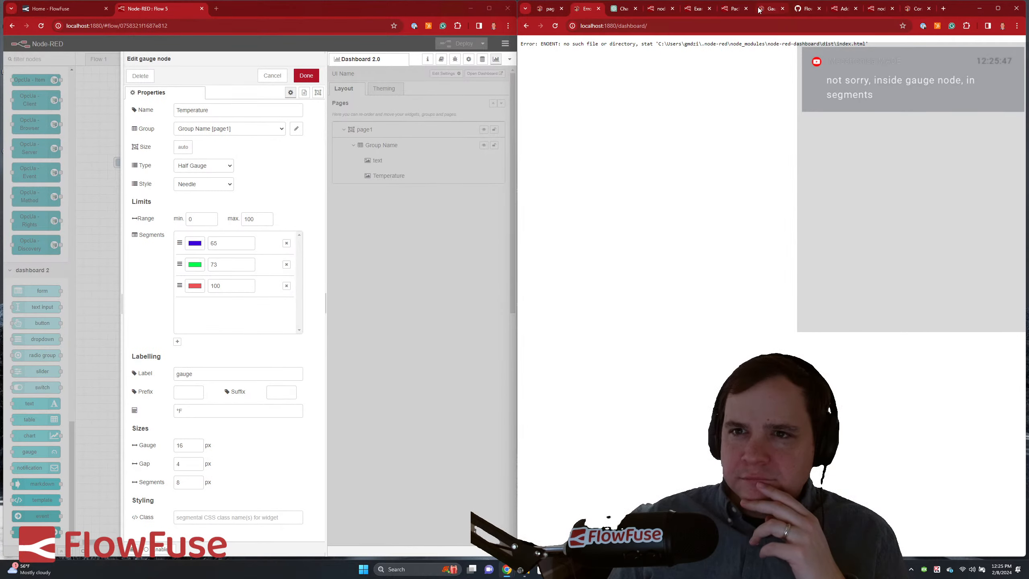
pyautogui.click(780, 8)
pyautogui.scroll(-6, 780, 234)
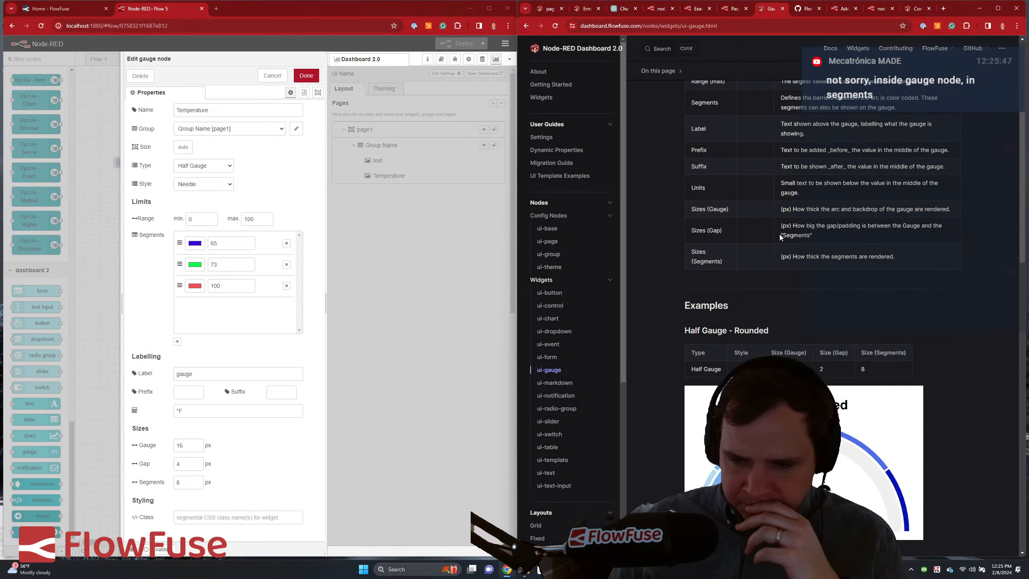
pyautogui.scroll(-4, 782, 231)
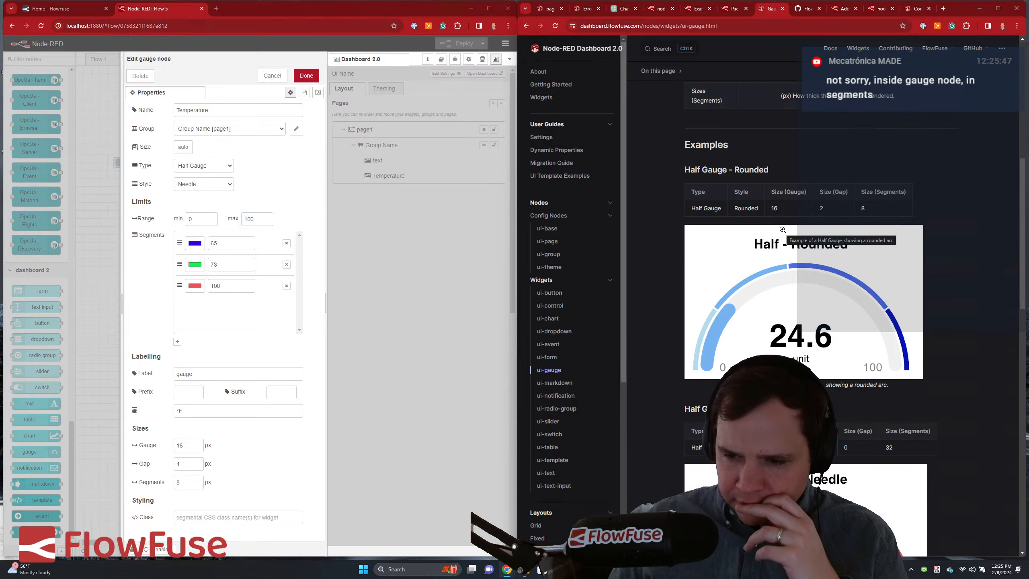
pyautogui.scroll(1, 783, 229)
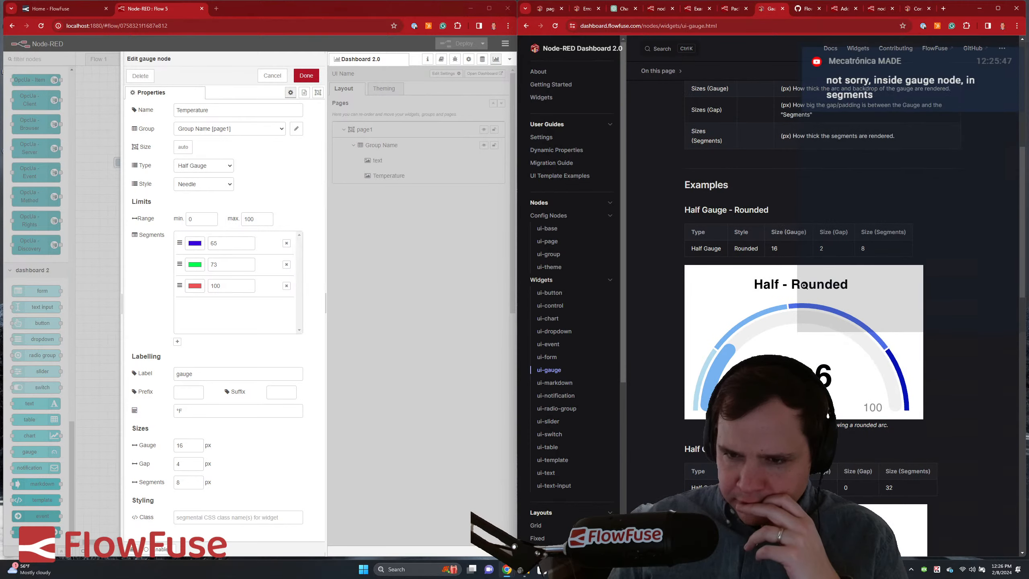
pyautogui.scroll(4, 803, 282)
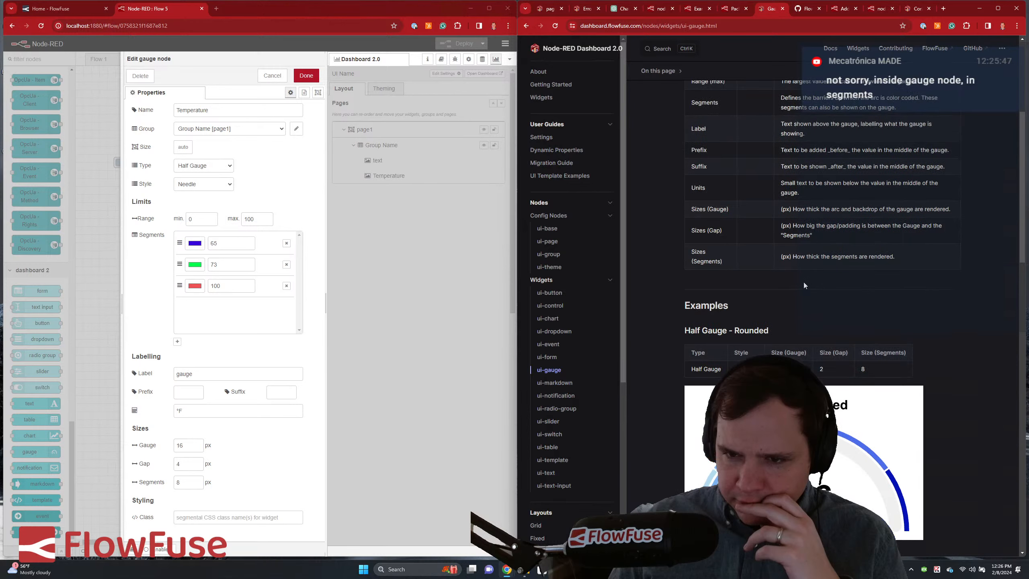
pyautogui.scroll(2, 804, 282)
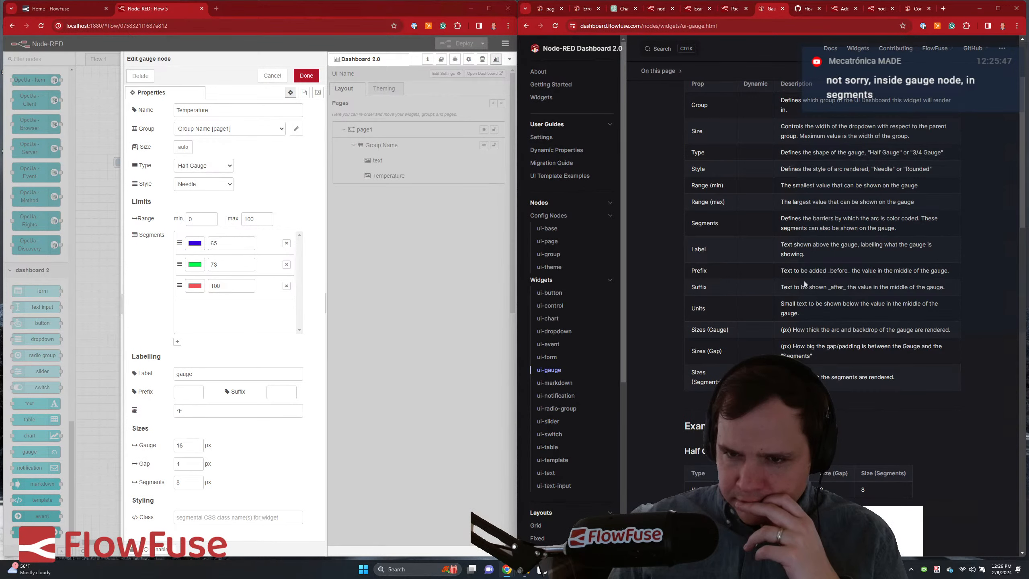
pyautogui.scroll(3, 805, 283)
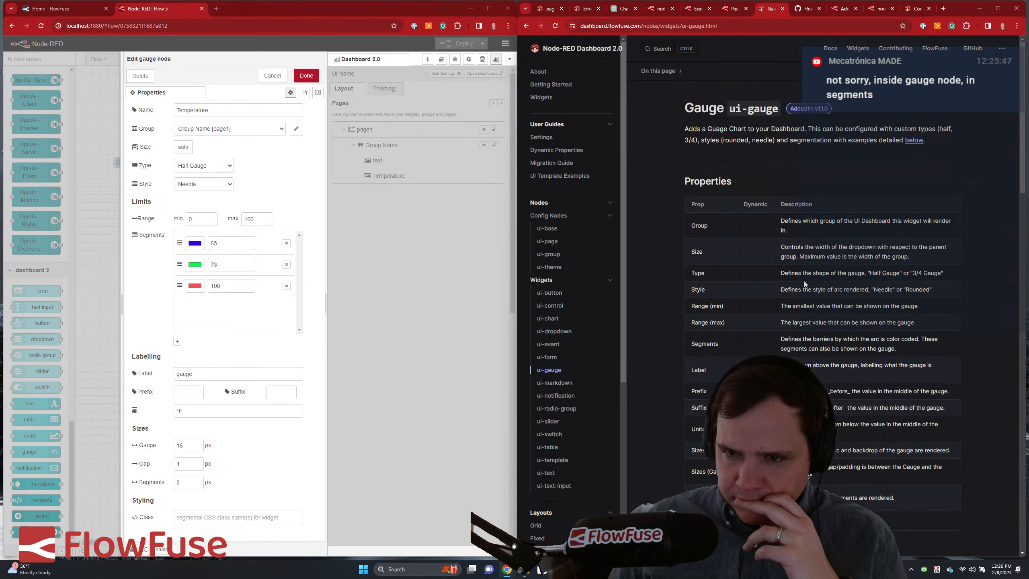
pyautogui.click(913, 140)
pyautogui.scroll(-10, 815, 335)
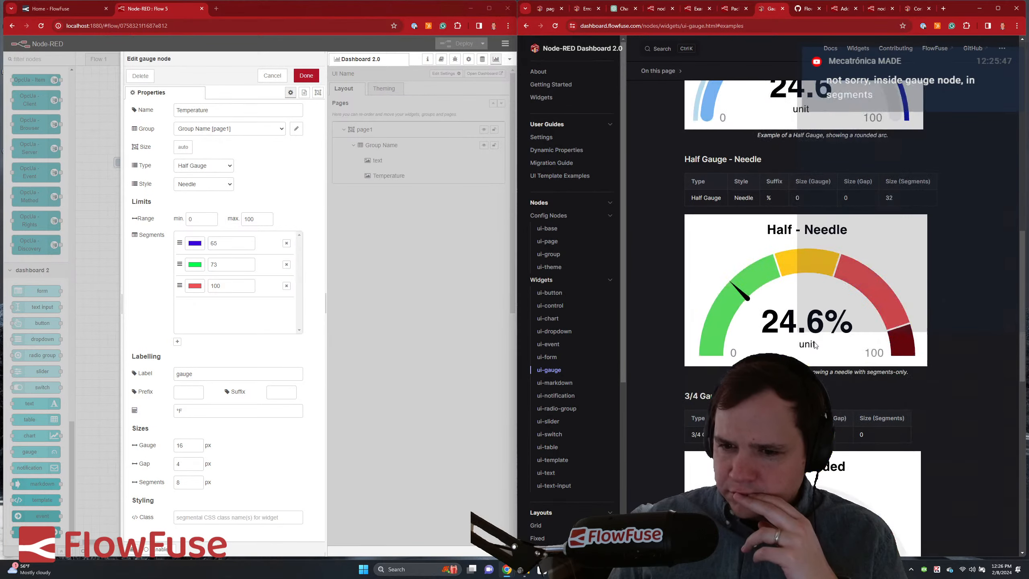
pyautogui.scroll(-2, 816, 334)
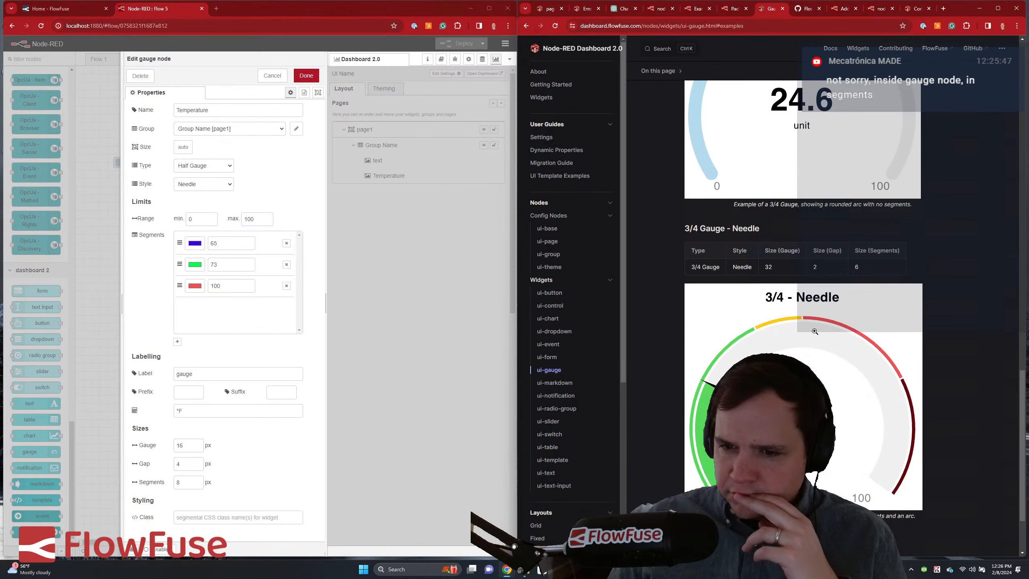
pyautogui.scroll(5, 814, 331)
pyautogui.scroll(-8, 814, 331)
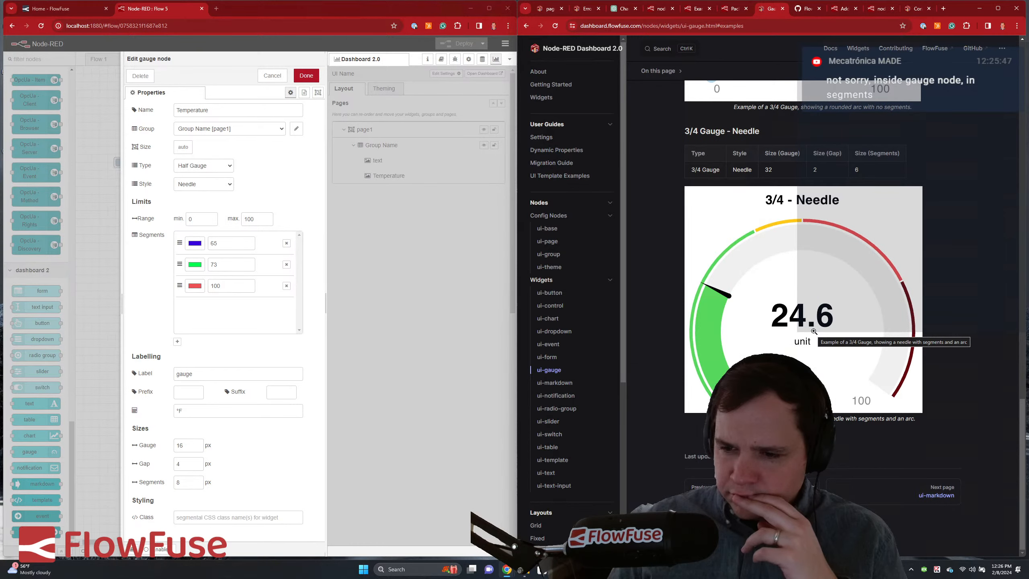
pyautogui.scroll(6, 814, 331)
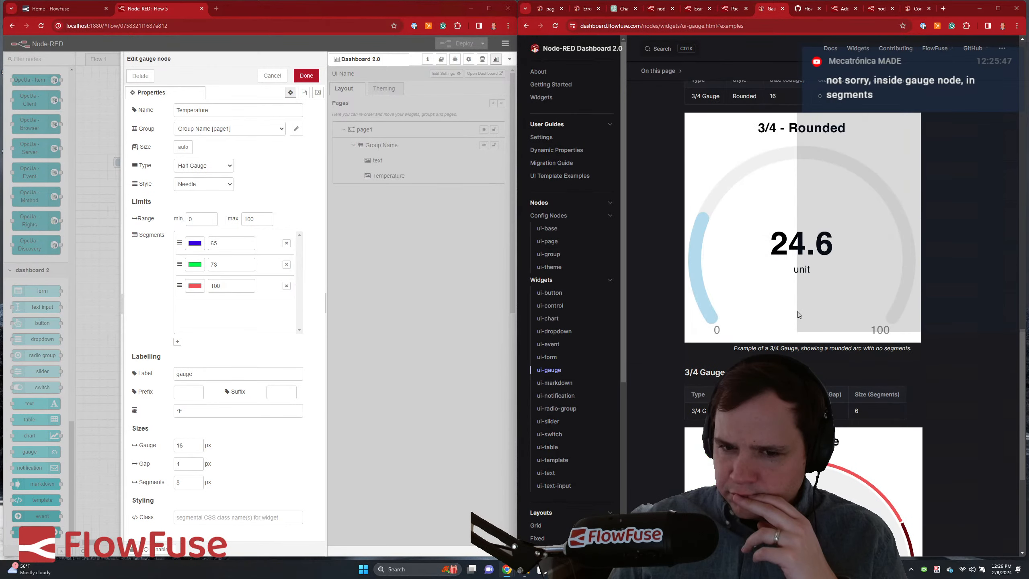
pyautogui.scroll(15, 799, 314)
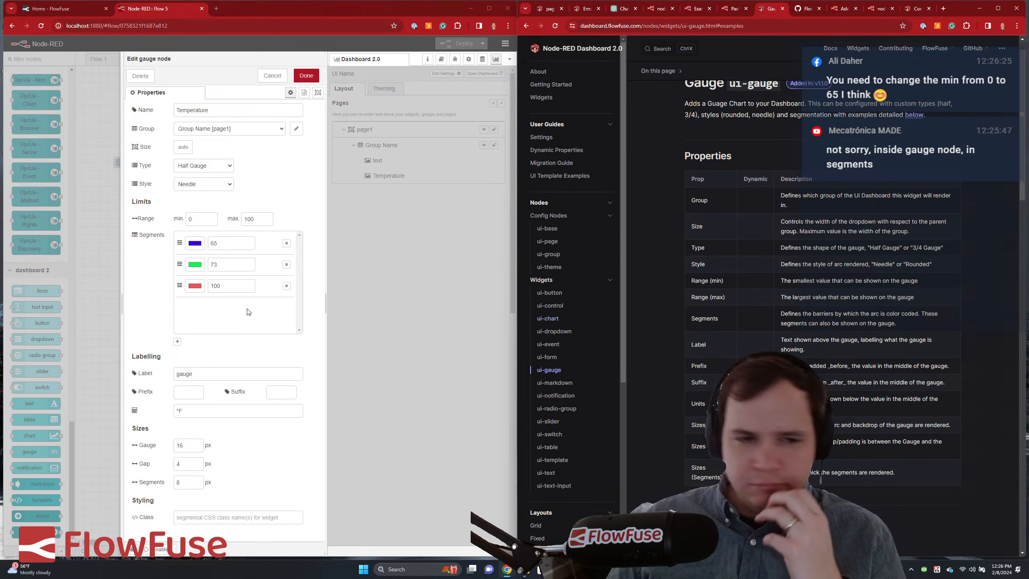
# - Set the Temperature gauge's range minimum to 65, deploy the flow, and inject 86 while viewing page1
pyautogui.doubleClick(195, 220)
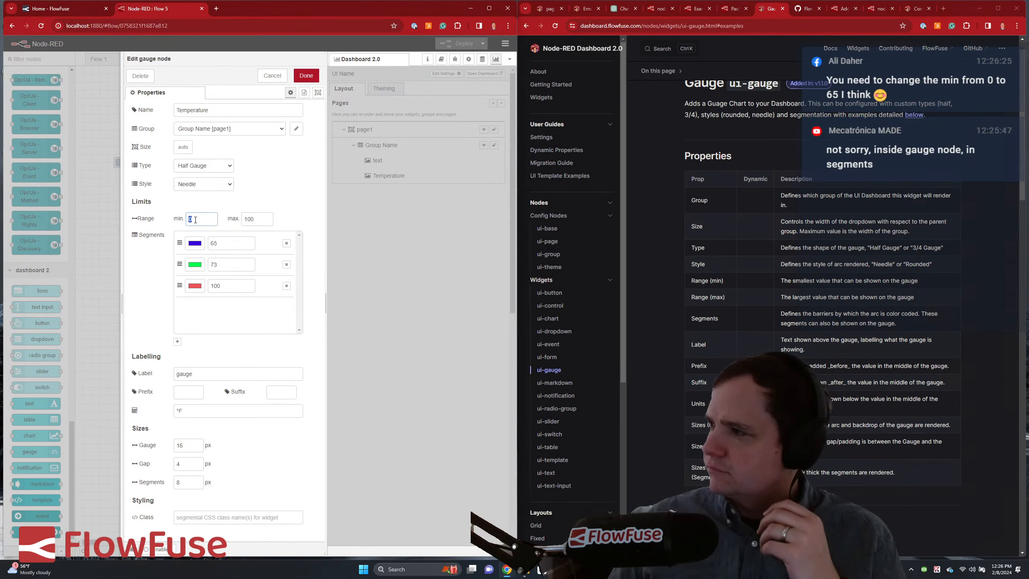
pyautogui.write('65')
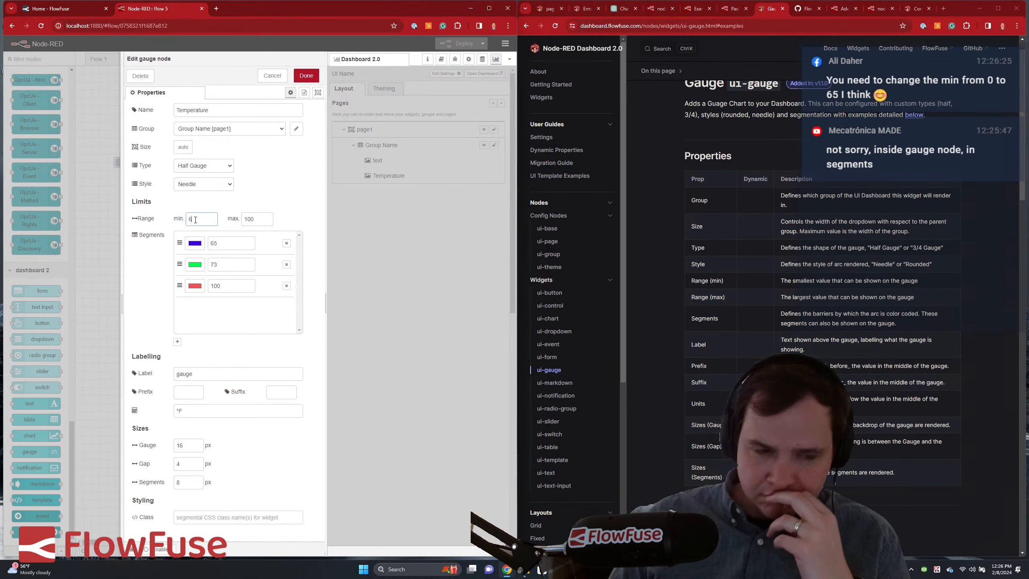
pyautogui.click(306, 76)
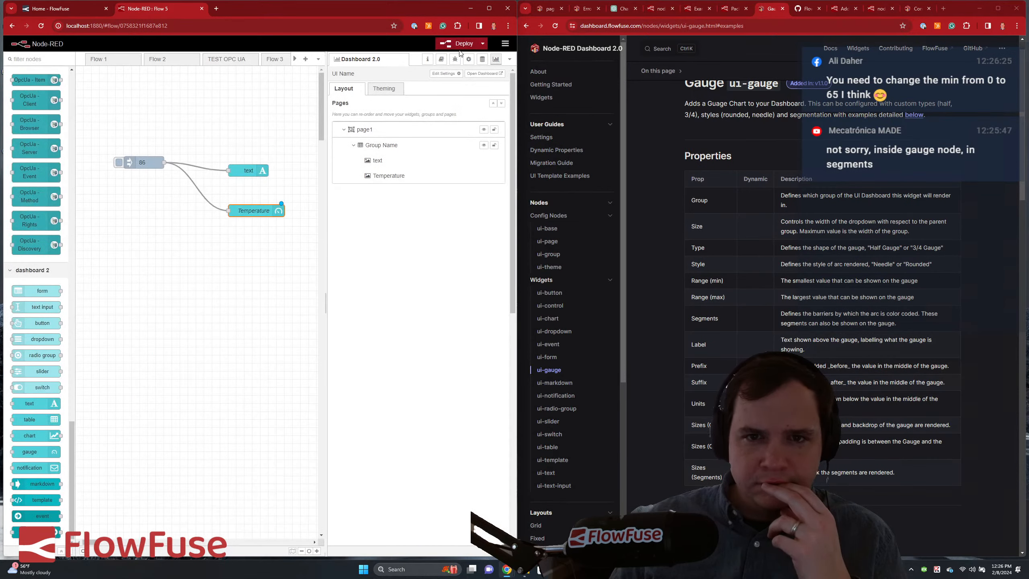
pyautogui.click(462, 44)
pyautogui.click(547, 9)
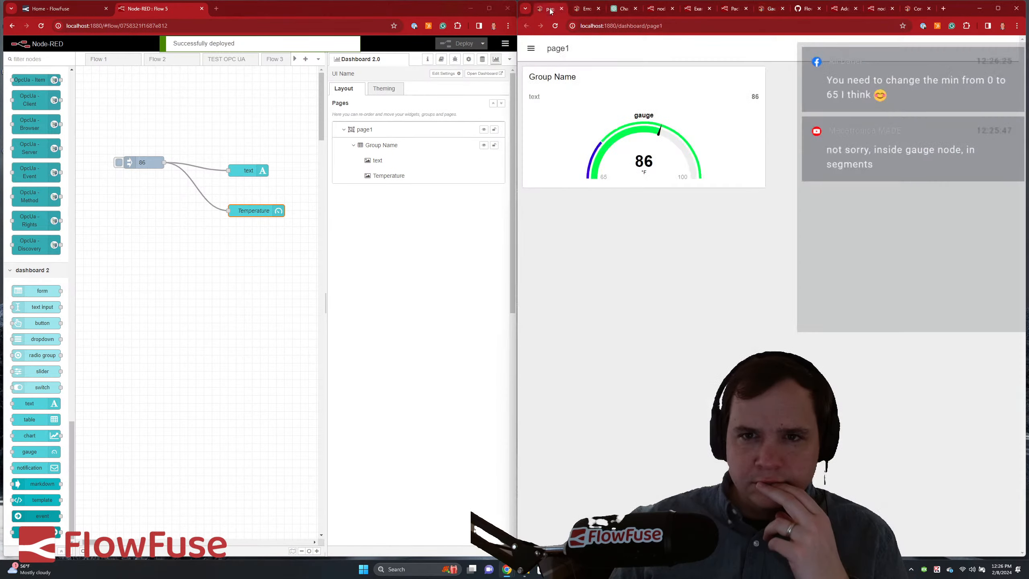
pyautogui.click(119, 163)
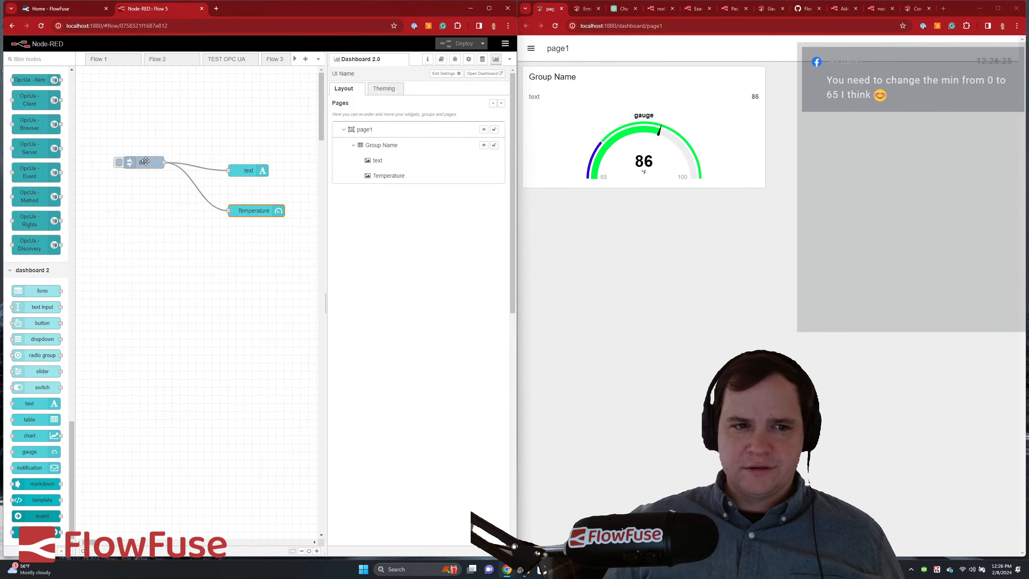
# - Set the Temperature gauge's range minimum to 50, deploy the flow, and inject 86
pyautogui.doubleClick(258, 219)
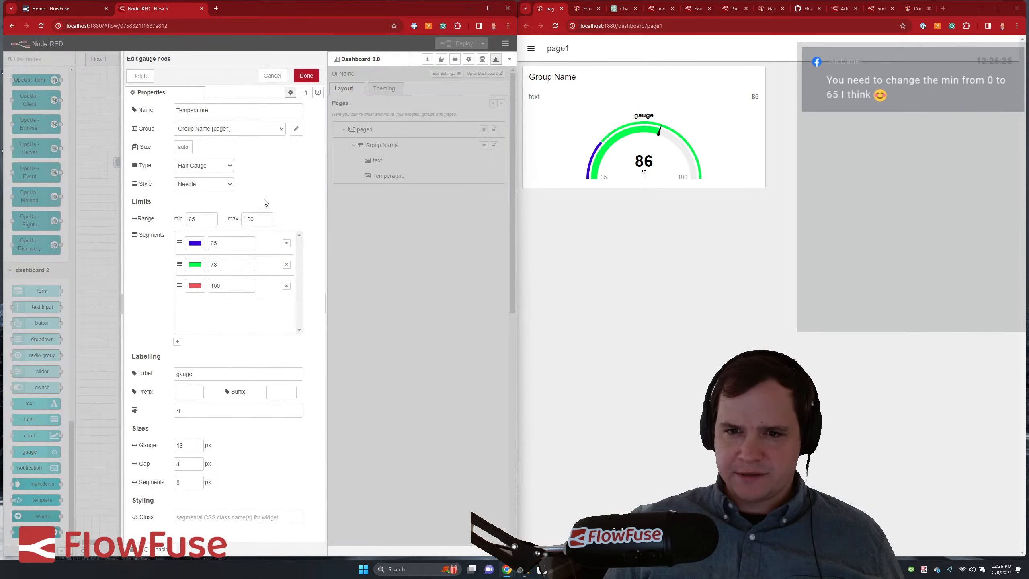
pyautogui.doubleClick(204, 219)
pyautogui.write('5')
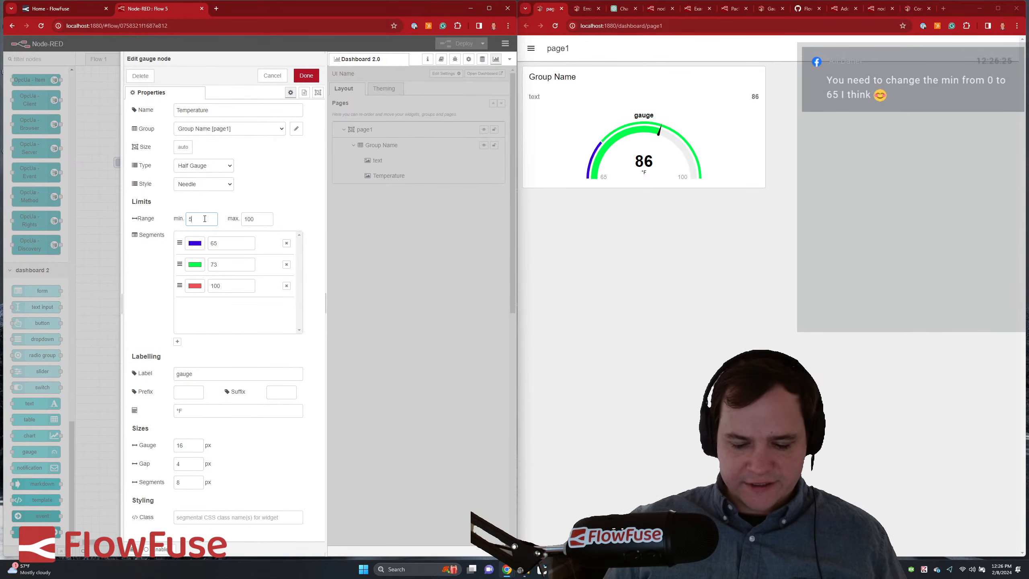
pyautogui.write('0')
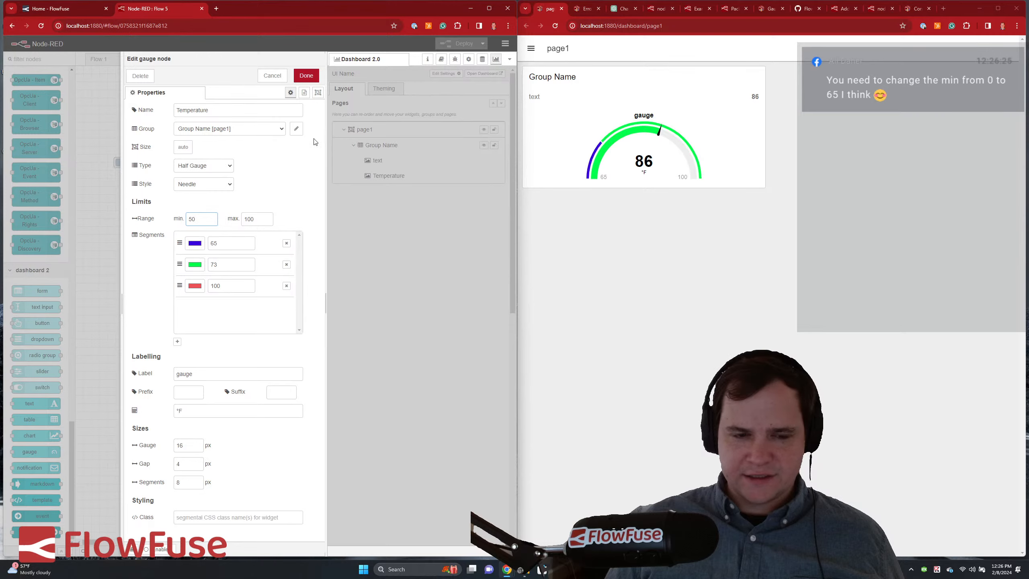
pyautogui.click(307, 76)
pyautogui.click(450, 46)
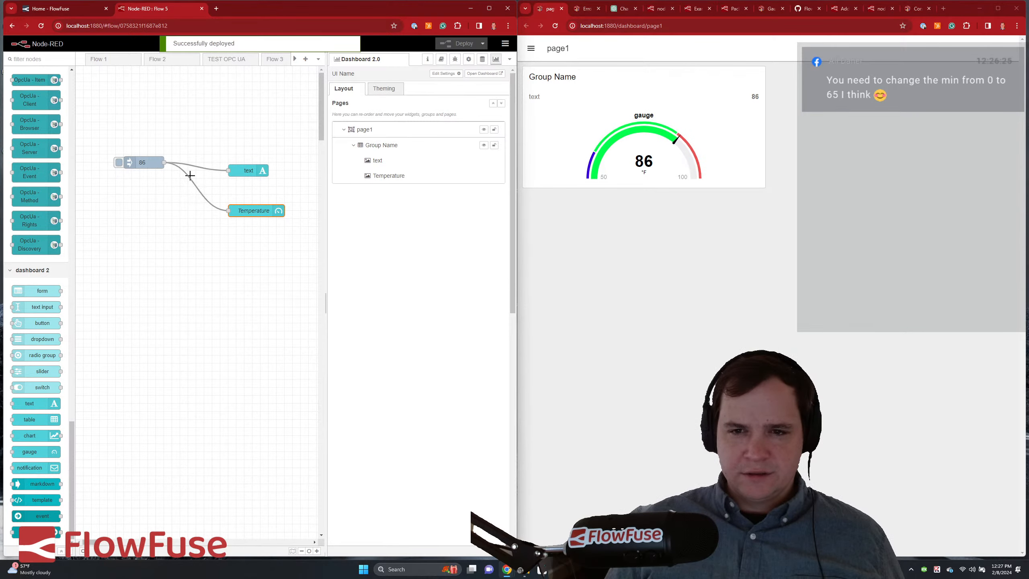
pyautogui.click(119, 163)
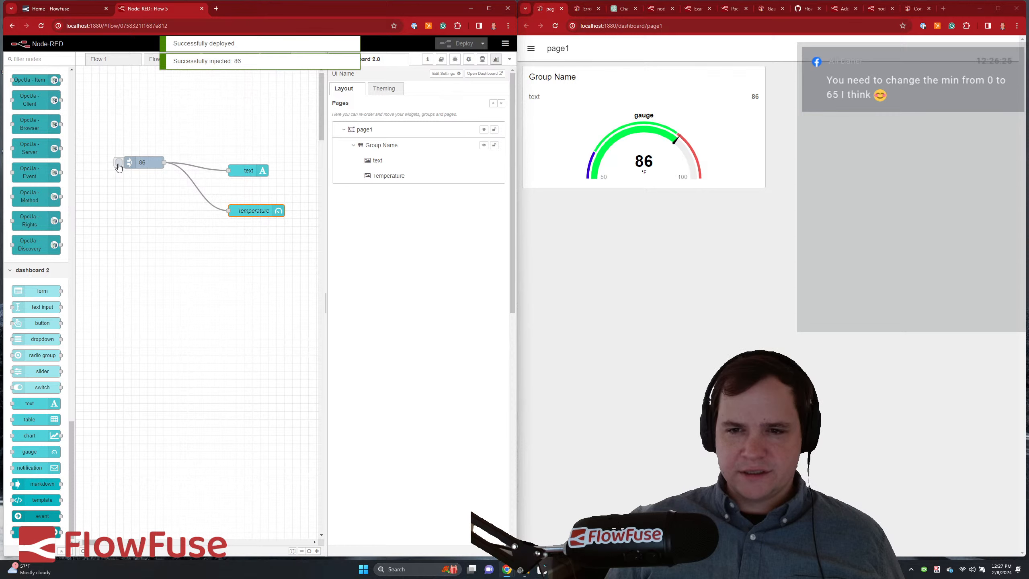
# - Set the Temperature gauge's segment values to 0 for blue, 65 for green and 73 for red, keeping only these three segments
pyautogui.doubleClick(254, 212)
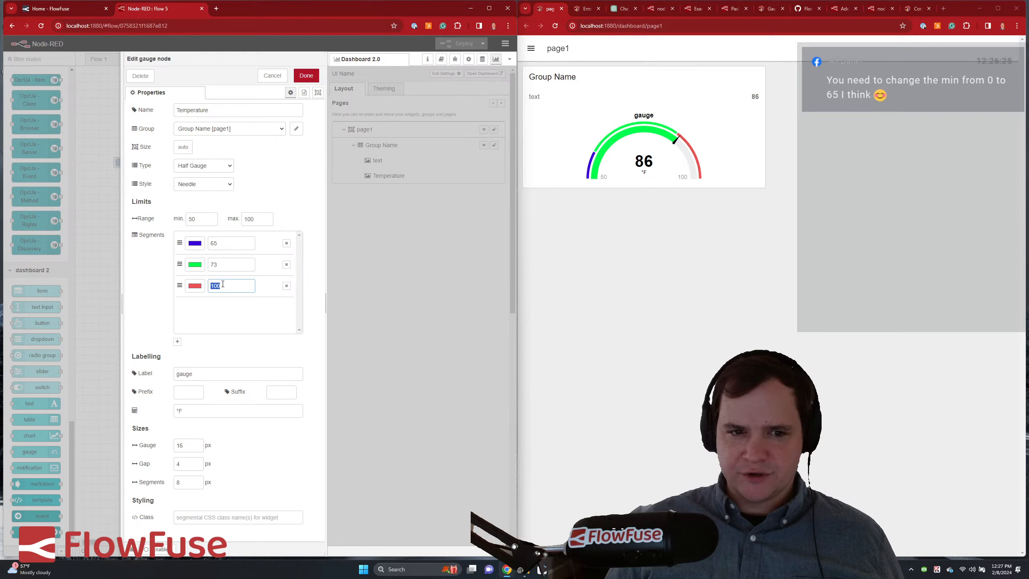
pyautogui.doubleClick(220, 243)
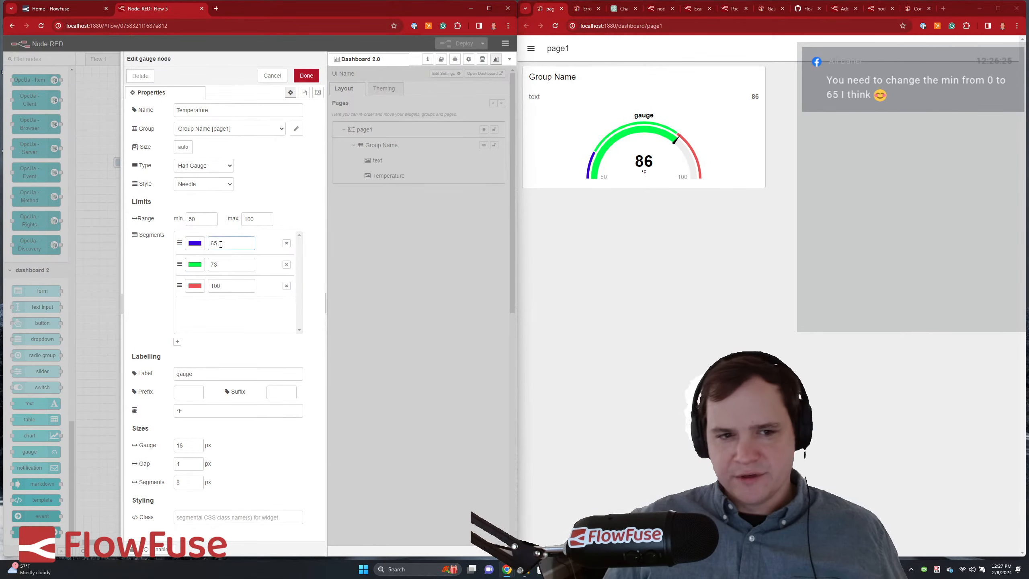
pyautogui.write('0')
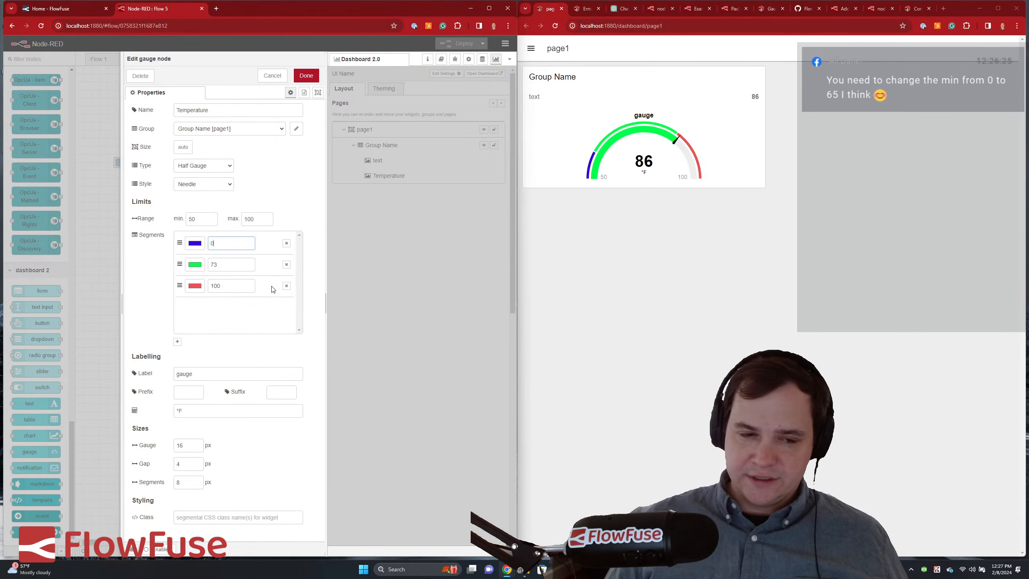
pyautogui.click(228, 269)
pyautogui.write('65')
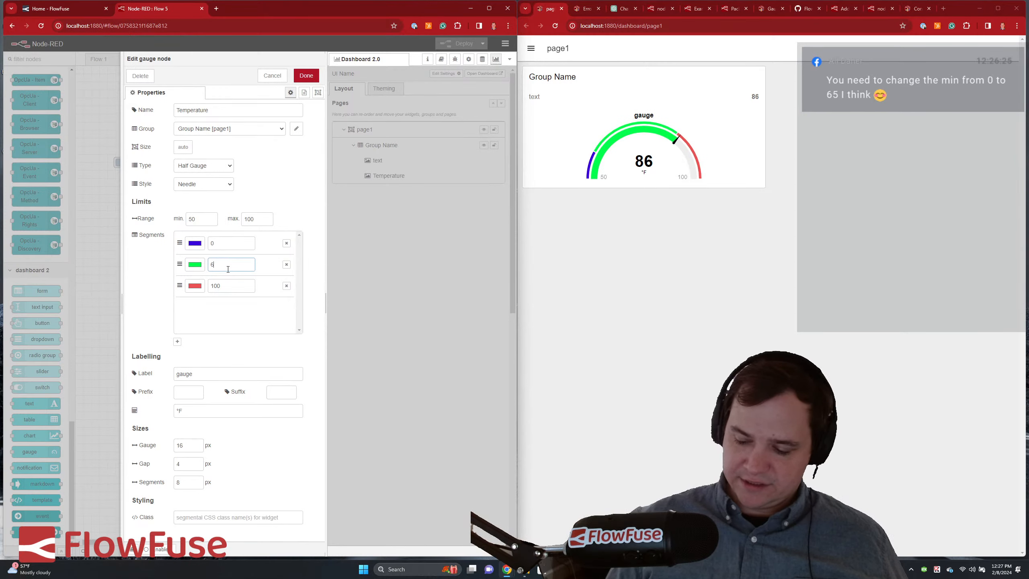
pyautogui.doubleClick(228, 286)
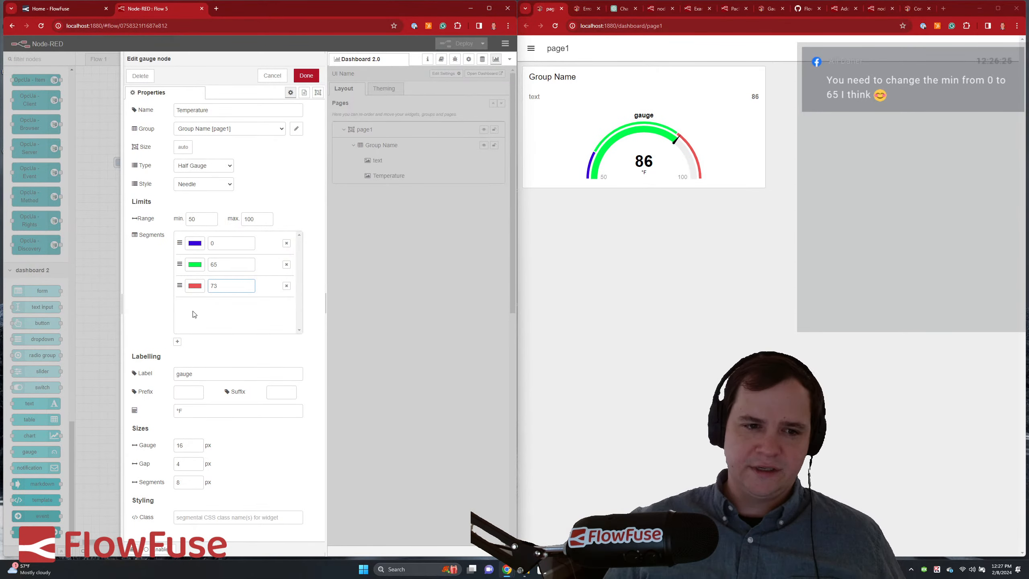
pyautogui.click(177, 342)
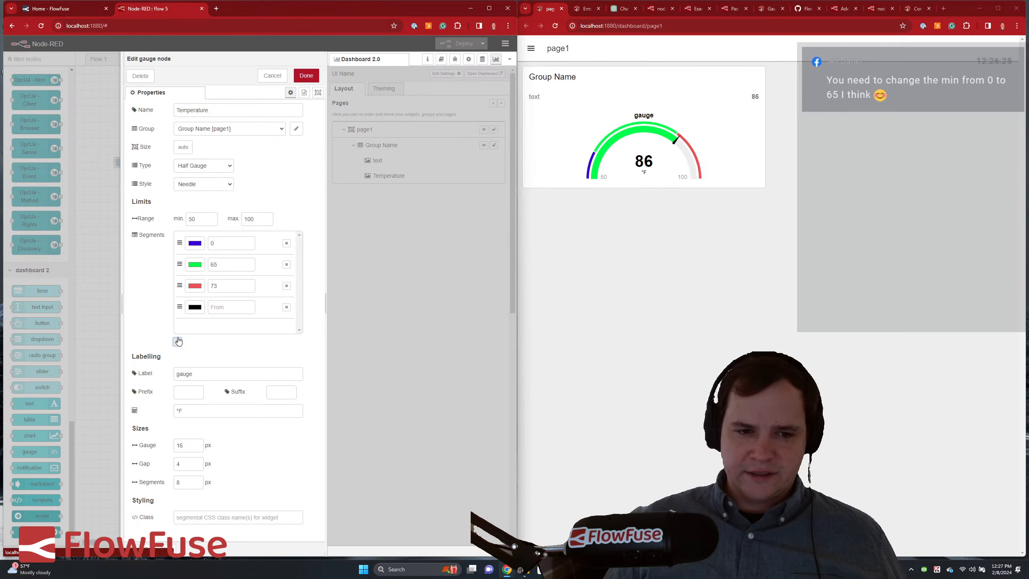
pyautogui.click(287, 306)
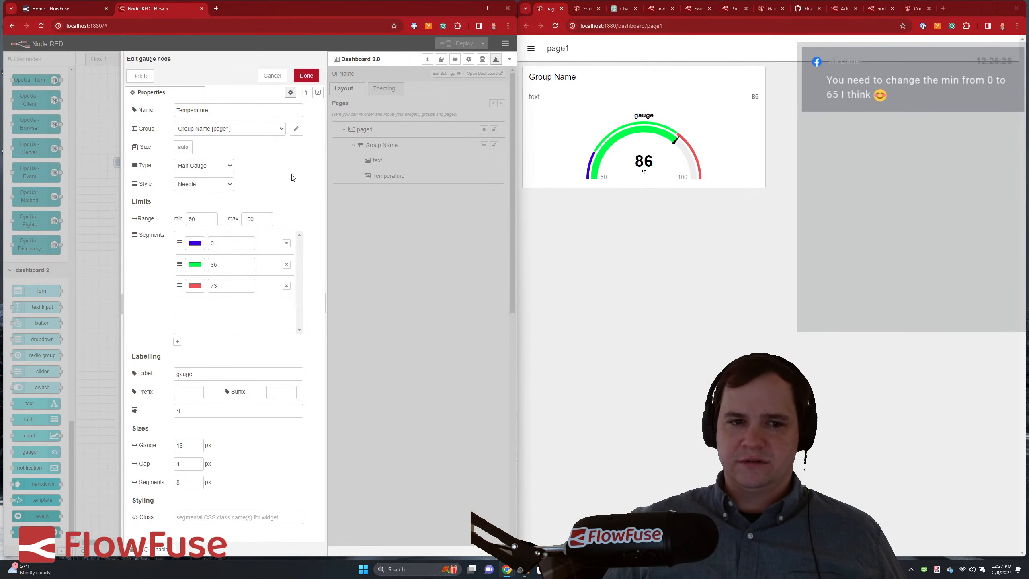
# - Save the gauge's segment settings, deploy the flow, and inject 86 to test the segment colours
pyautogui.click(306, 75)
pyautogui.click(460, 43)
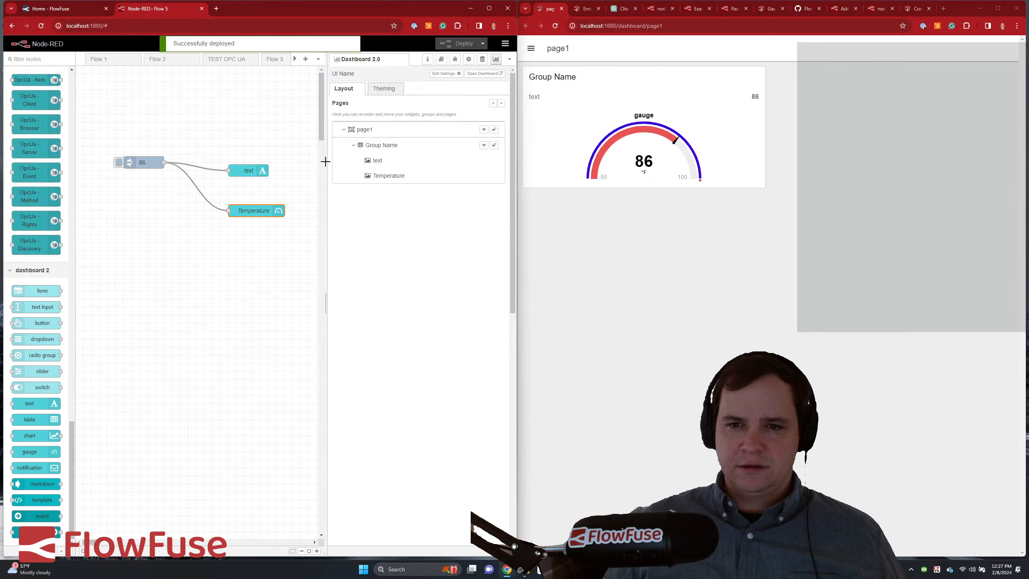
pyautogui.click(119, 163)
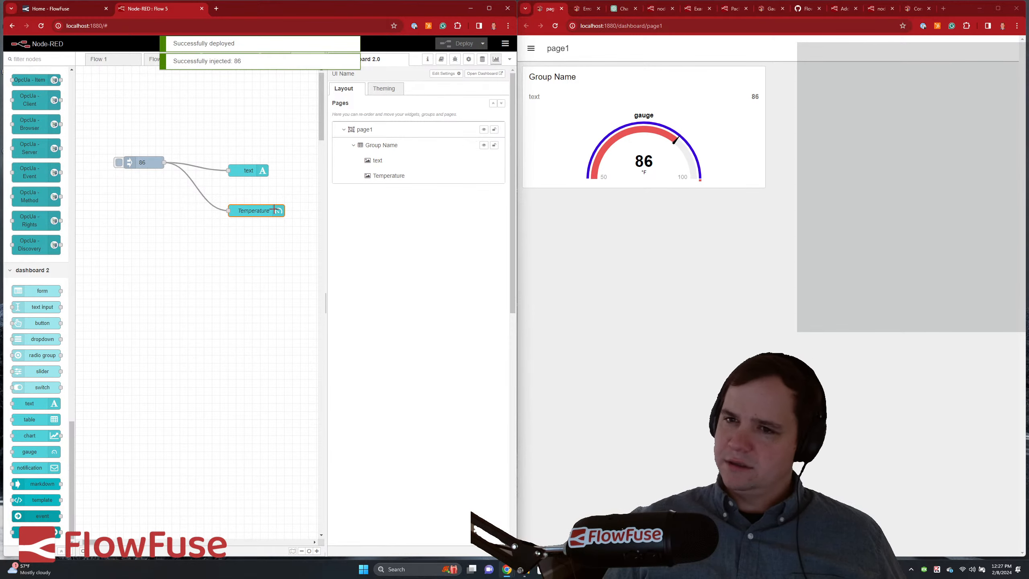
pyautogui.doubleClick(248, 211)
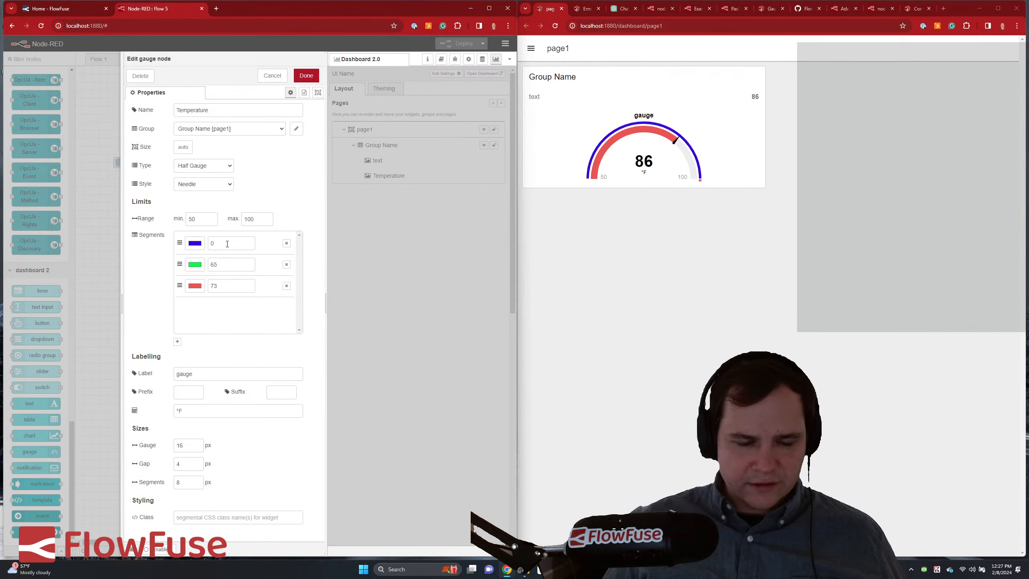
pyautogui.click(225, 243)
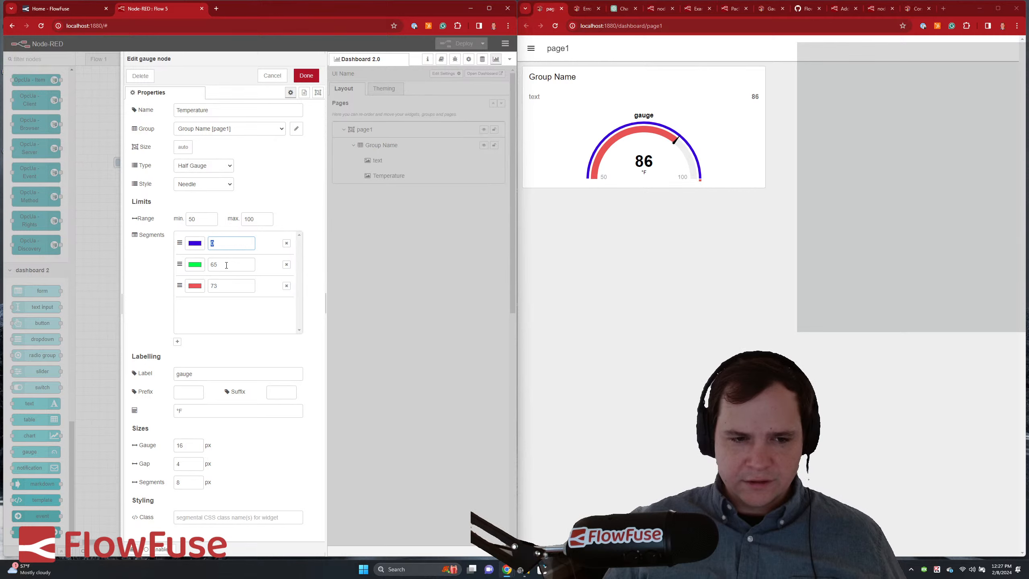
pyautogui.doubleClick(226, 265)
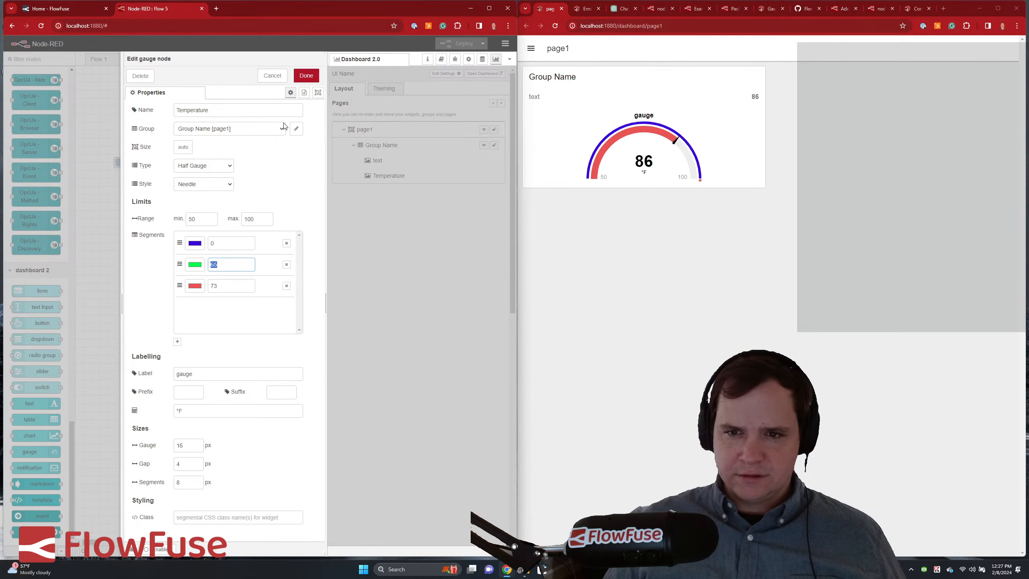
pyautogui.click(274, 78)
# - Set the inject node's payload to 50, deploy the flow, and inject it to test the gauge
pyautogui.doubleClick(146, 160)
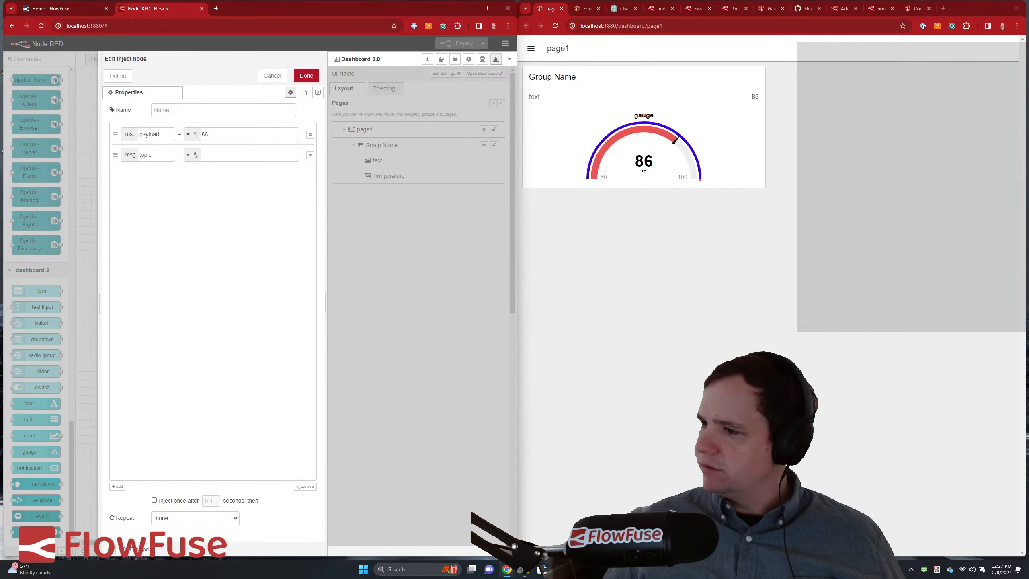
pyautogui.doubleClick(219, 134)
pyautogui.write('50')
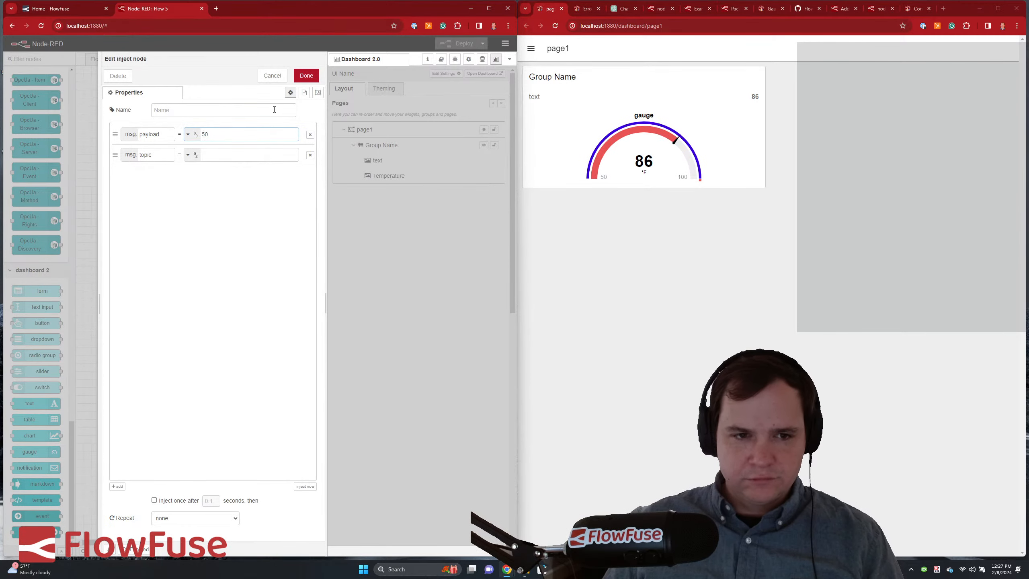
pyautogui.click(306, 76)
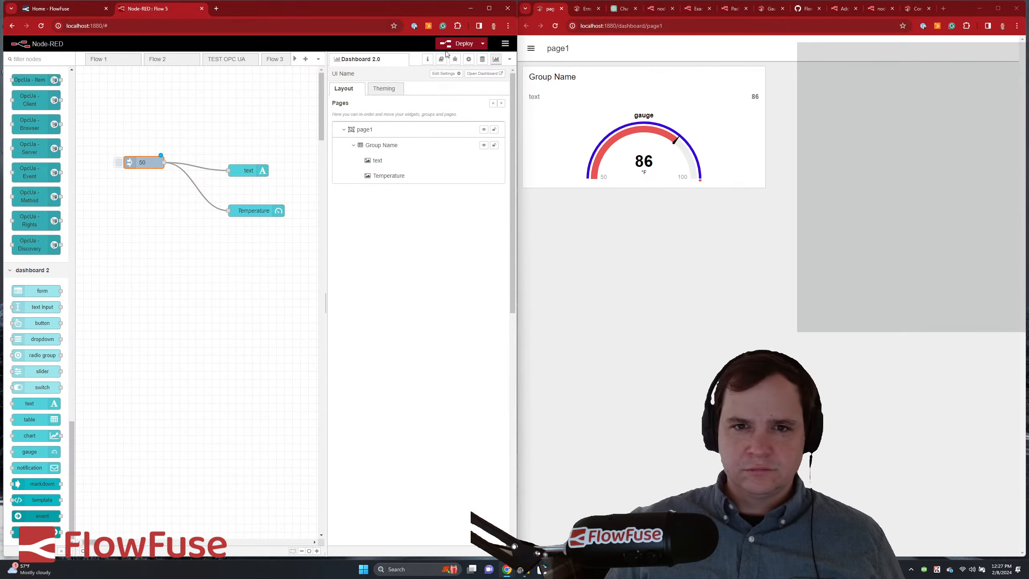
pyautogui.click(458, 43)
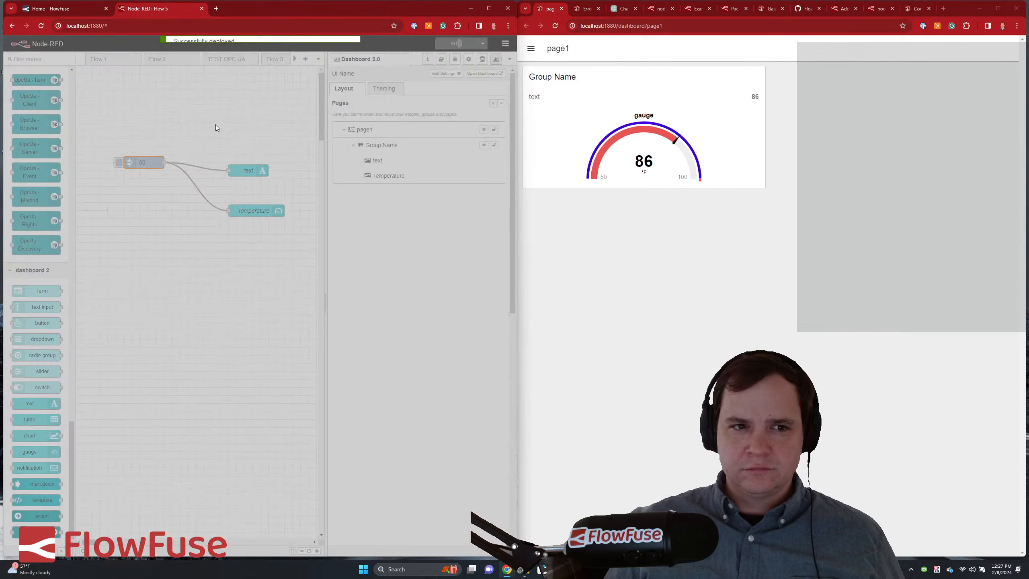
pyautogui.click(119, 163)
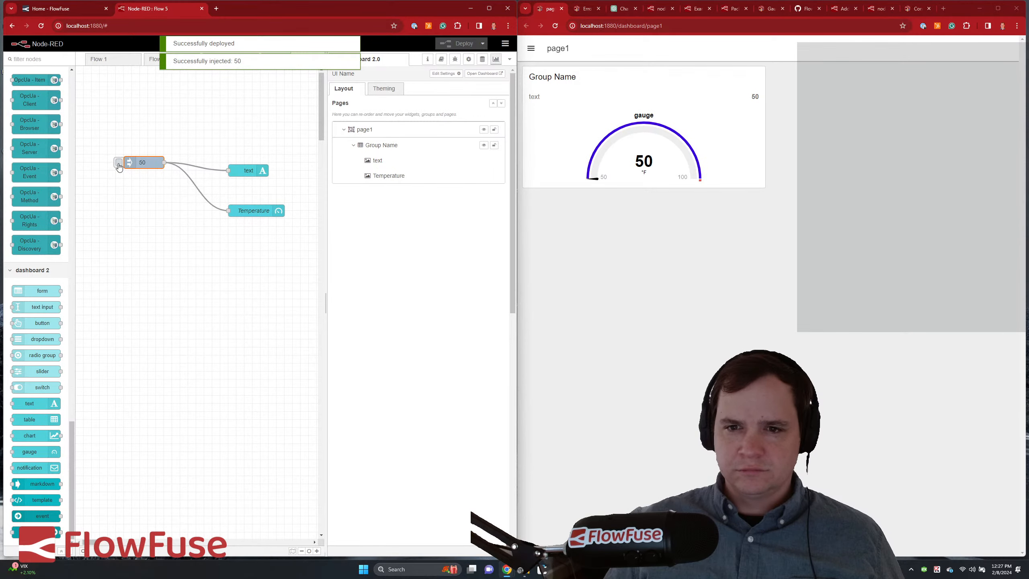
# - Set the Temperature gauge's range minimum to 0, deploy the flow, and inject 50
pyautogui.doubleClick(248, 210)
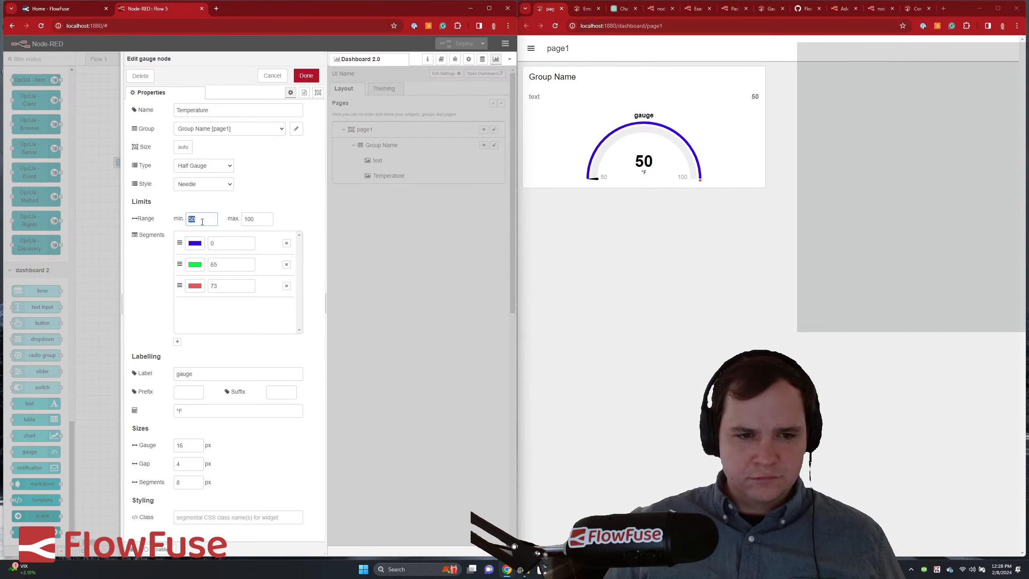
pyautogui.write('0')
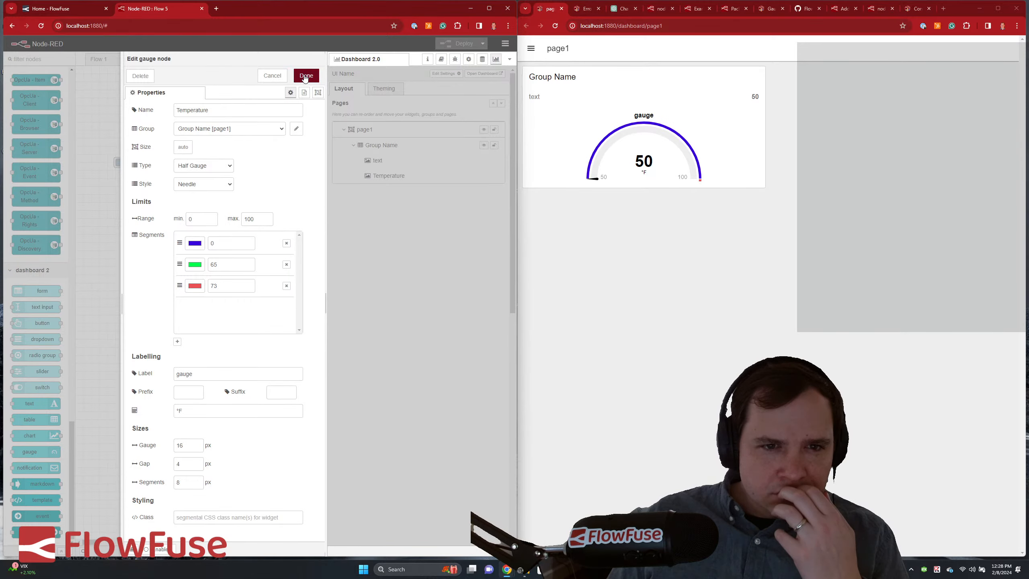
pyautogui.click(306, 77)
pyautogui.hotkey('ctrl', 'd')
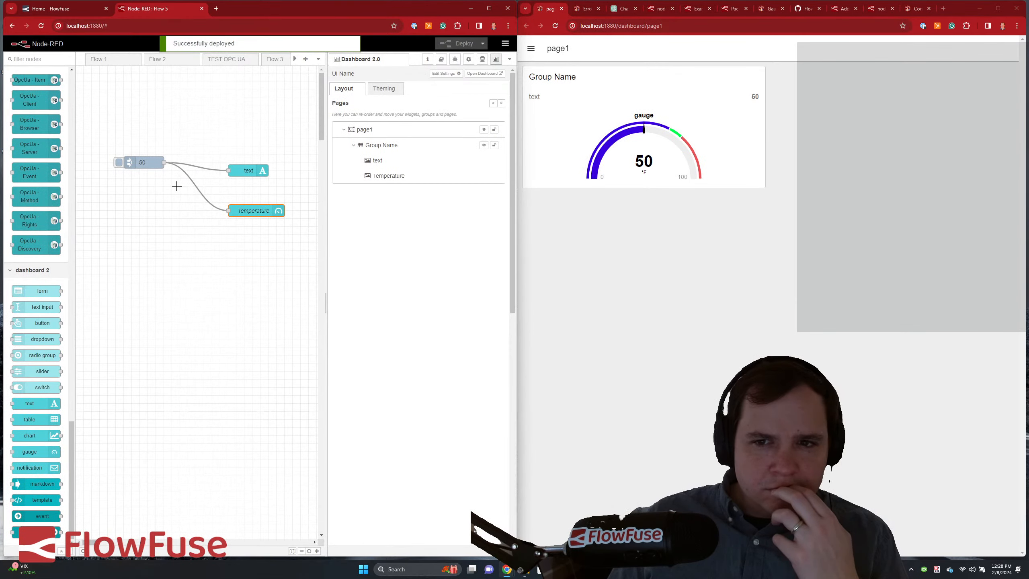
pyautogui.click(119, 163)
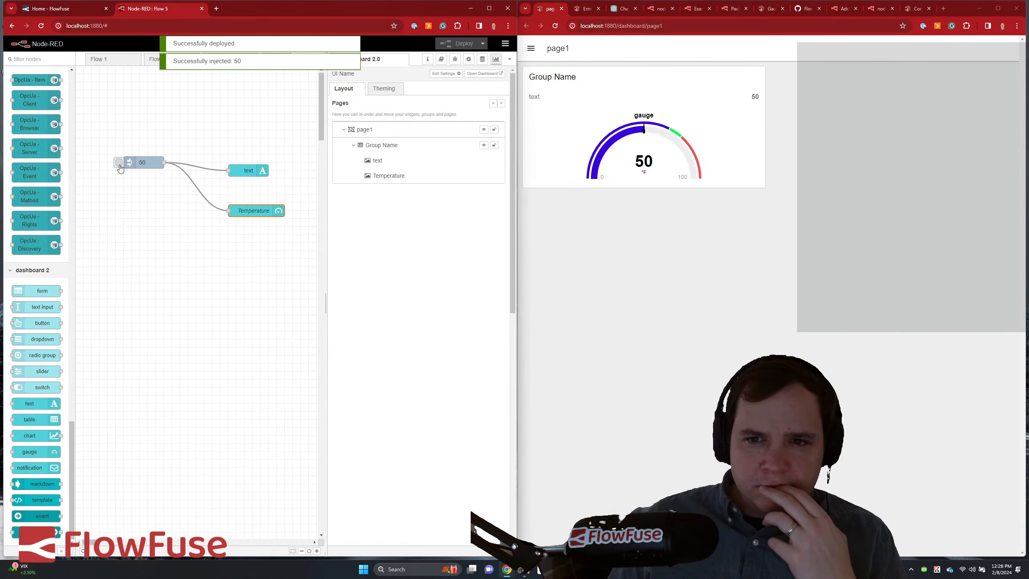
# - Set the inject node's payload to 66, deploy the flow, and inject it to test the green segment
pyautogui.doubleClick(142, 162)
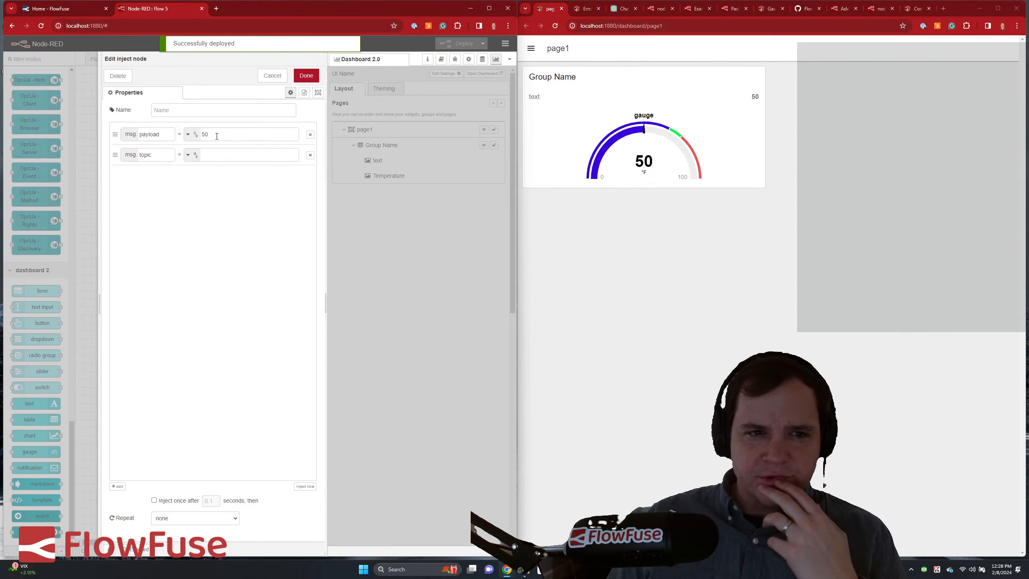
pyautogui.doubleClick(217, 135)
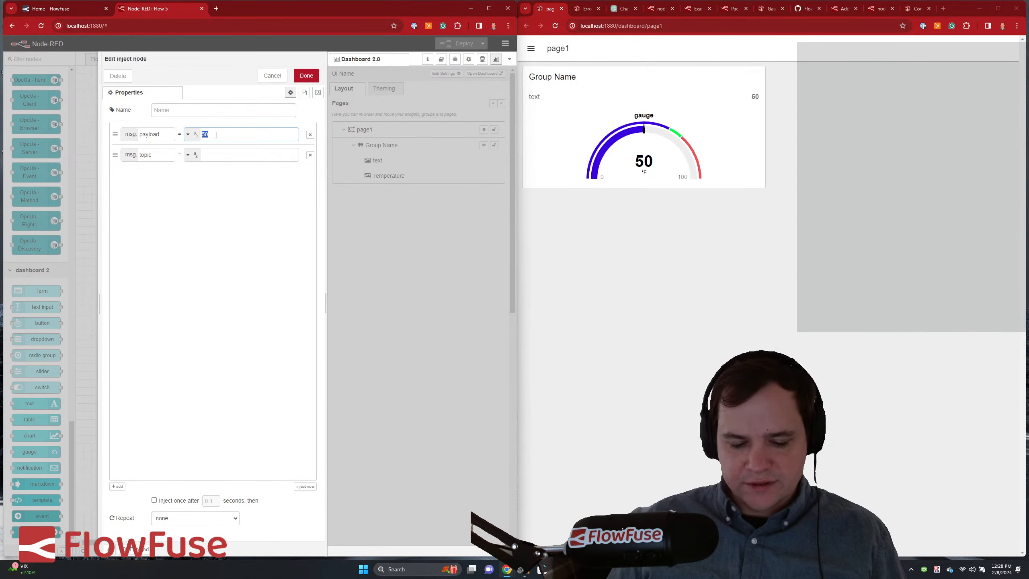
pyautogui.click(307, 75)
pyautogui.click(456, 44)
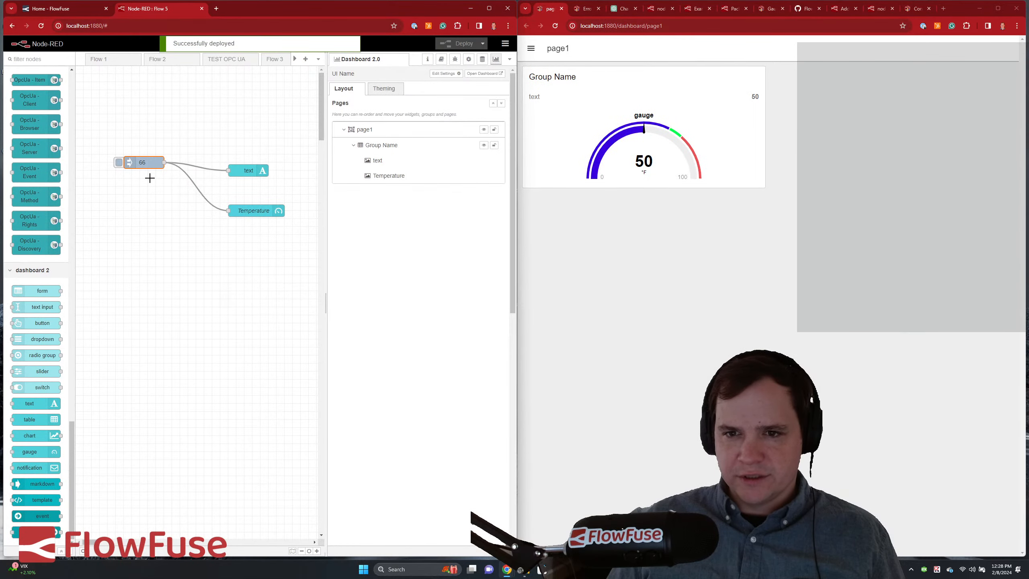
pyautogui.click(120, 162)
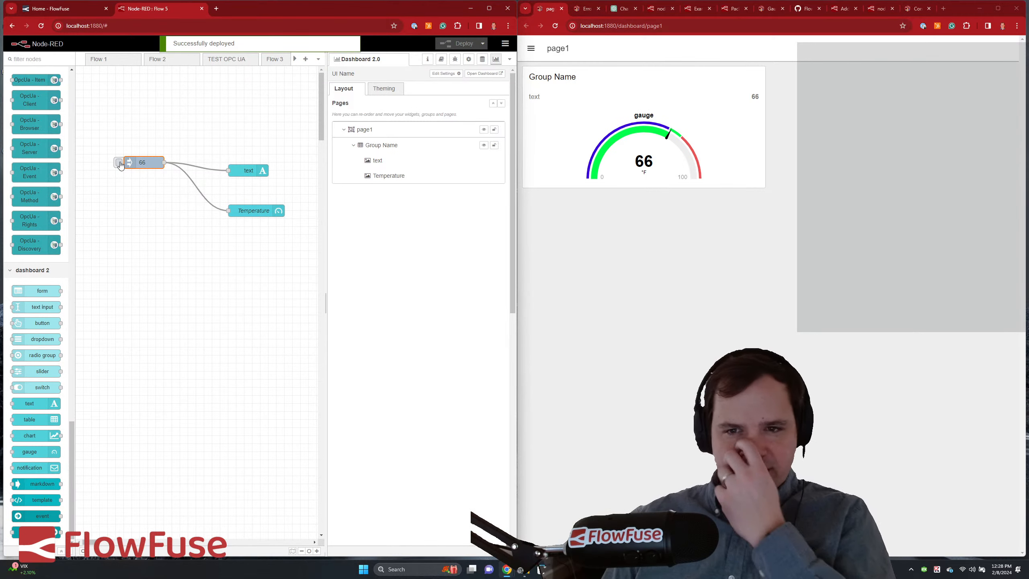
# - Set the Temperature gauge's type to 3/4 Gauge, keeping the Needle style, and deploy the flow
pyautogui.doubleClick(247, 211)
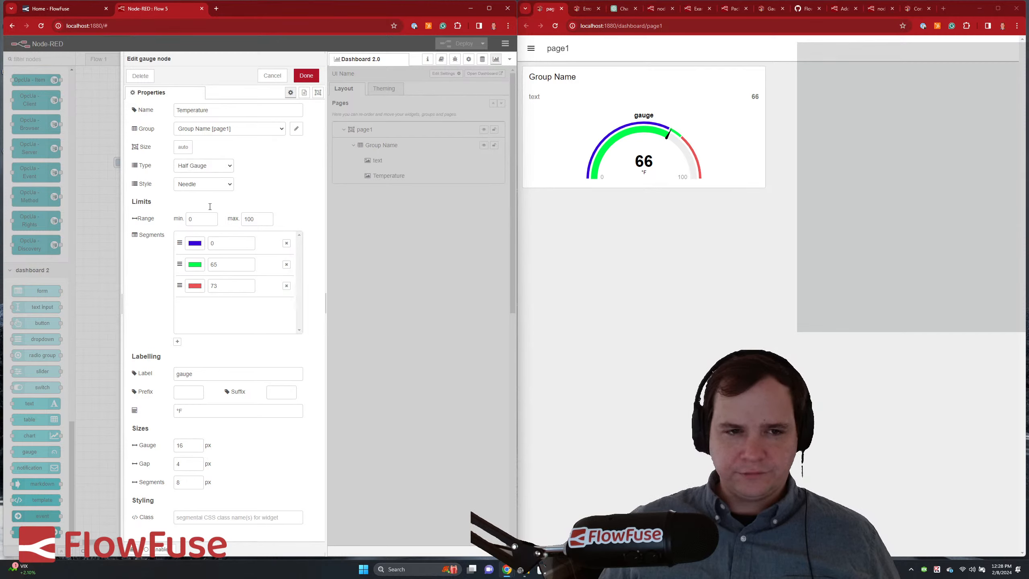
pyautogui.click(205, 170)
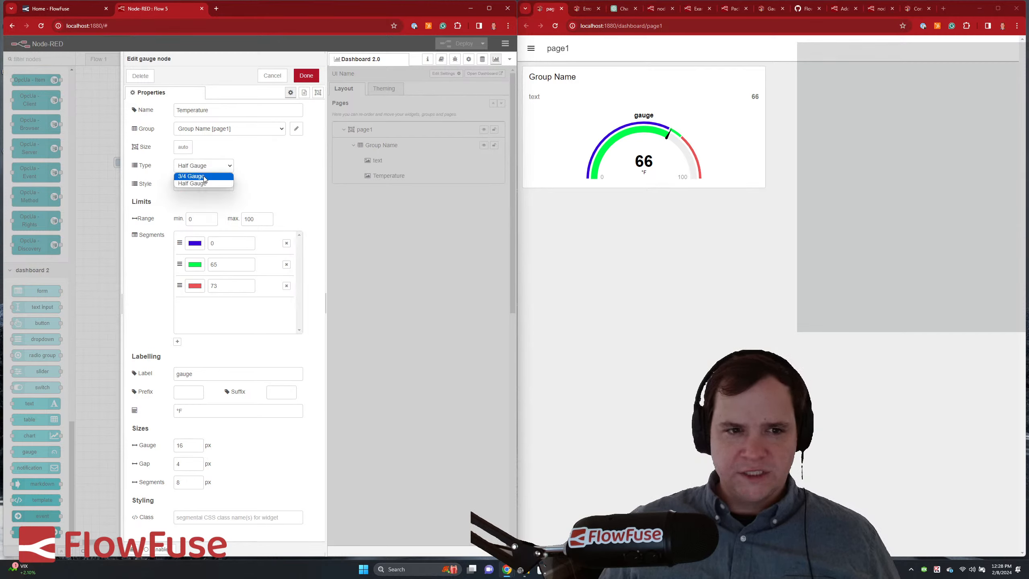
pyautogui.click(204, 190)
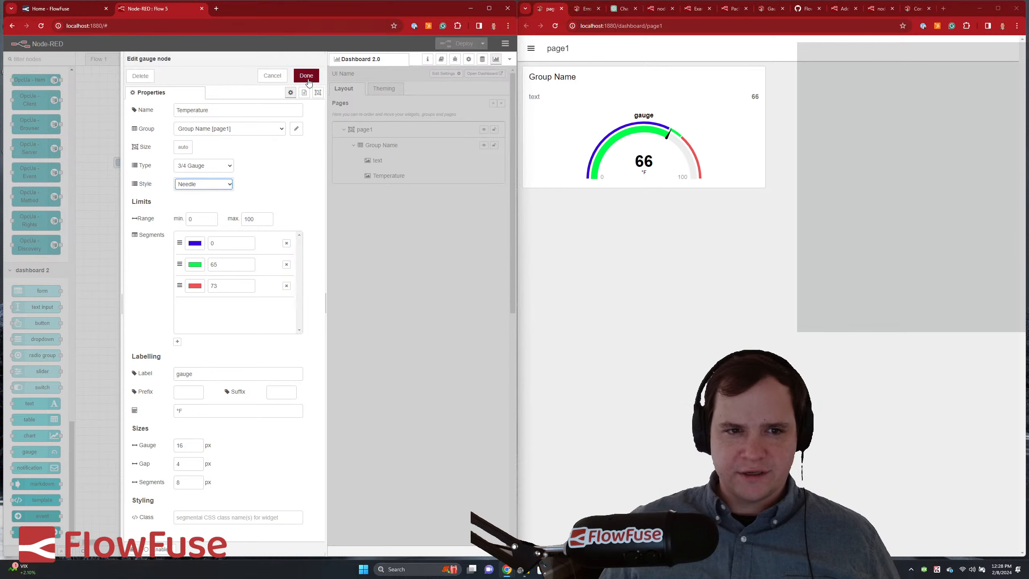
pyautogui.click(306, 75)
pyautogui.click(462, 46)
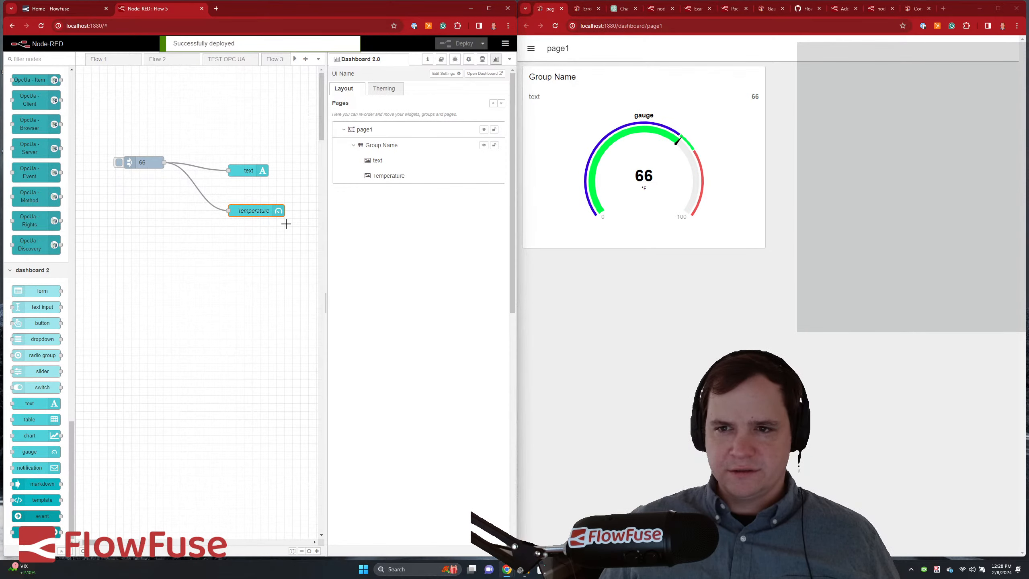
# - Move the Temperature gauge node level with the inject node, delete the text node, and deploy the flow
pyautogui.moveTo(253, 211); pyautogui.dragTo(216, 163)
pyautogui.click(249, 173)
pyautogui.press('Delete')
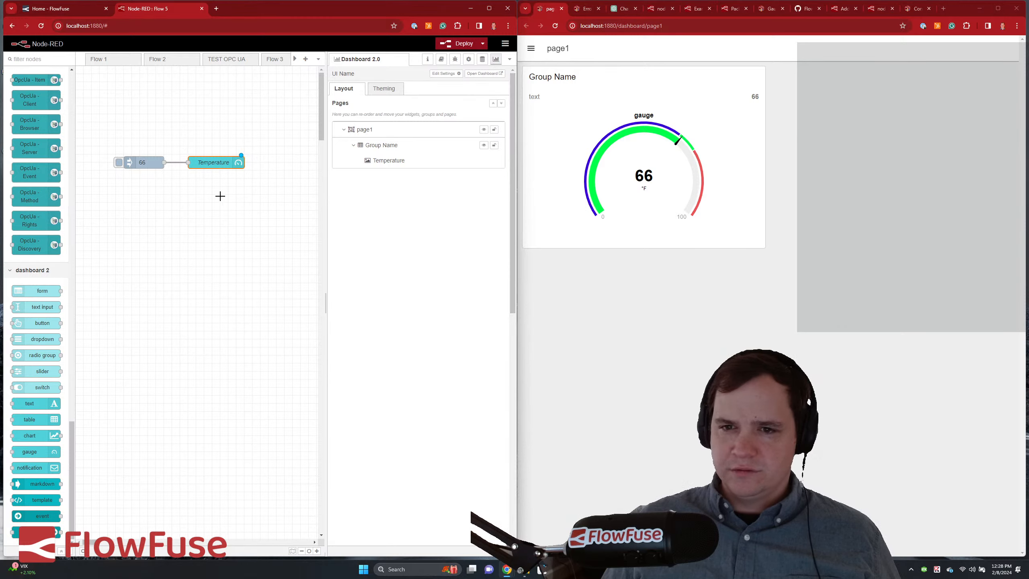
pyautogui.click(463, 44)
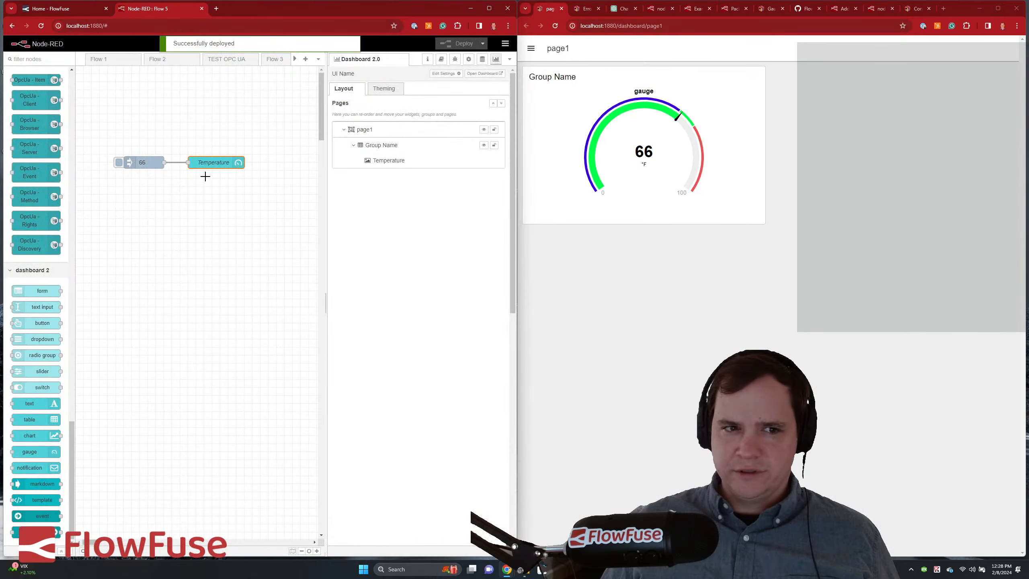
# - Set the inject node's payload to 72 and remove its topic property, then deploy the flow and inject the value
pyautogui.doubleClick(149, 164)
pyautogui.doubleClick(218, 135)
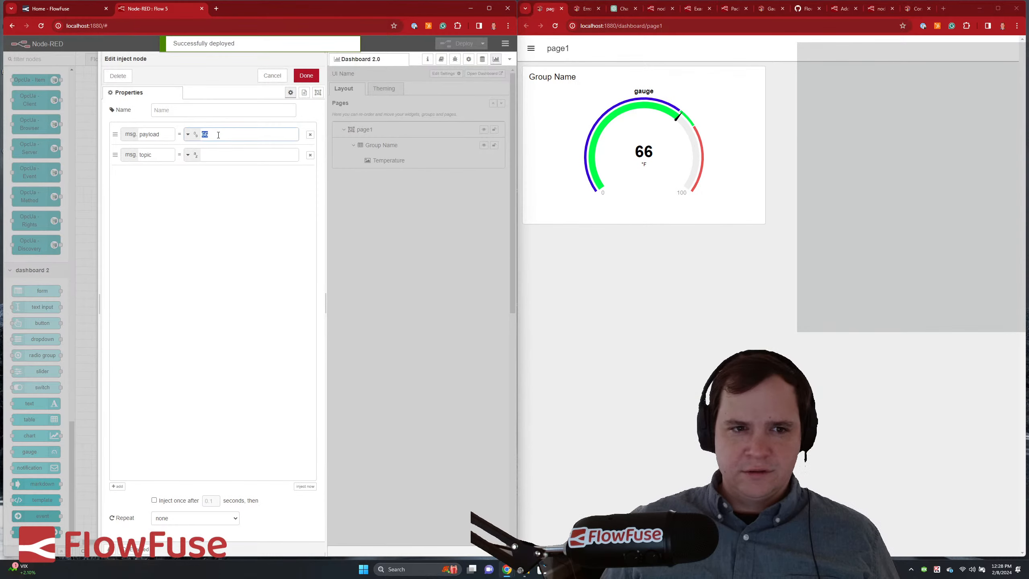
pyautogui.write('7')
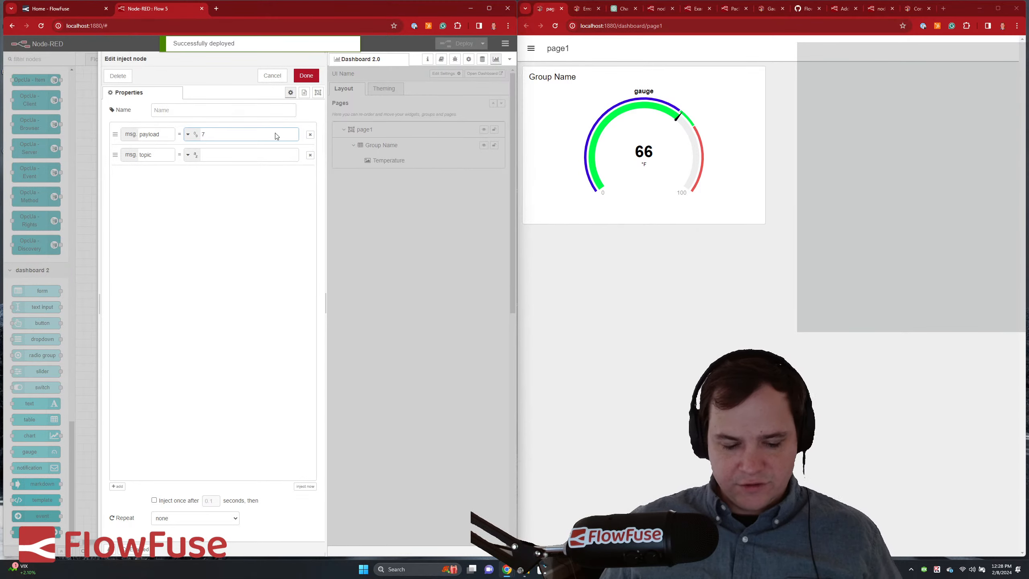
pyautogui.write('2')
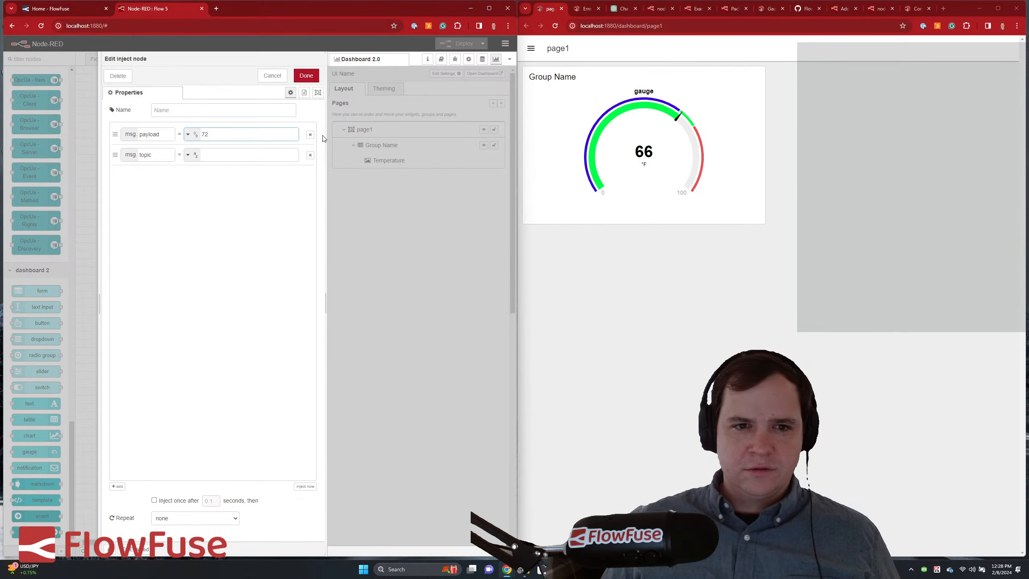
pyautogui.click(310, 154)
pyautogui.click(307, 76)
pyautogui.click(438, 46)
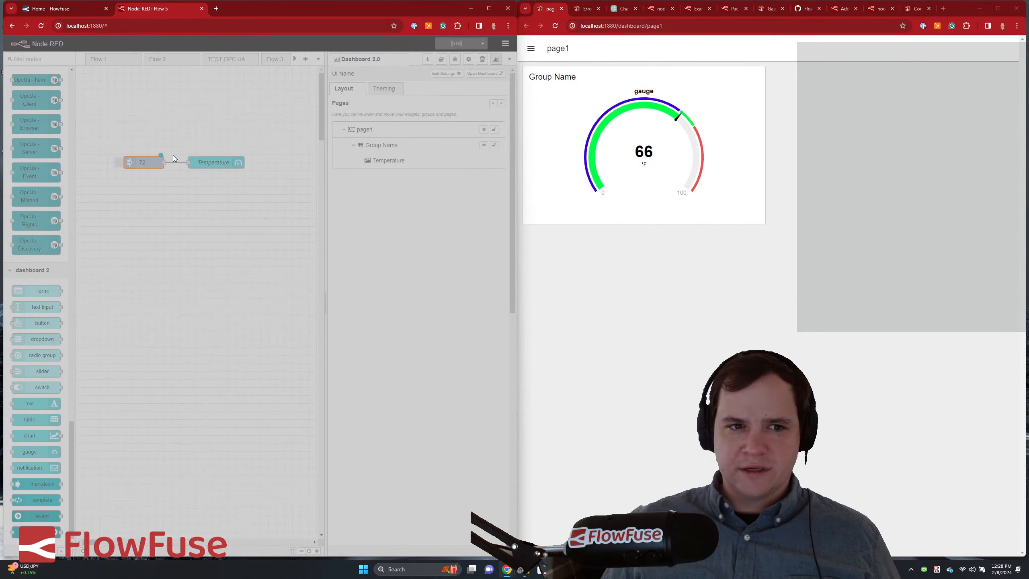
pyautogui.click(118, 163)
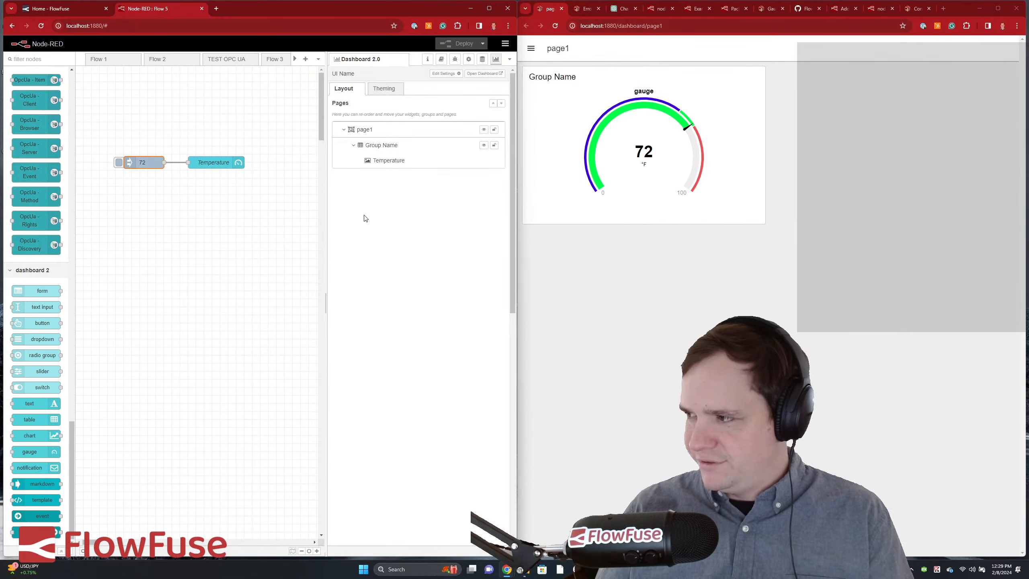
pyautogui.doubleClick(233, 161)
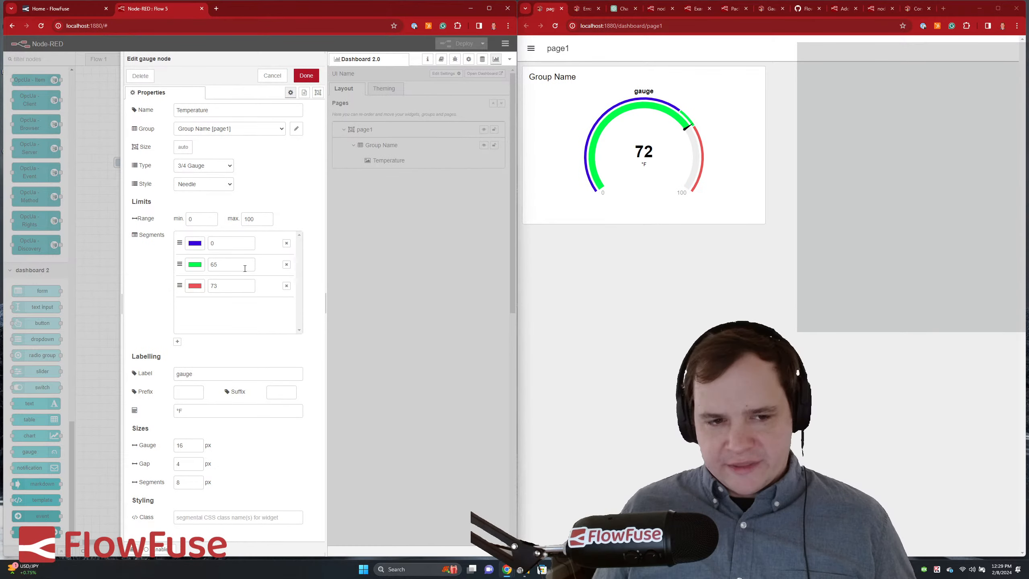
pyautogui.click(272, 75)
pyautogui.moveTo(101, 137); pyautogui.dragTo(265, 195)
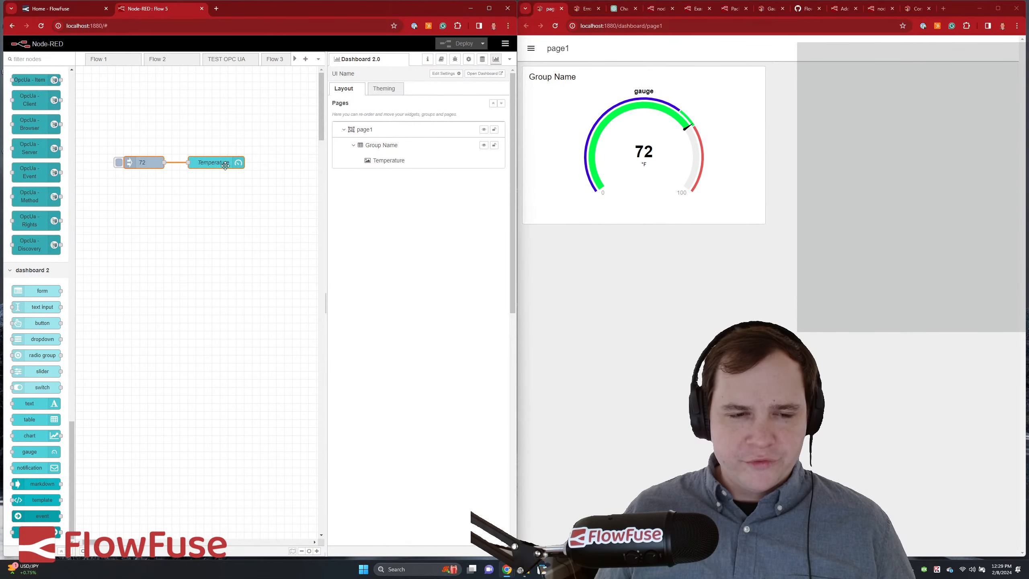
pyautogui.rightClick(223, 166)
pyautogui.click(148, 237)
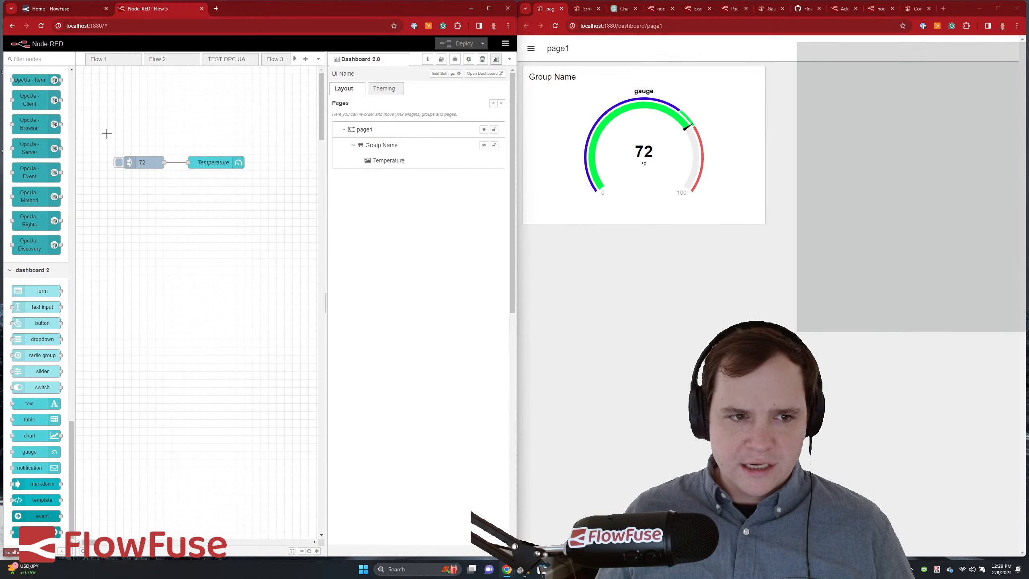
# - Export the selected inject and Temperature gauge nodes as JSON to the clipboard
pyautogui.moveTo(102, 130); pyautogui.dragTo(278, 210)
pyautogui.hotkey('ctrl', 'e')
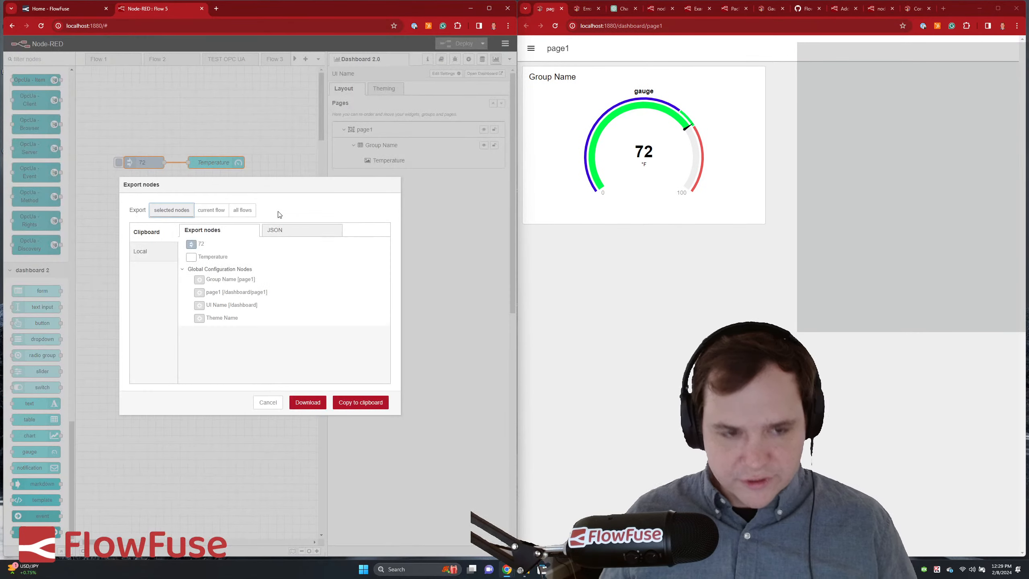
pyautogui.click(291, 234)
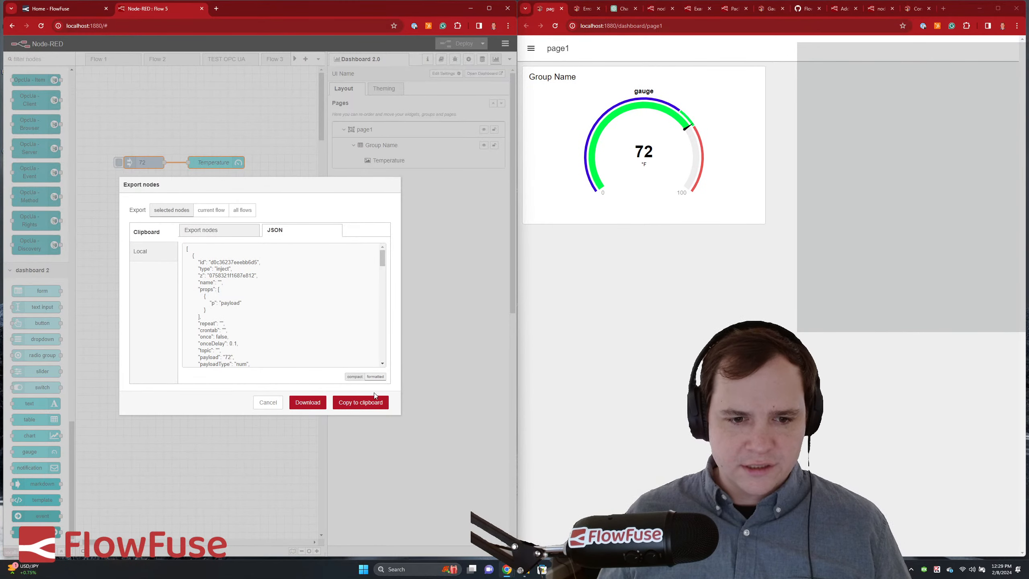
pyautogui.click(360, 402)
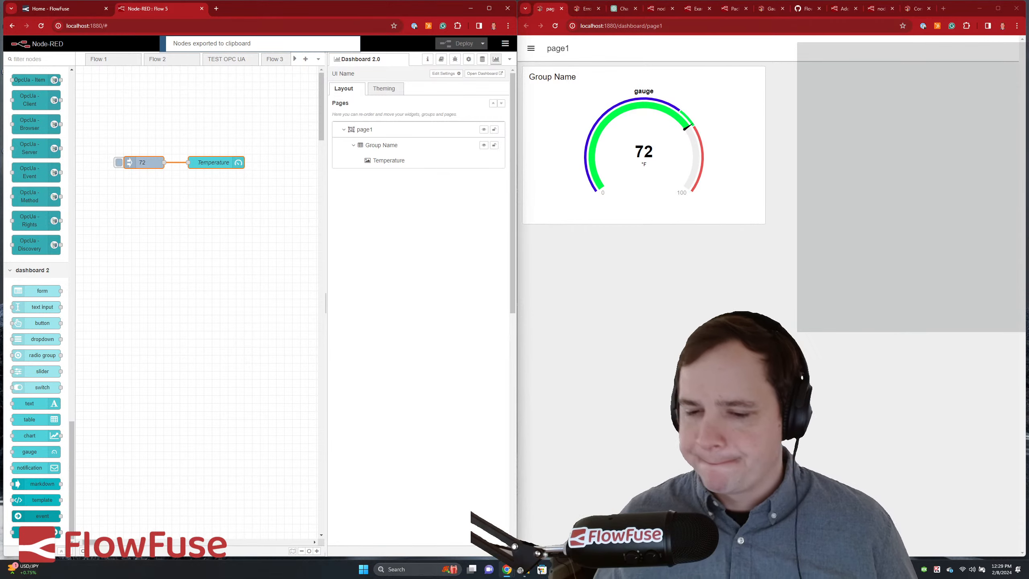
# - Look up the typical node package directory structure in the Node-RED packaging documentation
pyautogui.moveTo(542, 570)
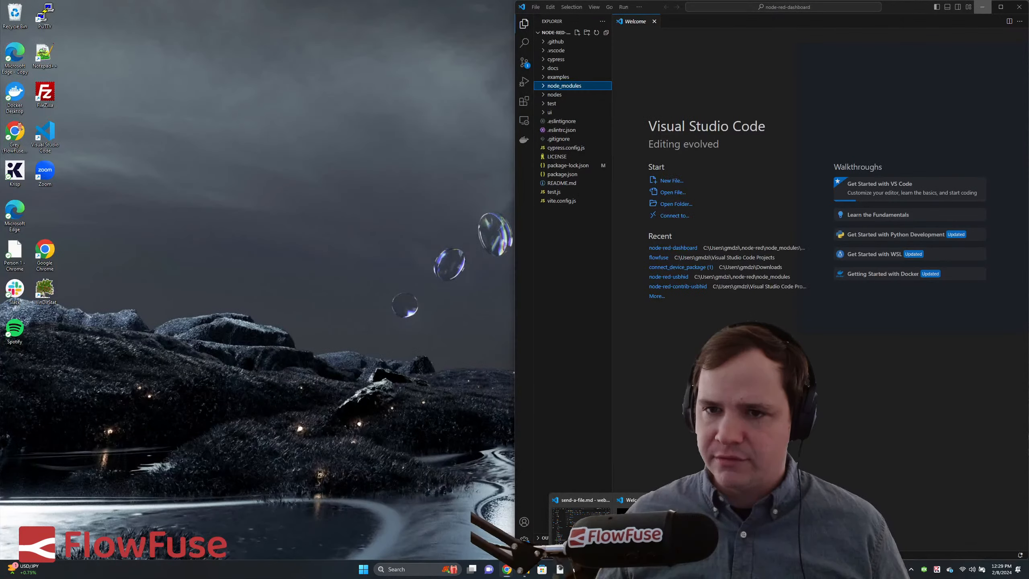
pyautogui.click(640, 521)
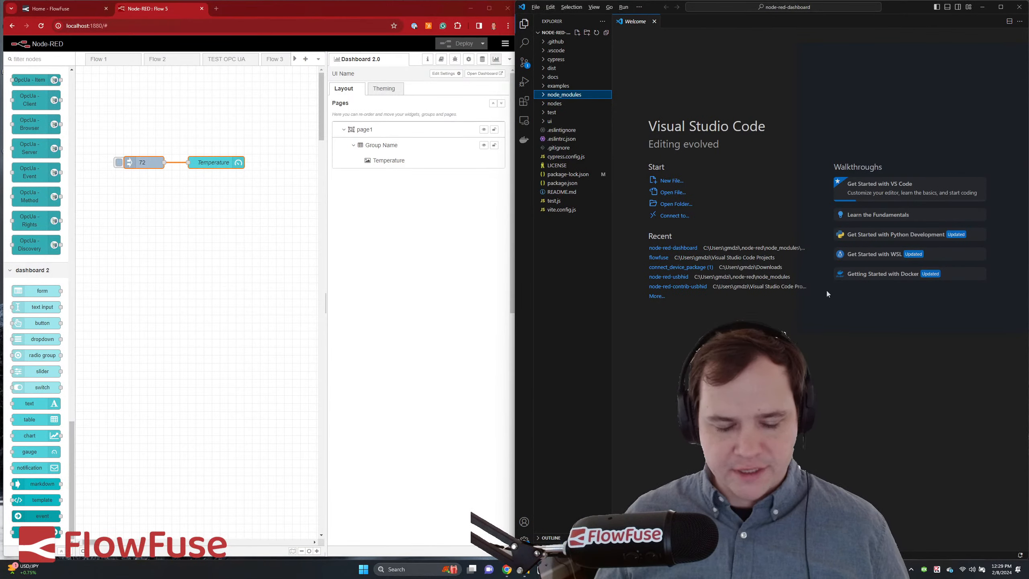
pyautogui.hotkey('alt', 'Tab')
pyautogui.hotkey('alt', 'Tab')
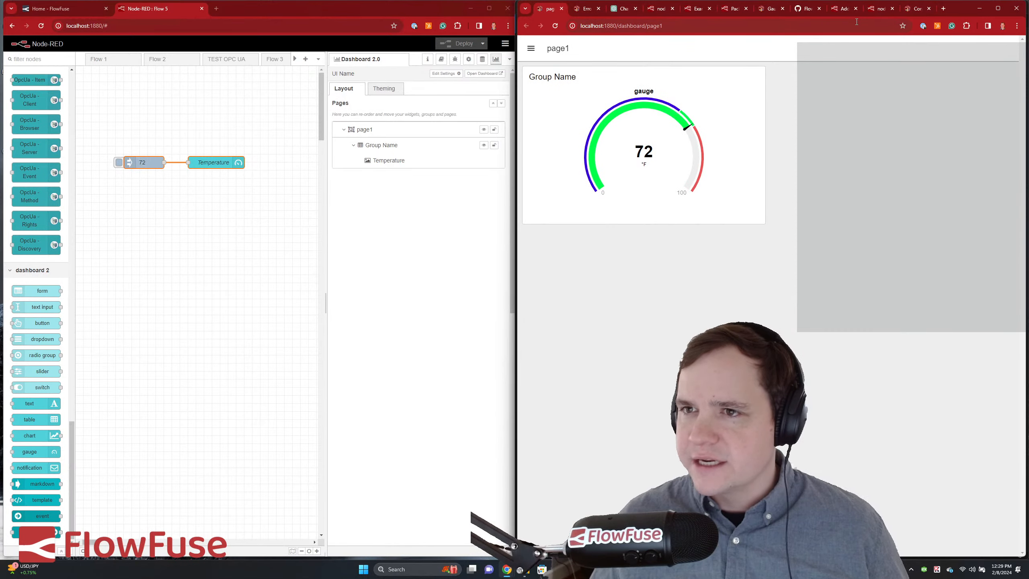
pyautogui.click(805, 12)
pyautogui.click(775, 11)
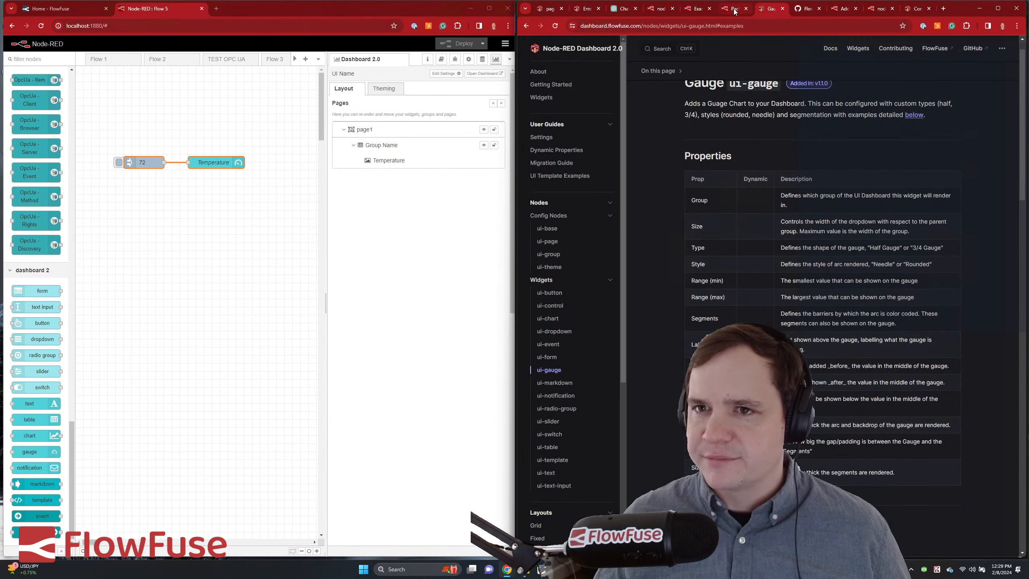
pyautogui.click(734, 8)
pyautogui.scroll(-1, 787, 183)
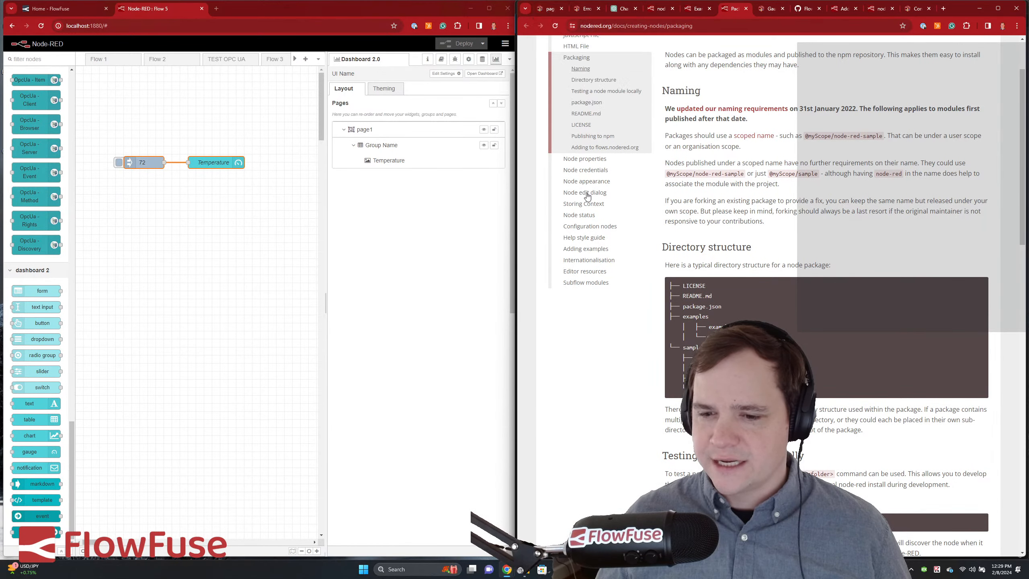
# - In Visual Studio Code, create guage.json in the project's examples folder and paste the exported flow JSON into it
pyautogui.click(612, 570)
pyautogui.click(645, 525)
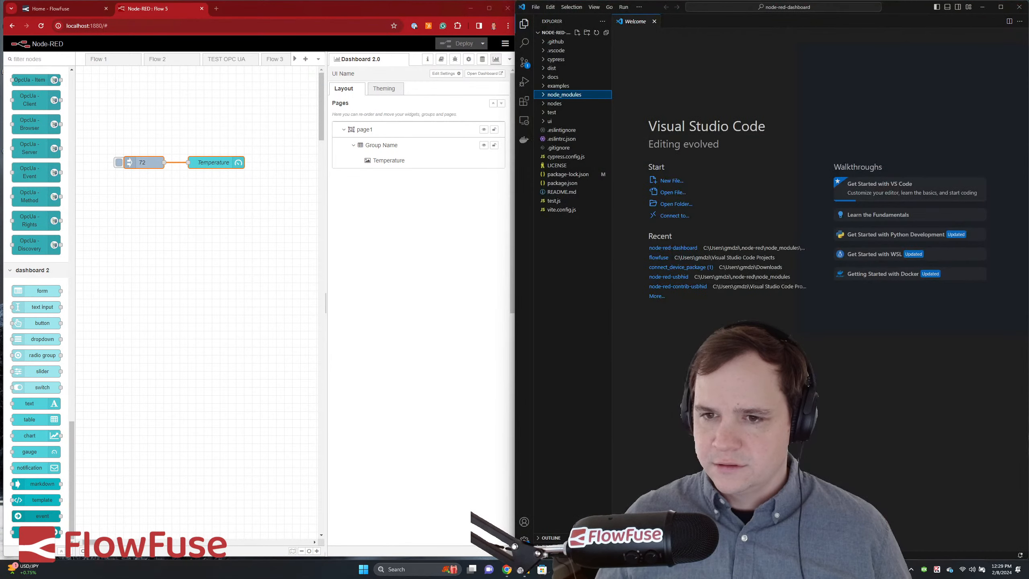
pyautogui.rightClick(543, 88)
pyautogui.click(577, 97)
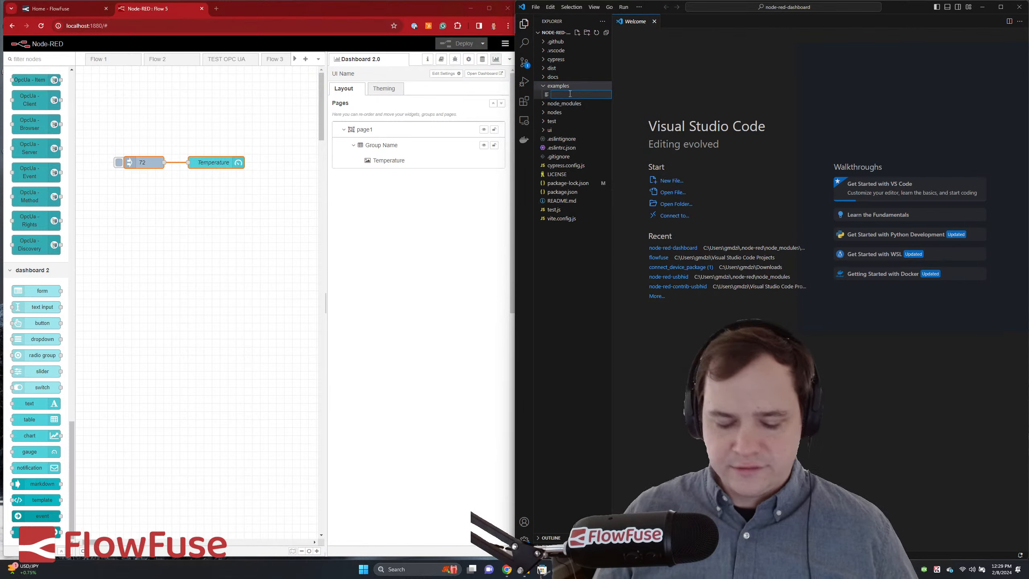
pyautogui.write('guage.json')
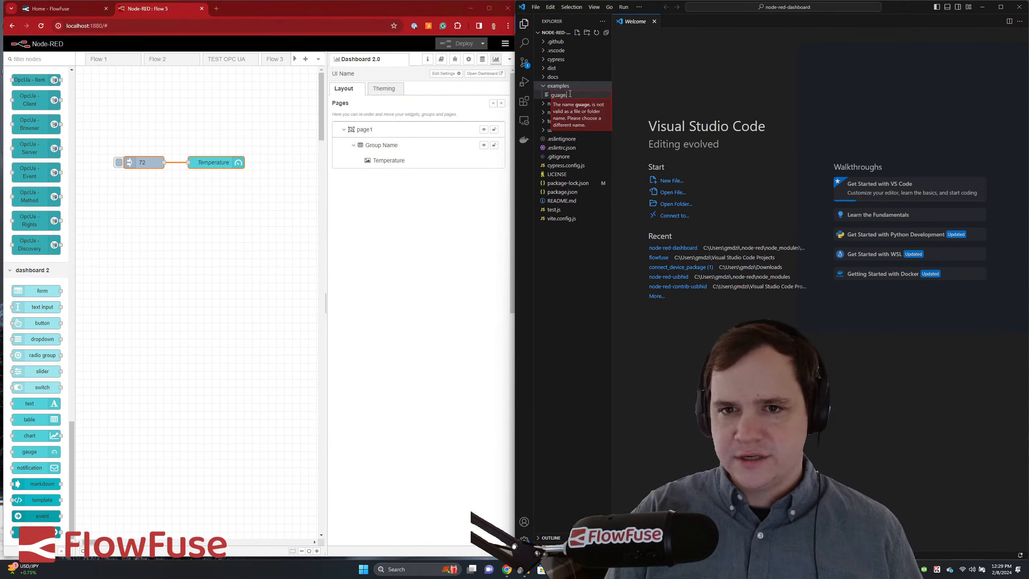
pyautogui.press('Return')
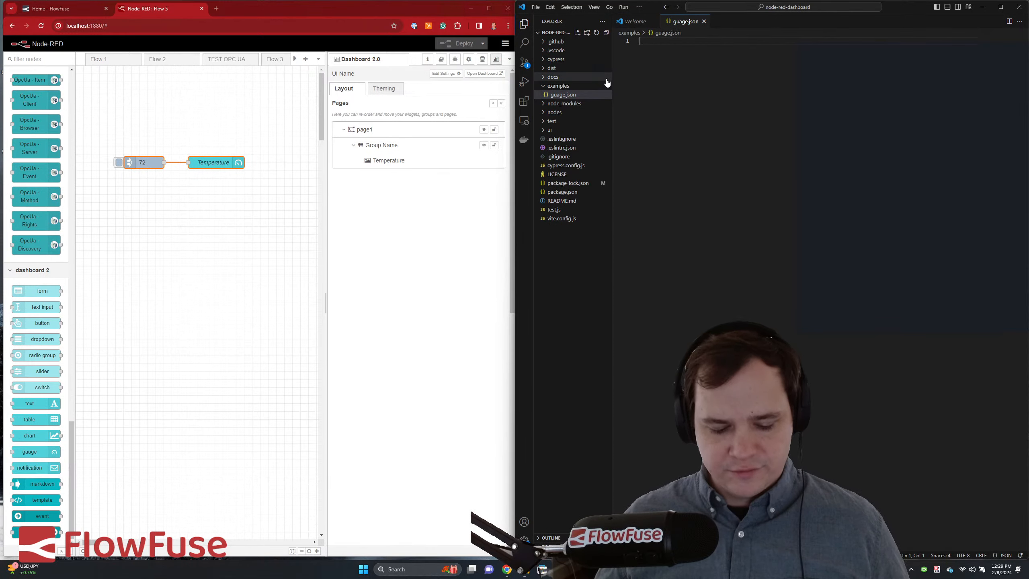
pyautogui.hotkey('ctrl', 'v')
pyautogui.scroll(10, 806, 261)
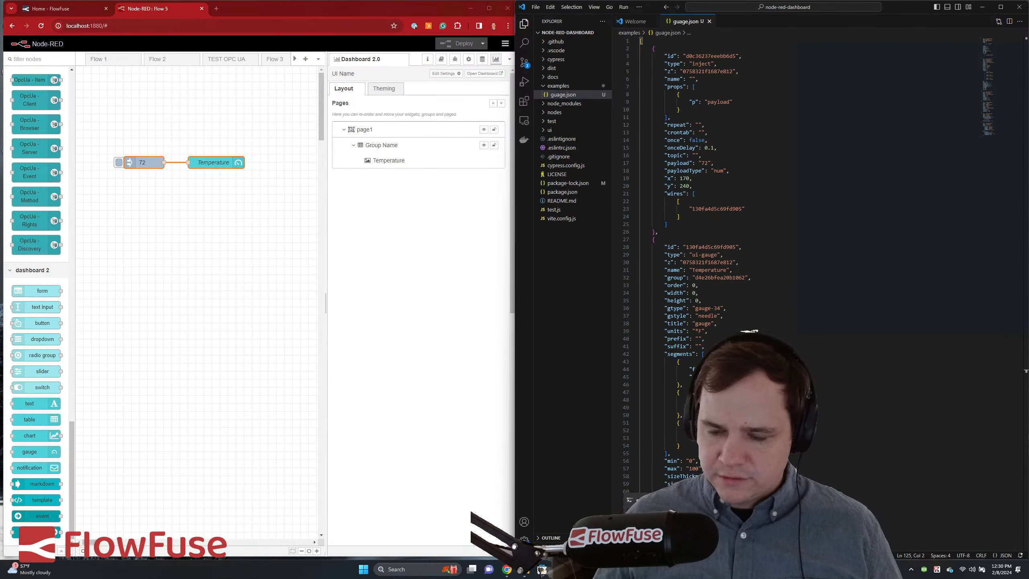
# - Stop the running Node-RED process in the terminal and restart it with node-red
pyautogui.click(666, 569)
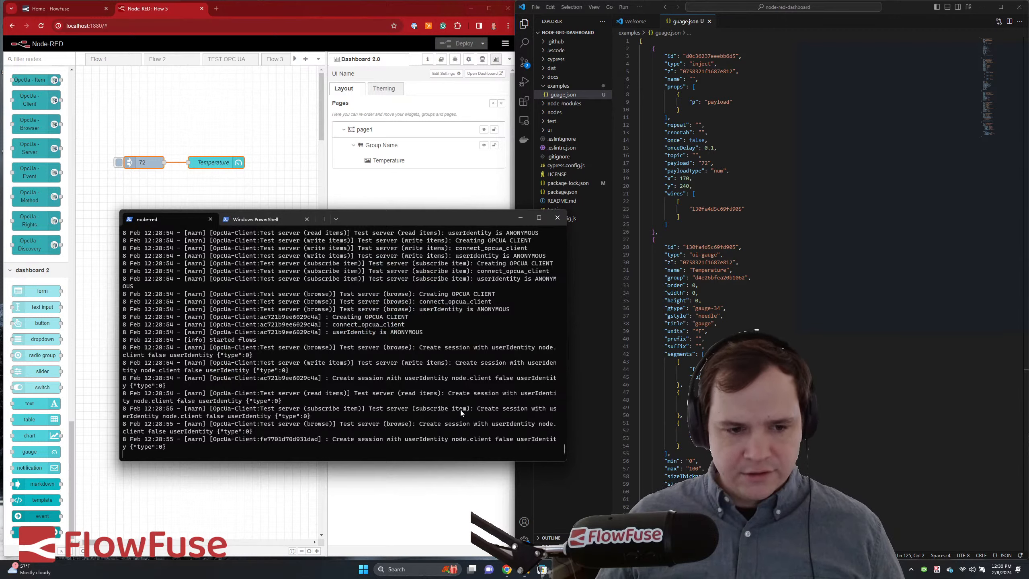
pyautogui.hotkey('ctrl', 'c')
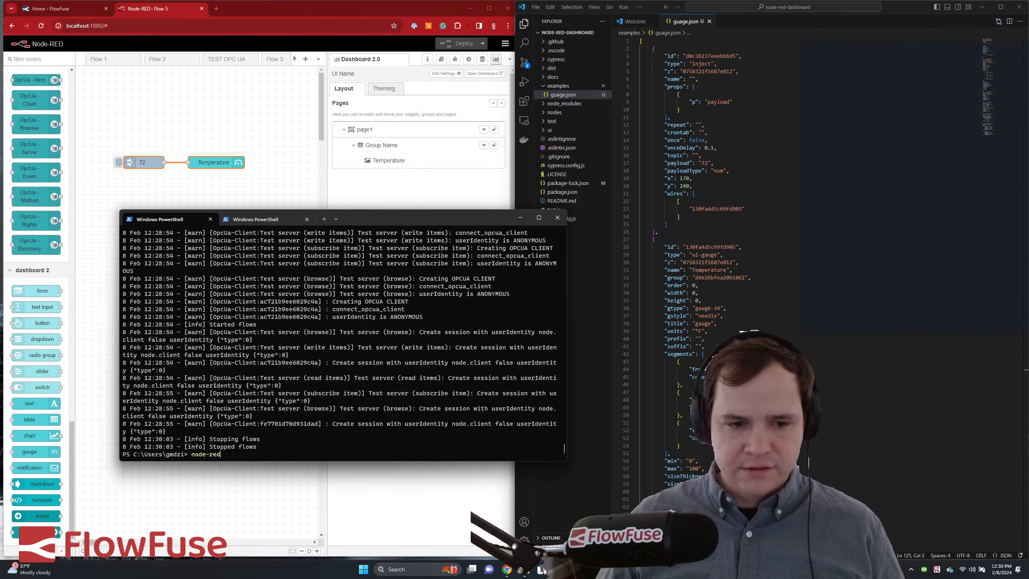
pyautogui.press('Return')
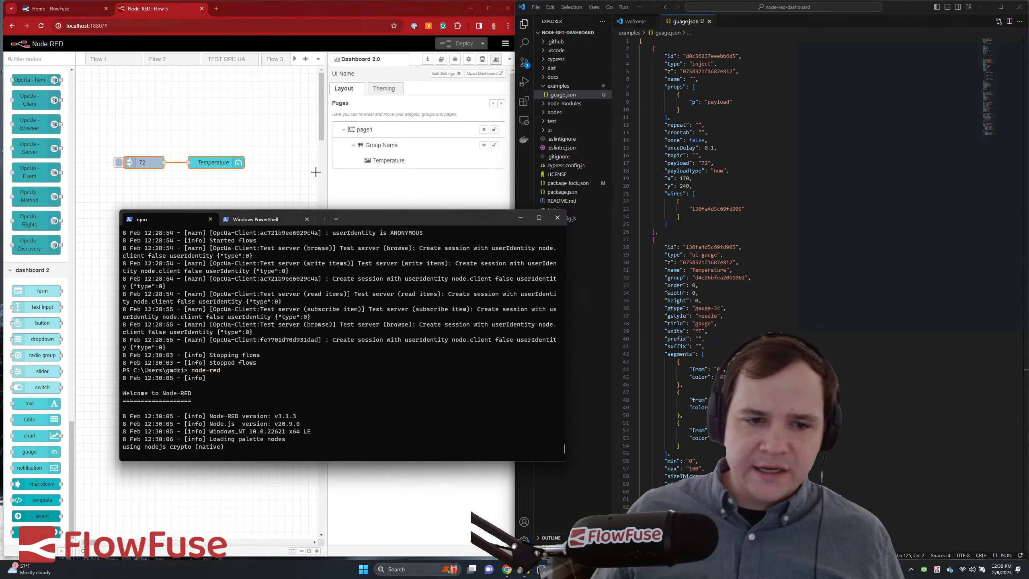
# - Return to the Node-RED editor in the browser, hide its sidebar, and reload the page
pyautogui.click(298, 156)
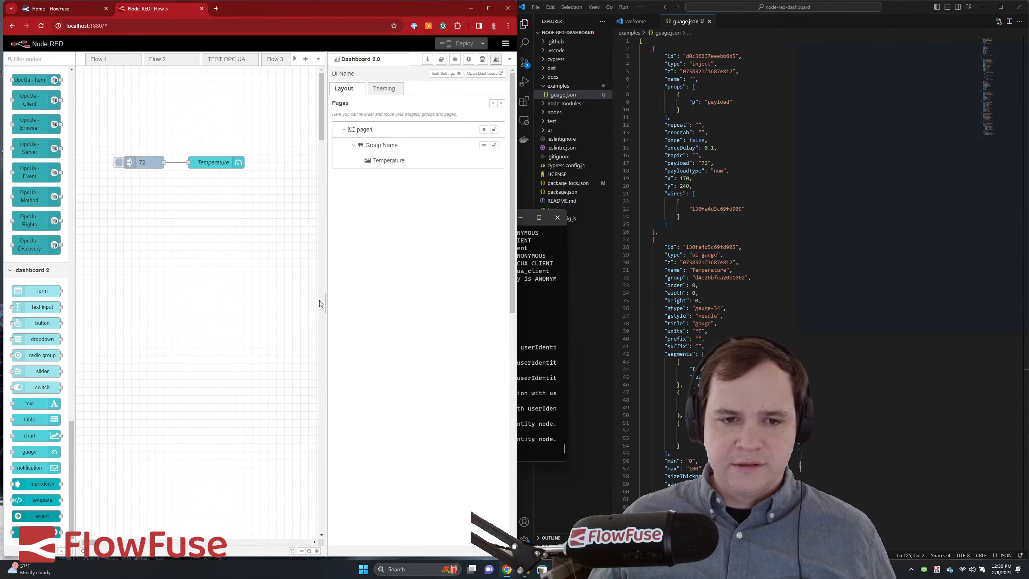
pyautogui.click(323, 308)
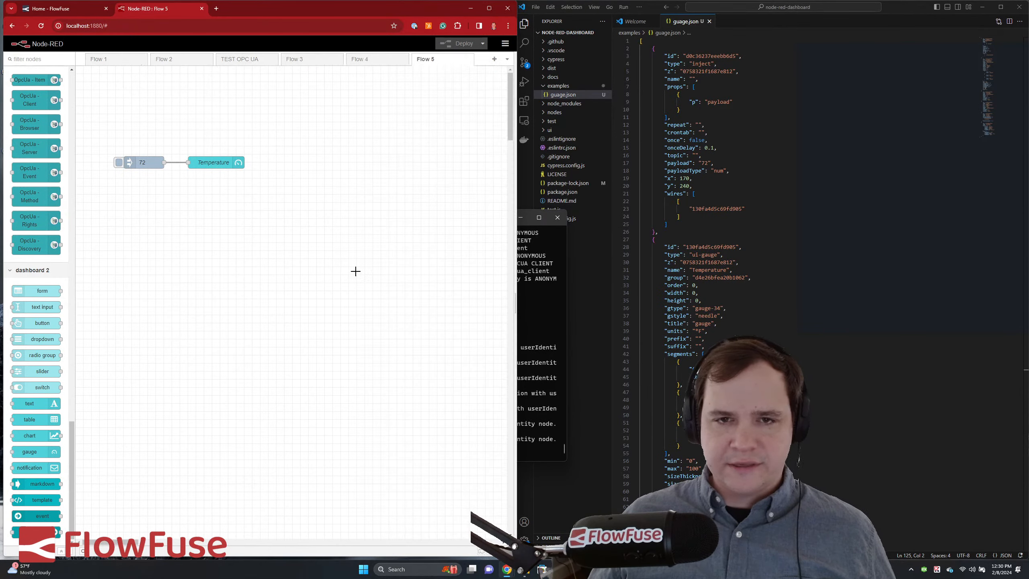
pyautogui.click(43, 26)
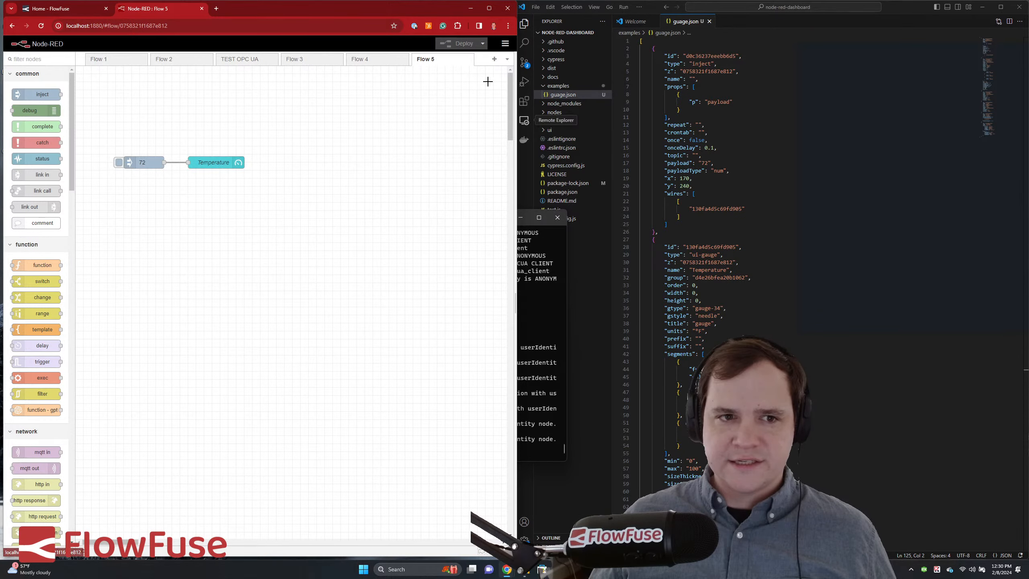
pyautogui.click(505, 44)
pyautogui.moveTo(461, 160)
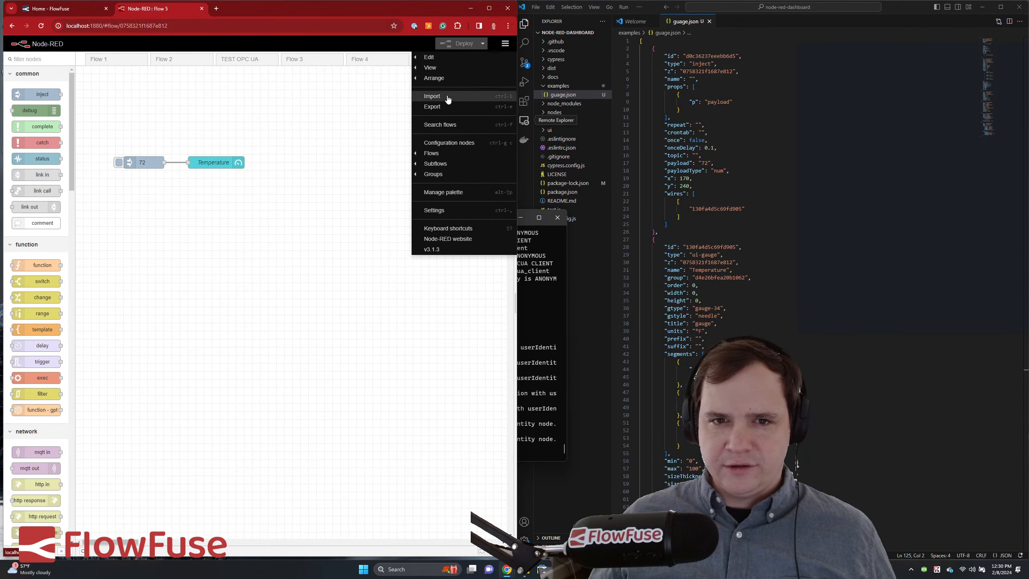
pyautogui.click(432, 96)
pyautogui.click(148, 257)
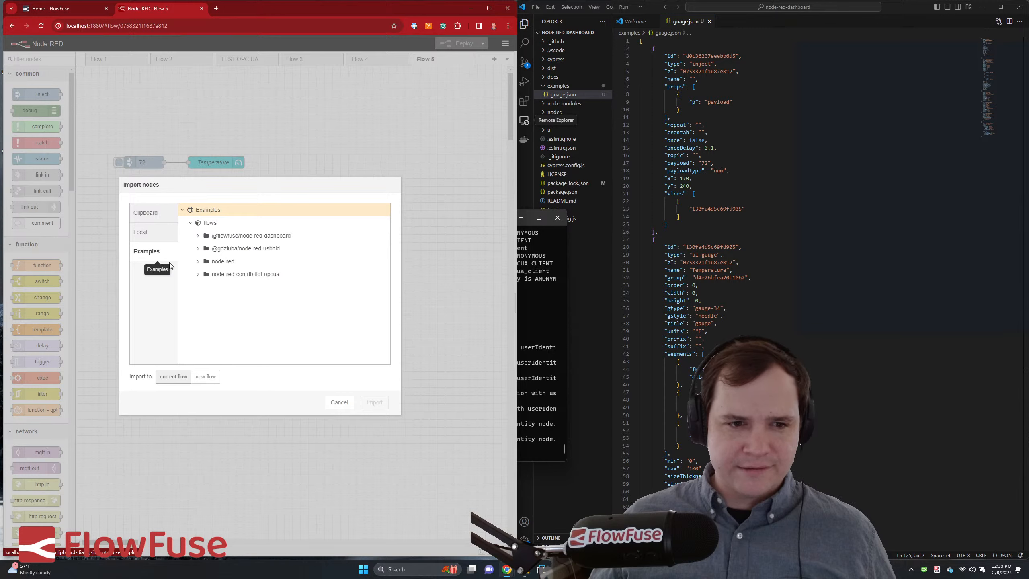
pyautogui.click(198, 237)
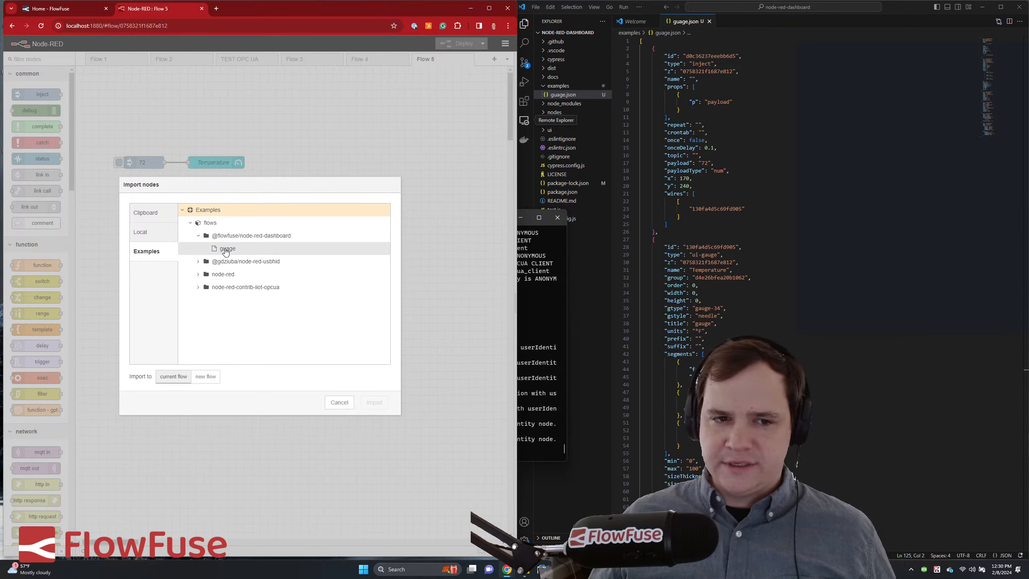
pyautogui.click(235, 252)
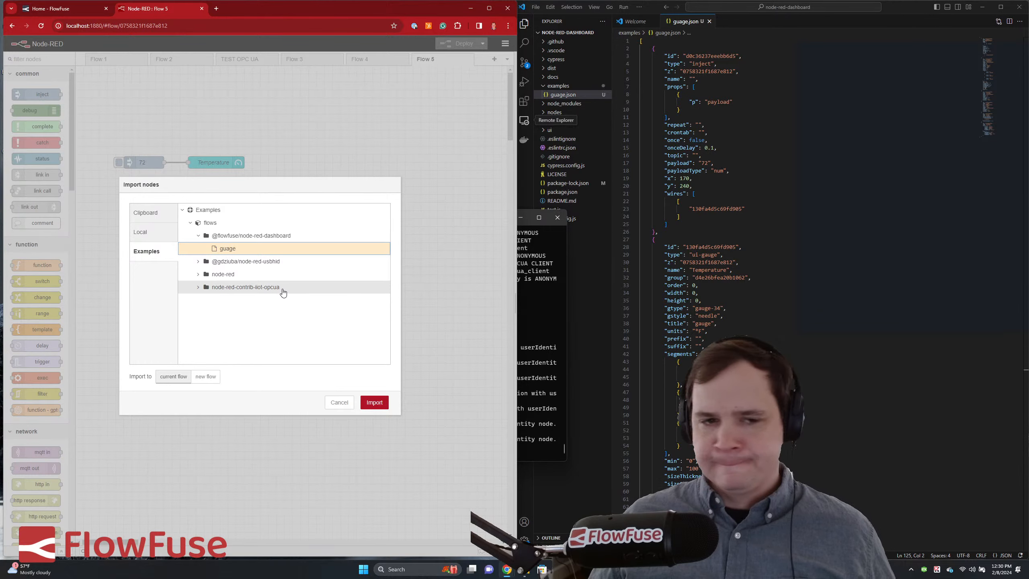
pyautogui.click(369, 402)
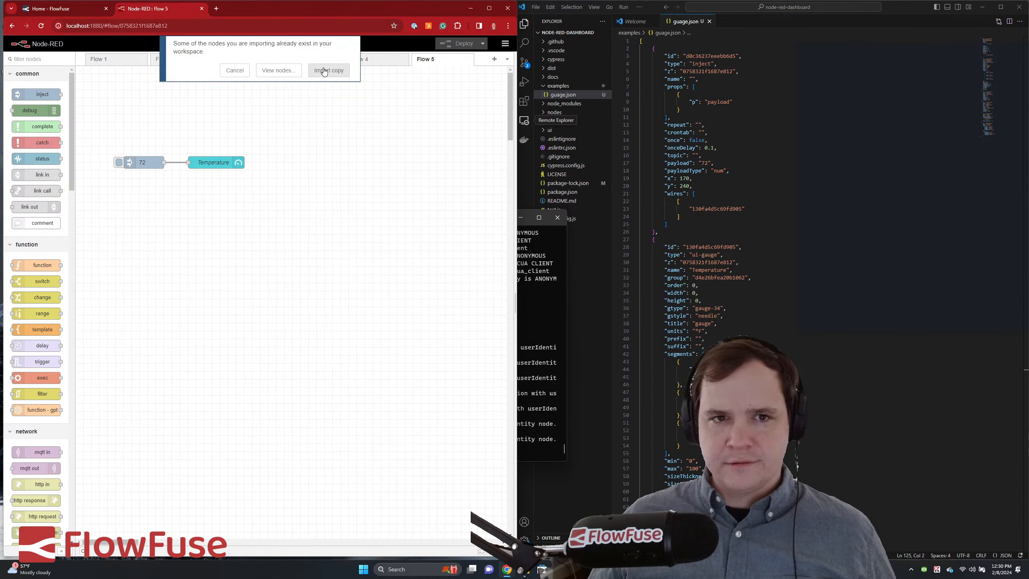
pyautogui.click(324, 71)
pyautogui.click(232, 226)
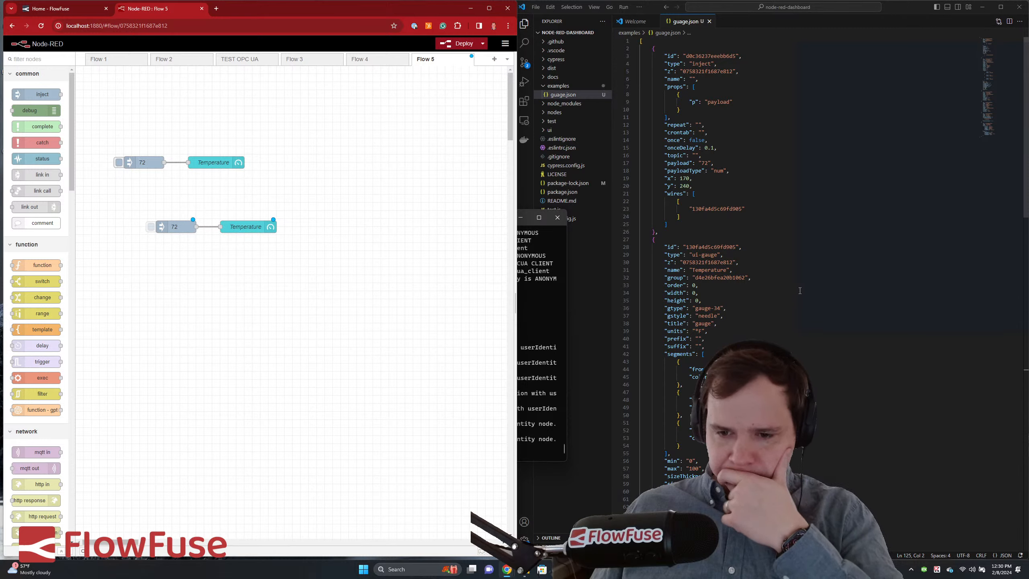
# - Review guage.json from the gauge segments through the group, page, UI and theme definitions to the end
pyautogui.scroll(-10, 800, 290)
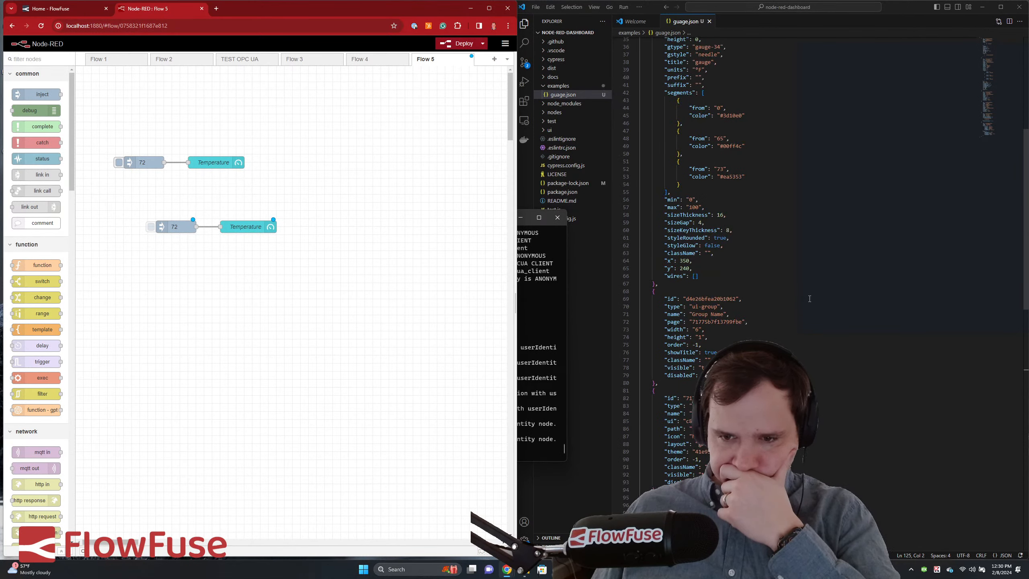
pyautogui.scroll(-6, 809, 299)
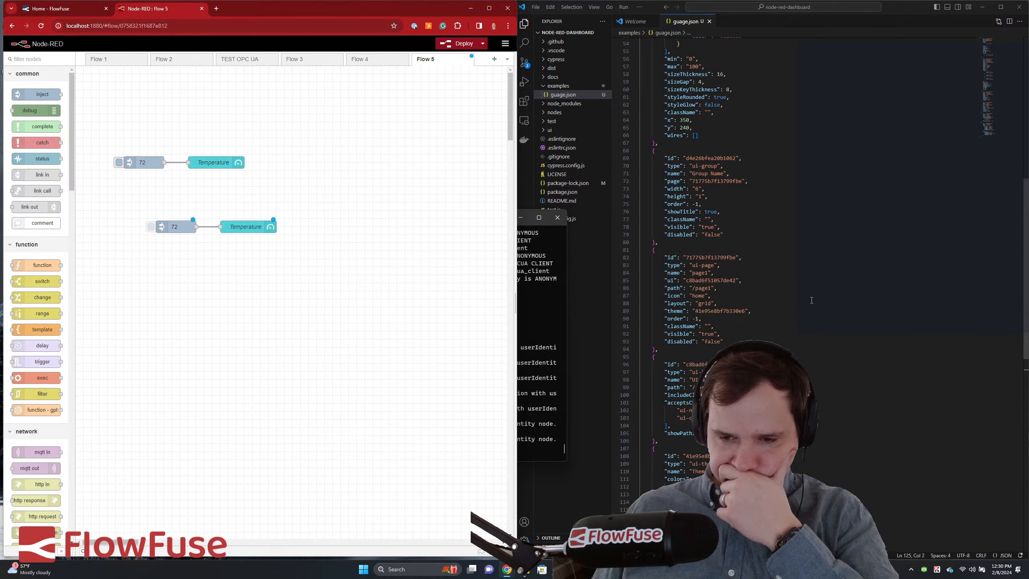
pyautogui.scroll(-14, 811, 299)
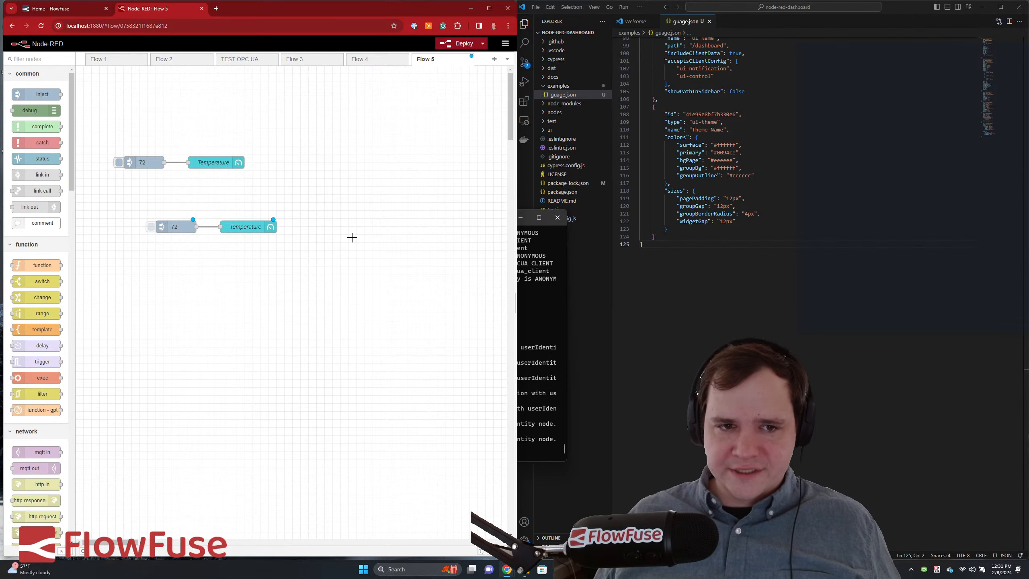
# - Delete the imported inject and Temperature gauge copies from Flow 5 and deploy the flow
pyautogui.moveTo(361, 196); pyautogui.dragTo(122, 246)
pyautogui.press('Delete')
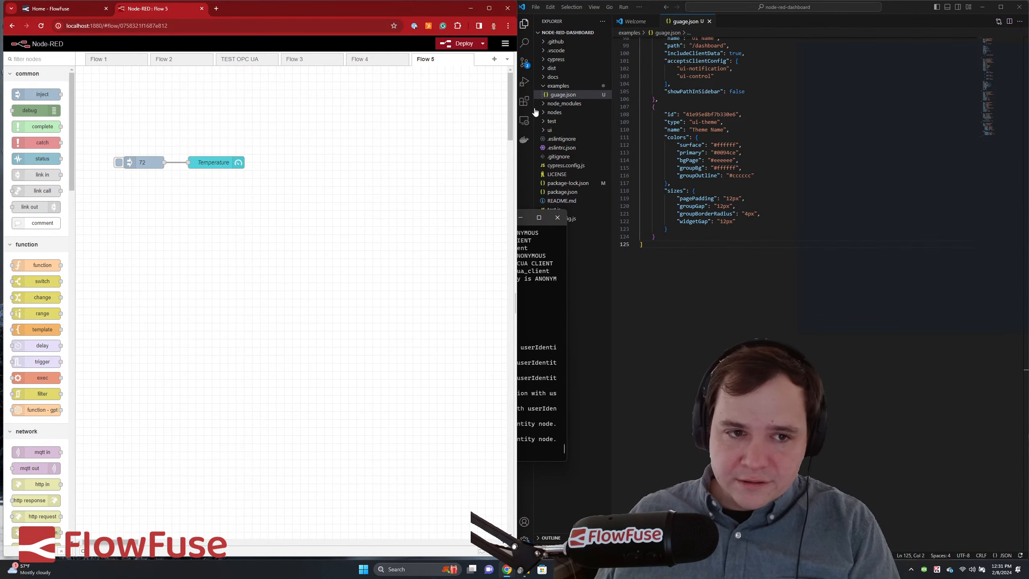
pyautogui.click(458, 43)
pyautogui.click(505, 44)
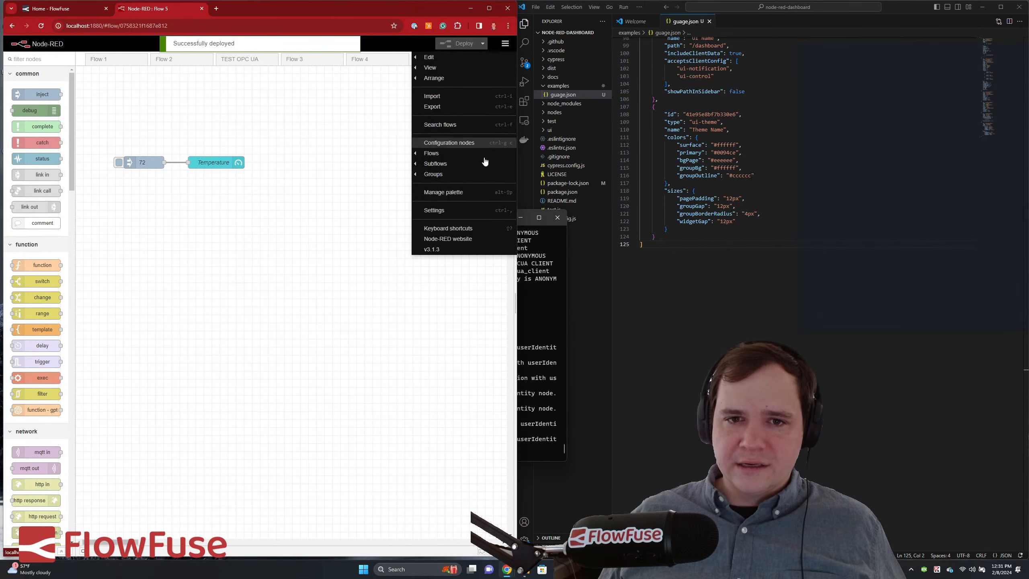
pyautogui.moveTo(464, 160)
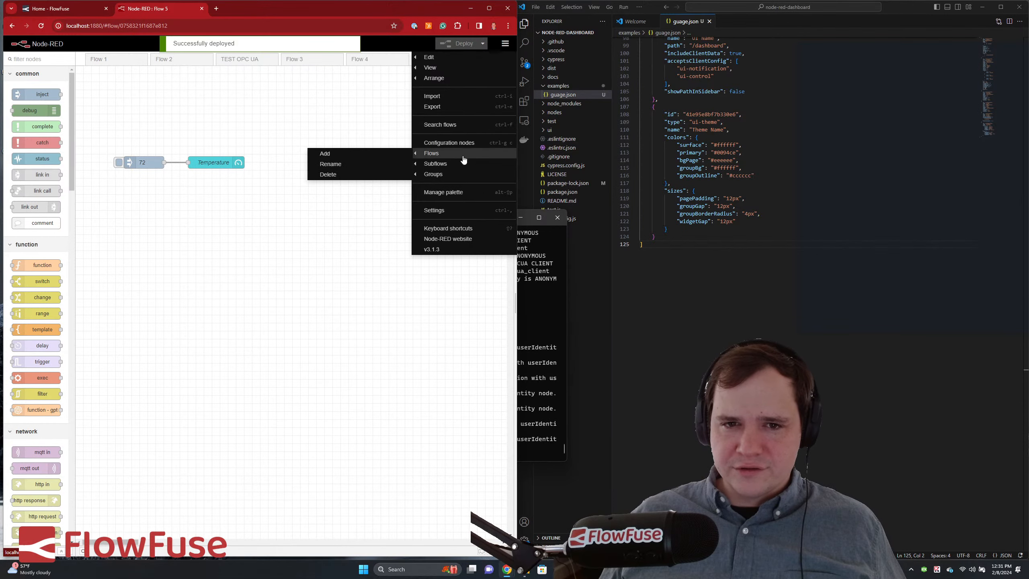
pyautogui.click(342, 187)
pyautogui.click(505, 44)
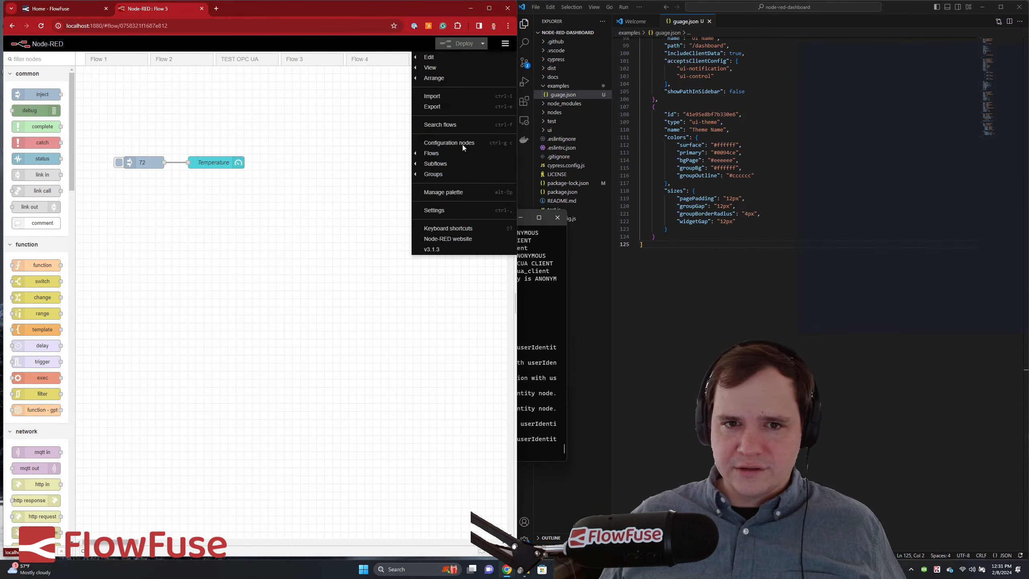
pyautogui.moveTo(459, 164)
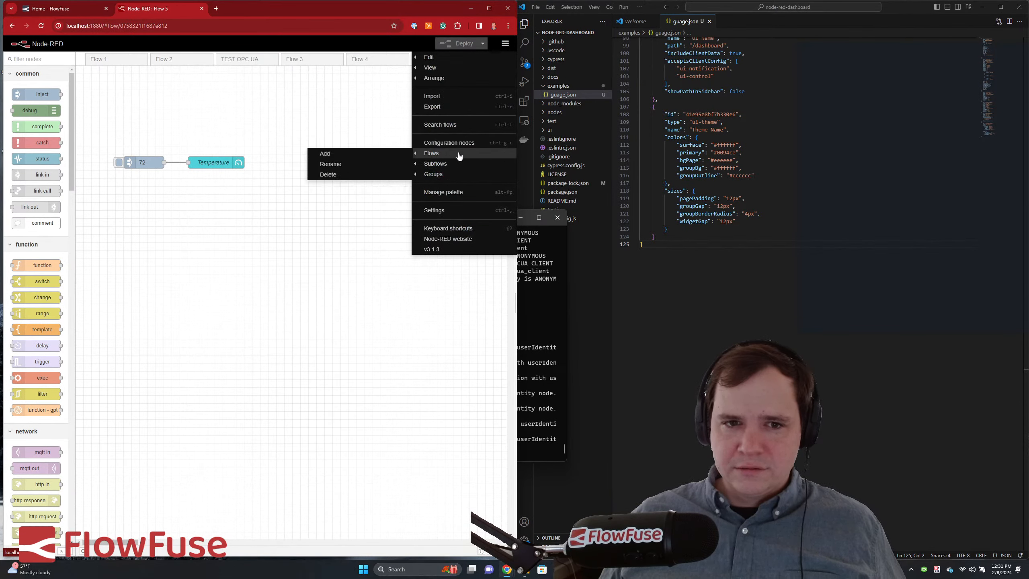
pyautogui.click(295, 248)
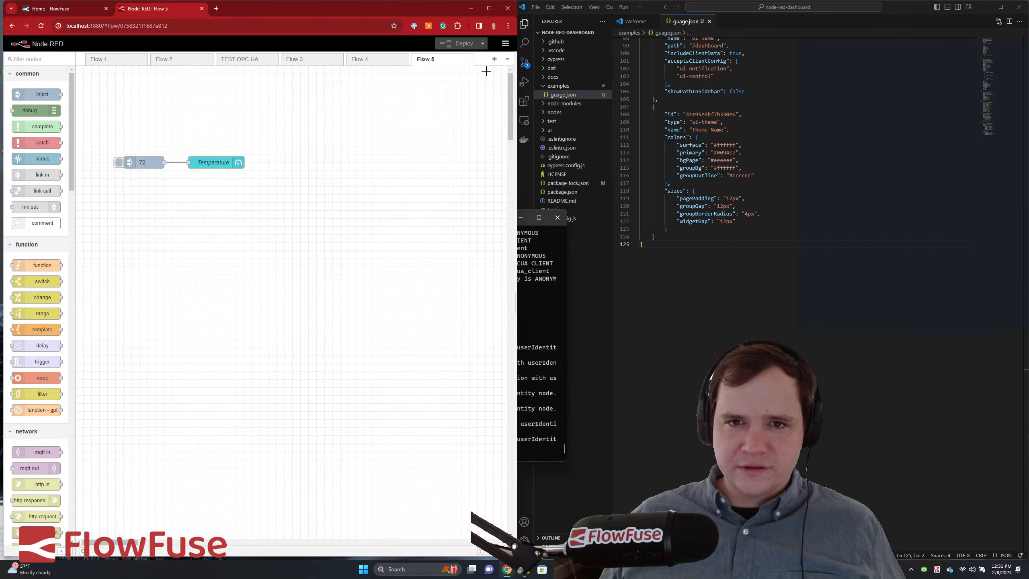
# - Look at Flow 1, return to Flow 5, and show the Dashboard 2.0 page layout beside the flow
pyautogui.click(109, 59)
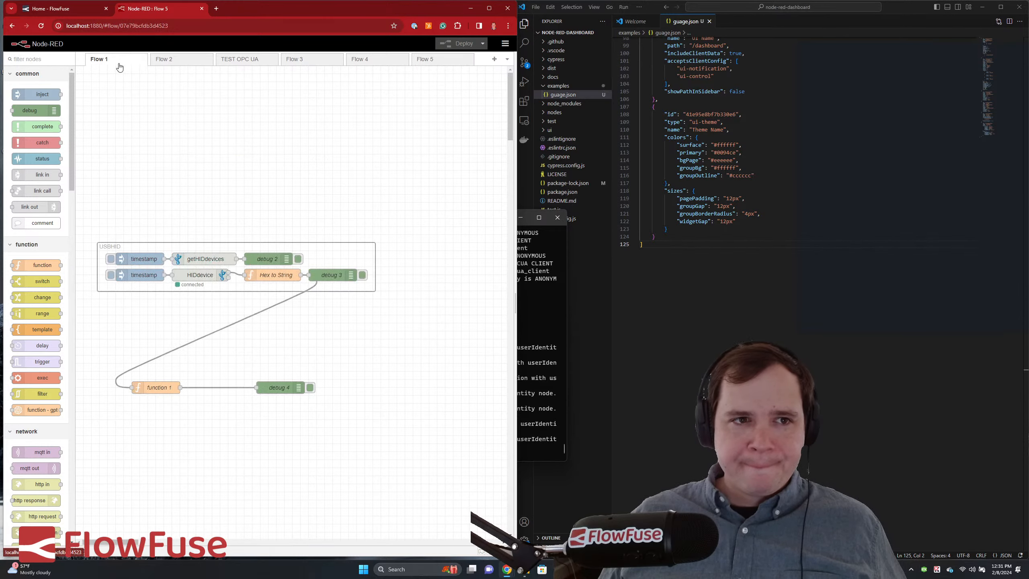
pyautogui.click(429, 60)
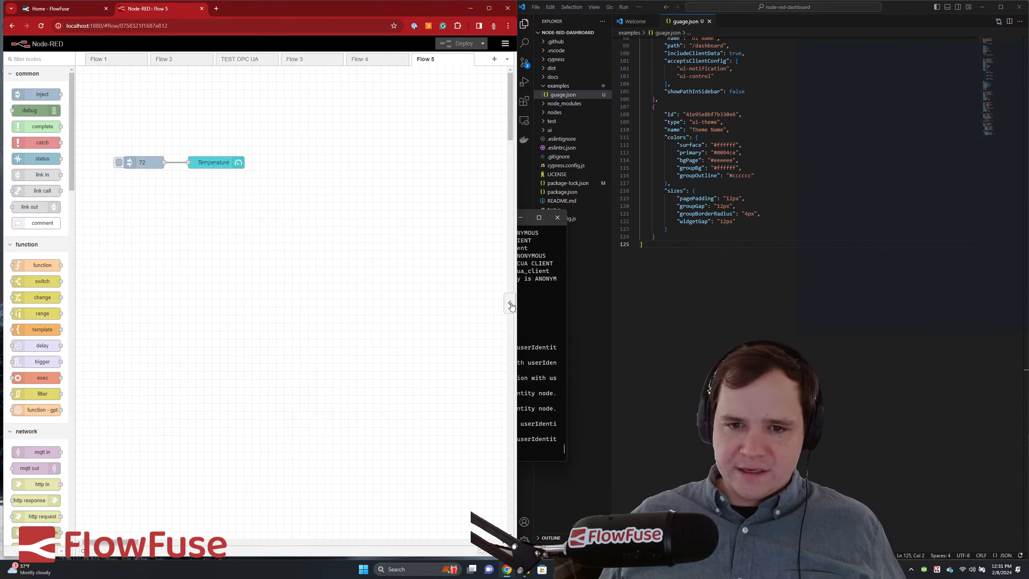
pyautogui.click(512, 298)
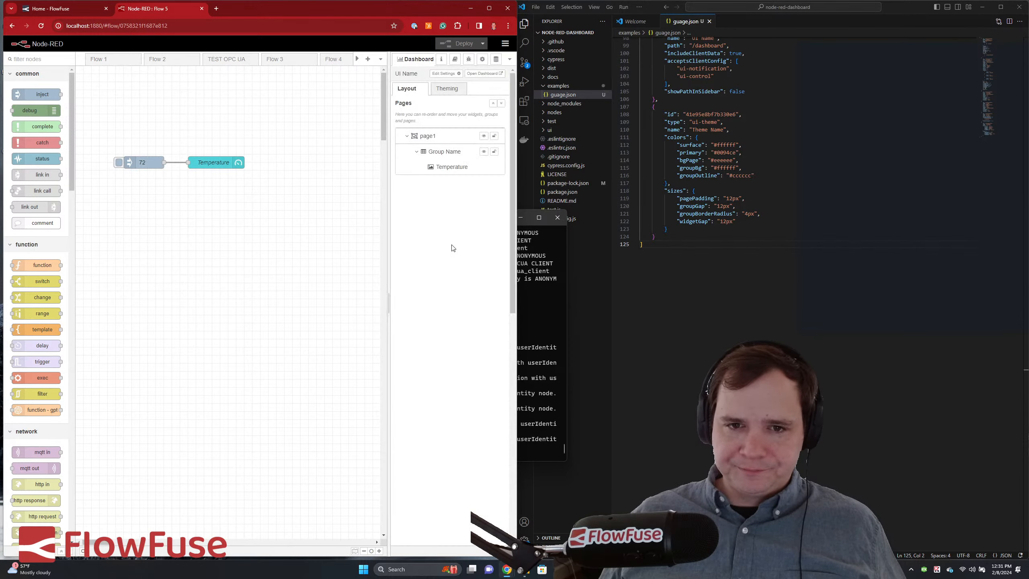
# - Look over the configuration nodes listed for all flows in a widened sidebar, and collapse the sidebar
pyautogui.click(509, 60)
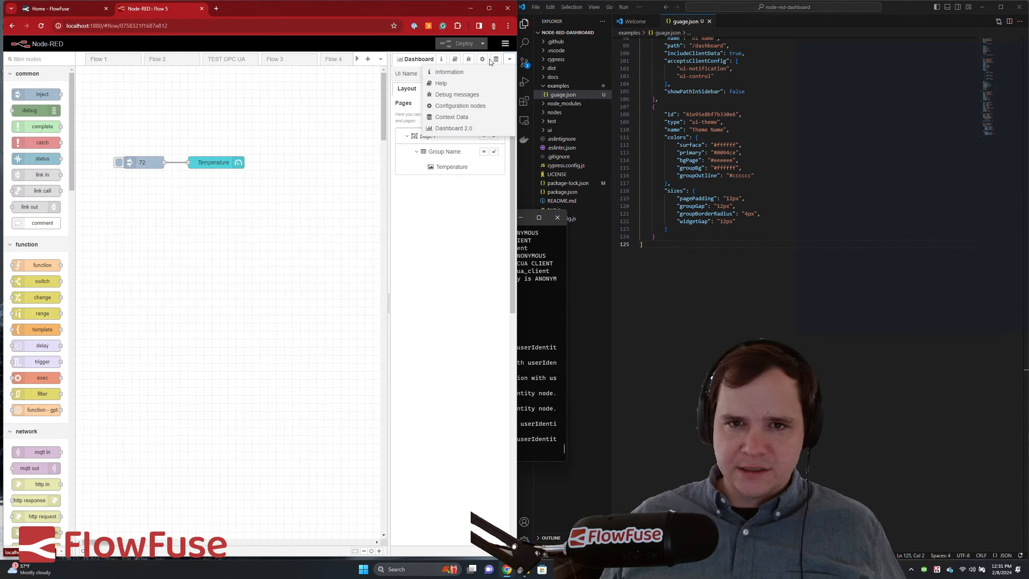
pyautogui.click(462, 72)
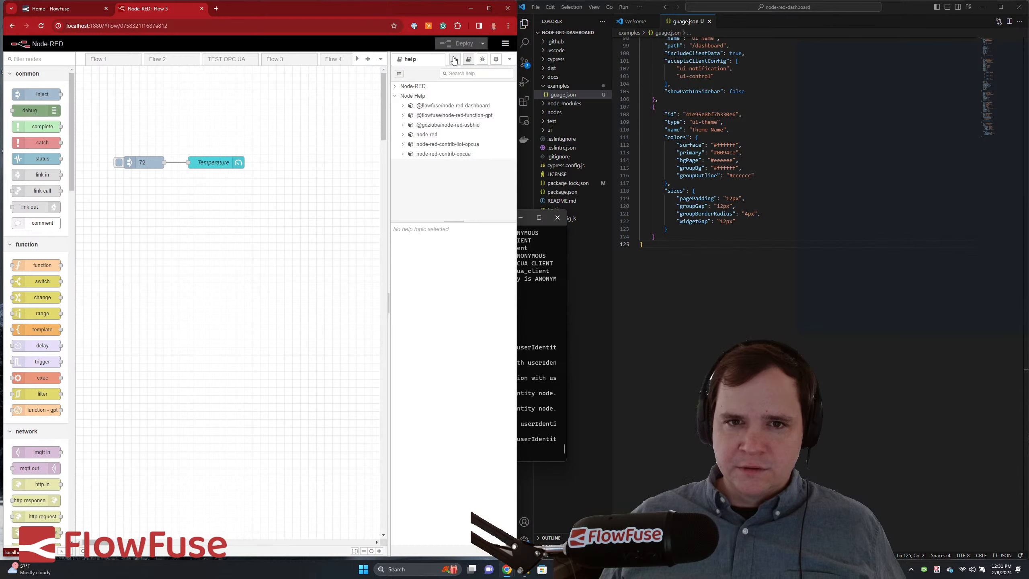
pyautogui.click(482, 59)
pyautogui.click(496, 59)
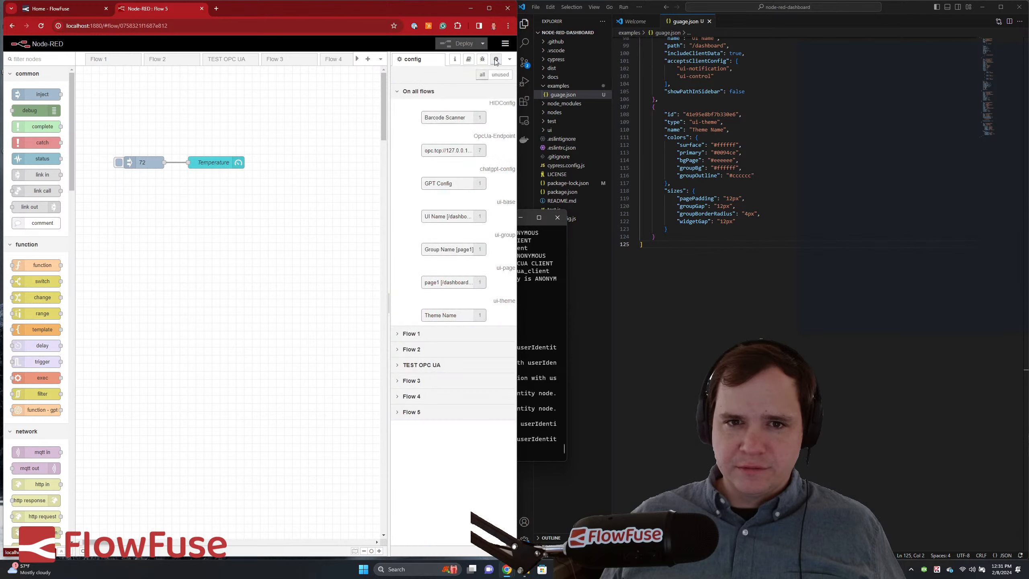
pyautogui.moveTo(388, 303); pyautogui.dragTo(322, 247)
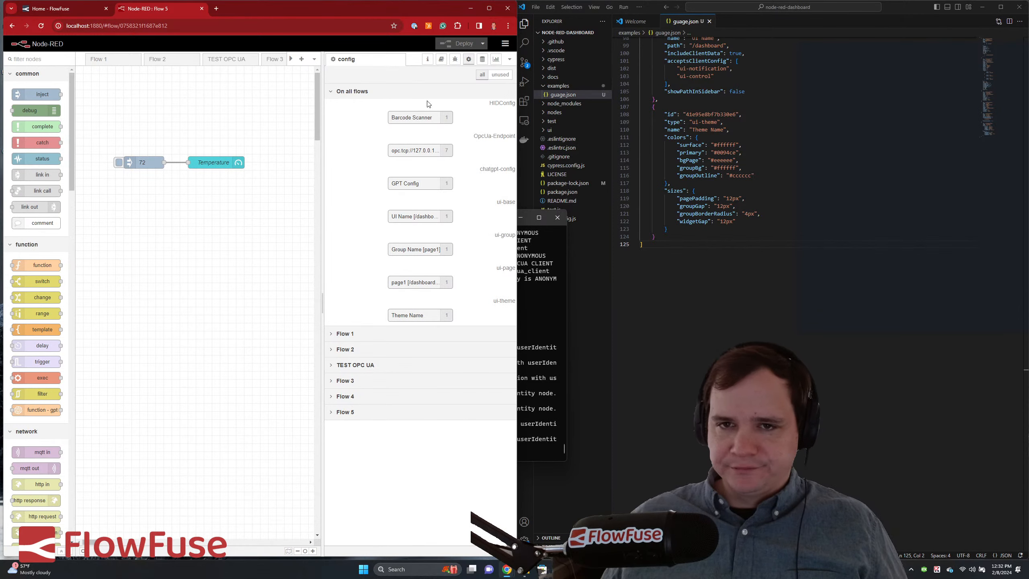
pyautogui.click(315, 303)
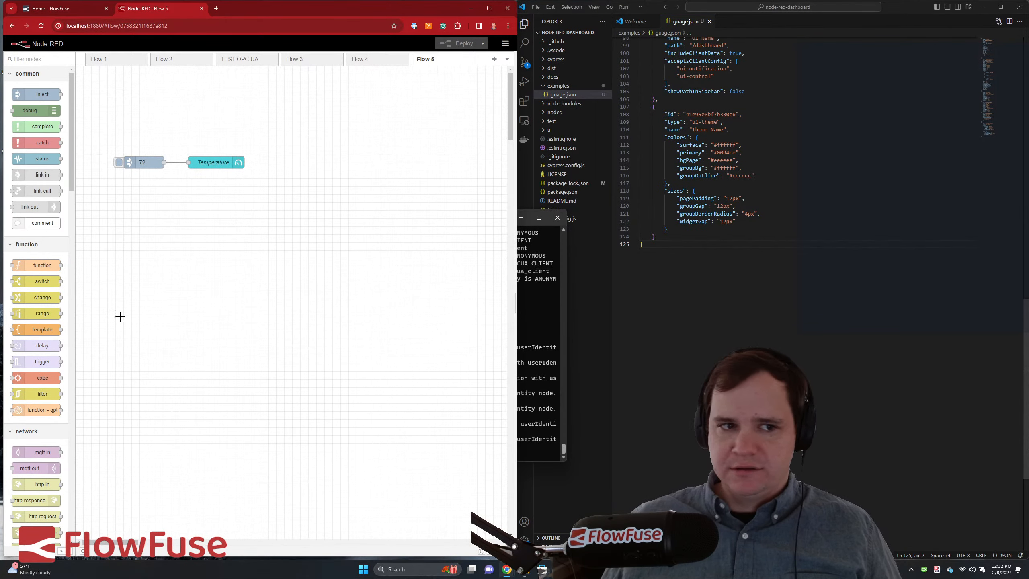
# - Add a dashboard 2 form node to Flow 5, below the 72 inject node
pyautogui.scroll(-15, 63, 399)
pyautogui.scroll(-2, 62, 400)
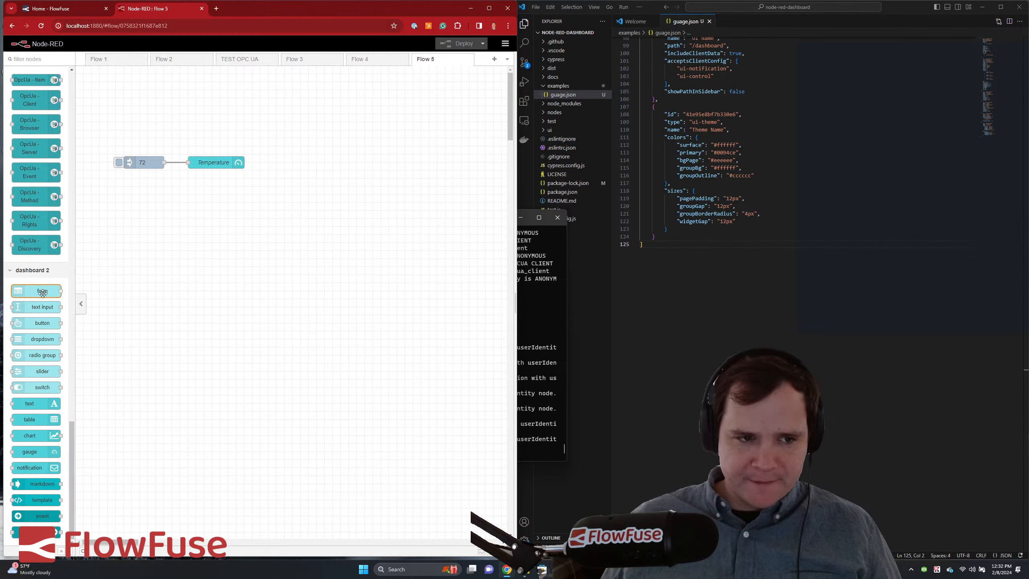
pyautogui.moveTo(40, 293)
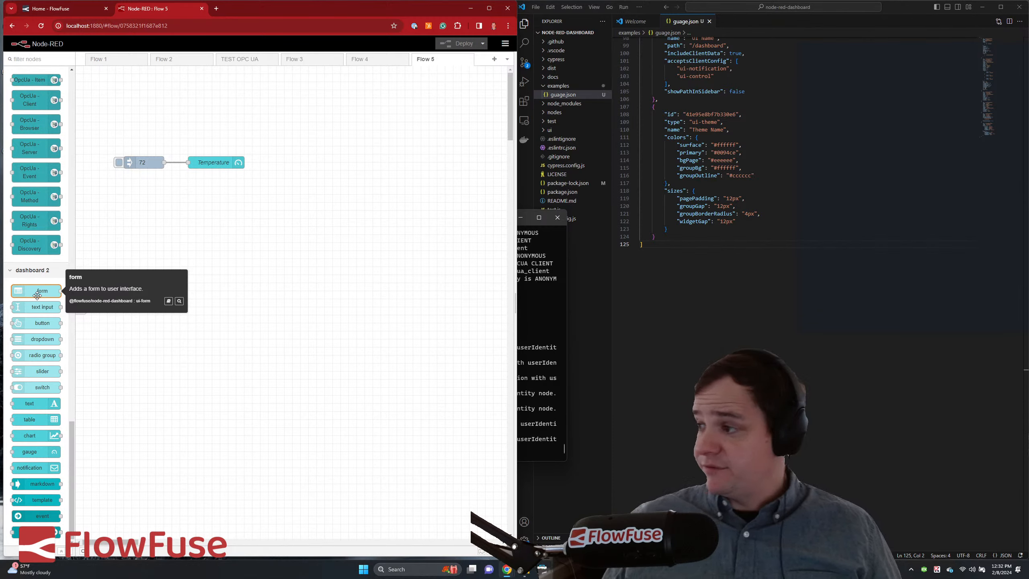
pyautogui.moveTo(37, 295); pyautogui.dragTo(139, 241)
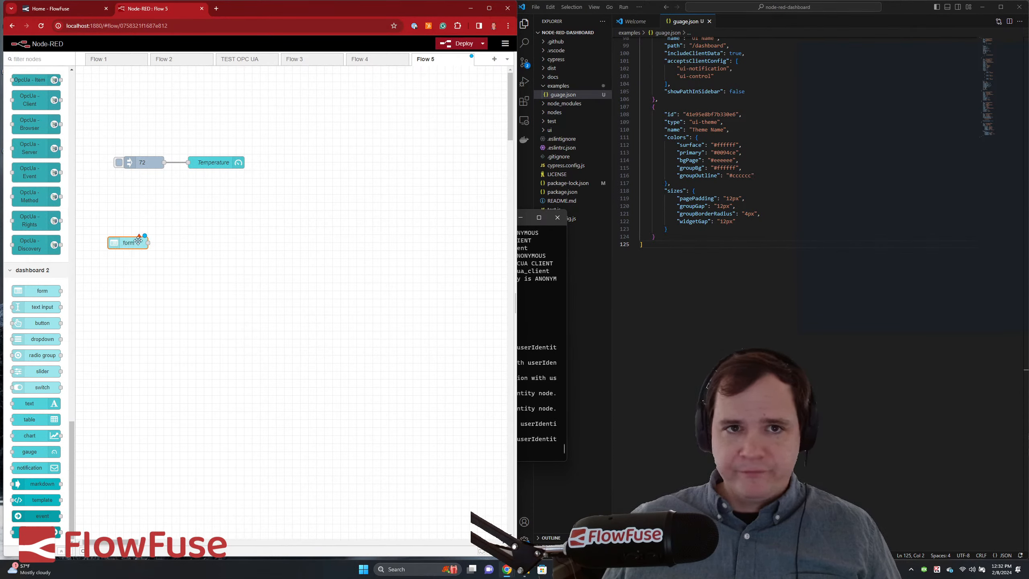
# - Minimize the code editor, bring up the page1 dashboard in the browser behind it and close the adjacent tab
pyautogui.click(984, 7)
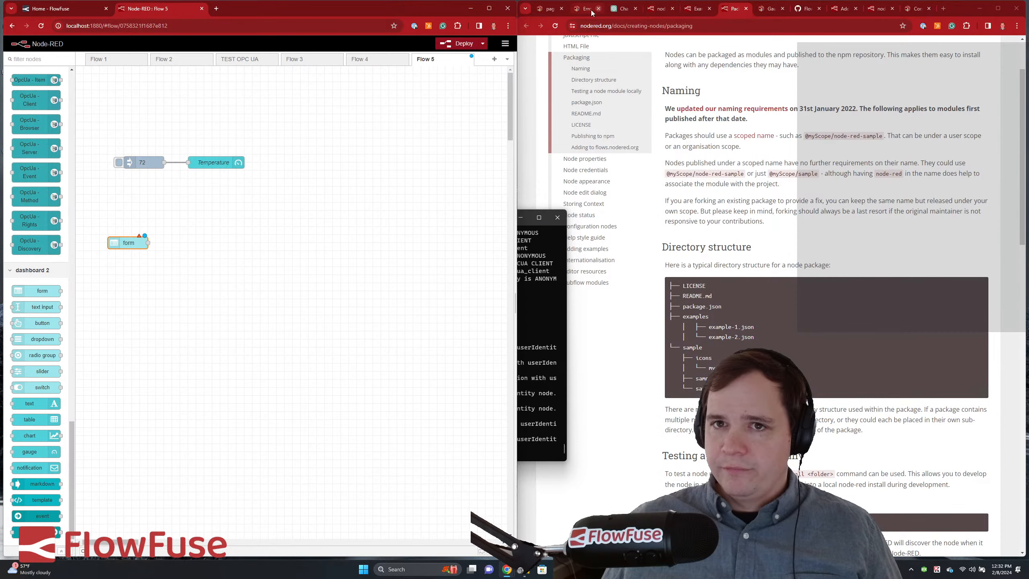
pyautogui.click(549, 8)
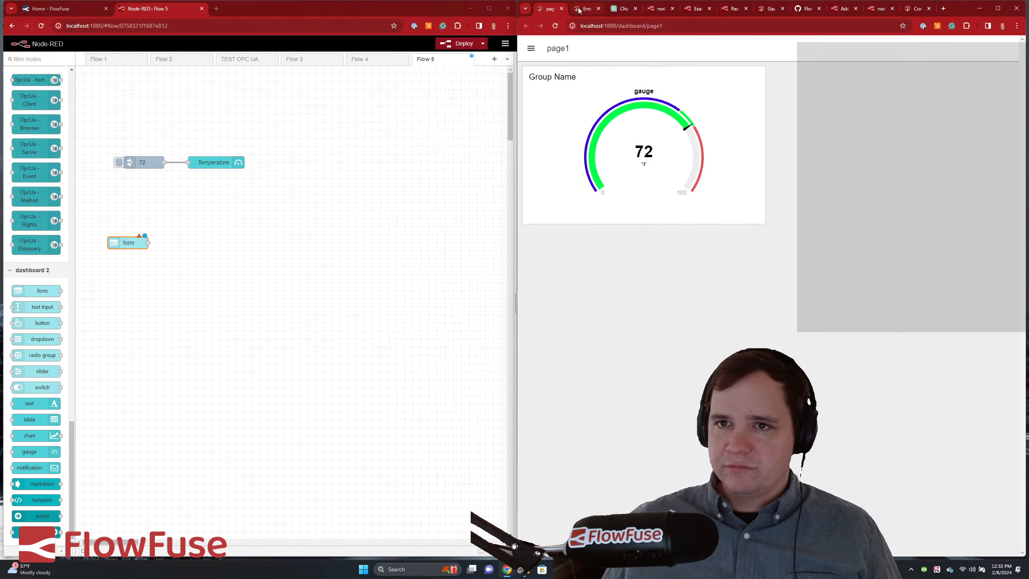
pyautogui.middleClick(580, 10)
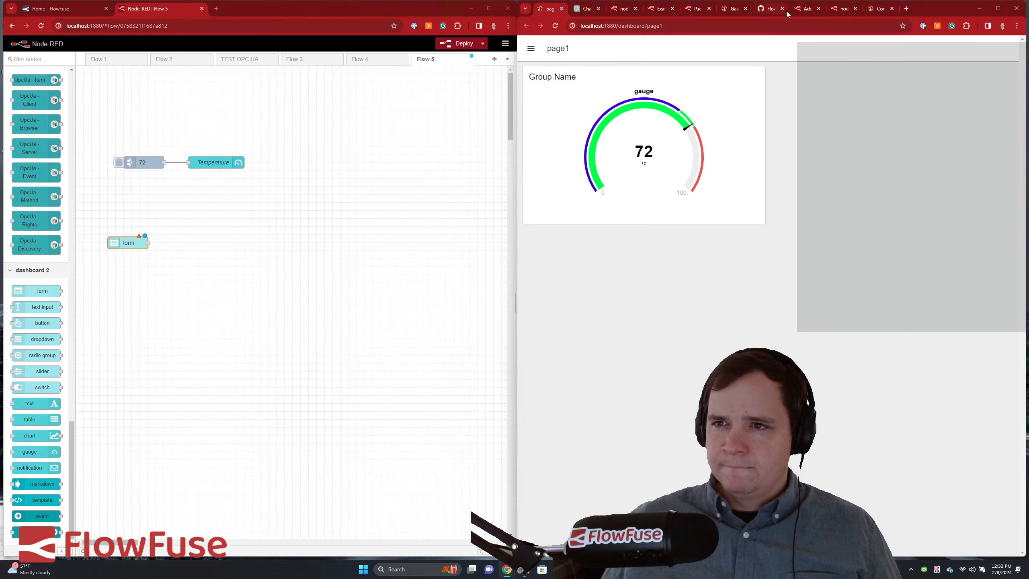
# - Open the ui-form widget page in the Dashboard 2.0 documentation and examine its properties, dynamic properties and example
pyautogui.click(877, 8)
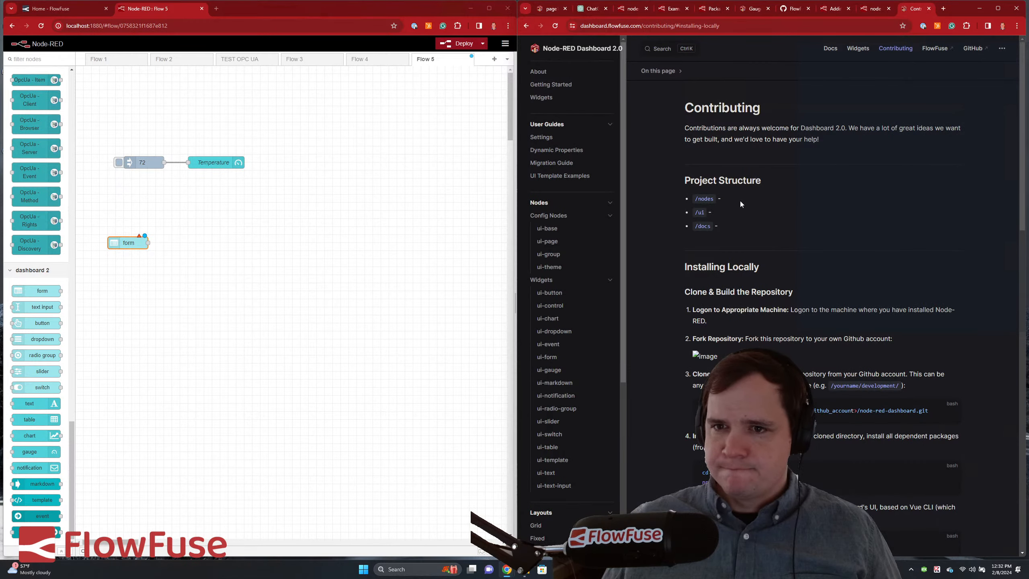
pyautogui.click(754, 8)
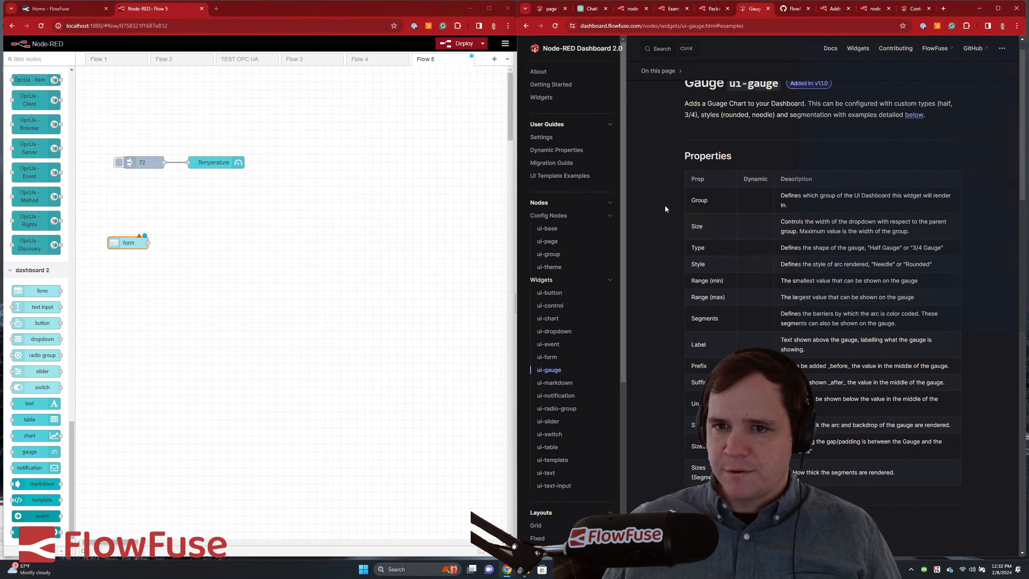
pyautogui.click(548, 357)
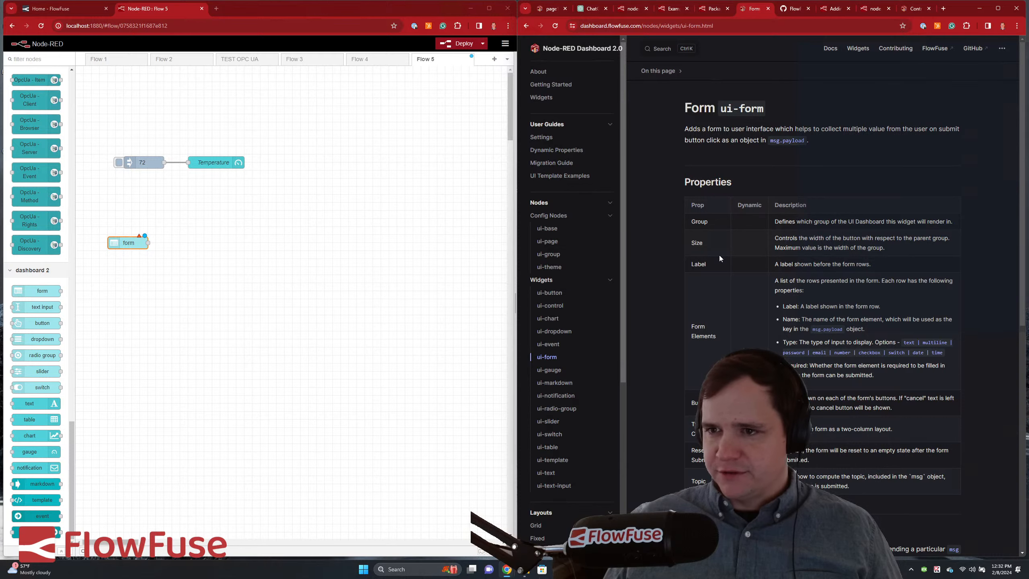
pyautogui.scroll(-8, 645, 297)
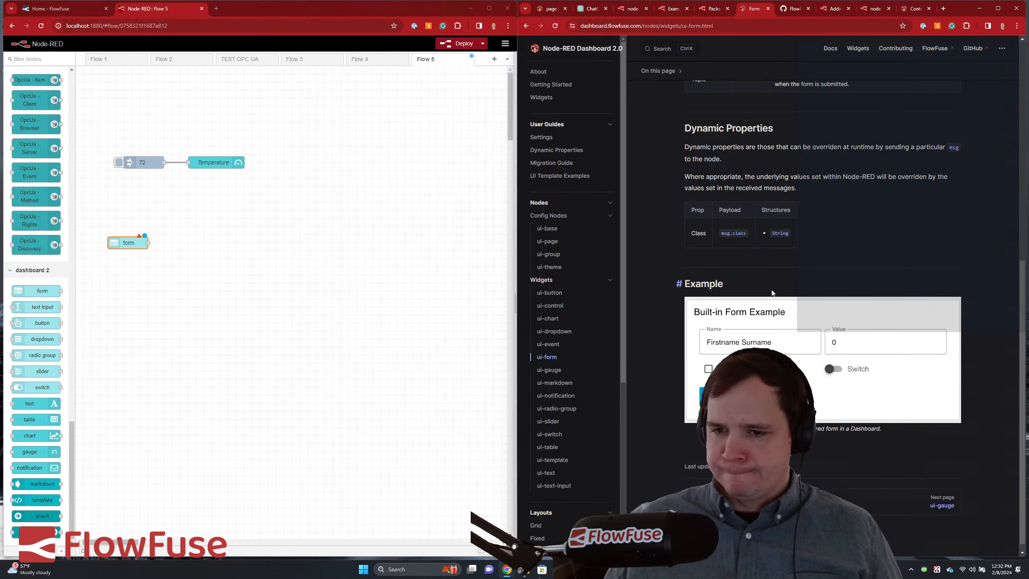
pyautogui.scroll(-1, 772, 293)
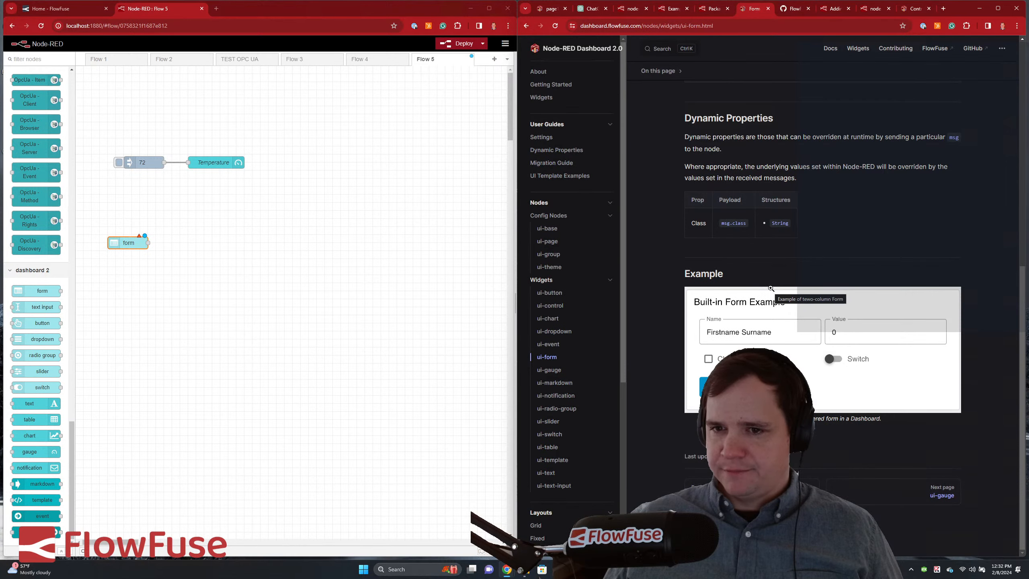
pyautogui.scroll(1, 771, 292)
# - Configure the form node's element with label Temp, name 72 and type Number
pyautogui.click(459, 43)
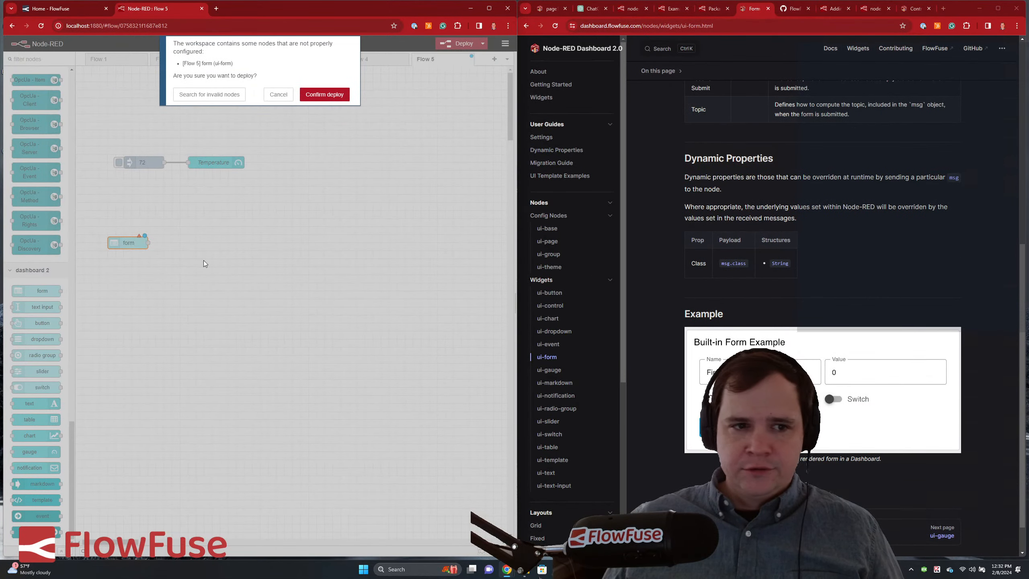
pyautogui.click(278, 94)
pyautogui.doubleClick(117, 244)
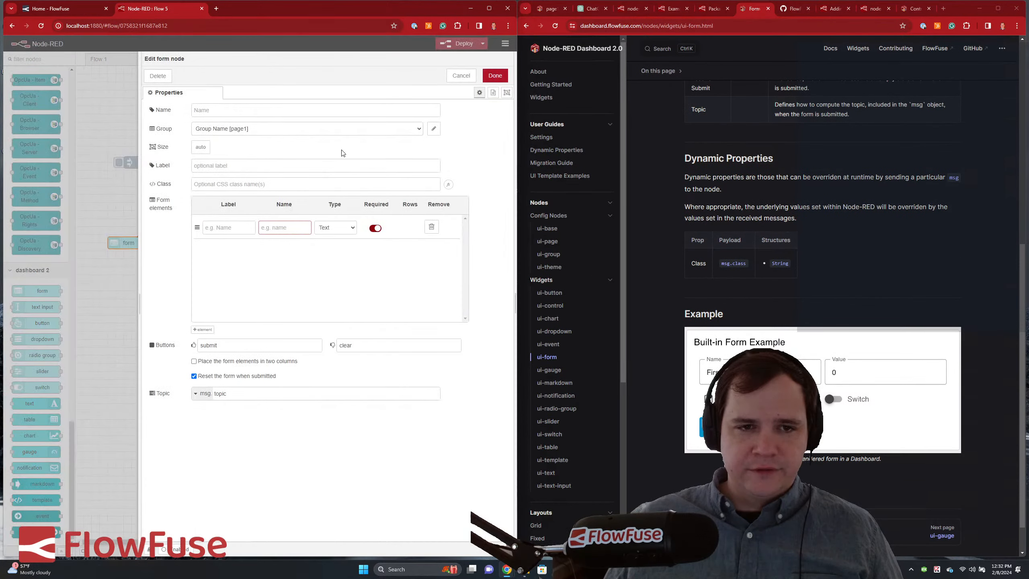
pyautogui.click(241, 229)
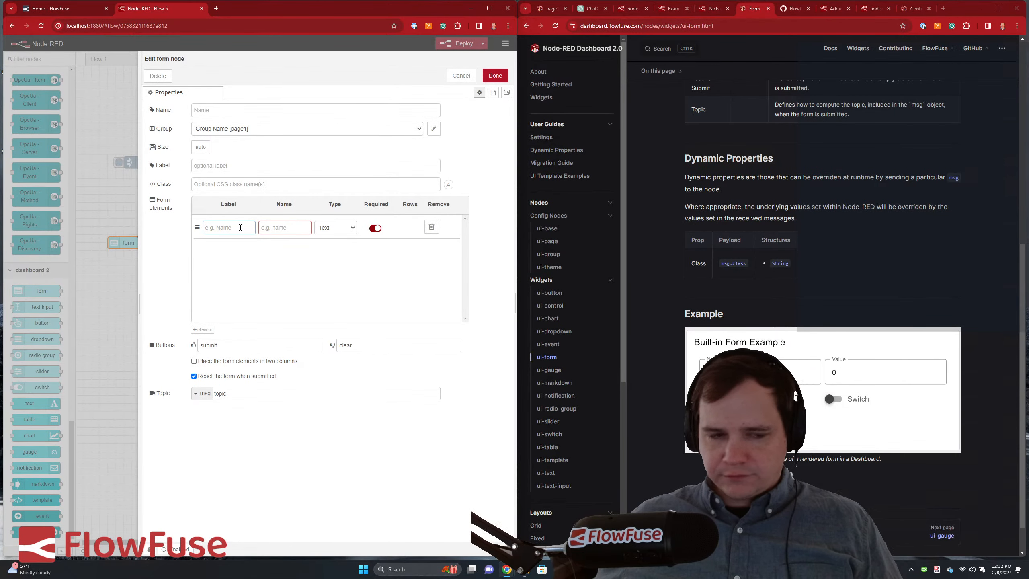
pyautogui.write('Temp')
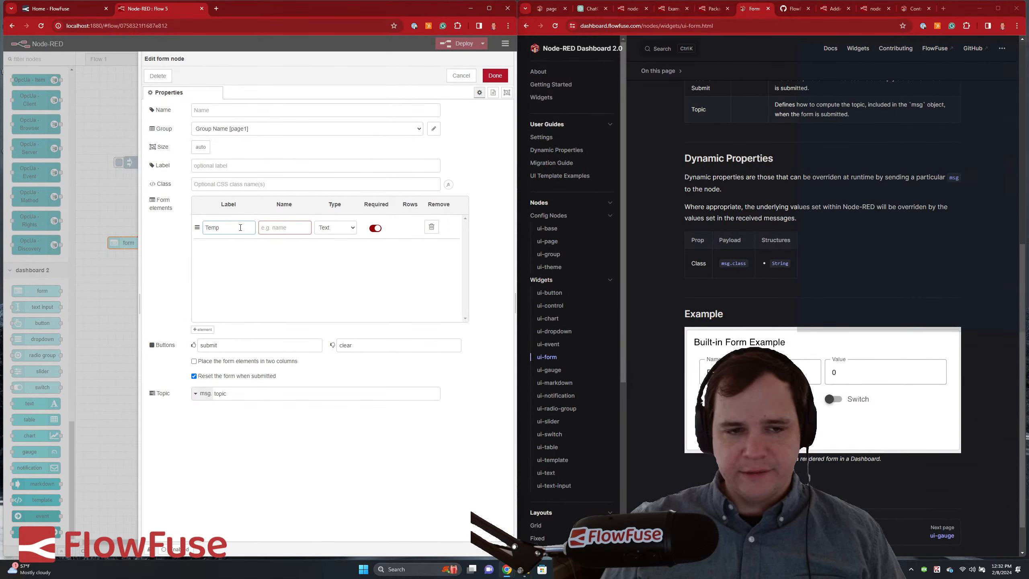
pyautogui.press('Tab')
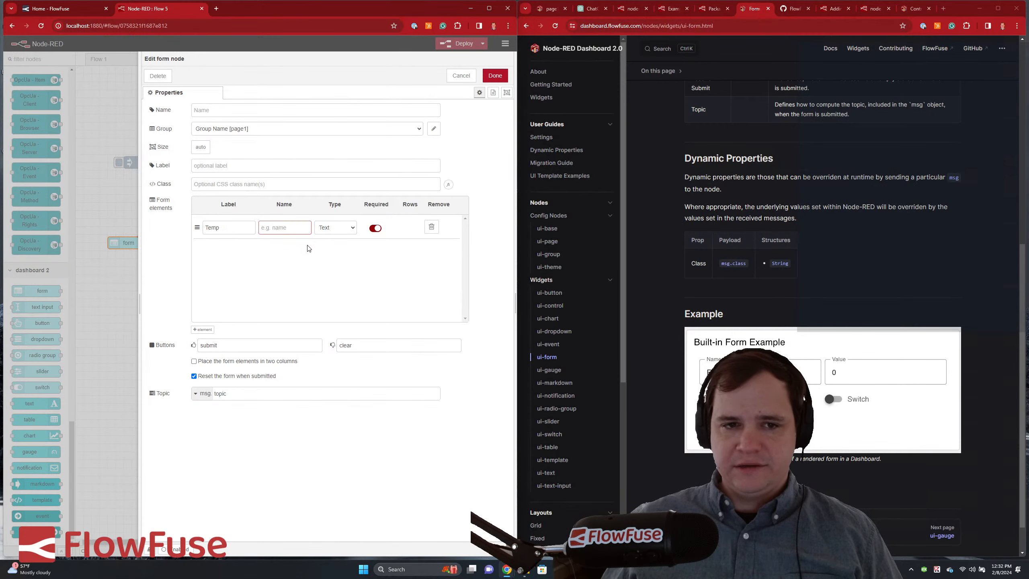
pyautogui.click(336, 229)
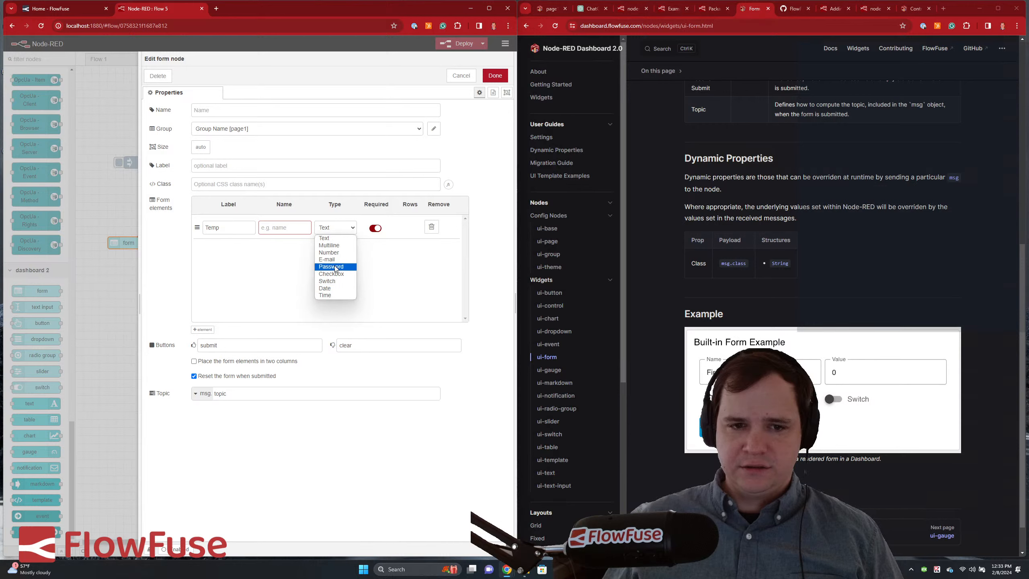
pyautogui.click(328, 252)
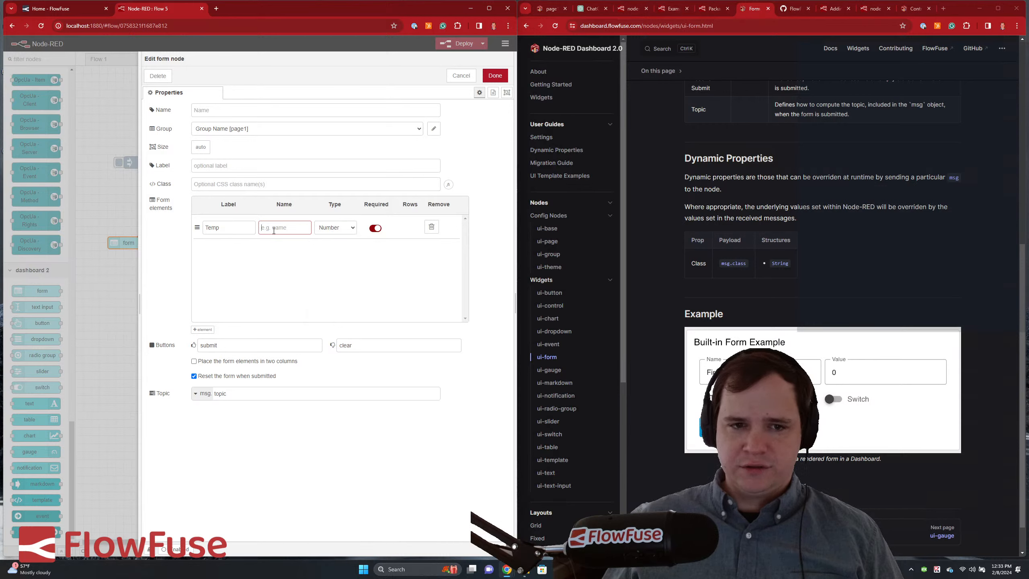
pyautogui.click(273, 226)
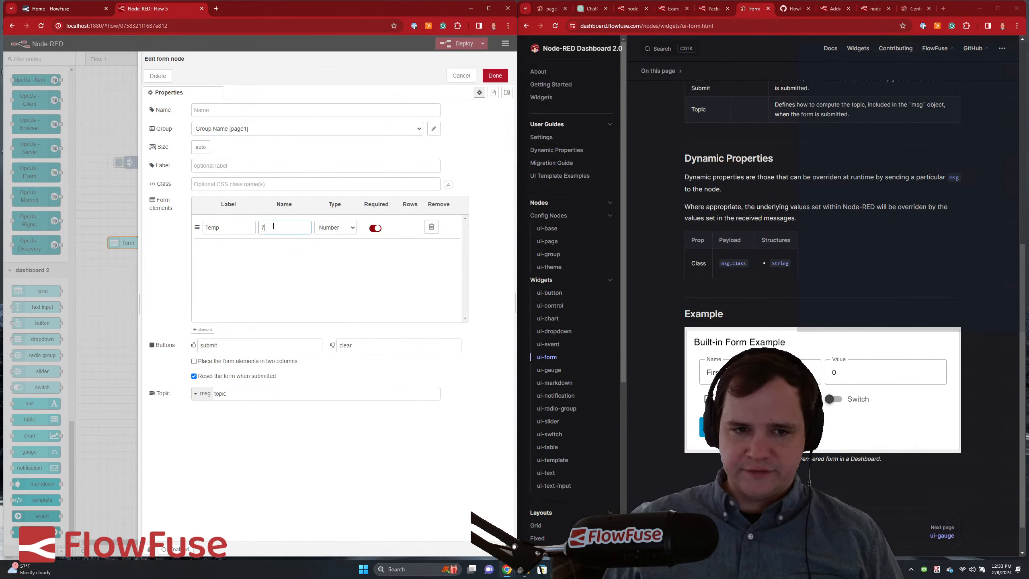
pyautogui.write('72')
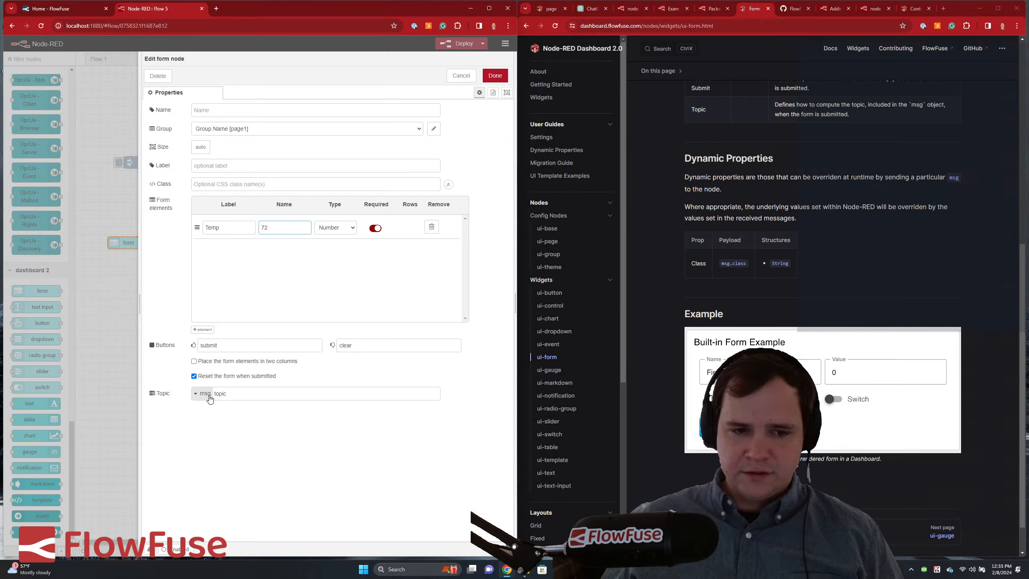
# - Set the form node's topic to msg.payload, and deploy the flow to check the form on the page1 dashboard
pyautogui.click(233, 396)
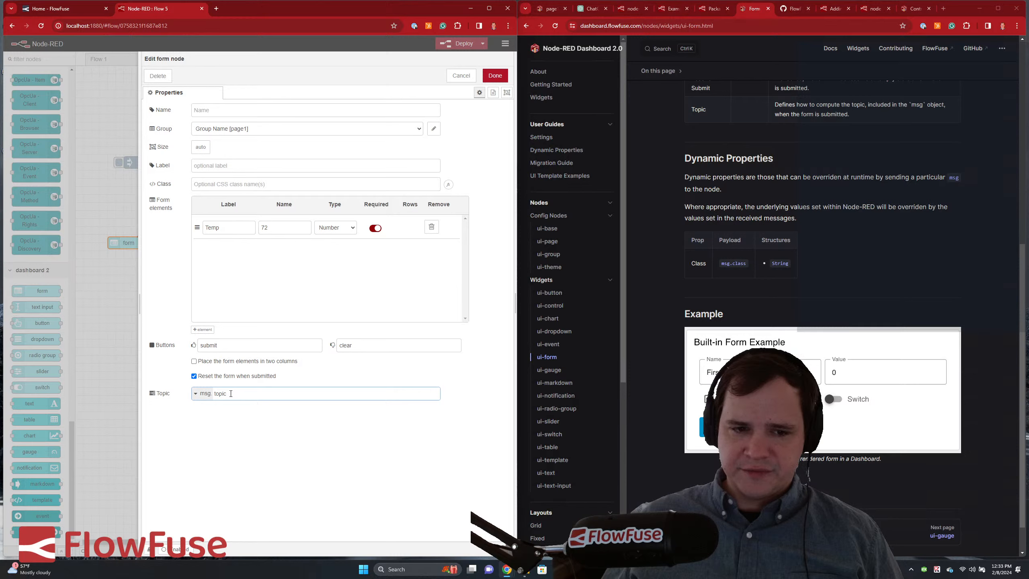
pyautogui.write('payload')
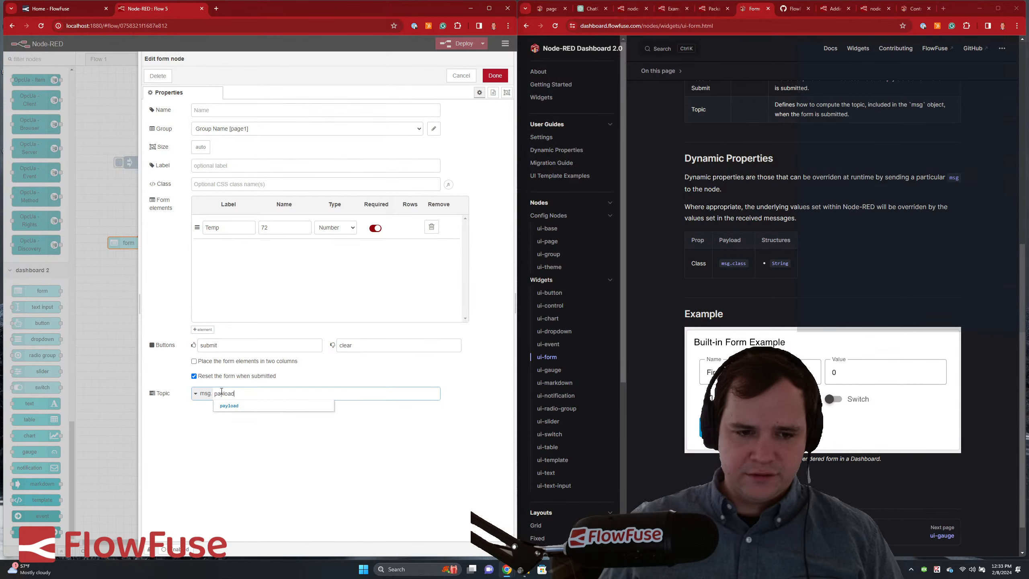
pyautogui.click(239, 407)
pyautogui.click(250, 450)
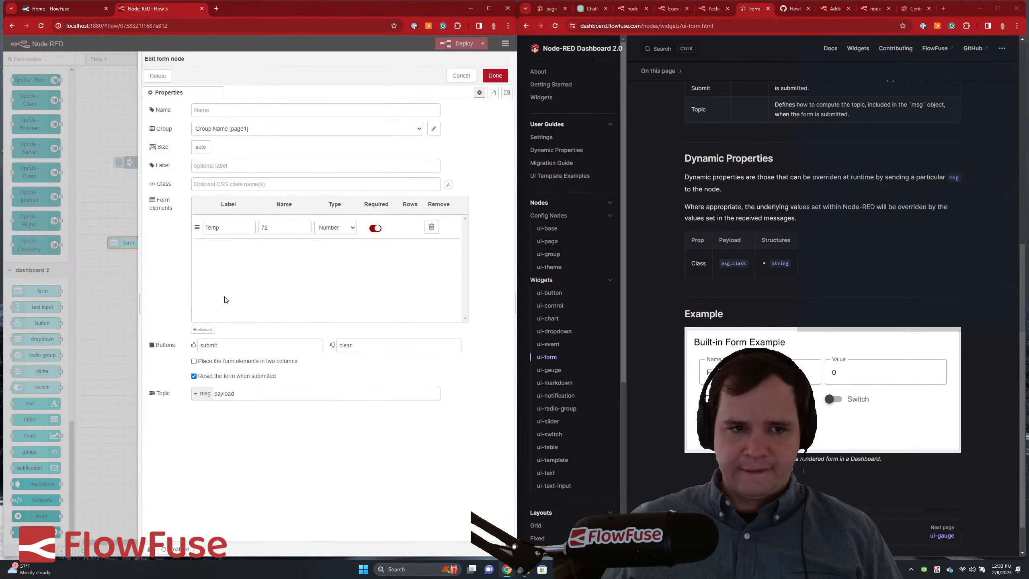
pyautogui.click(495, 77)
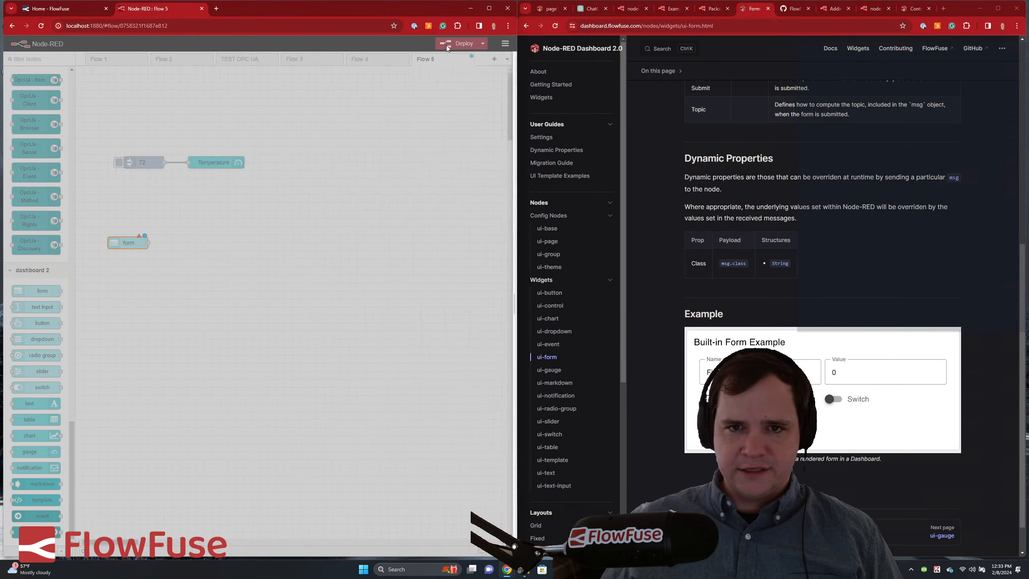
pyautogui.click(446, 45)
pyautogui.click(551, 8)
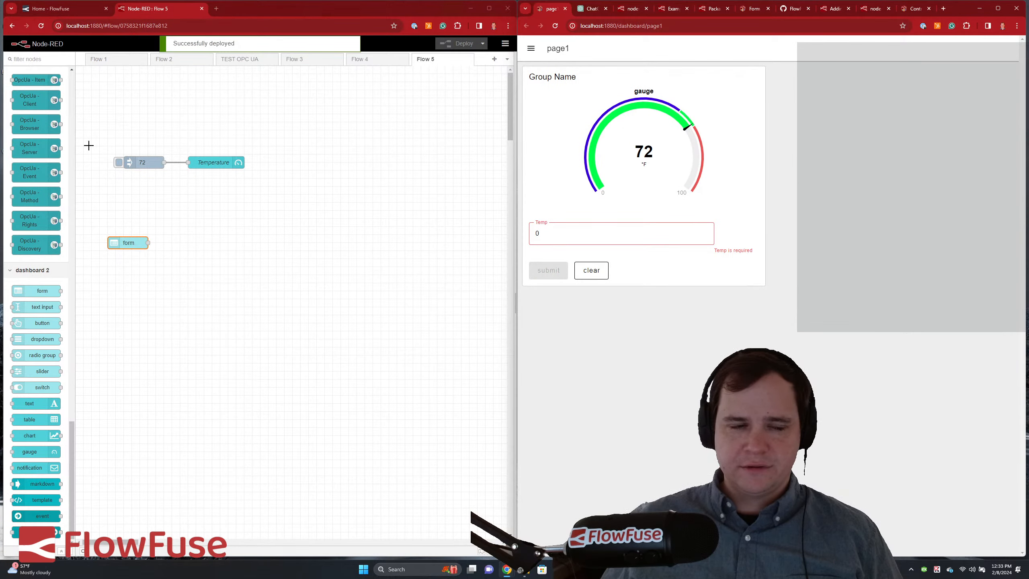
# - Wire a new debug node to the form node's output and deploy the flow
pyautogui.scroll(15, 41, 243)
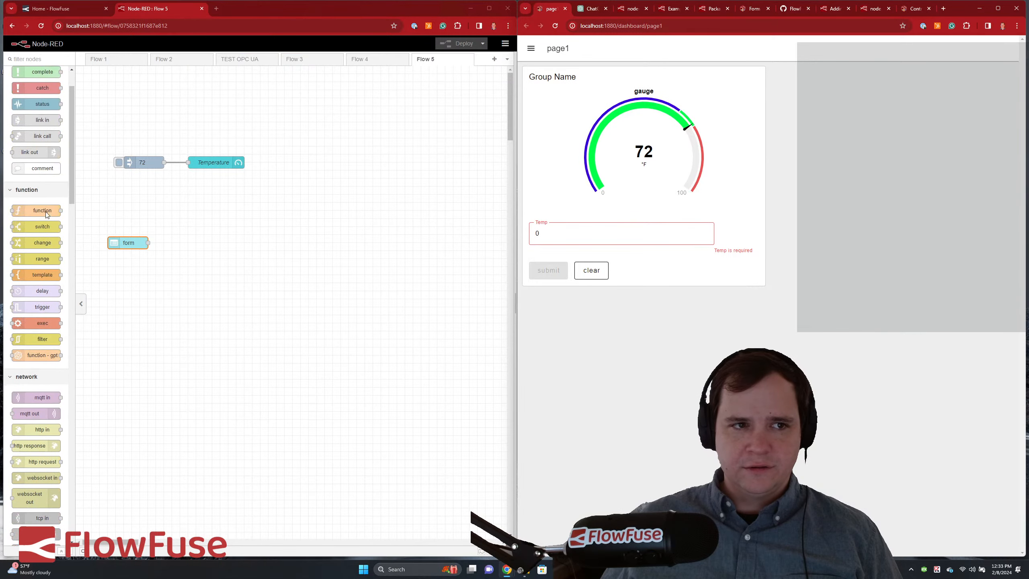
pyautogui.scroll(3, 46, 214)
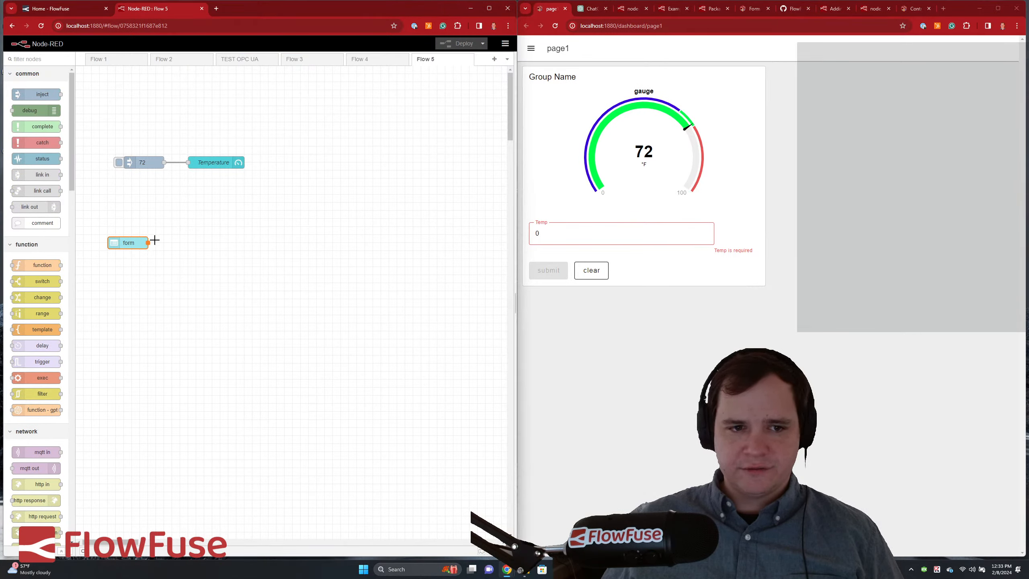
pyautogui.moveTo(202, 243); pyautogui.dragTo(203, 243)
pyautogui.click(216, 269)
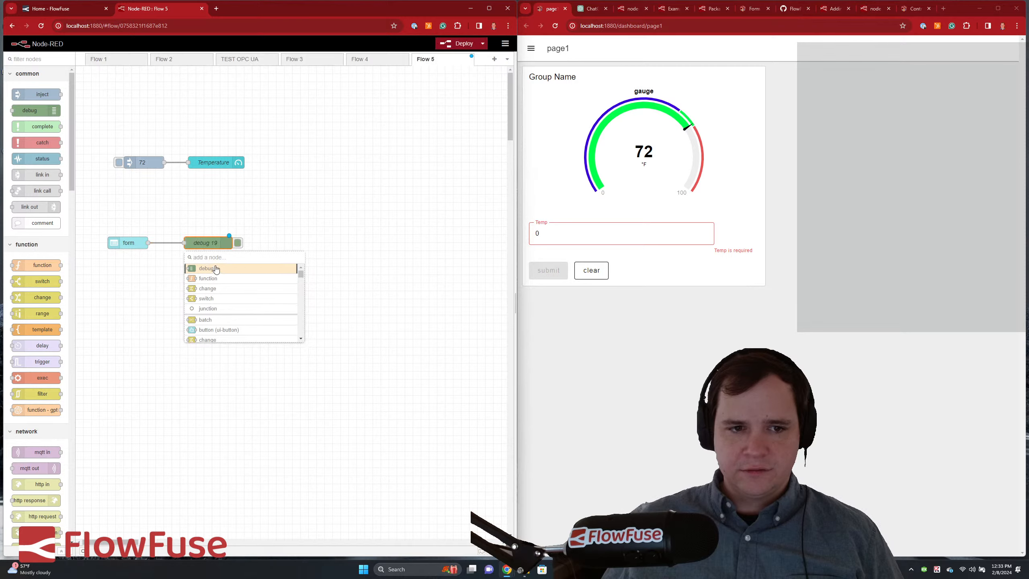
pyautogui.doubleClick(213, 246)
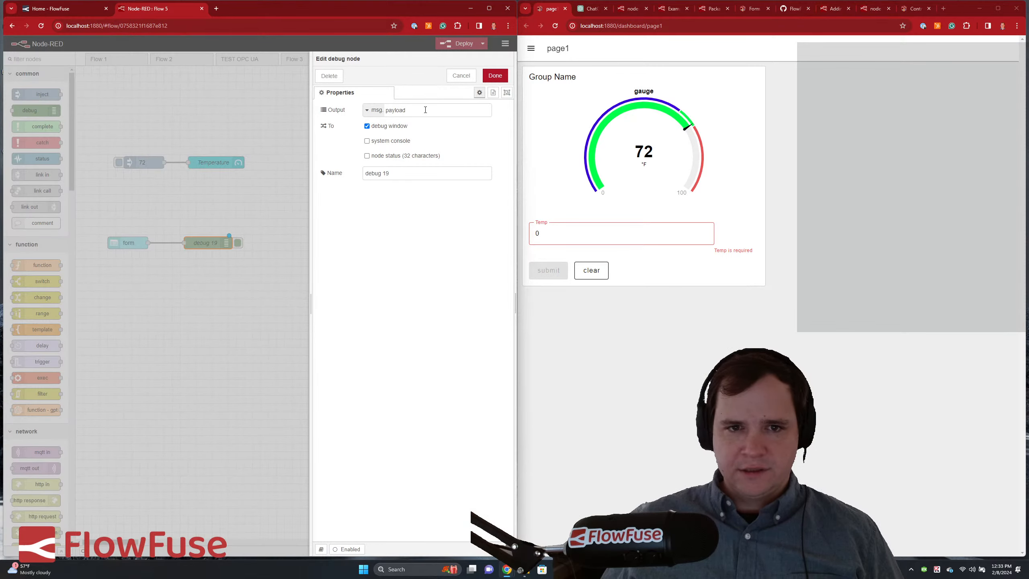
pyautogui.click(507, 75)
pyautogui.click(464, 43)
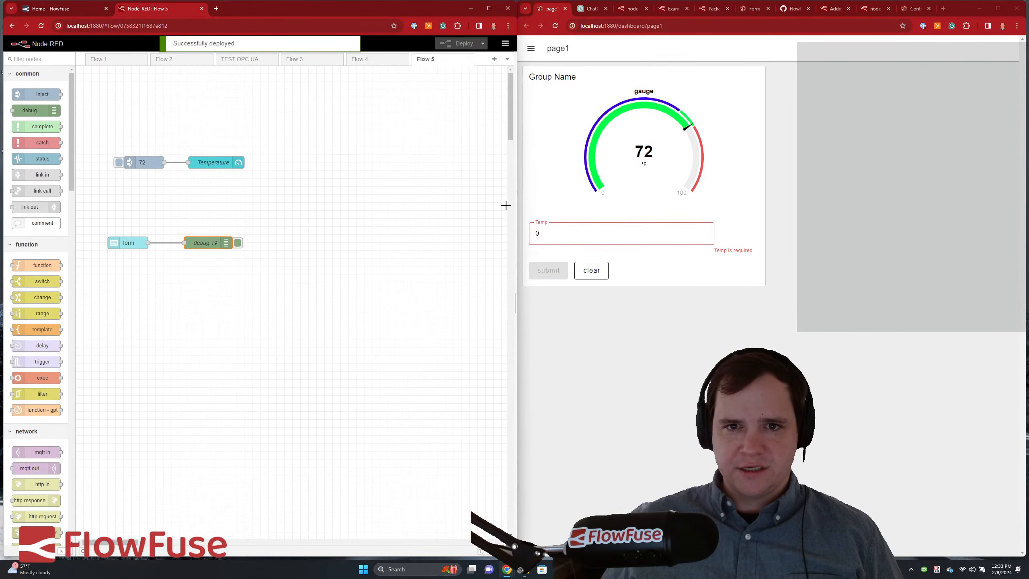
# - Display the debug messages alongside the flow and clear all of them
pyautogui.click(510, 303)
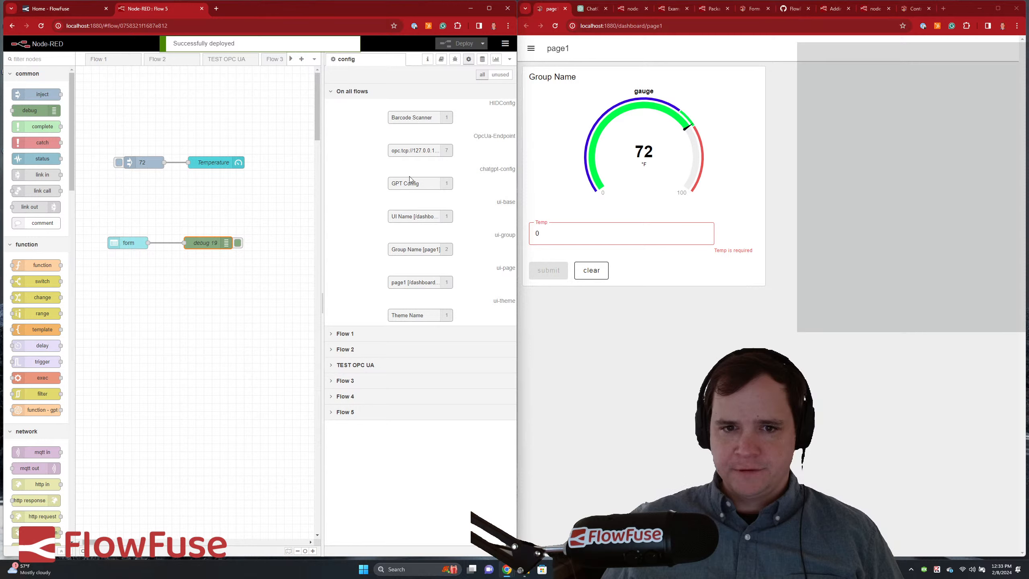
pyautogui.click(456, 60)
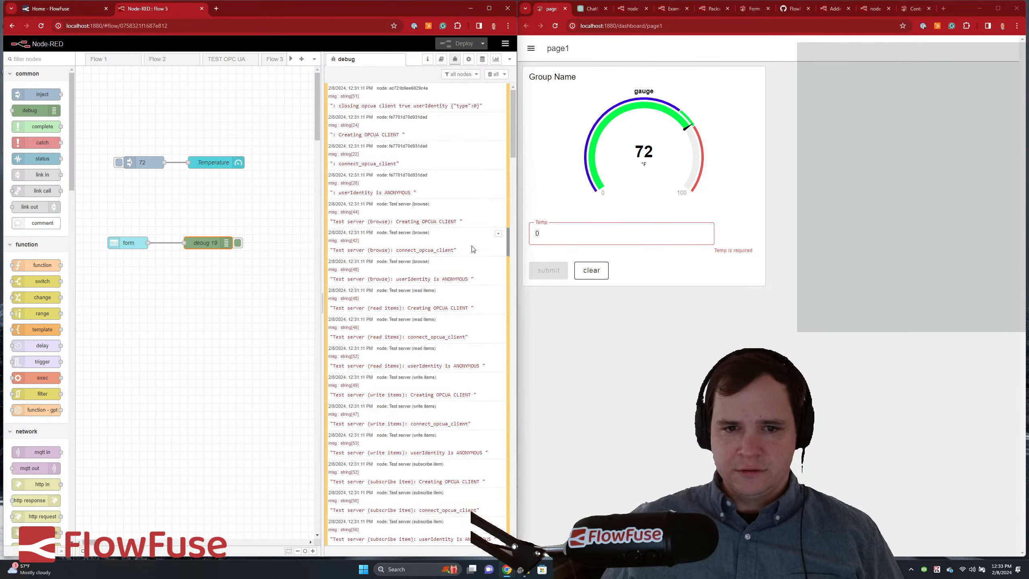
pyautogui.scroll(-5, 482, 168)
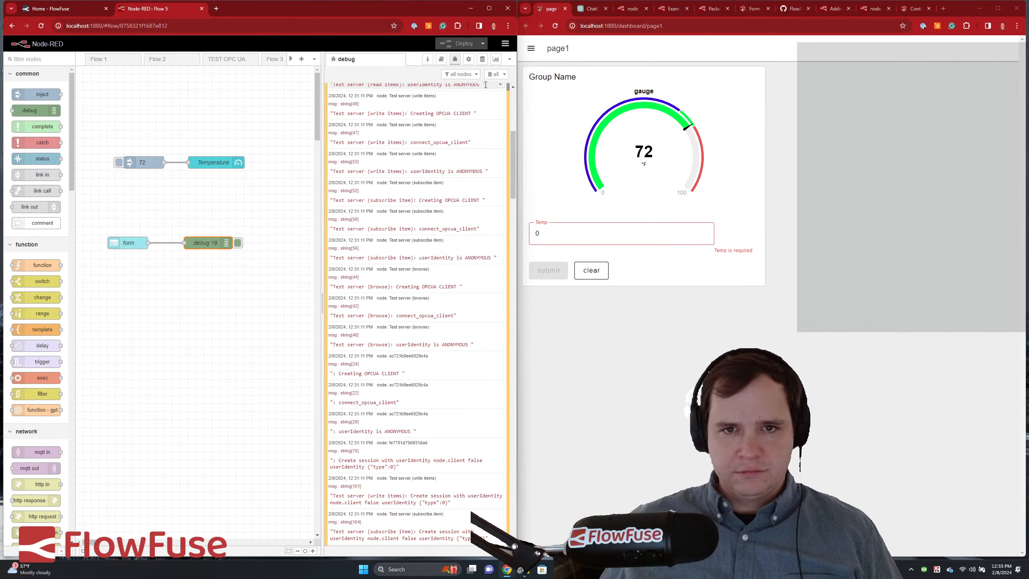
pyautogui.click(492, 74)
# - Submit 72 in the dashboard form's Temp field and expand the resulting debug message's payload object
pyautogui.click(550, 228)
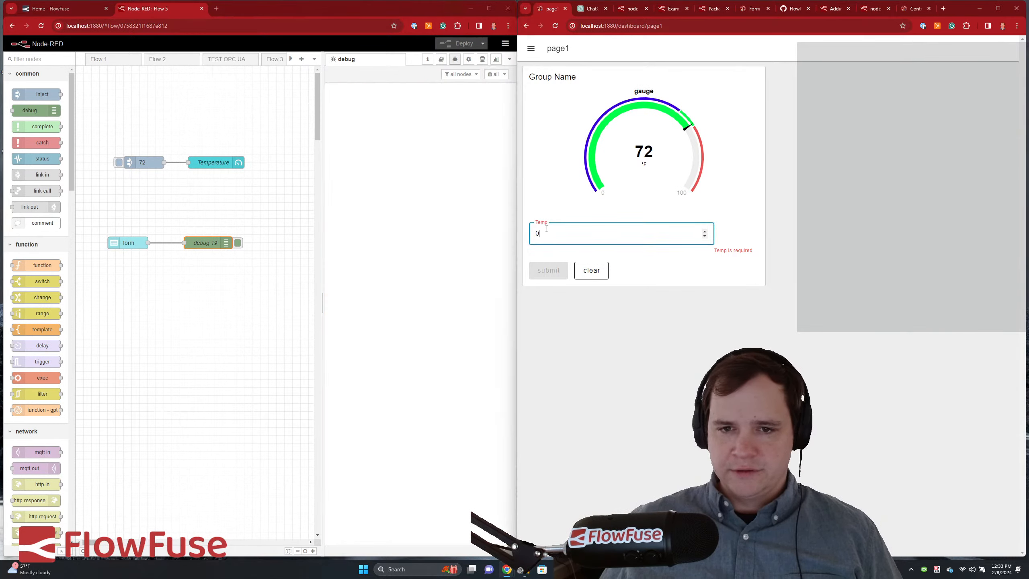
pyautogui.write('7')
pyautogui.press('BackSpace')
pyautogui.press('BackSpace')
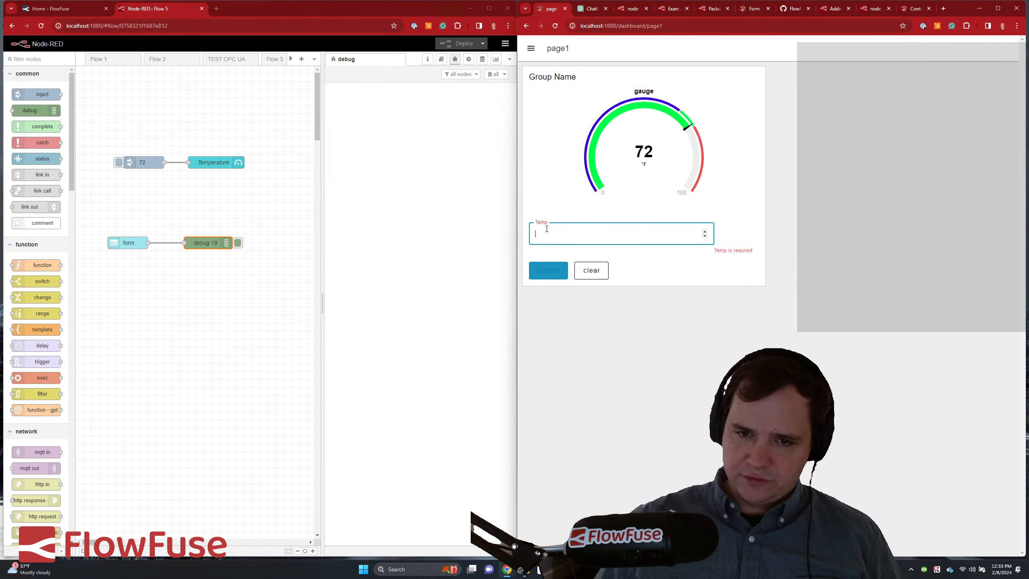
pyautogui.write('72')
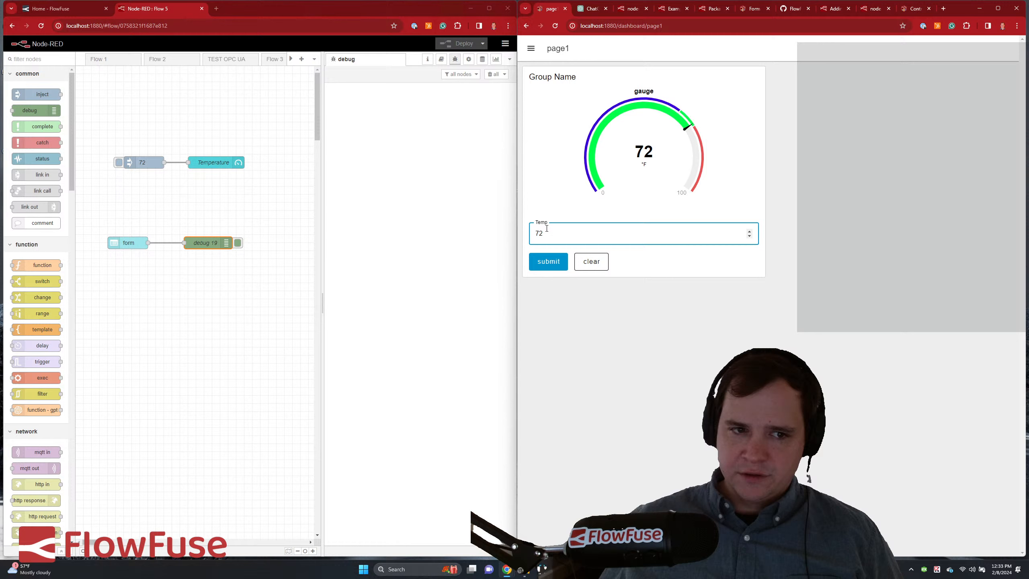
pyautogui.click(543, 265)
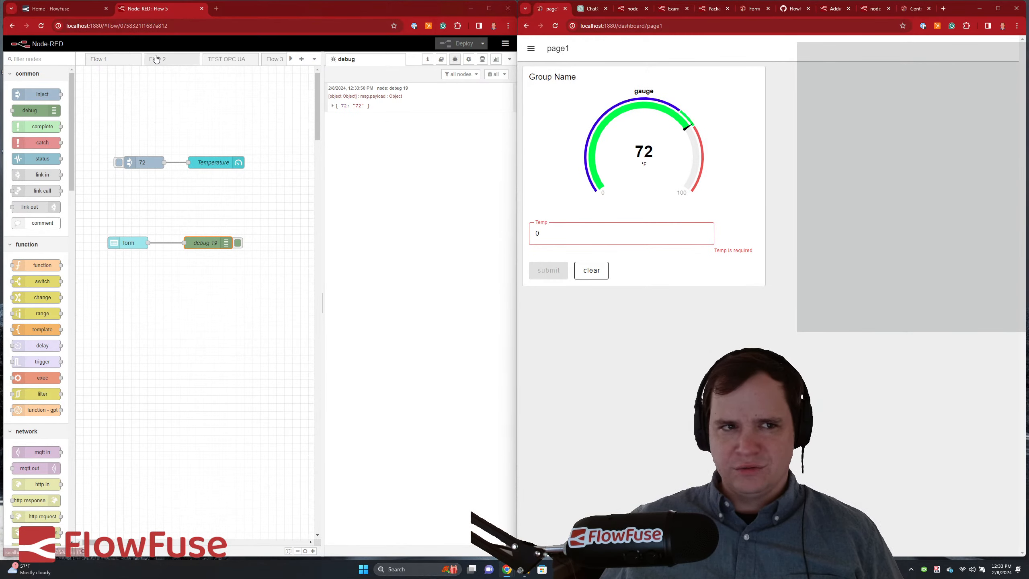
pyautogui.click(336, 107)
pyautogui.click(74, 13)
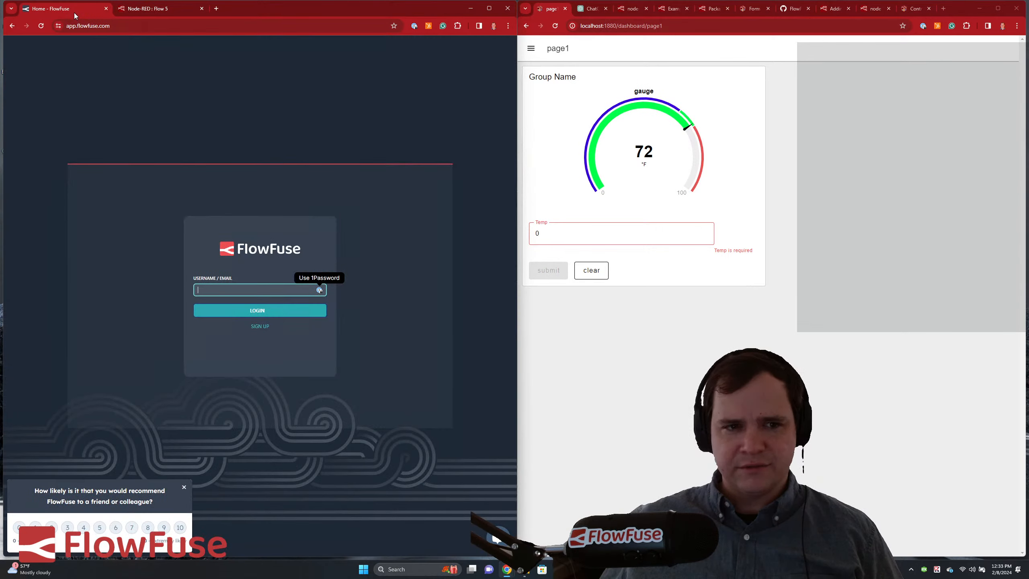
pyautogui.click(138, 10)
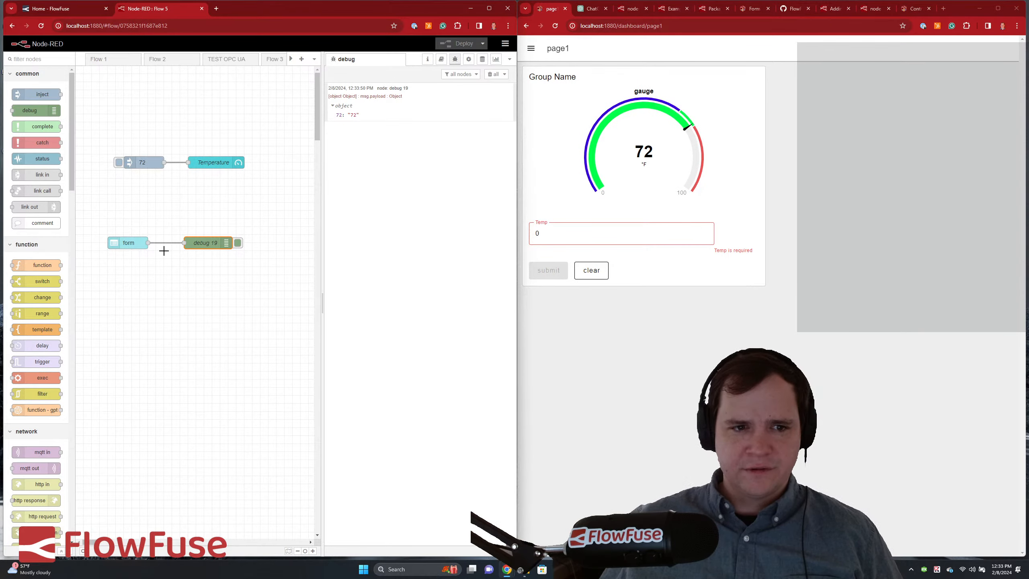
# - Open the form node's properties for editing and check the Temp element's settings
pyautogui.doubleClick(134, 243)
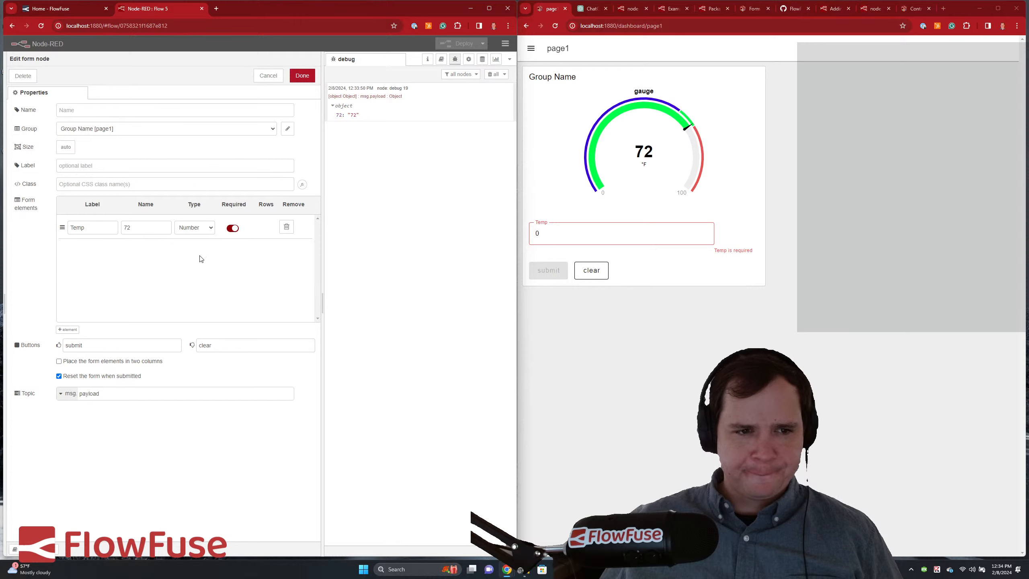
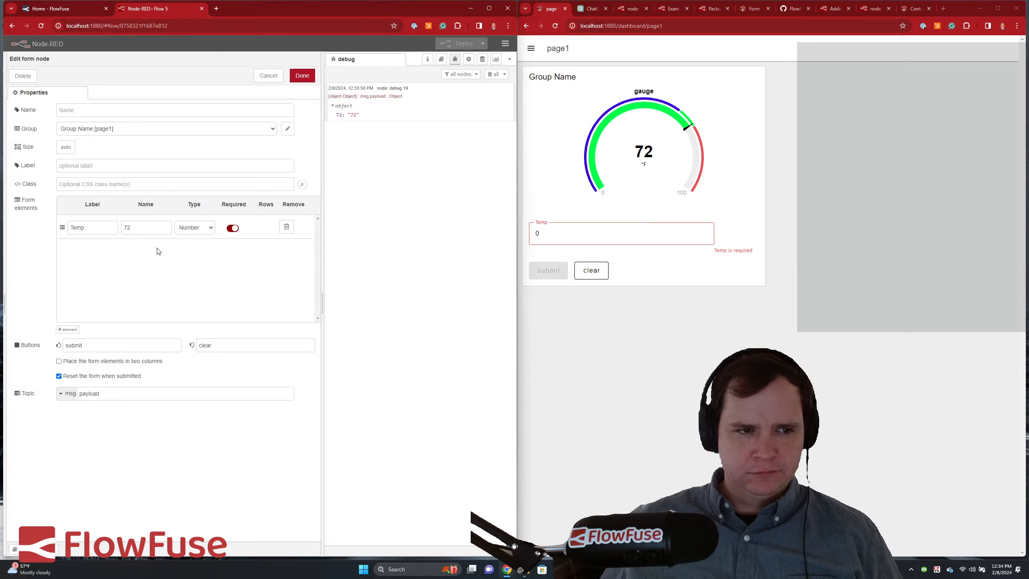
pyautogui.click(100, 229)
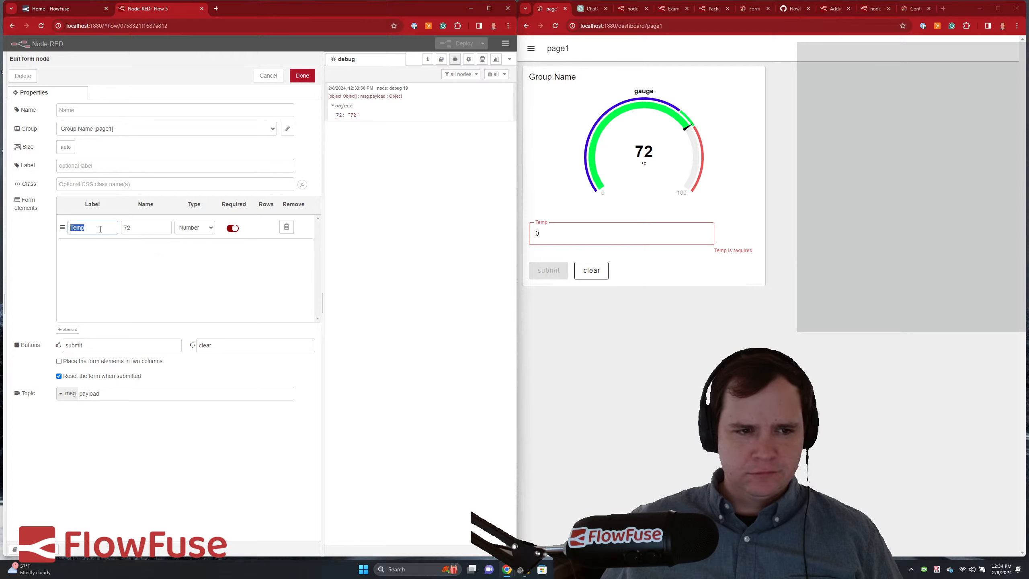
# - Add a second element to the form node and label it count
pyautogui.click(68, 330)
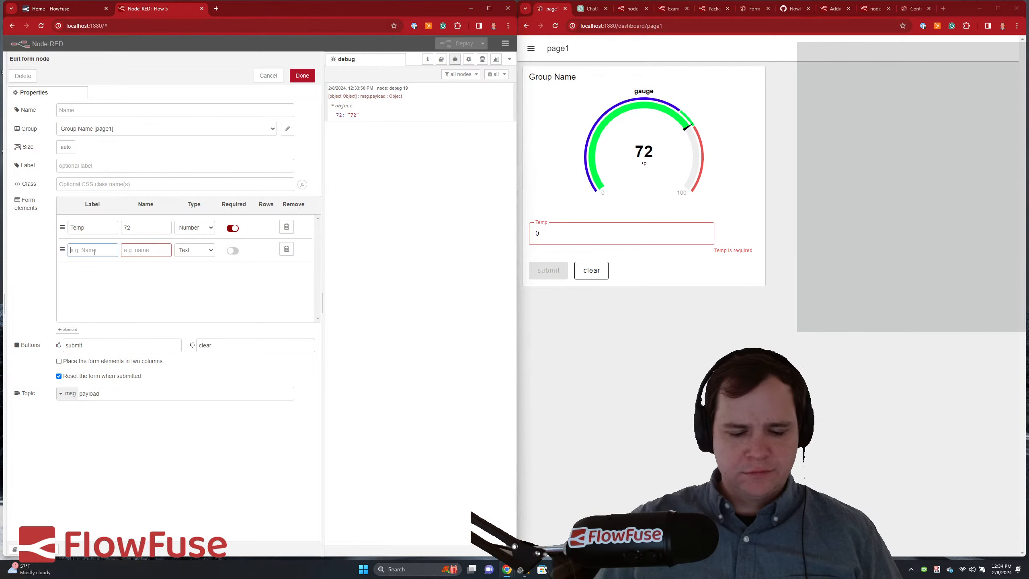
pyautogui.write('tomattoe')
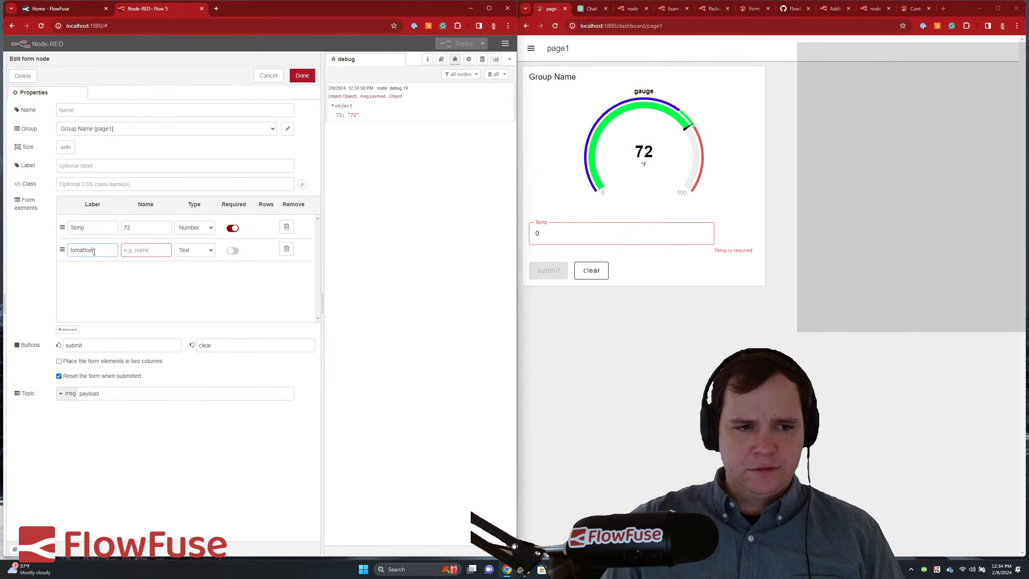
pyautogui.press('BackSpace')
pyautogui.press('BackSpace')
pyautogui.press('BackSpace')
pyautogui.press('BackSpace')
pyautogui.press('BackSpace')
pyautogui.press('BackSpace')
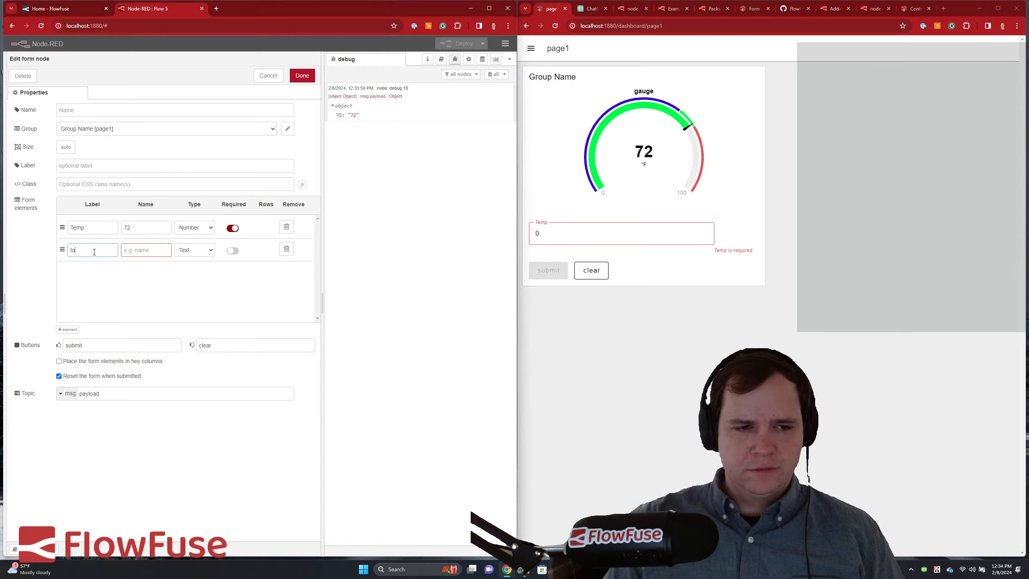
pyautogui.press('BackSpace')
pyautogui.press('BackSpace')
pyautogui.write('count')
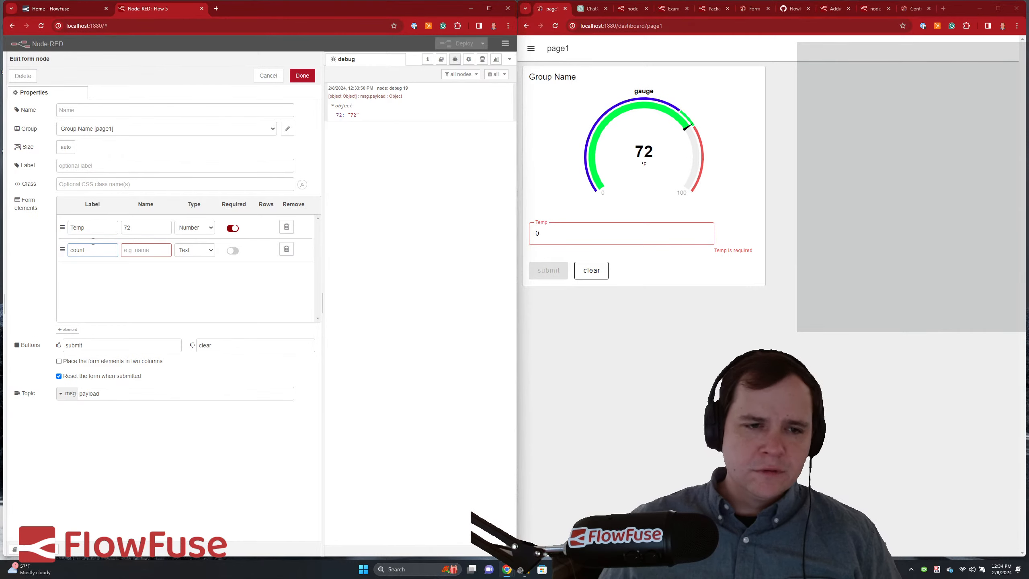
# - Relabel the second form element opinon, and remove that element from the form
pyautogui.click(194, 249)
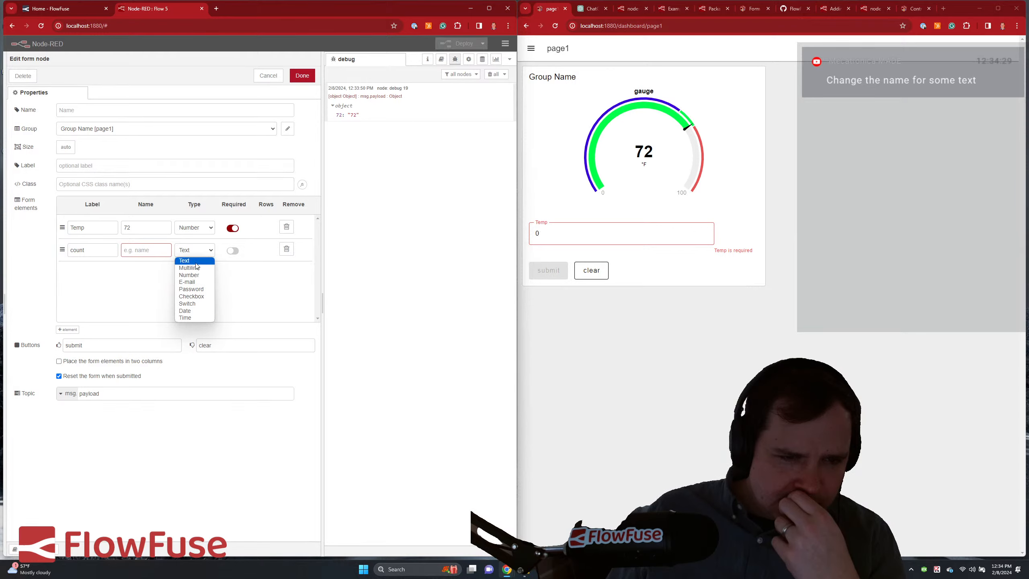
pyautogui.click(143, 249)
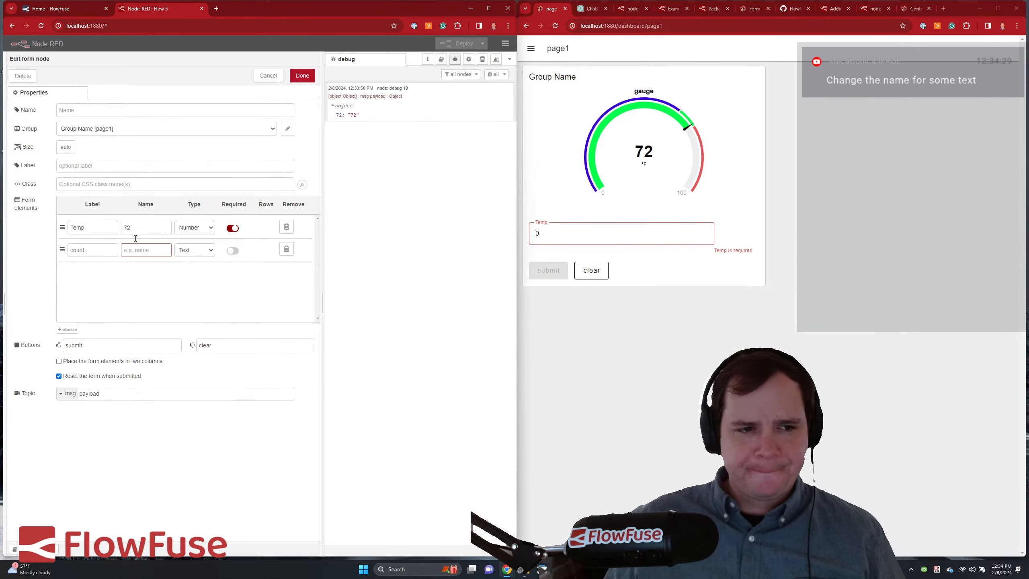
pyautogui.doubleClick(90, 250)
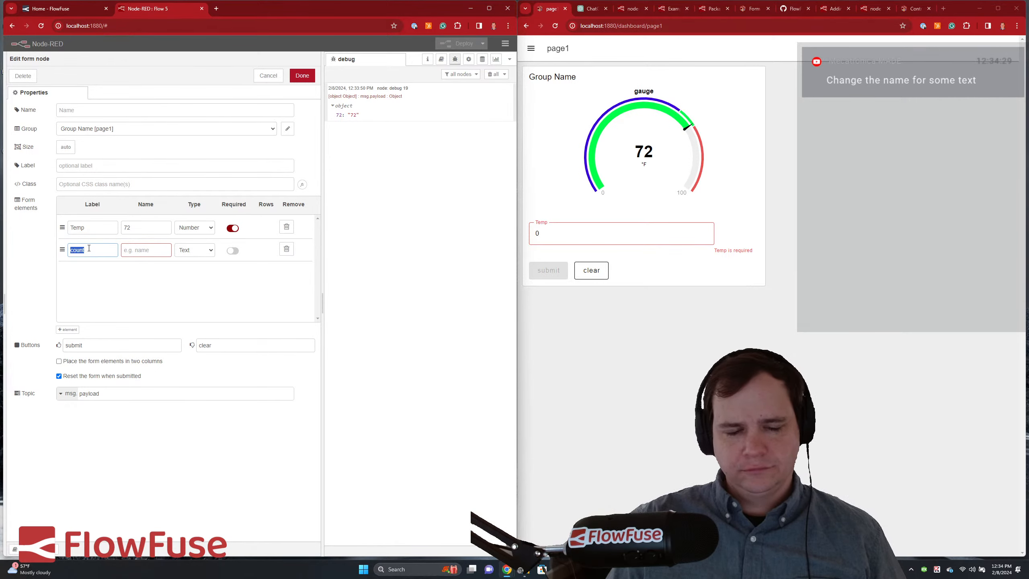
pyautogui.write('d')
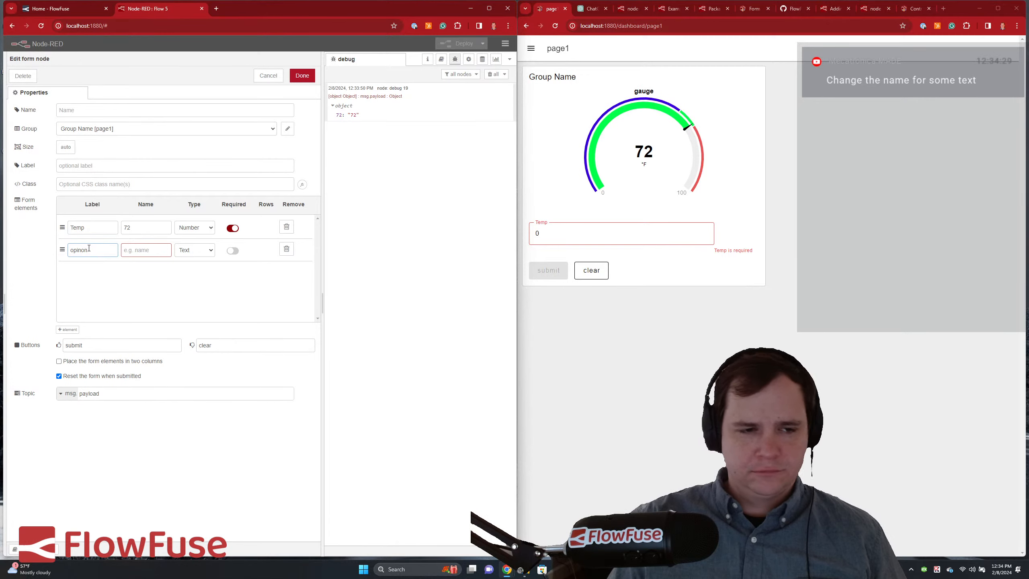
pyautogui.click(153, 252)
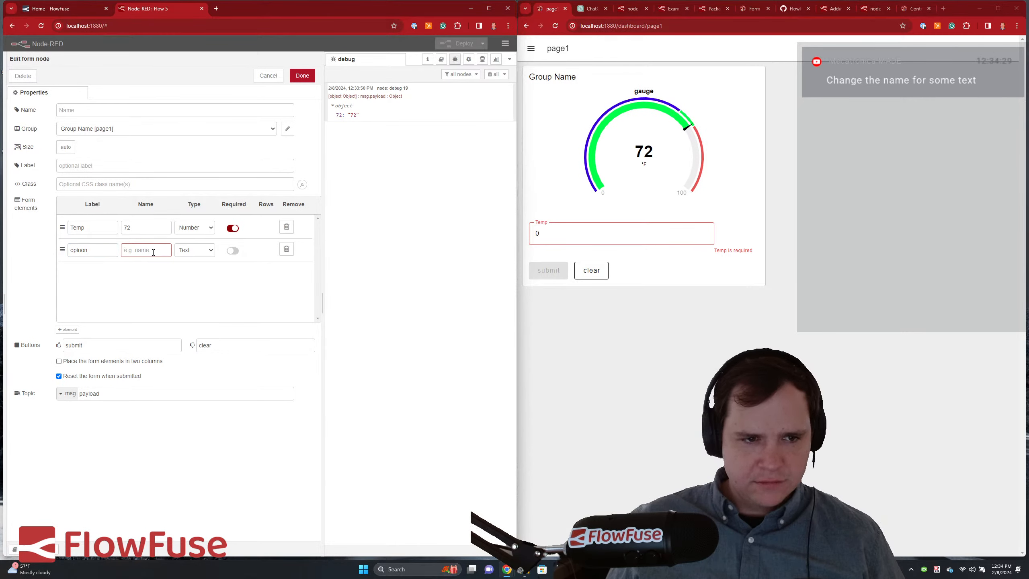
pyautogui.click(141, 228)
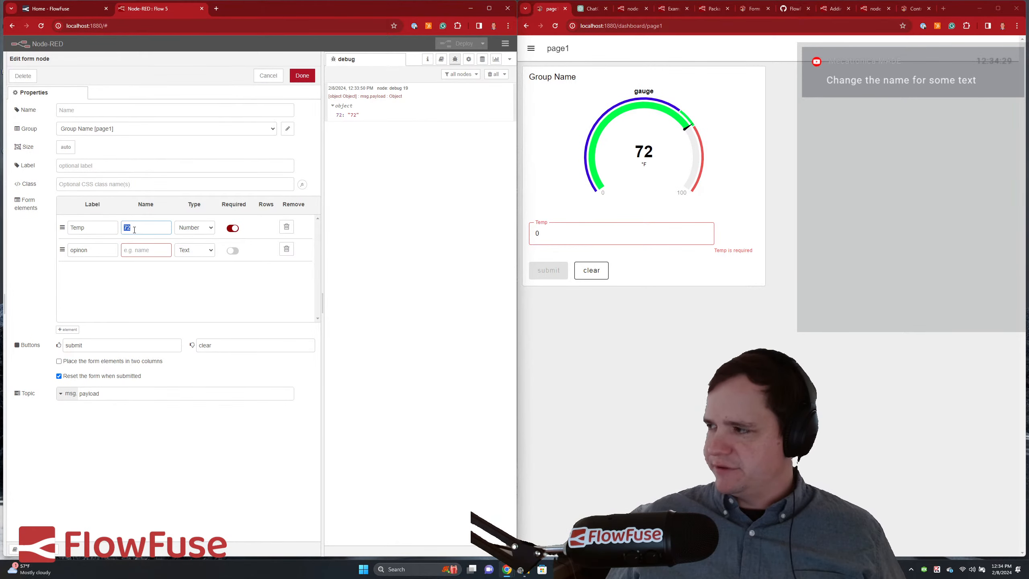
pyautogui.click(286, 251)
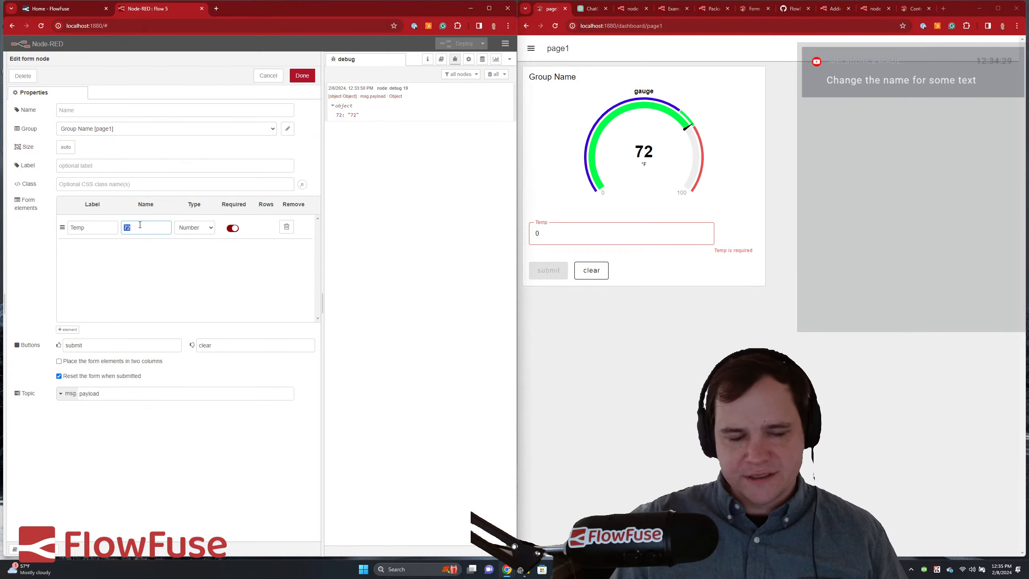
# - Set the Temp form element's name to Temp, save the form node and deploy the flow
pyautogui.write('te')
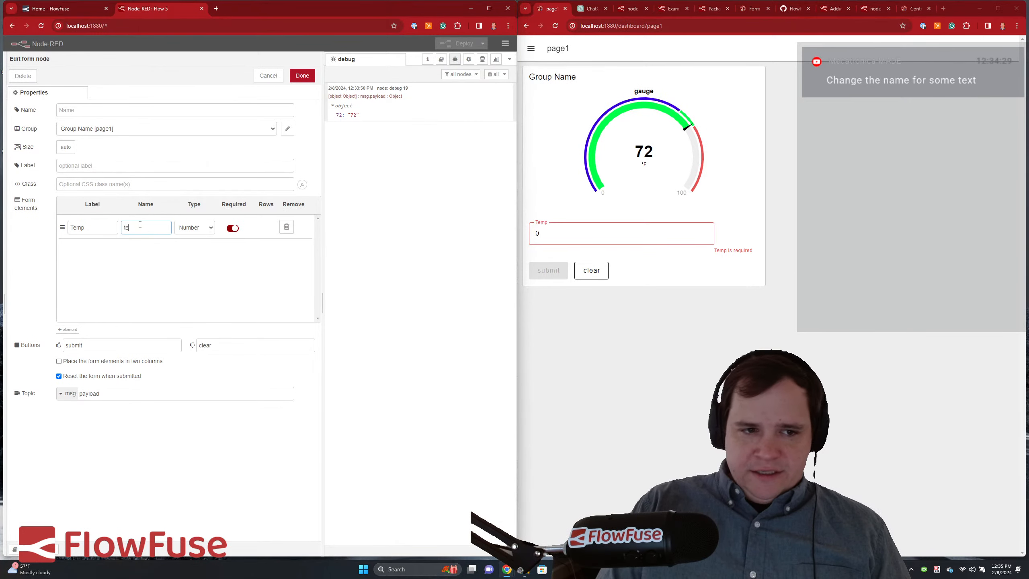
pyautogui.write('mp')
pyautogui.press('BackSpace')
pyautogui.press('BackSpace')
pyautogui.press('BackSpace')
pyautogui.press('BackSpace')
pyautogui.write('T')
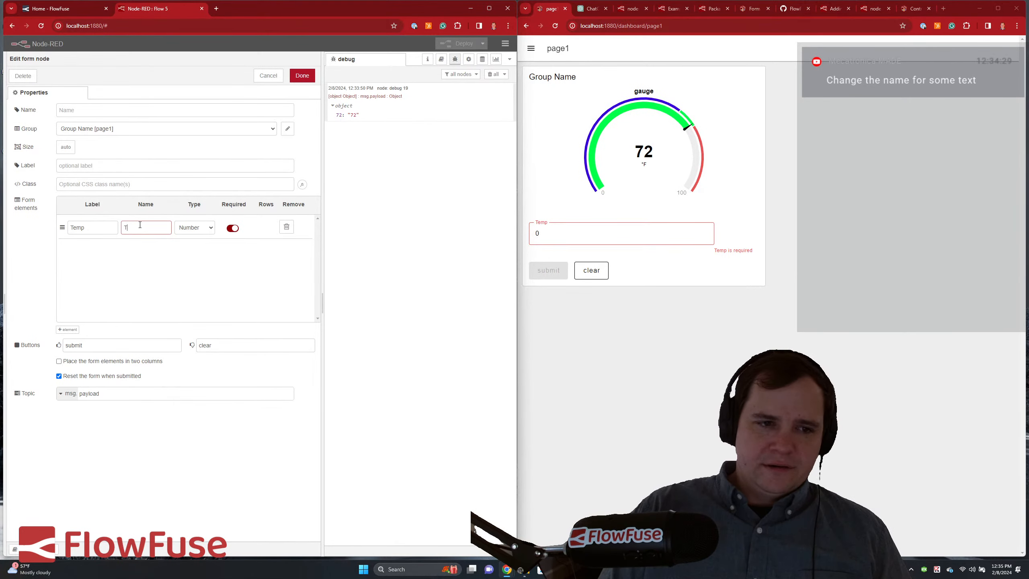
pyautogui.write('am')
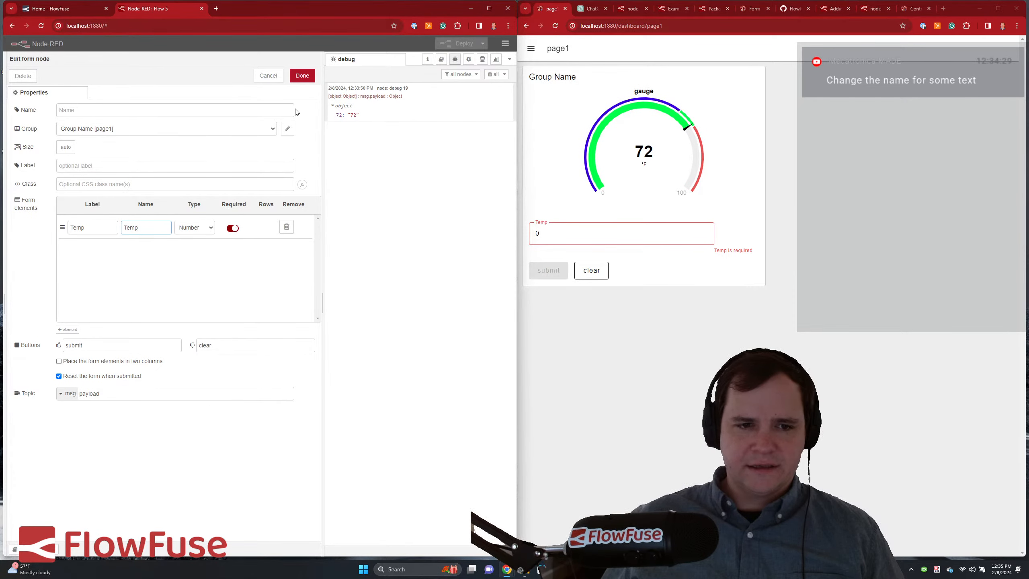
pyautogui.click(305, 76)
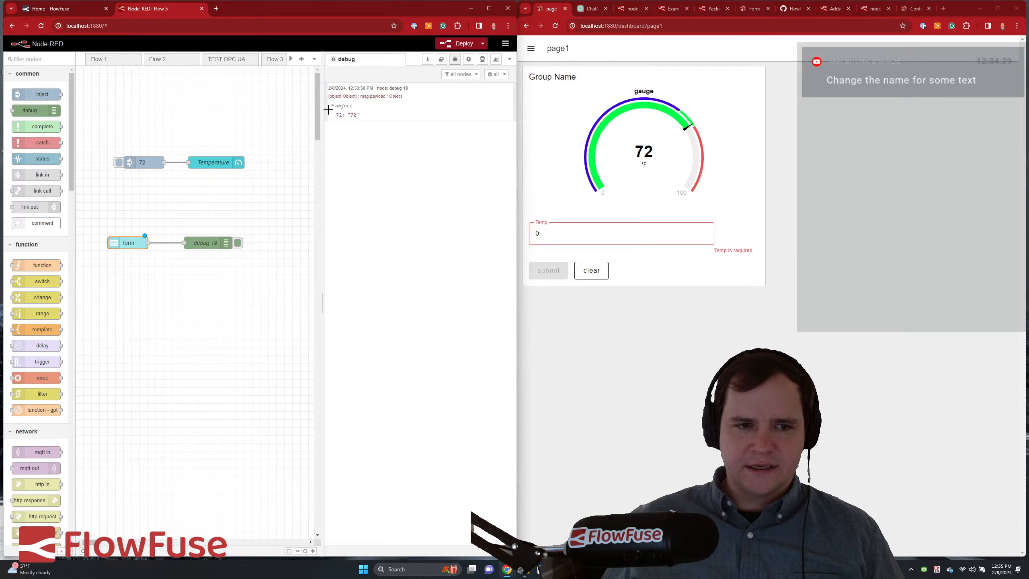
pyautogui.click(453, 43)
pyautogui.click(567, 228)
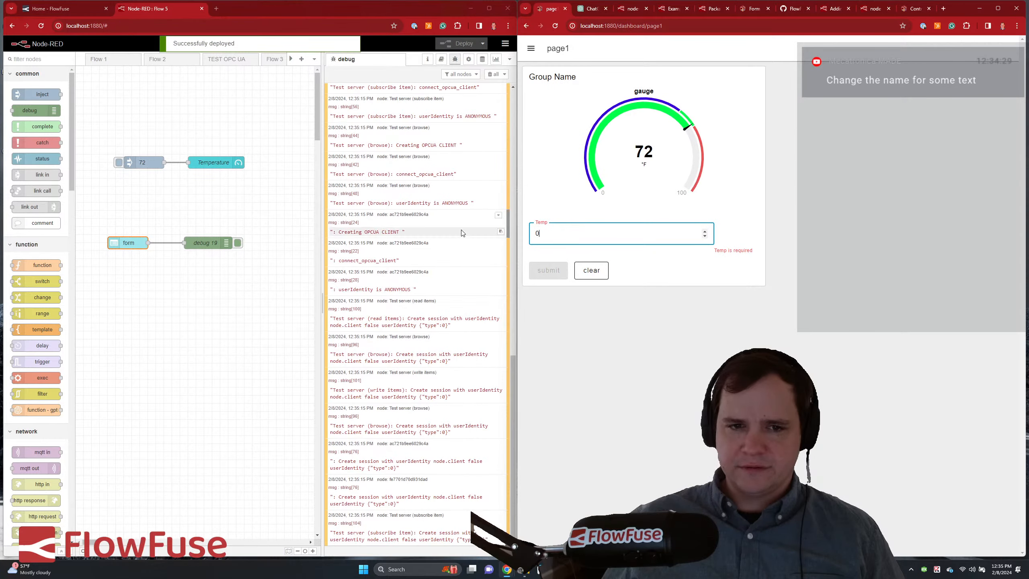
# - Disable the TEST OPC UA flow in its flow properties
pyautogui.click(232, 62)
pyautogui.click(232, 60)
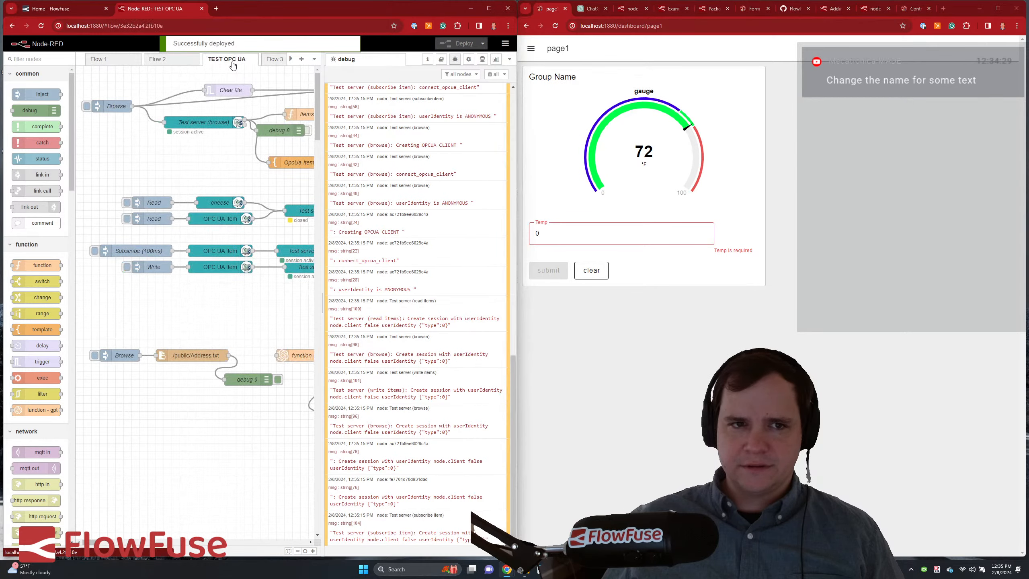
pyautogui.doubleClick(232, 61)
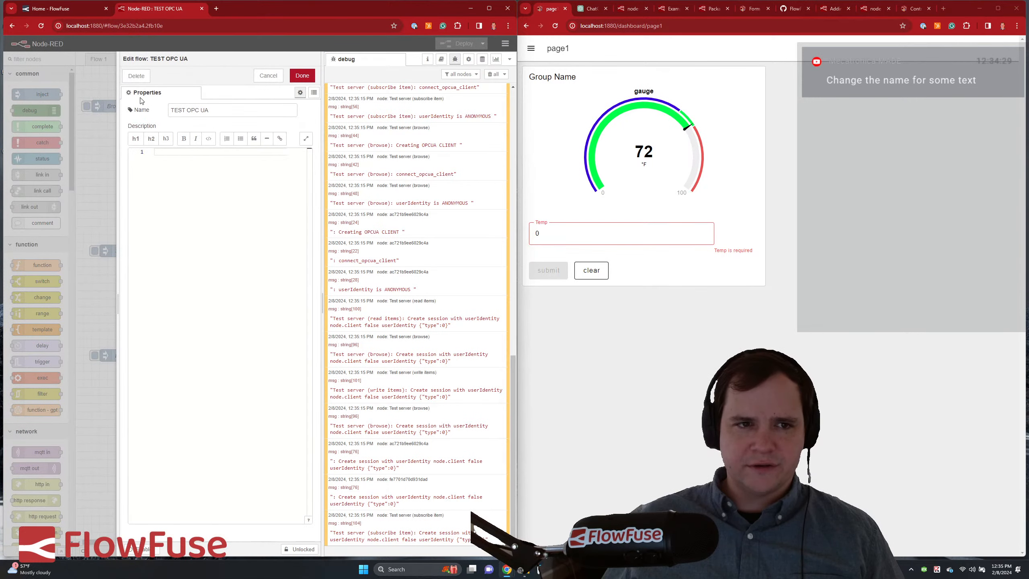
pyautogui.click(302, 76)
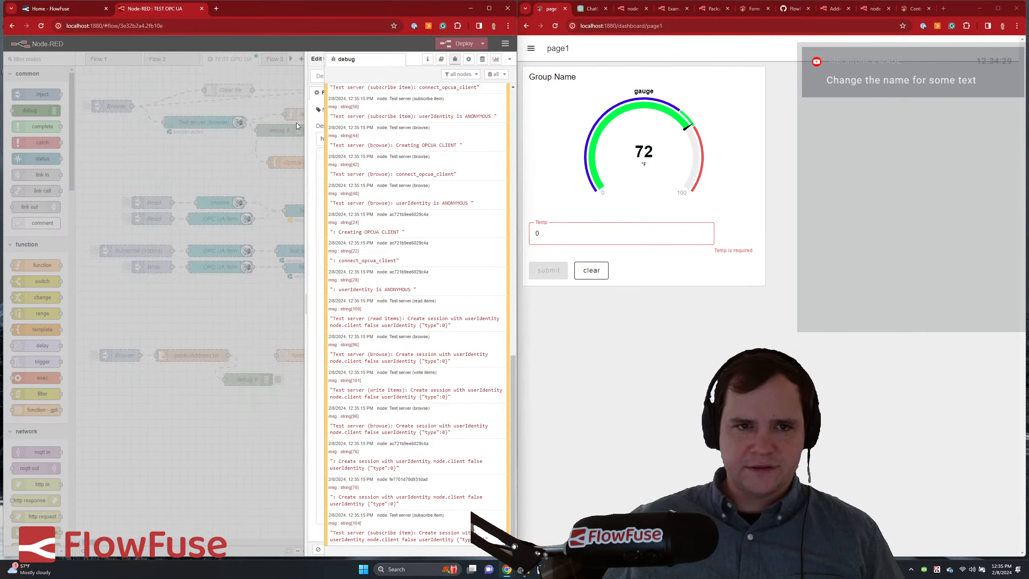
# - Disable Flow 3 in its flow properties
pyautogui.click(272, 61)
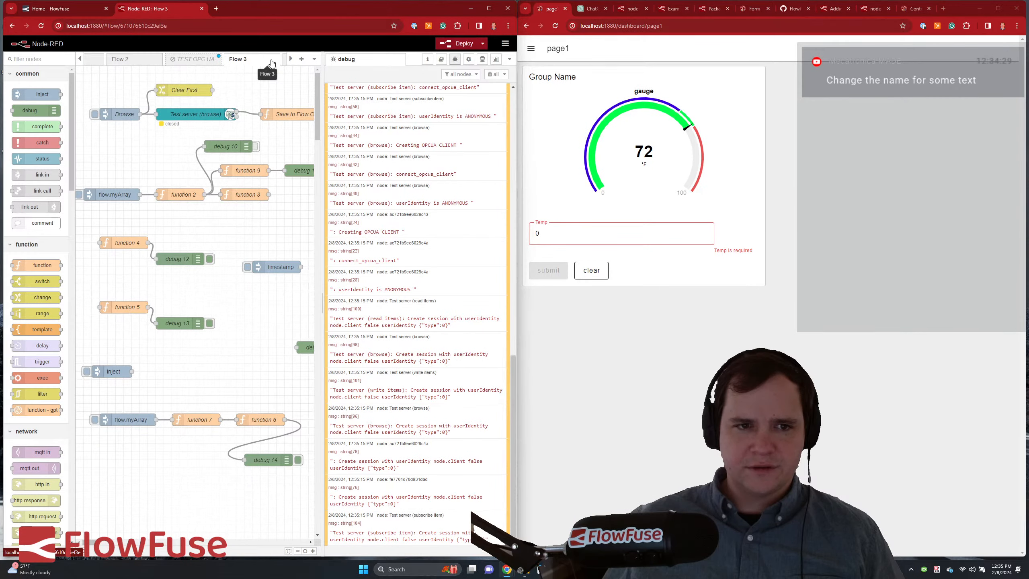
pyautogui.doubleClick(232, 61)
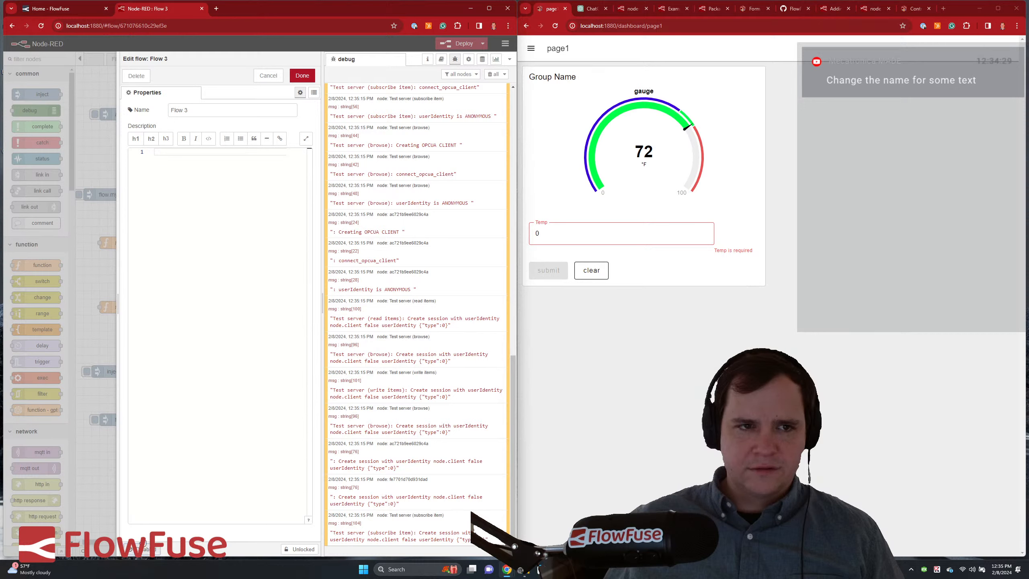
pyautogui.click(143, 548)
pyautogui.click(302, 75)
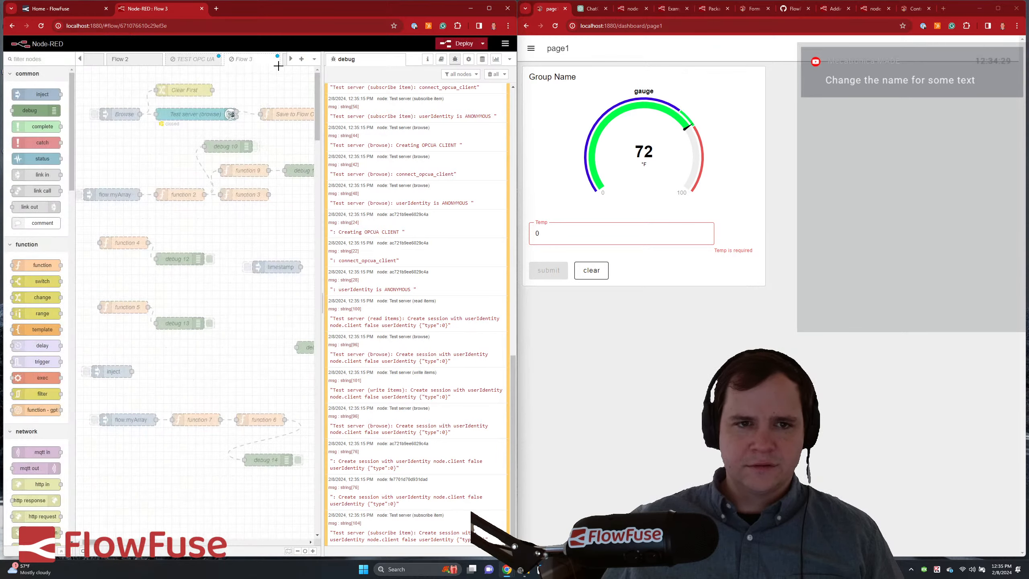
pyautogui.click(290, 59)
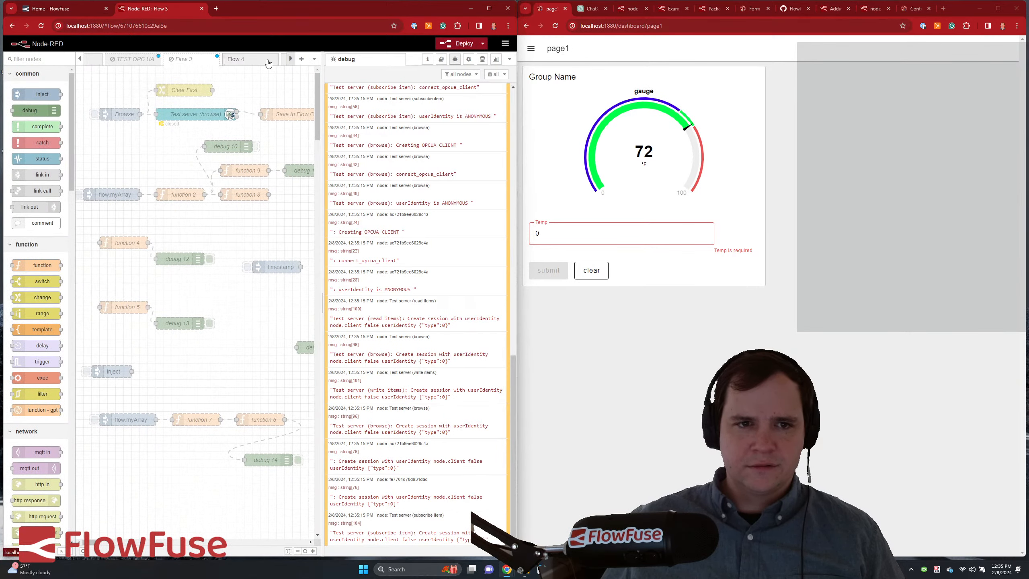
# - Disable Flow 4 in its flow properties
pyautogui.click(268, 63)
pyautogui.doubleClick(239, 62)
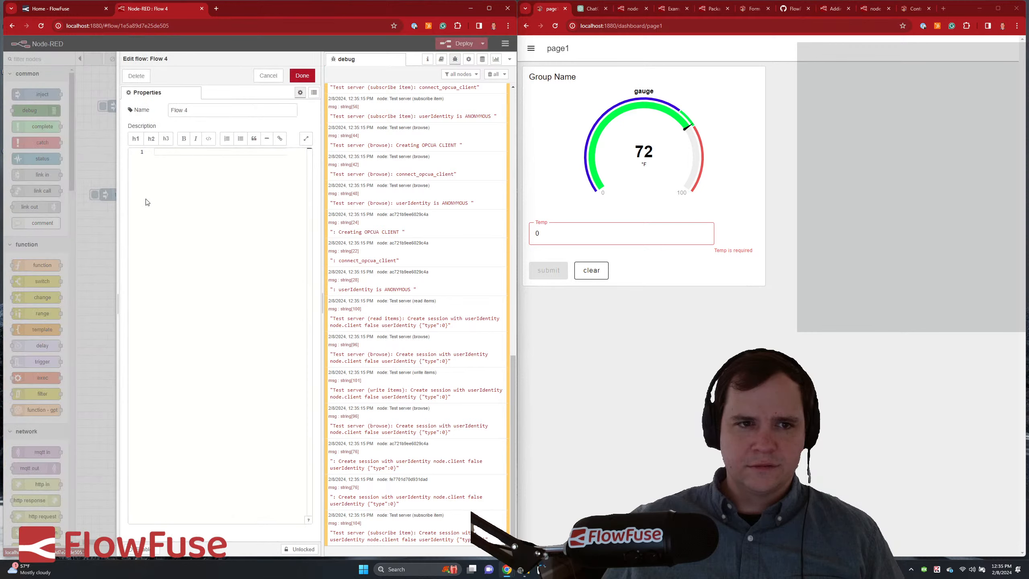
pyautogui.click(302, 75)
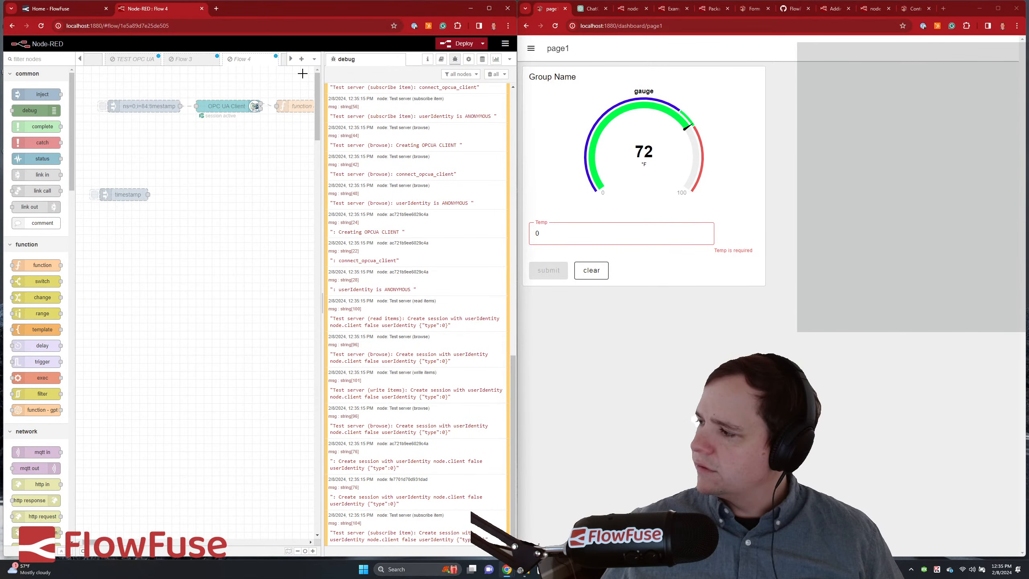
# - Switch to Flow 5, deploy the changes and clear all debug messages
pyautogui.click(302, 59)
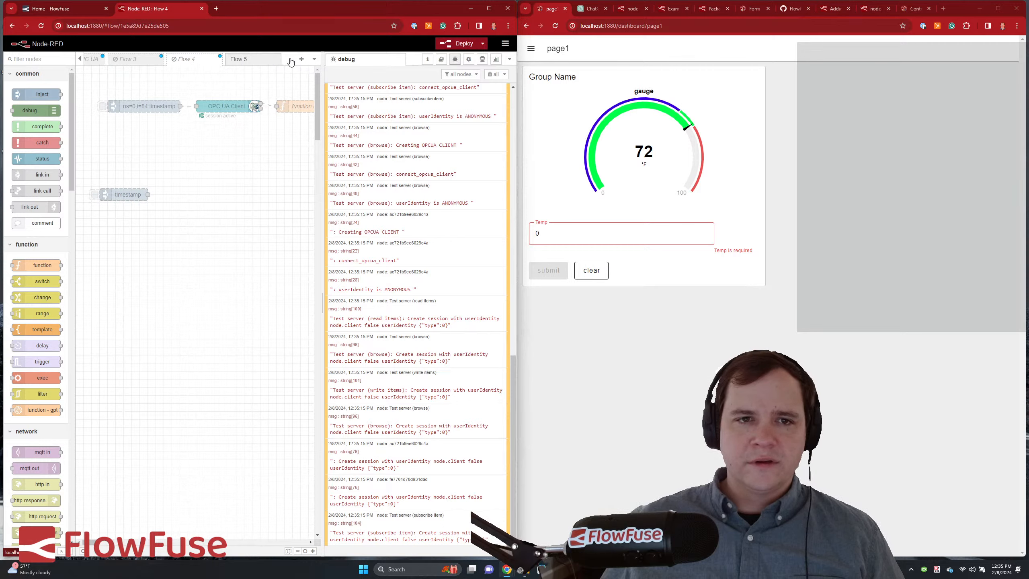
pyautogui.click(240, 60)
pyautogui.click(462, 43)
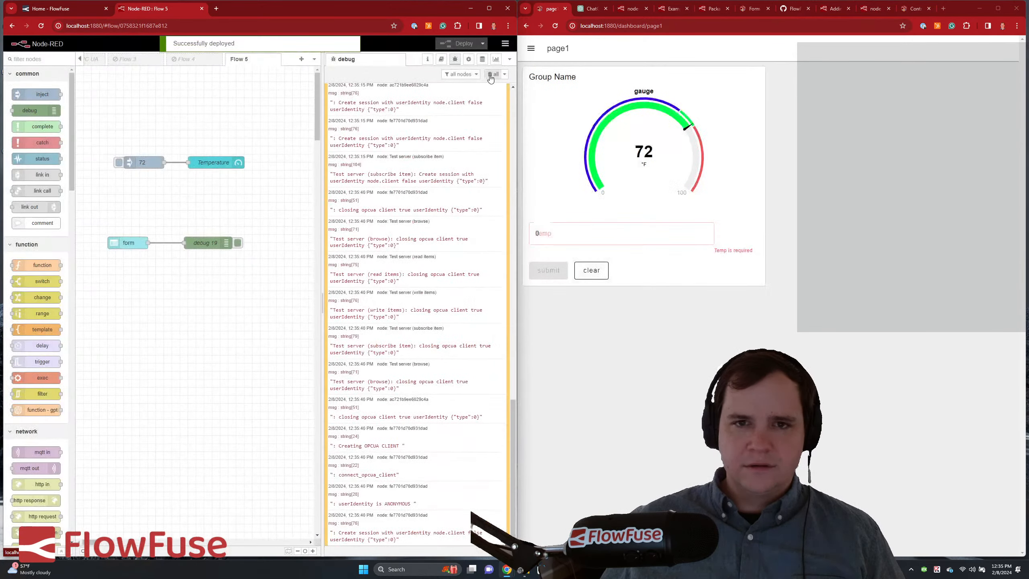
pyautogui.click(491, 75)
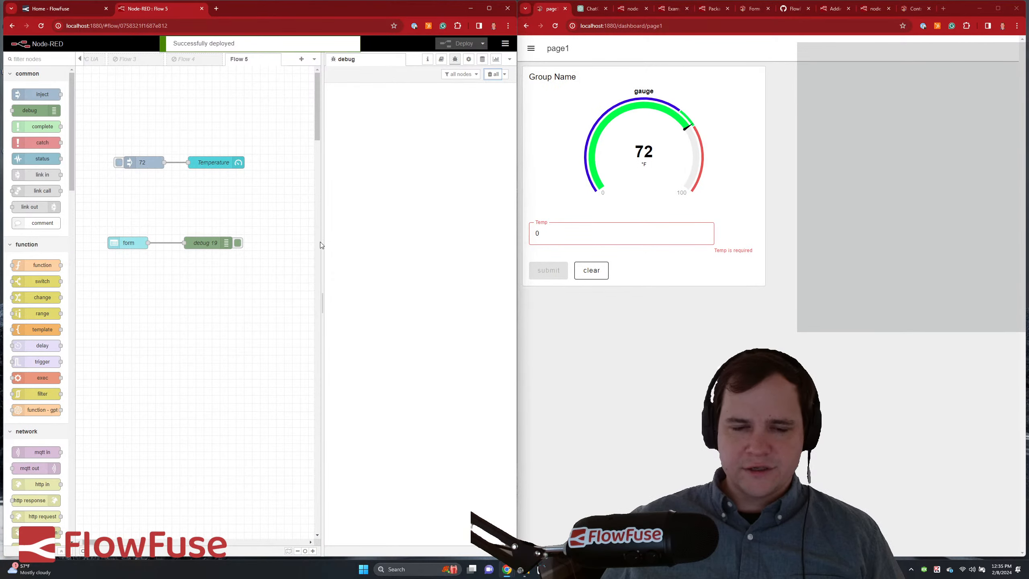
# - Submit a Temp value of 72 through the dashboard form and expand the resulting payload object in the debug output
pyautogui.click(560, 234)
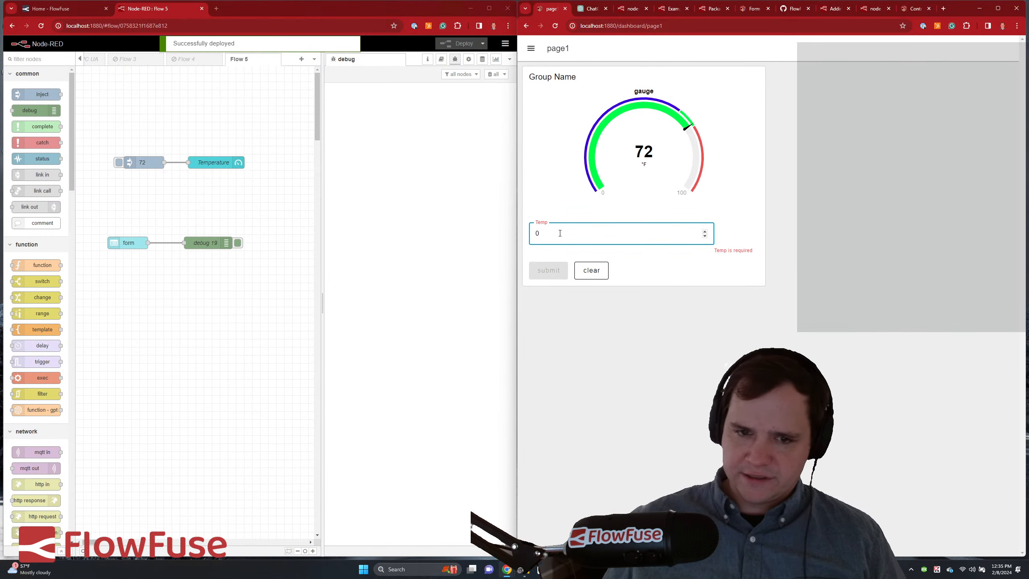
pyautogui.press('BackSpace')
pyautogui.write('72')
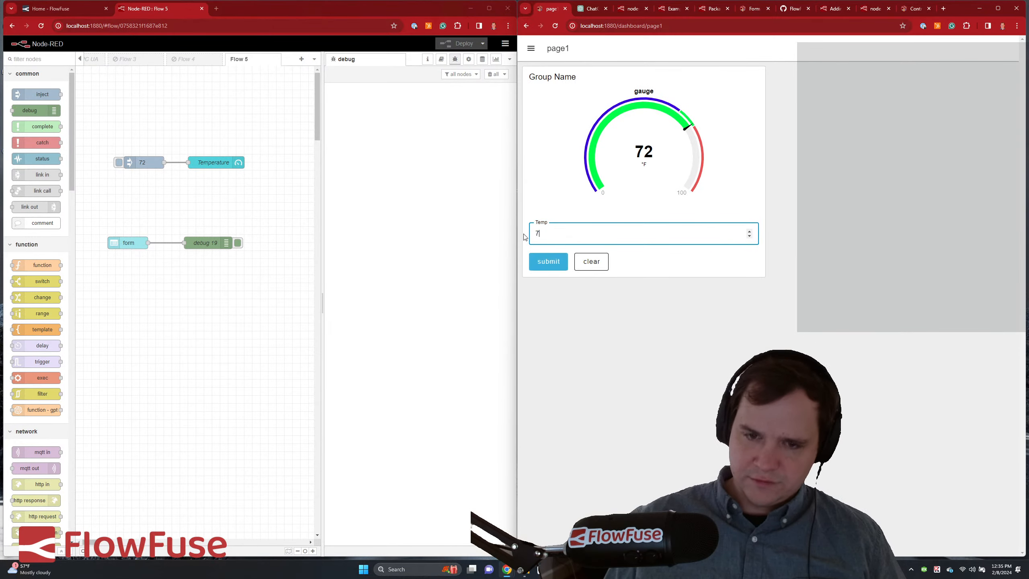
pyautogui.click(541, 266)
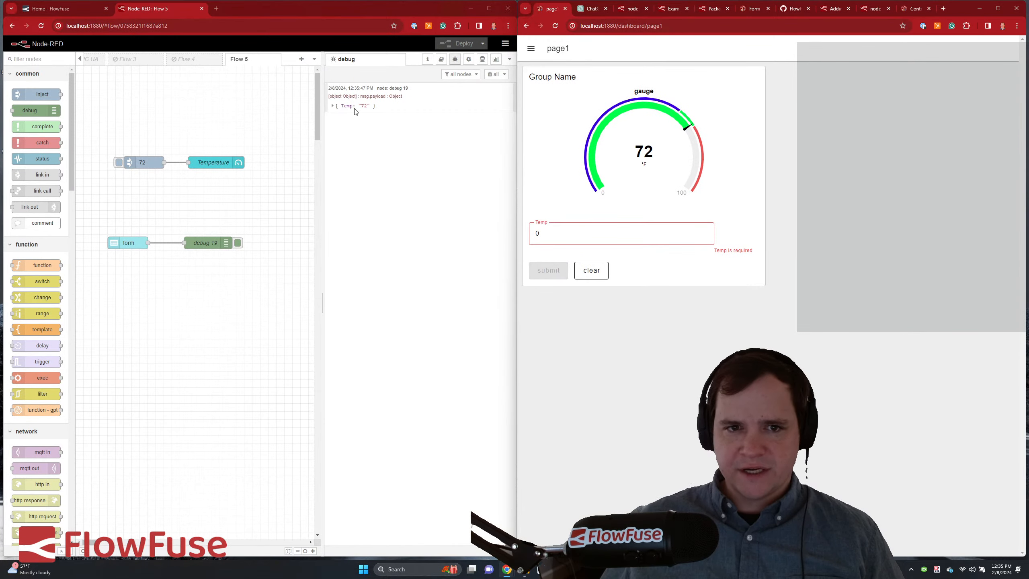
pyautogui.click(331, 105)
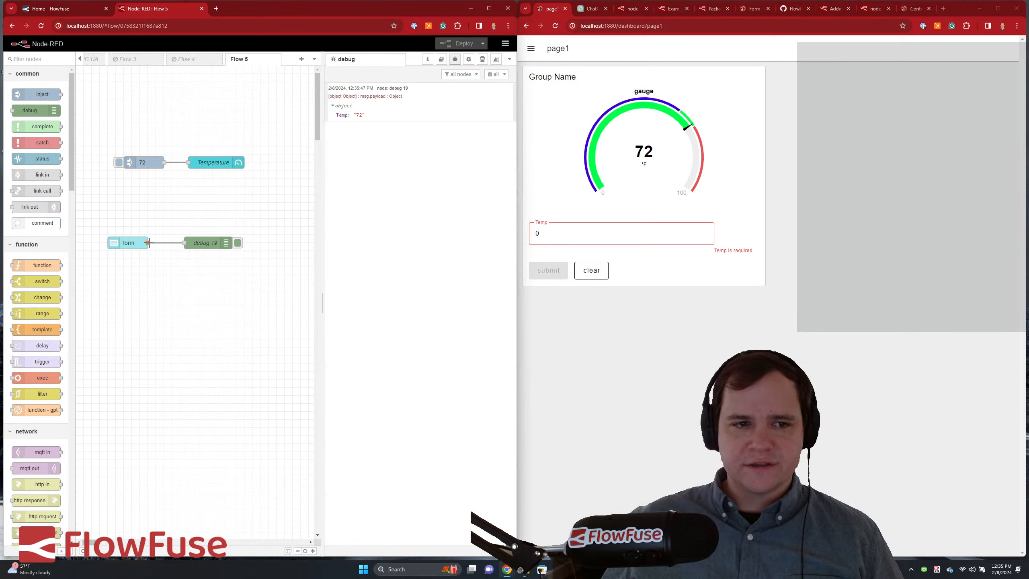
# - Wire the form node's output to the Temperature gauge and submit 73 through the dashboard's Temp form
pyautogui.moveTo(148, 243); pyautogui.dragTo(189, 162)
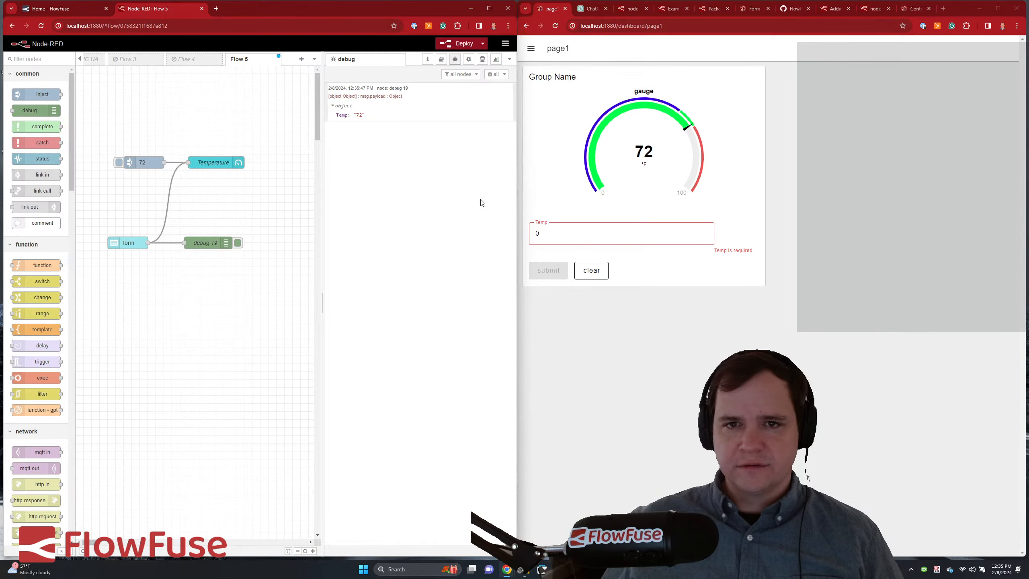
pyautogui.click(571, 236)
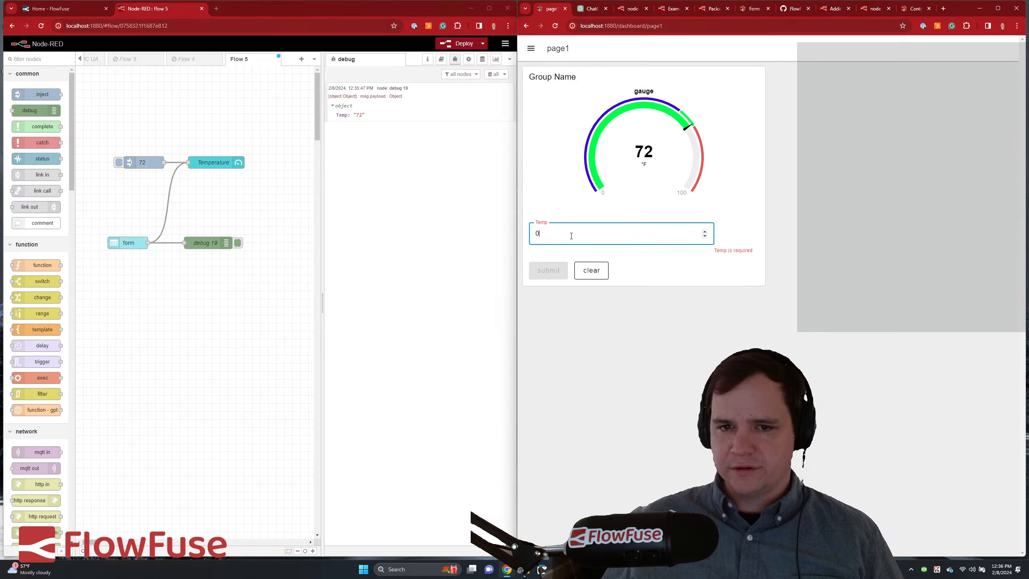
pyautogui.write('32')
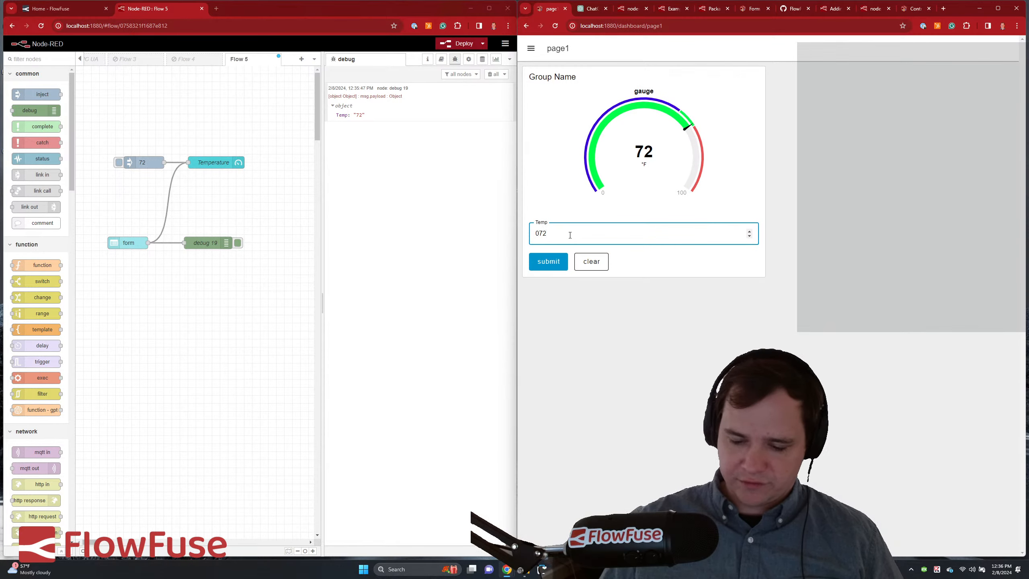
pyautogui.press('BackSpace')
pyautogui.press('BackSpace')
pyautogui.press('BackSpace')
pyautogui.write('73')
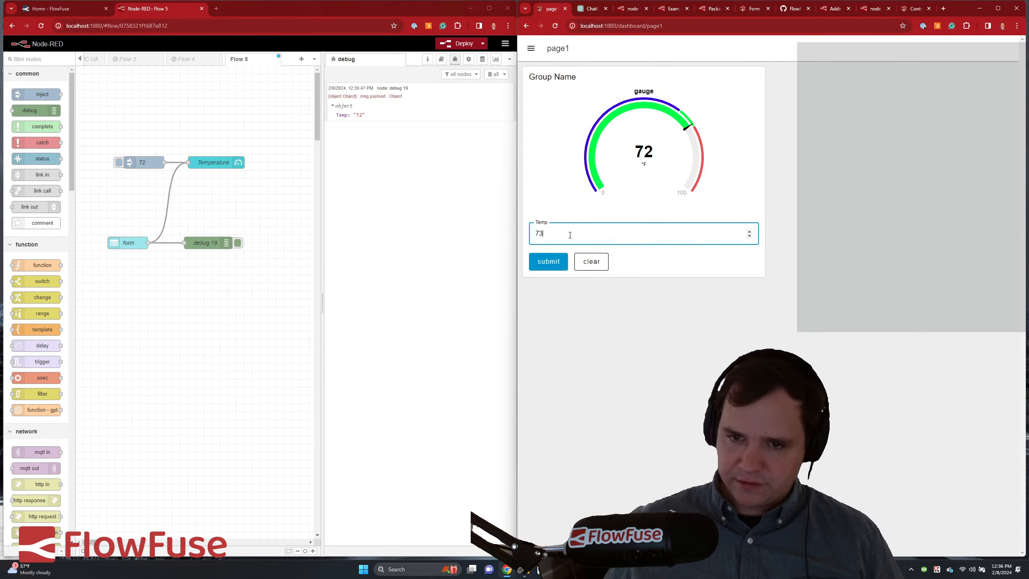
pyautogui.click(562, 266)
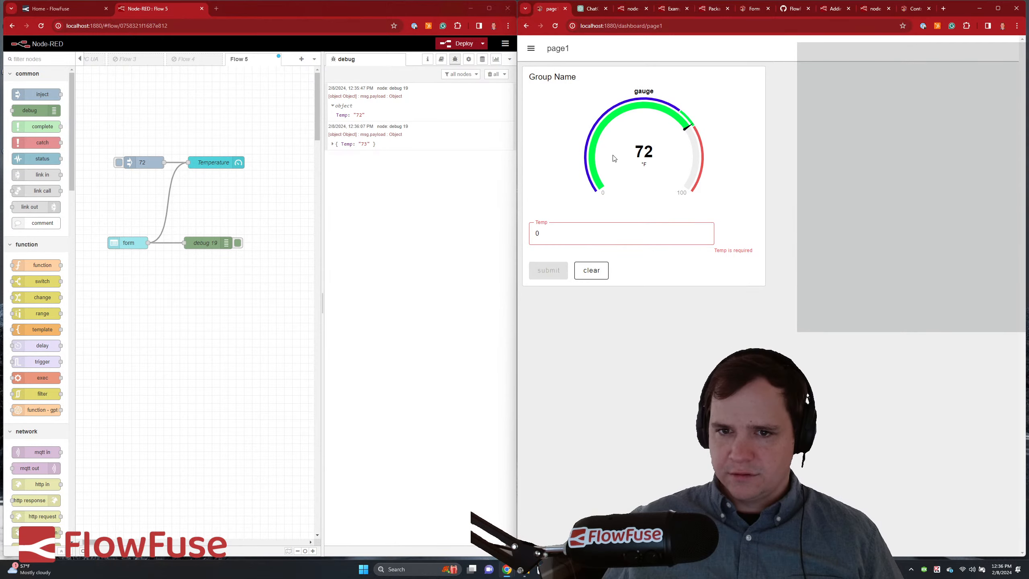
# - Deploy the form-to-gauge connection and submit 73 through the Temp form again
pyautogui.click(457, 43)
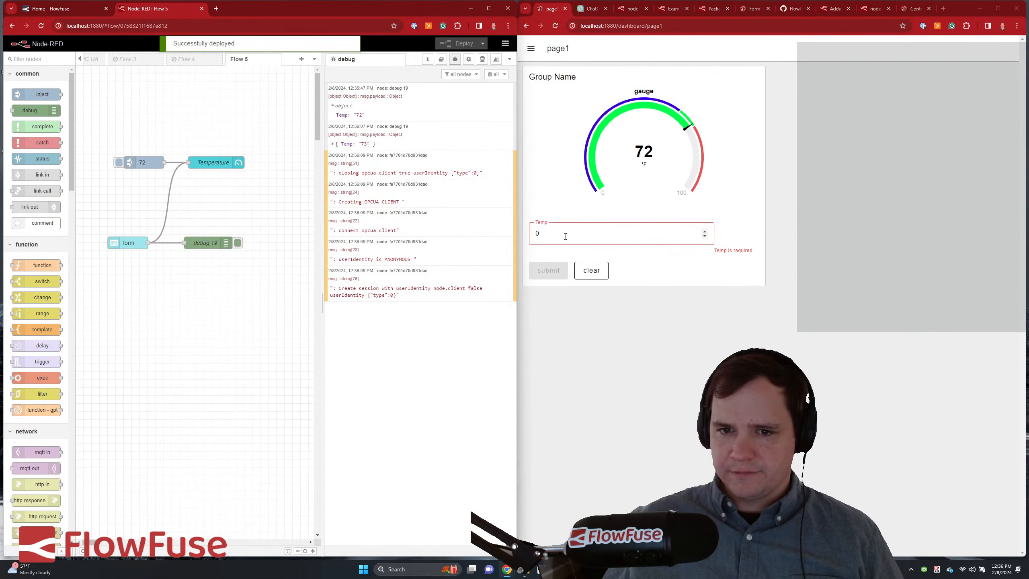
pyautogui.click(566, 235)
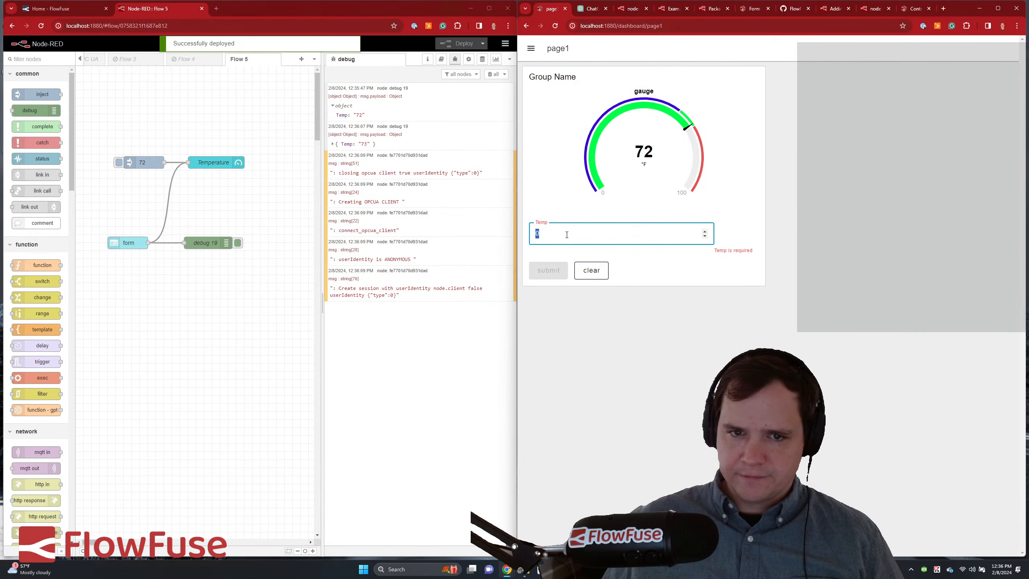
pyautogui.write('73')
pyautogui.click(556, 263)
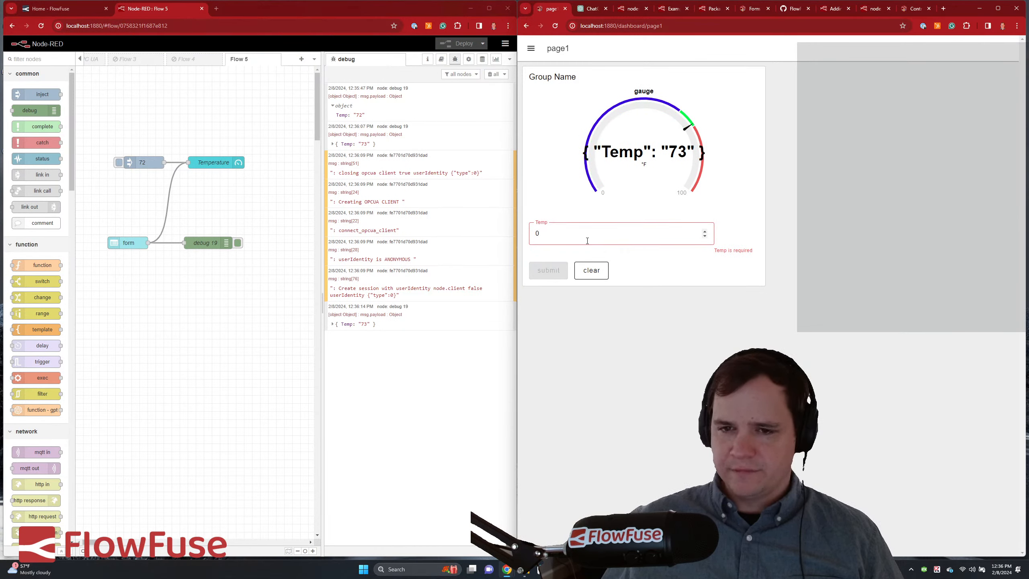
# - Insert a change node on the wire between form and Temperature that sets msg.payload to the value of msg.payload.Temp
pyautogui.doubleClick(568, 237)
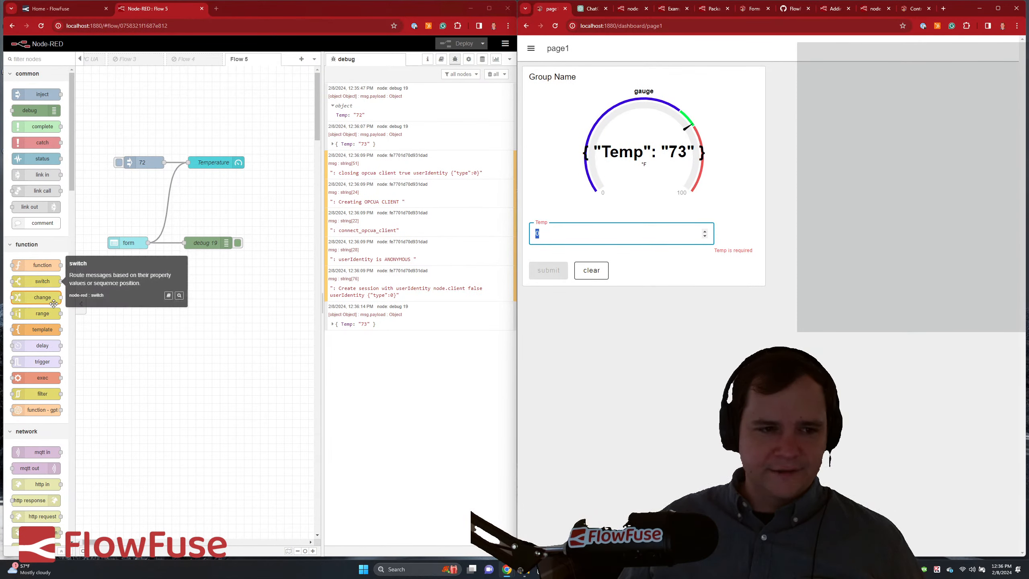
pyautogui.moveTo(43, 297); pyautogui.dragTo(171, 204)
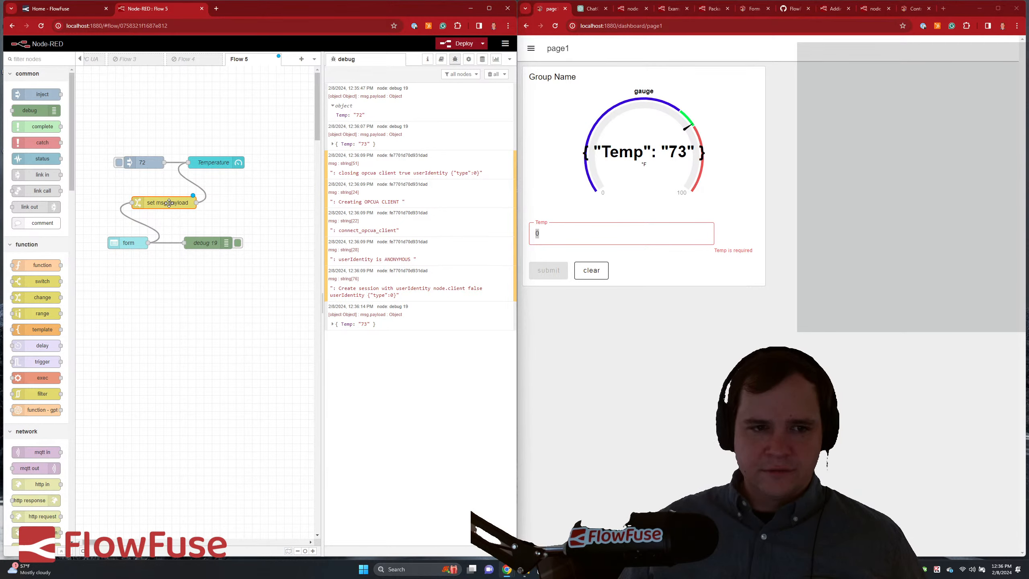
pyautogui.doubleClick(168, 202)
pyautogui.click(191, 161)
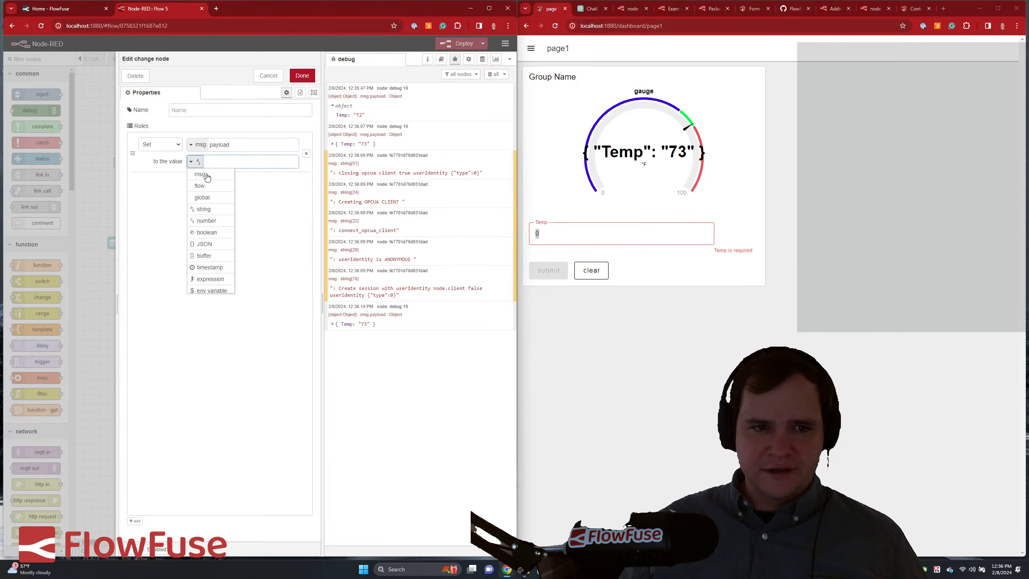
pyautogui.click(200, 177)
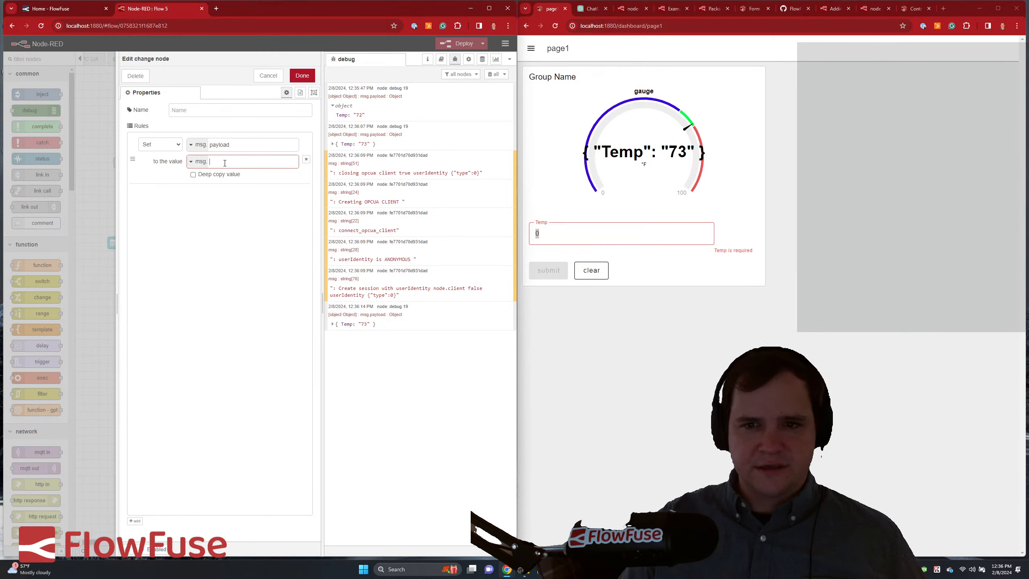
pyautogui.write('TME')
pyautogui.write('emp')
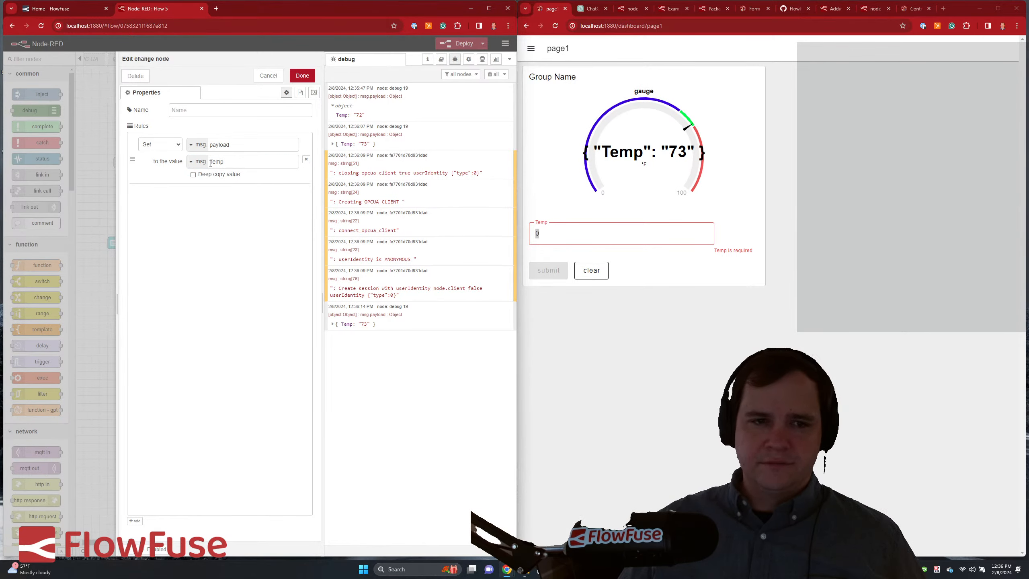
pyautogui.click(212, 162)
pyautogui.write('pay')
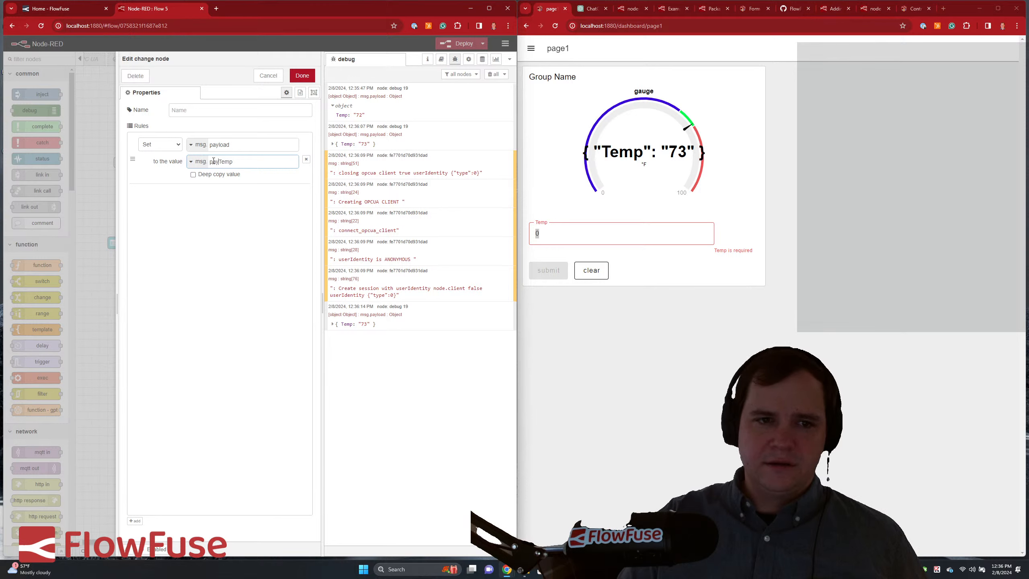
pyautogui.write('load.')
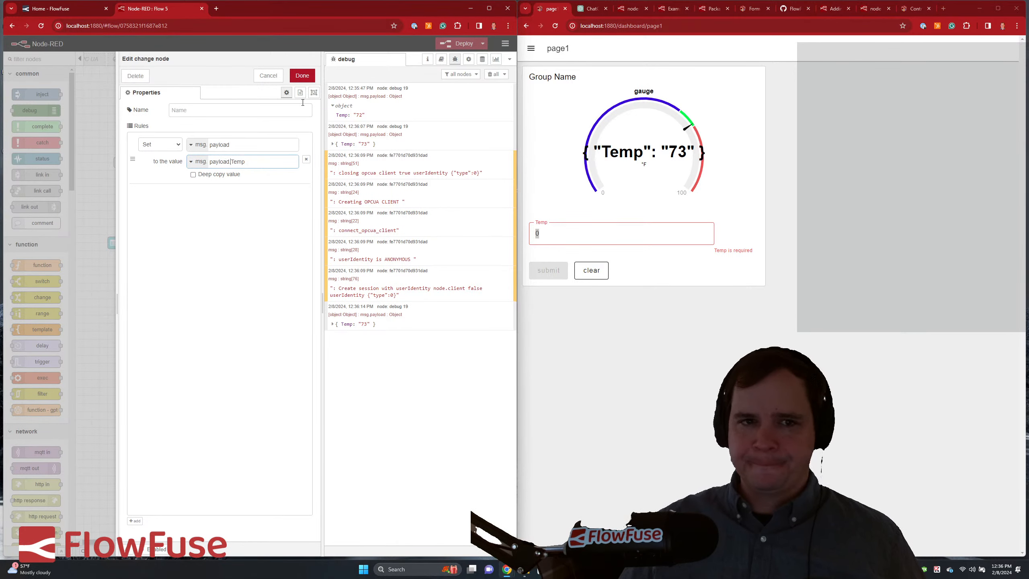
pyautogui.click(303, 76)
# - Deploy the flow with the change node and test the gauge by submitting a Temp value of 73
pyautogui.click(462, 43)
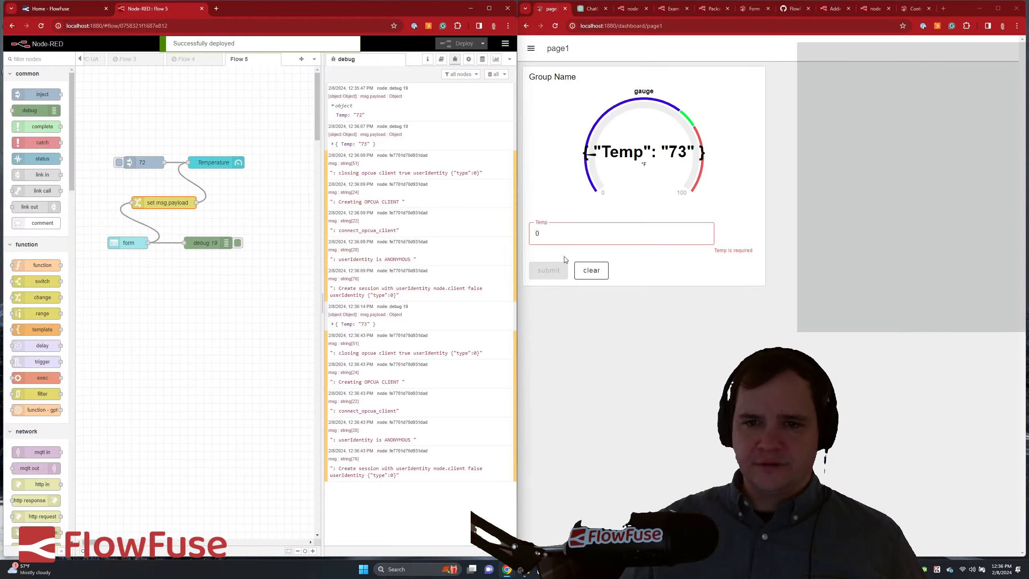
pyautogui.click(569, 235)
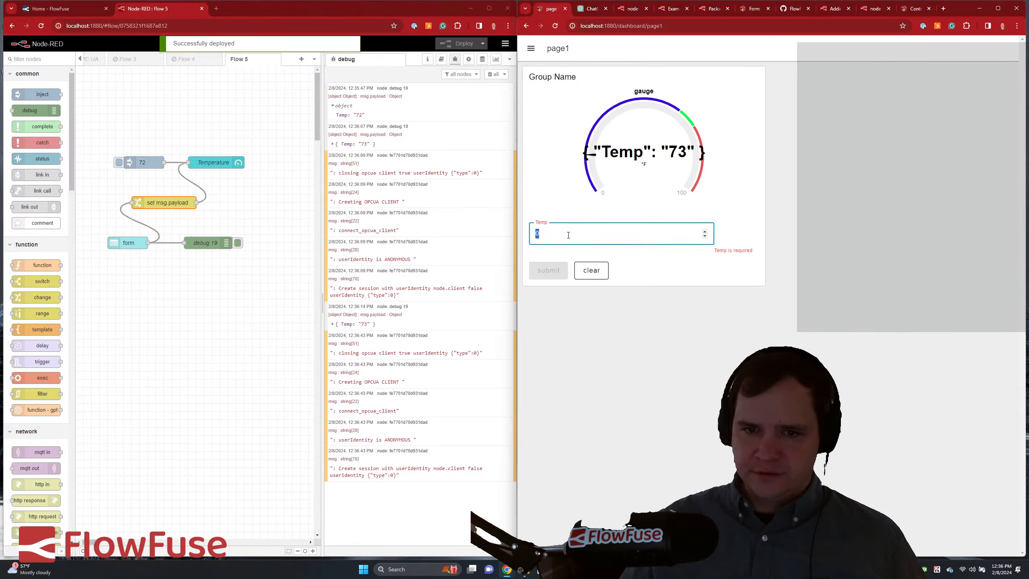
pyautogui.write('73')
pyautogui.click(549, 262)
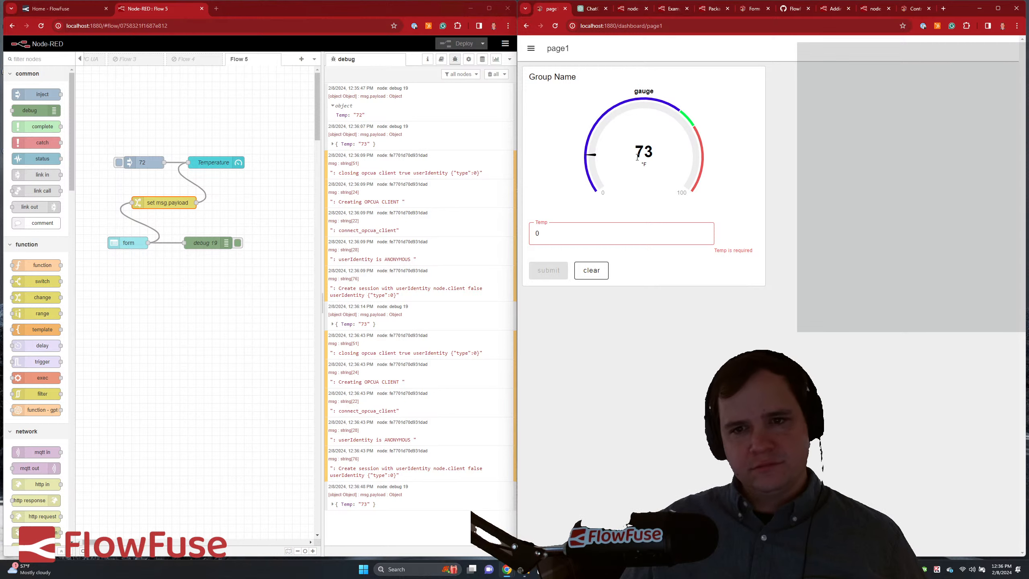
# - Review the form node's element settings and close them without changes
pyautogui.click(560, 236)
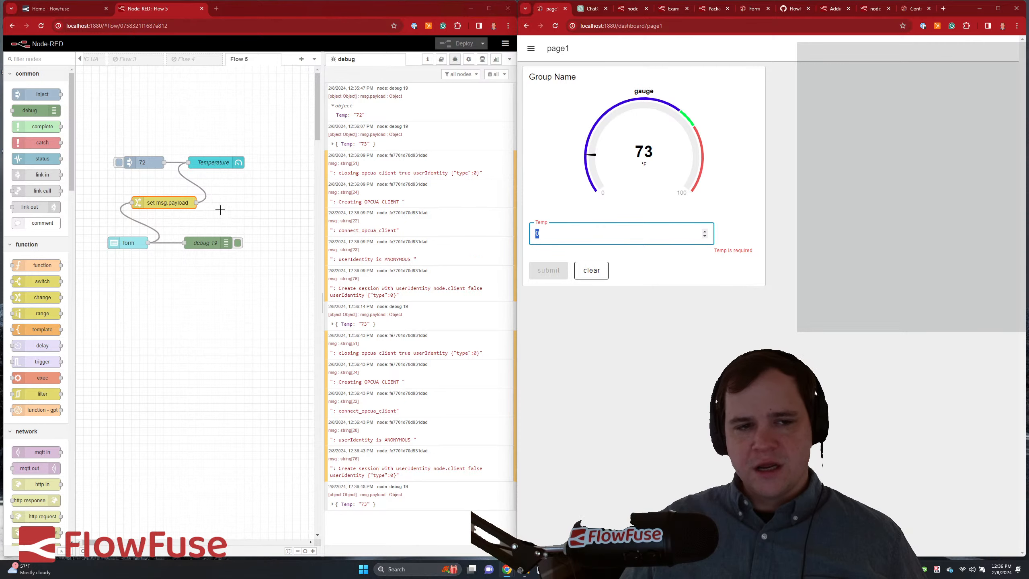
pyautogui.doubleClick(134, 235)
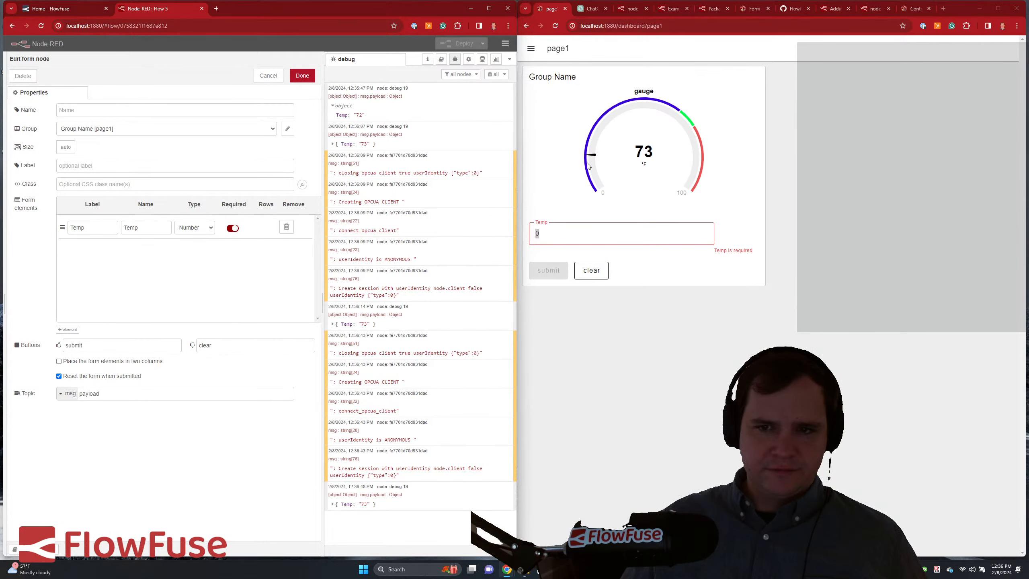
pyautogui.click(268, 76)
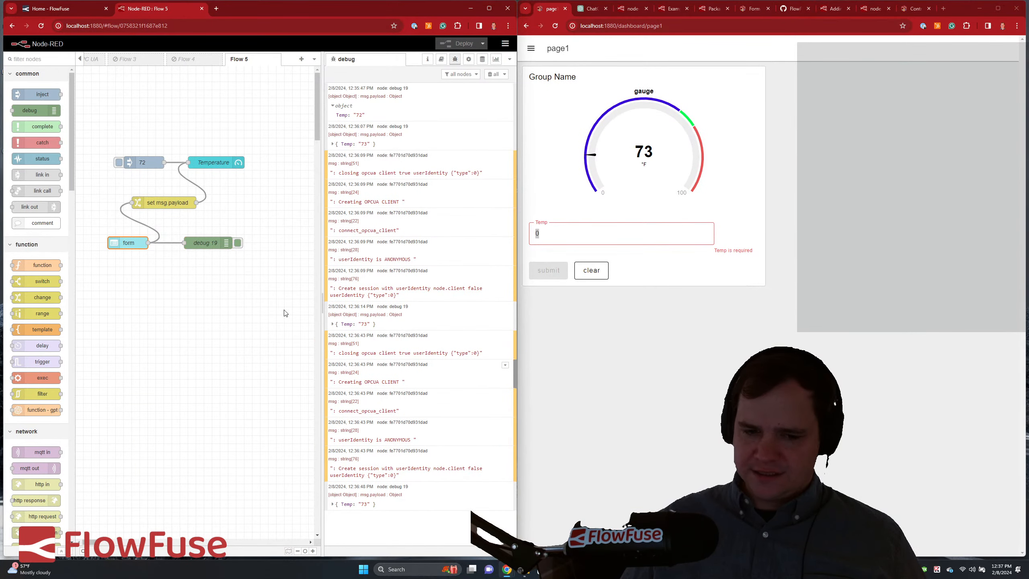
# - Add a debug node wired to the change node's output, deploy the flow and clear the debug messages
pyautogui.moveTo(30, 110); pyautogui.dragTo(159, 162)
pyautogui.moveTo(302, 236); pyautogui.dragTo(220, 210)
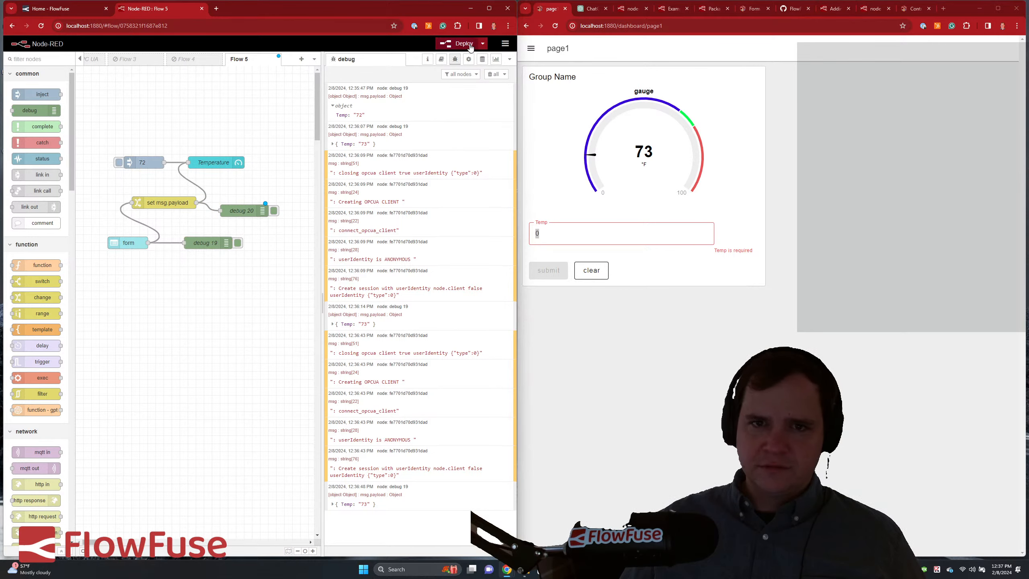
pyautogui.click(454, 43)
pyautogui.click(493, 75)
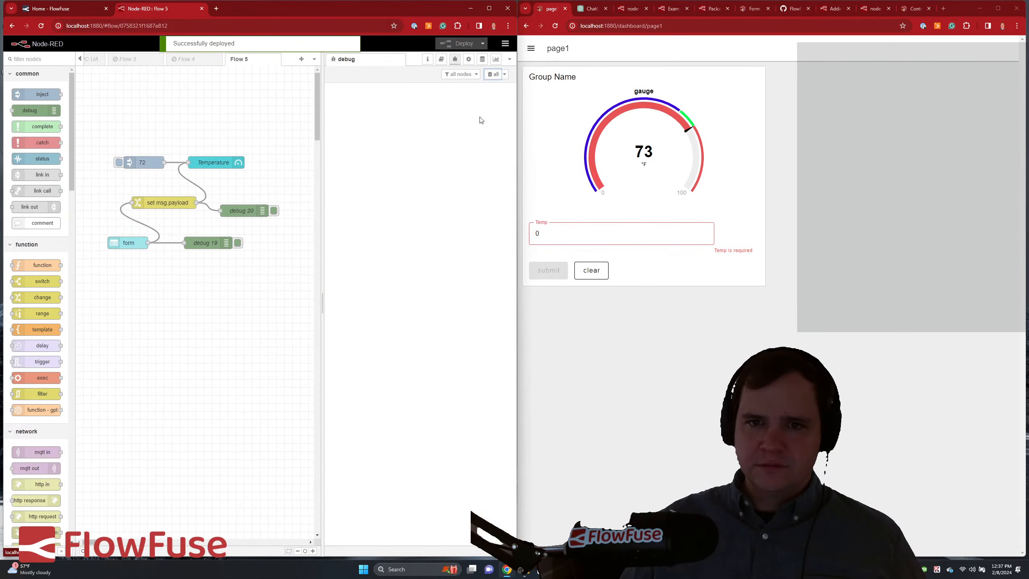
# - Turn off resetting the form when submitted in the form node, save it and deploy the flow
pyautogui.click(554, 237)
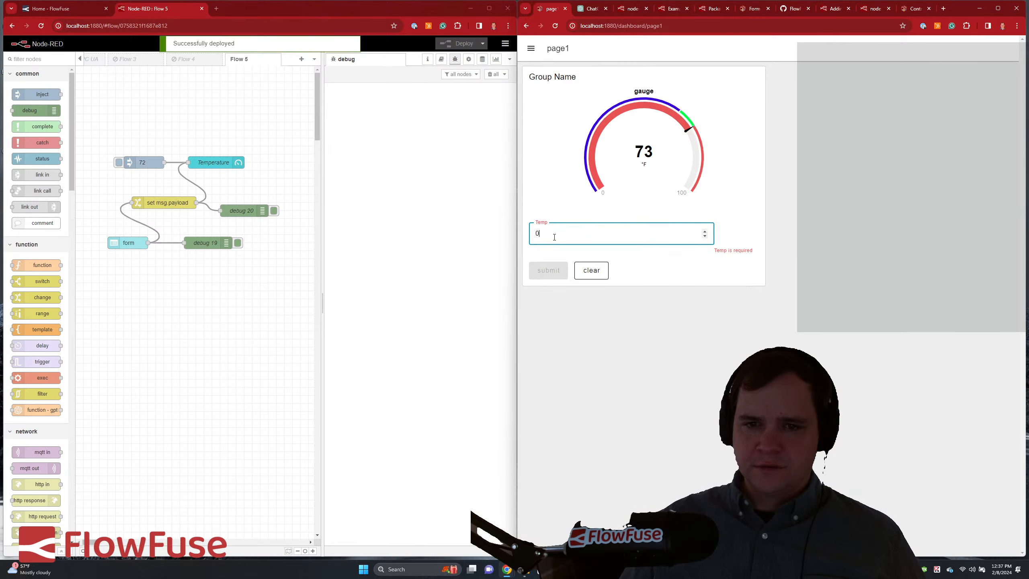
pyautogui.doubleClick(129, 243)
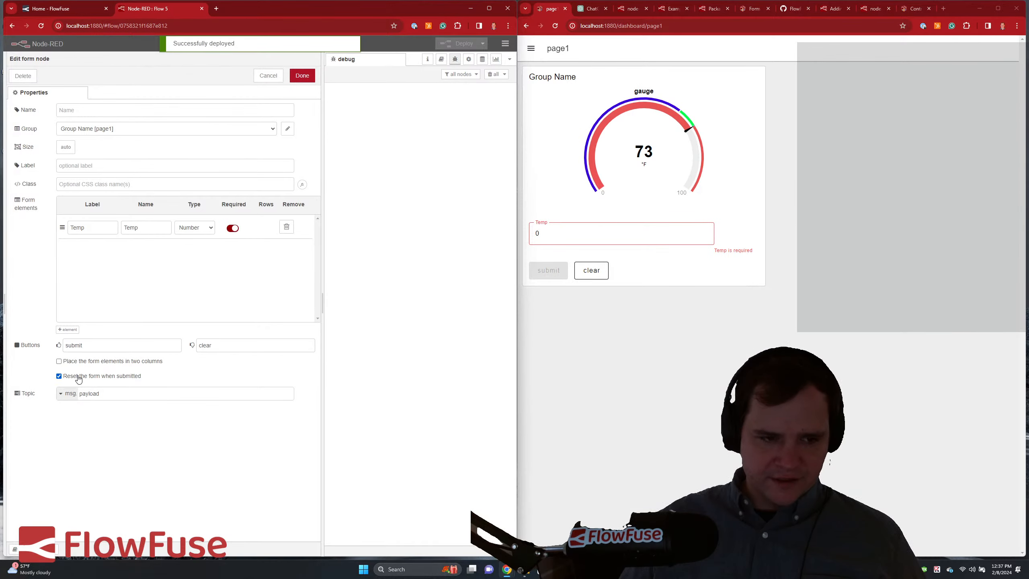
pyautogui.click(79, 377)
pyautogui.click(315, 81)
pyautogui.click(462, 43)
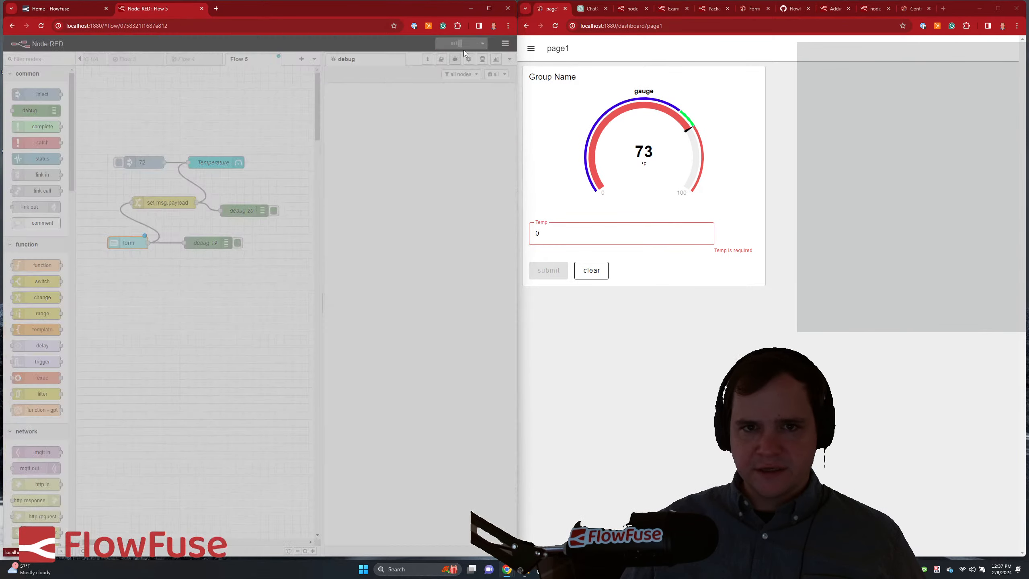
# - Submit a Temp value of 75 in the dashboard form
pyautogui.click(544, 237)
pyautogui.press('BackSpace')
pyautogui.write('75')
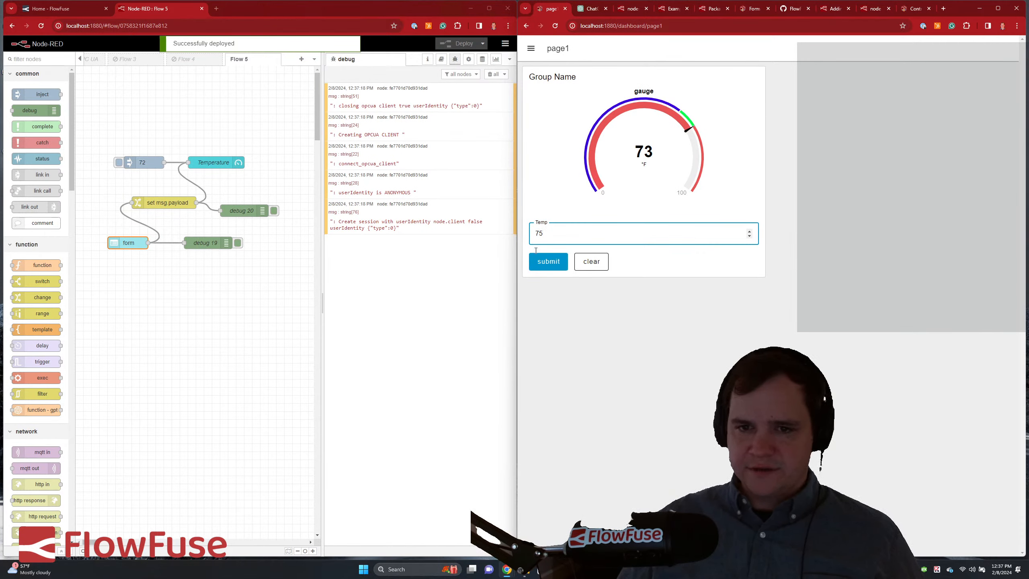
pyautogui.click(548, 261)
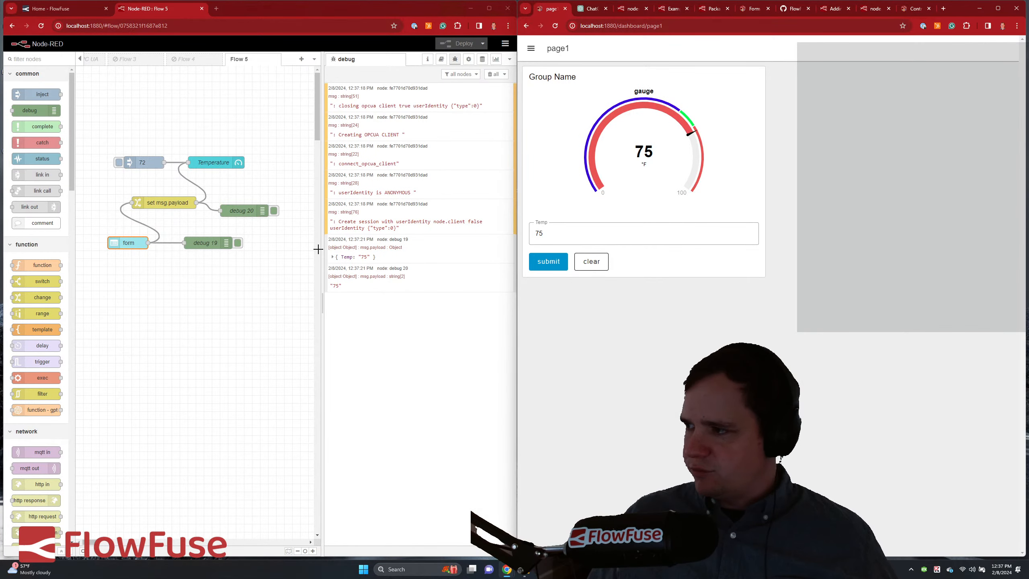
# - Lower the Temp value in the dashboard form to 73 and submit it, and repeat with 71
pyautogui.click(554, 233)
pyautogui.doubleClick(567, 233)
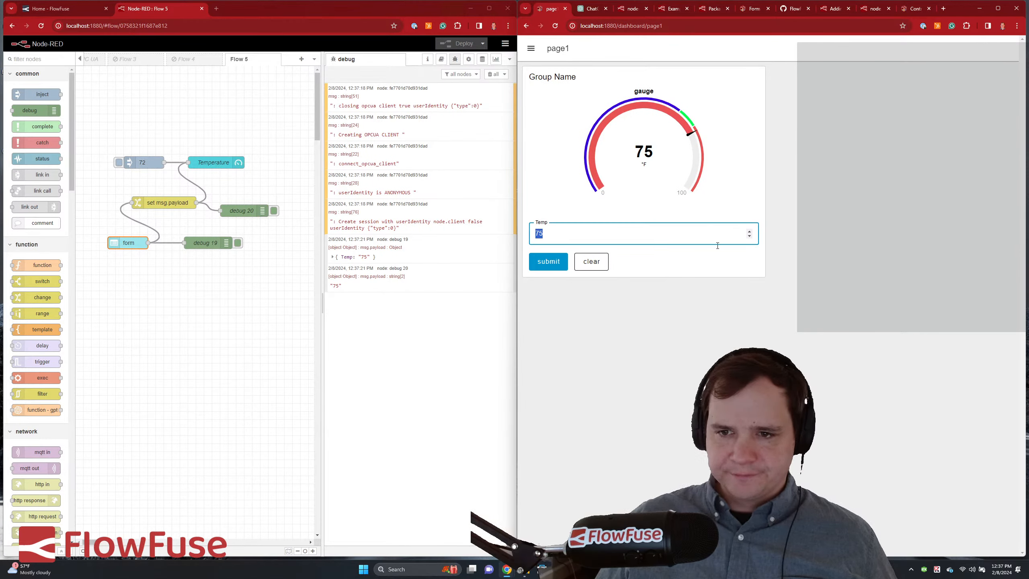
pyautogui.click(749, 237)
pyautogui.click(750, 237)
pyautogui.click(543, 262)
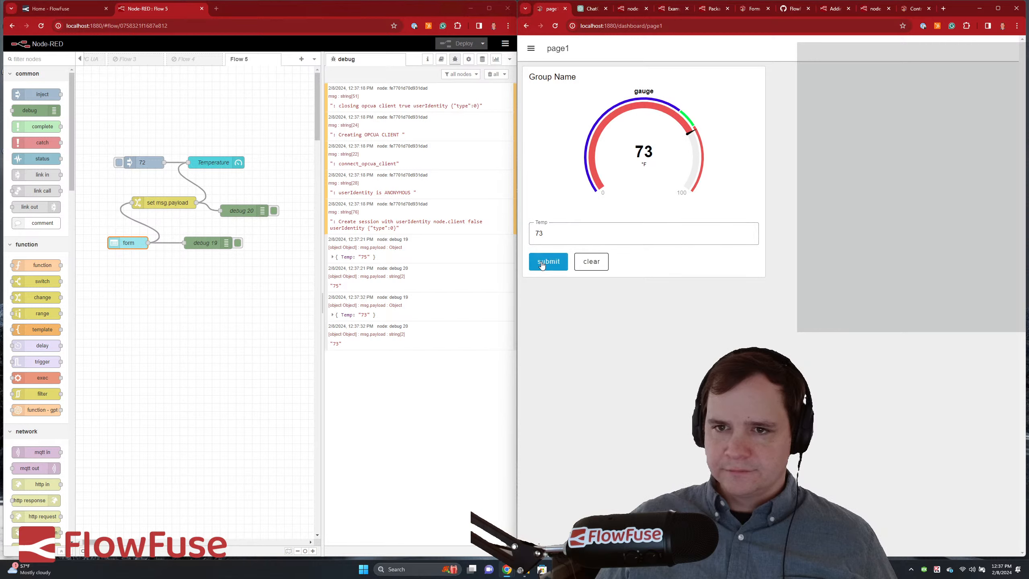
pyautogui.click(595, 242)
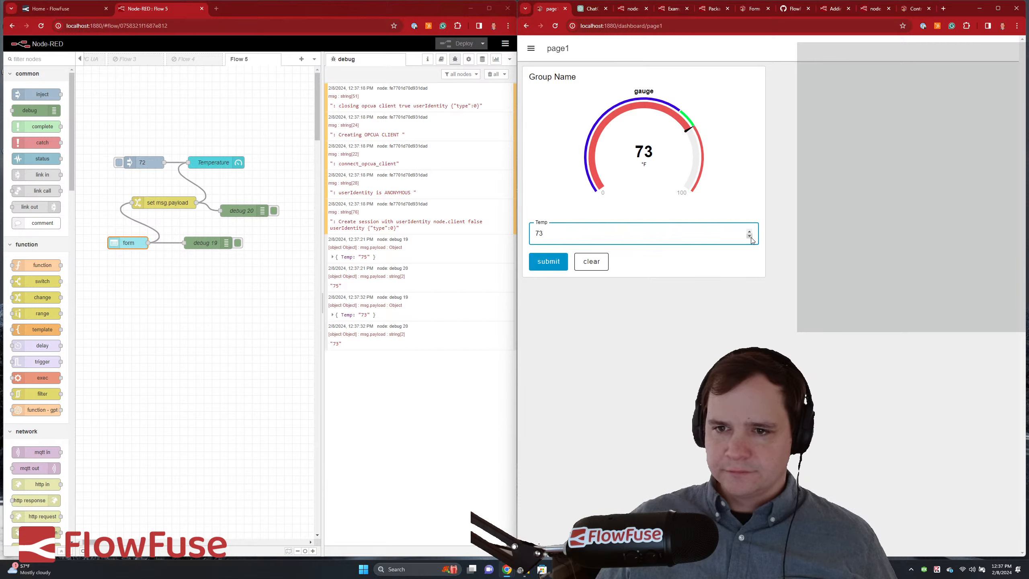
pyautogui.click(547, 263)
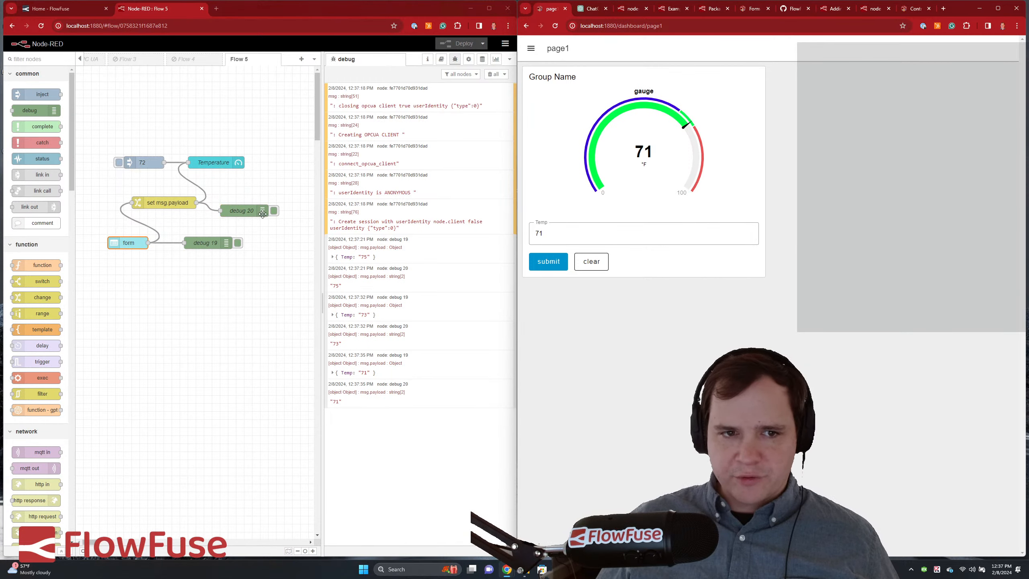
# - Delete the debug 20 node from the change node's output and deploy the flow
pyautogui.click(240, 215)
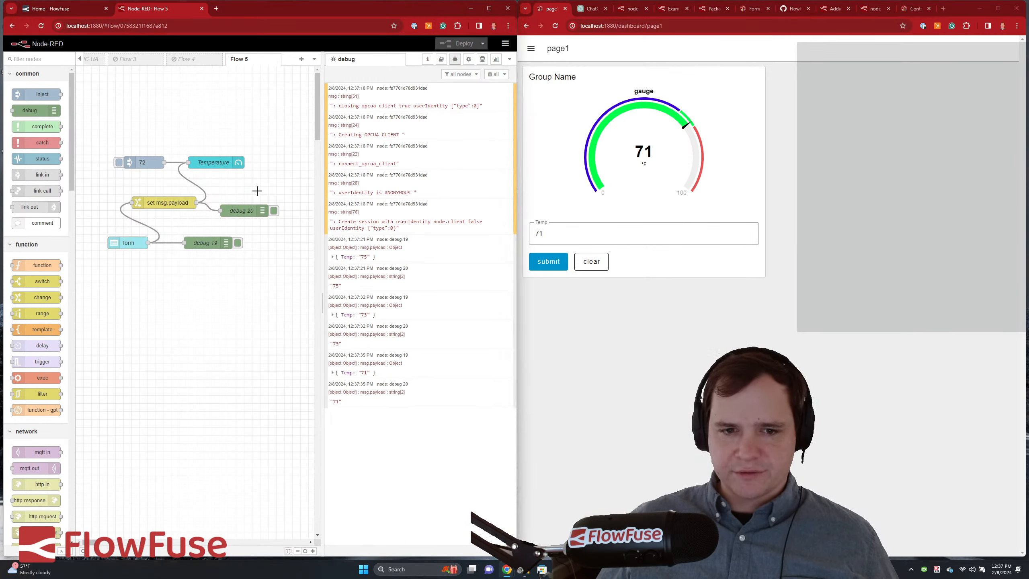
pyautogui.click(238, 205)
pyautogui.press('Delete')
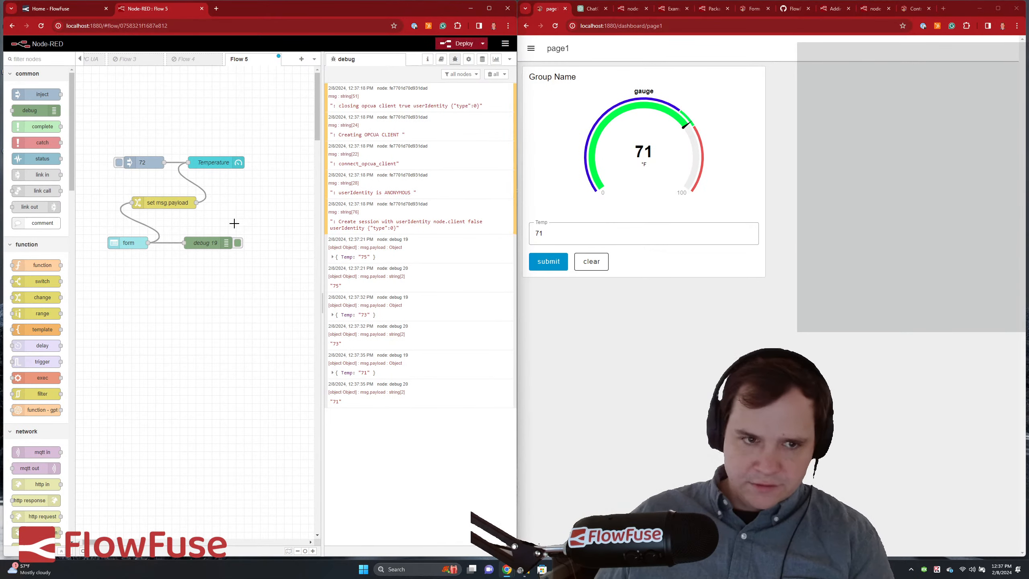
pyautogui.click(452, 45)
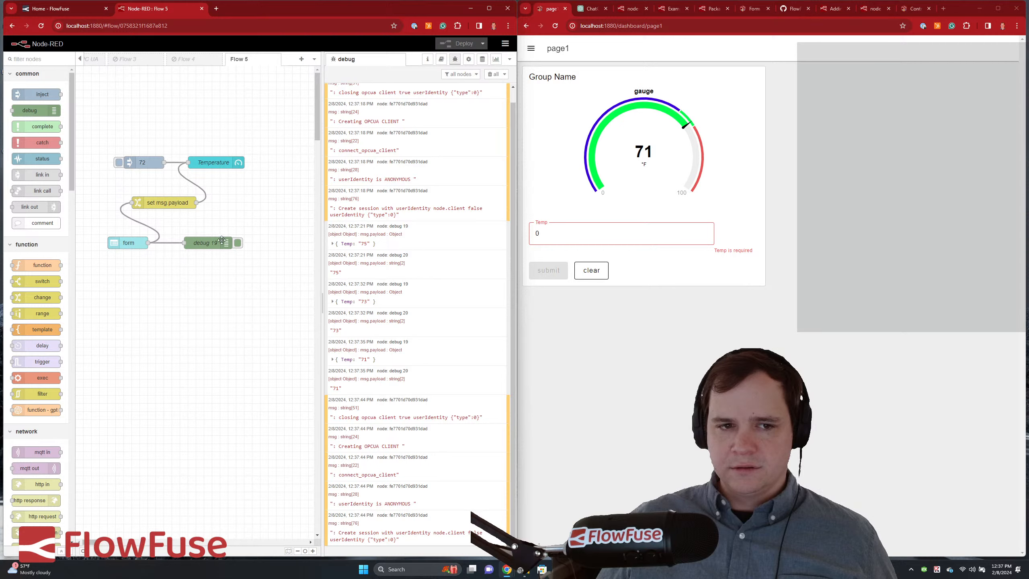
# - Rearrange the flow with the change node beside the form, debug 19 below it, and the 72 inject and Temperature gauge in a row above
pyautogui.moveTo(199, 244); pyautogui.dragTo(178, 325)
pyautogui.moveTo(178, 204); pyautogui.dragTo(210, 244)
pyautogui.moveTo(221, 162); pyautogui.dragTo(277, 242)
pyautogui.moveTo(142, 162); pyautogui.dragTo(124, 142)
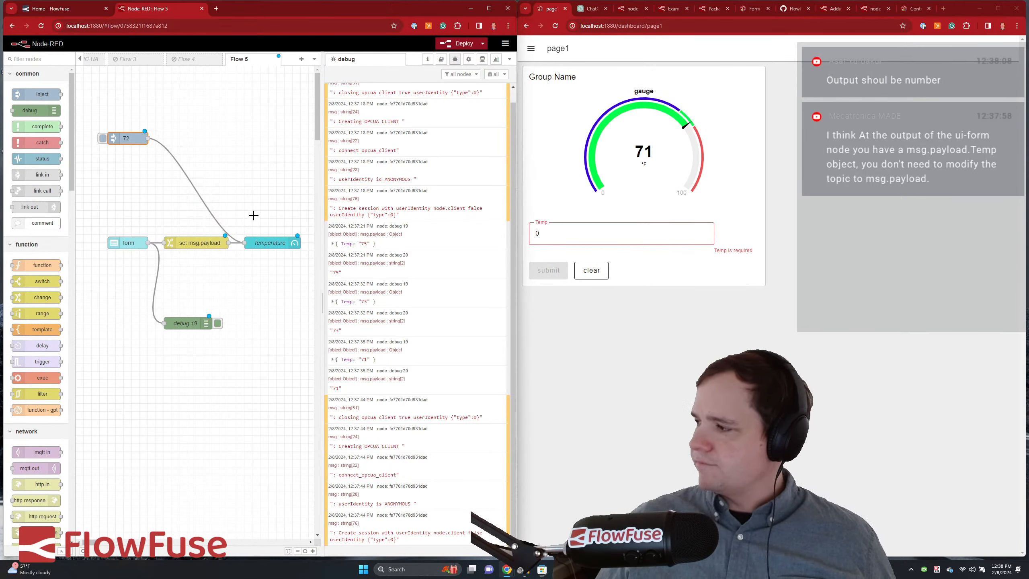
pyautogui.moveTo(274, 244); pyautogui.dragTo(248, 137)
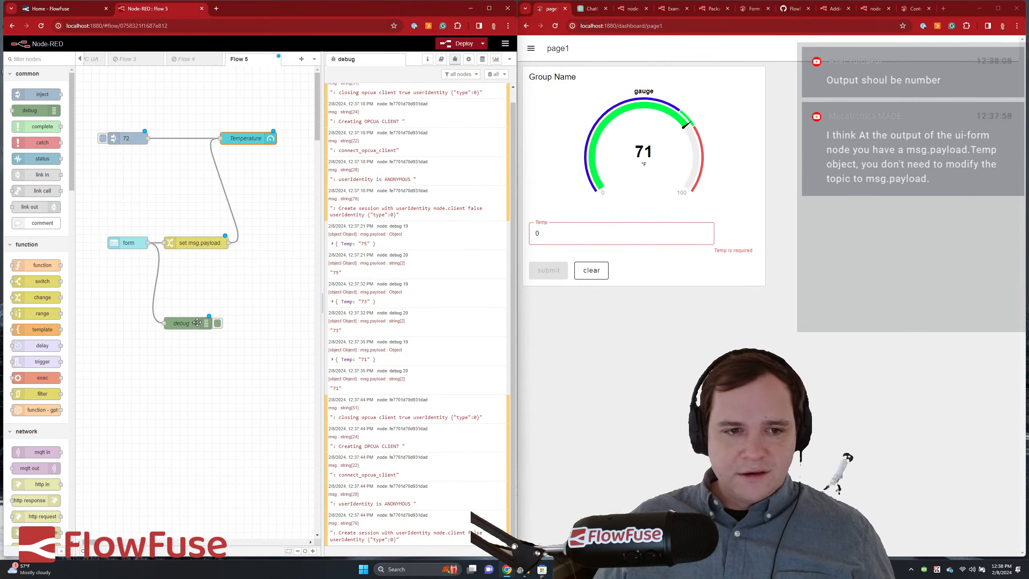
pyautogui.moveTo(198, 323); pyautogui.dragTo(222, 277)
pyautogui.click(256, 224)
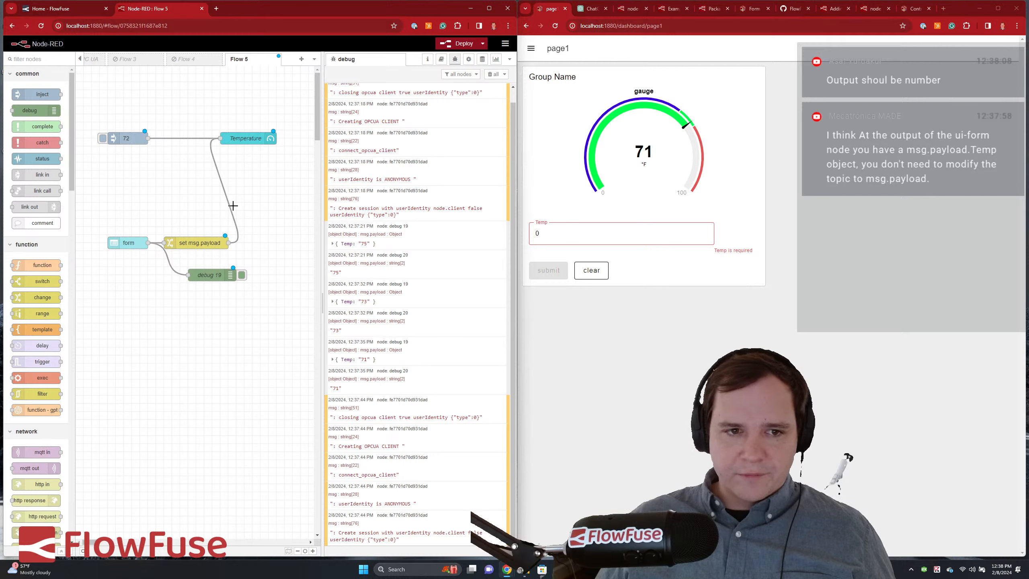
pyautogui.click(208, 242)
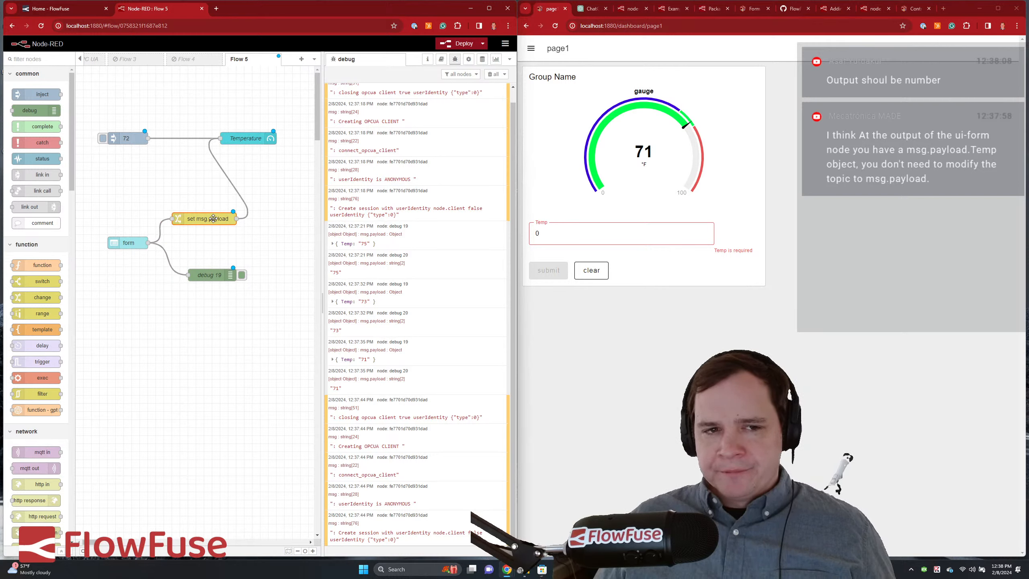
# - Paste a copy of the Temperature gauge beside the change node and rewire the change node's output from the original gauge to the copy
pyautogui.click(249, 139)
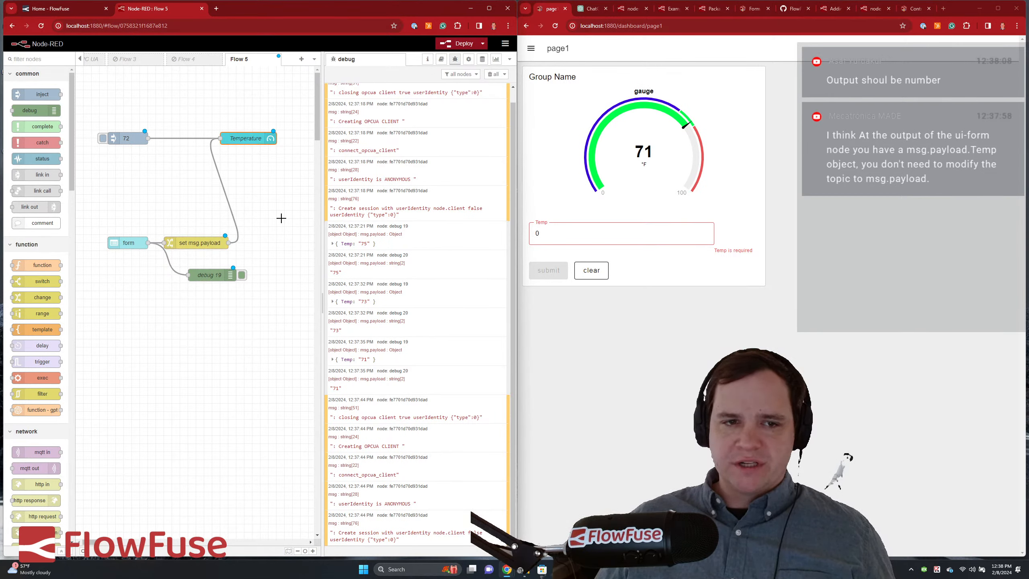
pyautogui.hotkey('ctrl', 'v')
pyautogui.click(269, 228)
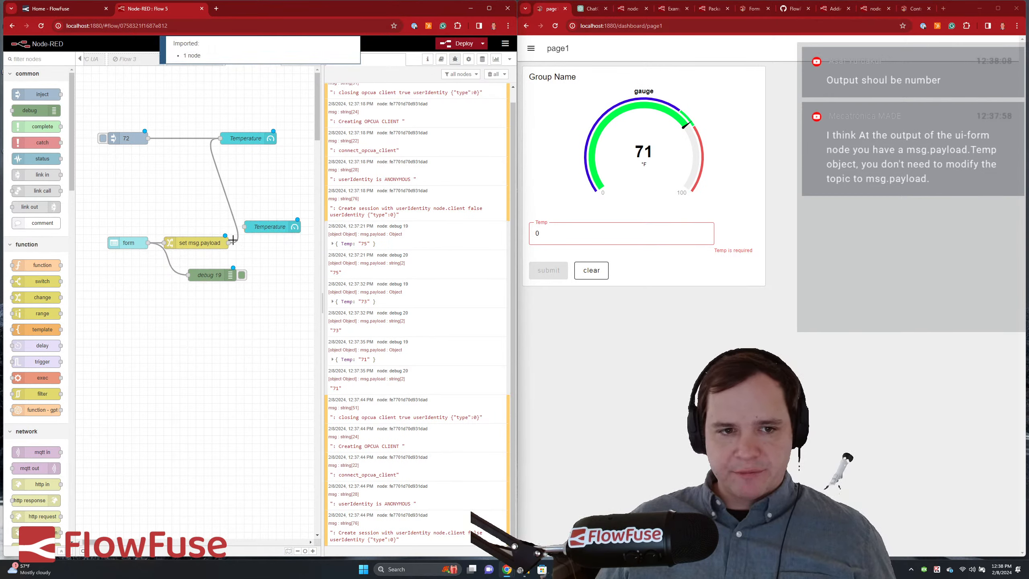
pyautogui.press('Delete')
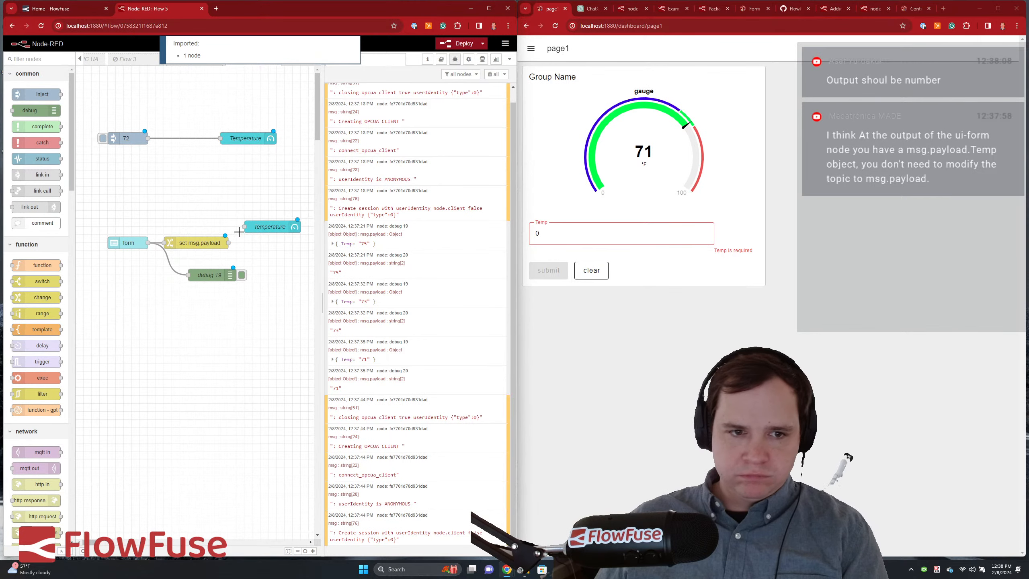
pyautogui.moveTo(228, 242); pyautogui.dragTo(253, 242)
# - Delete the debug 19 node and move the form, change and gauge row up to just below the 72 inject row
pyautogui.moveTo(106, 217); pyautogui.dragTo(307, 259)
pyautogui.click(226, 275)
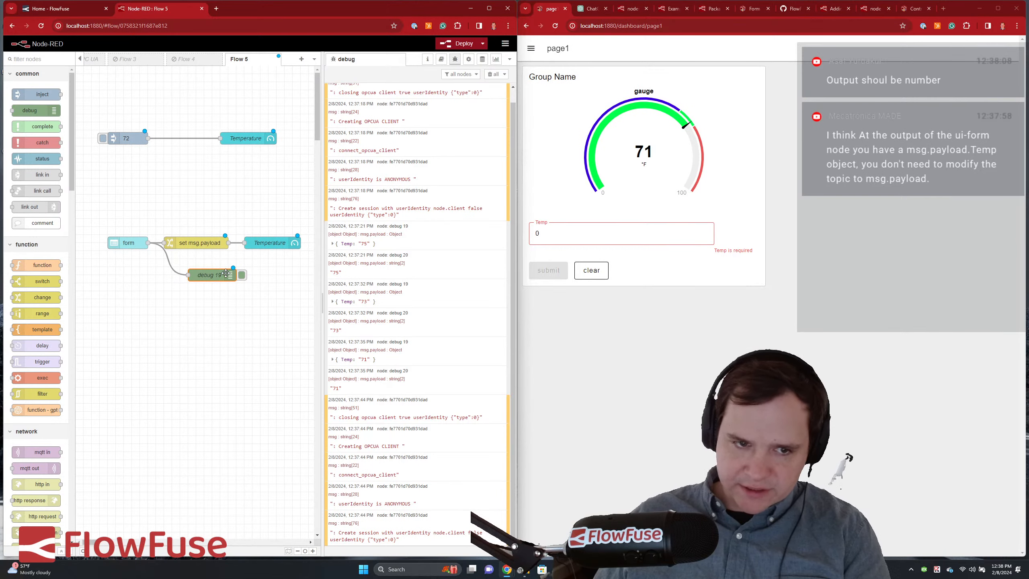
pyautogui.press('Delete')
pyautogui.moveTo(96, 219); pyautogui.dragTo(135, 246)
pyautogui.moveTo(218, 275); pyautogui.dragTo(300, 258)
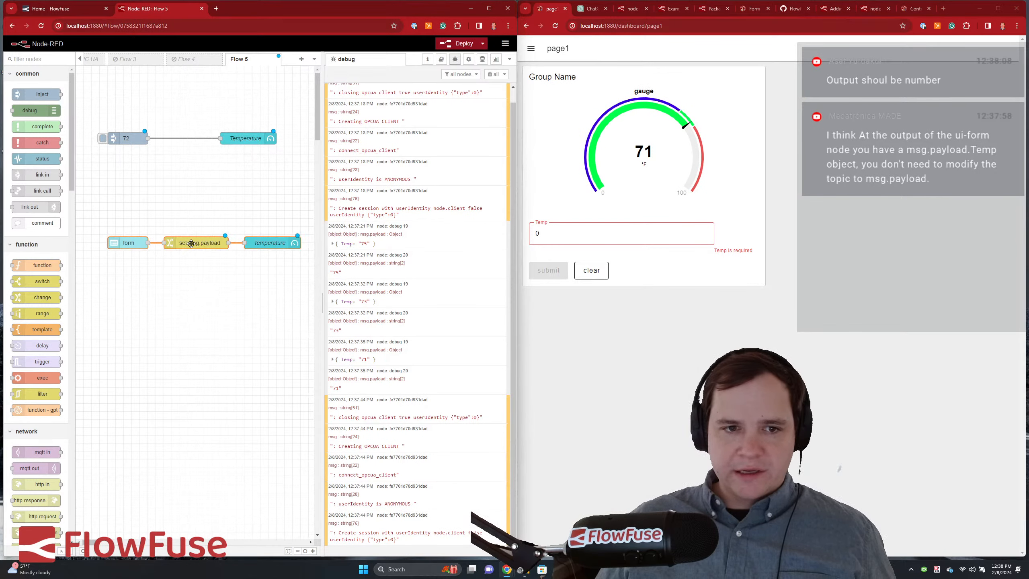
pyautogui.moveTo(142, 243); pyautogui.dragTo(124, 166)
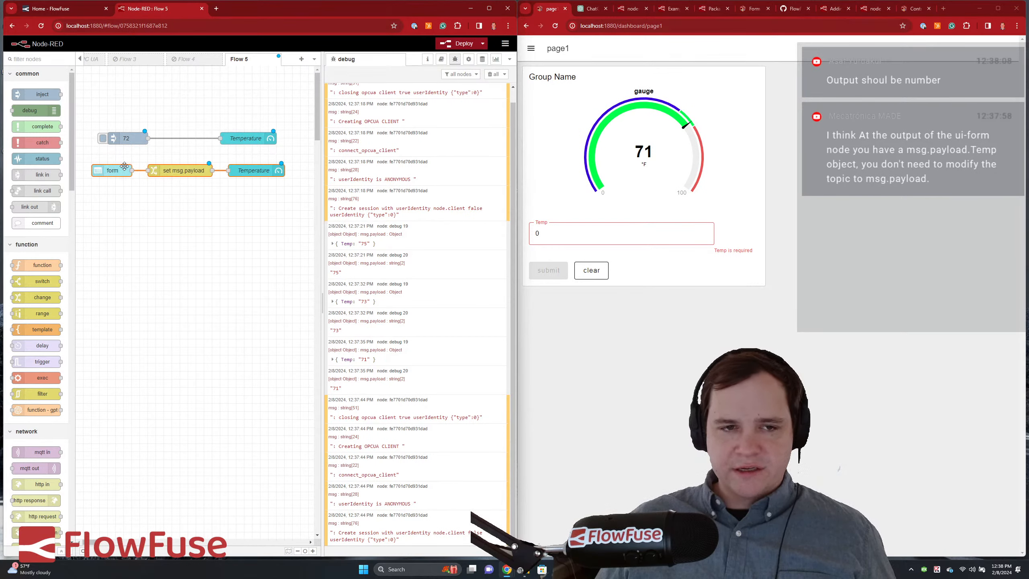
# - Tighten the inject row by moving its Temperature gauge closer to the 72 inject, align it above the form row, and deploy the flow
pyautogui.click(160, 143)
pyautogui.moveTo(245, 142); pyautogui.dragTo(189, 141)
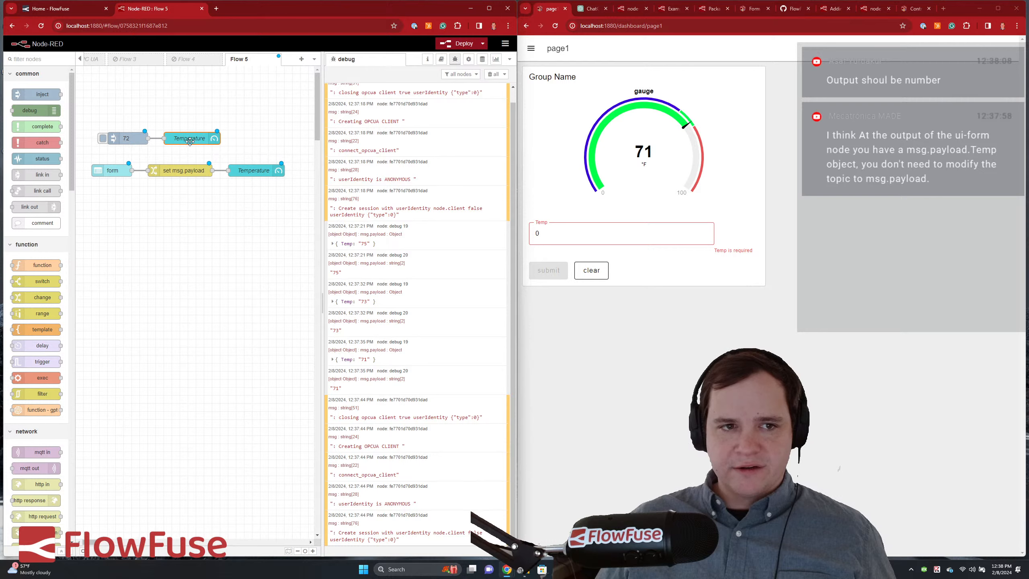
pyautogui.moveTo(85, 119); pyautogui.dragTo(243, 152)
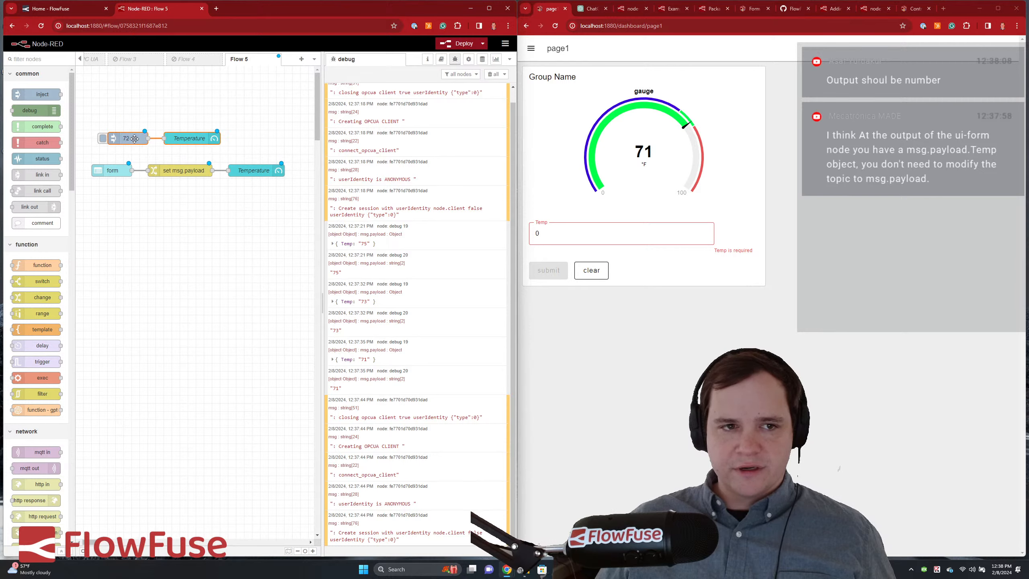
pyautogui.moveTo(138, 139); pyautogui.dragTo(122, 139)
pyautogui.click(233, 234)
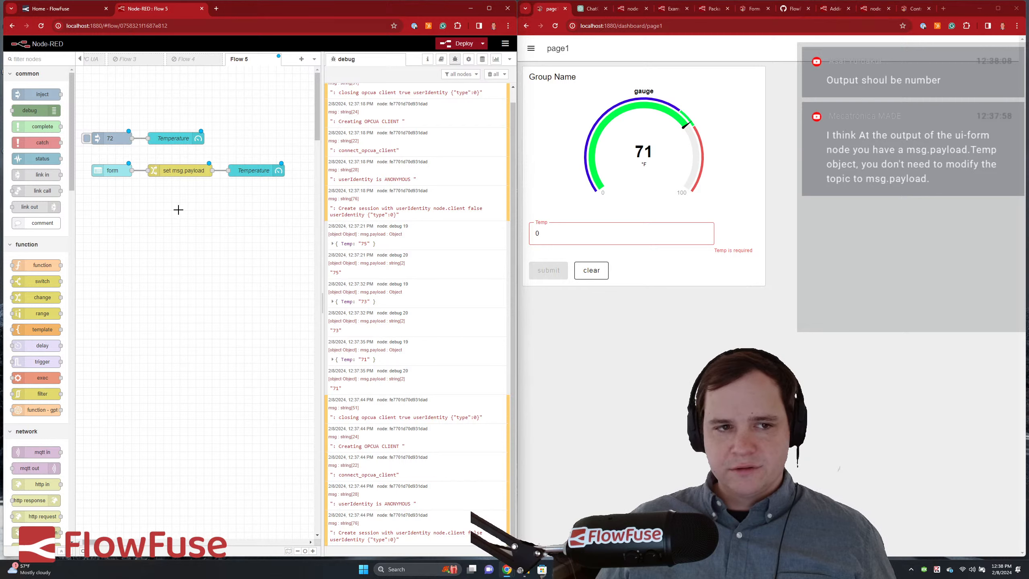
pyautogui.hotkey('ctrl', 'd')
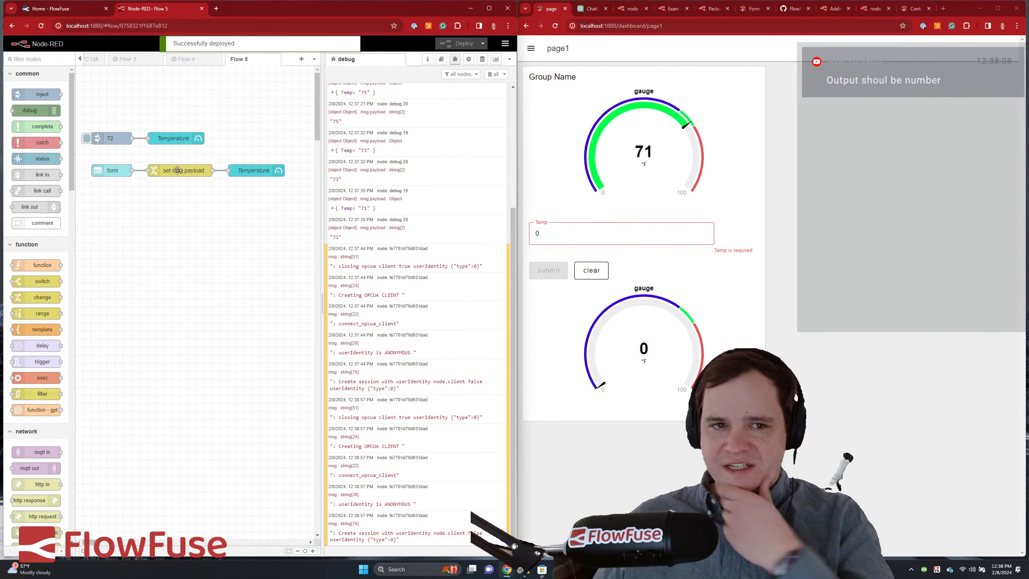
pyautogui.moveTo(80, 158); pyautogui.dragTo(298, 205)
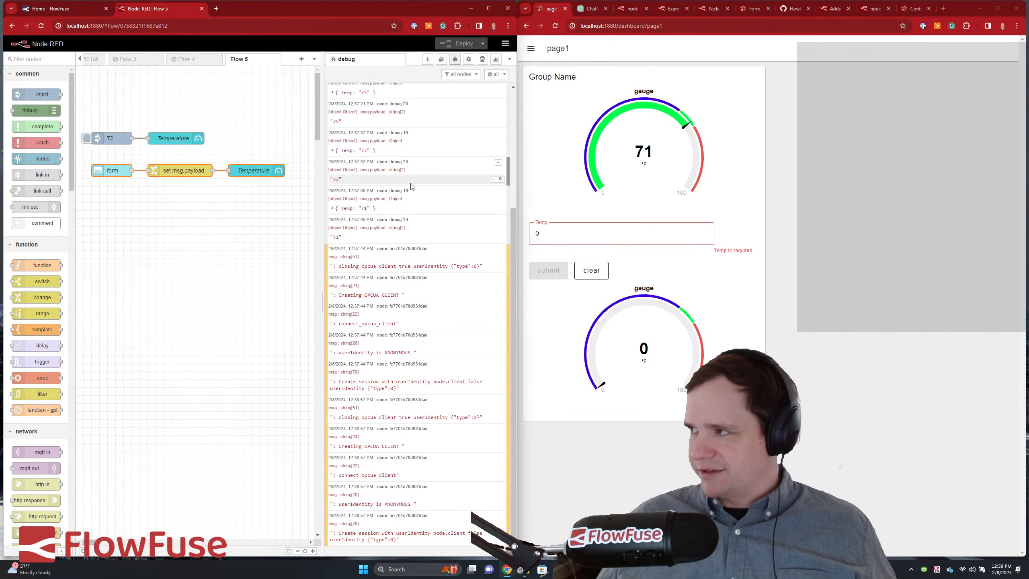
pyautogui.click(249, 227)
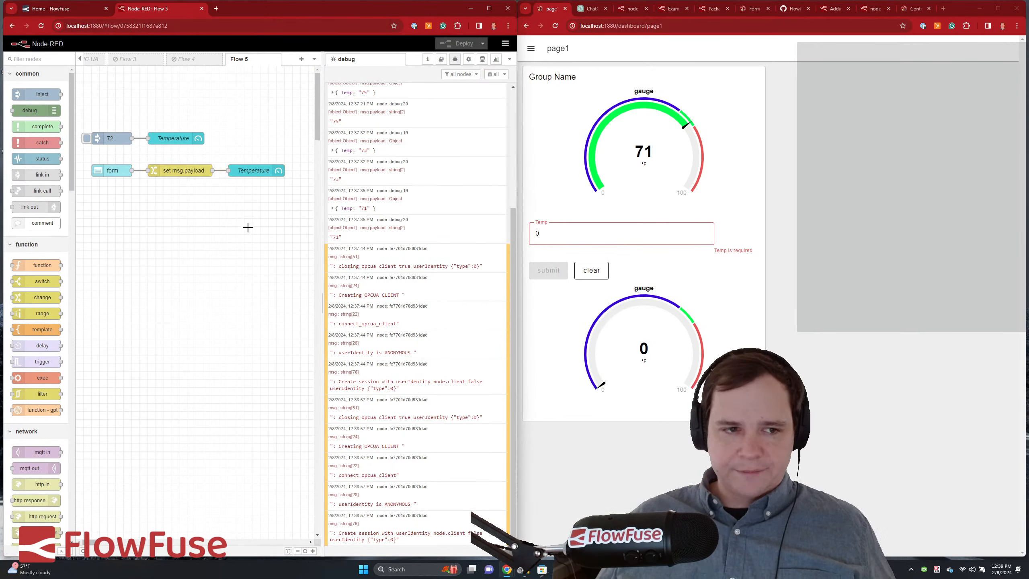
# - Test the second gauge by submitting a Temp value of 72 in the dashboard form
pyautogui.click(582, 236)
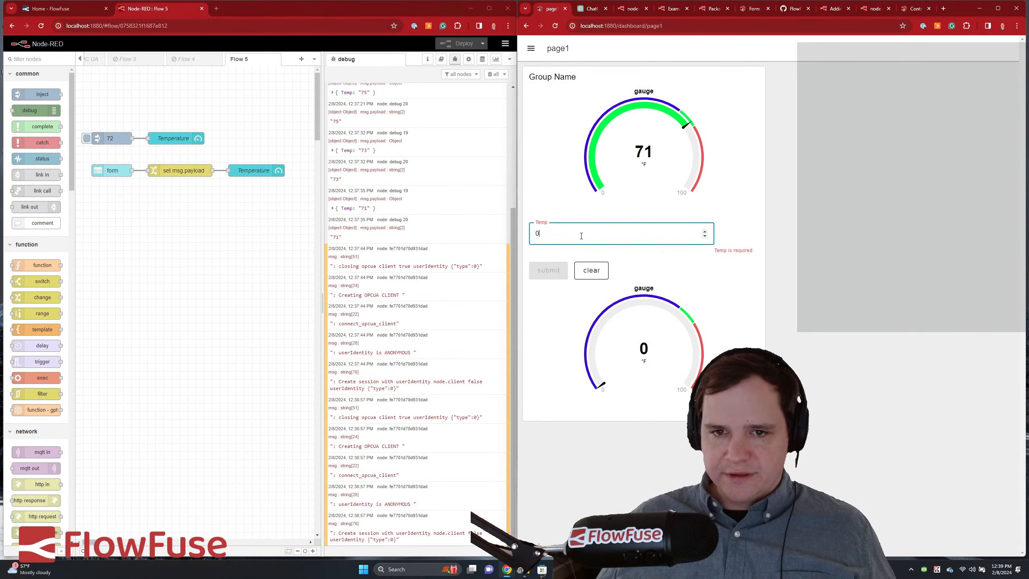
pyautogui.click(705, 234)
pyautogui.doubleClick(582, 236)
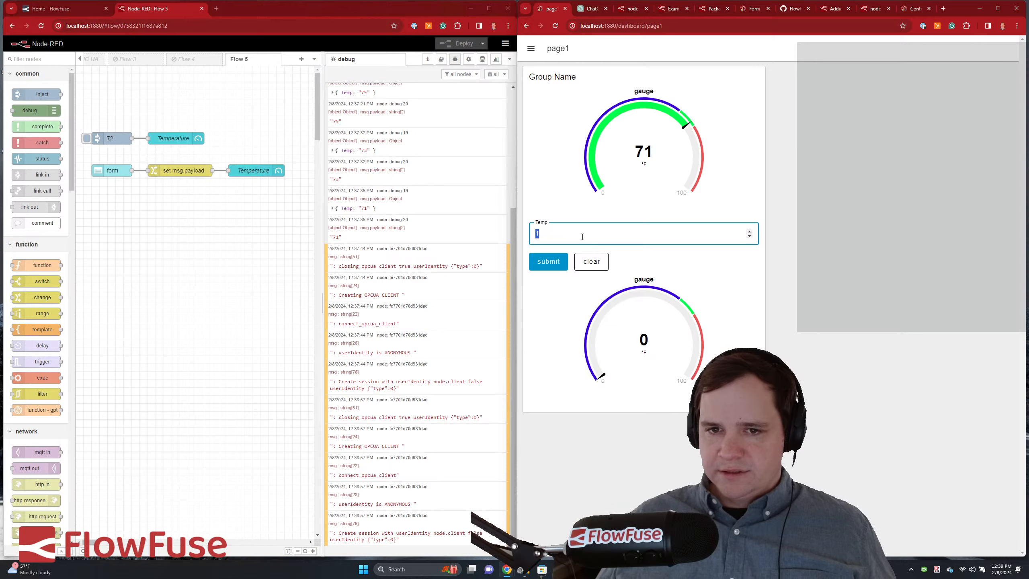
pyautogui.write('72')
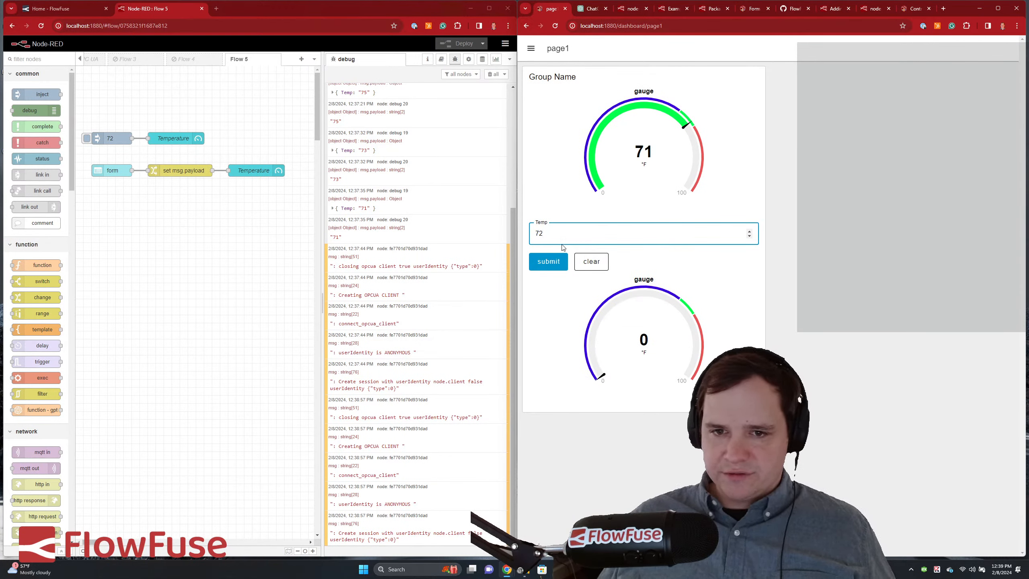
pyautogui.click(555, 263)
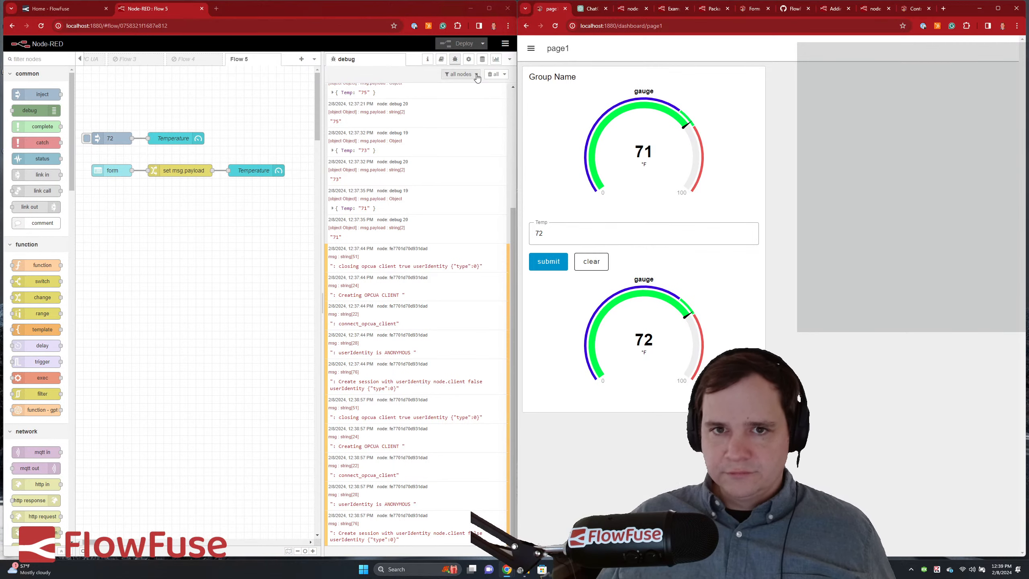
# - Clear the debug messages and add a Dashboard 2 text input node below the form node
pyautogui.click(493, 74)
pyautogui.scroll(-15, 31, 398)
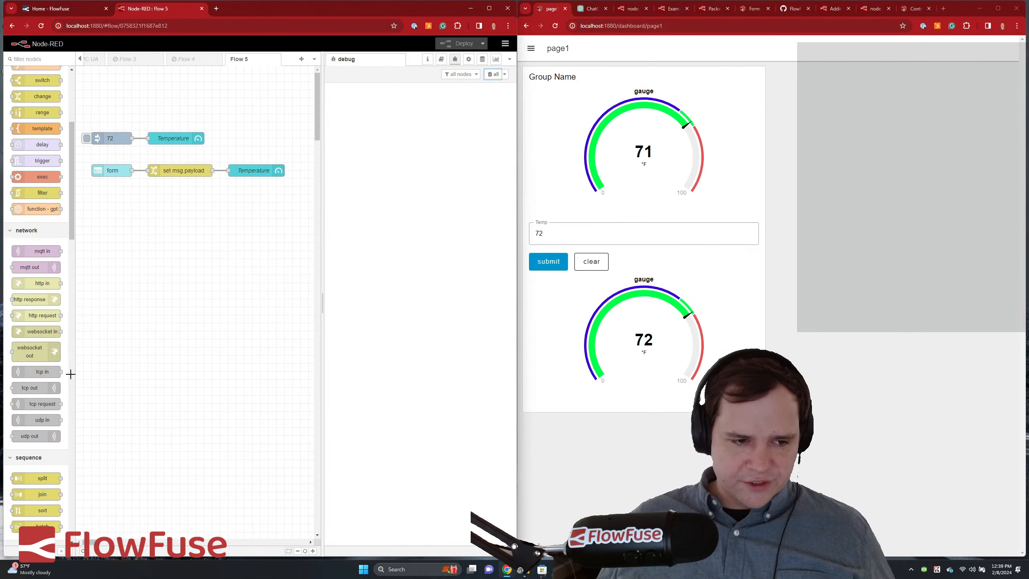
pyautogui.scroll(-10, 35, 371)
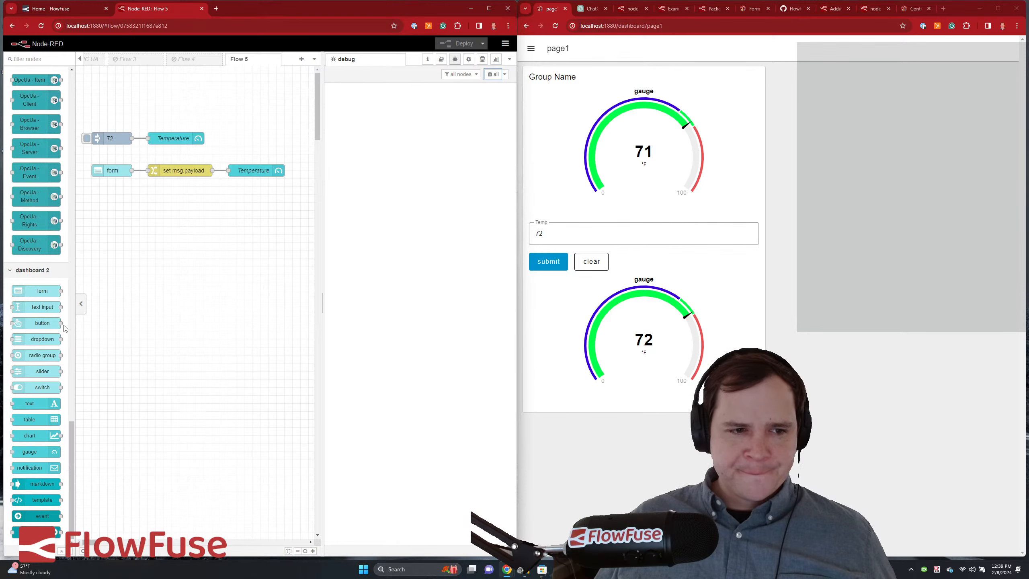
pyautogui.moveTo(42, 310); pyautogui.dragTo(115, 204)
# - Name the new text input node "Temp Setupoint", keep it in Group Name [page1], and deploy the flow
pyautogui.doubleClick(115, 203)
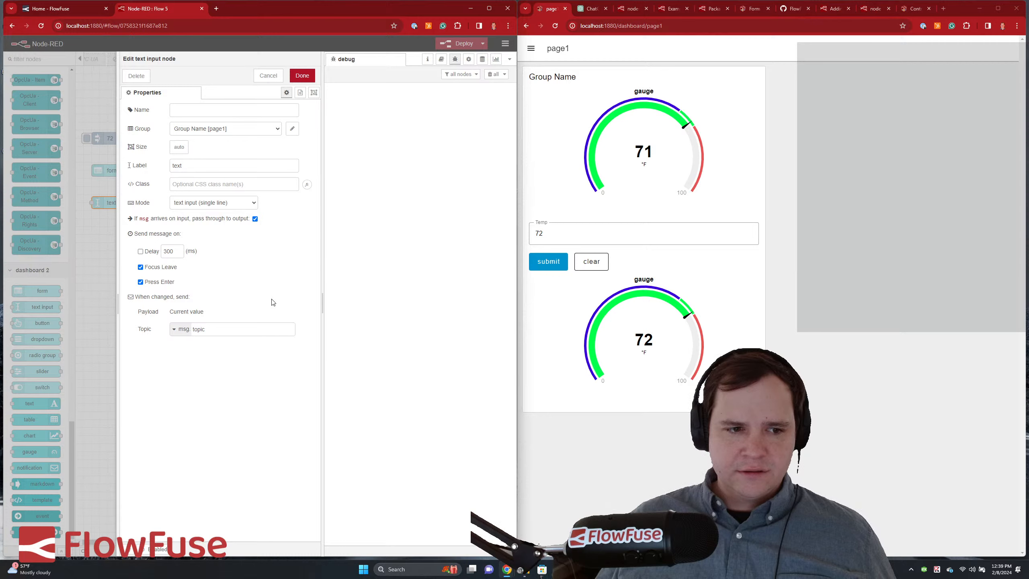
pyautogui.click(187, 114)
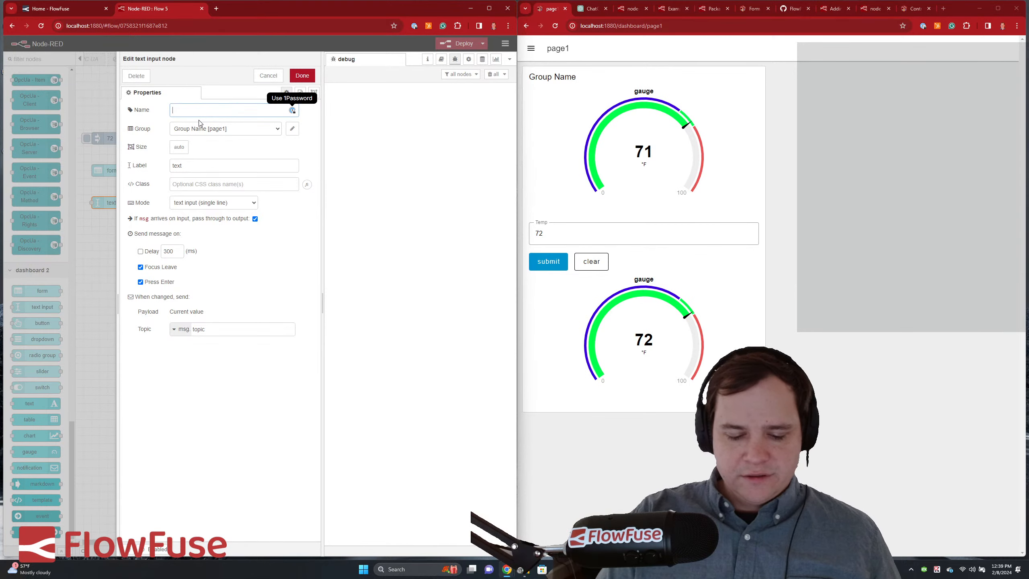
pyautogui.write('Temp')
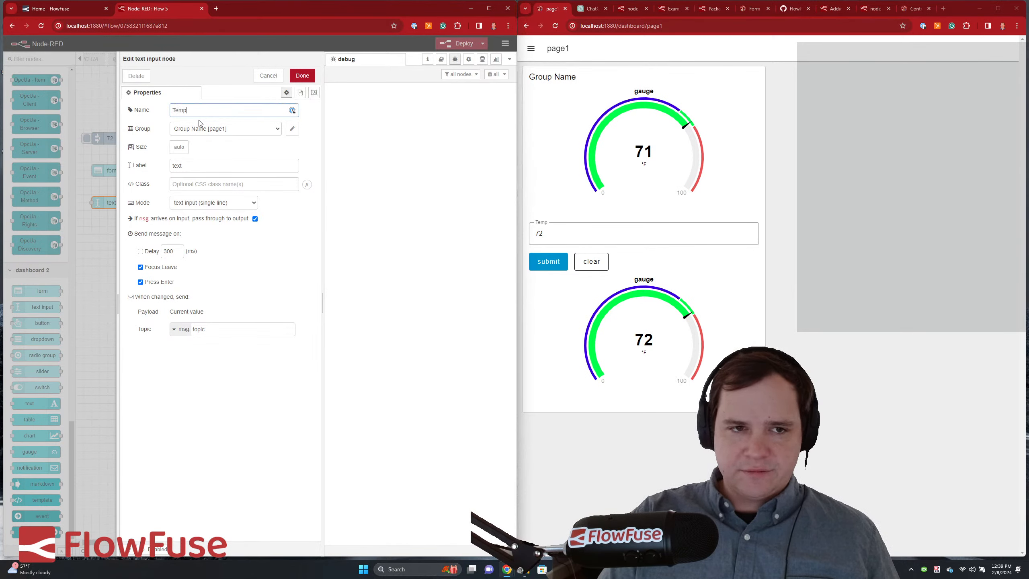
pyautogui.write(' Setupoint')
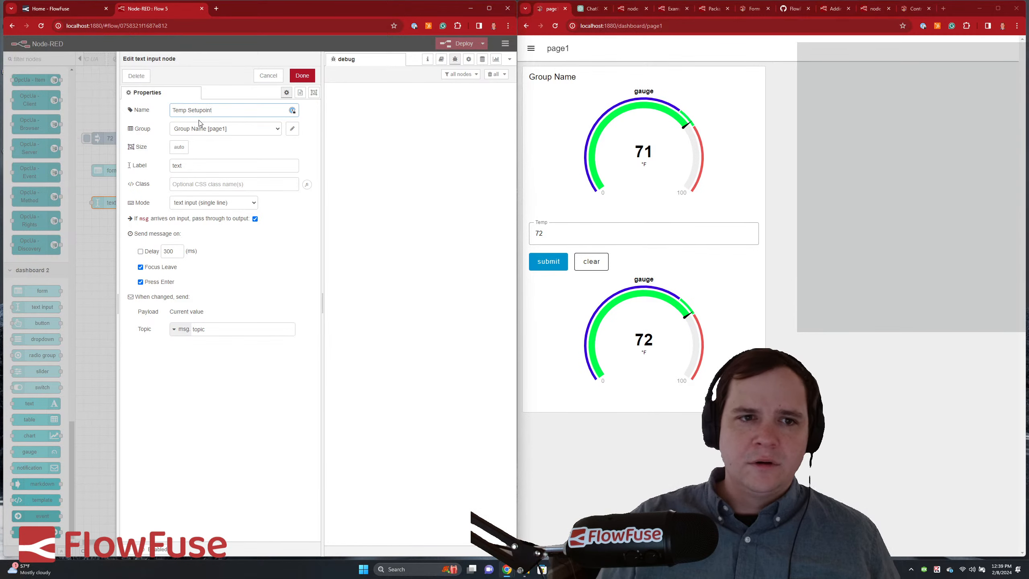
pyautogui.click(238, 130)
pyautogui.click(238, 133)
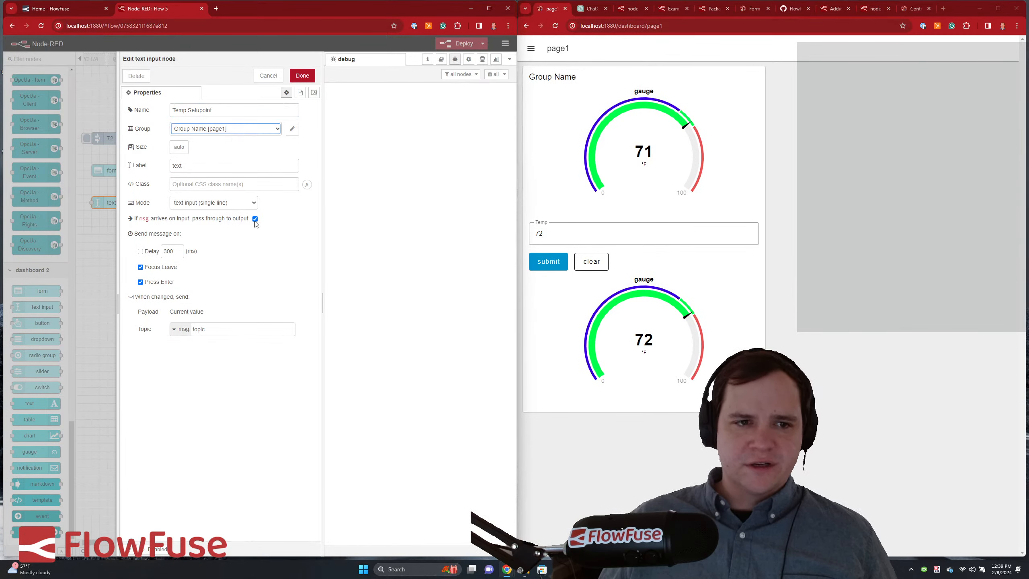
pyautogui.doubleClick(203, 328)
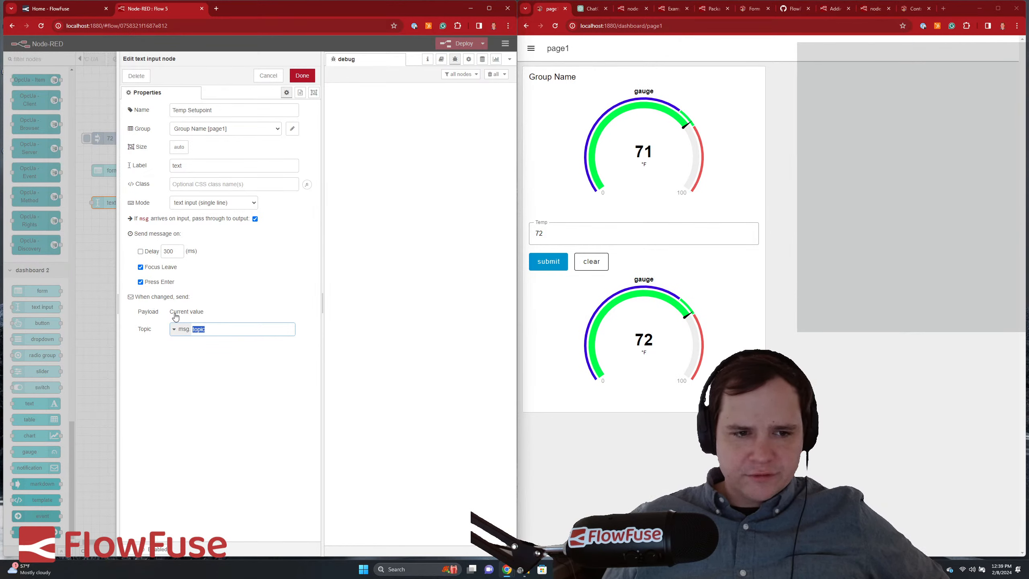
pyautogui.click(218, 360)
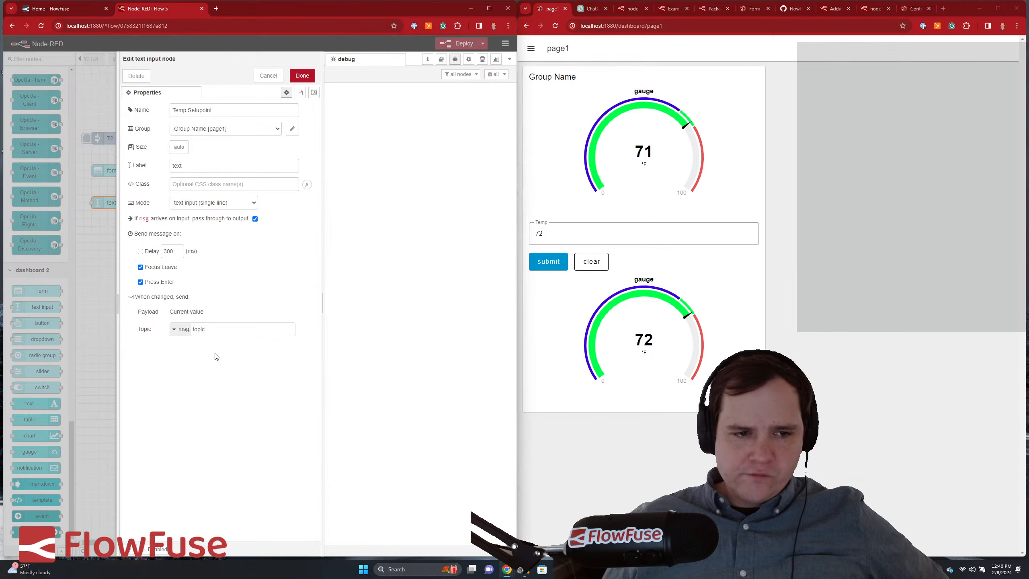
pyautogui.click(302, 76)
pyautogui.hotkey('ctrl', 'd')
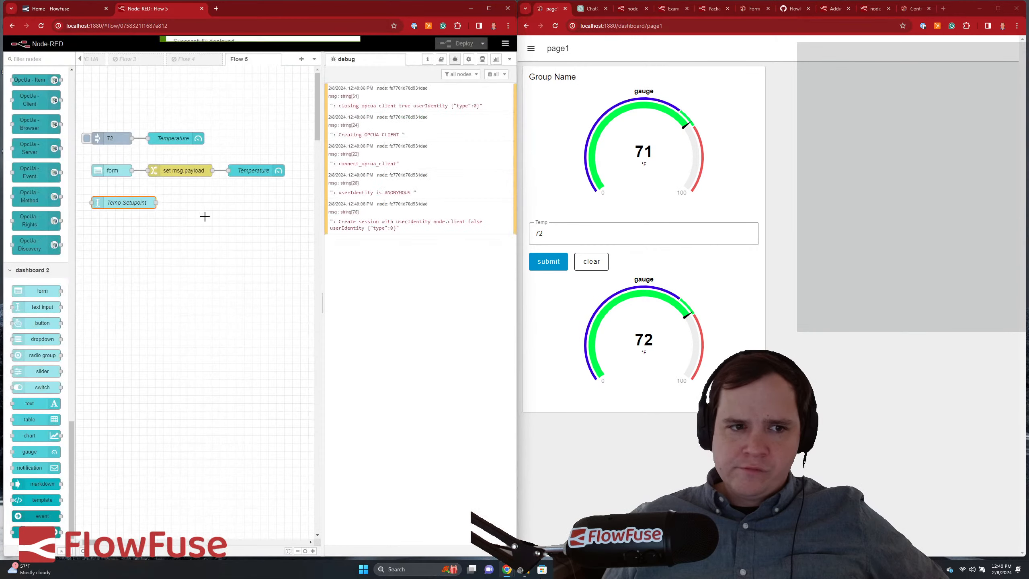
# - Wire a debug node to the Temp Setupoint output, deploy the flow, and clear the debug messages
pyautogui.click(164, 210)
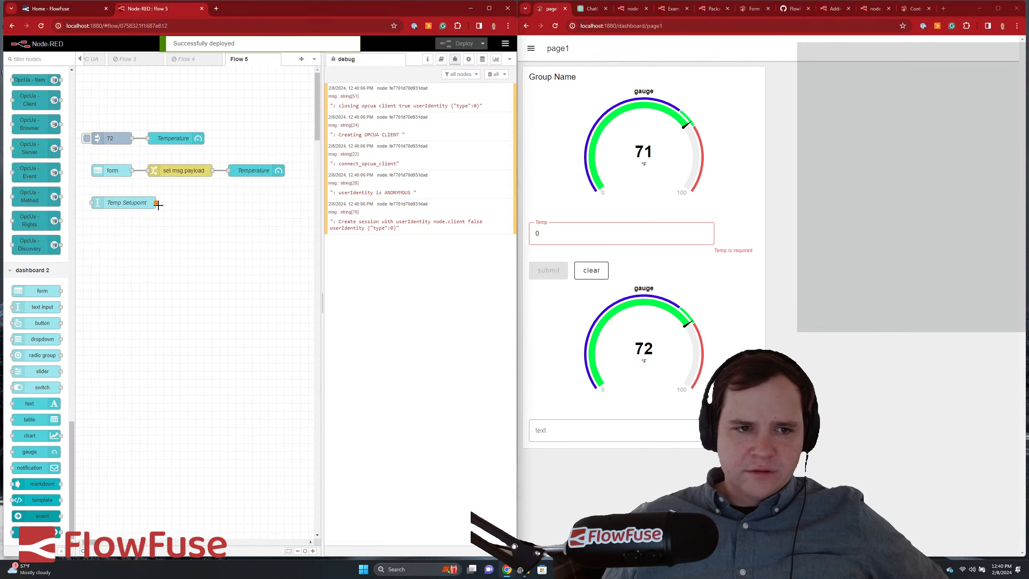
pyautogui.moveTo(158, 206); pyautogui.dragTo(187, 211)
pyautogui.click(214, 239)
pyautogui.click(459, 47)
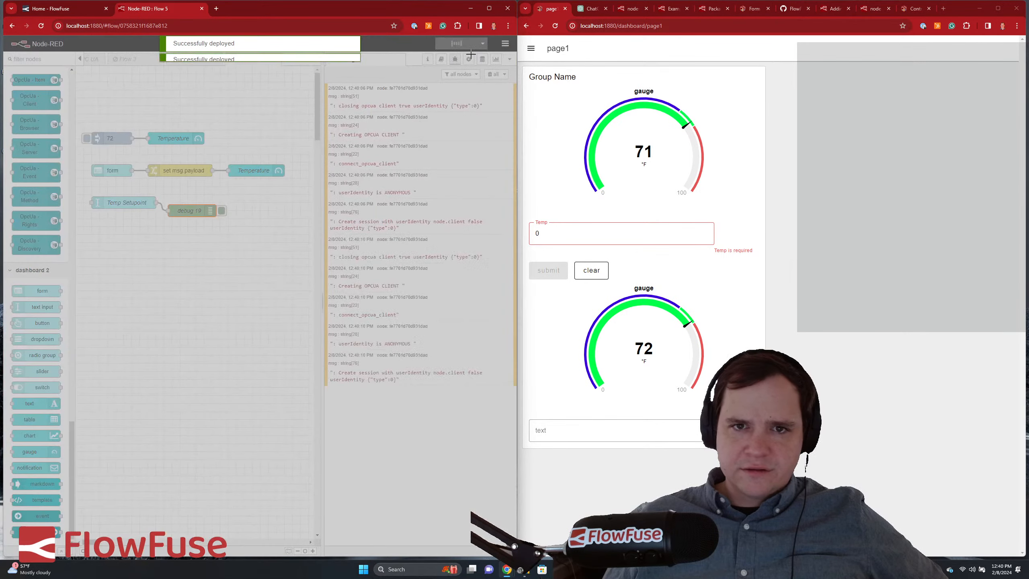
pyautogui.click(493, 74)
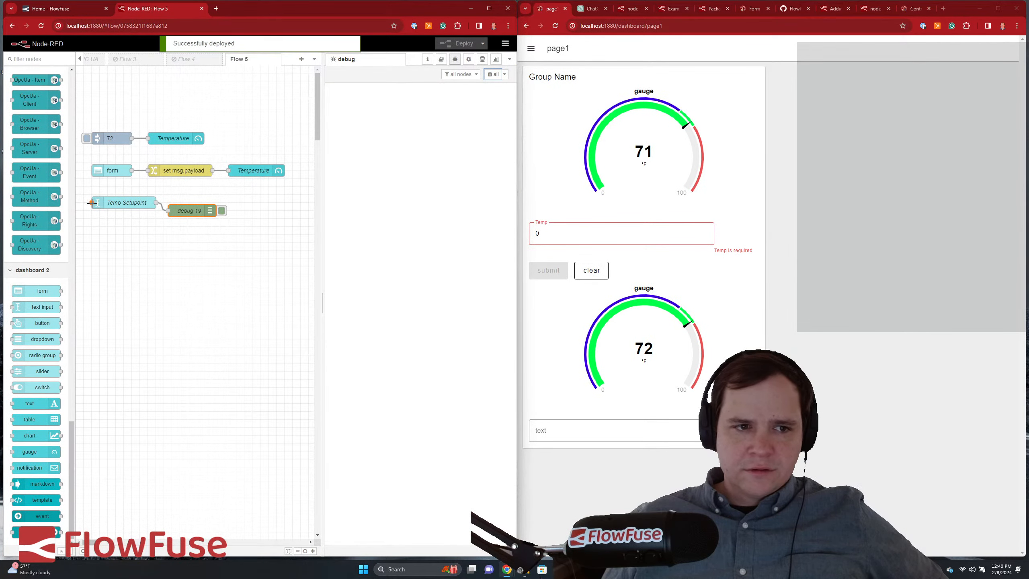
# - Move the Temp Setupoint and debug nodes together to the right, making room in front of the text input
pyautogui.moveTo(85, 188); pyautogui.dragTo(255, 251)
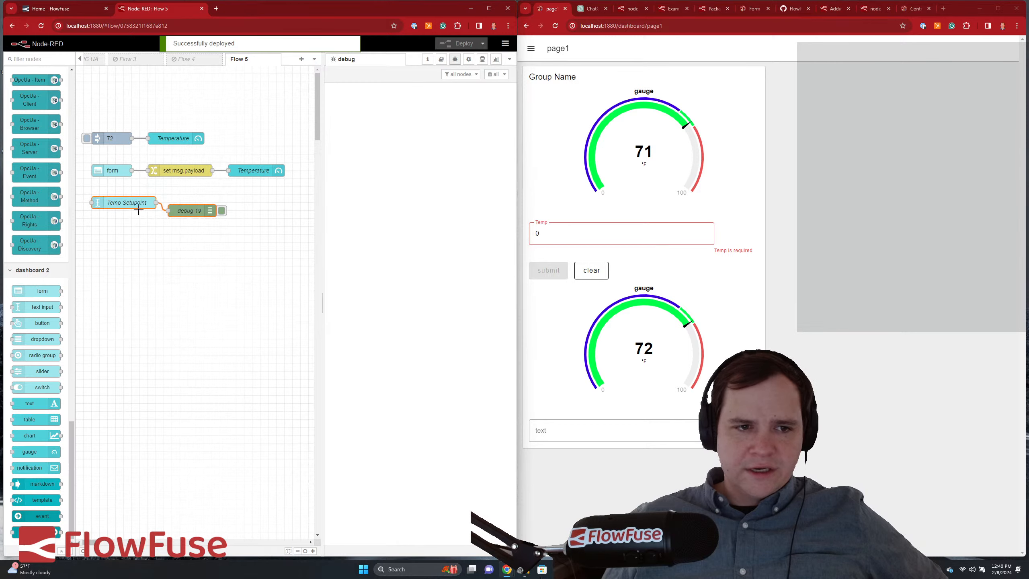
pyautogui.moveTo(138, 210)
pyautogui.mouseDown()
pyautogui.moveTo(166, 215)
pyautogui.moveTo(174, 247)
pyautogui.mouseUp()
pyautogui.moveTo(112, 199); pyautogui.dragTo(255, 238)
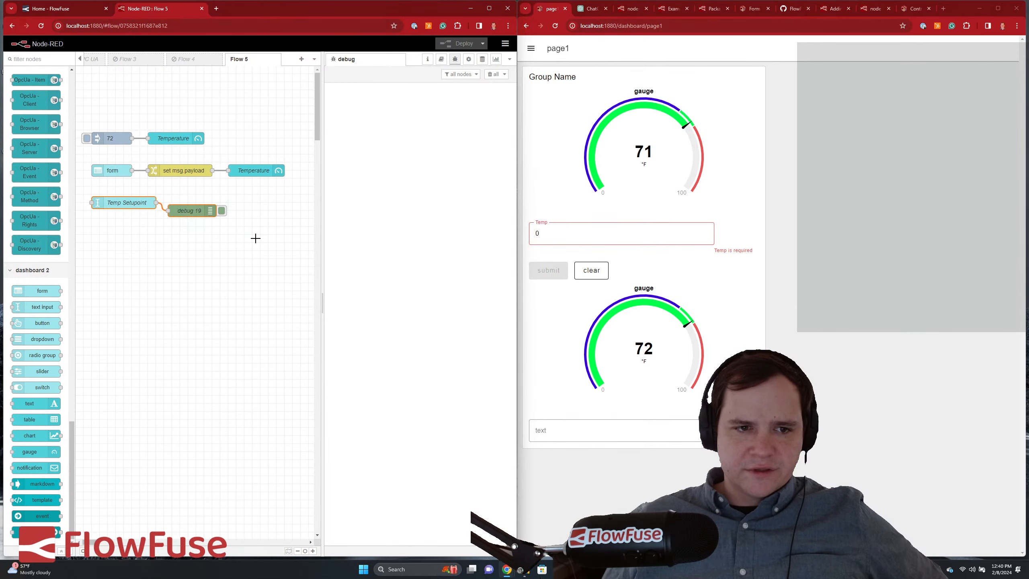
pyautogui.moveTo(165, 205); pyautogui.dragTo(205, 213)
# - Add a Dashboard 2 button node wired into the Temp Setupoint input, and align the debug node with that row
pyautogui.moveTo(43, 322); pyautogui.dragTo(112, 211)
pyautogui.click(174, 239)
pyautogui.click(118, 263)
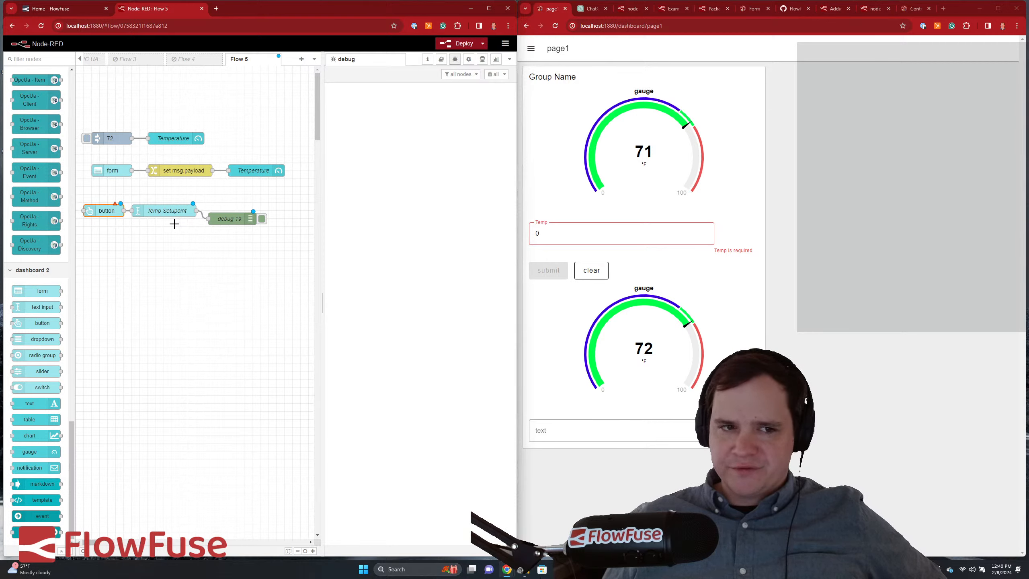
pyautogui.moveTo(220, 218); pyautogui.dragTo(218, 209)
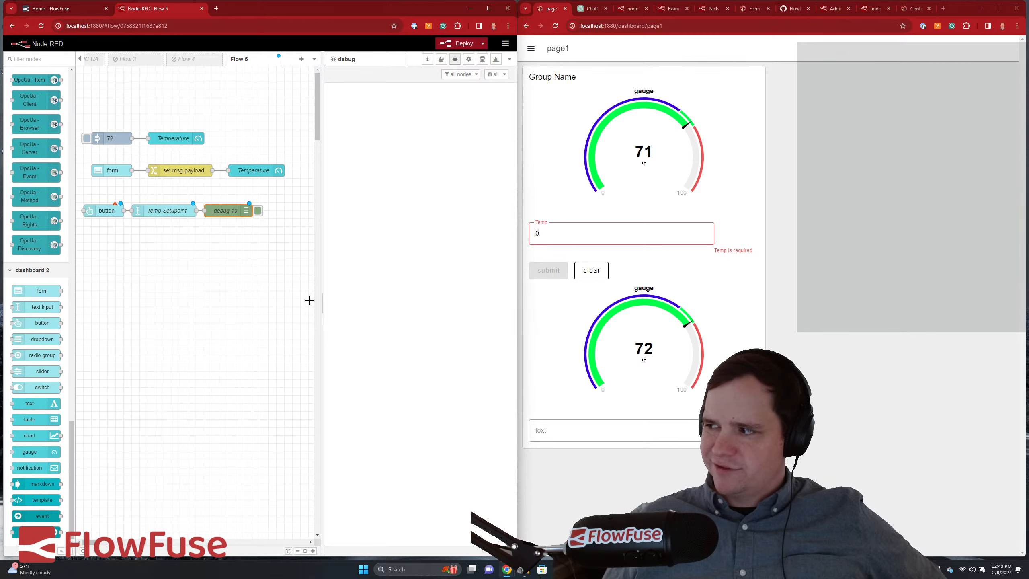
# - Review the button and Temp Setupoint properties, accept the button's default settings in Group Name [page1], and deploy the flow
pyautogui.click(107, 210)
pyautogui.doubleClick(107, 210)
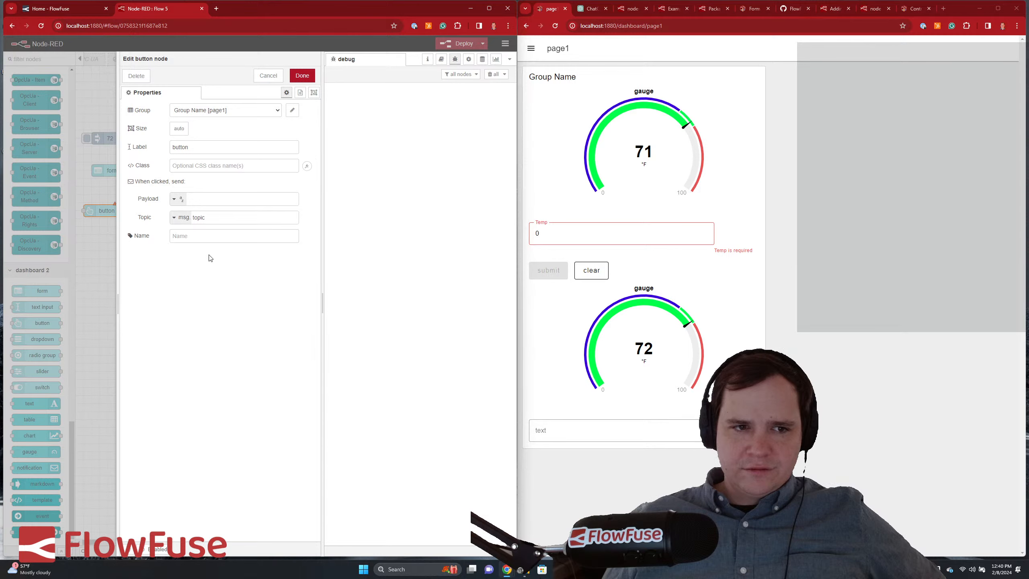
pyautogui.click(201, 197)
pyautogui.click(268, 76)
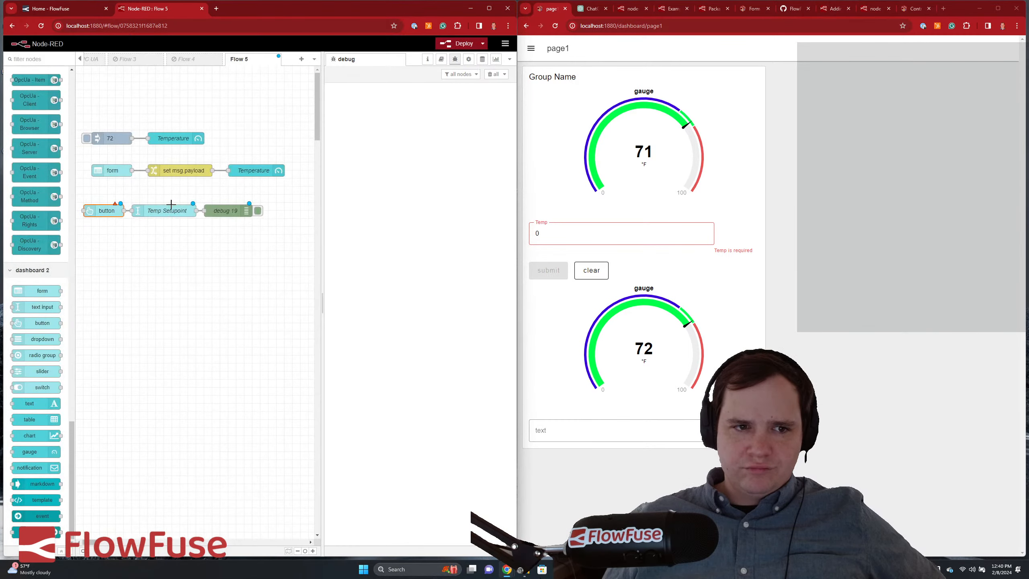
pyautogui.doubleClick(169, 211)
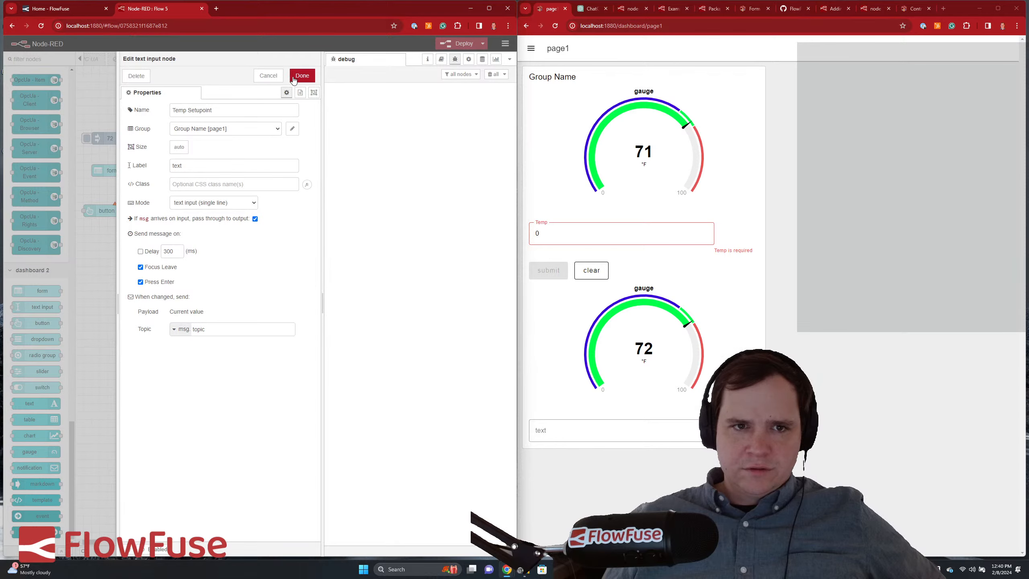
pyautogui.click(294, 78)
pyautogui.doubleClick(114, 211)
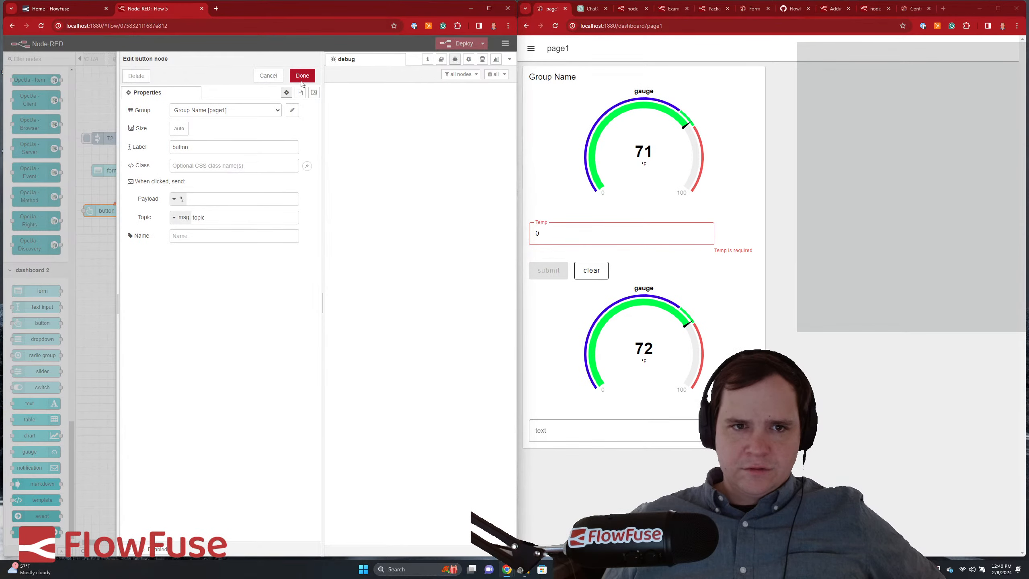
pyautogui.click(302, 76)
pyautogui.click(460, 44)
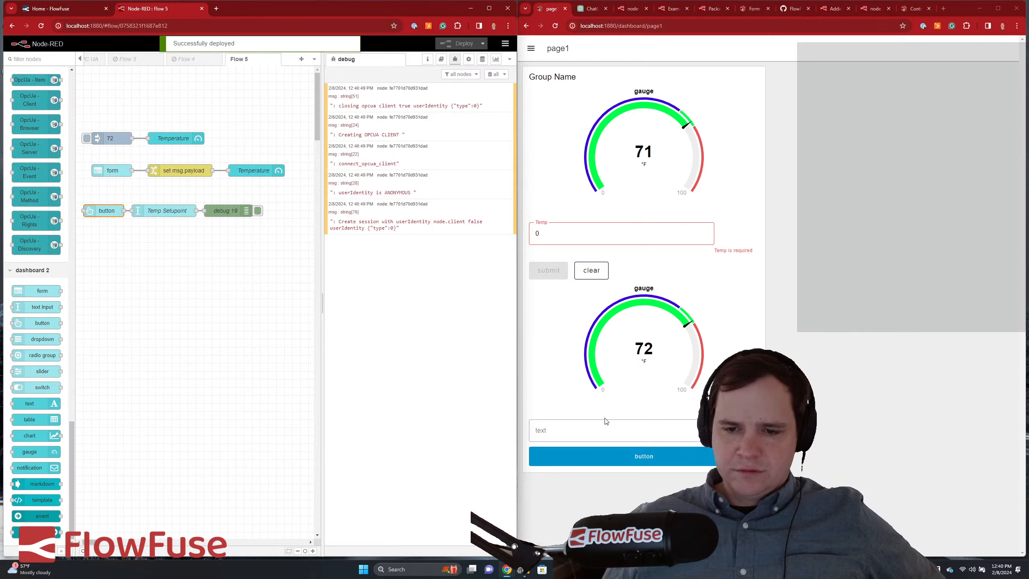
# - Test the dashboard text input by entering "potatoe" and triggering the dashboard button
pyautogui.click(561, 427)
pyautogui.write('po')
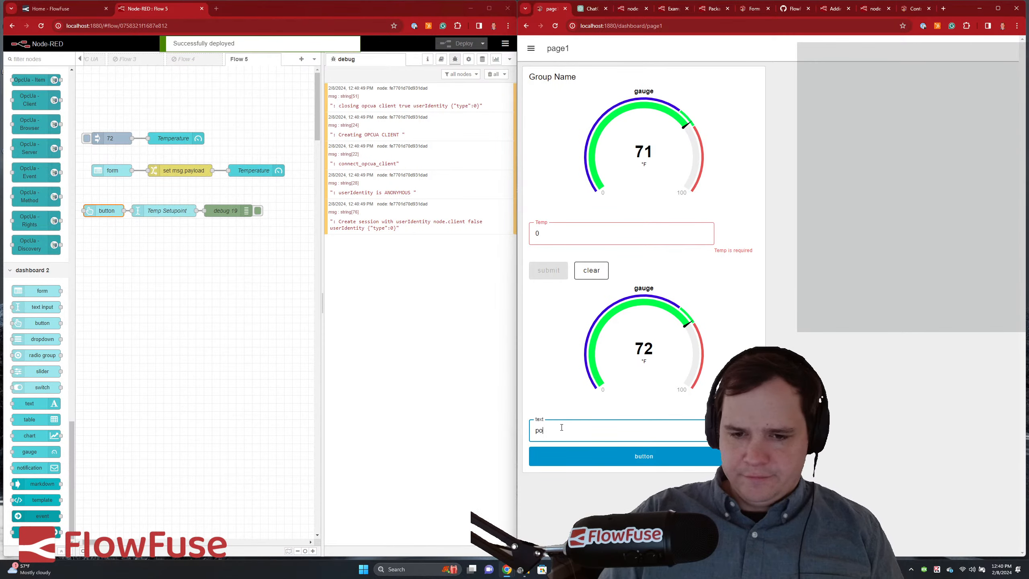
pyautogui.write('tatoe')
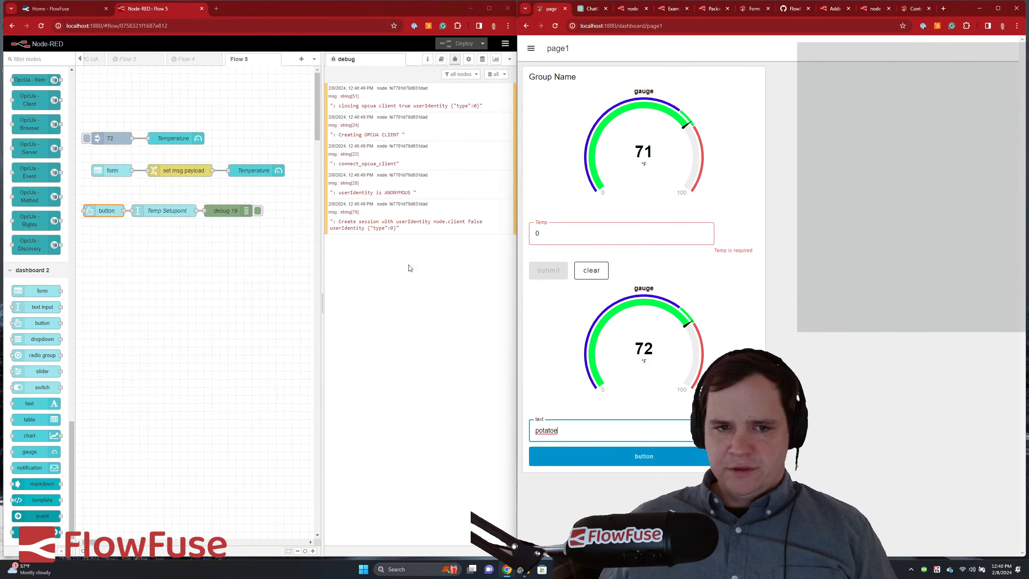
pyautogui.click(597, 450)
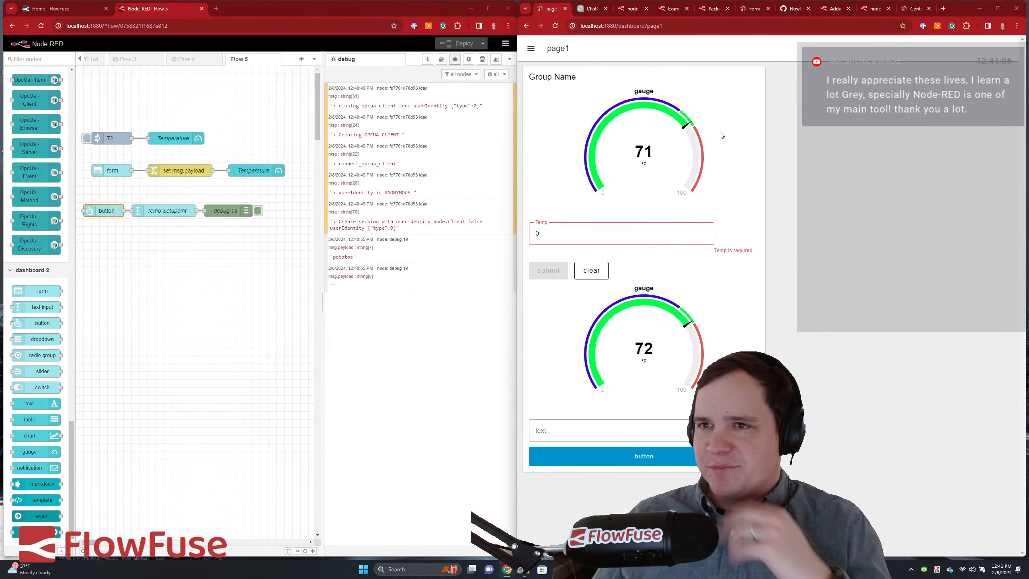
# - Open the FlowFuse website's blog in a new browser tab and view the article "Bringing Software Development practices to Node-RED"
pyautogui.click(944, 9)
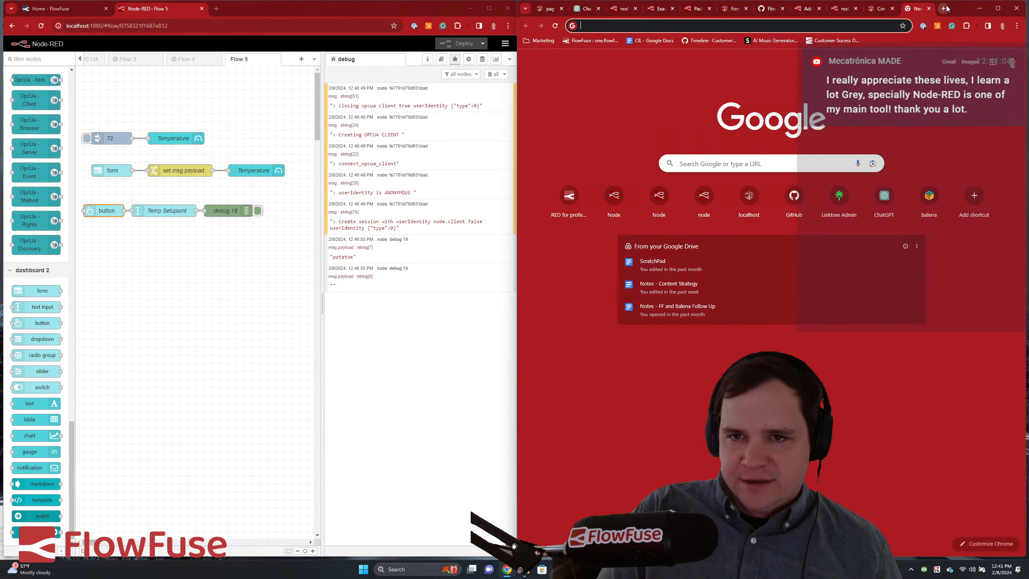
pyautogui.write('flo')
pyautogui.press('Return')
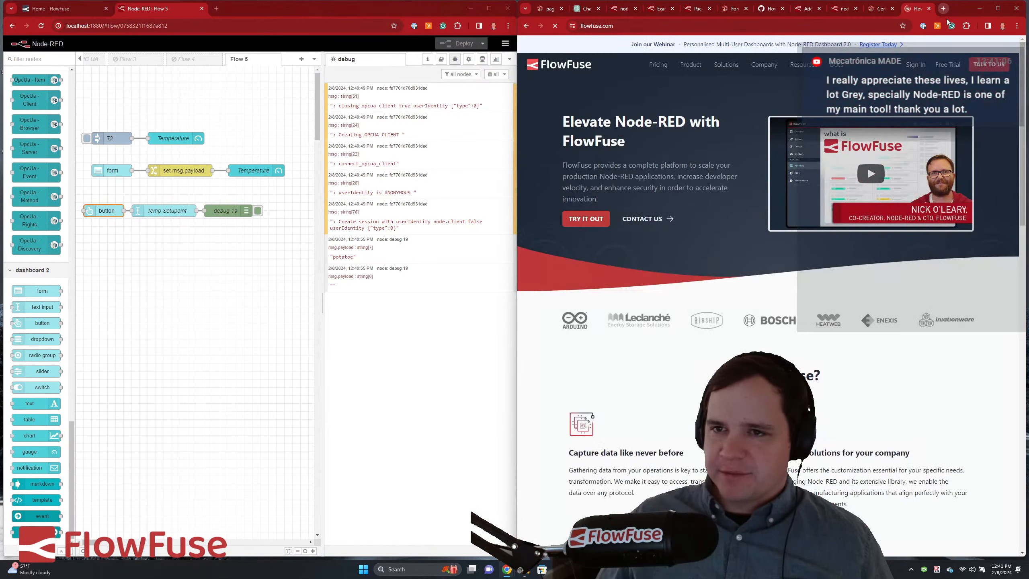
pyautogui.moveTo(811, 66)
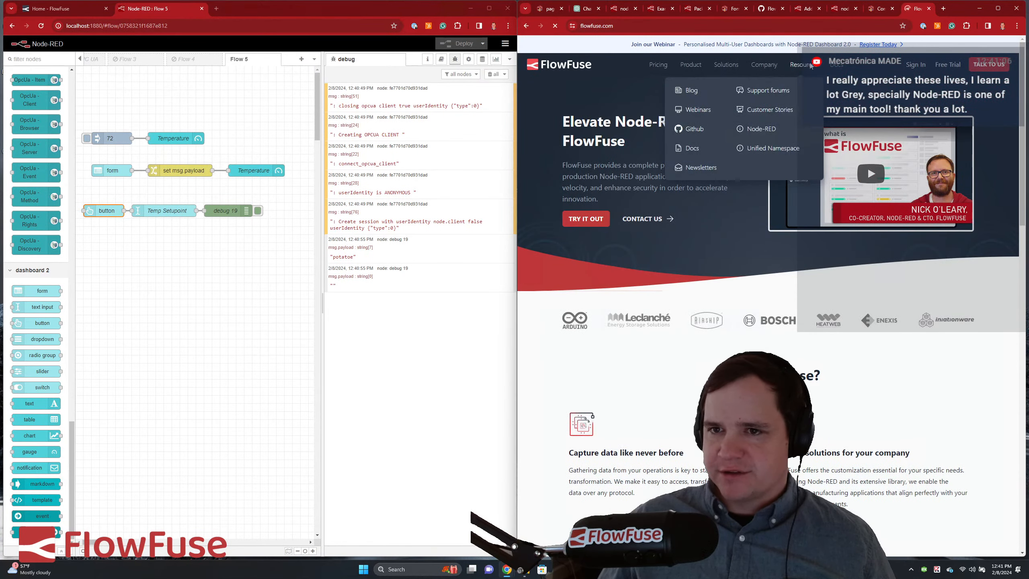
pyautogui.click(692, 91)
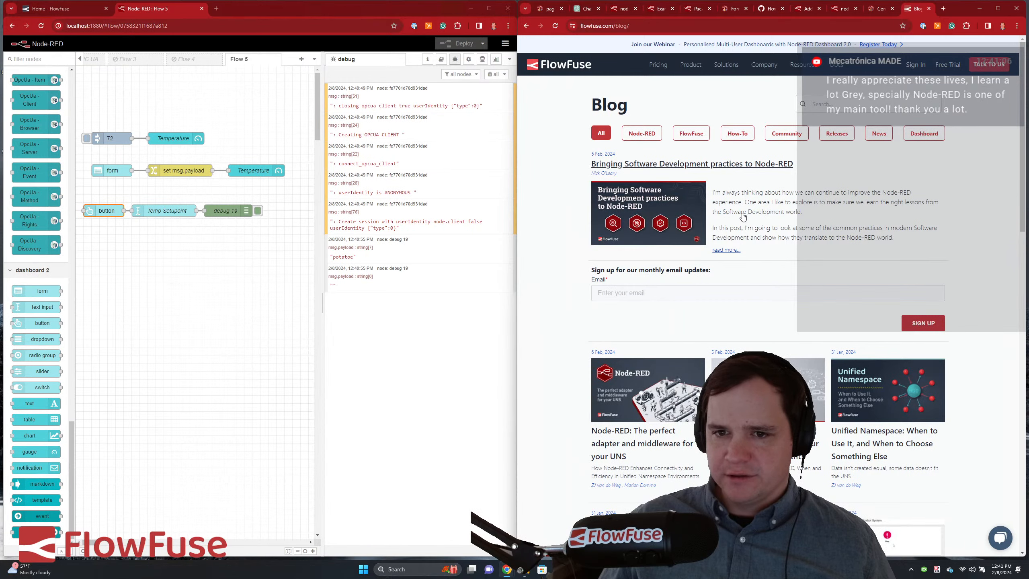
pyautogui.click(686, 205)
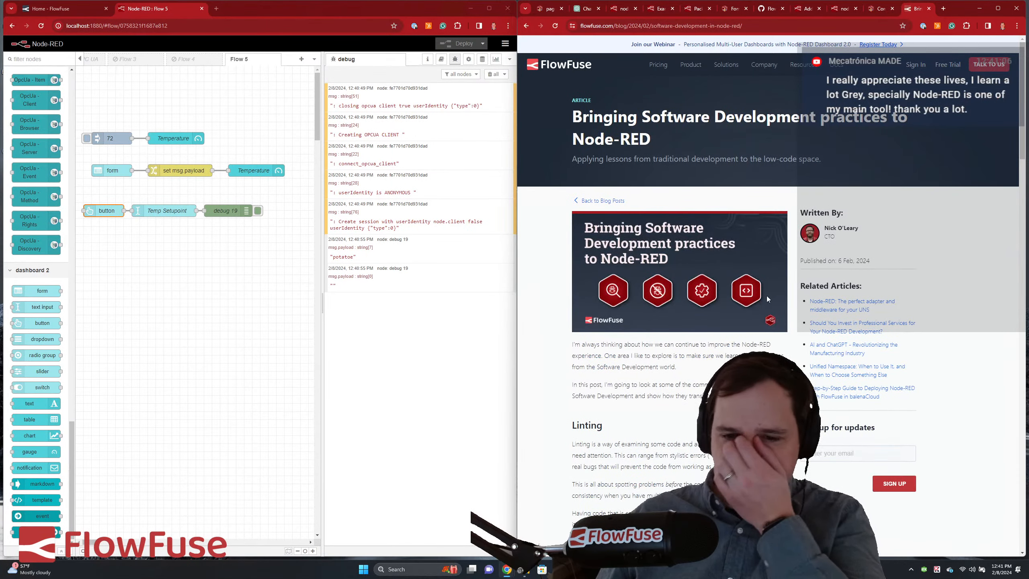
# - Open the debugger page linked in the article's Debugging section and copy the module name node-red-debugger
pyautogui.scroll(-10, 767, 299)
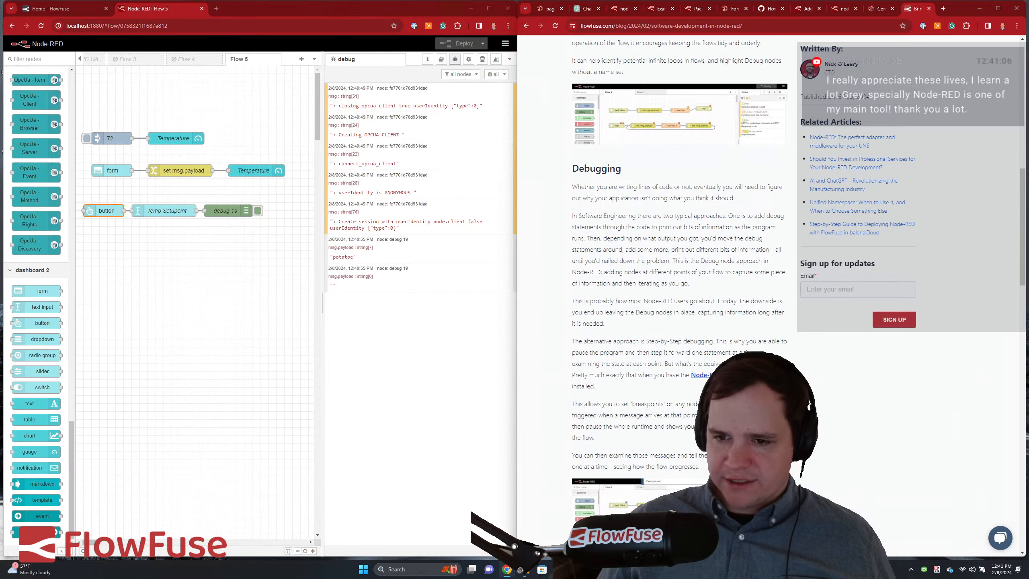
pyautogui.middleClick(725, 375)
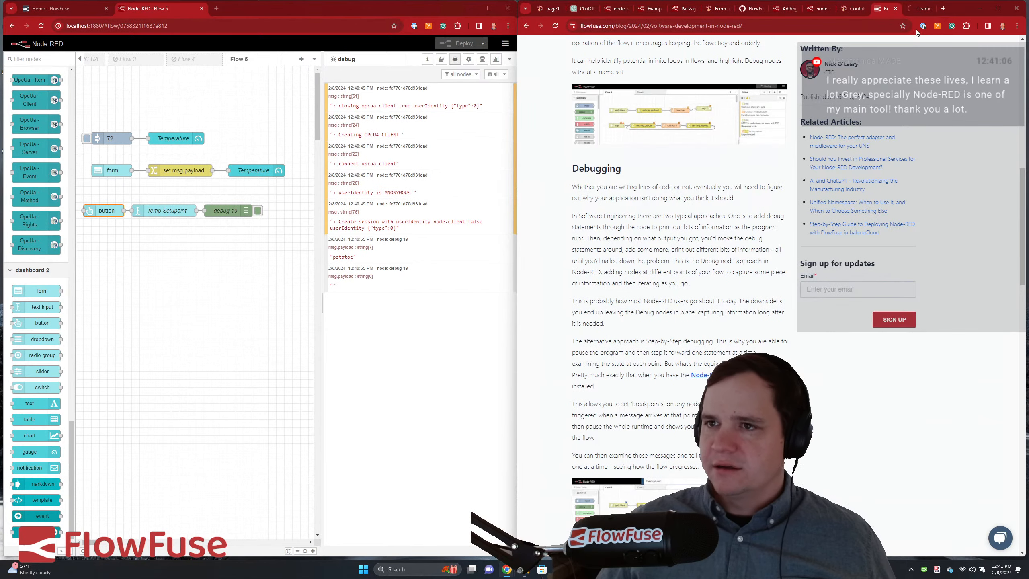
pyautogui.click(918, 12)
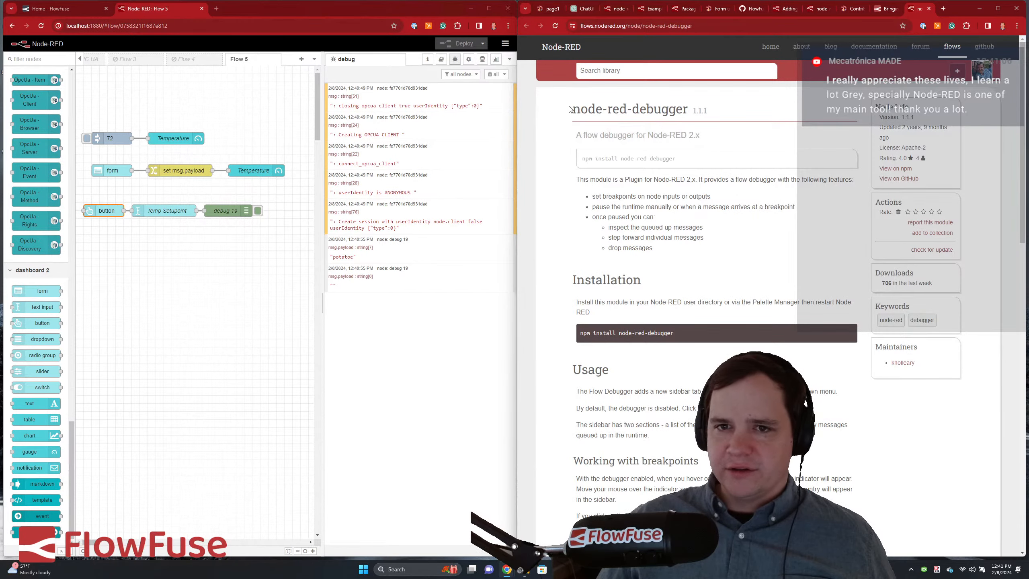
pyautogui.moveTo(570, 109); pyautogui.dragTo(691, 110)
pyautogui.hotkey('ctrl', 'c')
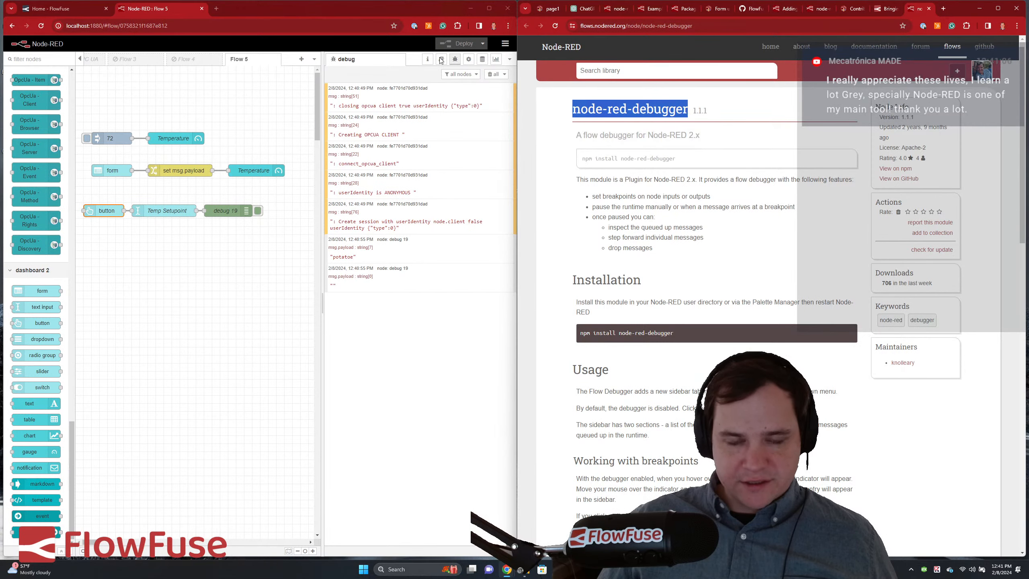
# - Try to install the node-red-debugger module through the Node-RED palette manager
pyautogui.click(504, 44)
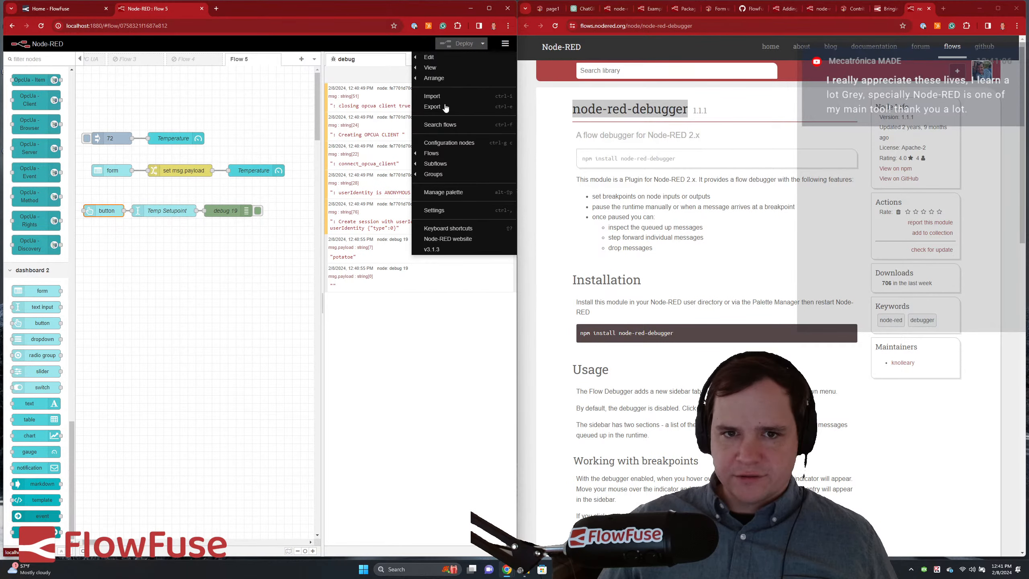
pyautogui.click(454, 192)
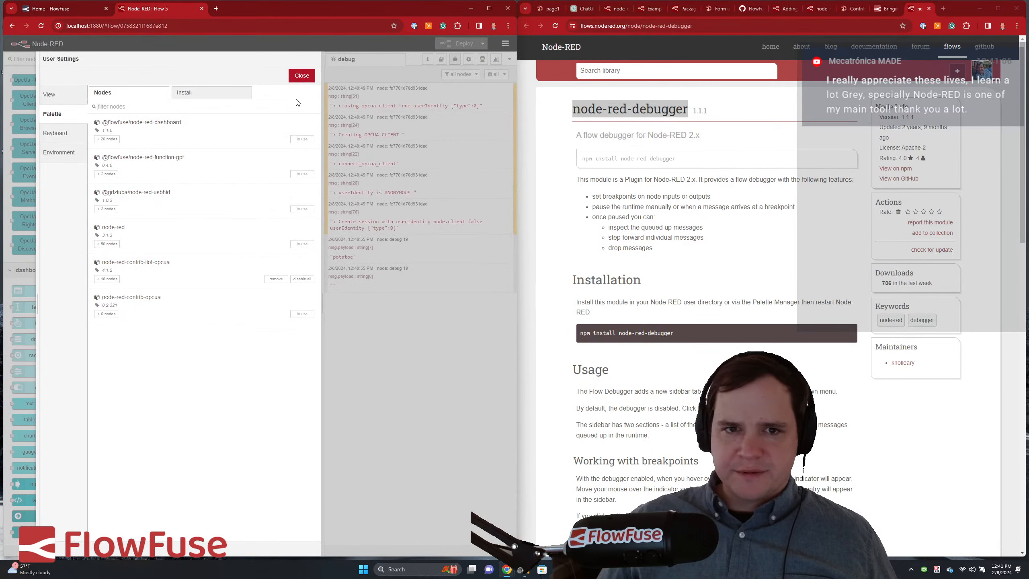
pyautogui.click(210, 93)
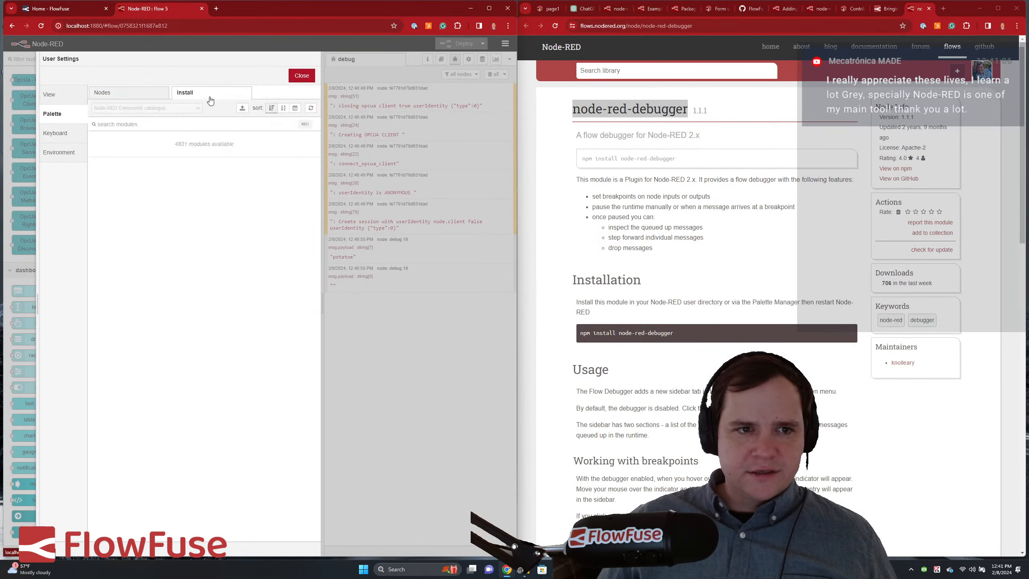
pyautogui.click(166, 129)
pyautogui.hotkey('ctrl', 'v')
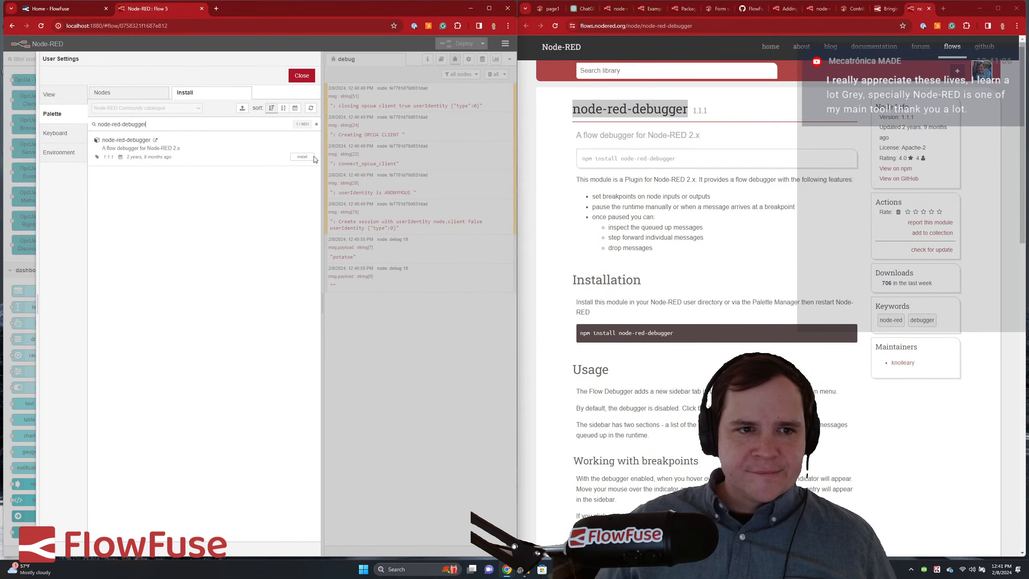
pyautogui.click(307, 158)
pyautogui.click(333, 104)
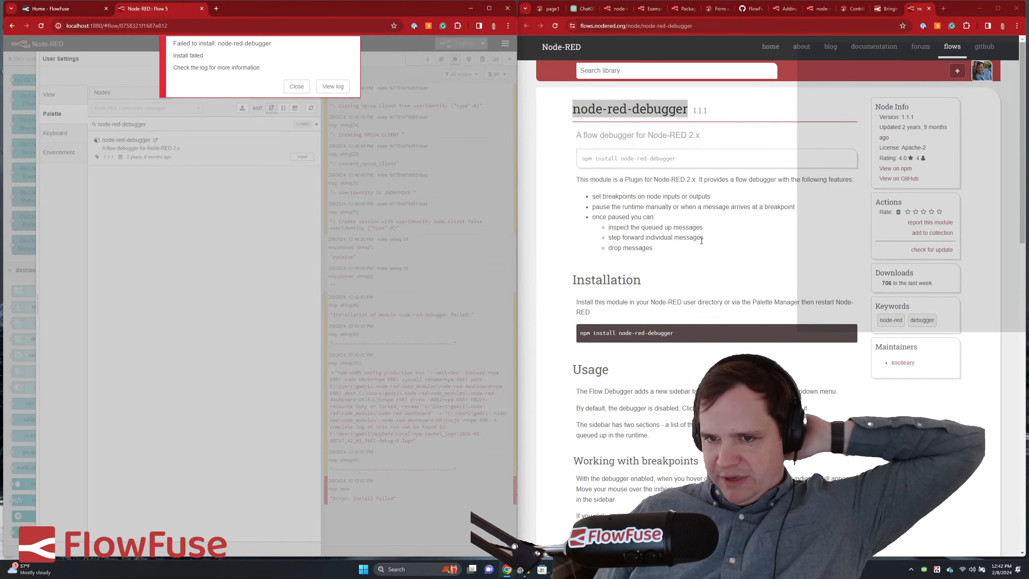
# - Examine the node-red-debugger documentation, the terminal output and the installation's event log, and close the user settings
pyautogui.scroll(-10, 701, 241)
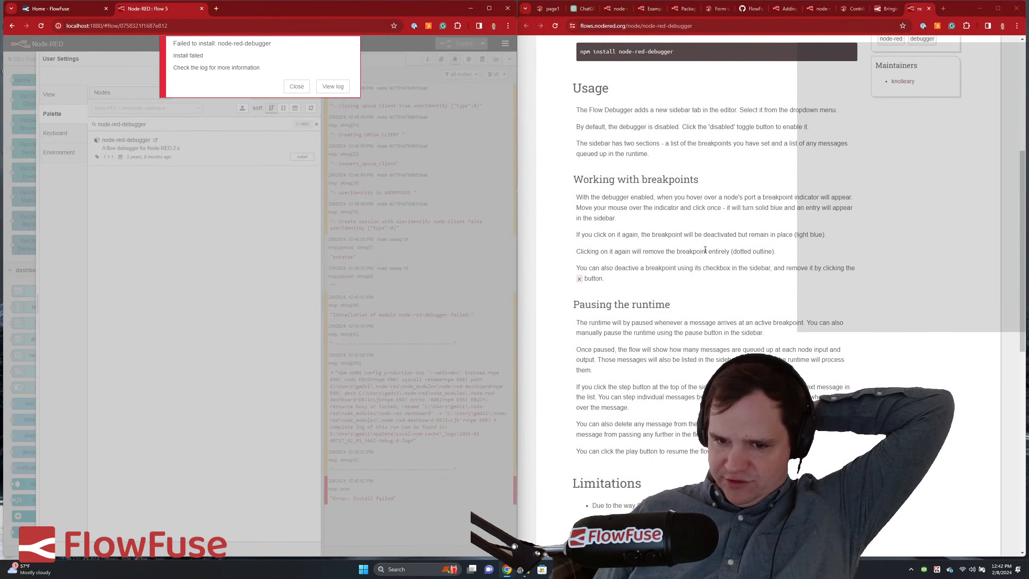
pyautogui.scroll(-3, 705, 252)
pyautogui.scroll(-4, 705, 252)
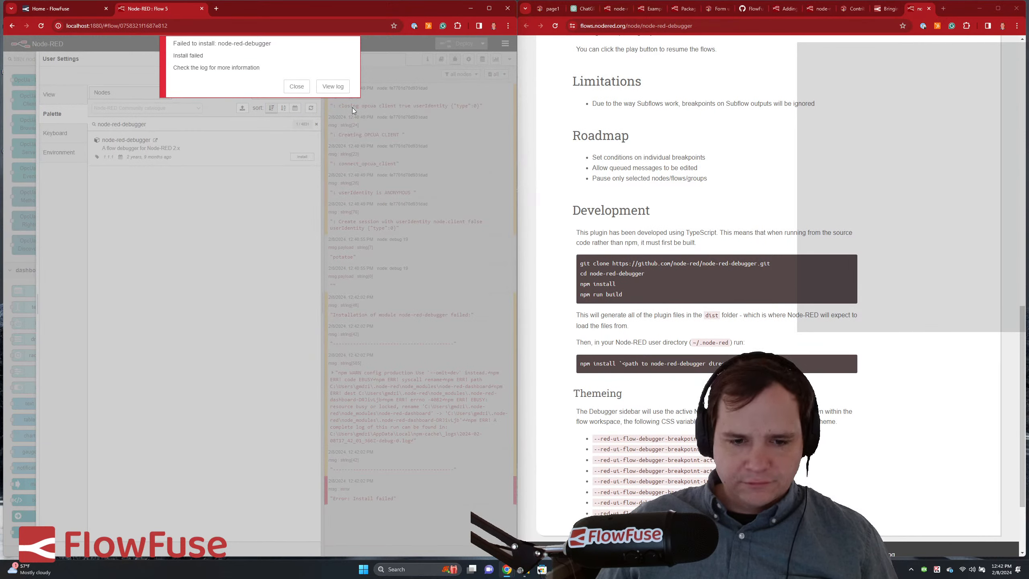
pyautogui.hotkey('alt', 'Tab')
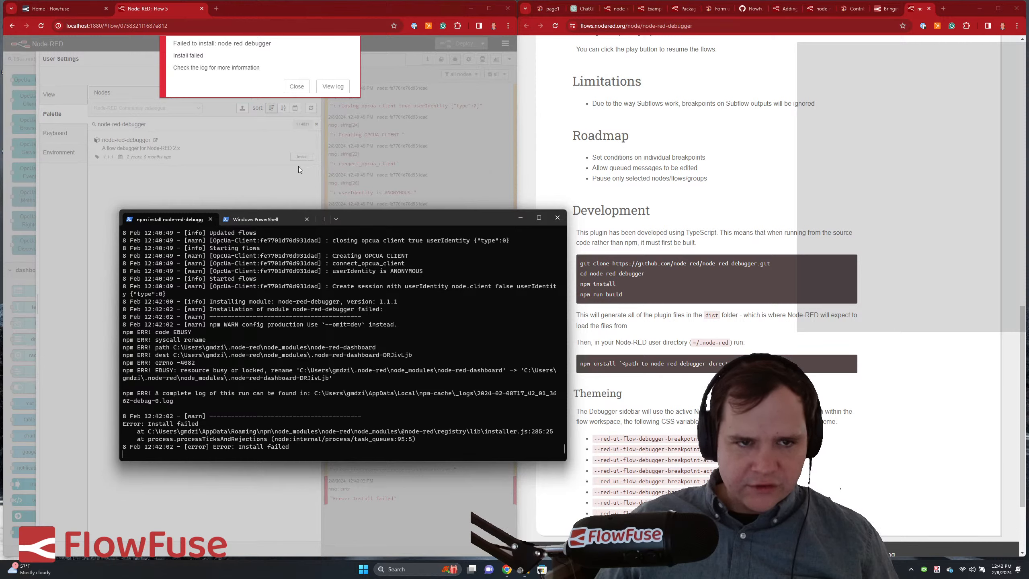
pyautogui.click(289, 78)
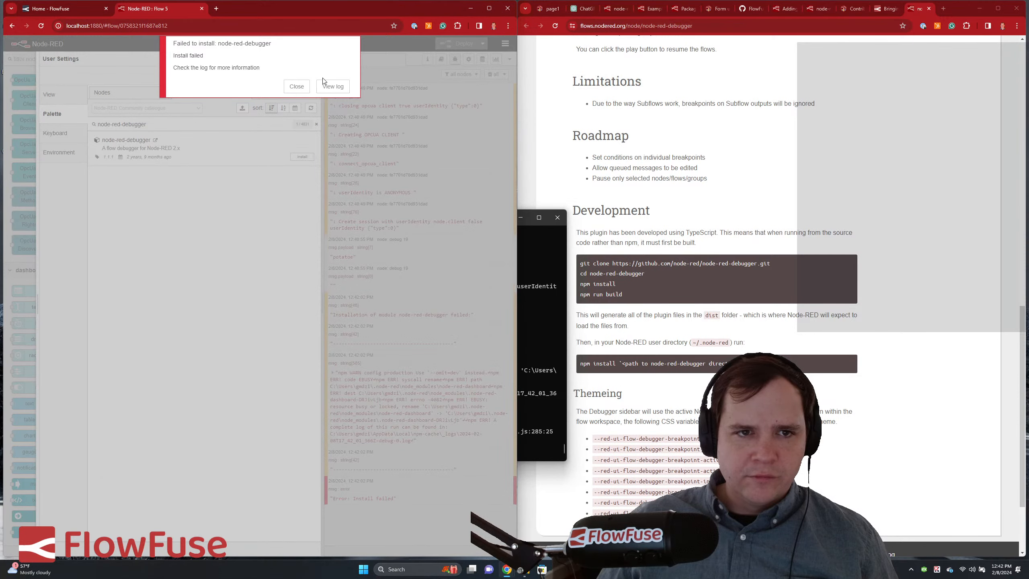
pyautogui.click(332, 86)
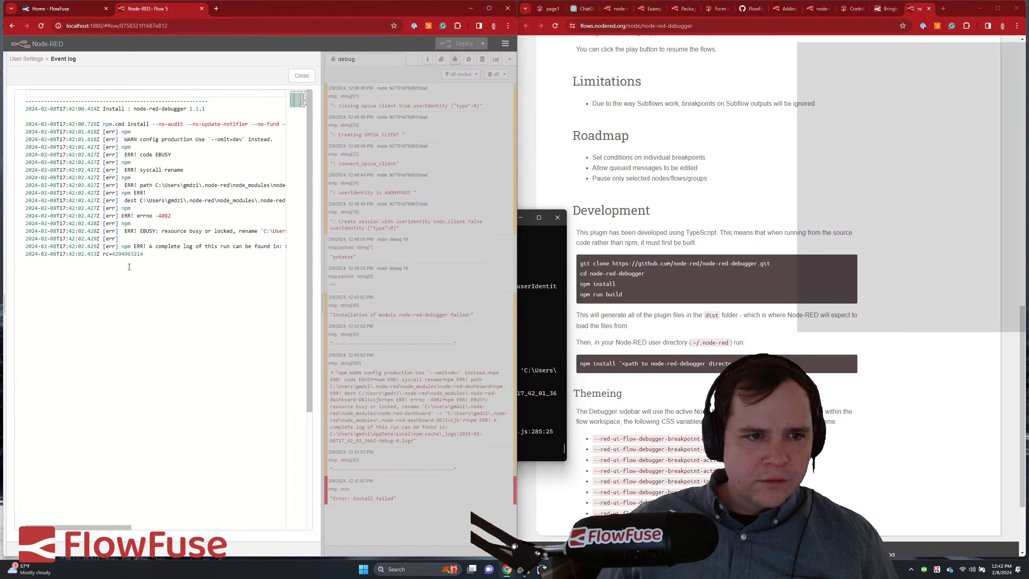
pyautogui.hscroll(5, 150, 276)
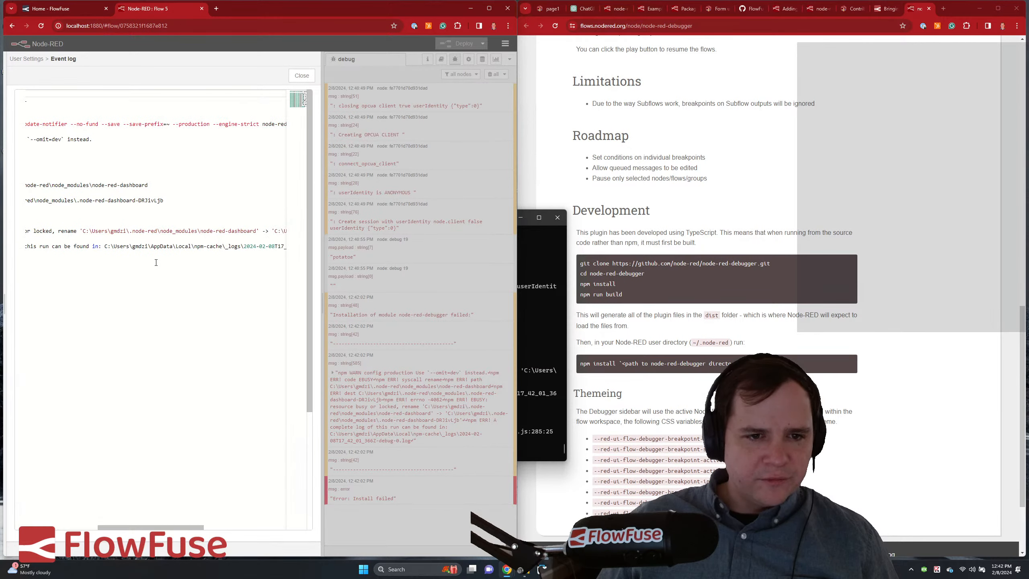
pyautogui.hscroll(2, 156, 261)
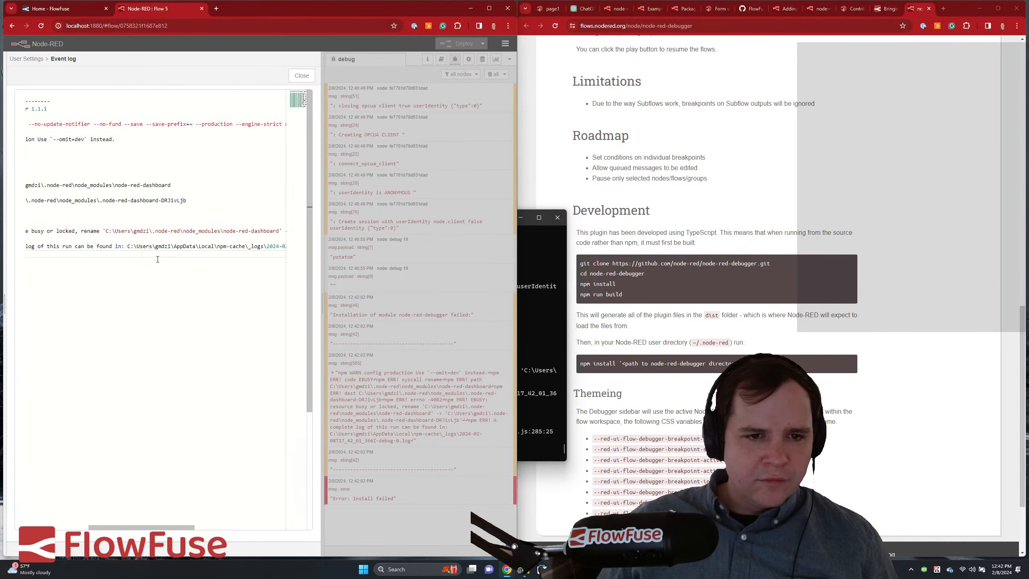
pyautogui.click(304, 77)
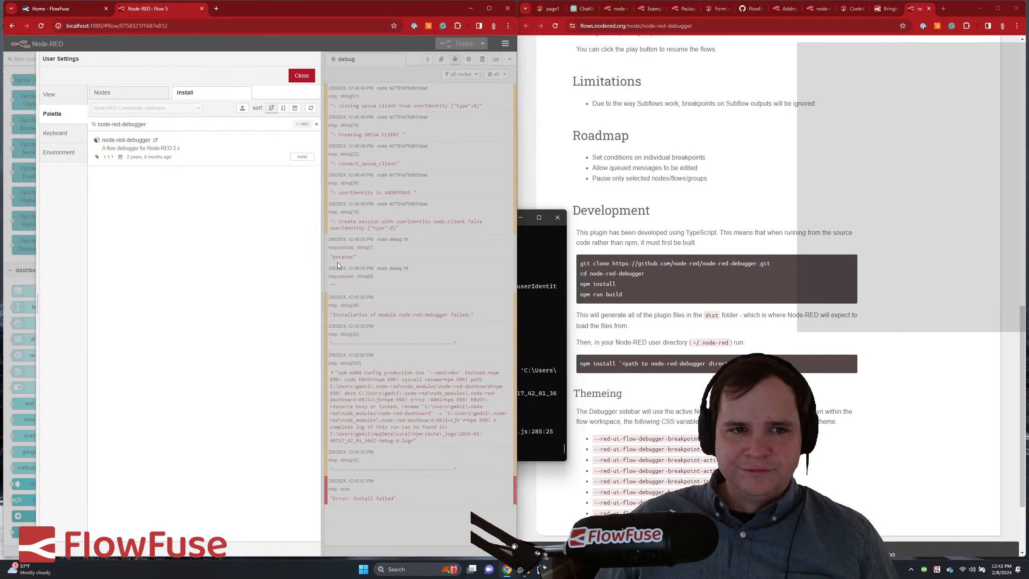
pyautogui.click(311, 82)
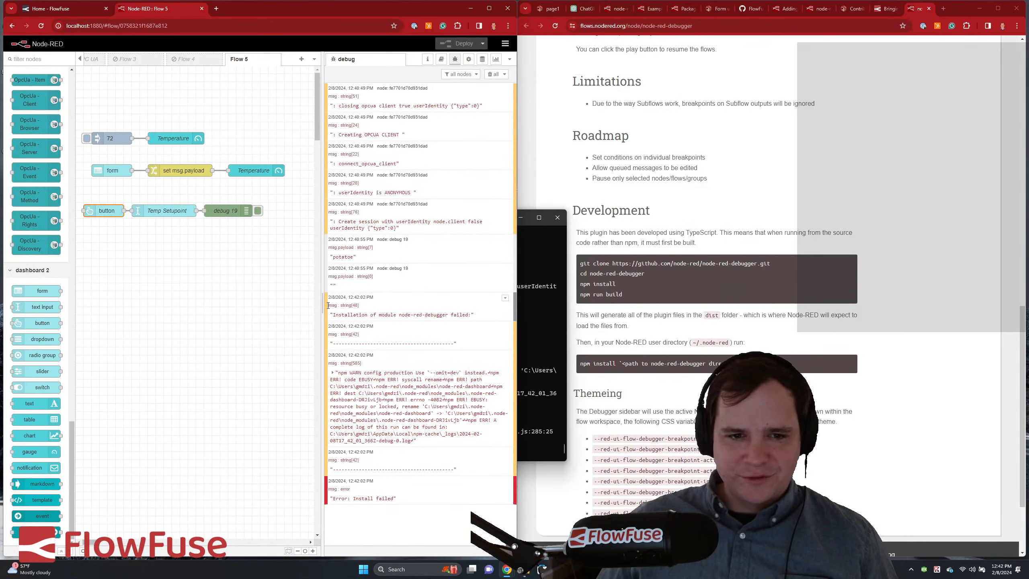
# - Bring up the page1 dashboard beside the flow and clear all messages from the debug sidebar
pyautogui.click(317, 306)
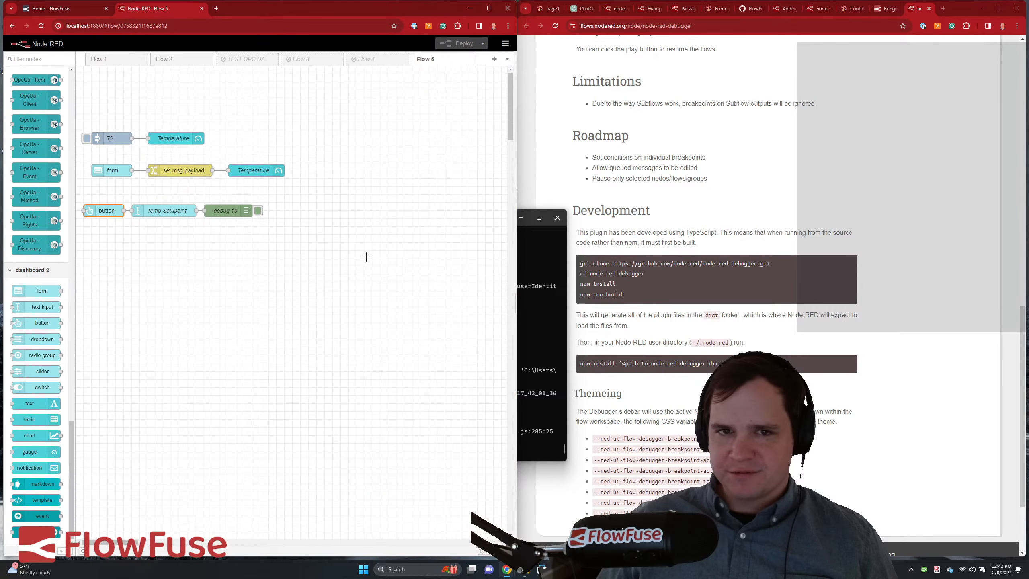
pyautogui.click(310, 251)
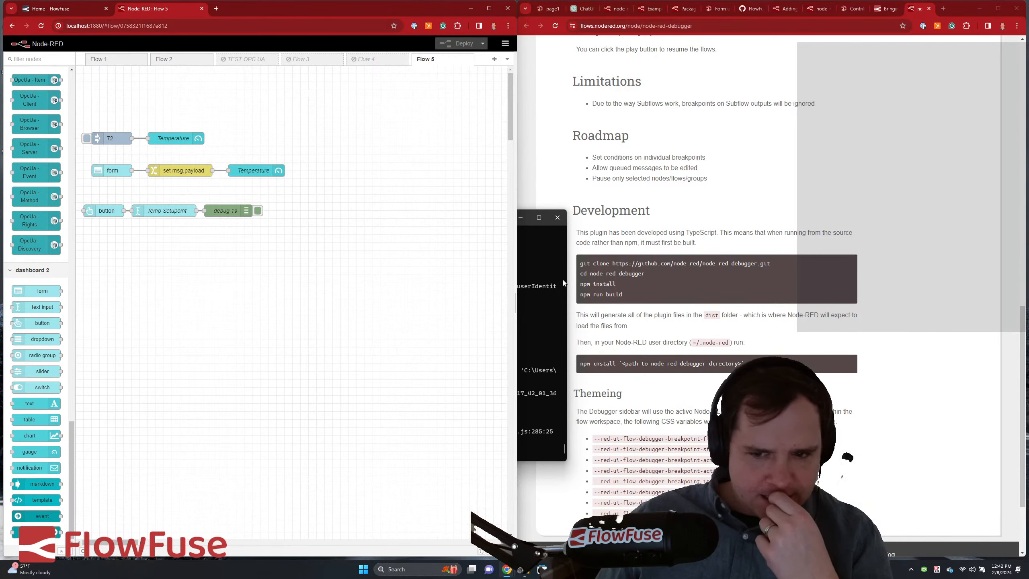
pyautogui.click(557, 13)
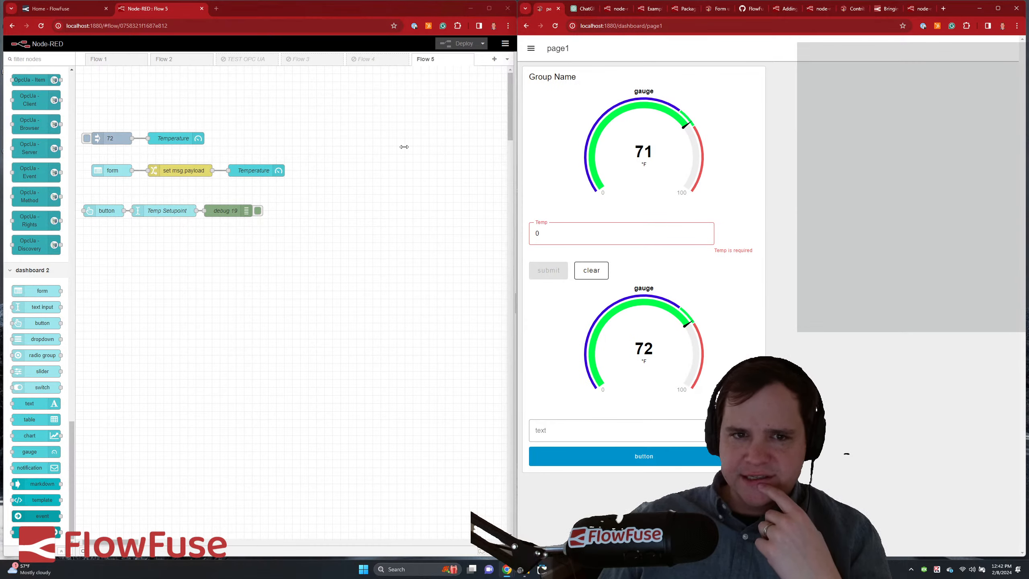
pyautogui.click(503, 302)
pyautogui.click(508, 304)
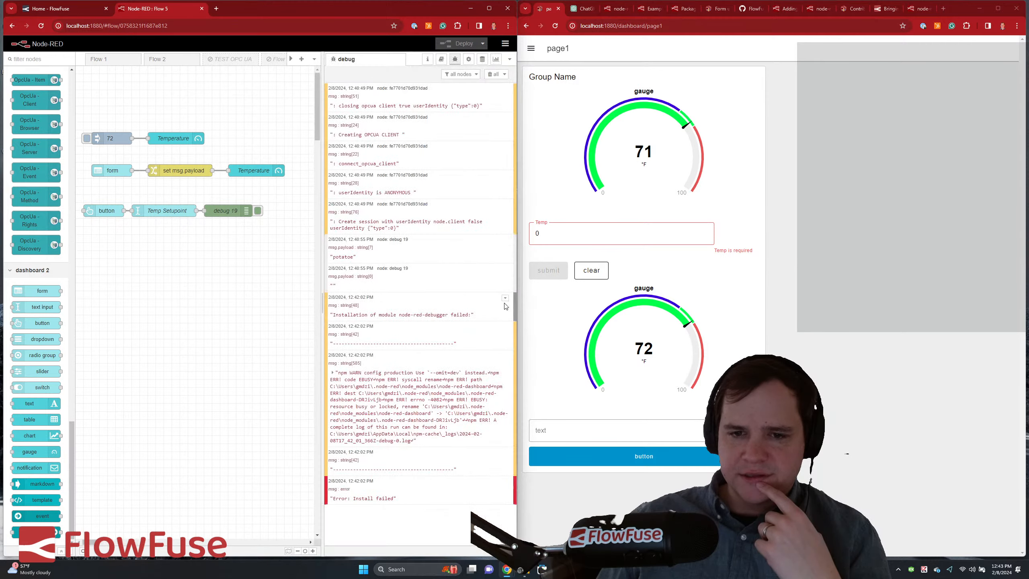
pyautogui.click(495, 76)
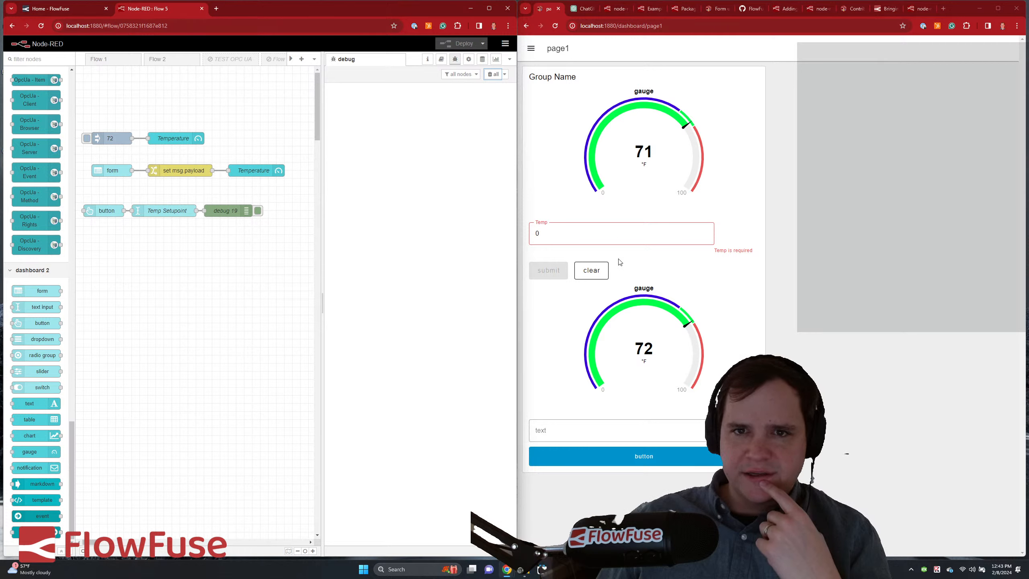
# - Enter "potatoe" in the dashboard text input and trigger the dashboard button
pyautogui.click(598, 418)
pyautogui.write('p')
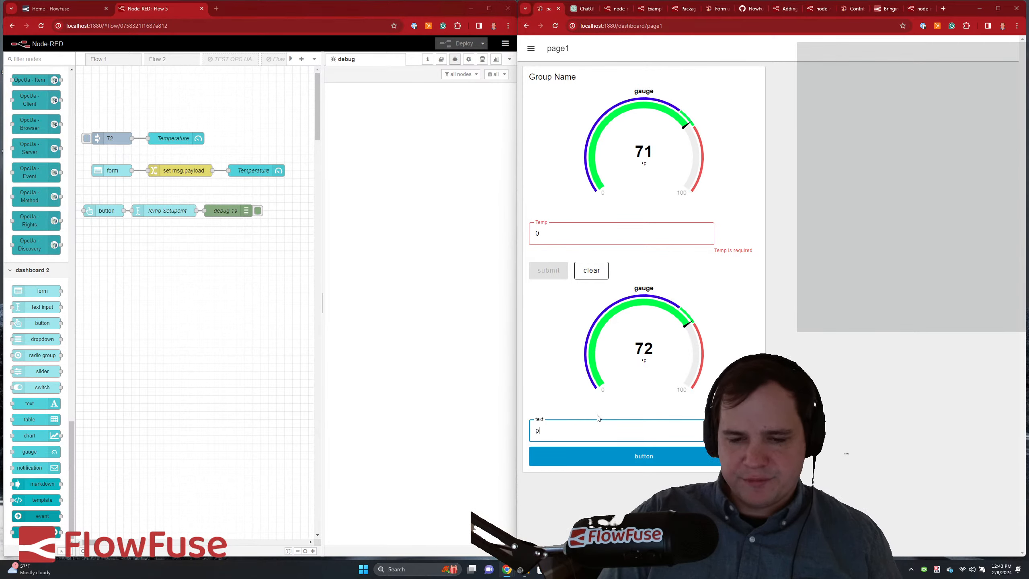
pyautogui.write('otatoe')
pyautogui.click(620, 455)
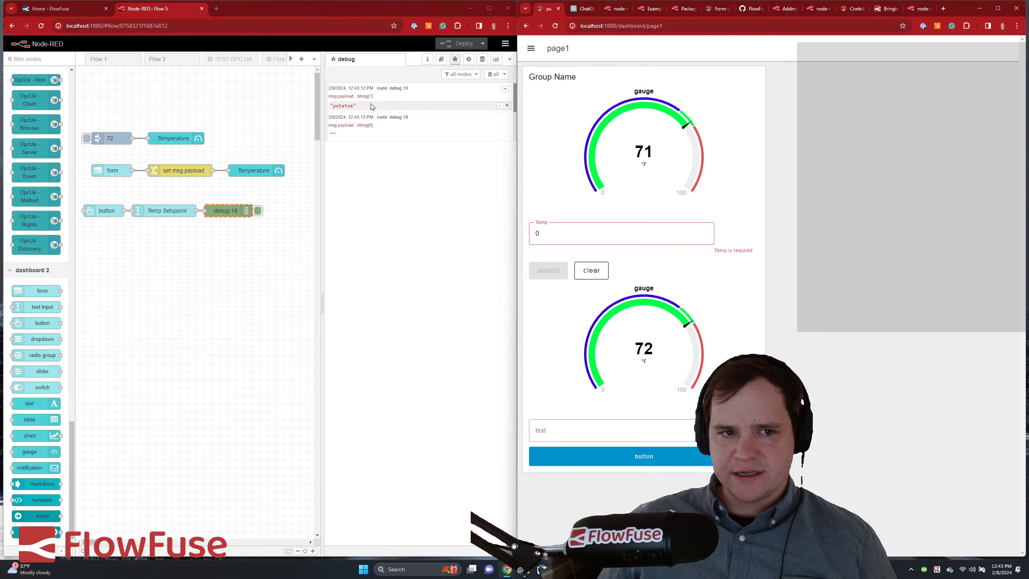
# - Rename the dashboard text input node to "Temp Setpoint" and deploy the flow
pyautogui.doubleClick(172, 211)
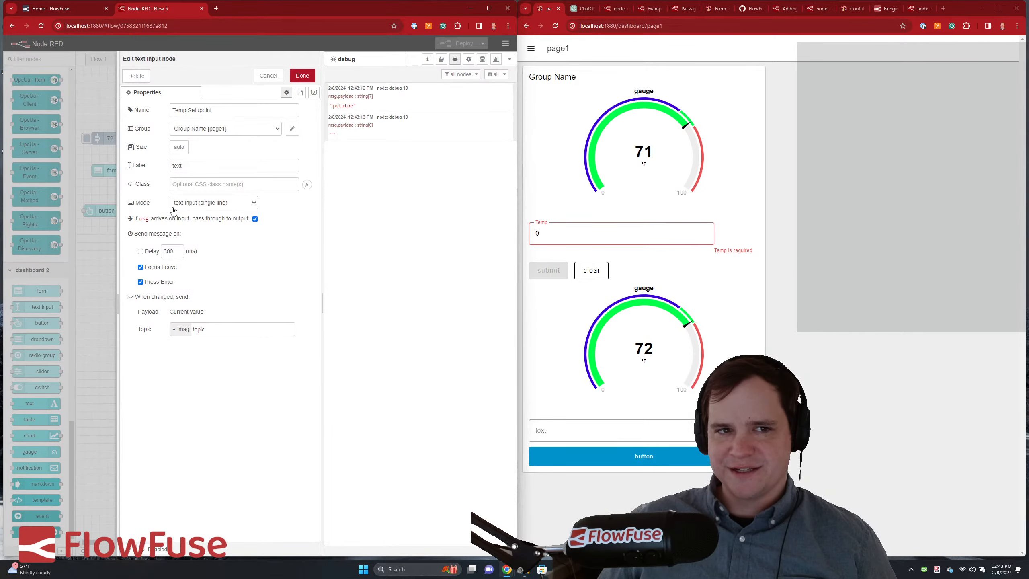
pyautogui.click(201, 111)
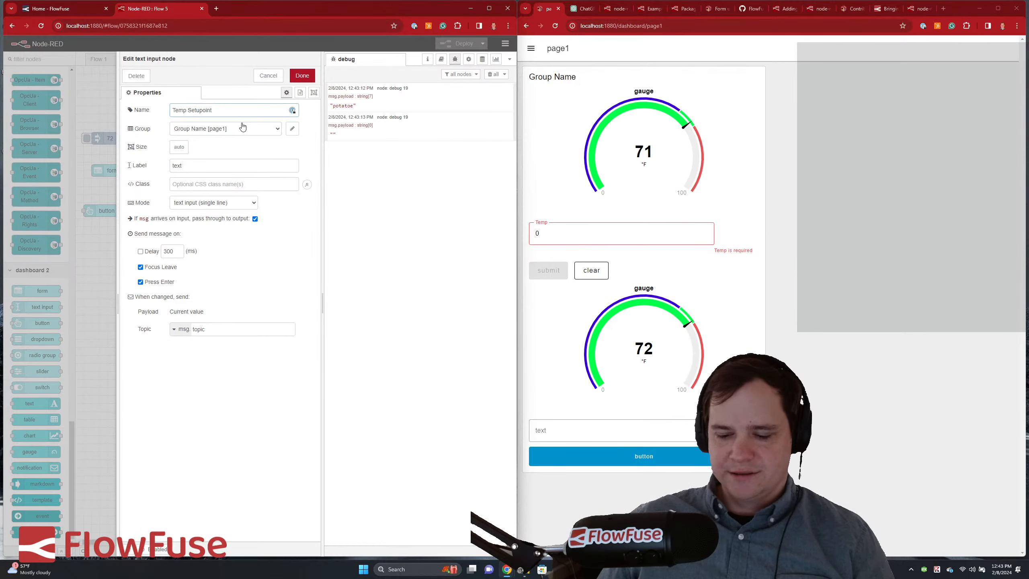
pyautogui.click(302, 76)
pyautogui.click(460, 43)
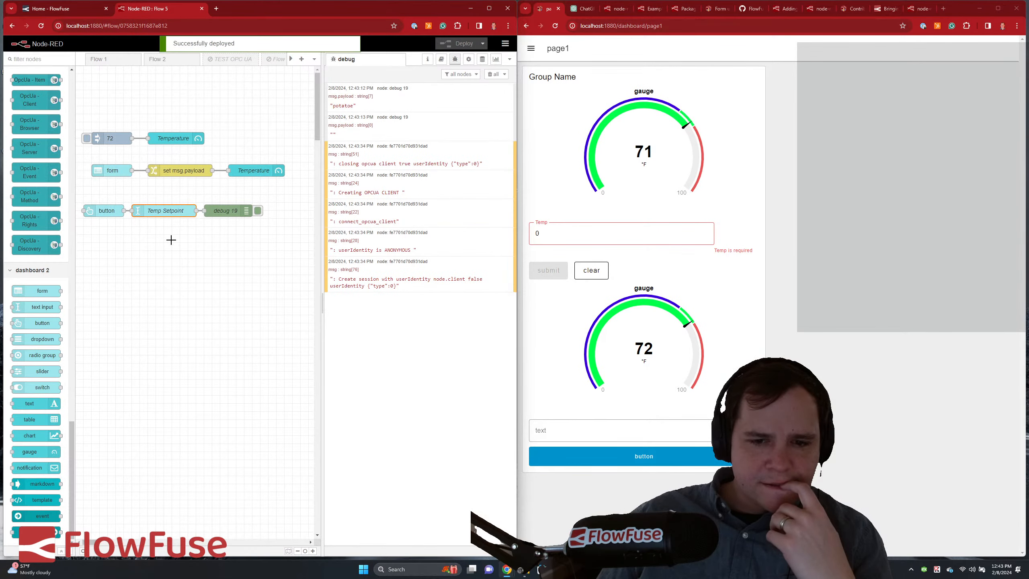
# - Move the button node below its row and connect an inject node to Temp Setpoint in the button's former place
pyautogui.click(103, 212)
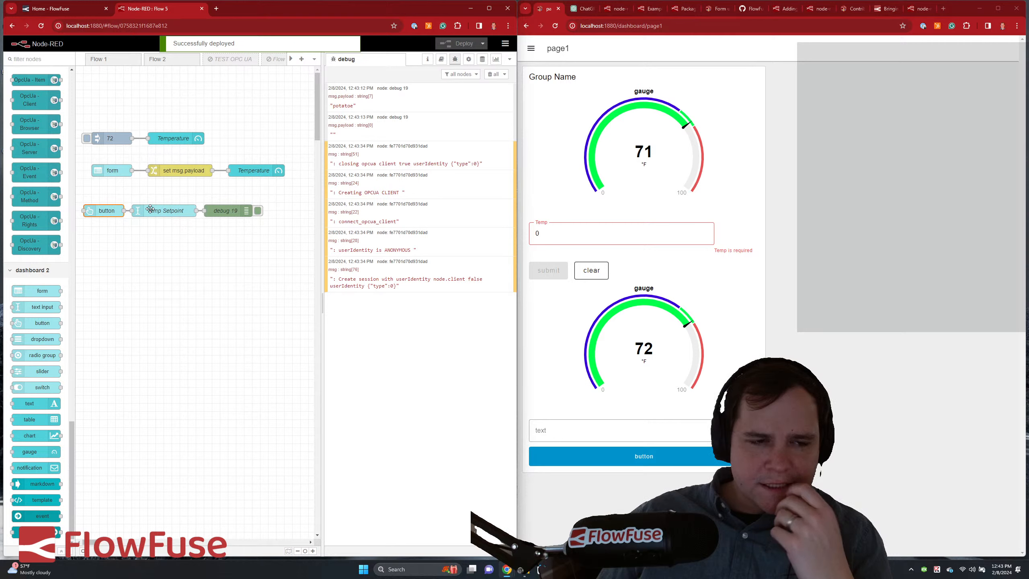
pyautogui.moveTo(106, 212); pyautogui.dragTo(122, 300)
pyautogui.scroll(5, 35, 239)
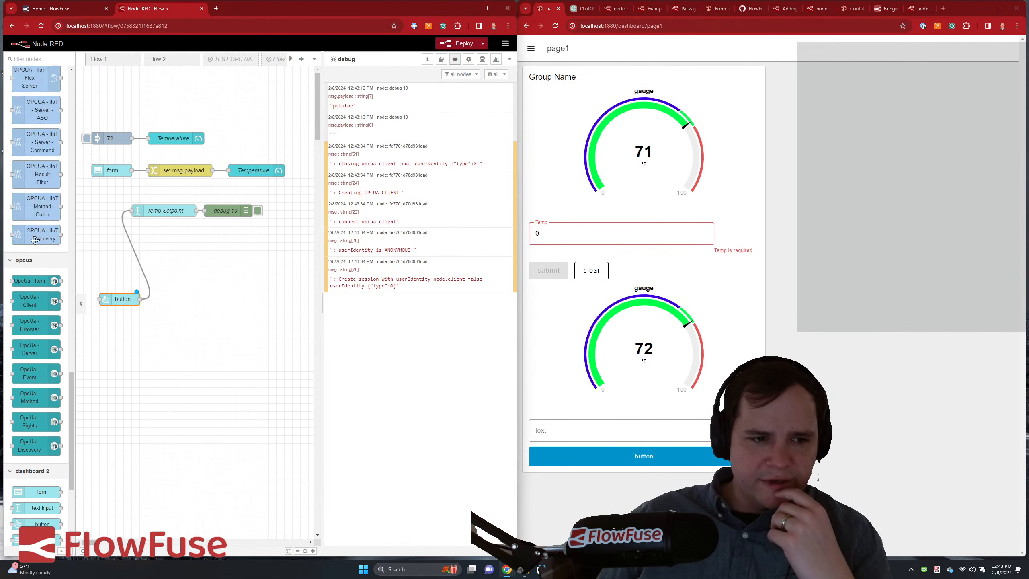
pyautogui.scroll(15, 35, 240)
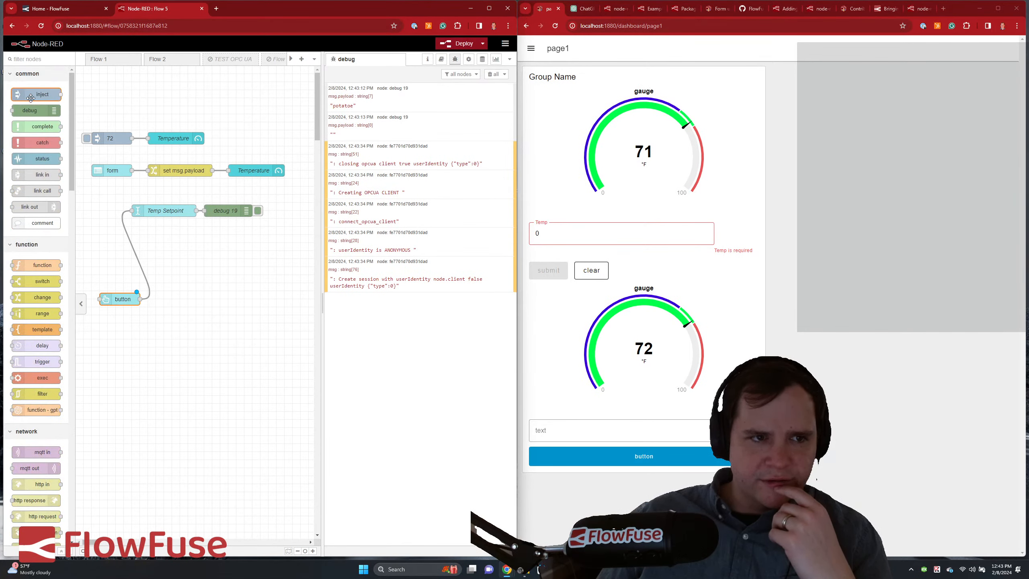
pyautogui.moveTo(30, 97); pyautogui.dragTo(103, 208)
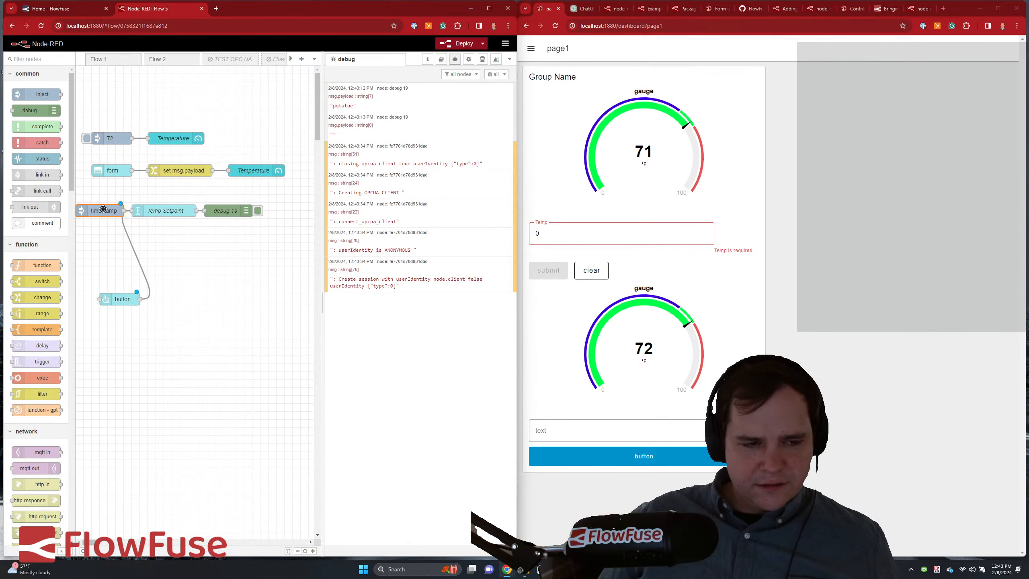
# - Select the connected timestamp, button, Temp Setpoint and debug 19 nodes together and shift the group to the right on the canvas
pyautogui.keyDown('shift'); pyautogui.click(103, 208); pyautogui.keyUp('shift')
pyautogui.keyDown('ctrl'); pyautogui.click(103, 208); pyautogui.keyUp('ctrl')
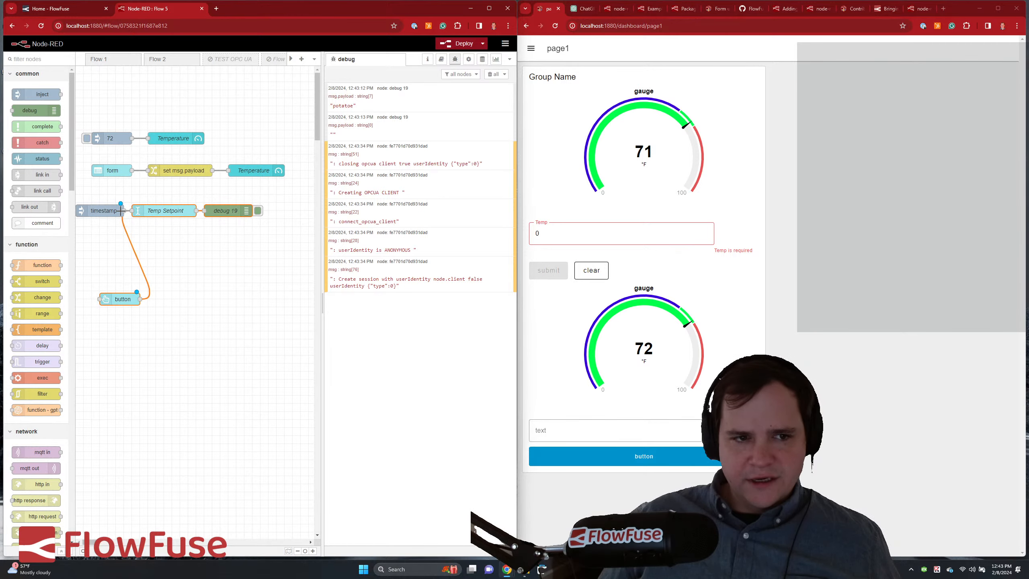
pyautogui.keyDown('ctrl'); pyautogui.click(99, 210); pyautogui.keyUp('ctrl')
pyautogui.moveTo(99, 211); pyautogui.dragTo(115, 210)
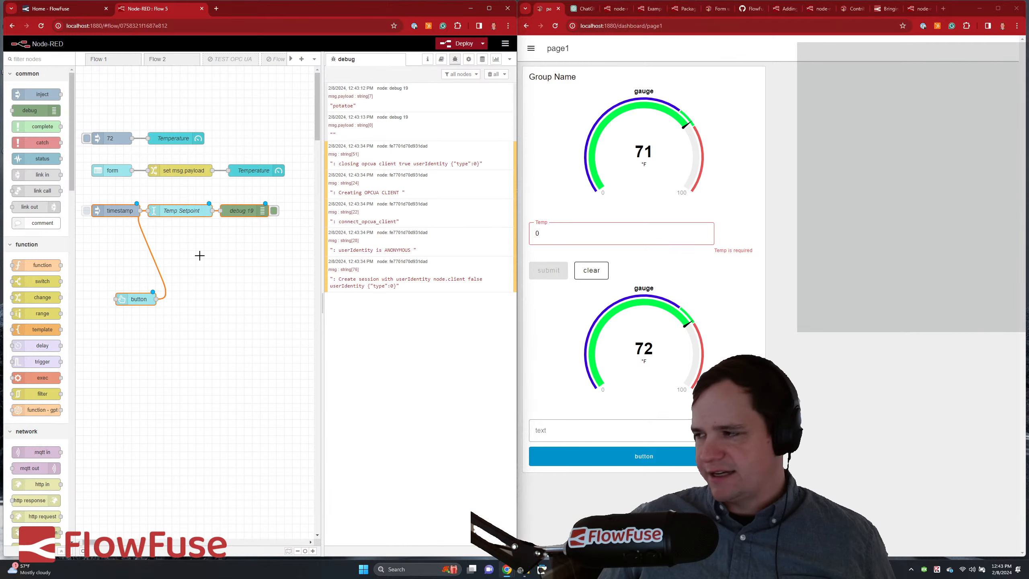
pyautogui.click(207, 264)
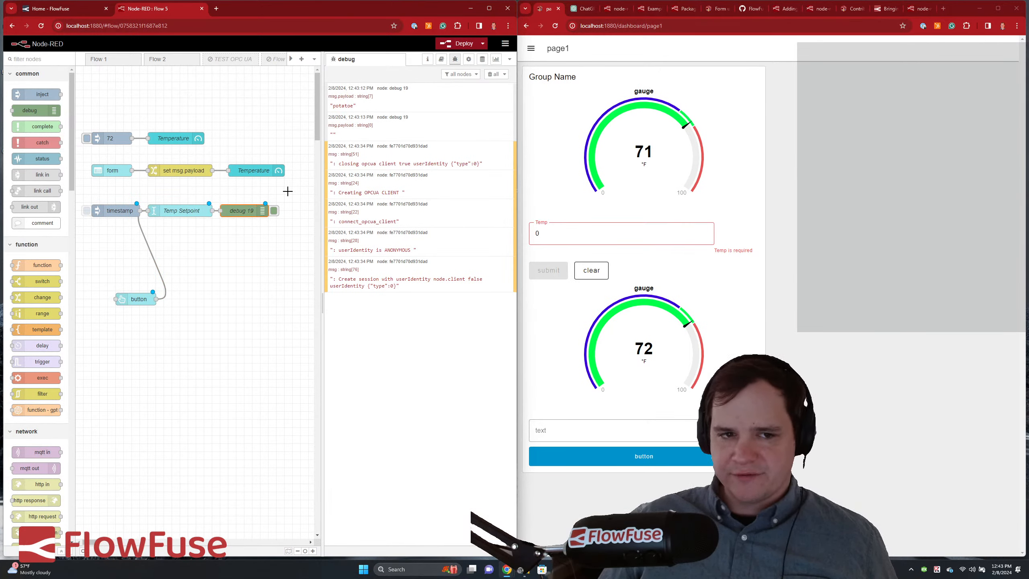
pyautogui.moveTo(285, 185)
pyautogui.mouseDown()
pyautogui.moveTo(115, 239)
pyautogui.moveTo(85, 335)
pyautogui.mouseUp()
pyautogui.click(200, 320)
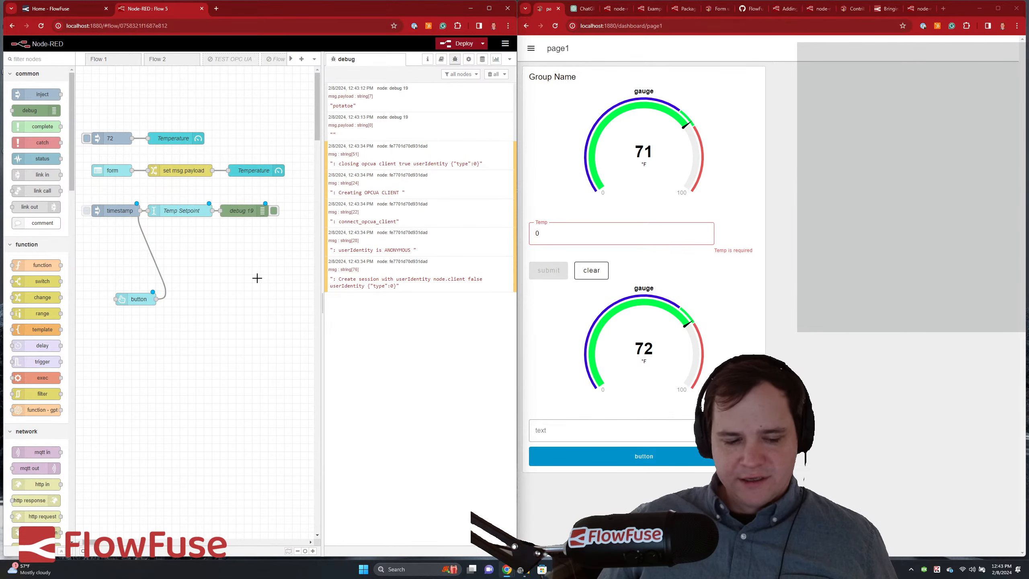
pyautogui.keyDown('shift'); pyautogui.click(116, 211); pyautogui.keyUp('shift')
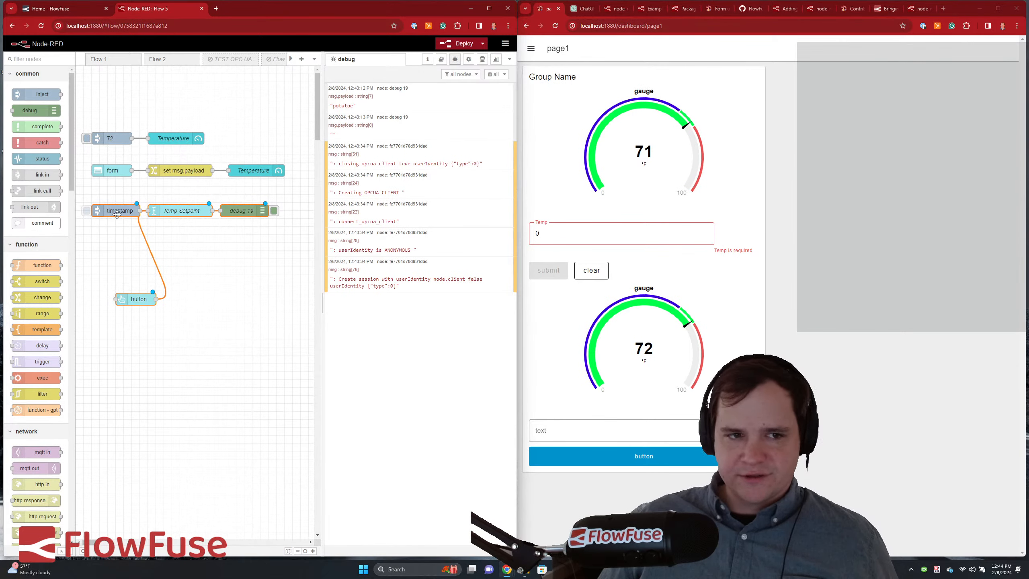
pyautogui.moveTo(116, 214); pyautogui.dragTo(132, 214)
pyautogui.click(134, 216)
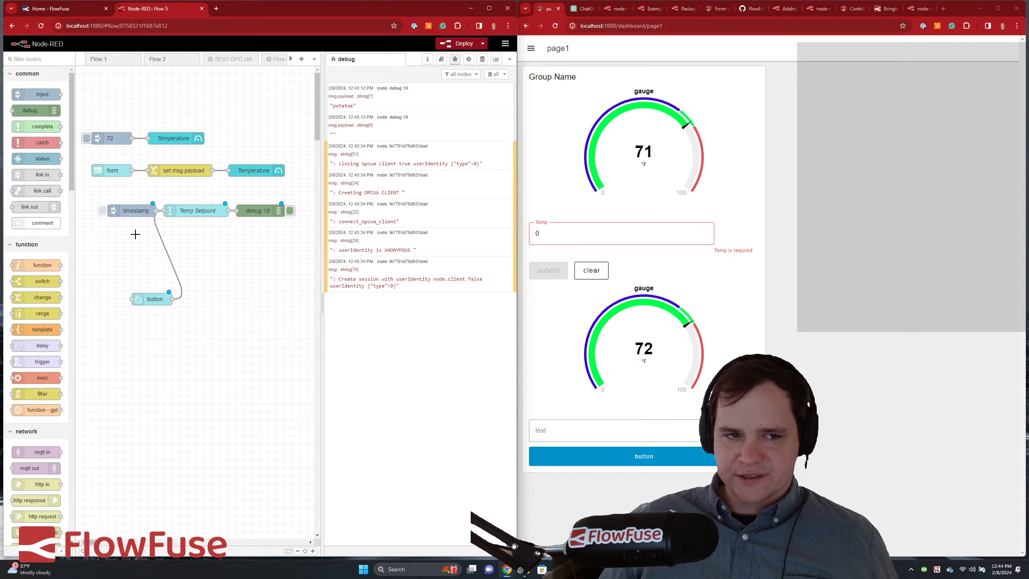
pyautogui.keyDown('shift'); pyautogui.click(135, 210); pyautogui.keyUp('shift')
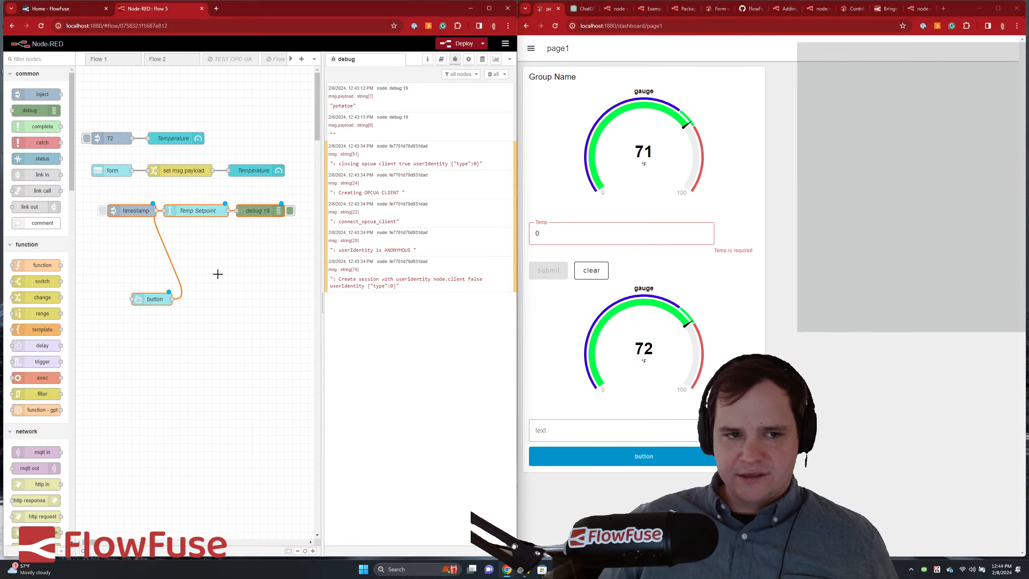
# - Space Temp Setpoint and debug 19 away from the timestamp node, place the button node just below it, and deploy the flow
pyautogui.keyDown('ctrl'); pyautogui.click(133, 211); pyautogui.keyUp('ctrl')
pyautogui.moveTo(151, 302)
pyautogui.mouseDown()
pyautogui.moveTo(187, 295)
pyautogui.moveTo(159, 304)
pyautogui.moveTo(184, 300)
pyautogui.moveTo(168, 305)
pyautogui.moveTo(158, 288)
pyautogui.moveTo(161, 302)
pyautogui.mouseUp()
pyautogui.click(206, 274)
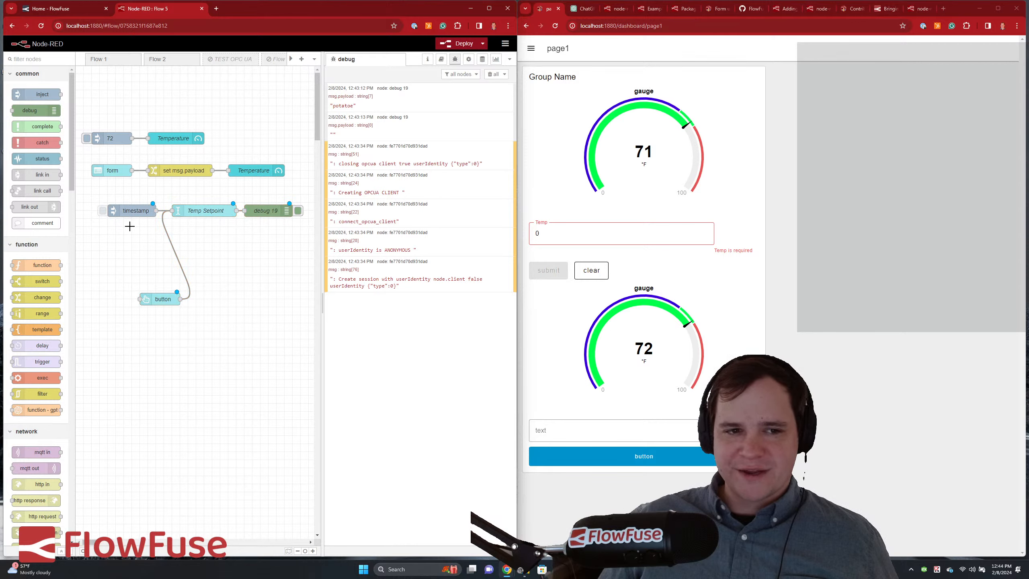
pyautogui.moveTo(161, 299); pyautogui.dragTo(137, 259)
pyautogui.click(464, 44)
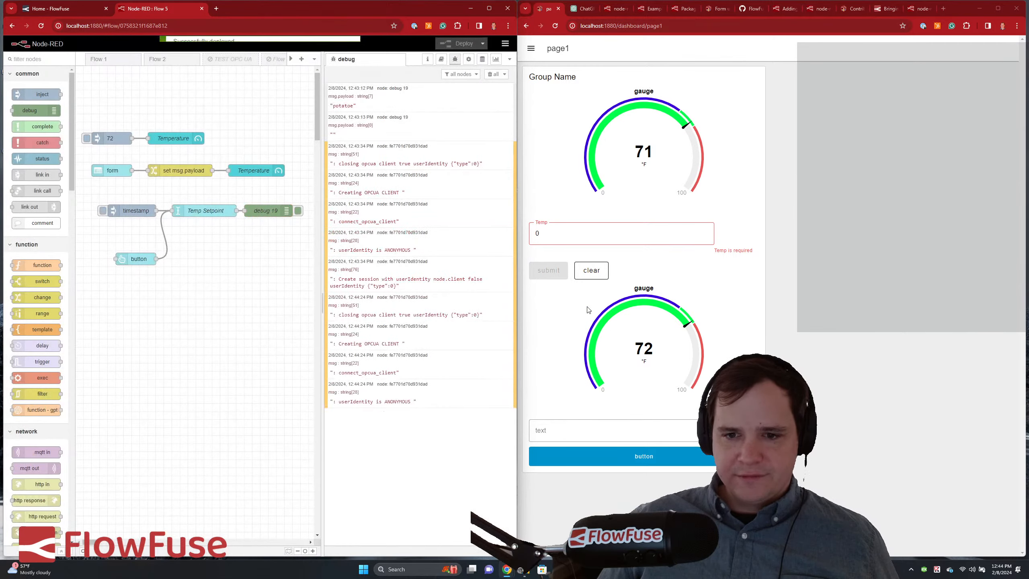
# - Enter "potatoe" in the dashboard text input below the second gauge
pyautogui.click(594, 431)
pyautogui.write('p')
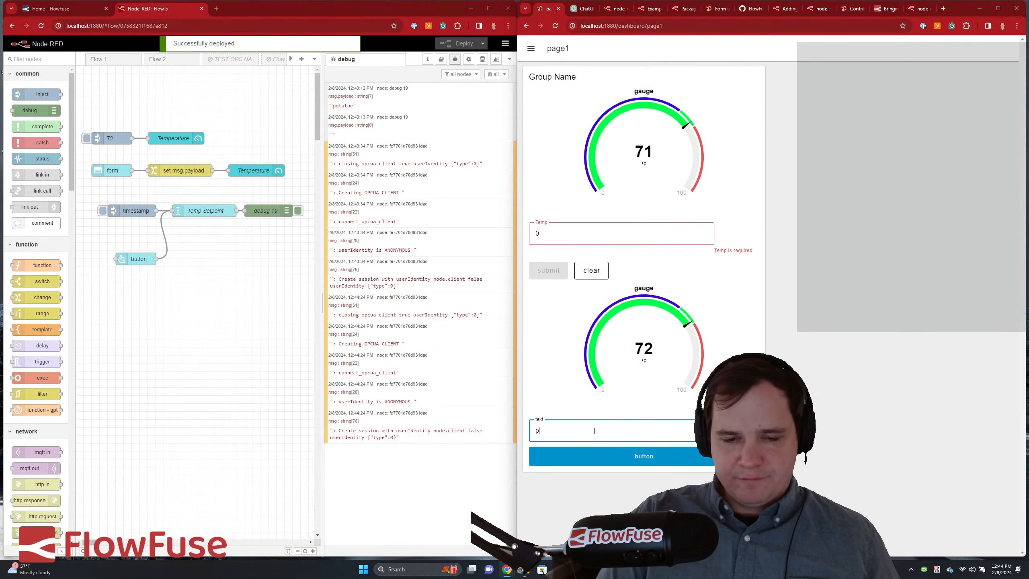
pyautogui.write('otator')
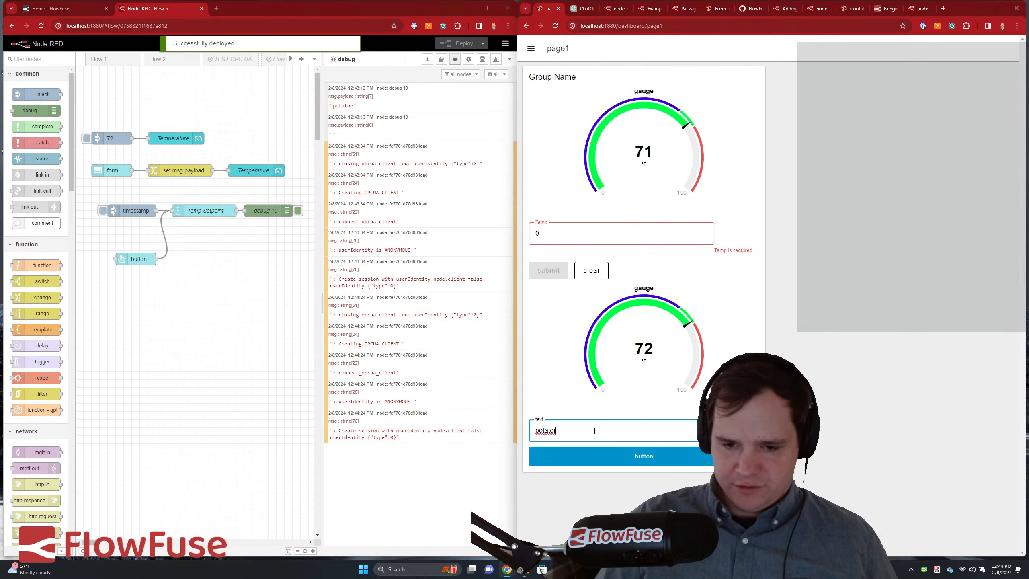
pyautogui.press('BackSpace')
pyautogui.write('e')
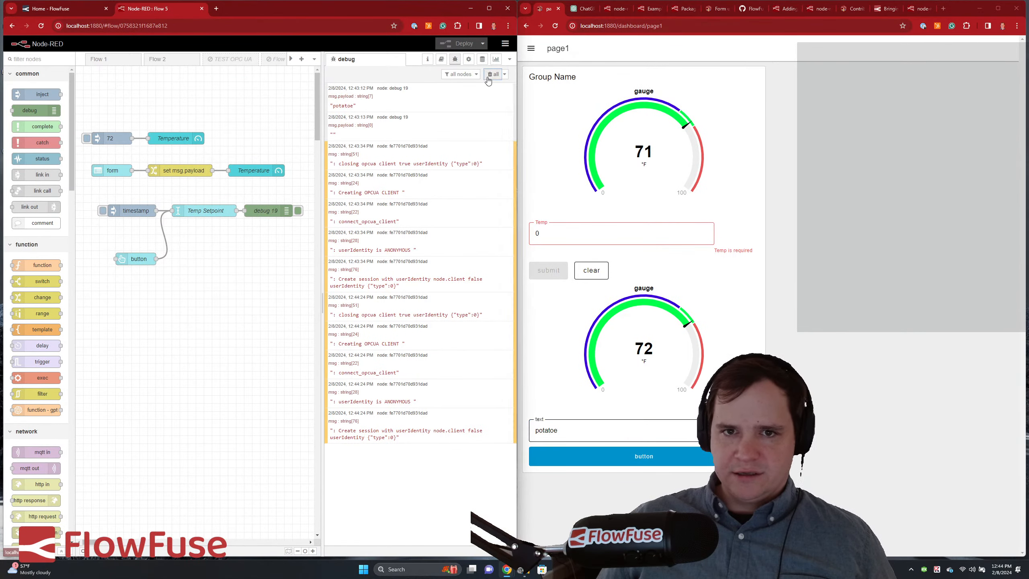
# - Clear all debug messages and trigger the timestamp inject node feeding Temp Setpoint
pyautogui.click(493, 74)
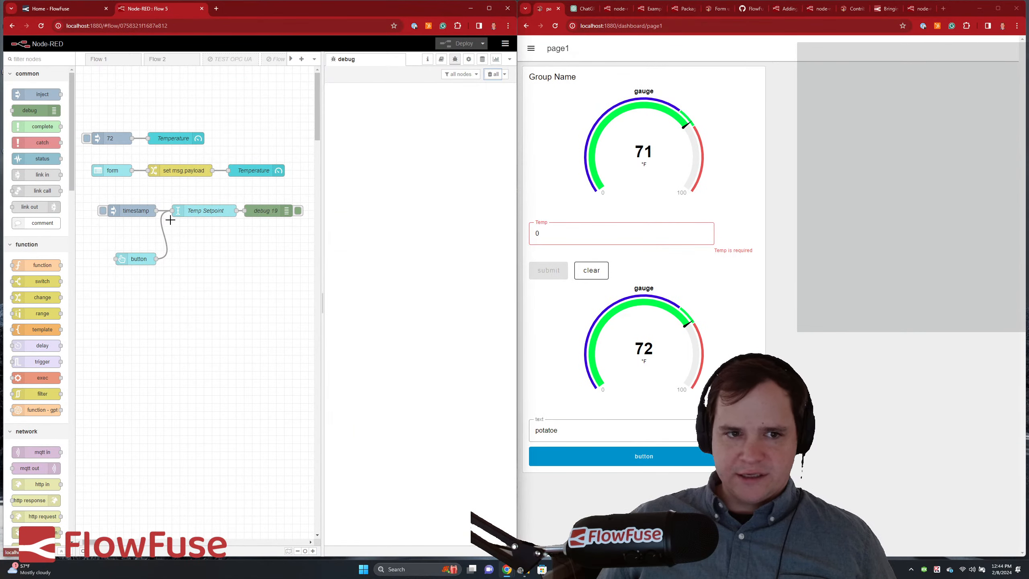
pyautogui.click(103, 210)
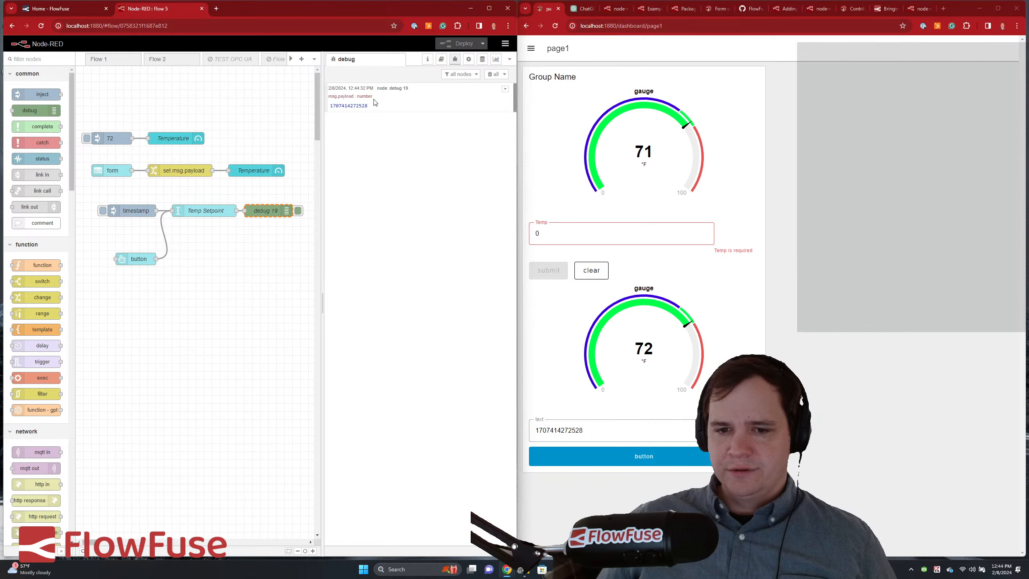
# - Review the Temp Setpoint node's settings, available input modes and text input help without changing anything
pyautogui.doubleClick(205, 210)
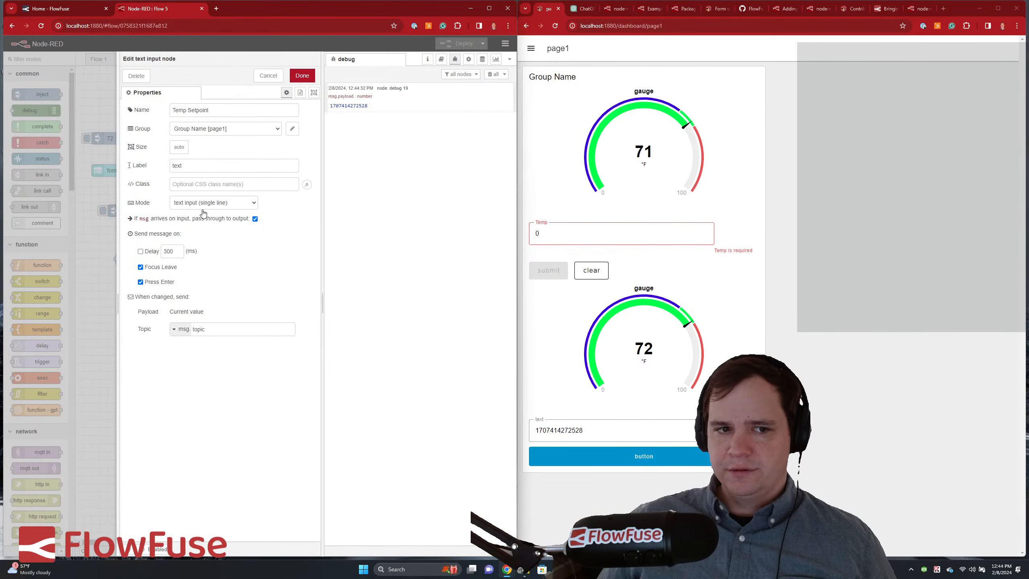
pyautogui.click(268, 75)
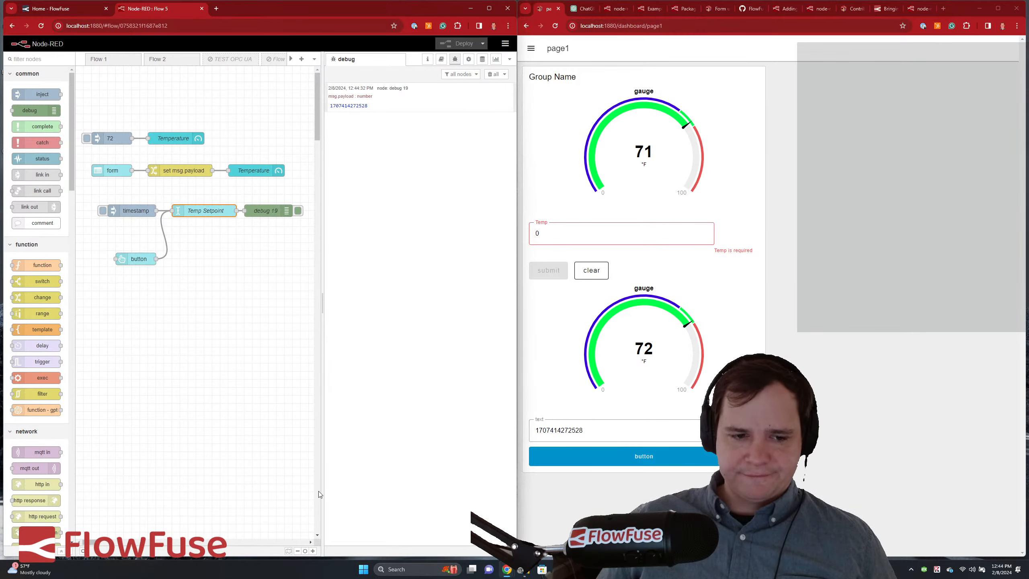
pyautogui.doubleClick(211, 210)
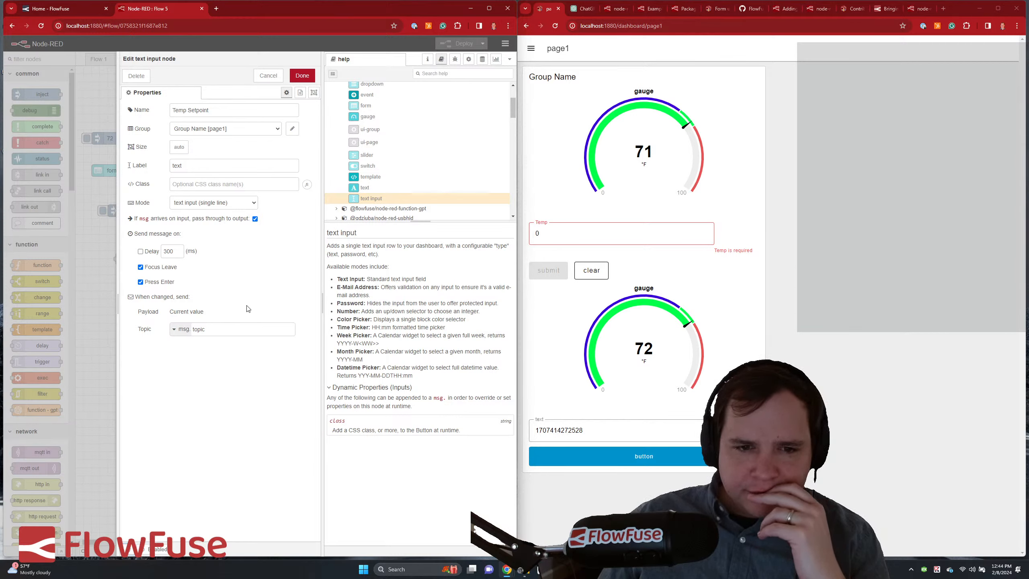
pyautogui.click(235, 203)
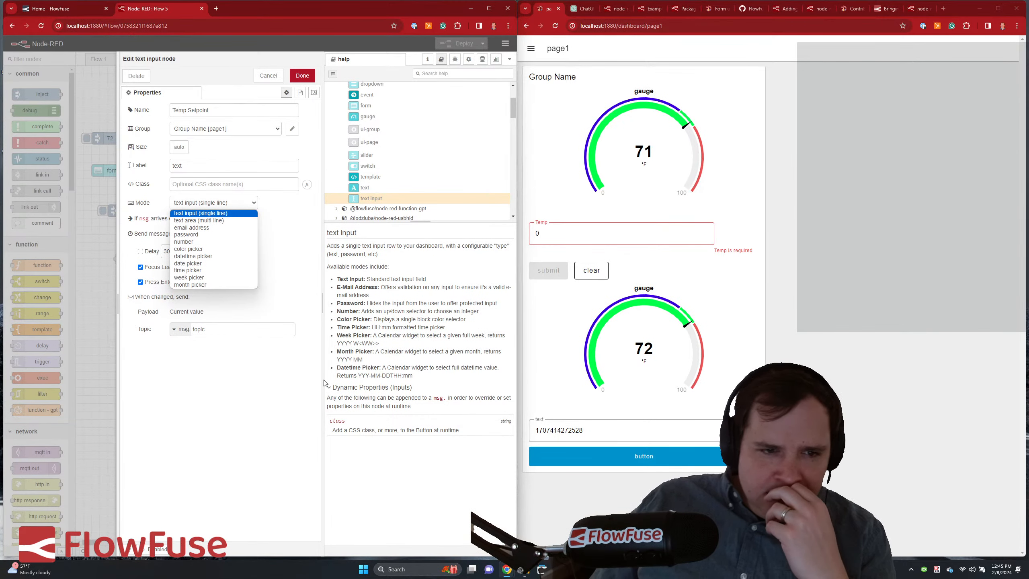
pyautogui.click(251, 376)
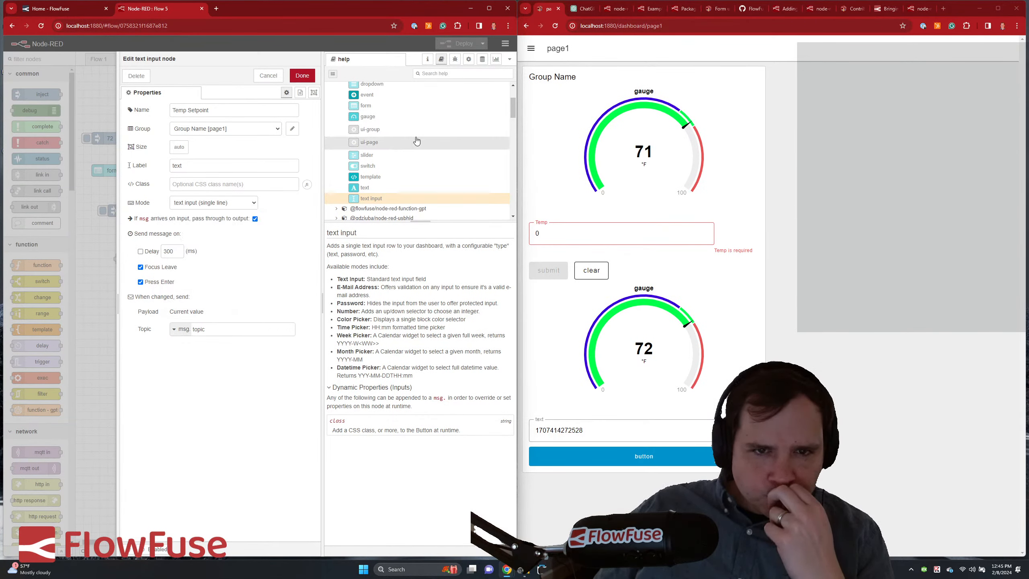
pyautogui.click(456, 59)
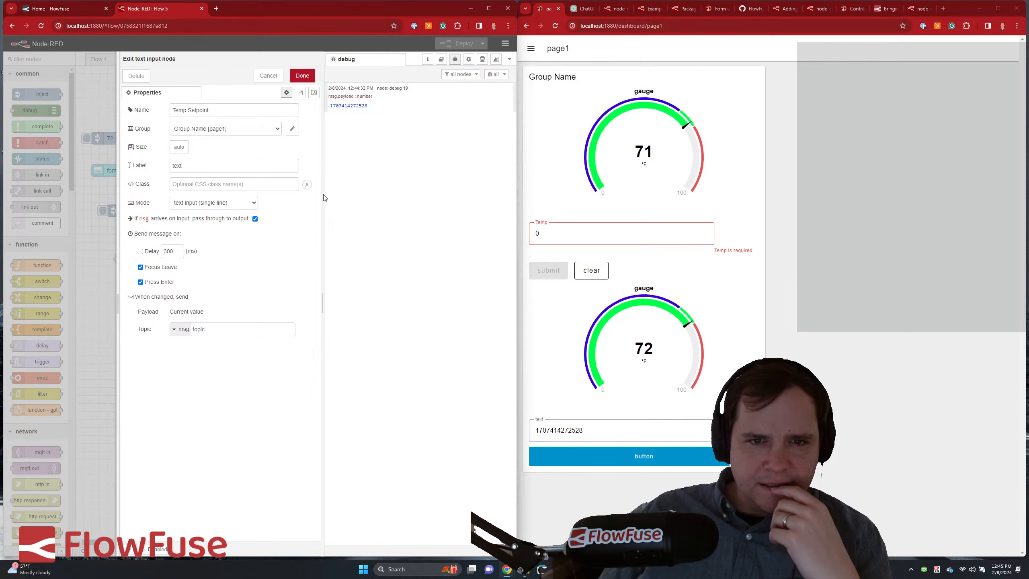
pyautogui.click(268, 75)
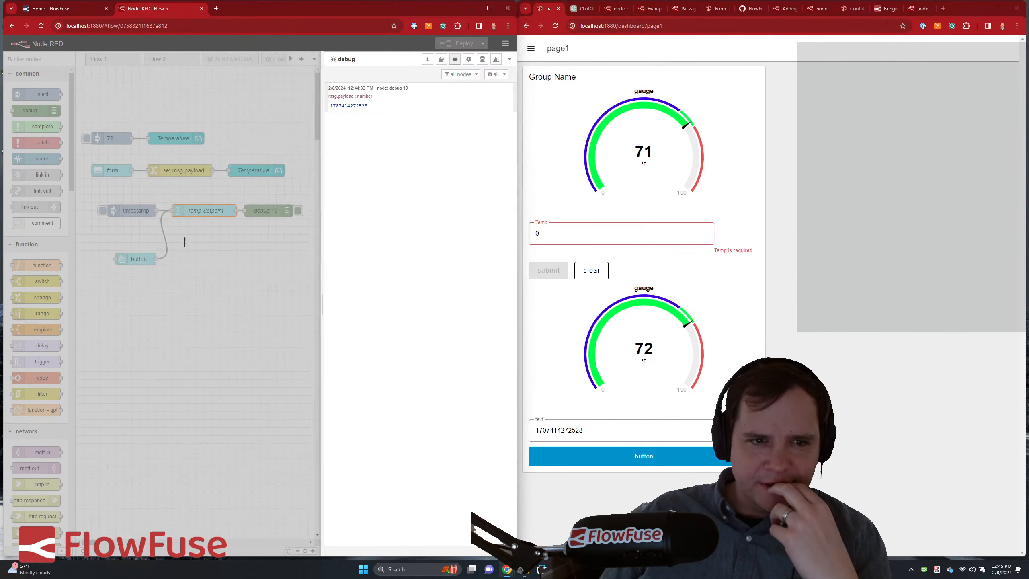
# - Remove the topic property from the timestamp inject node
pyautogui.doubleClick(134, 211)
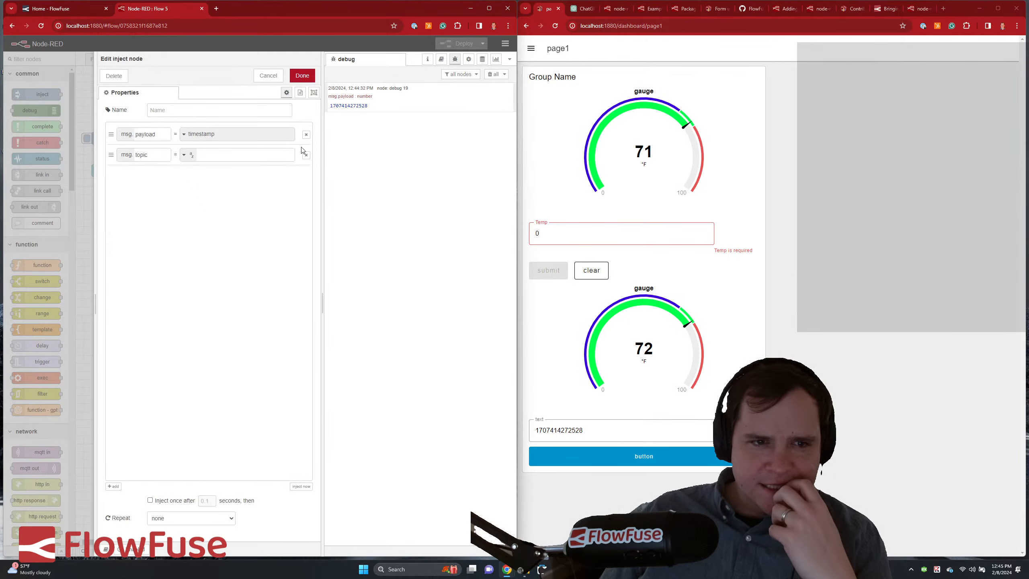
pyautogui.click(305, 154)
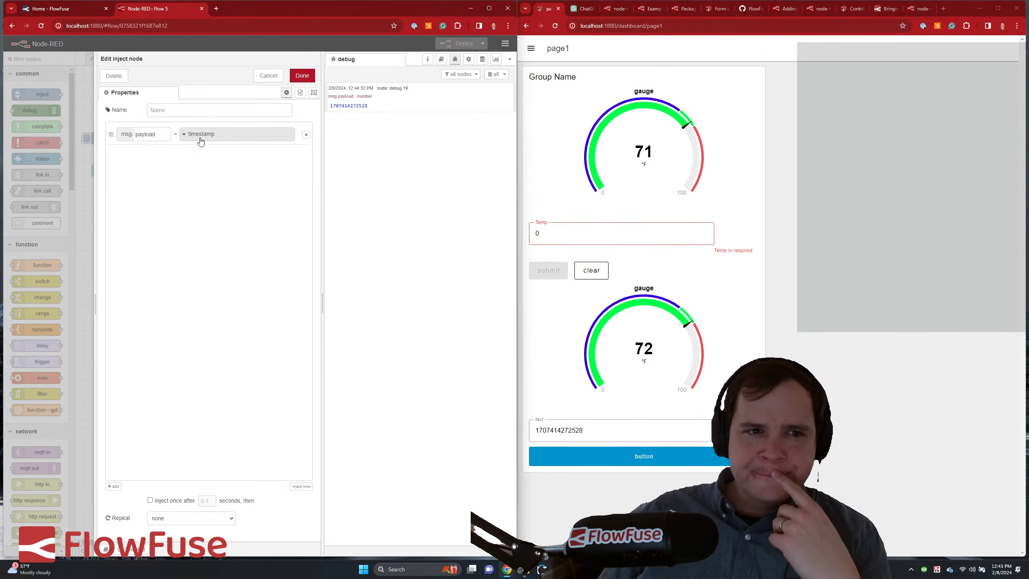
pyautogui.click(295, 80)
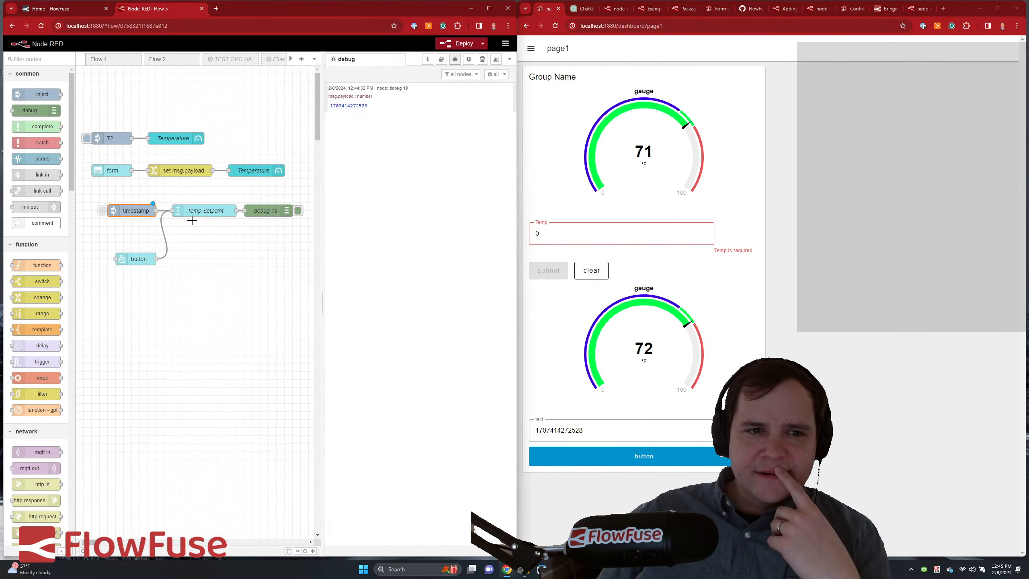
# - Try turning off message pass-through in the Temp Setpoint node's settings and discard the edit
pyautogui.doubleClick(204, 210)
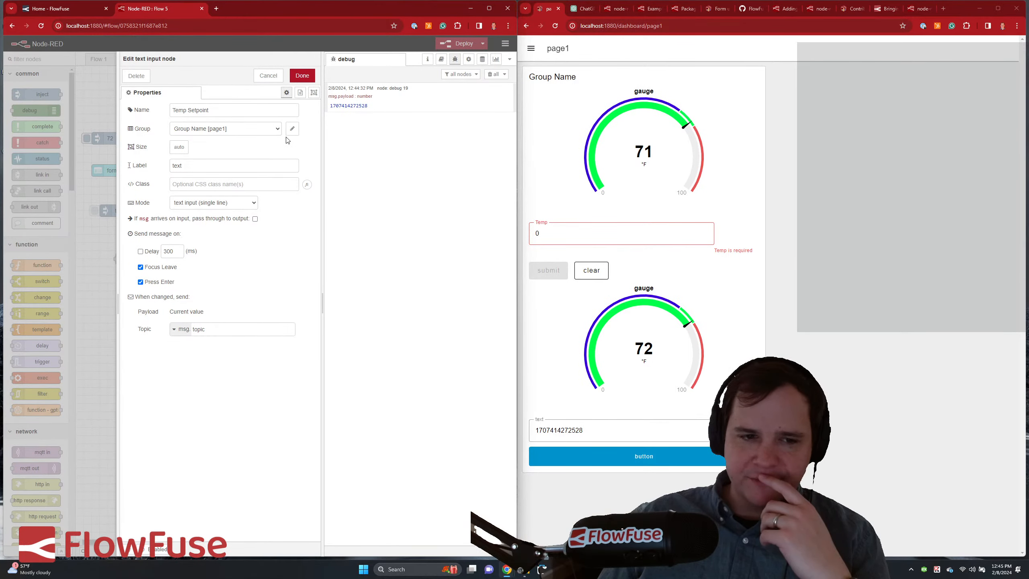
pyautogui.click(267, 76)
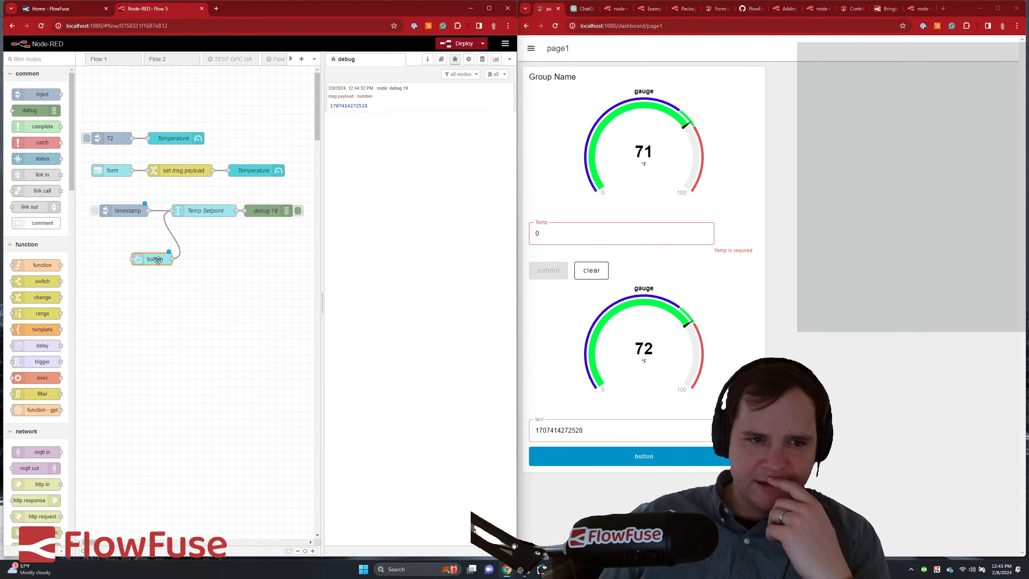
# - Connect a new debug node to the button node's output and deploy the flow
pyautogui.moveTo(128, 254); pyautogui.dragTo(189, 267)
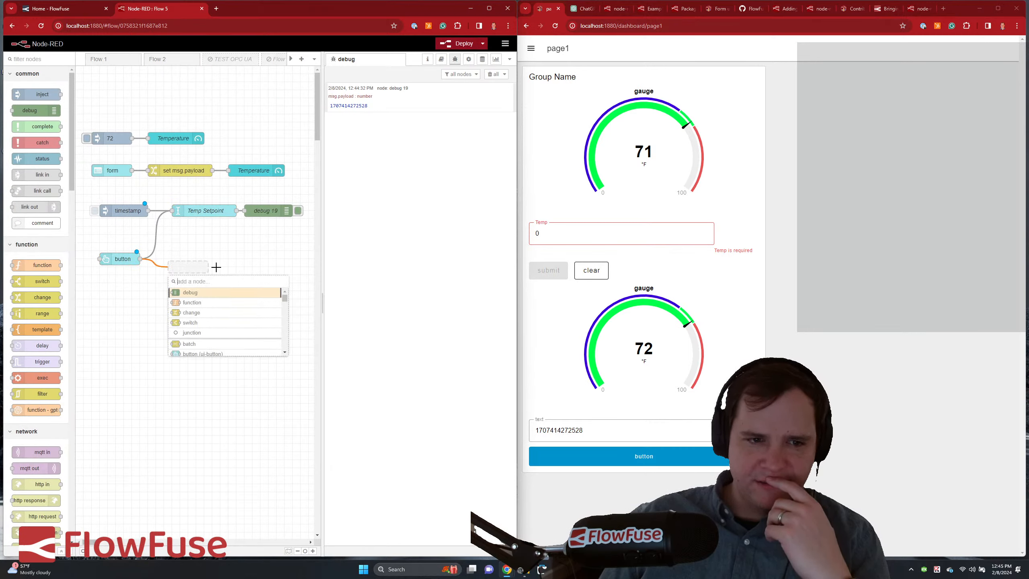
pyautogui.click(207, 295)
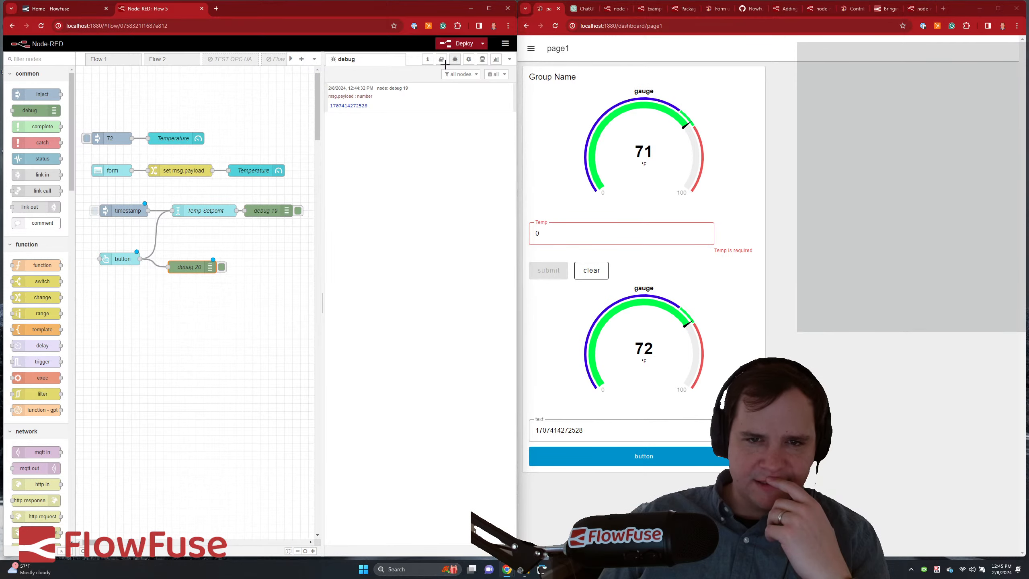
pyautogui.click(450, 43)
# - Delete the timestamp inject node and deploy with the Modified Flows option
pyautogui.click(124, 210)
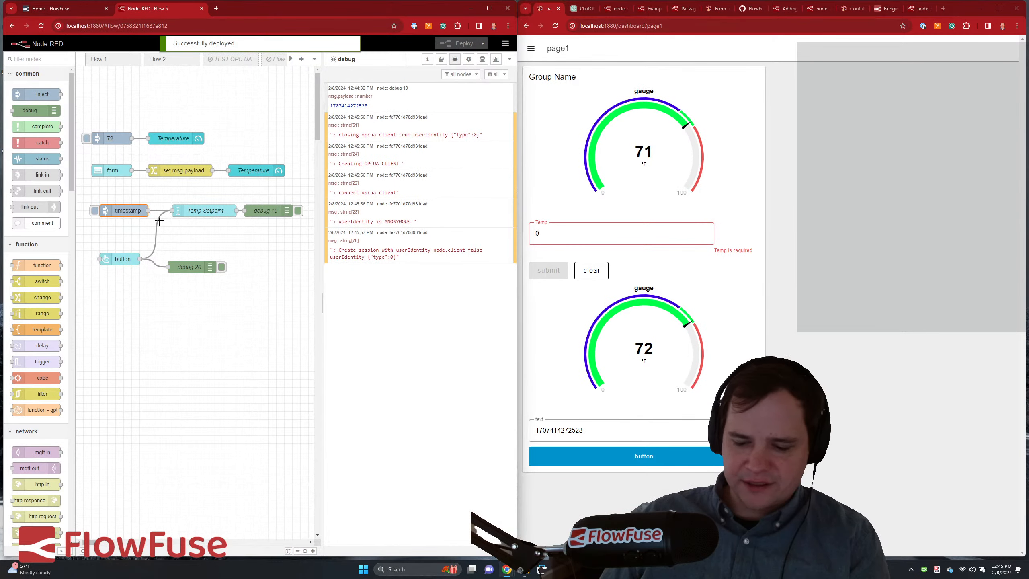
pyautogui.press('Delete')
pyautogui.click(483, 43)
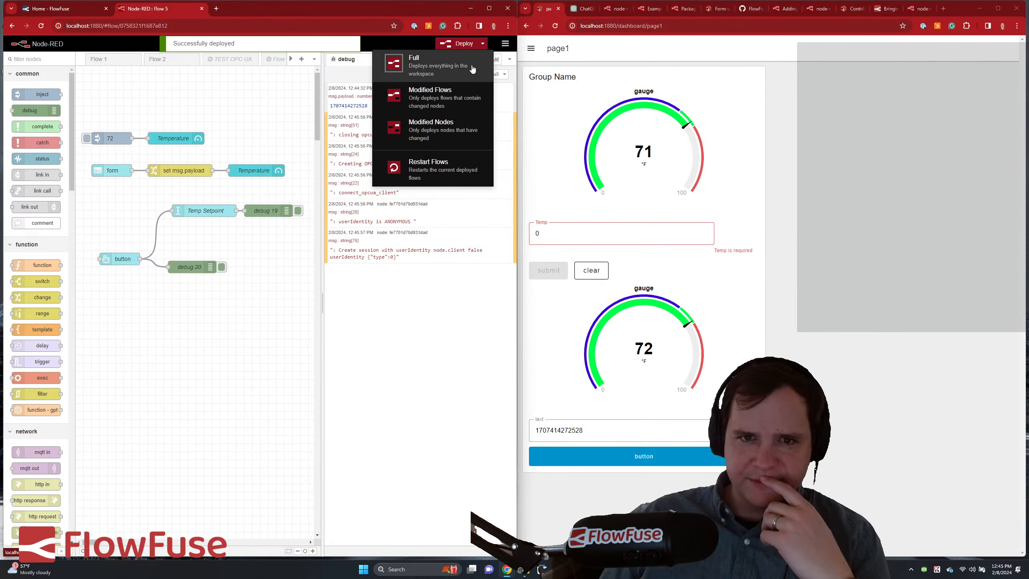
pyautogui.click(436, 101)
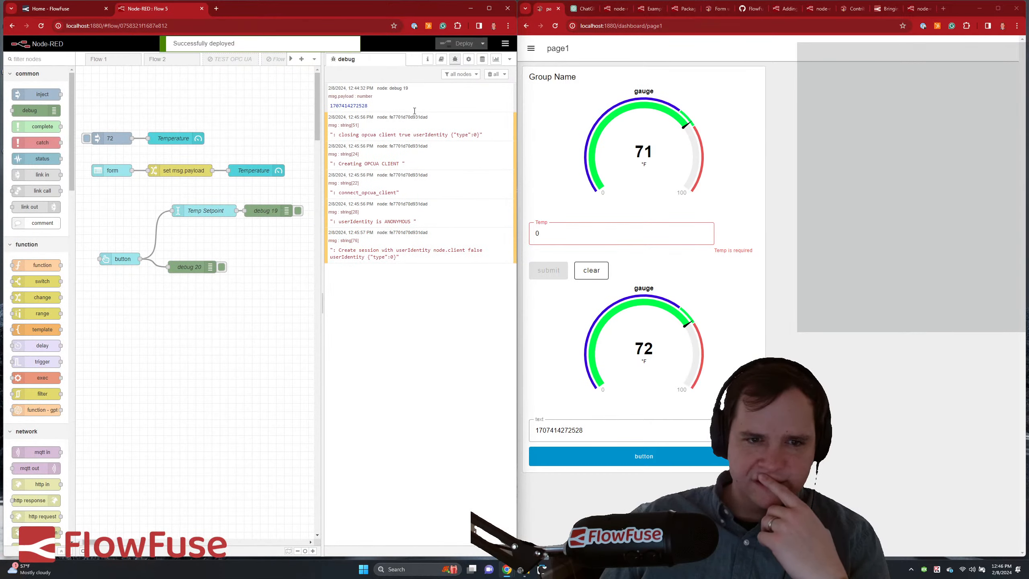
pyautogui.click(482, 44)
pyautogui.click(451, 103)
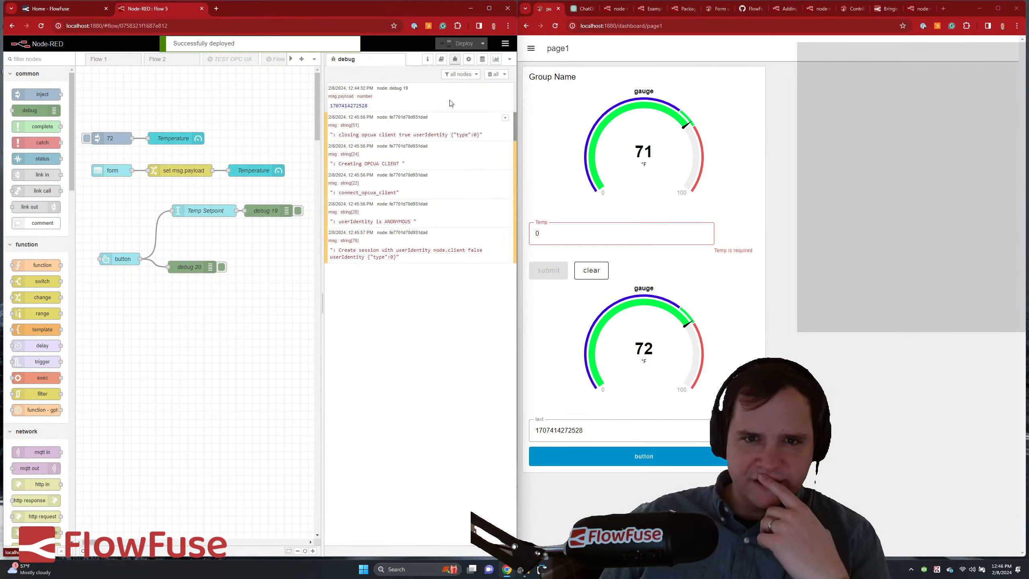
# - With the debug log cleared, enter "potatoe" in the dashboard text input and trigger the dashboard button
pyautogui.click(493, 74)
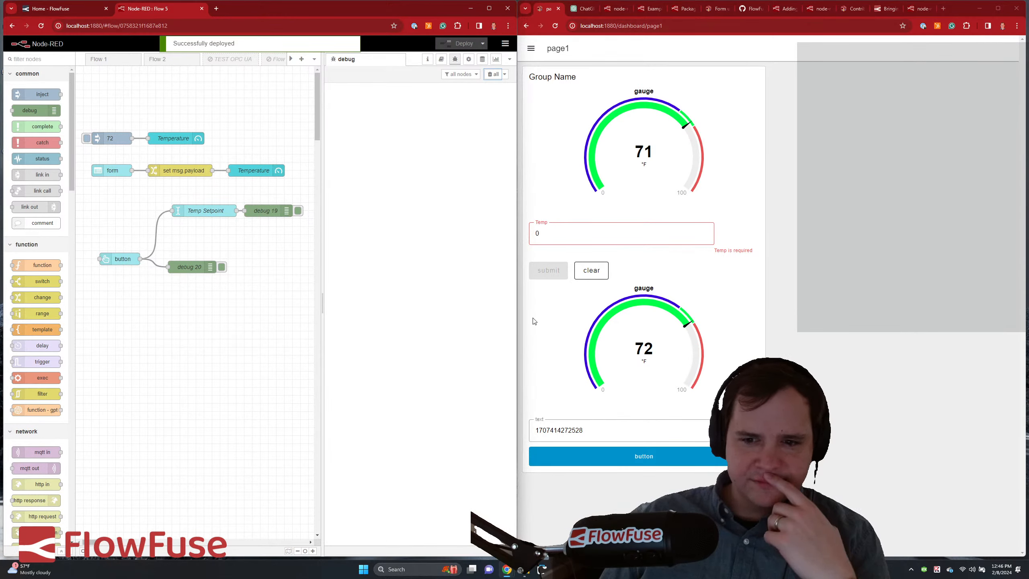
pyautogui.doubleClick(623, 433)
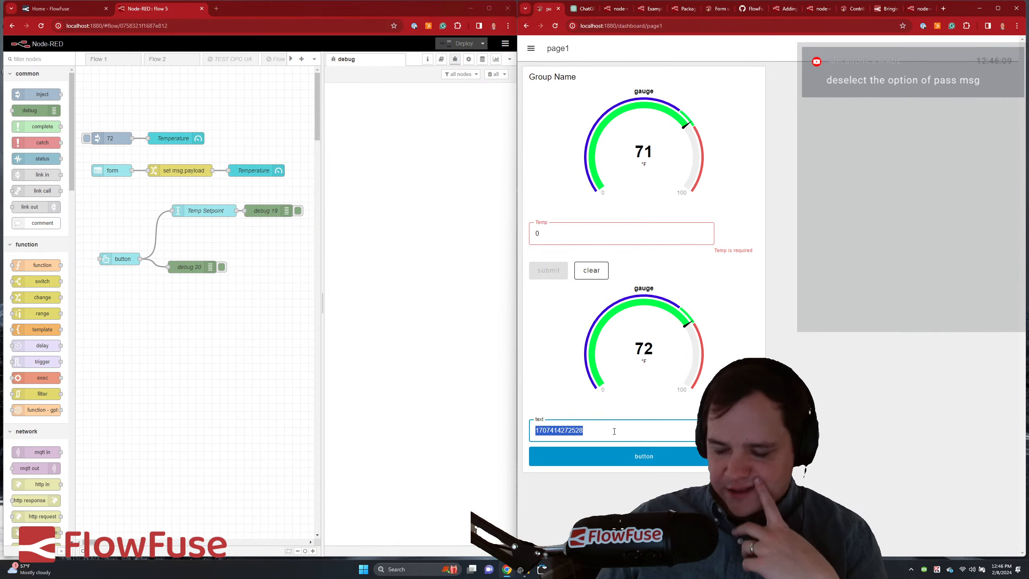
pyautogui.write('15')
pyautogui.press('BackSpace')
pyautogui.press('BackSpace')
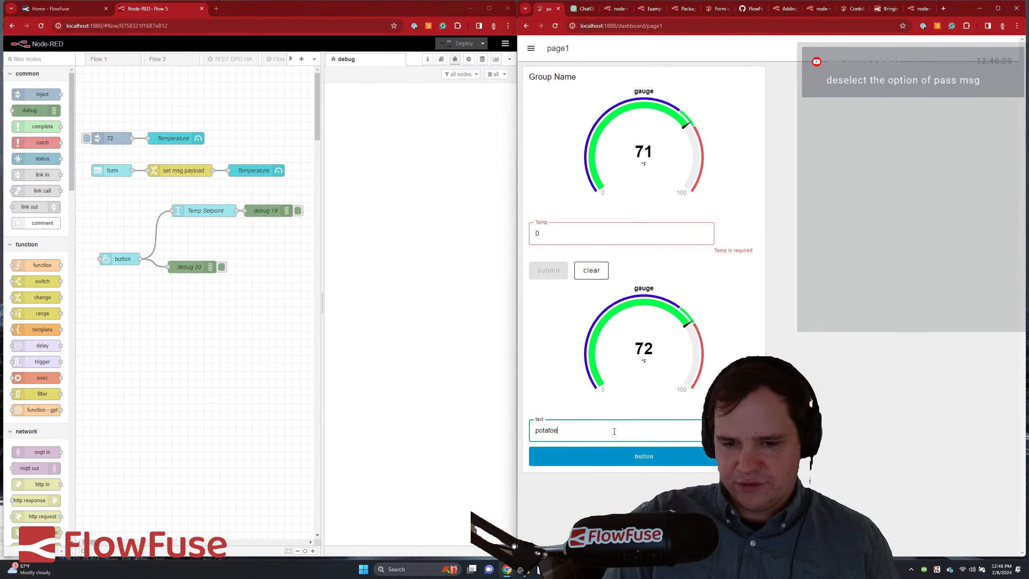
pyautogui.click(617, 463)
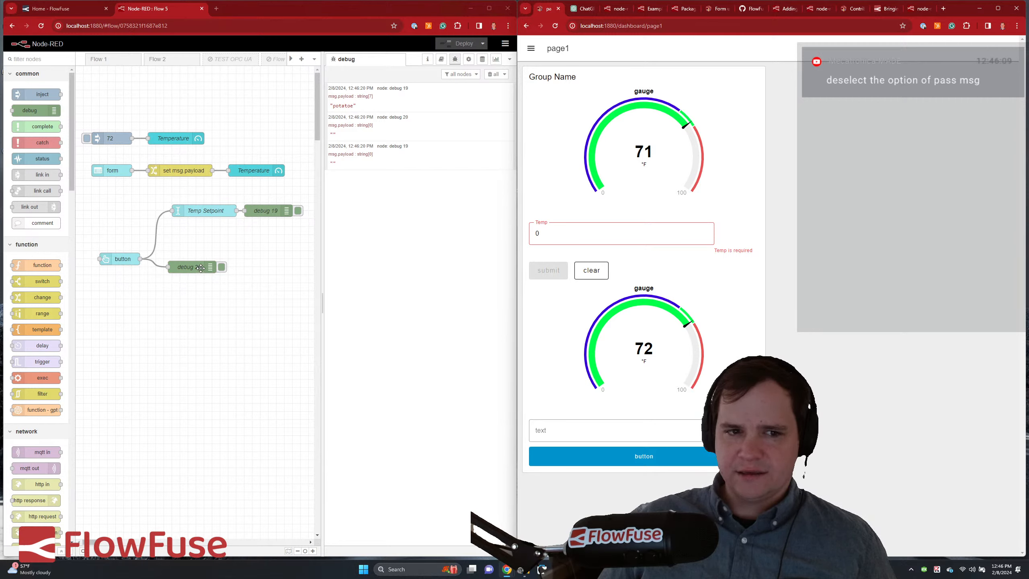
# - Align the debug 20 node with the button node and connect a new inject node to Temp Setpoint's input
pyautogui.moveTo(202, 268); pyautogui.dragTo(214, 259)
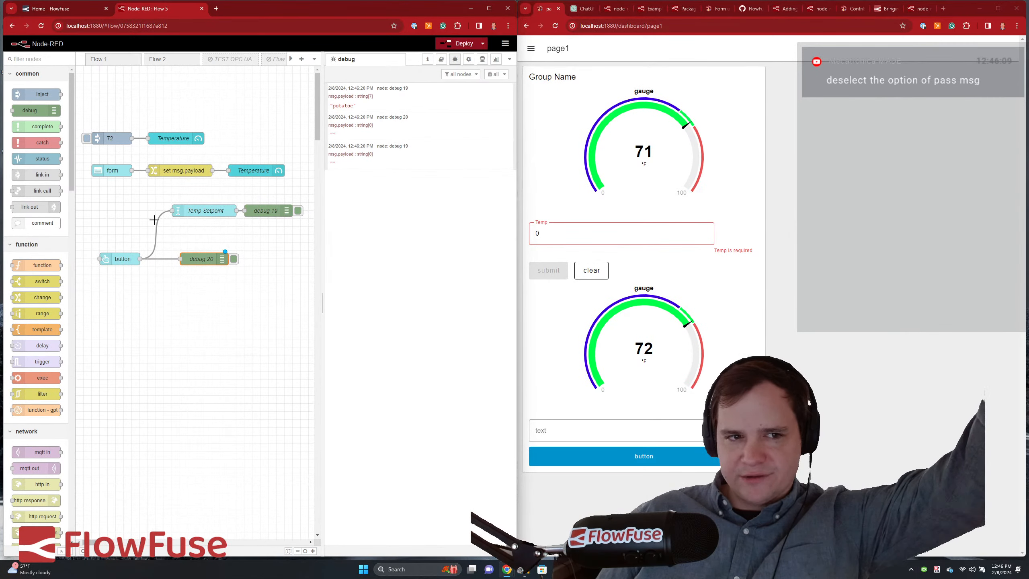
pyautogui.moveTo(171, 208); pyautogui.dragTo(115, 203)
pyautogui.click(118, 228)
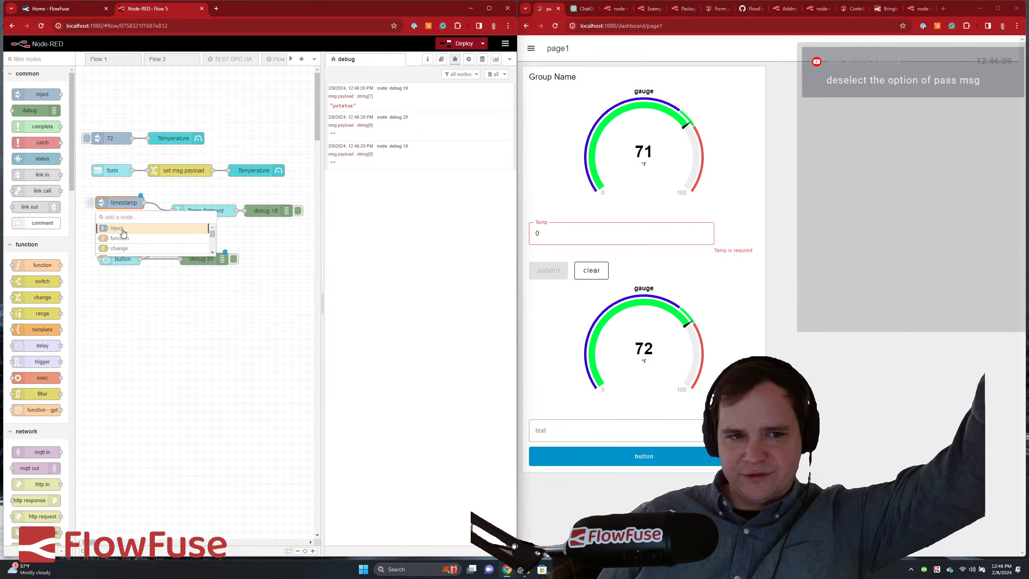
# - Set the new inject node's payload to the string "potatoe", remove its topic property, and deploy the flow
pyautogui.doubleClick(123, 203)
pyautogui.click(220, 138)
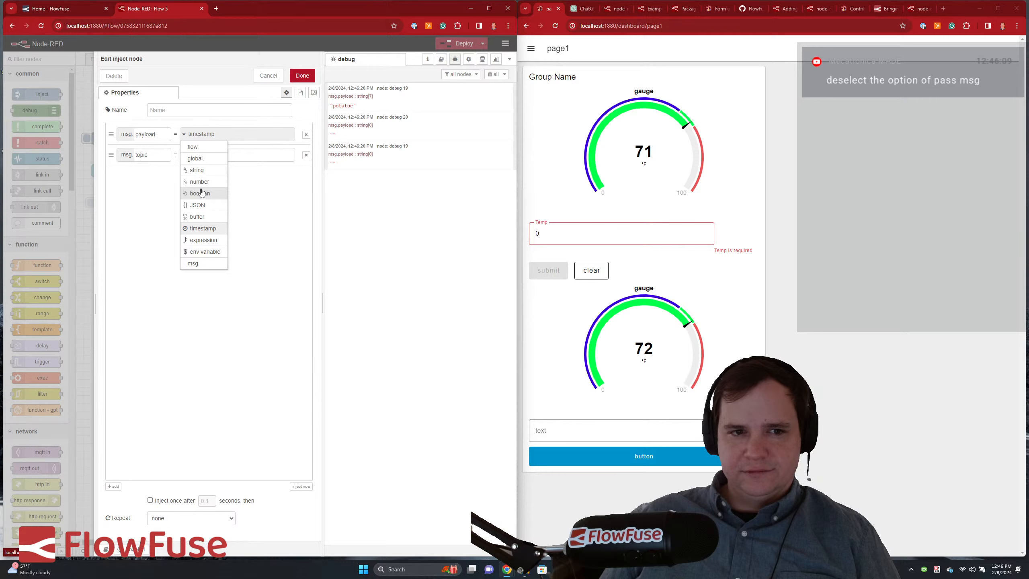
pyautogui.click(197, 170)
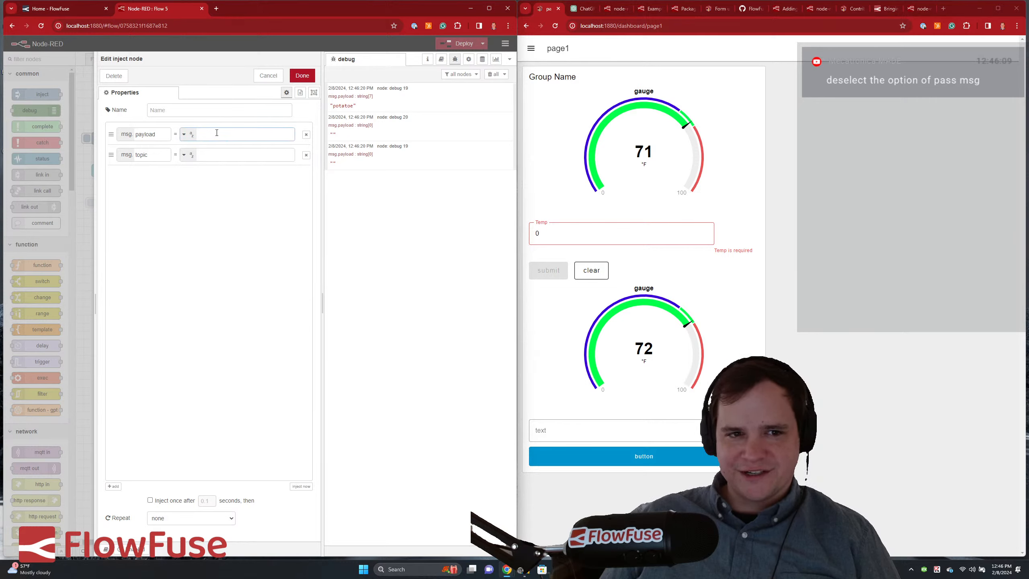
pyautogui.write('potatoe')
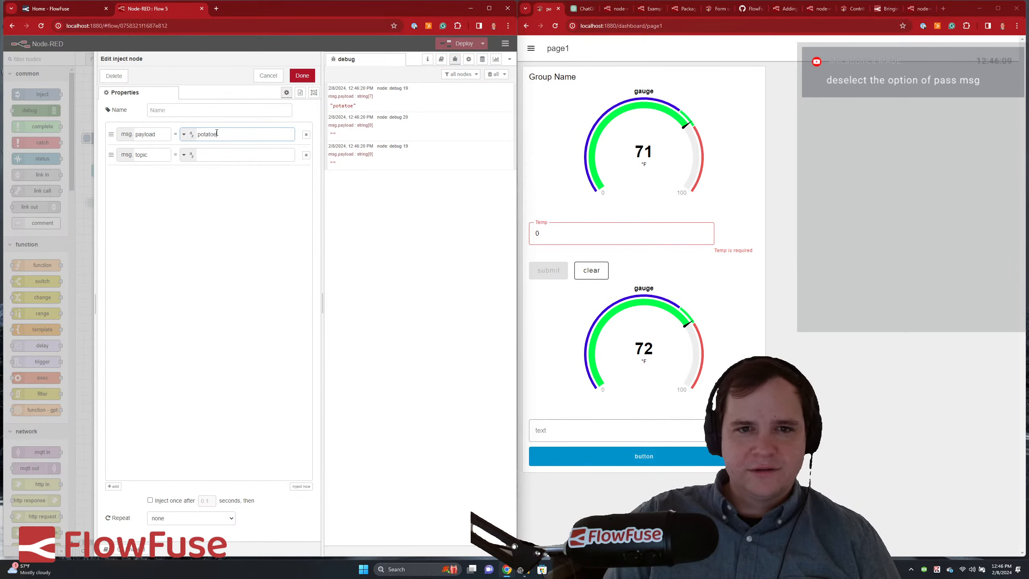
pyautogui.click(306, 155)
pyautogui.click(449, 45)
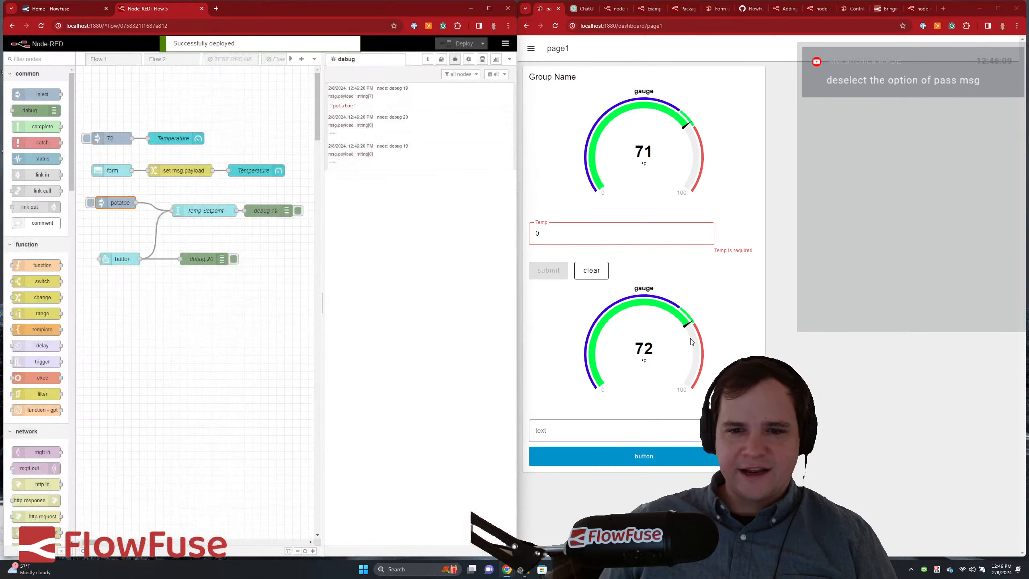
# - Send the string "potatoe" from the inject node into Temp Setpoint
pyautogui.click(91, 203)
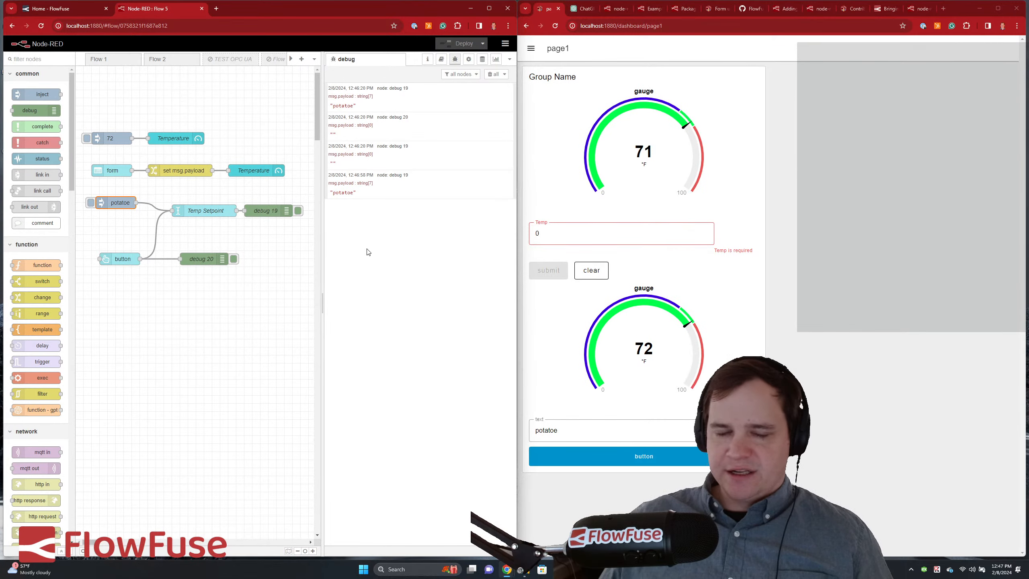
pyautogui.click(244, 332)
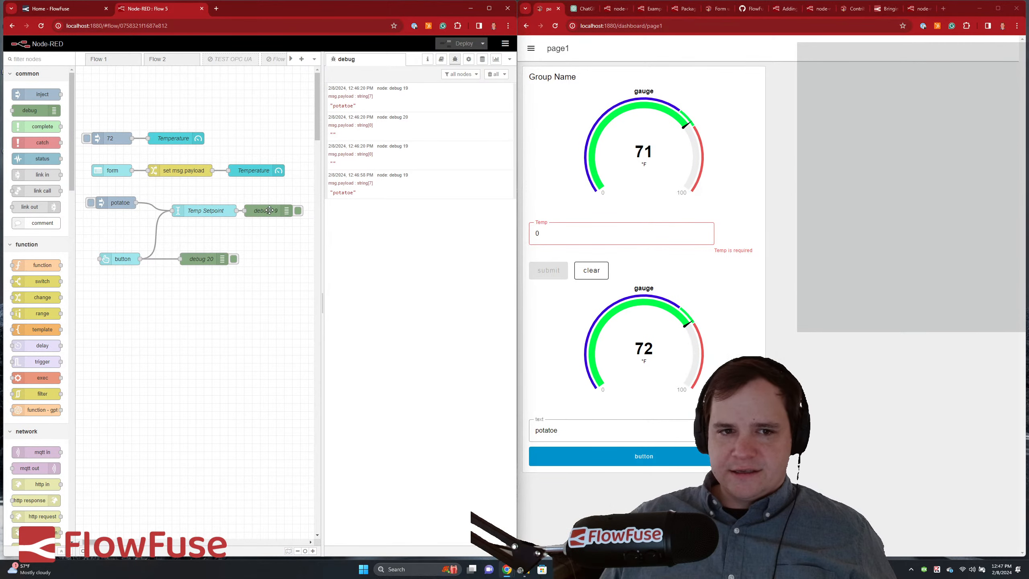
# - Move the debug 19 node slightly farther from Temp Setpoint and deploy the flow with the debug log cleared
pyautogui.moveTo(268, 210); pyautogui.dragTo(285, 209)
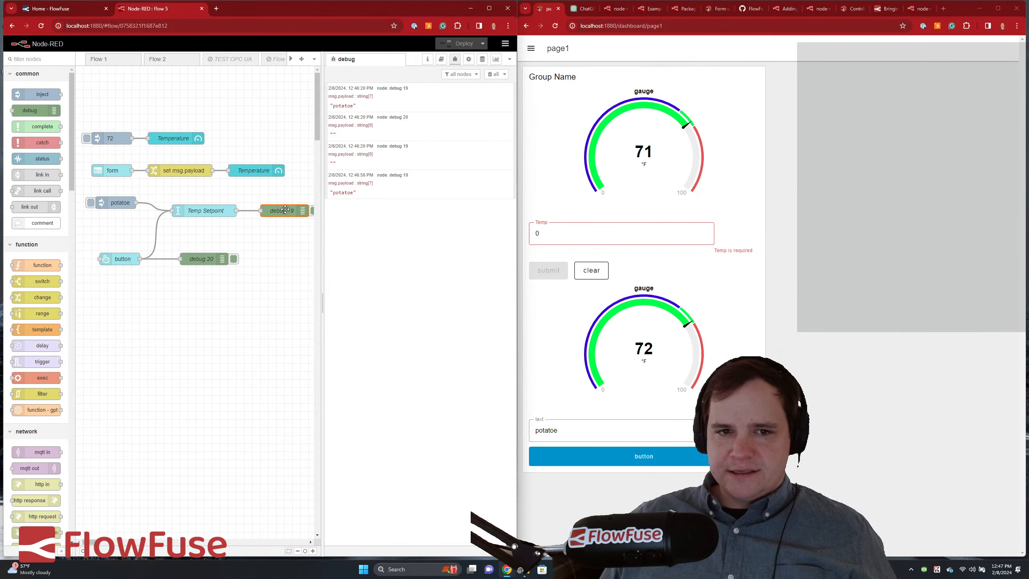
pyautogui.click(492, 74)
pyautogui.click(459, 44)
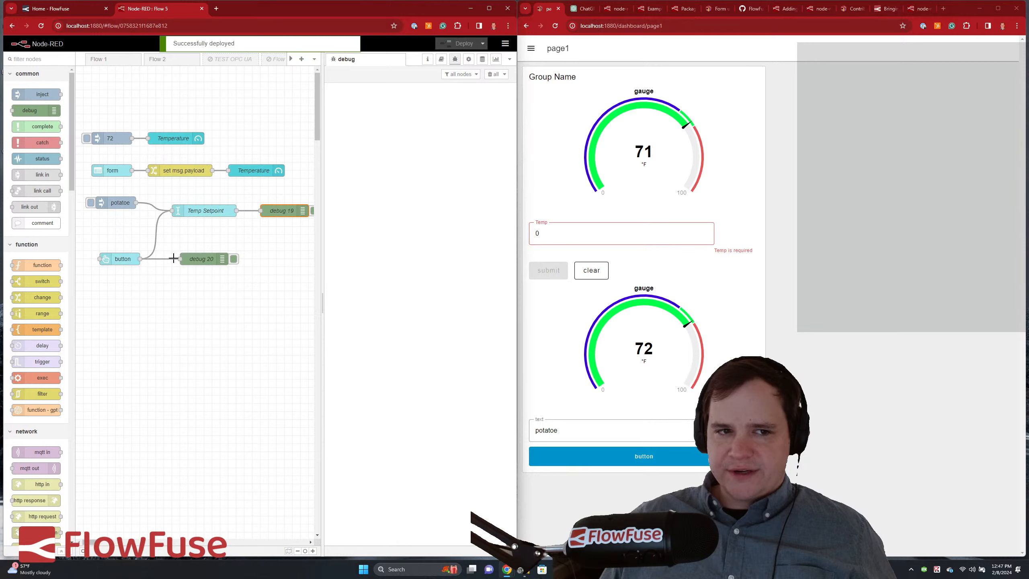
# - Trigger the "potatoe" inject node twice, clearing the debug messages between the two runs
pyautogui.click(90, 203)
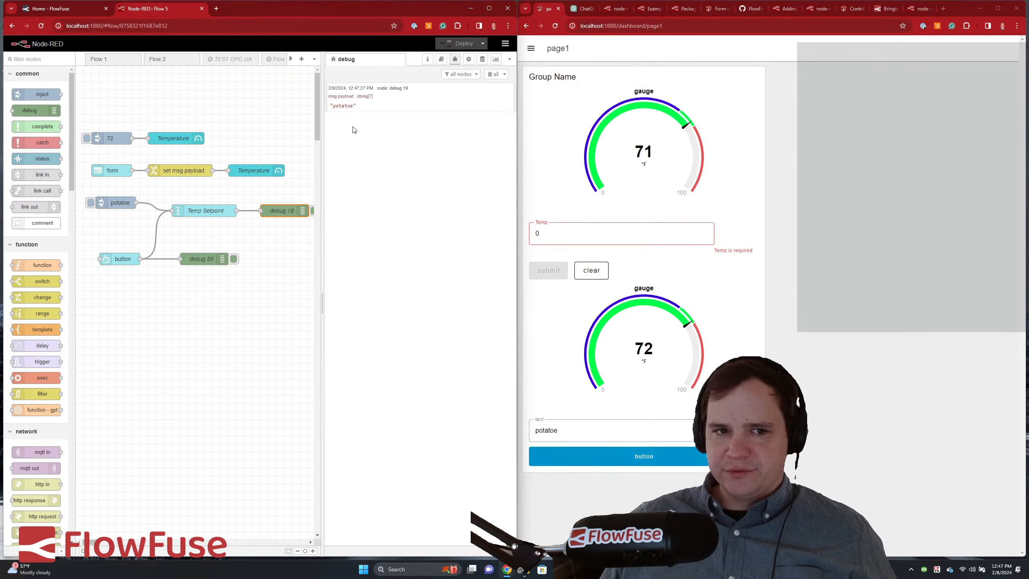
pyautogui.click(492, 74)
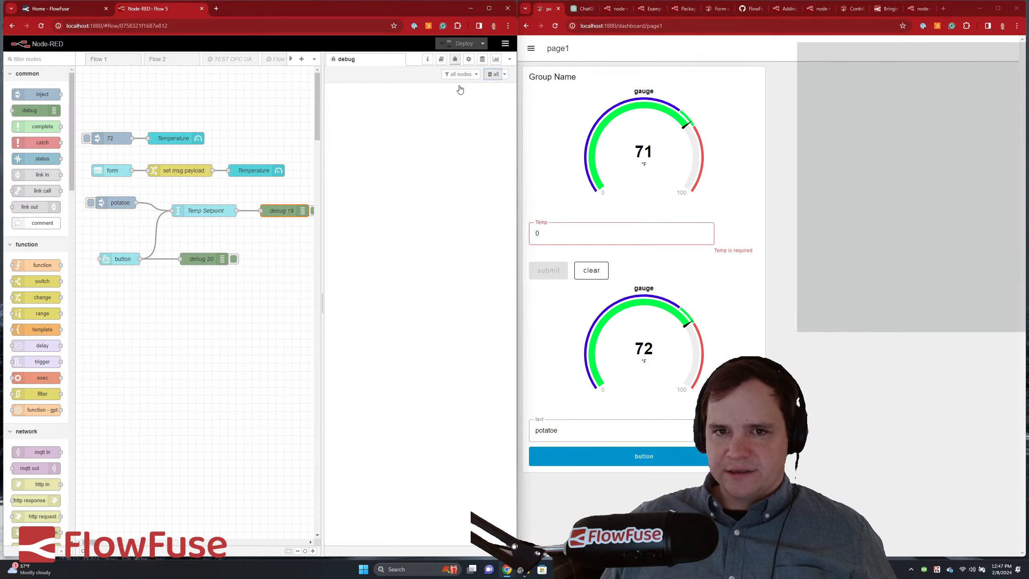
pyautogui.click(95, 204)
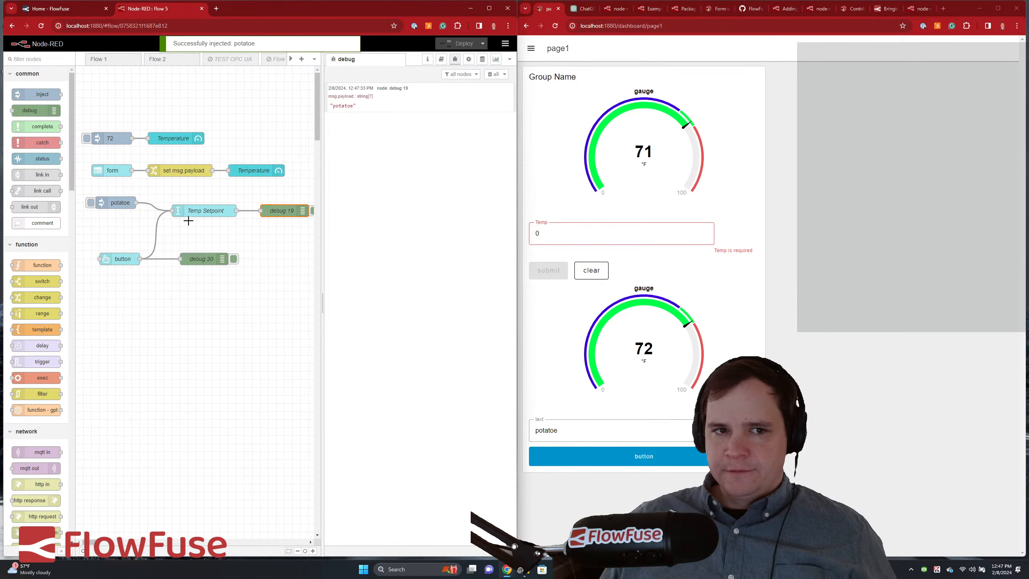
# - Disable passing incoming messages through to the output in the Temp Setpoint node and deploy the change
pyautogui.click(201, 211)
pyautogui.doubleClick(202, 212)
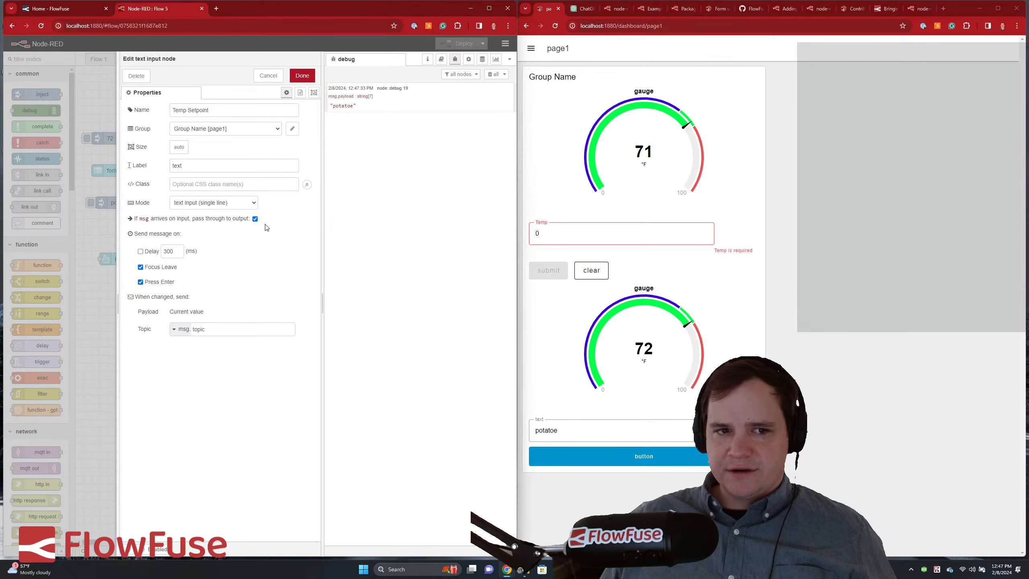
pyautogui.click(255, 219)
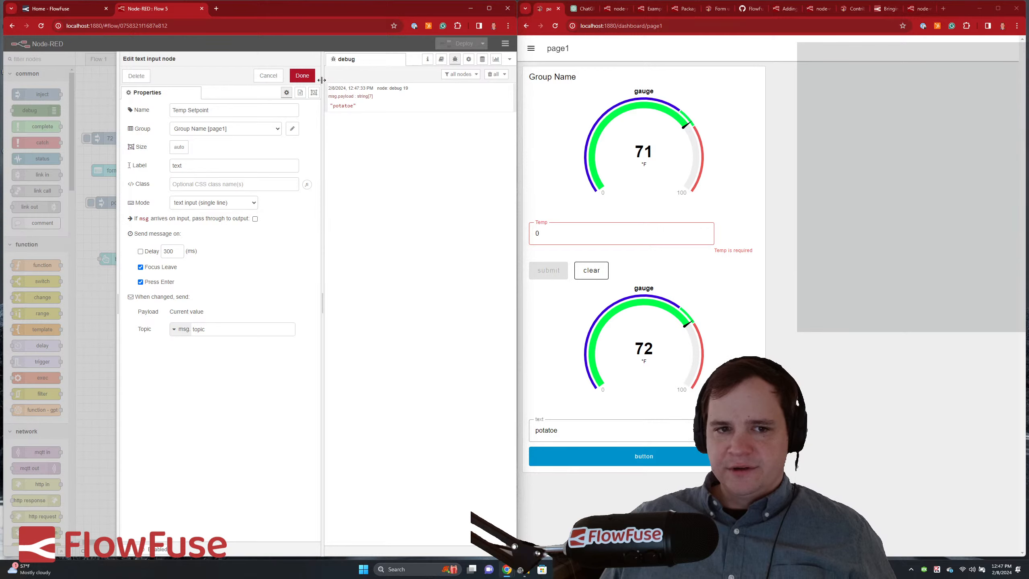
pyautogui.click(302, 75)
pyautogui.click(458, 44)
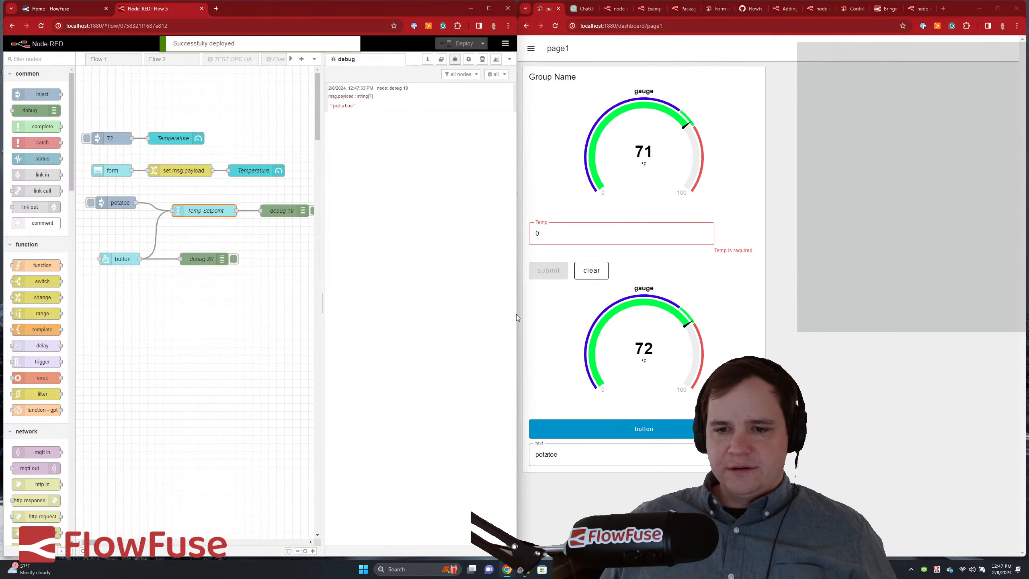
# - Open the Dashboard 2.0 layout and try to reposition the button widget within Group Name and deploy it
pyautogui.click(509, 59)
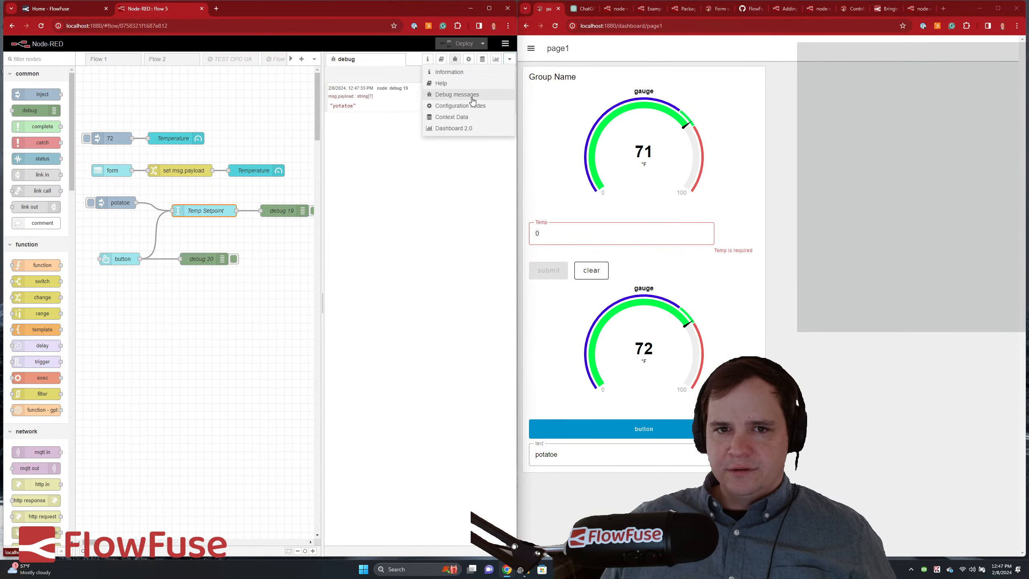
pyautogui.click(453, 128)
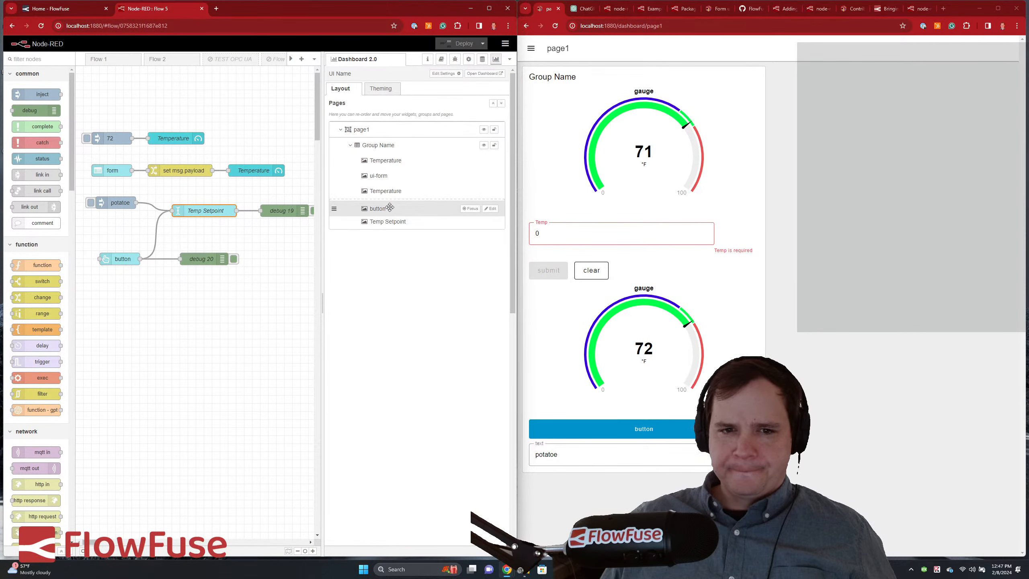
pyautogui.moveTo(390, 207); pyautogui.dragTo(390, 207)
pyautogui.click(461, 43)
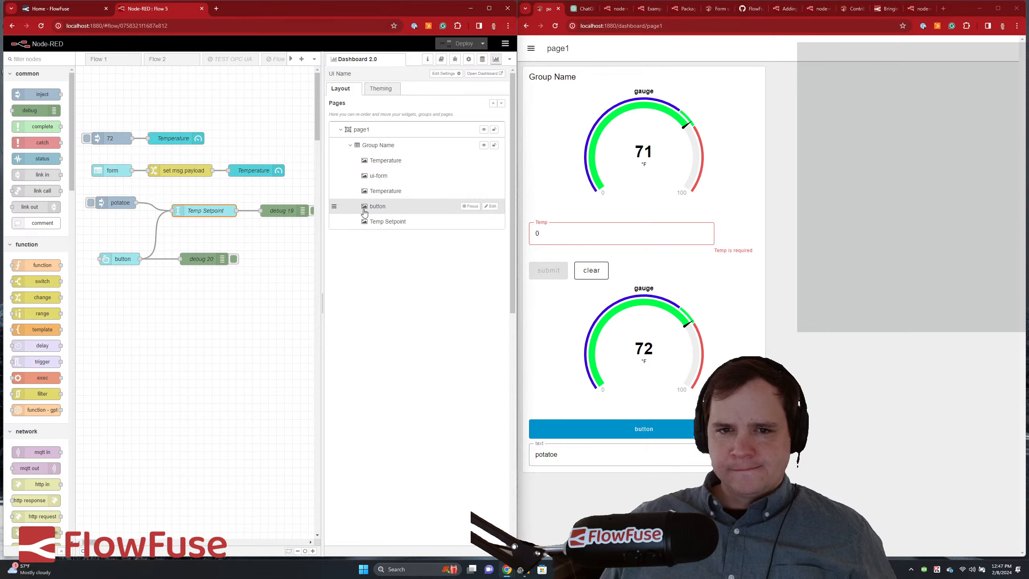
# - Set the deploy mode to Full, nudge the Temp Setpoint node down slightly, and deploy
pyautogui.click(483, 44)
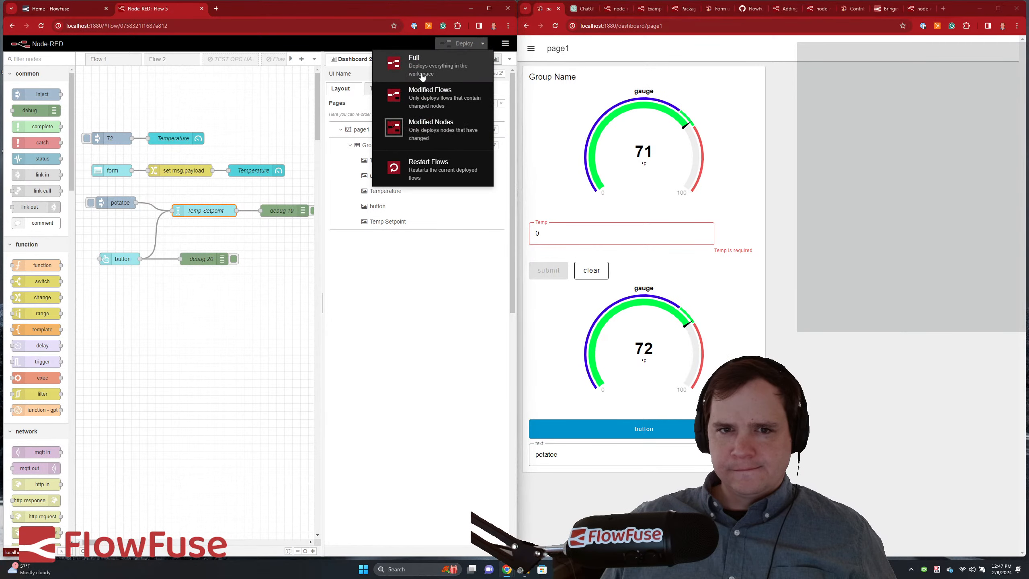
pyautogui.click(421, 72)
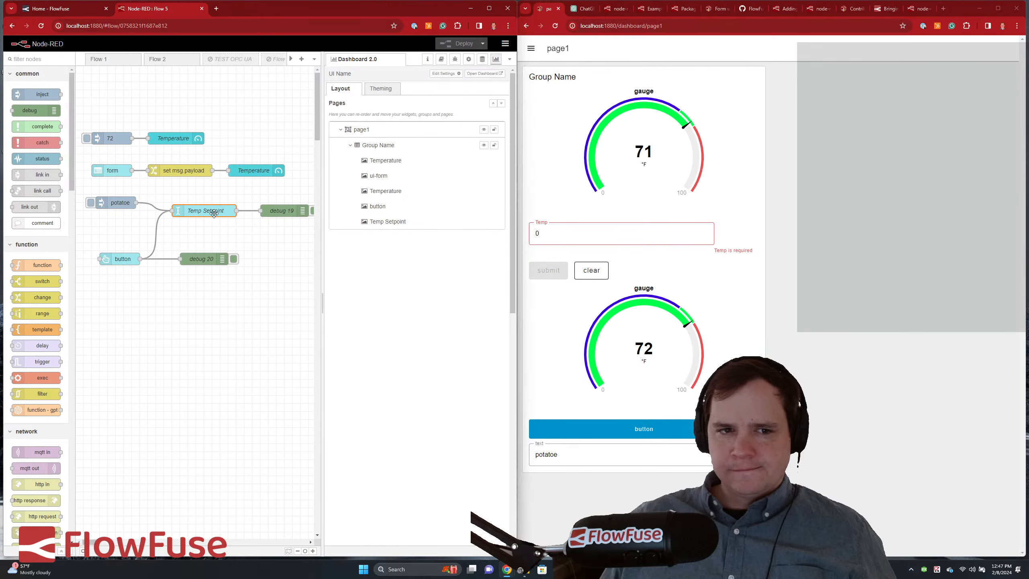
pyautogui.moveTo(214, 210); pyautogui.dragTo(214, 219)
pyautogui.click(457, 43)
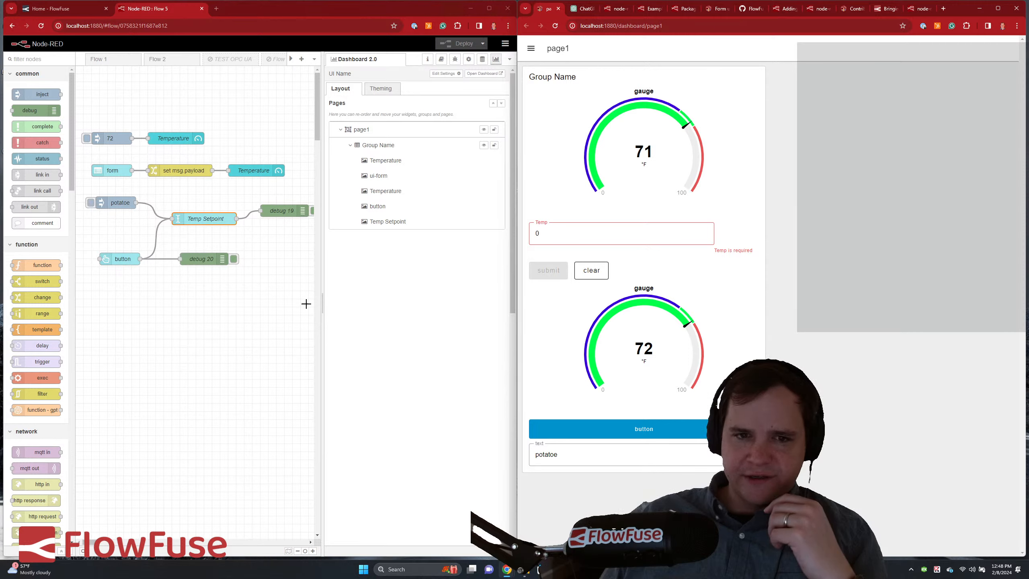
# - Clear the text input on the dashboard and fill it by triggering the "potatoe" inject node
pyautogui.doubleClick(573, 456)
pyautogui.press('BackSpace')
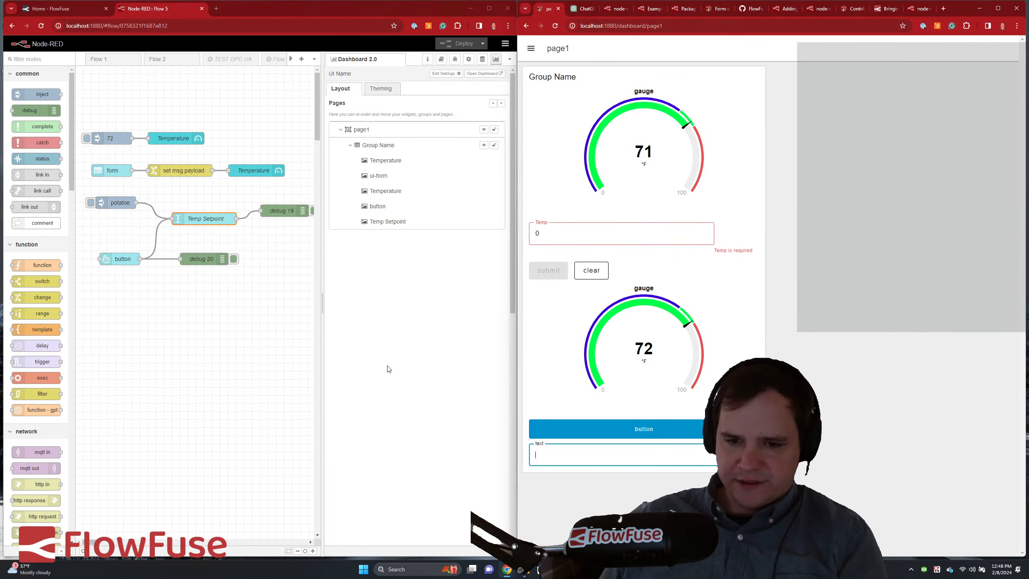
pyautogui.click(90, 206)
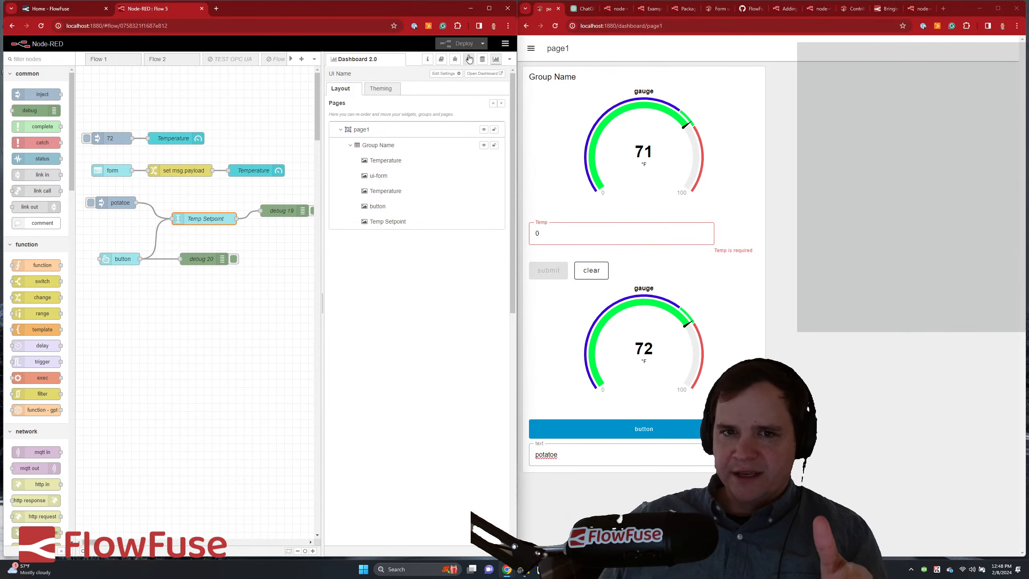
# - With the debug messages shown and cleared, trigger the "potatoe" inject node and the dashboard button
pyautogui.click(455, 59)
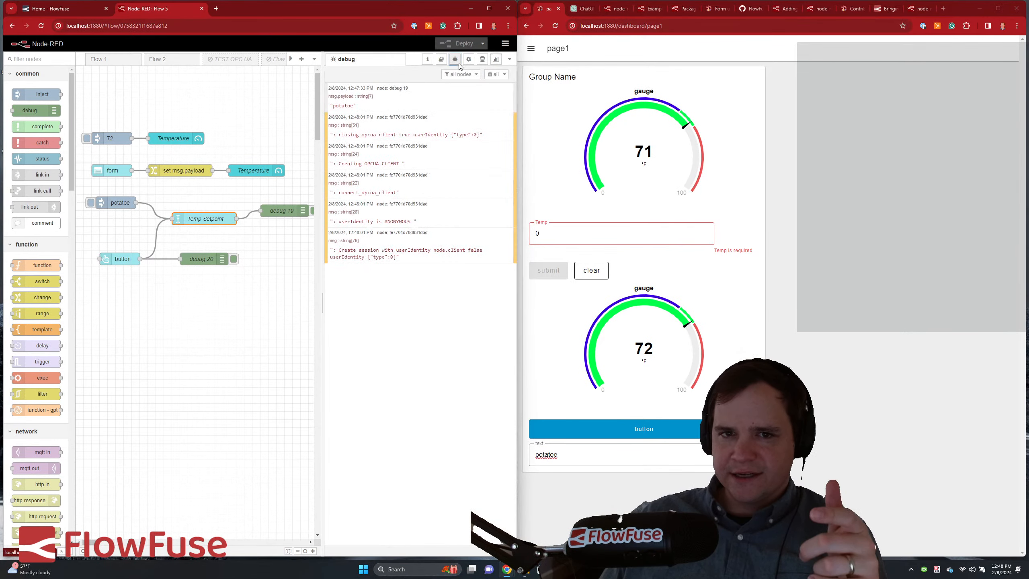
pyautogui.click(493, 74)
pyautogui.click(90, 202)
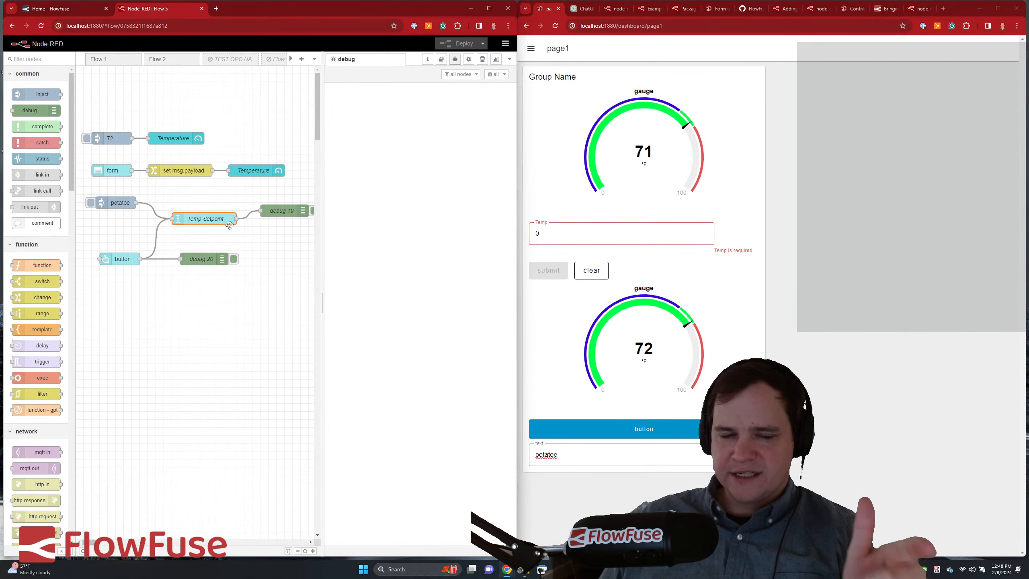
pyautogui.click(668, 434)
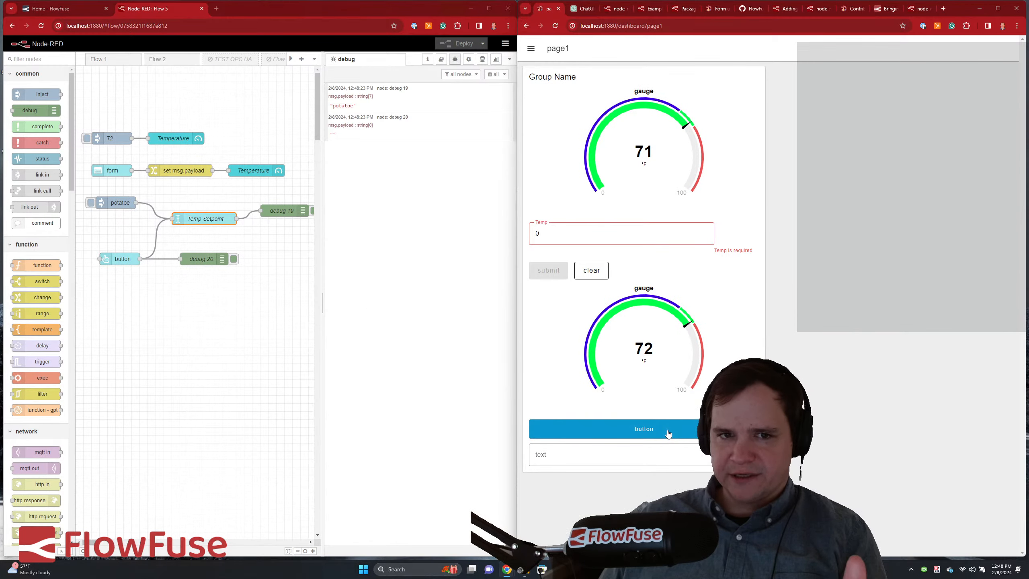
# - Delete the debug 20 node, deploy the flow, and clear the debug messages
pyautogui.click(218, 259)
pyautogui.press('Delete')
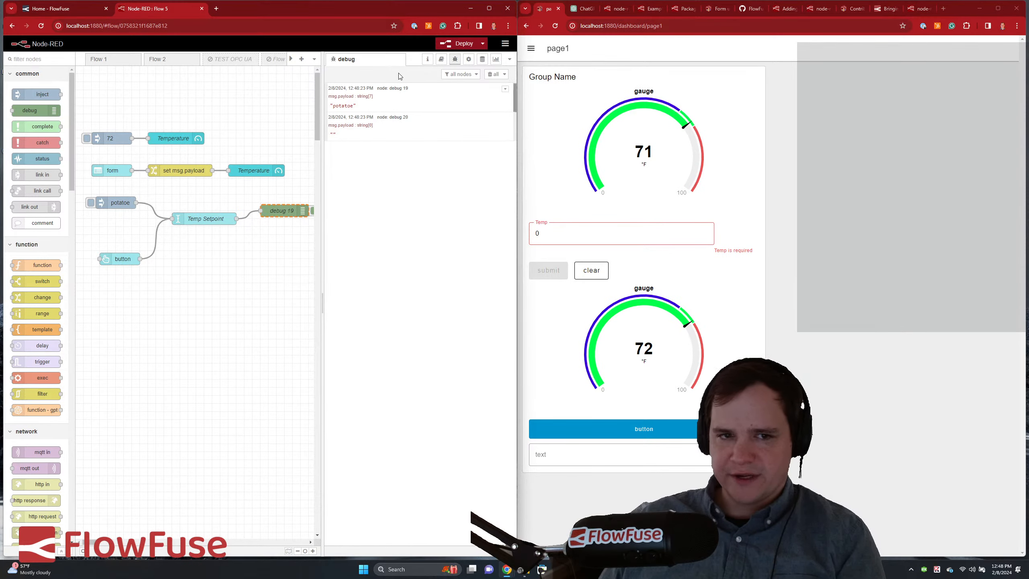
pyautogui.hotkey('ctrl', 'd')
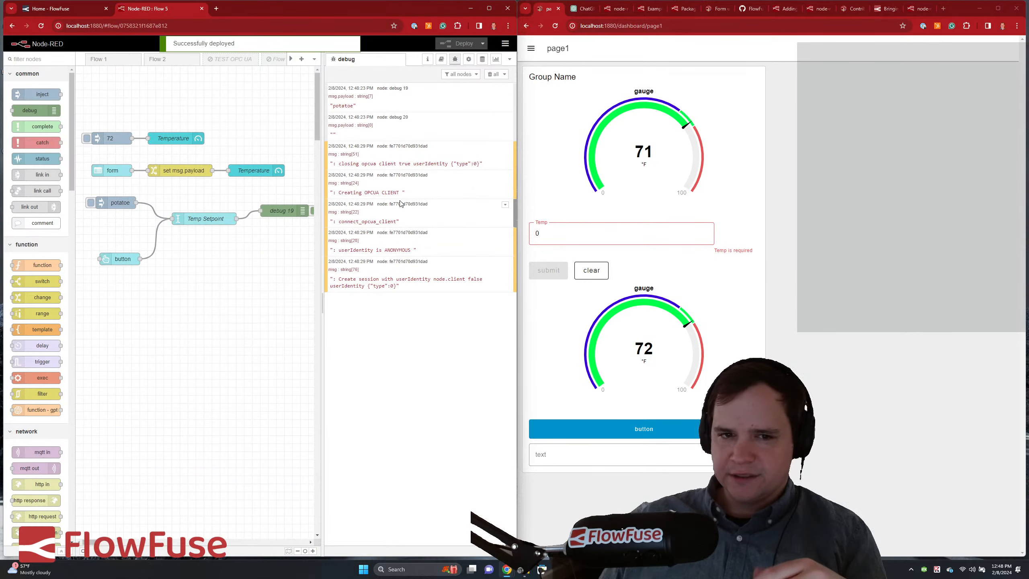
pyautogui.click(492, 74)
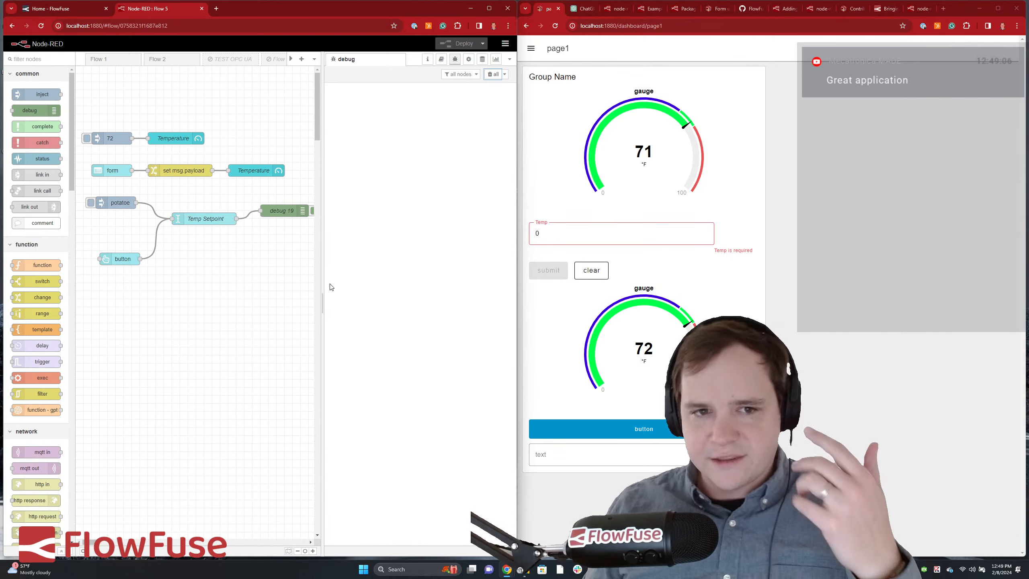
# - Hide the debug sidebar and delete the "potatoe" inject node connected to Temp Setpoint
pyautogui.click(273, 317)
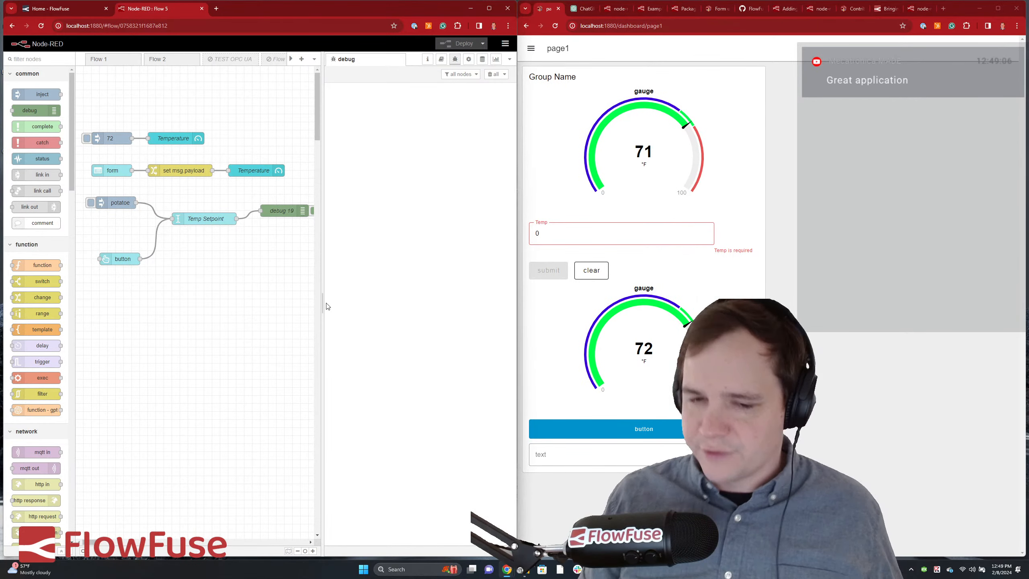
pyautogui.click(315, 304)
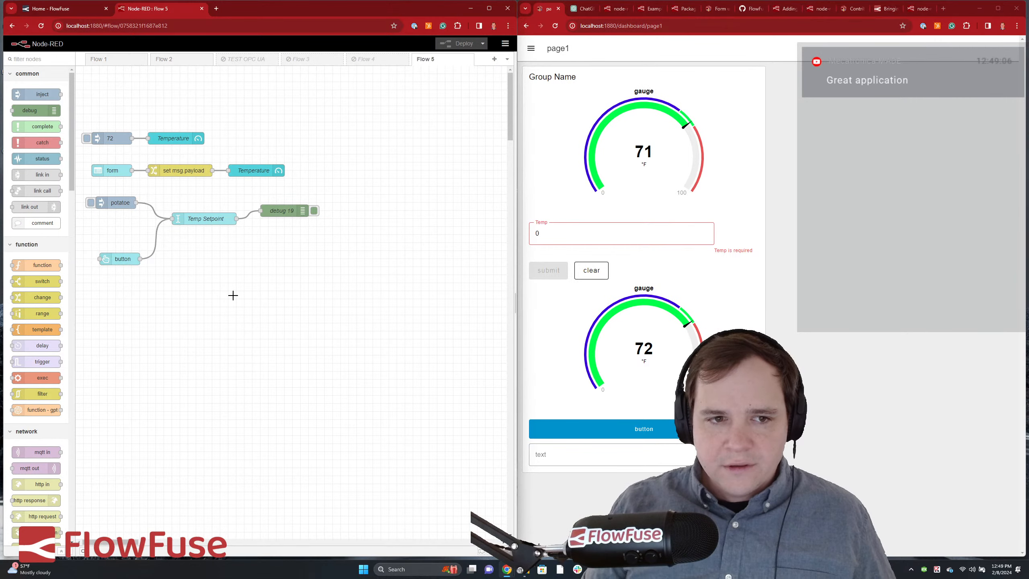
pyautogui.click(124, 205)
pyautogui.press('Delete')
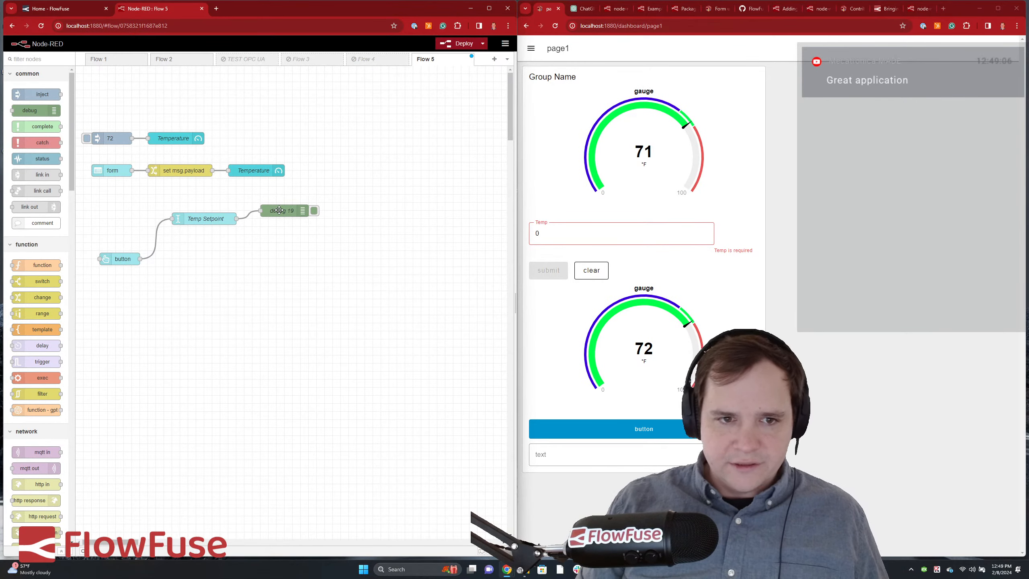
# - Align the button and debug 19 nodes in one row with Temp Setpoint, leaving a wider gap before debug 19
pyautogui.moveTo(279, 210); pyautogui.dragTo(265, 218)
pyautogui.moveTo(128, 256); pyautogui.dragTo(145, 215)
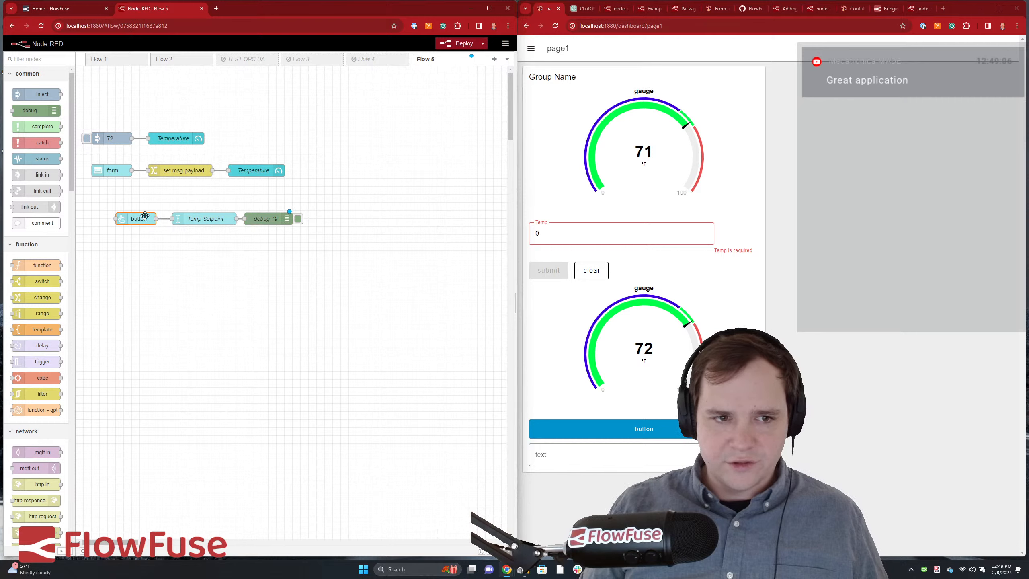
pyautogui.click(243, 264)
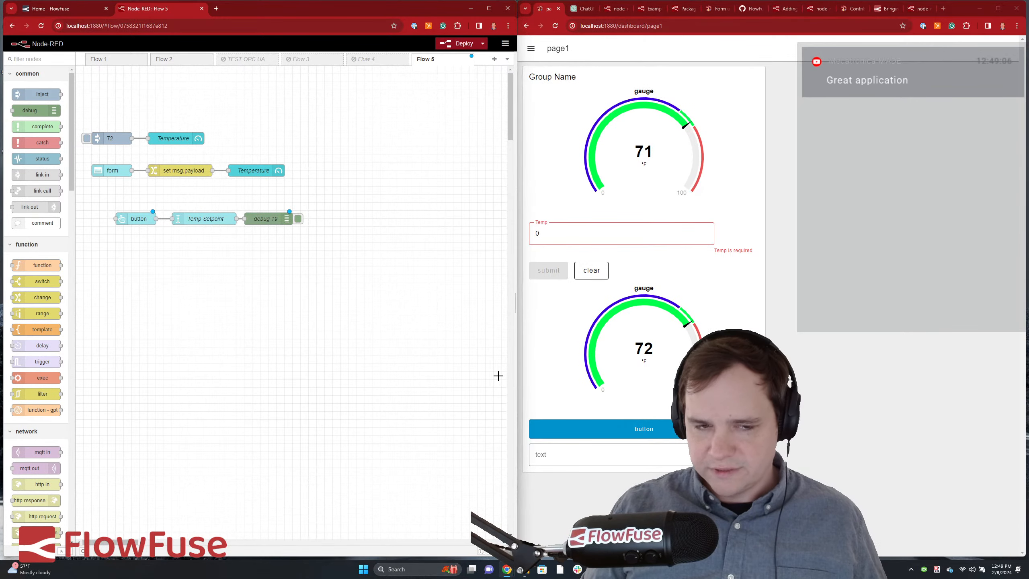
pyautogui.moveTo(263, 219); pyautogui.dragTo(279, 220)
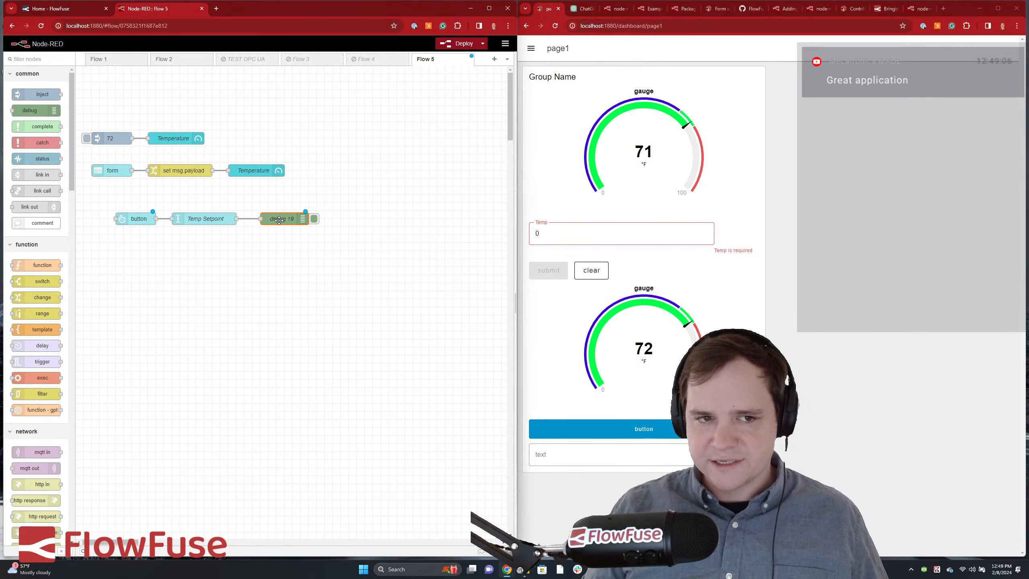
# - Set the Temp Setpoint text input node's mode to password
pyautogui.doubleClick(191, 219)
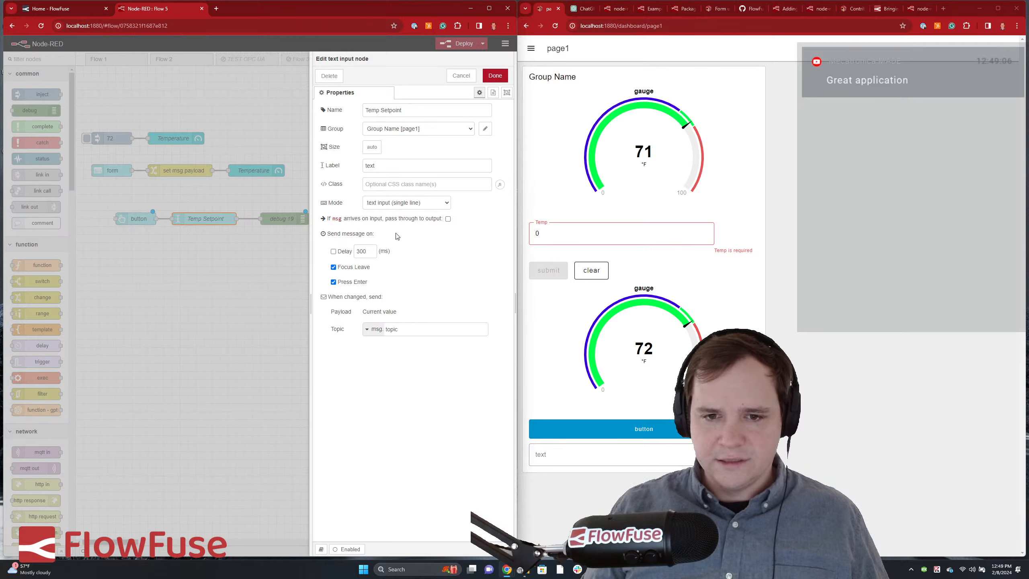
pyautogui.click(410, 207)
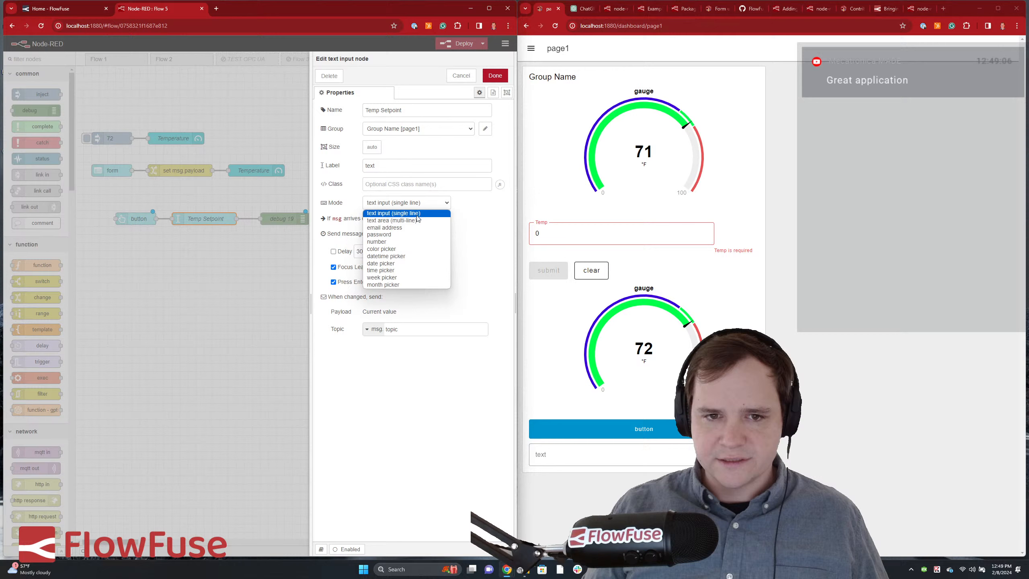
pyautogui.click(407, 238)
pyautogui.click(495, 76)
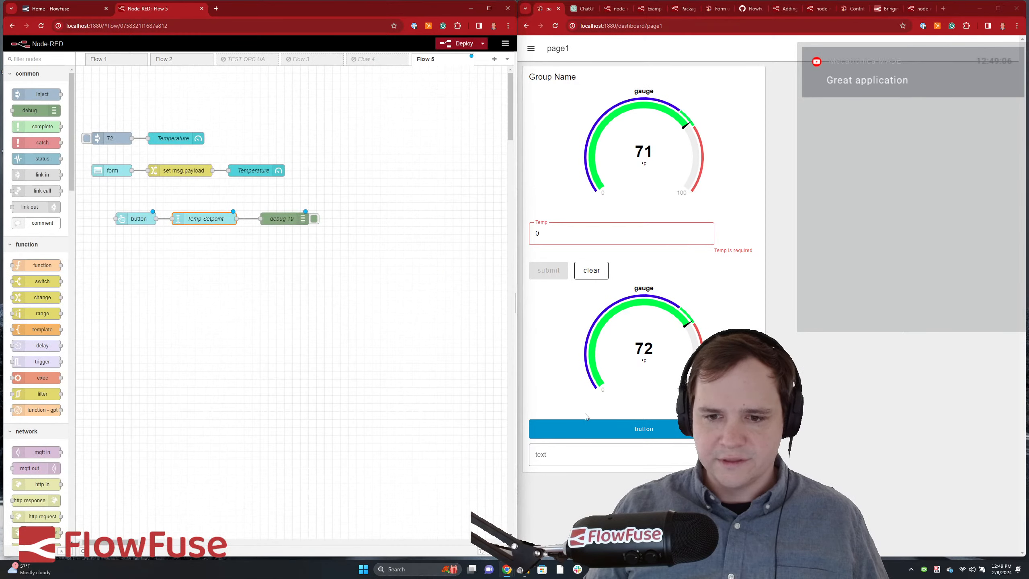
pyautogui.click(583, 453)
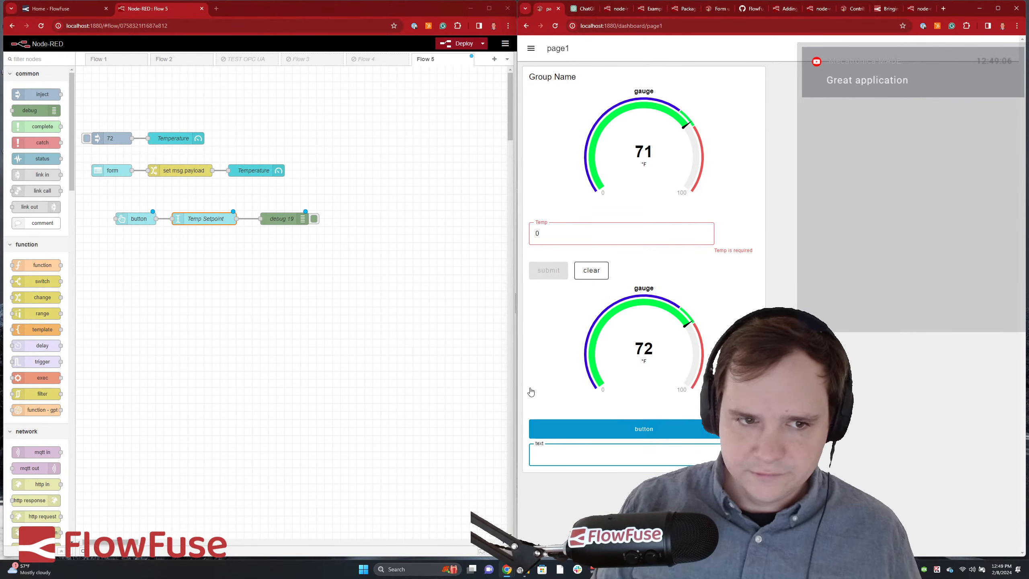
# - Deploy using the Modified Flows option and try entering a character in the dashboard's text field
pyautogui.click(482, 43)
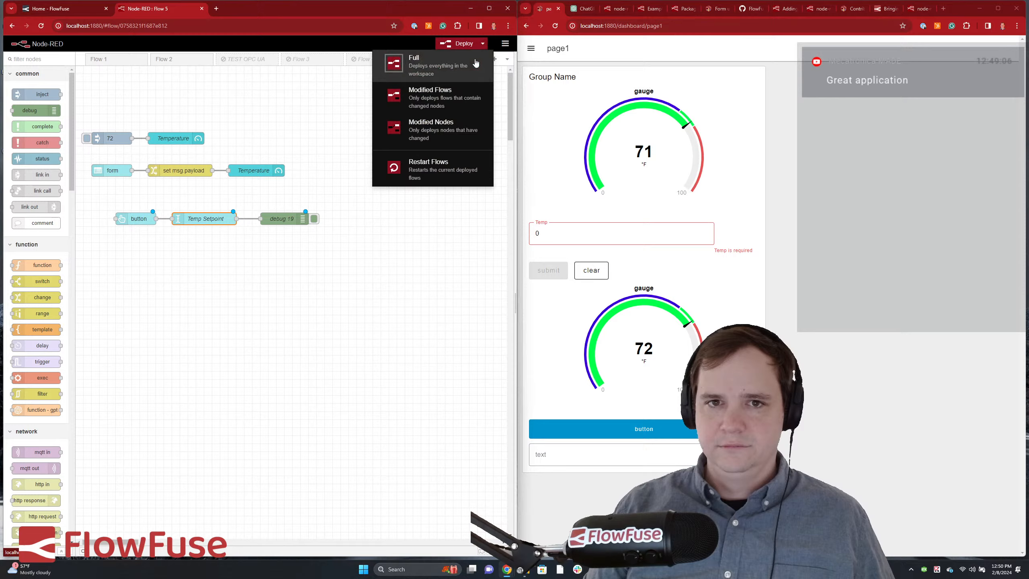
pyautogui.click(453, 94)
pyautogui.click(462, 43)
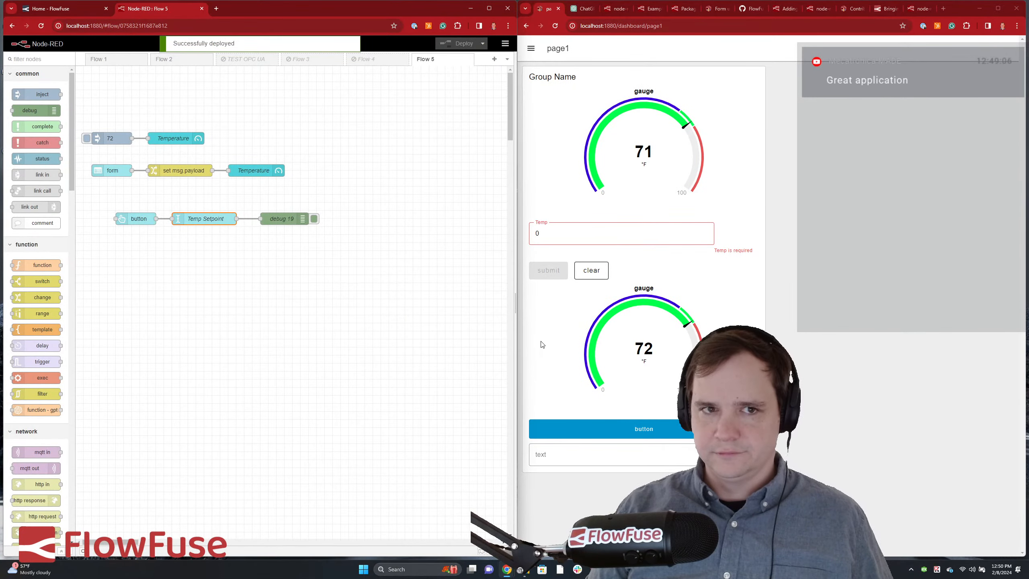
pyautogui.click(598, 451)
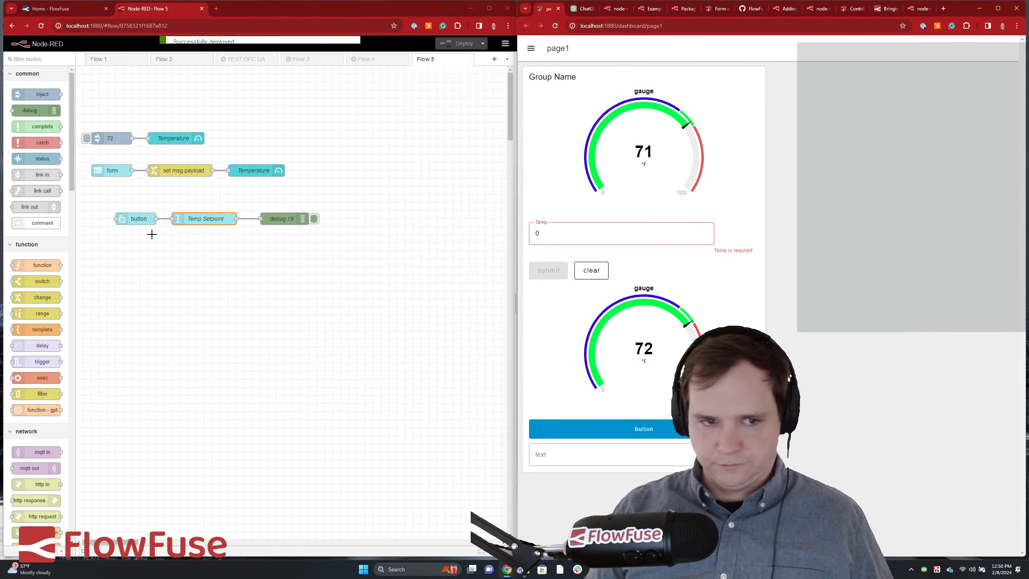
pyautogui.click(626, 459)
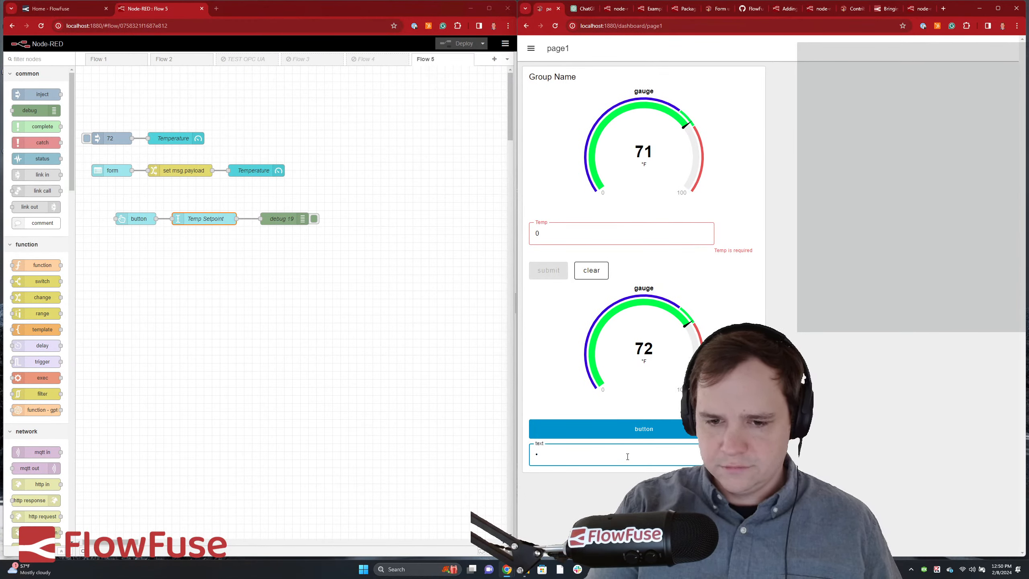
# - Set the Temp Setpoint node's mode to number and deploy the flow
pyautogui.doubleClick(205, 219)
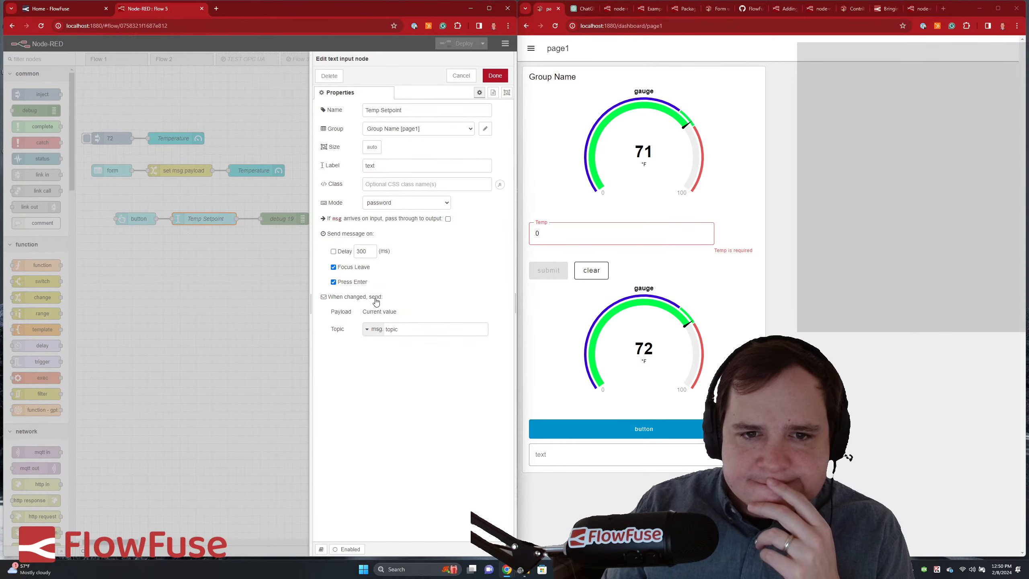
pyautogui.click(411, 208)
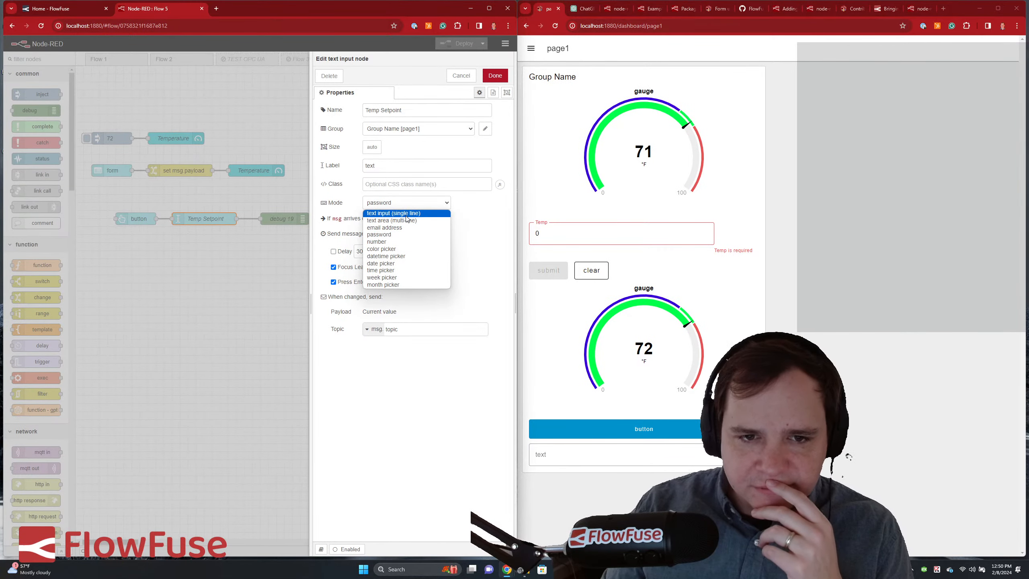
pyautogui.click(397, 243)
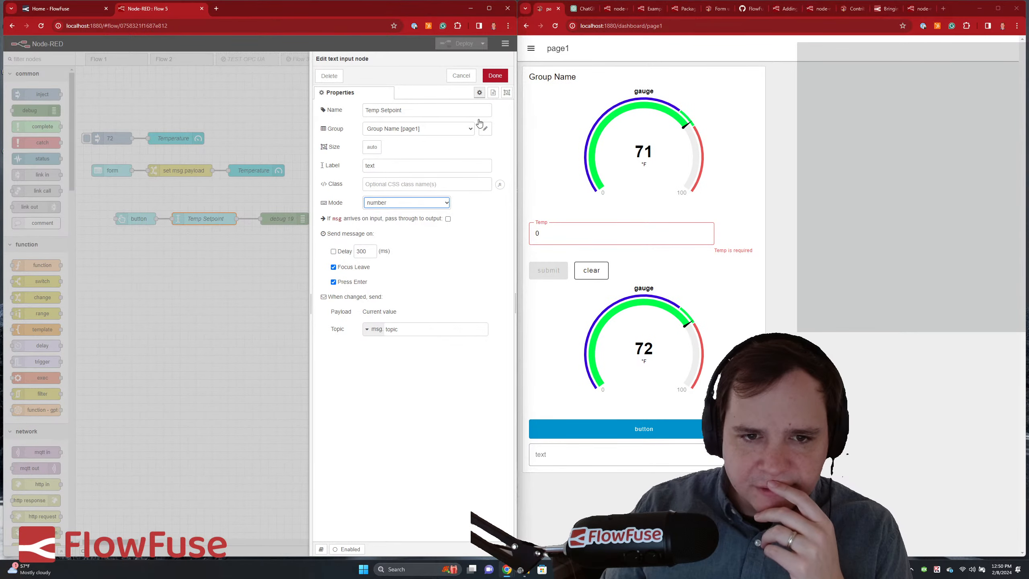
pyautogui.click(495, 76)
pyautogui.click(462, 44)
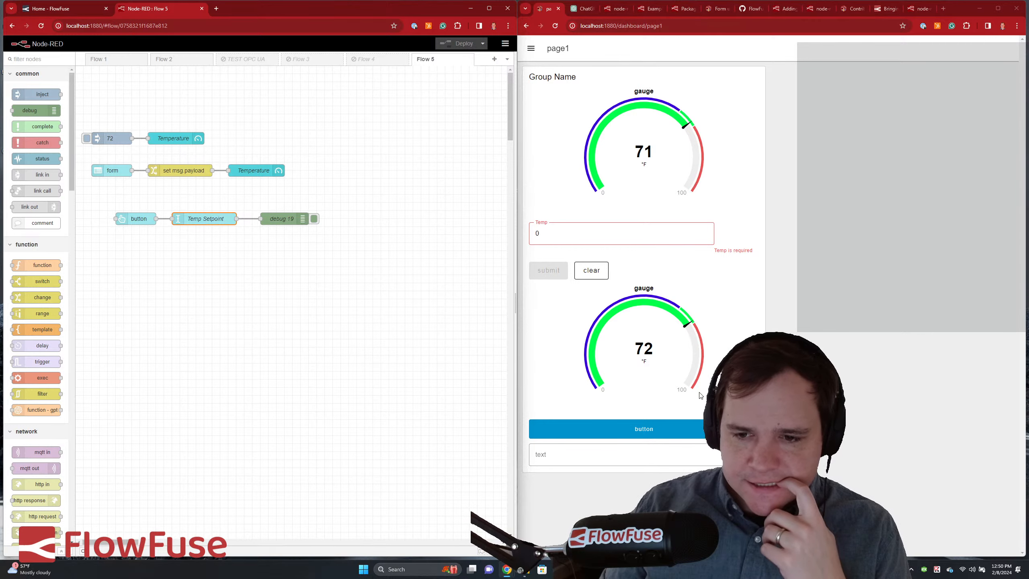
# - Enter 2134234 in the dashboard's text field, show and clear the debug messages, and trigger the dashboard button
pyautogui.click(634, 446)
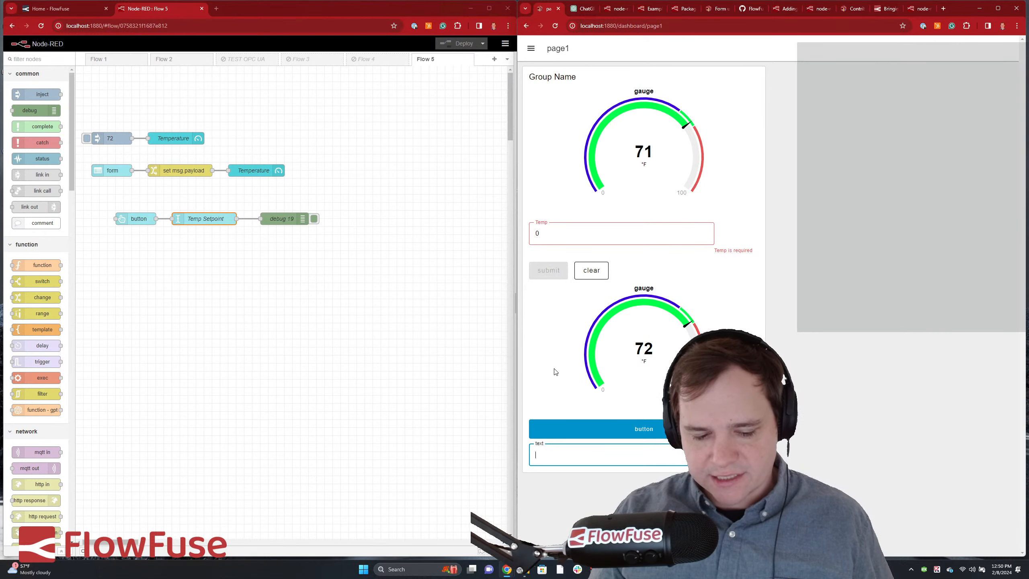
pyautogui.write('2134234')
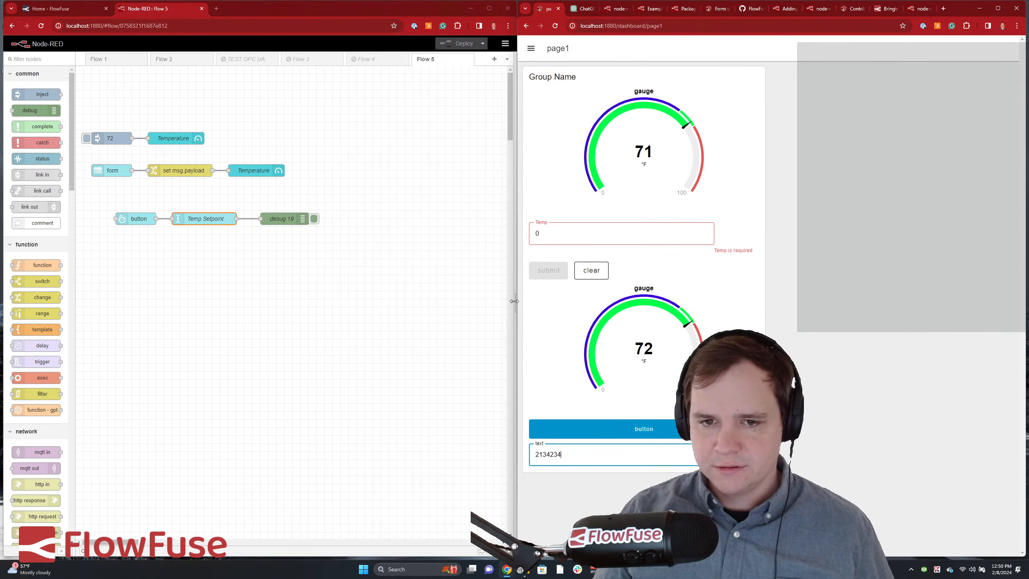
pyautogui.click(510, 303)
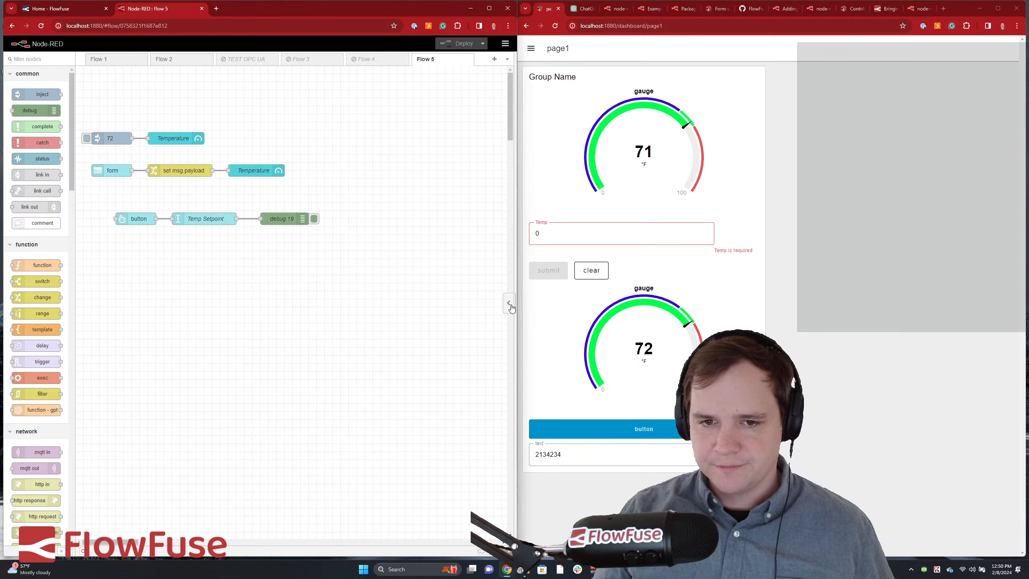
pyautogui.click(511, 304)
pyautogui.click(492, 74)
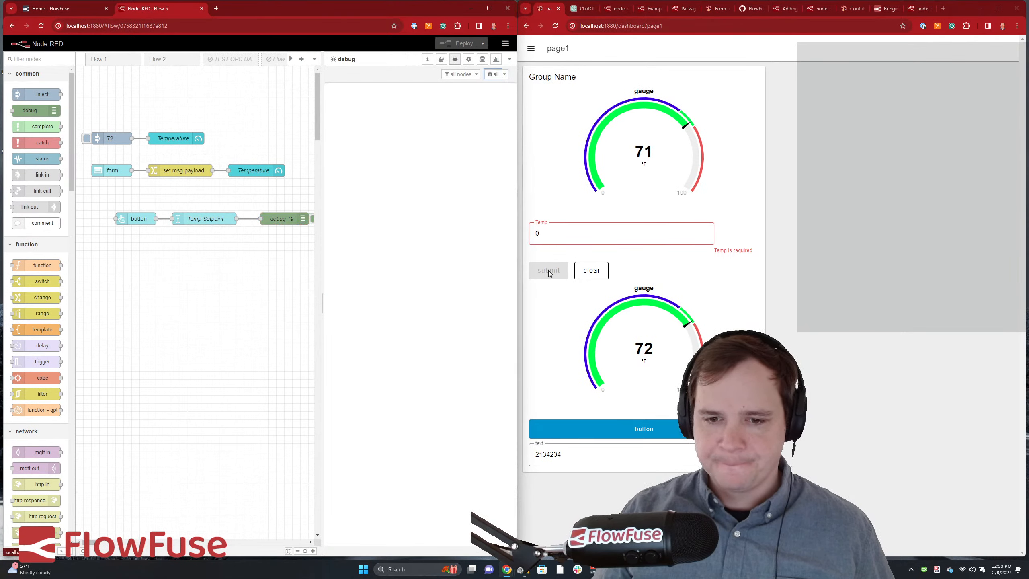
pyautogui.click(608, 429)
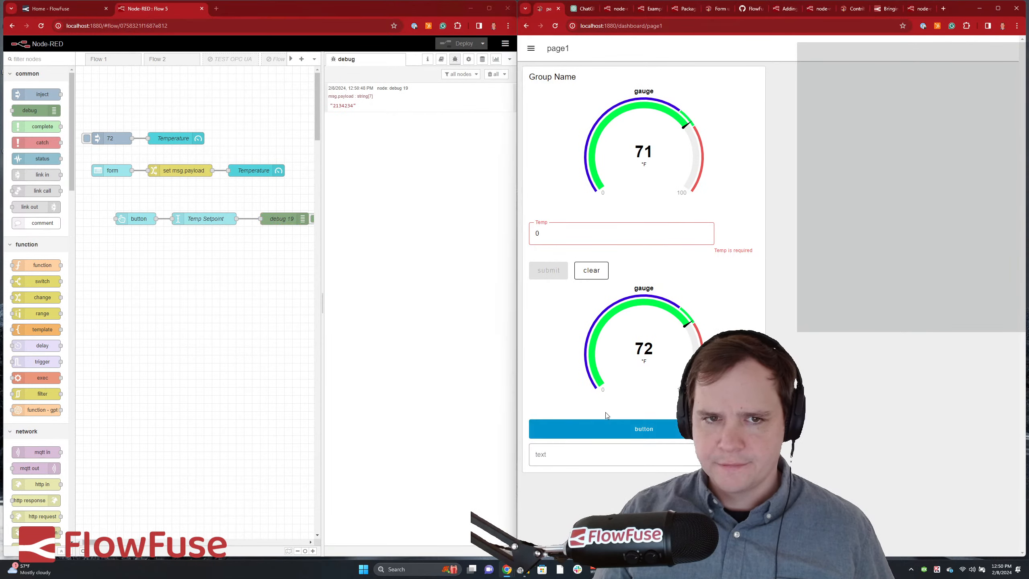
# - Enter 23423423 in the dashboard's text field and trigger the dashboard button again
pyautogui.click(571, 446)
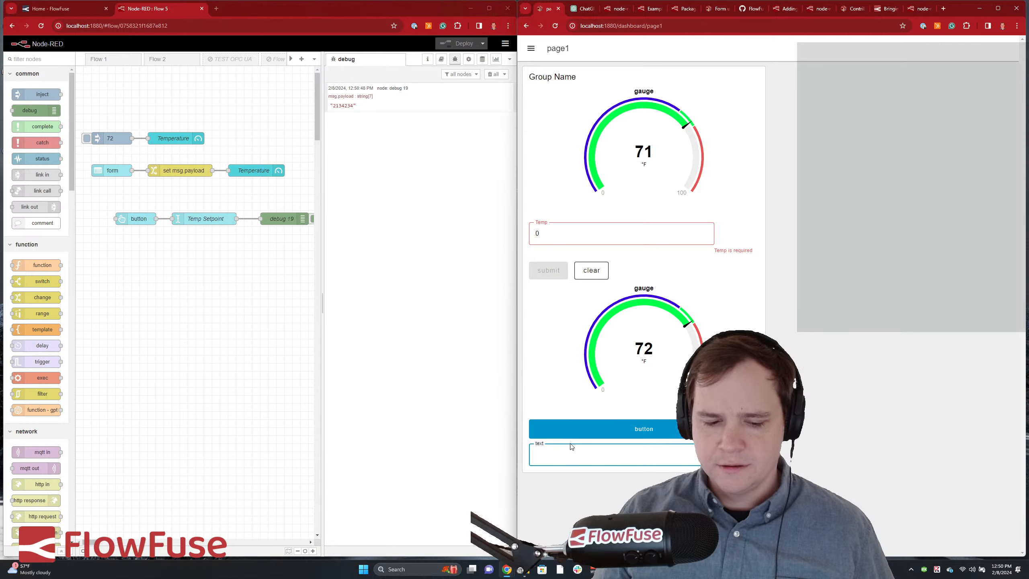
pyautogui.write('23423423')
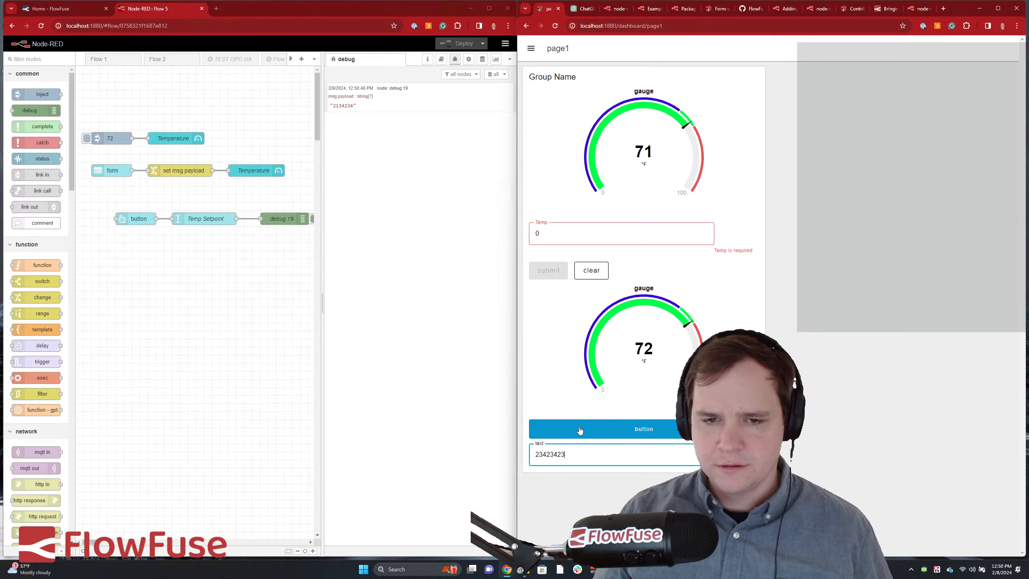
pyautogui.click(580, 431)
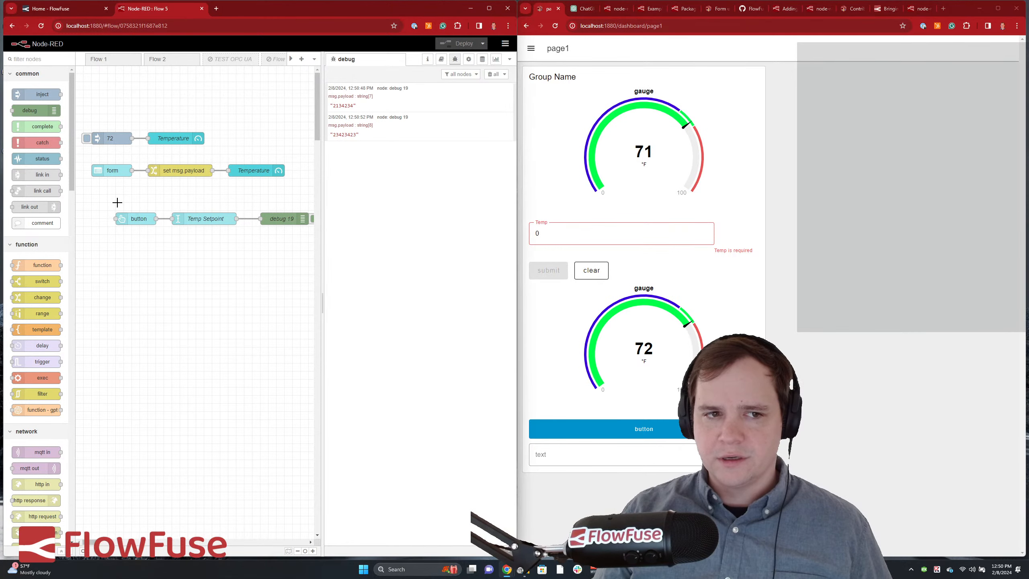
# - Move the connected button, Temp Setpoint and debug 19 nodes up directly below the form row
pyautogui.moveTo(106, 202); pyautogui.dragTo(291, 235)
pyautogui.moveTo(207, 220); pyautogui.dragTo(183, 196)
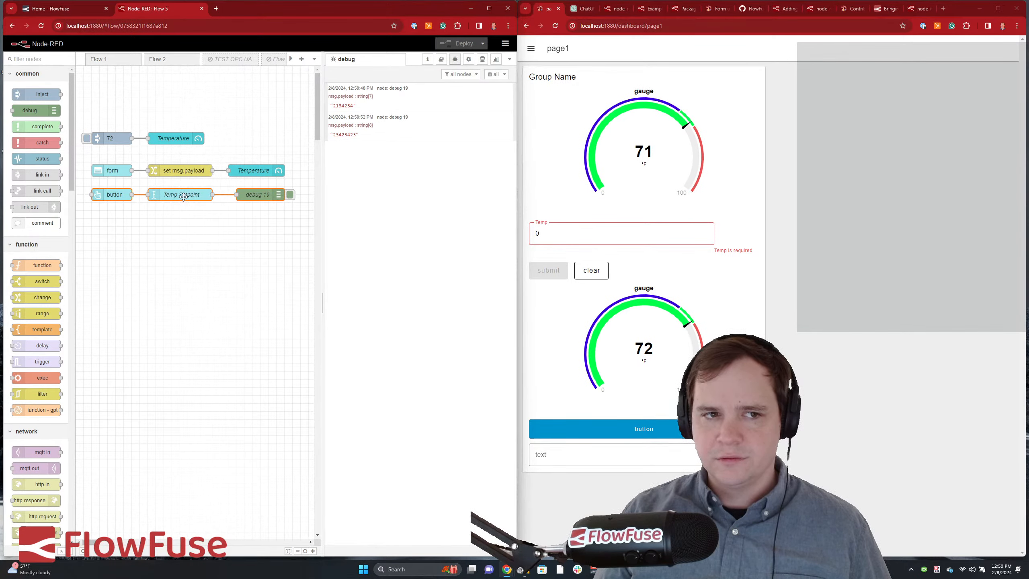
pyautogui.doubleClick(113, 192)
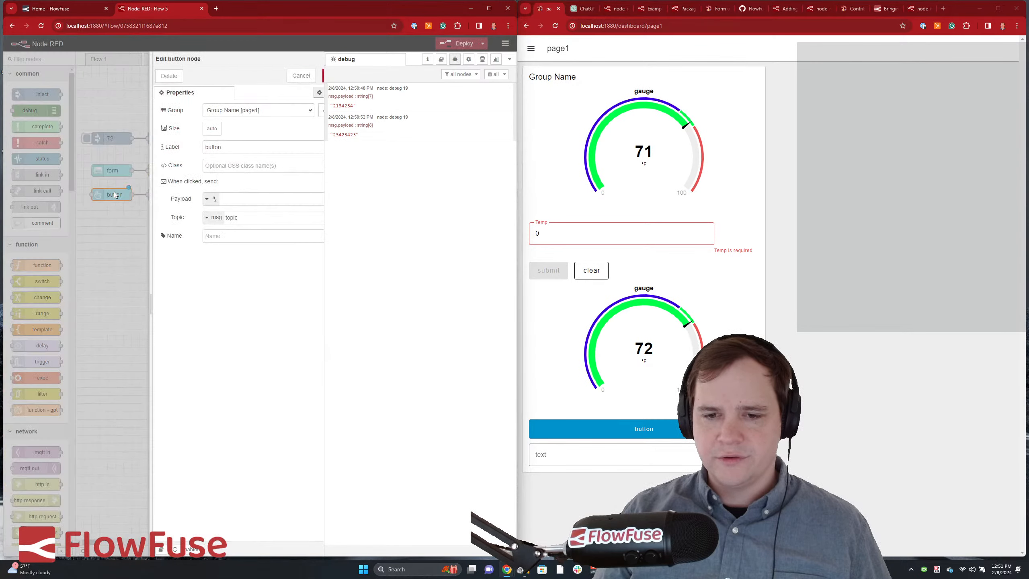
pyautogui.doubleClick(204, 146)
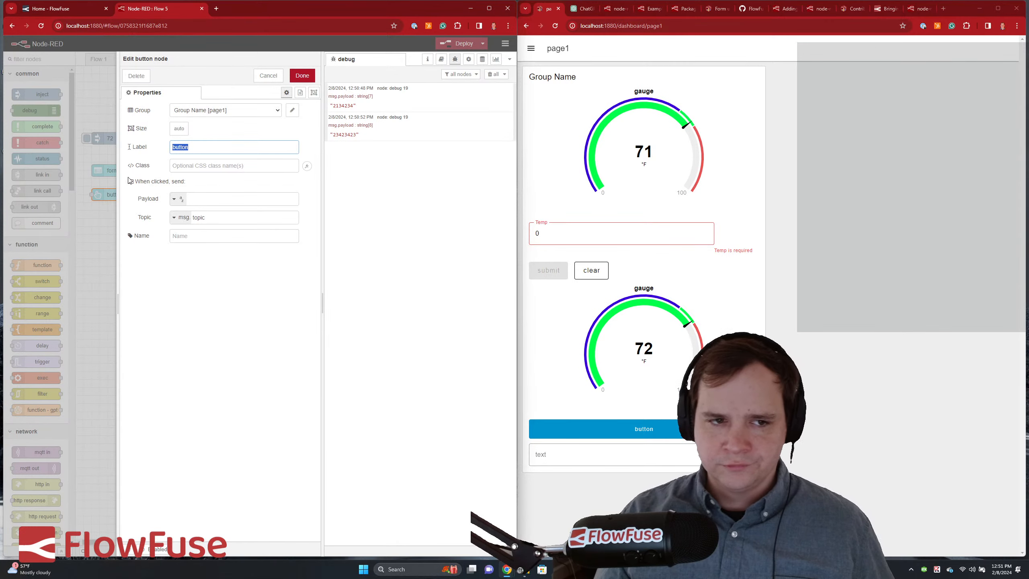
pyautogui.click(268, 76)
# - Set Temp Setpoint's label to "Number" and deploy, then move the debug 19 node closer to it
pyautogui.doubleClick(186, 194)
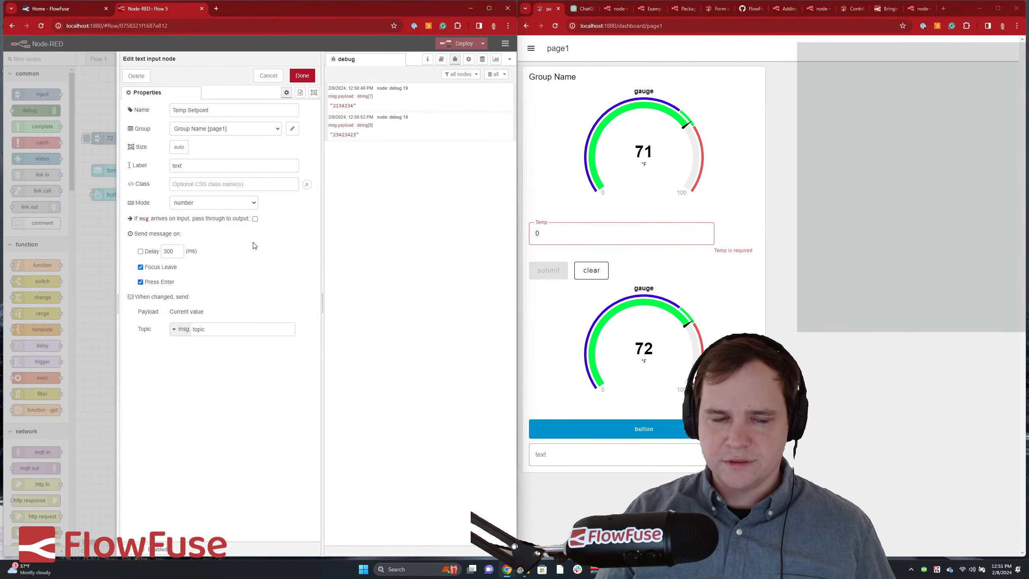
pyautogui.doubleClick(196, 164)
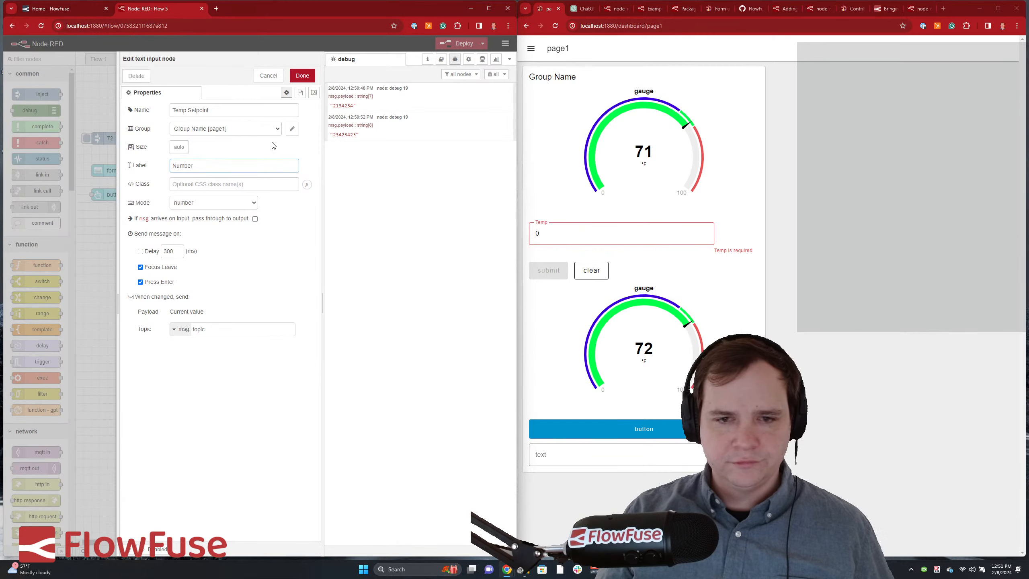
pyautogui.click(299, 76)
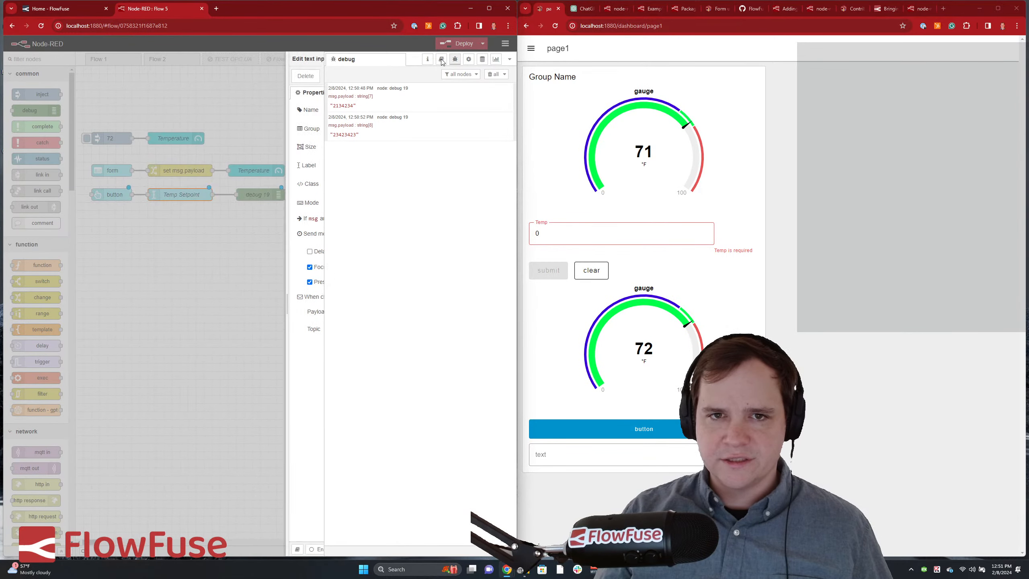
pyautogui.hotkey('ctrl', 'd')
pyautogui.moveTo(260, 196); pyautogui.dragTo(252, 196)
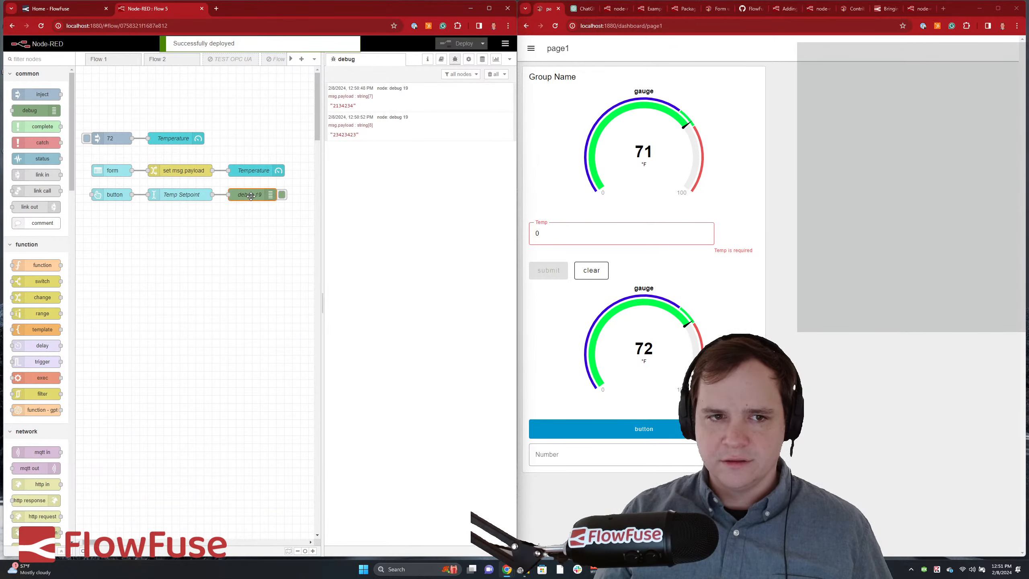
pyautogui.click(568, 454)
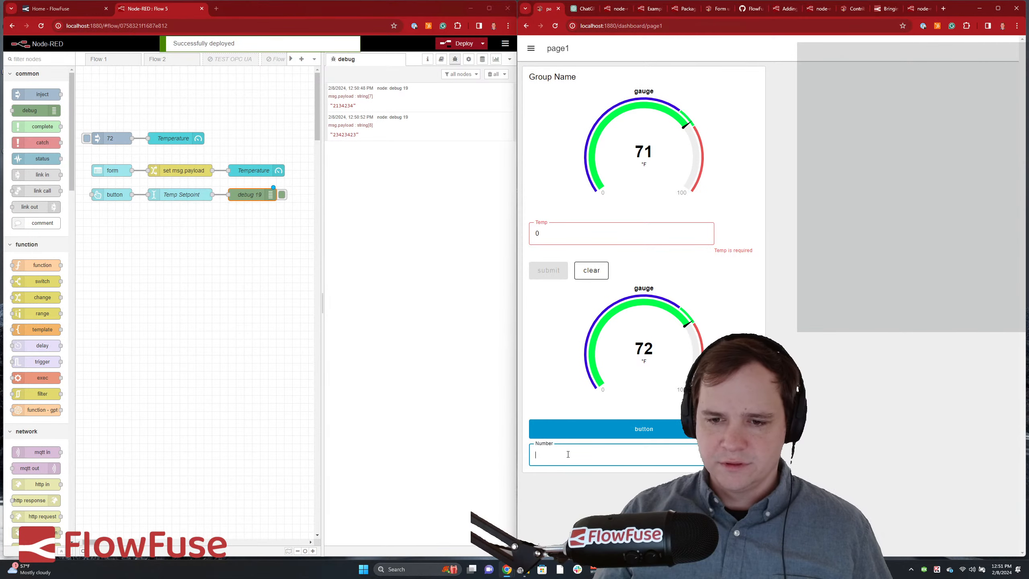
# - Set the button node's label to "Enter" and deploy the flow
pyautogui.doubleClick(112, 196)
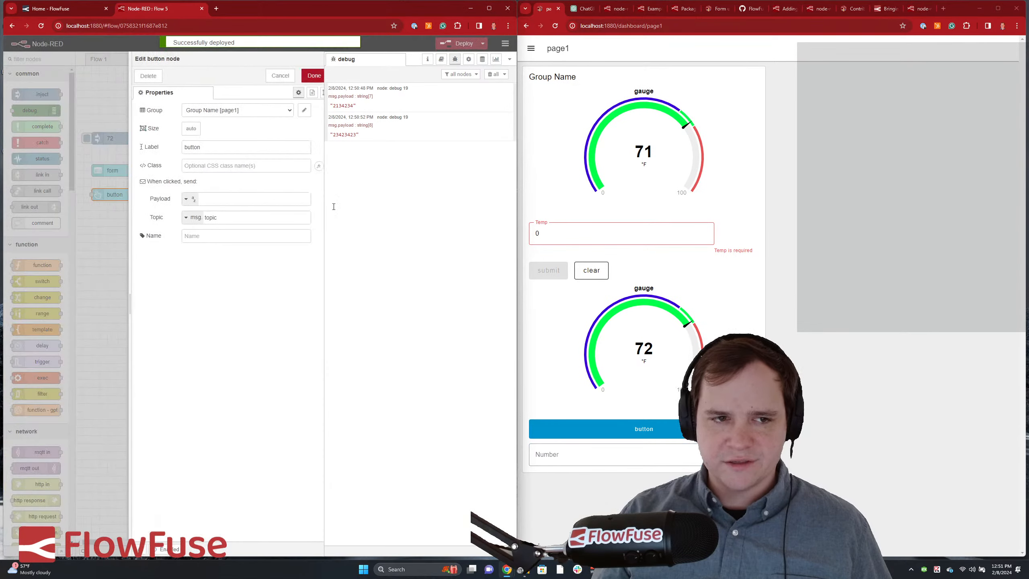
pyautogui.doubleClick(195, 146)
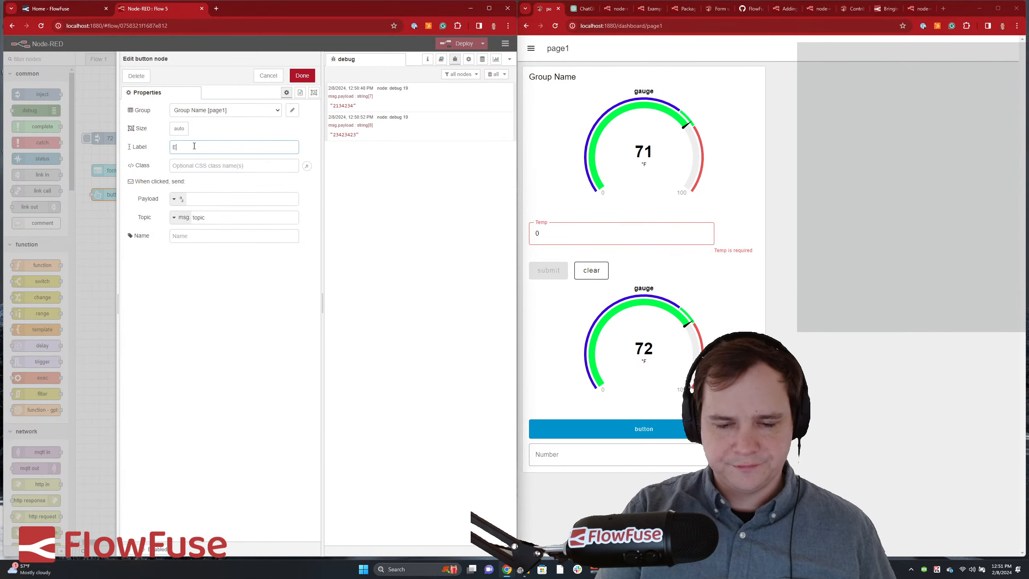
pyautogui.click(303, 76)
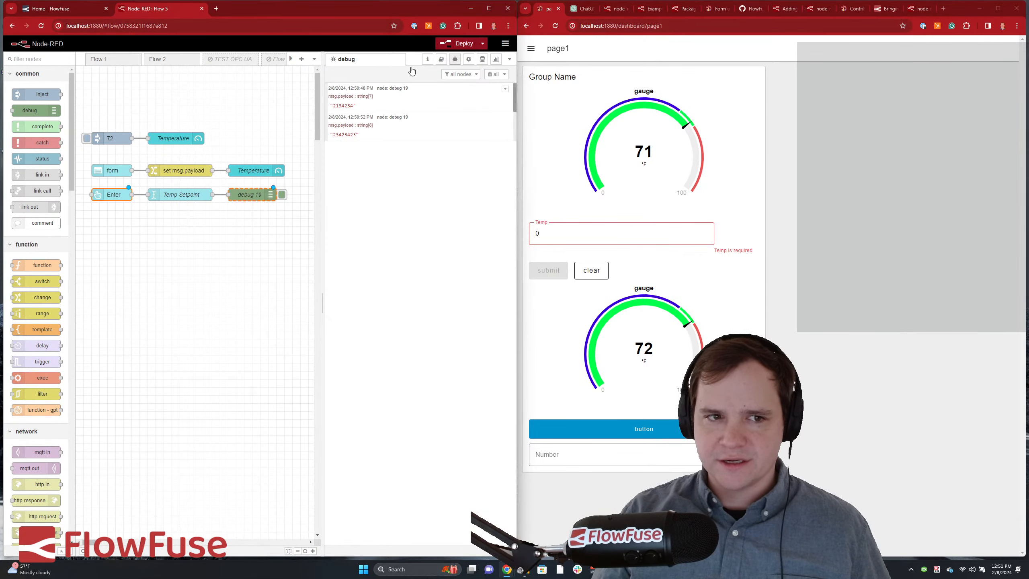
pyautogui.click(463, 43)
# - In the Dashboard 2.0 layout, move Temp Setpoint above Enter within Group Name and deploy the flow
pyautogui.click(509, 60)
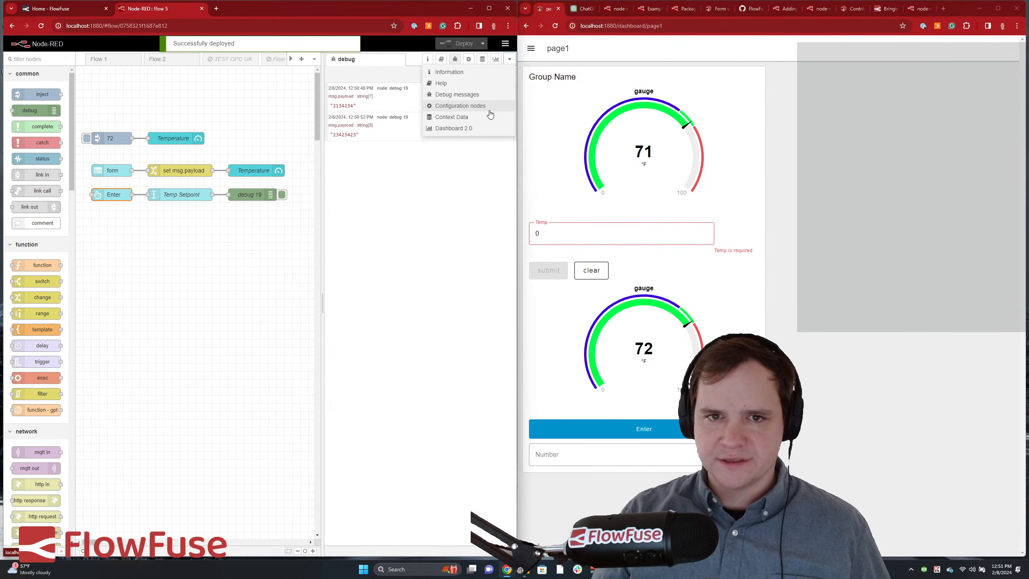
pyautogui.click(473, 126)
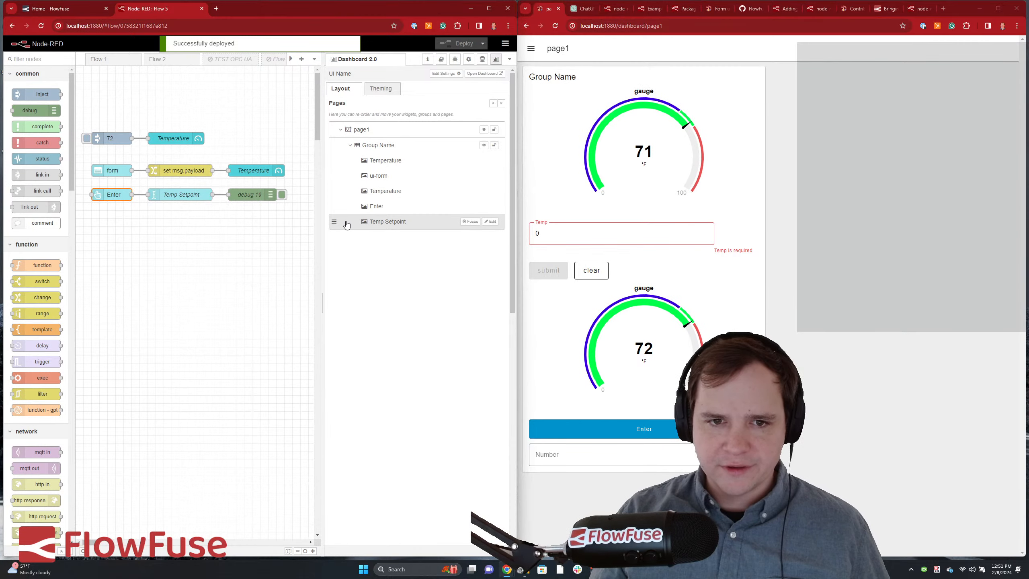
pyautogui.moveTo(334, 224); pyautogui.dragTo(334, 206)
pyautogui.click(463, 46)
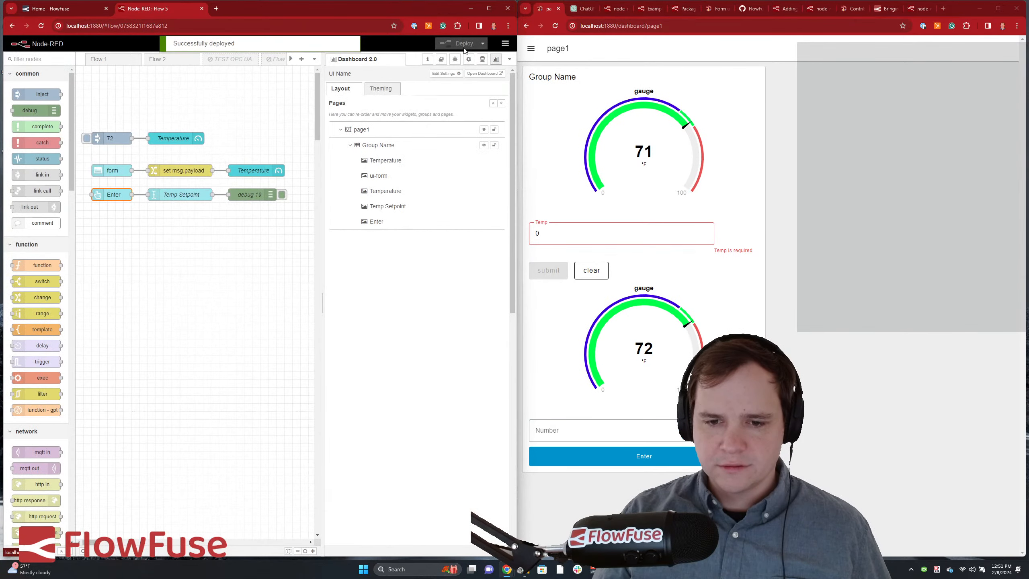
pyautogui.click(256, 239)
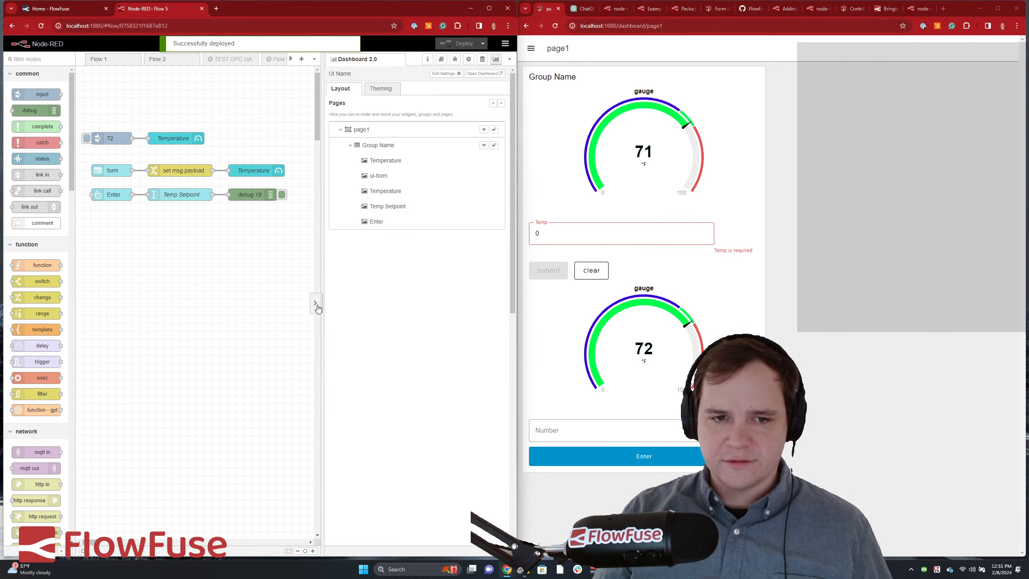
# - Narrow the editor's sidebar and show the debug messages in it
pyautogui.click(315, 304)
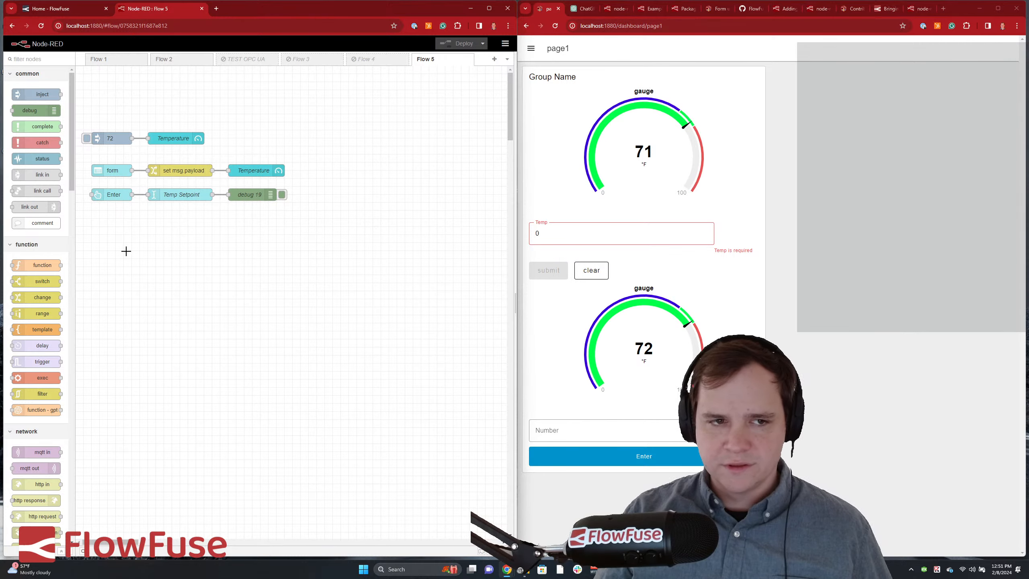
pyautogui.click(589, 420)
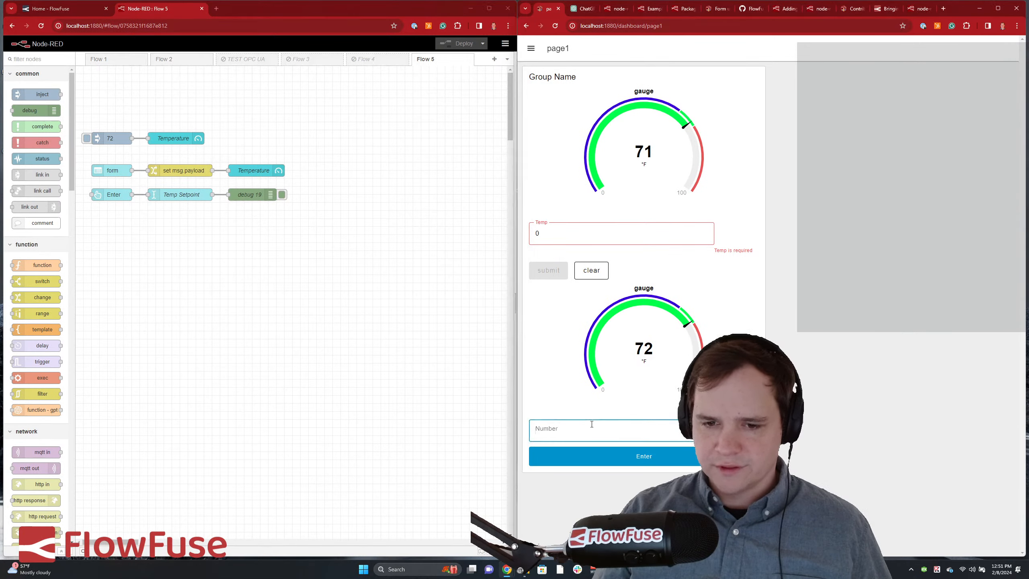
pyautogui.click(511, 306)
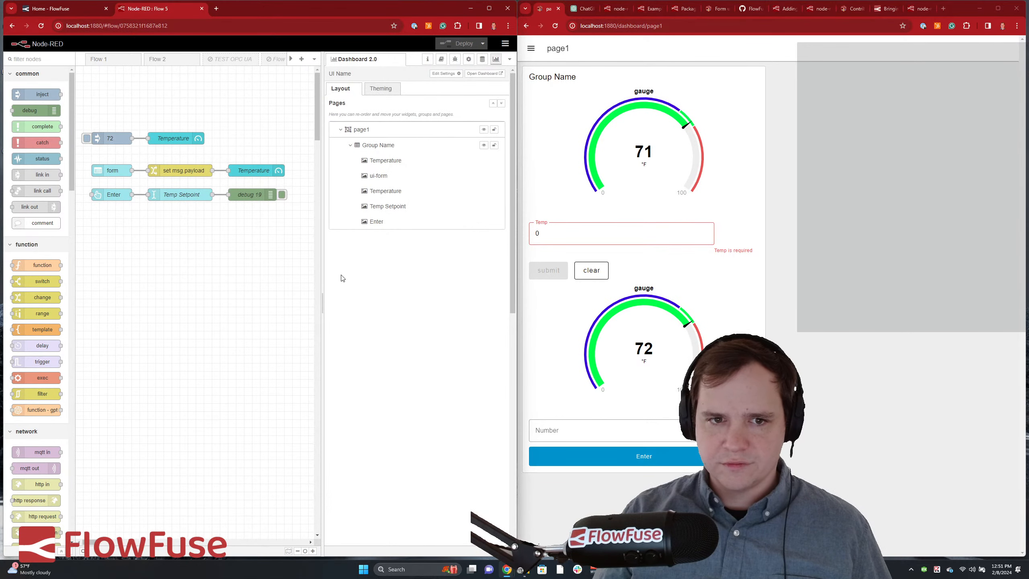
pyautogui.moveTo(322, 300); pyautogui.dragTo(372, 301)
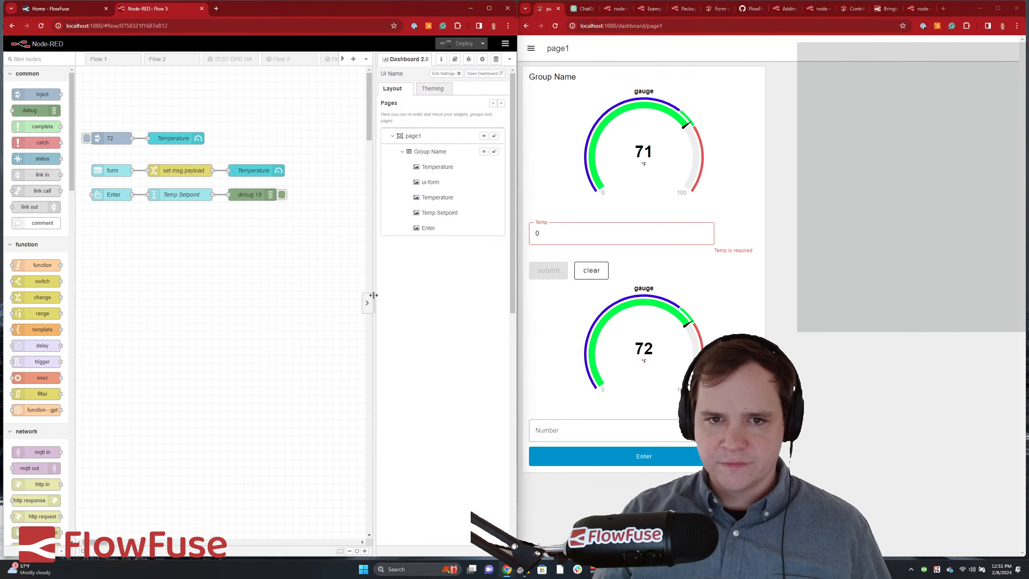
pyautogui.click(469, 59)
# - Test the dashboard's Number field by entering 73 and submitting it with the Enter button
pyautogui.click(580, 426)
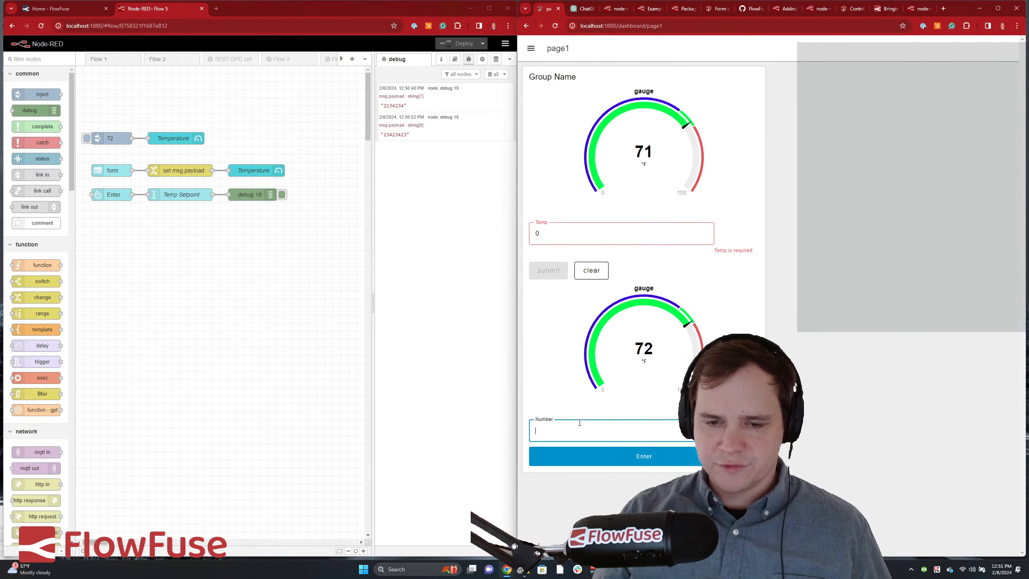
pyautogui.write('1')
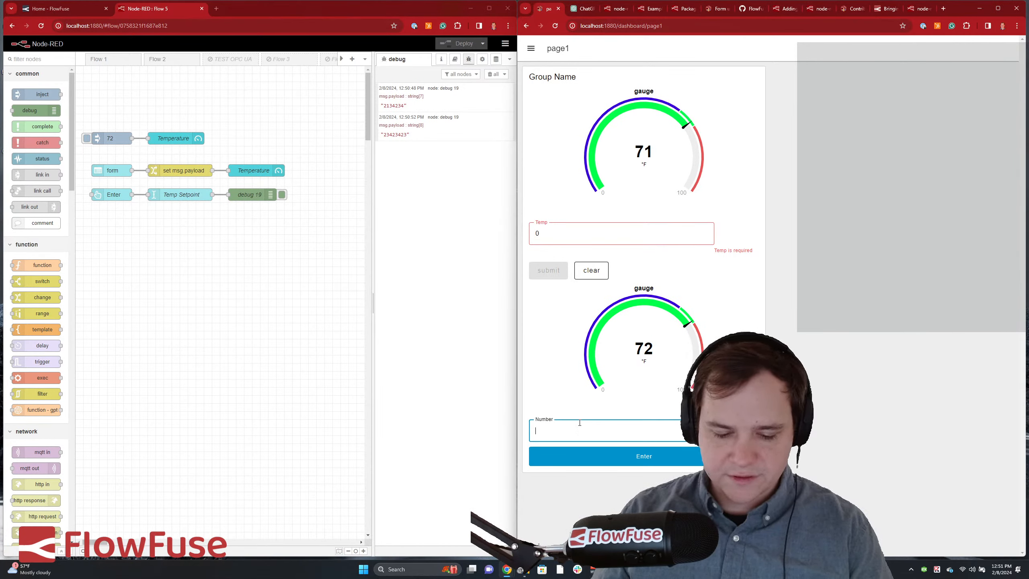
pyautogui.press('BackSpace')
pyautogui.write('73')
pyautogui.click(648, 457)
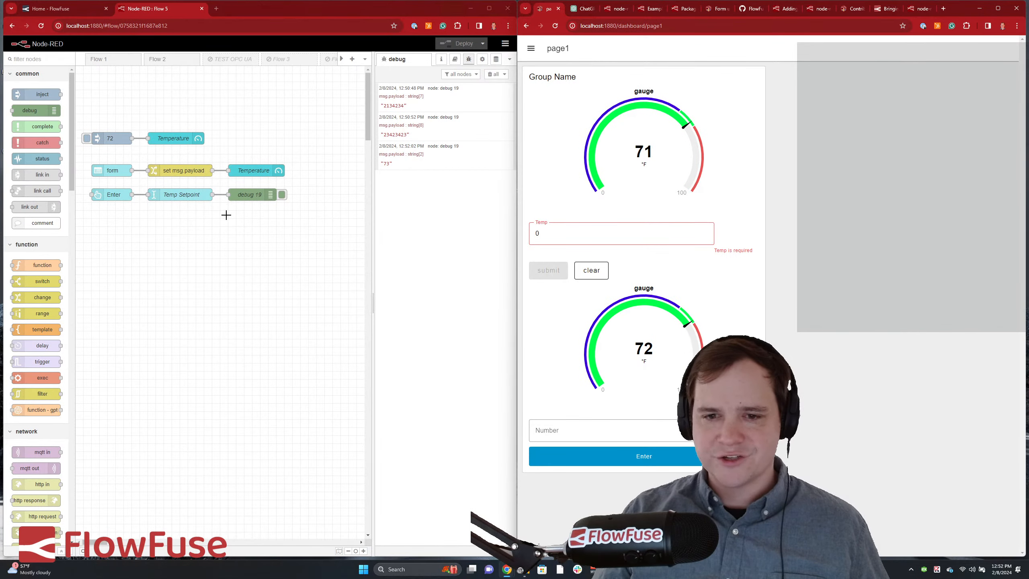
# - Check Temp Setpoint's settings without changing them, and insert a change node between Temp Setpoint and debug 19
pyautogui.doubleClick(169, 192)
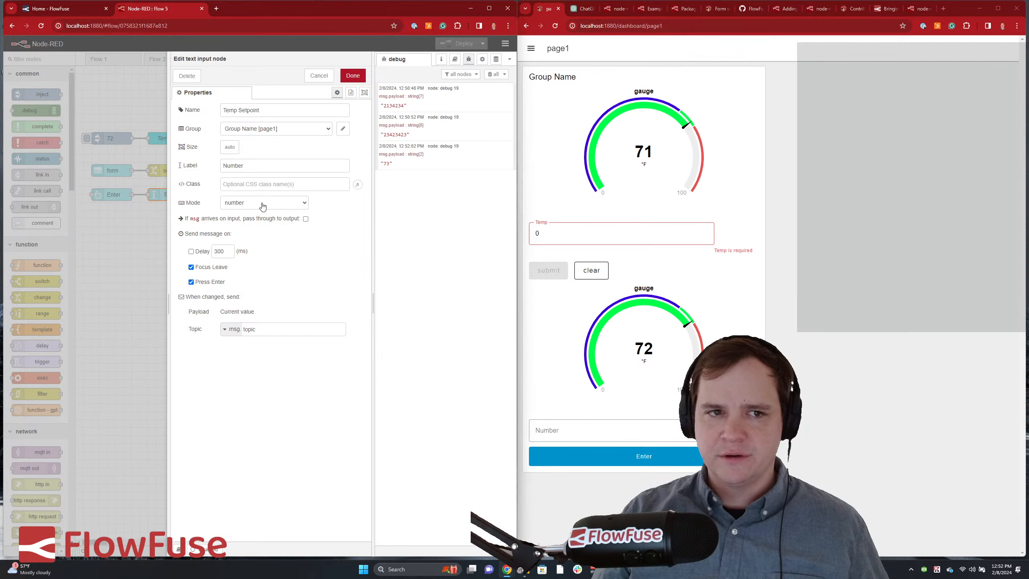
pyautogui.click(317, 78)
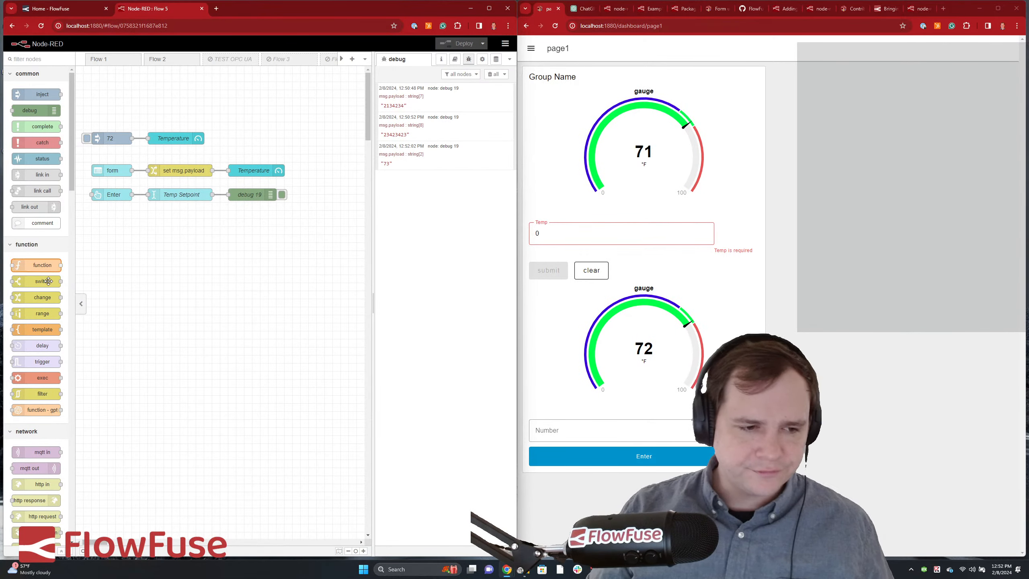
pyautogui.scroll(-12, 45, 286)
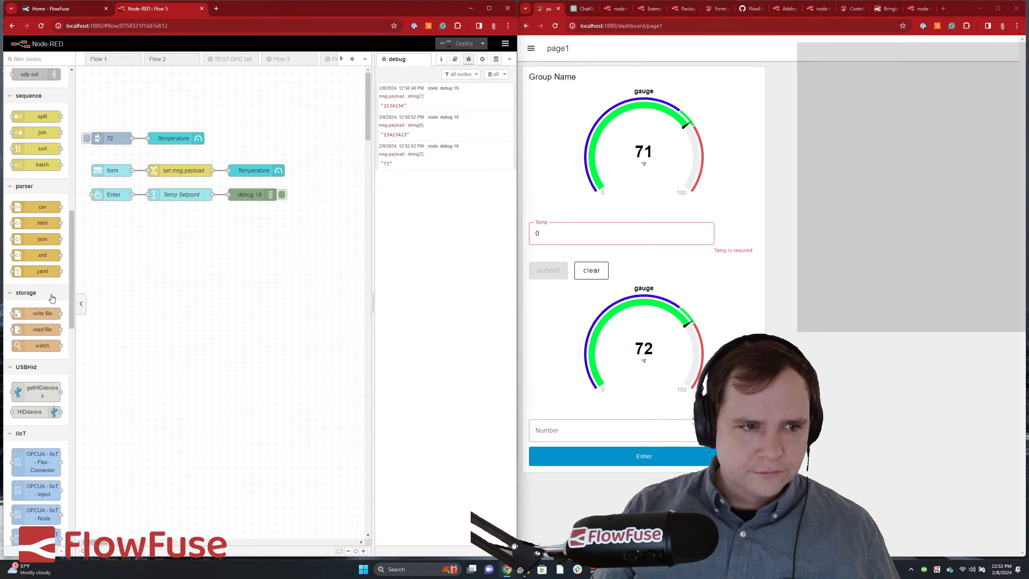
pyautogui.scroll(10, 50, 300)
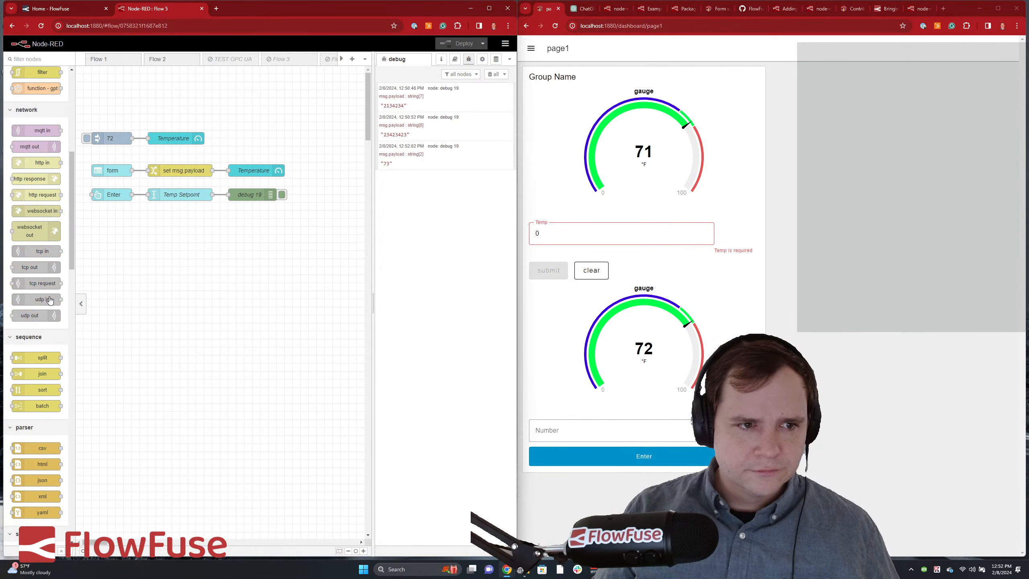
pyautogui.scroll(2, 49, 296)
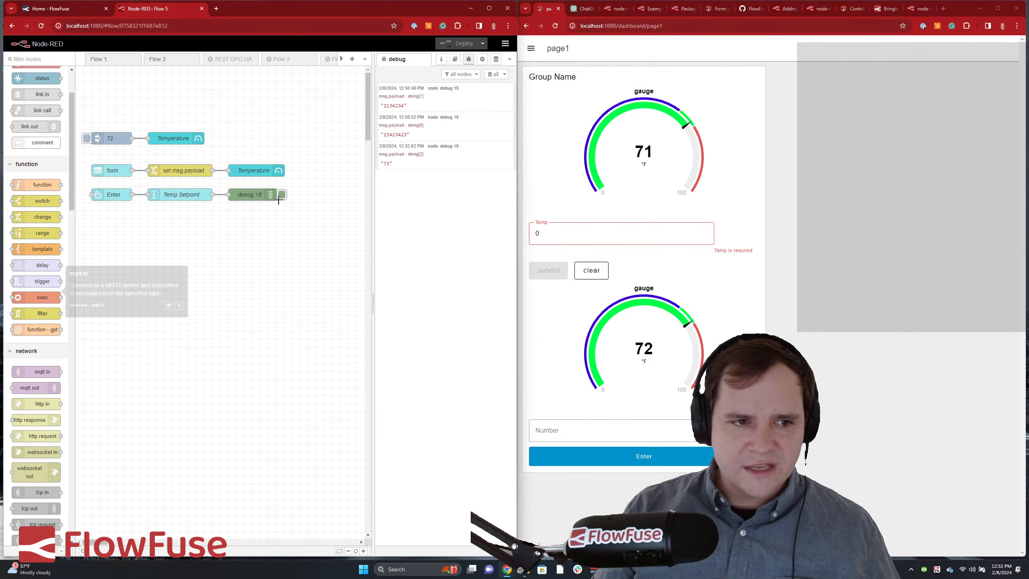
pyautogui.moveTo(265, 195); pyautogui.dragTo(322, 195)
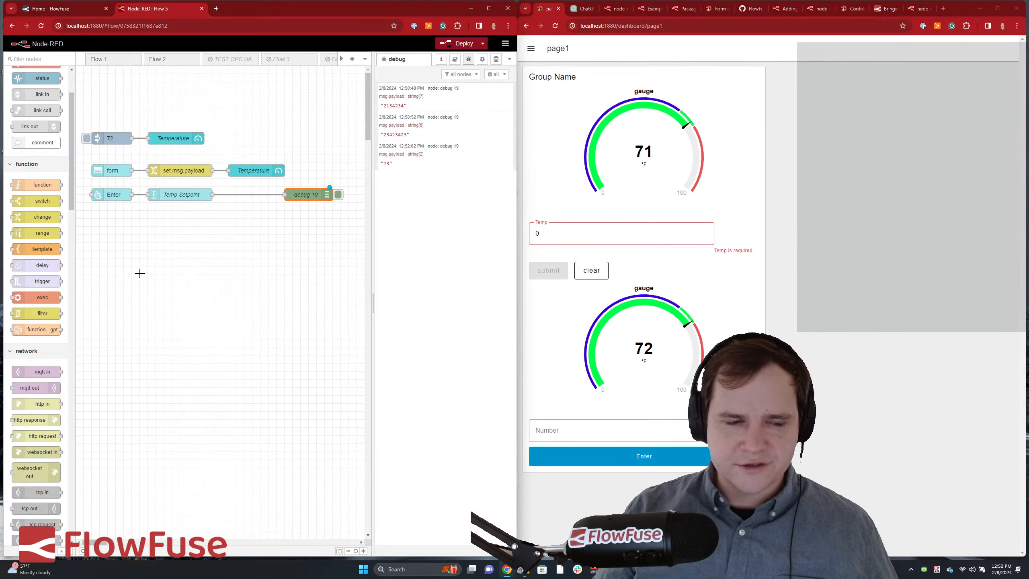
pyautogui.moveTo(51, 219); pyautogui.dragTo(257, 195)
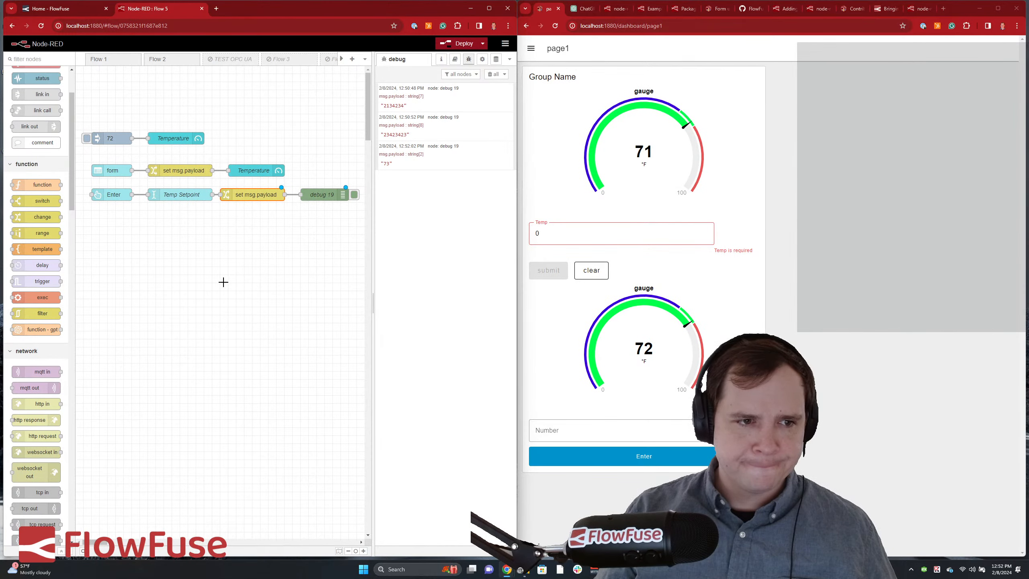
# - Delete the new change node, reconnect Temp Setpoint directly to debug 19 and deploy the flow
pyautogui.doubleClick(243, 194)
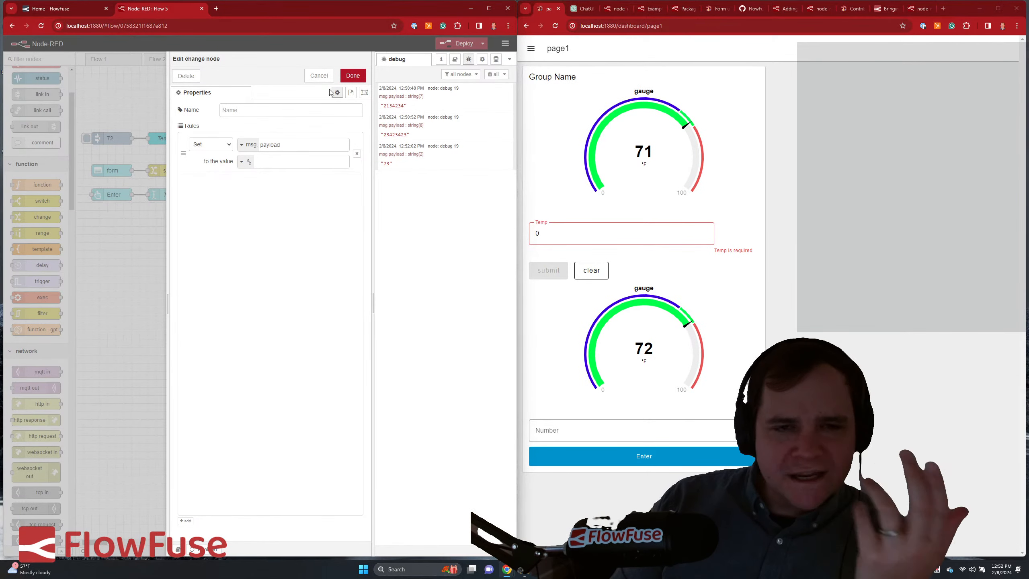
pyautogui.click(319, 76)
pyautogui.click(269, 197)
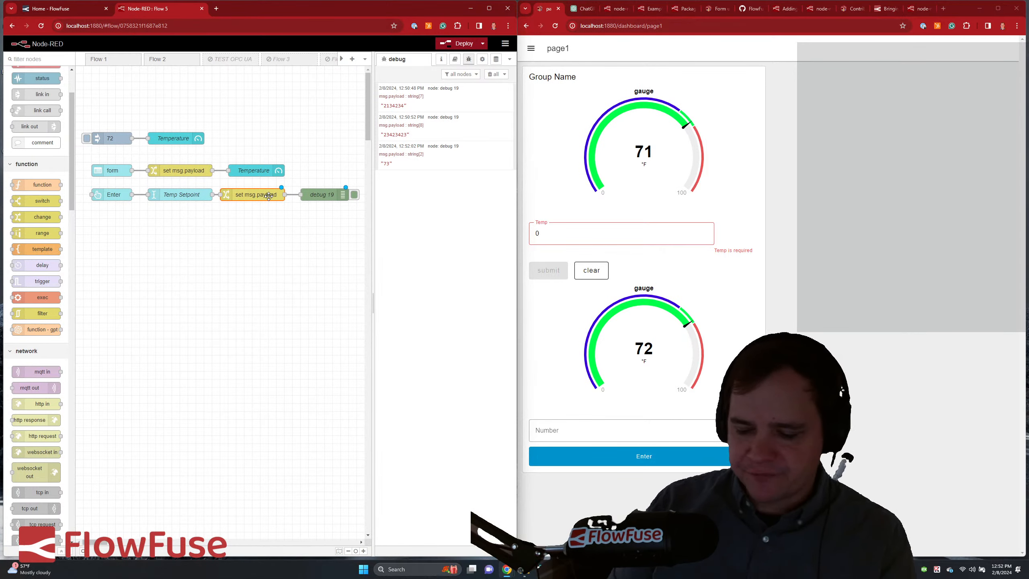
pyautogui.press('Delete')
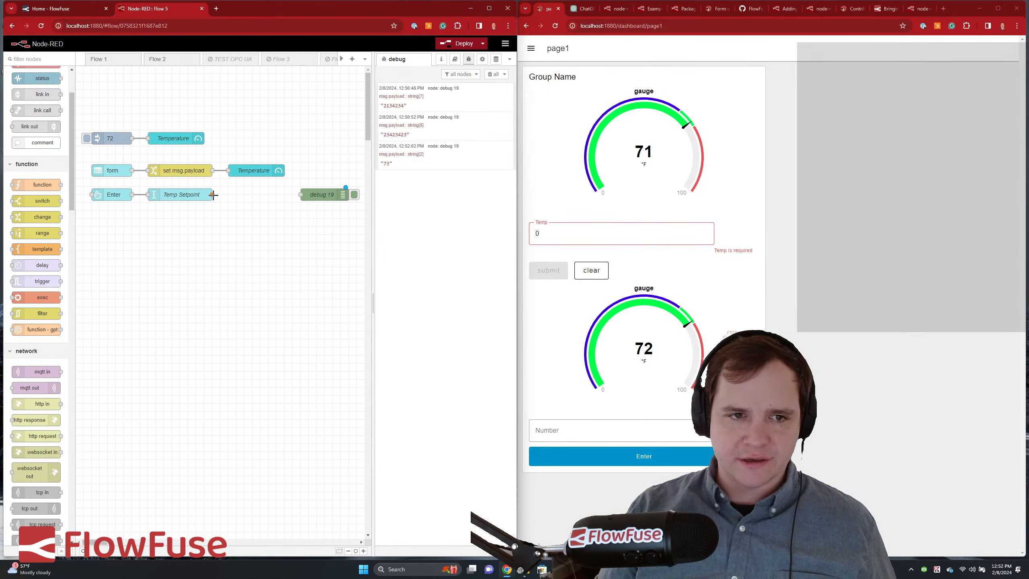
pyautogui.moveTo(212, 195)
pyautogui.mouseDown()
pyautogui.moveTo(301, 194)
pyautogui.moveTo(242, 192)
pyautogui.mouseUp()
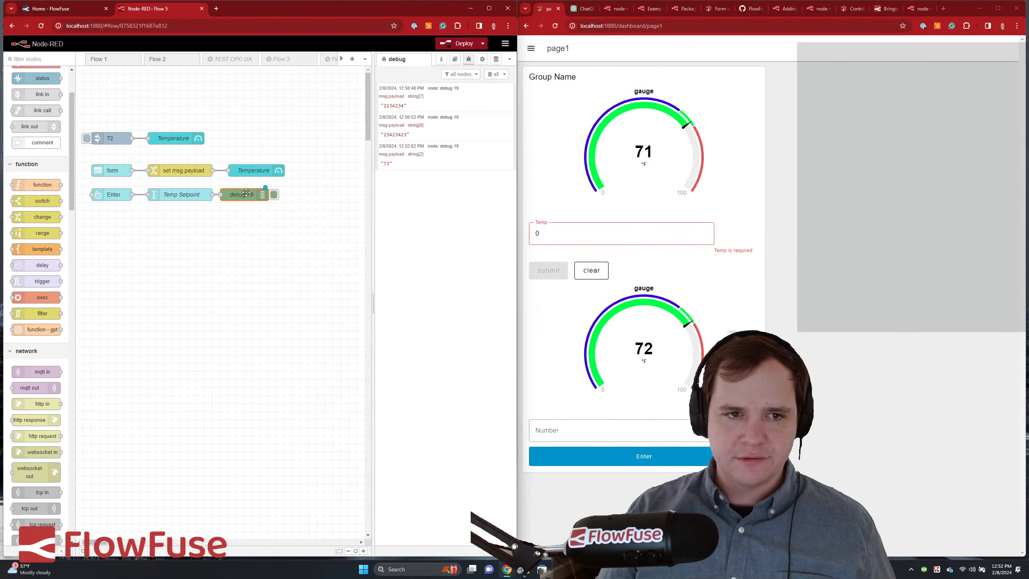
pyautogui.click(458, 43)
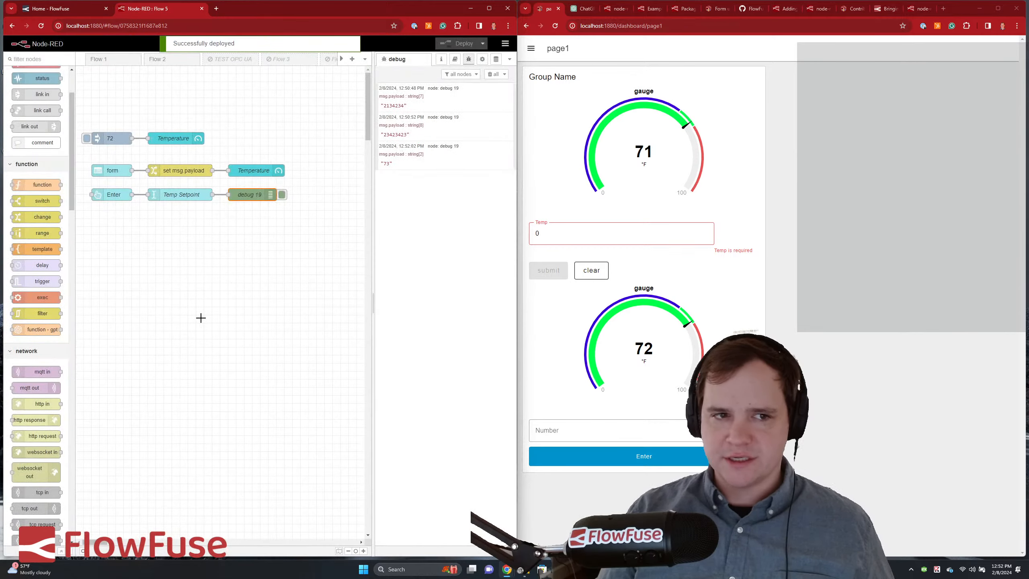
pyautogui.click(200, 318)
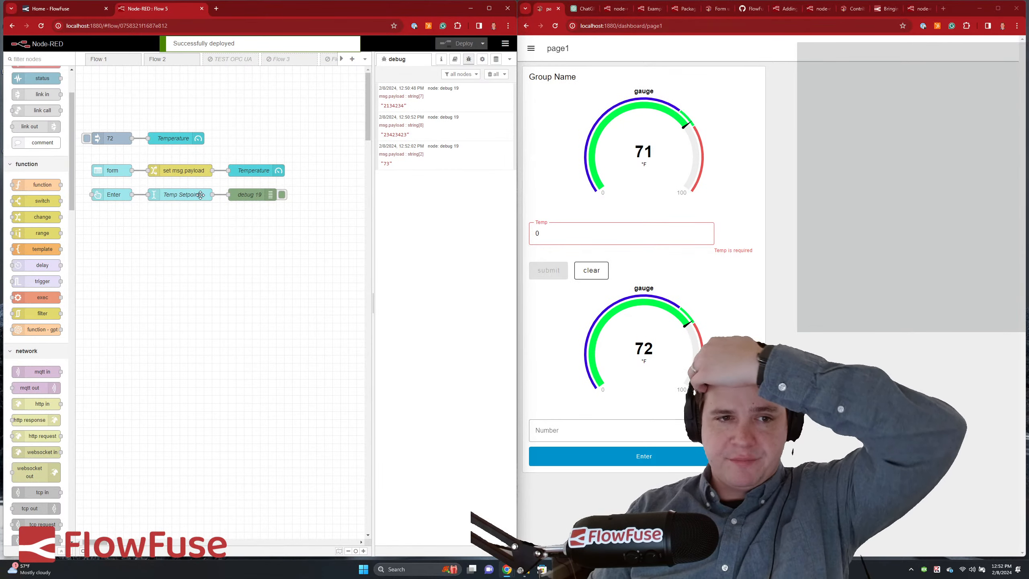
# - Add a Dashboard 2.0 dropdown node below Temp Setpoint and a button node directly in front of it
pyautogui.scroll(-10, 35, 334)
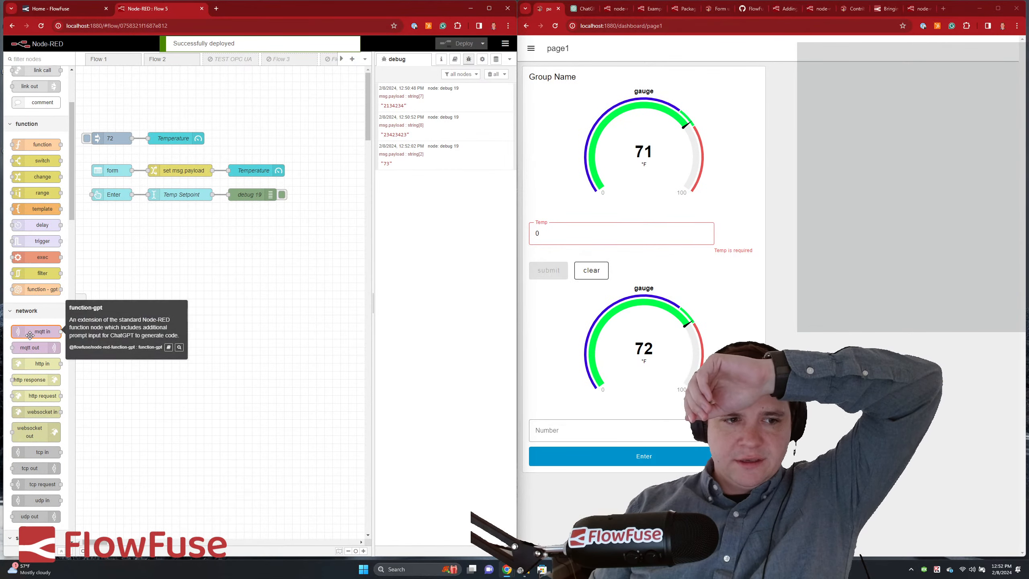
pyautogui.scroll(-7, 31, 339)
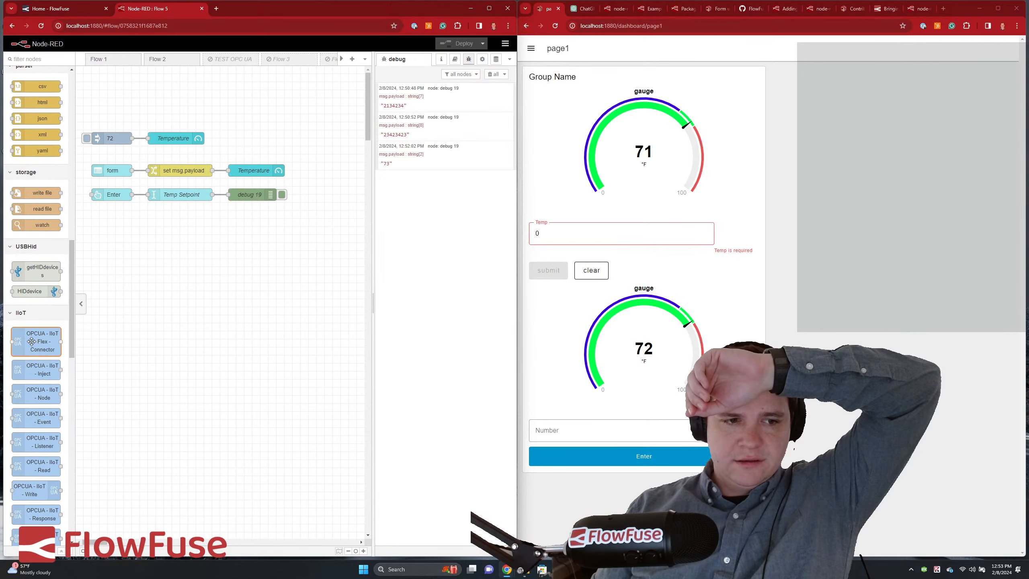
pyautogui.scroll(-8, 32, 343)
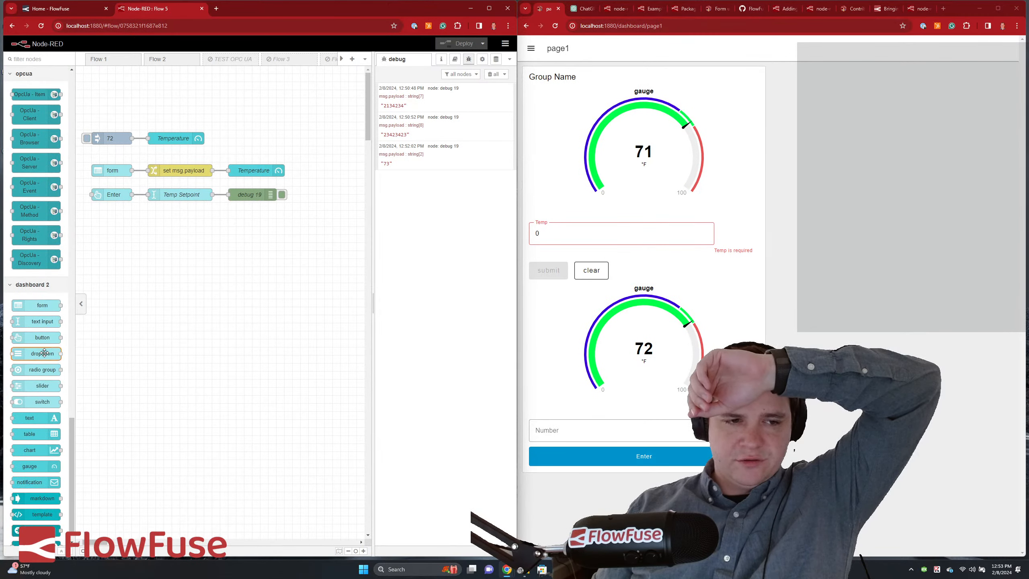
pyautogui.moveTo(43, 354)
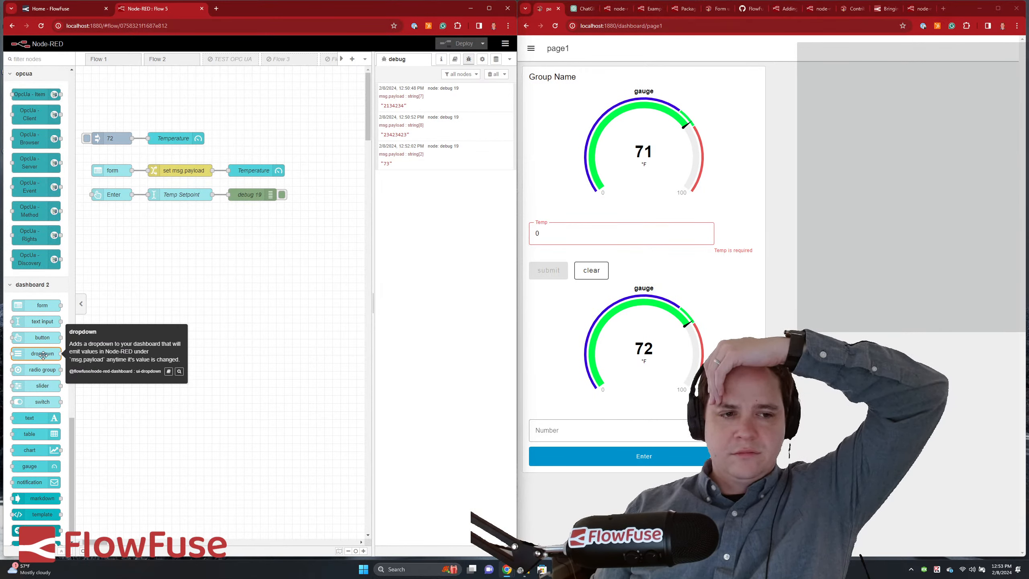
pyautogui.moveTo(43, 355); pyautogui.dragTo(190, 234)
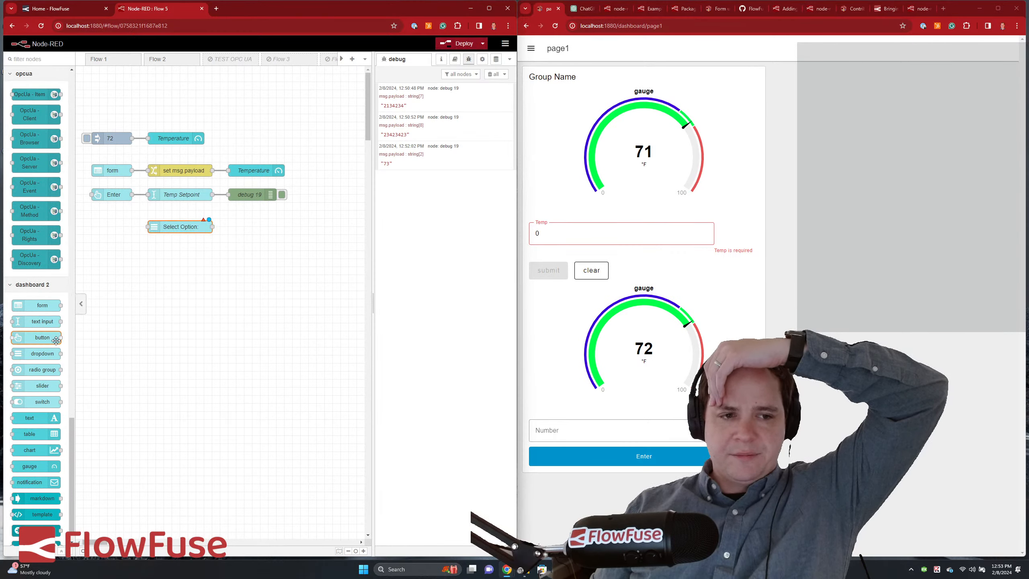
pyautogui.moveTo(42, 337); pyautogui.dragTo(152, 227)
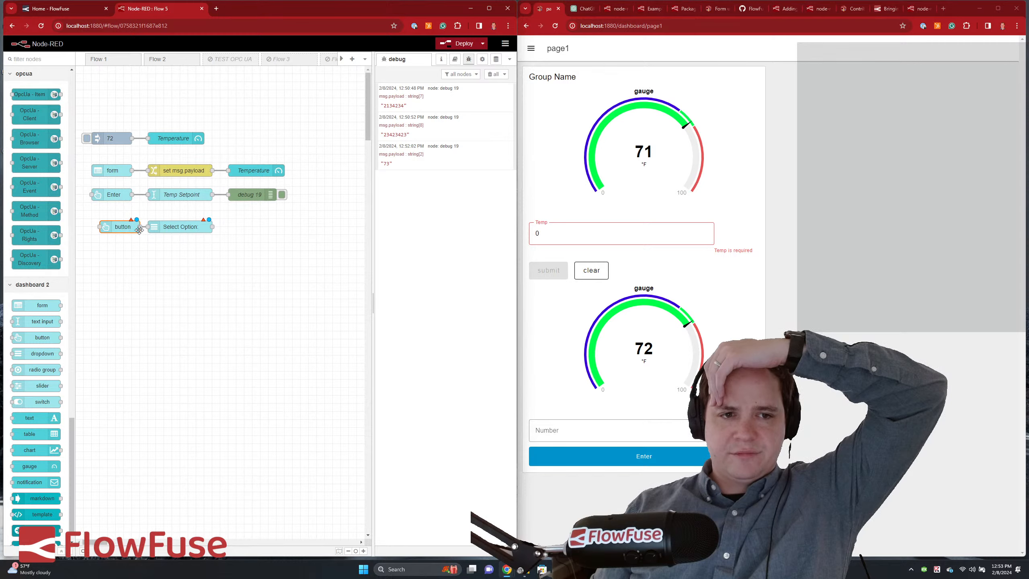
# - Enter 70 as the value of the dropdown node's first option and open its value type choices
pyautogui.doubleClick(182, 228)
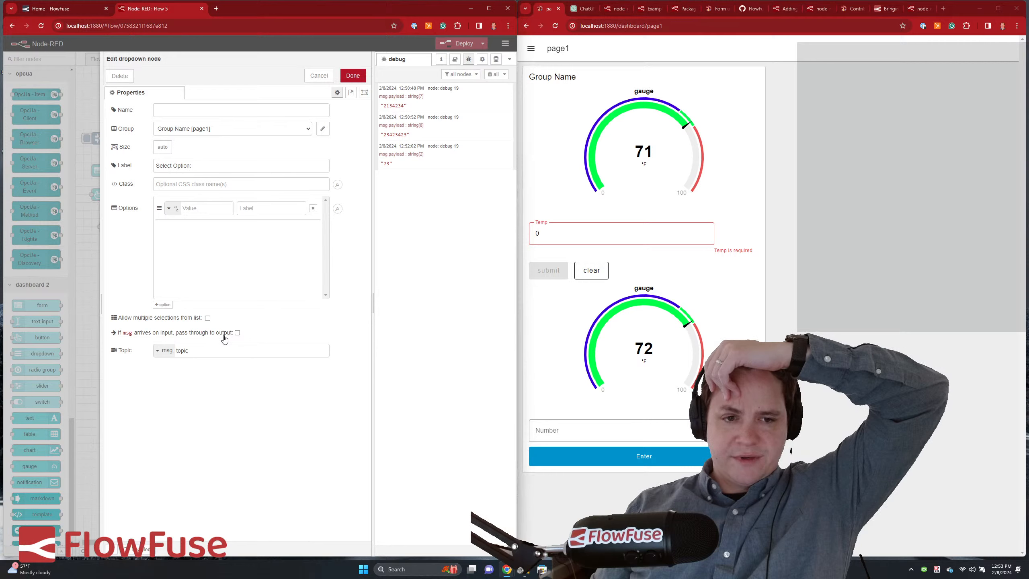
pyautogui.click(209, 209)
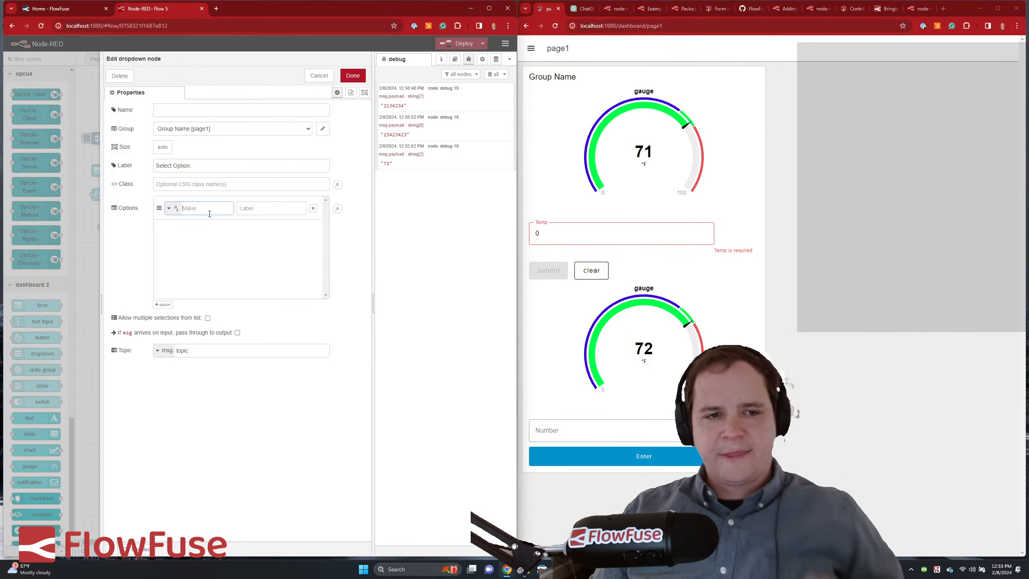
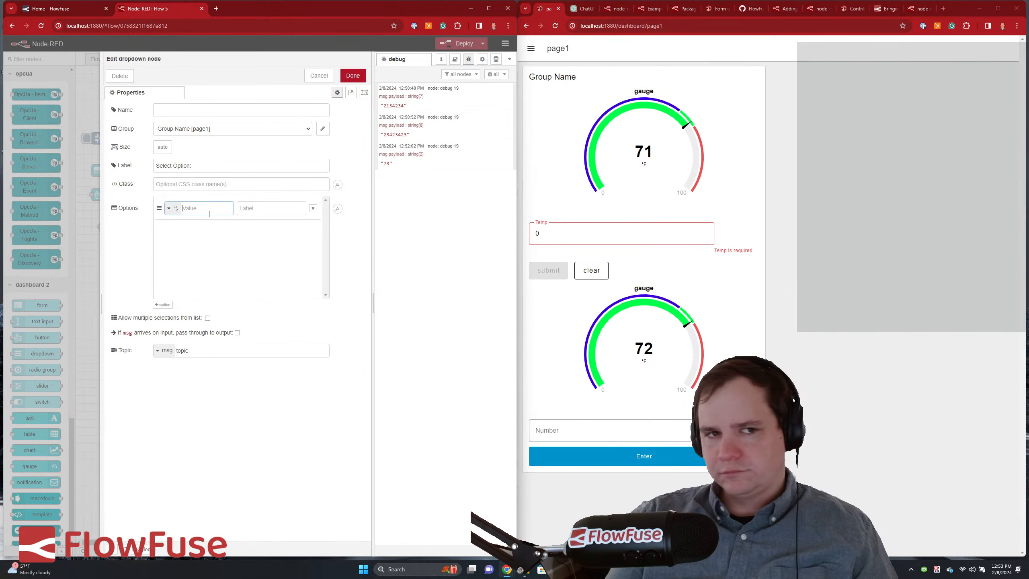
pyautogui.click(182, 112)
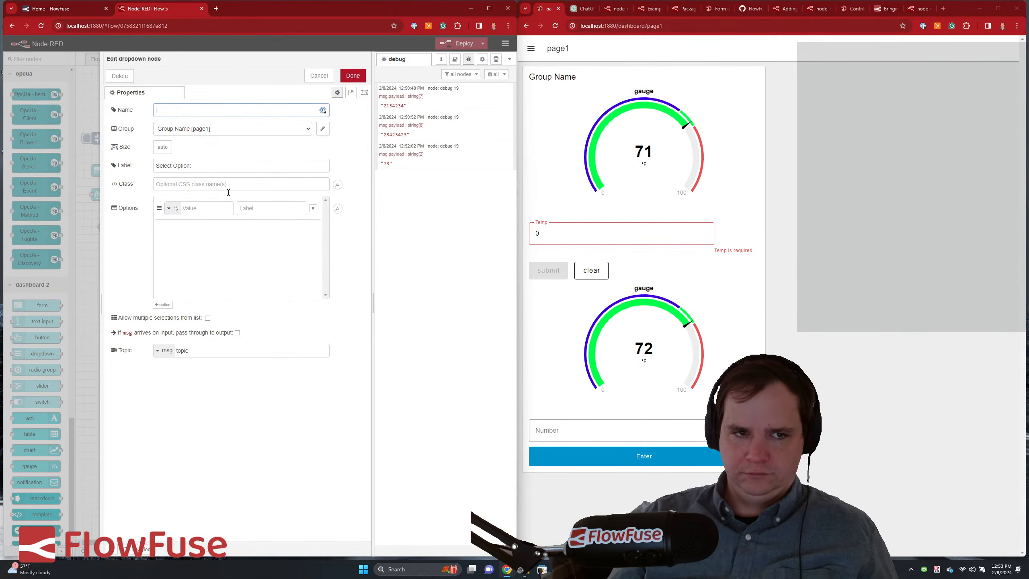
pyautogui.click(187, 207)
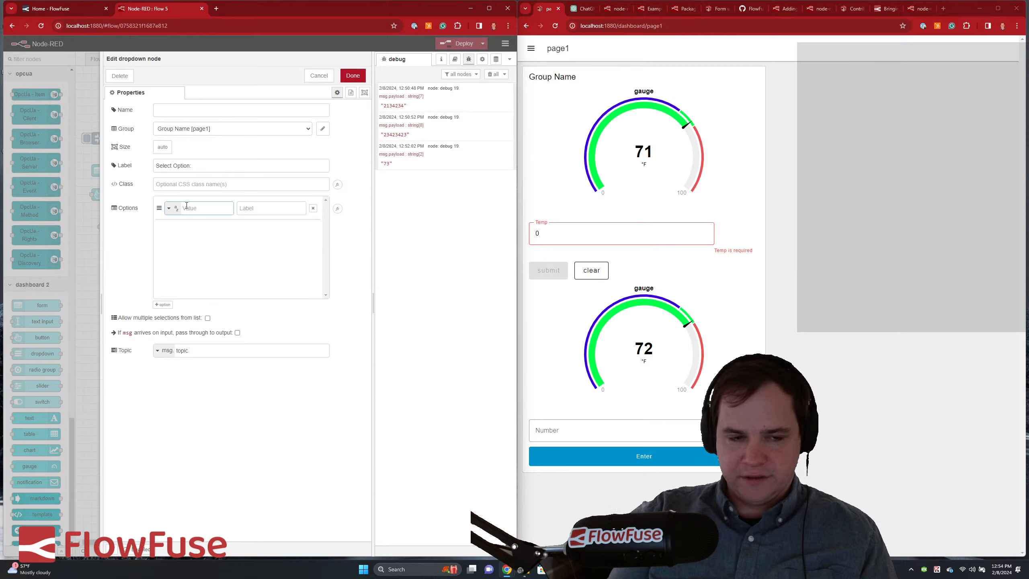
pyautogui.write('70')
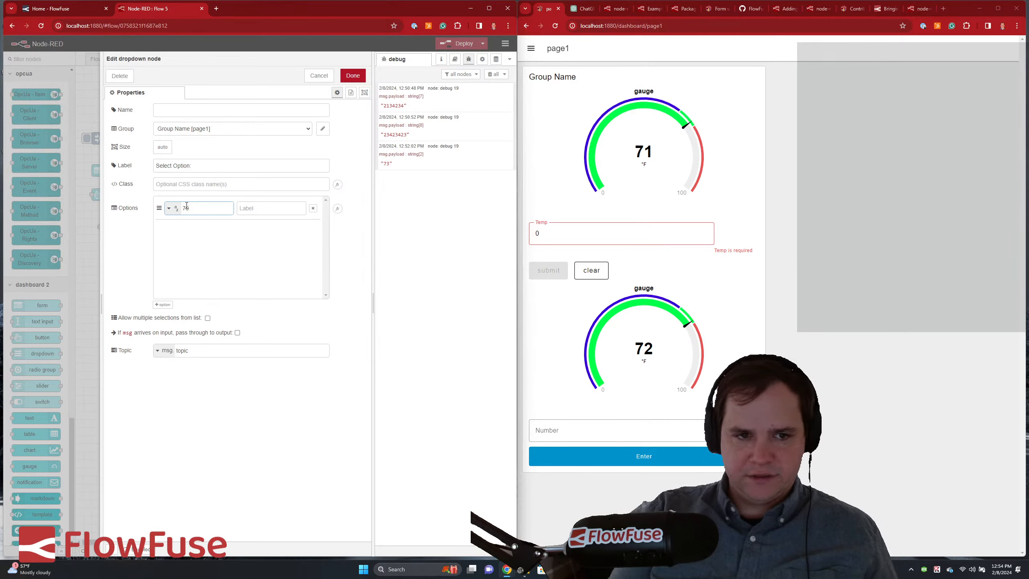
pyautogui.press('Tab')
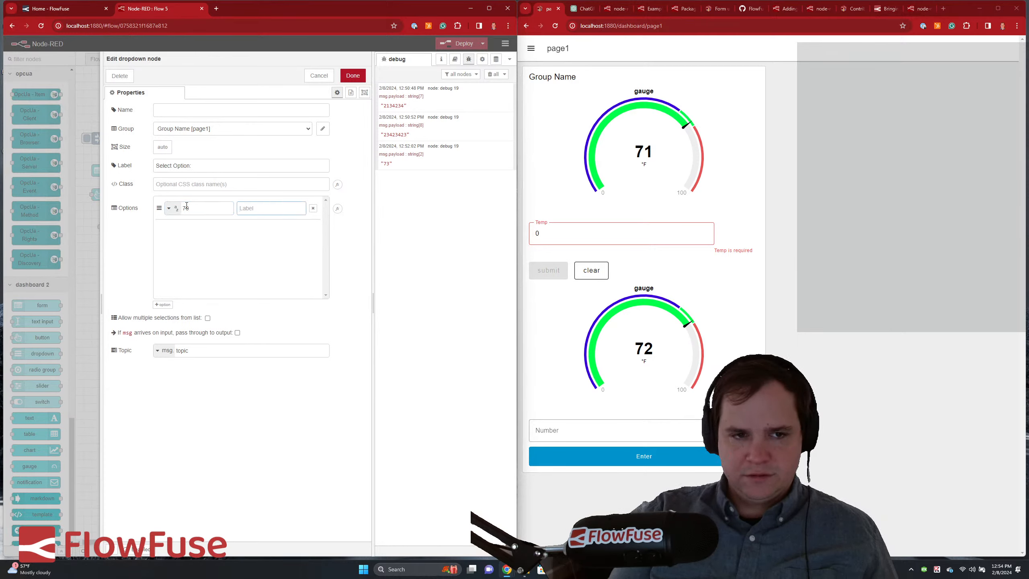
pyautogui.click(169, 208)
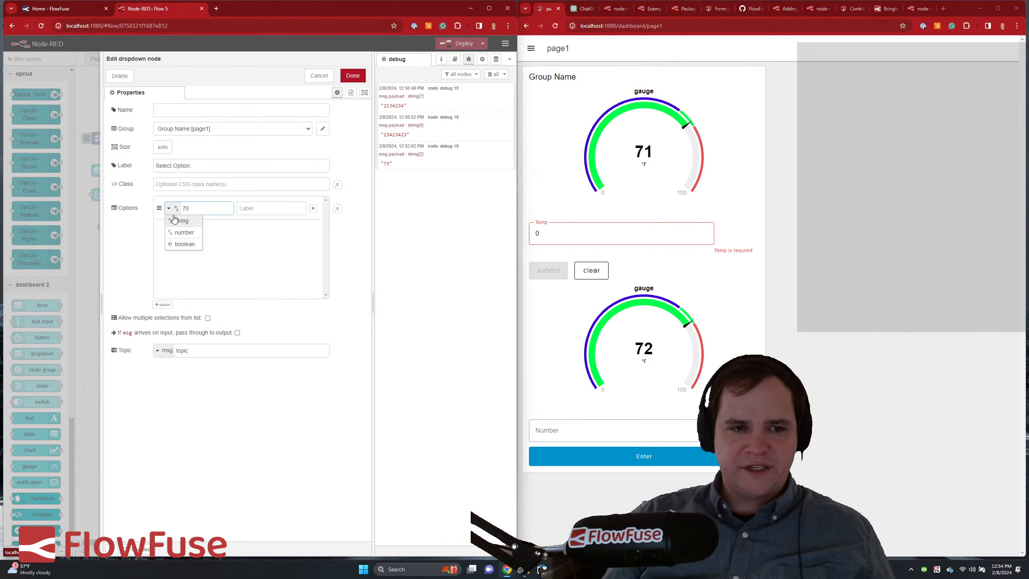
pyautogui.click(235, 237)
pyautogui.click(167, 207)
pyautogui.click(266, 235)
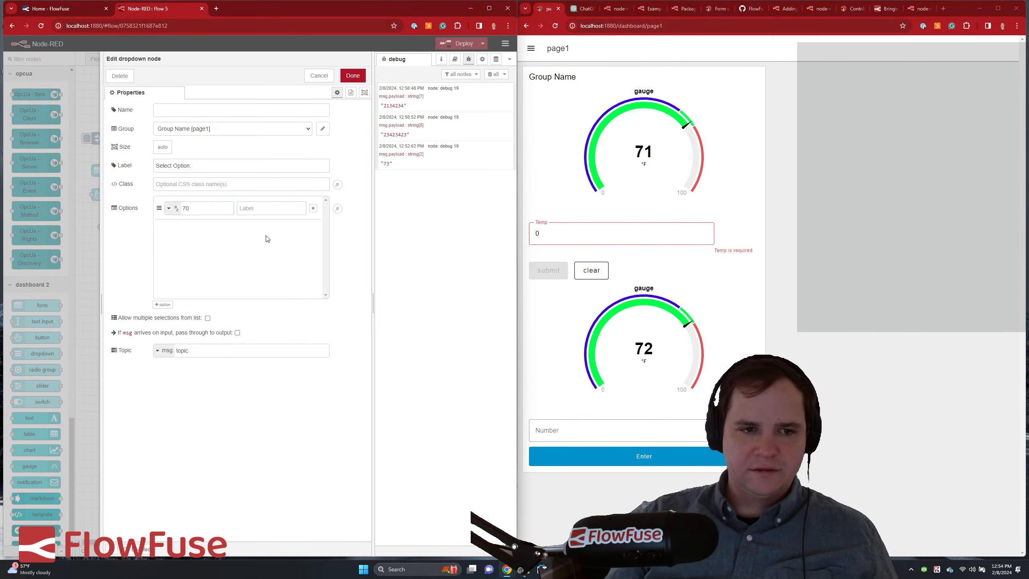
pyautogui.doubleClick(186, 208)
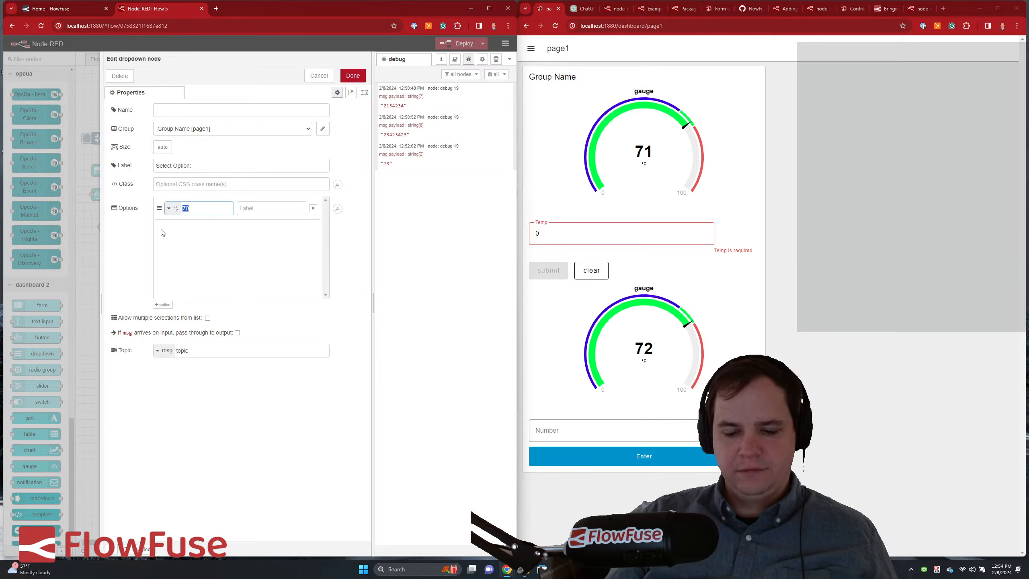
pyautogui.click(169, 208)
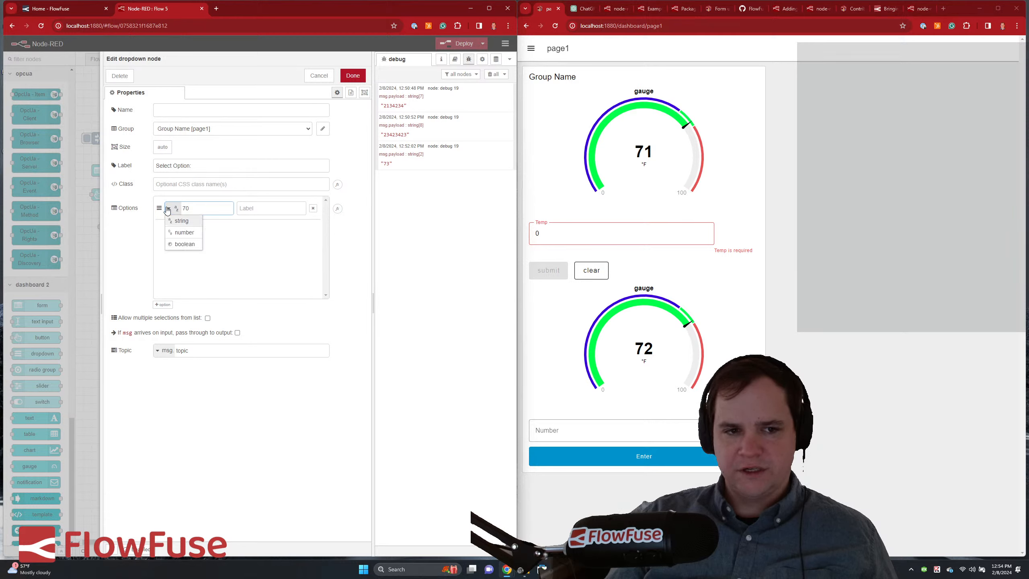
pyautogui.click(235, 239)
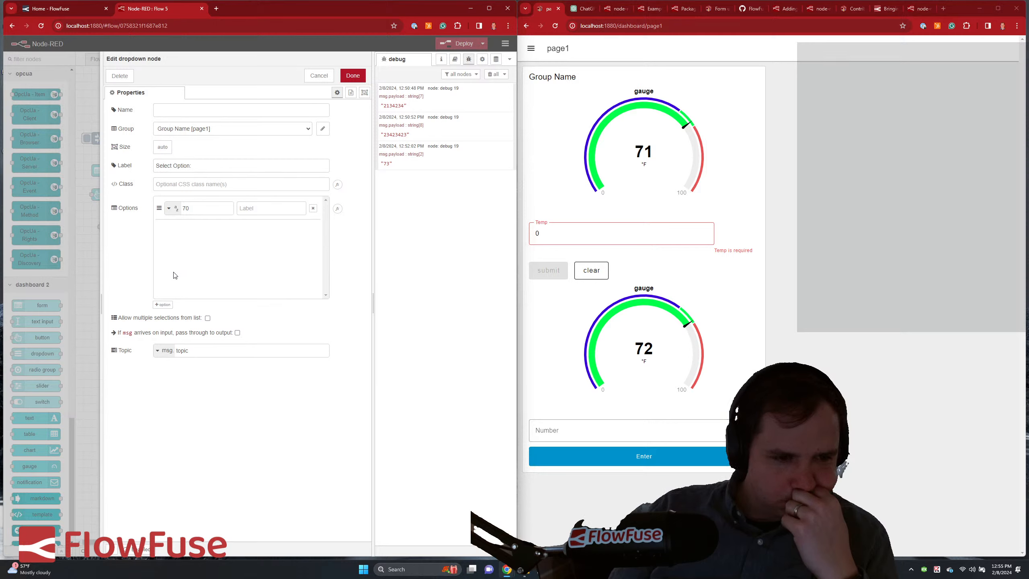
pyautogui.click(176, 214)
pyautogui.click(177, 217)
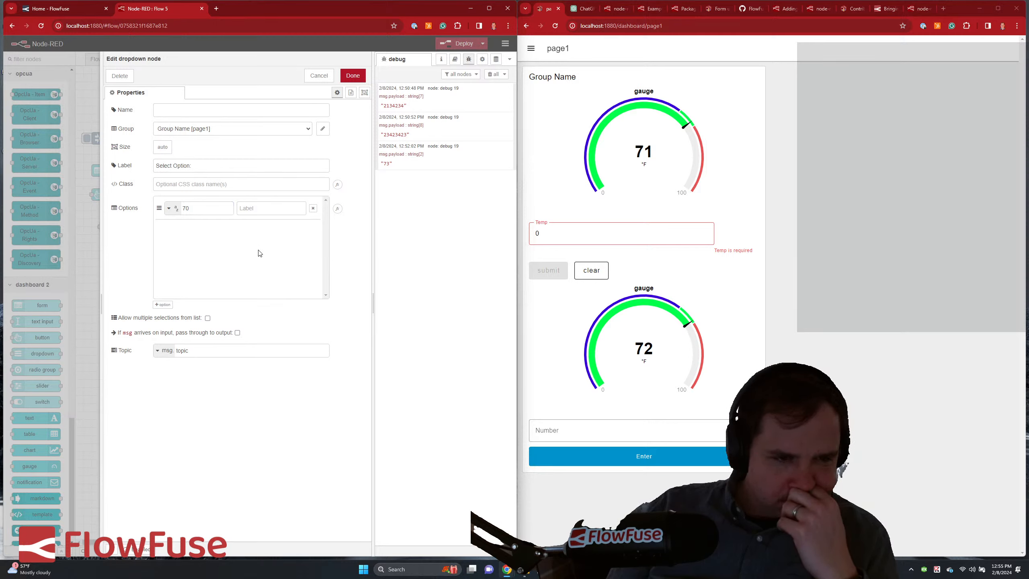
pyautogui.click(194, 211)
# - Make the first dropdown option a string with value 23 and label "Low Speed Setting"
pyautogui.click(170, 210)
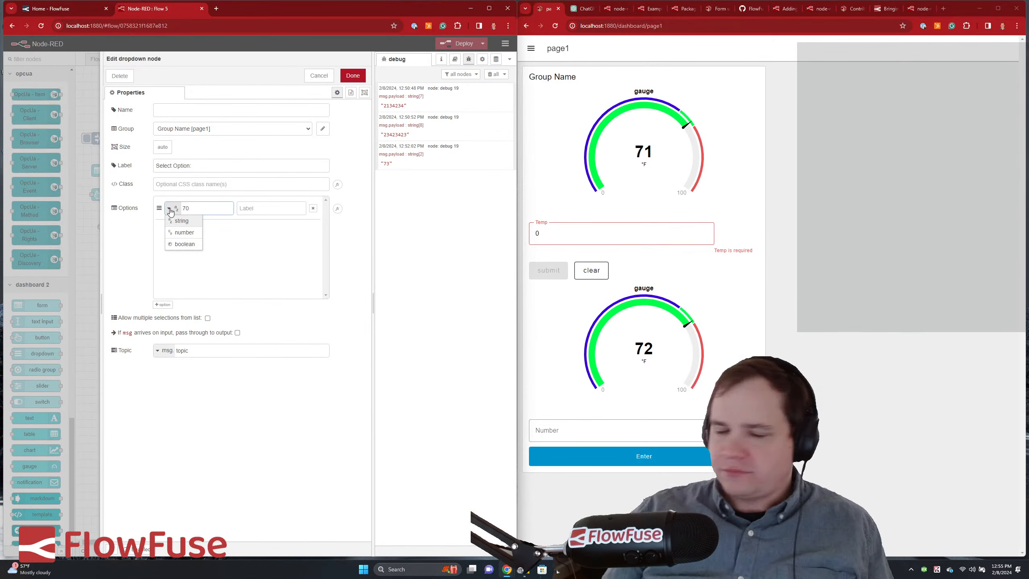
pyautogui.click(180, 220)
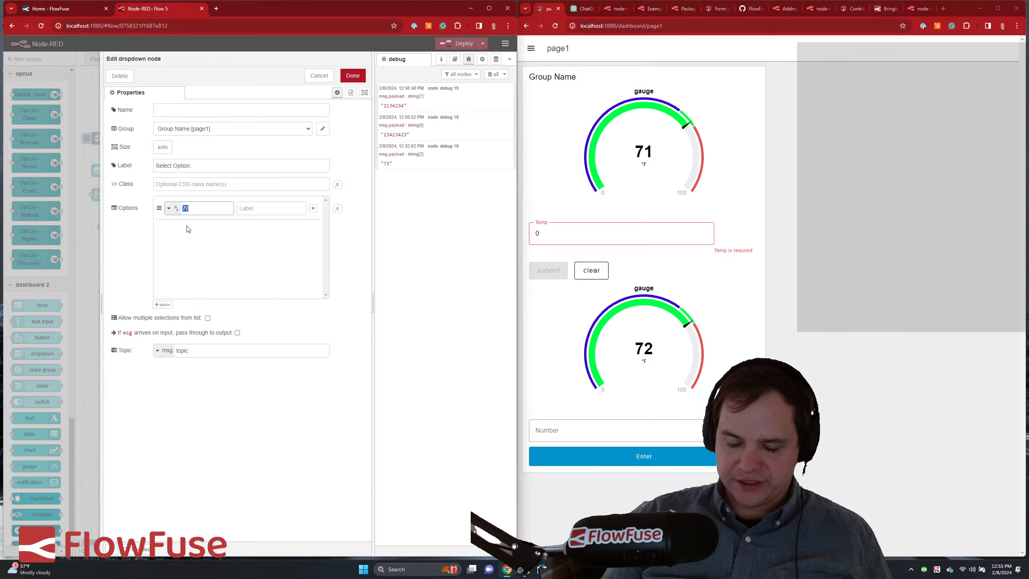
pyautogui.write('23')
pyautogui.click(277, 206)
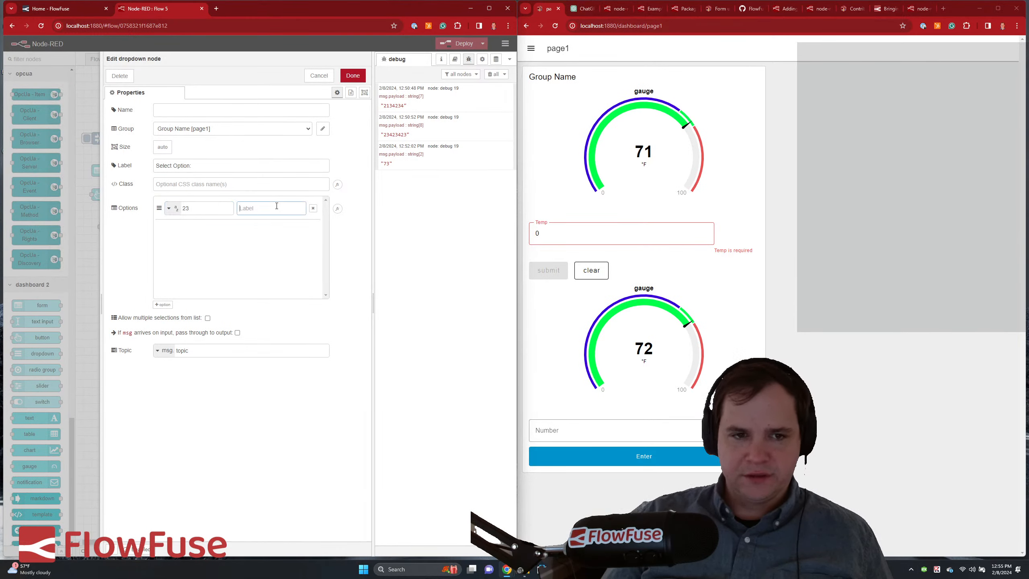
pyautogui.write('Lo')
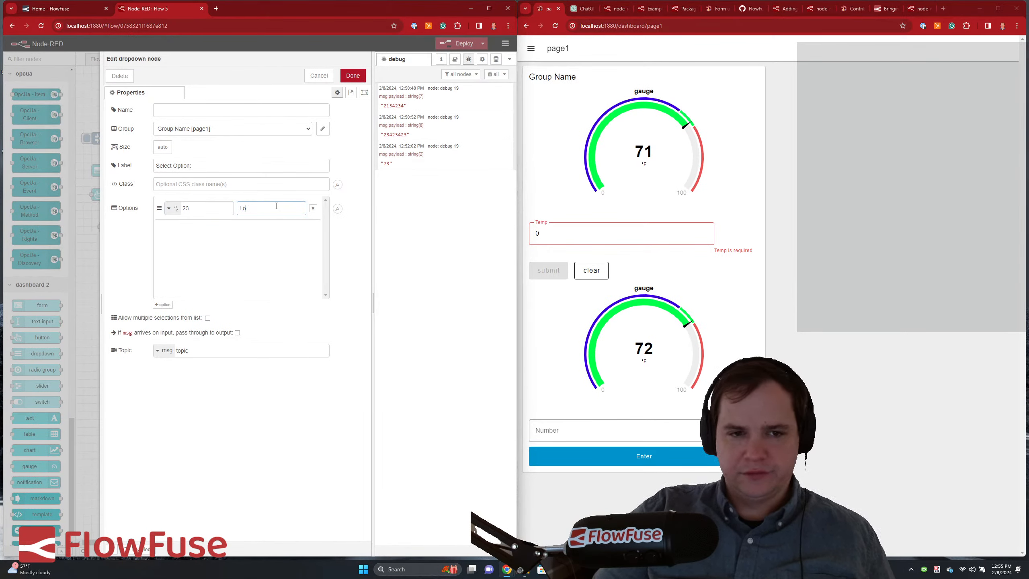
pyautogui.write('w S')
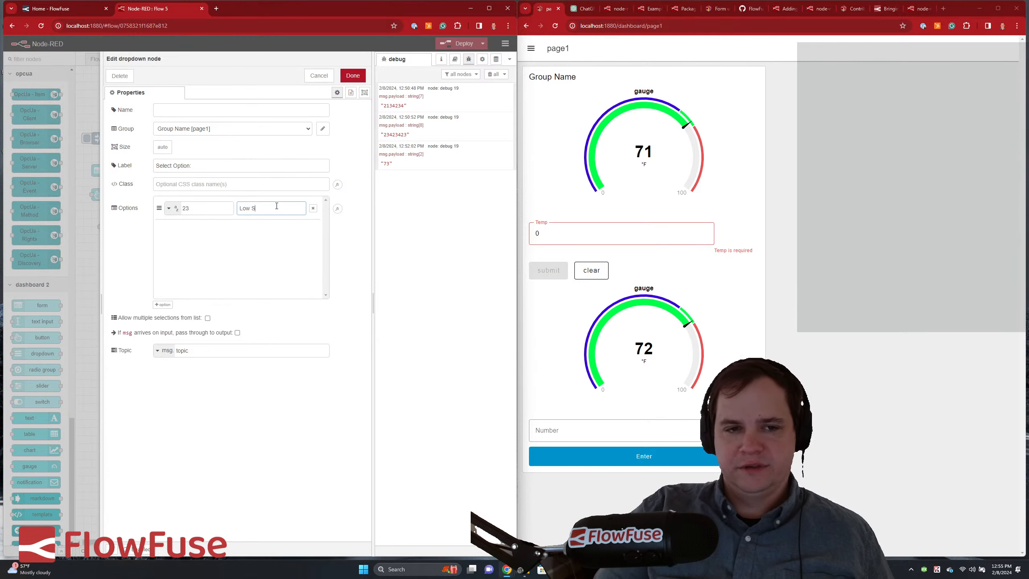
pyautogui.write('peed Setting')
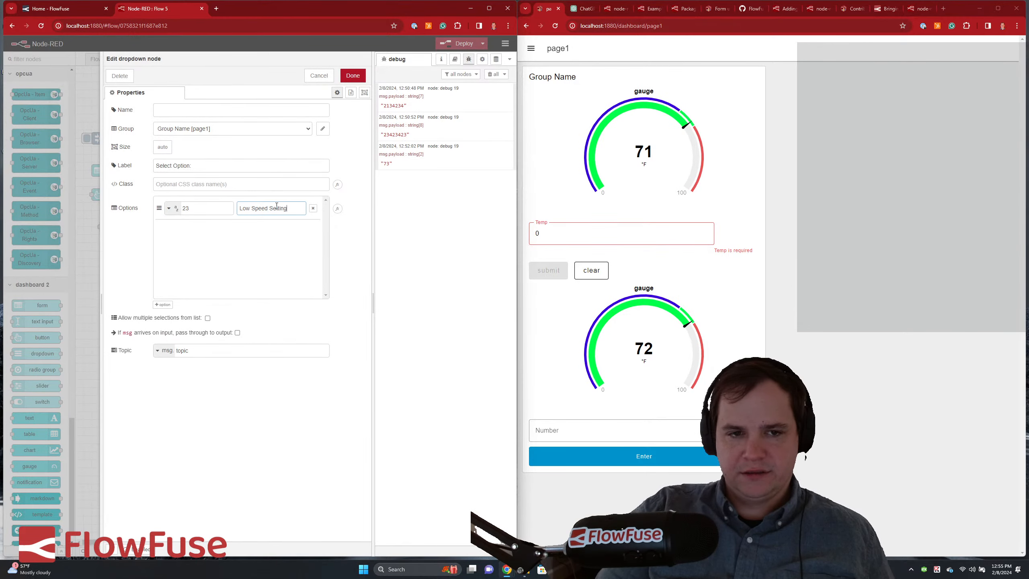
# - Add a second dropdown option with value 28 and label "Medium Speed Setting"
pyautogui.click(163, 304)
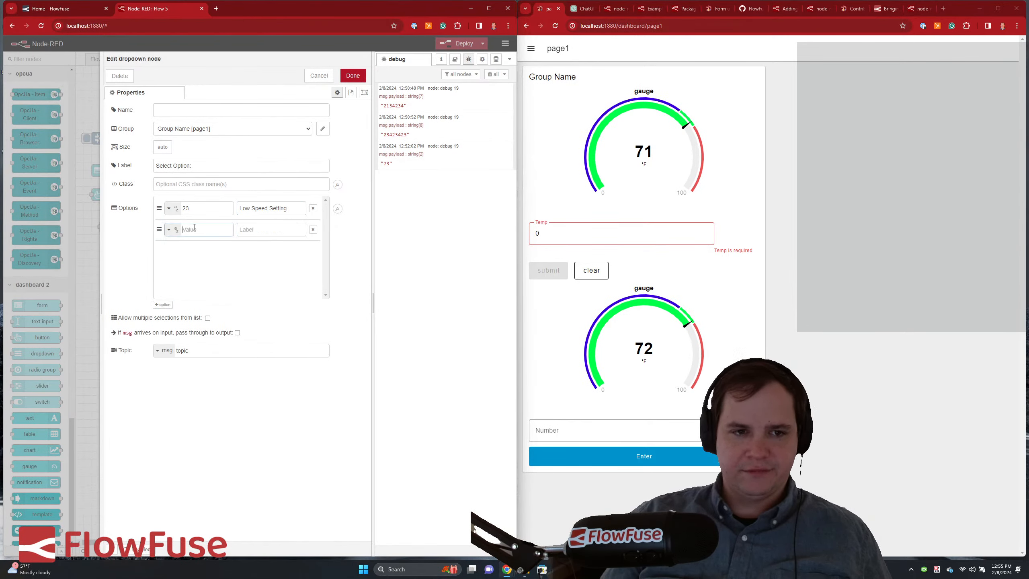
pyautogui.write('Mediu')
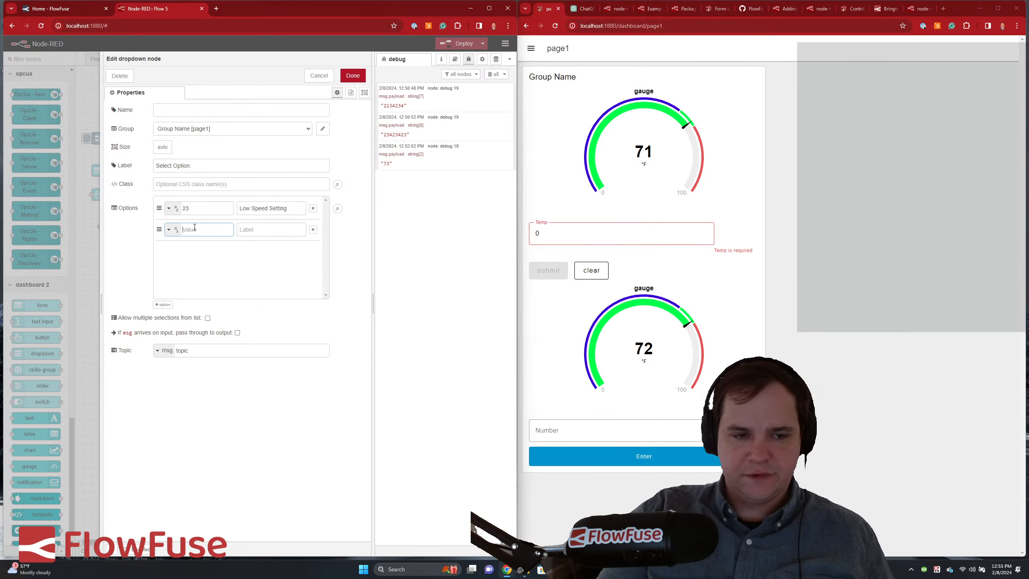
pyautogui.press('Tab')
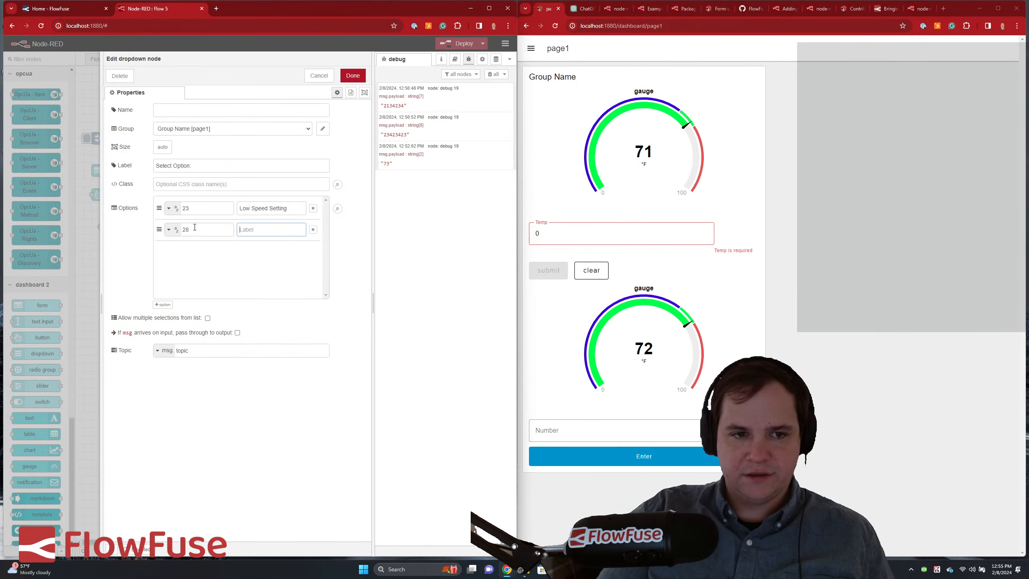
pyautogui.write('Medium Speed Setting')
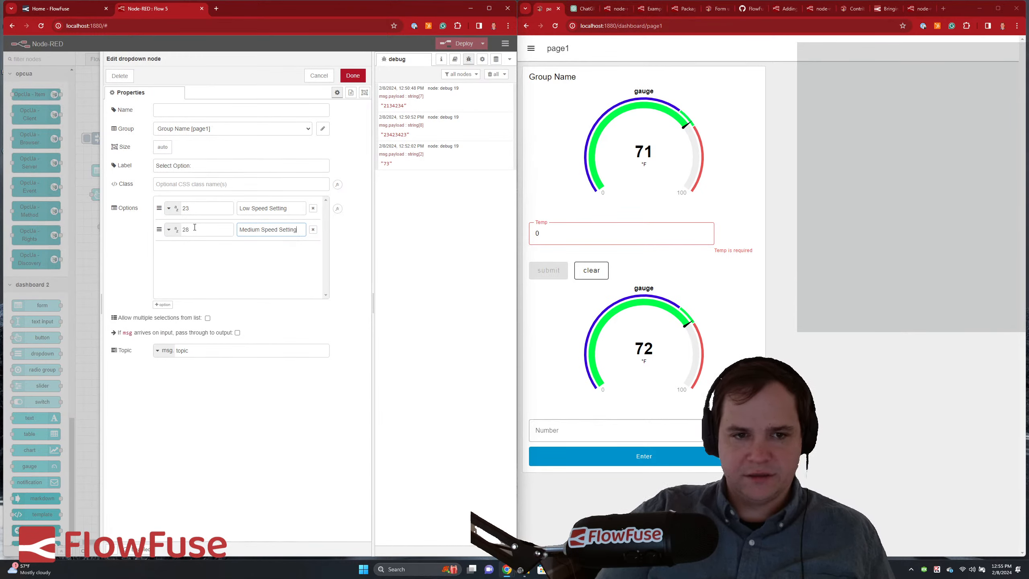
# - Add a third dropdown option with value 32 and label "High Speed Setting"
pyautogui.click(163, 304)
pyautogui.click(189, 251)
pyautogui.write('32')
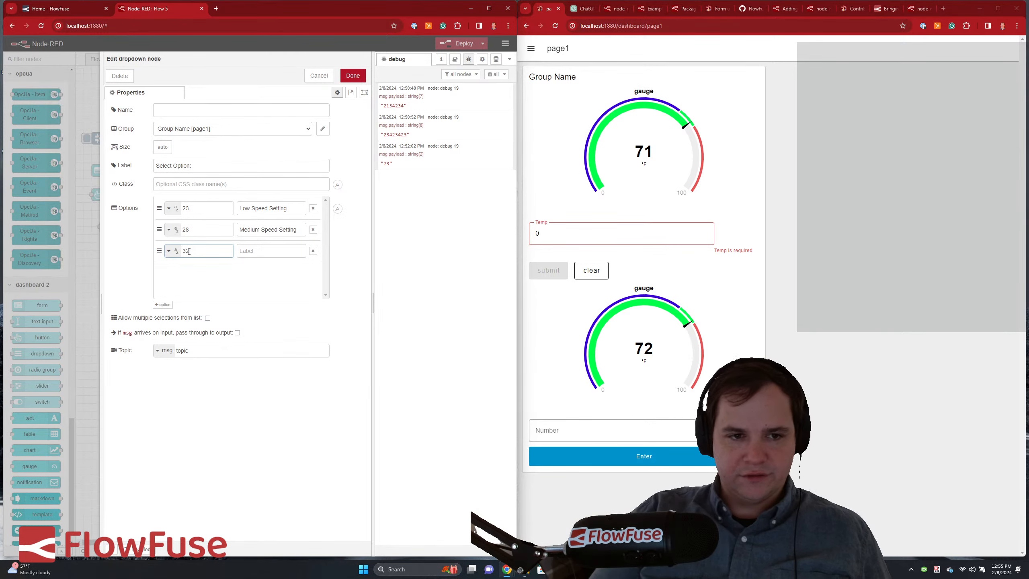
pyautogui.press('Tab')
pyautogui.write('High ')
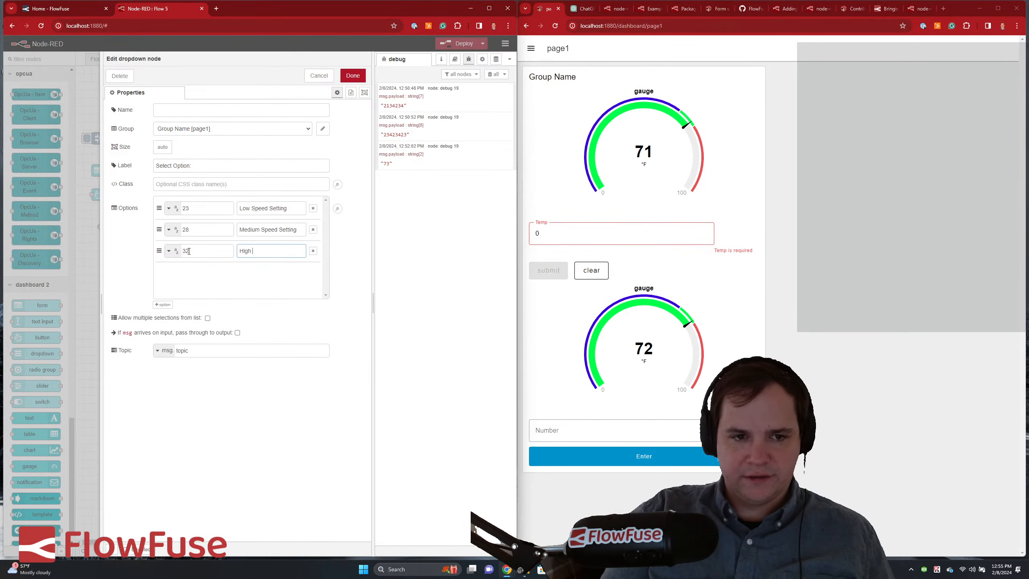
pyautogui.write('Speed Settin')
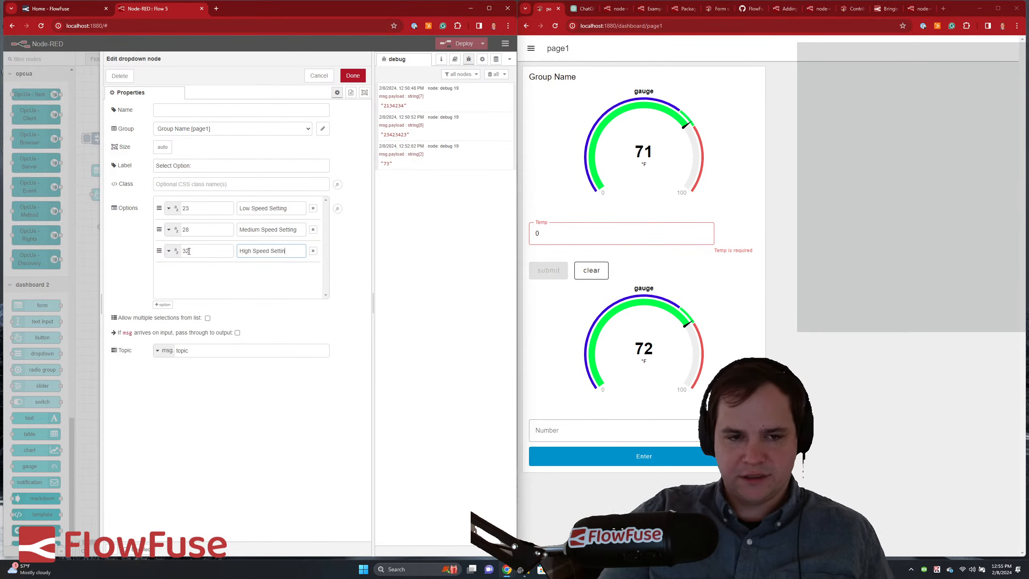
pyautogui.write('g')
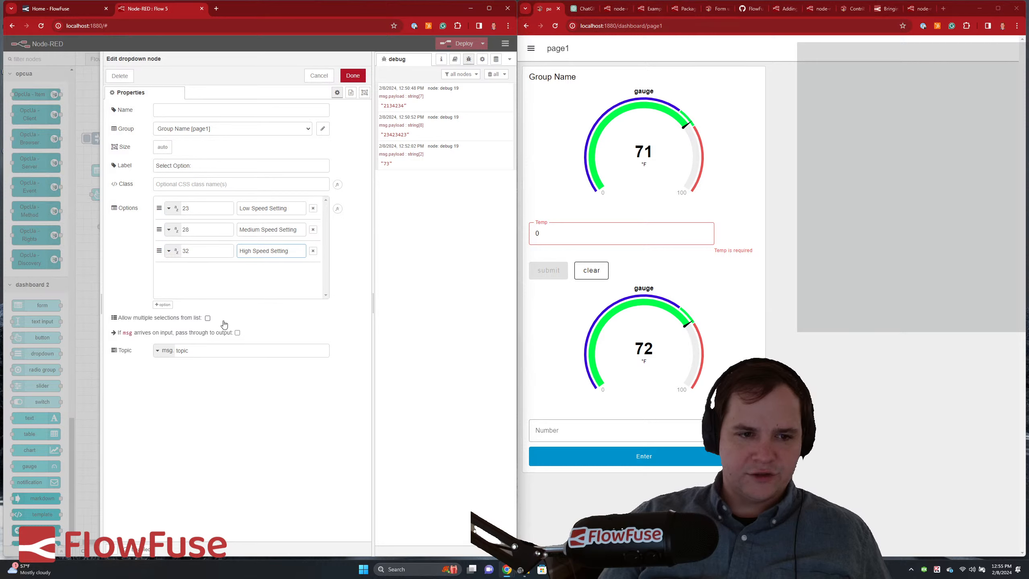
# - Name the dropdown node "Speed Setting" and save its configuration
pyautogui.click(182, 112)
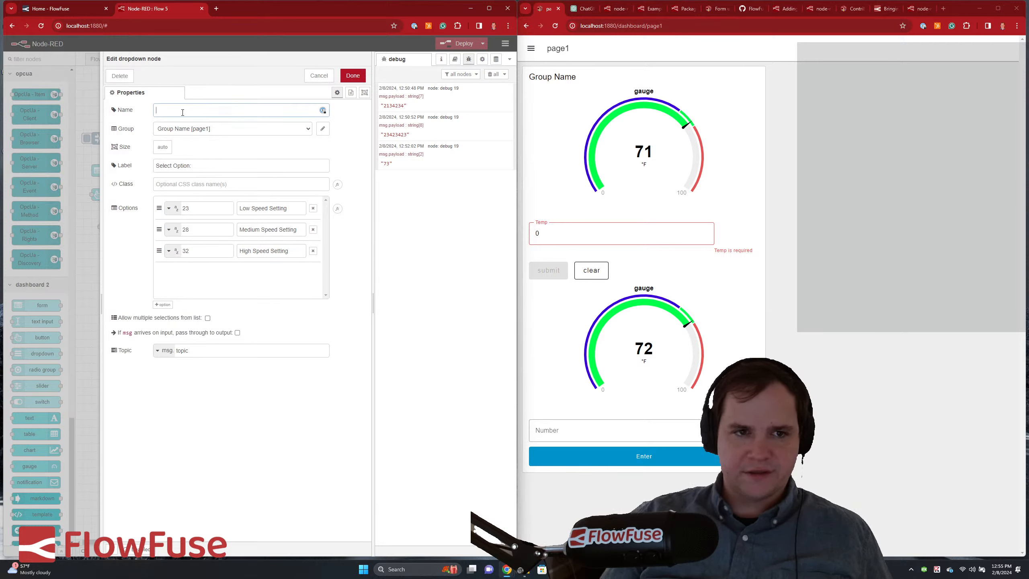
pyautogui.write('Speed Se')
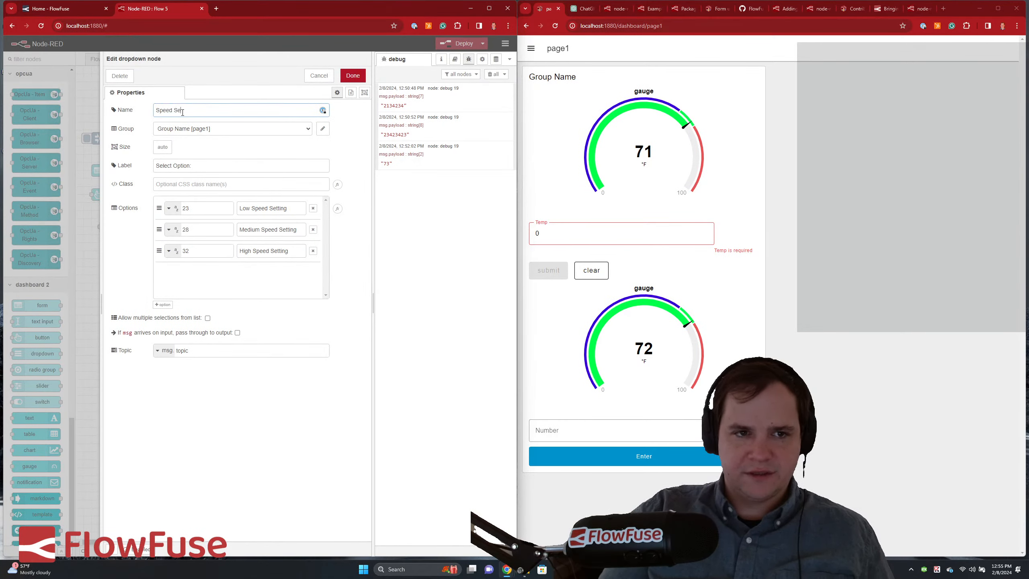
pyautogui.write('tting')
pyautogui.click(353, 75)
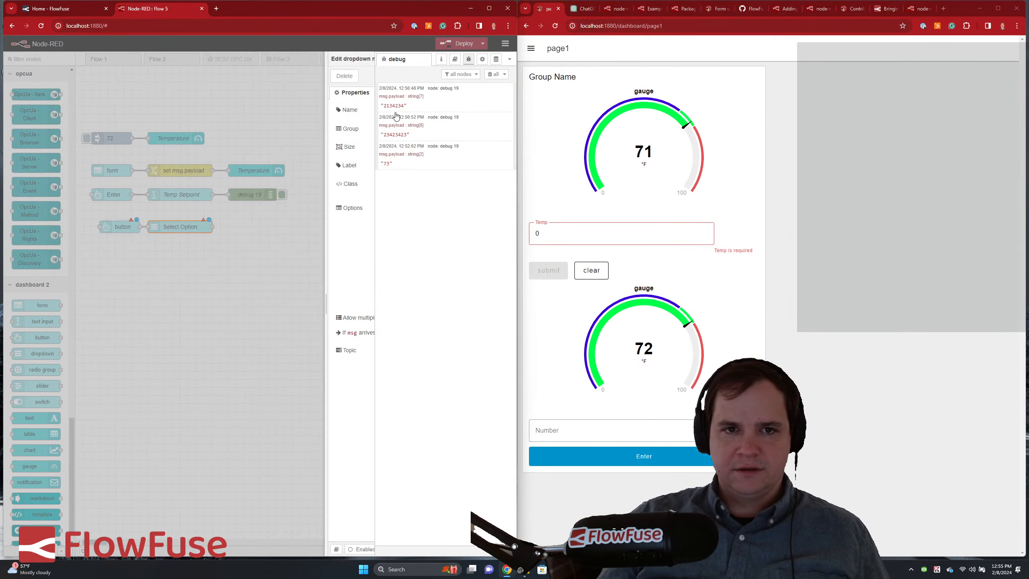
# - Confirm the unconfigured button node's settings with the group Group Name [page1], and deploy the flow
pyautogui.click(461, 43)
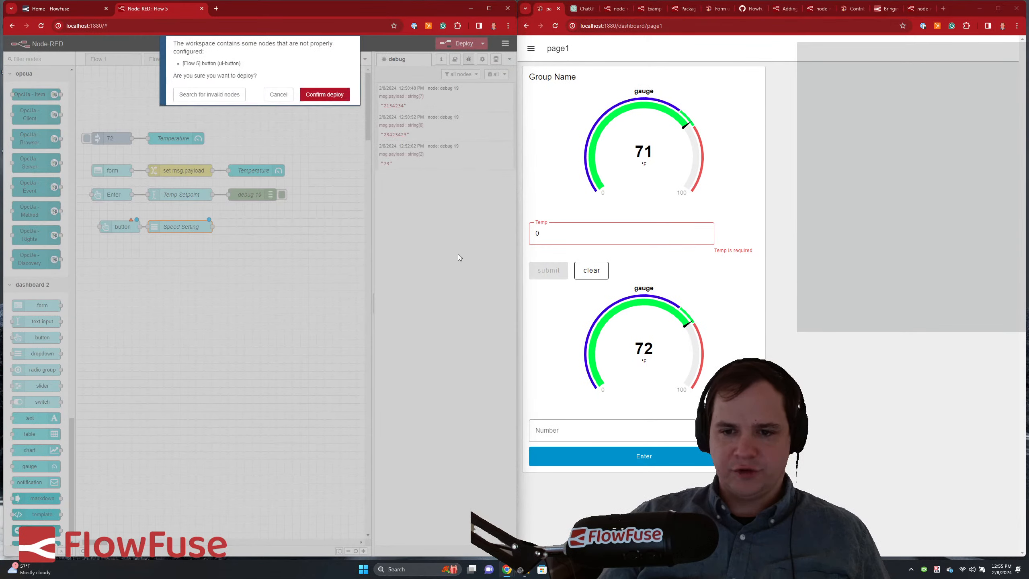
pyautogui.click(289, 99)
pyautogui.doubleClick(119, 226)
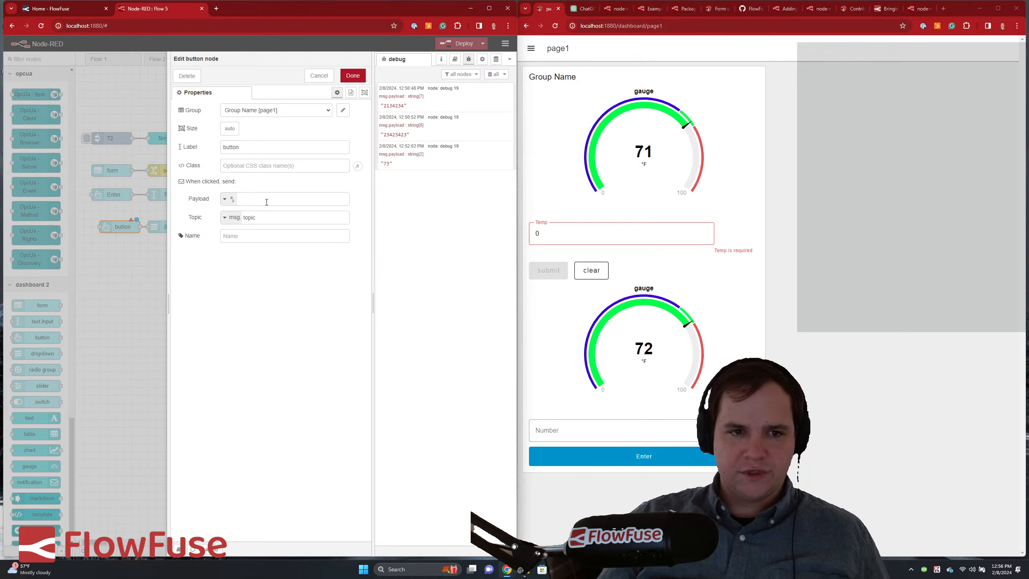
pyautogui.click(351, 79)
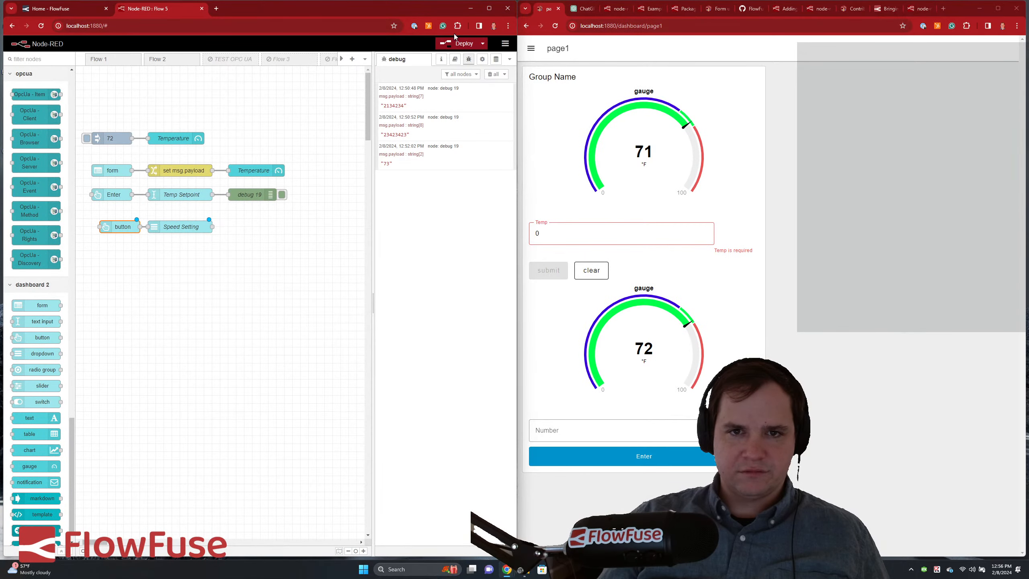
pyautogui.click(456, 41)
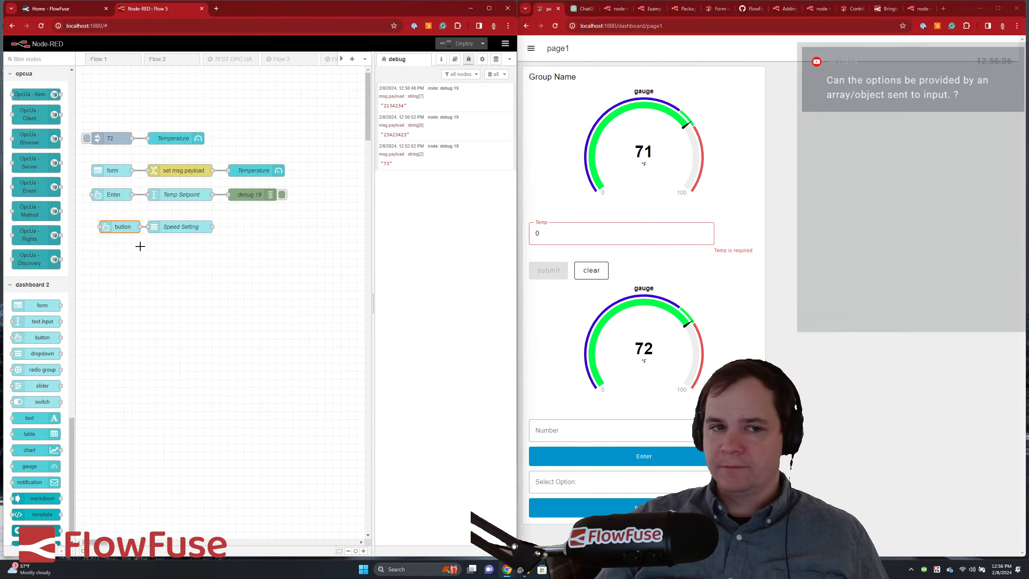
# - Check the Speed Setting dropdown node's help for how options can be set dynamically through a message, and close the node editor
pyautogui.doubleClick(164, 228)
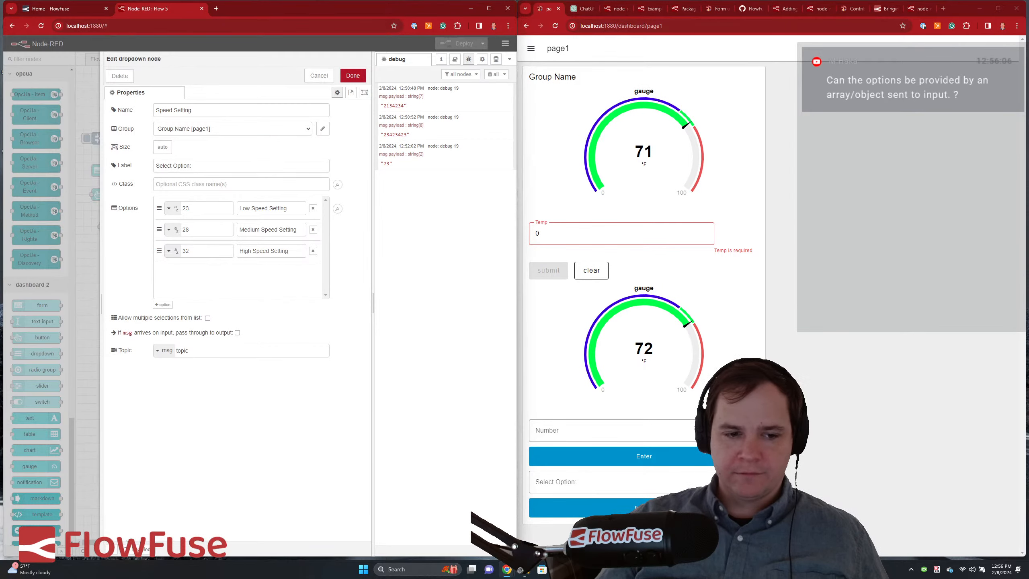
pyautogui.click(114, 549)
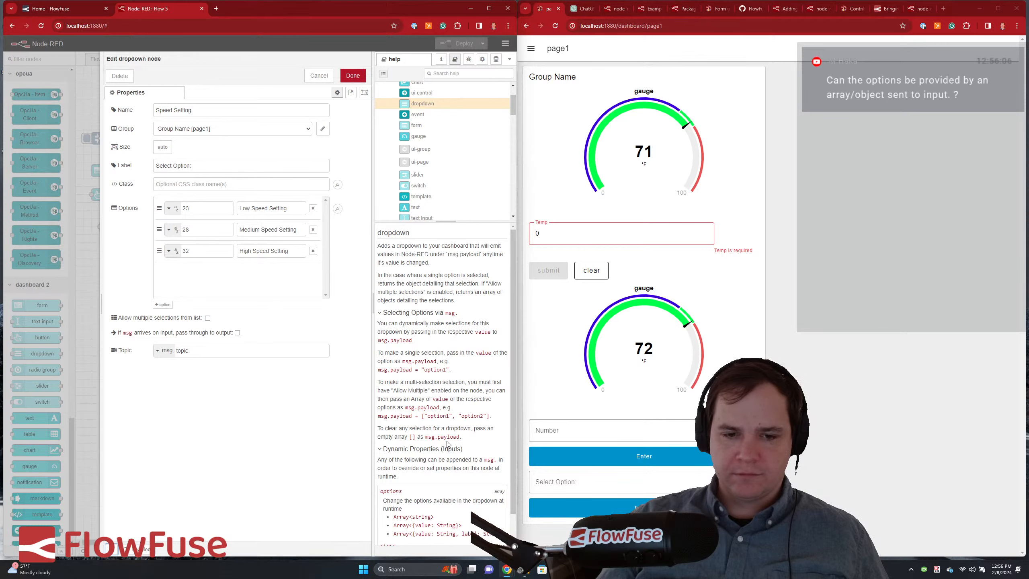
pyautogui.scroll(-1, 447, 444)
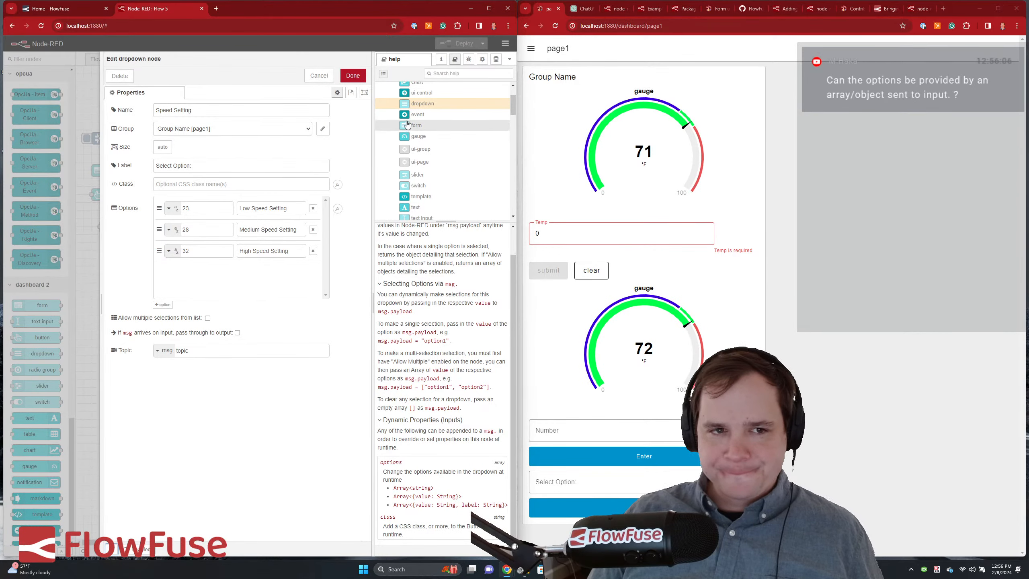
pyautogui.click(353, 76)
pyautogui.click(308, 237)
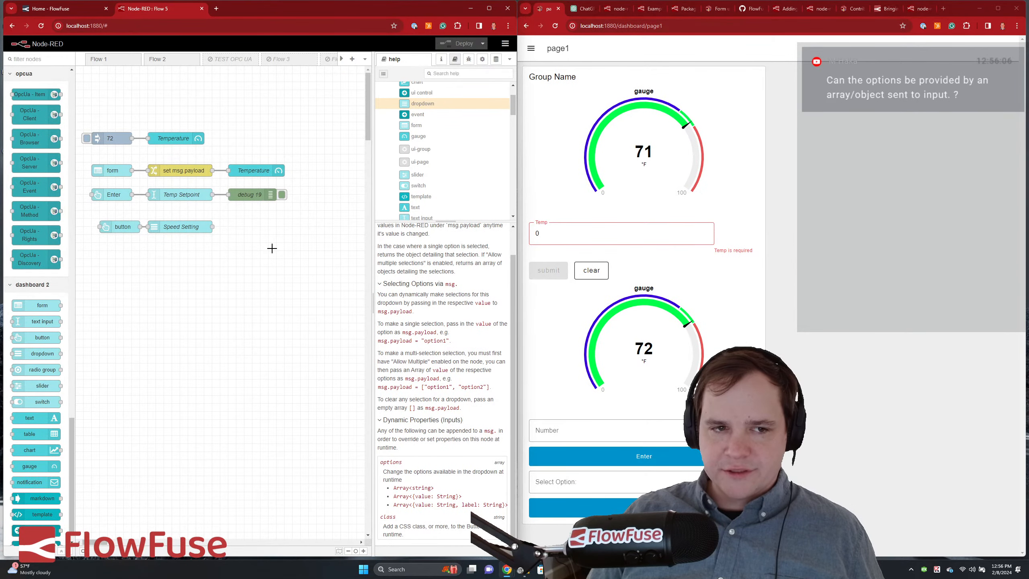
# - Connect a new debug node to the Speed Setting dropdown's output, deploy the flow and show the debug messages
pyautogui.moveTo(212, 227); pyautogui.dragTo(229, 228)
pyautogui.hotkey('ctrl', 'd')
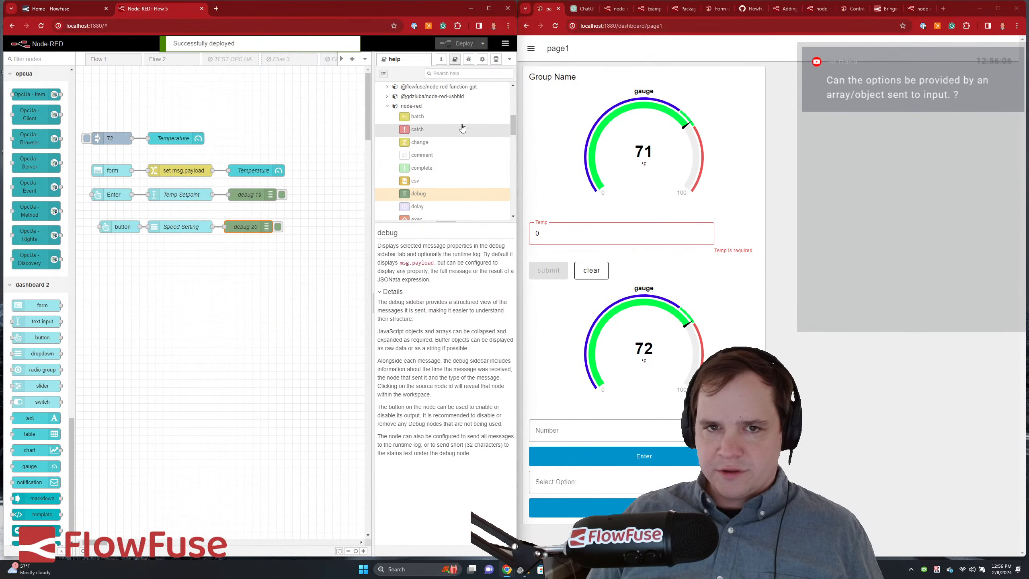
pyautogui.click(469, 60)
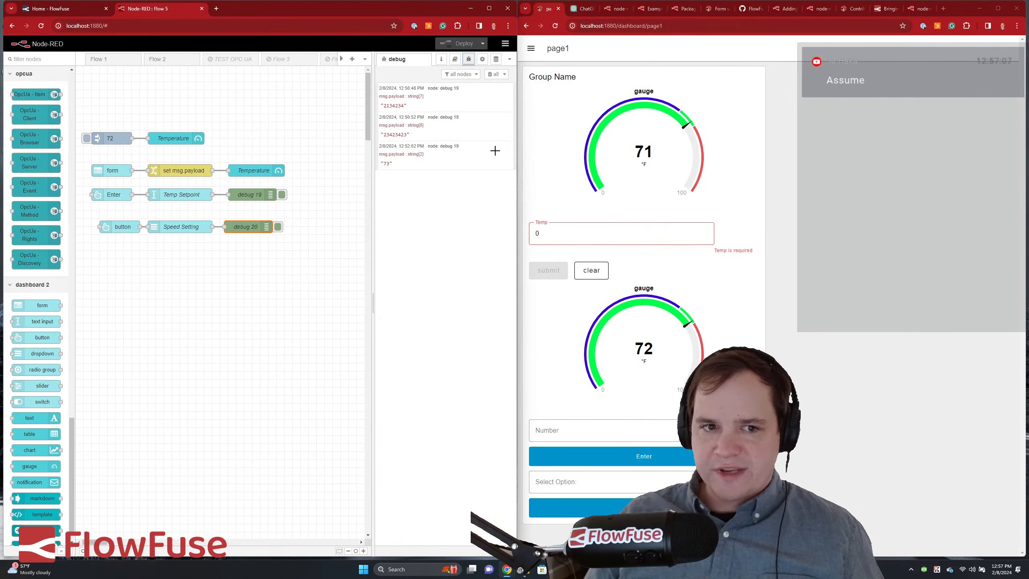
# - Reopen the Speed Setting dropdown node and display its help text
pyautogui.click(195, 222)
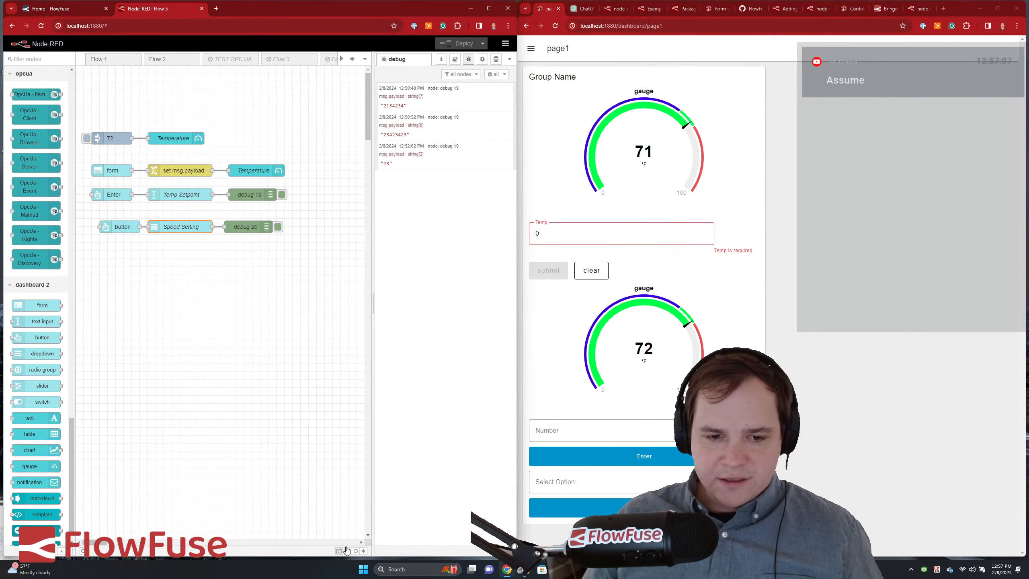
pyautogui.doubleClick(185, 229)
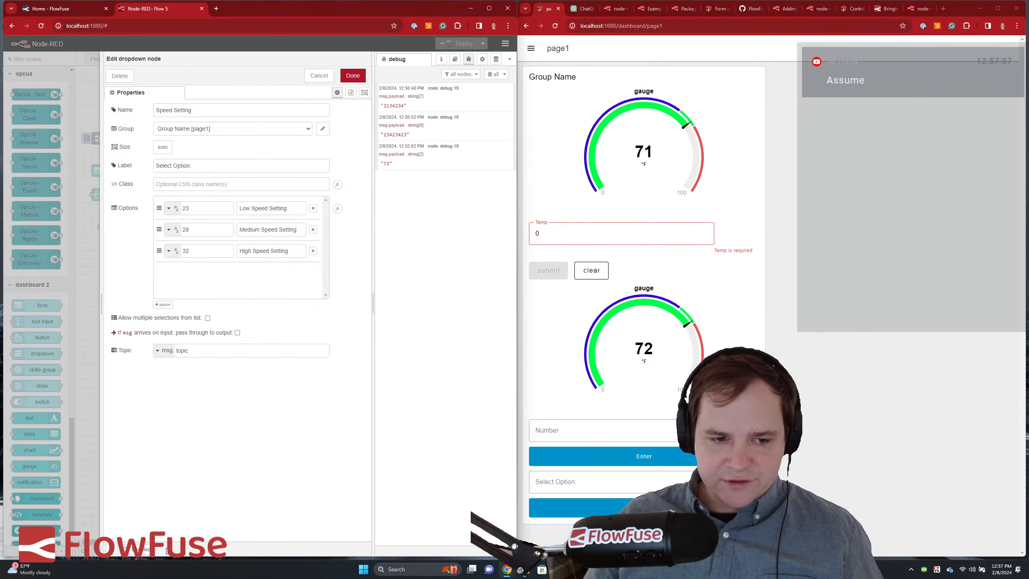
pyautogui.click(115, 551)
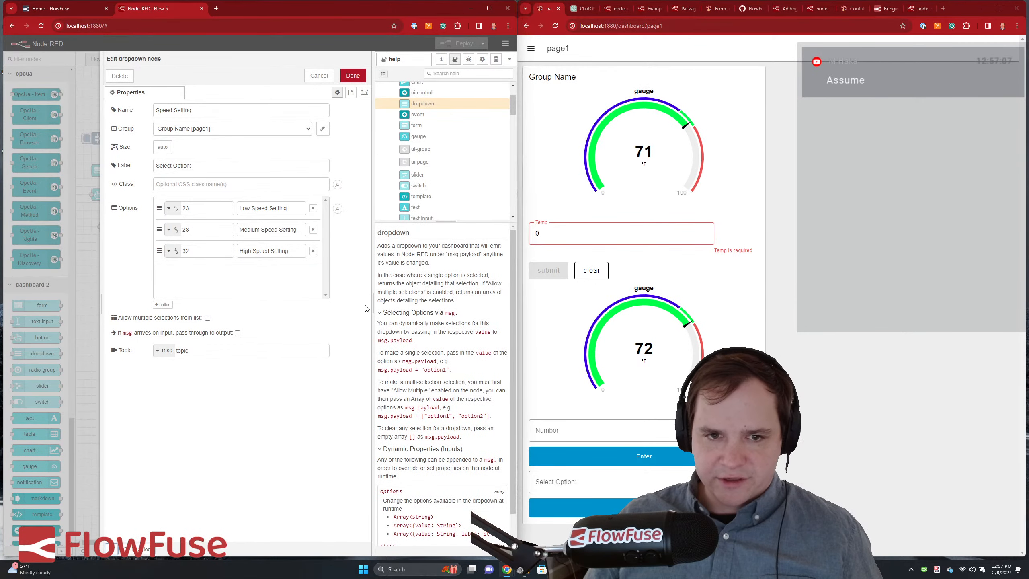
# - Read the dynamic options section of the dropdown help, and close the Speed Setting node editor
pyautogui.scroll(-1, 460, 380)
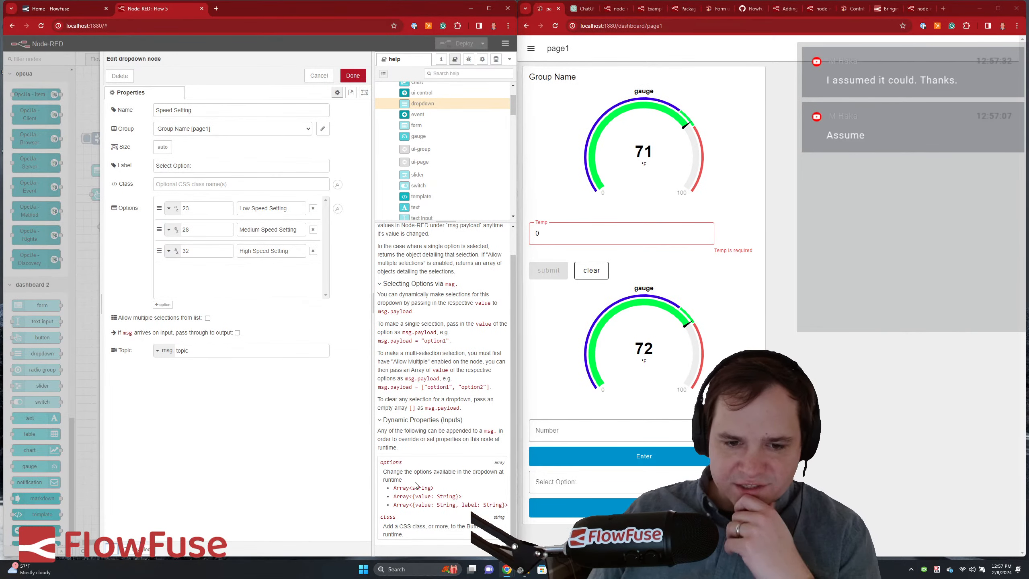
pyautogui.click(353, 76)
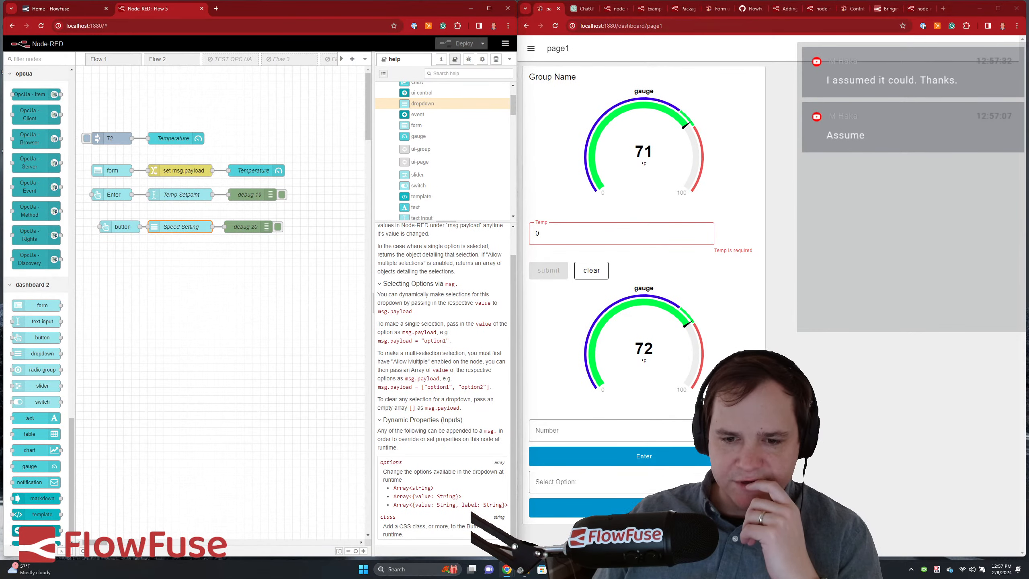
# - Show the debug messages and test the dashboard's speed dropdown with Low Speed Setting and Medium Speed Setting
pyautogui.click(467, 60)
pyautogui.click(587, 482)
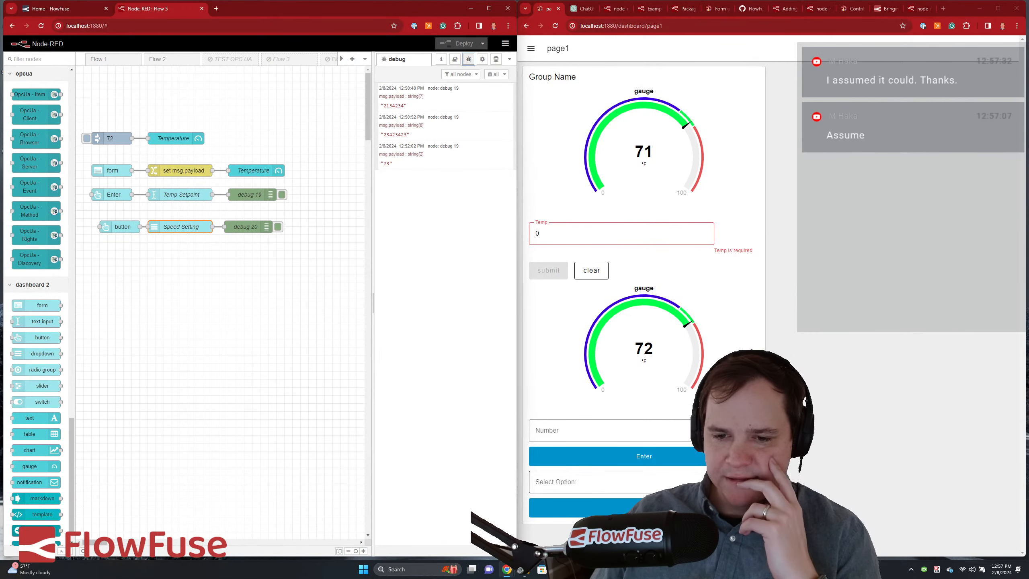
pyautogui.click(664, 423)
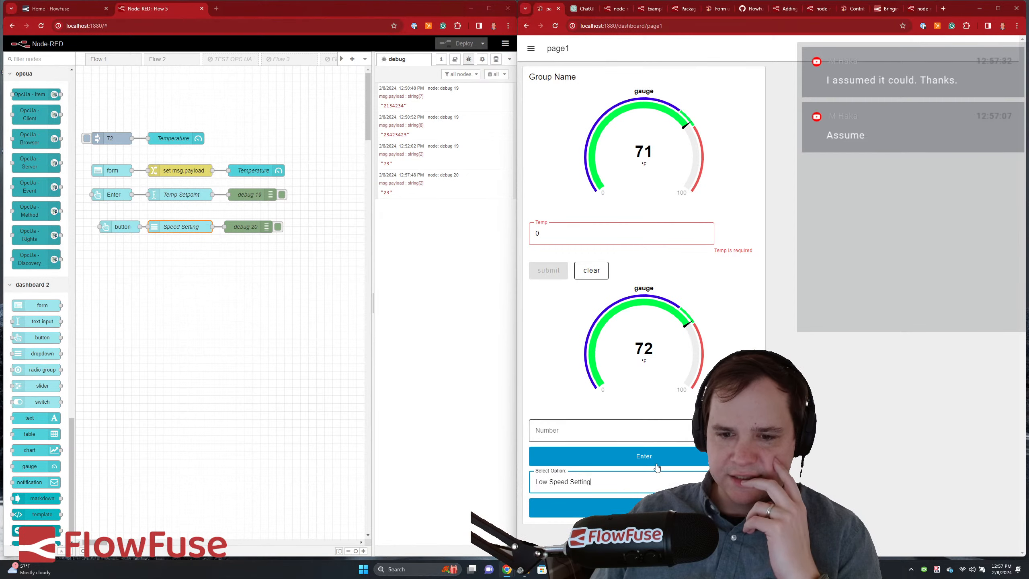
pyautogui.click(659, 483)
pyautogui.click(589, 440)
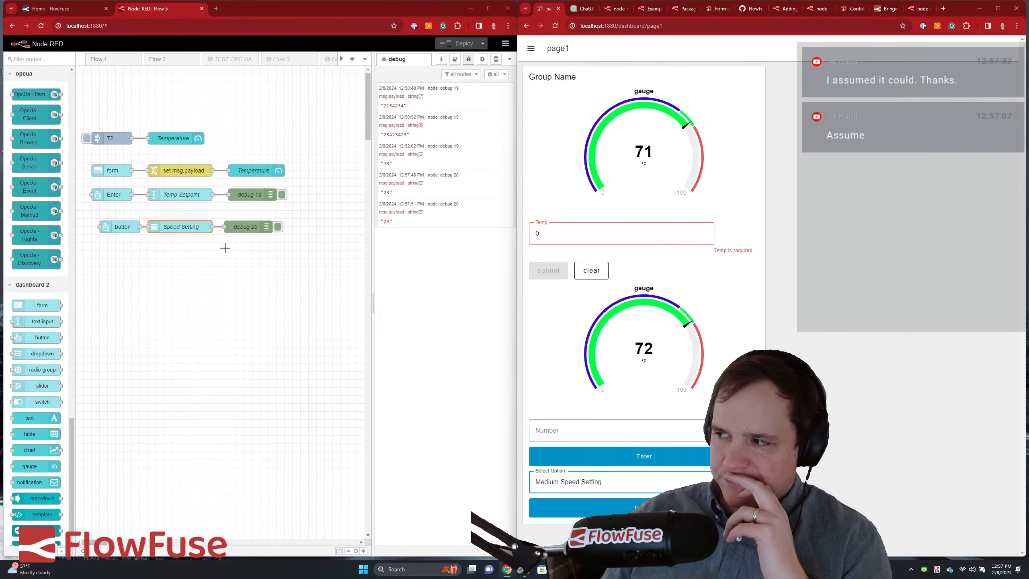
# - Check the configured options of the Speed Setting dropdown node, and close its editor without saving
pyautogui.click(194, 222)
pyautogui.doubleClick(193, 222)
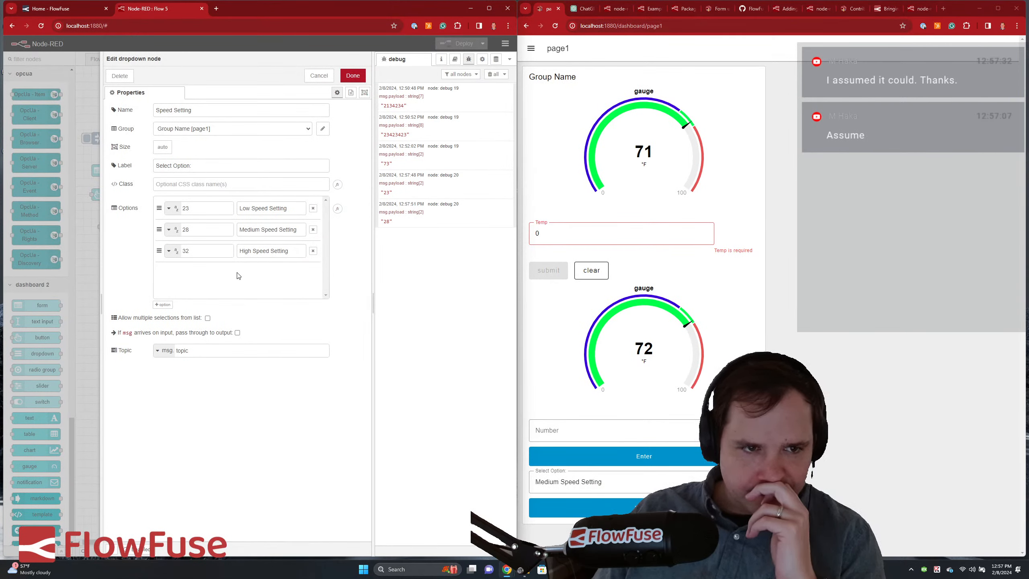
pyautogui.click(319, 76)
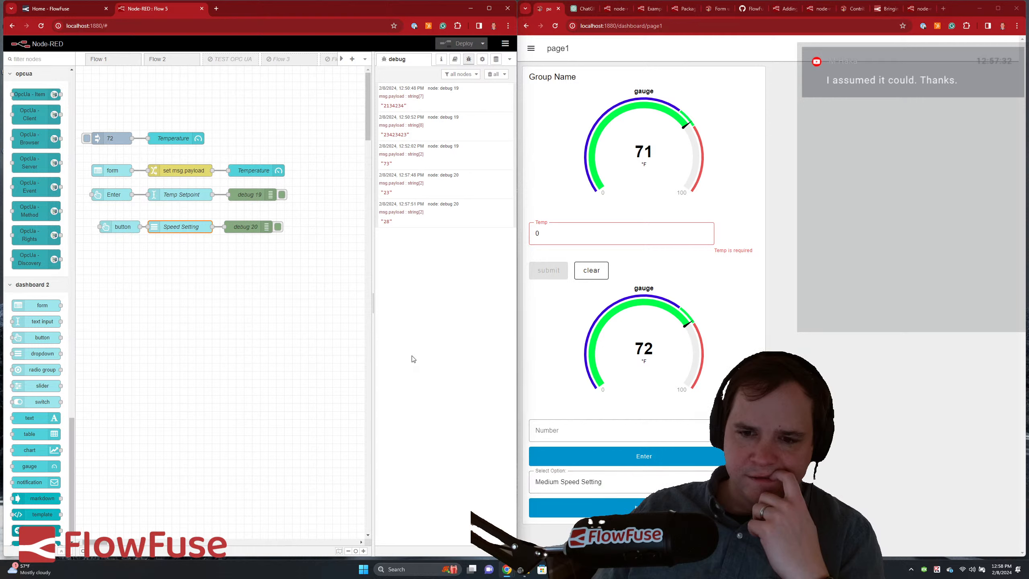
# - Delete the button node wired to the Speed Setting dropdown's input
pyautogui.click(260, 300)
pyautogui.scroll(-1, 50, 447)
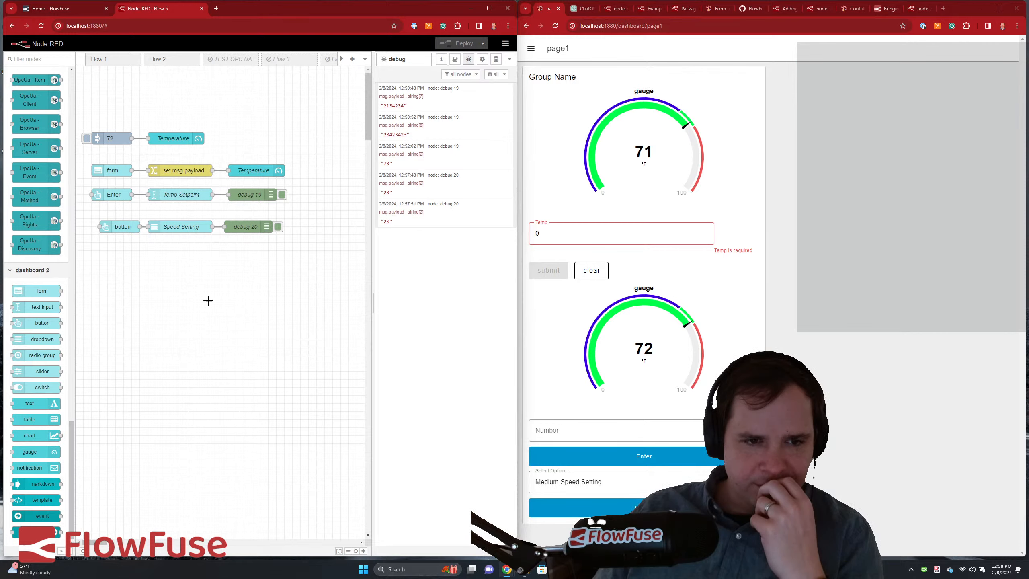
pyautogui.click(121, 227)
pyautogui.press('Delete')
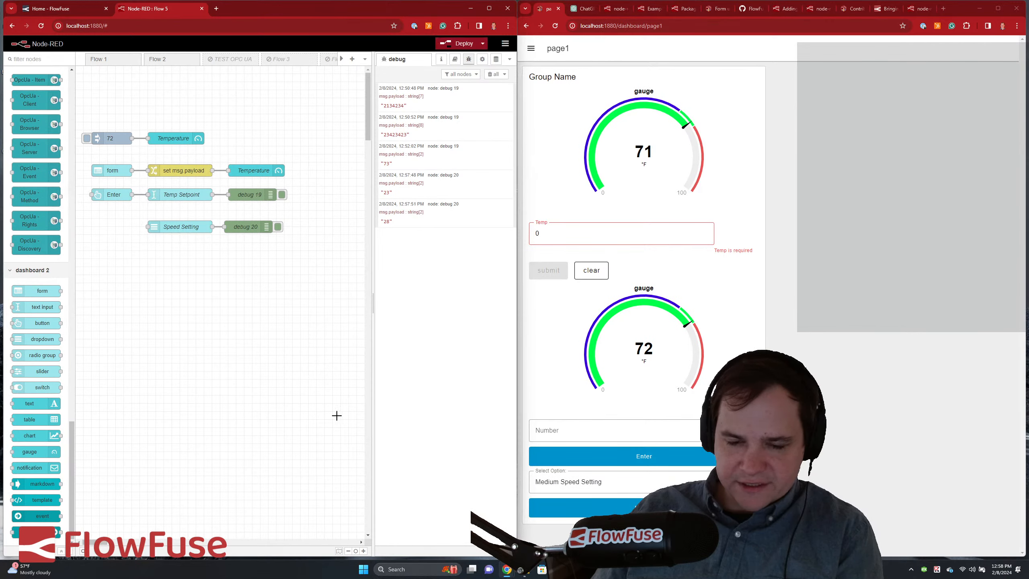
# - Move the Speed Setting and debug 20 nodes up beneath the Temp Setpoint row, and deploy the flow
pyautogui.moveTo(136, 212); pyautogui.dragTo(280, 246)
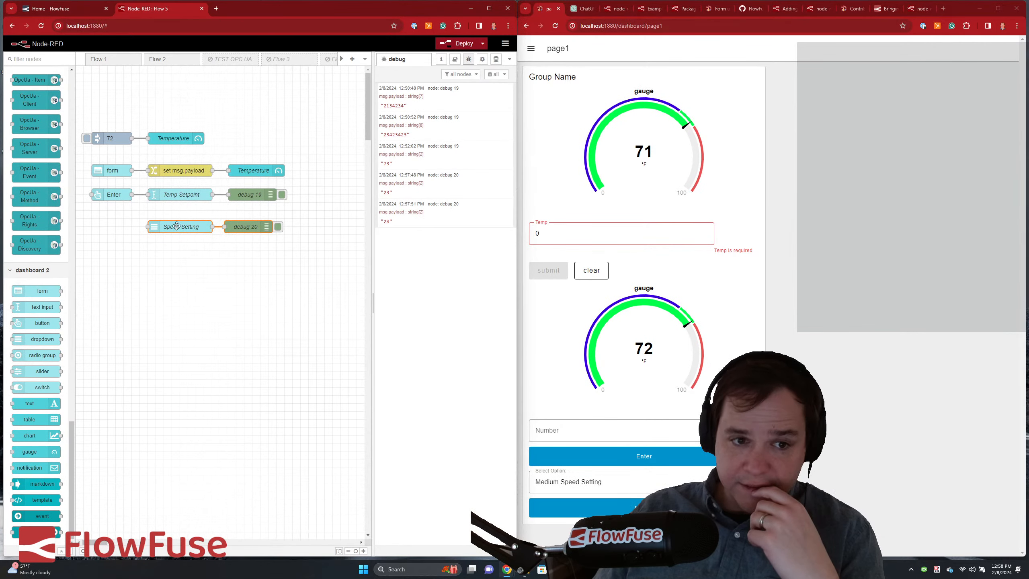
pyautogui.moveTo(176, 226); pyautogui.dragTo(176, 218)
pyautogui.click(257, 265)
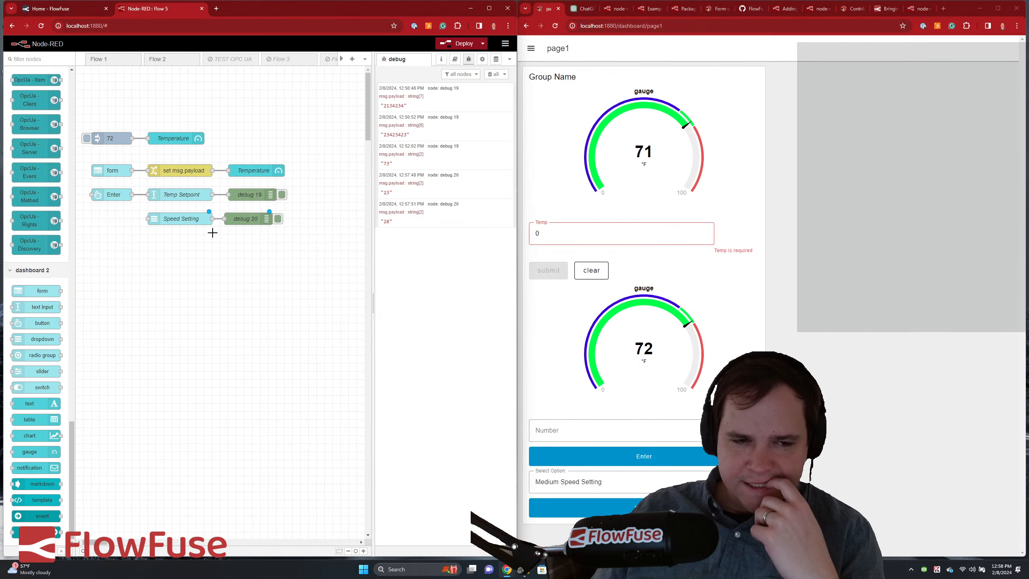
pyautogui.click(452, 43)
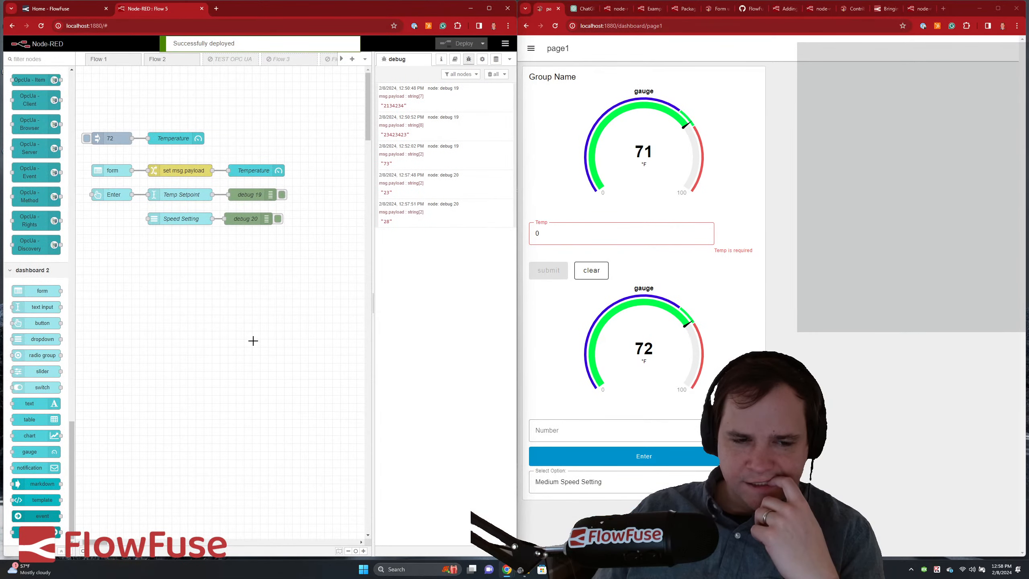
# - Add an inject node to the canvas below the Speed Setting row
pyautogui.scroll(15, 39, 232)
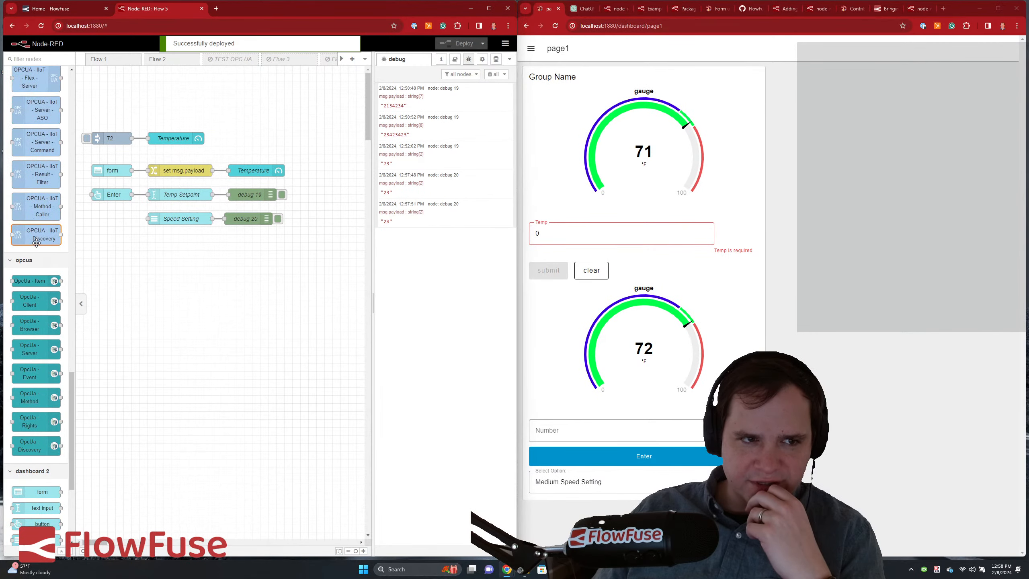
pyautogui.scroll(7, 39, 232)
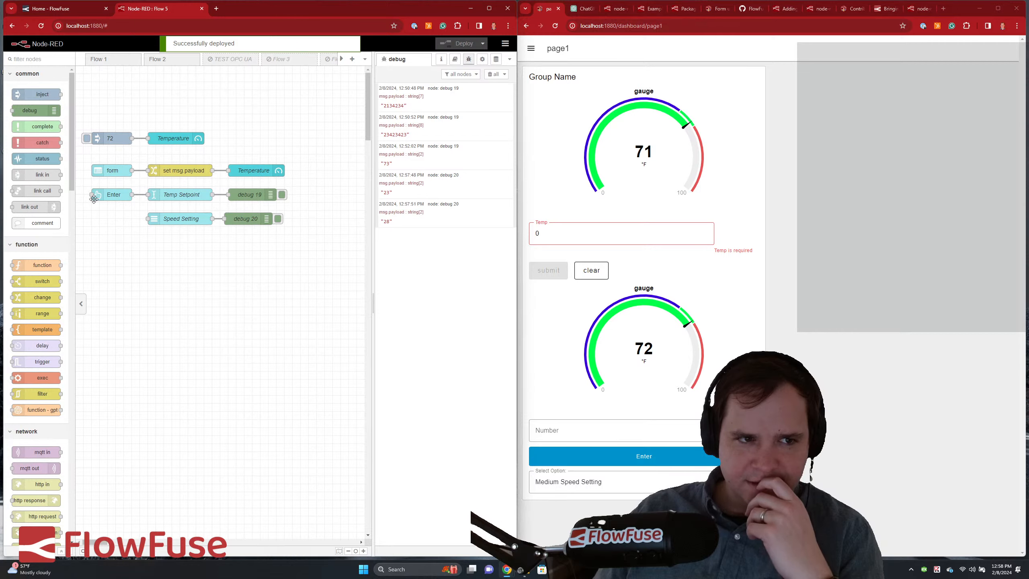
pyautogui.moveTo(42, 94); pyautogui.dragTo(123, 262)
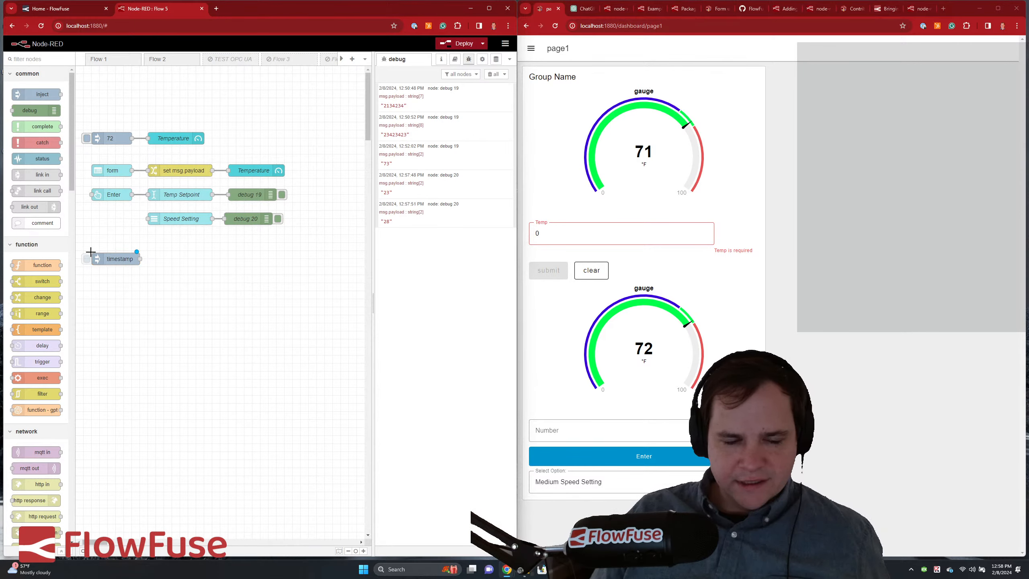
# - Add a Dashboard 2 dropdown node wired from the timestamp inject node, and connect a new debug node to its output
pyautogui.scroll(-15, 40, 215)
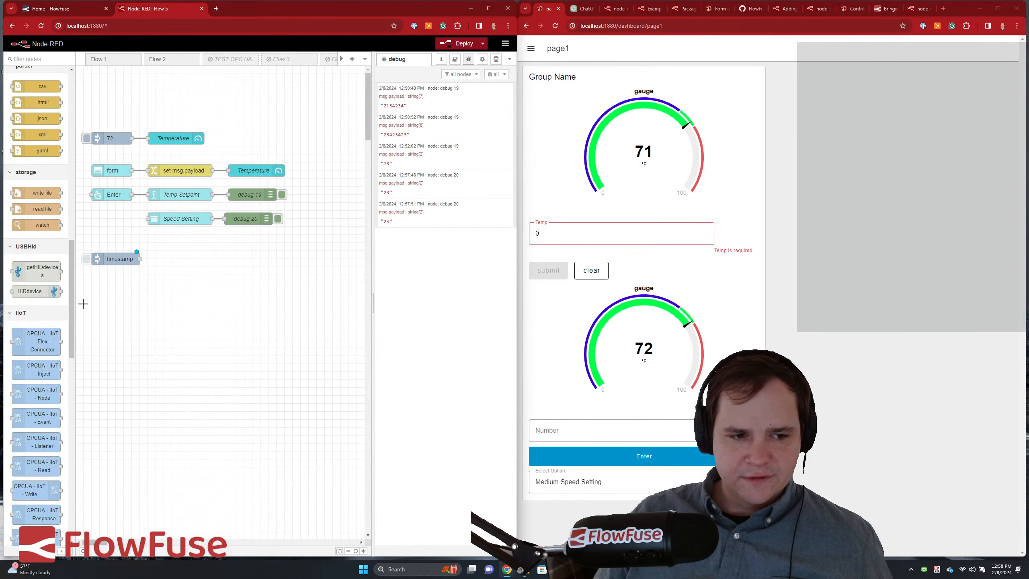
pyautogui.scroll(-10, 27, 363)
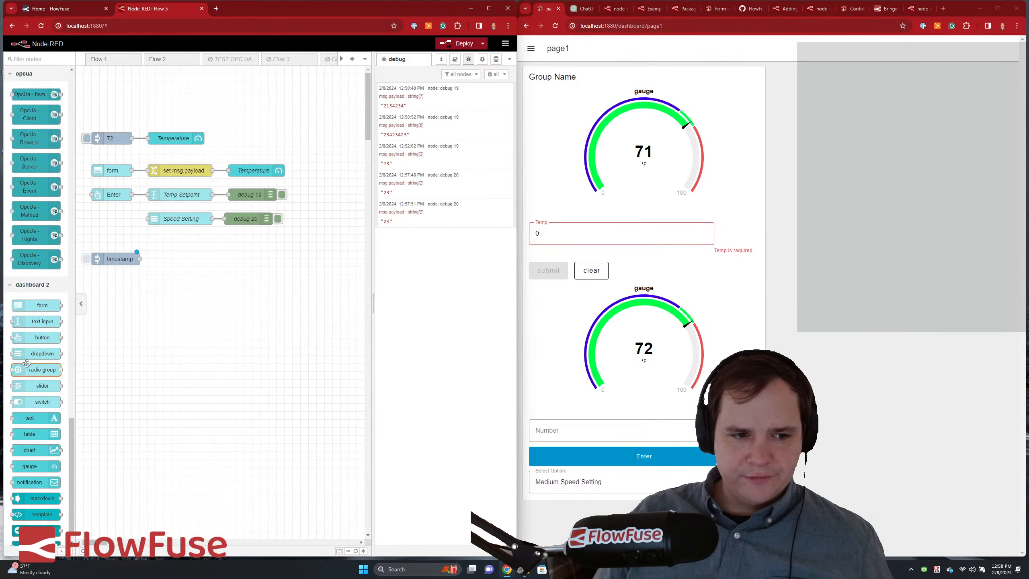
pyautogui.scroll(-1, 27, 364)
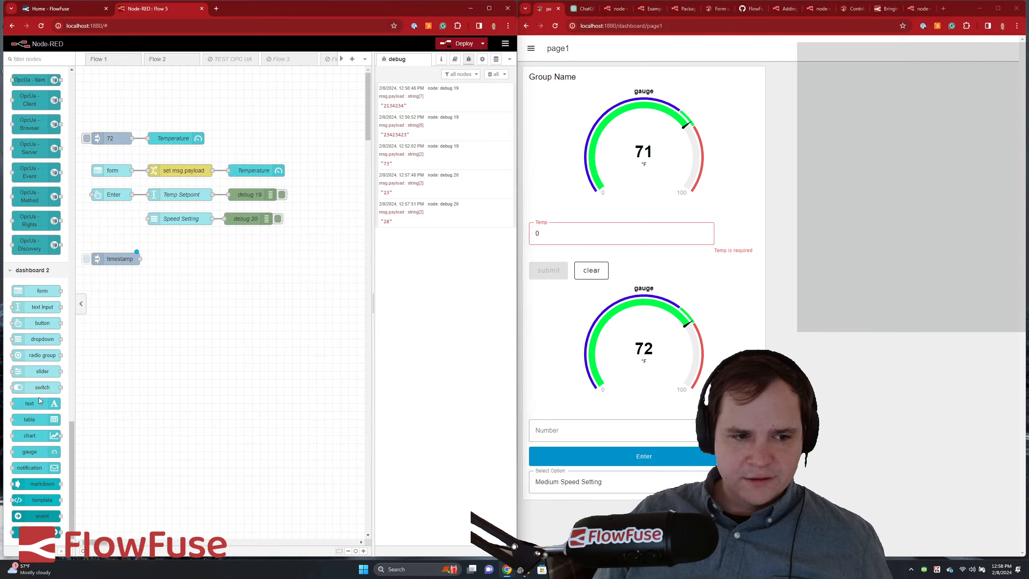
pyautogui.moveTo(39, 339); pyautogui.dragTo(188, 262)
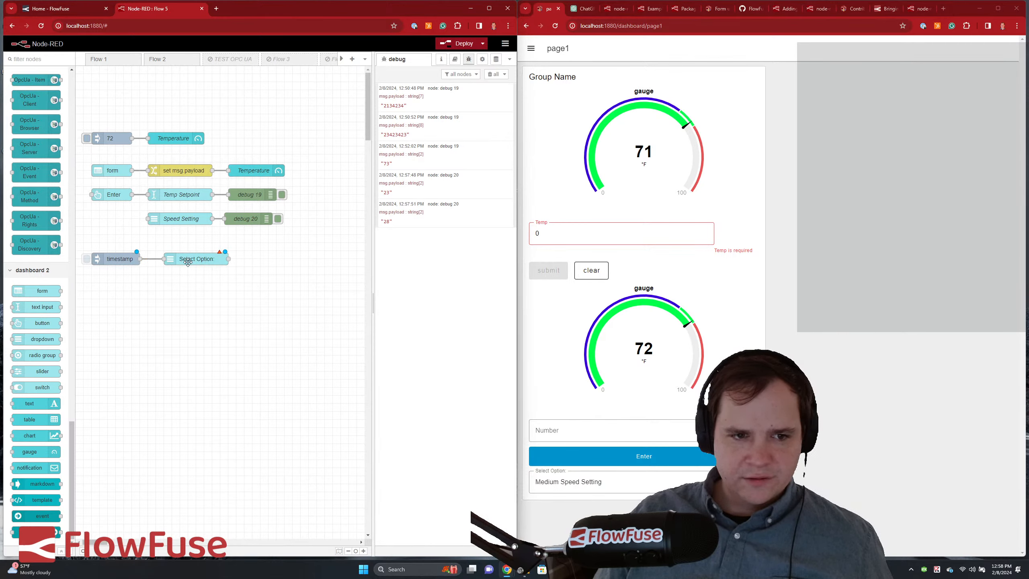
pyautogui.moveTo(250, 261); pyautogui.dragTo(260, 261)
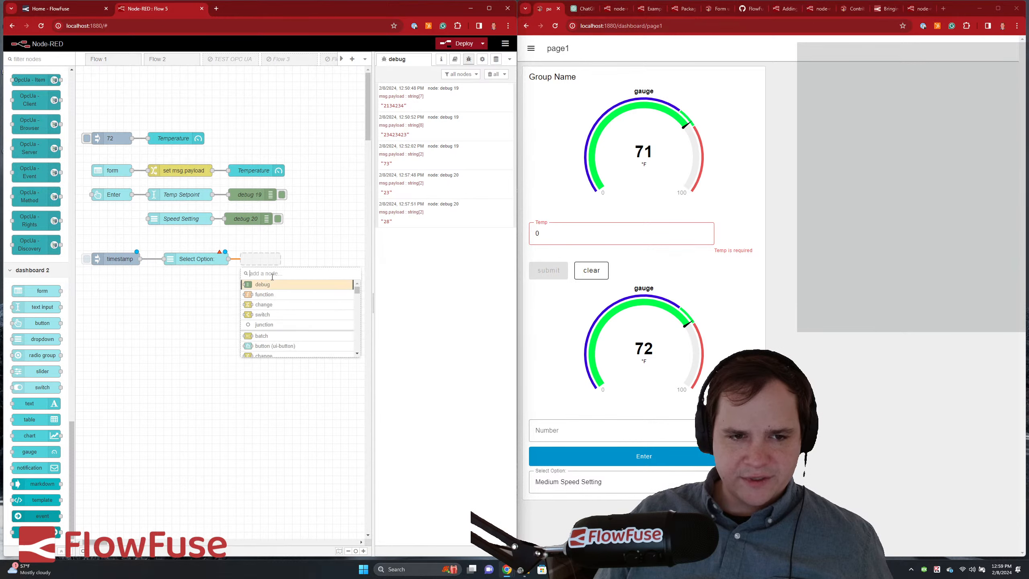
pyautogui.click(269, 285)
# - Clear all debug messages and try to deploy the flow with the new nodes
pyautogui.click(493, 74)
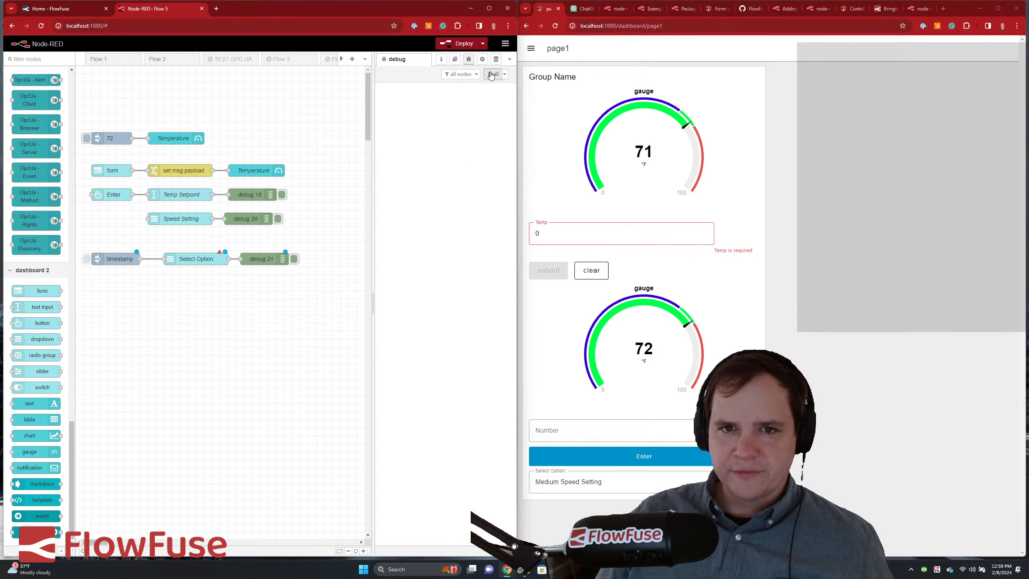
pyautogui.click(462, 43)
pyautogui.click(283, 94)
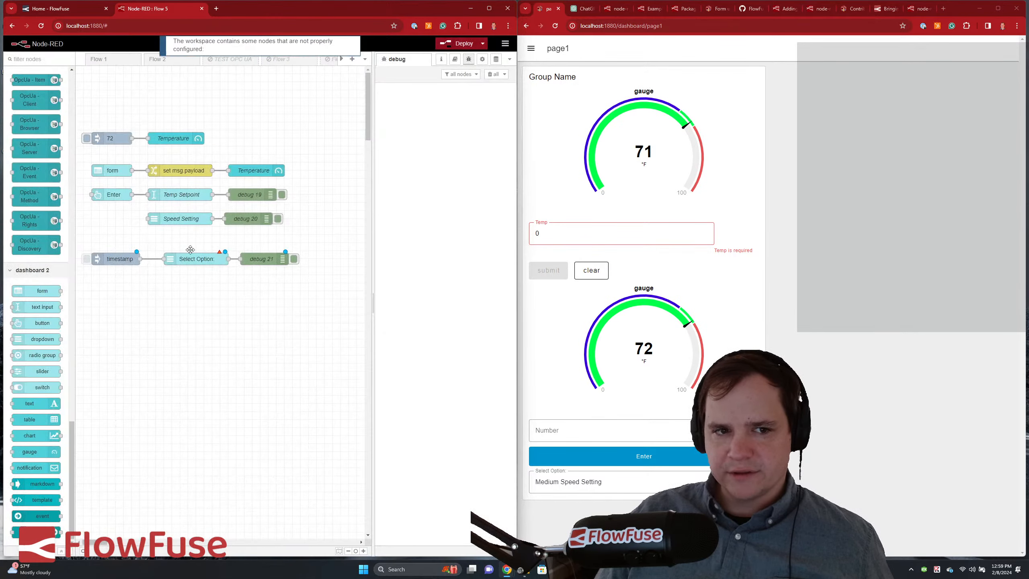
# - Look at the timestamp inject node's settings, and confirm the new dropdown node's settings with the group Group Name [page1]
pyautogui.doubleClick(118, 258)
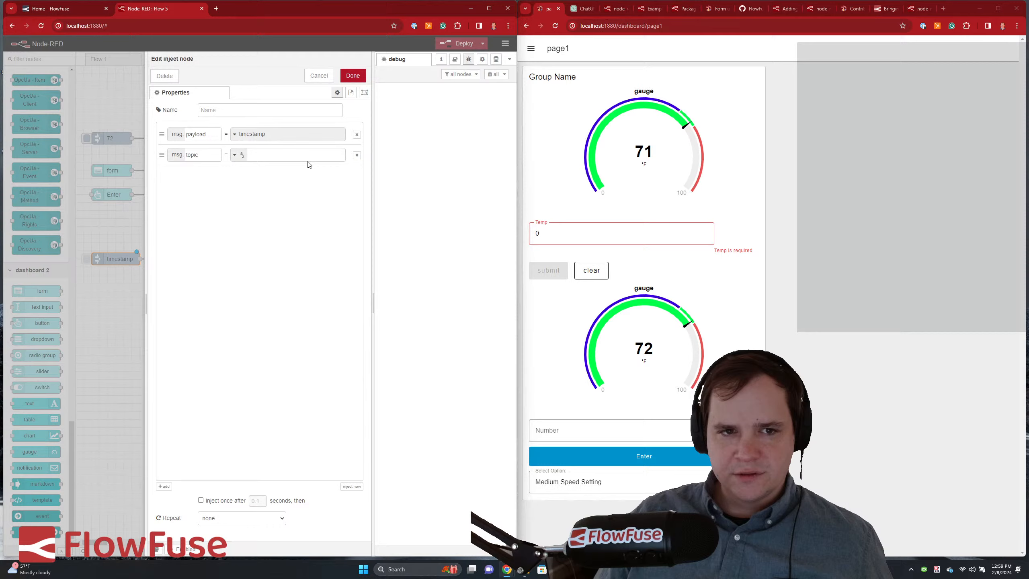
pyautogui.click(319, 76)
pyautogui.doubleClick(192, 259)
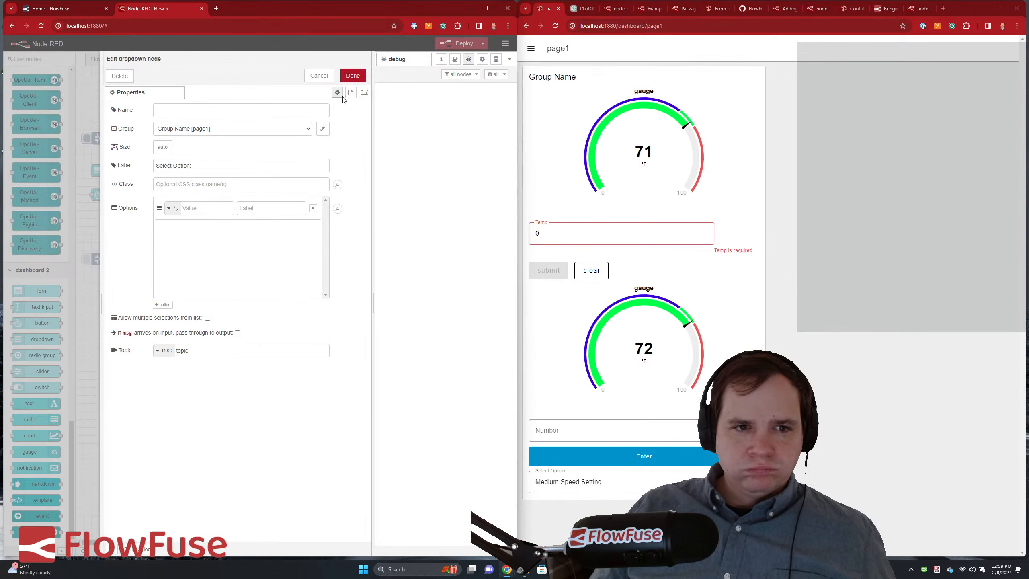
pyautogui.click(353, 76)
# - Reopen the new Select Option dropdown node and start adding a new ui-group for it
pyautogui.doubleClick(203, 262)
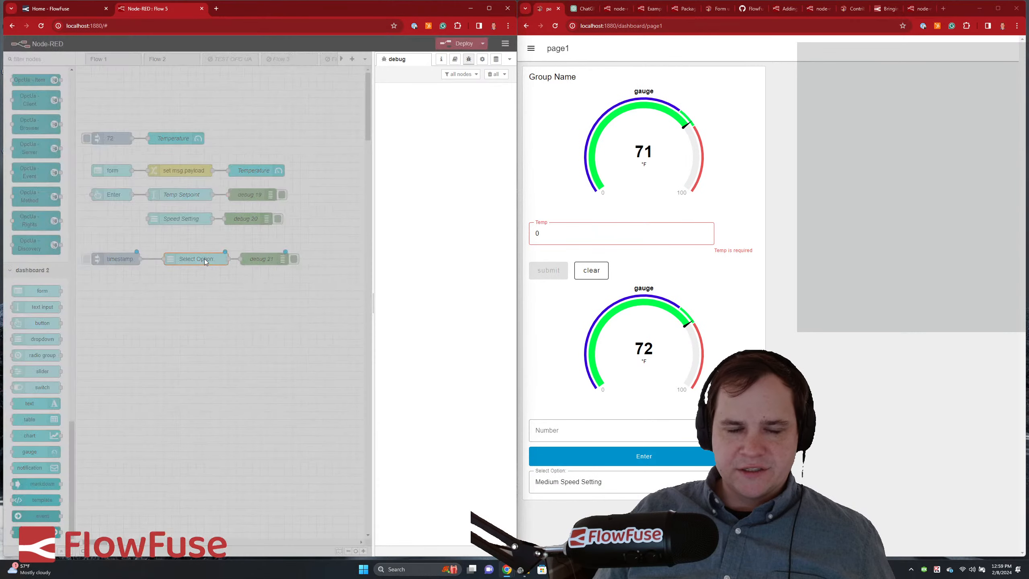
pyautogui.click(310, 131)
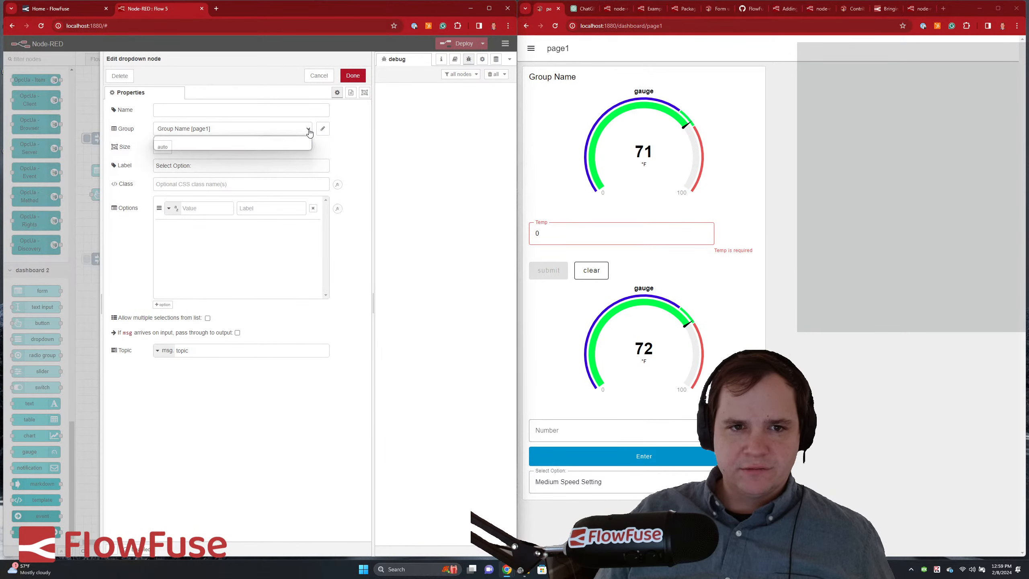
pyautogui.click(308, 131)
pyautogui.click(308, 131)
pyautogui.click(270, 145)
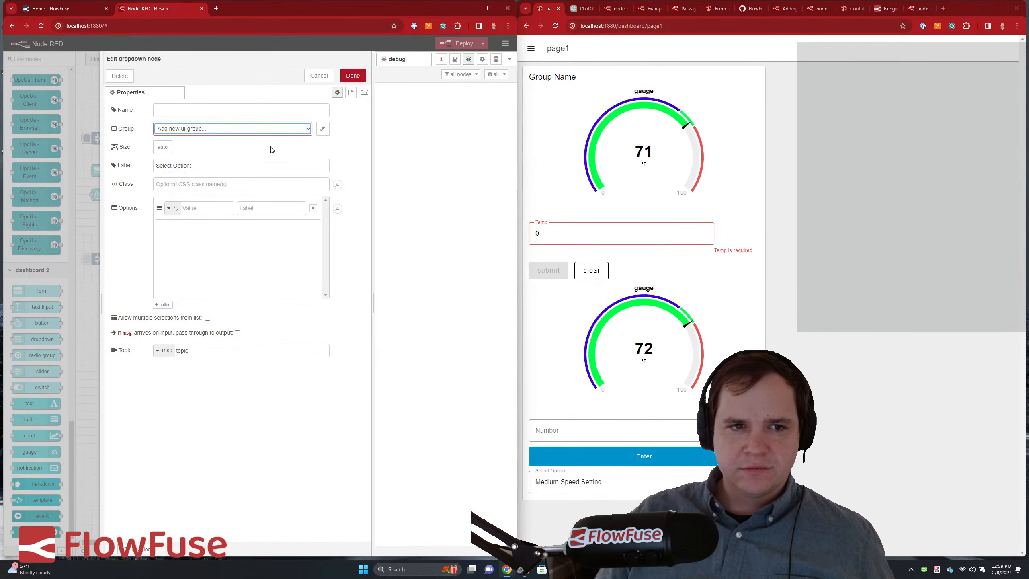
pyautogui.click(323, 129)
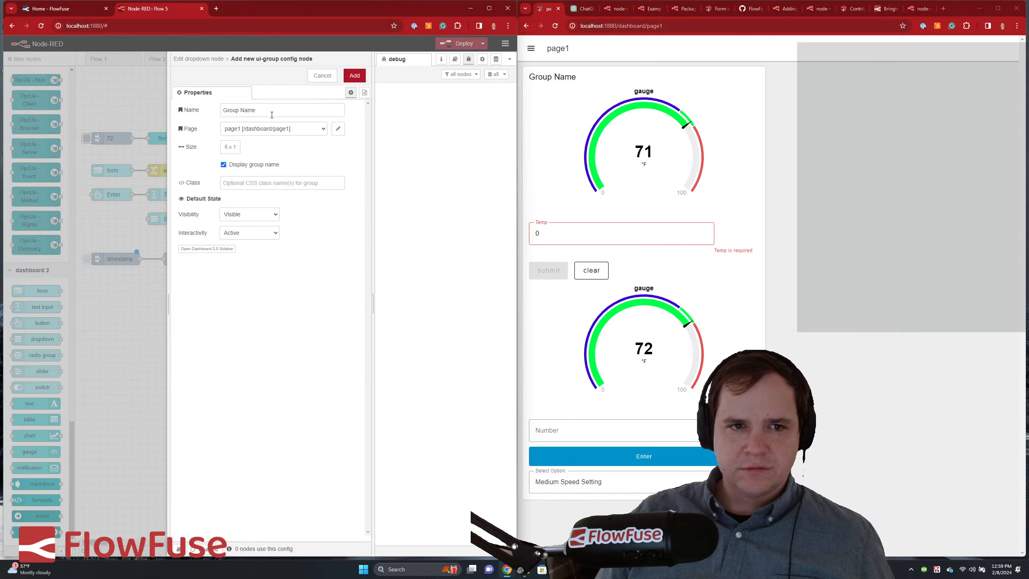
# - Edit the page assigned to the new group, setting its name to page2 and its path to /page2
pyautogui.click(302, 133)
pyautogui.click(302, 133)
pyautogui.click(338, 129)
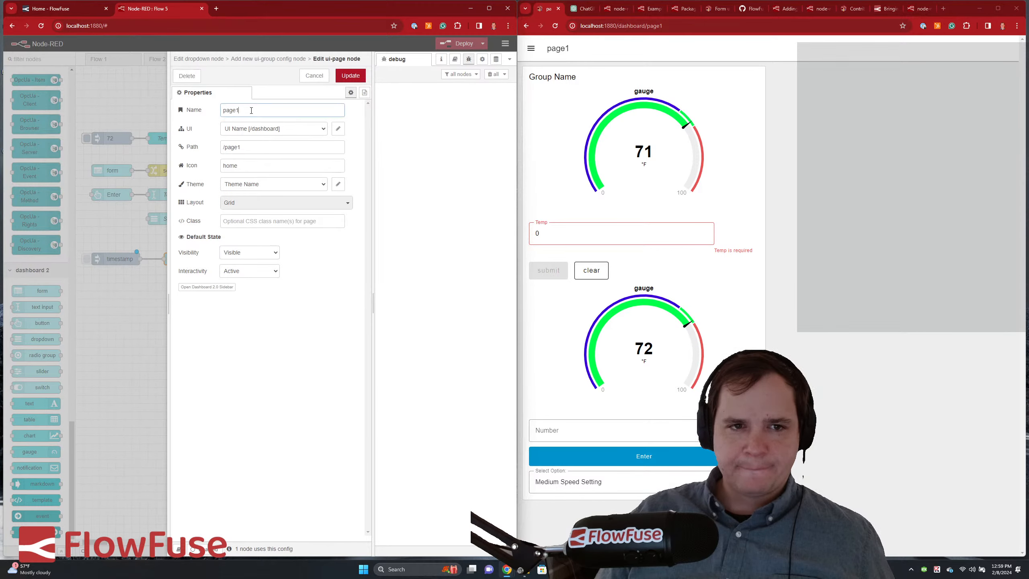
pyautogui.press('BackSpace')
pyautogui.write('2')
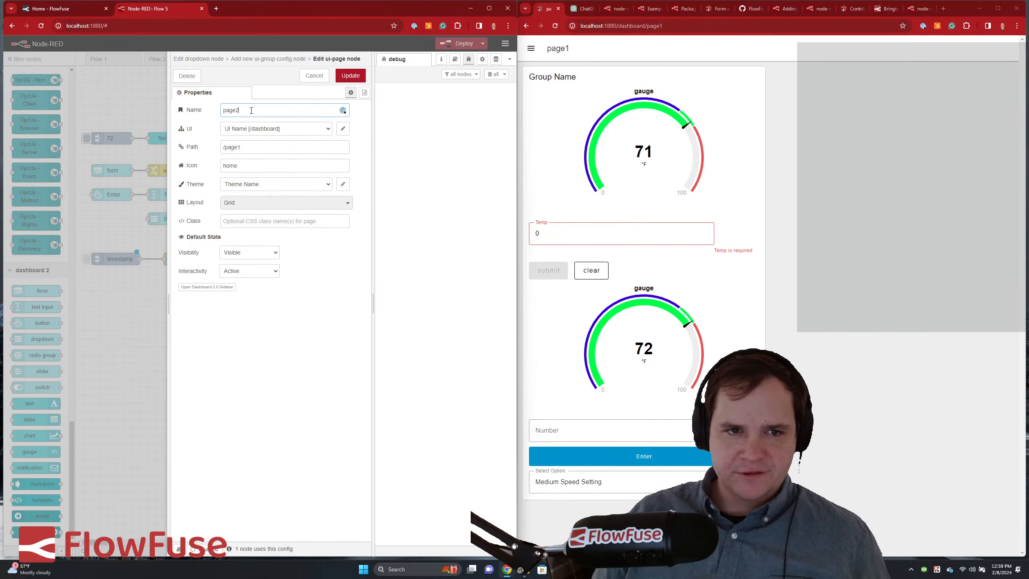
pyautogui.click(260, 152)
pyautogui.press('BackSpace')
pyautogui.write('2')
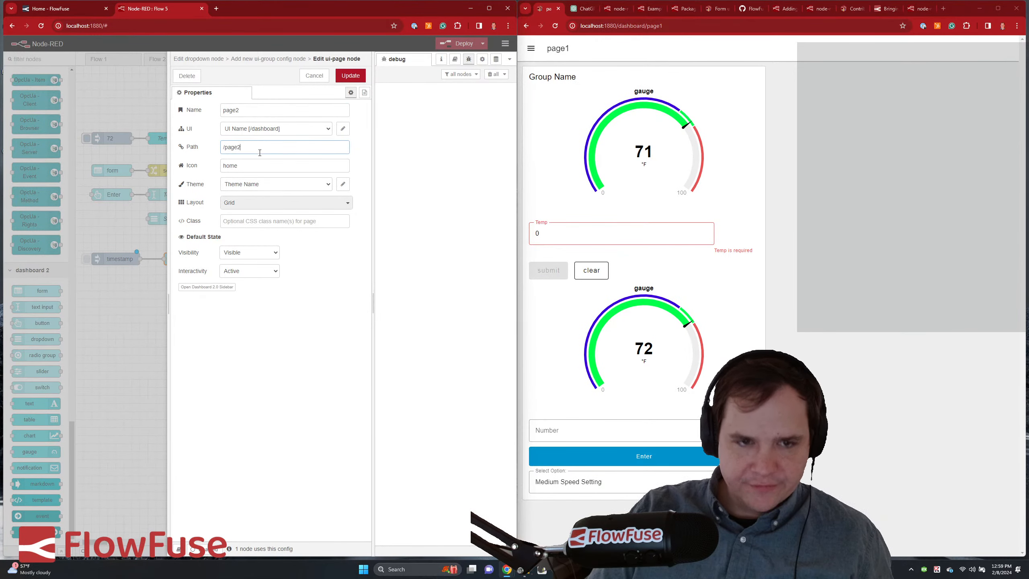
pyautogui.click(351, 75)
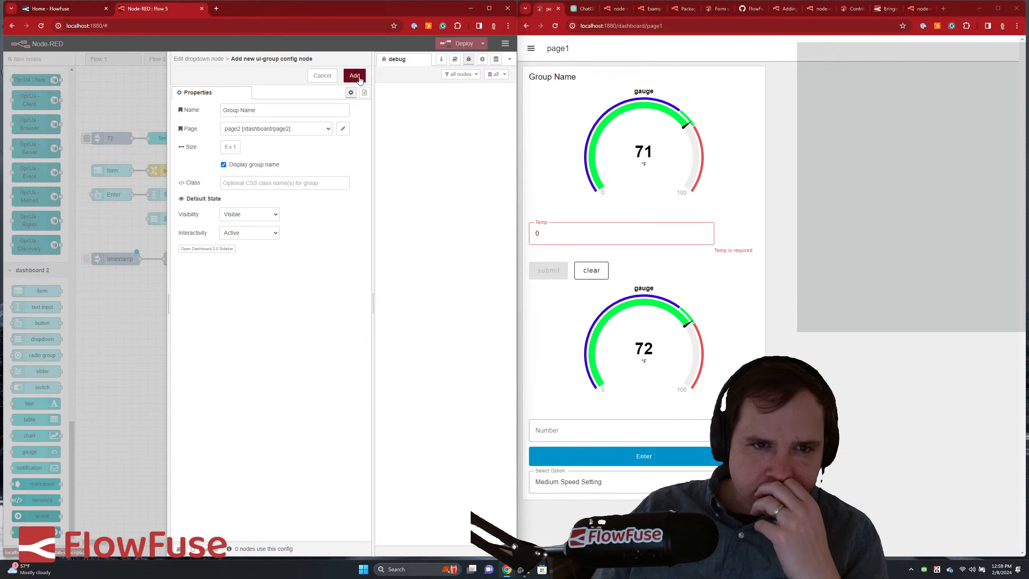
# - Add the new ui-group on page2 to the dropdown node and open that group for editing
pyautogui.click(355, 76)
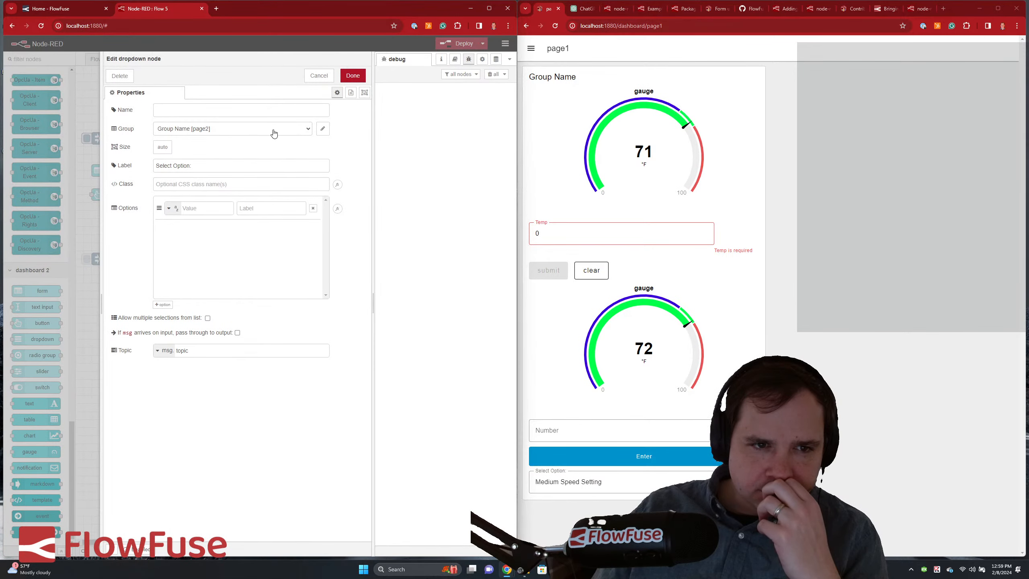
pyautogui.click(274, 134)
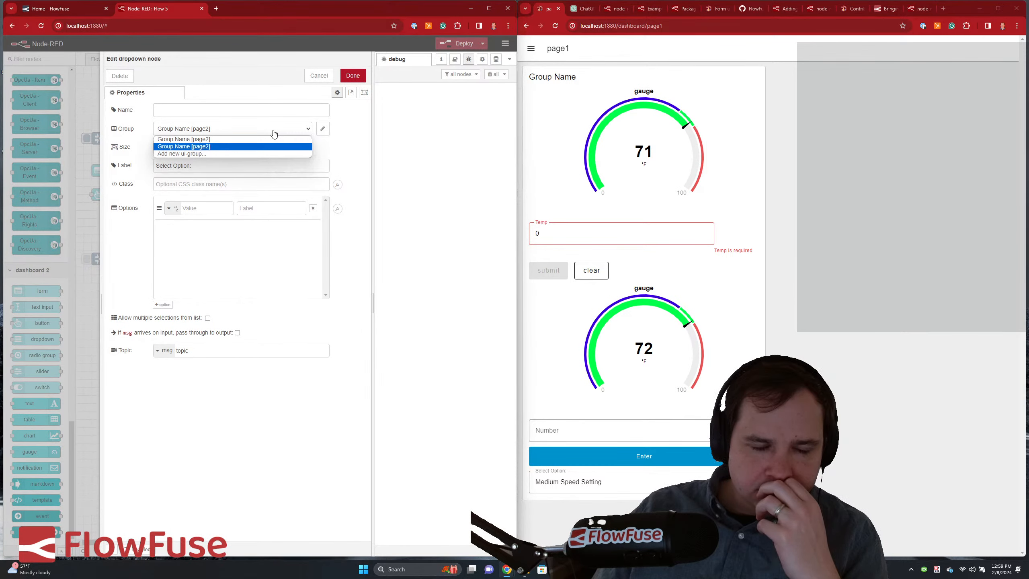
pyautogui.click(322, 129)
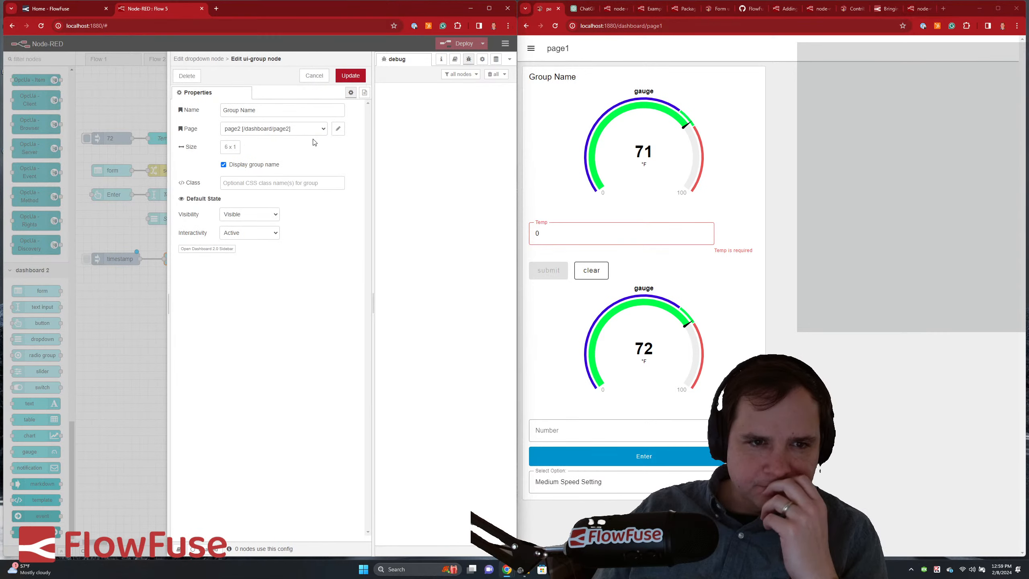
# - Restore the existing page's name to page1 and its path to /page1, and update the page
pyautogui.click(315, 129)
pyautogui.click(314, 129)
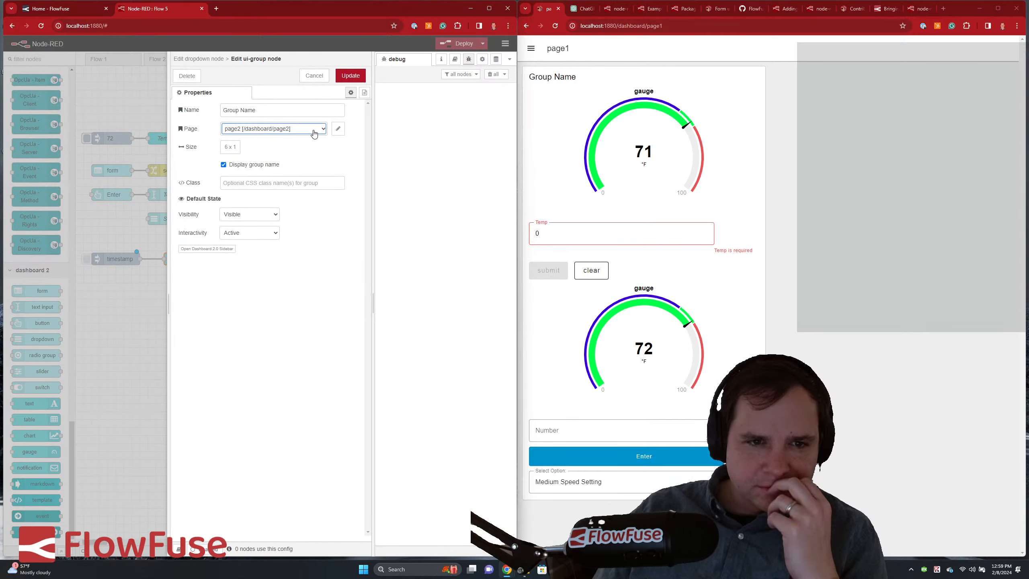
pyautogui.click(336, 131)
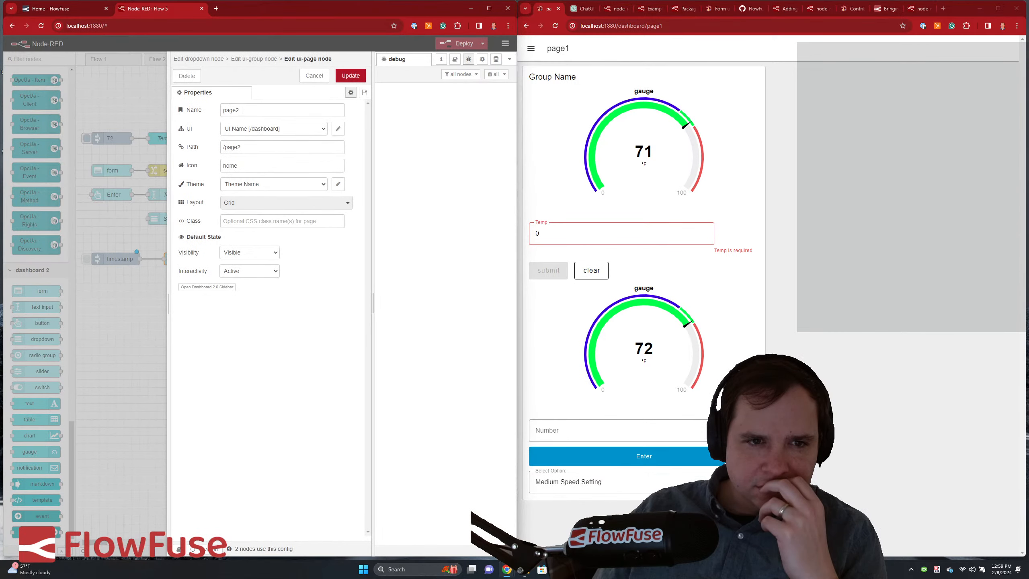
pyautogui.click(247, 110)
pyautogui.press('BackSpace')
pyautogui.click(262, 146)
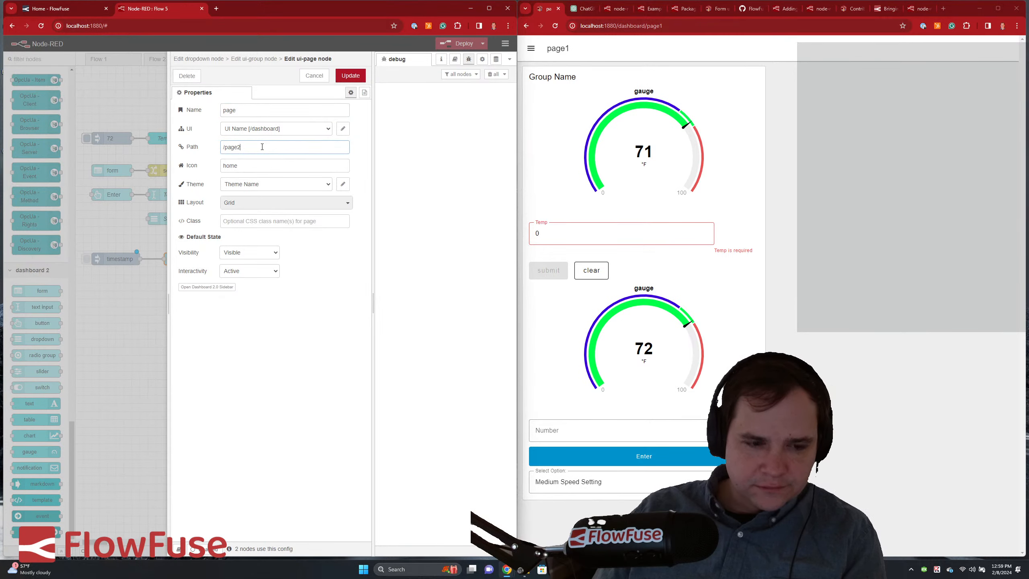
pyautogui.write('1')
pyautogui.press('BackSpace')
pyautogui.press('BackSpace')
pyautogui.write('1')
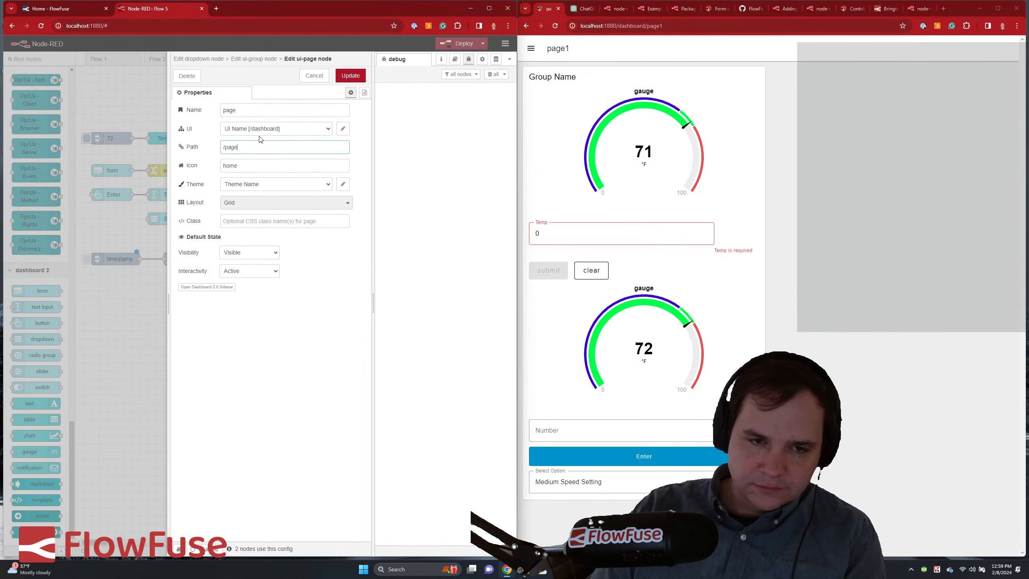
pyautogui.click(252, 106)
pyautogui.write('1')
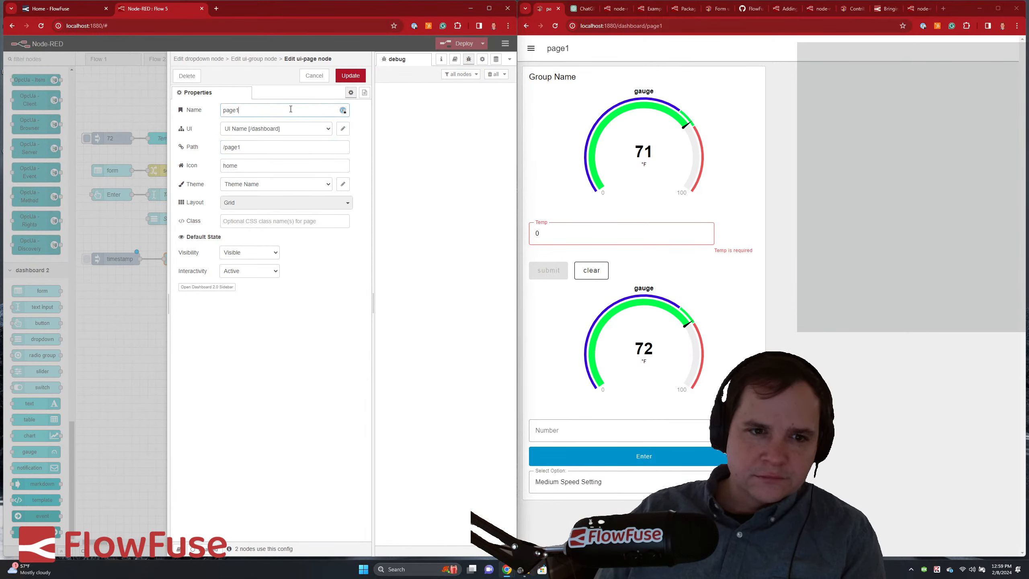
pyautogui.click(351, 76)
# - Assign the dropdown's group to a new ui-page named Page2 and deploy the flow
pyautogui.click(327, 131)
pyautogui.click(309, 148)
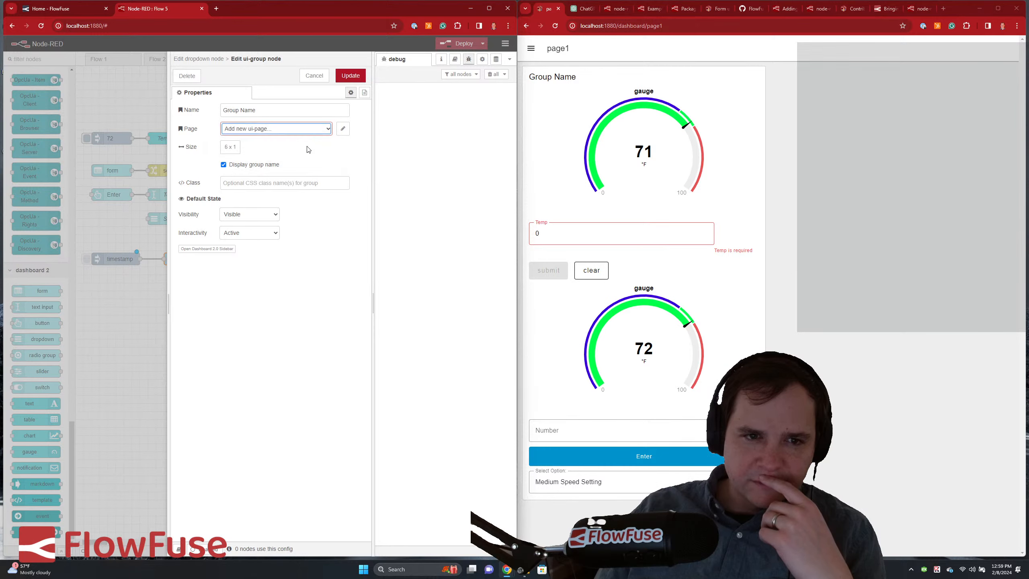
pyautogui.click(343, 129)
pyautogui.click(284, 113)
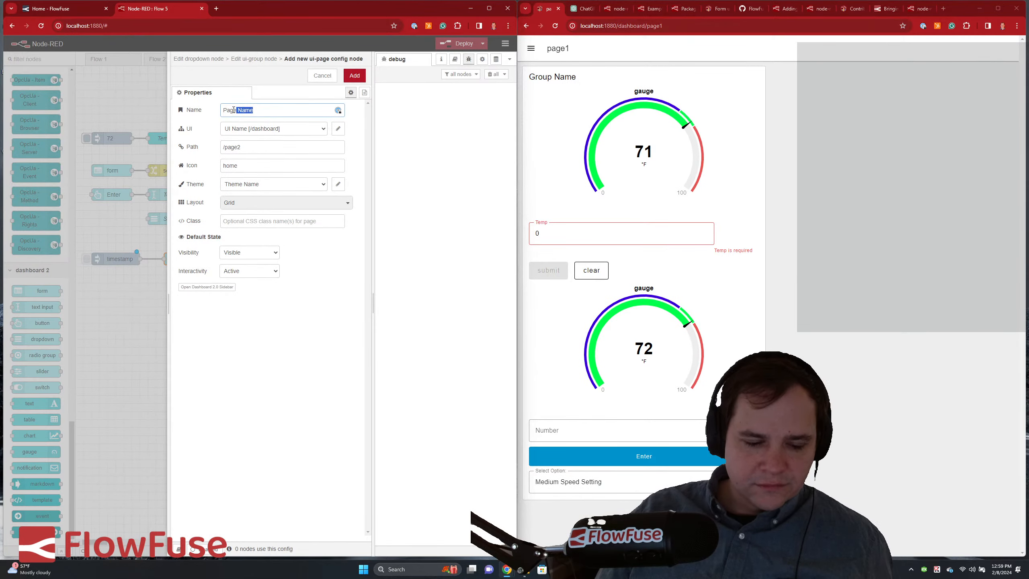
pyautogui.write('2')
pyautogui.click(362, 76)
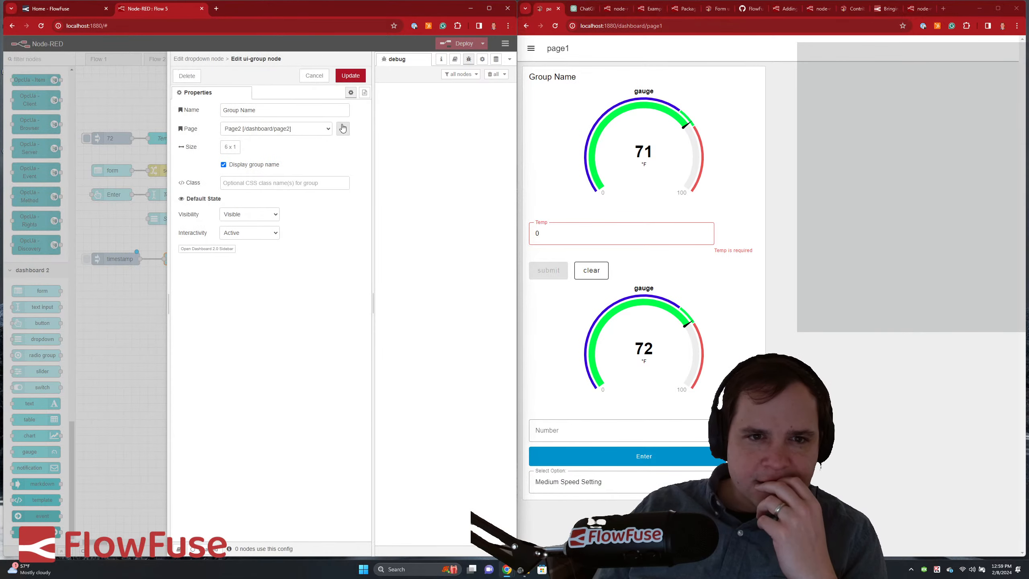
pyautogui.click(351, 78)
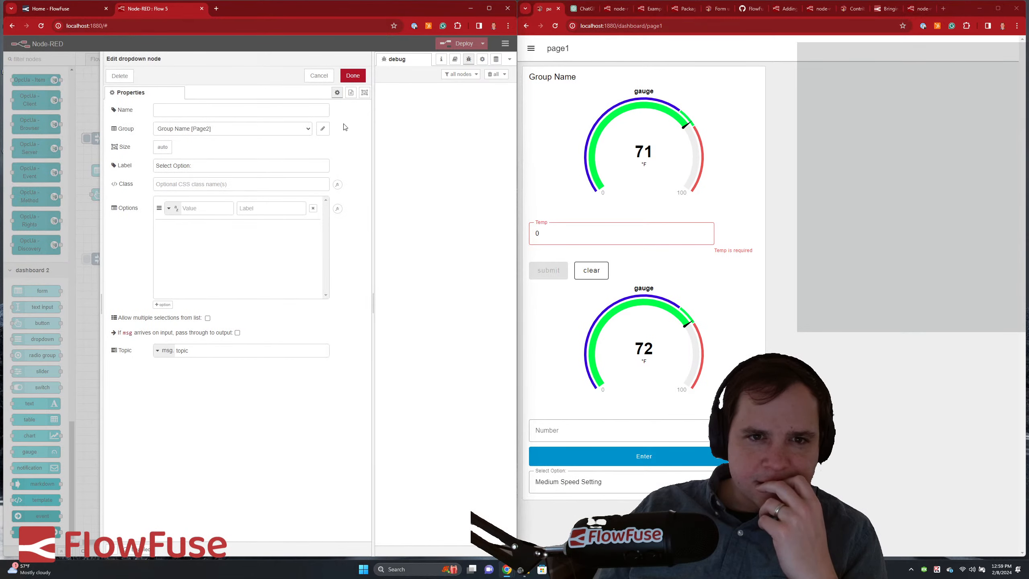
pyautogui.click(353, 76)
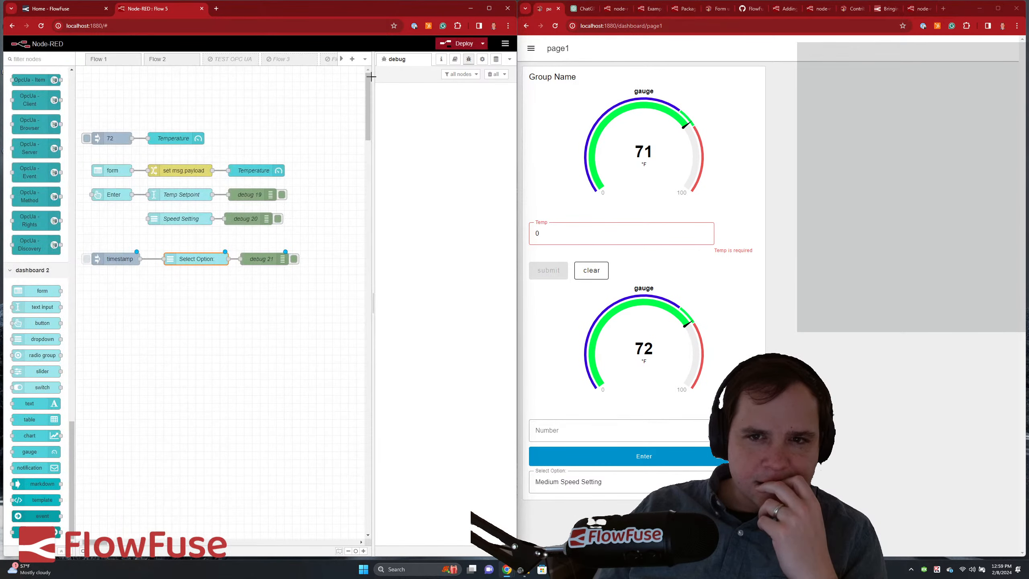
pyautogui.click(466, 44)
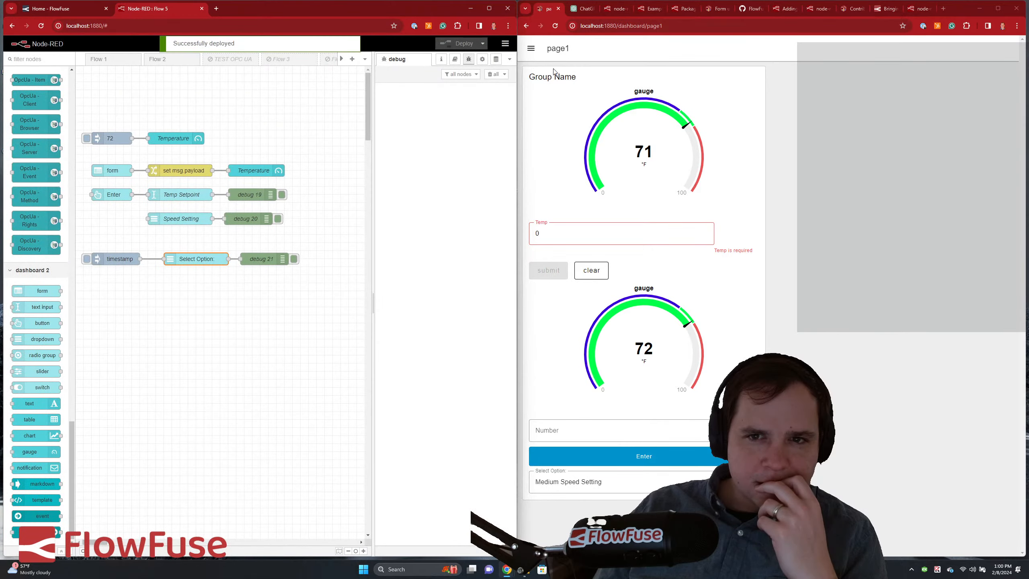
# - Check the dropdown's option list on the dashboard's Page2 after injecting the timestamp
pyautogui.click(532, 49)
pyautogui.click(553, 94)
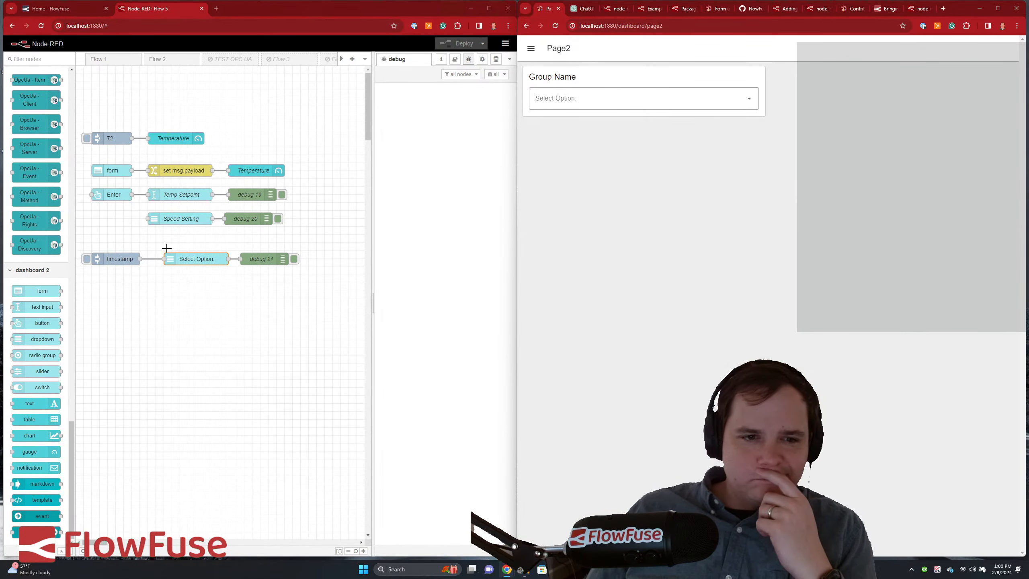
pyautogui.click(86, 261)
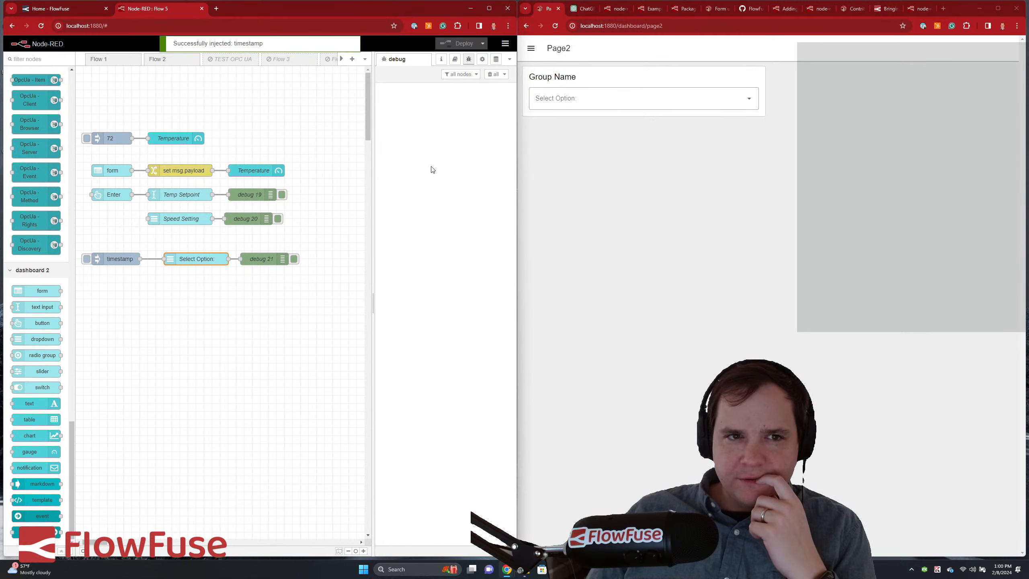
pyautogui.click(615, 99)
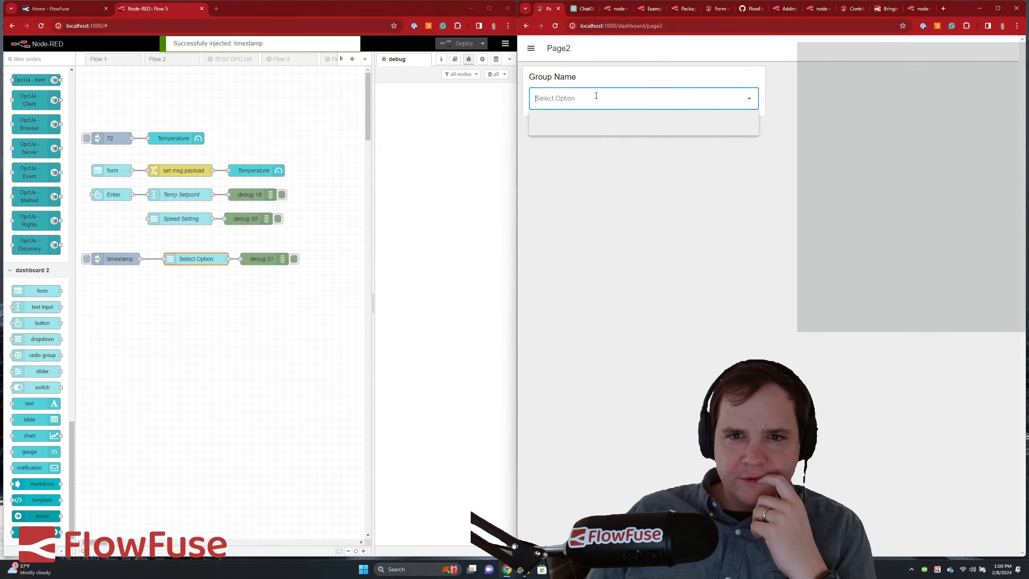
# - Find the dynamic options format in the dropdown node's help and copy {value: String, label: String}
pyautogui.doubleClick(198, 258)
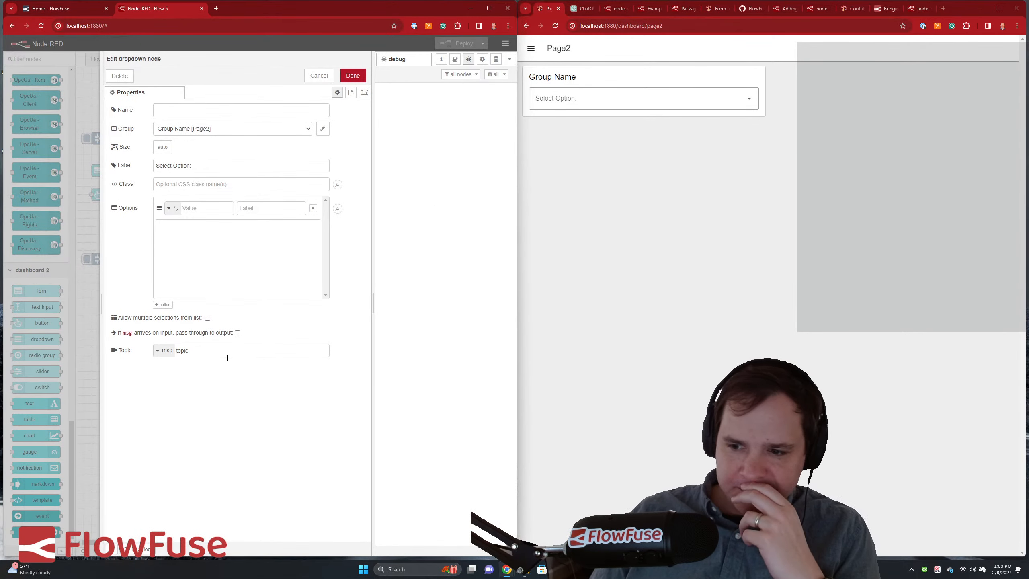
pyautogui.click(112, 549)
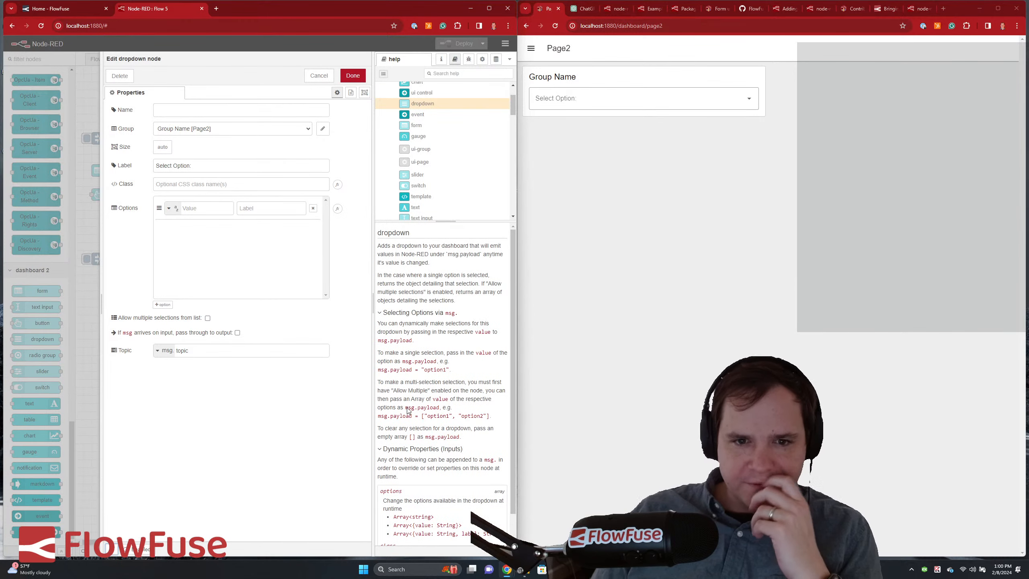
pyautogui.scroll(-1, 448, 418)
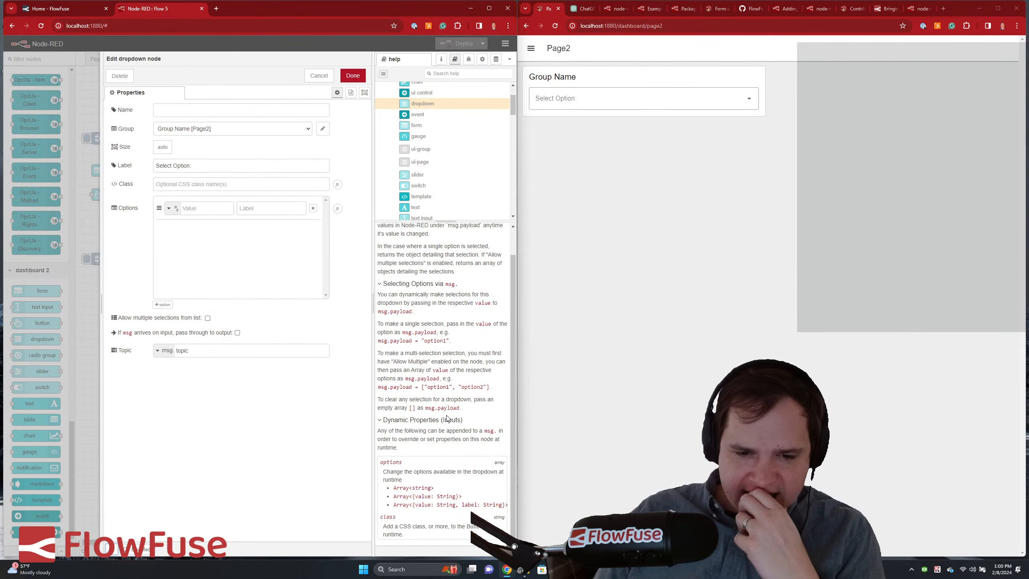
pyautogui.moveTo(374, 391); pyautogui.dragTo(319, 390)
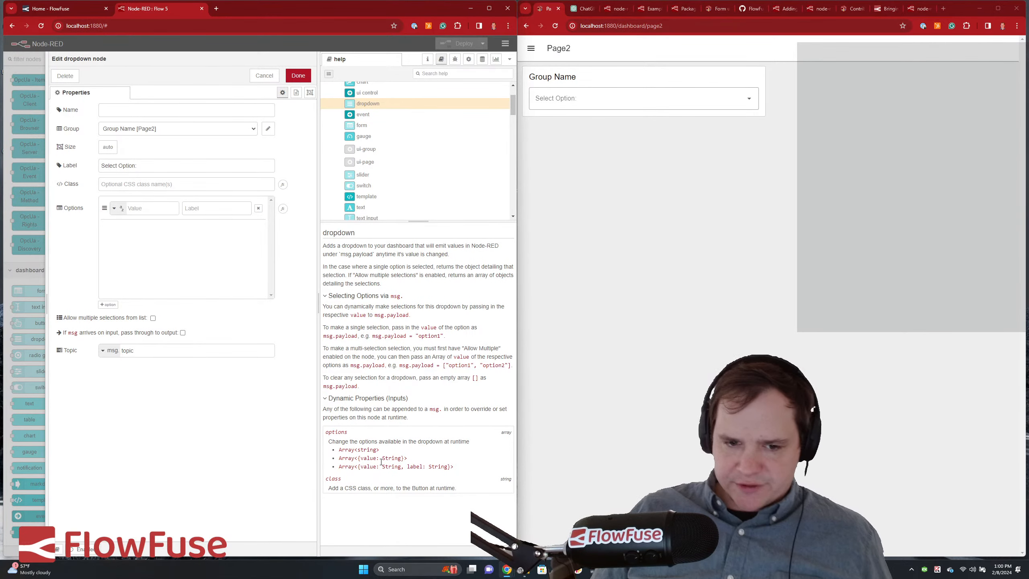
pyautogui.moveTo(453, 467); pyautogui.dragTo(359, 469)
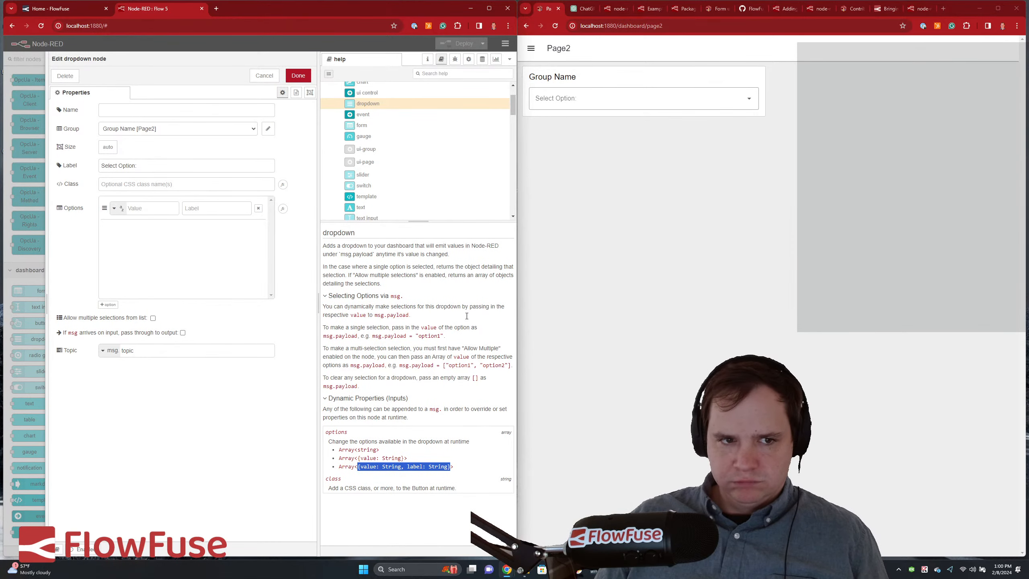
pyautogui.click(290, 77)
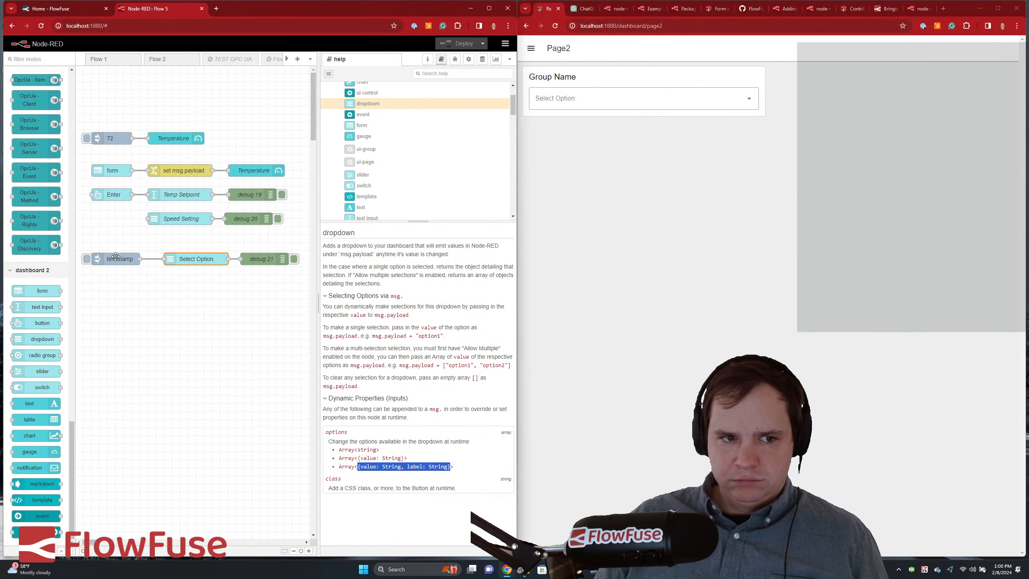
# - Change the timestamp inject node's payload type to JSON and open the payload in the JSON editor
pyautogui.doubleClick(117, 259)
pyautogui.click(183, 134)
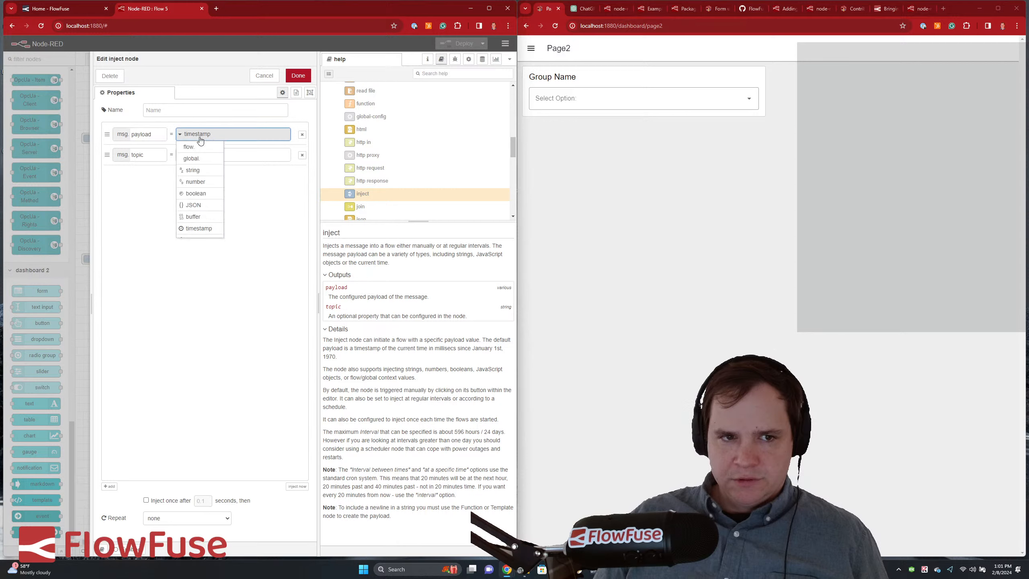
pyautogui.click(197, 204)
pyautogui.click(287, 135)
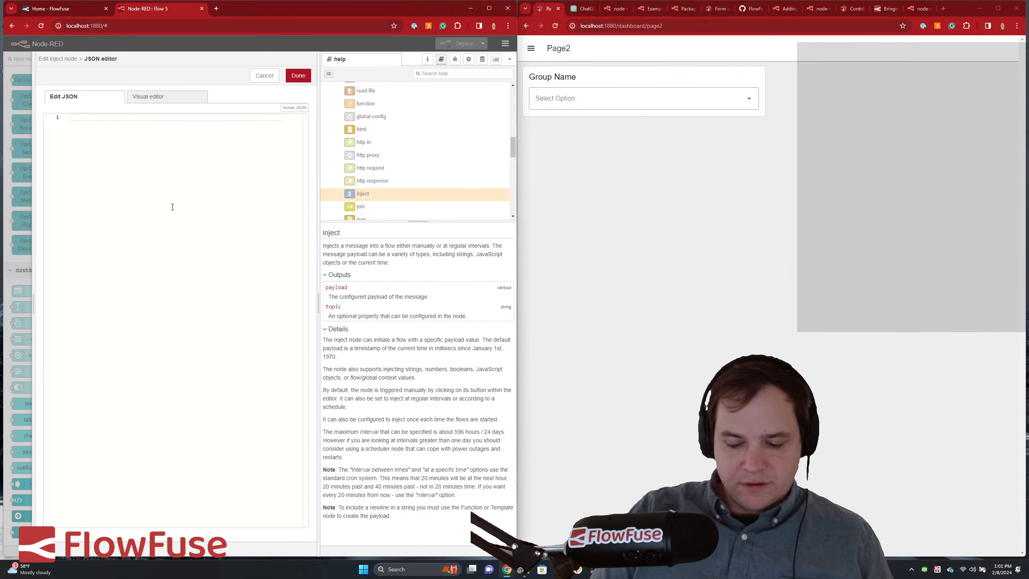
# - Create a JSON array containing the object {value: String, label: String}, with the label on its own line
pyautogui.write('[')
pyautogui.press('Return')
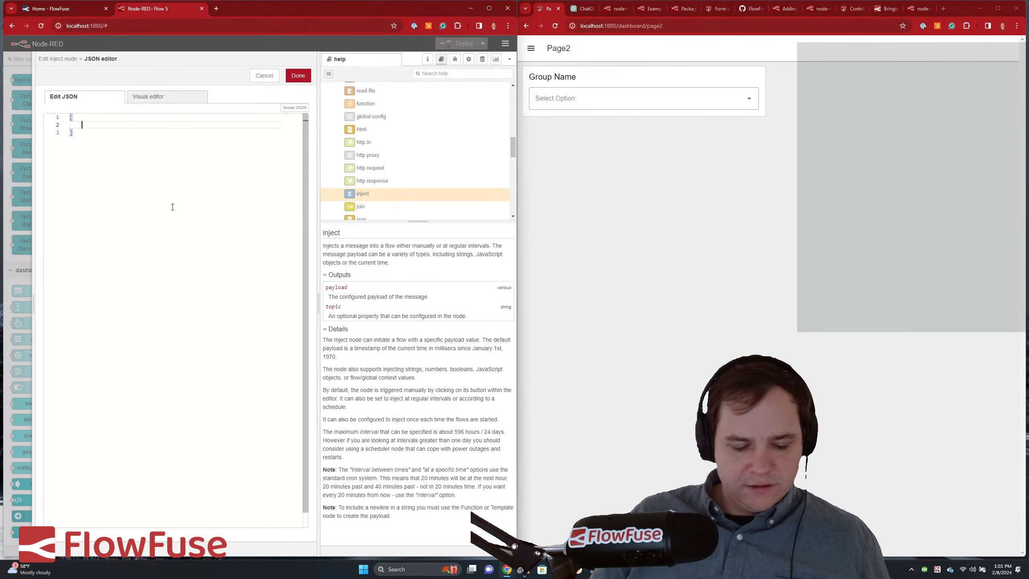
pyautogui.write('{value: String, label: String     }')
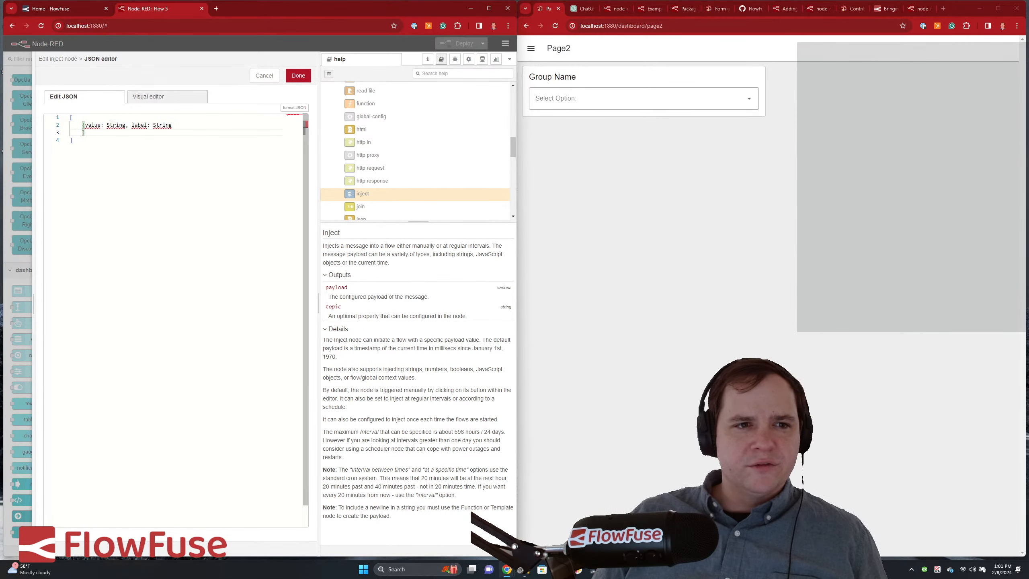
pyautogui.click(131, 126)
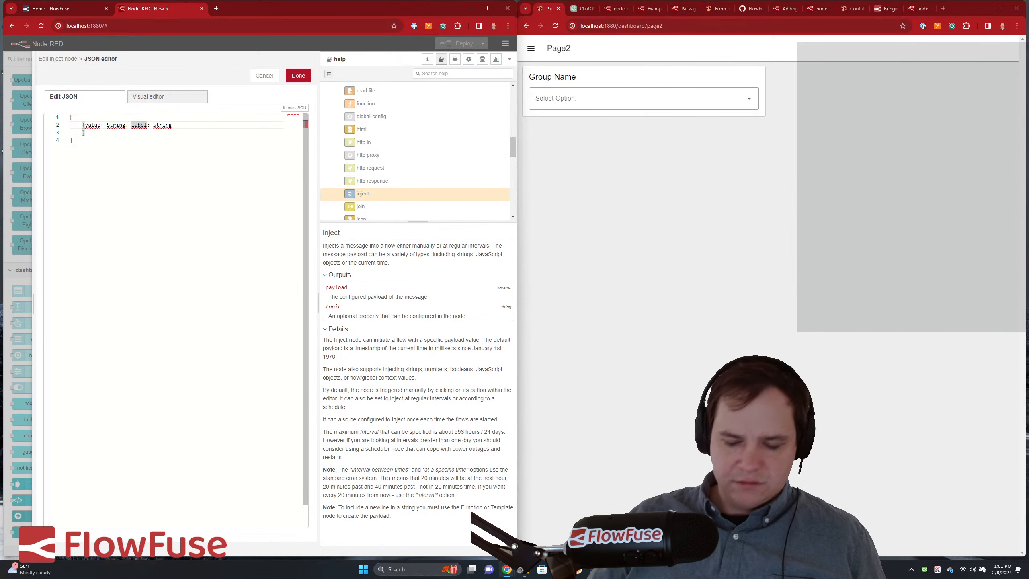
pyautogui.press('Return')
# - Replace the String placeholders in the JSON object, setting the label to Cheddar and the value to cheddar
pyautogui.moveTo(107, 125)
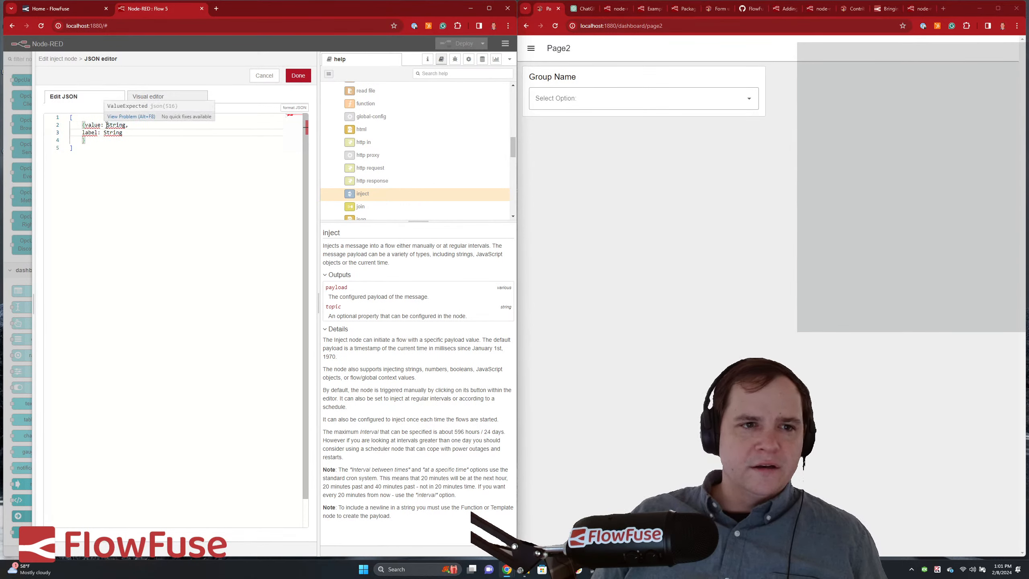
pyautogui.moveTo(107, 125); pyautogui.dragTo(126, 126)
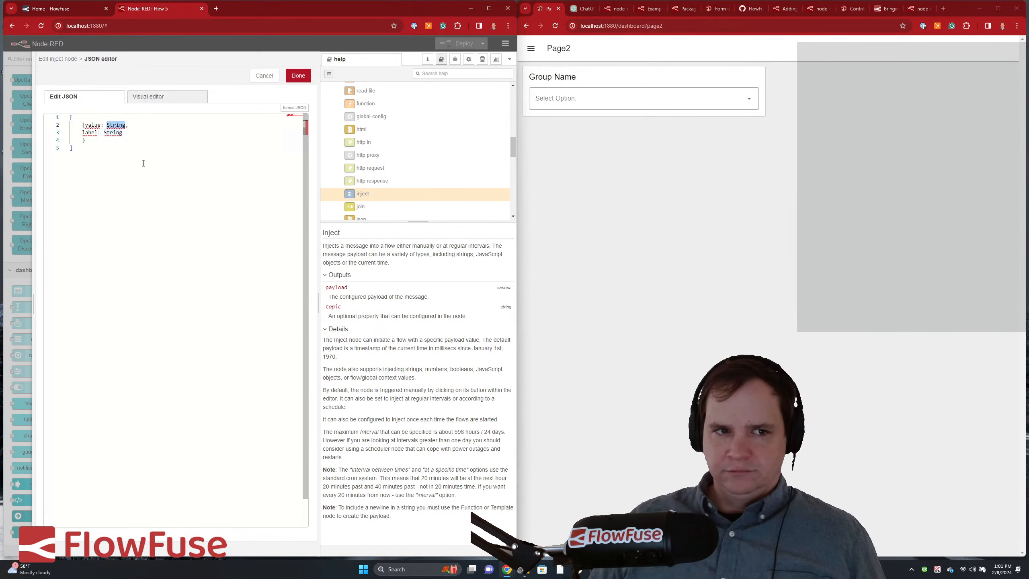
pyautogui.doubleClick(119, 133)
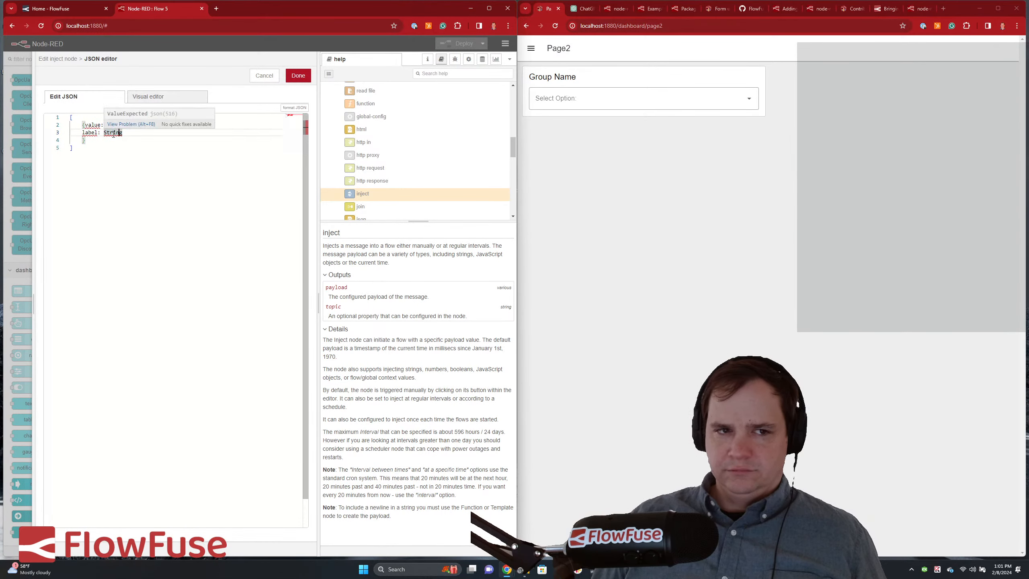
pyautogui.doubleClick(113, 134)
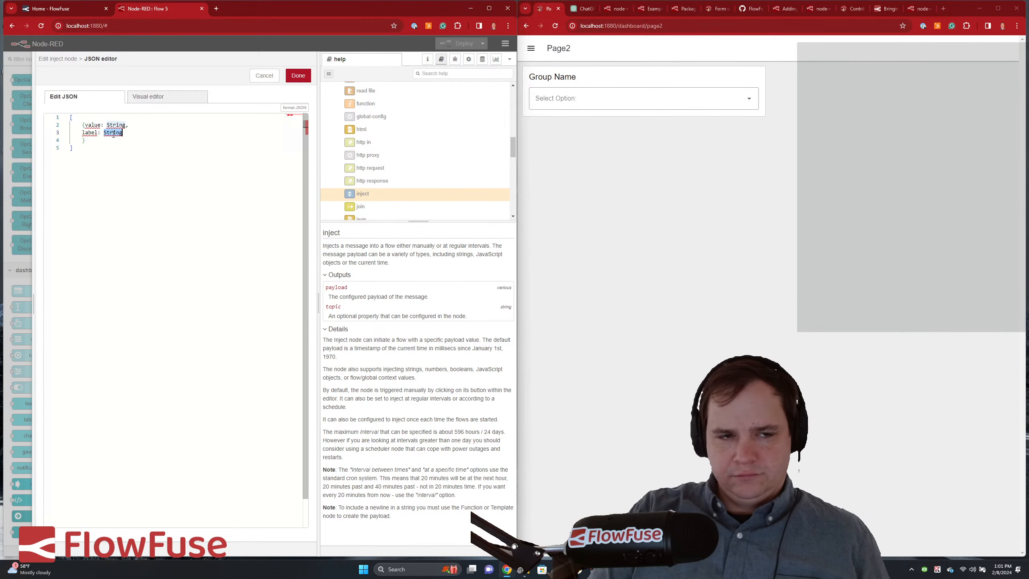
pyautogui.write('Chedda')
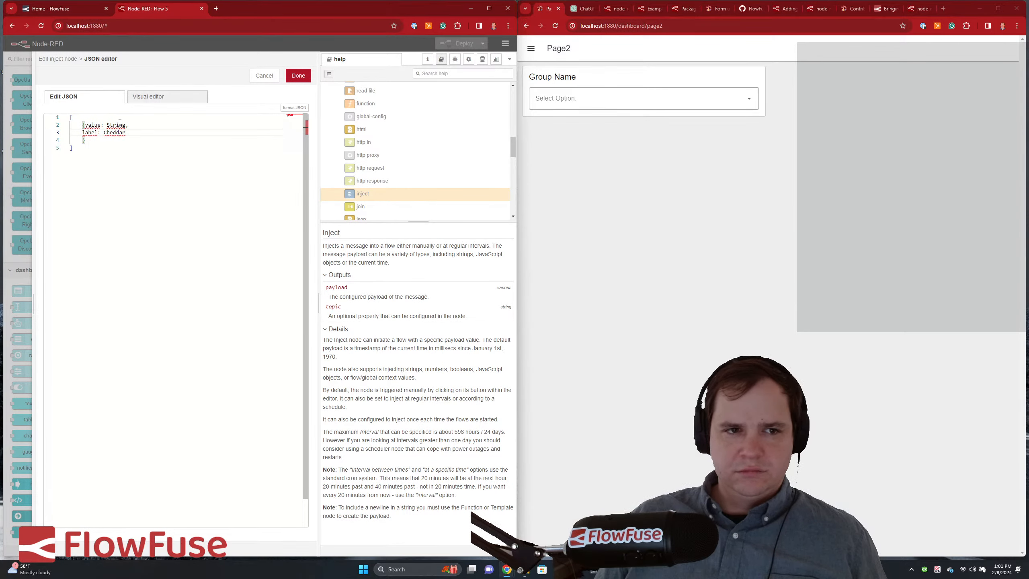
pyautogui.doubleClick(117, 125)
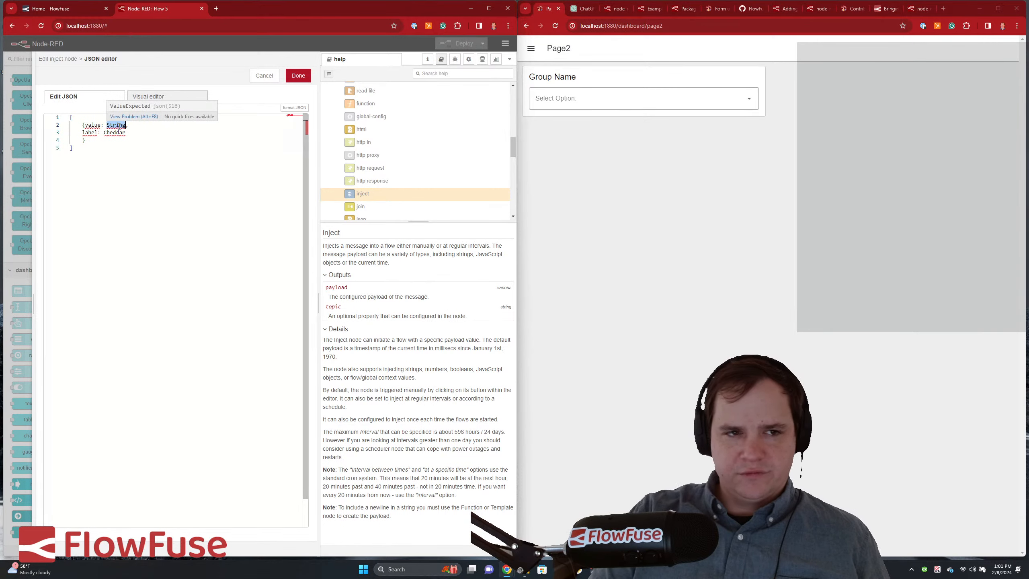
pyautogui.write('cheddar')
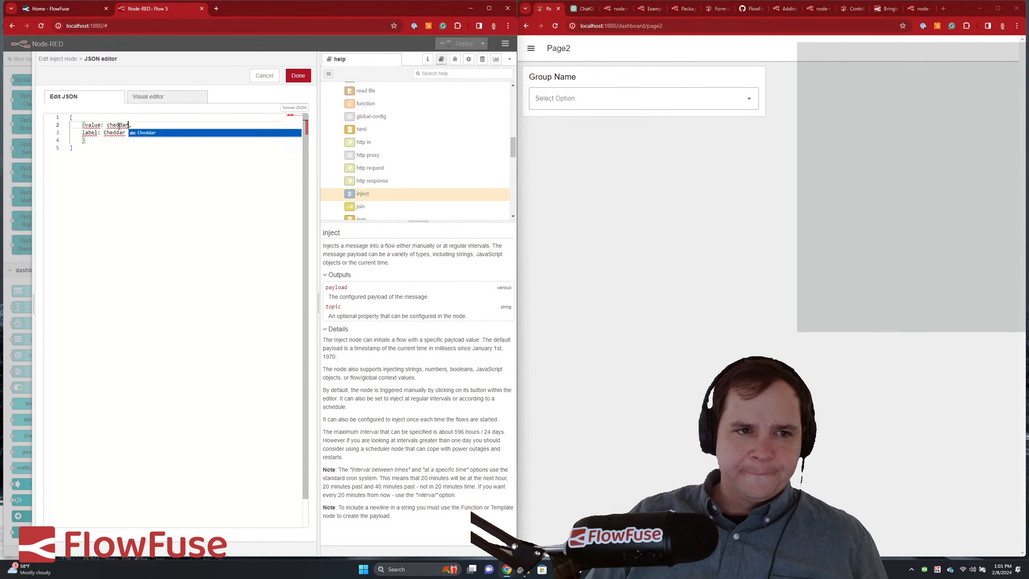
# - Enclose the cheddar value in double quotes in the JSON object
pyautogui.press('Left')
pyautogui.press('Left')
pyautogui.press('Left')
pyautogui.press('Left')
pyautogui.press('Left')
pyautogui.press('Left')
pyautogui.press('Left')
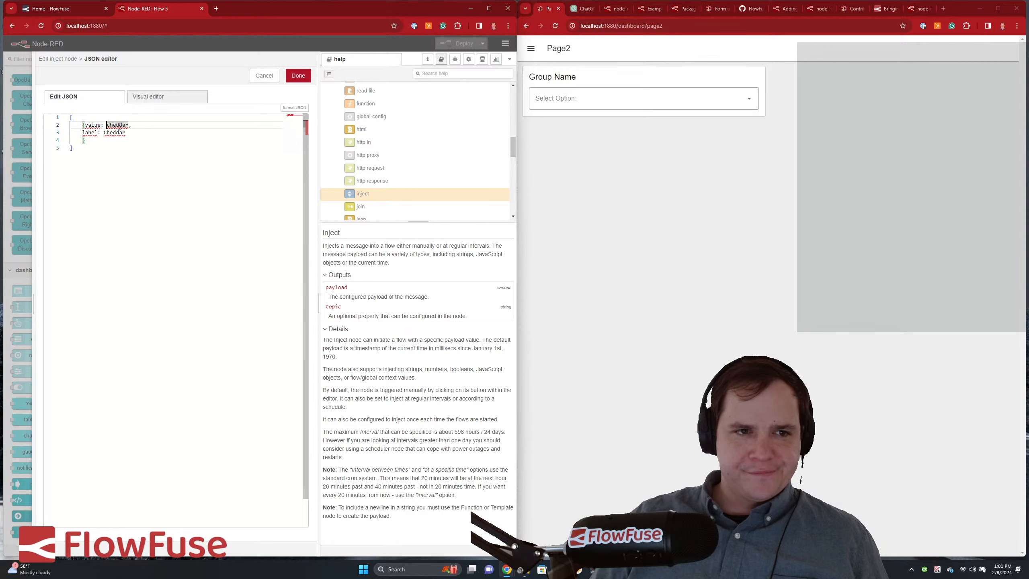
pyautogui.write('"')
pyautogui.press('Right')
pyautogui.press('Right')
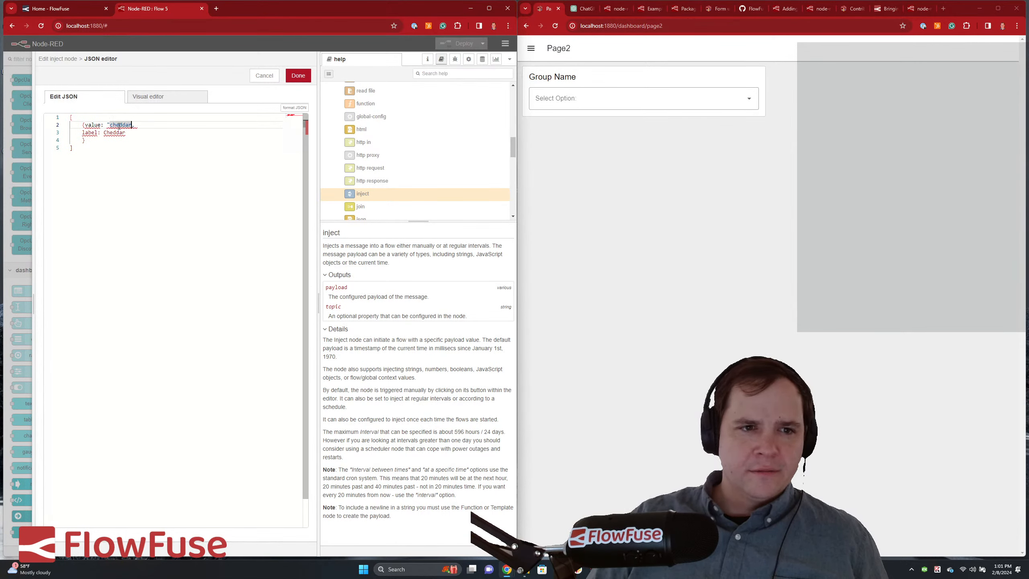
pyautogui.write('"')
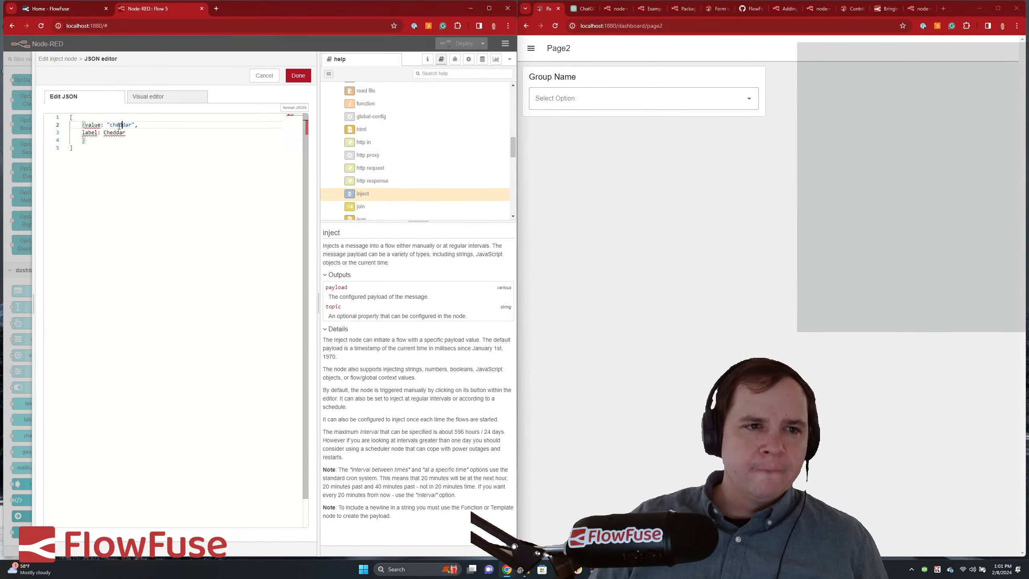
# - Enclose the value key in double quotes in the JSON object
pyautogui.press('Left')
pyautogui.press('Left')
pyautogui.press('Left')
pyautogui.press('Left')
pyautogui.press('Left')
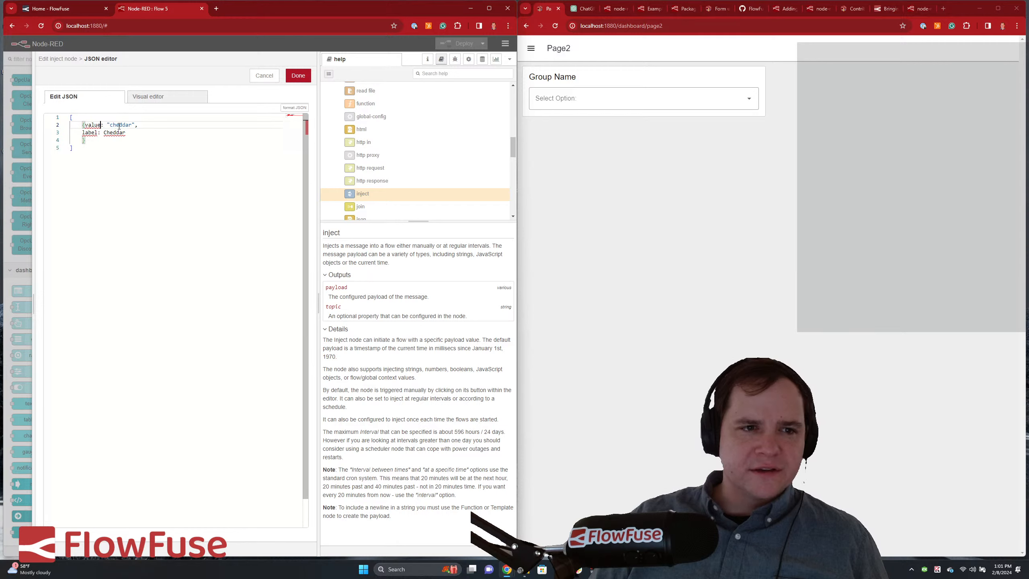
pyautogui.press('Left')
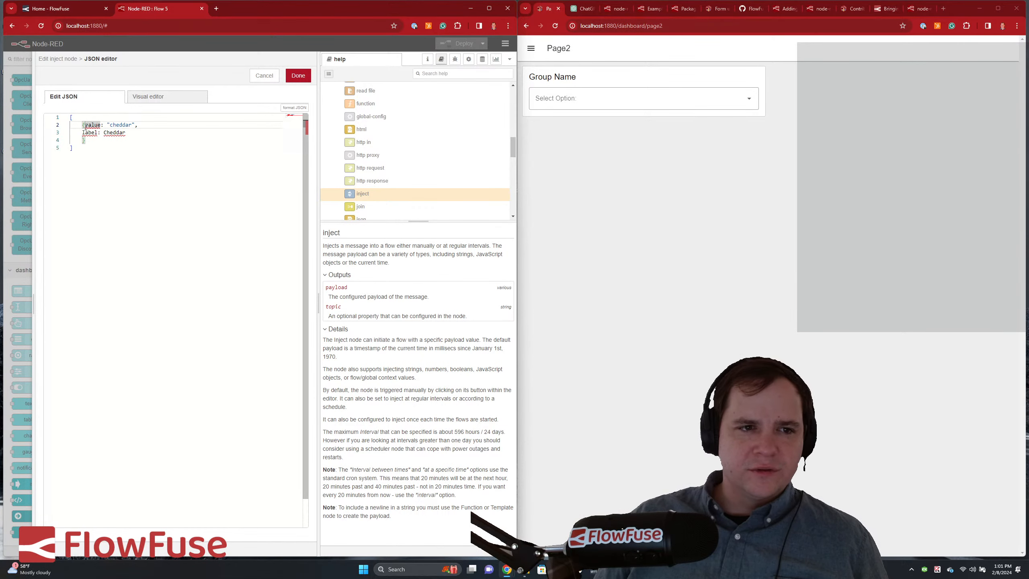
pyautogui.write('": ')
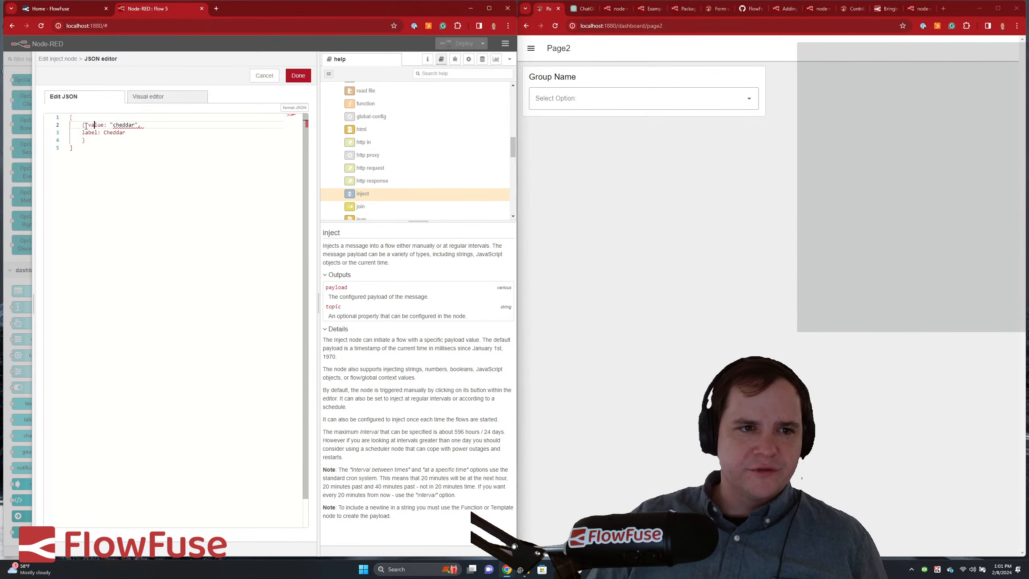
pyautogui.write('"')
# - Enclose the label key and its Cheddar text in double quotes
pyautogui.press('Down')
pyautogui.press('Left')
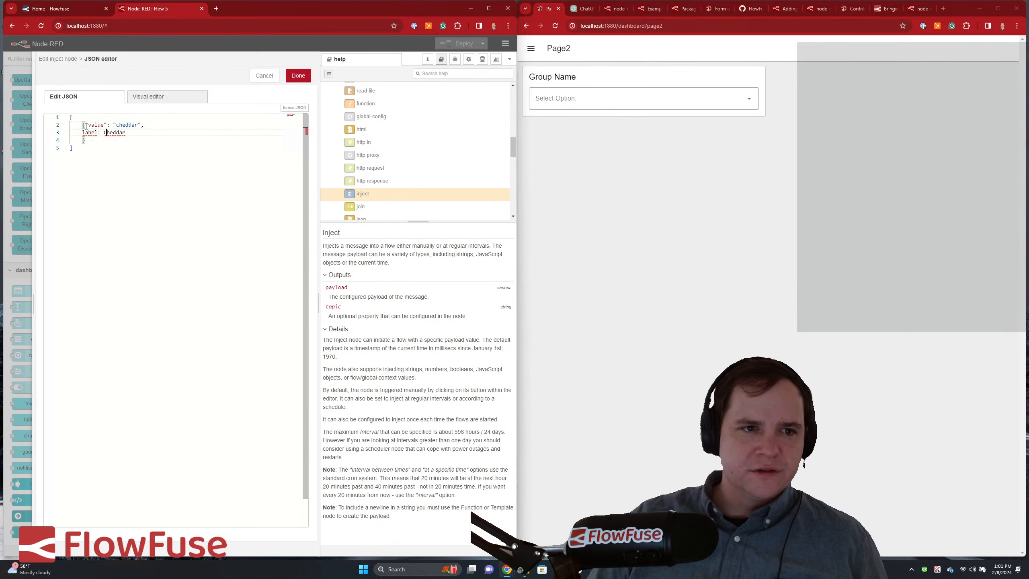
pyautogui.press('Home')
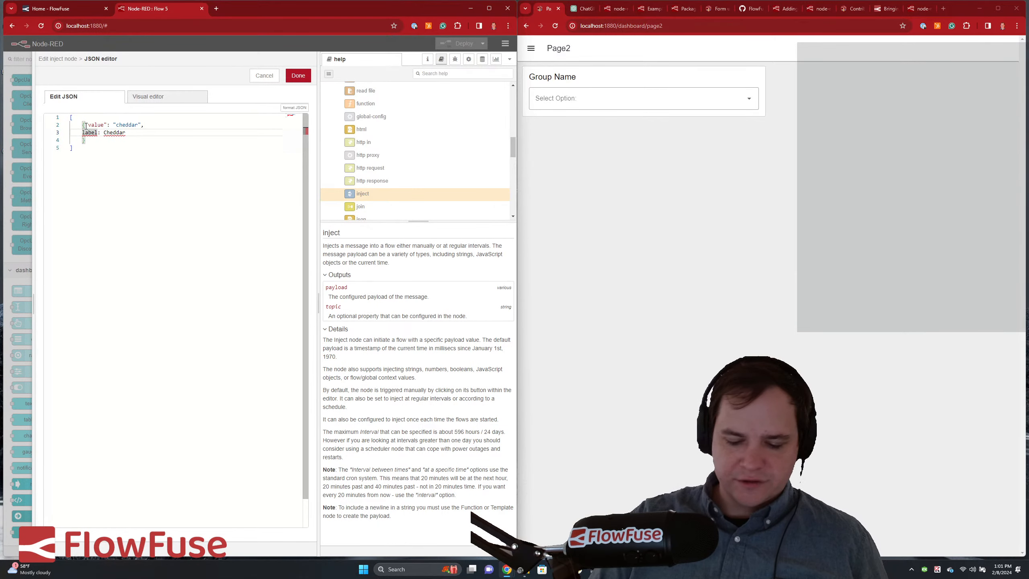
pyautogui.write('"')
pyautogui.write('"')
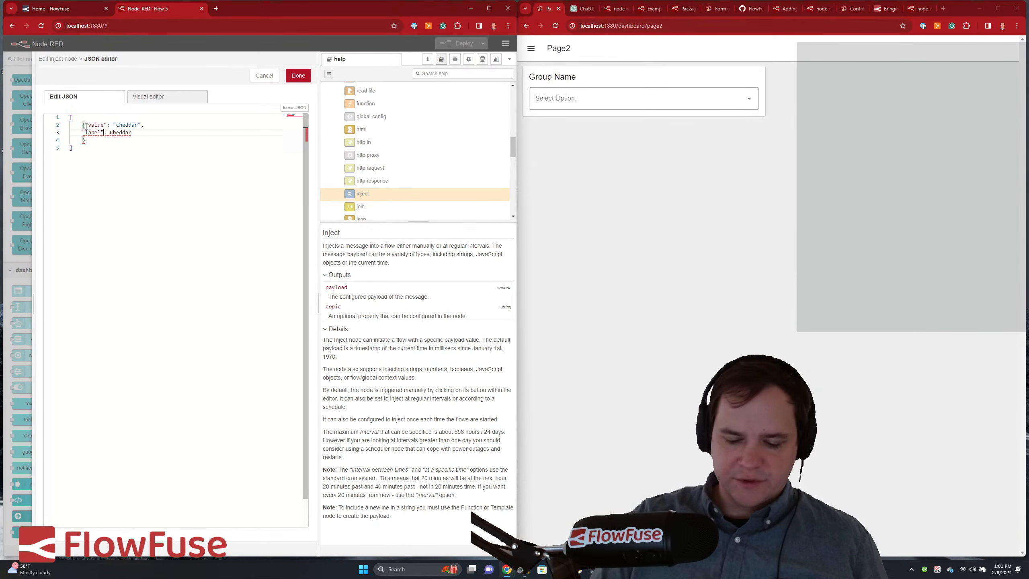
pyautogui.press('Right')
pyautogui.press('Right')
pyautogui.write('": ')
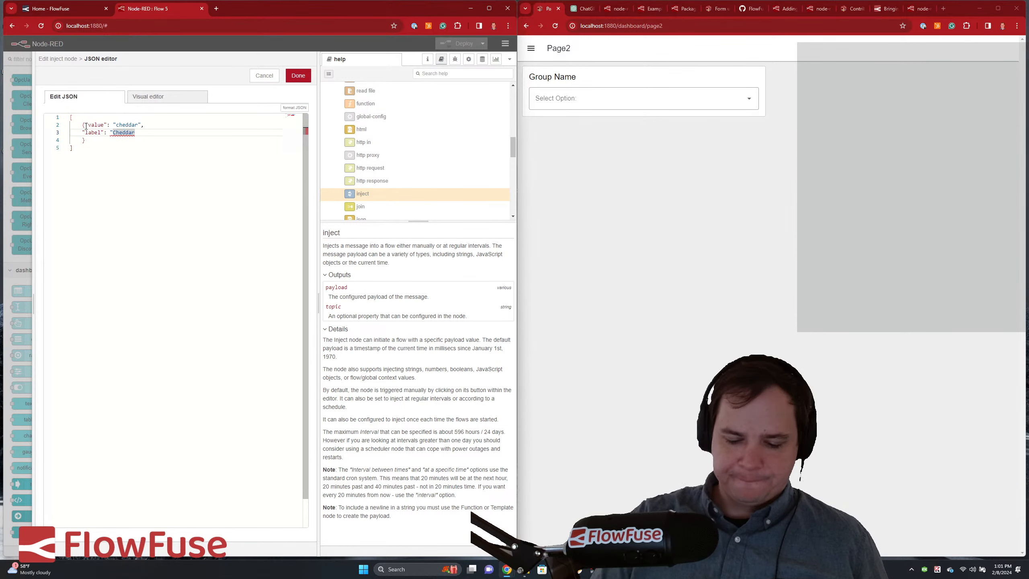
pyautogui.write('"')
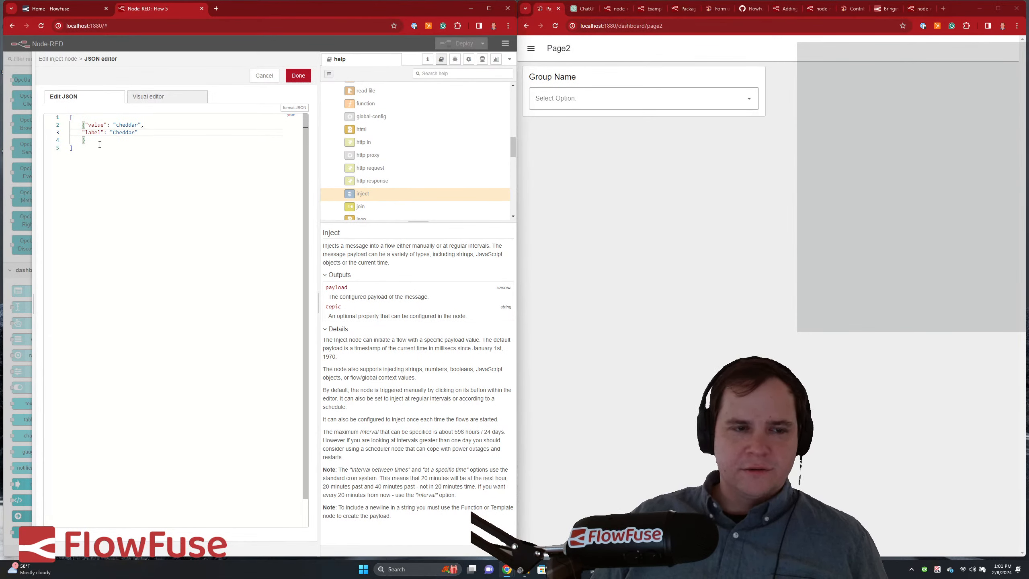
# - Save the JSON payload and the inject node, and deploy the flow
pyautogui.click(298, 75)
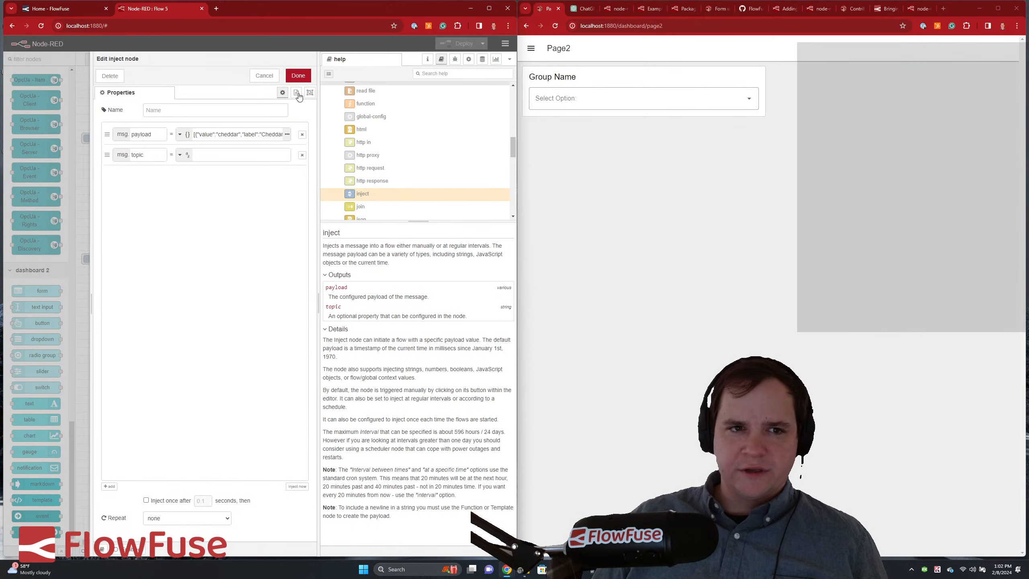
pyautogui.click(298, 75)
pyautogui.click(462, 43)
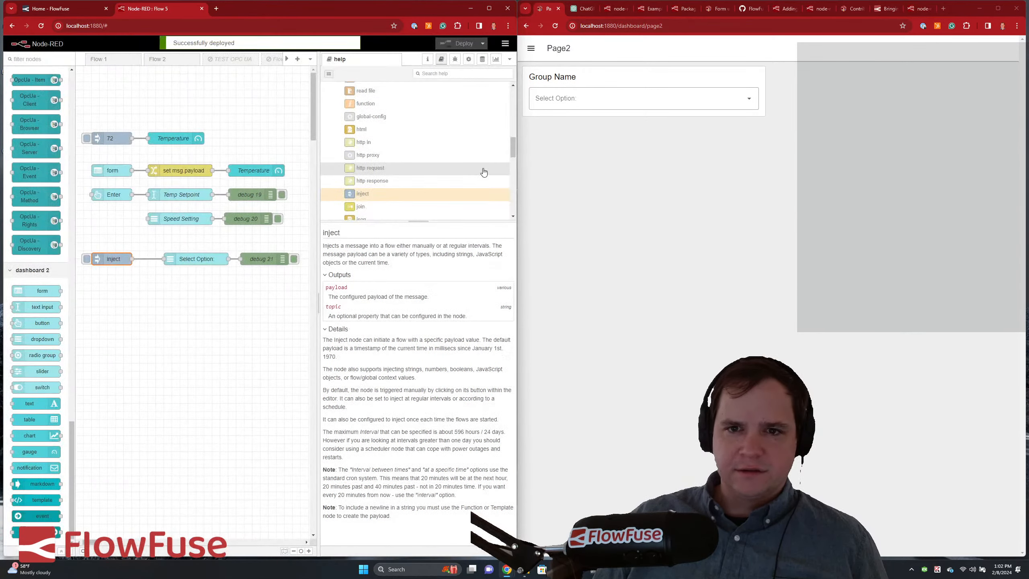
# - Trigger the inject node and check the Page2 dropdown's options and the debug messages
pyautogui.click(87, 259)
pyautogui.click(707, 105)
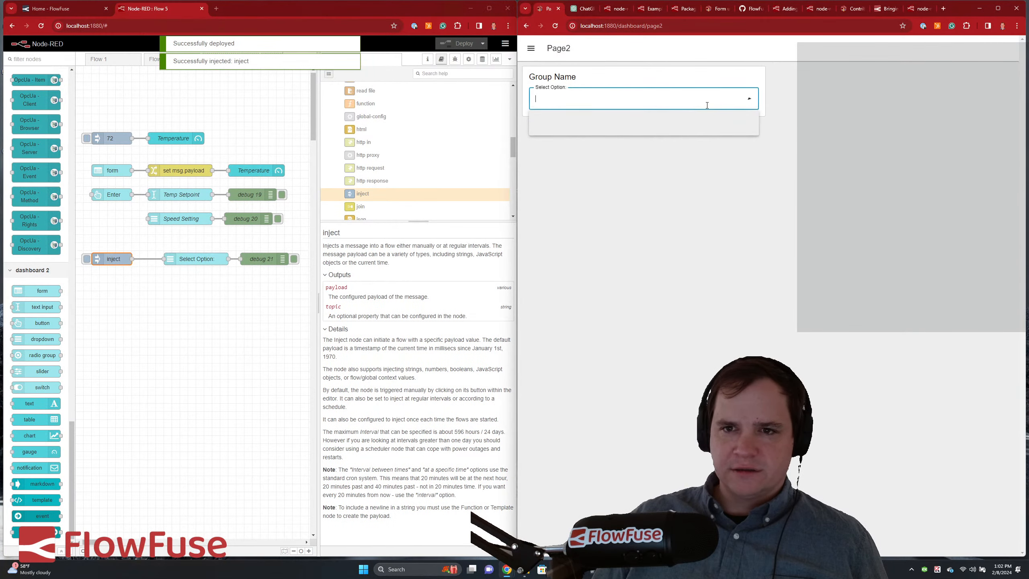
pyautogui.click(655, 236)
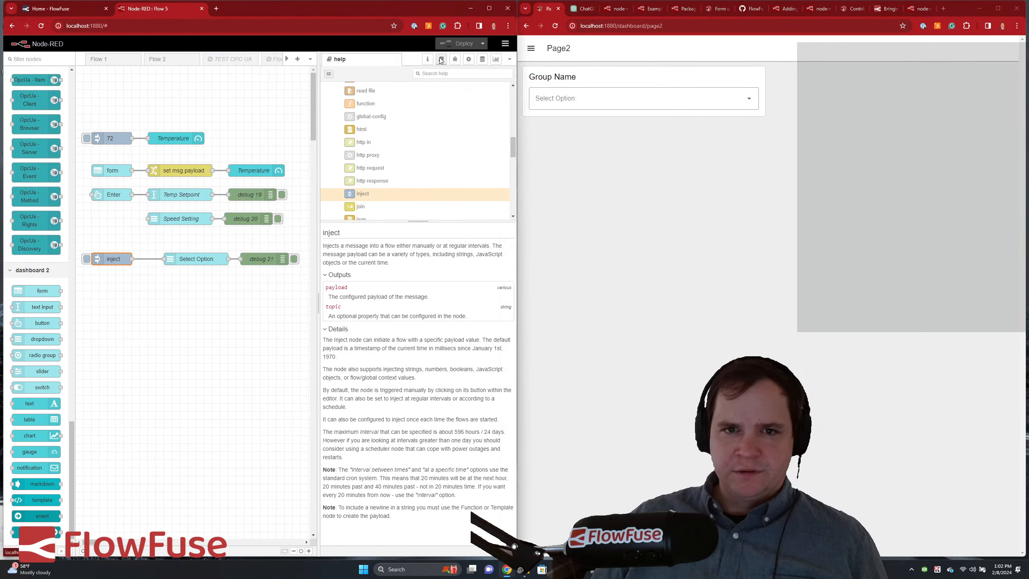
pyautogui.click(456, 63)
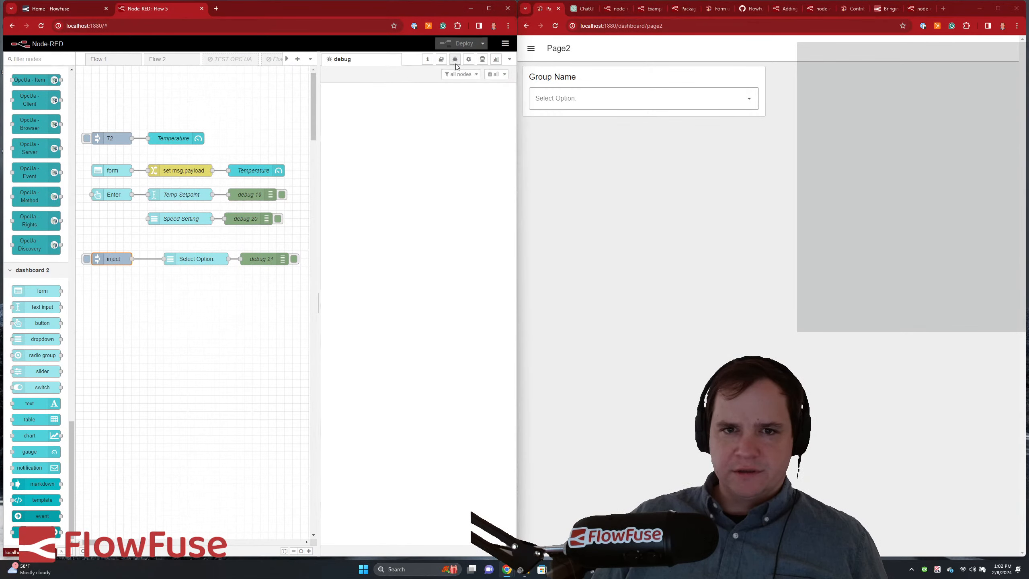
pyautogui.click(87, 260)
# - Review the Select Option dropdown node's settings and the inject node's payload property
pyautogui.doubleClick(205, 258)
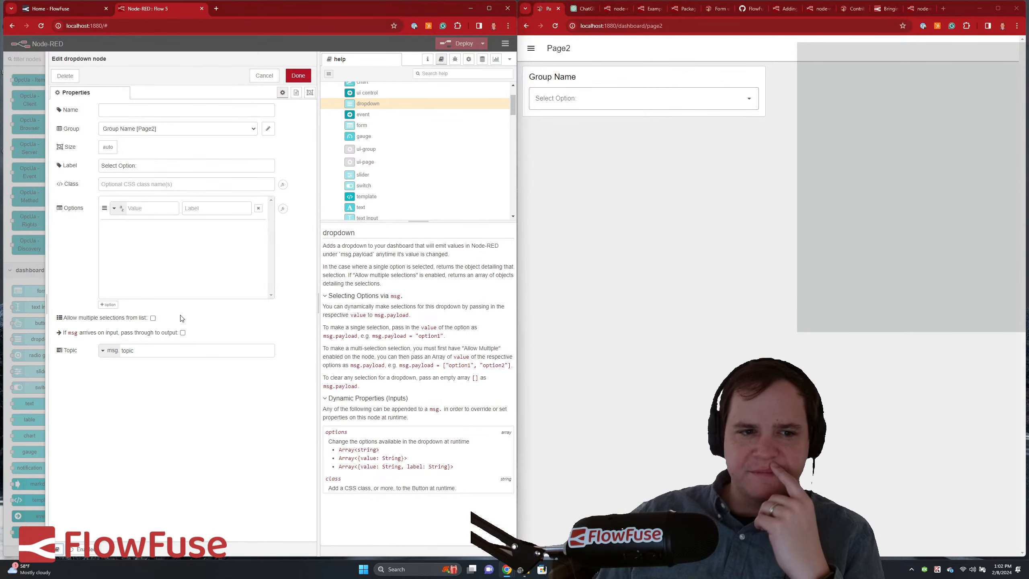
pyautogui.click(264, 75)
pyautogui.doubleClick(119, 258)
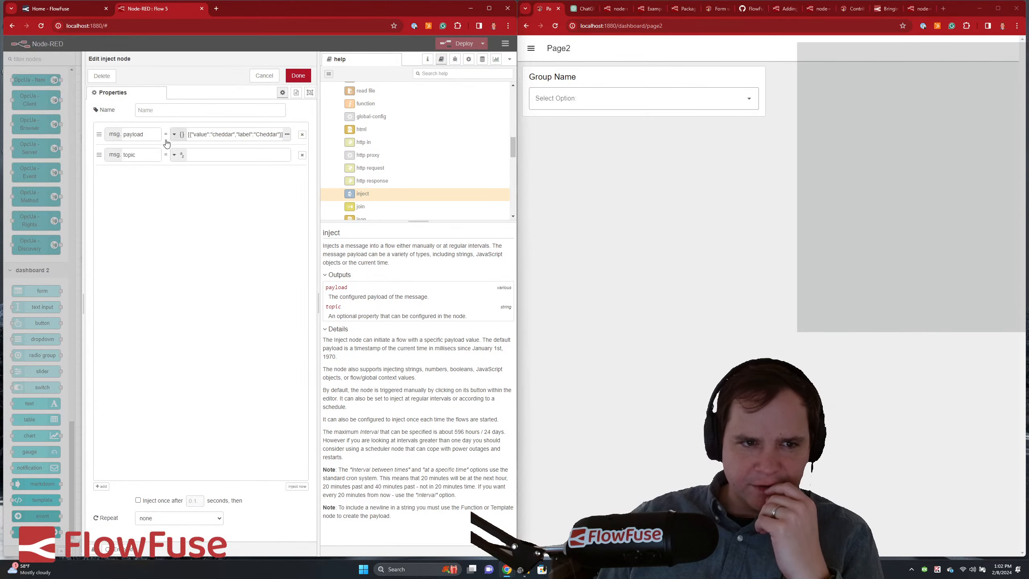
pyautogui.doubleClick(134, 135)
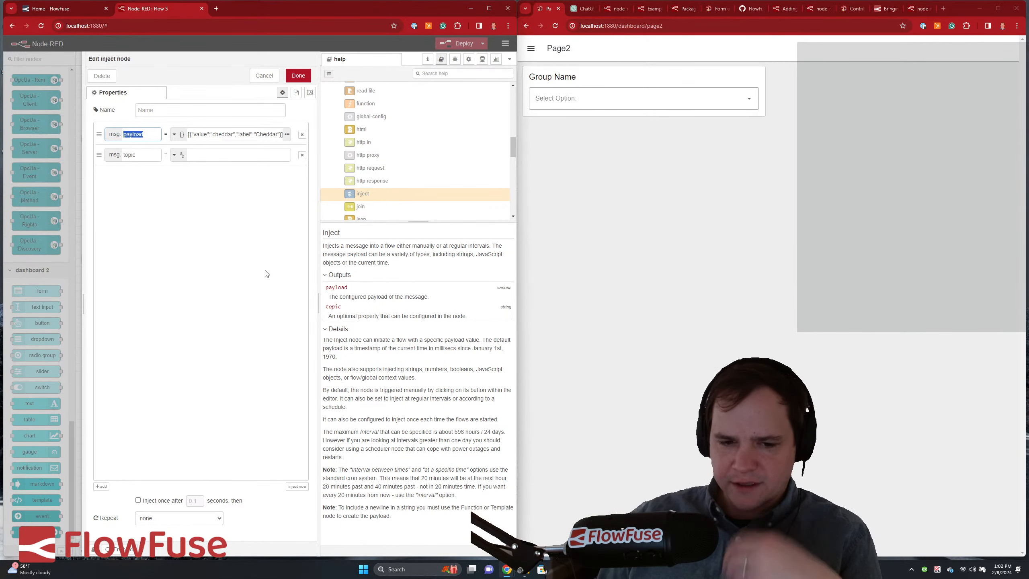
pyautogui.click(264, 76)
# - Review the dropdown node's dynamic properties help, reload the Page2 dashboard and check its dropdown list
pyautogui.doubleClick(191, 260)
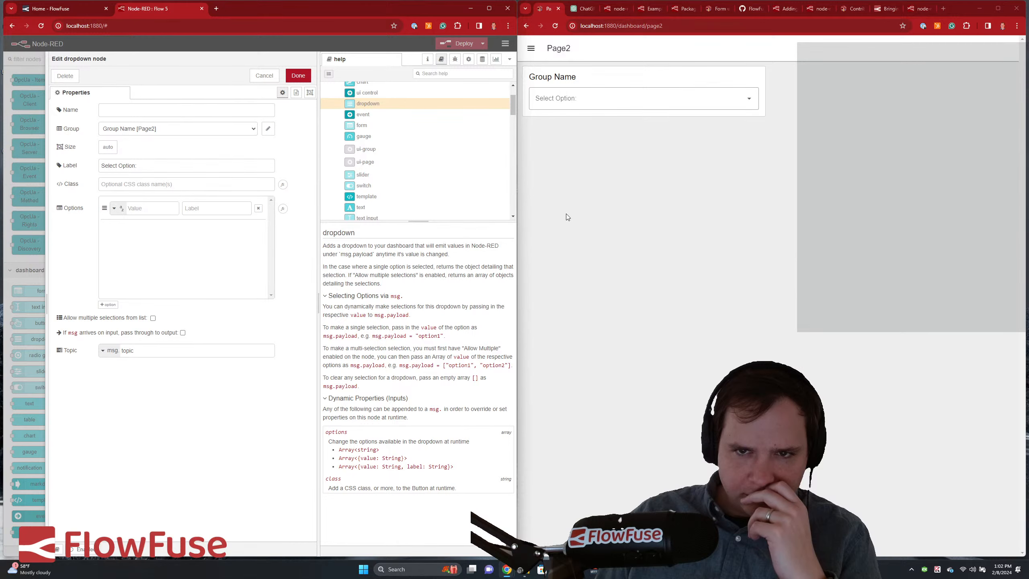
pyautogui.click(555, 26)
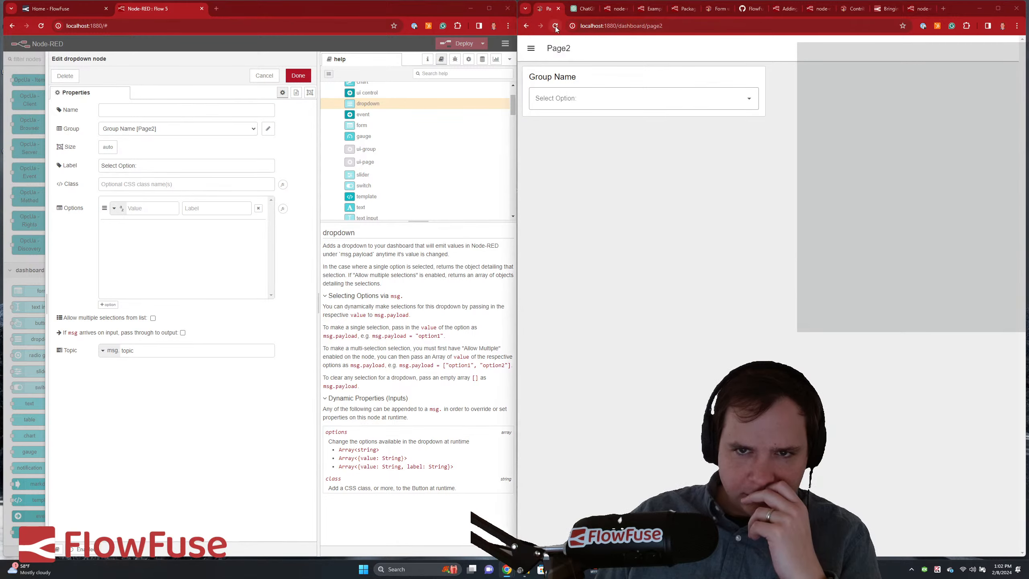
pyautogui.click(673, 104)
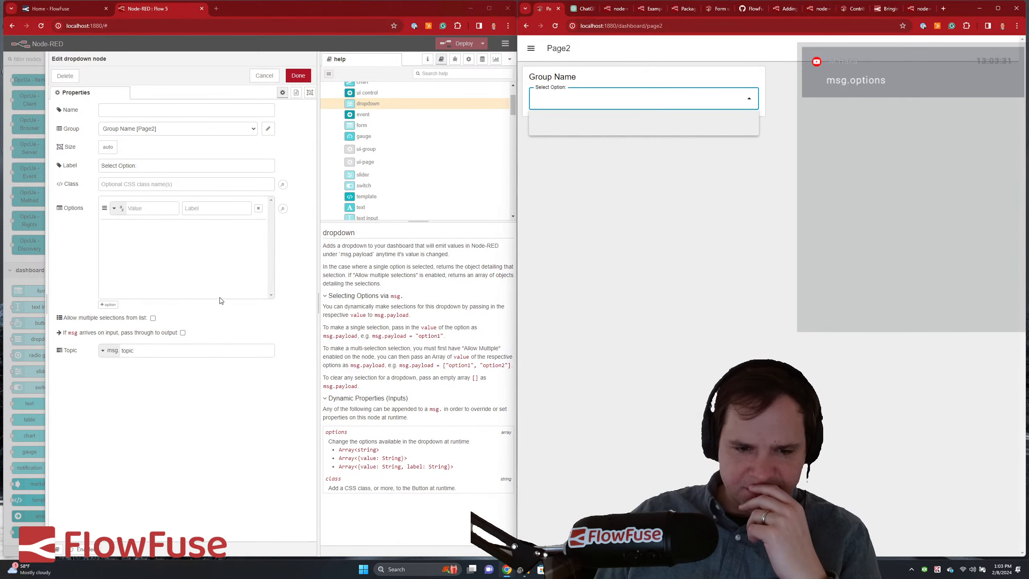
pyautogui.click(264, 76)
# - Change the inject node's msg.payload property to msg.options and deploy the flow
pyautogui.doubleClick(109, 260)
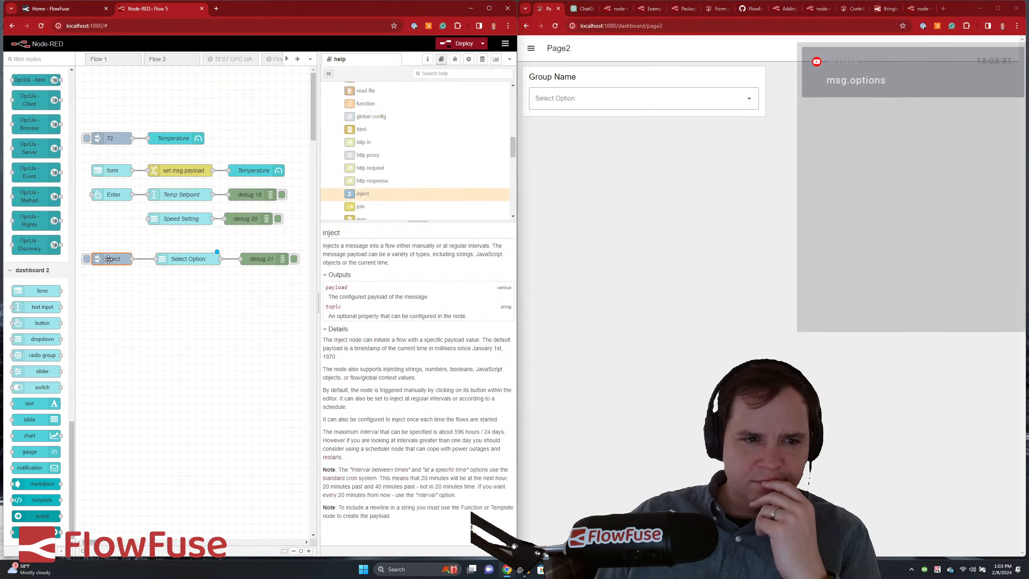
pyautogui.doubleClick(149, 131)
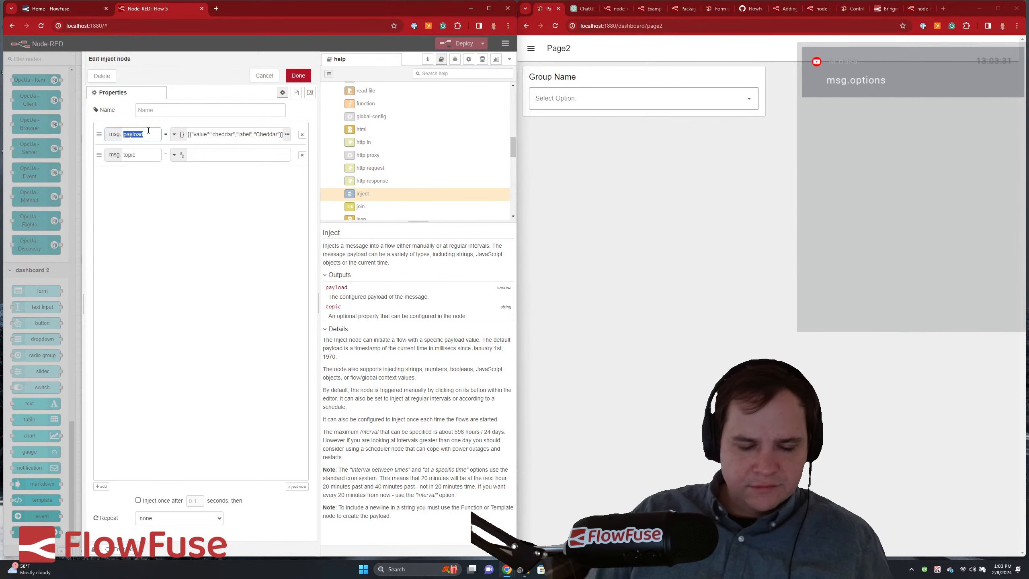
pyautogui.write('options')
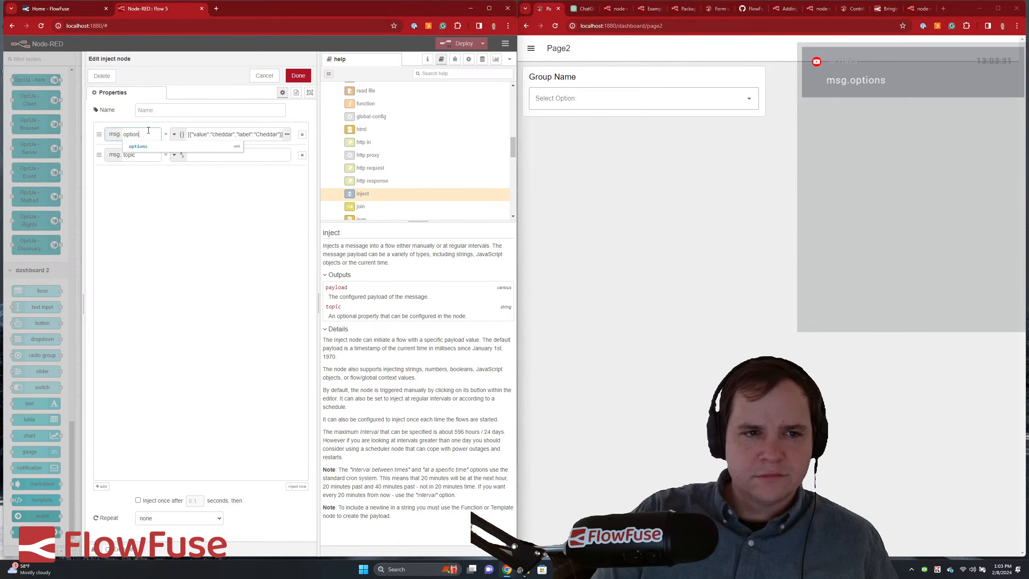
pyautogui.click(152, 148)
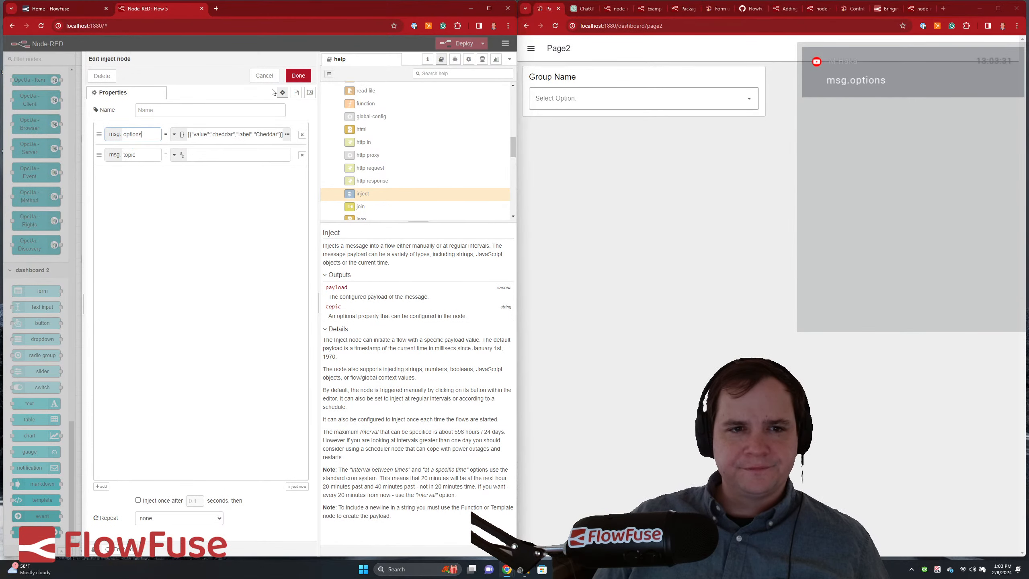
pyautogui.click(299, 76)
pyautogui.click(450, 43)
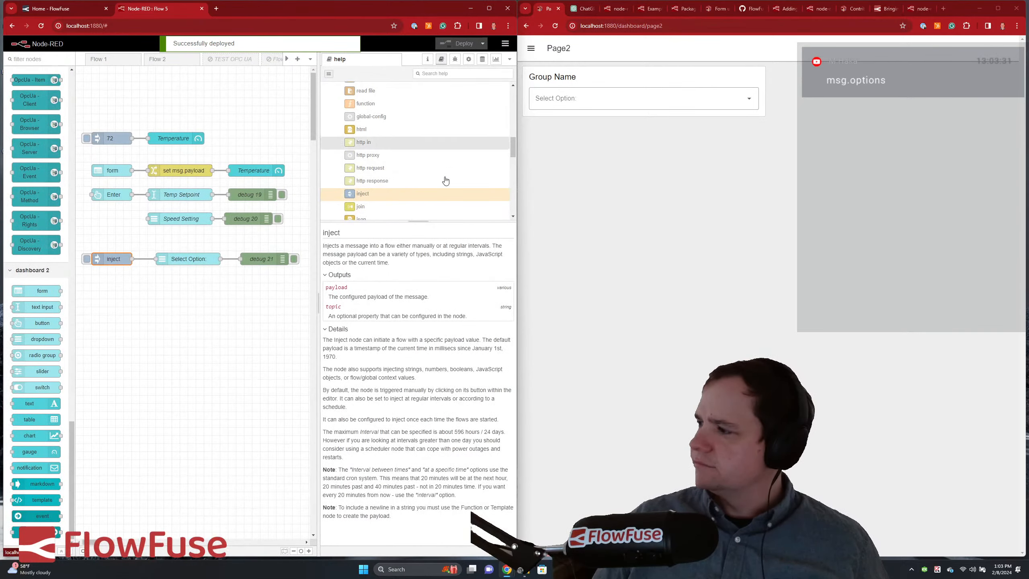
# - Show the debug messages, trigger the inject node and check the Page2 dropdown's options
pyautogui.click(455, 60)
pyautogui.click(87, 259)
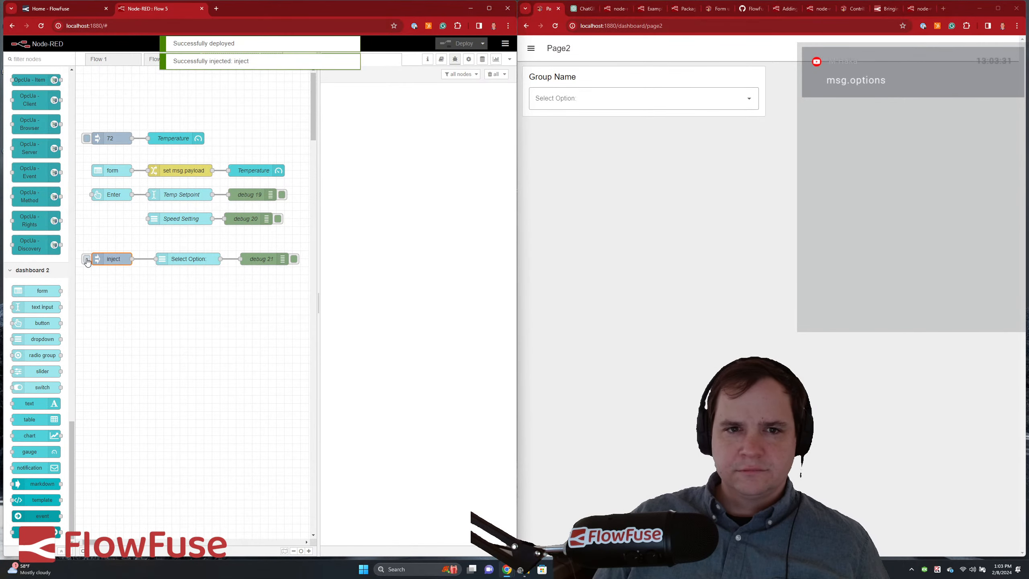
pyautogui.click(600, 102)
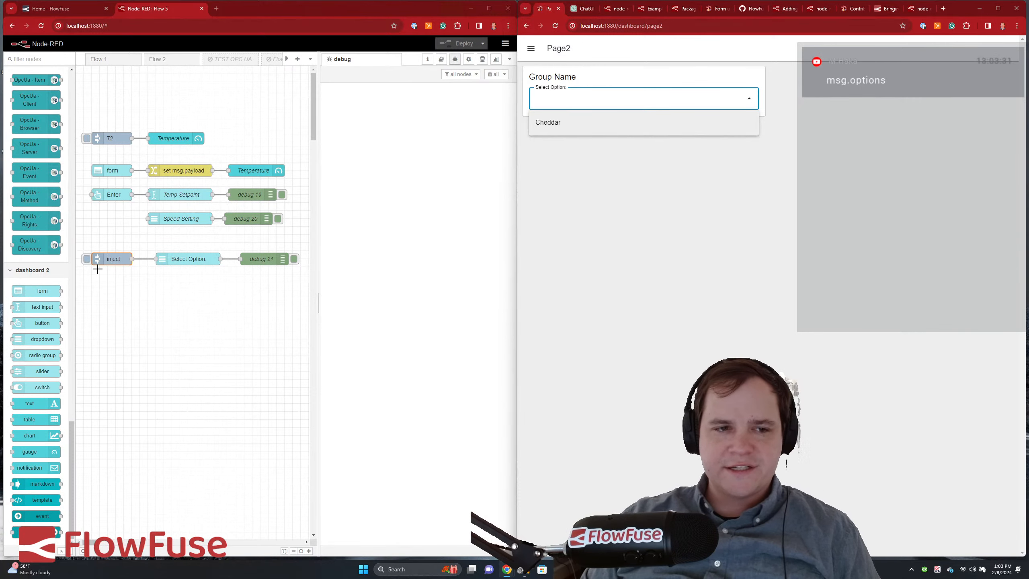
# - Open the inject node's options JSON and add a comma and a new line after the Cheddar object
pyautogui.doubleClick(106, 260)
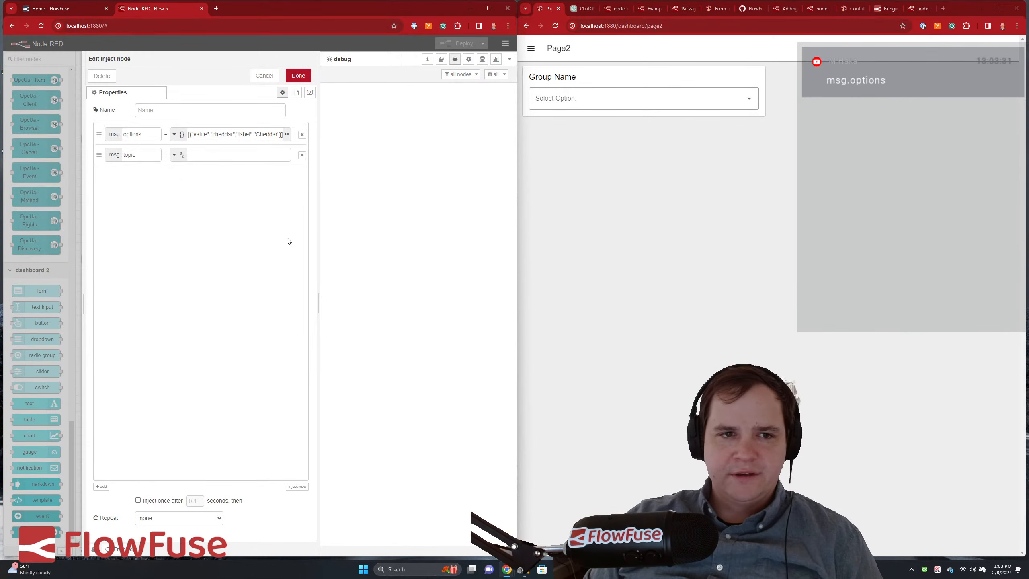
pyautogui.click(287, 135)
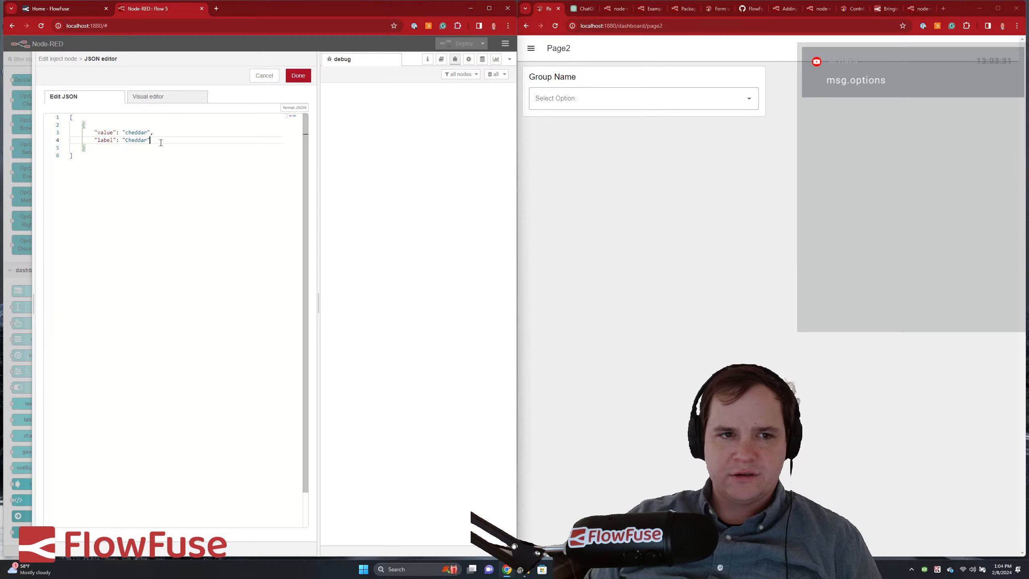
pyautogui.click(112, 147)
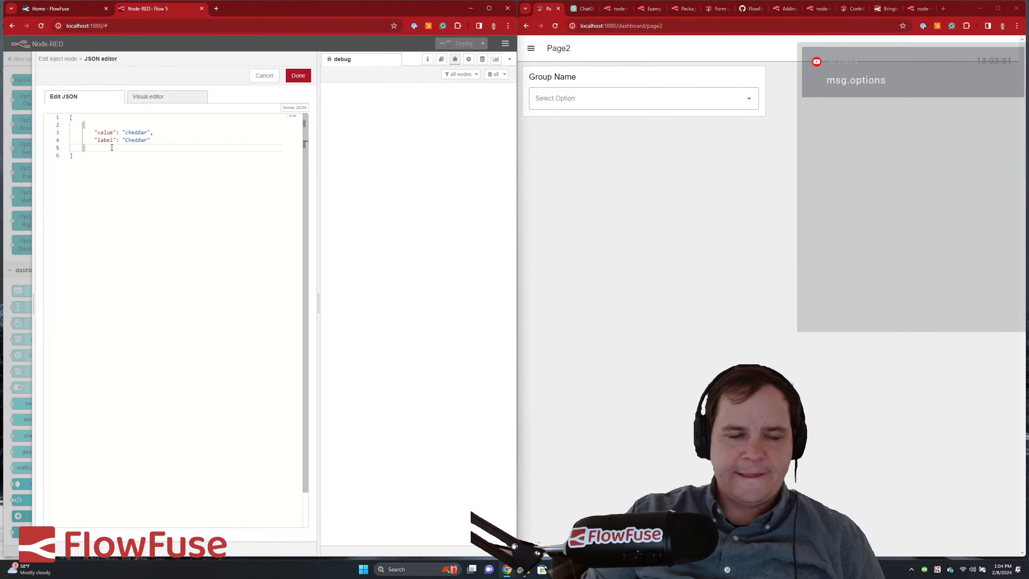
pyautogui.write(',')
pyautogui.press('Return')
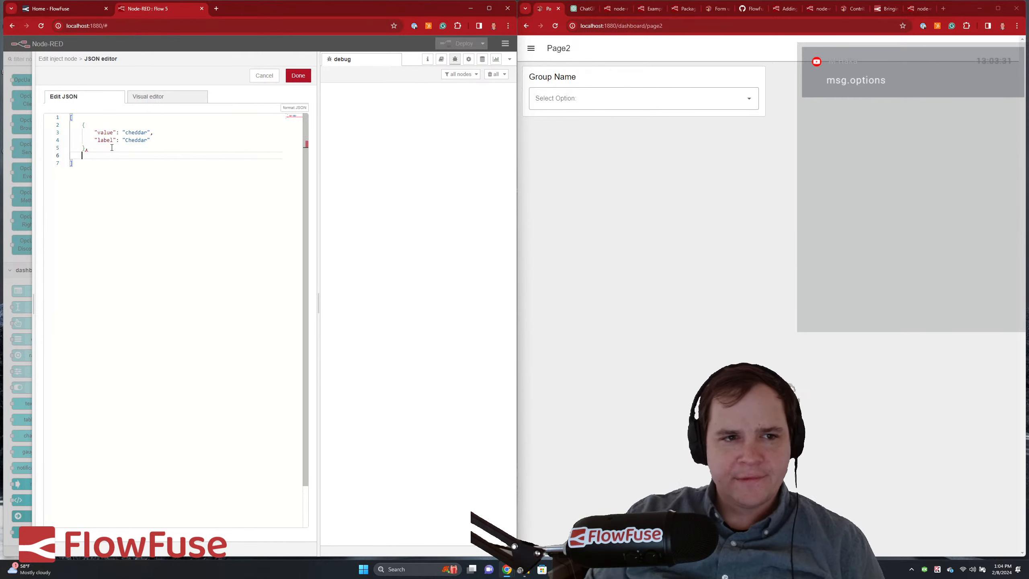
# - Duplicate the Cheddar object below itself, setting the copy's value to brie and its label to Brie
pyautogui.moveTo(90, 149); pyautogui.dragTo(81, 124)
pyautogui.hotkey('ctrl', 'c')
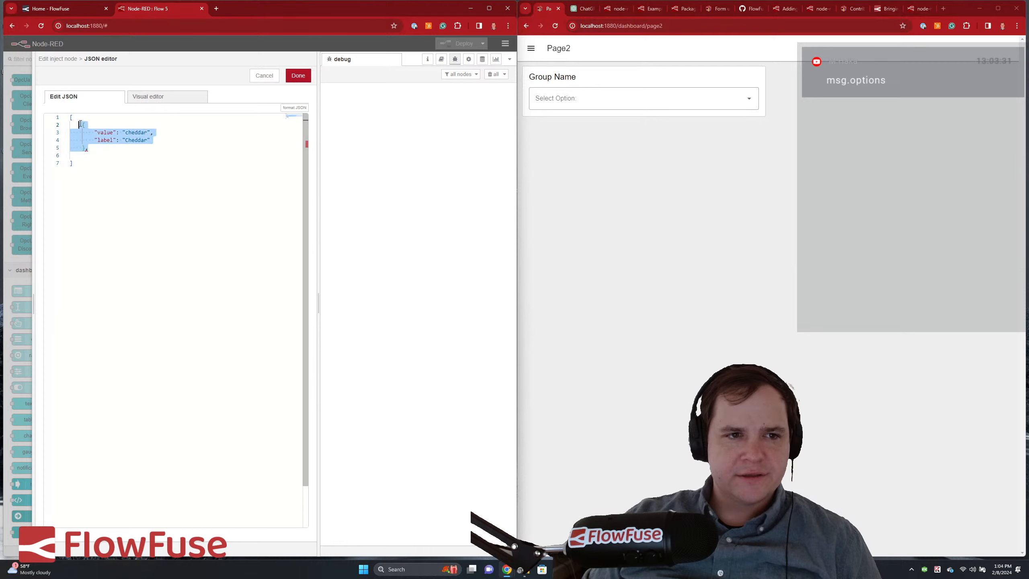
pyautogui.click(100, 147)
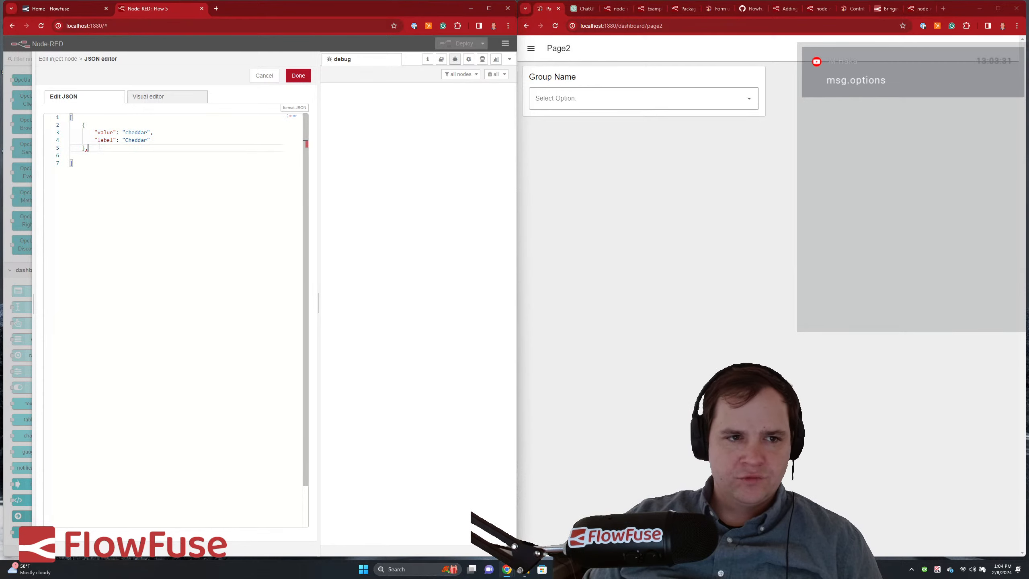
pyautogui.press('Return')
pyautogui.hotkey('ctrl', 'v')
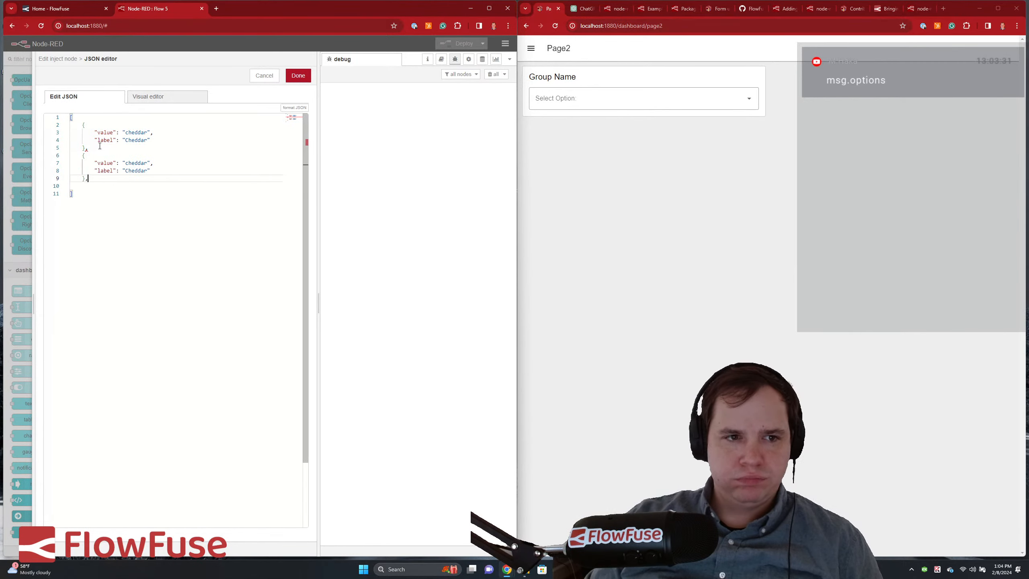
pyautogui.doubleClick(137, 164)
pyautogui.write('bri')
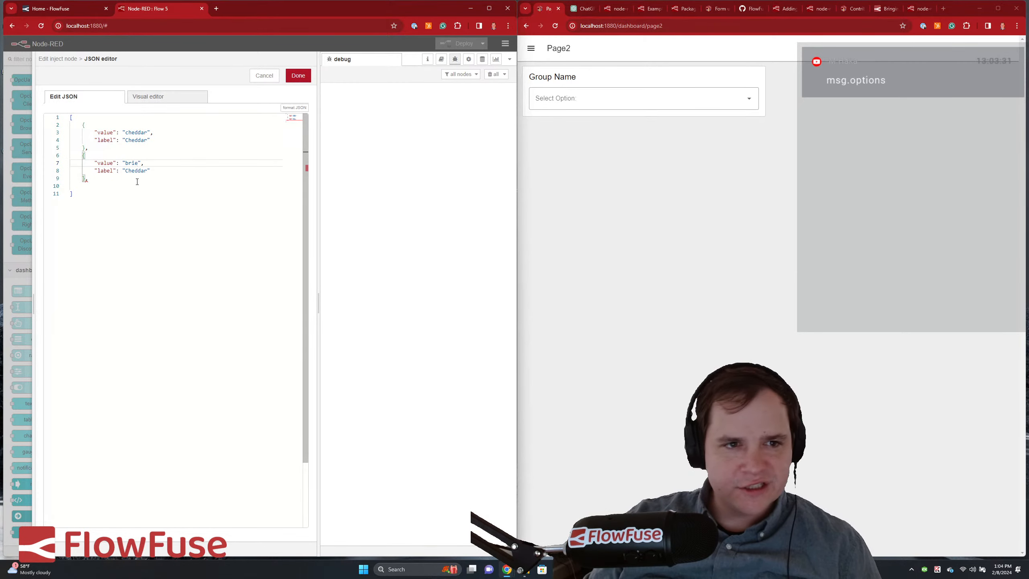
pyautogui.doubleClick(136, 171)
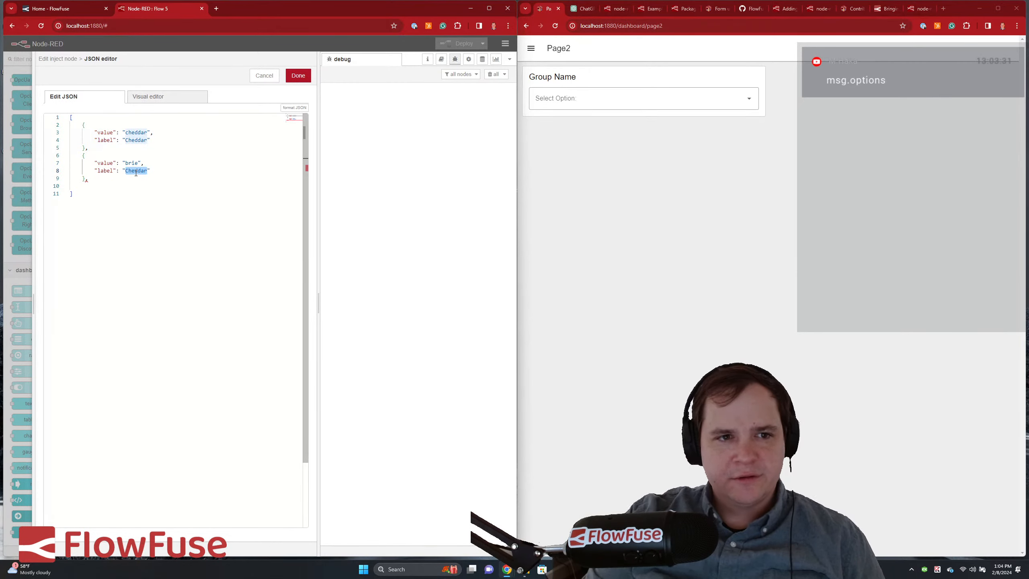
pyautogui.write('Bri')
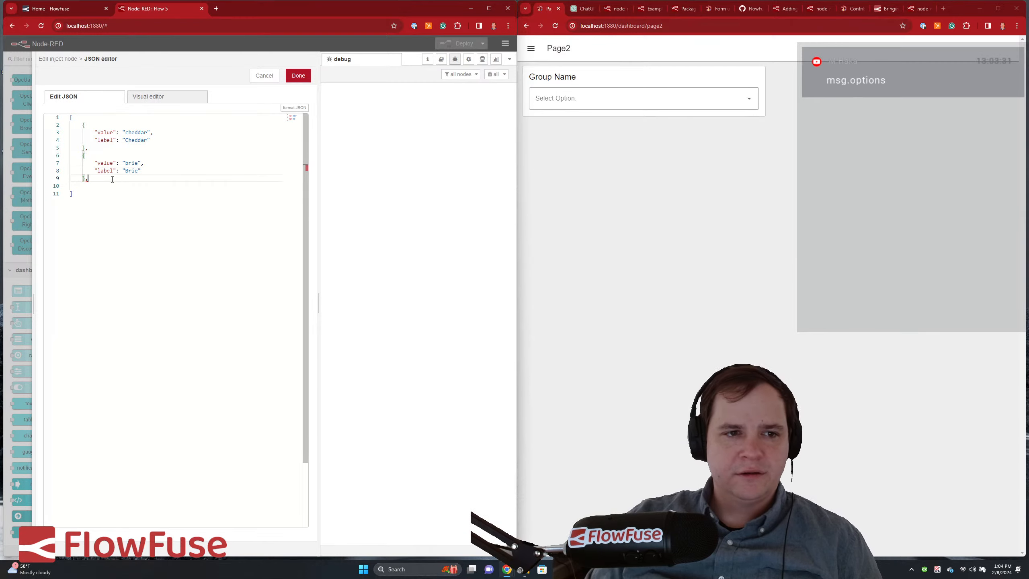
# - Add another copy of the Cheddar object after the Brie object and set its value to parmesean
pyautogui.press('Return')
pyautogui.hotkey('ctrl', 'v')
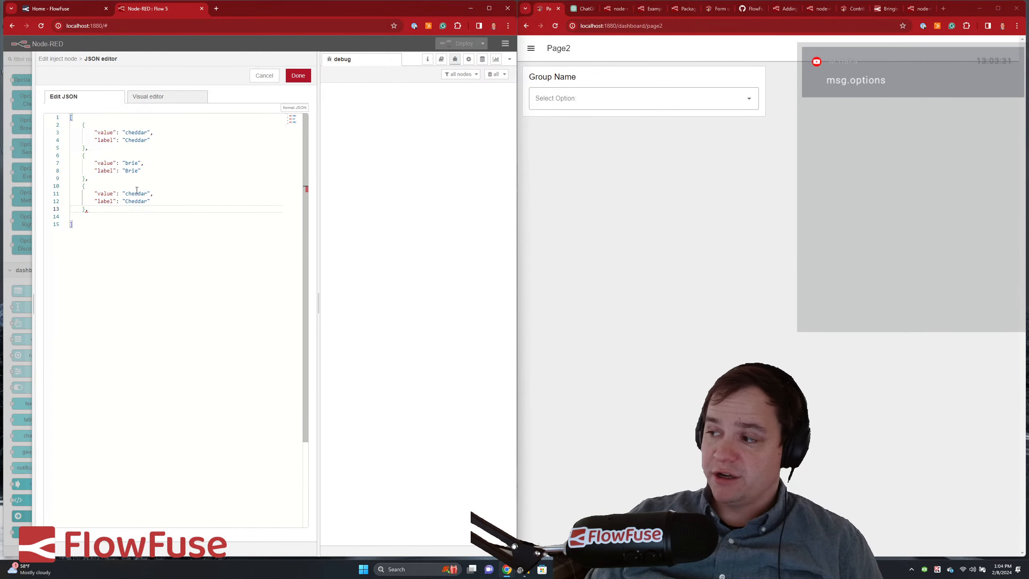
pyautogui.doubleClick(136, 193)
pyautogui.write('parmesean')
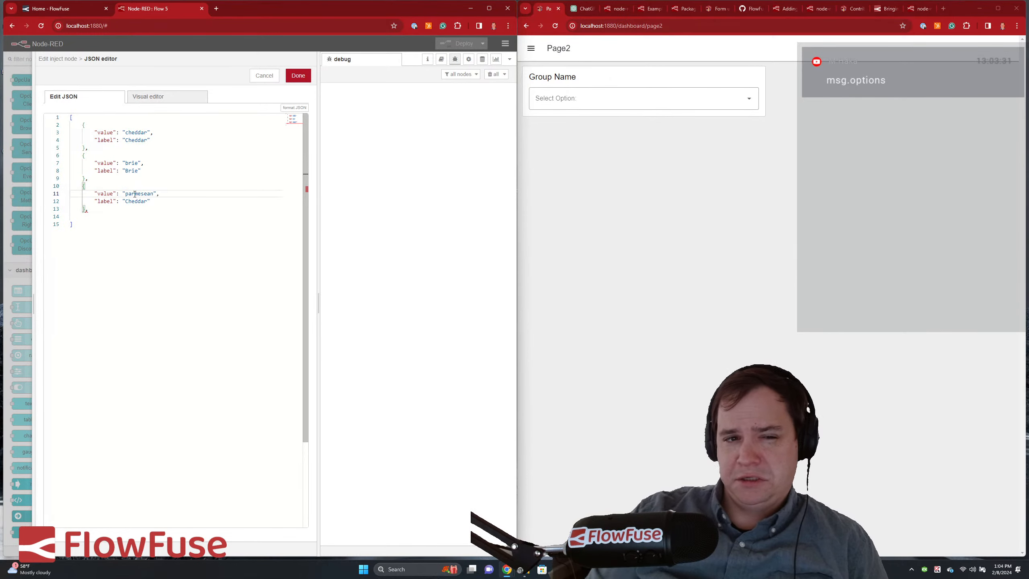
# - Look up the spelling of parmesean on Google and replace the third object's value with the corrected parmesan
pyautogui.doubleClick(136, 193)
pyautogui.hotkey('ctrl', 'c')
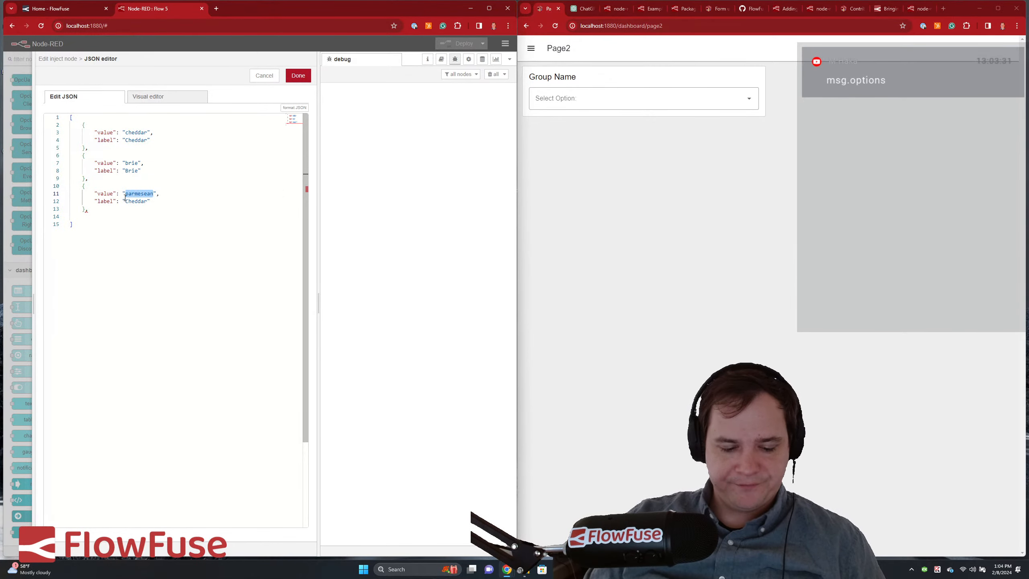
pyautogui.click(216, 8)
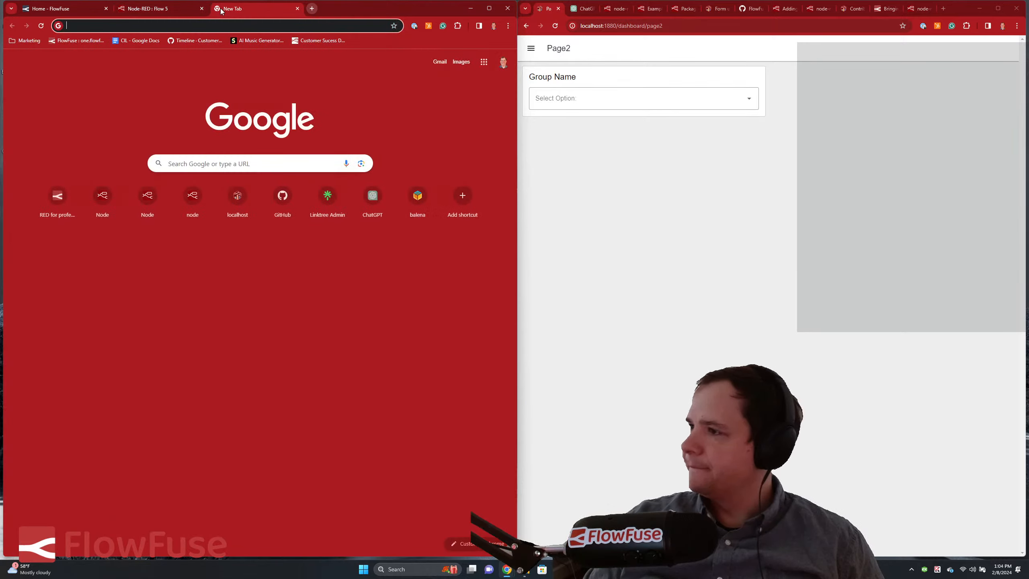
pyautogui.hotkey('ctrl', 'v')
pyautogui.press('Return')
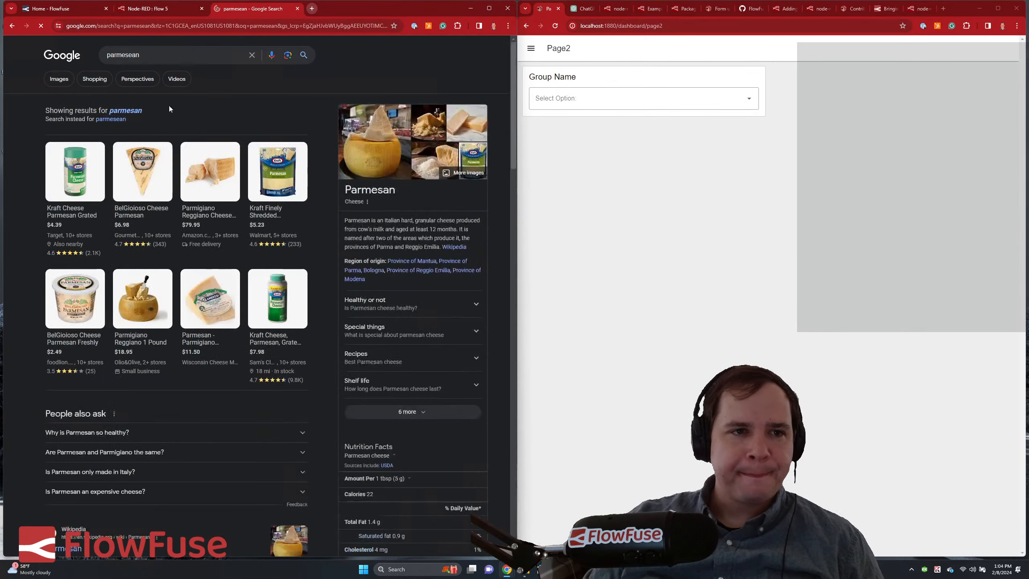
pyautogui.doubleClick(126, 55)
pyautogui.hotkey('ctrl', 'c')
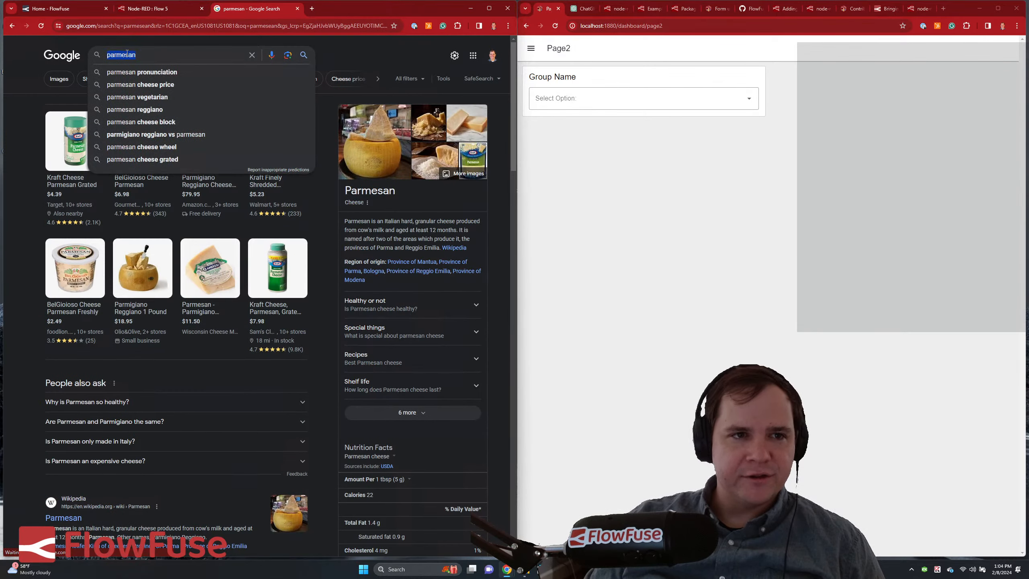
pyautogui.middleClick(253, 10)
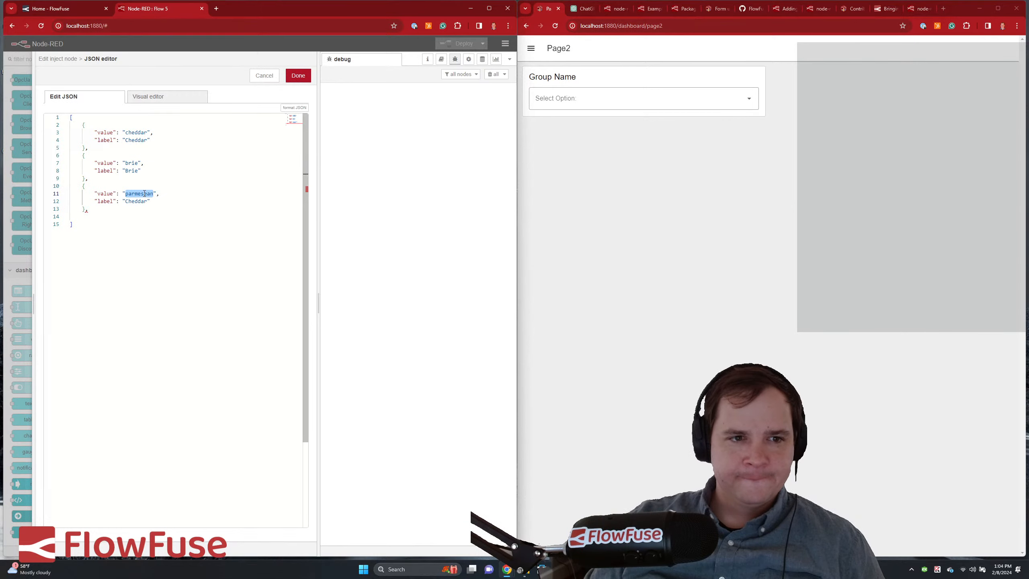
pyautogui.hotkey('ctrl', 'v')
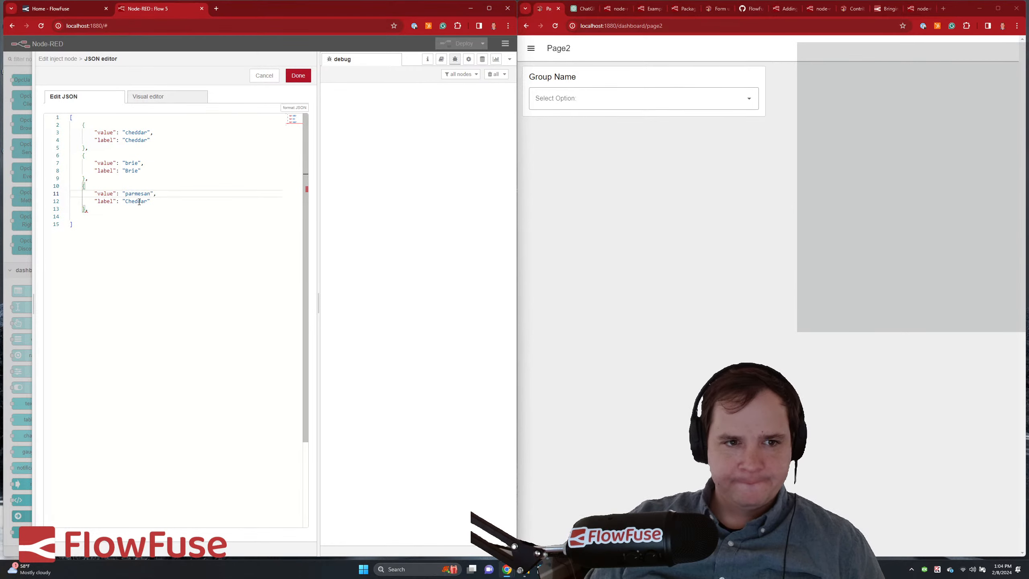
# - Set the third object's label to Parmesan with a capital P
pyautogui.doubleClick(139, 201)
pyautogui.hotkey('ctrl', 'v')
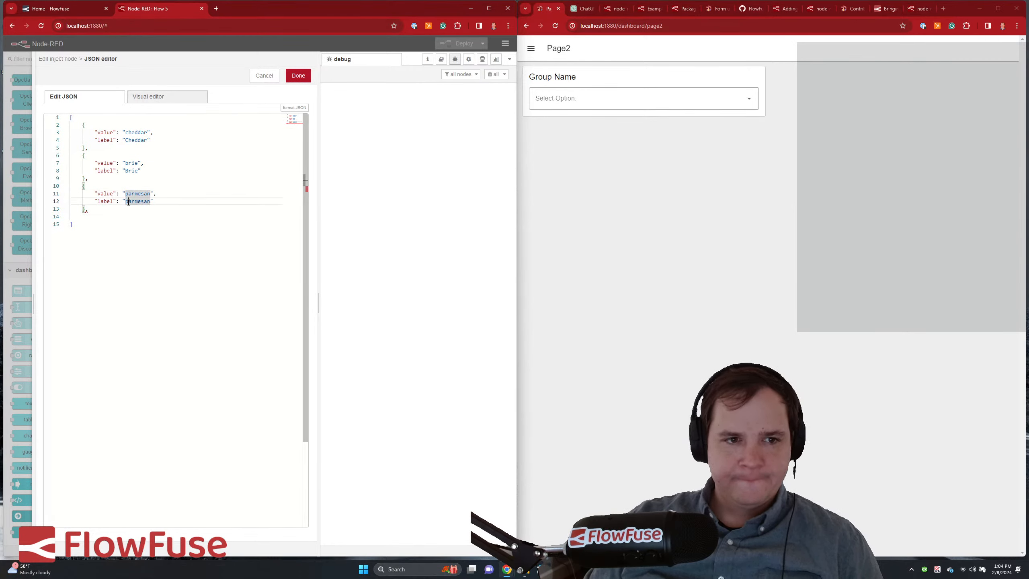
pyautogui.click(128, 201)
pyautogui.press('BackSpace')
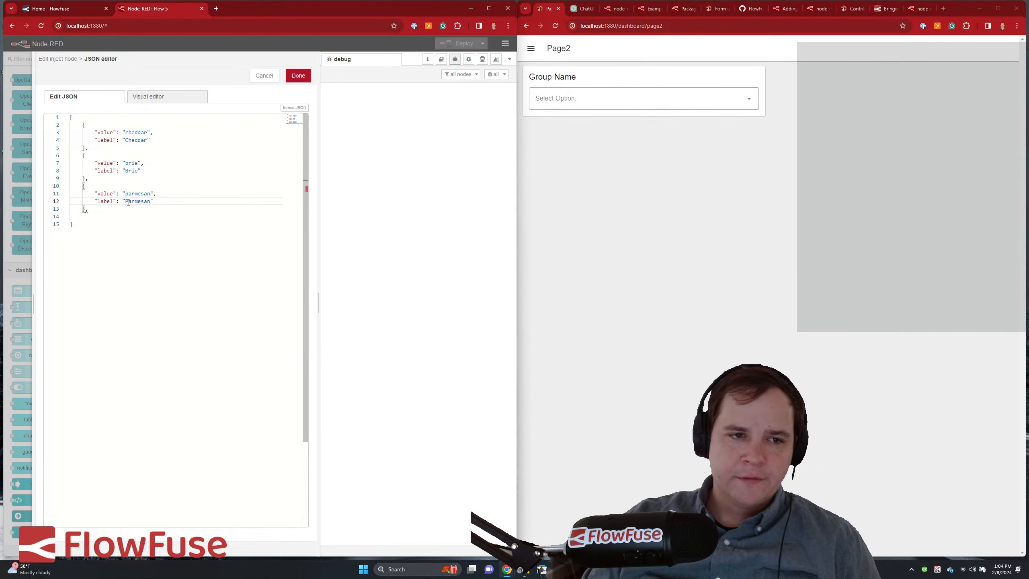
# - Insert a fourth object after Parmesan from the earlier copied Cheddar object and remove its trailing comma
pyautogui.click(103, 209)
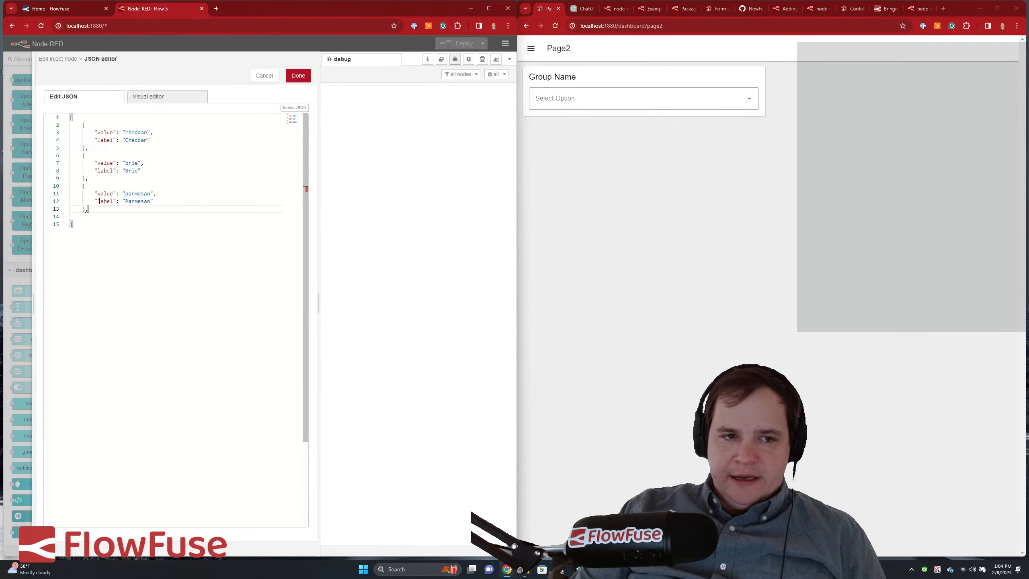
pyautogui.press('Return')
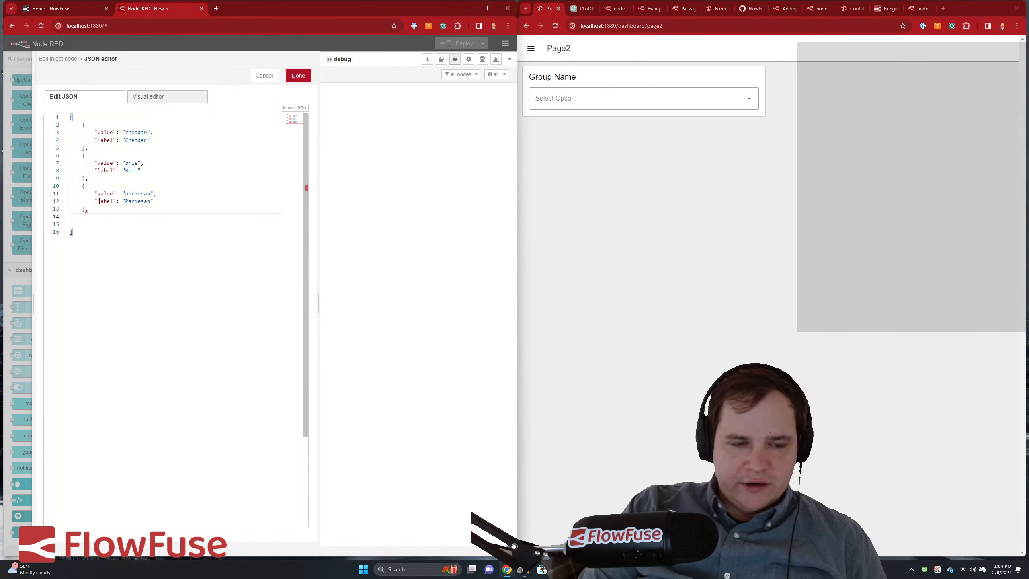
pyautogui.hotkey('ctrl', 'v')
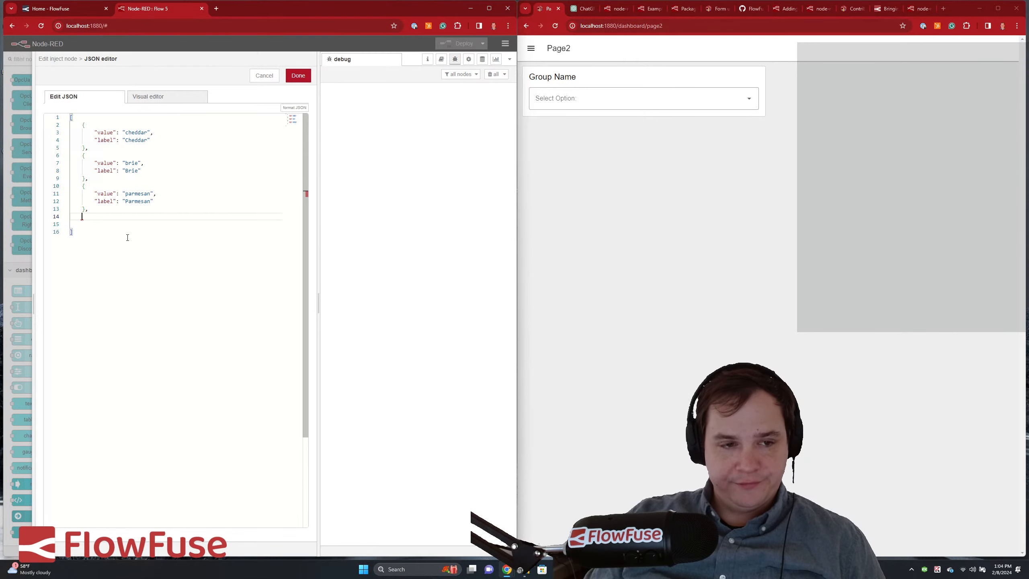
pyautogui.press('super+v')
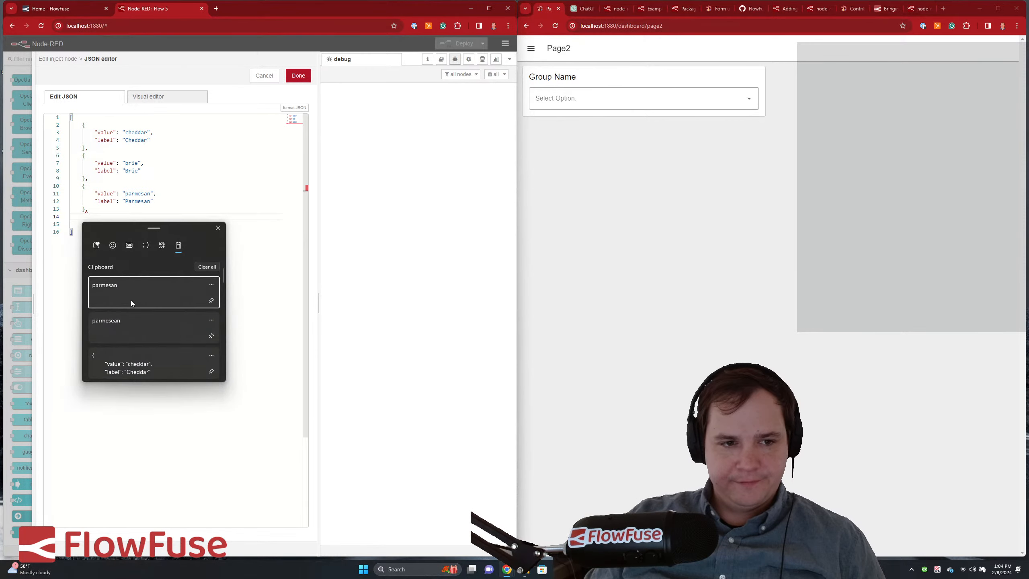
pyautogui.click(161, 367)
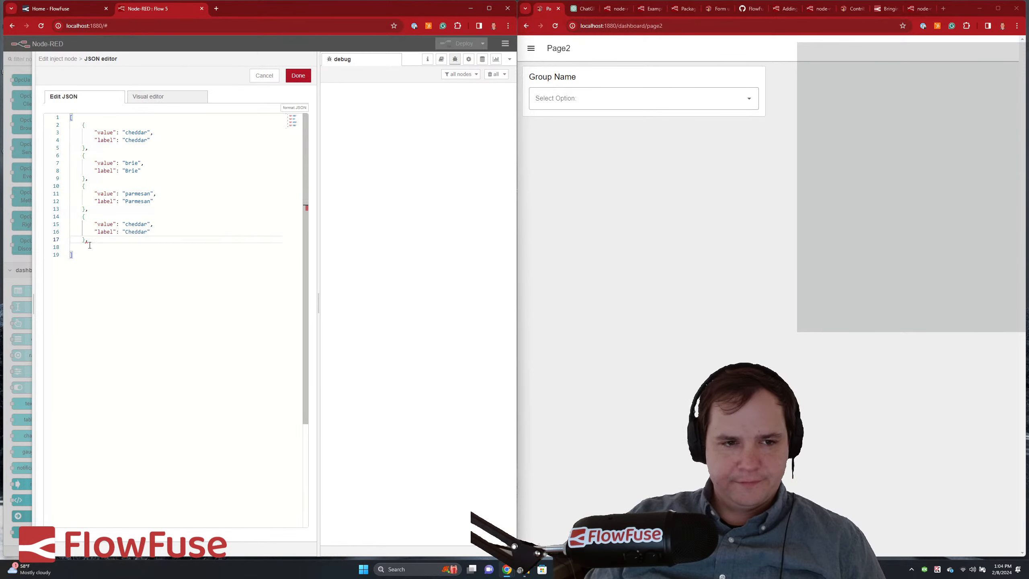
# - Search Google in a new tab for grueir cheese, switch to the corrected spelling and copy the word gruyere
pyautogui.click(216, 8)
pyautogui.write('grueir')
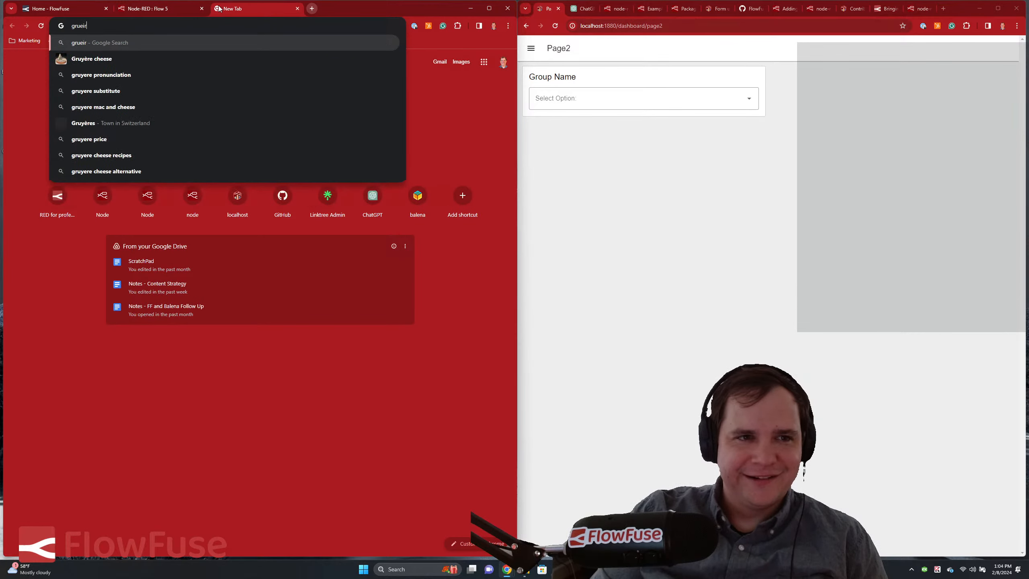
pyautogui.write(' cheese')
pyautogui.press('Return')
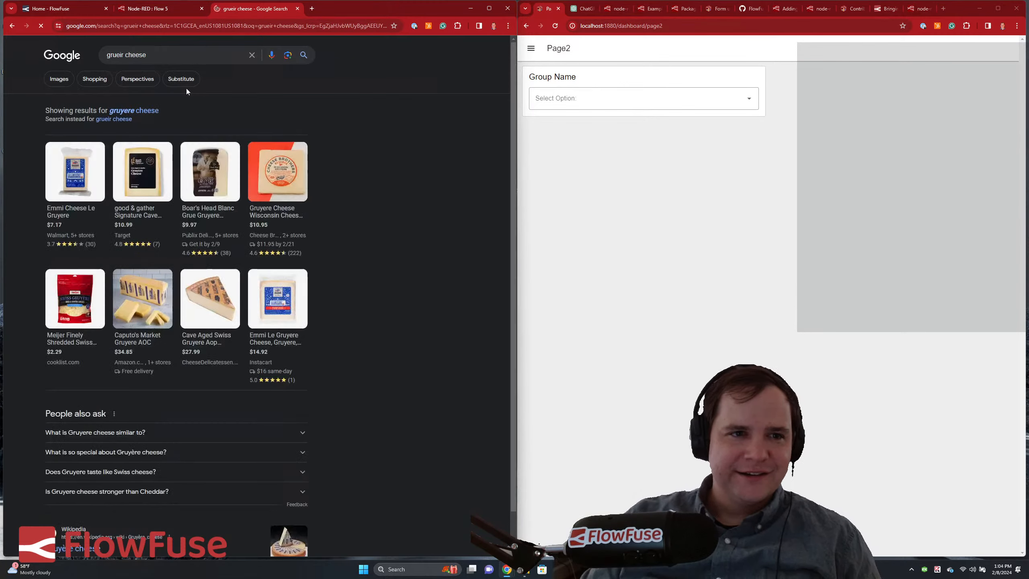
pyautogui.click(127, 111)
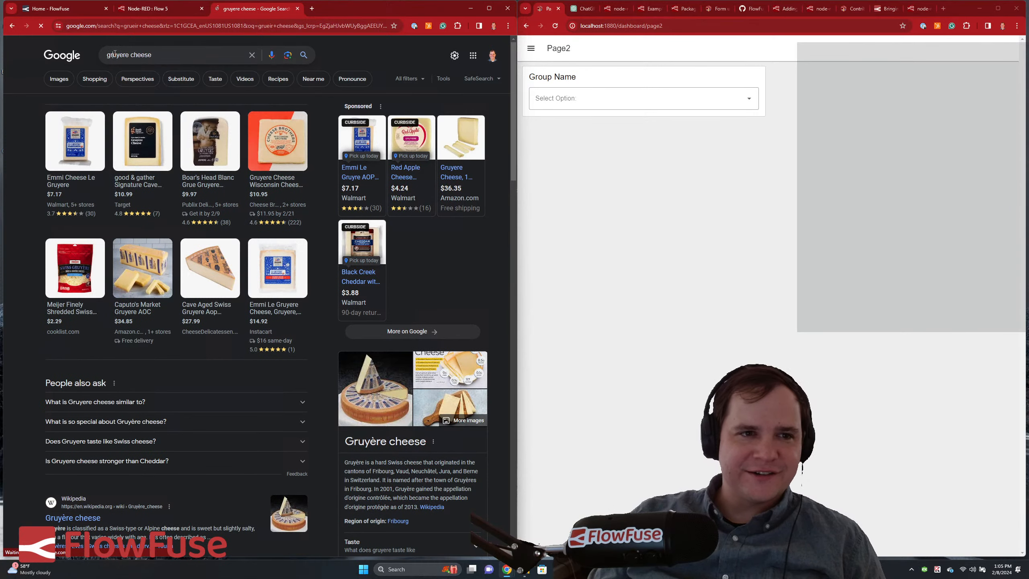
pyautogui.doubleClick(114, 54)
pyautogui.hotkey('ctrl', 'c')
pyautogui.middleClick(253, 11)
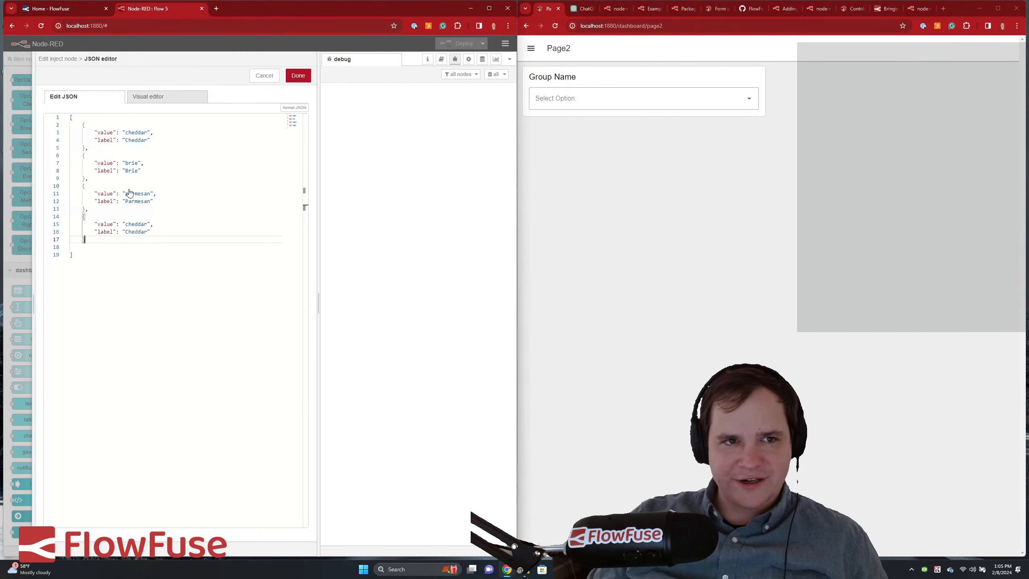
# - Set the fourth object's value to gruyere and its label to Gruyere
pyautogui.doubleClick(134, 223)
pyautogui.hotkey('ctrl', 'v')
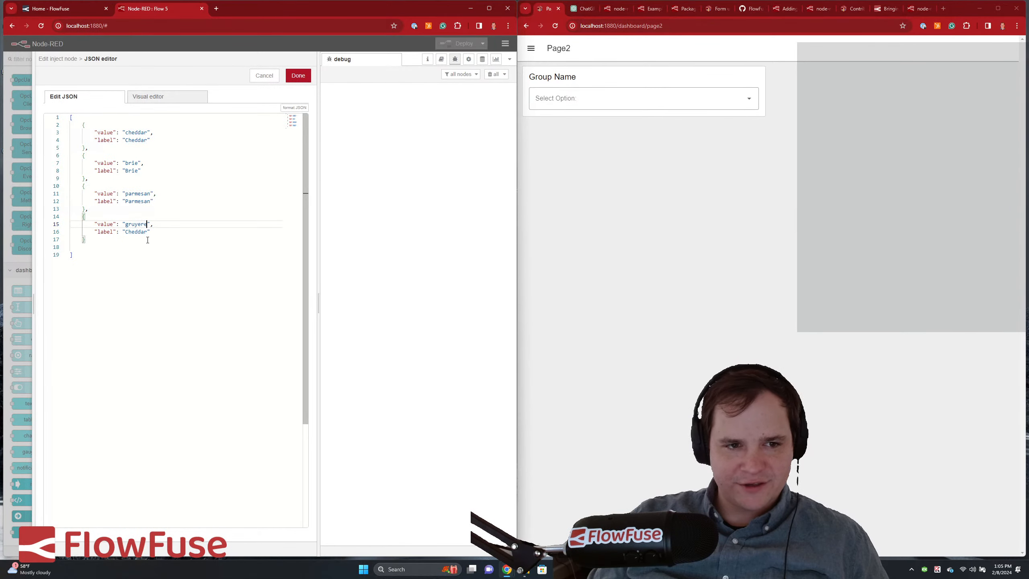
pyautogui.doubleClick(138, 232)
pyautogui.hotkey('ctrl', 'v')
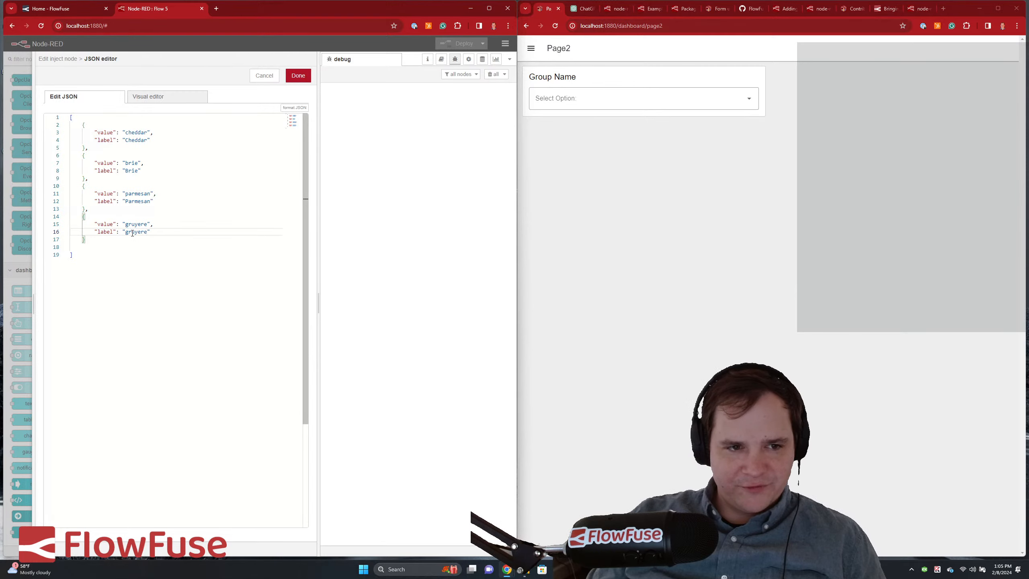
pyautogui.doubleClick(128, 233)
pyautogui.write('Gruyere')
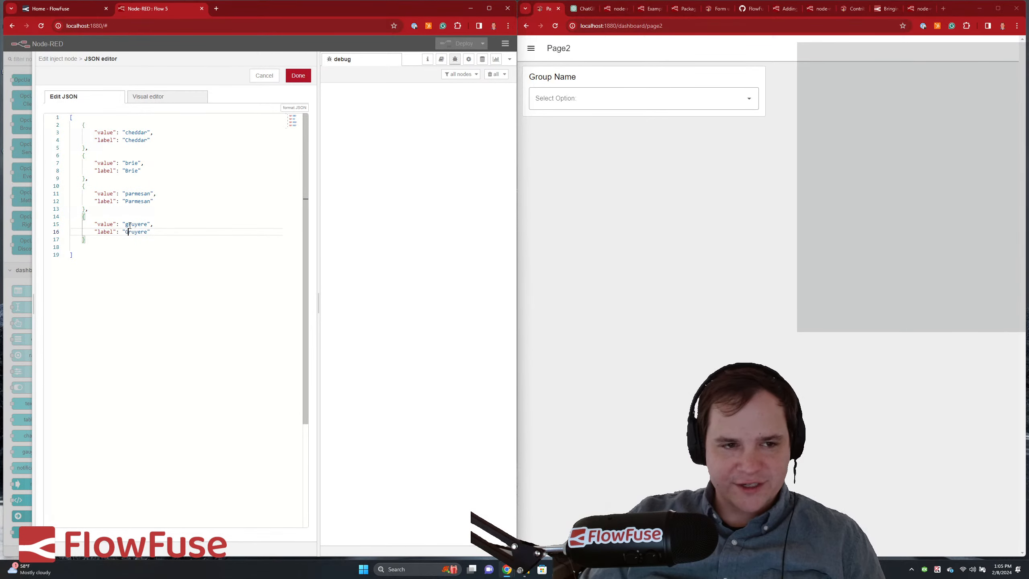
# - Save the options JSON and the inject node, and deploy the flow
pyautogui.click(299, 78)
pyautogui.click(299, 77)
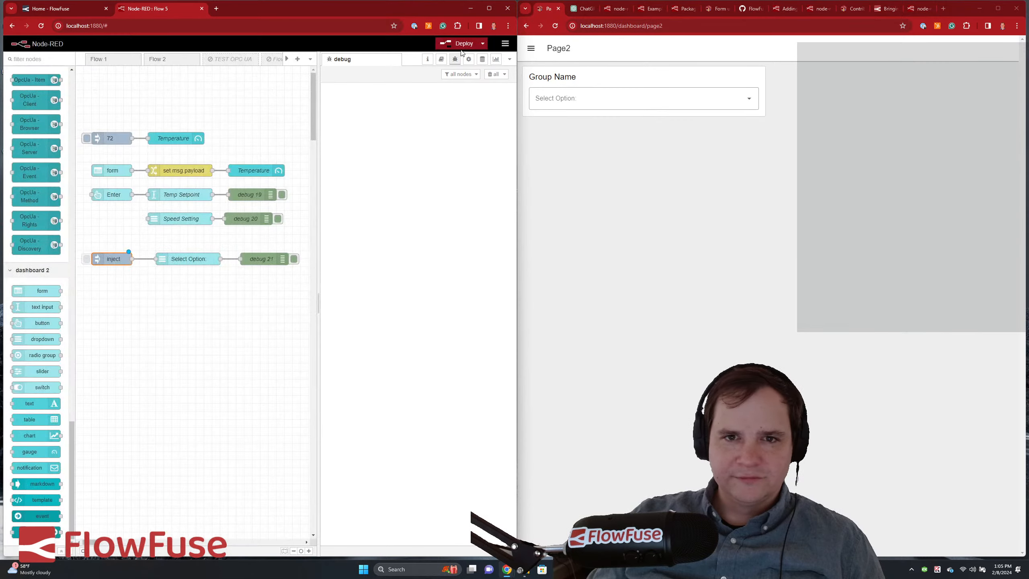
pyautogui.hotkey('ctrl', 'd')
# - Trigger the inject node and check the option list of the Page2 dropdown
pyautogui.click(87, 259)
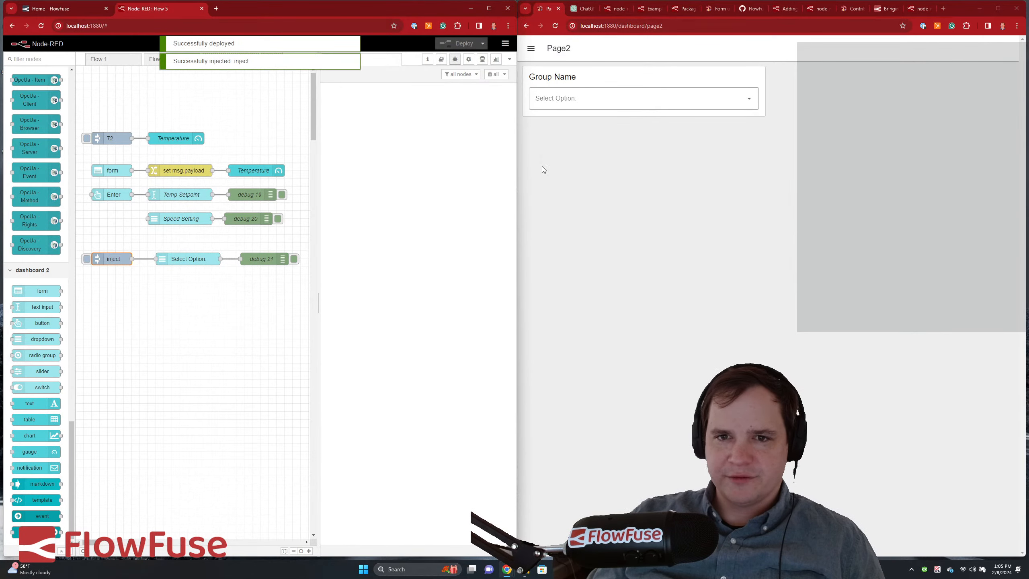
pyautogui.click(660, 103)
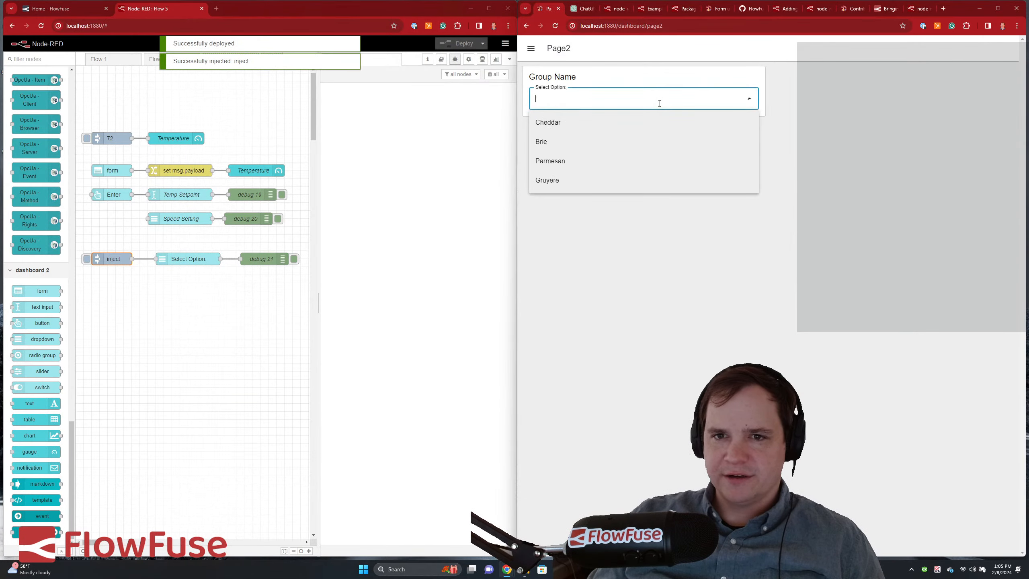
pyautogui.click(657, 319)
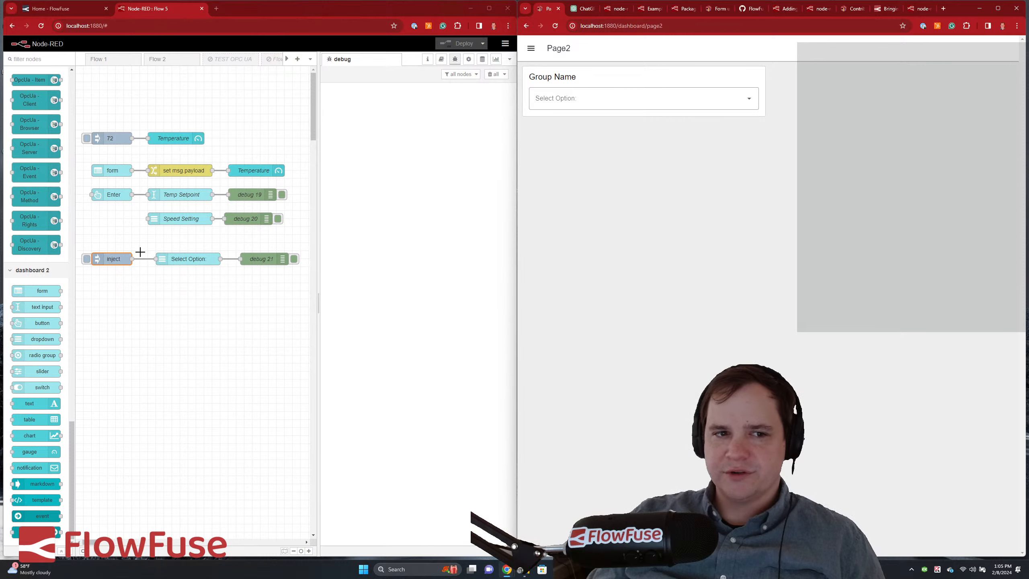
# - Review the Speed Setting dropdown node's statically defined options and close it without changes
pyautogui.click(173, 246)
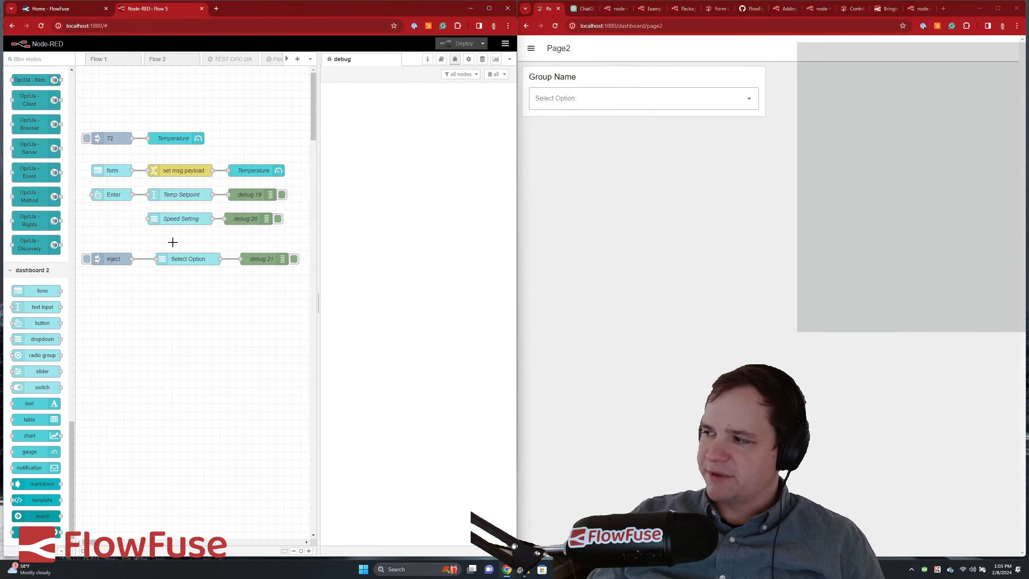
pyautogui.doubleClick(173, 219)
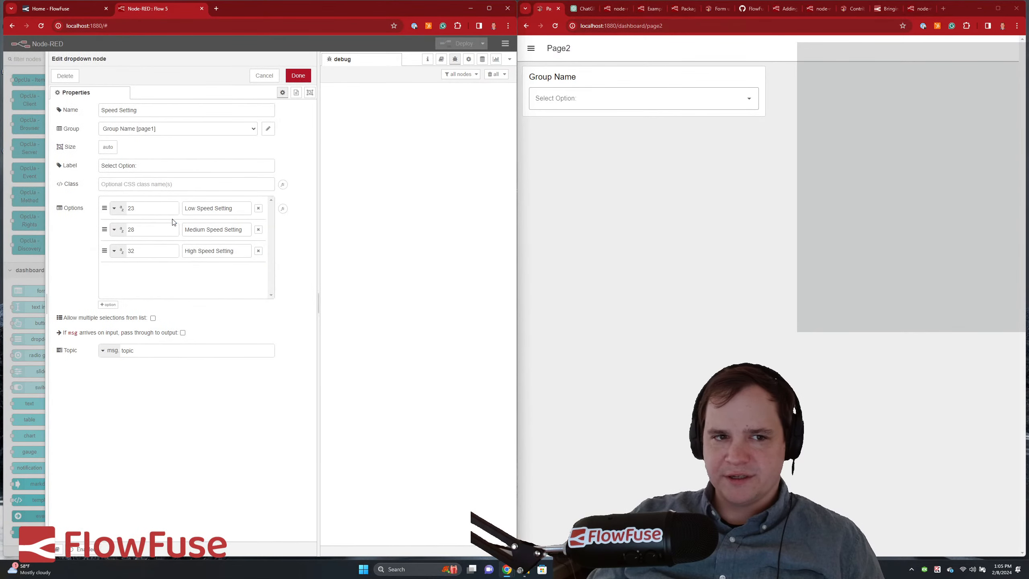
pyautogui.click(263, 76)
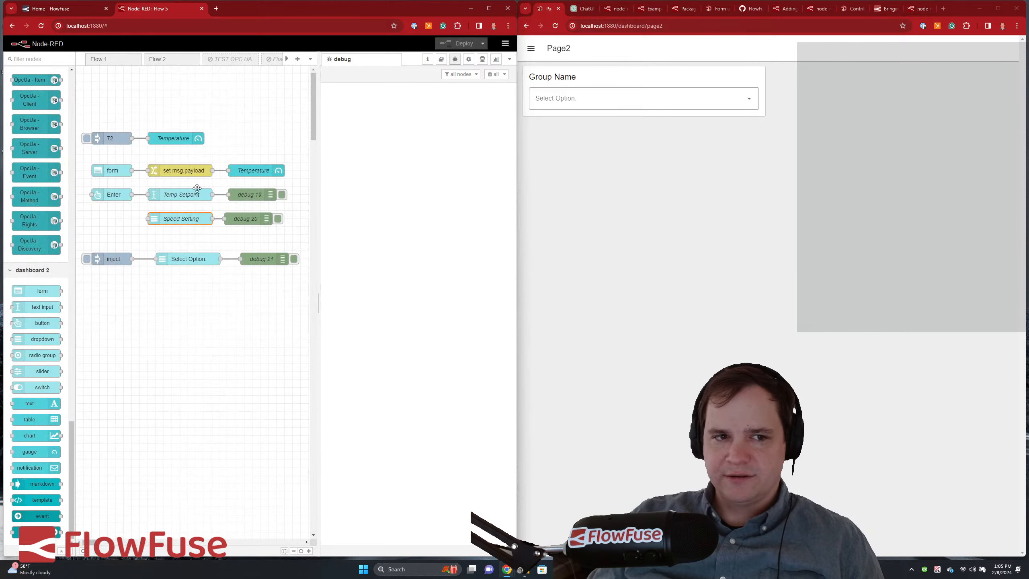
pyautogui.doubleClick(182, 195)
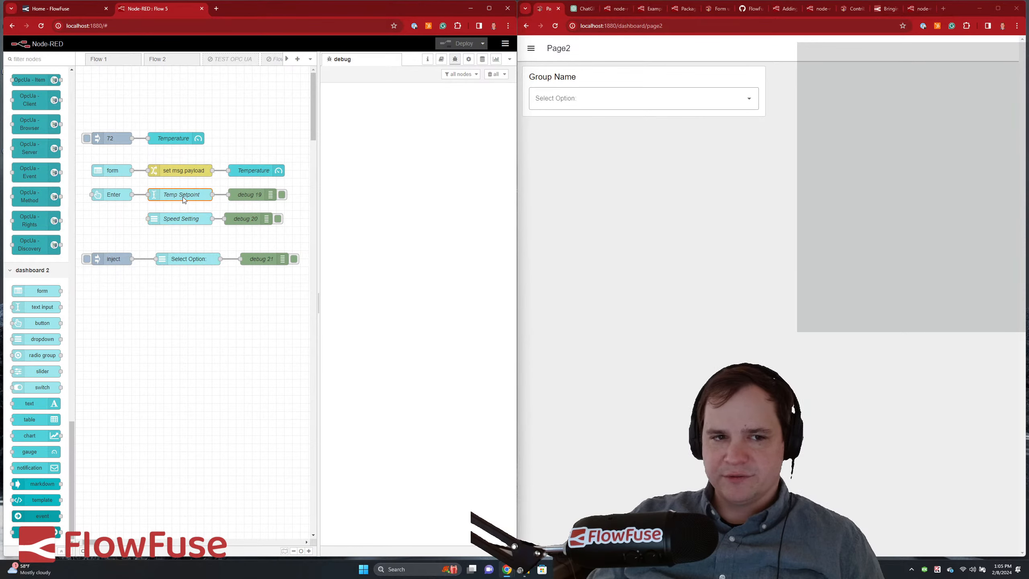
pyautogui.click(265, 76)
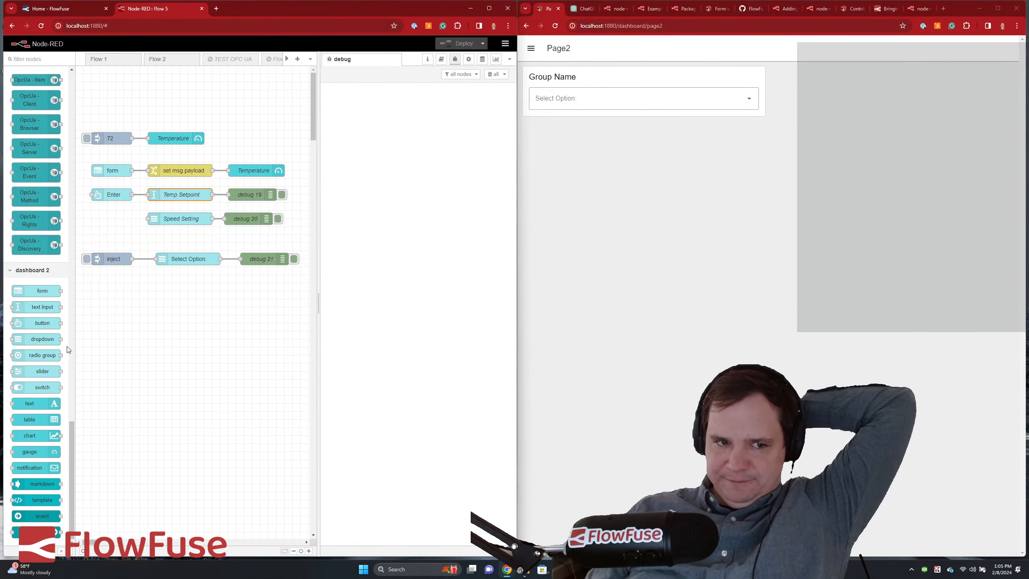
# - Add a radio group node below the Page2 dropdown node and check its built-in help
pyautogui.moveTo(38, 355); pyautogui.dragTo(171, 308)
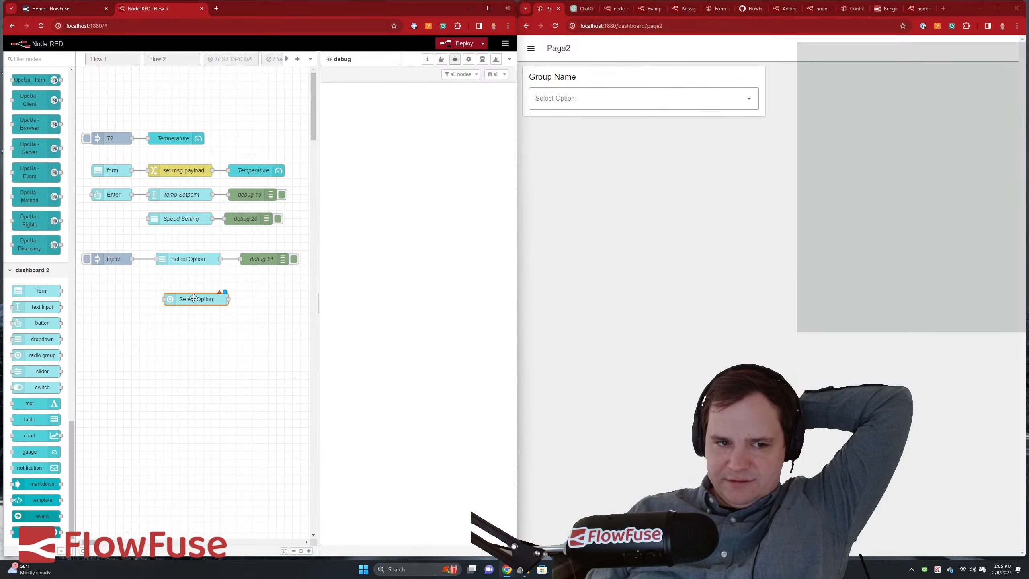
pyautogui.doubleClick(184, 297)
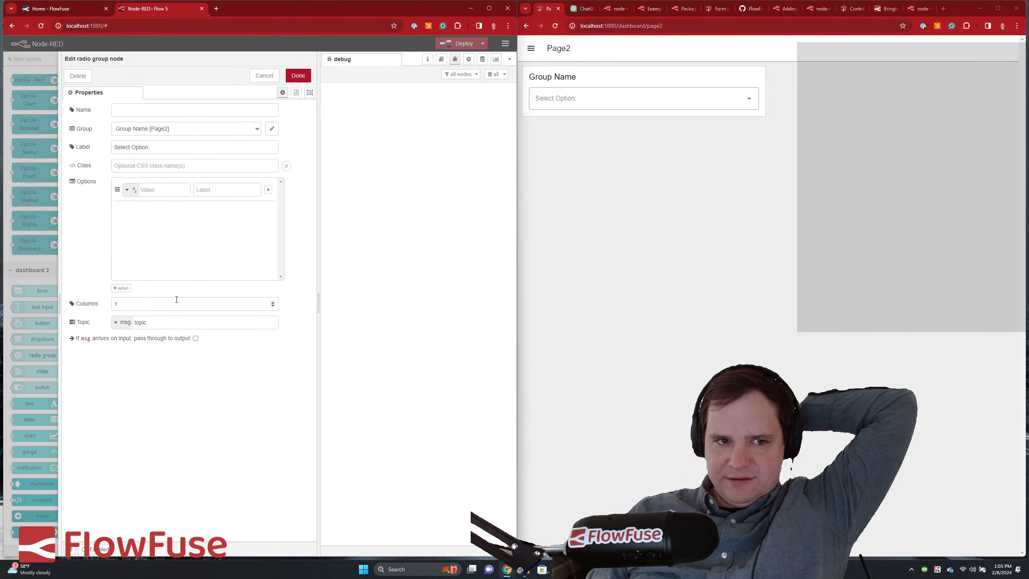
pyautogui.click(71, 549)
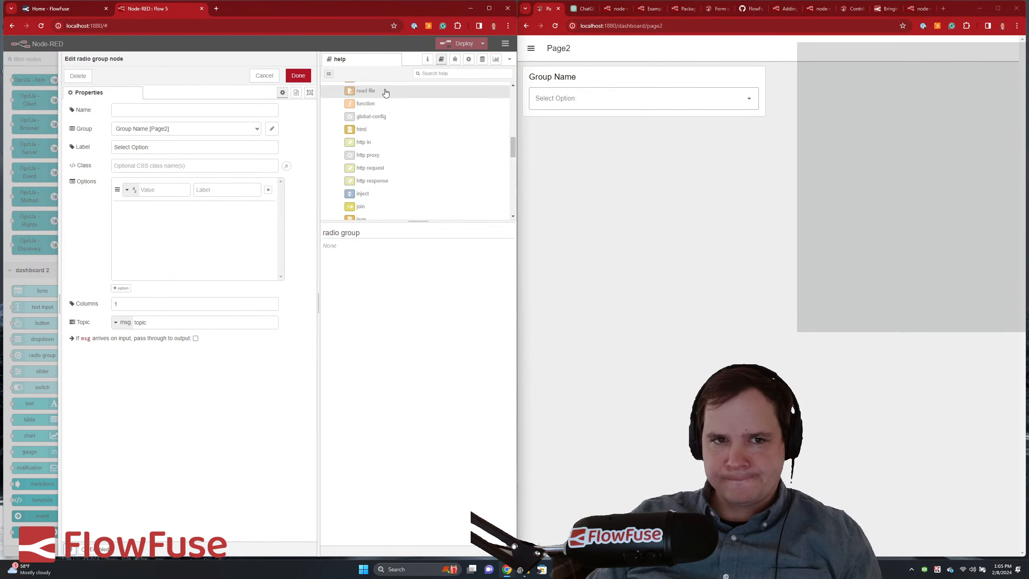
pyautogui.click(264, 76)
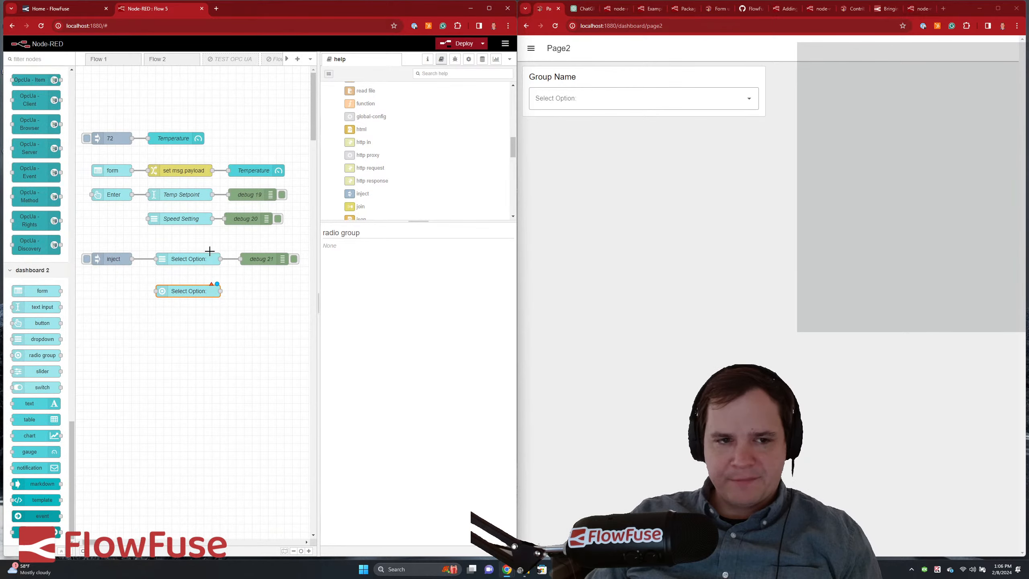
# - Wire the inject node to the radio group, accept its settings in Group Name [Page2], and deploy the flow
pyautogui.click(121, 313)
pyautogui.moveTo(133, 262); pyautogui.dragTo(158, 291)
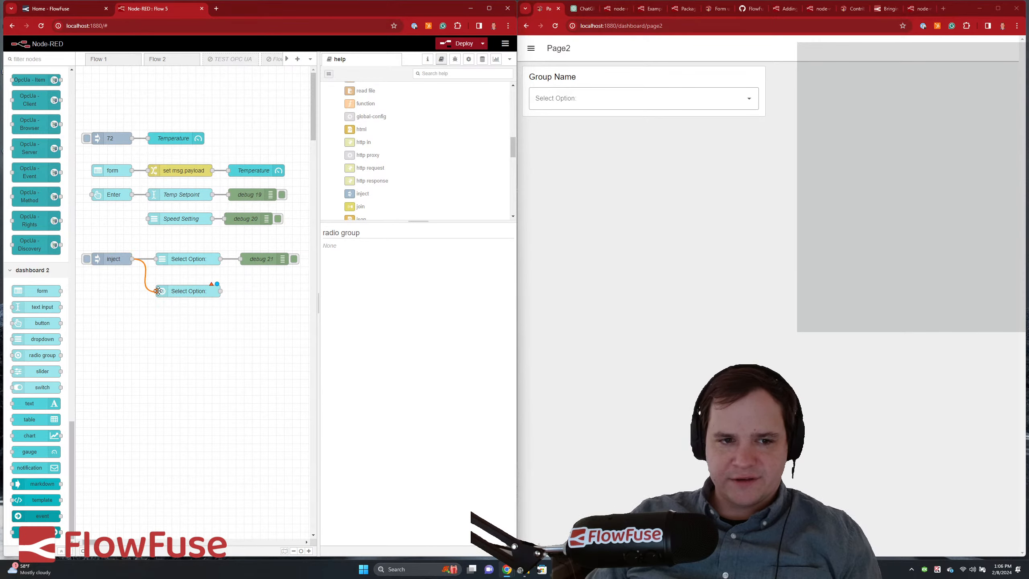
pyautogui.doubleClick(164, 291)
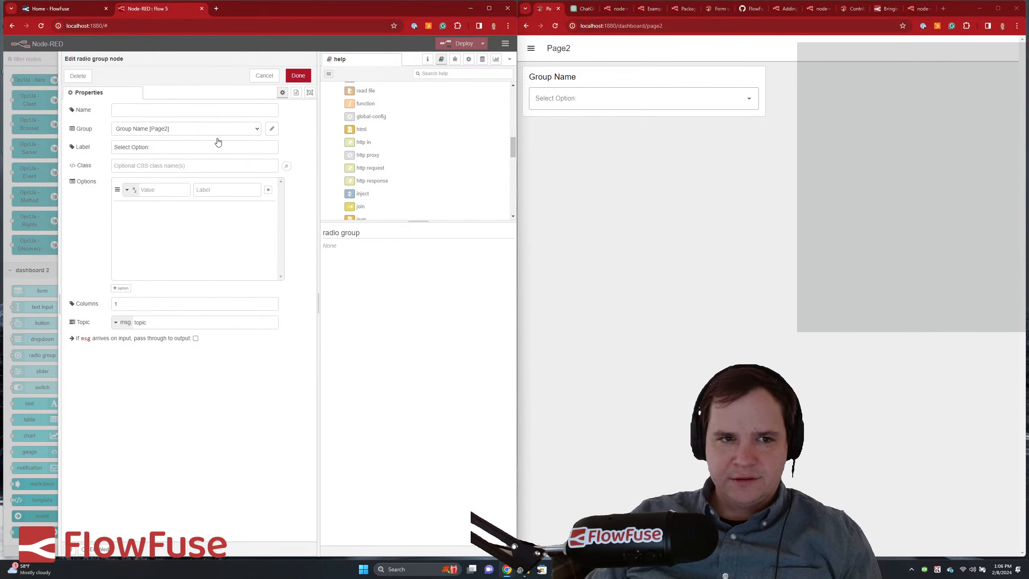
pyautogui.click(306, 83)
pyautogui.click(459, 44)
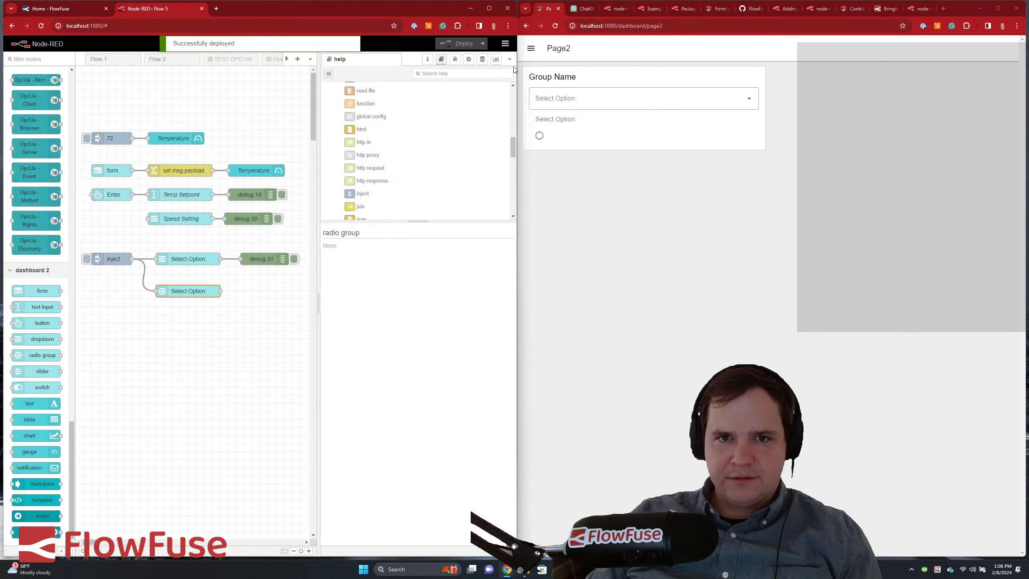
# - Trigger the inject node, reload the Page2 dashboard, and review the radio group node's settings without changing them
pyautogui.click(86, 259)
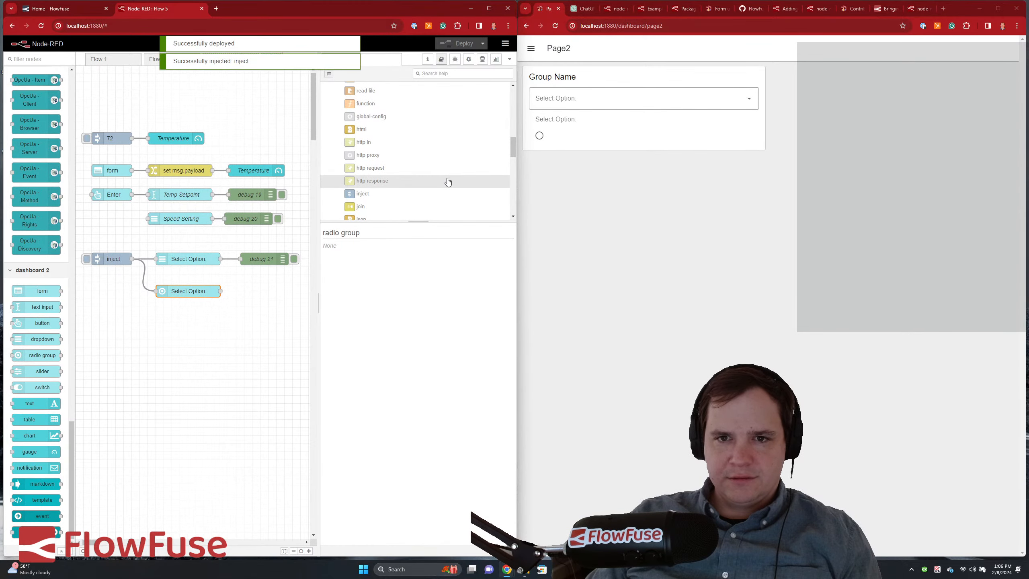
pyautogui.click(554, 26)
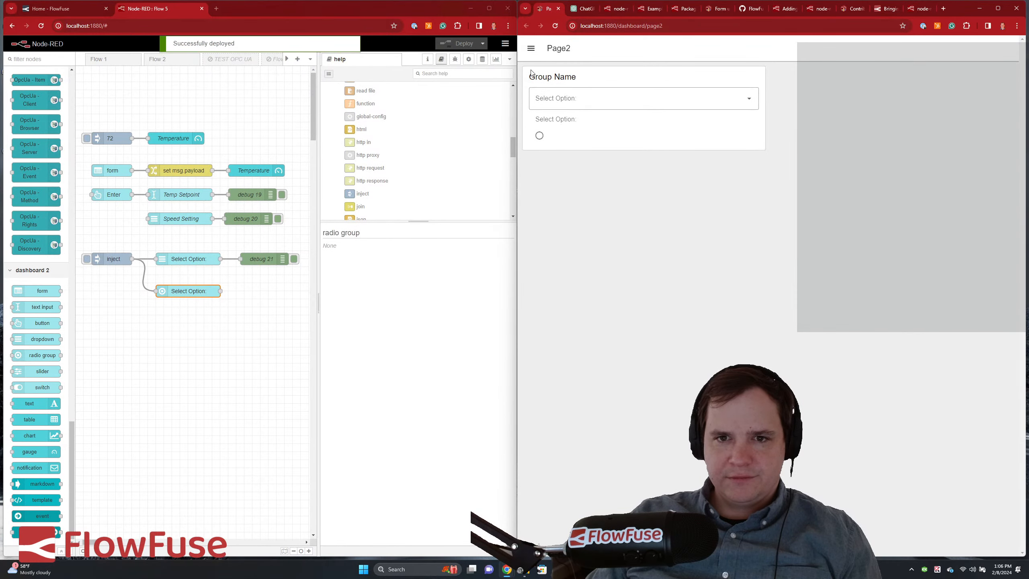
pyautogui.doubleClick(202, 287)
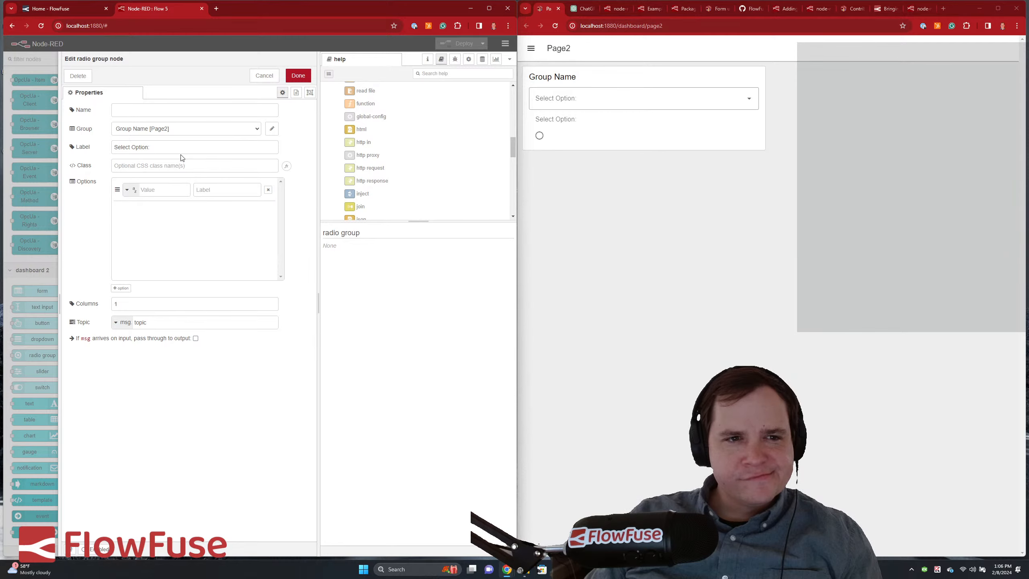
pyautogui.click(264, 77)
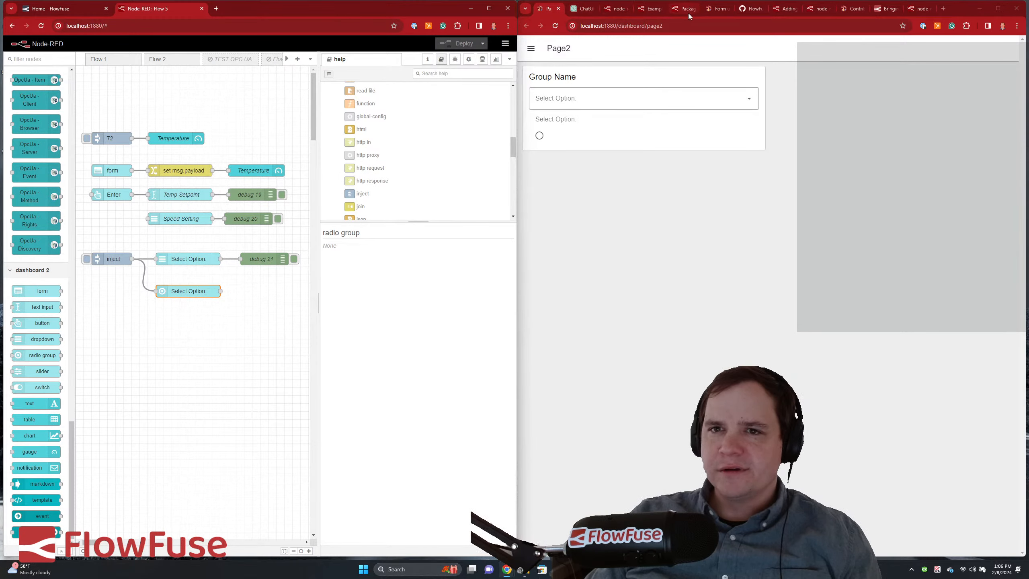
# - Read the ui-radio-group documentation page to find out which properties can be set dynamically
pyautogui.click(718, 8)
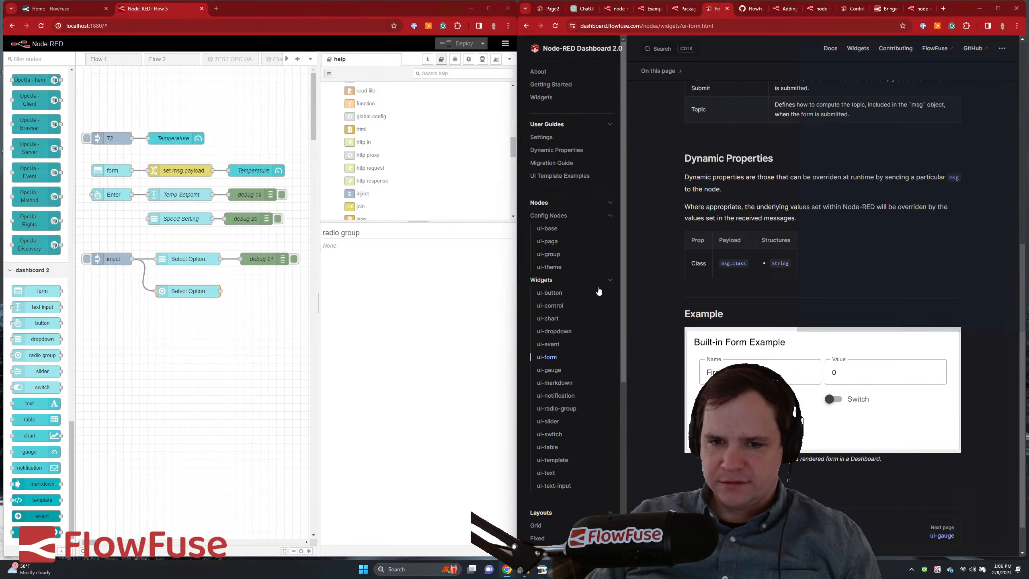
pyautogui.click(559, 408)
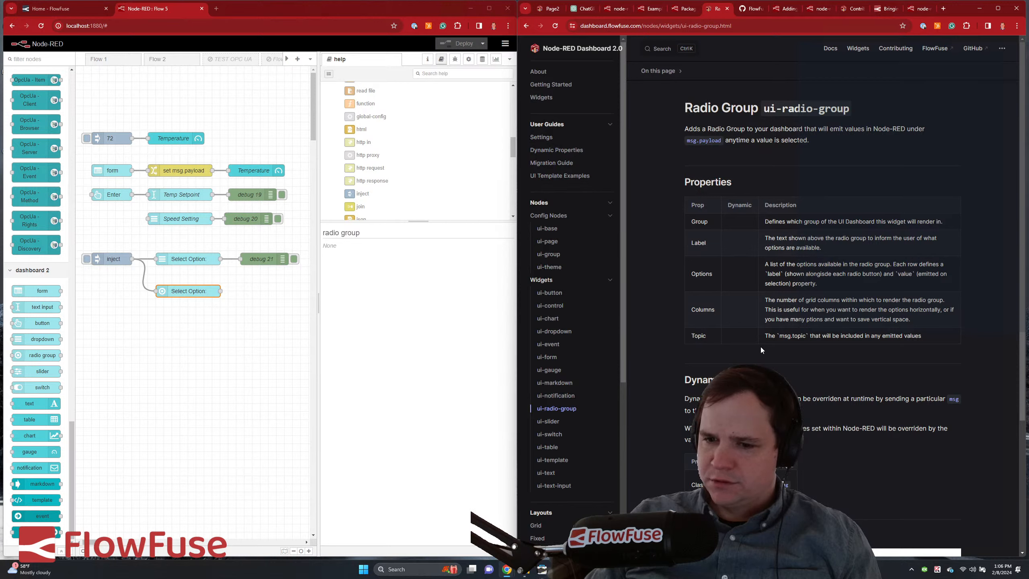
pyautogui.scroll(-4, 761, 347)
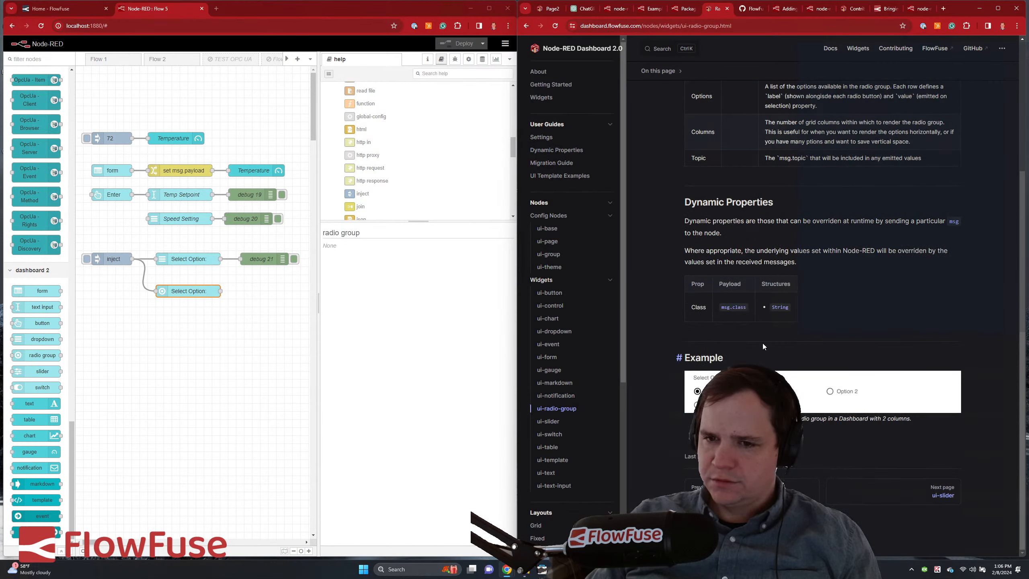
pyautogui.scroll(4, 760, 342)
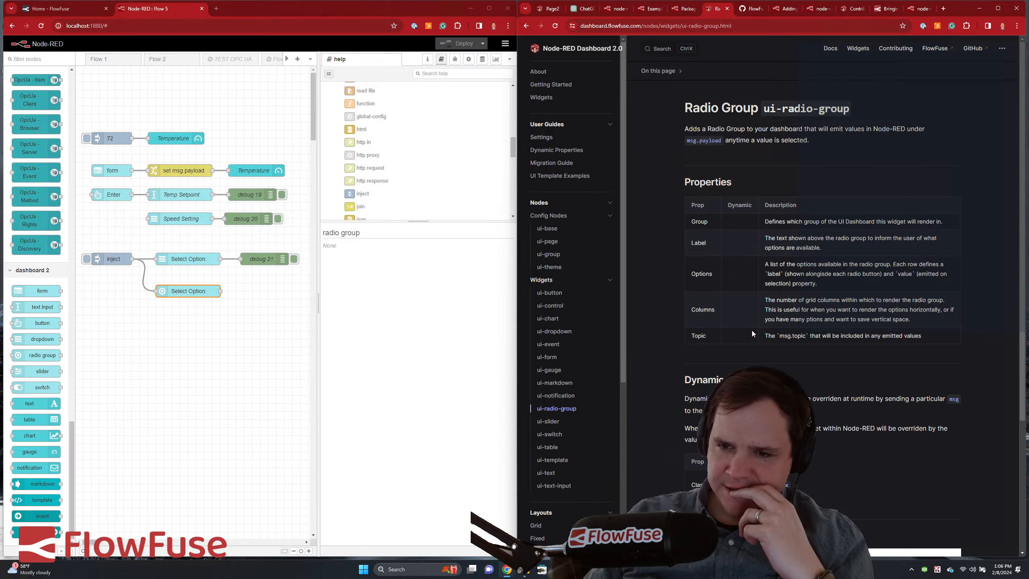
pyautogui.scroll(-4, 752, 330)
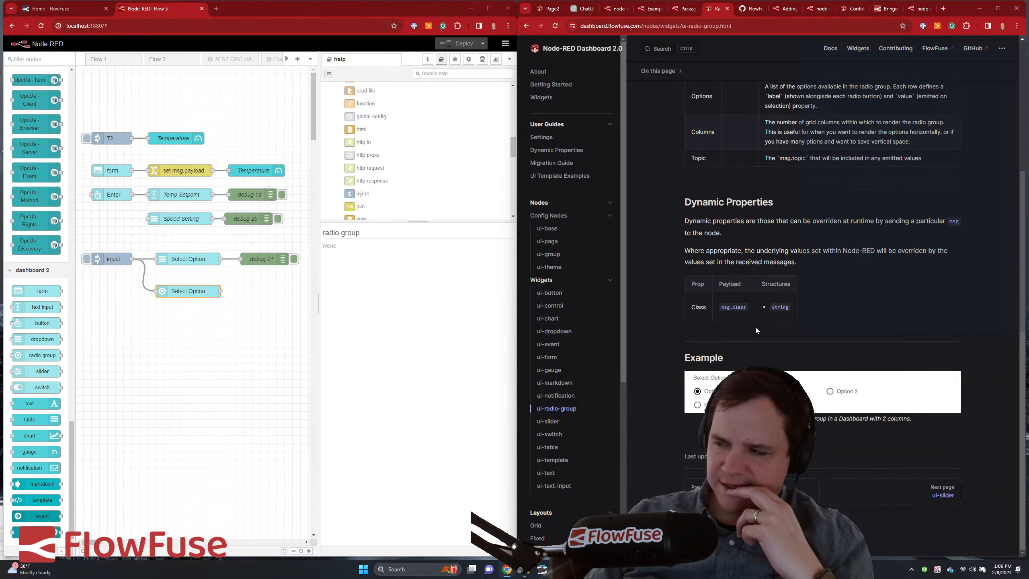
pyautogui.scroll(4, 756, 326)
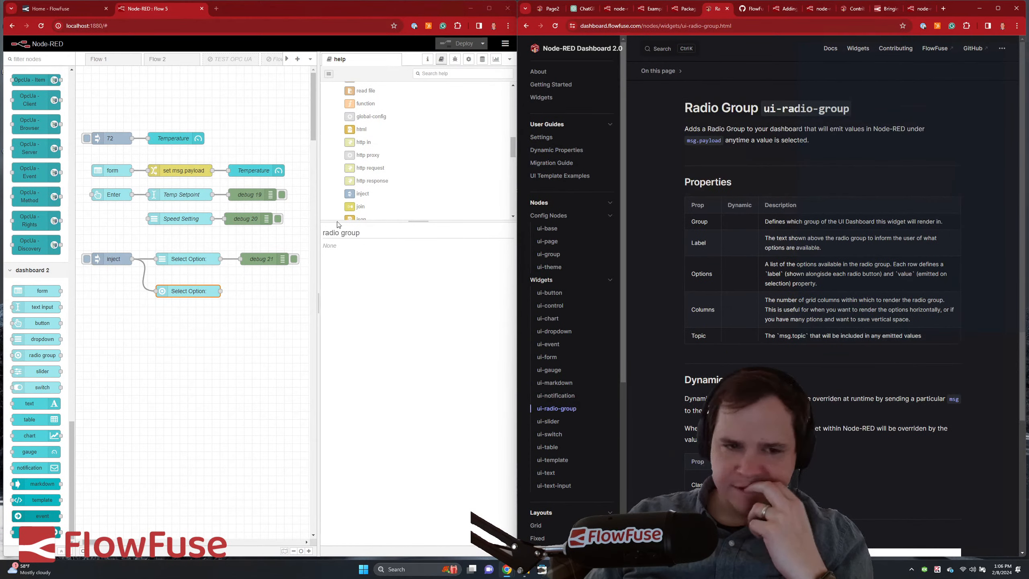
# - Attach a debug node to the radio group's output and deploy the flow
pyautogui.doubleClick(197, 291)
pyautogui.click(264, 76)
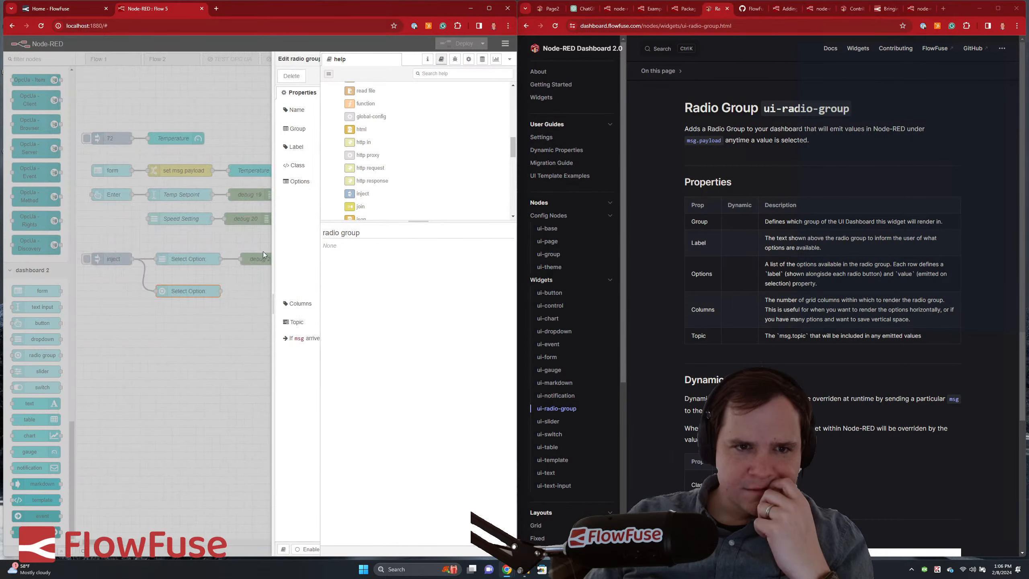
pyautogui.moveTo(220, 290); pyautogui.dragTo(266, 292)
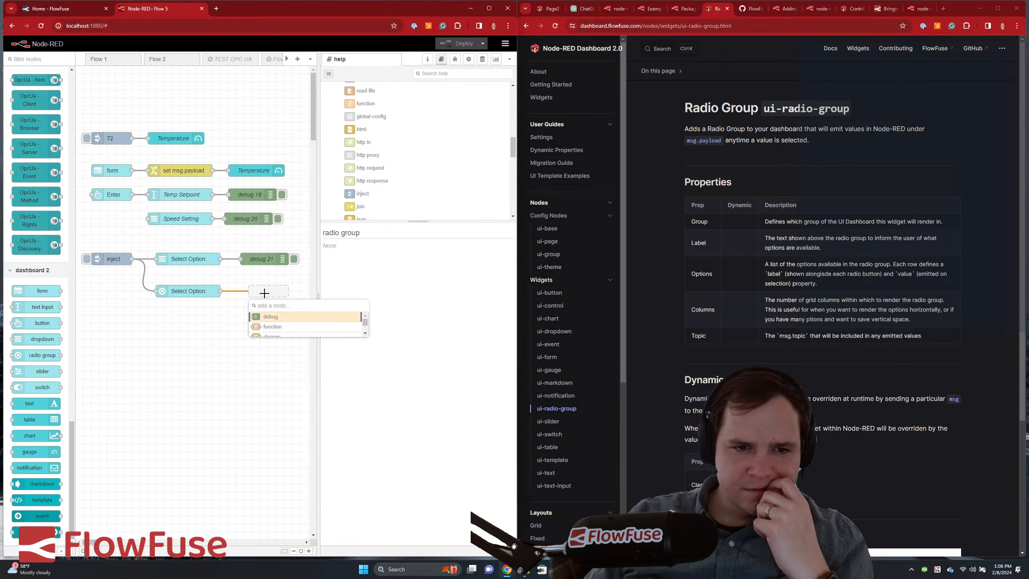
pyautogui.click(275, 323)
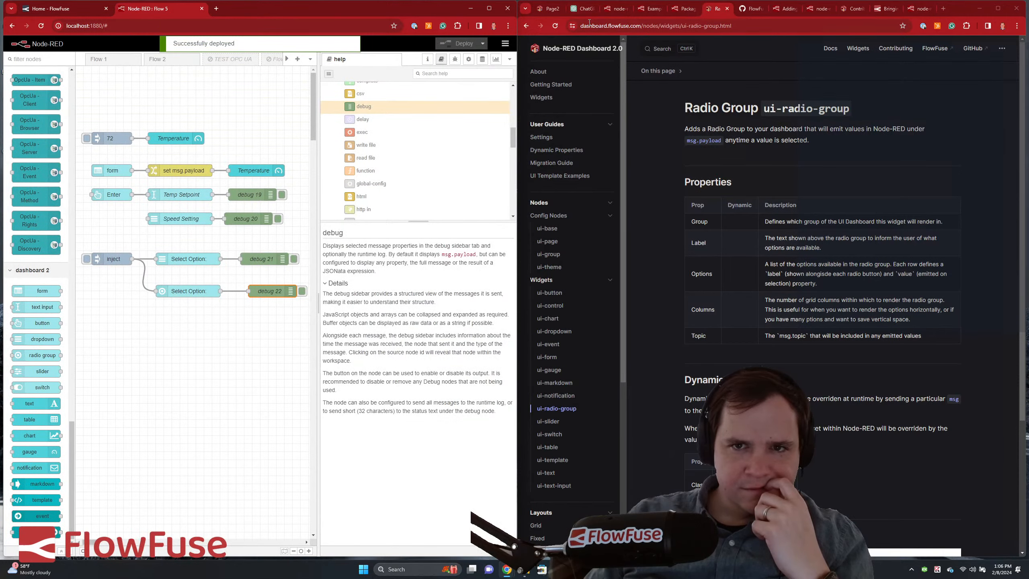
# - Trigger the inject node again and compare the radio group's choices with the dropdown's options on Page2
pyautogui.click(547, 8)
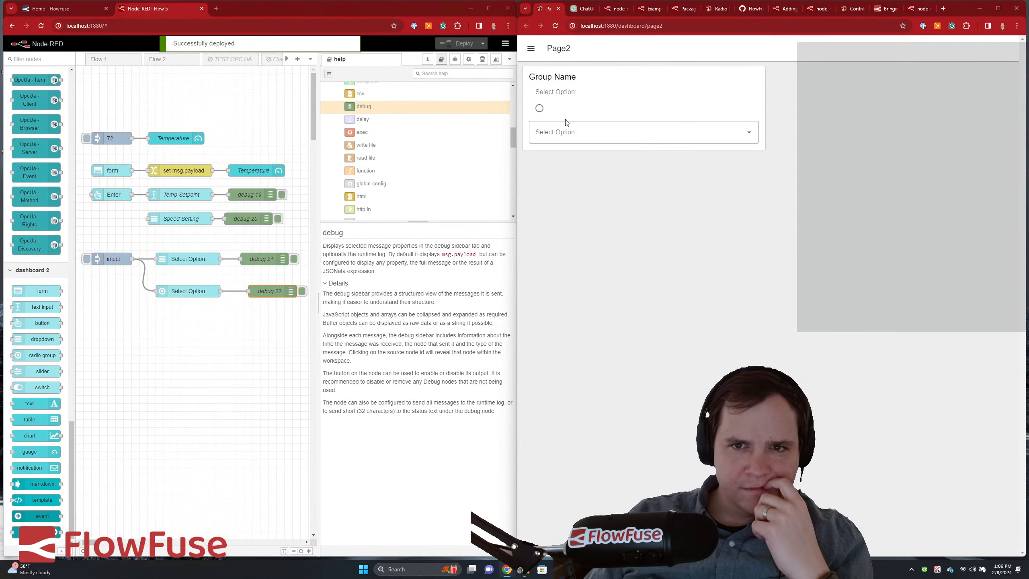
pyautogui.click(577, 132)
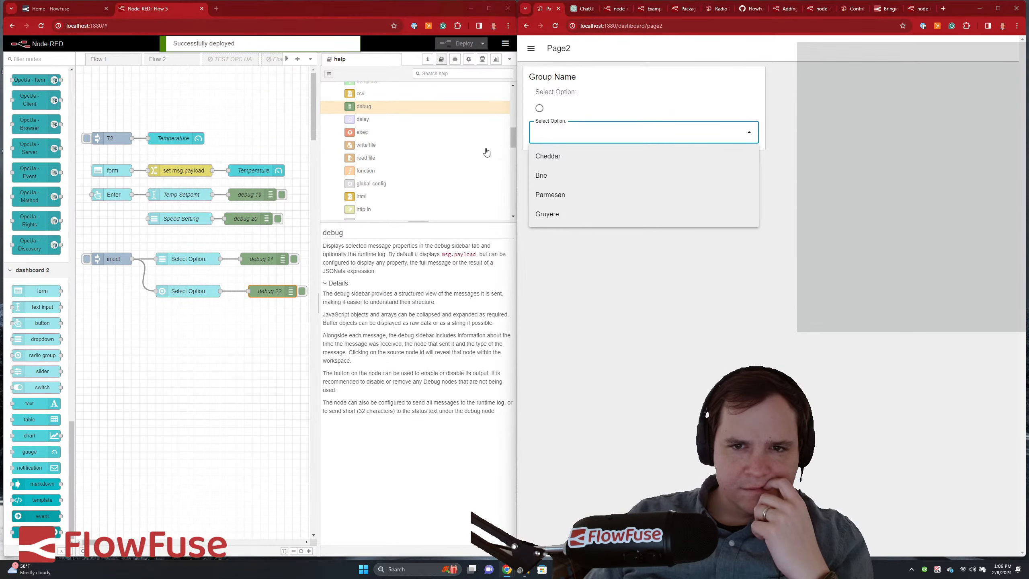
pyautogui.click(87, 259)
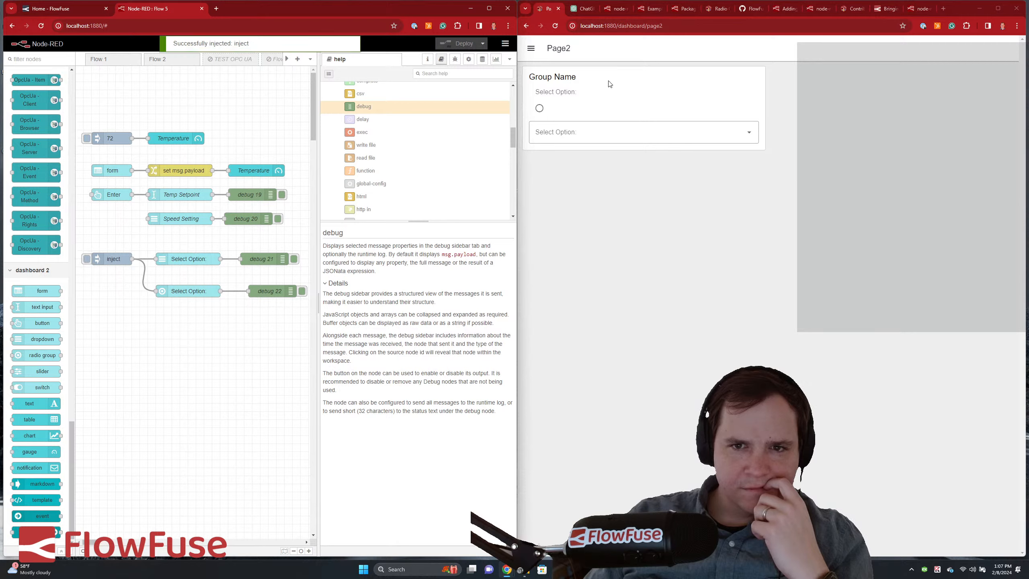
pyautogui.click(540, 107)
pyautogui.click(580, 131)
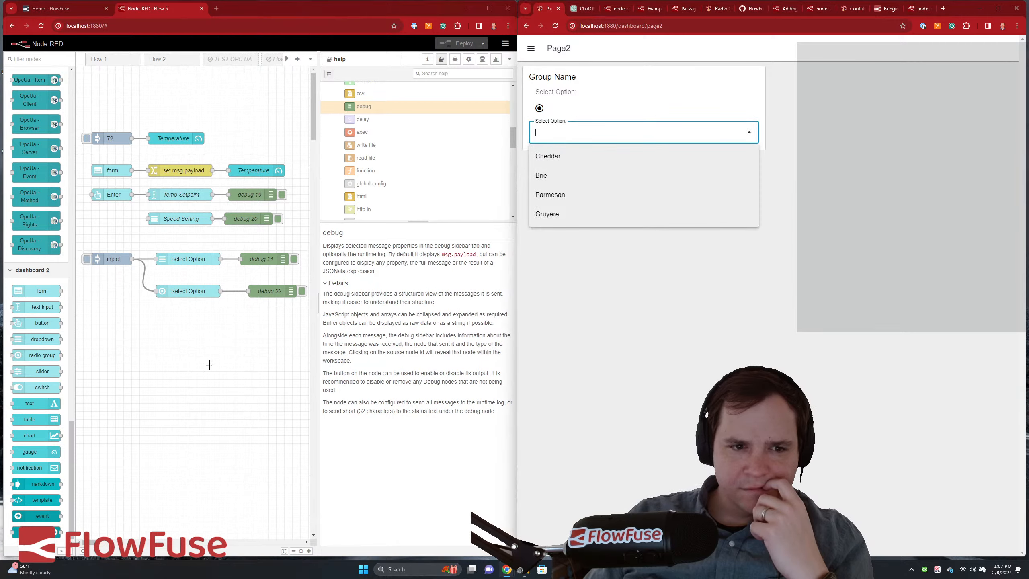
# - Delete the wire between the inject node and the radio group
pyautogui.click(143, 281)
pyautogui.press('Delete')
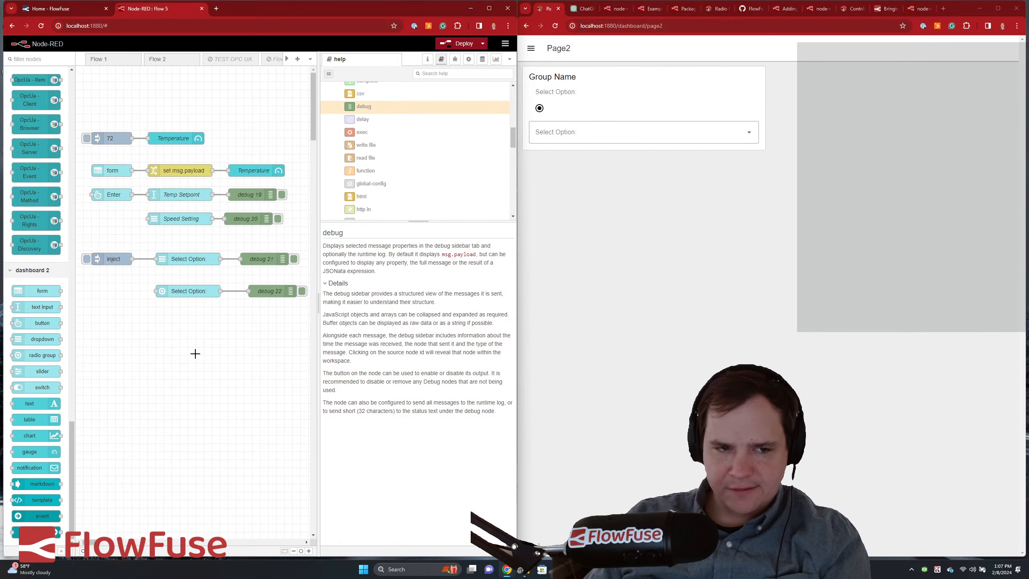
pyautogui.doubleClick(166, 291)
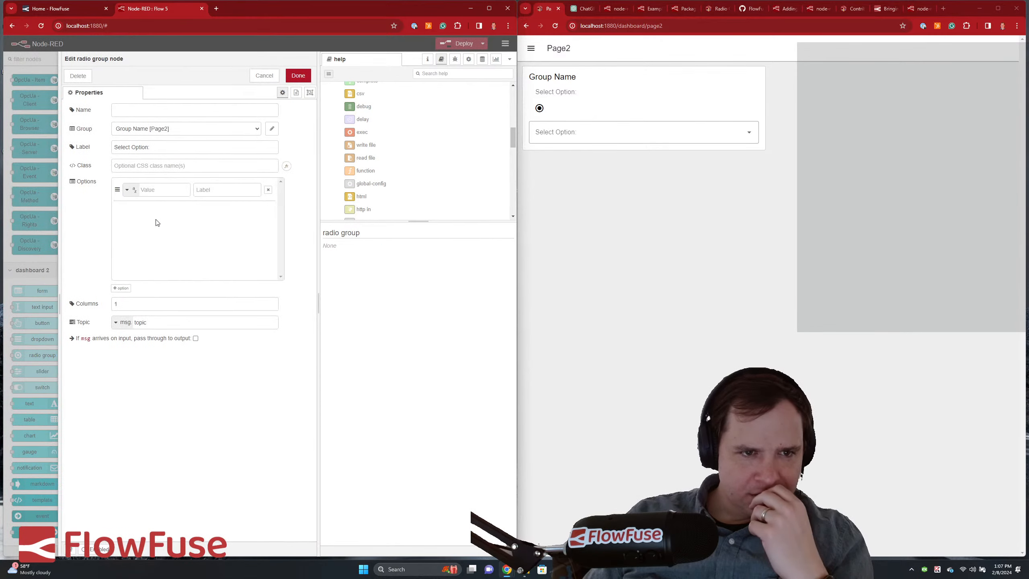
pyautogui.click(264, 75)
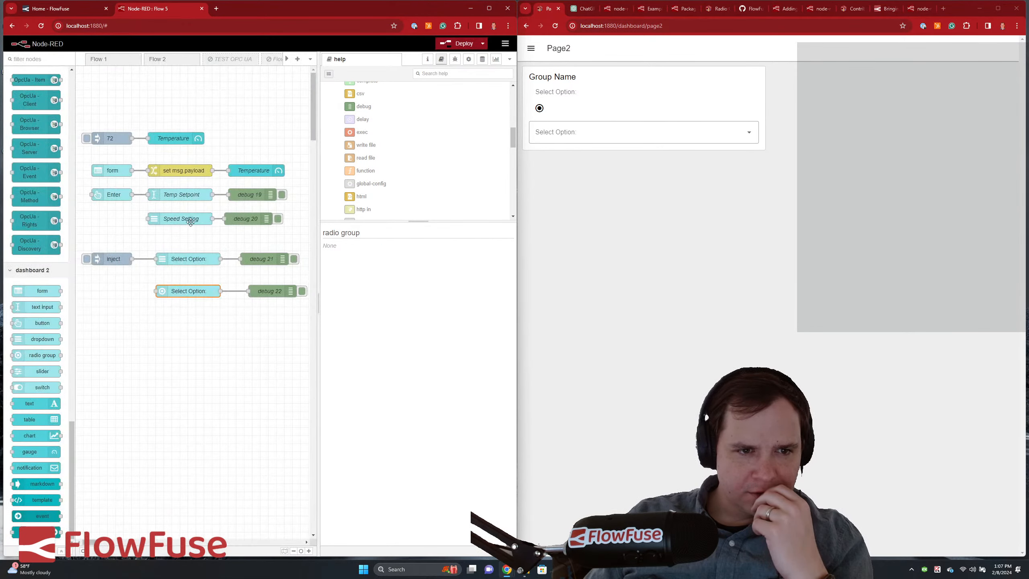
# - Review the values and labels of the Speed Setting dropdown's options and close it without changes
pyautogui.click(185, 214)
pyautogui.doubleClick(185, 215)
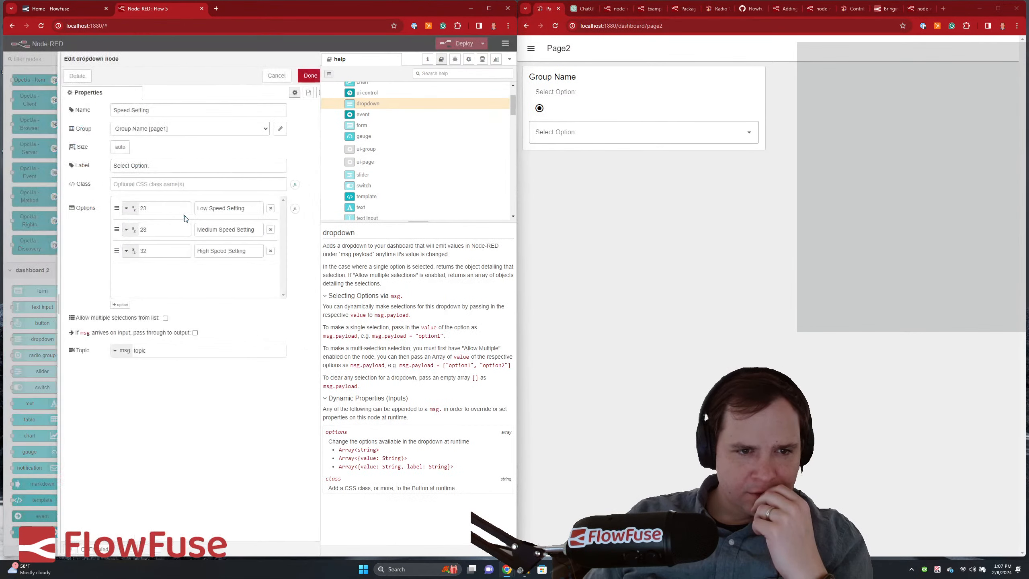
pyautogui.click(264, 76)
pyautogui.doubleClick(165, 291)
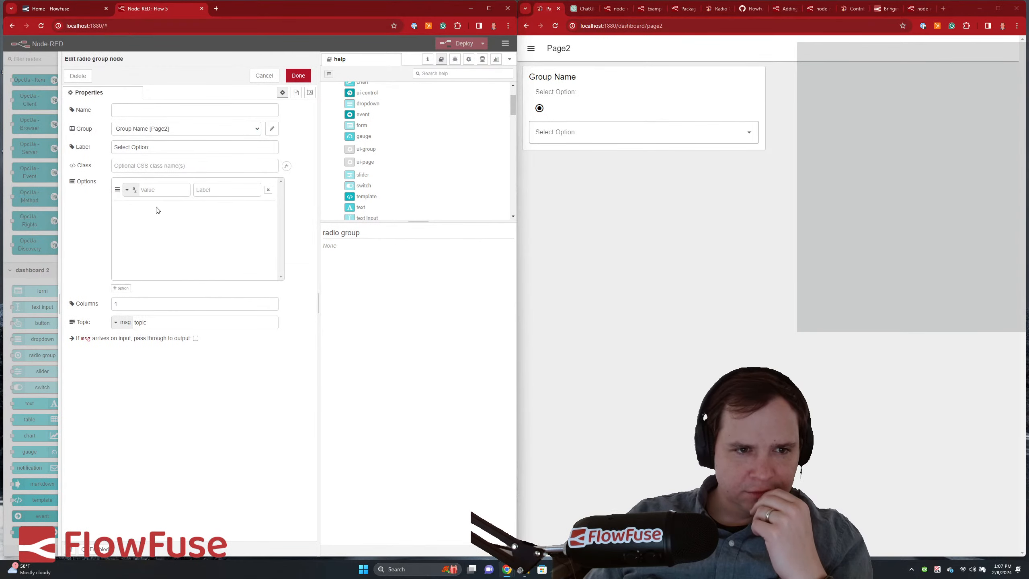
pyautogui.click(161, 191)
pyautogui.write('Fast')
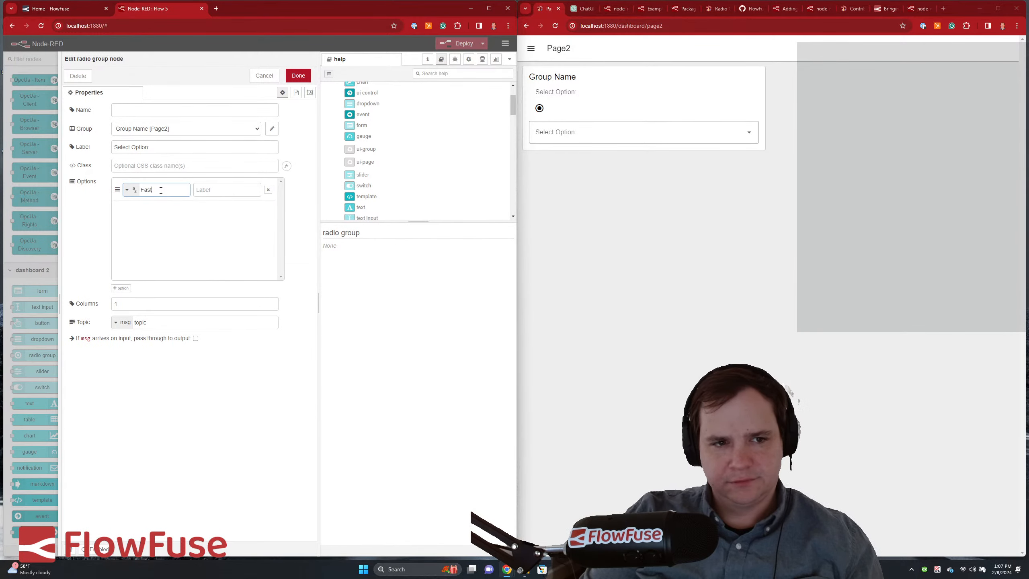
pyautogui.doubleClick(170, 192)
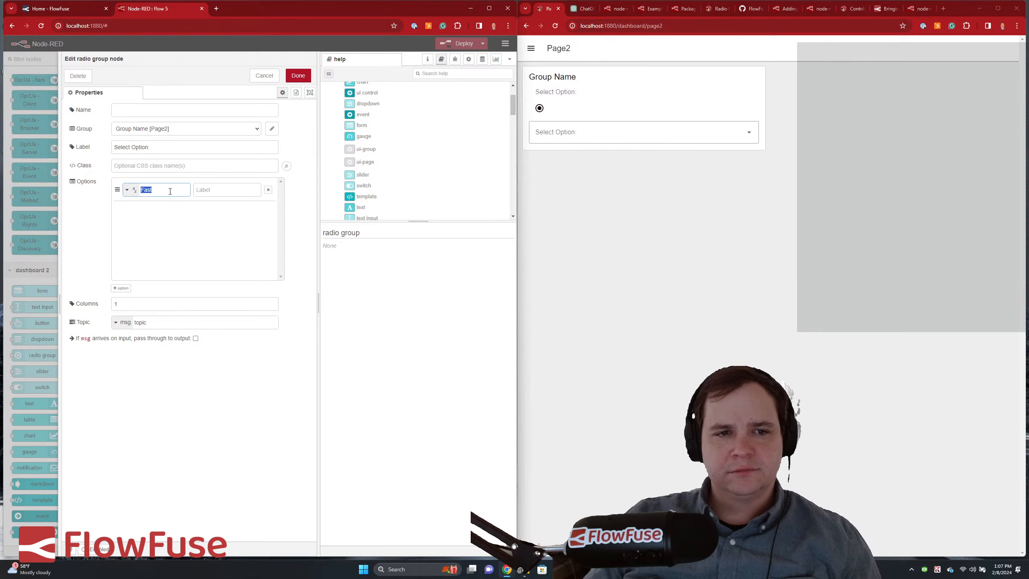
pyautogui.click(160, 235)
pyautogui.click(127, 189)
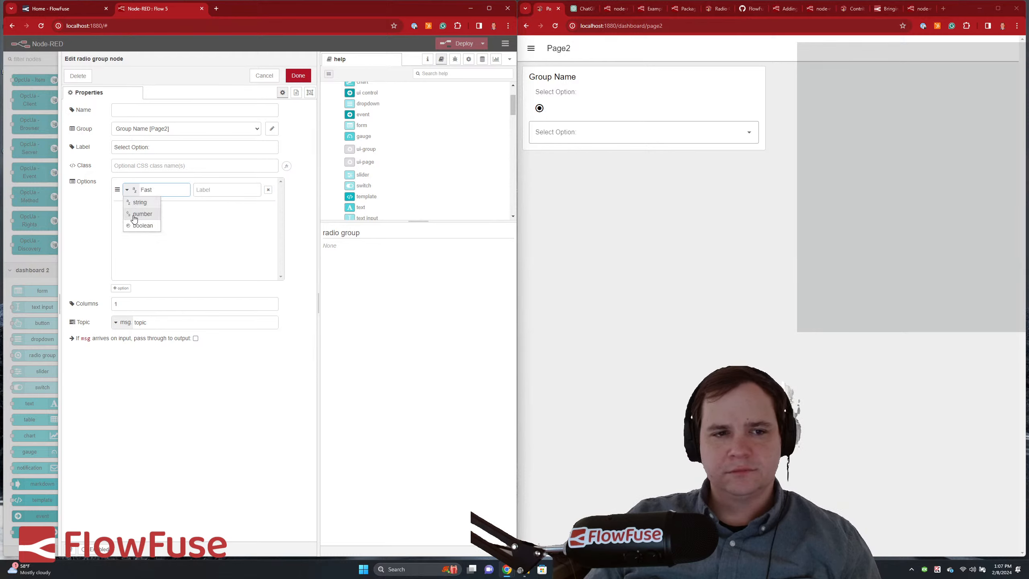
pyautogui.click(142, 213)
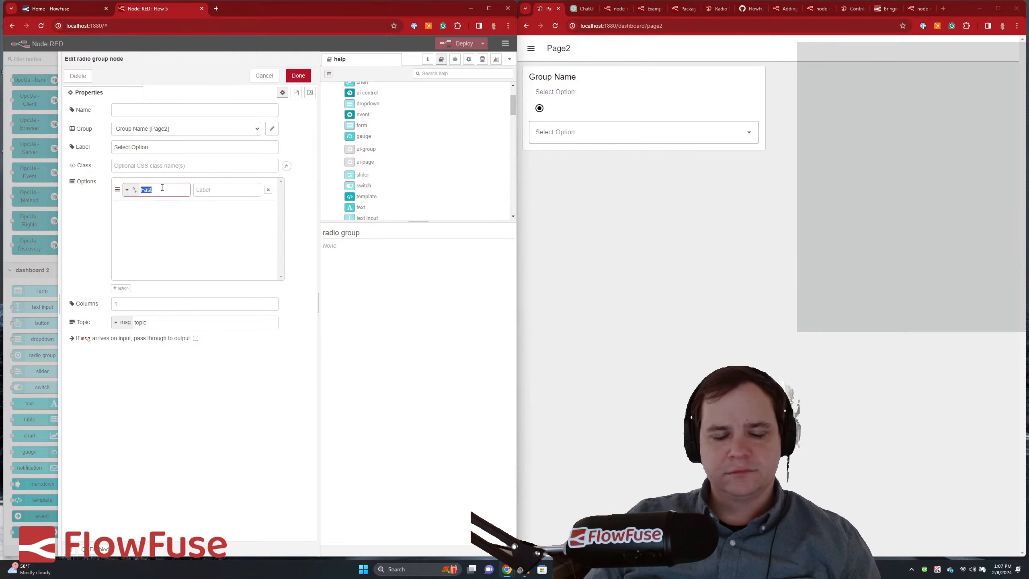
pyautogui.click(128, 189)
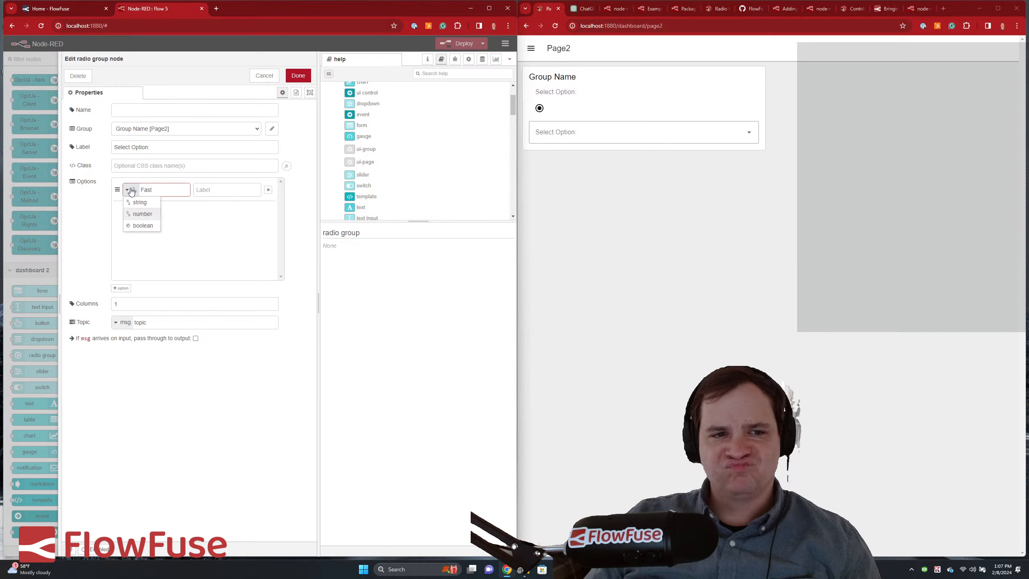
pyautogui.click(139, 201)
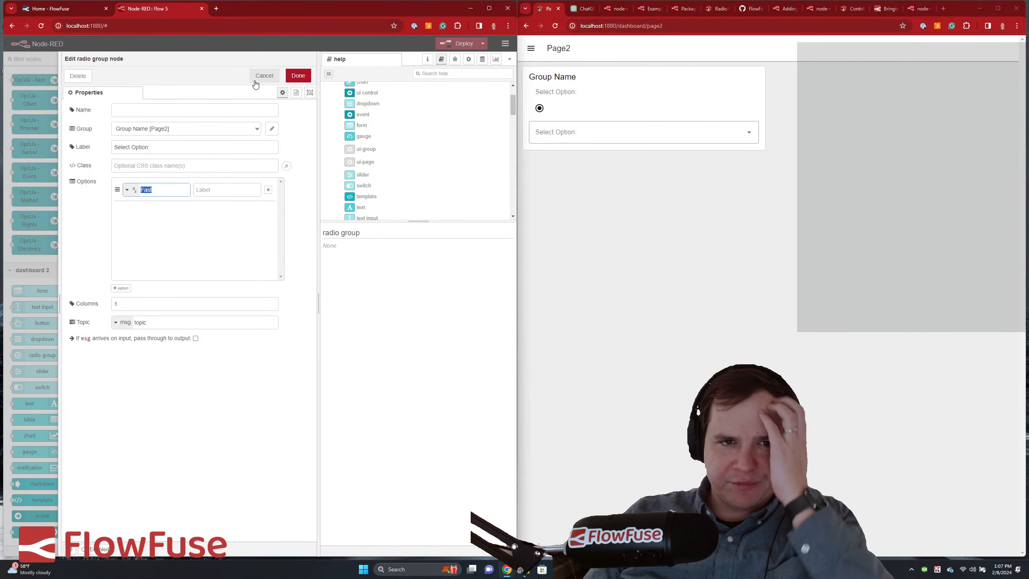
pyautogui.click(298, 76)
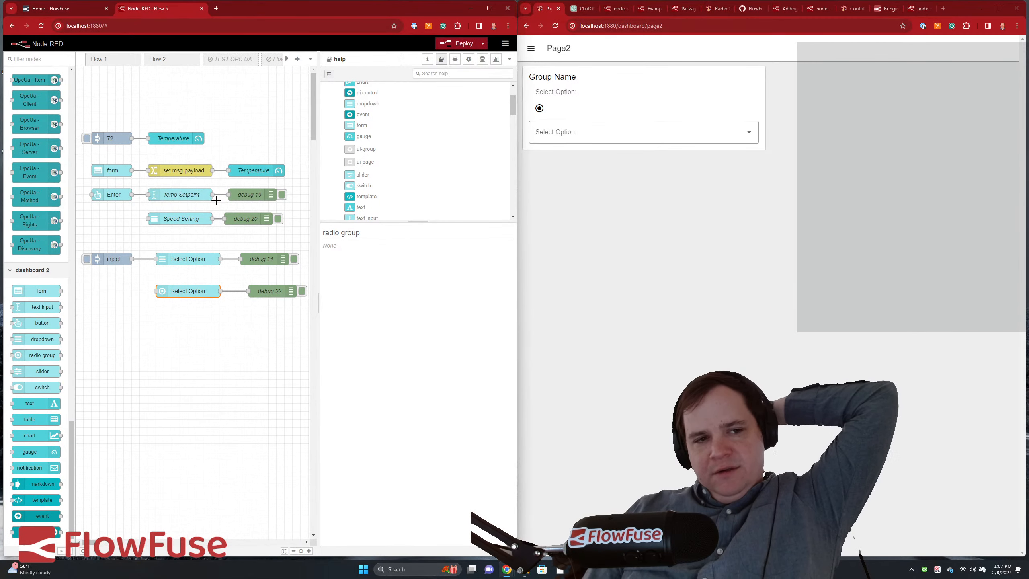
pyautogui.doubleClick(180, 292)
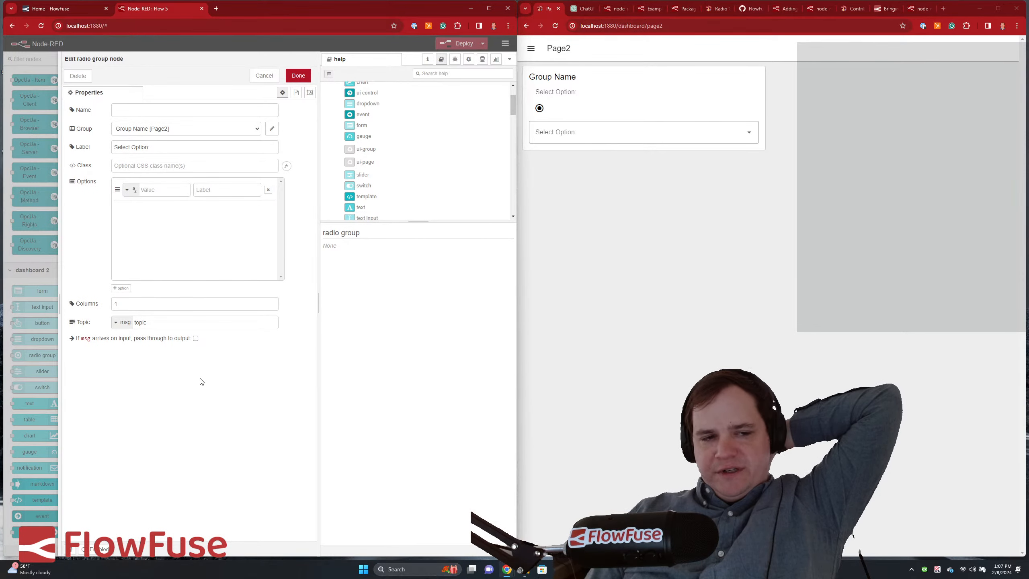
pyautogui.click(264, 75)
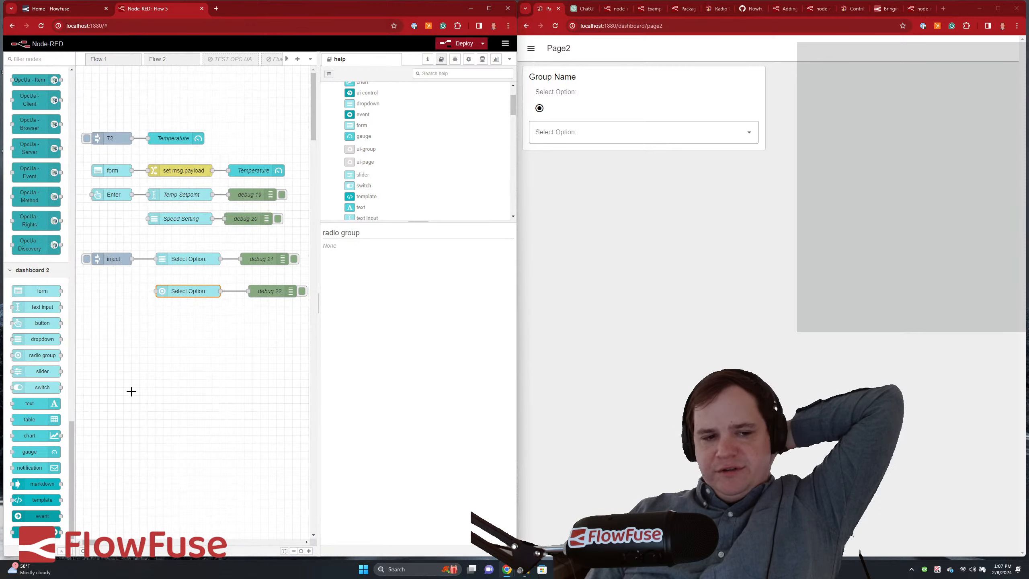
# - Replace the radio group's debug node with a dashboard text node wired to the radio group's output
pyautogui.moveTo(45, 403); pyautogui.dragTo(272, 325)
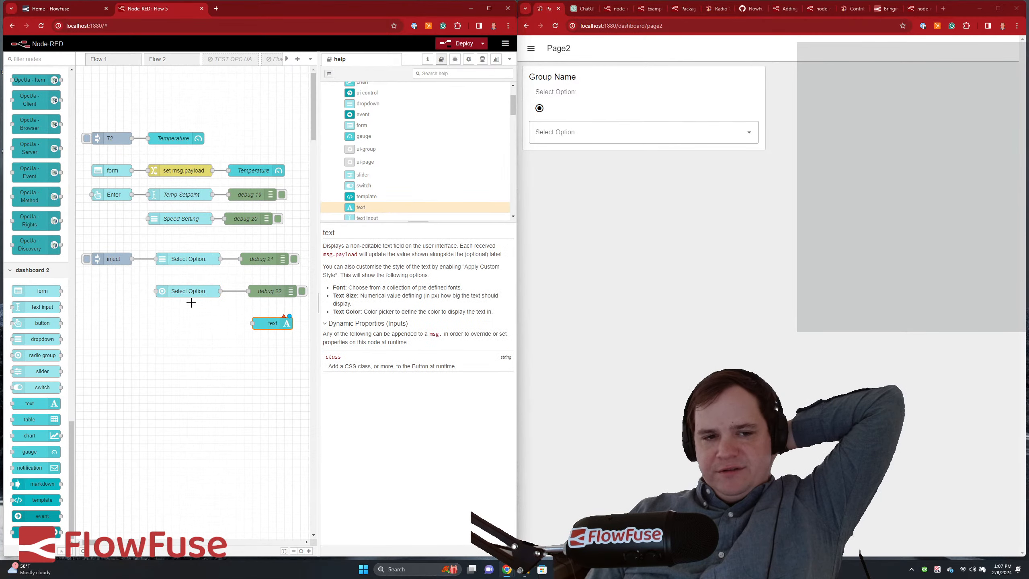
pyautogui.moveTo(182, 295); pyautogui.dragTo(158, 295)
pyautogui.click(255, 294)
pyautogui.press('Delete')
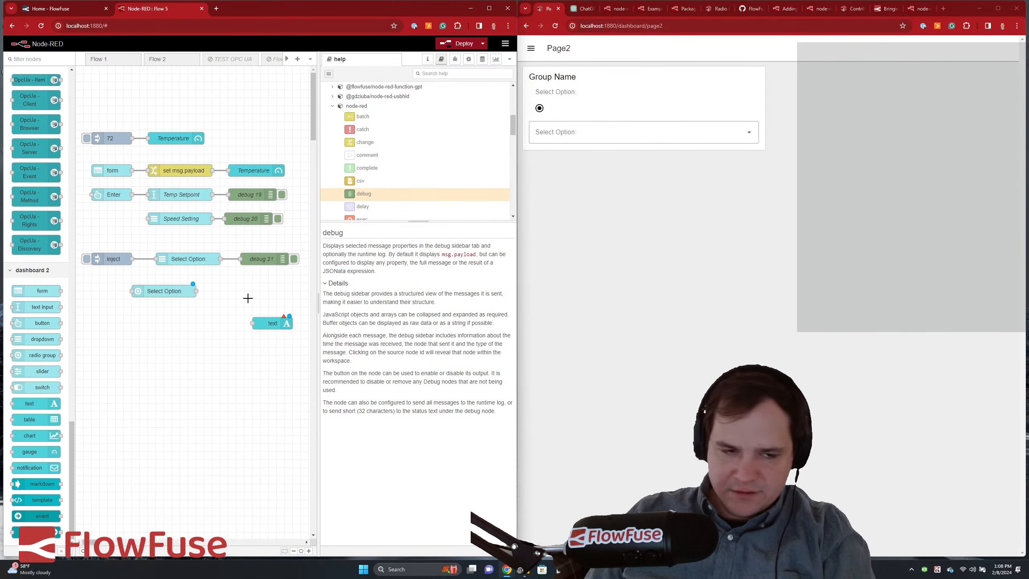
pyautogui.moveTo(263, 324)
pyautogui.mouseDown()
pyautogui.moveTo(262, 307)
pyautogui.moveTo(229, 291)
pyautogui.mouseUp()
# - Name the radio group Emotion Meter and give its first option the value and label Happy
pyautogui.doubleClick(175, 294)
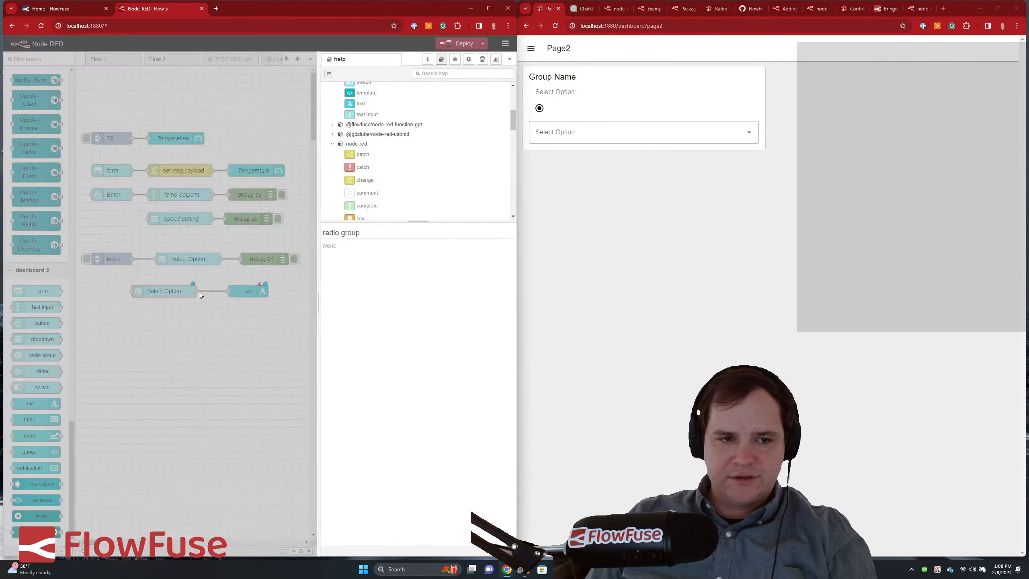
pyautogui.click(155, 190)
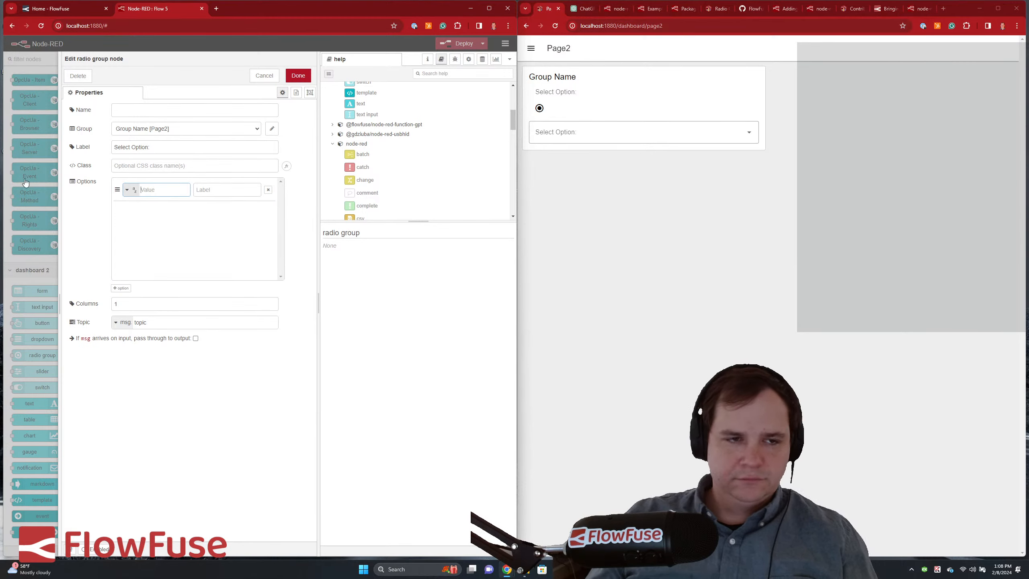
pyautogui.click(158, 106)
pyautogui.write('Happ')
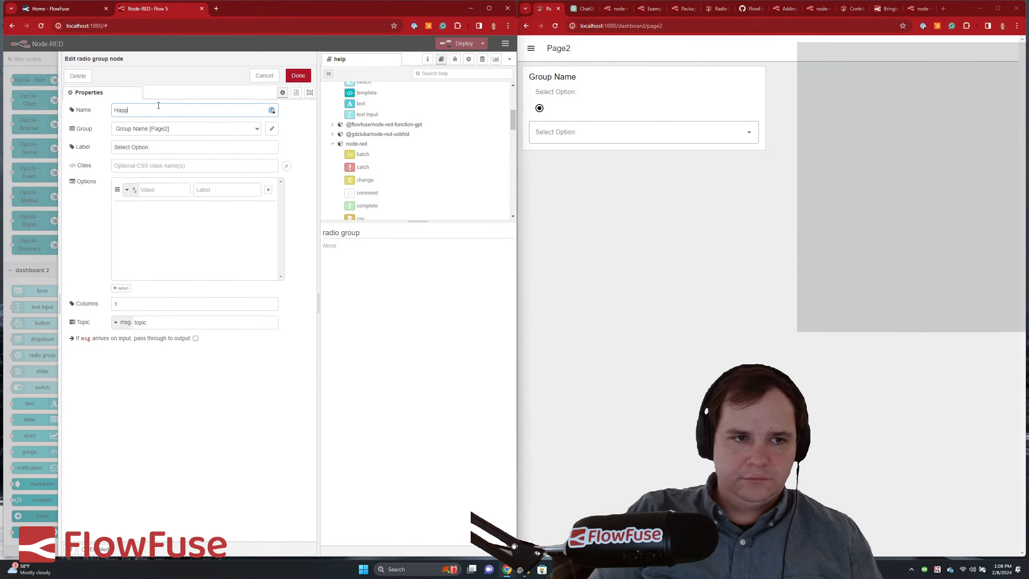
pyautogui.write('y Notification')
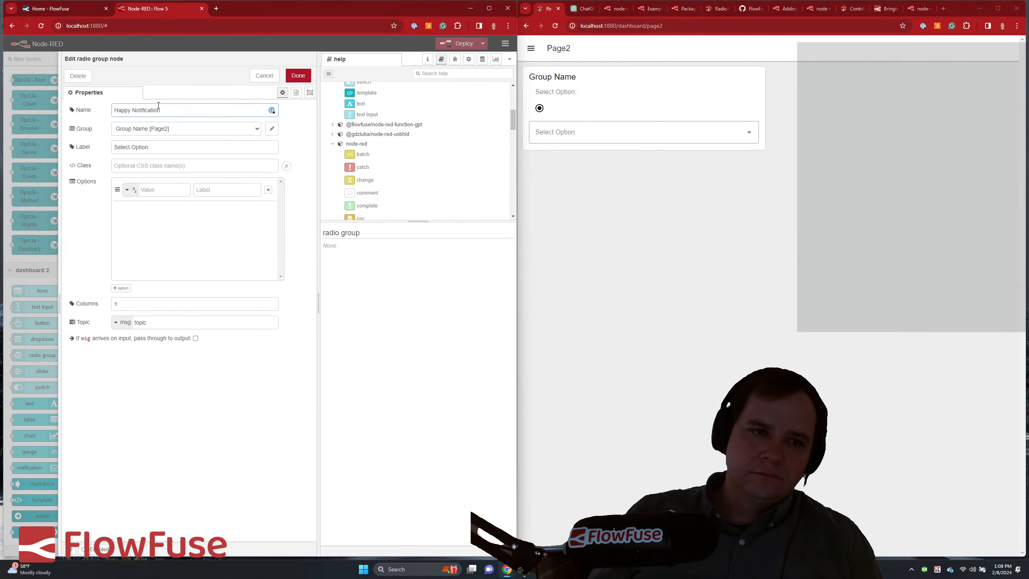
pyautogui.click(127, 189)
pyautogui.click(161, 189)
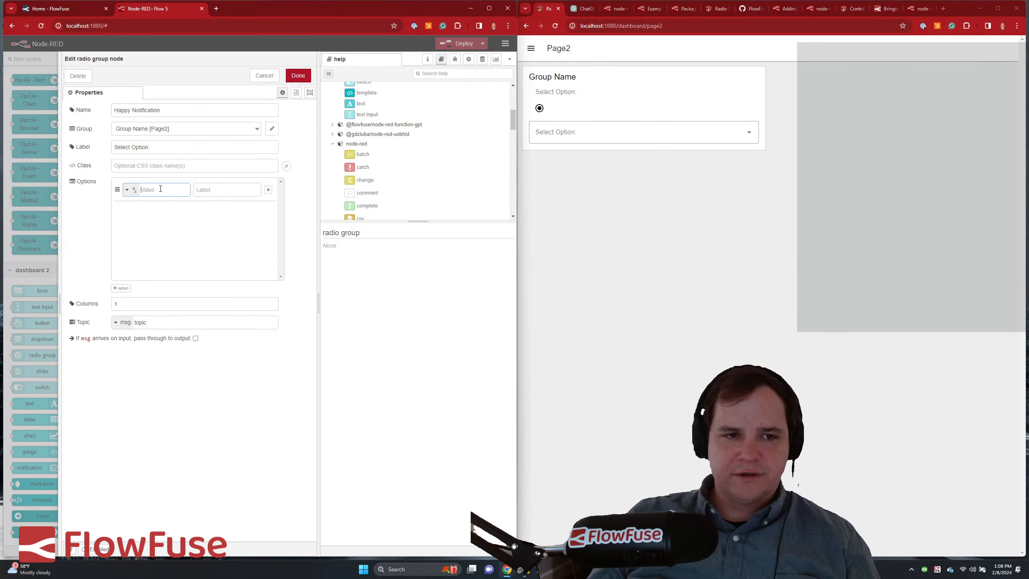
pyautogui.write('Happy')
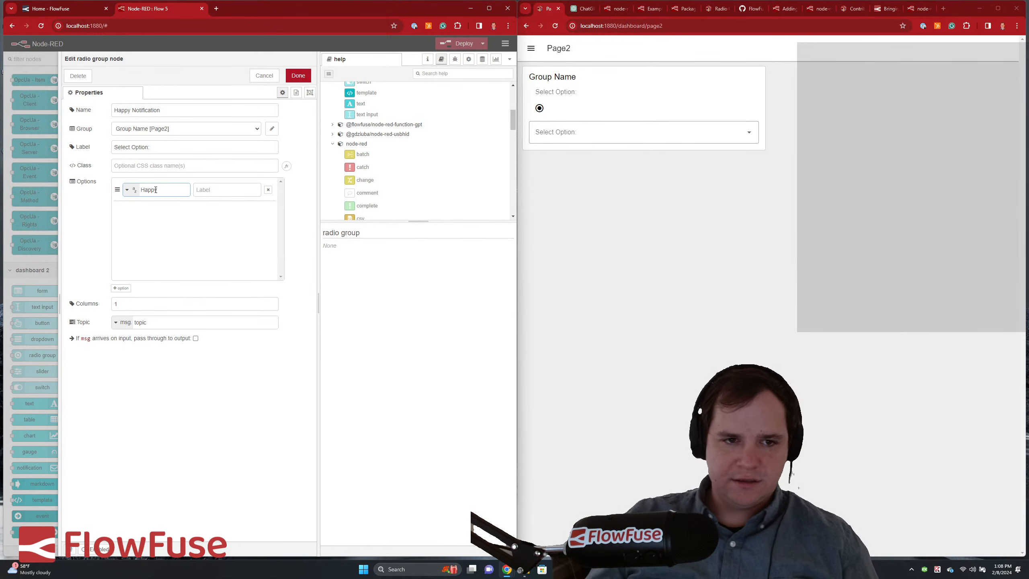
pyautogui.doubleClick(121, 109)
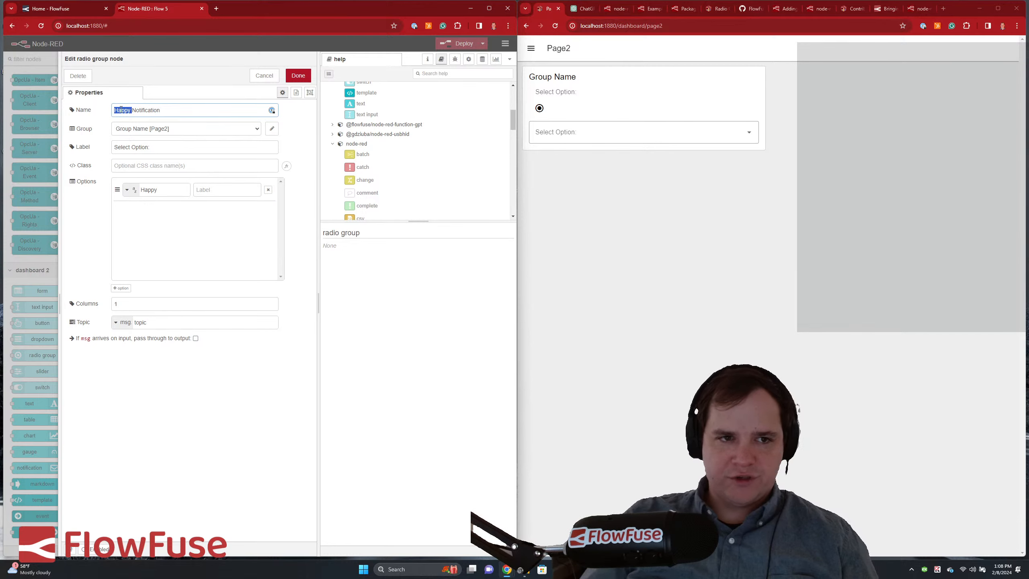
pyautogui.press('BackSpace')
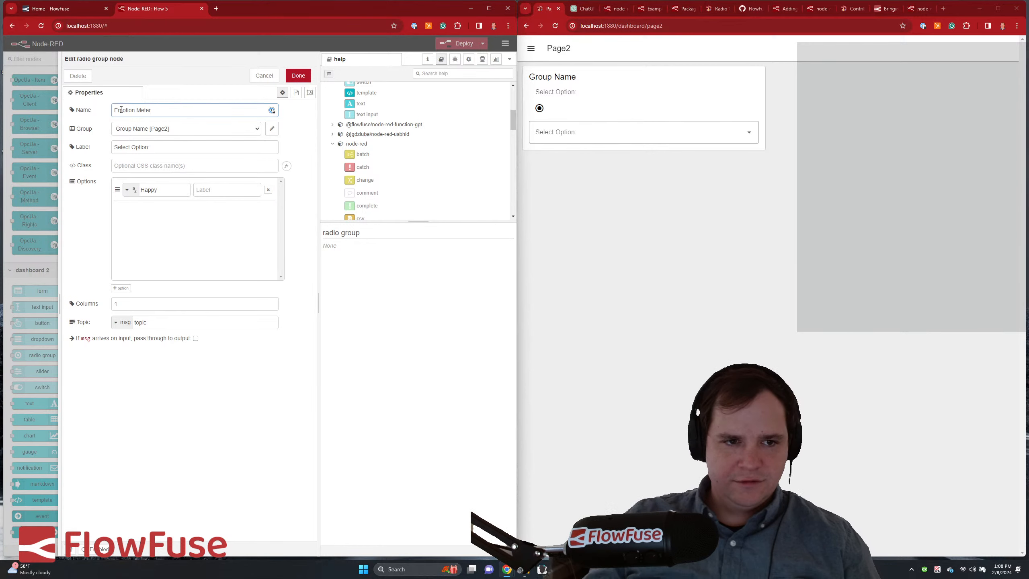
pyautogui.click(206, 186)
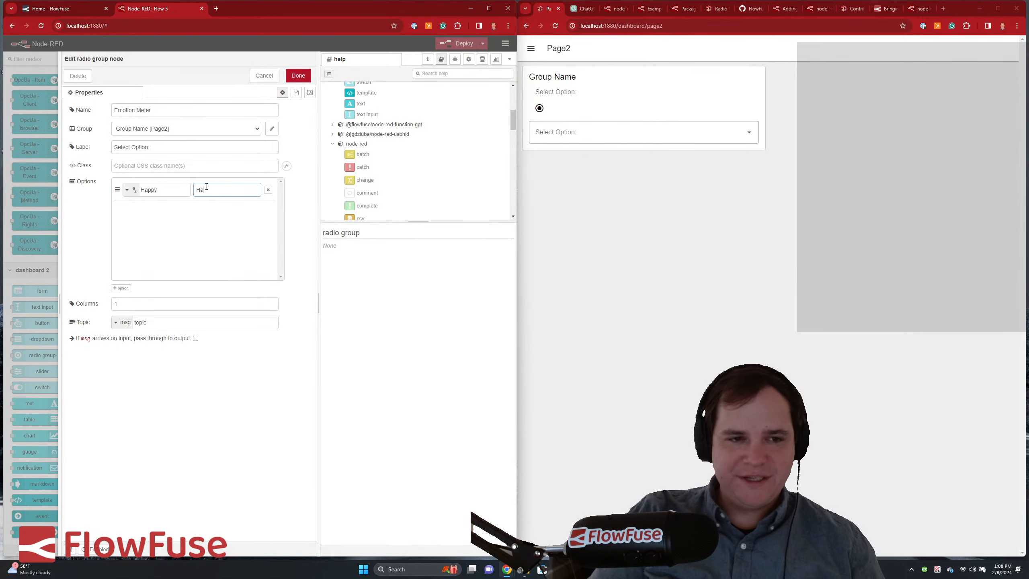
# - Add a second radio group option with the value and label Sad
pyautogui.click(120, 288)
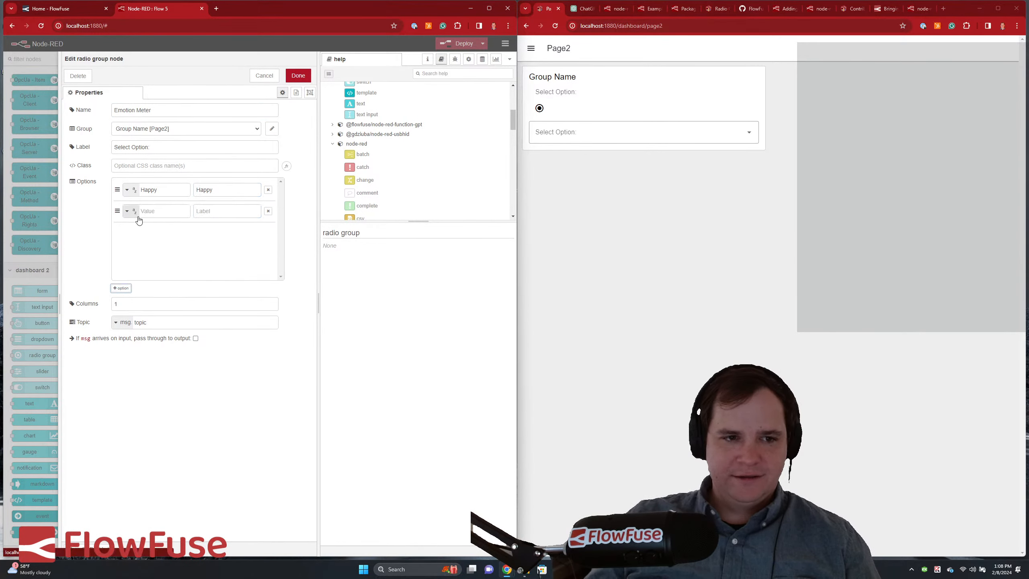
pyautogui.click(149, 211)
pyautogui.write('Sad')
pyautogui.press('Tab')
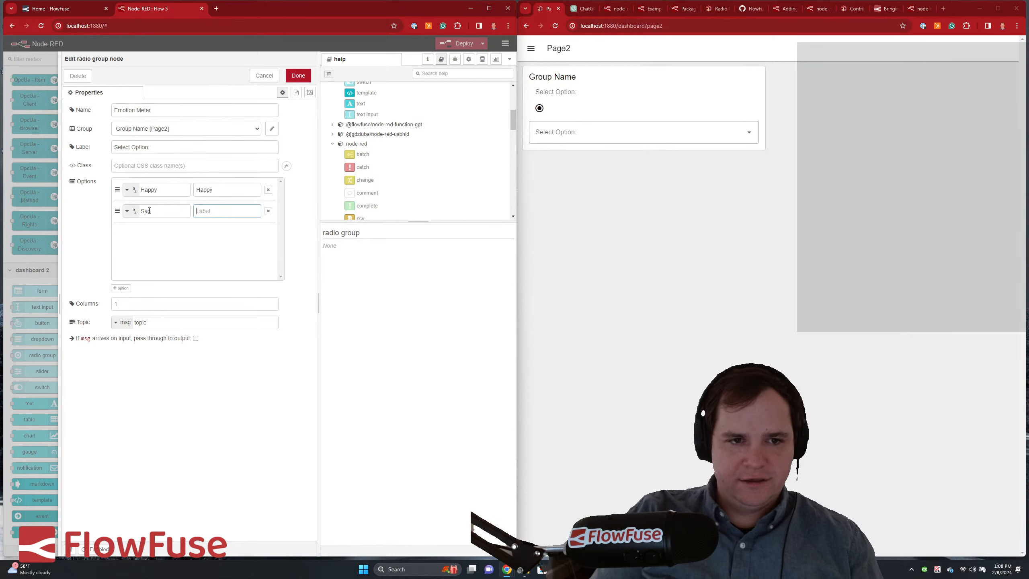
pyautogui.write('Sad')
# - Add a third radio group option with the value and label Scared
pyautogui.click(121, 288)
pyautogui.click(155, 234)
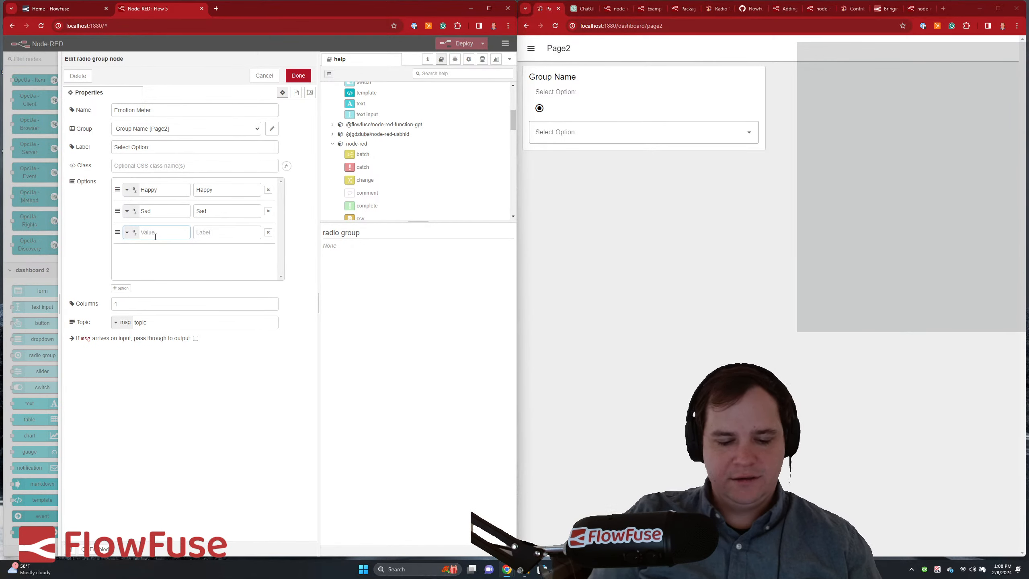
pyautogui.write('Scare')
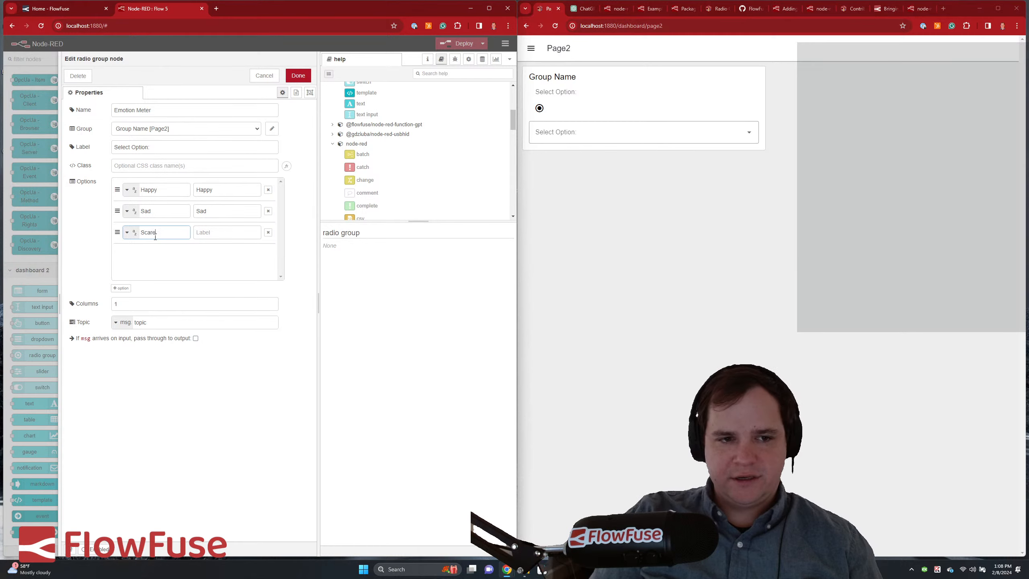
pyautogui.write('d')
pyautogui.click(221, 231)
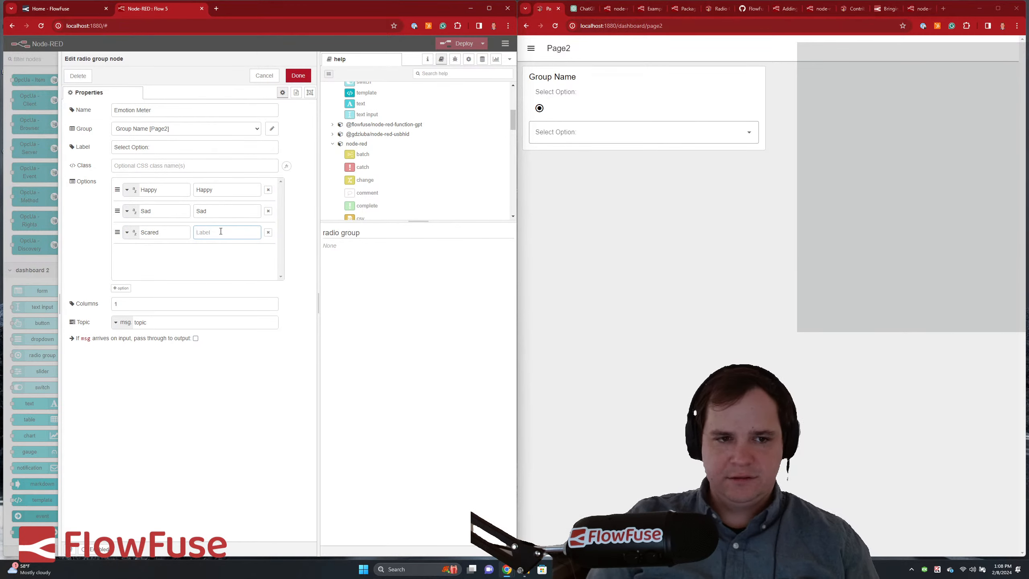
pyautogui.write('Scared')
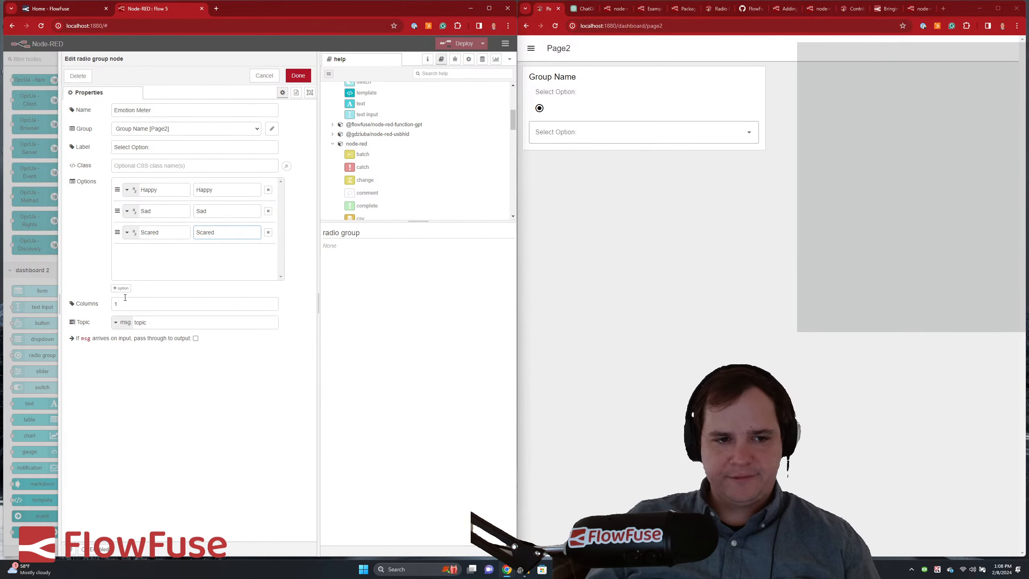
# - Add a fourth radio group option with the value and label indifferent, and save the node's settings
pyautogui.click(120, 288)
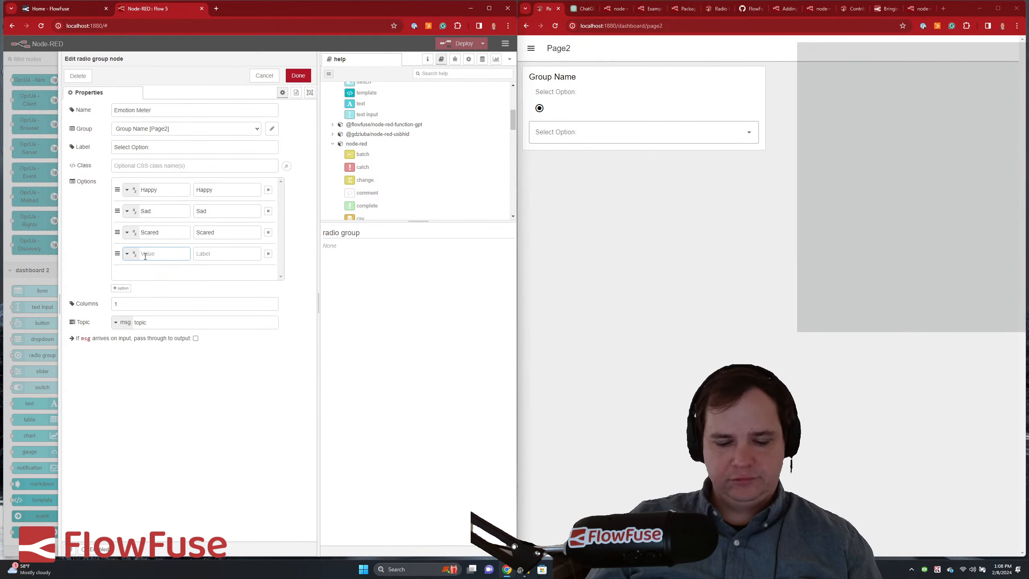
pyautogui.write('I')
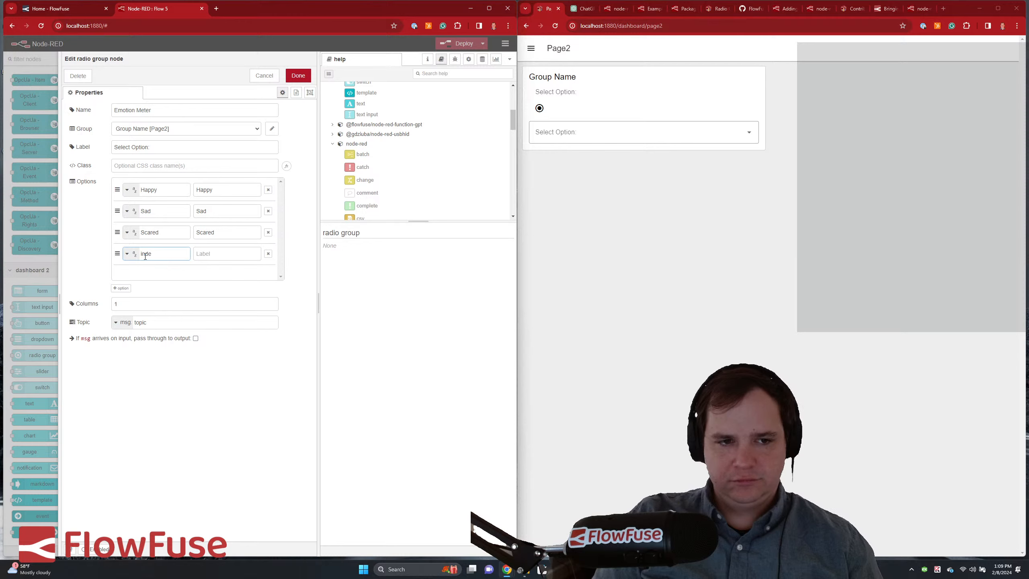
pyautogui.press('Tab')
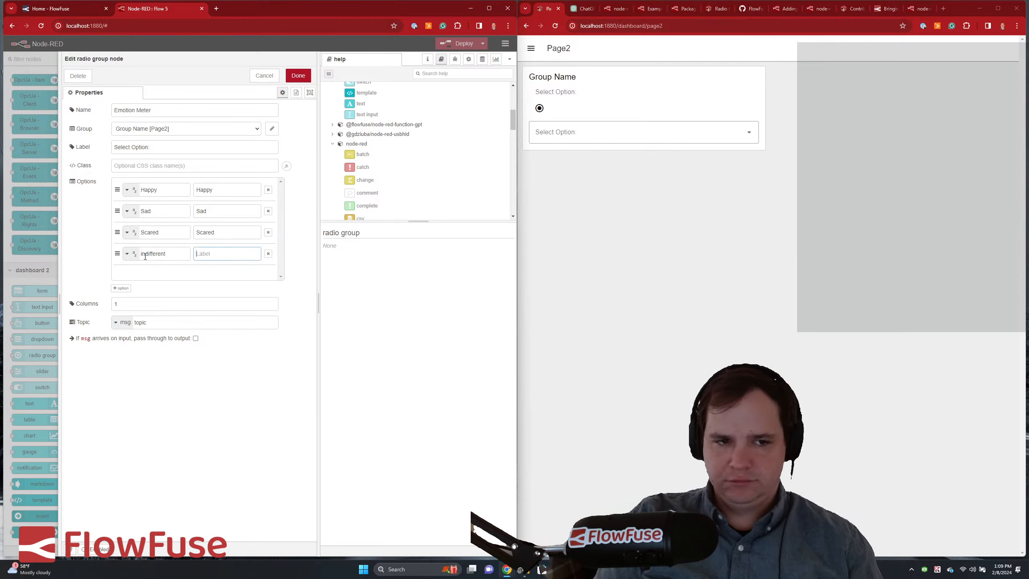
pyautogui.write('indifferent')
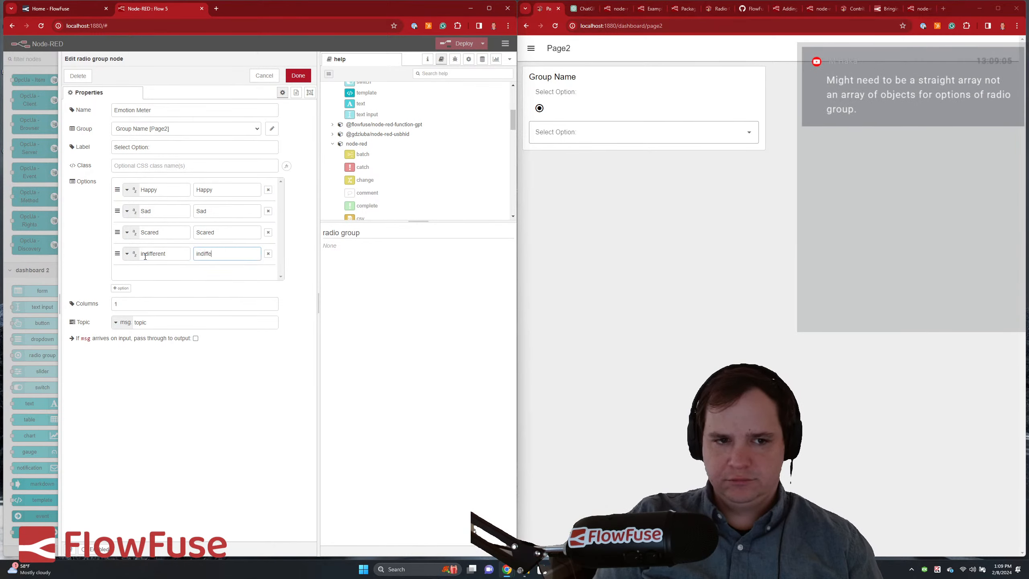
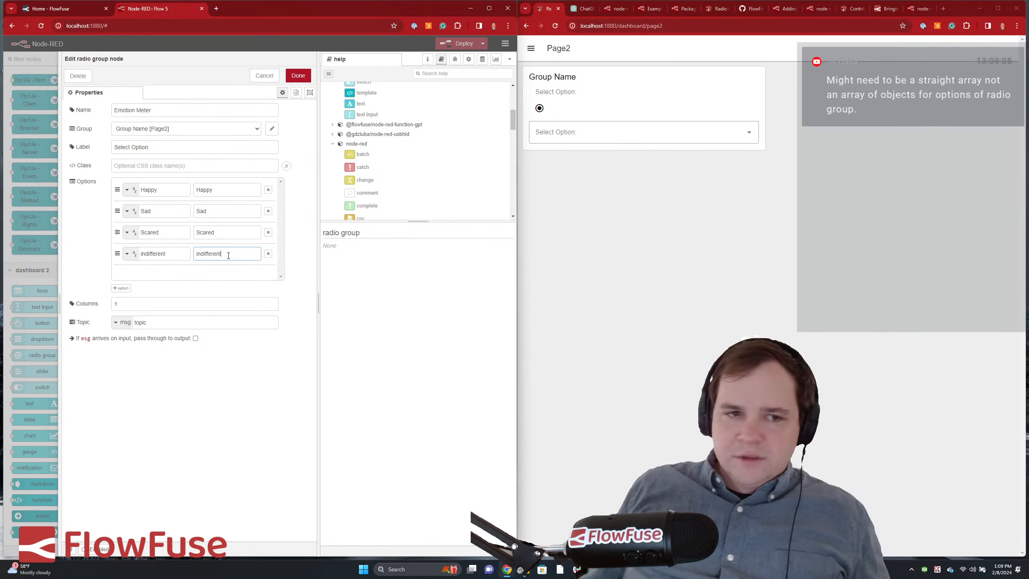
pyautogui.click(298, 75)
# - Try to deploy the flow and back out of the deployment
pyautogui.click(456, 44)
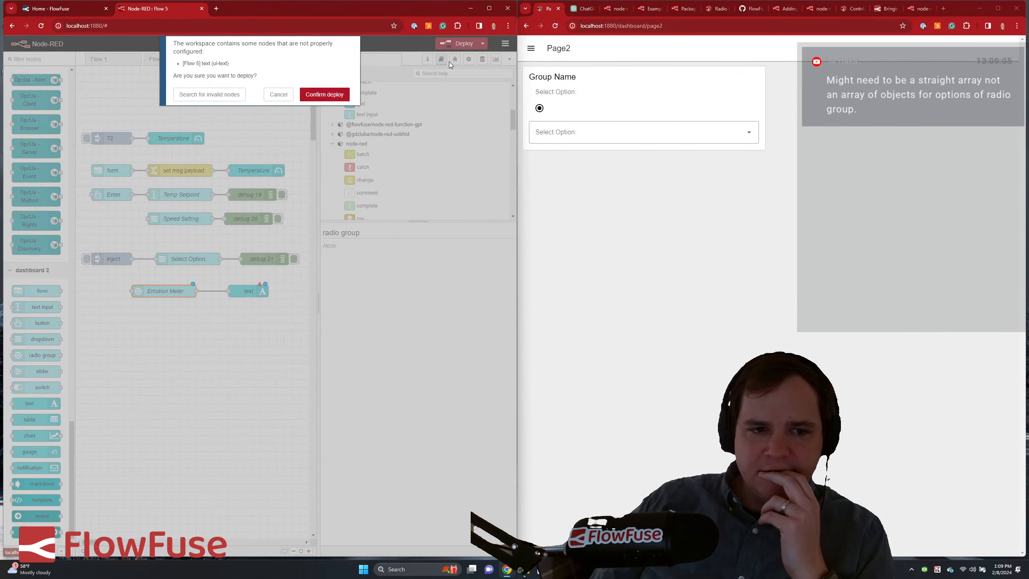
pyautogui.click(278, 94)
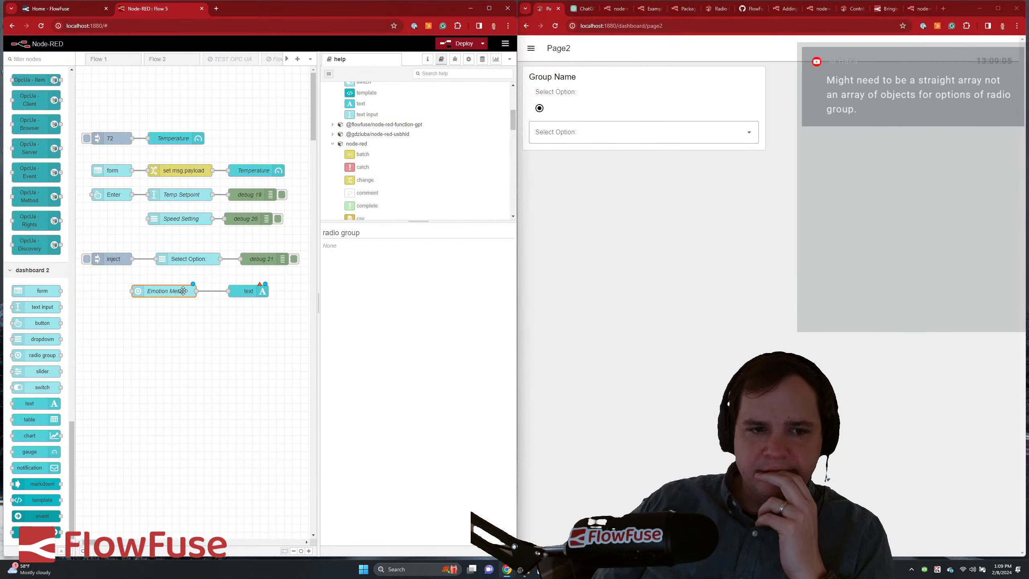
# - Review the settings of the Emotion Meter radio group and its text node, and deploy the flow
pyautogui.doubleClick(182, 291)
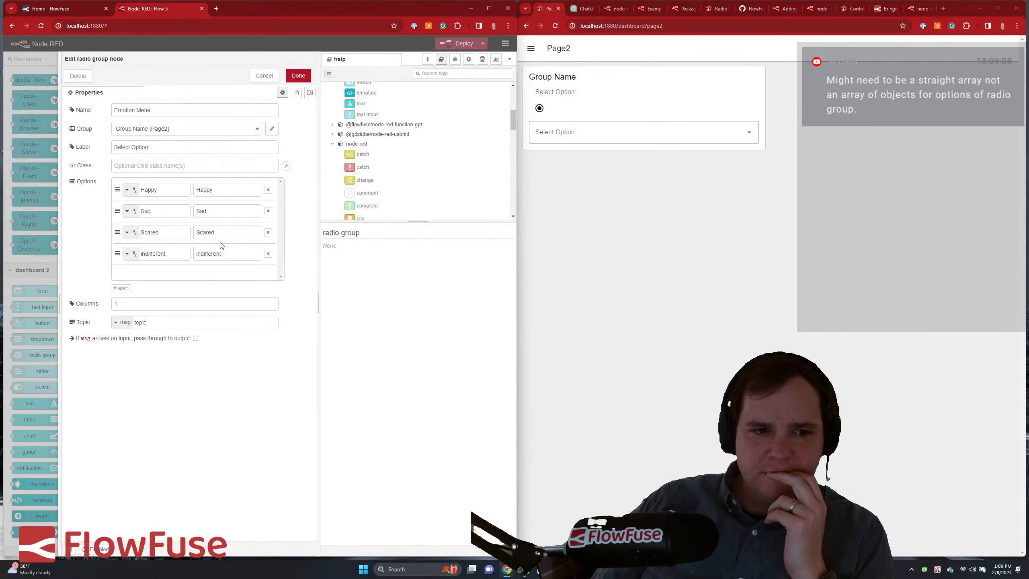
pyautogui.click(298, 77)
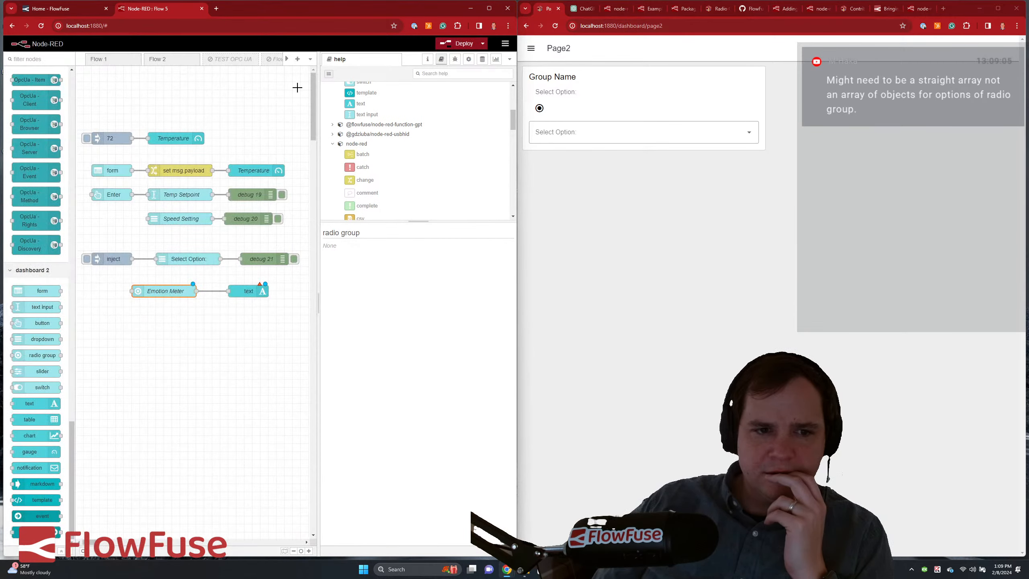
pyautogui.doubleClick(248, 289)
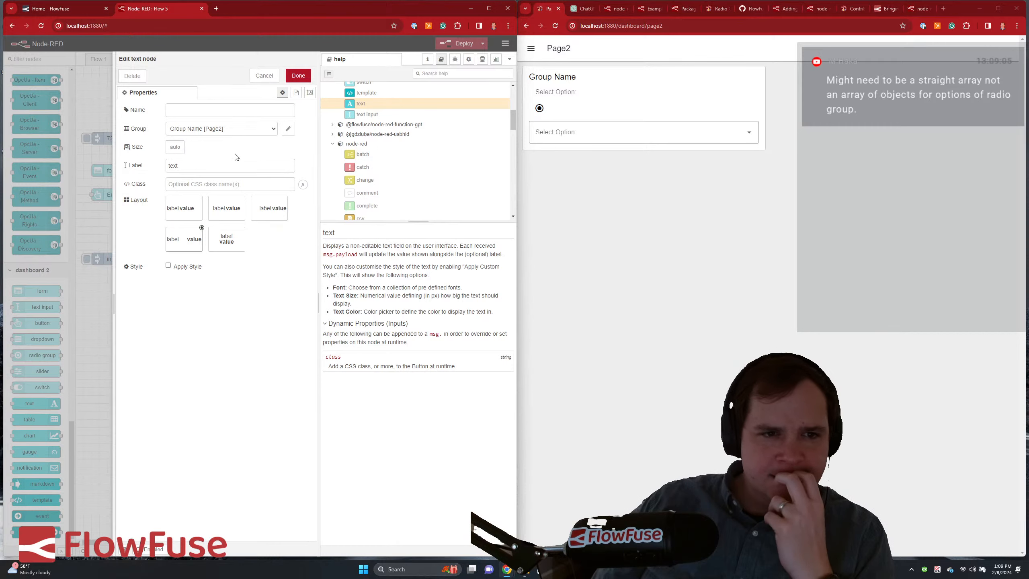
pyautogui.click(291, 78)
pyautogui.click(445, 44)
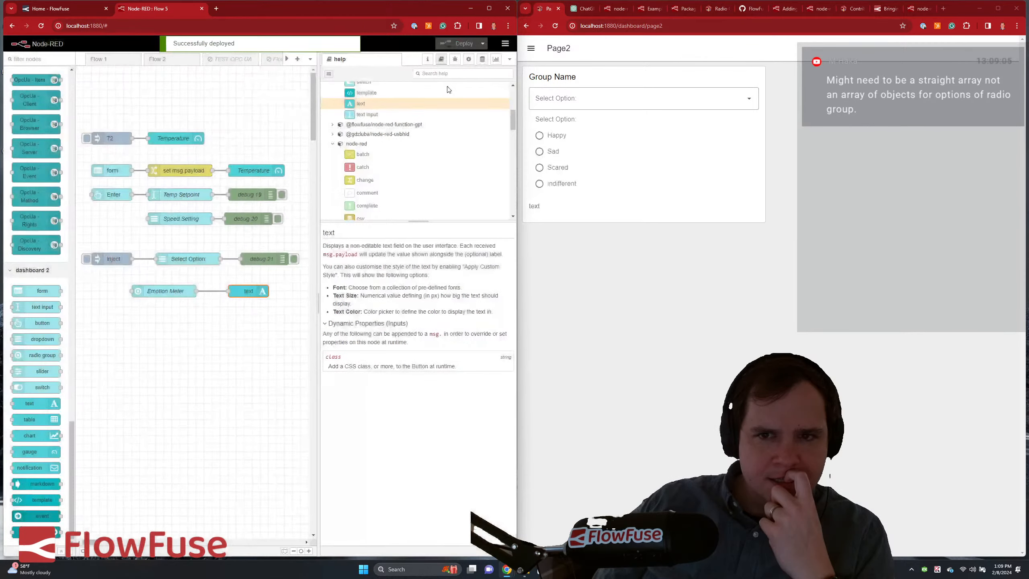
# - Test the deployed radio group on Page2 by selecting each of the Happy, Sad, Scared and indifferent options
pyautogui.click(540, 150)
pyautogui.click(539, 167)
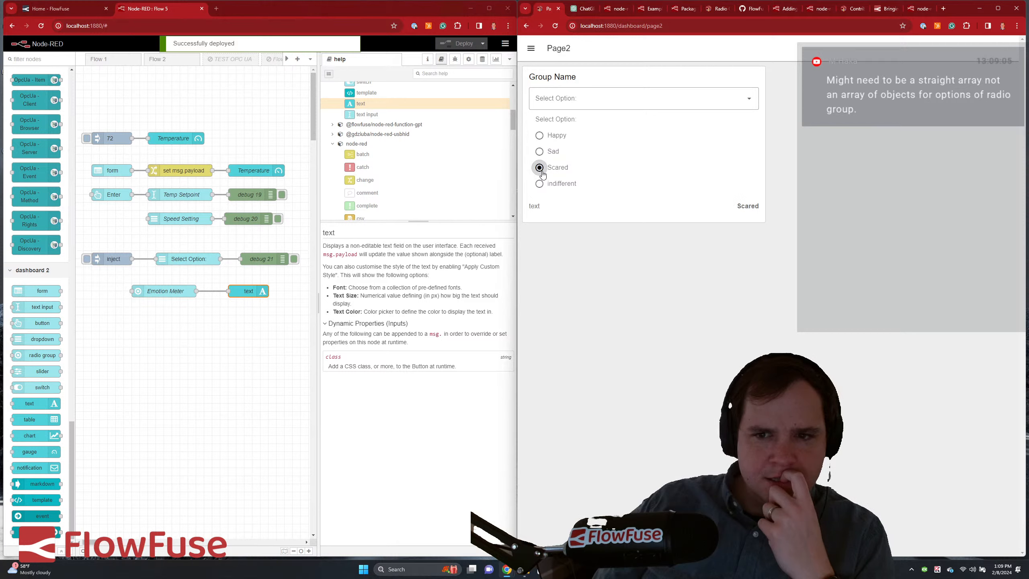
pyautogui.click(539, 184)
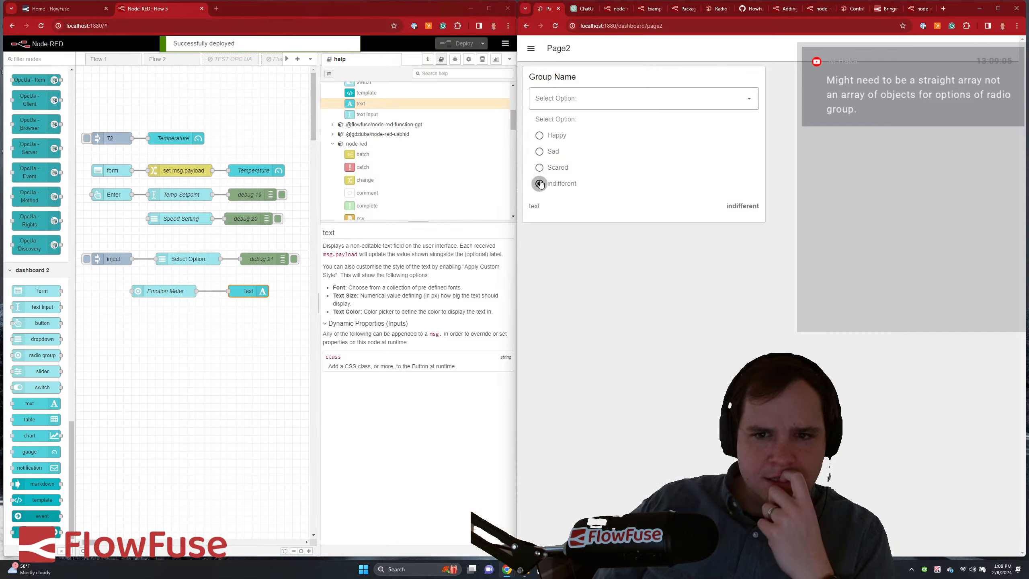
pyautogui.click(540, 151)
pyautogui.click(539, 136)
pyautogui.click(539, 151)
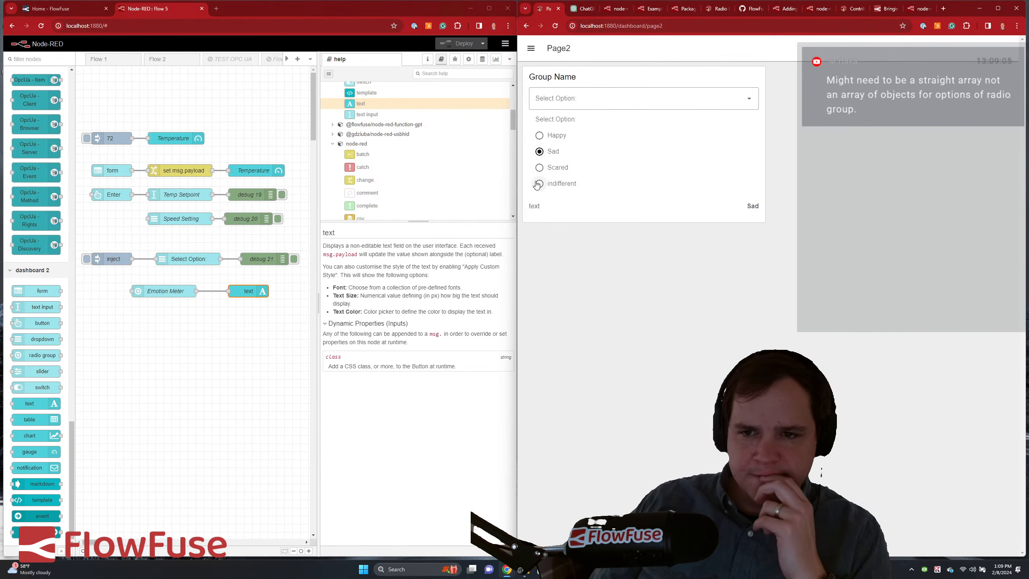
pyautogui.click(539, 167)
pyautogui.click(539, 183)
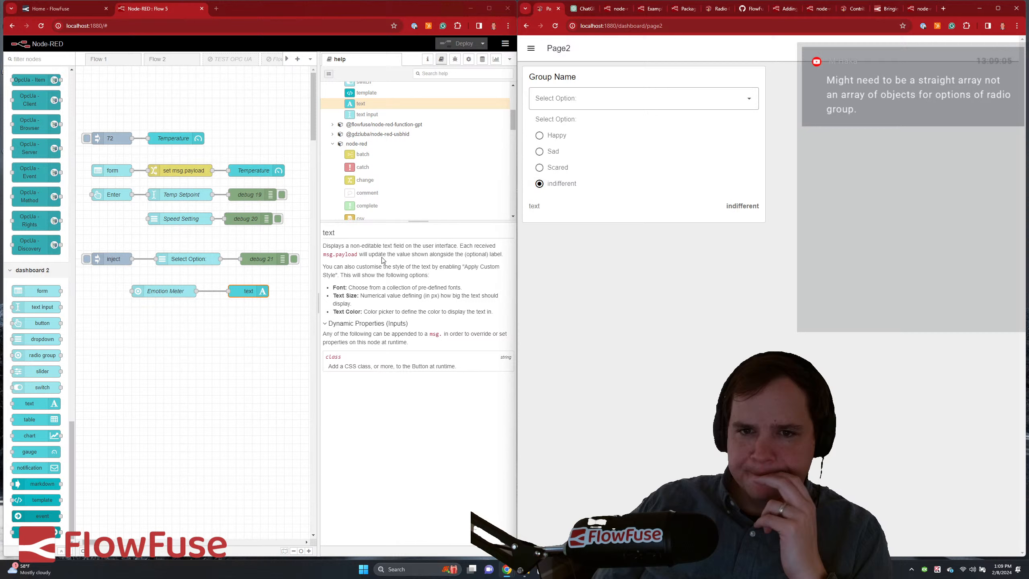
# - Give the text node the label Emotion: and the centred label-and-value layout, and save its settings
pyautogui.doubleClick(252, 294)
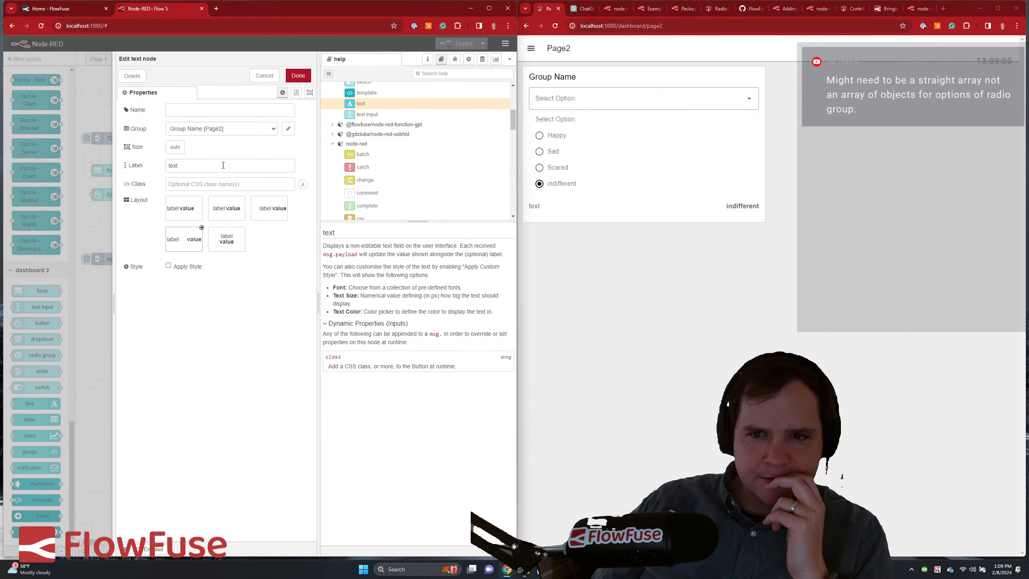
pyautogui.click(229, 215)
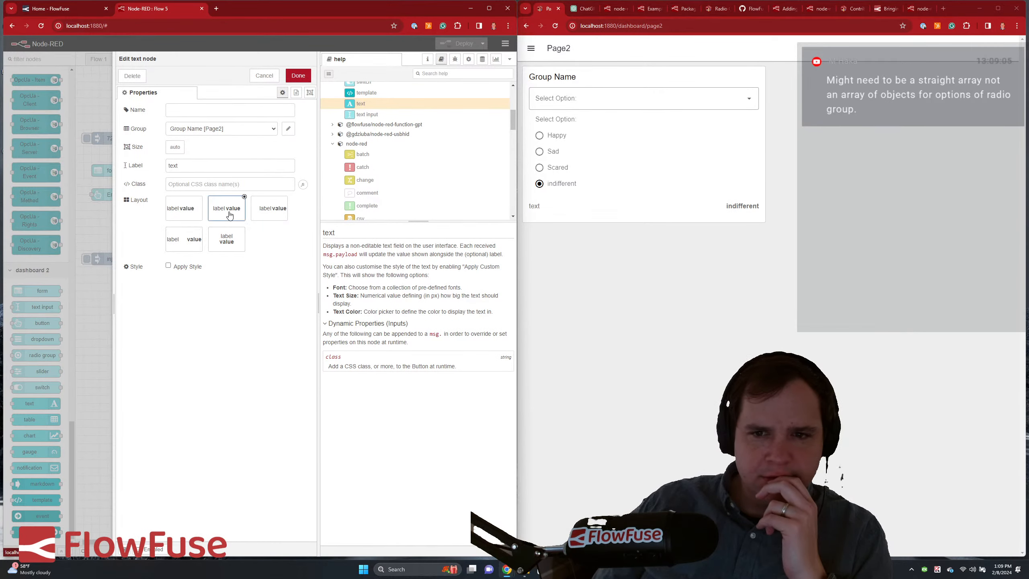
pyautogui.click(200, 164)
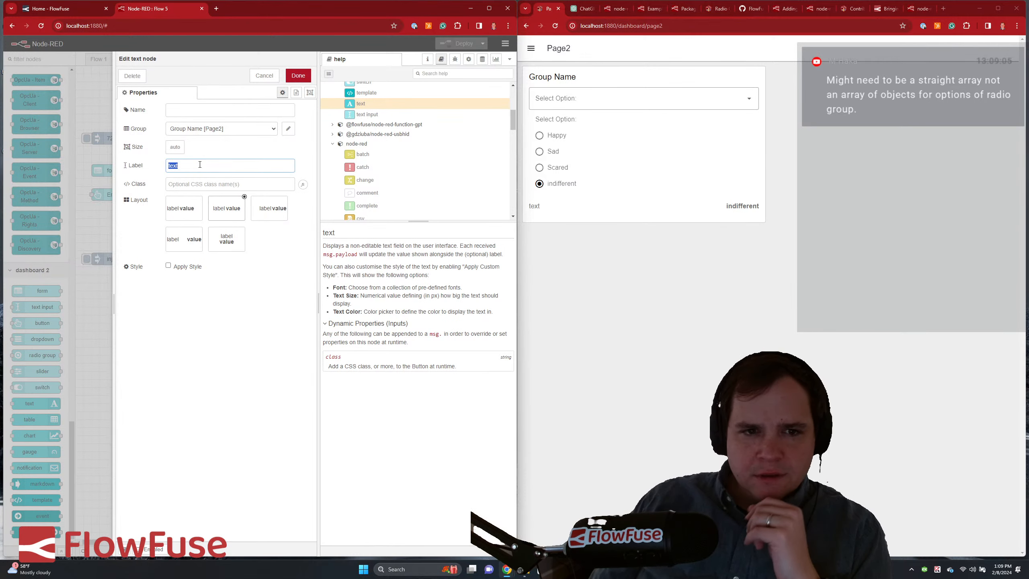
pyautogui.press('BackSpace')
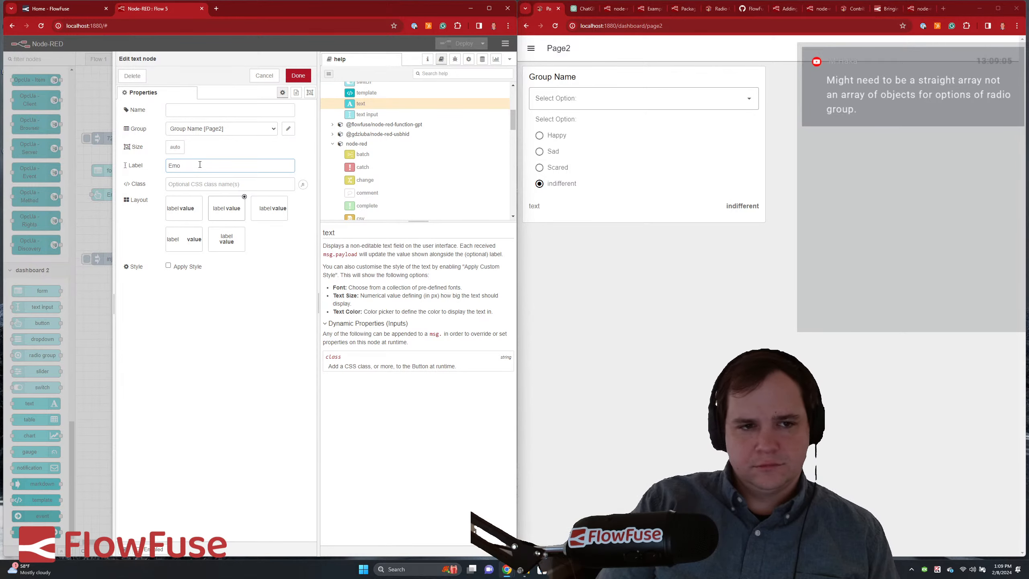
pyautogui.write('Emotion')
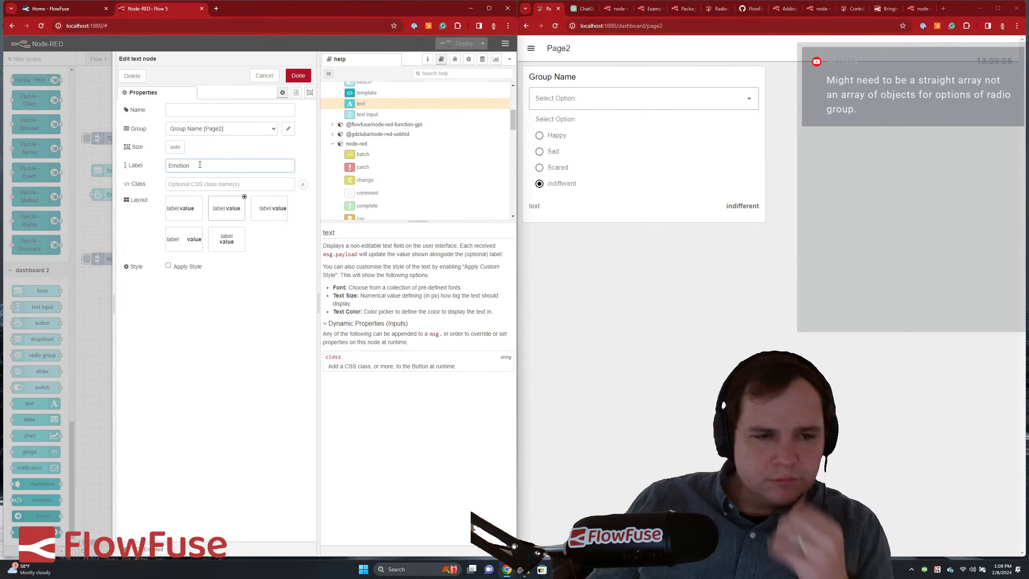
pyautogui.write(':')
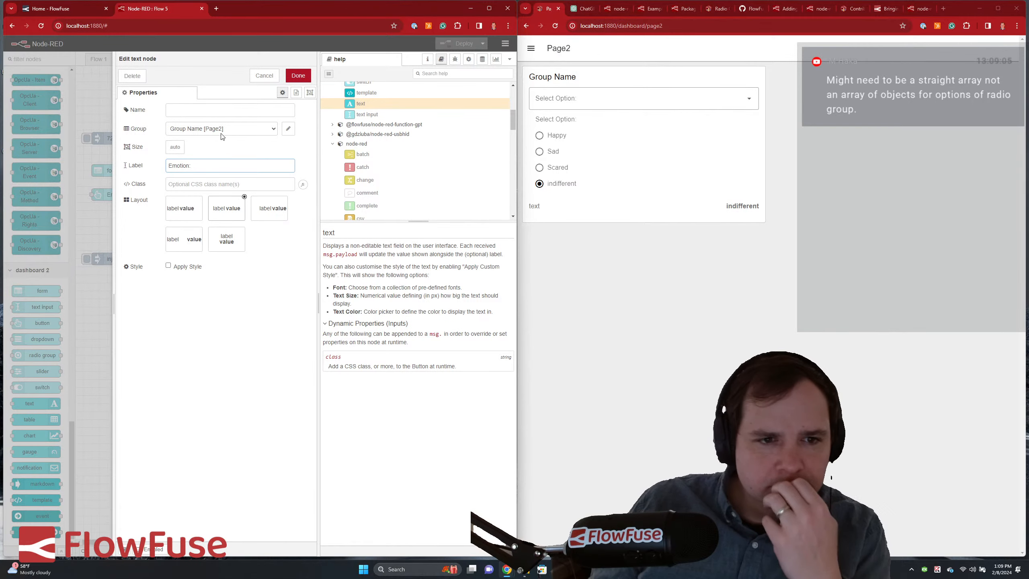
pyautogui.click(298, 76)
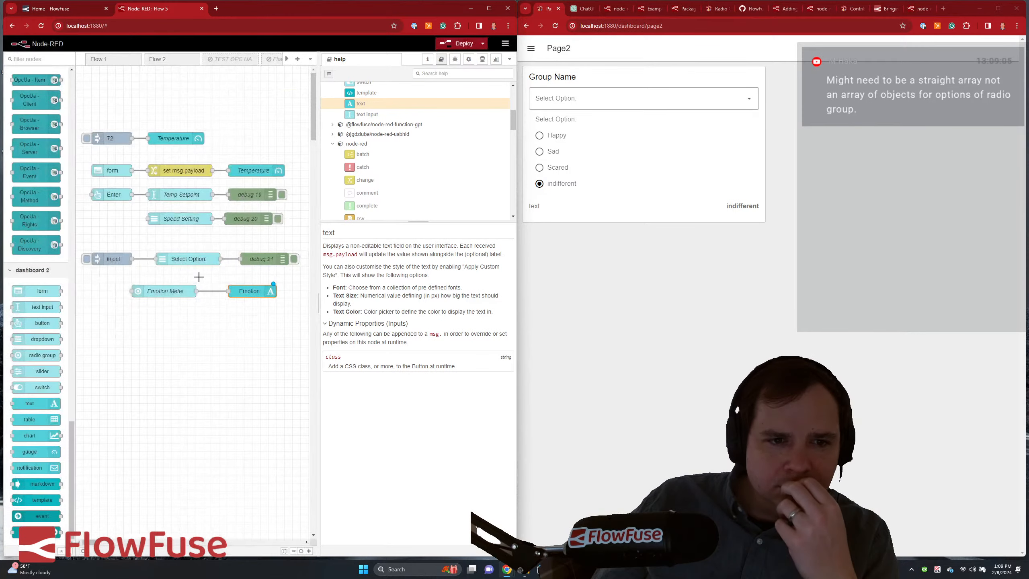
# - Capitalize the Emotion Meter's fourth option to Indifferent in both value and label, and deploy the flow
pyautogui.doubleClick(166, 291)
pyautogui.click(199, 256)
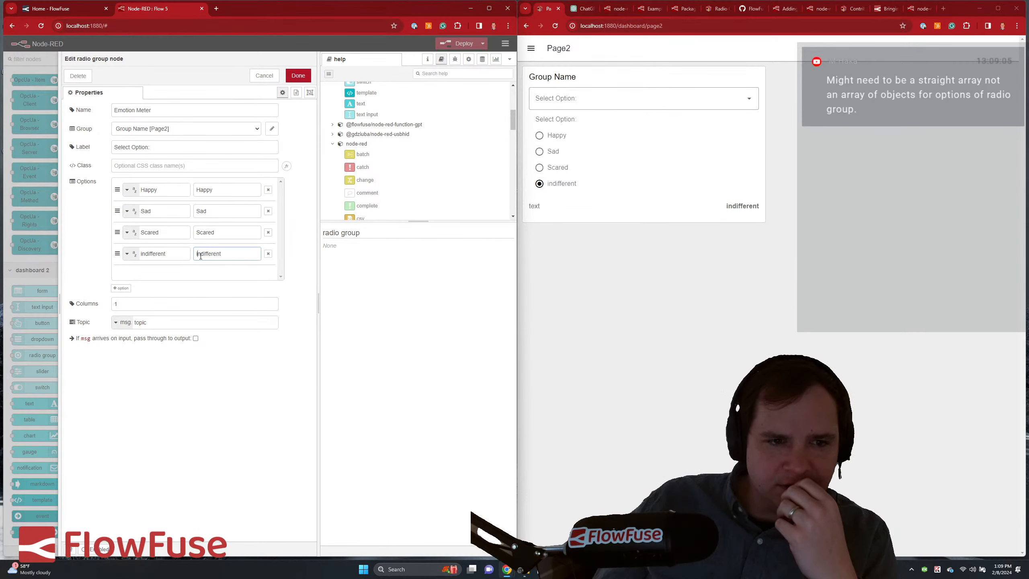
pyautogui.press('BackSpace')
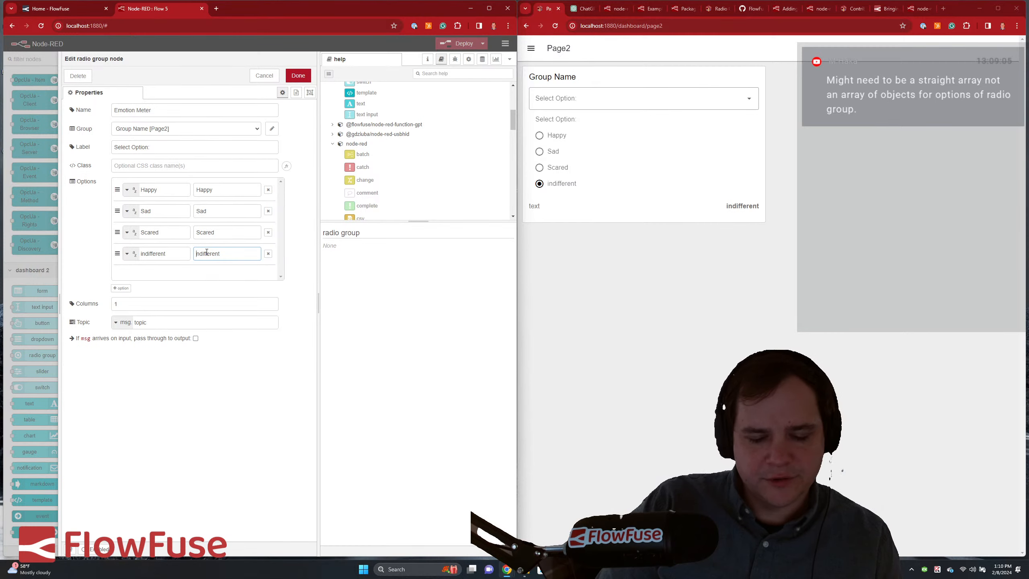
pyautogui.write('I')
pyautogui.click(149, 253)
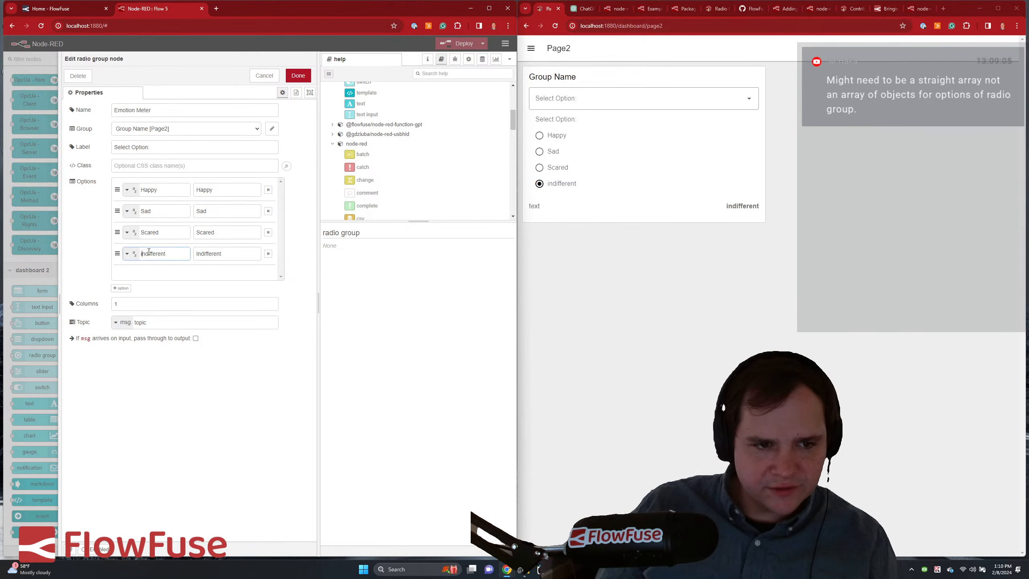
pyautogui.press('BackSpace')
pyautogui.write('I')
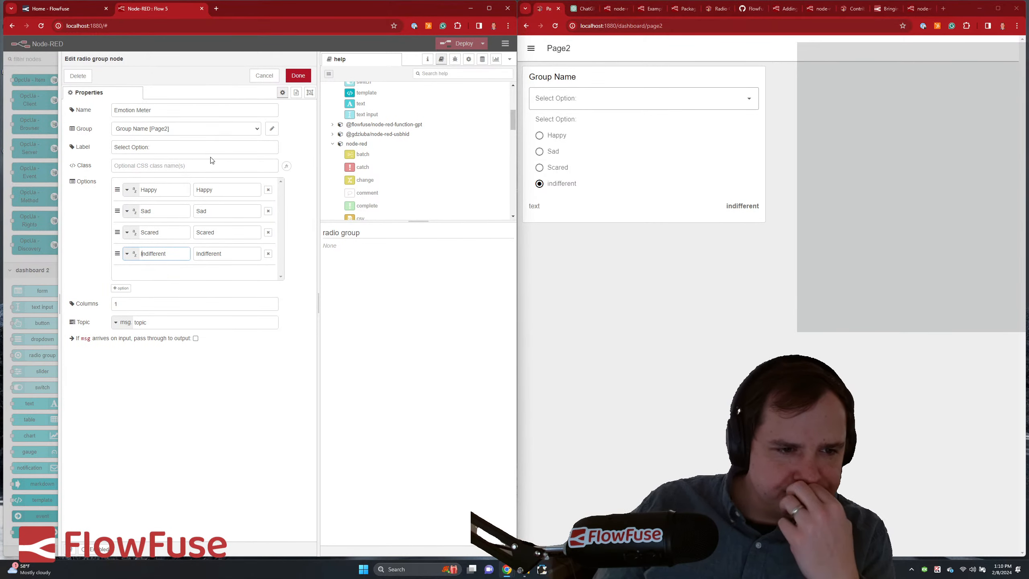
pyautogui.click(299, 75)
pyautogui.click(457, 43)
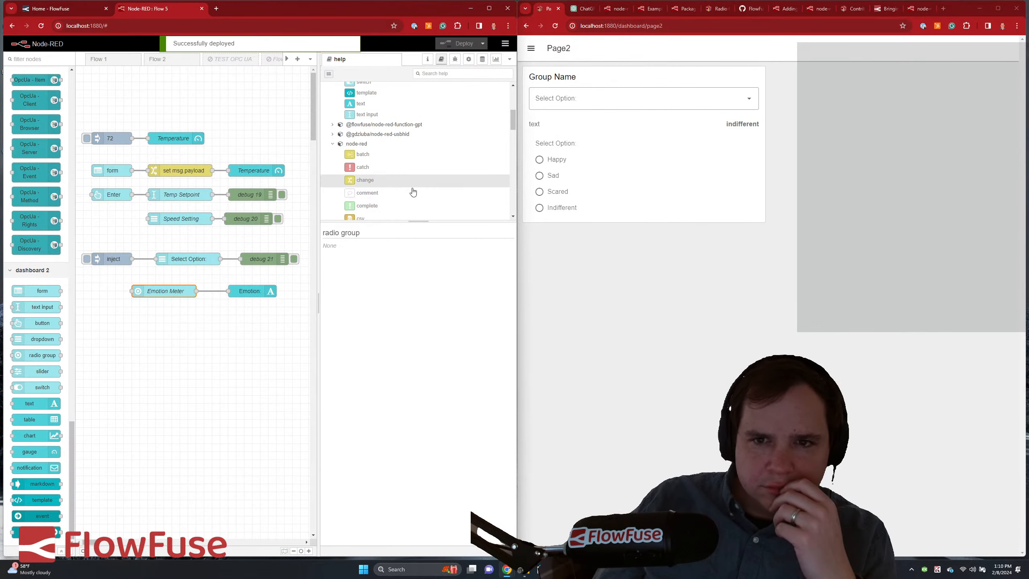
# - Check the Emotion text node's label and layout settings, and reload the Page2 dashboard
pyautogui.doubleClick(259, 289)
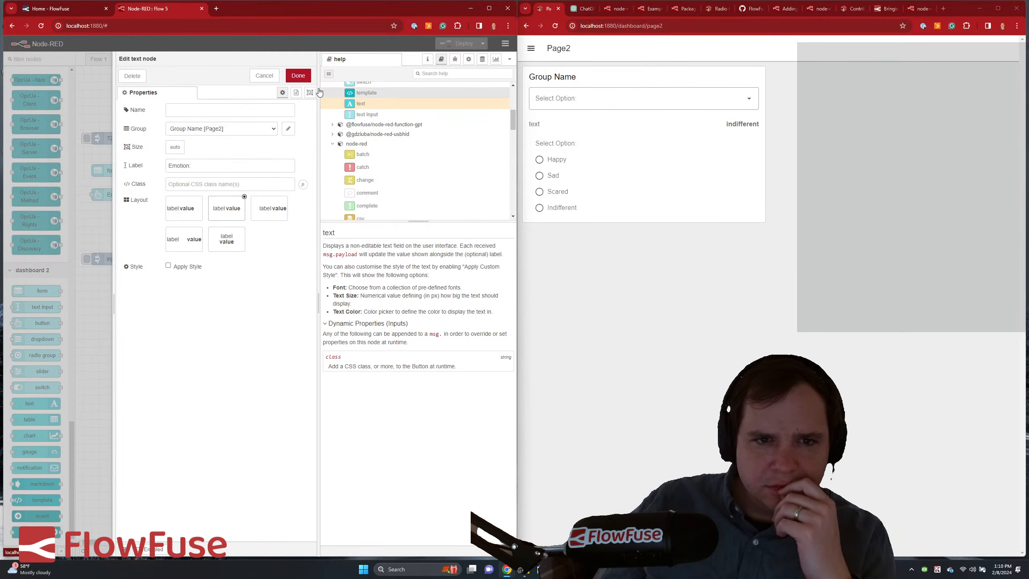
pyautogui.click(299, 76)
pyautogui.click(554, 26)
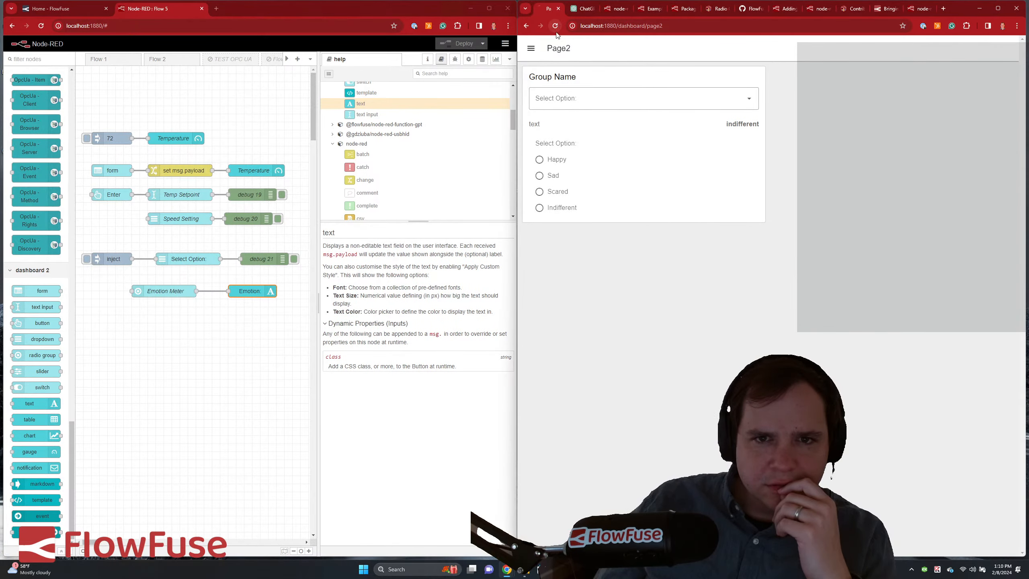
# - Set the deployment type to Full, and redeploy after shifting the Emotion text node closer to the Emotion Meter
pyautogui.click(482, 45)
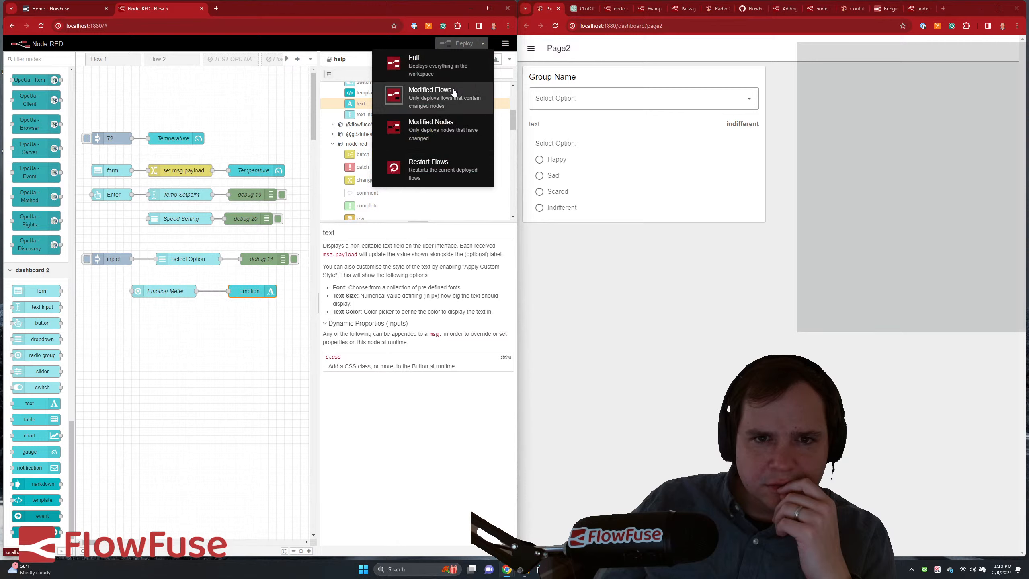
pyautogui.click(449, 75)
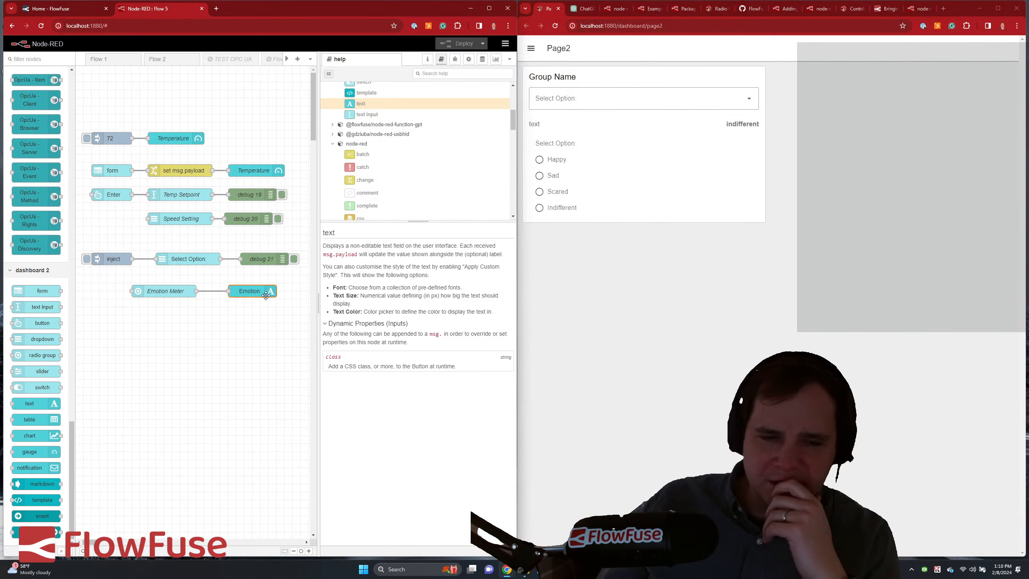
pyautogui.moveTo(269, 290); pyautogui.dragTo(253, 287)
pyautogui.click(458, 43)
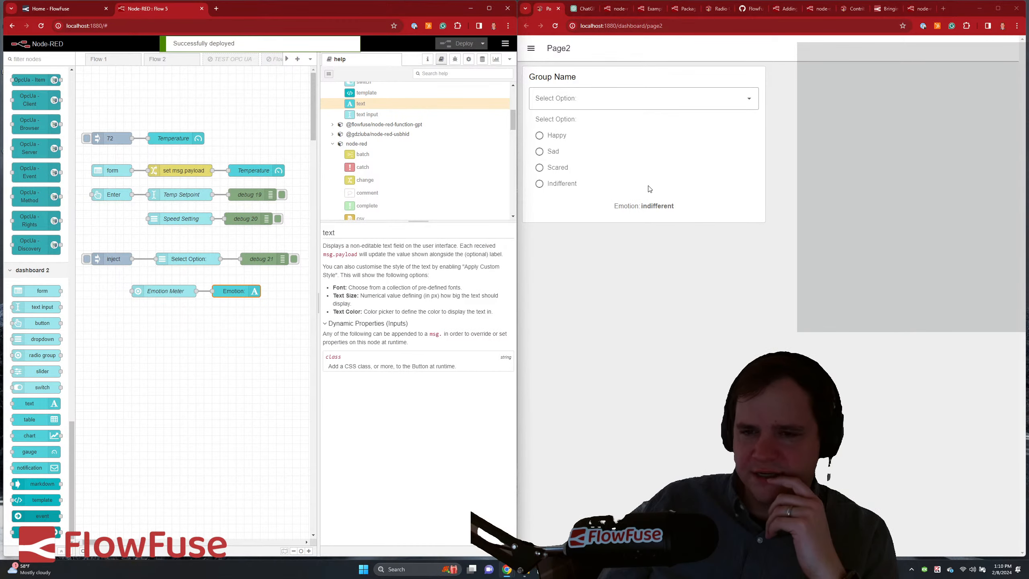
pyautogui.click(482, 43)
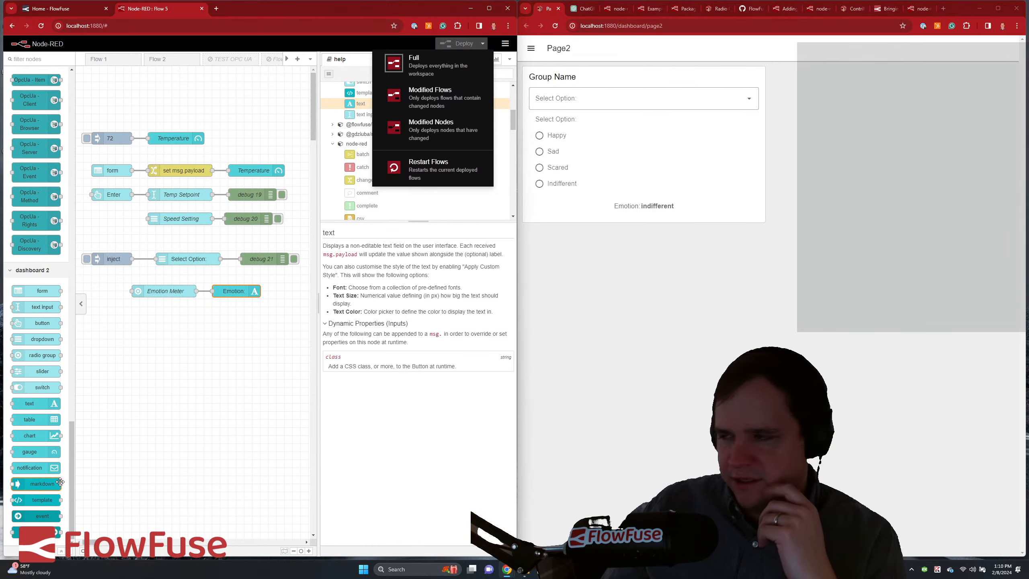
pyautogui.moveTo(59, 481)
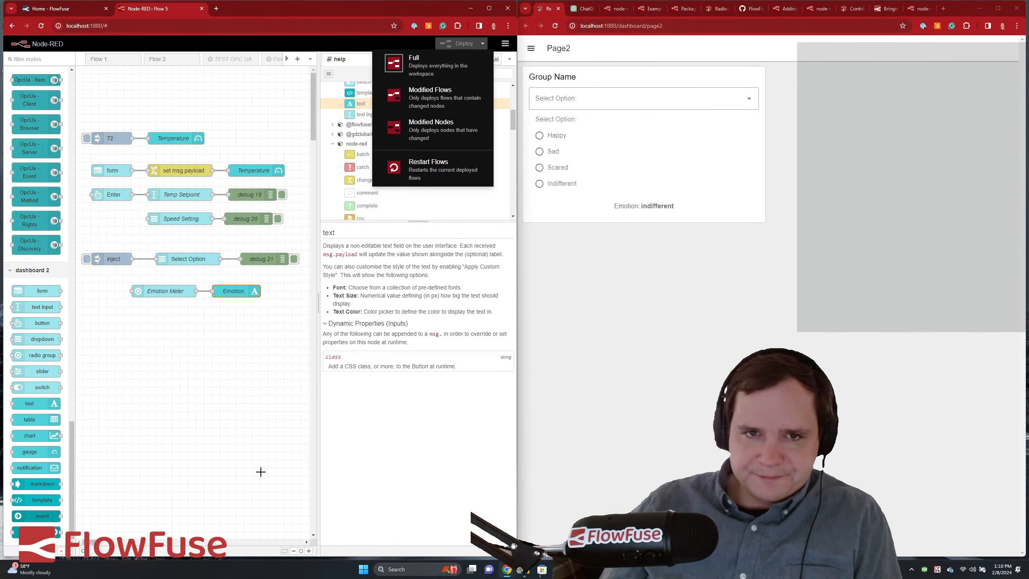
pyautogui.click(439, 77)
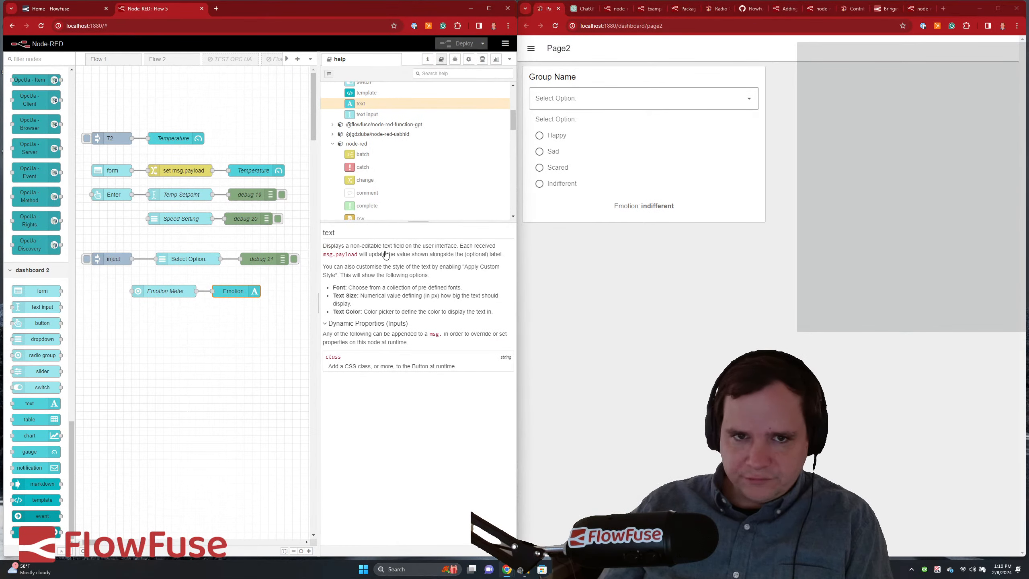
pyautogui.click(270, 310)
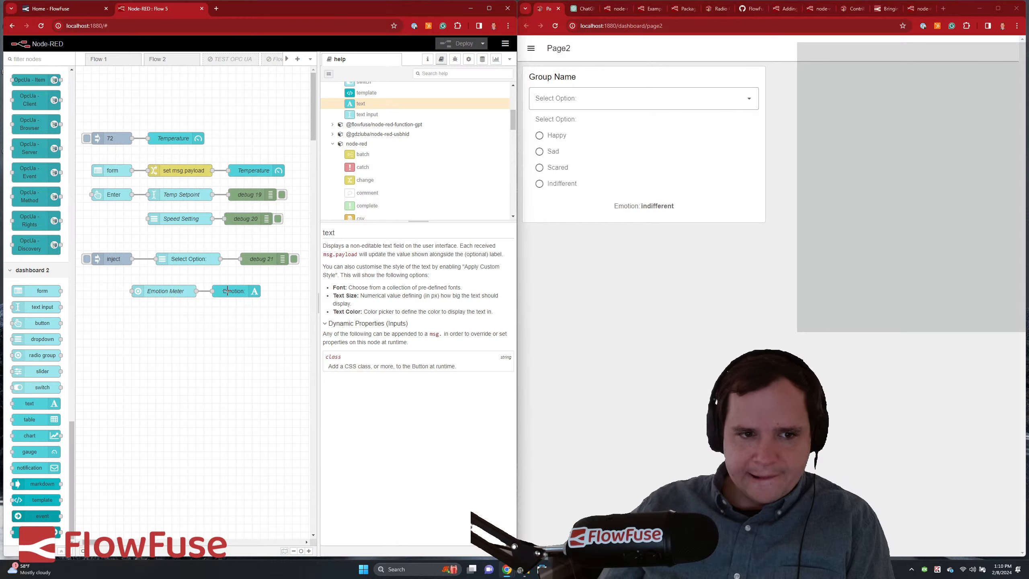
# - Test the relabelled text widget on Page2 by selecting the Sad, Scared and Happy radio options
pyautogui.click(554, 156)
pyautogui.click(553, 167)
pyautogui.click(554, 152)
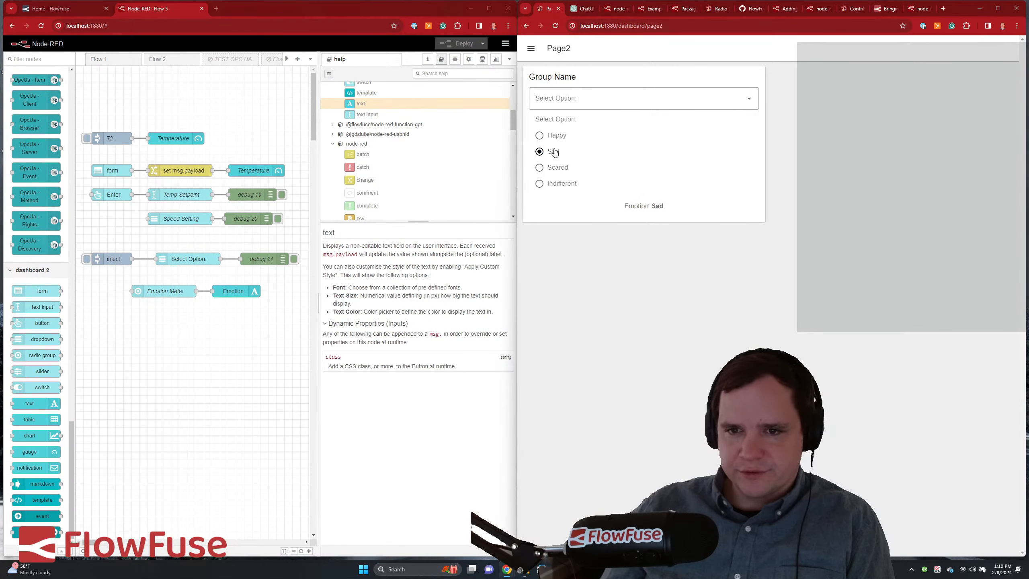
pyautogui.click(554, 139)
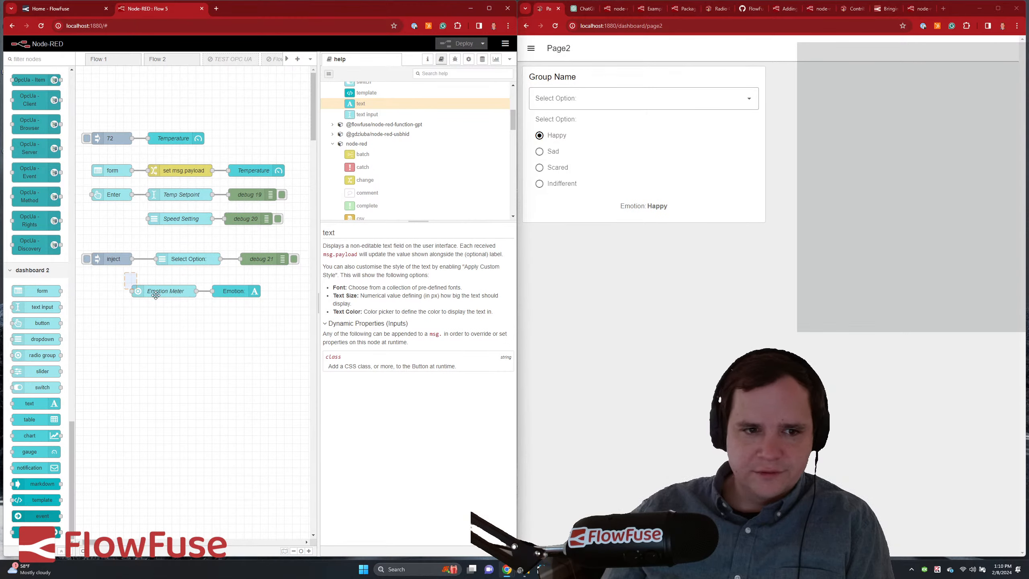
# - Move the Emotion Meter and Emotion nodes together so they line up directly beneath the Select Option row
pyautogui.moveTo(124, 272); pyautogui.dragTo(278, 314)
pyautogui.click(221, 320)
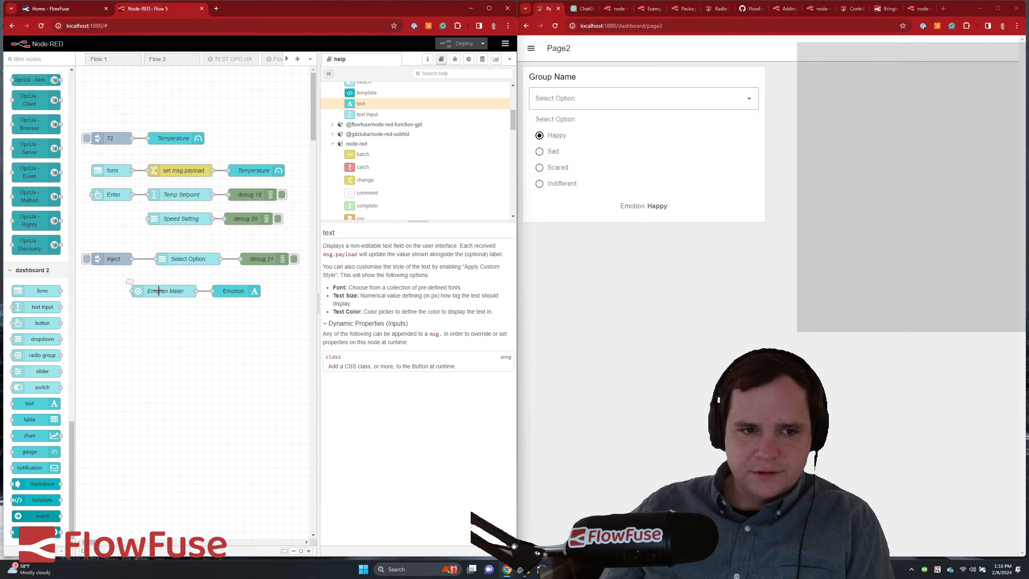
pyautogui.moveTo(126, 278)
pyautogui.mouseDown()
pyautogui.moveTo(272, 305)
pyautogui.moveTo(261, 290)
pyautogui.moveTo(275, 286)
pyautogui.mouseUp()
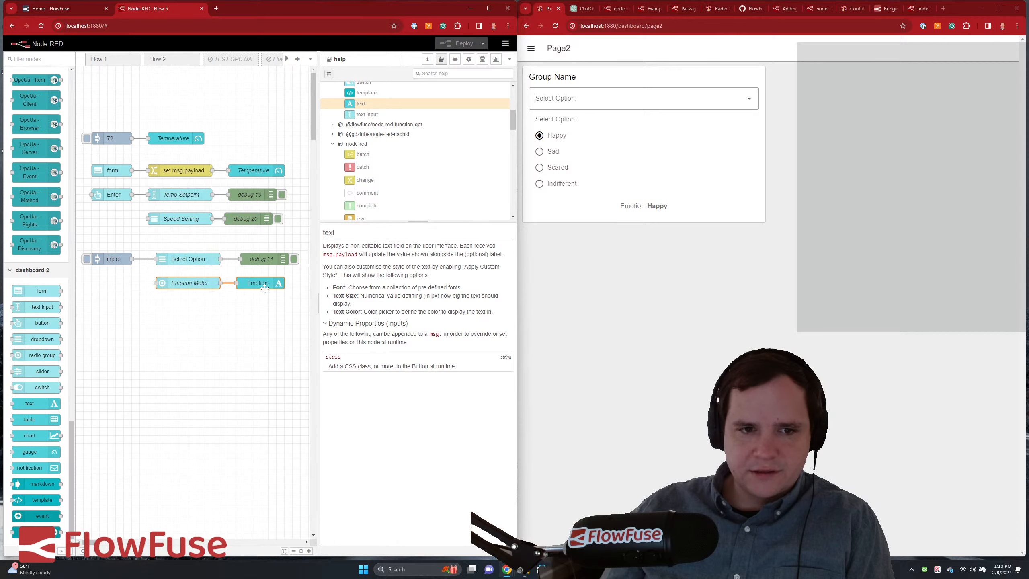
pyautogui.click(251, 343)
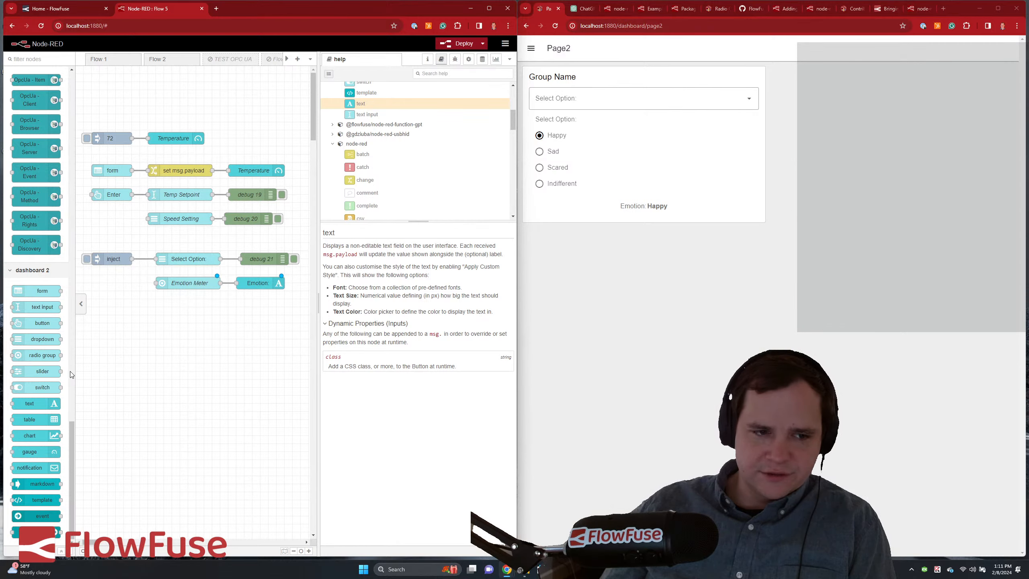
# - Add a dashboard switch node below the Emotion Meter row, keeping its default Page2 group and true/false payload settings
pyautogui.moveTo(45, 388); pyautogui.dragTo(133, 324)
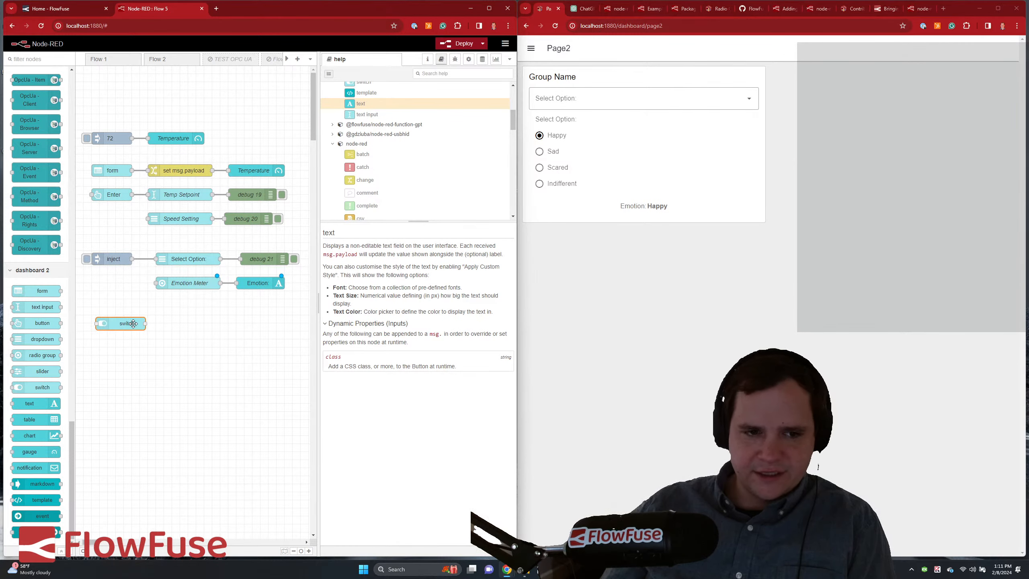
pyautogui.doubleClick(133, 324)
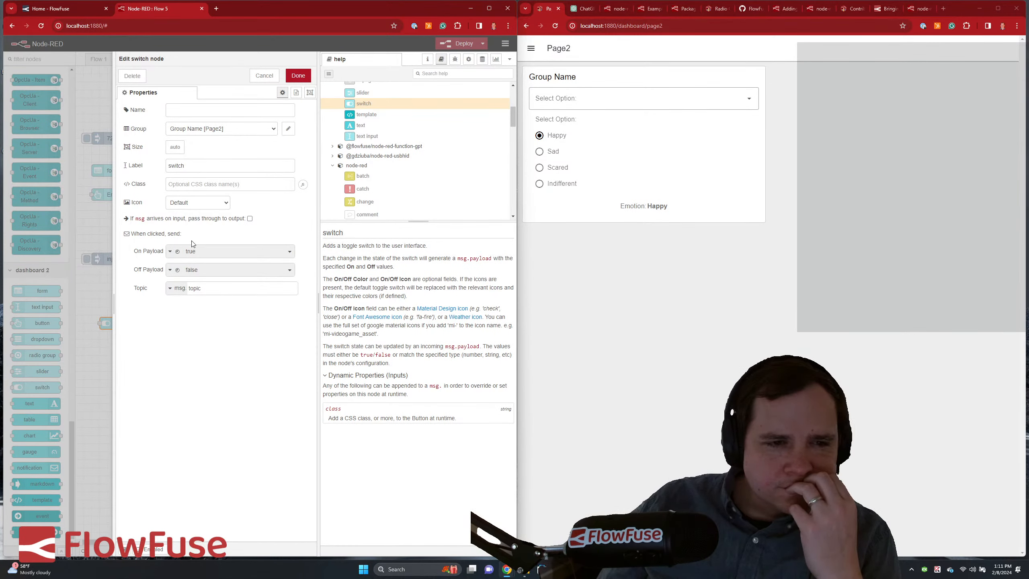
pyautogui.click(224, 275)
pyautogui.click(223, 275)
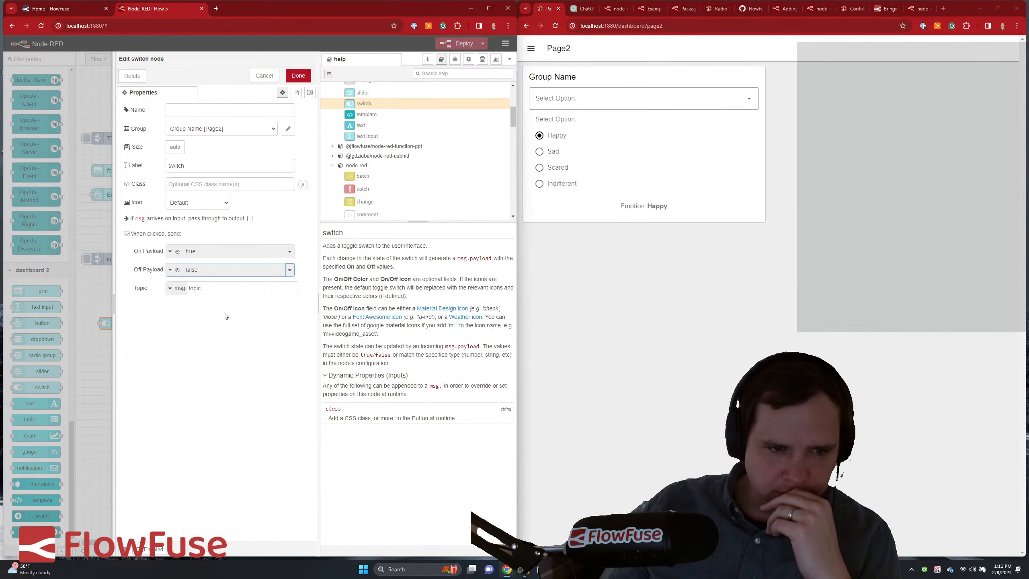
pyautogui.click(227, 330)
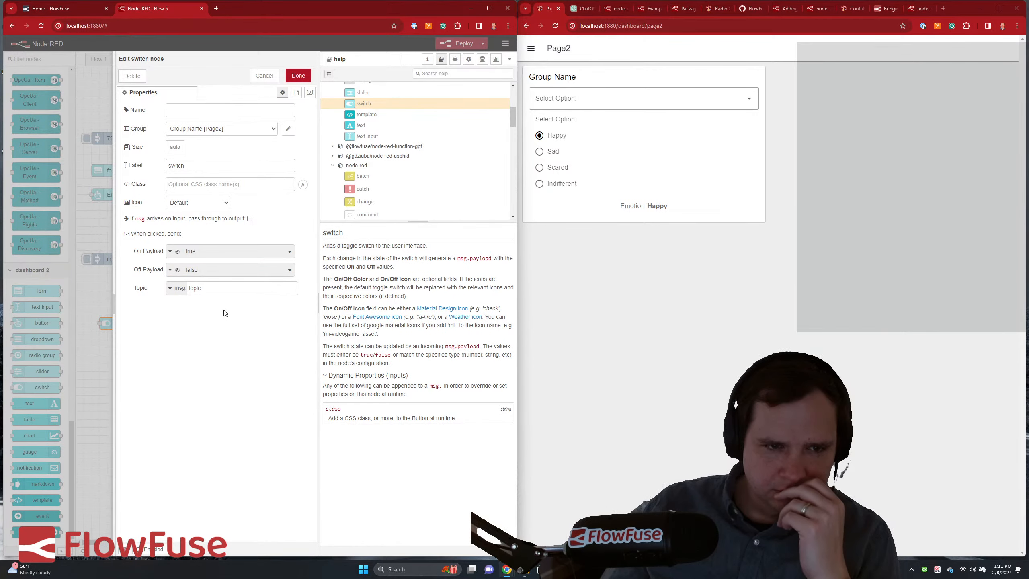
pyautogui.click(299, 75)
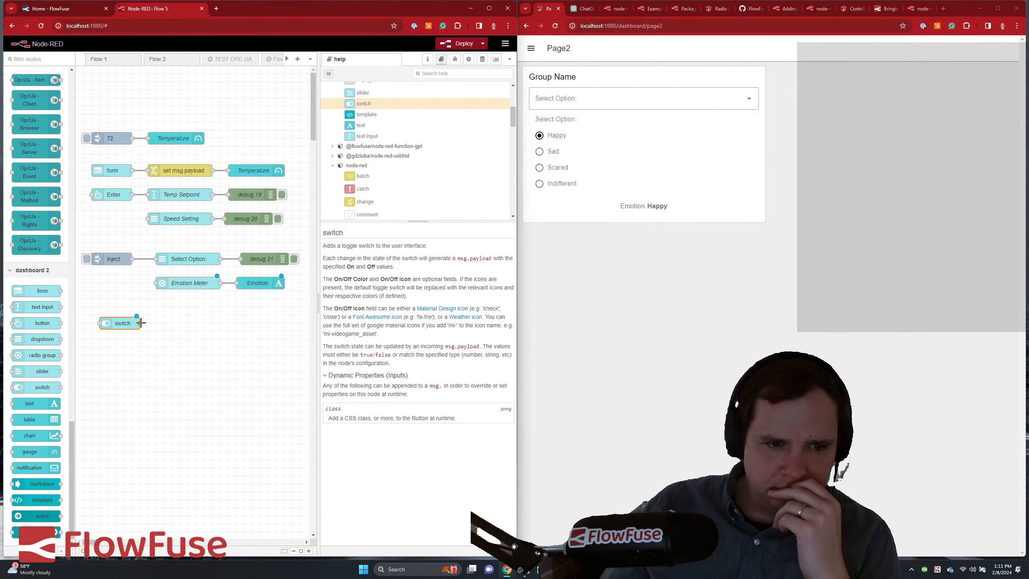
# - Wire a new debug node to the switch's output and deploy the flow
pyautogui.keyDown('ctrl'); pyautogui.click(200, 324); pyautogui.keyUp('ctrl')
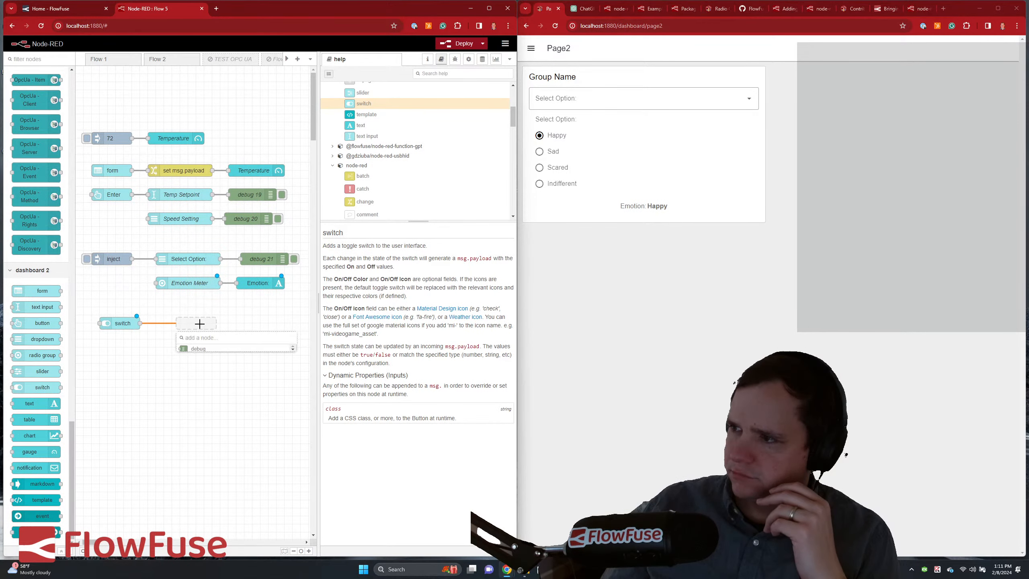
pyautogui.click(205, 350)
pyautogui.click(446, 45)
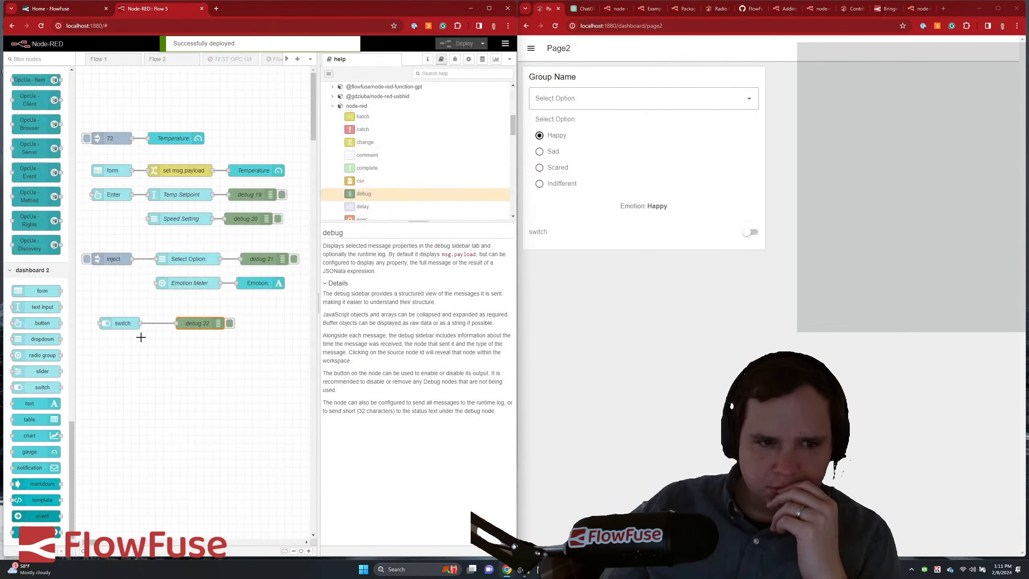
# - Test the Page2 switch by toggling it repeatedly while checking its output in the cleared debug log
pyautogui.click(750, 234)
pyautogui.click(750, 234)
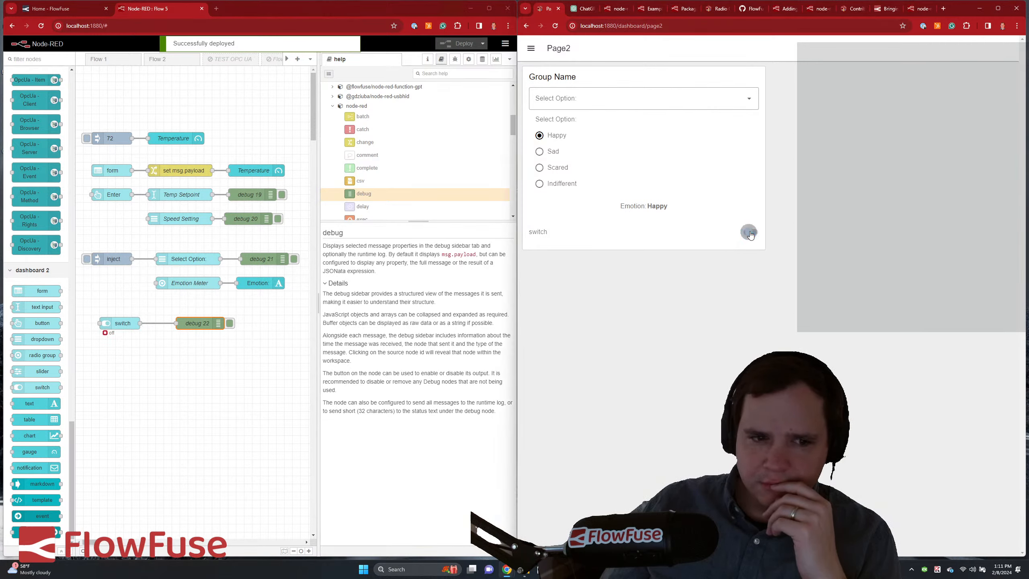
pyautogui.click(460, 61)
pyautogui.click(493, 74)
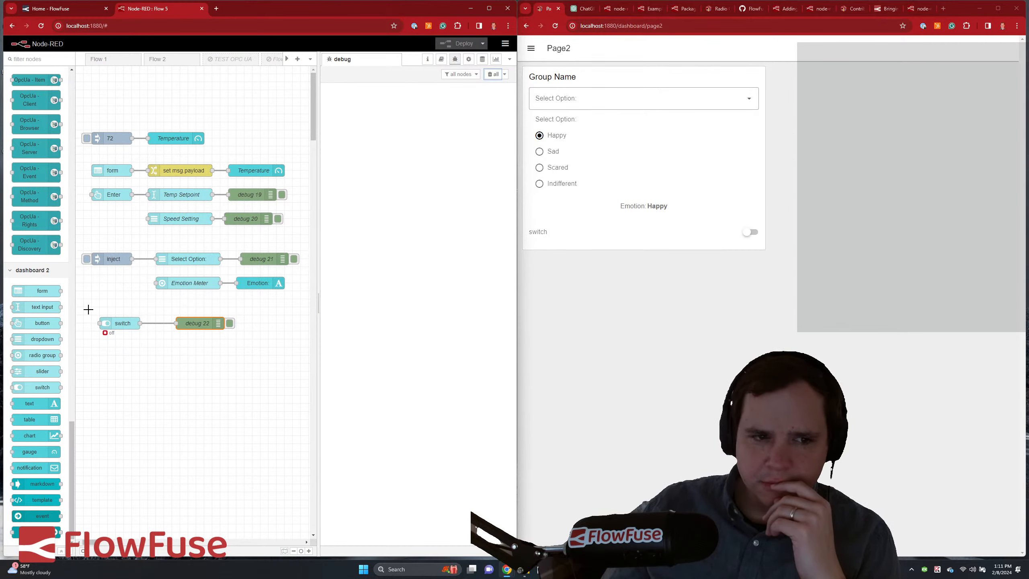
pyautogui.click(107, 321)
pyautogui.click(751, 234)
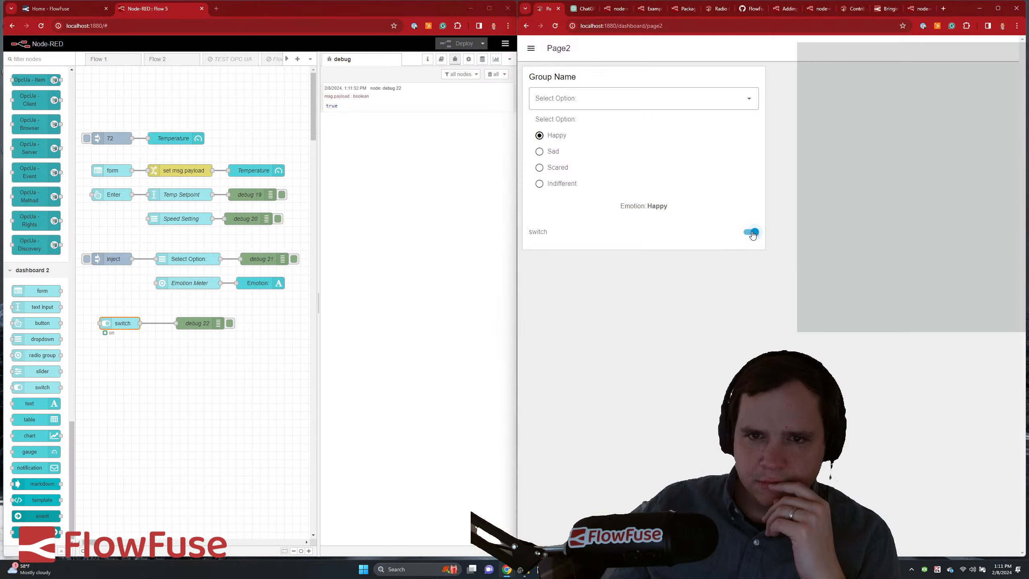
pyautogui.click(751, 233)
pyautogui.click(750, 233)
pyautogui.click(750, 233)
pyautogui.click(751, 233)
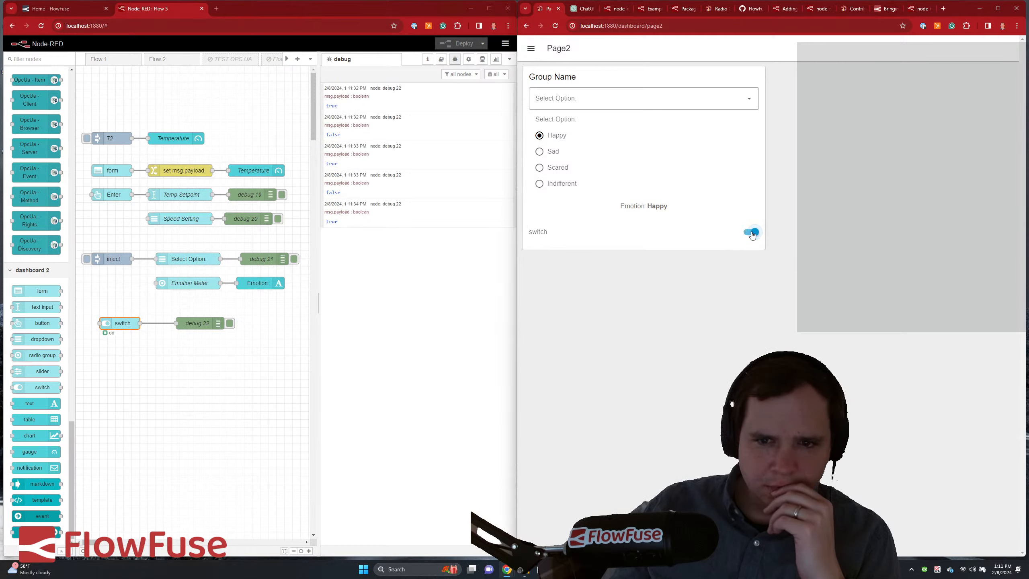
pyautogui.click(750, 233)
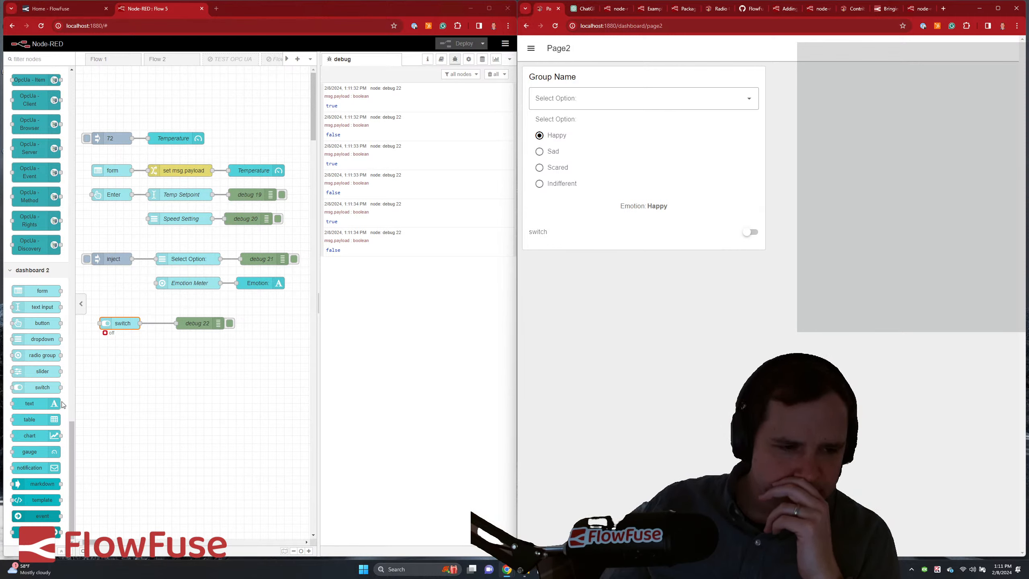
# - Add a notification node wired to the switch's output, aligning it with the switch and moving debug 22 above it
pyautogui.moveTo(33, 467); pyautogui.dragTo(205, 355)
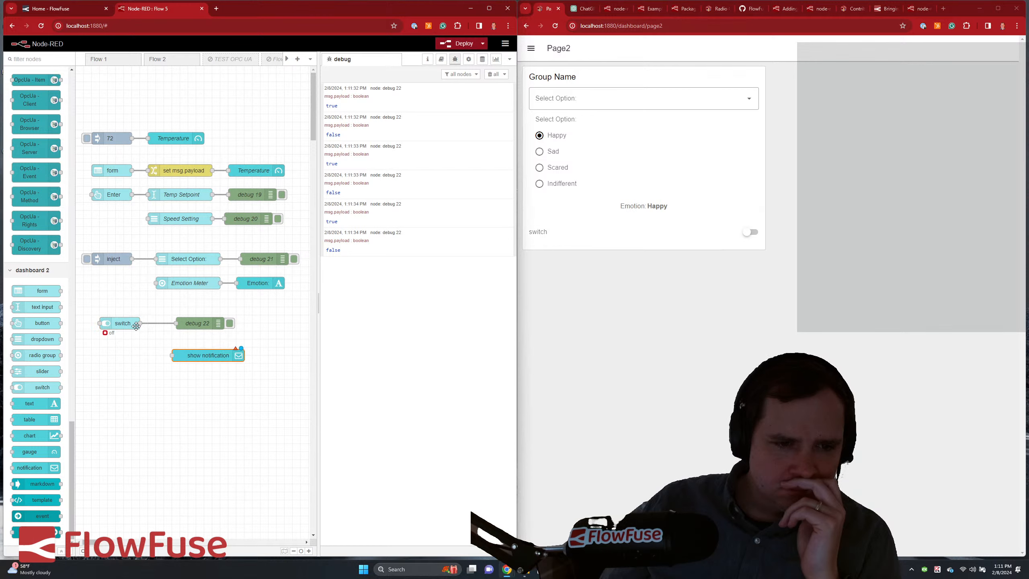
pyautogui.moveTo(139, 323); pyautogui.dragTo(172, 356)
pyautogui.moveTo(197, 323); pyautogui.dragTo(193, 299)
pyautogui.moveTo(208, 359); pyautogui.dragTo(199, 326)
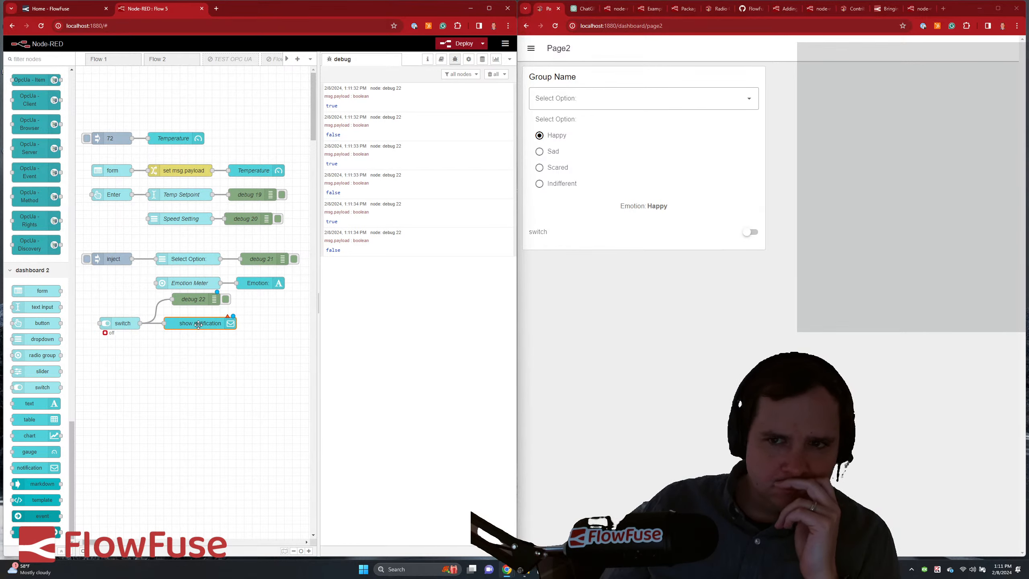
# - Assign the notification node to UI Name [/dashboard] and deploy the flow
pyautogui.doubleClick(198, 324)
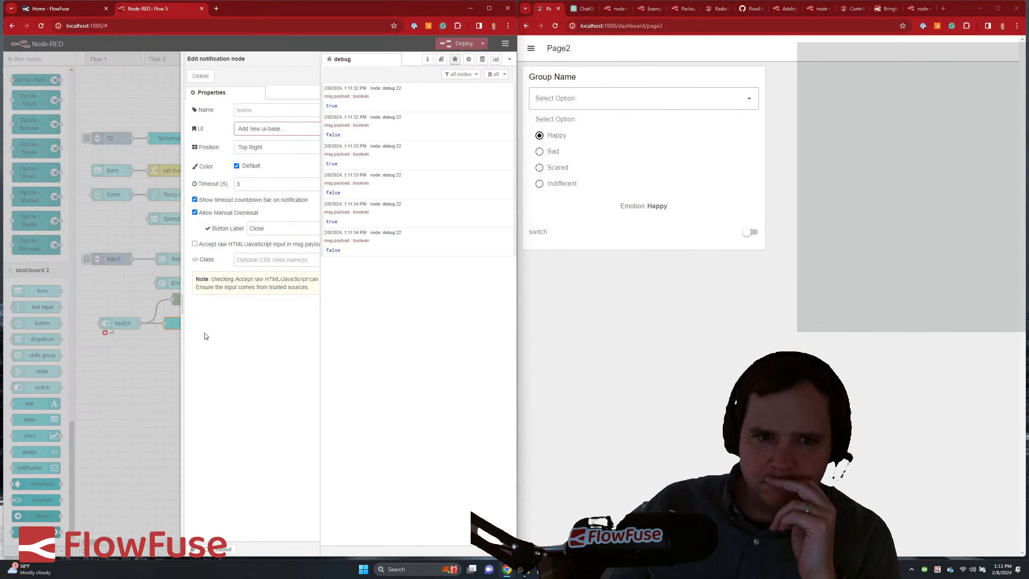
pyautogui.click(250, 129)
pyautogui.click(245, 140)
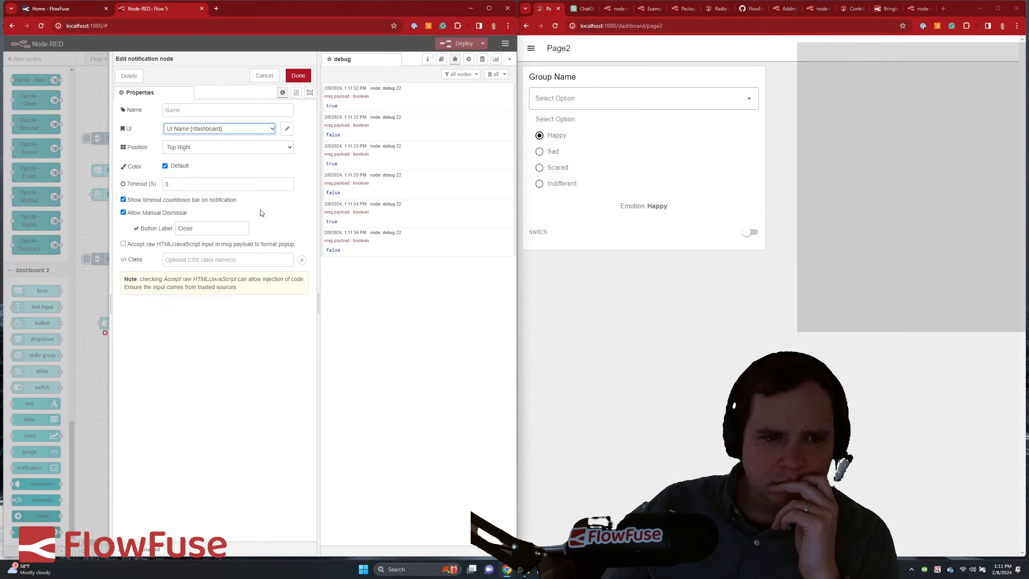
pyautogui.click(295, 76)
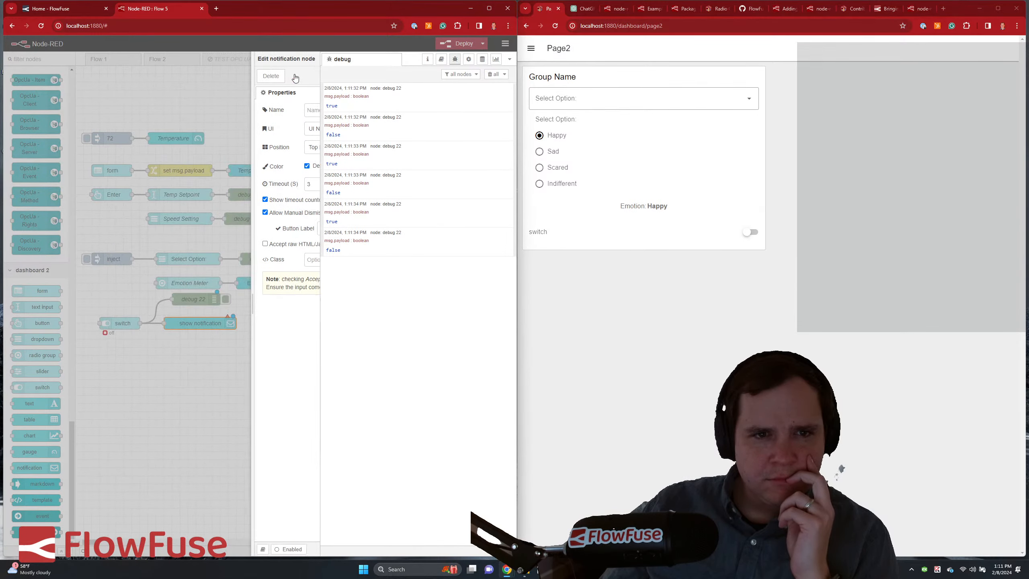
pyautogui.click(450, 44)
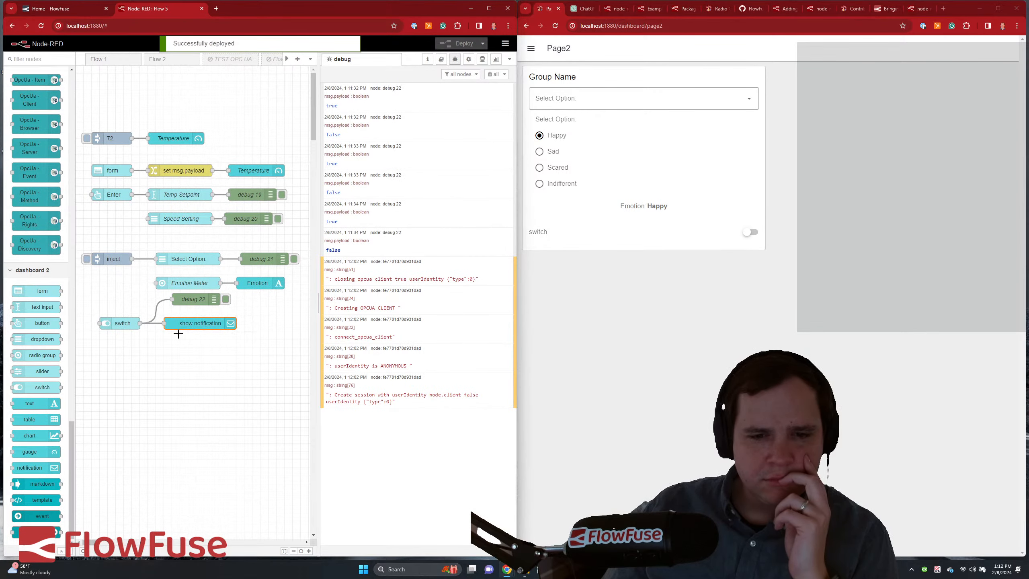
# - Test the dashboard notifications by toggling the Page2 switch on and off several times
pyautogui.click(751, 233)
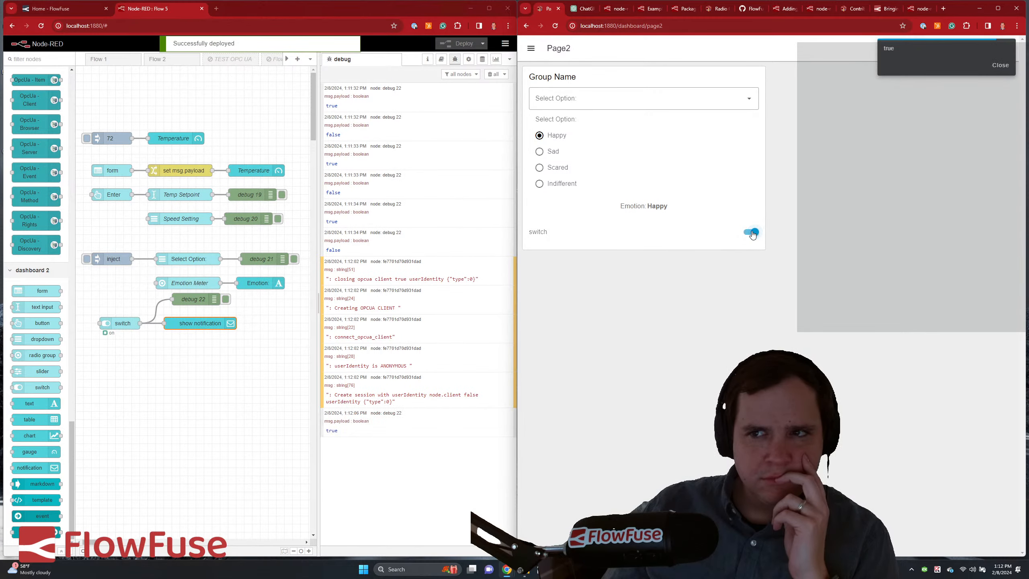
pyautogui.click(752, 233)
pyautogui.click(752, 234)
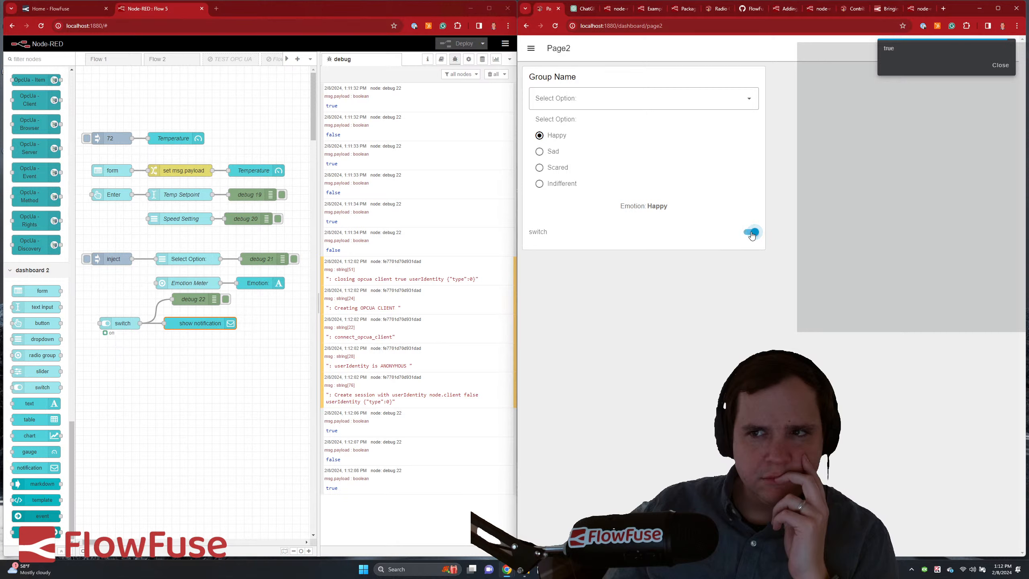
pyautogui.click(752, 233)
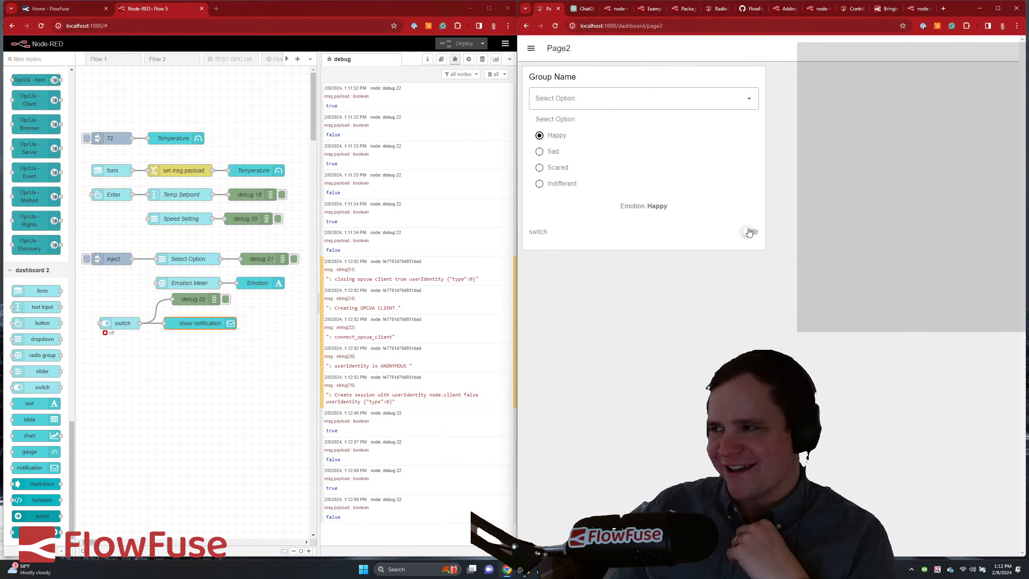
pyautogui.click(751, 234)
pyautogui.click(751, 235)
pyautogui.click(751, 235)
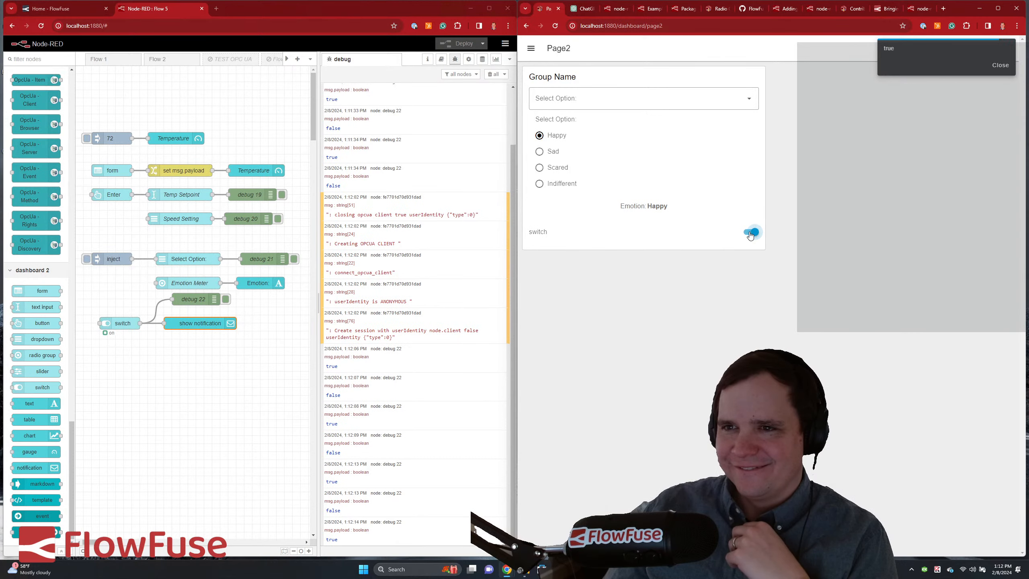
pyautogui.click(751, 235)
pyautogui.click(750, 234)
pyautogui.click(751, 235)
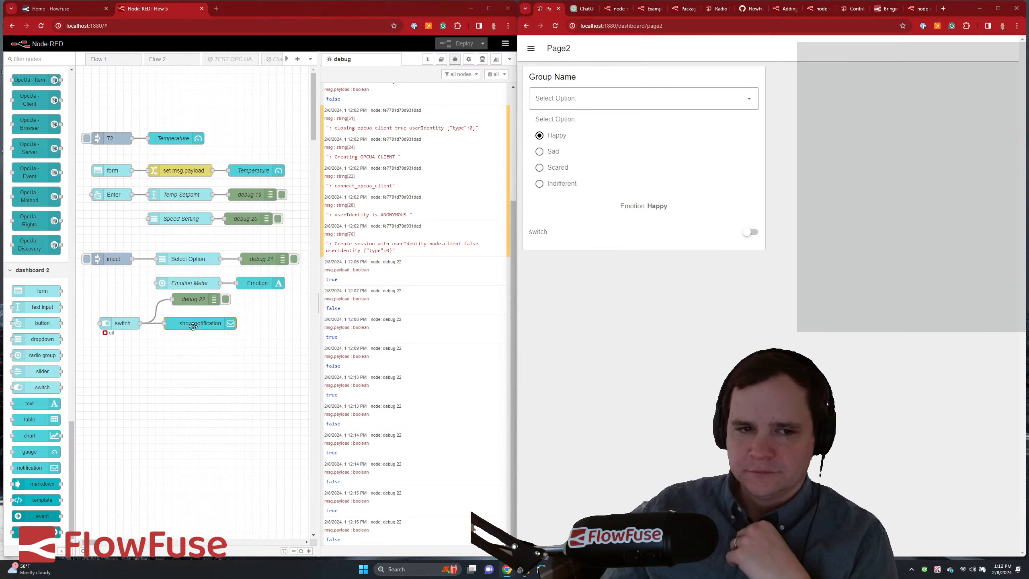
# - Move the show notification node farther from the switch, and set the switch's On Payload to the string "Machine Started"
pyautogui.moveTo(193, 323); pyautogui.dragTo(265, 324)
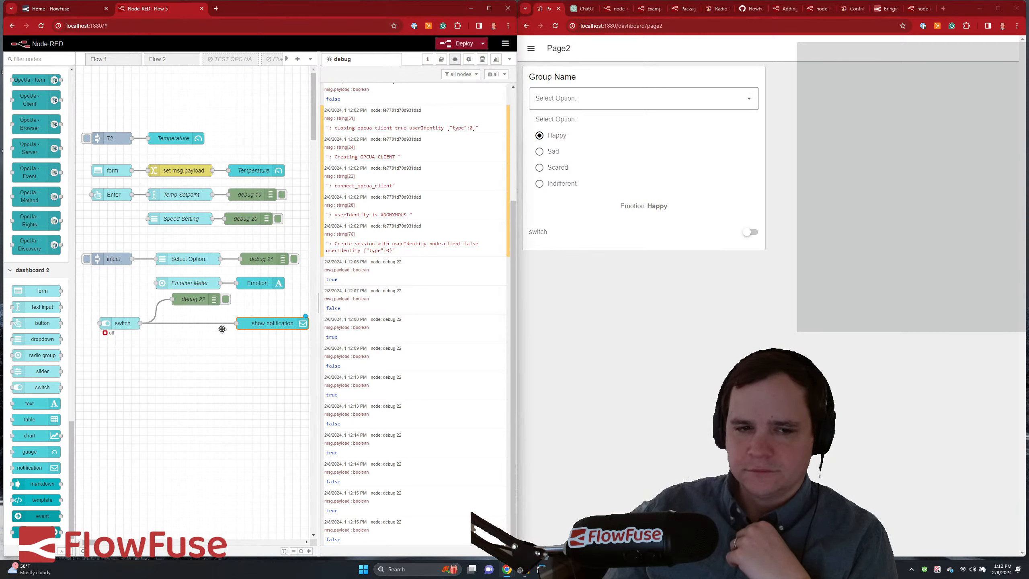
pyautogui.doubleClick(135, 323)
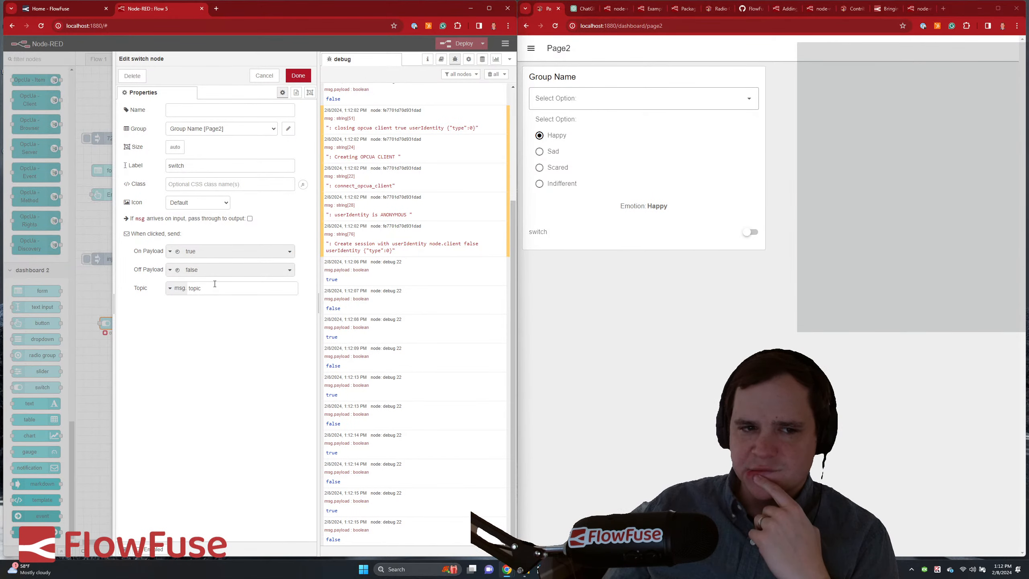
pyautogui.click(229, 270)
pyautogui.click(177, 270)
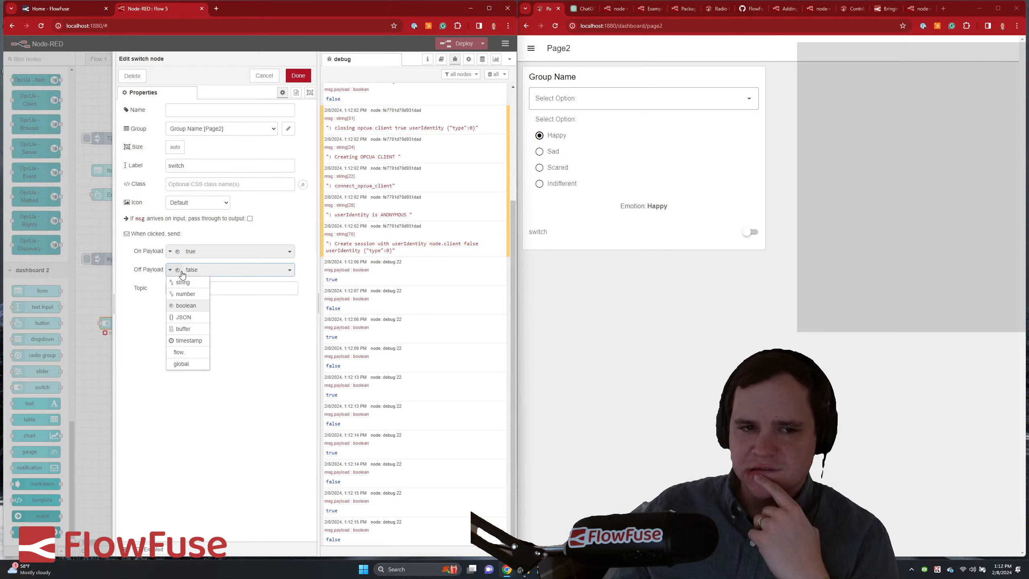
pyautogui.click(296, 342)
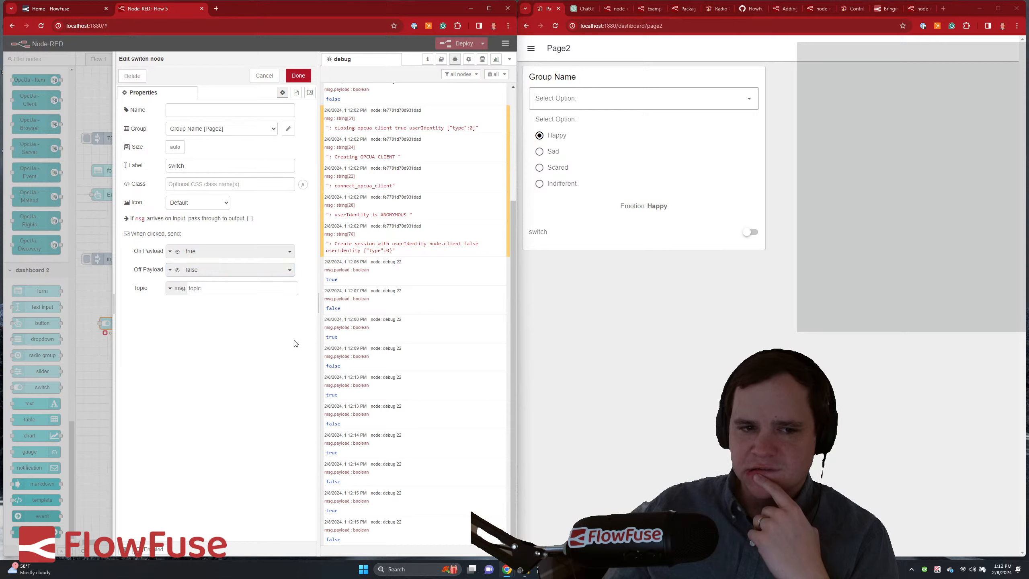
pyautogui.click(172, 251)
pyautogui.click(191, 262)
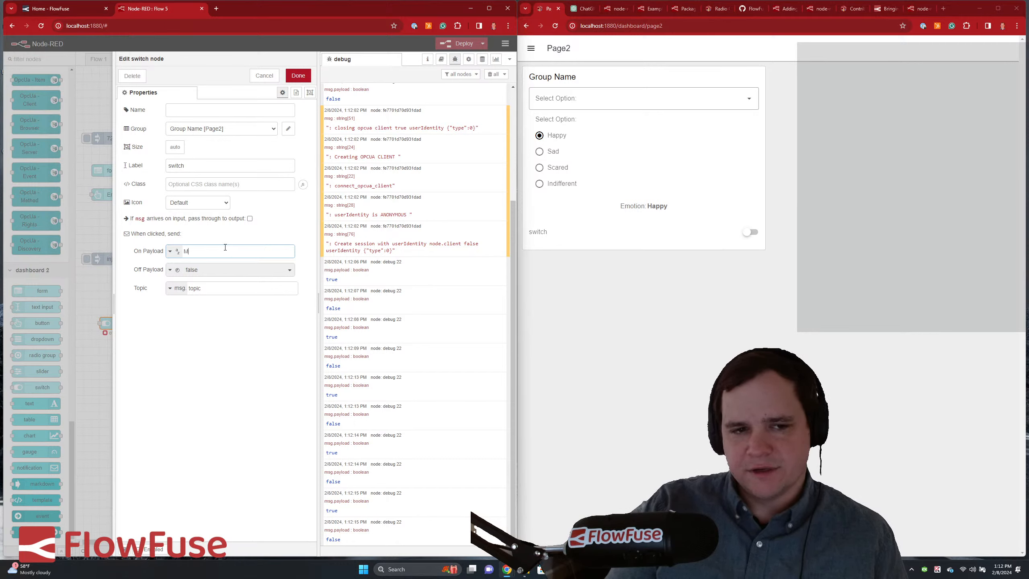
pyautogui.write('Machine Starte')
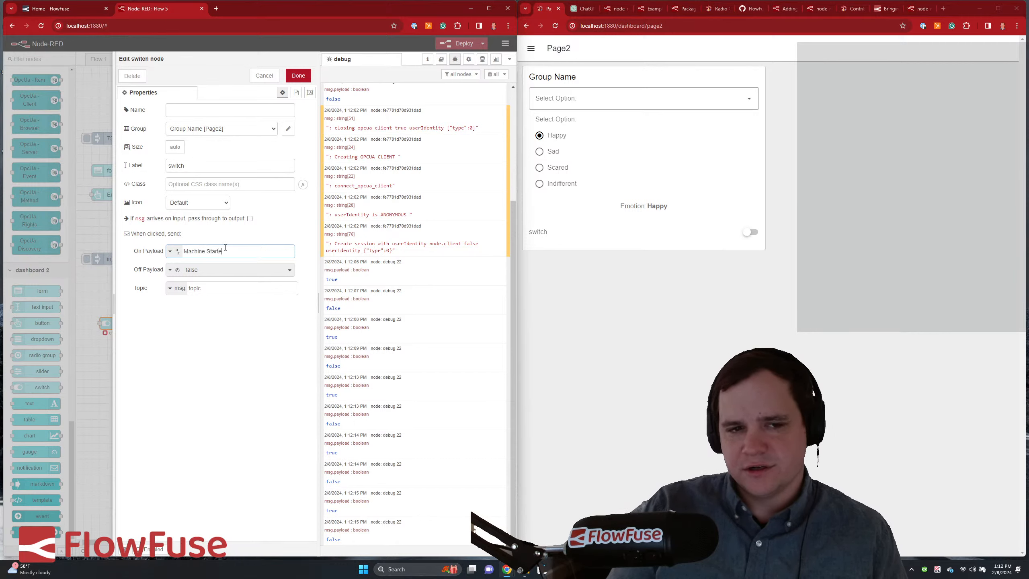
pyautogui.write('d')
# - Set the switch's Off Payload to the string "Machine Stopped" and save the node settings
pyautogui.click(170, 270)
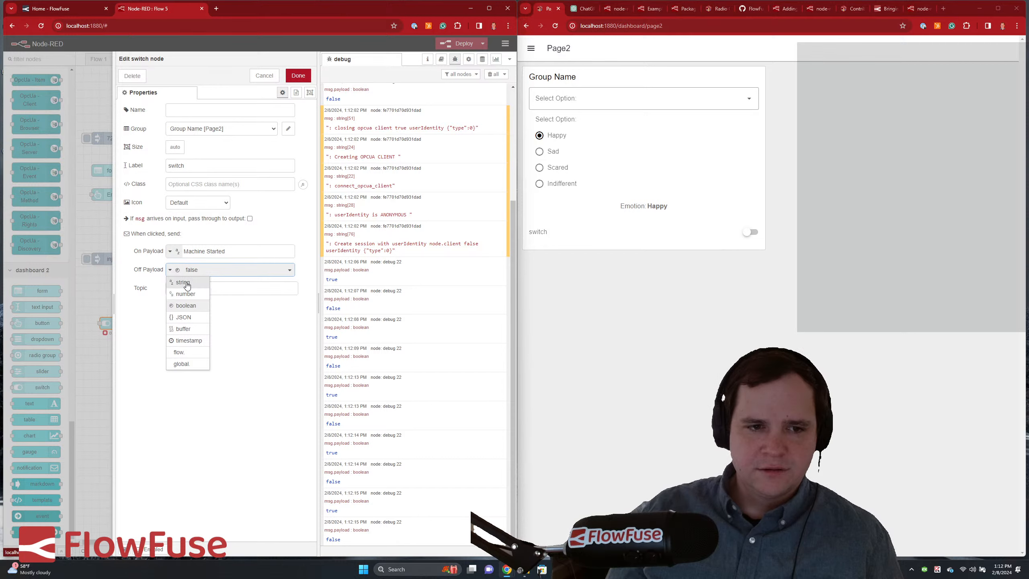
pyautogui.click(183, 283)
pyautogui.write('Machine Stopped')
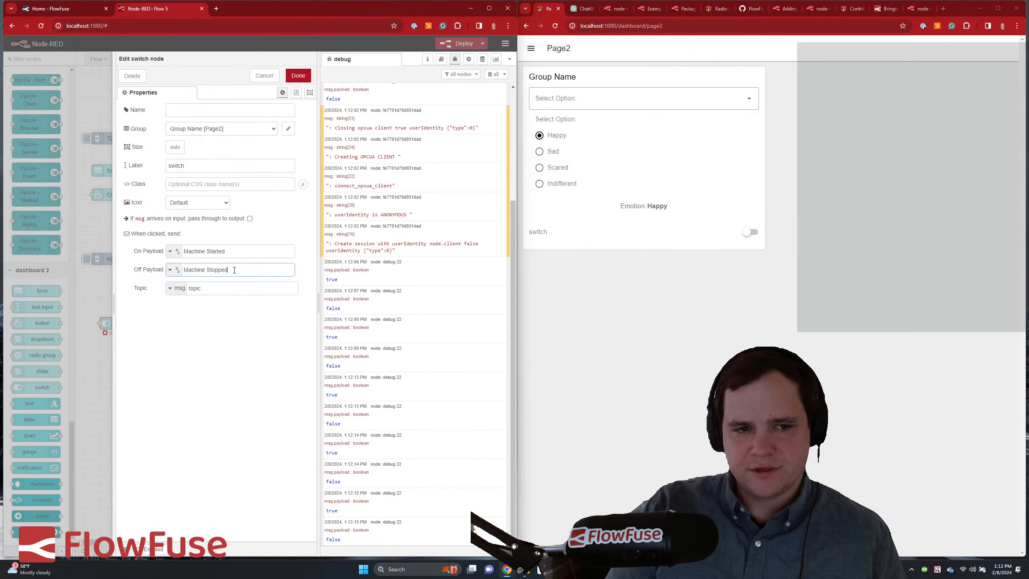
pyautogui.click(299, 75)
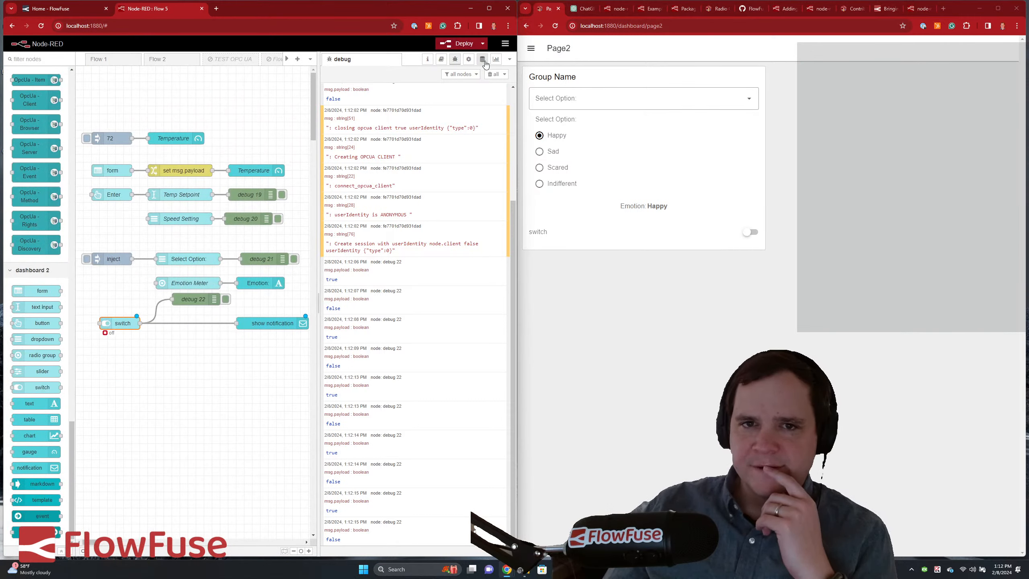
# - Clear the debug log, turn on the Page2 switch, and recheck the switch node's payload settings without changing them
pyautogui.click(493, 75)
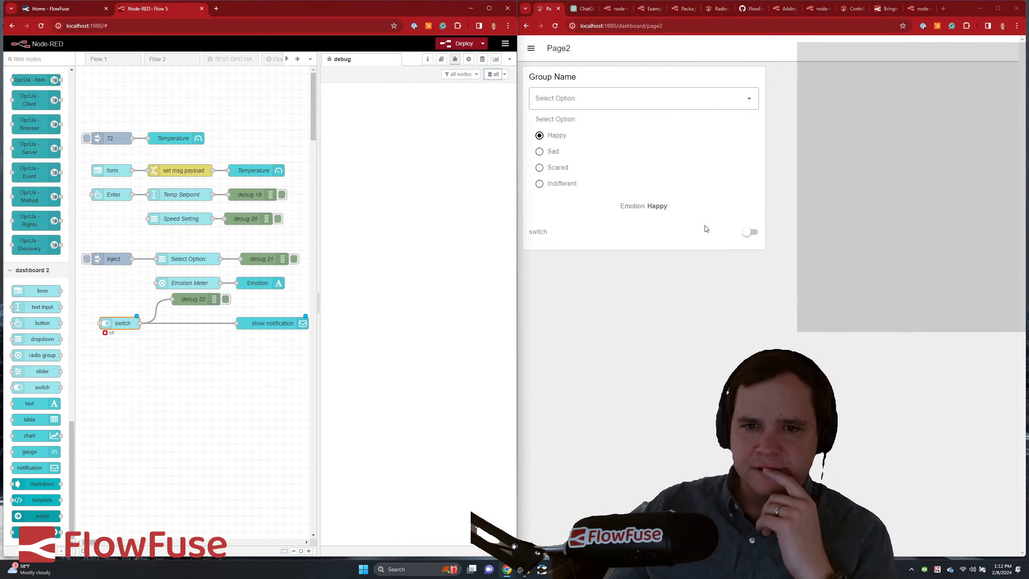
pyautogui.click(751, 233)
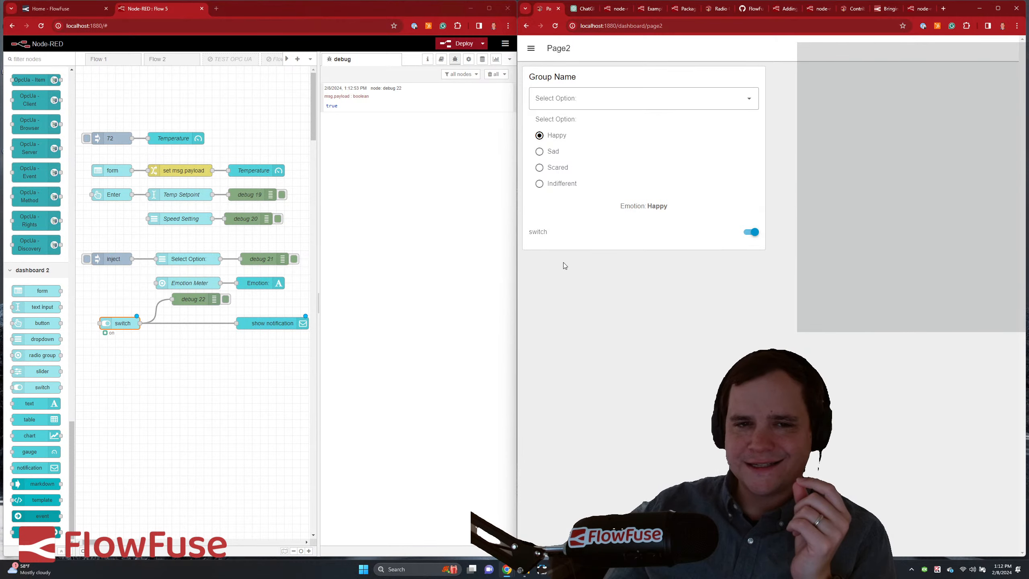
pyautogui.doubleClick(125, 324)
pyautogui.click(265, 76)
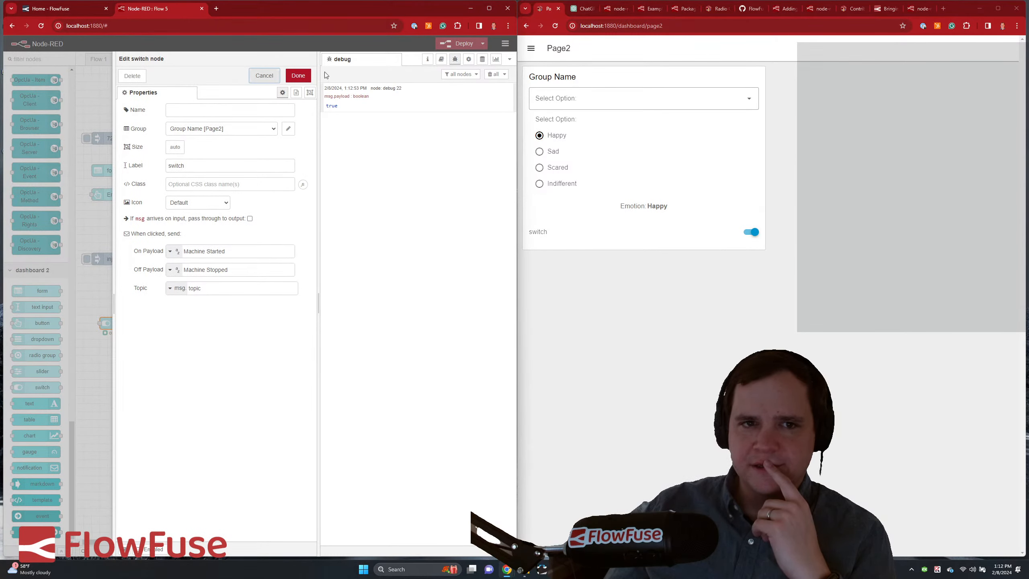
# - Deploy the flow and test the switch's string payloads by toggling the Page2 switch off and on twice
pyautogui.click(462, 44)
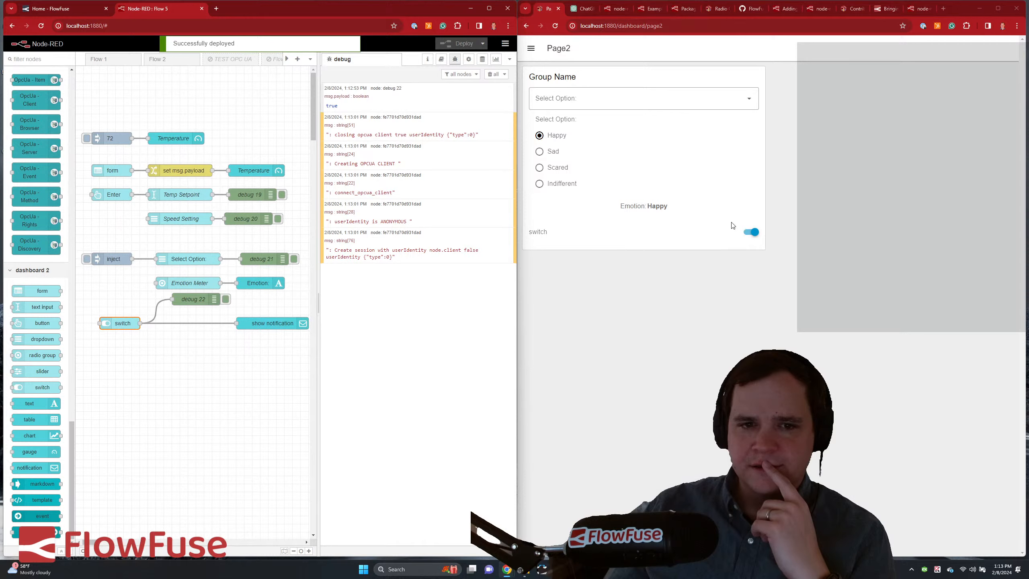
pyautogui.click(753, 233)
pyautogui.click(753, 232)
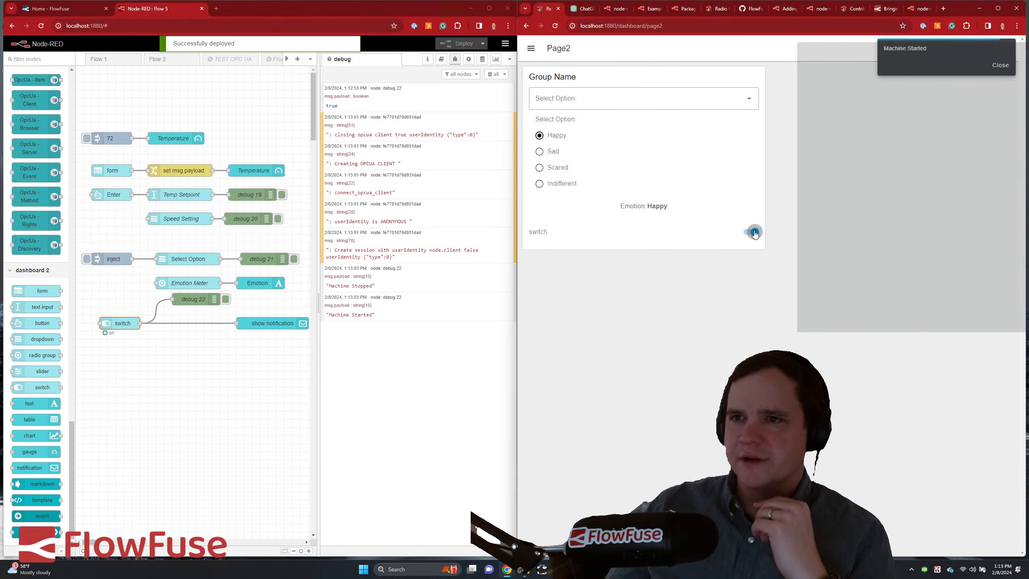
pyautogui.click(753, 232)
pyautogui.click(753, 233)
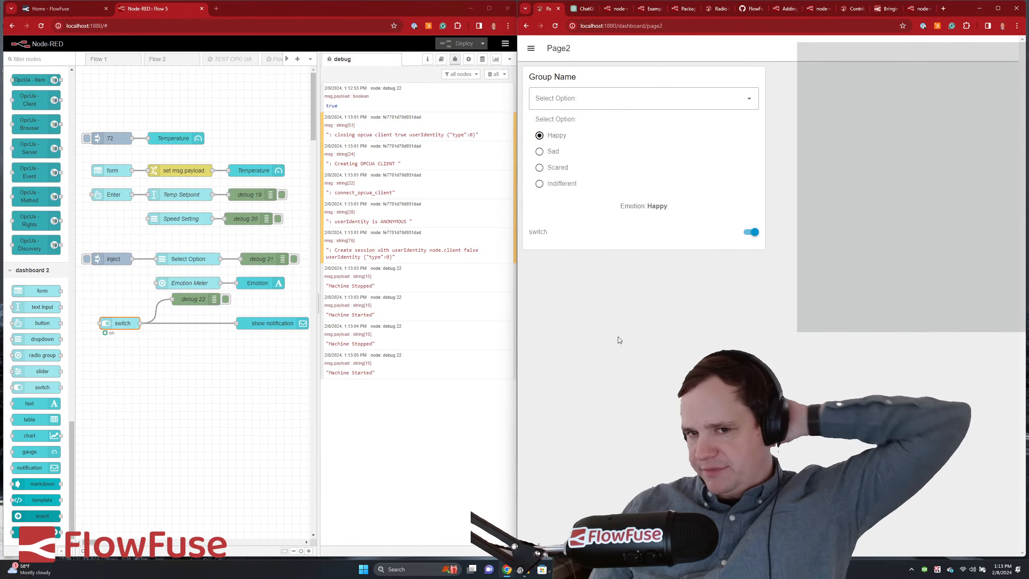
# - Delete the debug 22 node, realign the switch and show notification nodes beneath the Emotion Meter row, and deploy
pyautogui.click(200, 299)
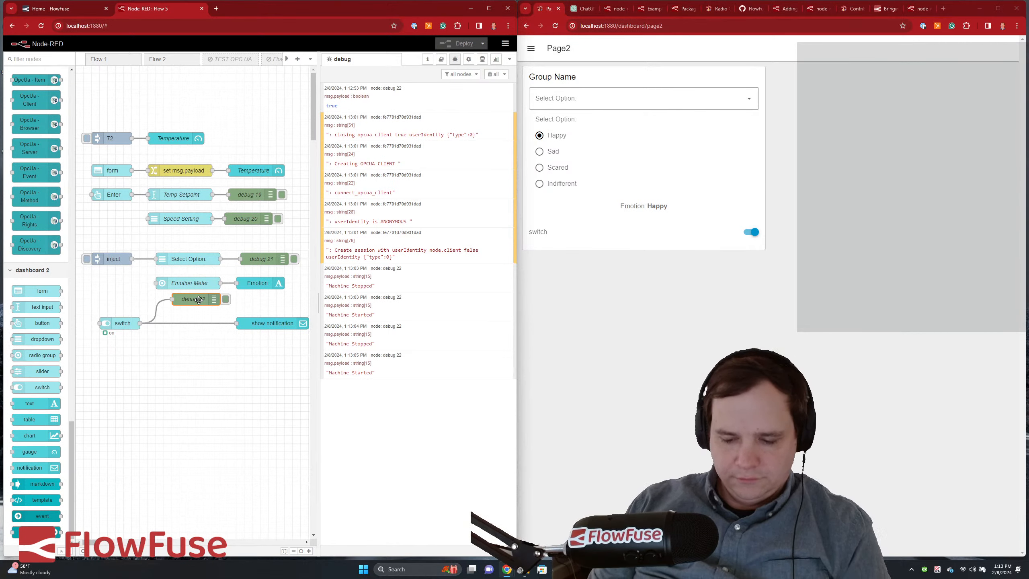
pyautogui.press('Delete')
pyautogui.moveTo(267, 325); pyautogui.dragTo(264, 308)
pyautogui.moveTo(123, 323); pyautogui.dragTo(204, 309)
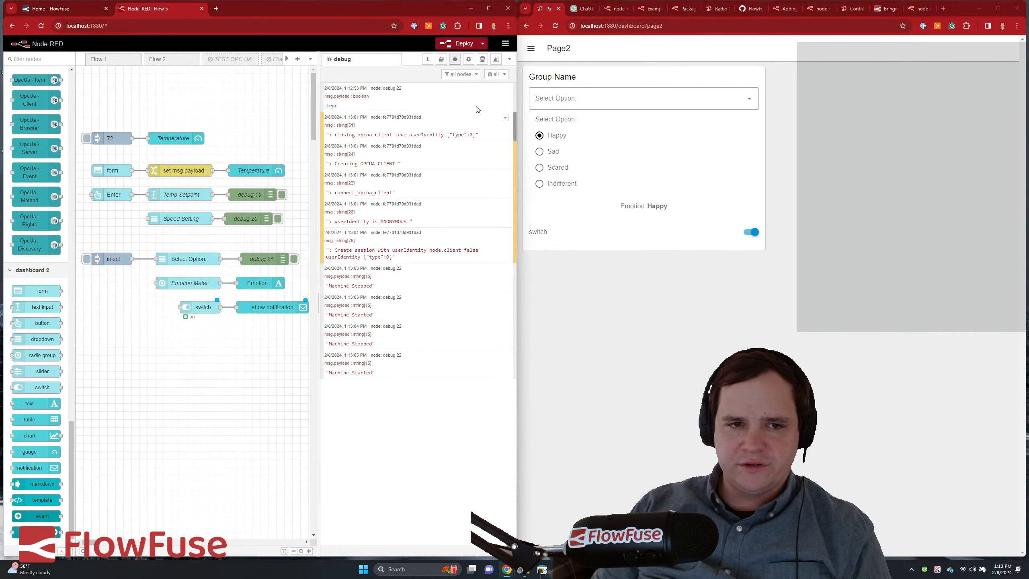
pyautogui.click(462, 44)
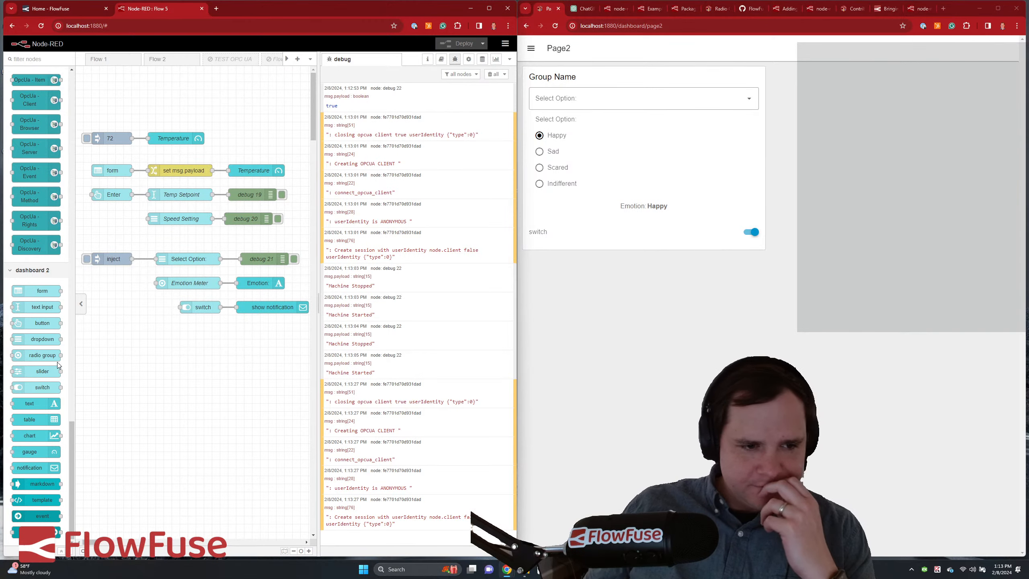
# - Open the ui-radio-group page of the Node-RED Dashboard 2.0 documentation beside the flow editor
pyautogui.moveTo(36, 420)
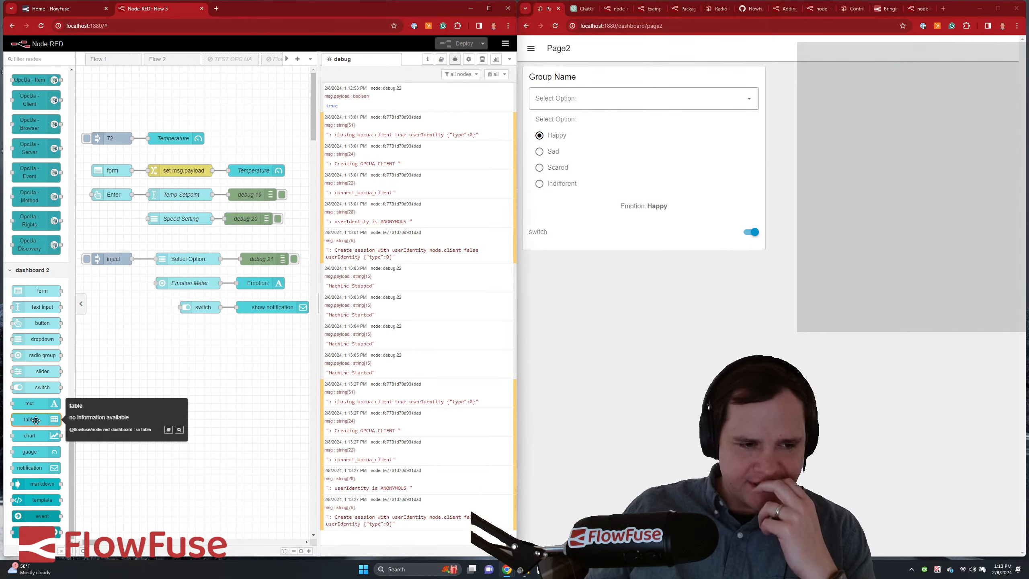
pyautogui.click(192, 285)
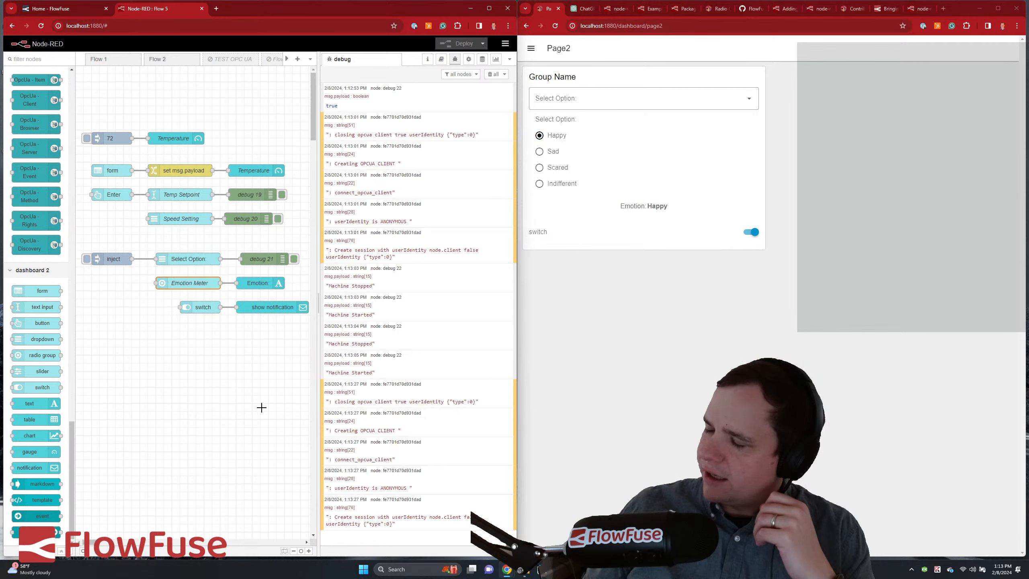
pyautogui.click(211, 356)
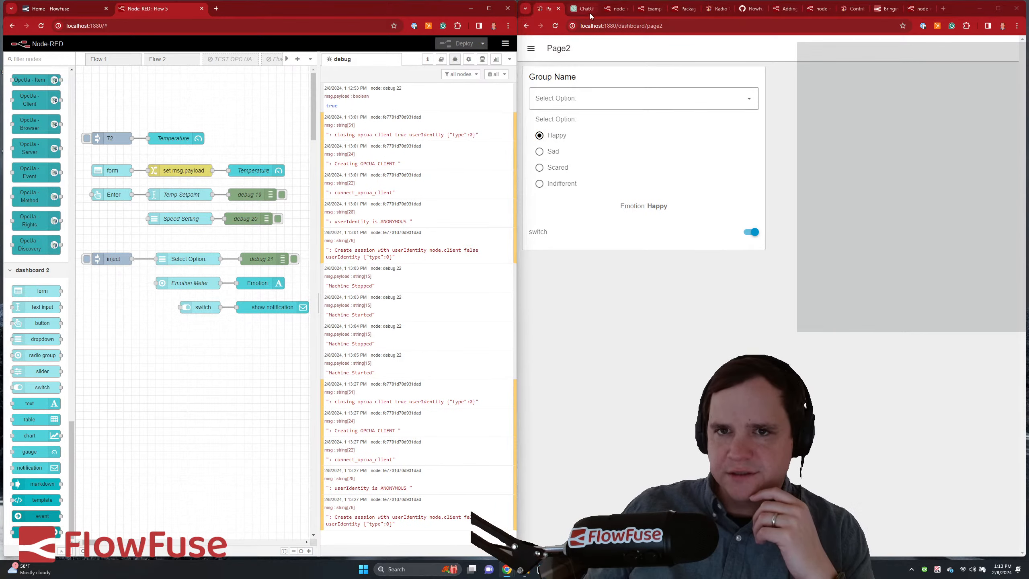
pyautogui.click(722, 9)
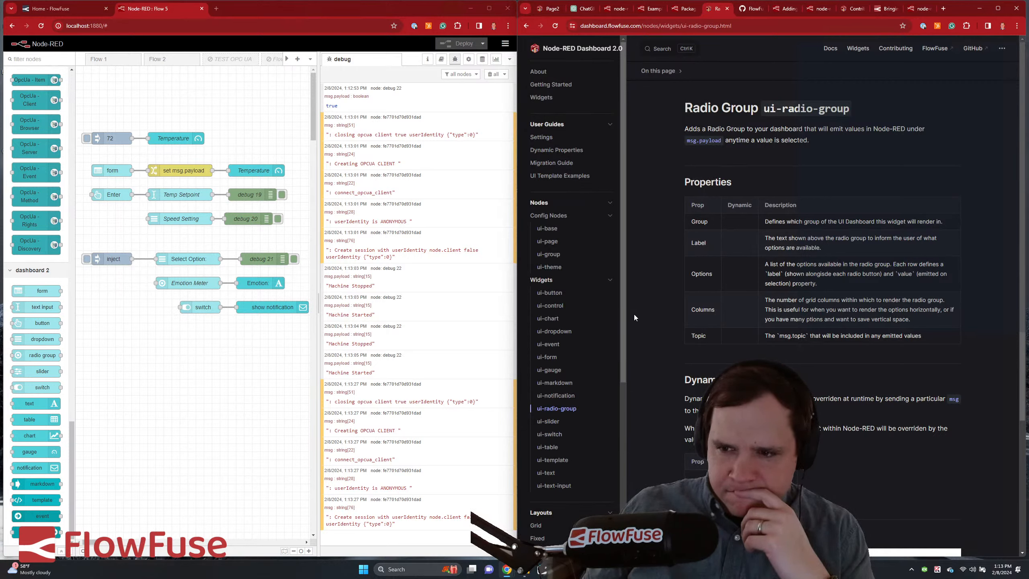
# - Add an inject node to the empty area of the flow below the switch node
pyautogui.click(267, 385)
pyautogui.scroll(15, 41, 320)
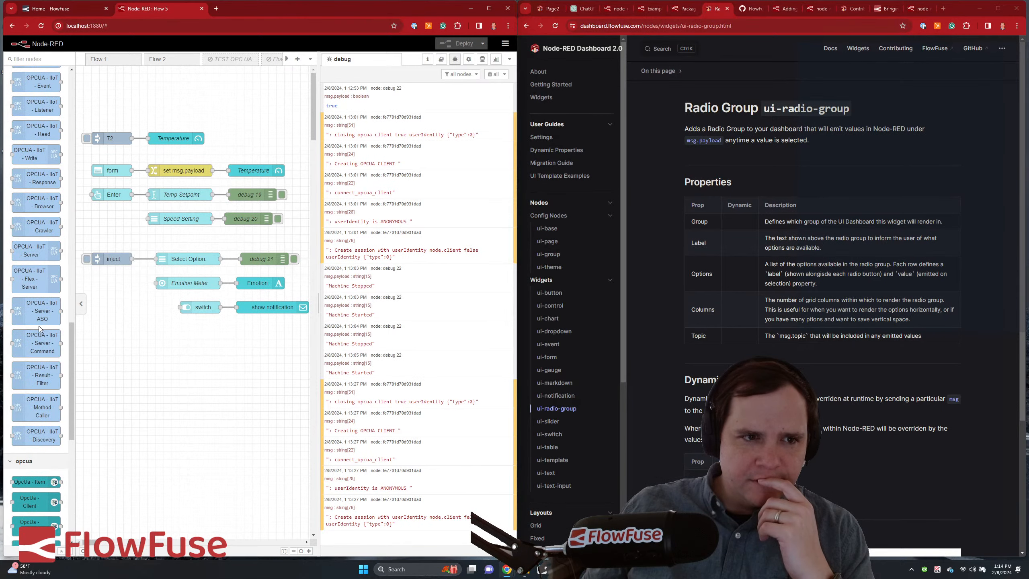
pyautogui.scroll(8, 41, 319)
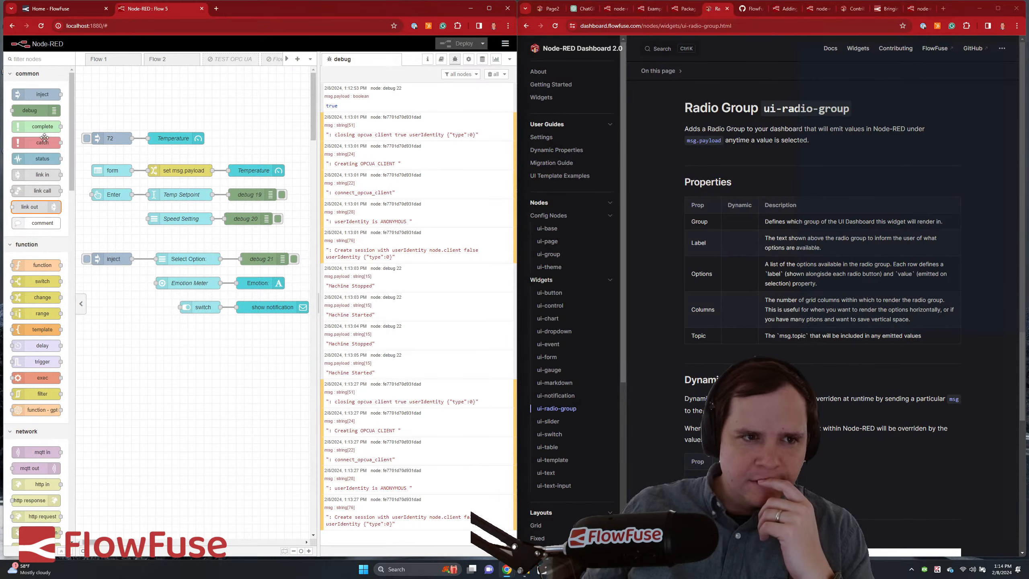
pyautogui.moveTo(41, 94); pyautogui.dragTo(107, 360)
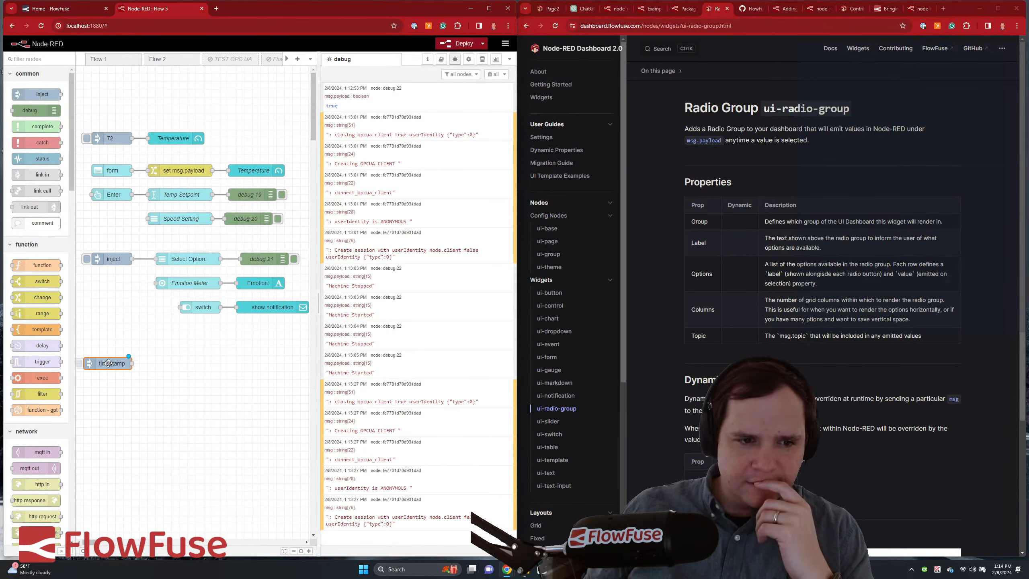
# - Set the new inject node's payload to the JSON value [potatoe] and deploy the flow despite the invalid configuration
pyautogui.doubleClick(109, 363)
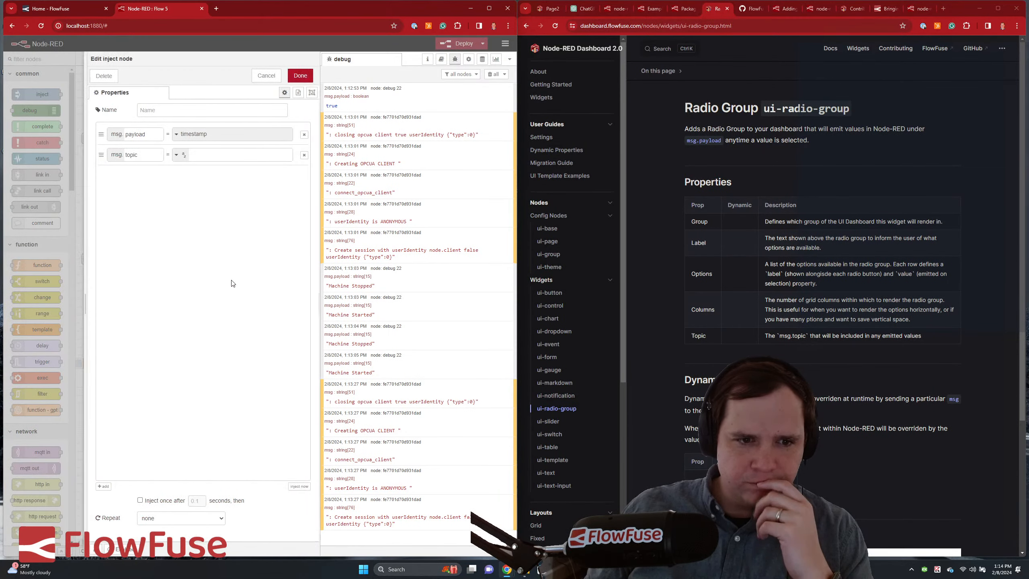
pyautogui.click(190, 134)
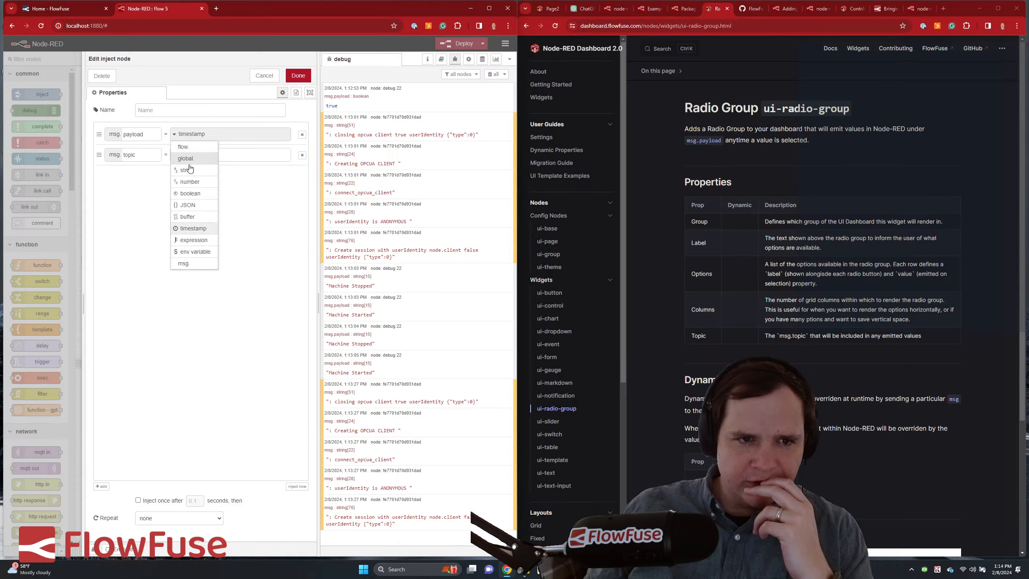
pyautogui.click(191, 204)
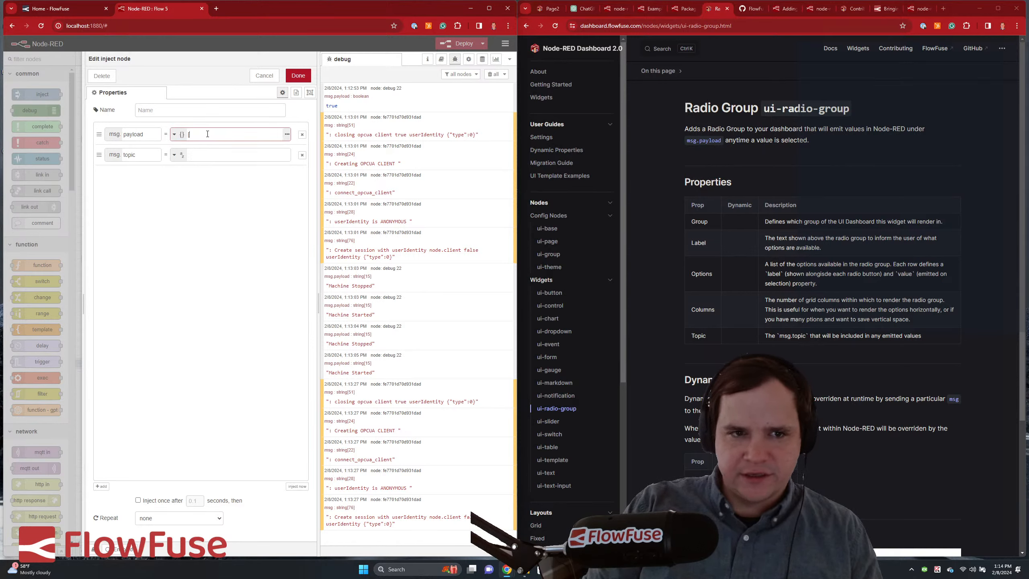
pyautogui.write('[potato')
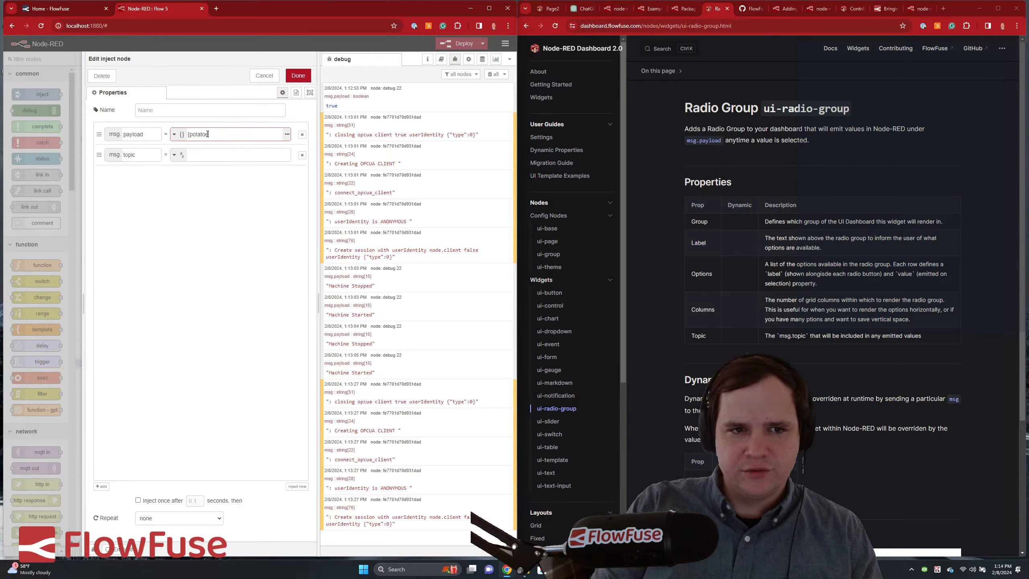
pyautogui.write('e]')
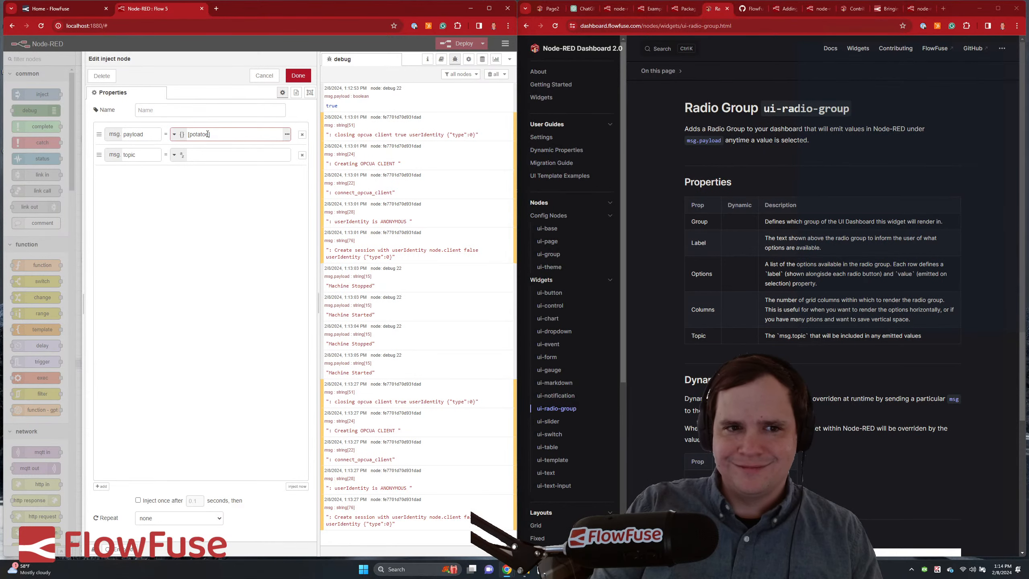
pyautogui.click(298, 76)
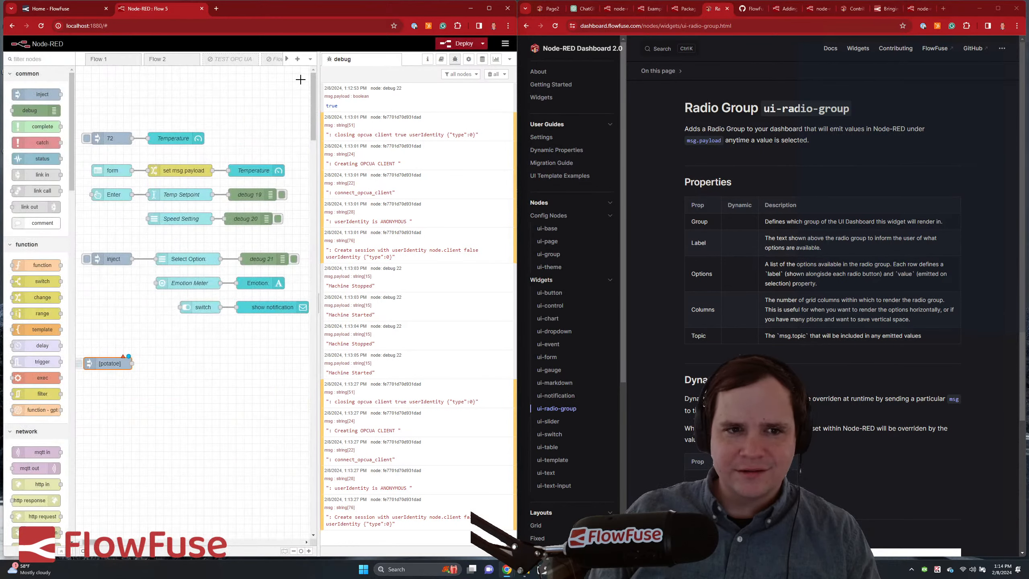
pyautogui.click(462, 44)
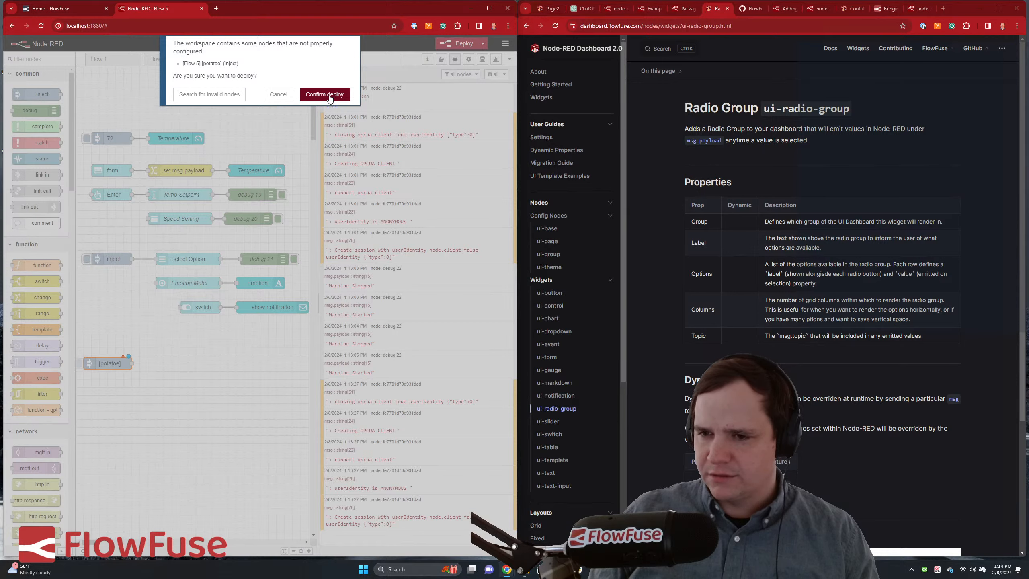
pyautogui.click(330, 98)
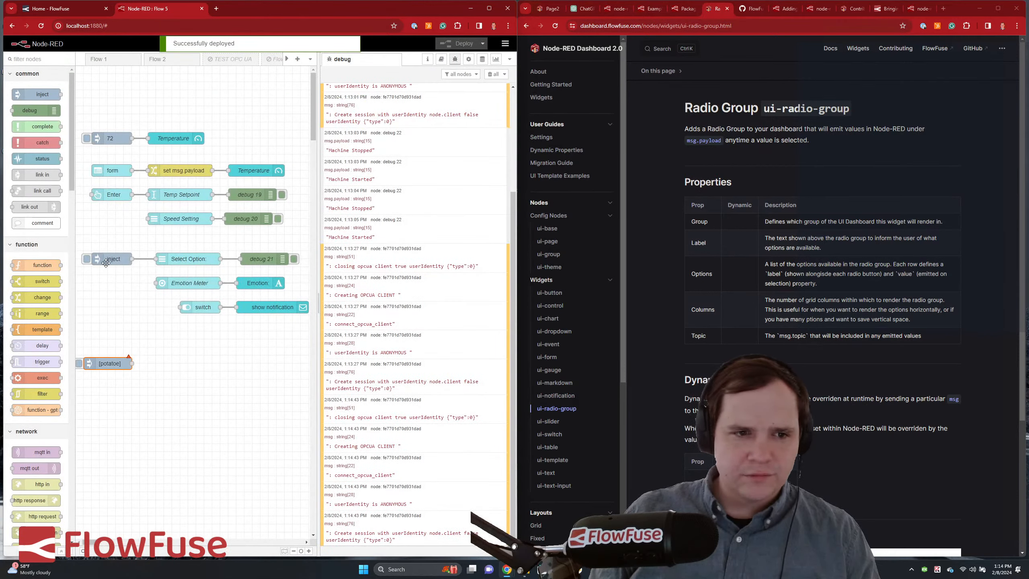
# - Compare the dropdown's inject node msg.options setting with the Radio Group documentation's dynamic properties, leaving the node unchanged
pyautogui.doubleClick(108, 363)
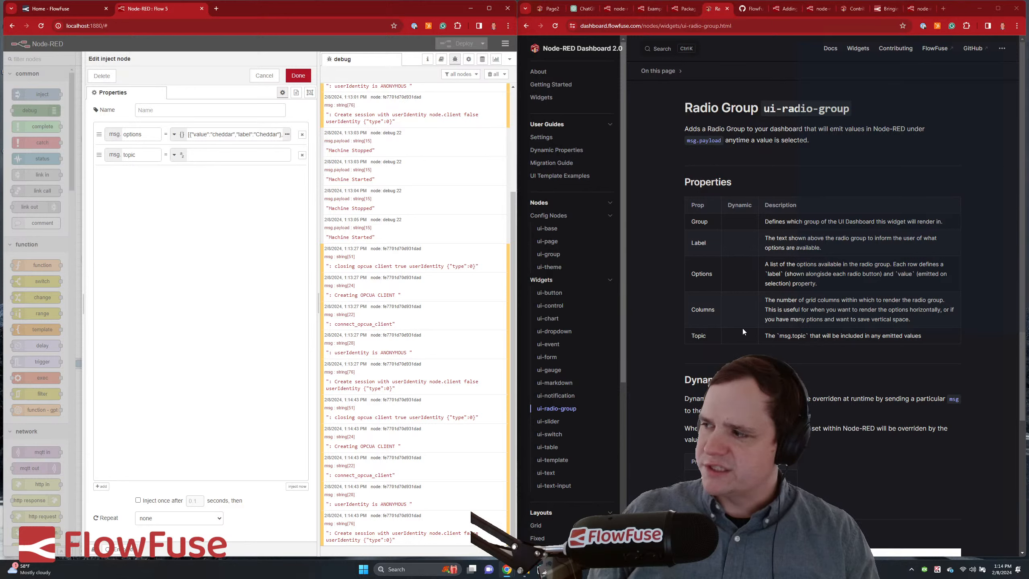
pyautogui.scroll(-4, 743, 332)
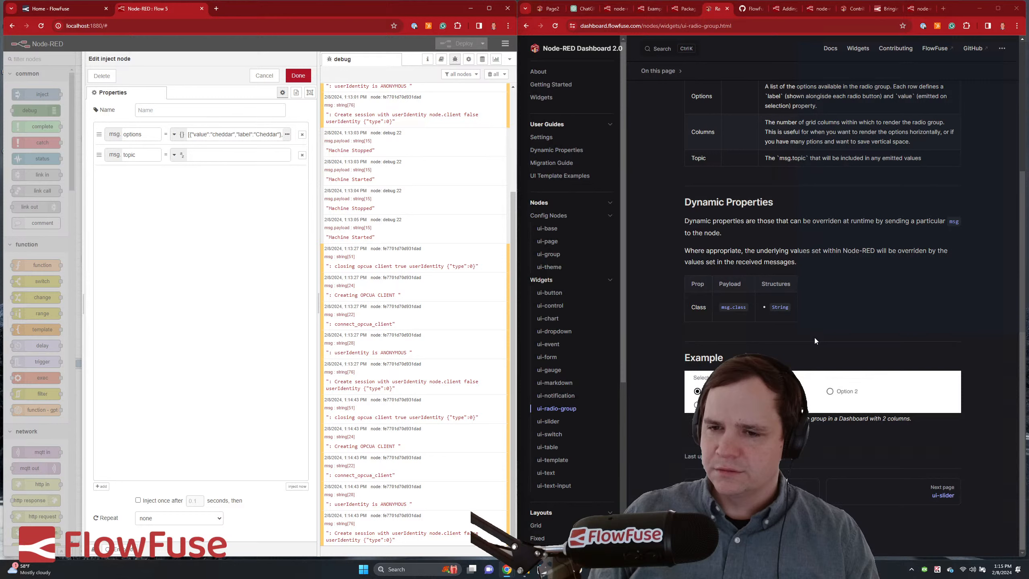
pyautogui.scroll(2, 814, 337)
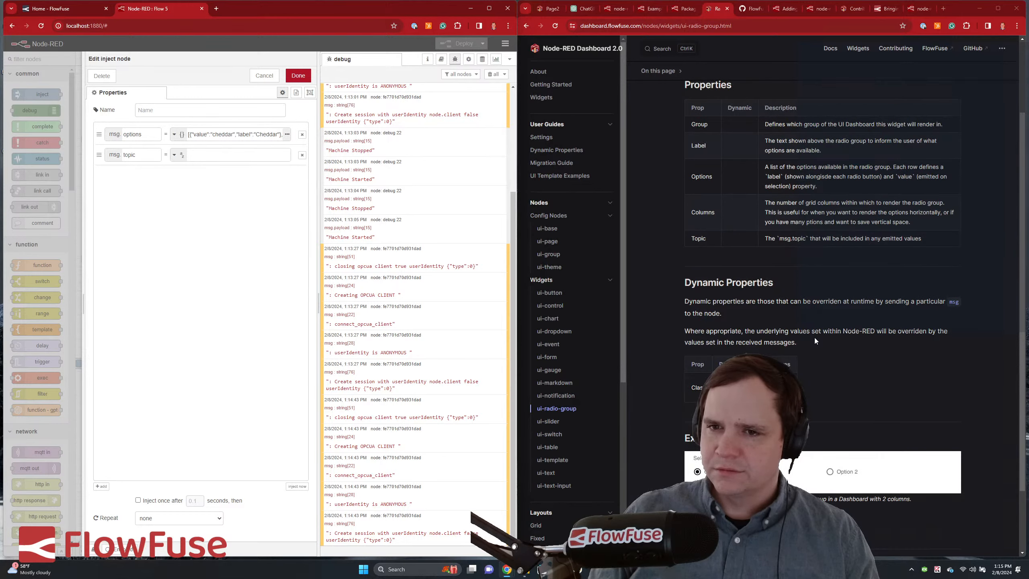
pyautogui.scroll(2, 815, 340)
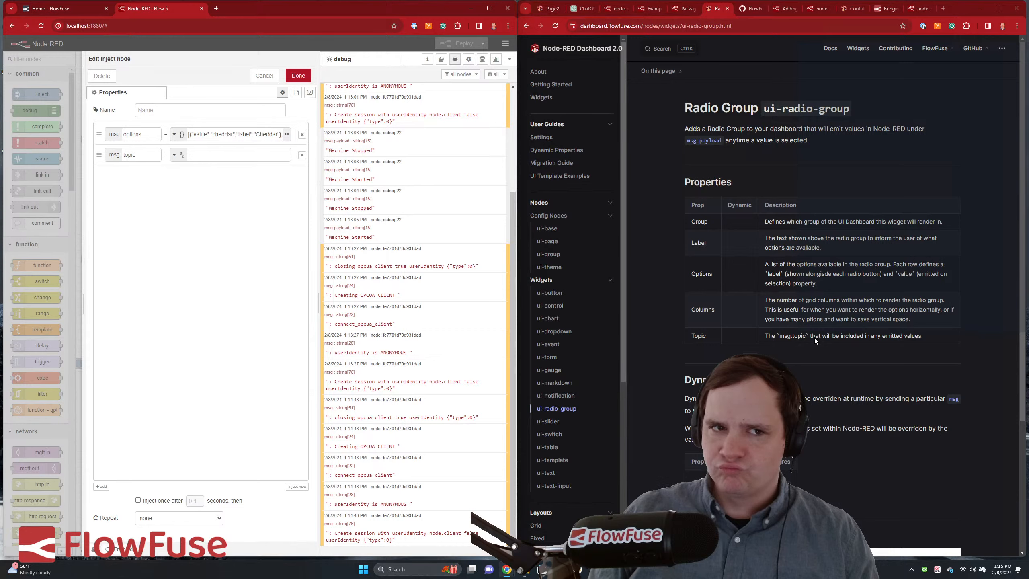
pyautogui.click(264, 75)
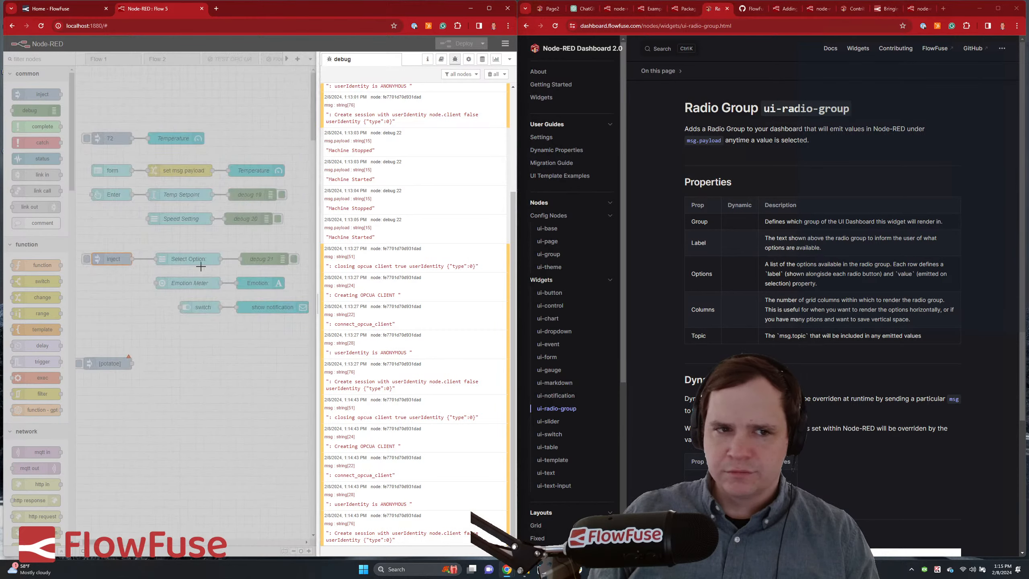
# - Check the Select Option dropdown node's dynamic property hint for Options, and close its settings without changes
pyautogui.doubleClick(218, 261)
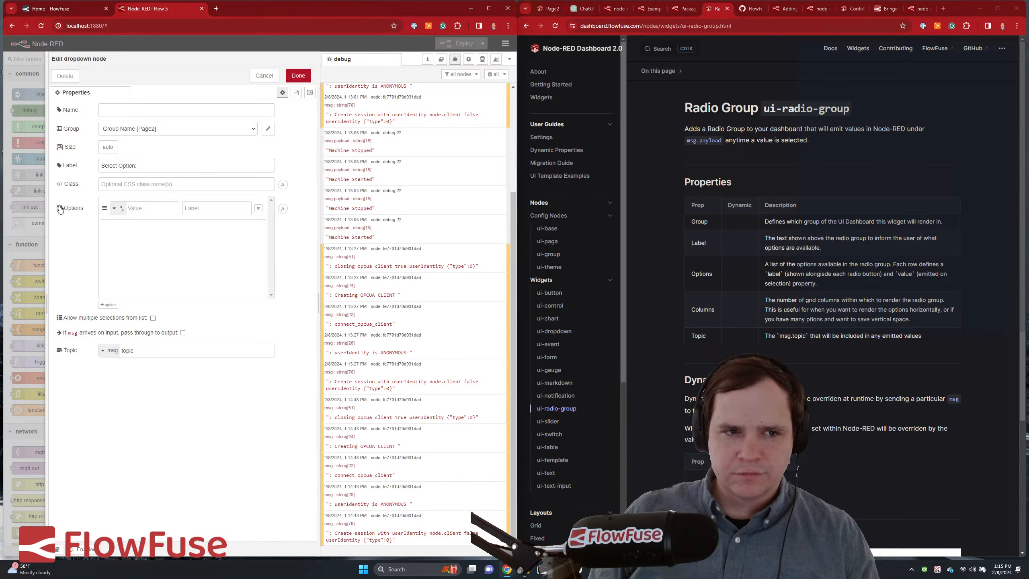
pyautogui.moveTo(282, 208)
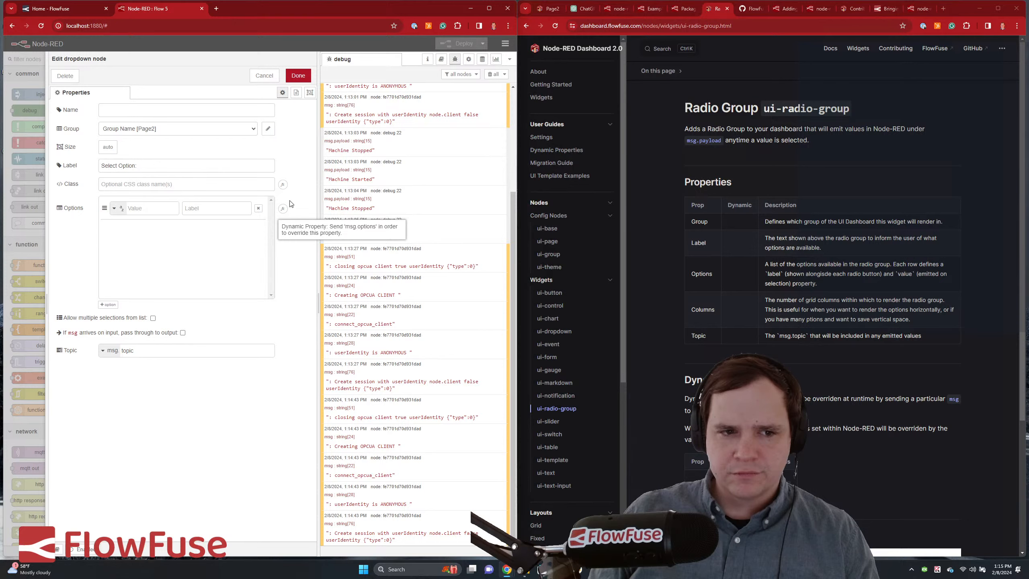
pyautogui.click(258, 79)
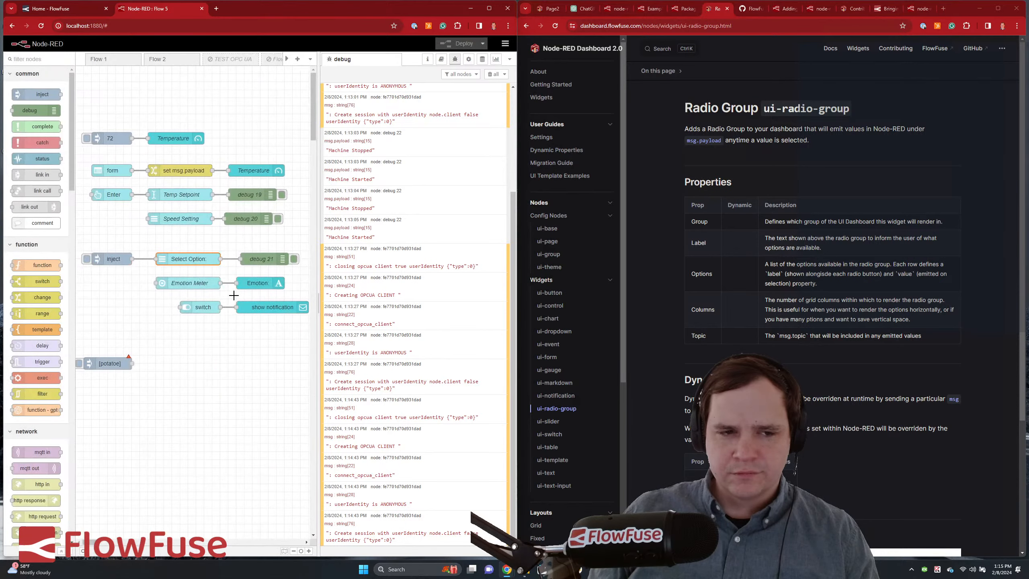
# - Reposition the [potatoe] inject node slightly, and begin rewriting its payload in the JSON editor as an array containing an object
pyautogui.moveTo(103, 367); pyautogui.dragTo(119, 358)
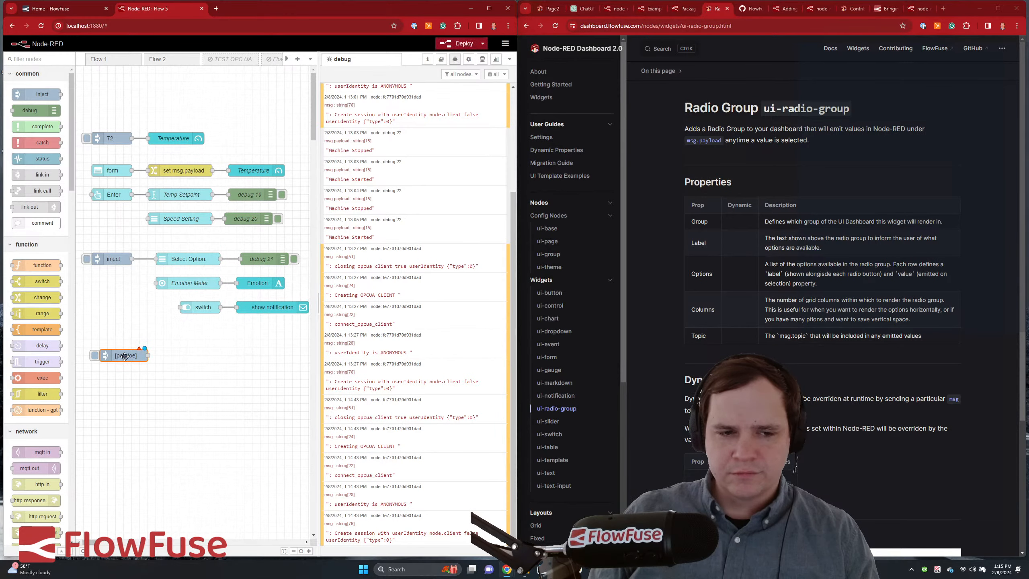
pyautogui.doubleClick(124, 357)
pyautogui.click(287, 135)
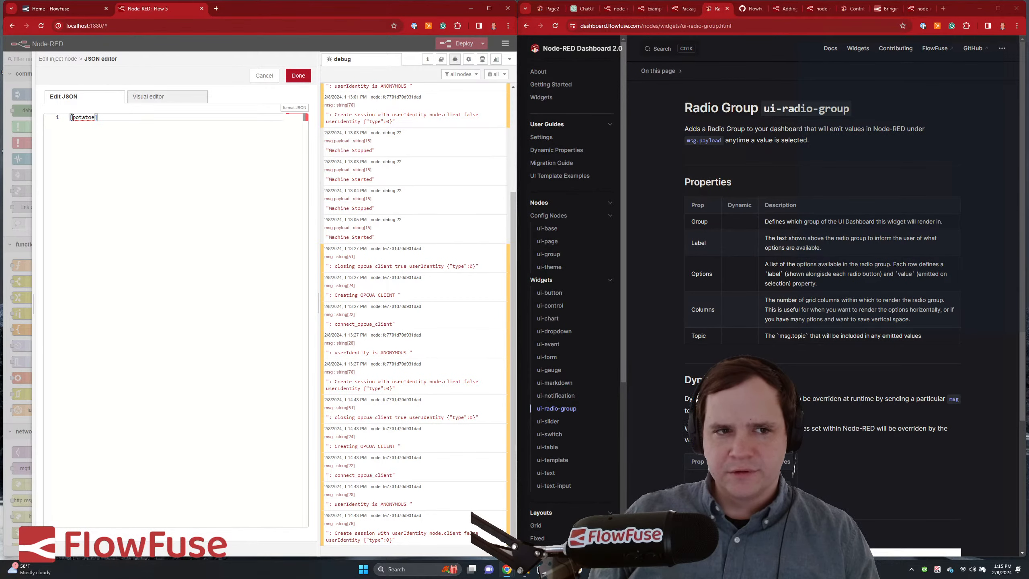
pyautogui.hotkey('ctrl', 'a')
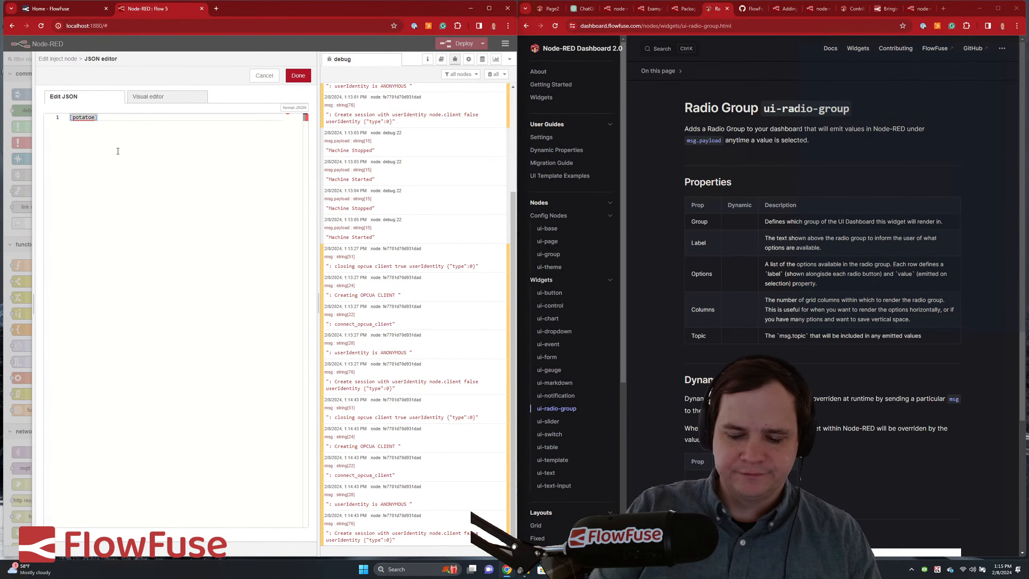
pyautogui.press('Left')
pyautogui.write('[')
pyautogui.press('Right')
pyautogui.write('{')
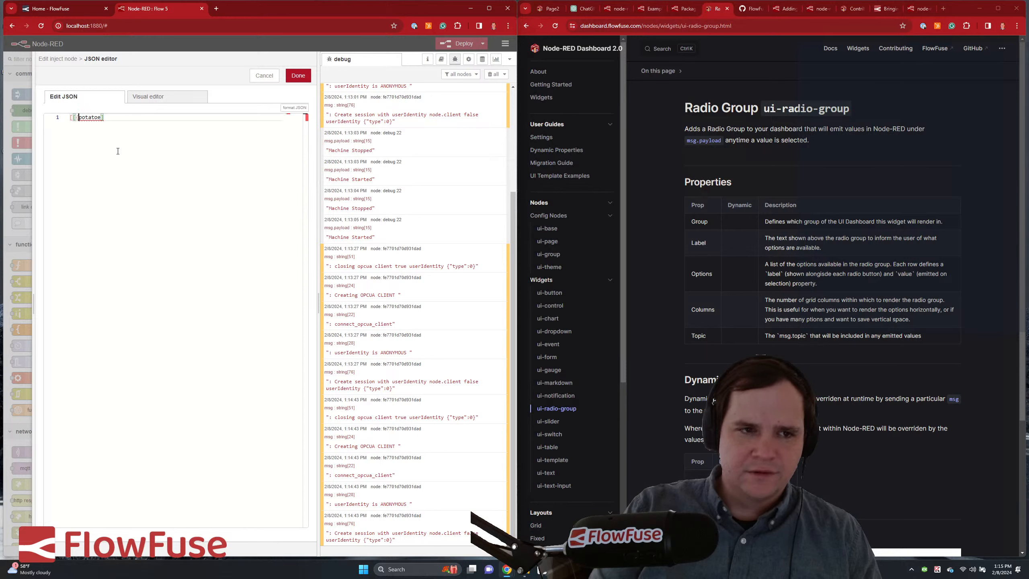
# - Rewrite the array entry in the inject node's JSON as an object with the key value and the quoted string "potatoe"
pyautogui.press('BackSpace')
pyautogui.press('BackSpace')
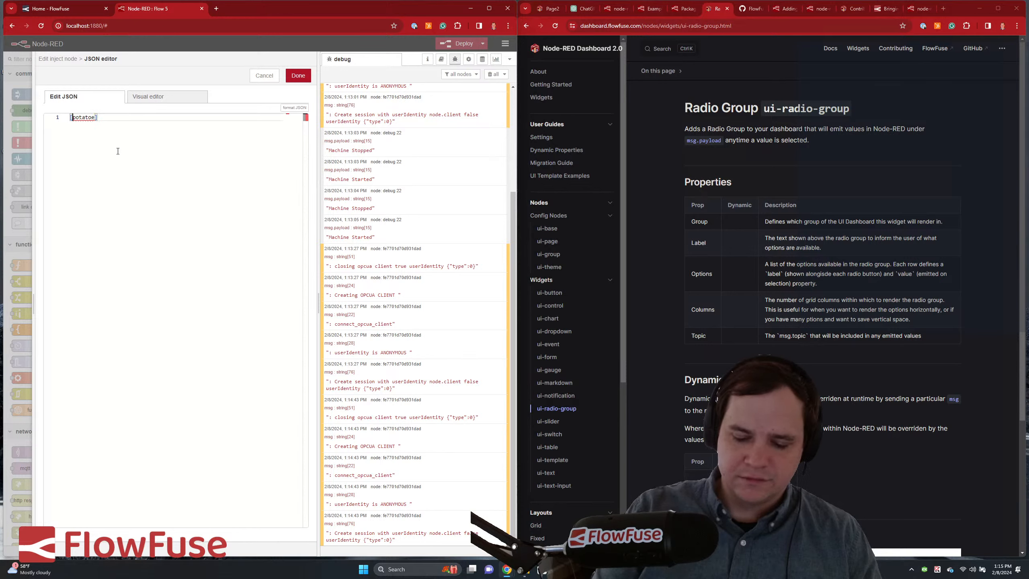
pyautogui.write('{value')
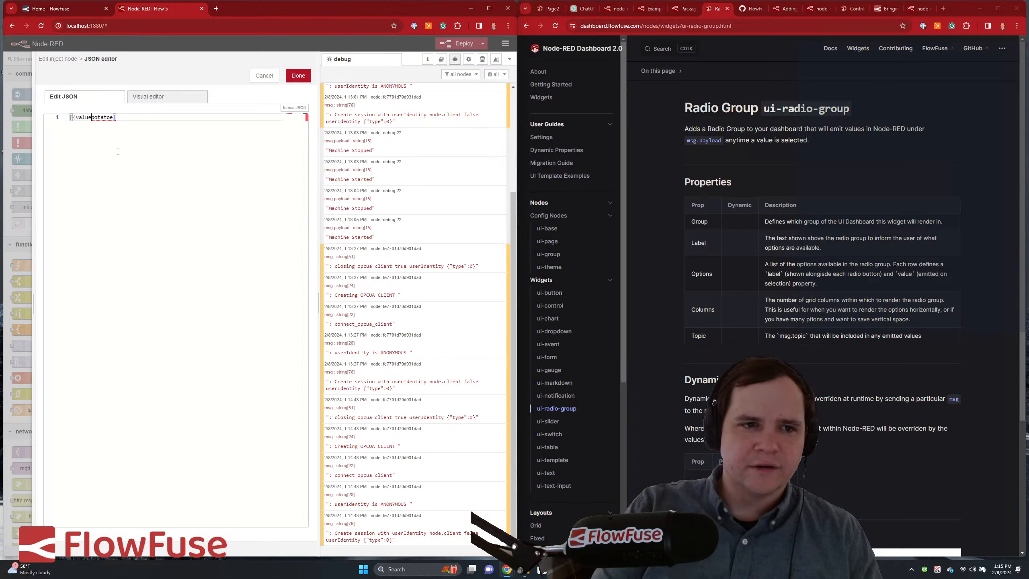
pyautogui.write(': ')
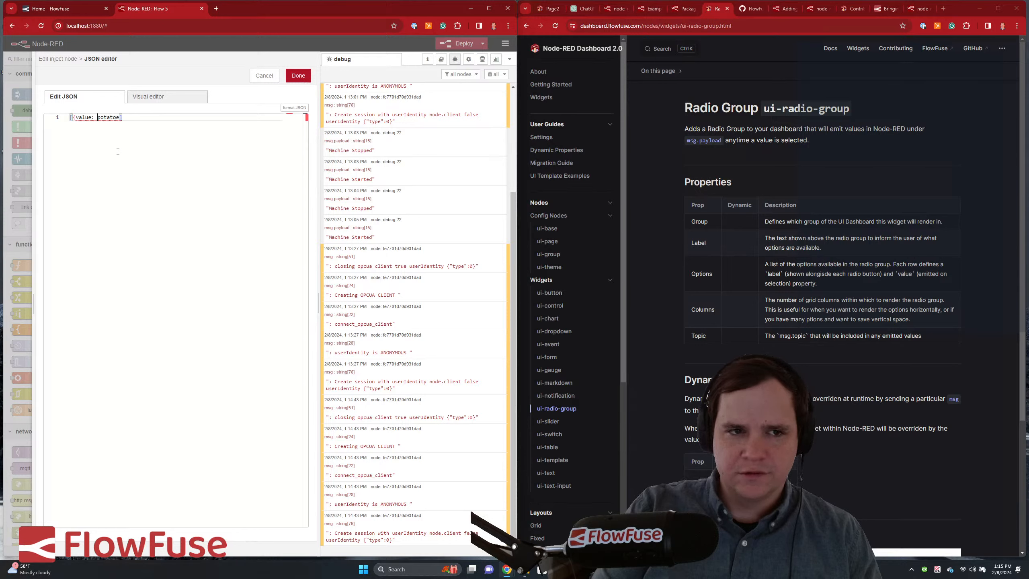
pyautogui.write('"')
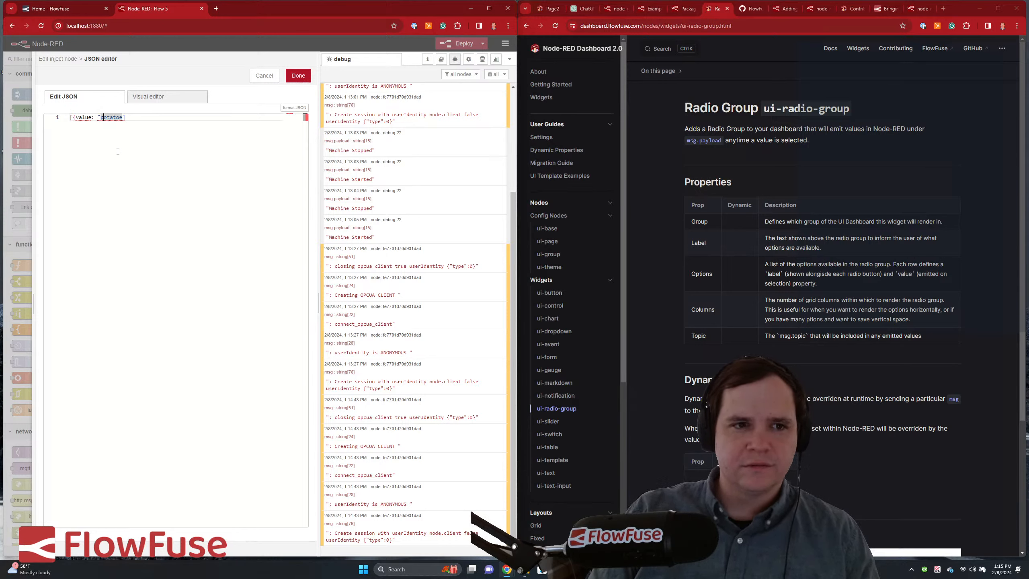
pyautogui.press('Right')
pyautogui.press('Right')
pyautogui.press('Right')
pyautogui.press('Left')
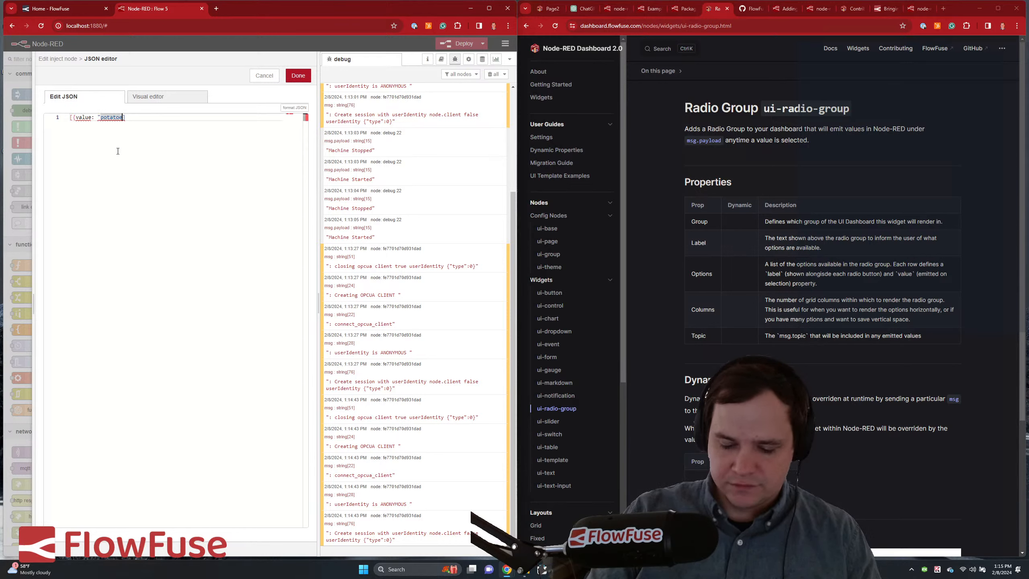
pyautogui.write('"')
pyautogui.press('Right')
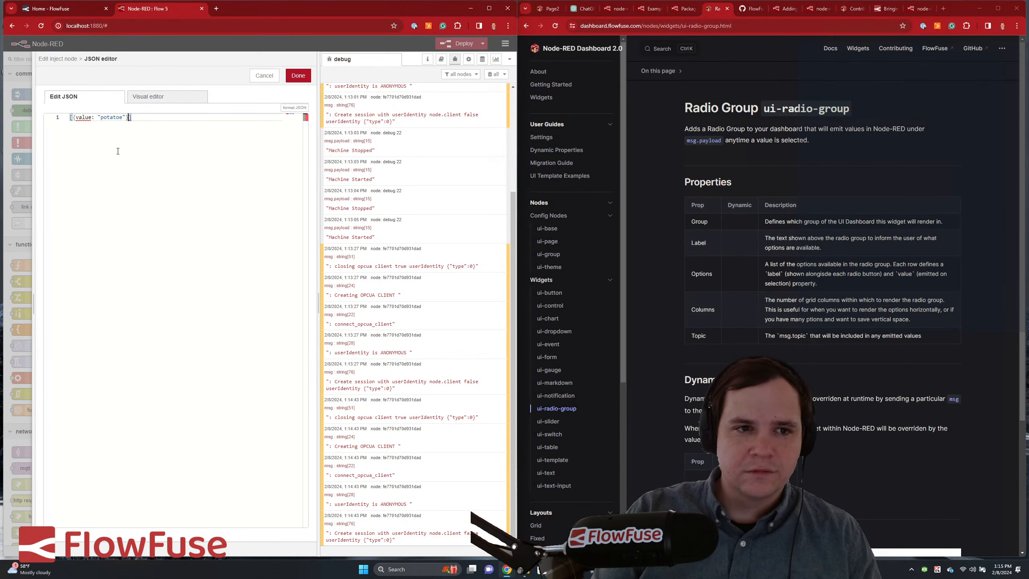
pyautogui.press('Left')
pyautogui.write('}')
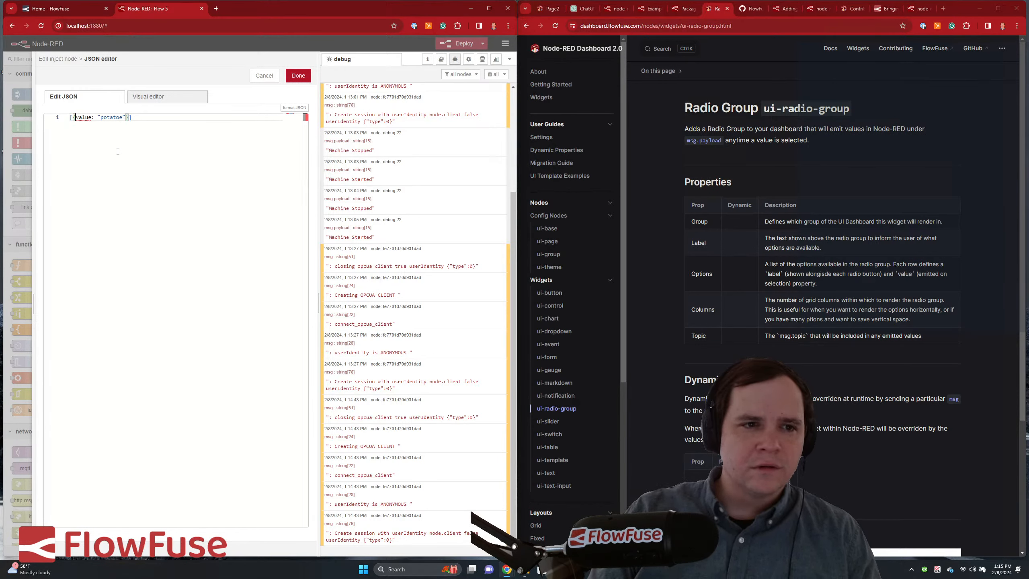
# - Enclose the key value in double quotes in the JSON object
pyautogui.write('"')
pyautogui.press('Right')
pyautogui.press('Right')
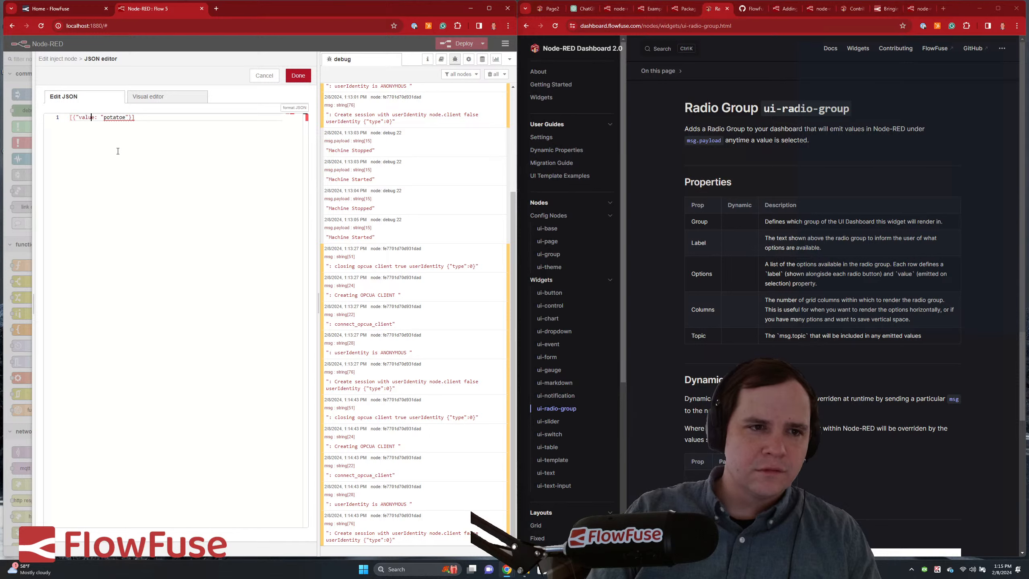
pyautogui.write('"')
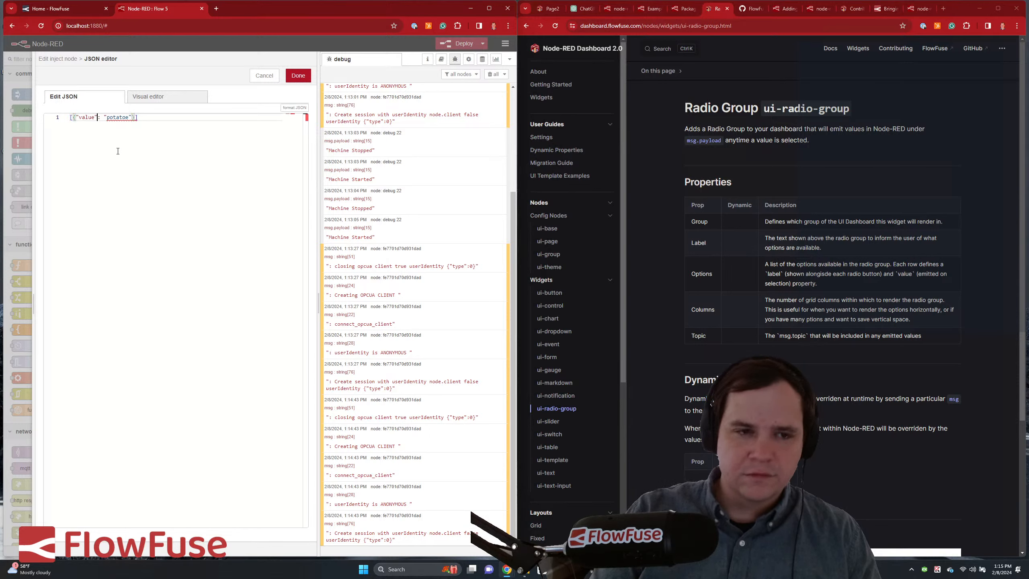
pyautogui.press('Right')
pyautogui.press('Right')
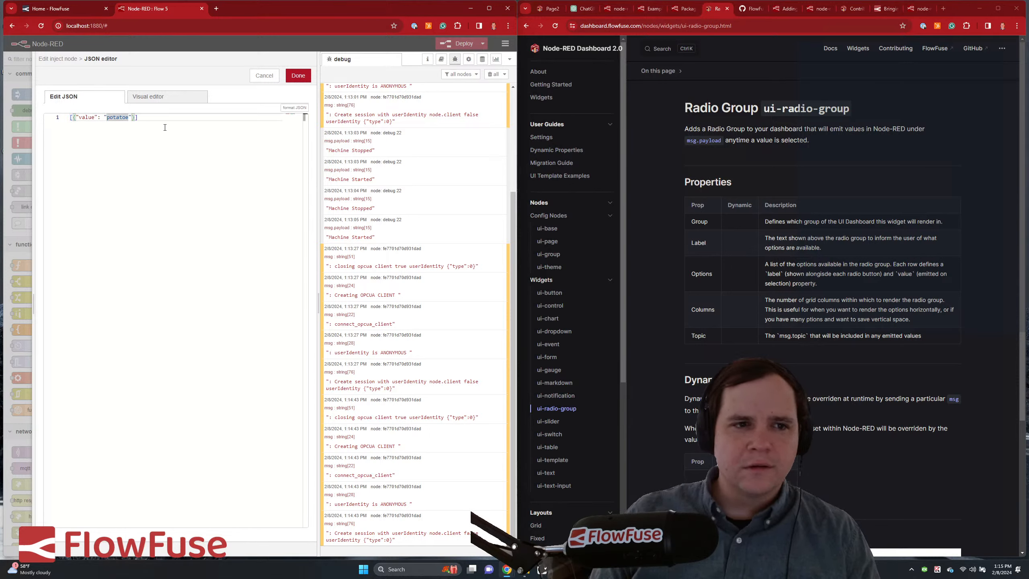
# - Put the JSON object on its own line between the array brackets and save the JSON and the inject node
pyautogui.click(73, 121)
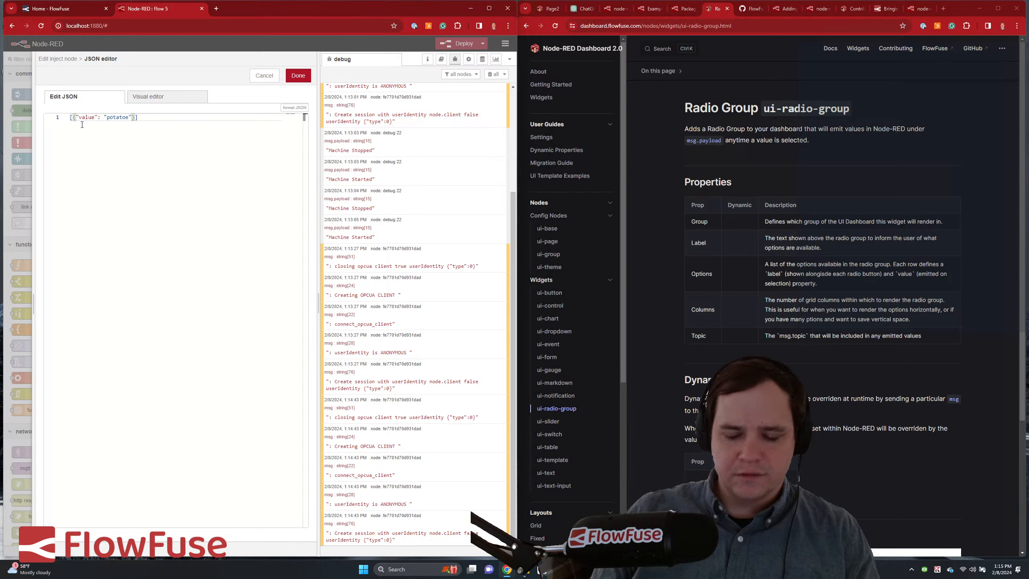
pyautogui.press('Return')
pyautogui.click(143, 125)
pyautogui.press('Return')
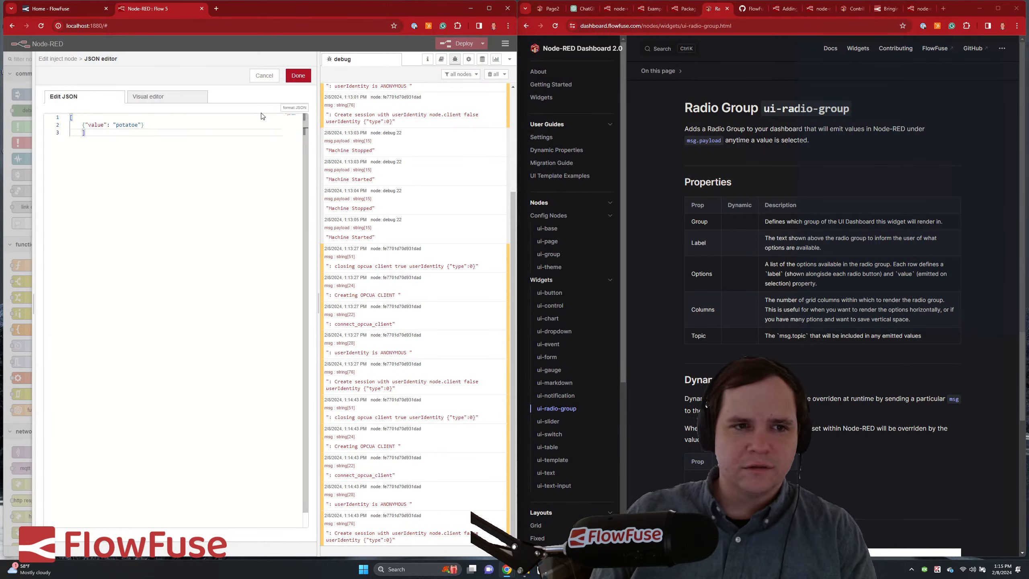
pyautogui.press('BackSpace')
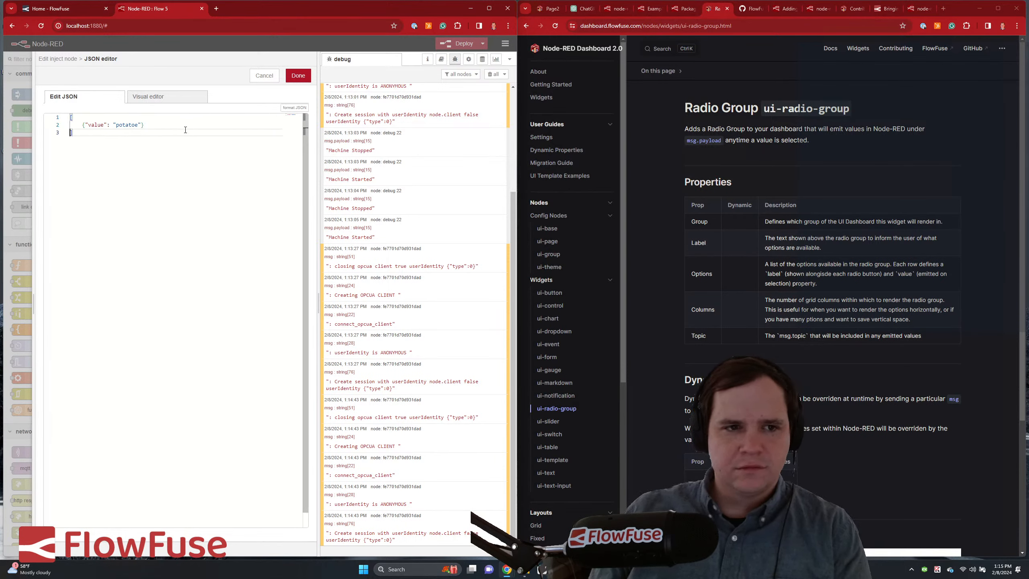
pyautogui.click(298, 77)
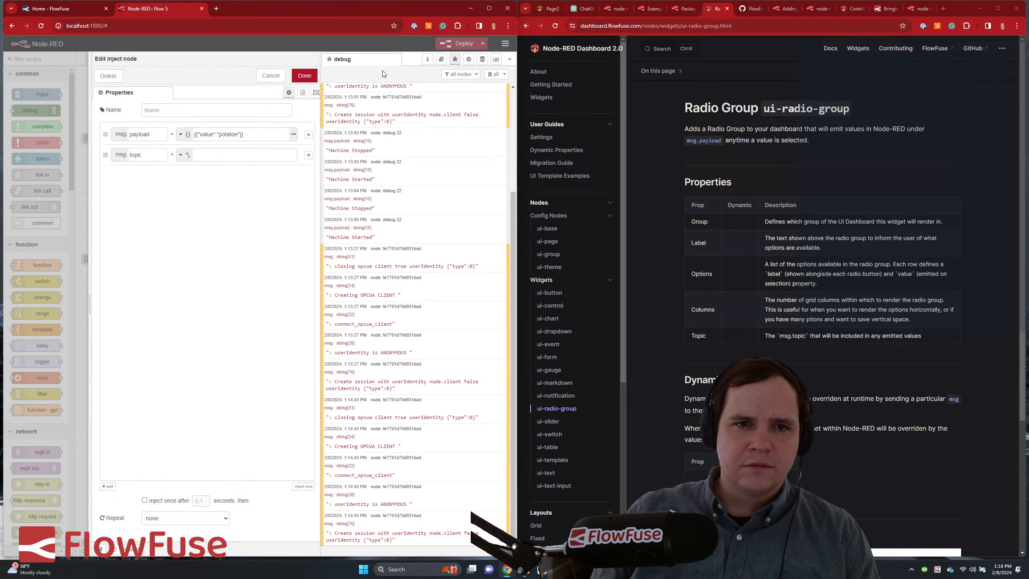
pyautogui.click(298, 77)
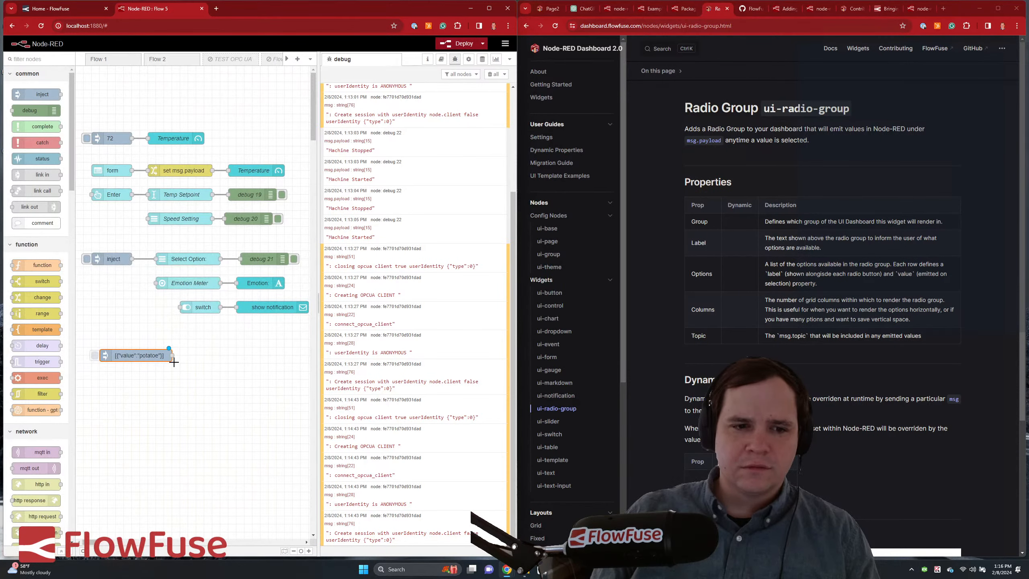
# - Change the inject node's message property holding the potatoe array to msg.options and save the node
pyautogui.doubleClick(133, 355)
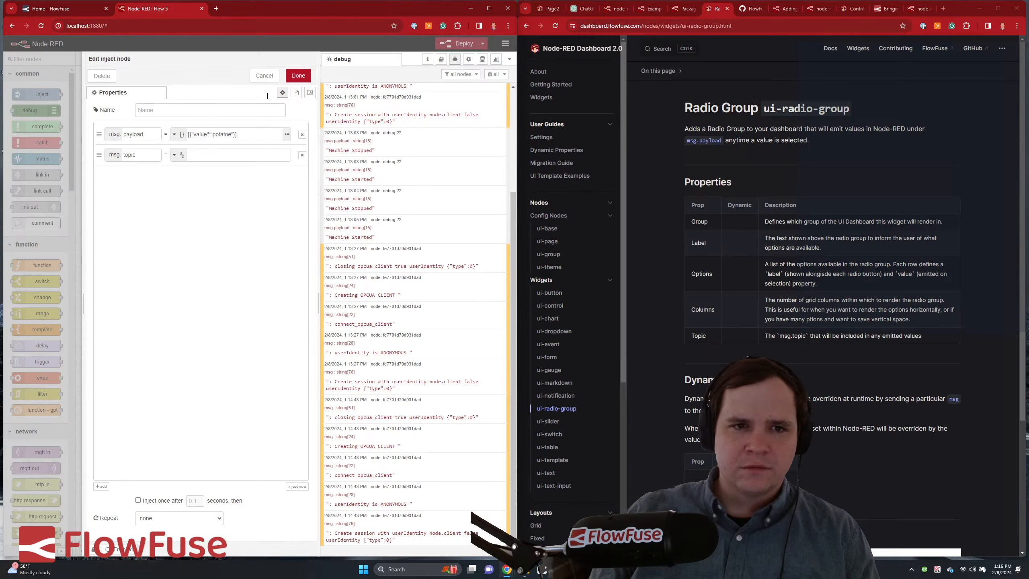
pyautogui.doubleClick(143, 136)
pyautogui.write('options')
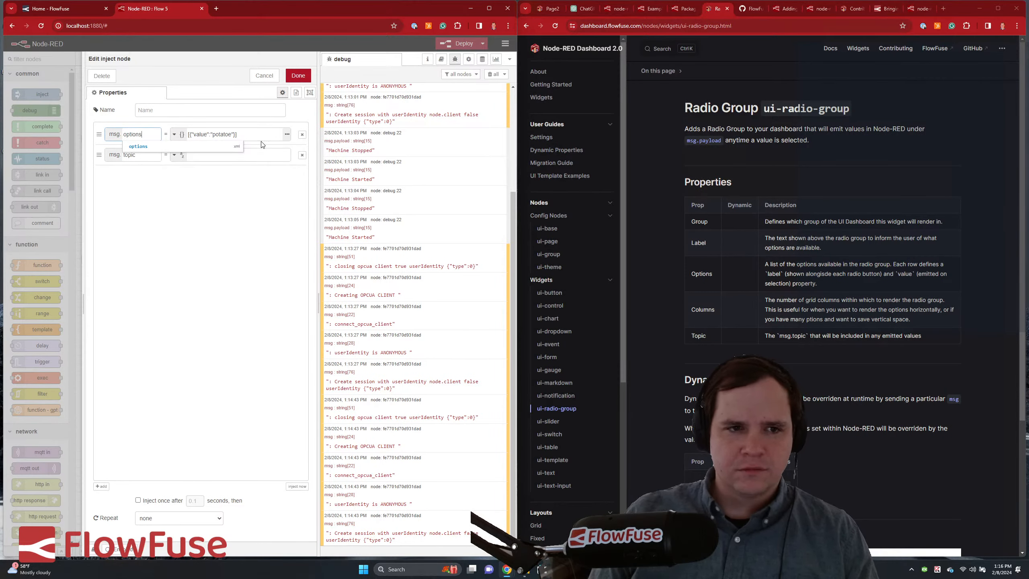
pyautogui.click(298, 76)
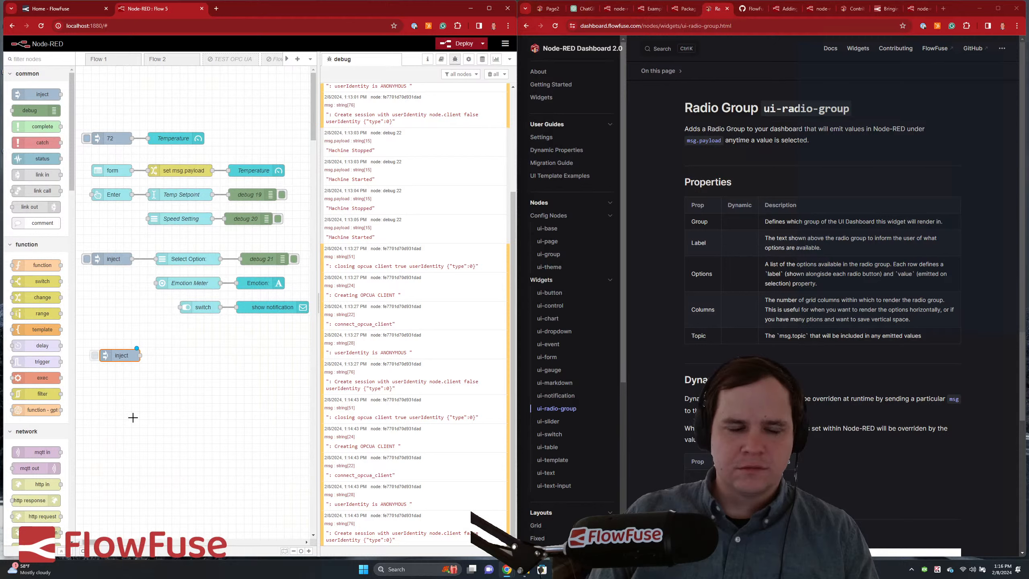
# - Add a dashboard 2 radio group node to the flow beside the new inject node
pyautogui.scroll(-15, 41, 377)
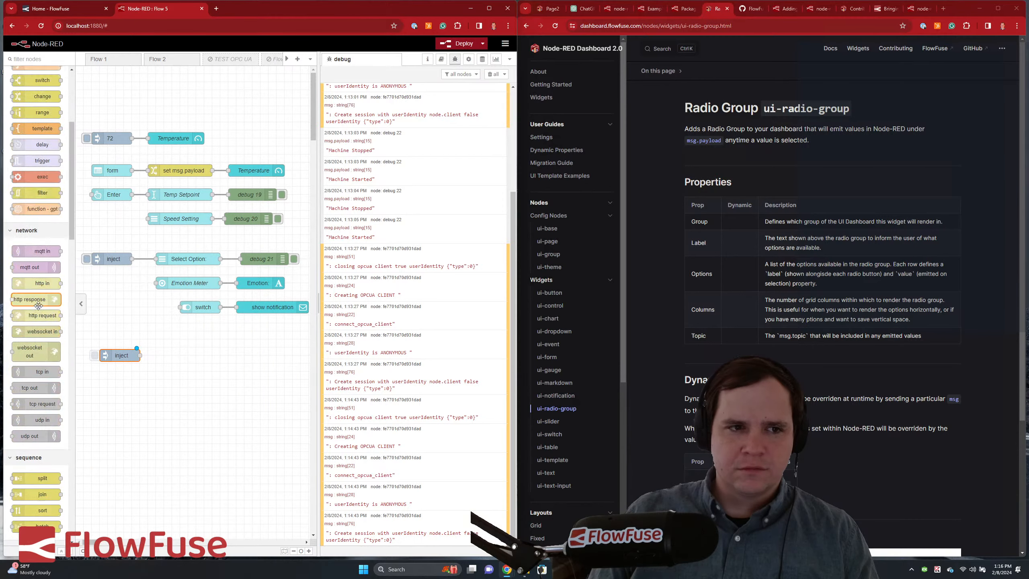
pyautogui.scroll(-3, 42, 320)
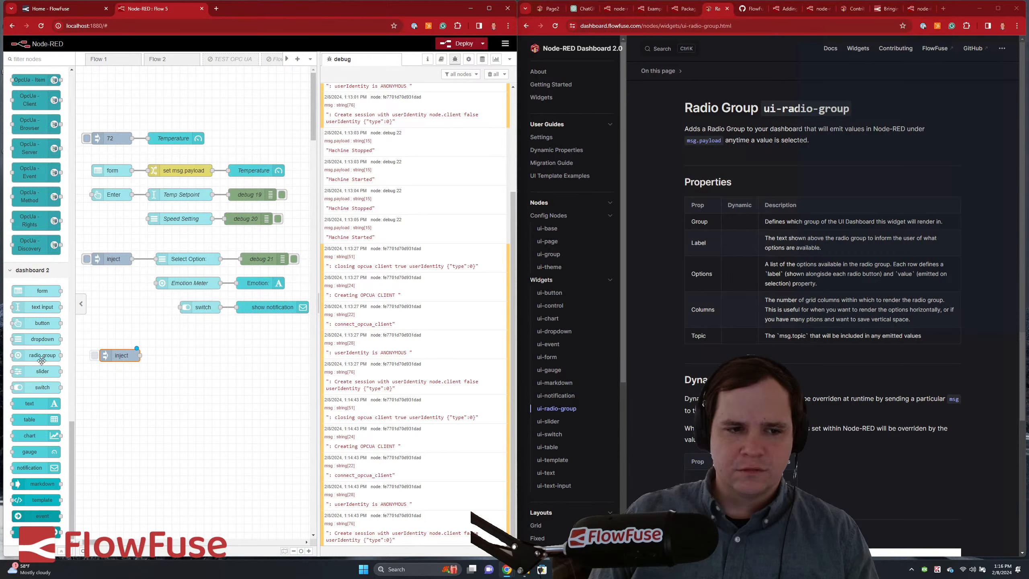
pyautogui.moveTo(47, 355); pyautogui.dragTo(224, 355)
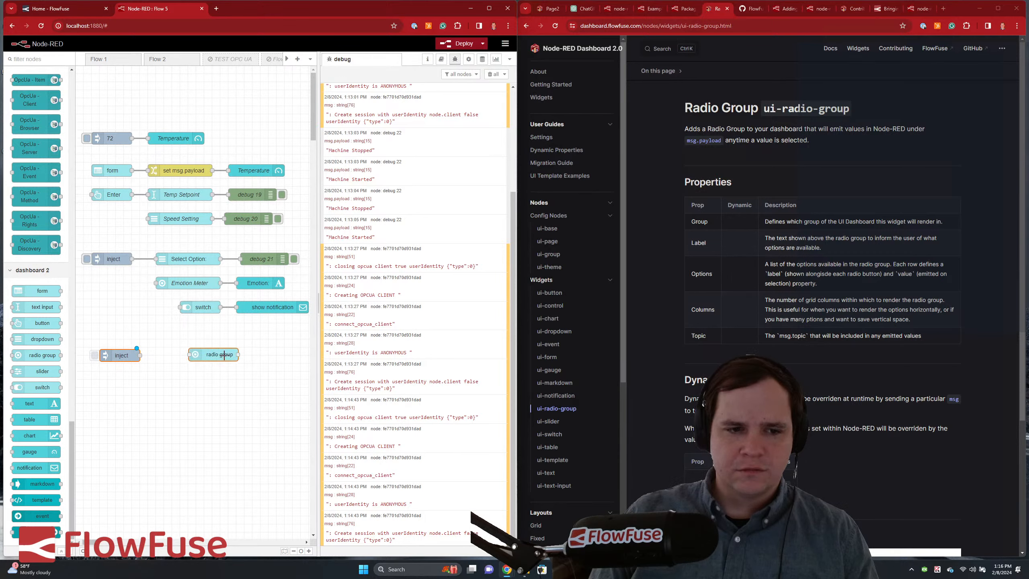
# - Examine the option settings of the new radio group node and of the existing Select Option dropdown node
pyautogui.doubleClick(205, 356)
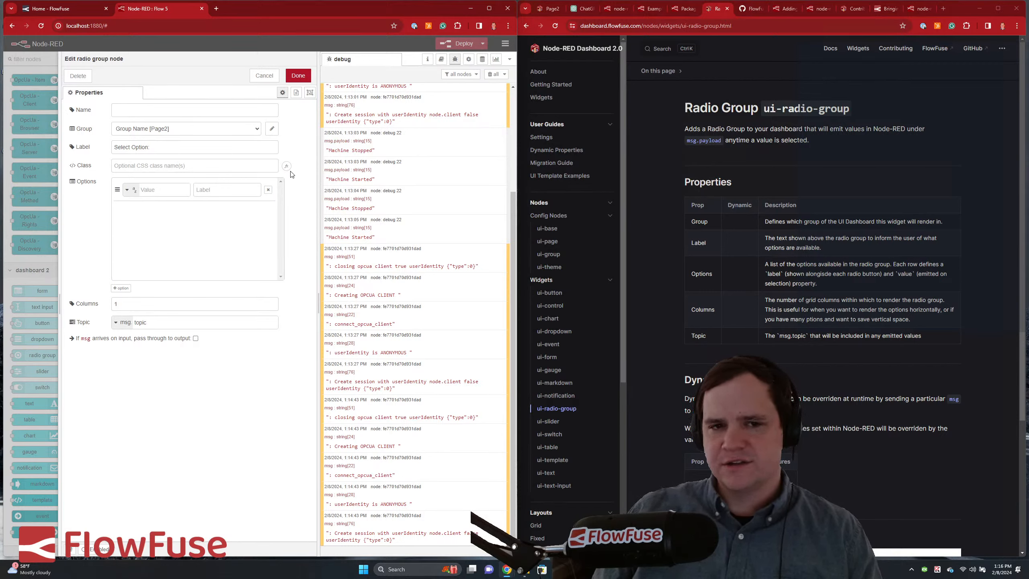
pyautogui.moveTo(286, 166)
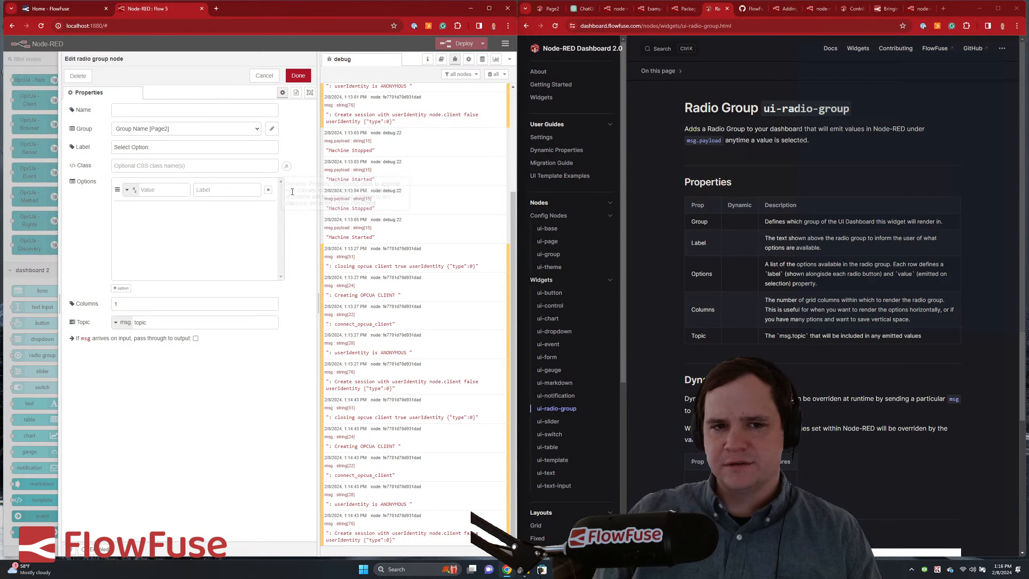
pyautogui.click(269, 77)
pyautogui.doubleClick(188, 258)
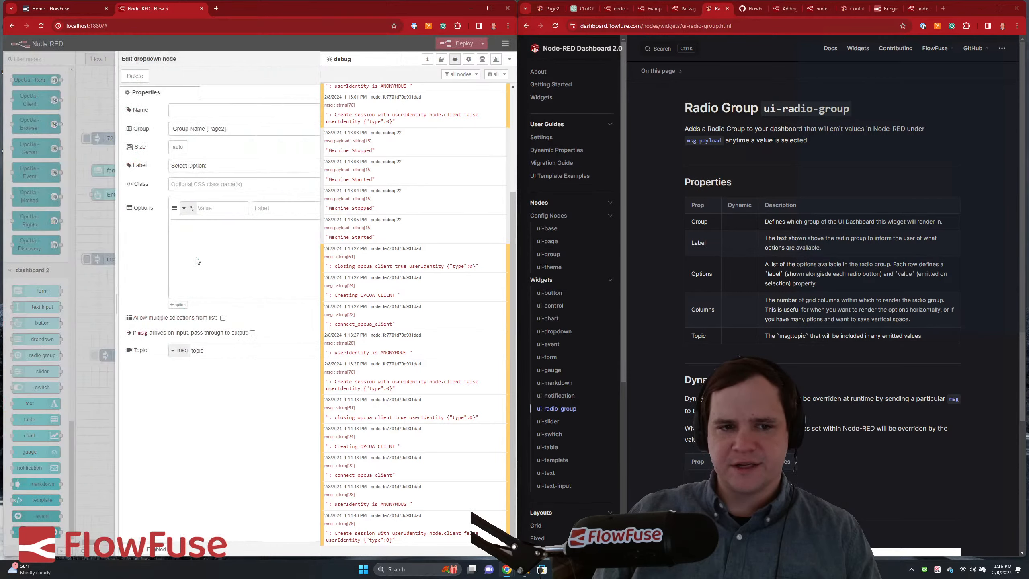
pyautogui.moveTo(288, 212)
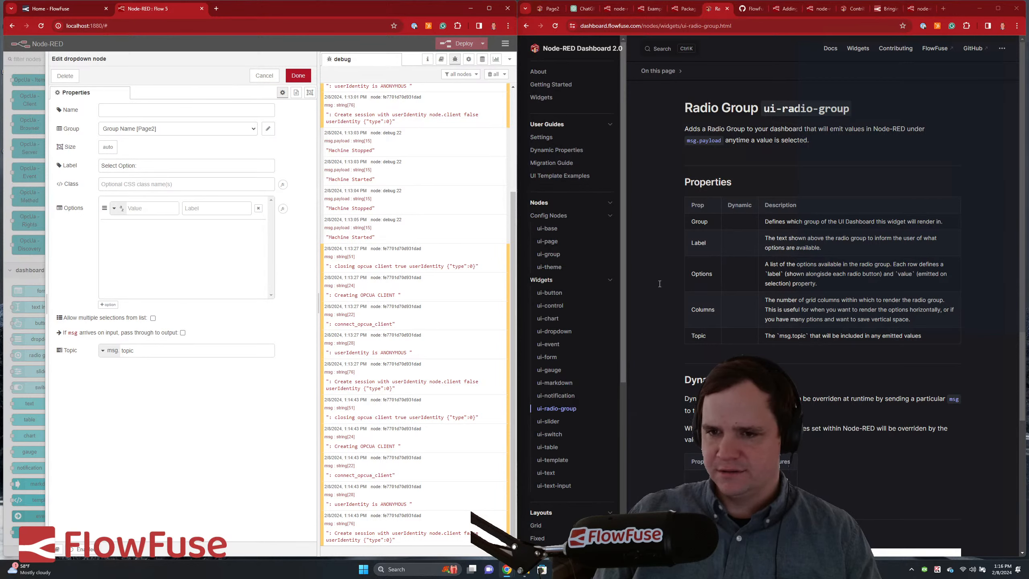
pyautogui.click(264, 75)
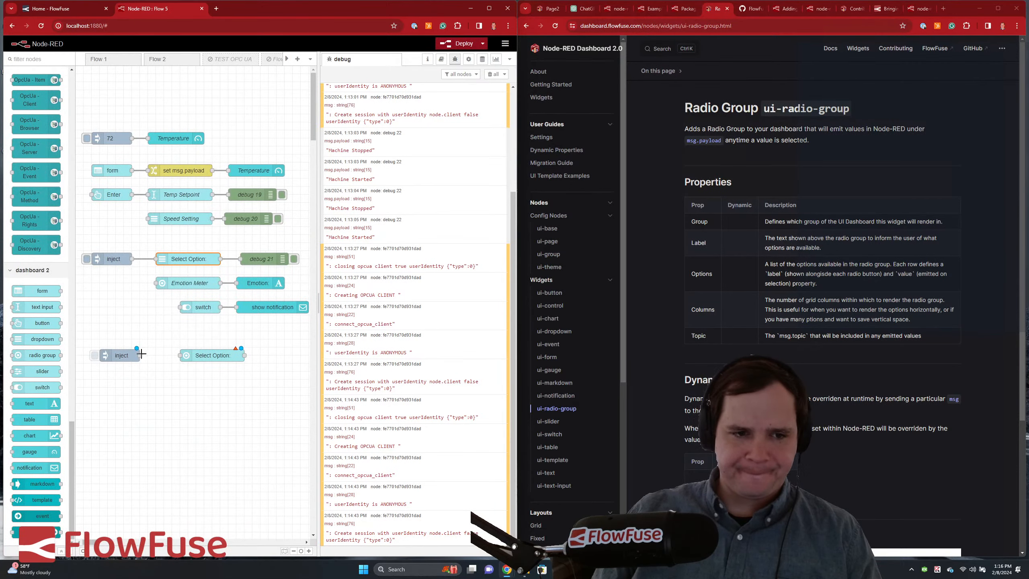
# - Wire the new inject node to the radio group node and bring up the Page2 dashboard
pyautogui.moveTo(198, 352); pyautogui.dragTo(198, 352)
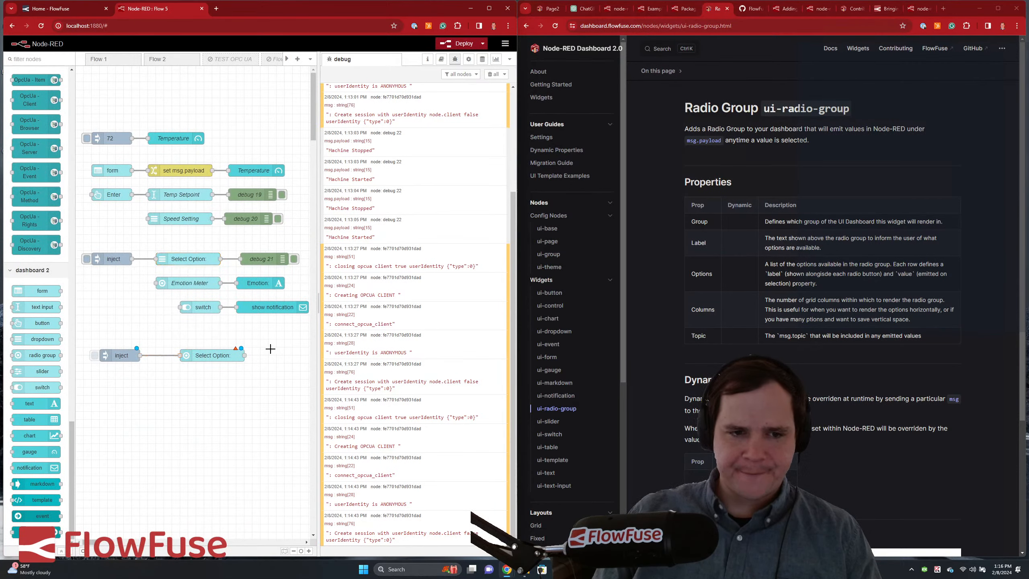
pyautogui.click(542, 9)
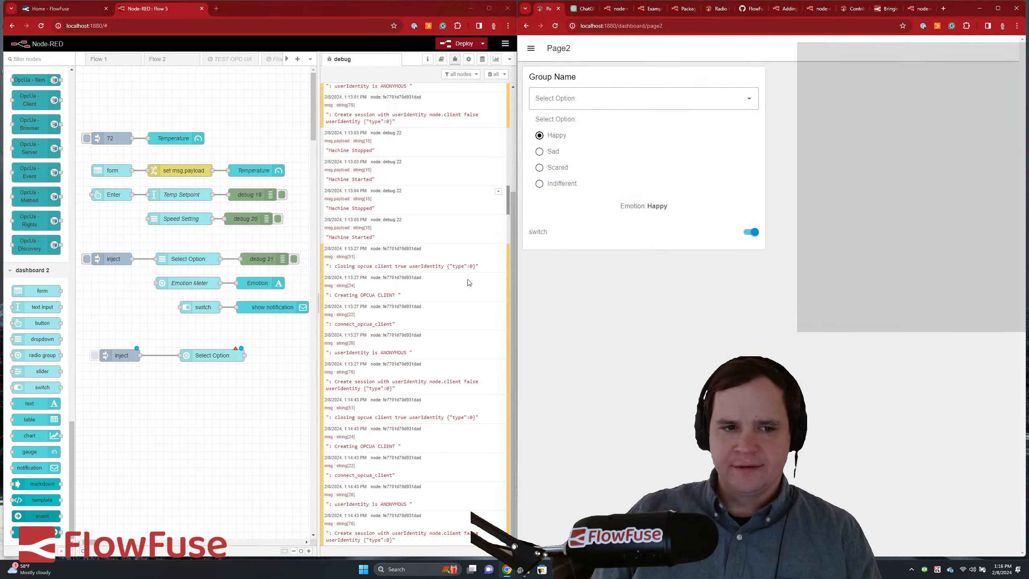
# - Remove the blank option row from the new radio group node, save it and deploy the flow
pyautogui.doubleClick(213, 355)
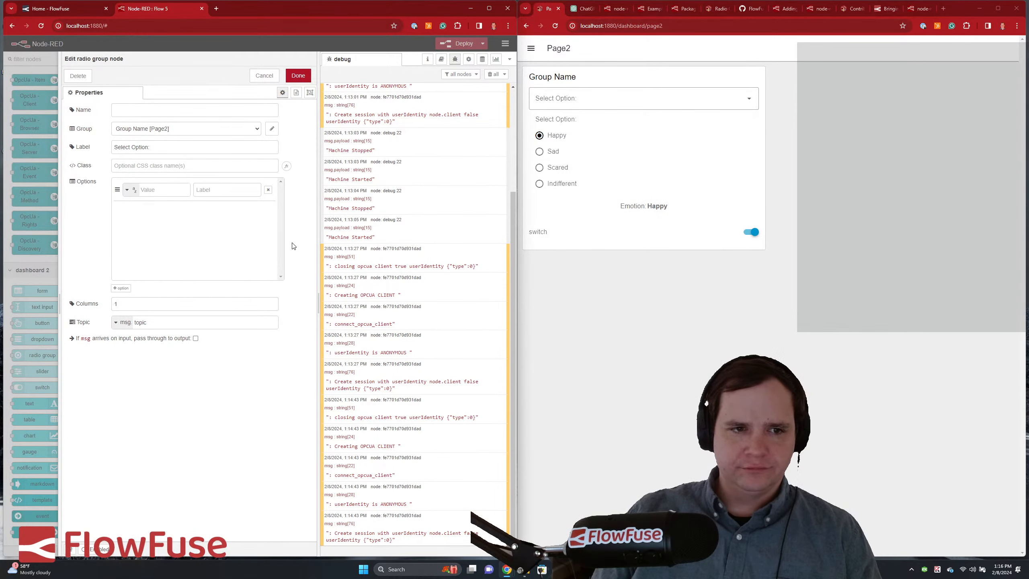
pyautogui.click(268, 190)
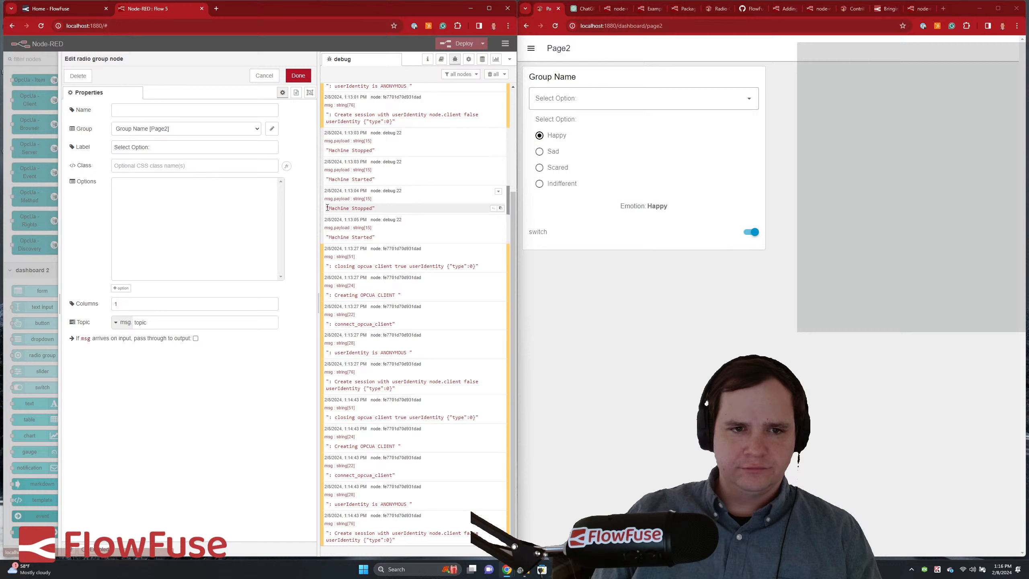
pyautogui.click(298, 76)
pyautogui.click(458, 43)
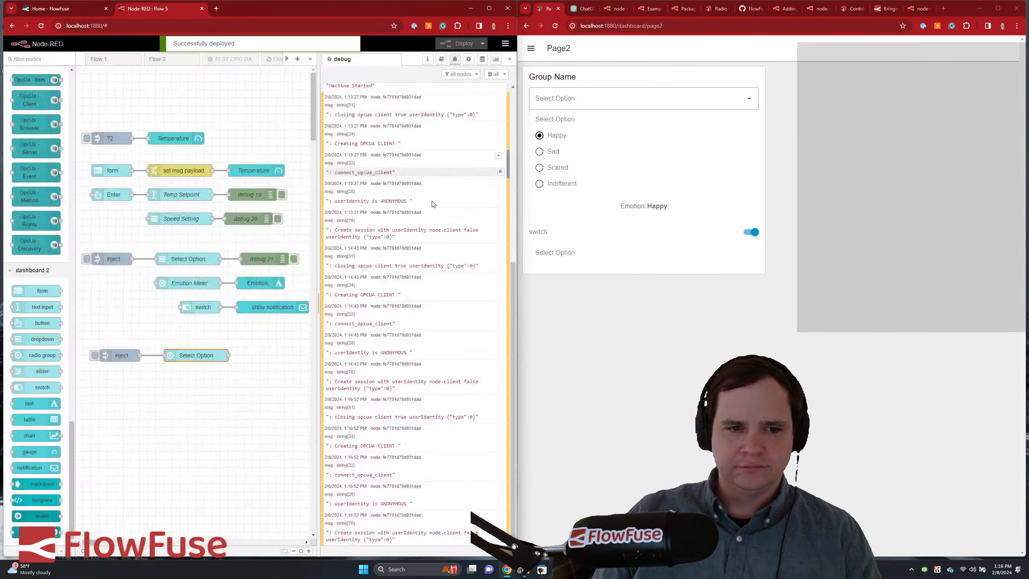
# - Trigger the inject node wired to the new radio group and recheck the radio group's settings
pyautogui.click(95, 355)
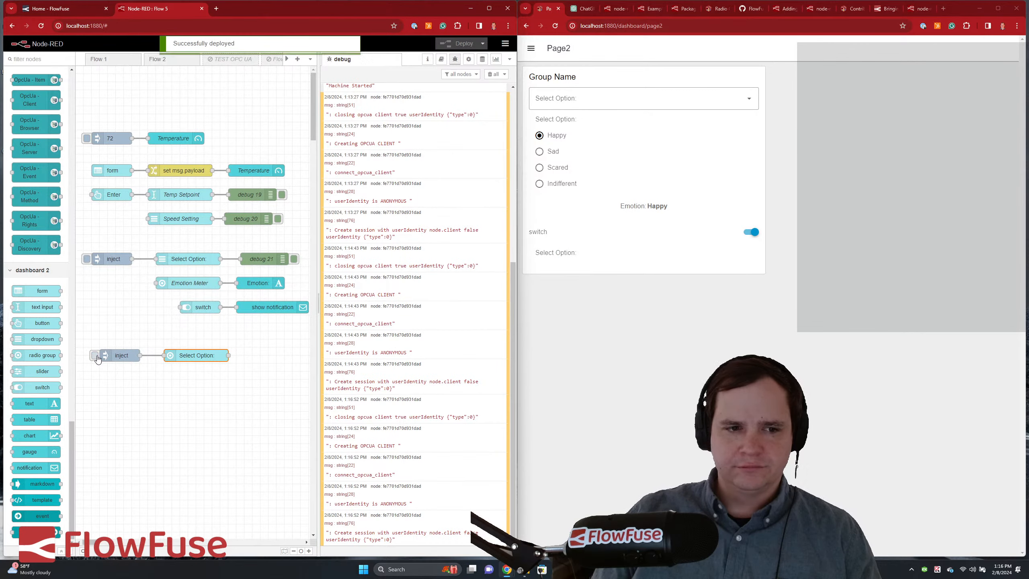
pyautogui.doubleClick(189, 355)
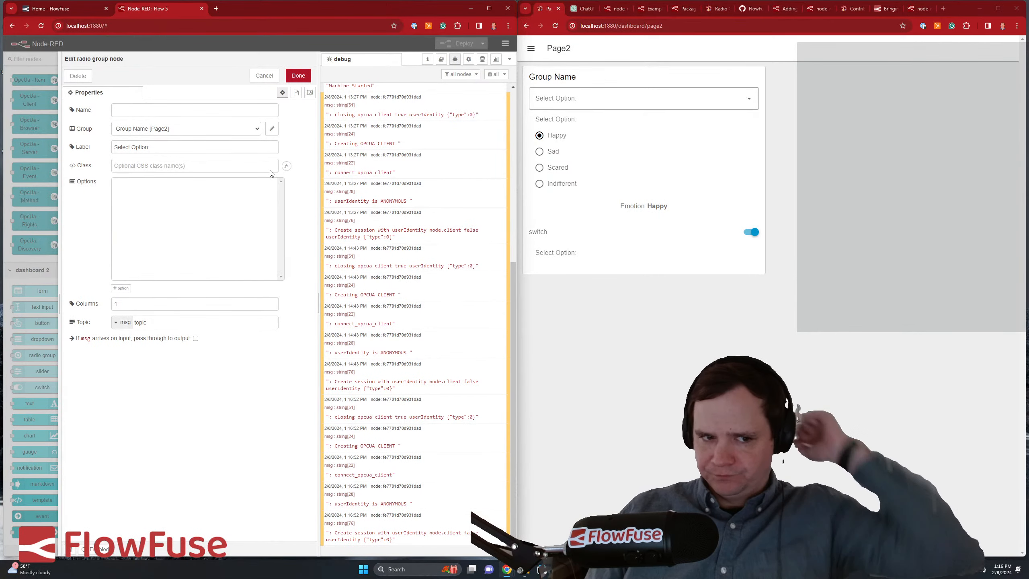
pyautogui.click(265, 75)
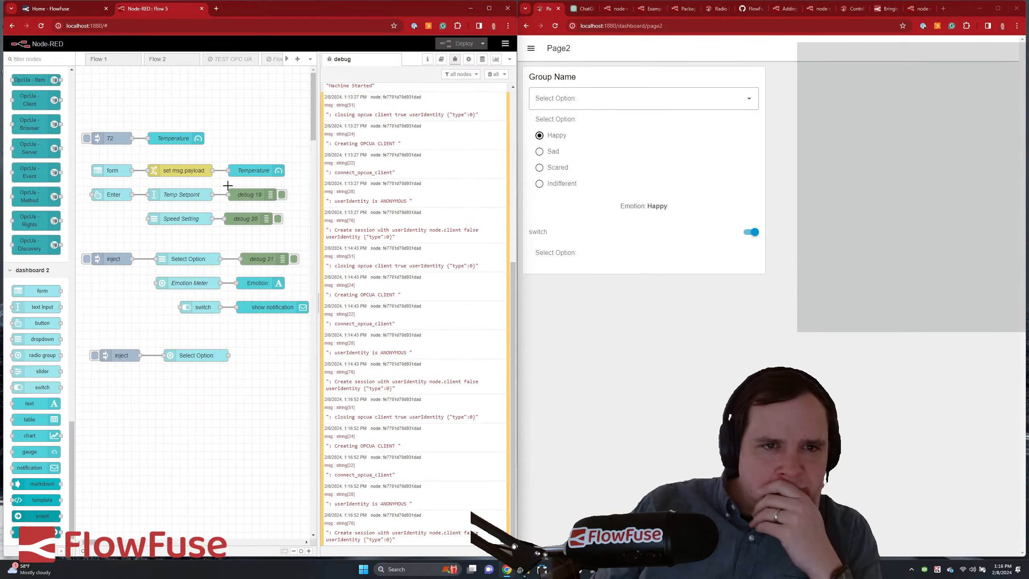
# - Open the new inject node's msg.options value in the JSON editor for review
pyautogui.doubleClick(121, 355)
pyautogui.click(286, 136)
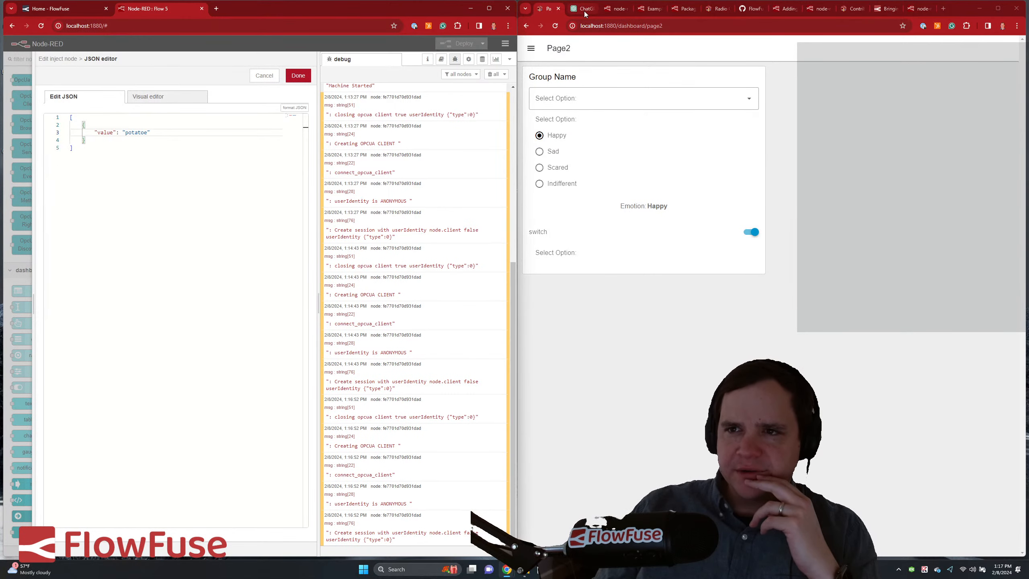
# - Consult the ui-radio-group documentation and rename the "value" key of the potatoe option to "label" in the msg.options JSON
pyautogui.click(709, 9)
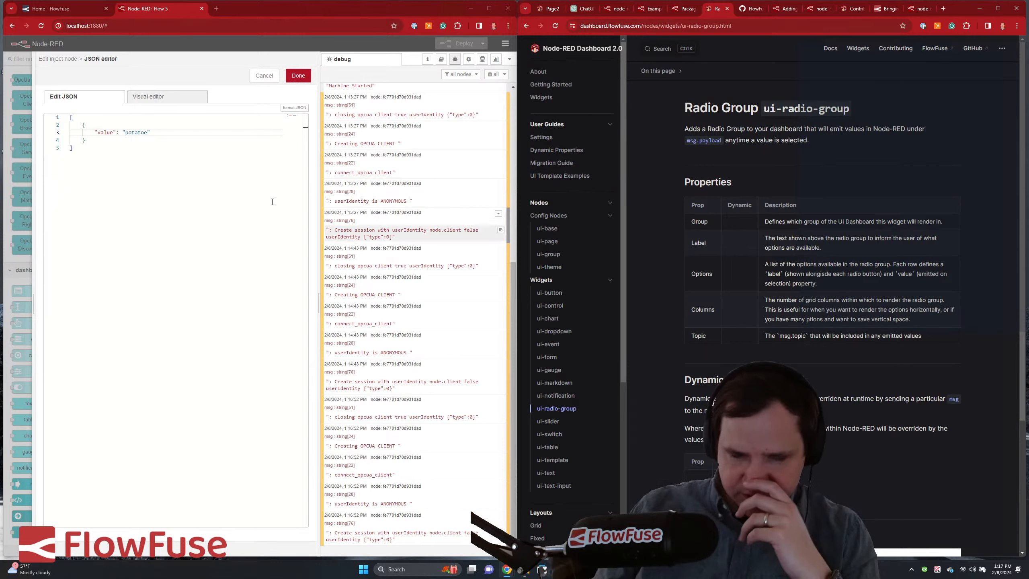
pyautogui.doubleClick(106, 132)
pyautogui.write('lable')
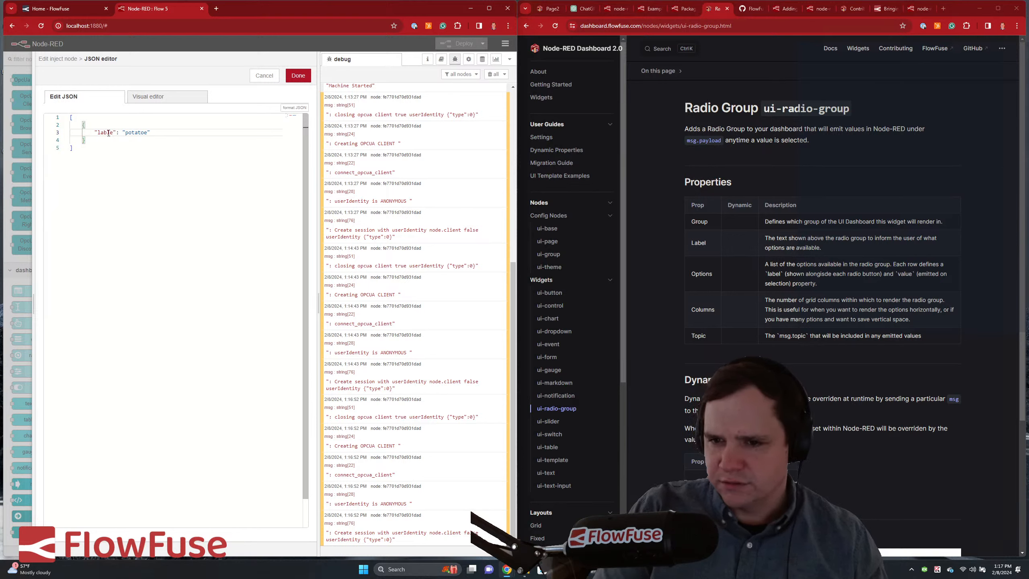
pyautogui.press('BackSpace')
pyautogui.press('BackSpace')
pyautogui.write('el')
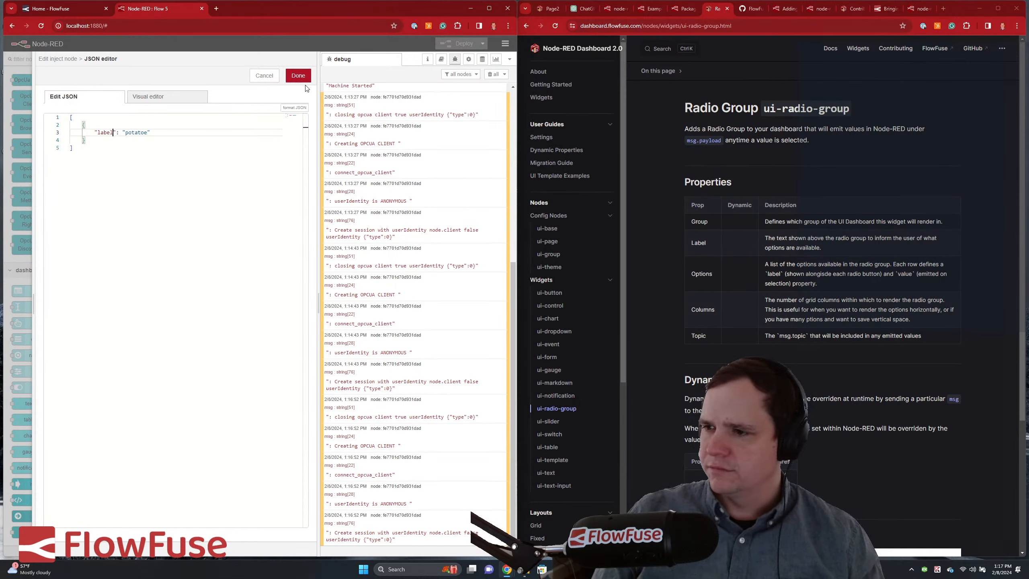
pyautogui.click(299, 77)
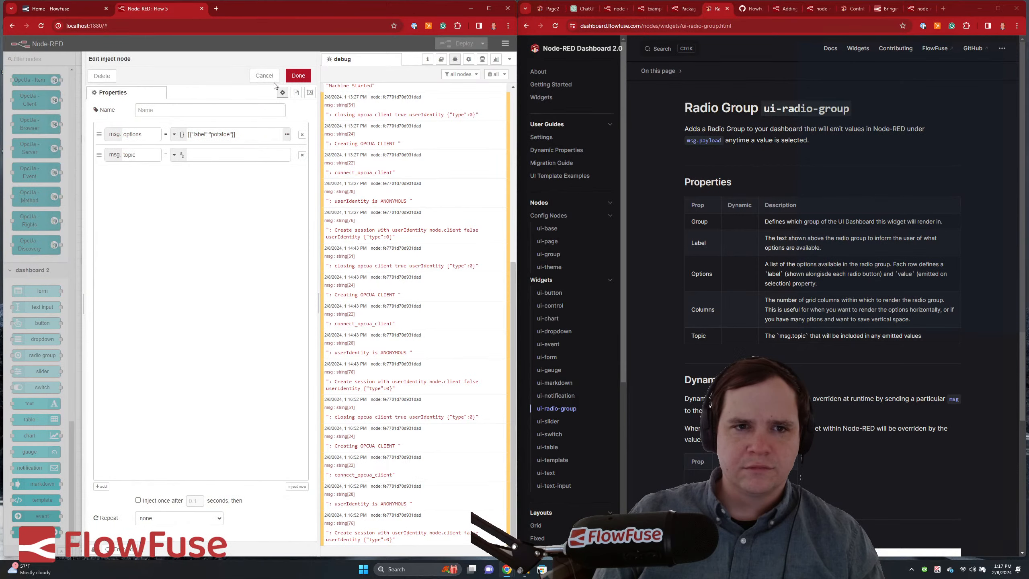
# - Deploy the flow and trigger the inject node wired to the new radio group with the Page2 dashboard in view
pyautogui.click(462, 44)
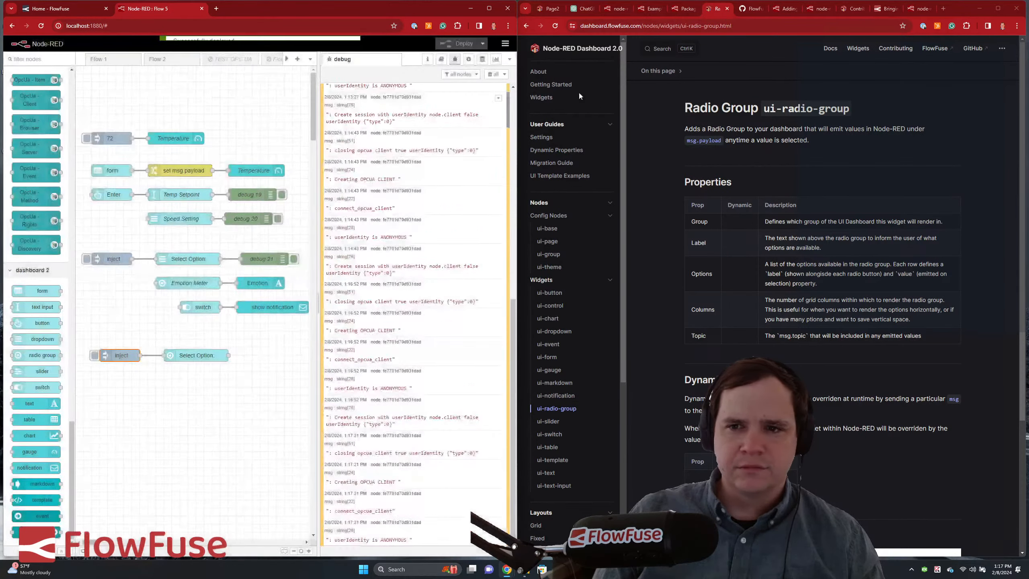
pyautogui.click(548, 10)
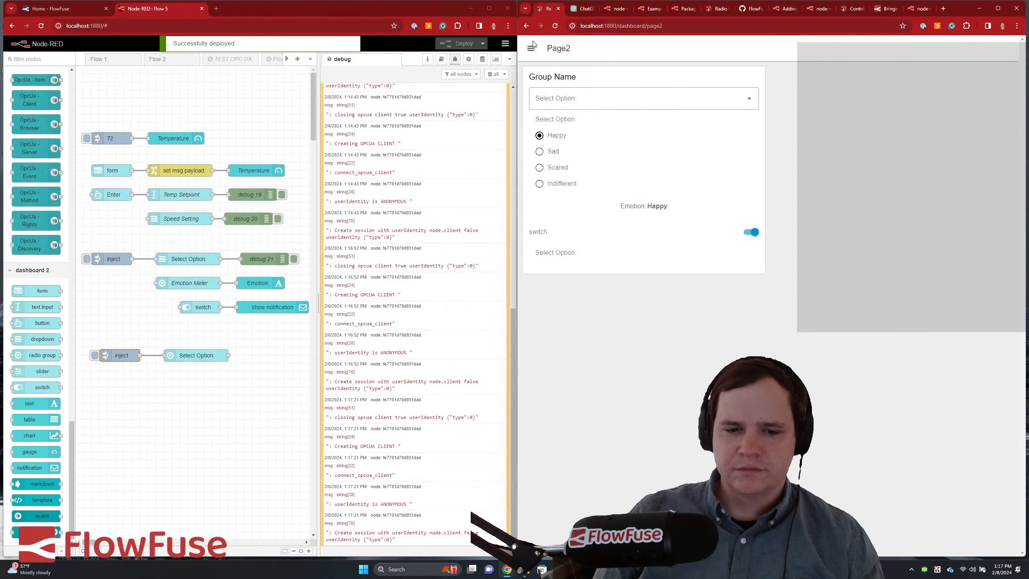
pyautogui.click(95, 356)
# - Delete the new radio group node together with its wired inject node and deploy the flow
pyautogui.moveTo(84, 336)
pyautogui.mouseDown()
pyautogui.moveTo(138, 363)
pyautogui.moveTo(237, 381)
pyautogui.mouseUp()
pyautogui.press('Delete')
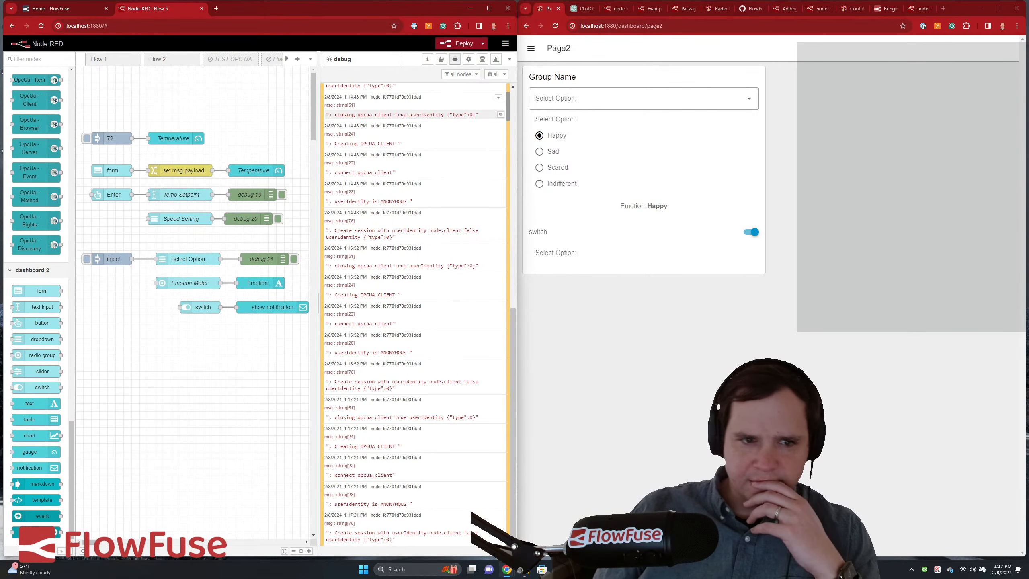
pyautogui.click(459, 47)
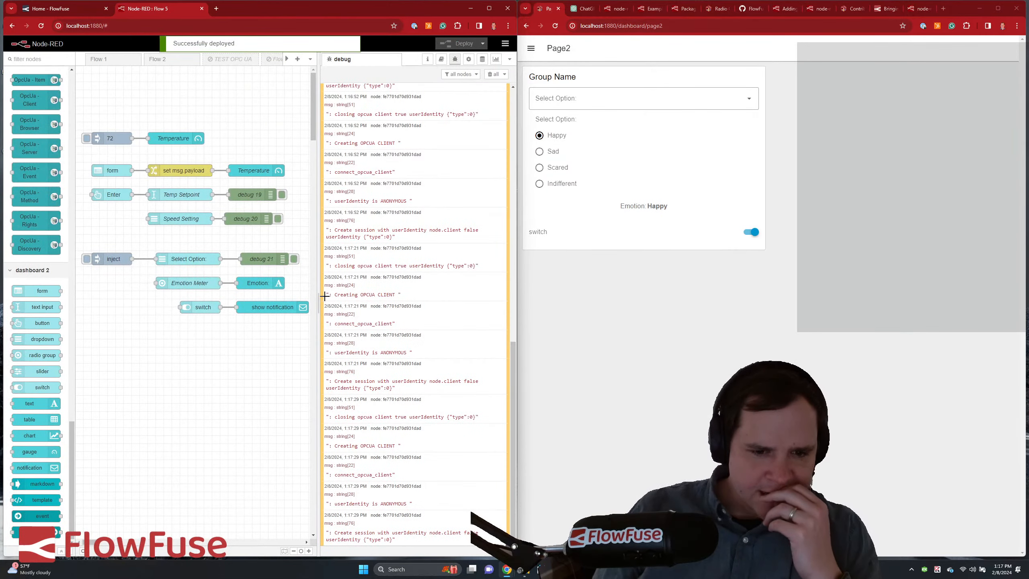
# - Clear all debug messages and add a dashboard table node below the switch node
pyautogui.click(492, 74)
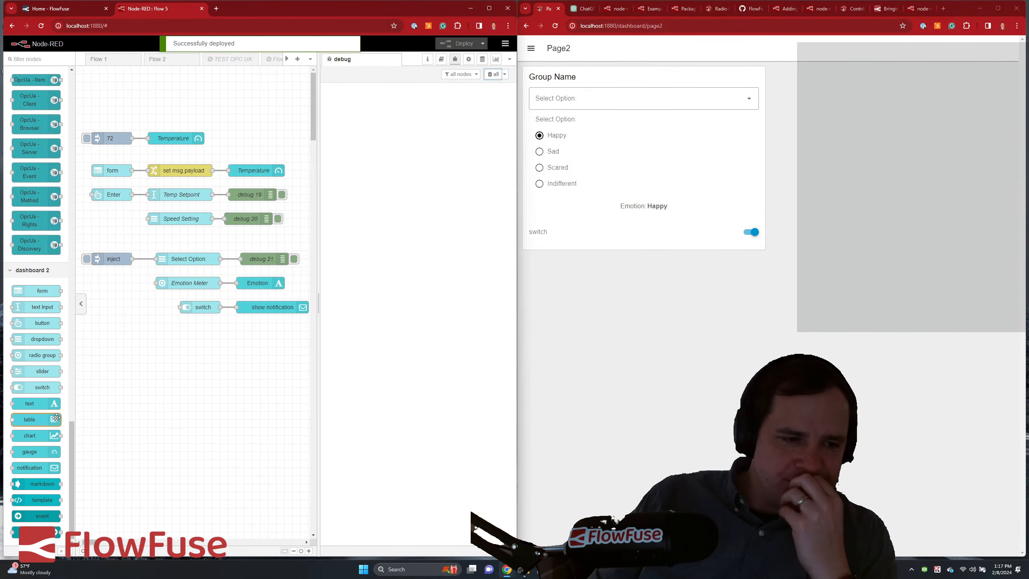
pyautogui.moveTo(58, 416); pyautogui.dragTo(214, 347)
pyautogui.click(239, 444)
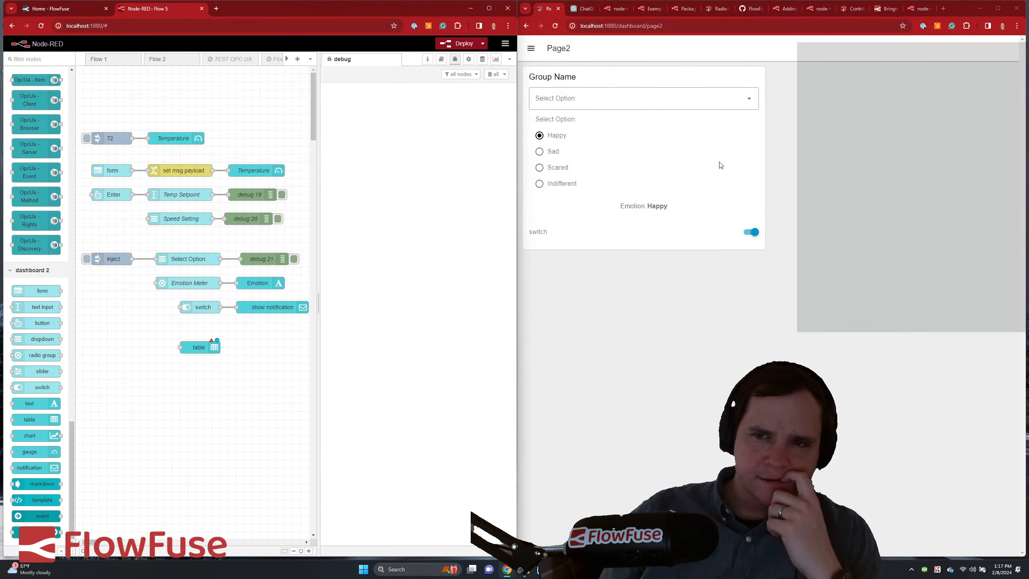
# - Switch to ChatGPT and draft a prompt asking for a JSON array with a list of specified keys and types
pyautogui.click(587, 12)
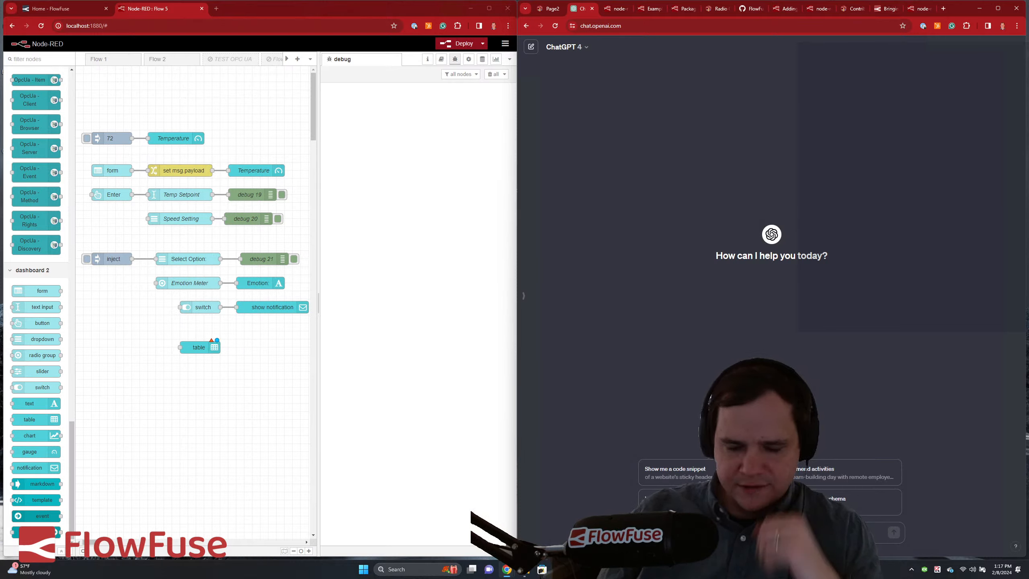
pyautogui.hotkey('ctrl', 'v')
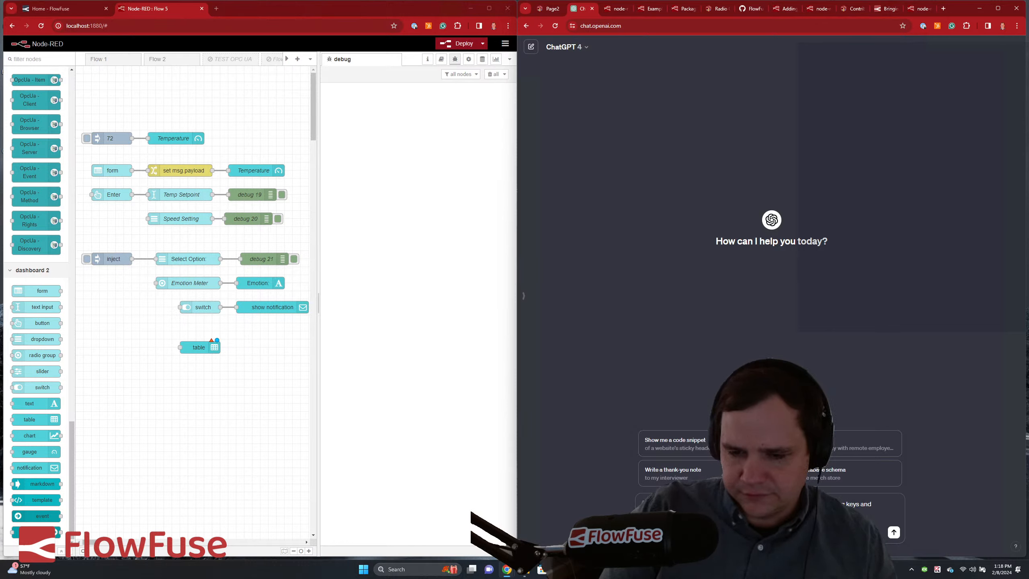
pyautogui.hotkey('shift', 'Return')
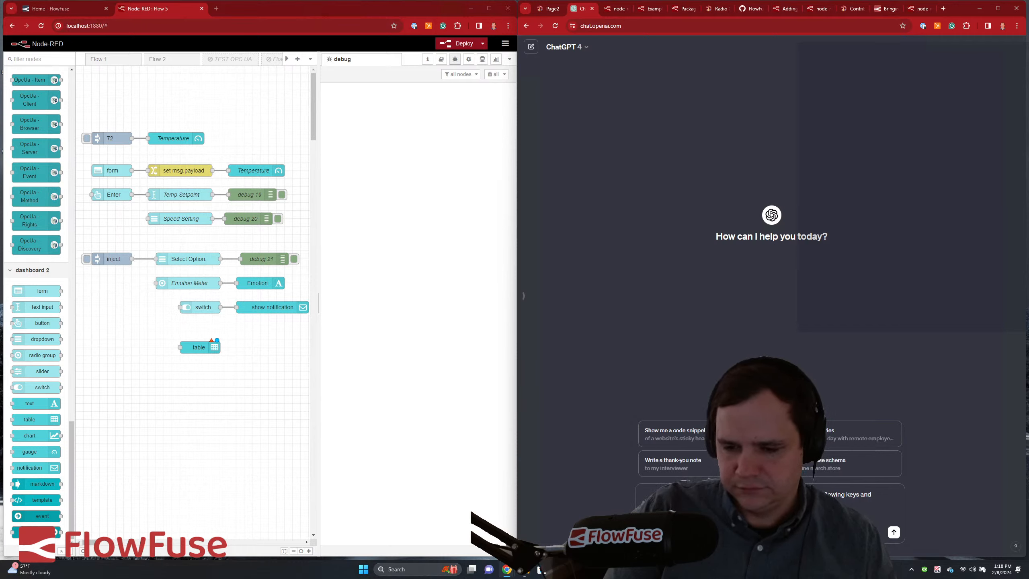
pyautogui.hotkey('shift', 'Return')
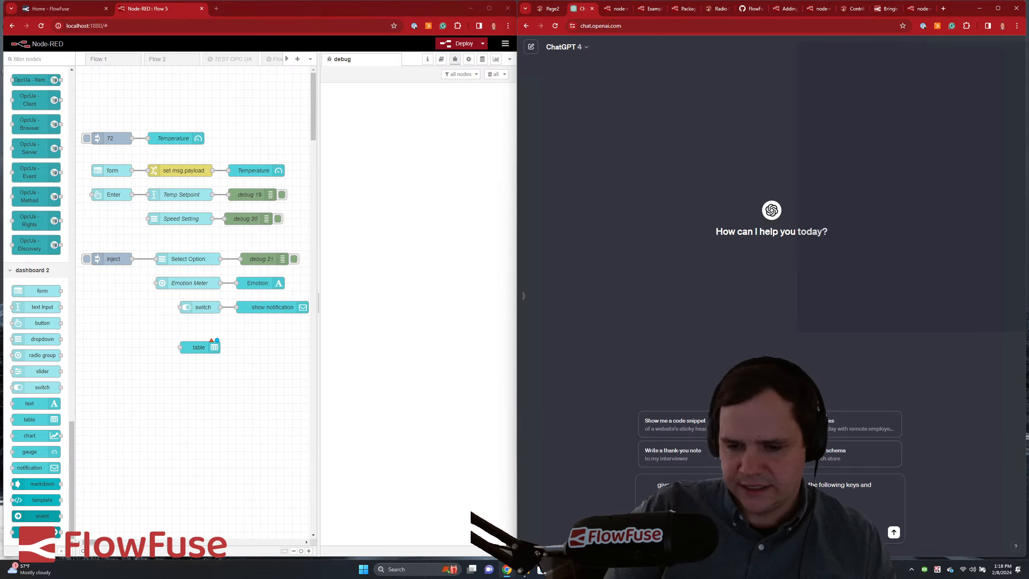
pyautogui.write('typ')
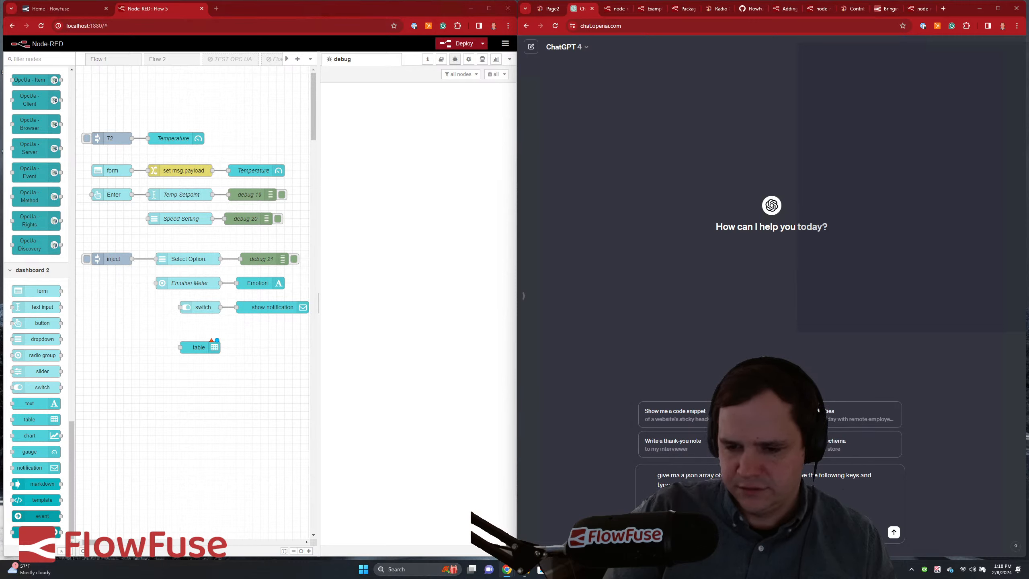
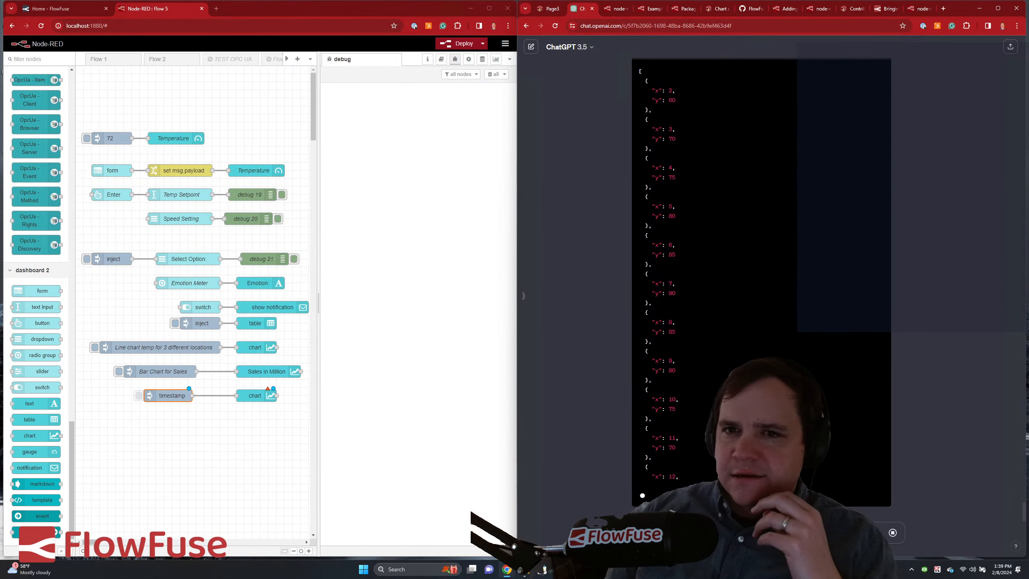
# - Copy ChatGPT's x/y scatter plot JSON into the timestamp inject node as its JSON msg.payload and save the node
pyautogui.scroll(5, 761, 290)
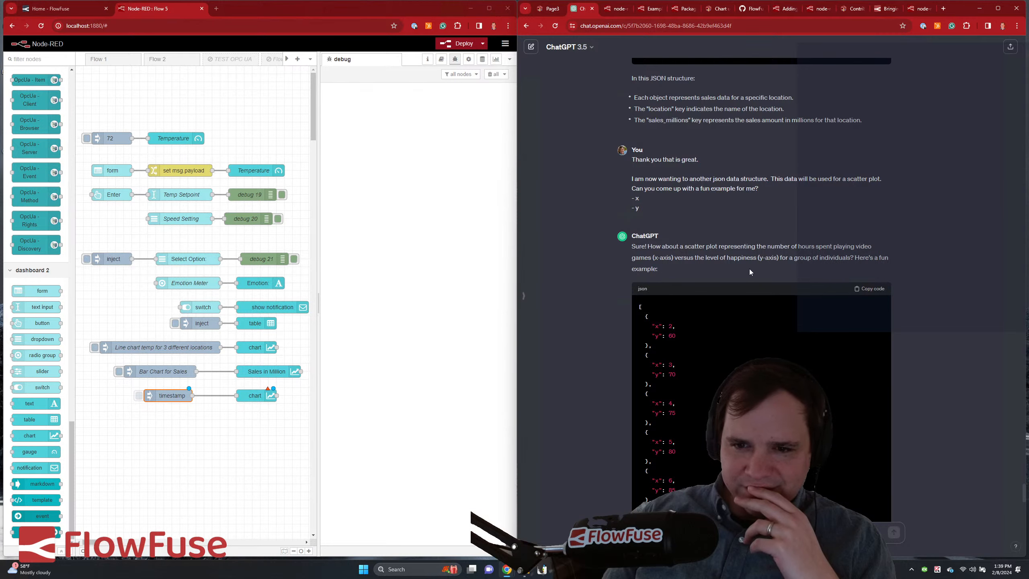
pyautogui.click(870, 288)
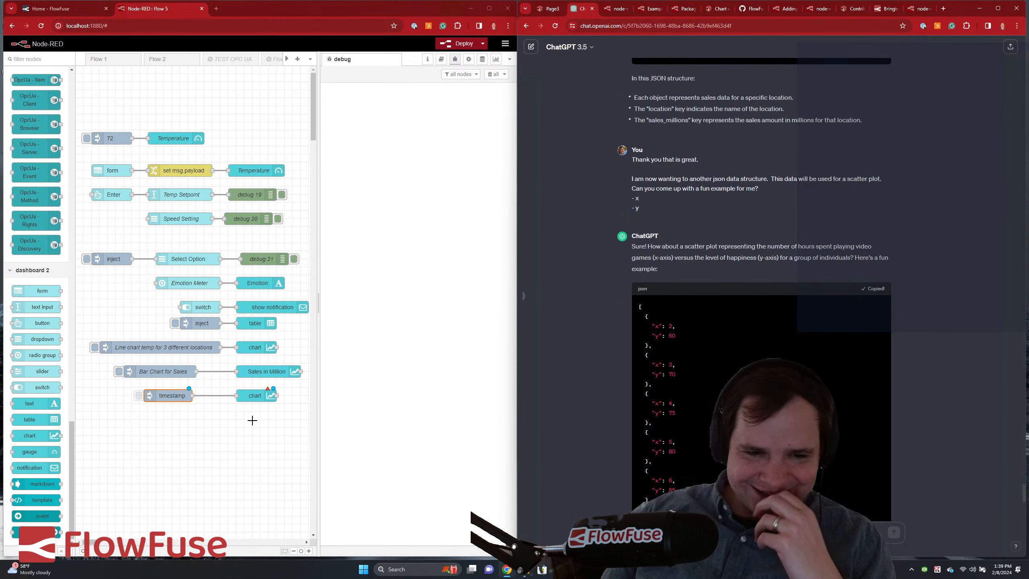
pyautogui.doubleClick(174, 396)
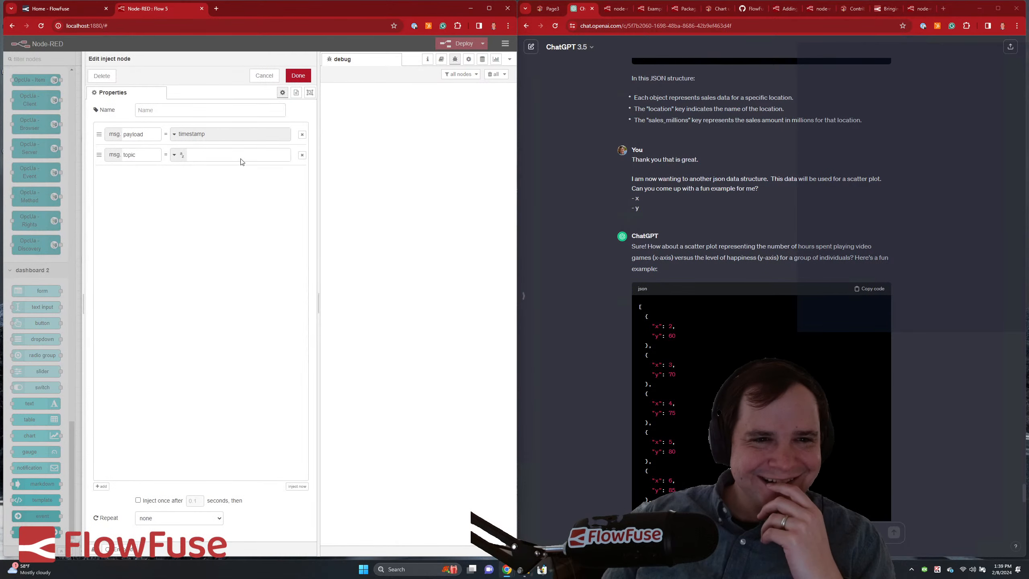
pyautogui.click(174, 134)
pyautogui.click(191, 242)
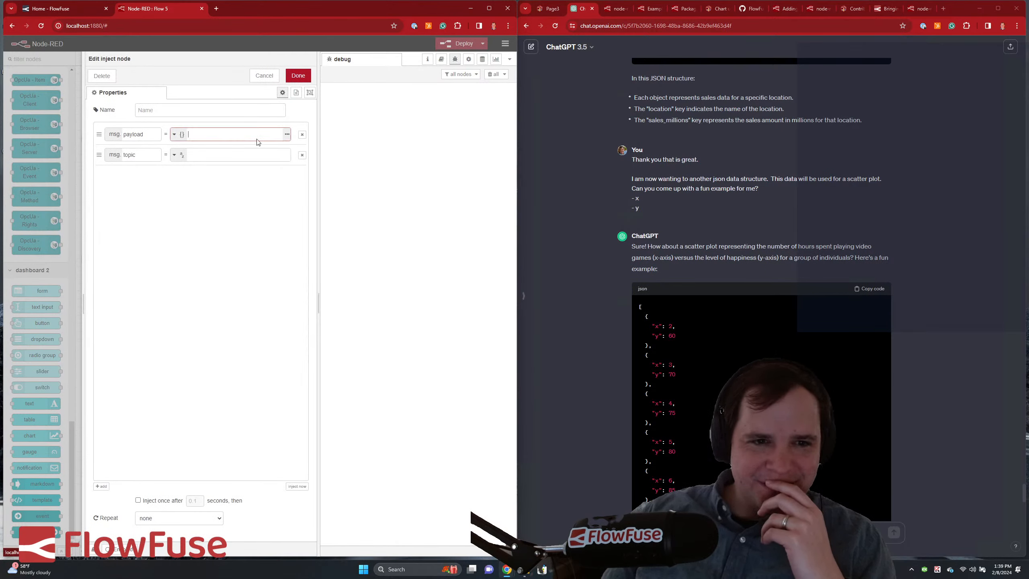
pyautogui.click(287, 134)
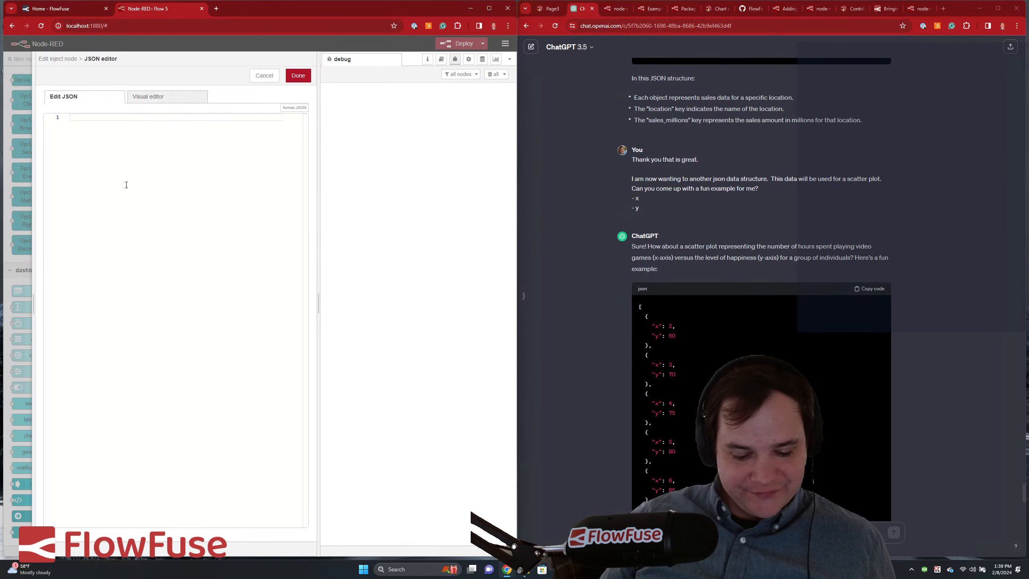
pyautogui.hotkey('ctrl', 'v')
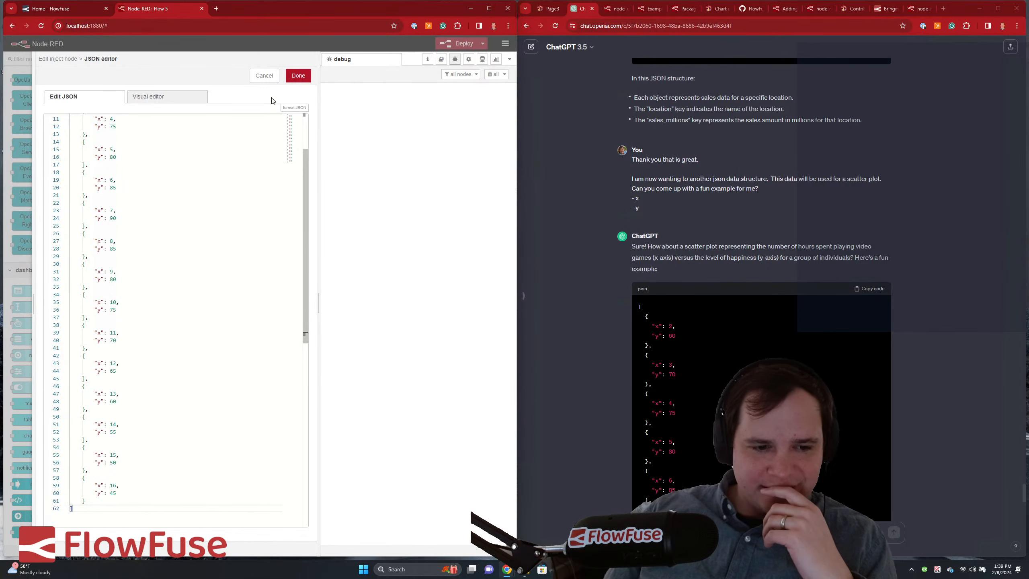
pyautogui.click(295, 77)
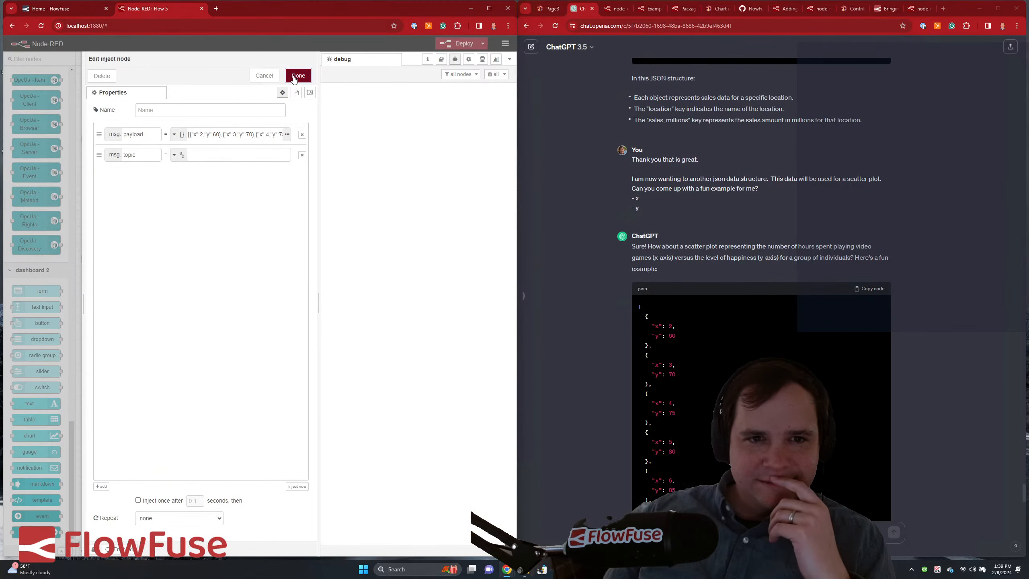
pyautogui.click(298, 76)
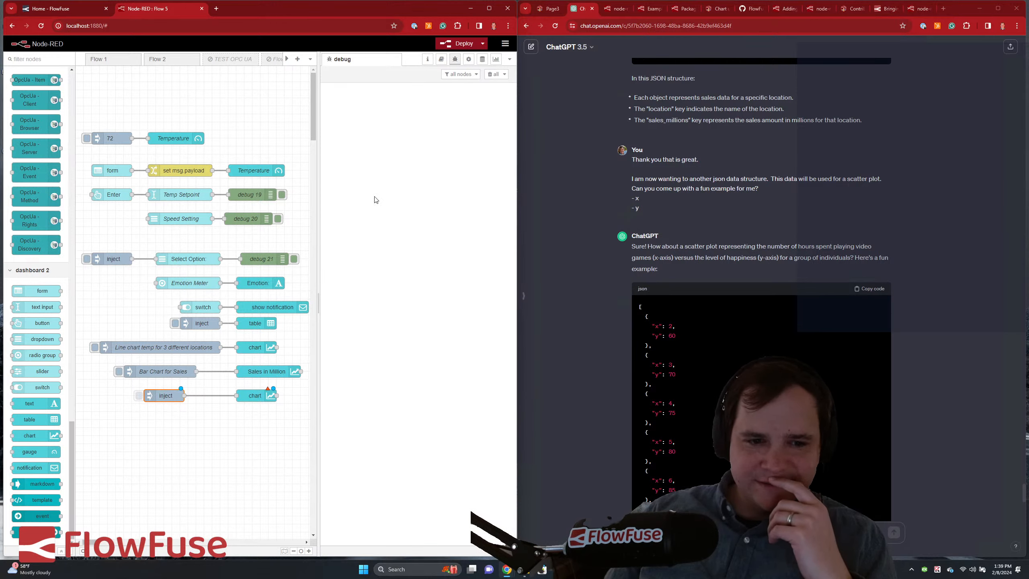
# - Set the new chart node's type to Scatter, deploy it, and trigger its inject node with the Page3 dashboard in view
pyautogui.doubleClick(256, 396)
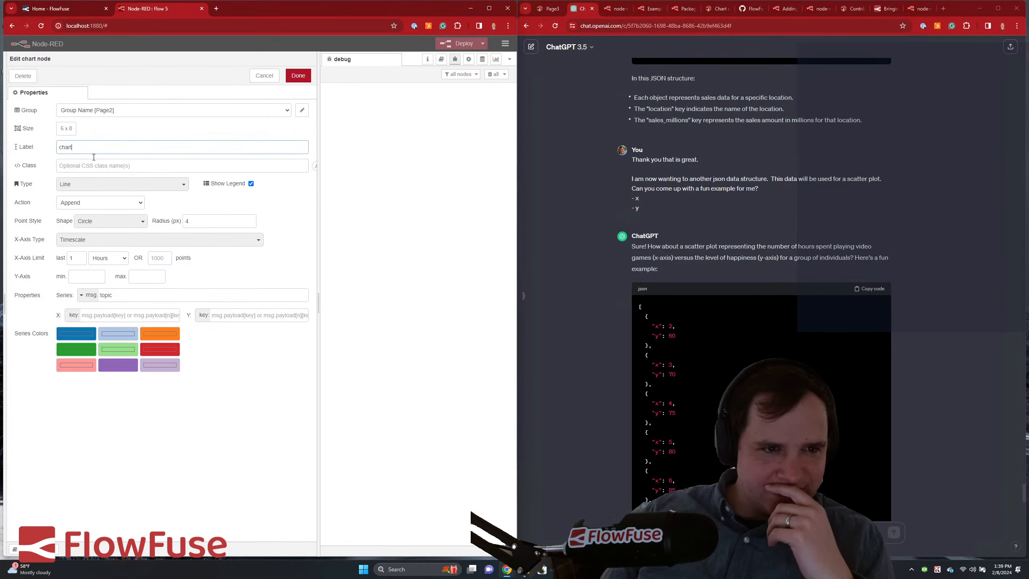
pyautogui.click(106, 190)
pyautogui.click(108, 222)
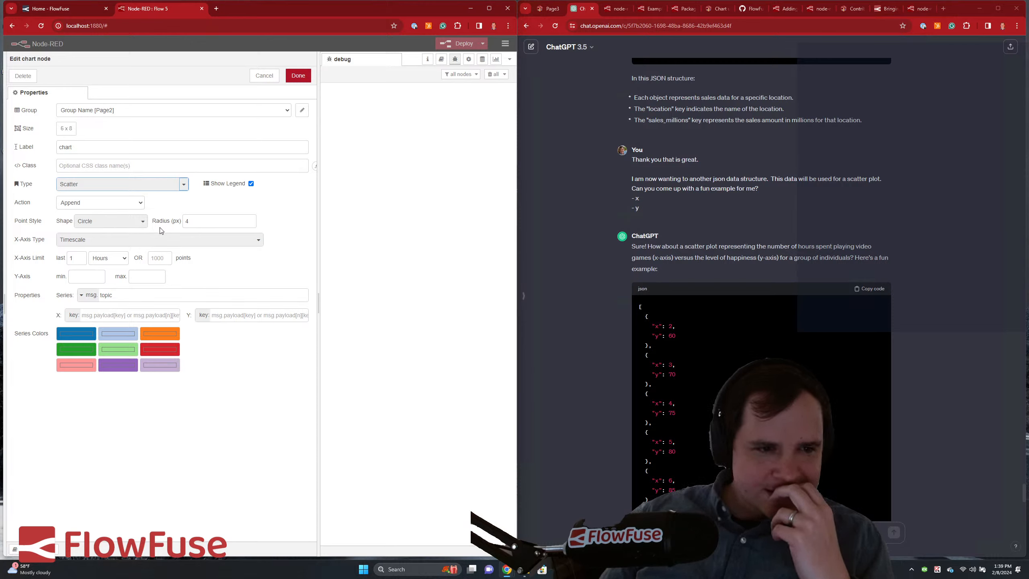
pyautogui.click(77, 319)
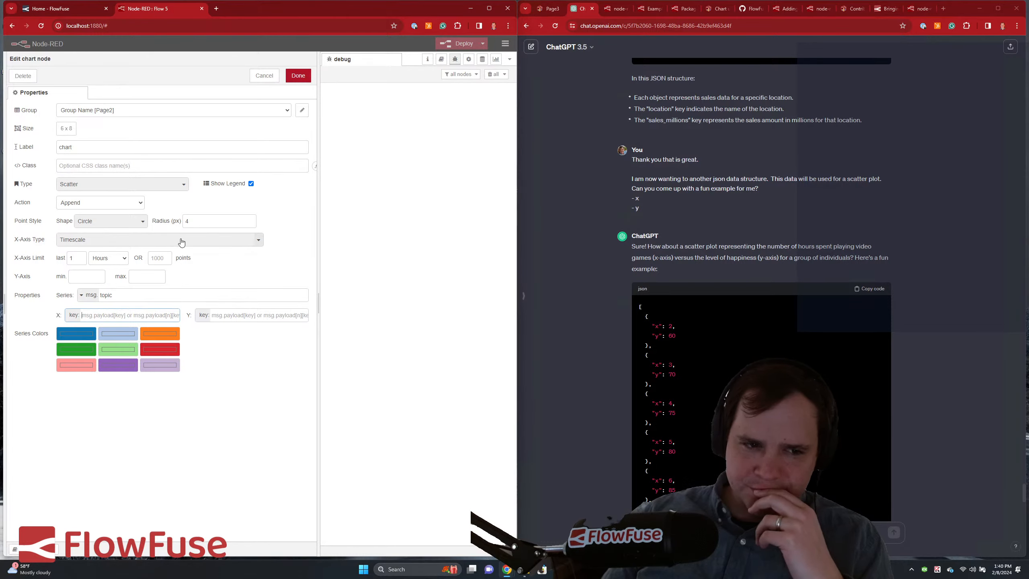
pyautogui.click(298, 76)
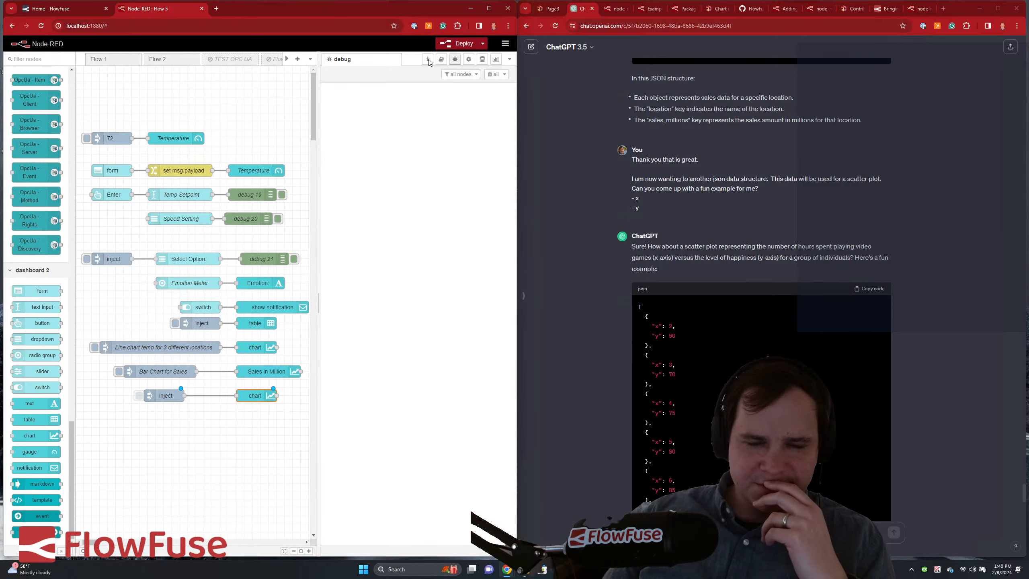
pyautogui.click(459, 44)
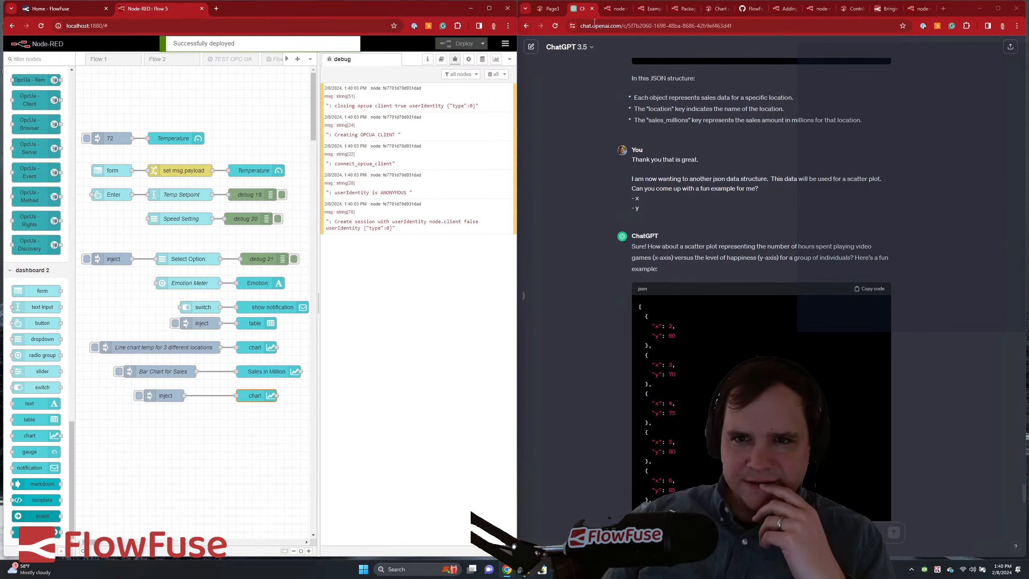
pyautogui.click(550, 13)
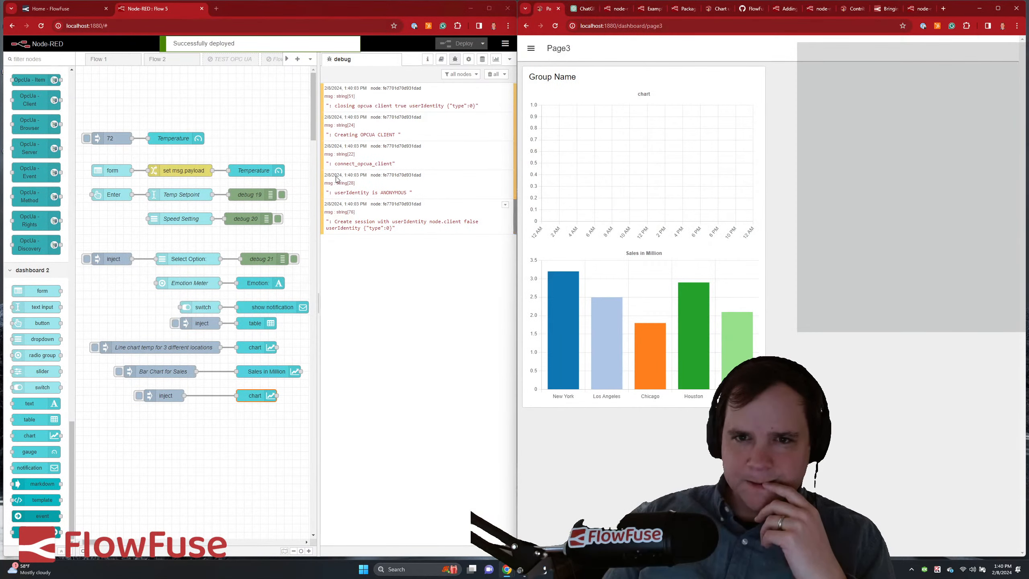
pyautogui.click(140, 396)
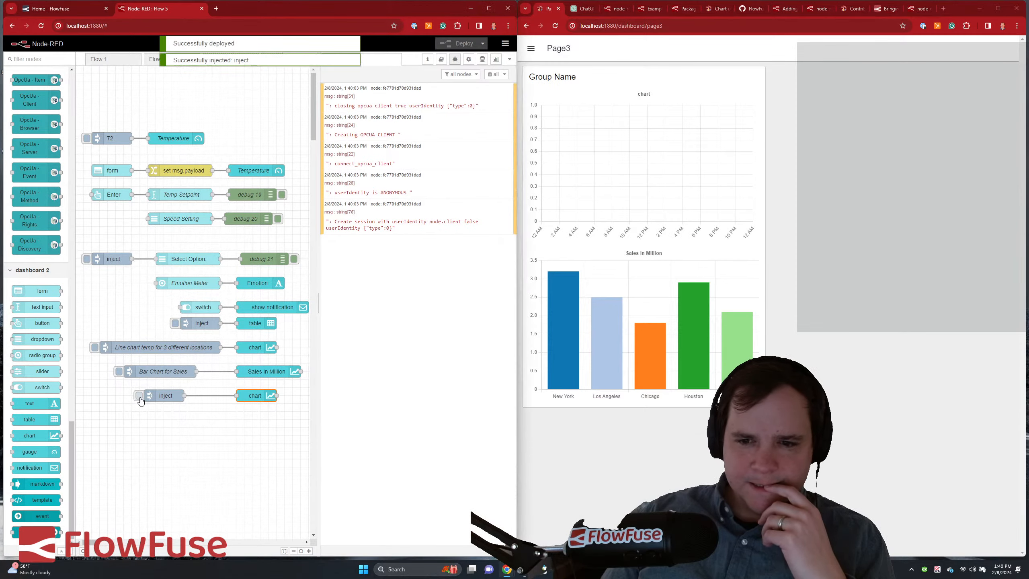
# - Assign the scatter chart node to Group Name [Page3] and deploy the flow
pyautogui.doubleClick(249, 395)
pyautogui.click(140, 112)
pyautogui.click(163, 120)
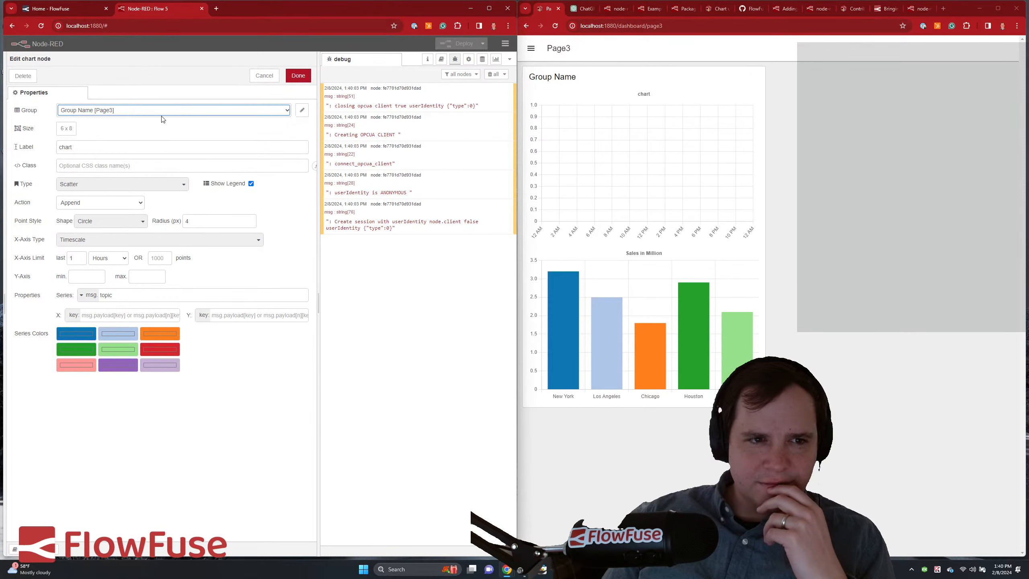
pyautogui.click(285, 77)
pyautogui.click(460, 43)
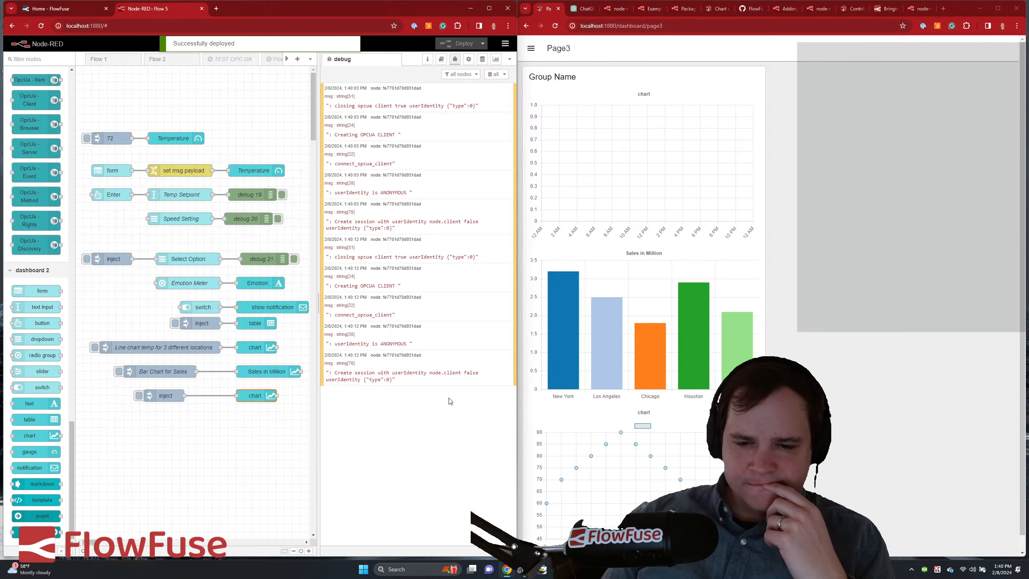
# - Set the scatter chart node's X property key to x and its Y property key to y
pyautogui.scroll(-1, 608, 412)
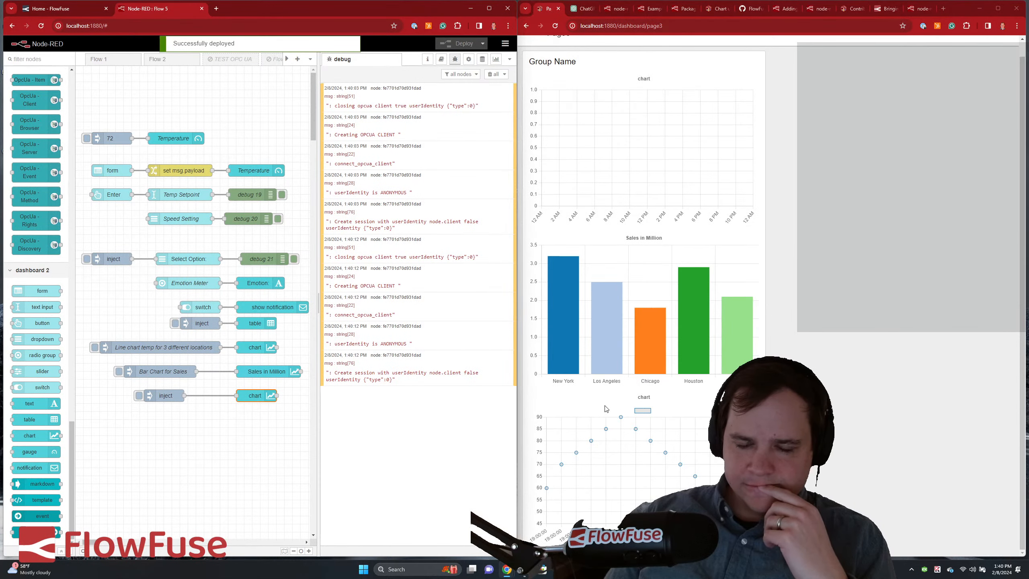
pyautogui.doubleClick(248, 394)
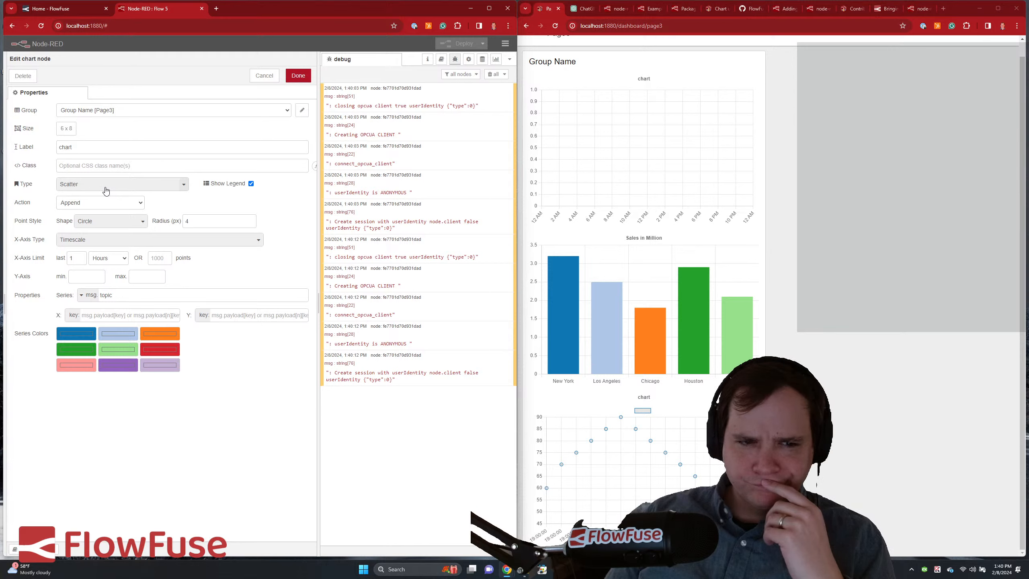
pyautogui.doubleClick(96, 150)
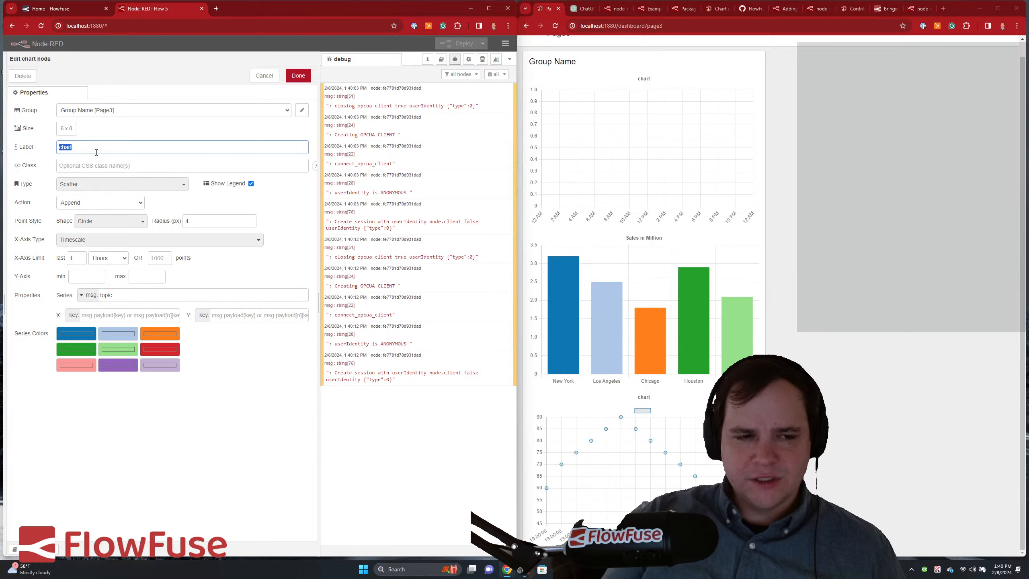
pyautogui.click(114, 319)
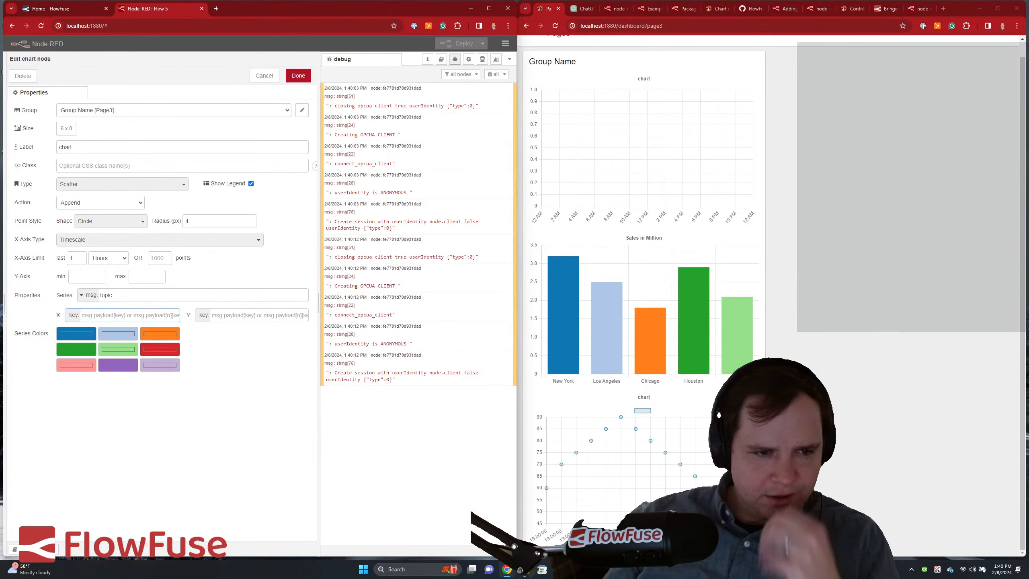
pyautogui.write('x')
pyautogui.click(234, 315)
pyautogui.write('y')
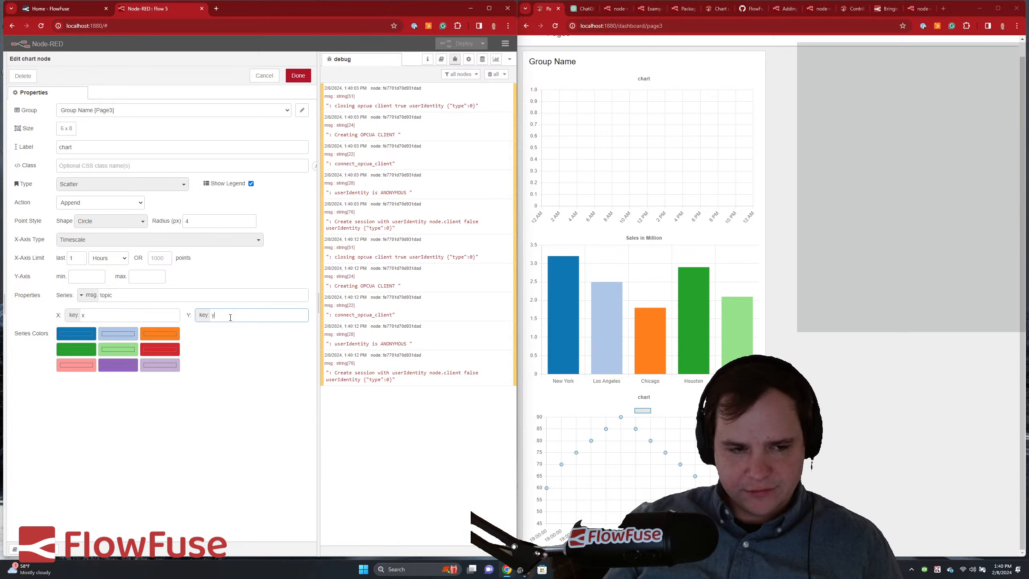
# - Change the scatter chart node's Series property to an empty string and deploy the flow
pyautogui.click(89, 298)
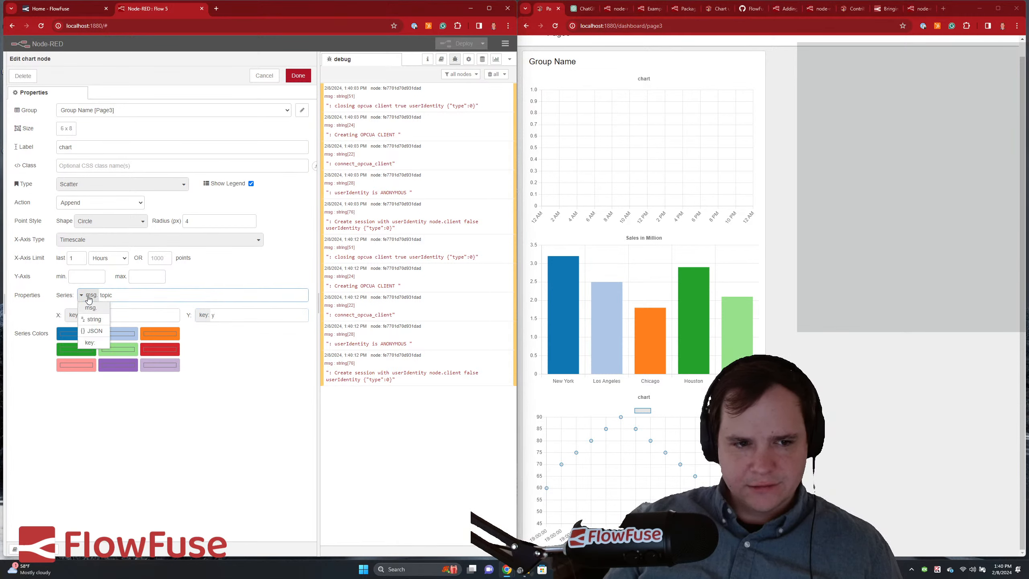
pyautogui.click(94, 319)
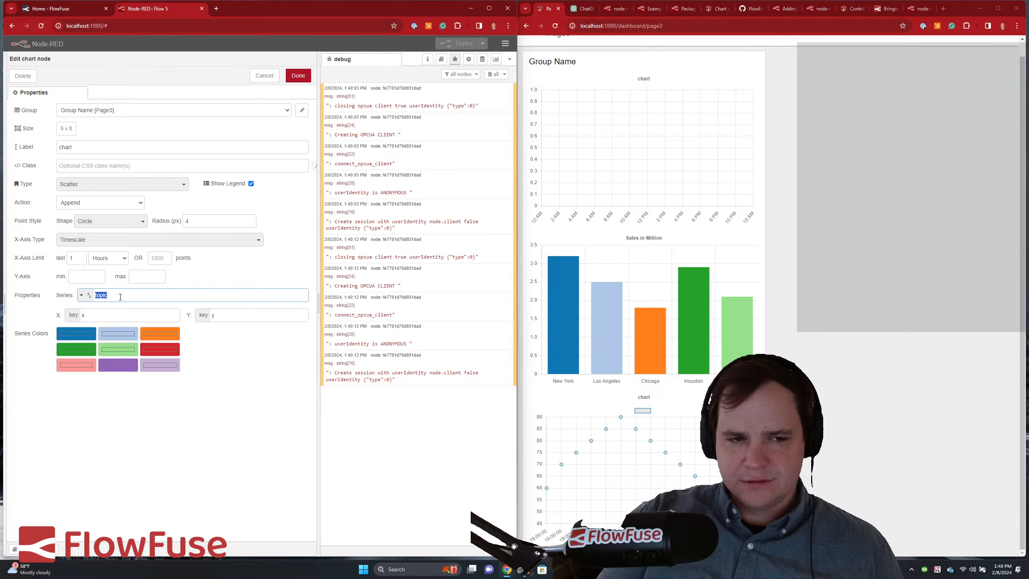
pyautogui.press('BackSpace')
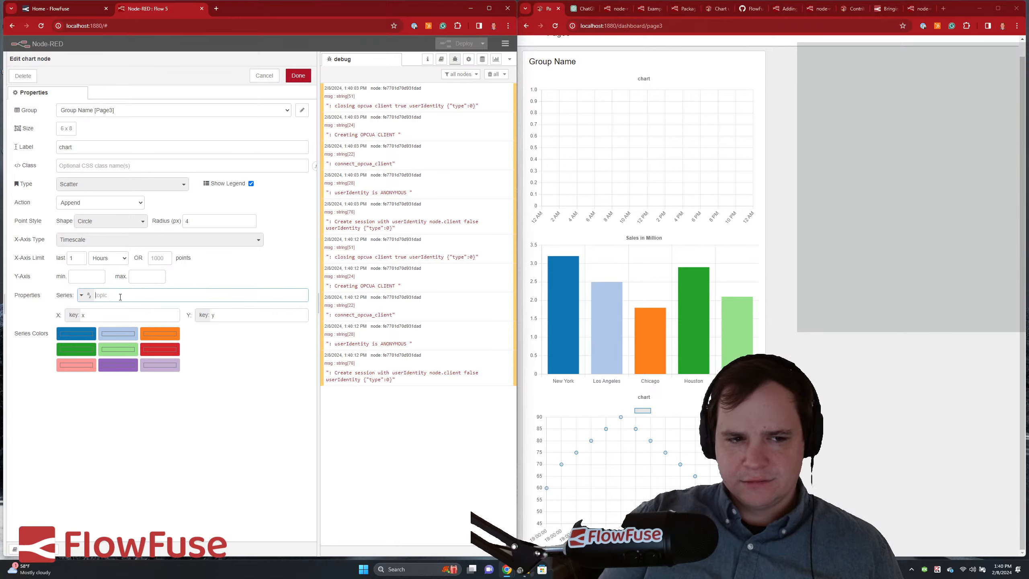
pyautogui.click(298, 76)
pyautogui.click(461, 44)
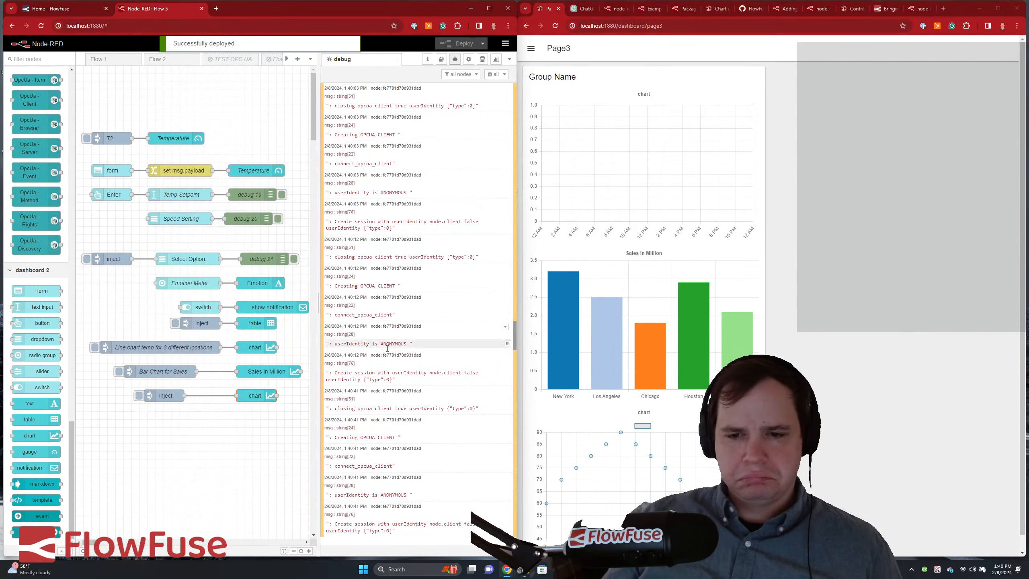
# - Trigger the scatter chart's inject node and view the plotted points on the Page3 dashboard
pyautogui.click(139, 395)
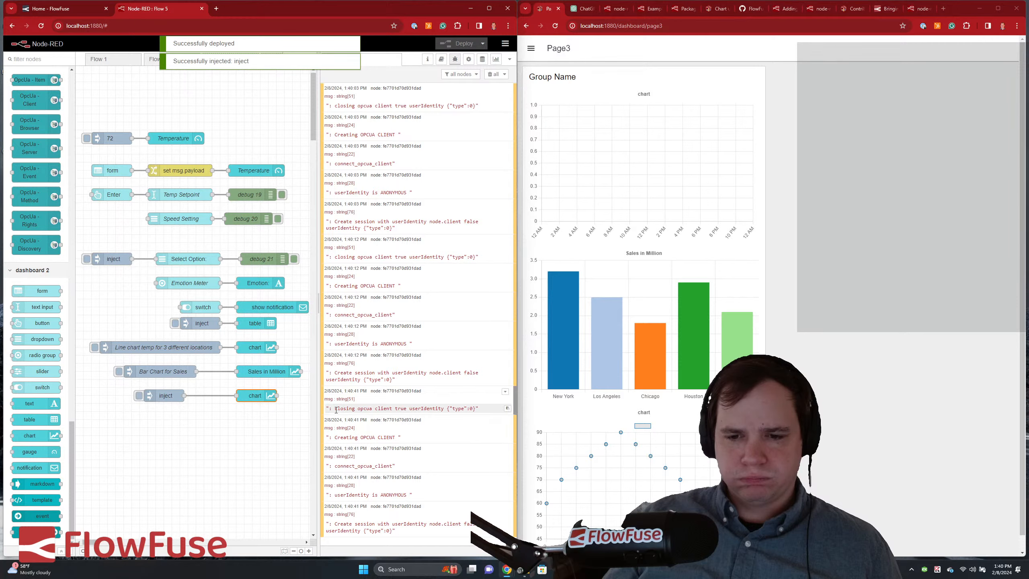
pyautogui.click(140, 398)
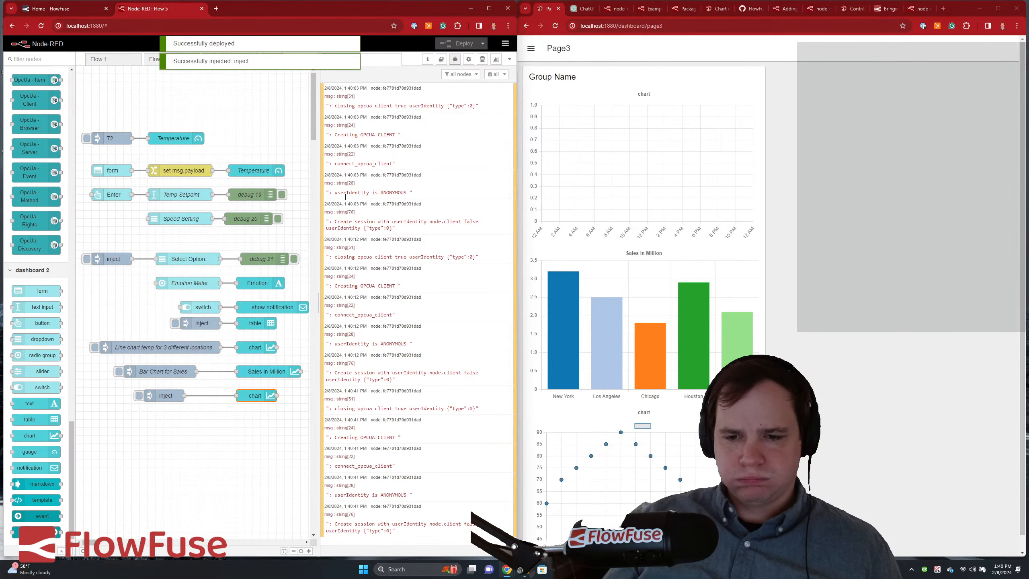
pyautogui.scroll(-1, 653, 412)
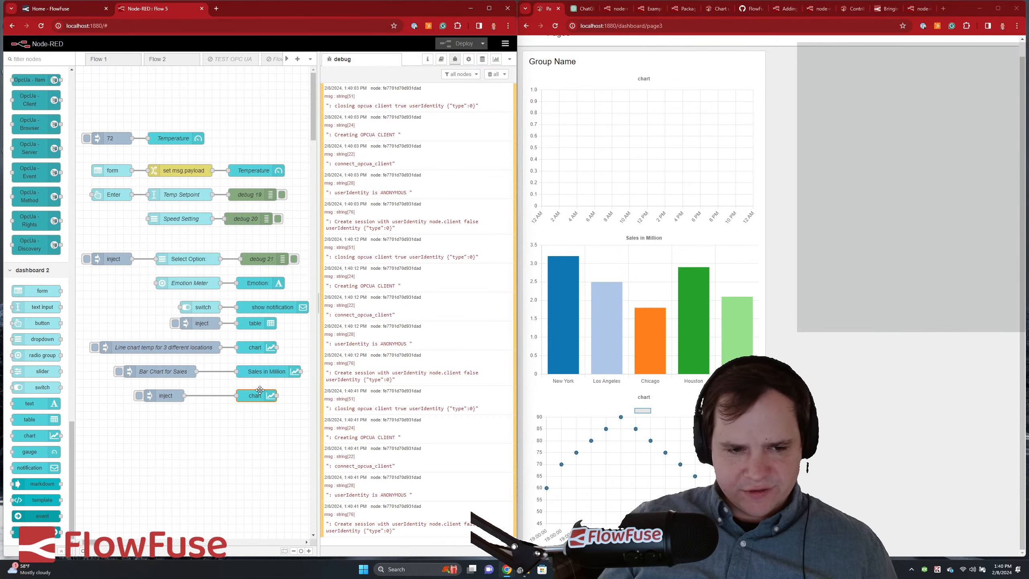
# - Set the scatter chart's X-Axis Type to Linear, deploy the flow, and inject the data again
pyautogui.doubleClick(259, 397)
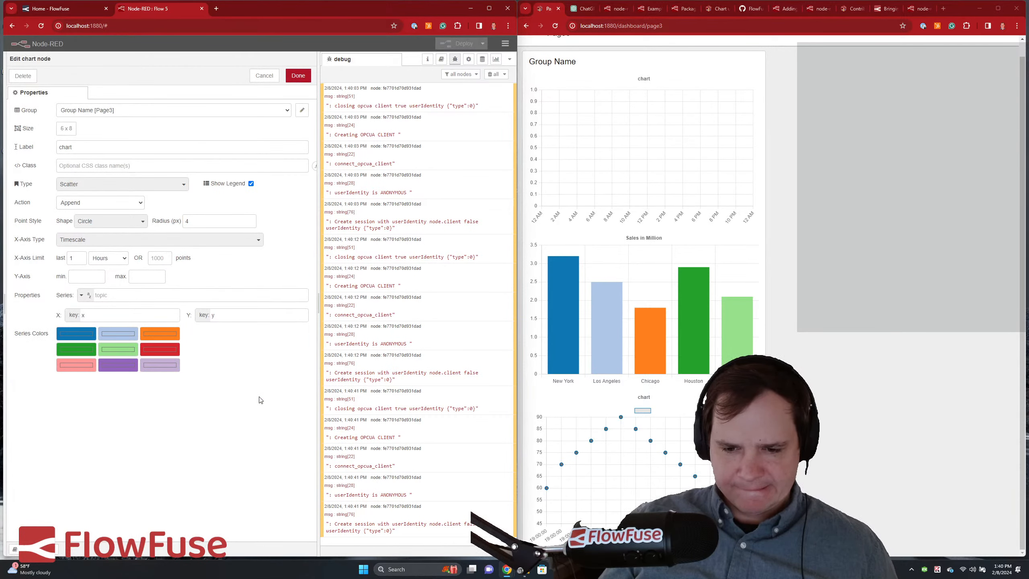
pyautogui.moveTo(578, 453)
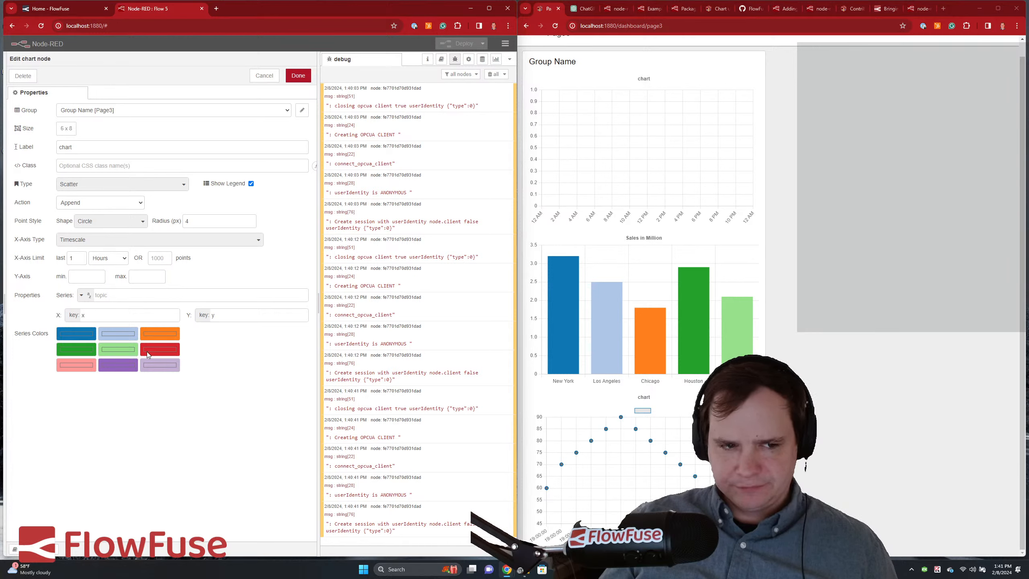
pyautogui.click(97, 239)
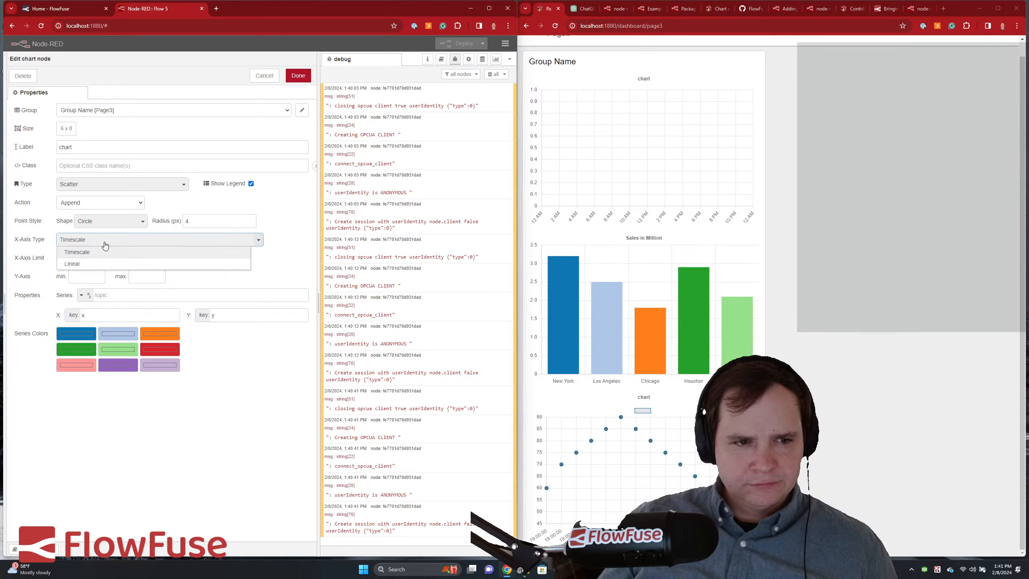
pyautogui.click(100, 265)
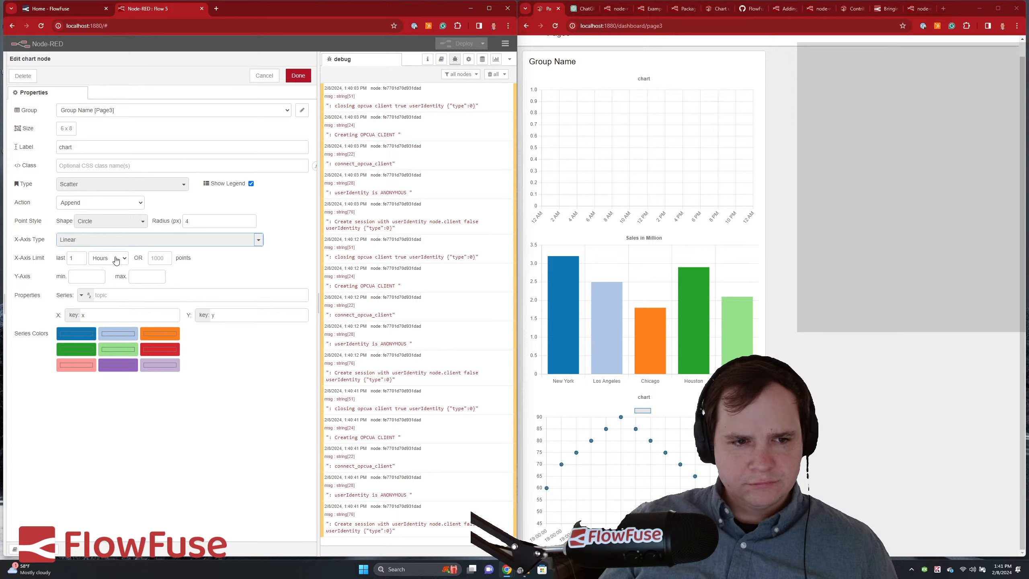
pyautogui.click(114, 259)
pyautogui.click(116, 260)
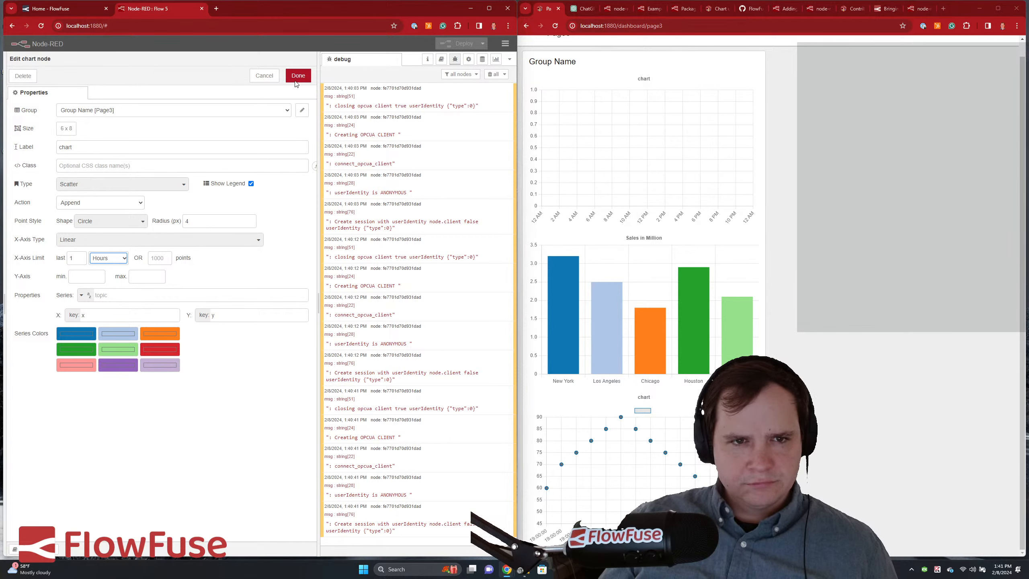
pyautogui.click(298, 75)
pyautogui.click(462, 43)
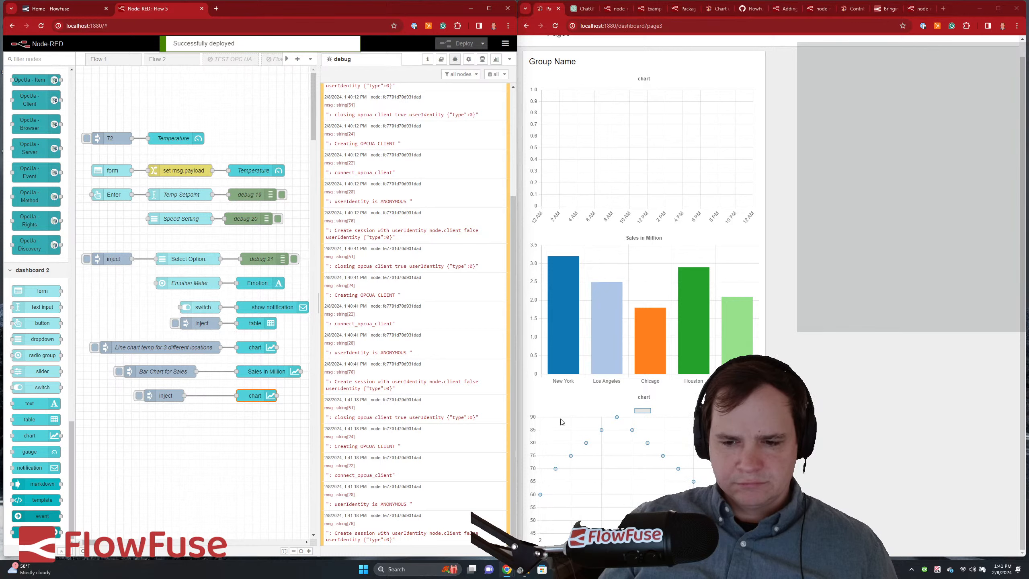
pyautogui.click(140, 397)
# - Set the scatter chart's Action to Replace, deploy the flow, and re-inject its data to check the Page3 chart
pyautogui.doubleClick(253, 395)
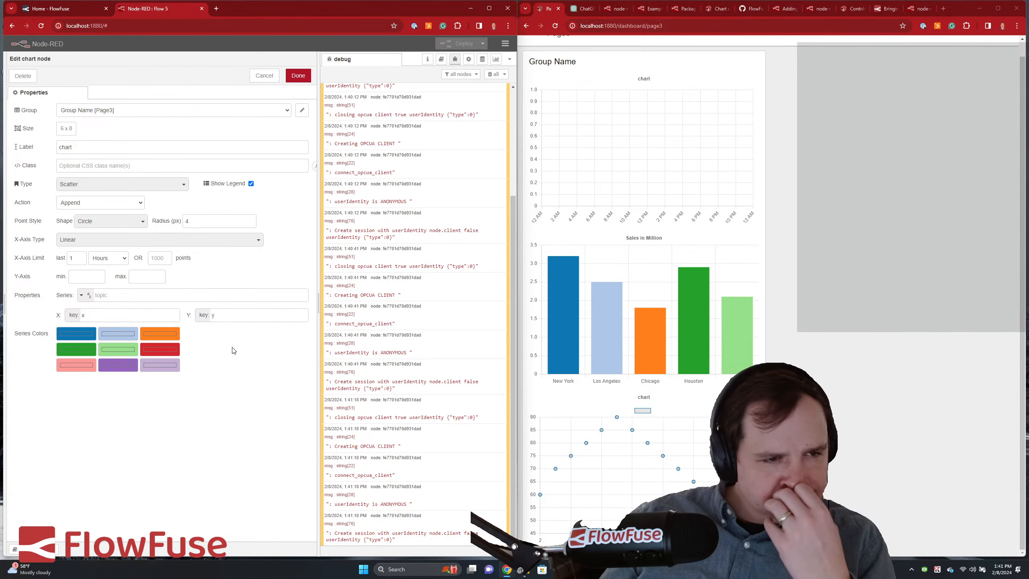
pyautogui.click(128, 207)
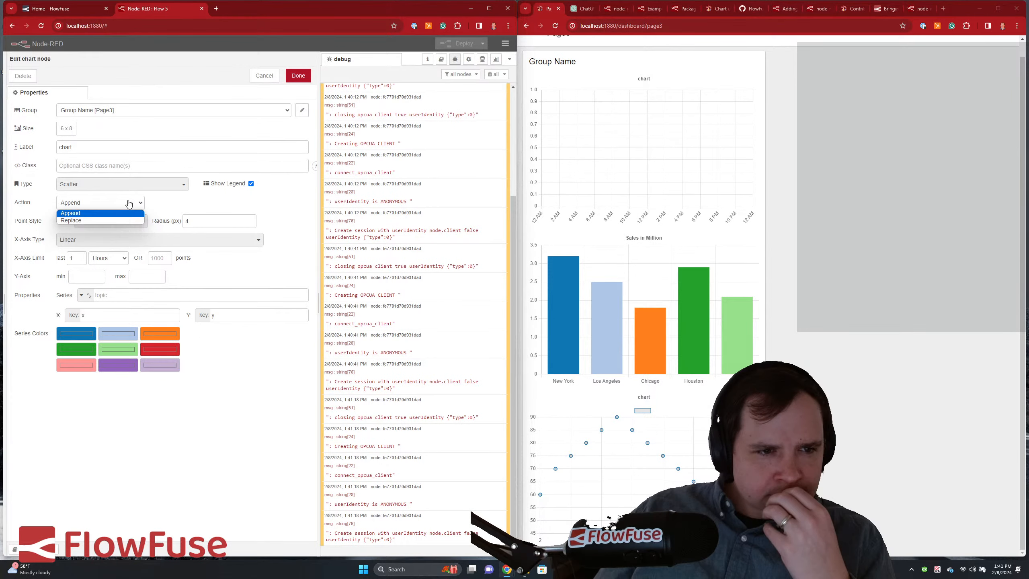
pyautogui.click(107, 219)
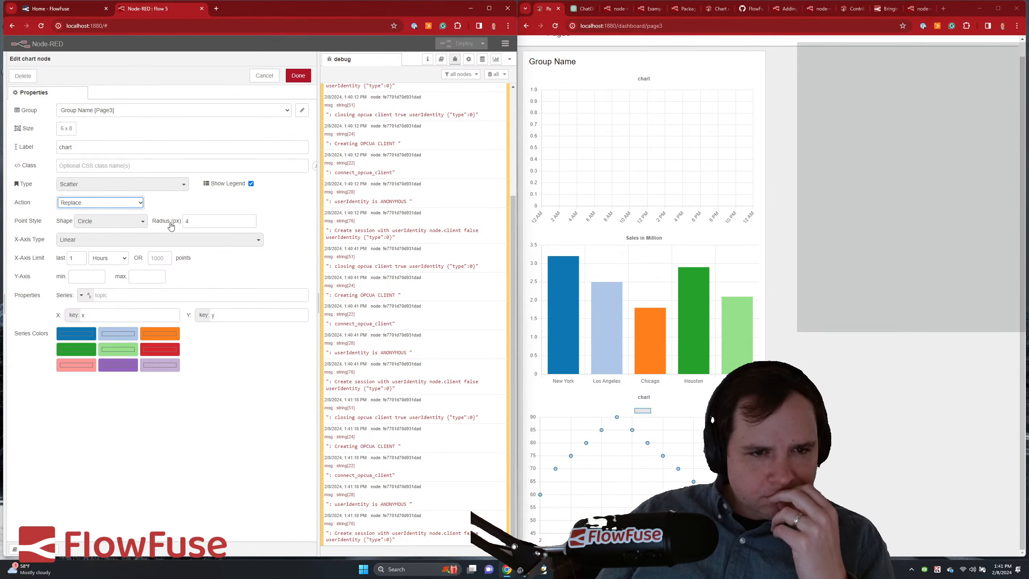
pyautogui.click(299, 76)
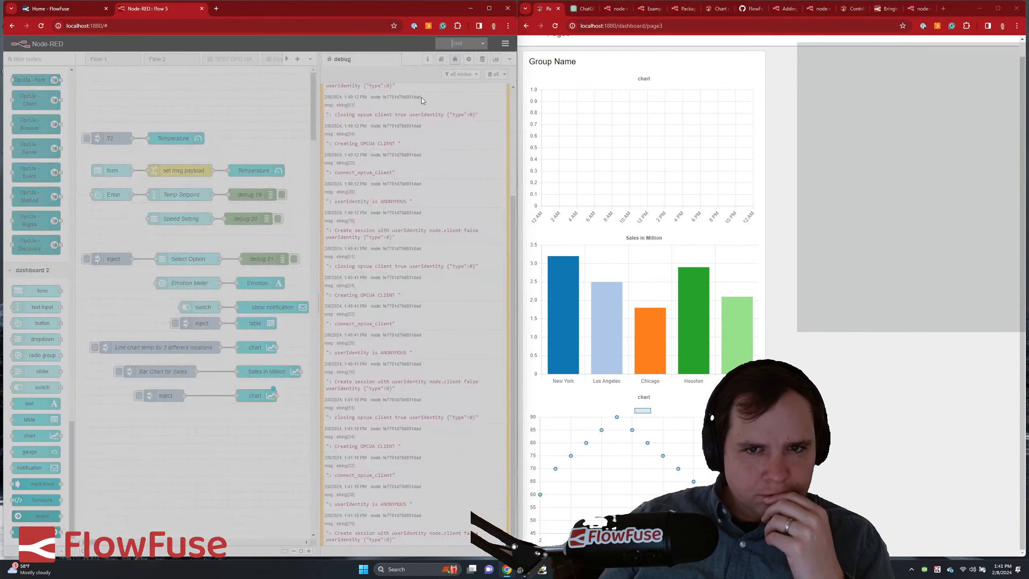
pyautogui.hotkey('ctrl', 'd')
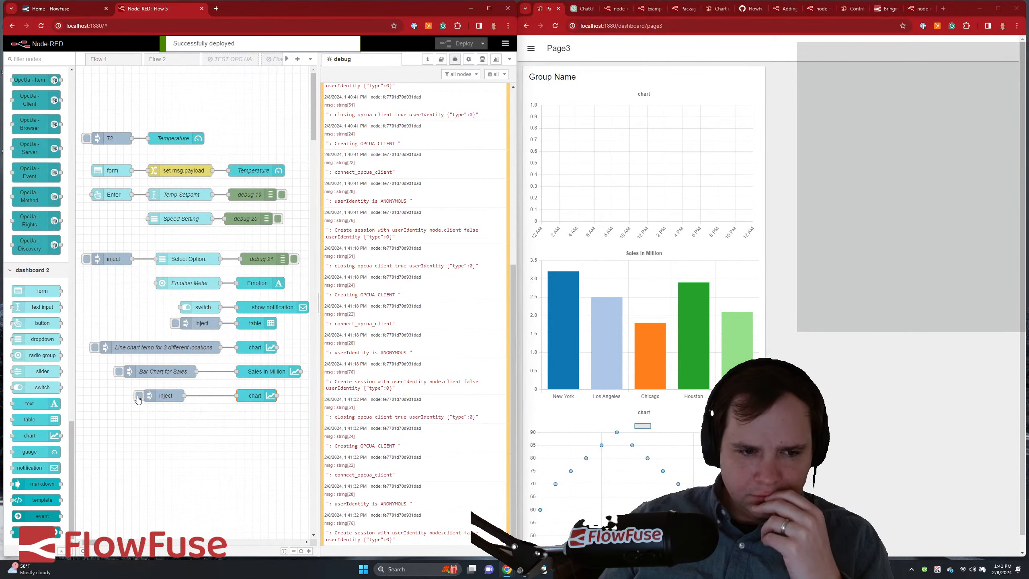
pyautogui.click(139, 396)
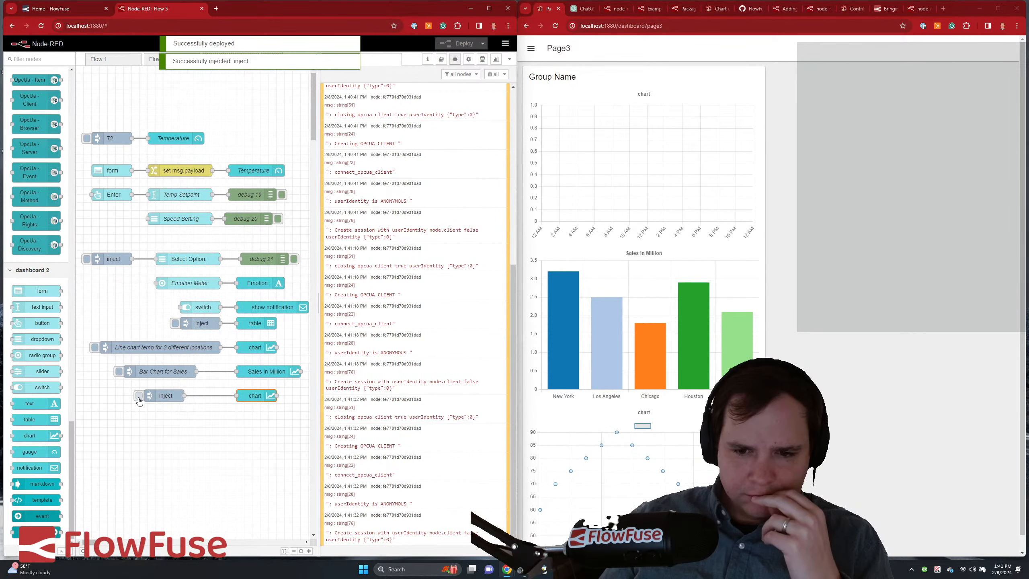
pyautogui.scroll(-1, 621, 445)
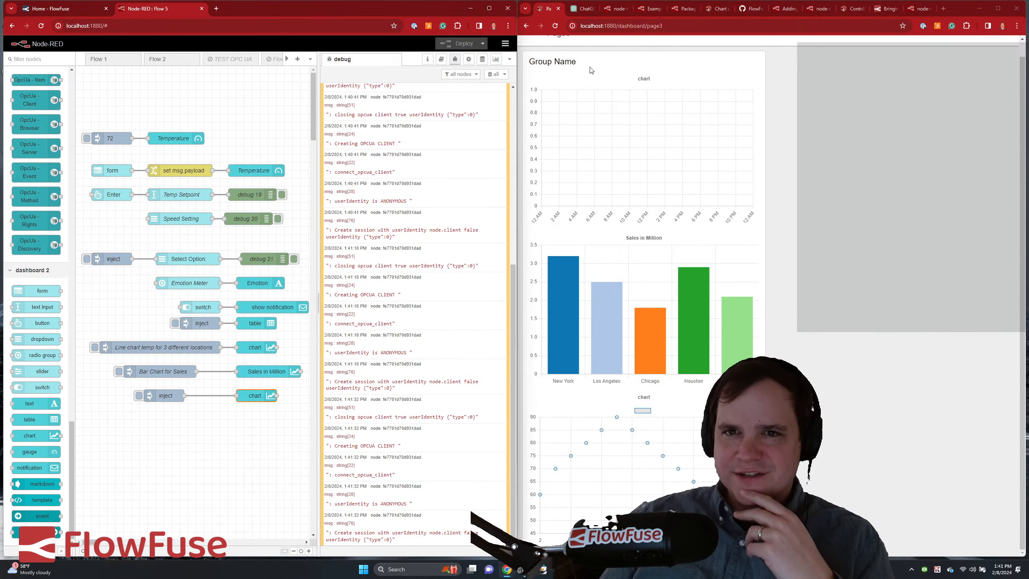
# - Switch to ChatGPT and ask it to add more variability so that the scatter data doesn't look so linear
pyautogui.click(589, 12)
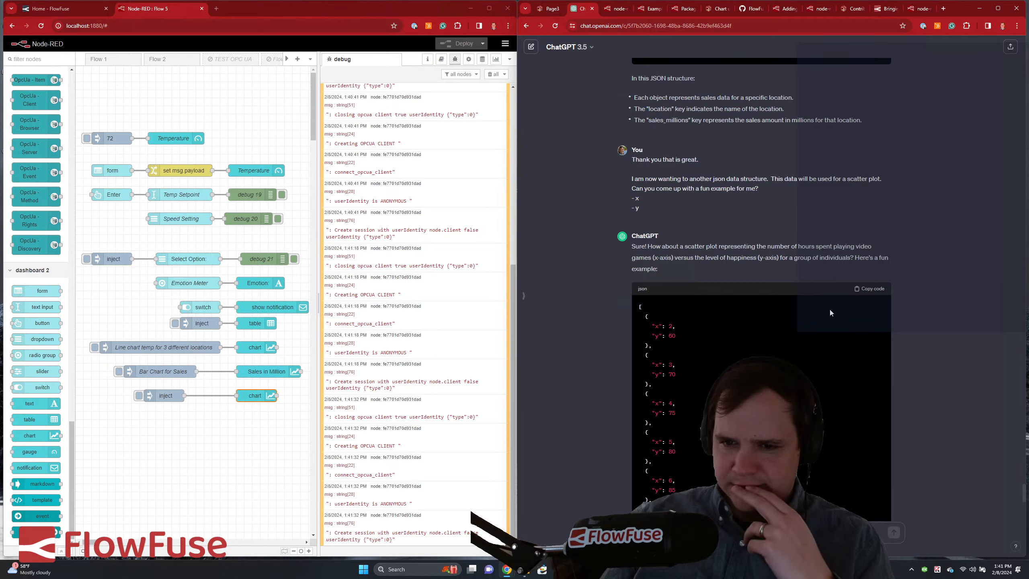
pyautogui.scroll(-10, 830, 307)
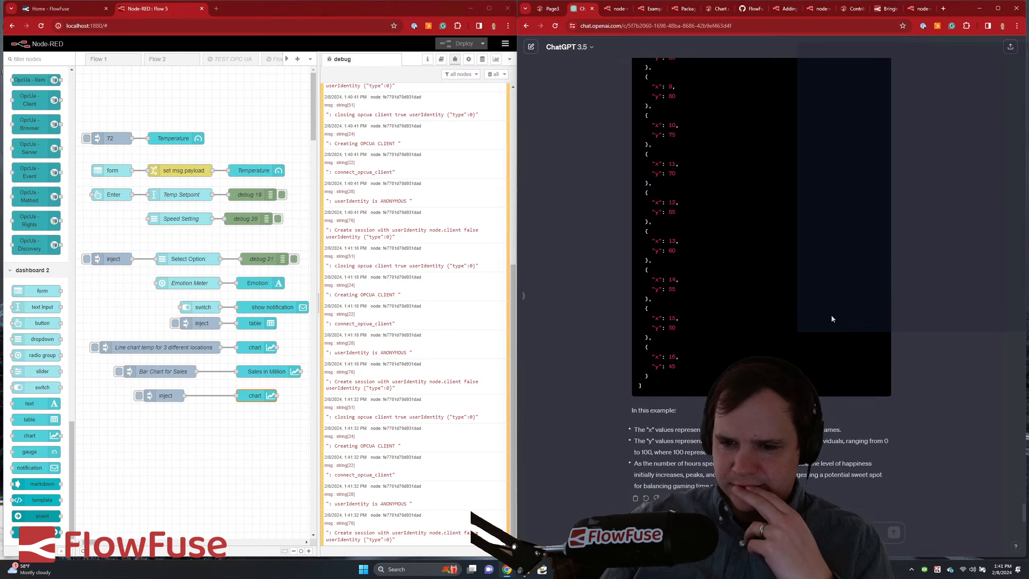
pyautogui.write('can')
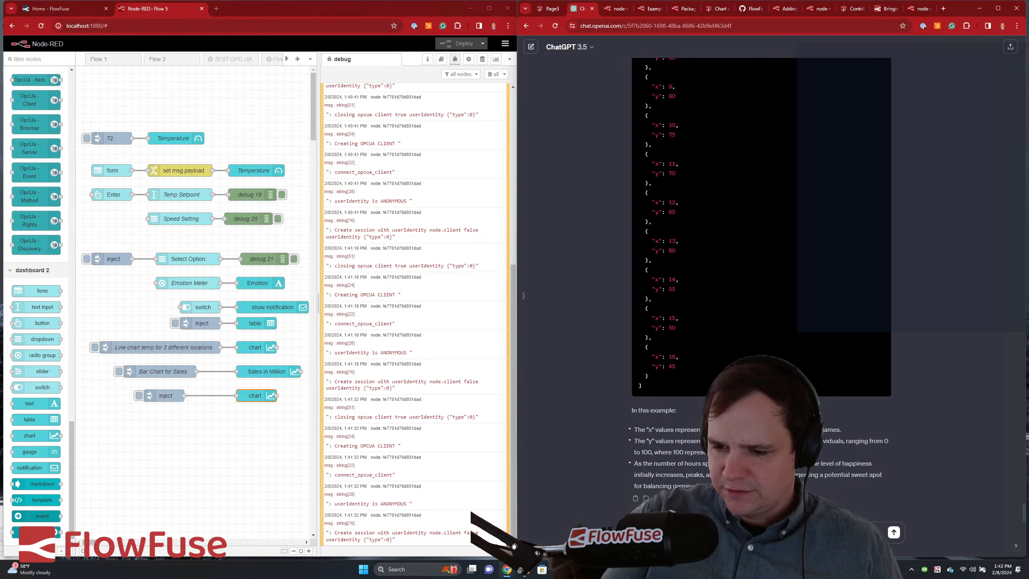
pyautogui.press('Return')
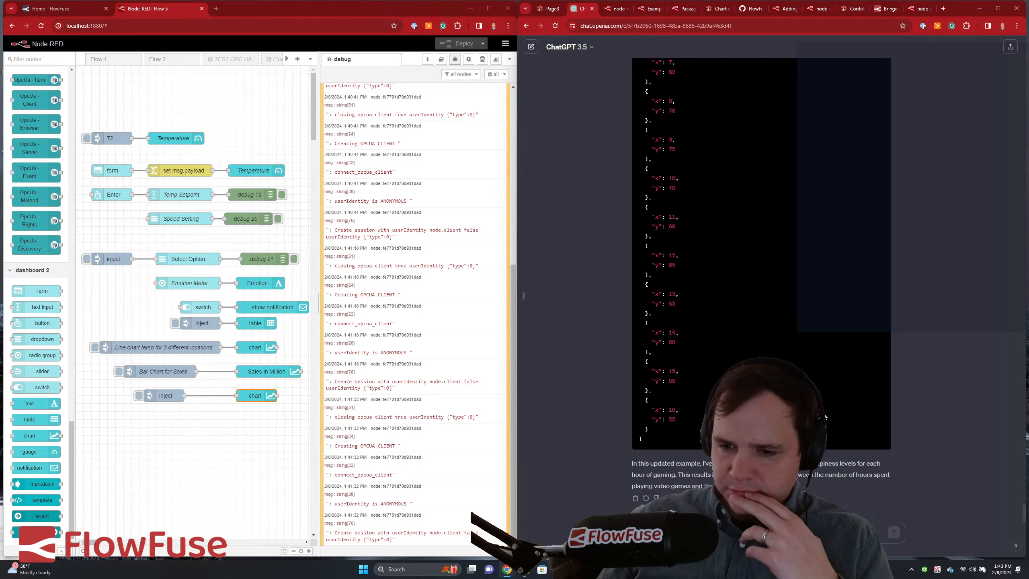
# - Replace the scatter inject node's JSON payload with ChatGPT's updated x/y data, deploy the flow, and return to the Page3 dashboard
pyautogui.scroll(10, 826, 405)
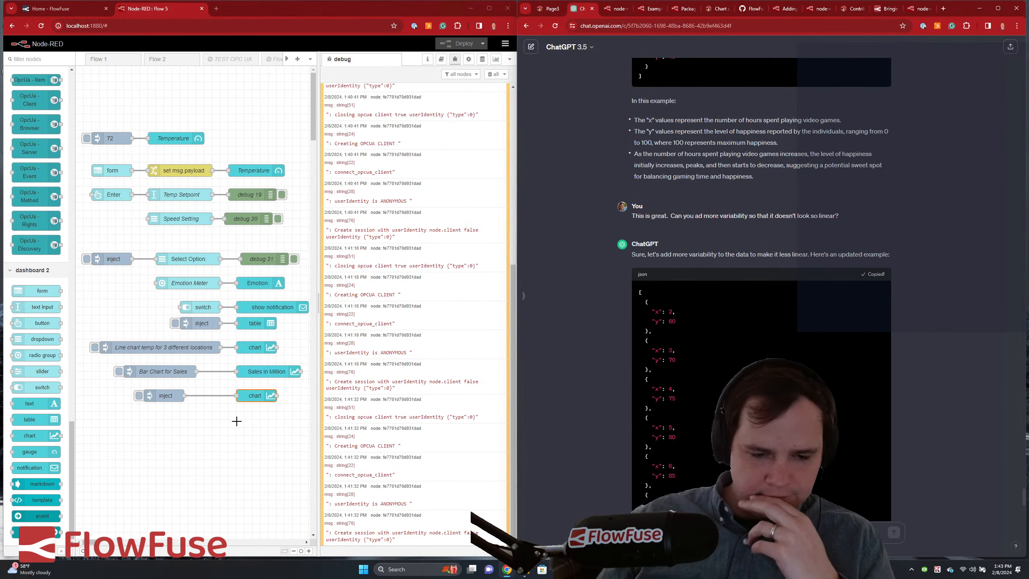
pyautogui.click(158, 394)
pyautogui.doubleClick(158, 394)
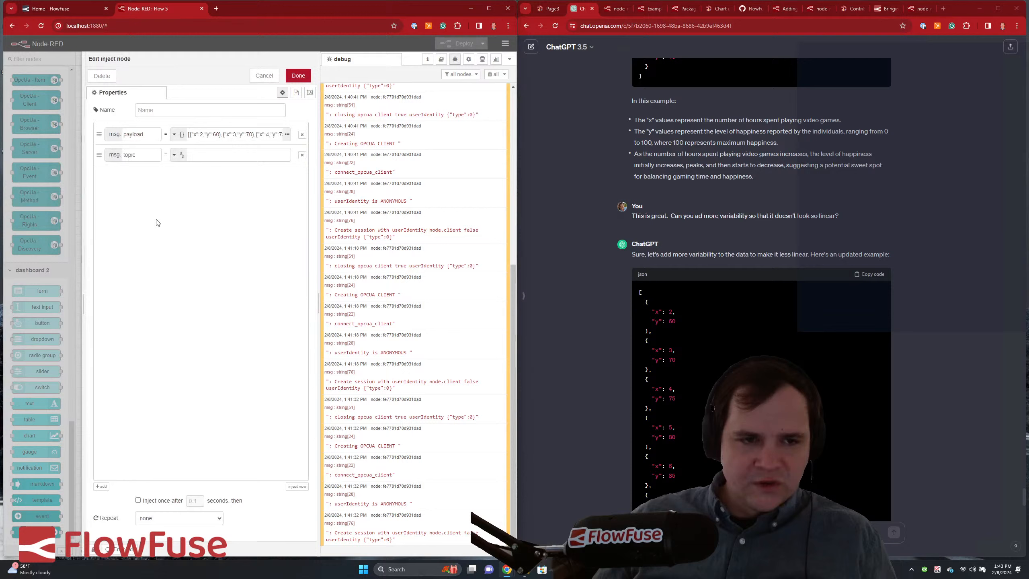
pyautogui.click(287, 133)
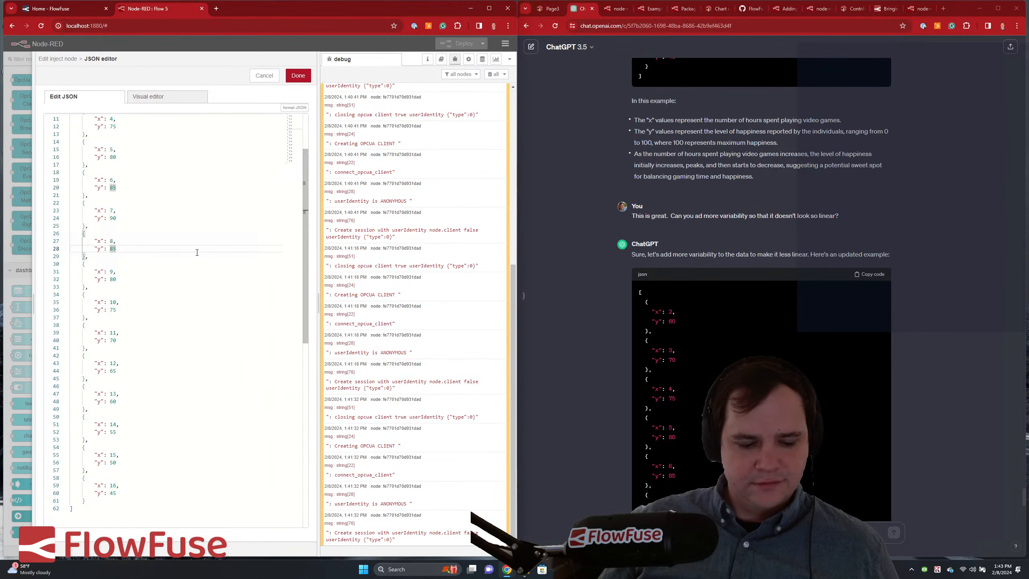
pyautogui.hotkey('ctrl', 'a')
pyautogui.write('[     {         "x": 2,         "y": 60     },     {         "x": 3,         "y": 70     },     {         "x": 4,         "y": 75     },     {         "x": 5,         "y": 80     },     {         "x": 6,         "y": 85     },     {         "x": 7,         "y": 82     },     {         "x": 8,         "y": 78     },     {         "x": 9,         "y": 75     },     {         "x": 10,         "y": 70     },     {         "x": 11,         "y": 68     },     {         "x": 12,         "y": 65     },     {         "x": 13,         "y": 63     },     {         "x": 14,         "y": 60     },     {         "x": 15,         "y": 58     },     {         "x": 16,         "y": 55     } ]')
pyautogui.click(298, 75)
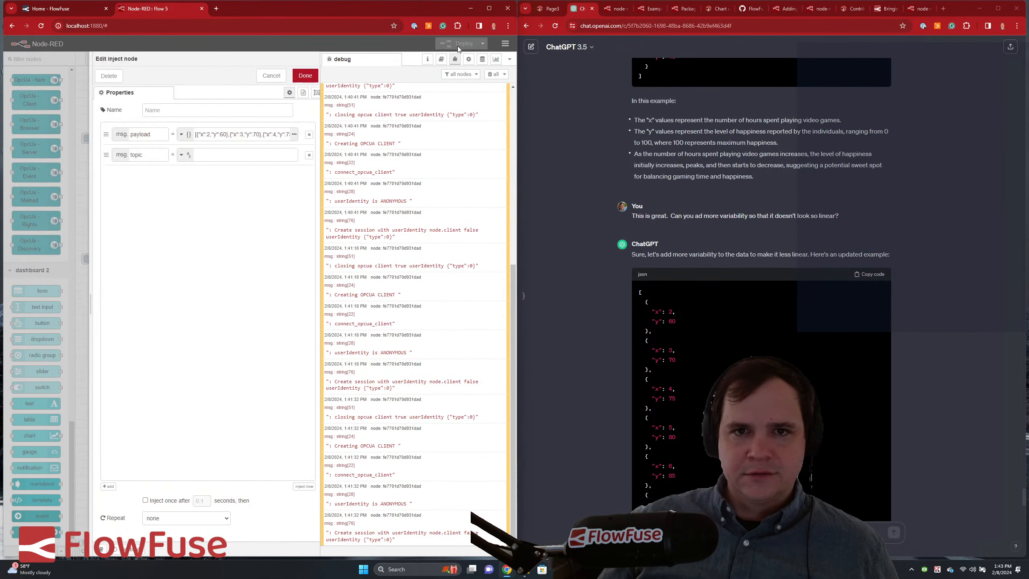
pyautogui.click(298, 75)
pyautogui.click(448, 44)
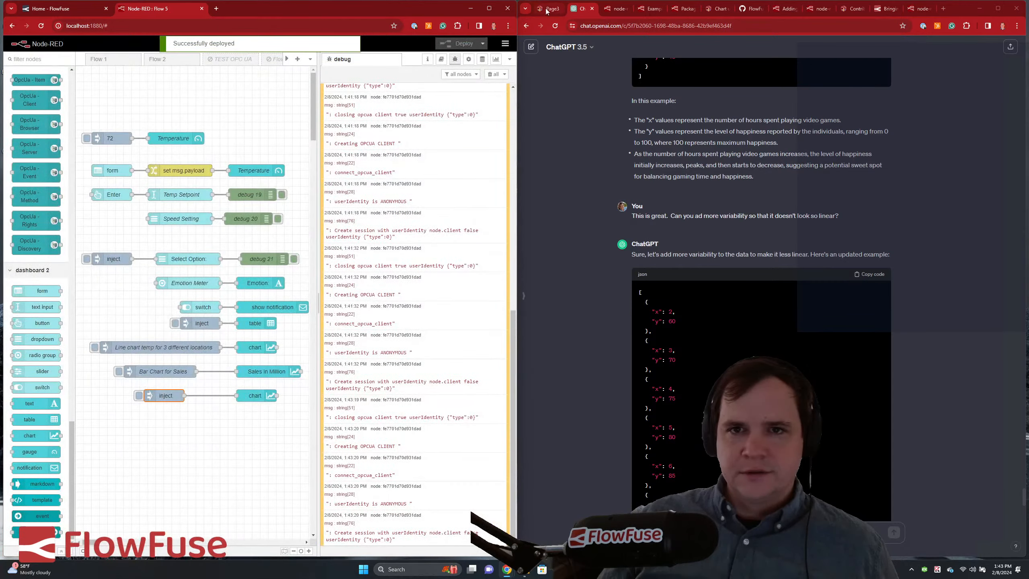
pyautogui.click(549, 9)
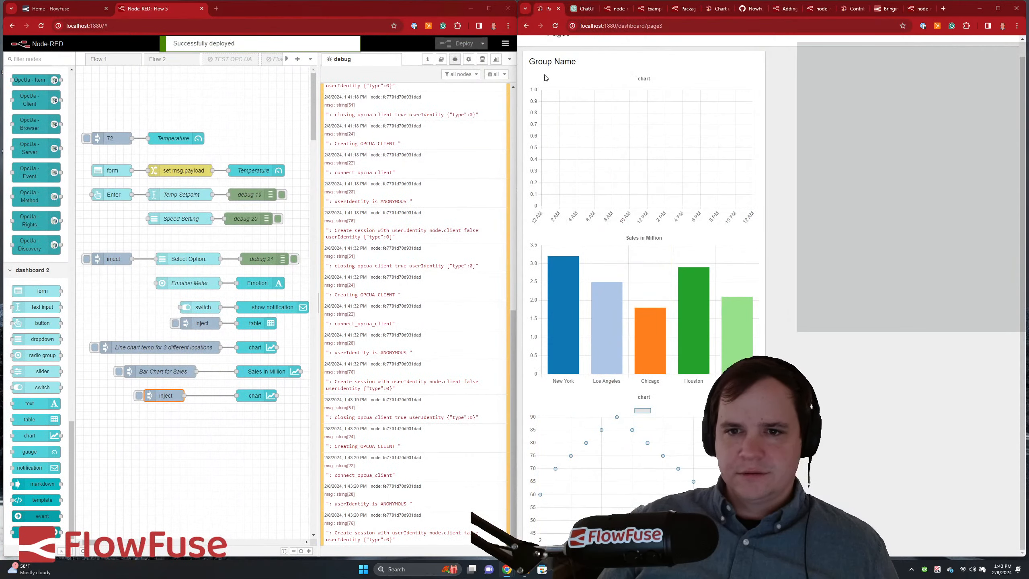
# - Inject the scatter data into the Page3 chart, and ask ChatGPT for 100 datapoints with variability and using decimals
pyautogui.click(139, 395)
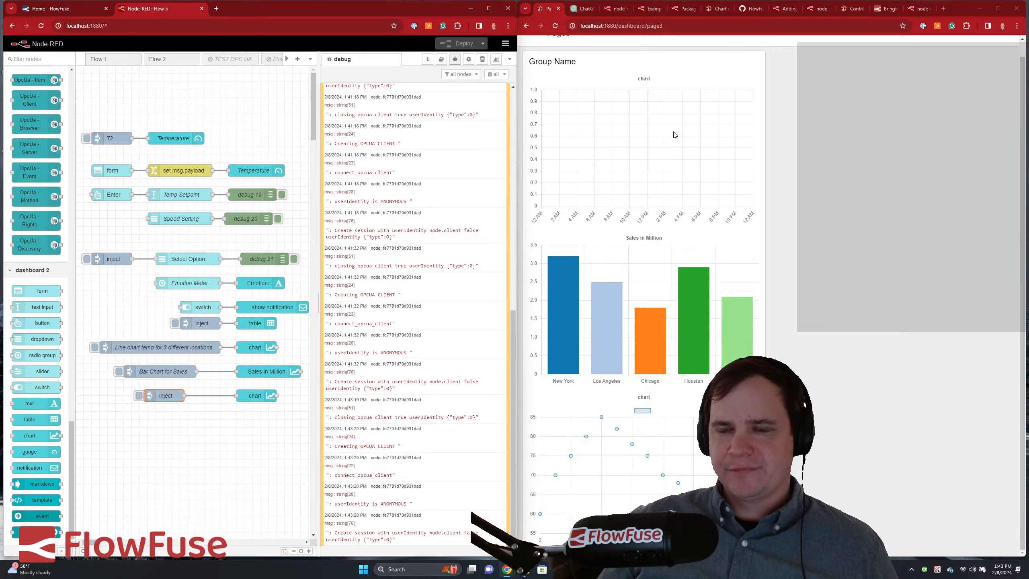
pyautogui.click(580, 9)
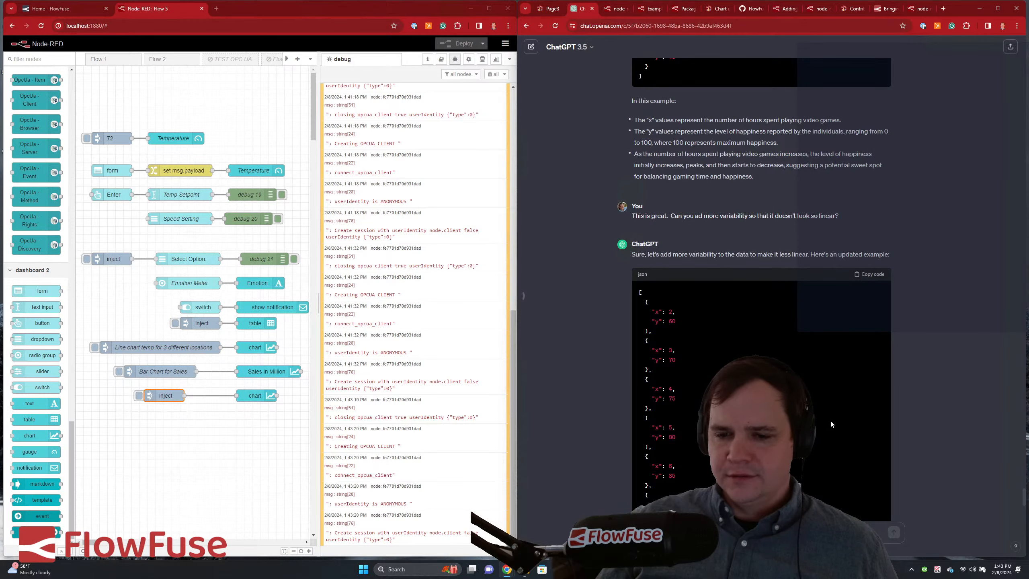
pyautogui.scroll(-5, 762, 251)
pyautogui.write('can you')
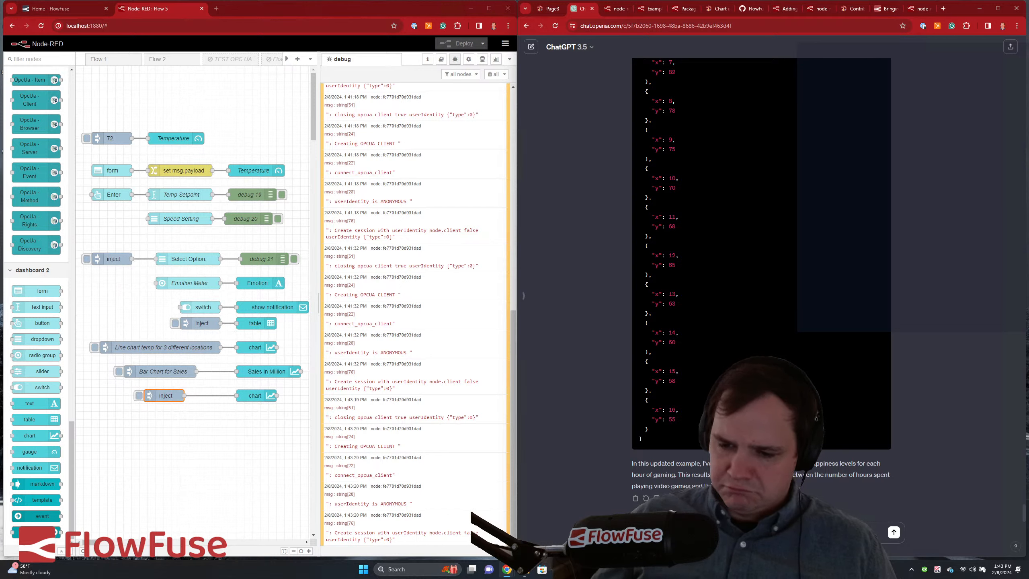
pyautogui.press('Return')
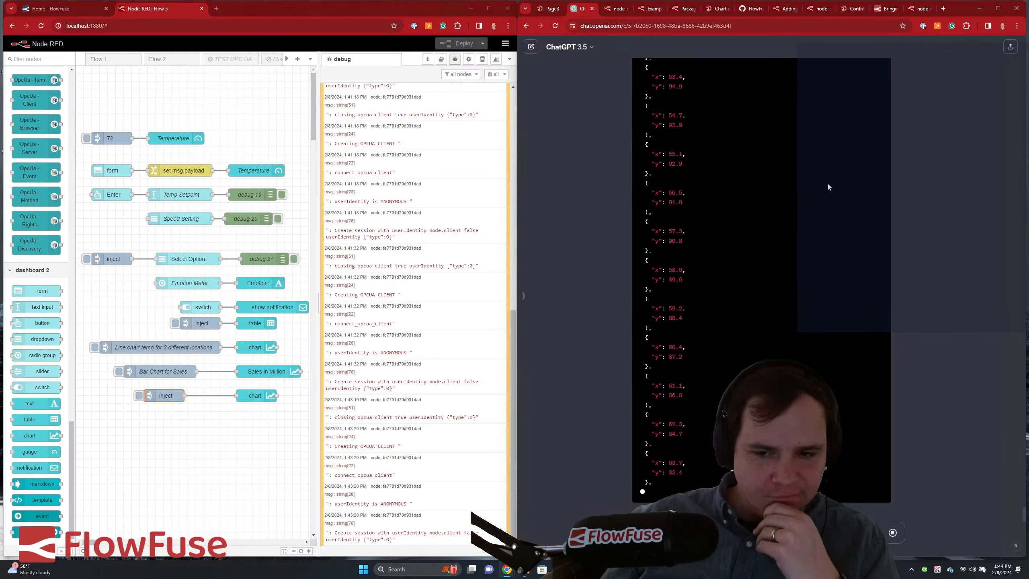
# - Try to replace the scatter inject node's JSON payload with ChatGPT's partially generated decimal x/y data
pyautogui.doubleClick(163, 395)
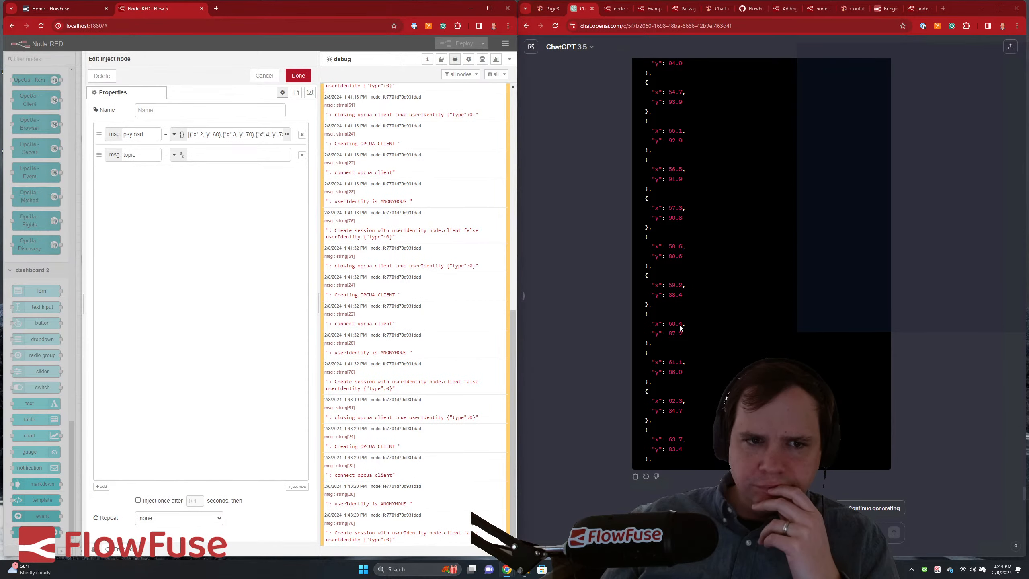
pyautogui.scroll(10, 772, 269)
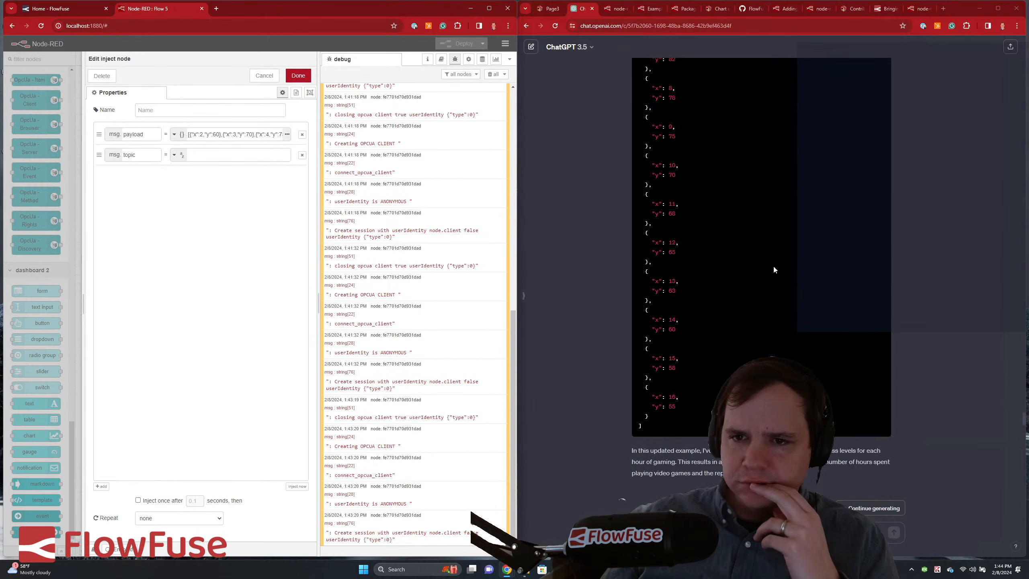
pyautogui.scroll(-10, 774, 264)
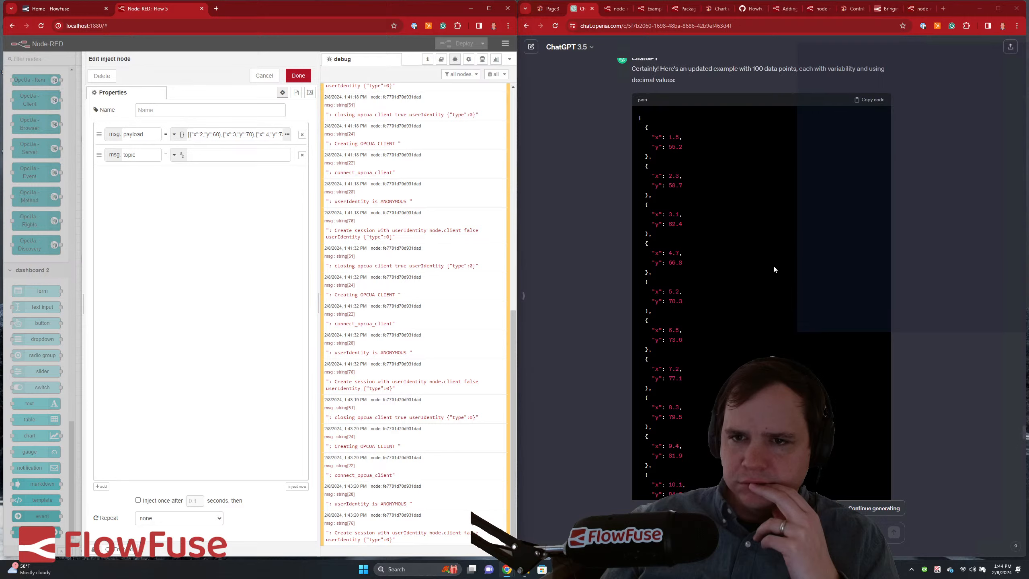
pyautogui.click(870, 139)
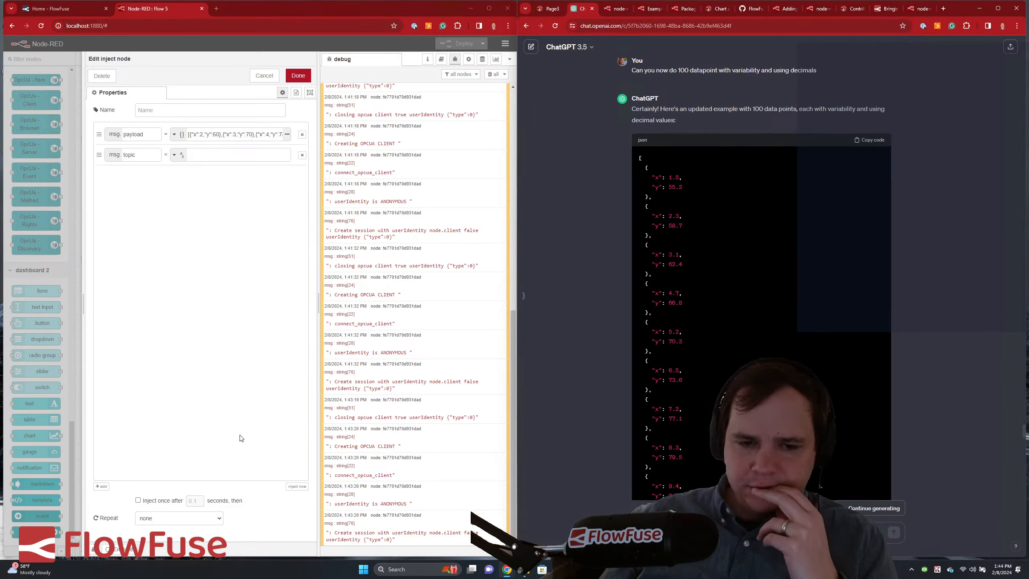
pyautogui.click(287, 134)
pyautogui.click(241, 312)
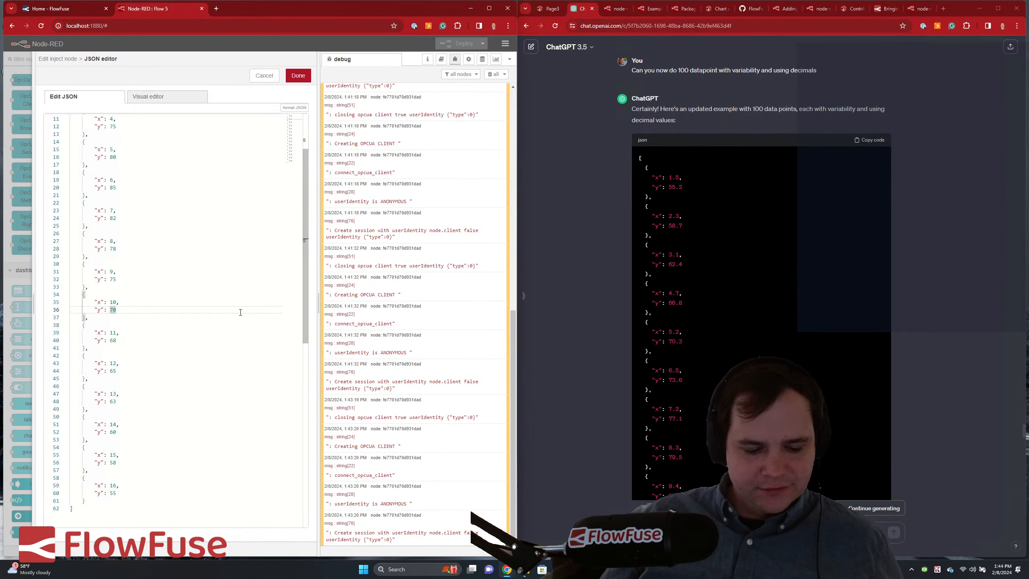
pyautogui.hotkey('ctrl', 'a')
pyautogui.hotkey('ctrl', 'v')
pyautogui.click(298, 75)
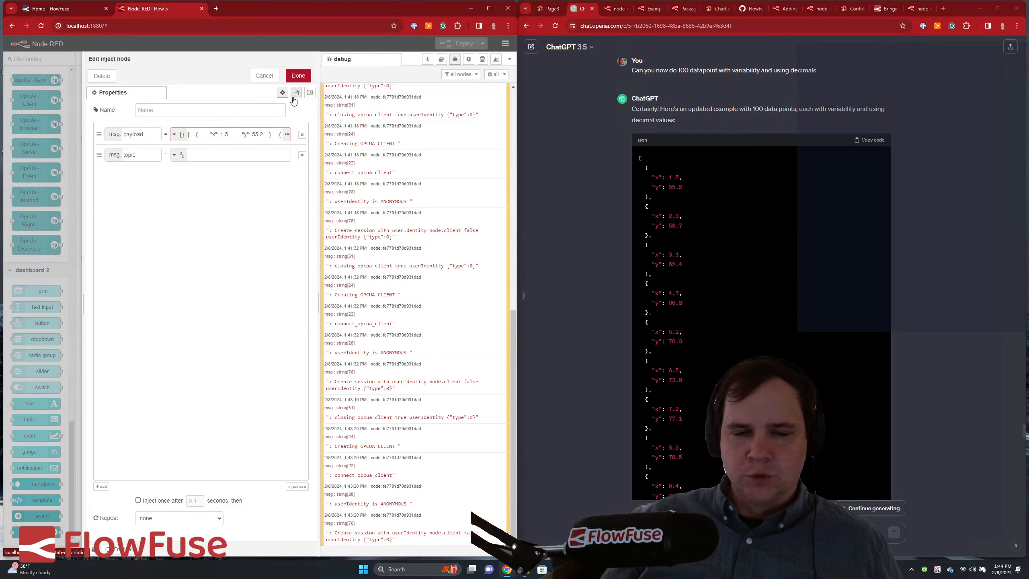
pyautogui.click(299, 76)
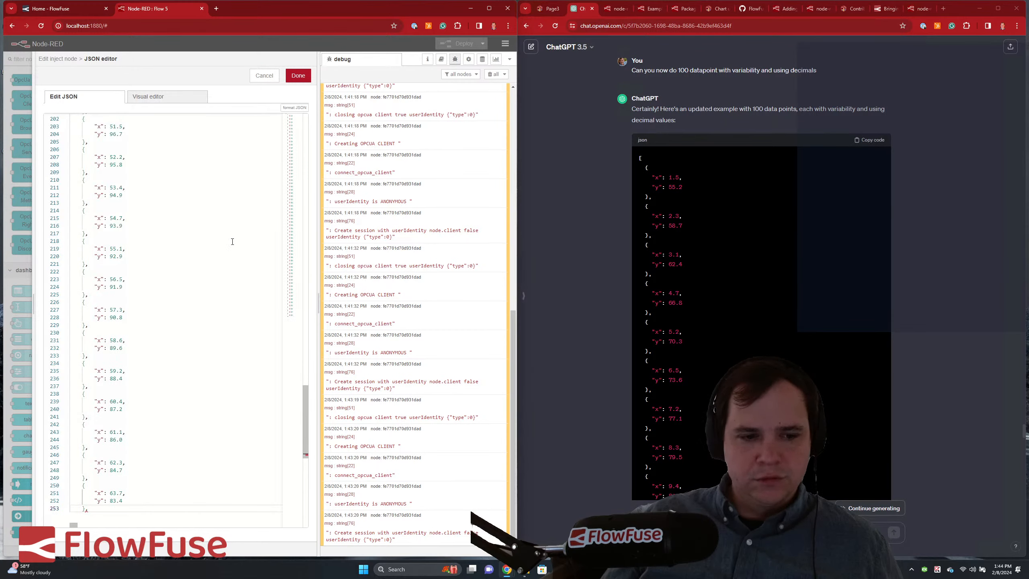
# - Have ChatGPT continue generating the 100-point data, and ask it to make the max of hours played 10 and start over with more data
pyautogui.scroll(-20, 770, 365)
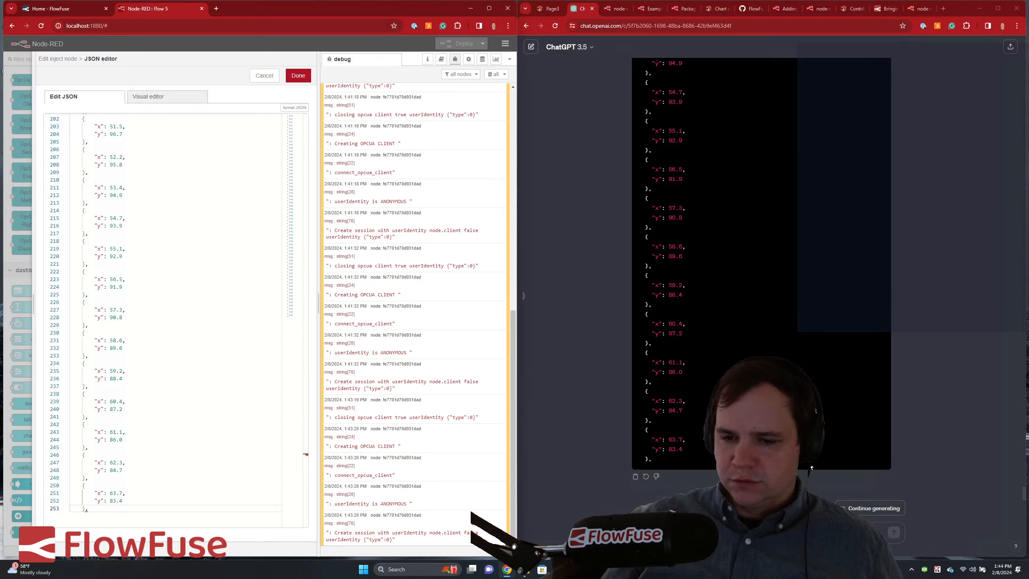
pyautogui.click(862, 511)
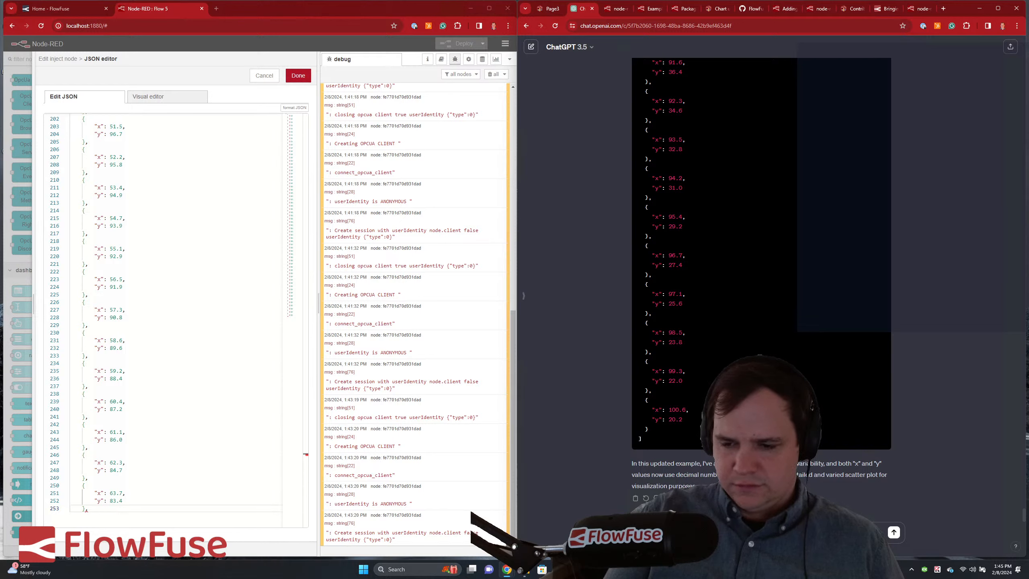
pyautogui.press('Return')
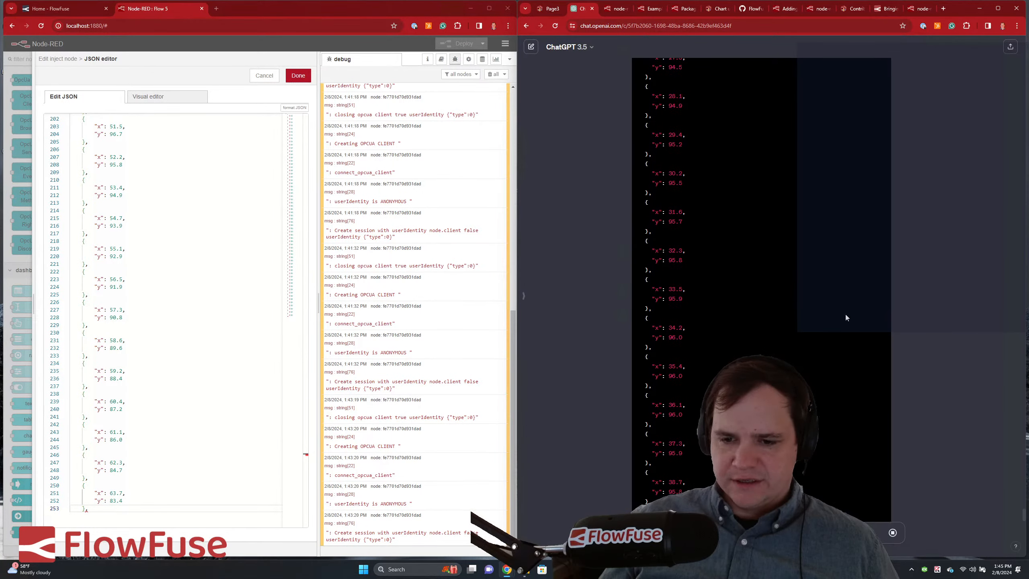
# - Copy ChatGPT's full 100-point decimal JSON and replace the scatter inject node's payload with it
pyautogui.scroll(-3, 237, 347)
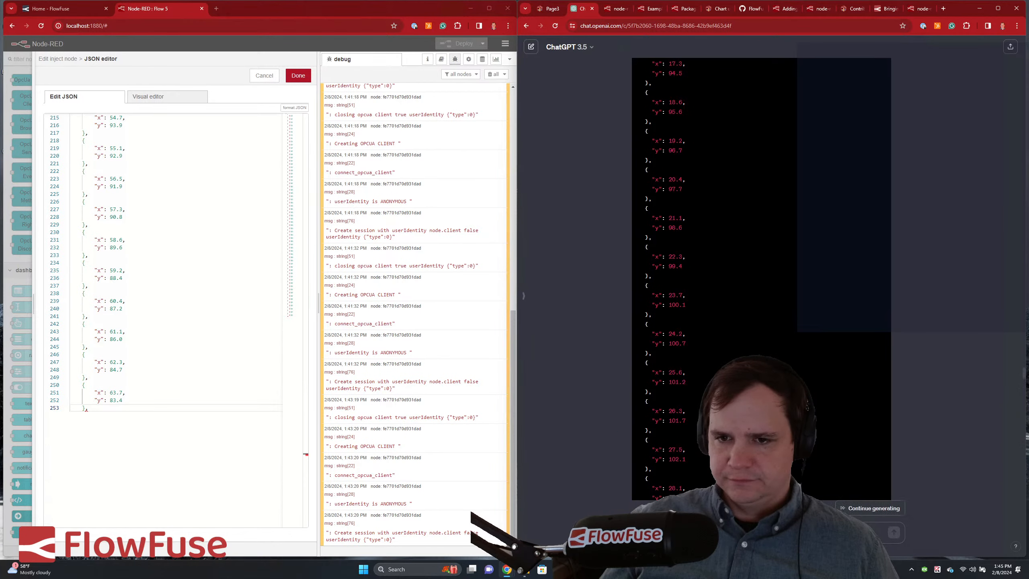
pyautogui.scroll(5, 761, 280)
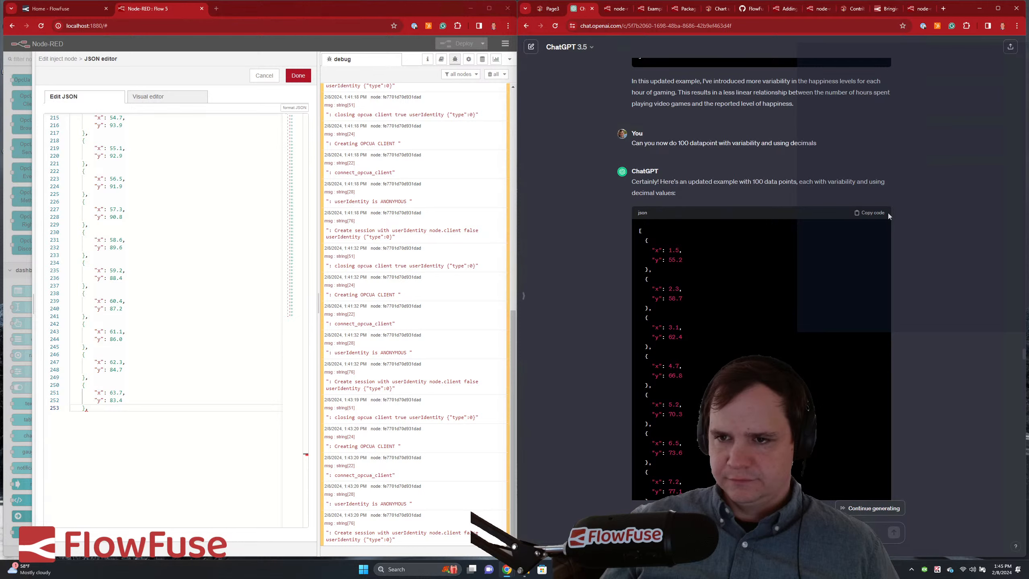
pyautogui.click(104, 331)
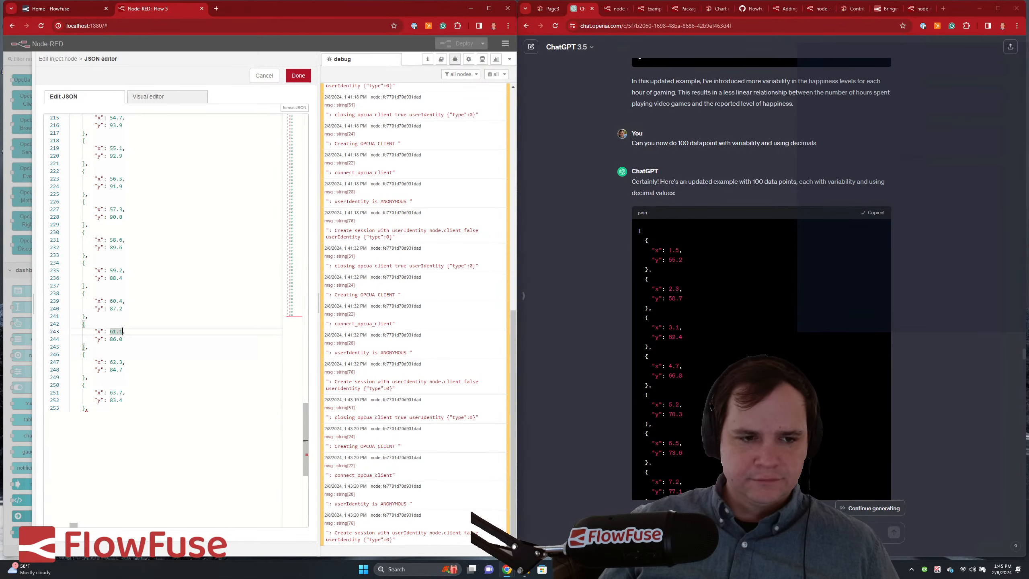
pyautogui.hotkey('ctrl', 'a')
pyautogui.hotkey('ctrl', 'v')
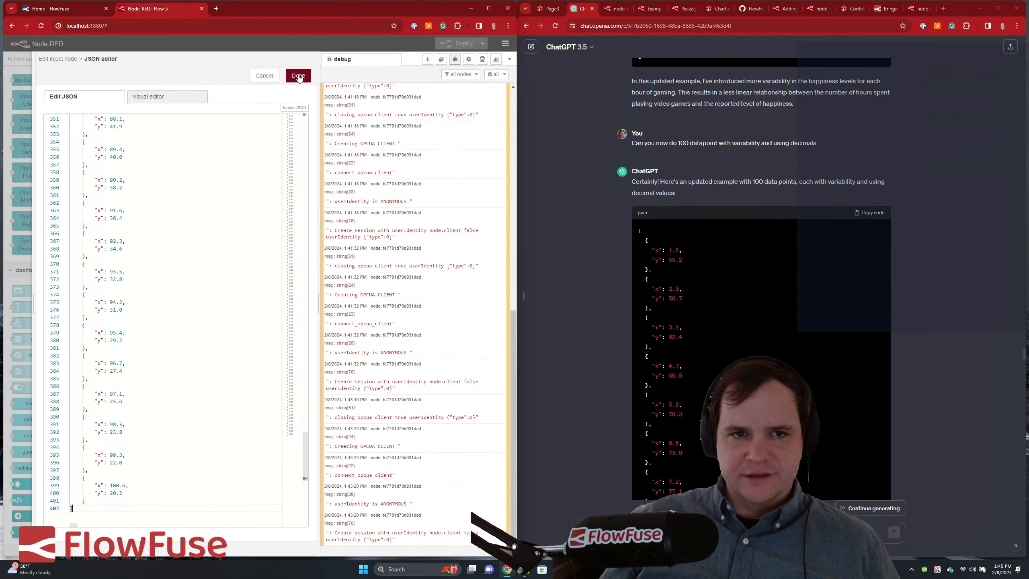
pyautogui.click(298, 77)
pyautogui.click(298, 77)
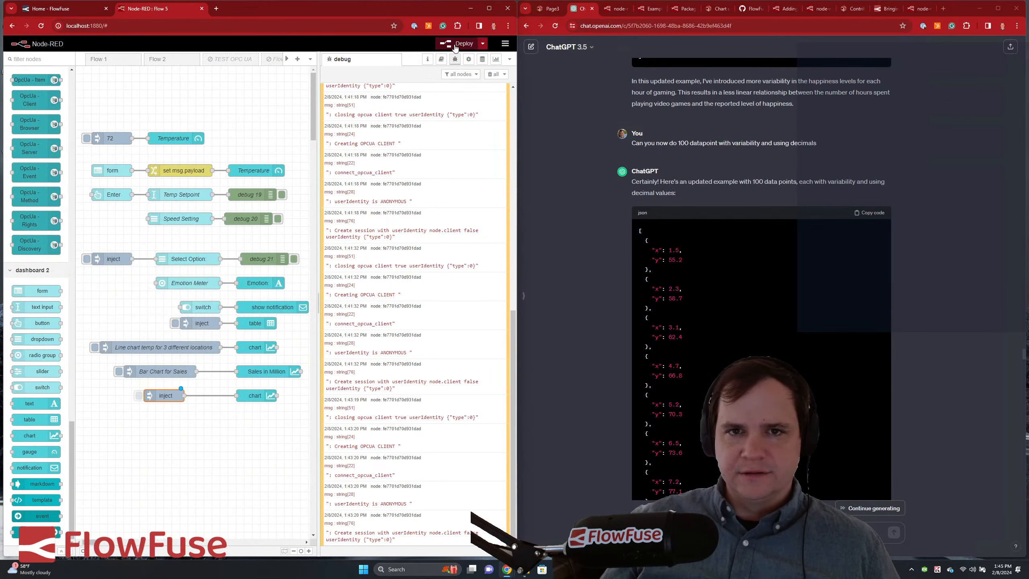
# - Deploy the flow, switch to the Page3 dashboard, and inject the 100-point data into the scatter chart
pyautogui.click(462, 44)
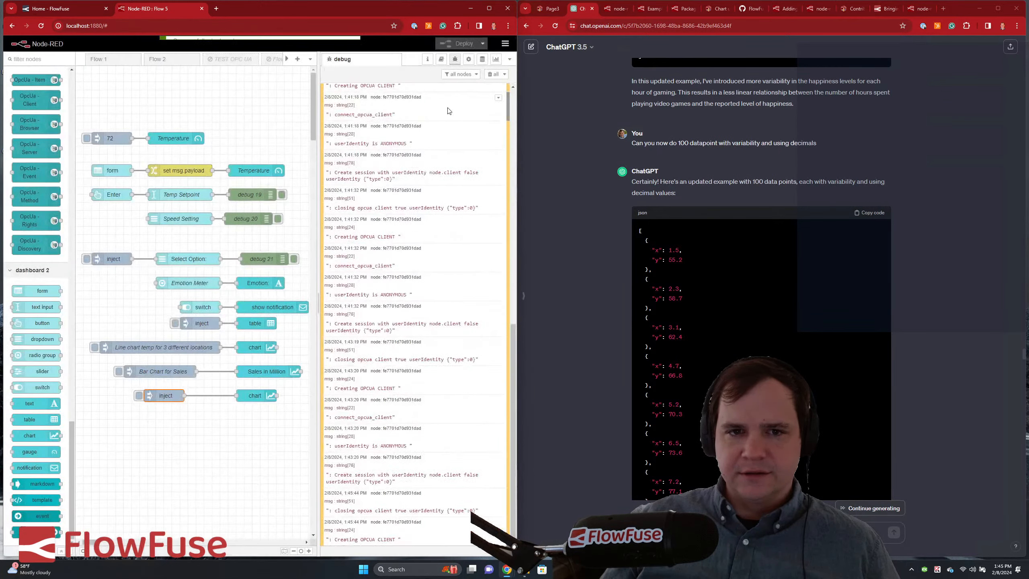
pyautogui.click(549, 9)
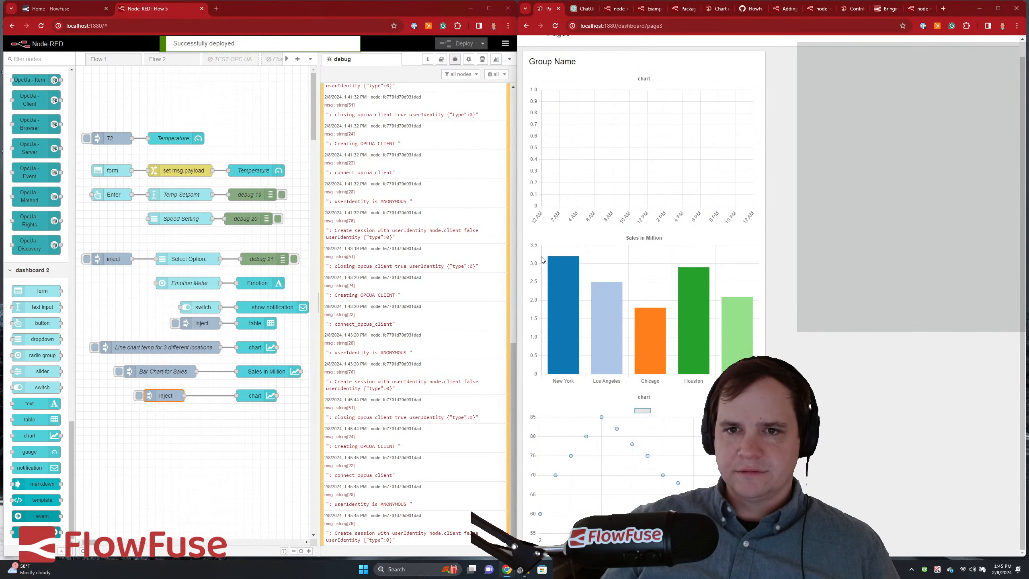
pyautogui.click(139, 395)
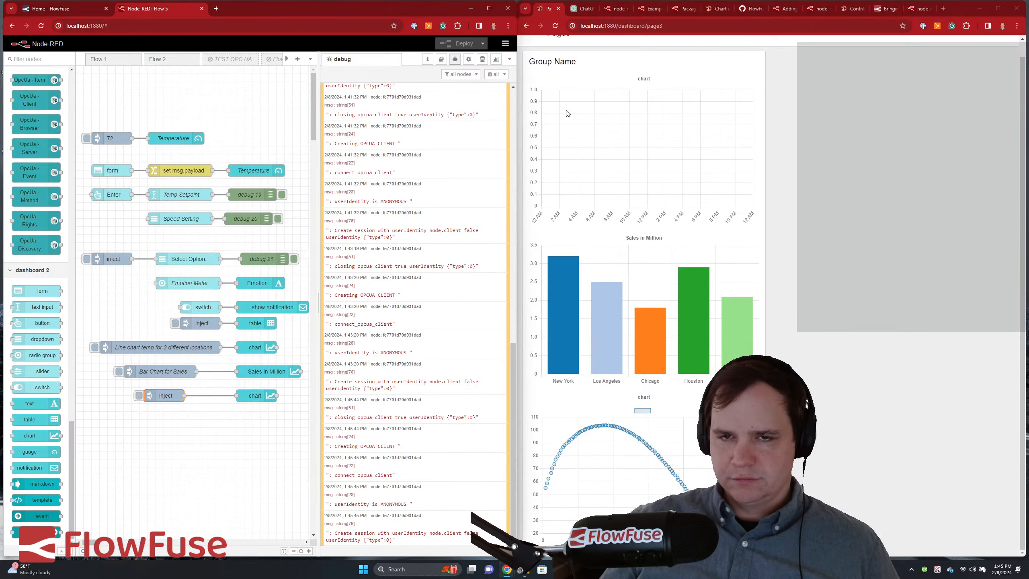
# - Switch to ChatGPT, open the scatter inject node for editing, and have ChatGPT continue generating the data requested with max hours played 10
pyautogui.click(582, 8)
pyautogui.scroll(-10, 788, 304)
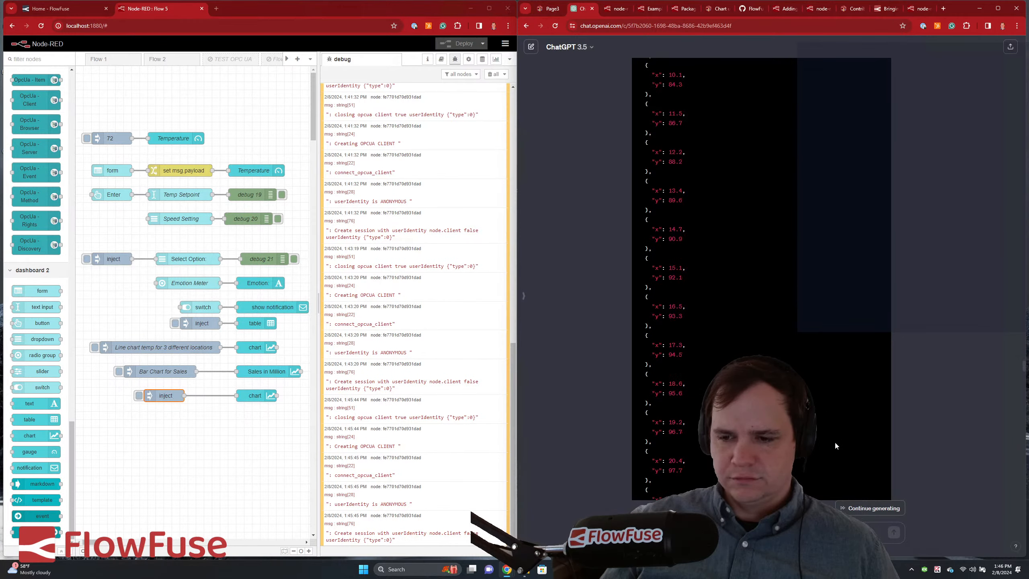
pyautogui.scroll(-20, 1011, 369)
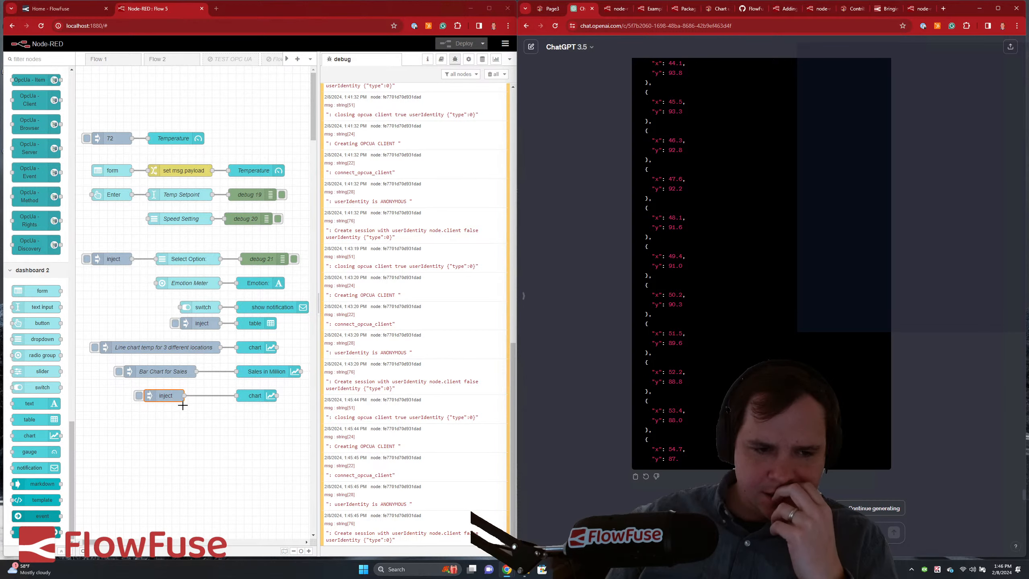
pyautogui.click(166, 397)
pyautogui.doubleClick(166, 396)
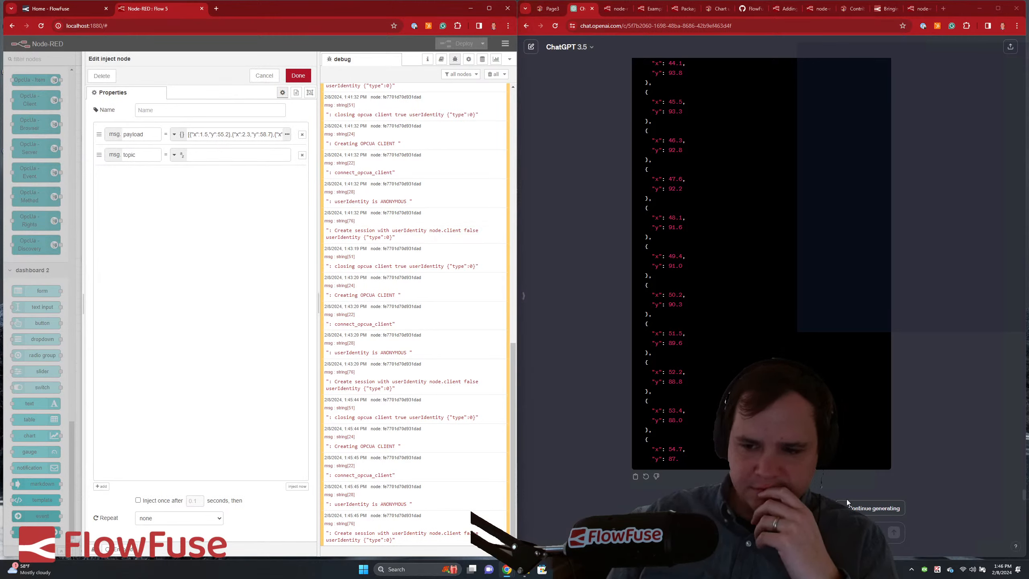
pyautogui.click(872, 509)
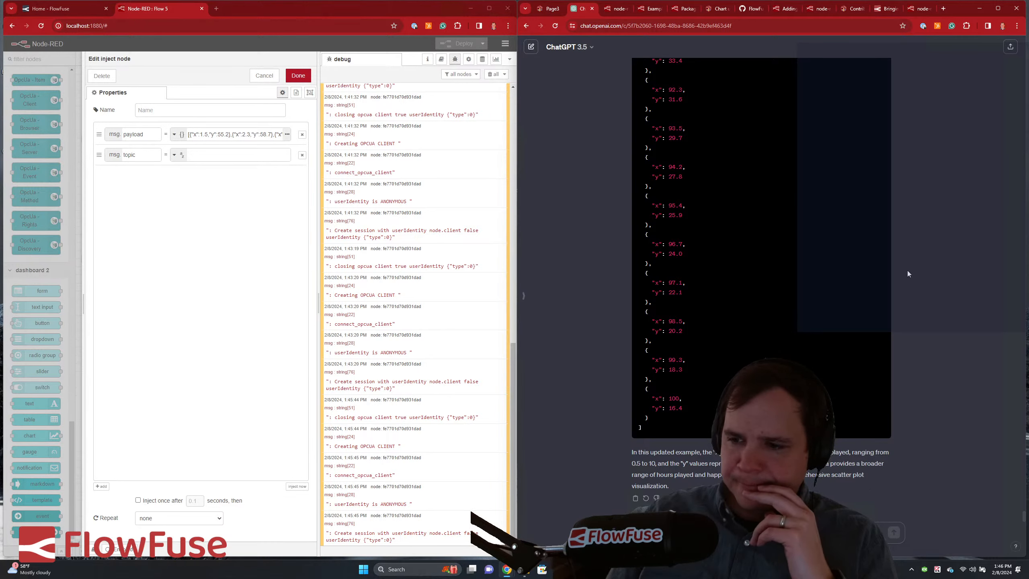
# - Copy ChatGPT's new JSON starting at x 0.5, y 45.2 and replace the scatter inject node's payload with it
pyautogui.scroll(15, 918, 259)
pyautogui.scroll(-10, 918, 261)
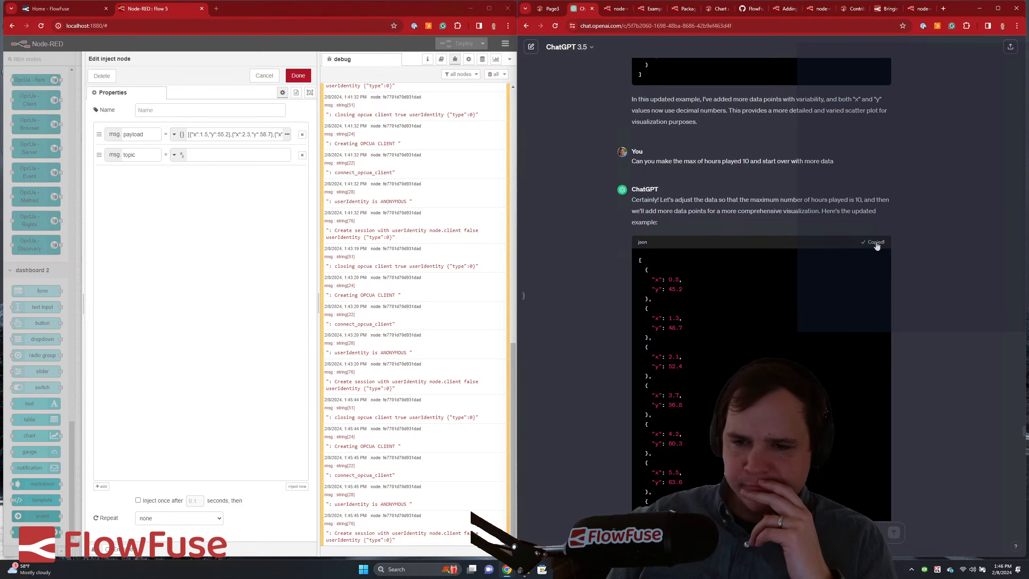
pyautogui.click(288, 135)
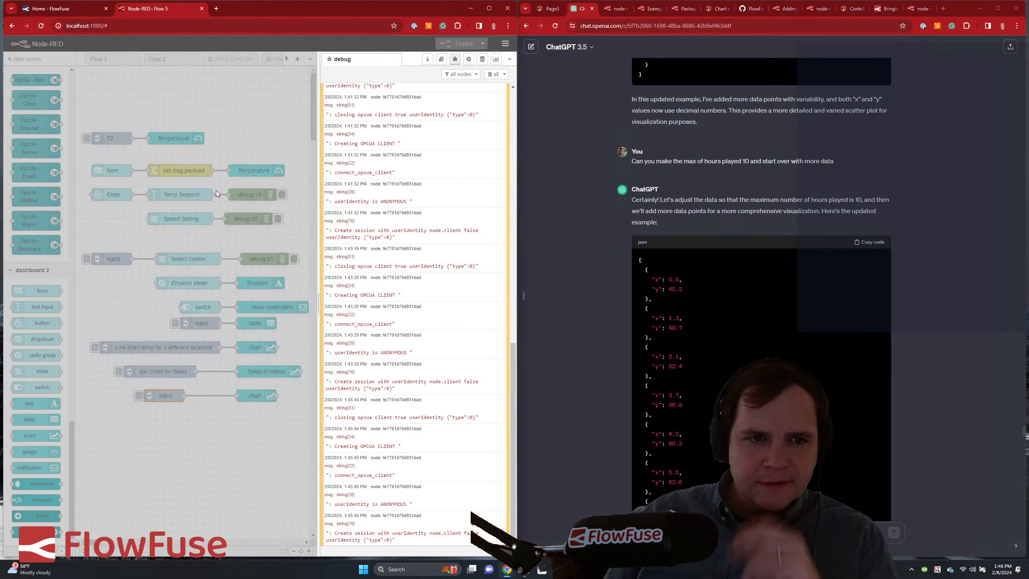
pyautogui.click(233, 211)
pyautogui.hotkey('ctrl', 'a')
pyautogui.hotkey('ctrl', 'v')
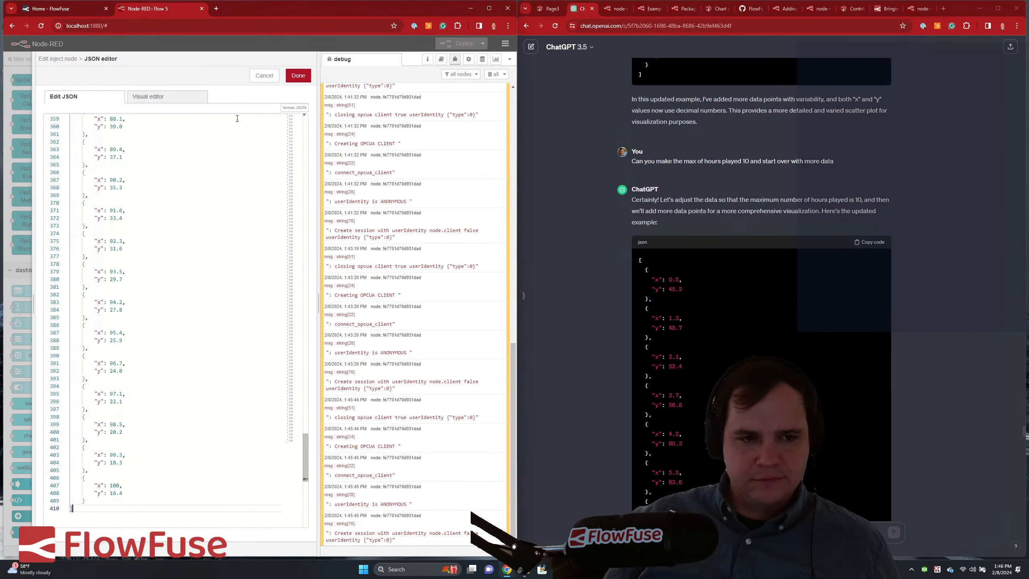
pyautogui.click(298, 76)
pyautogui.click(299, 76)
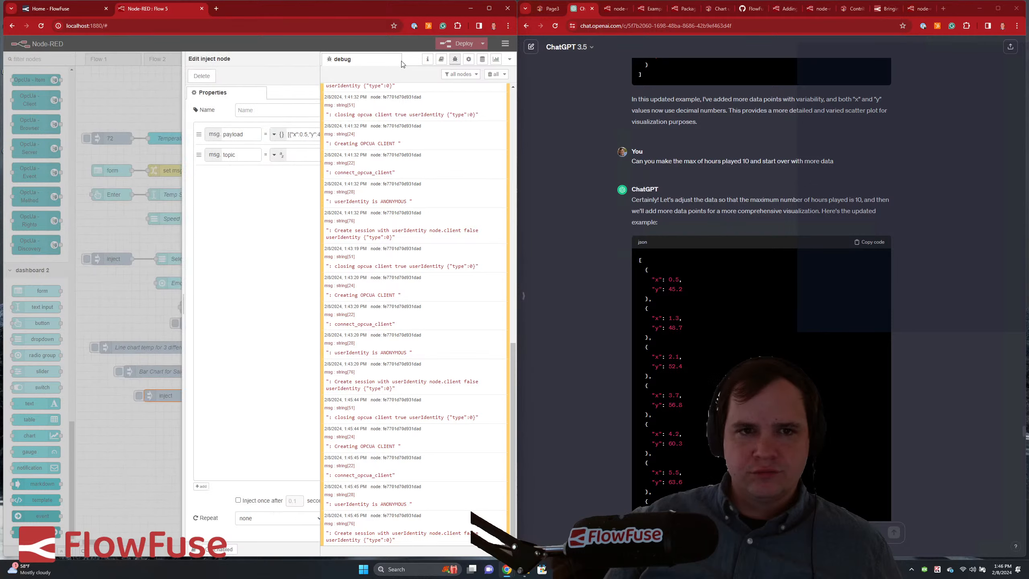
# - Deploy the flow, inject the new scatter data, and check the scatter chart on the Page3 dashboard
pyautogui.click(458, 44)
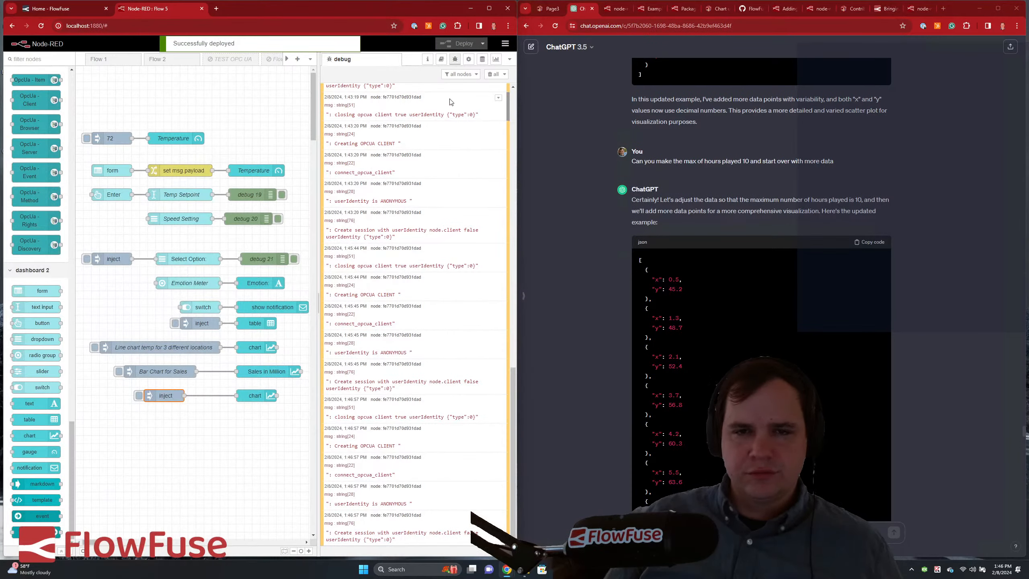
pyautogui.click(139, 396)
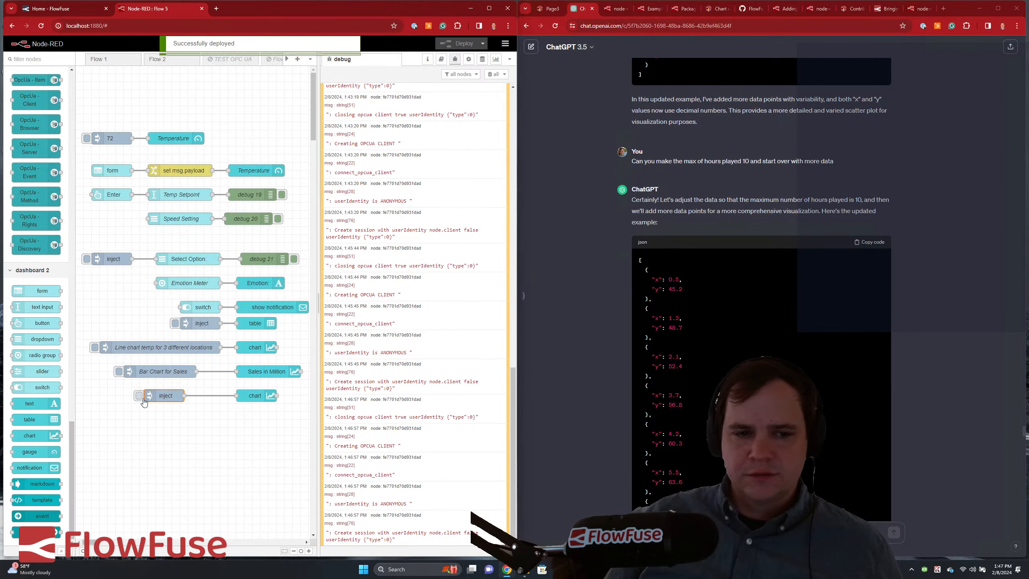
pyautogui.click(542, 13)
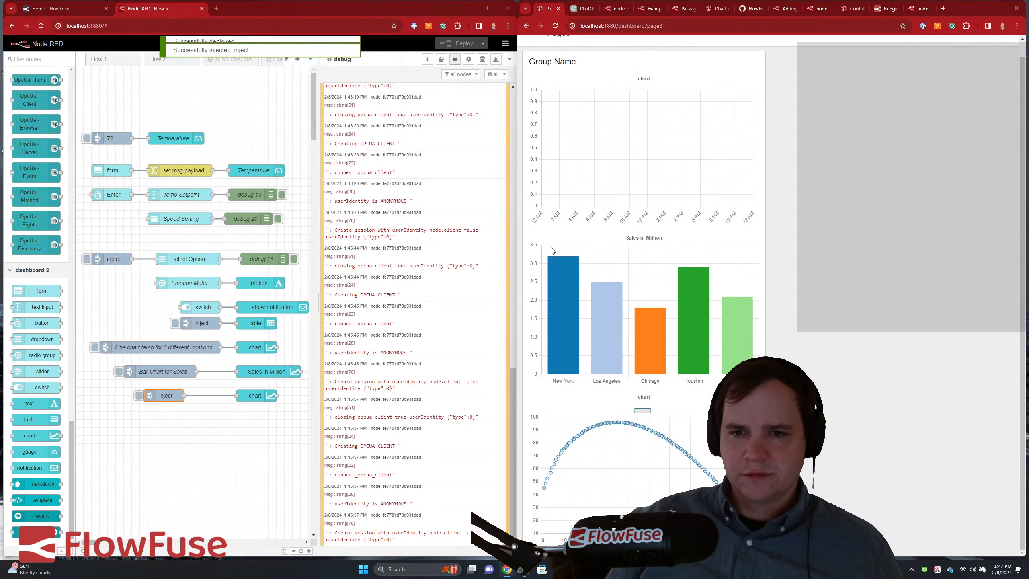
pyautogui.click(139, 397)
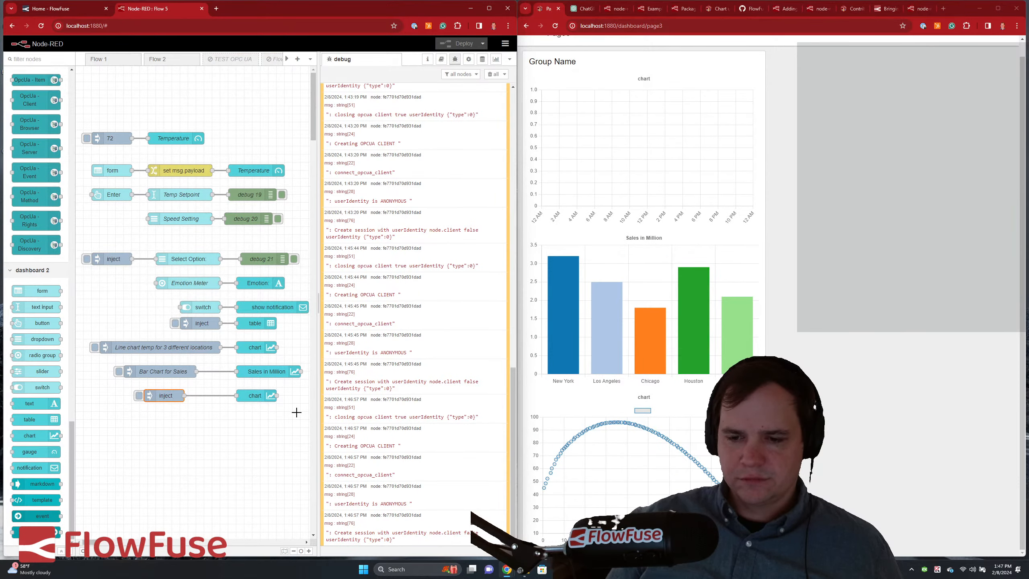
pyautogui.click(140, 396)
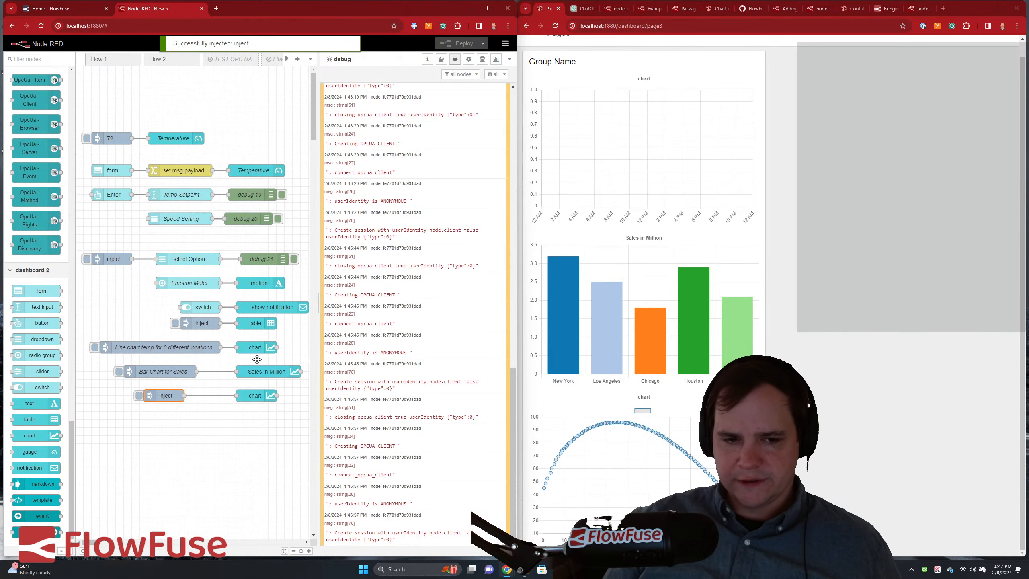
# - Move the scatter chart's inject node slightly closer to its chart node and deploy the flow
pyautogui.moveTo(152, 398)
pyautogui.mouseDown()
pyautogui.moveTo(182, 399)
pyautogui.moveTo(165, 398)
pyautogui.mouseUp()
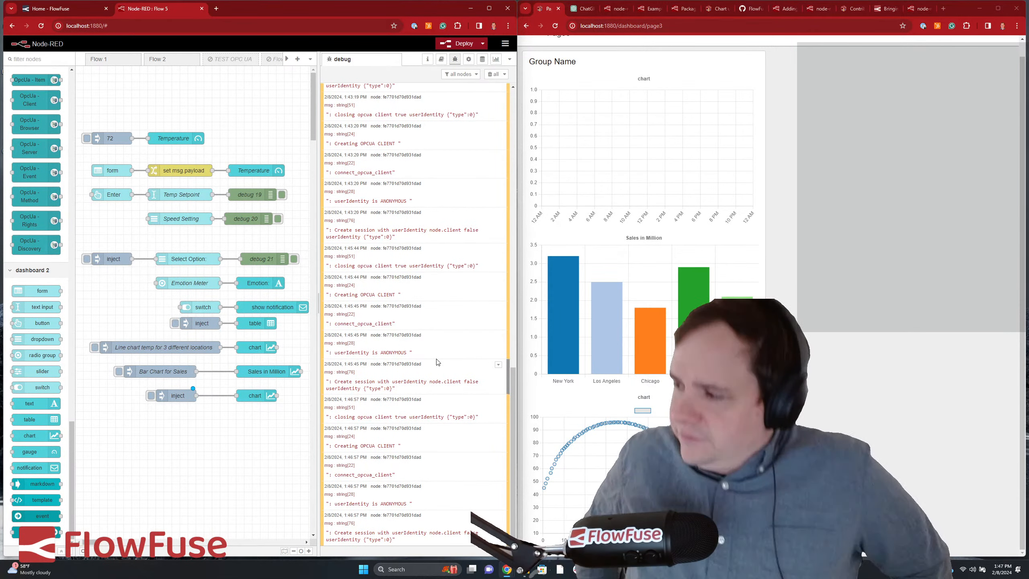
pyautogui.click(447, 45)
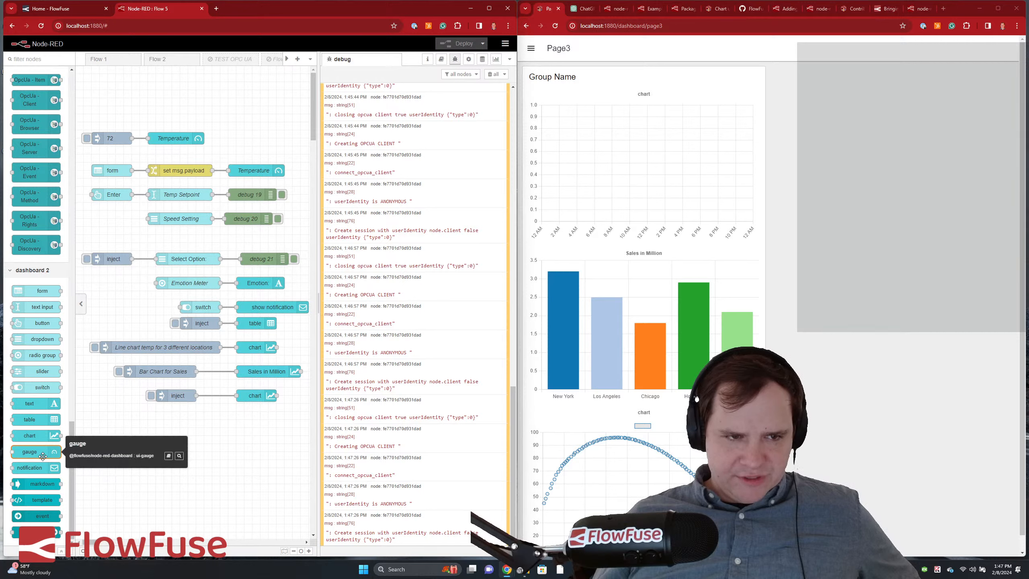
# - Add a dashboard markdown node to the flow, below the scatter chart's nodes
pyautogui.moveTo(40, 468)
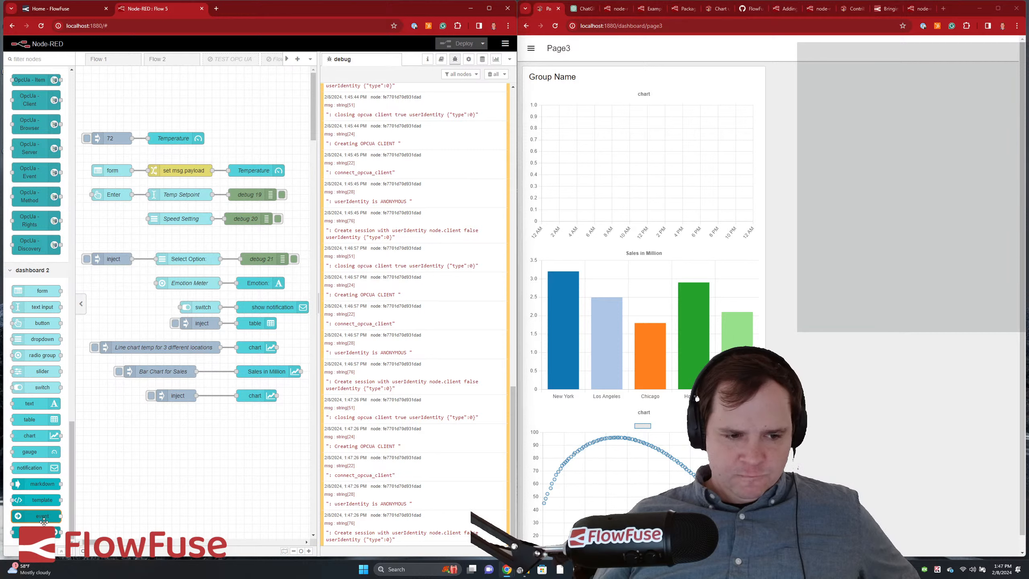
pyautogui.moveTo(39, 532)
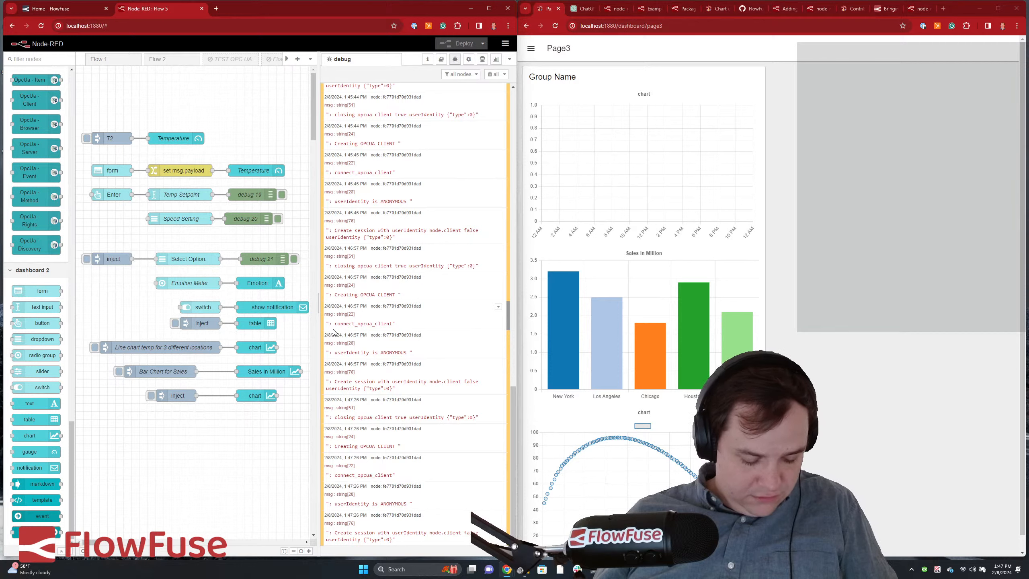
pyautogui.moveTo(688, 296)
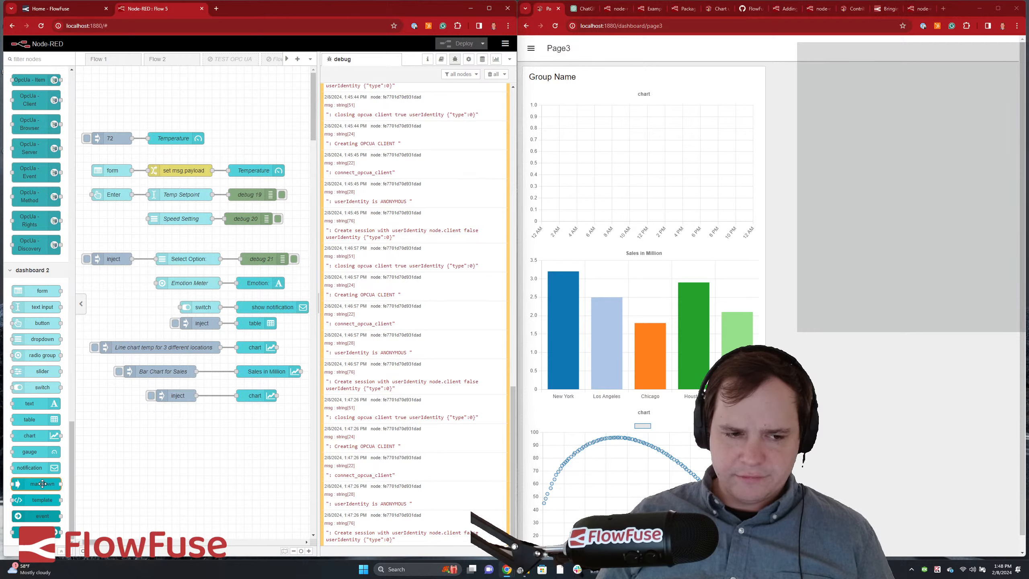
pyautogui.moveTo(41, 484); pyautogui.dragTo(225, 436)
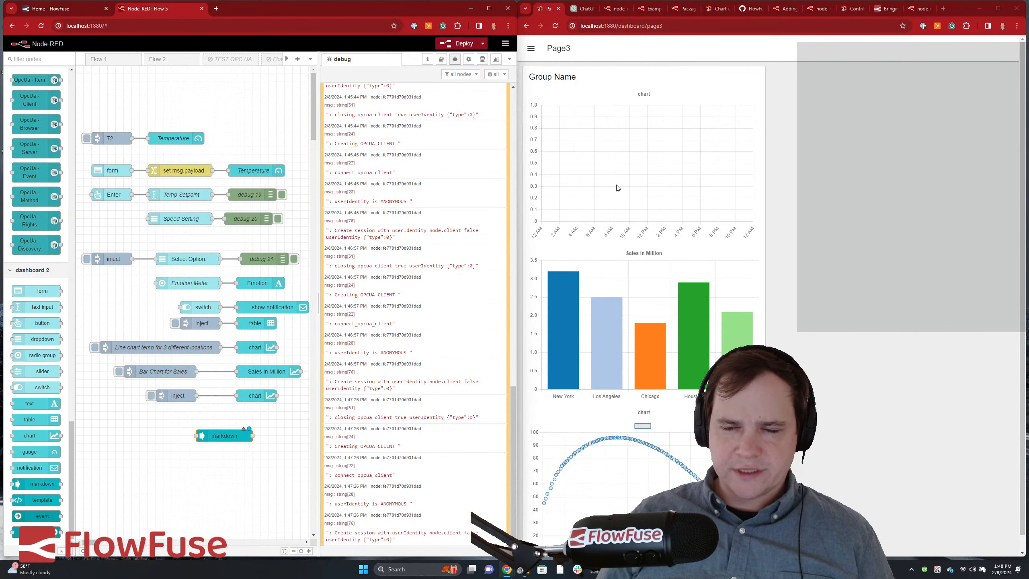
# - Look through the ui-chart documentation page on dashboard.flowfuse.com and select the page's address
pyautogui.hotkey('ctrl', 'Tab')
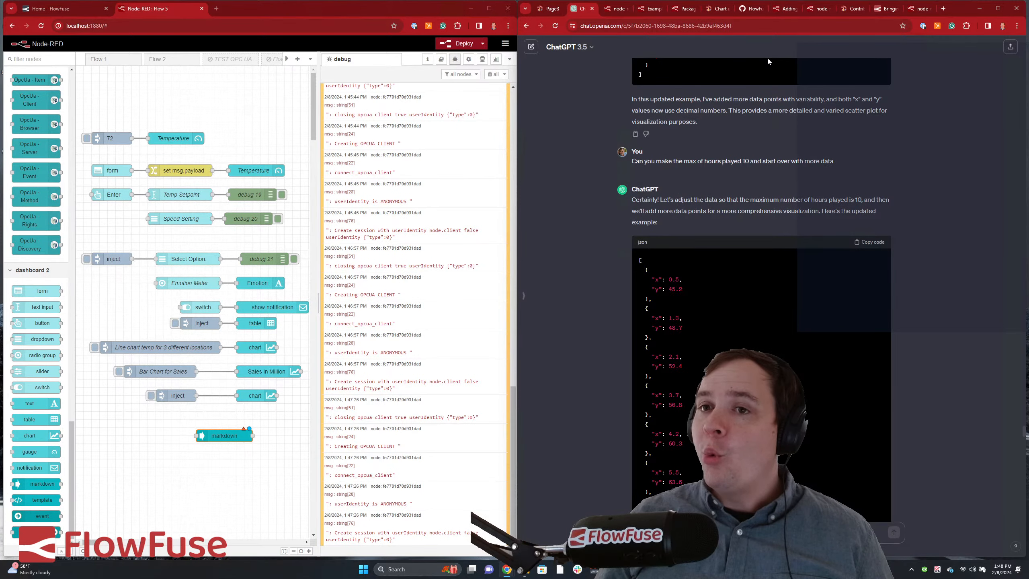
pyautogui.click(718, 9)
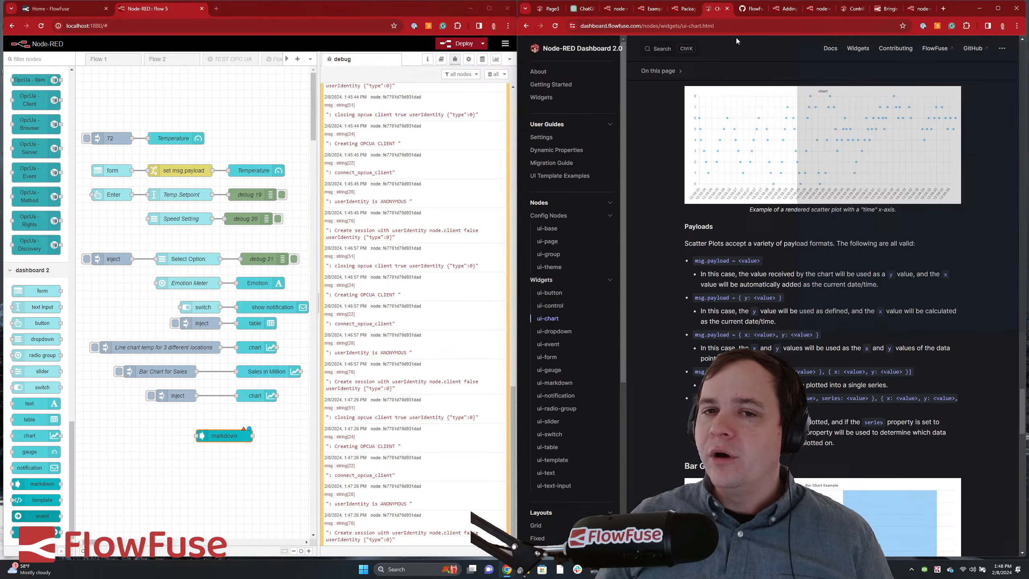
pyautogui.scroll(-10, 644, 231)
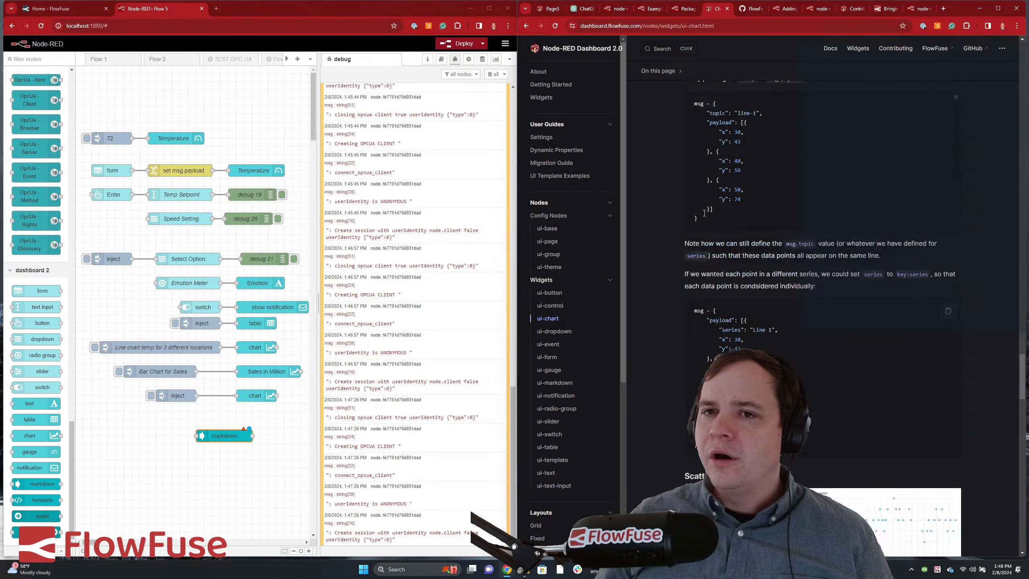
pyautogui.scroll(-10, 714, 207)
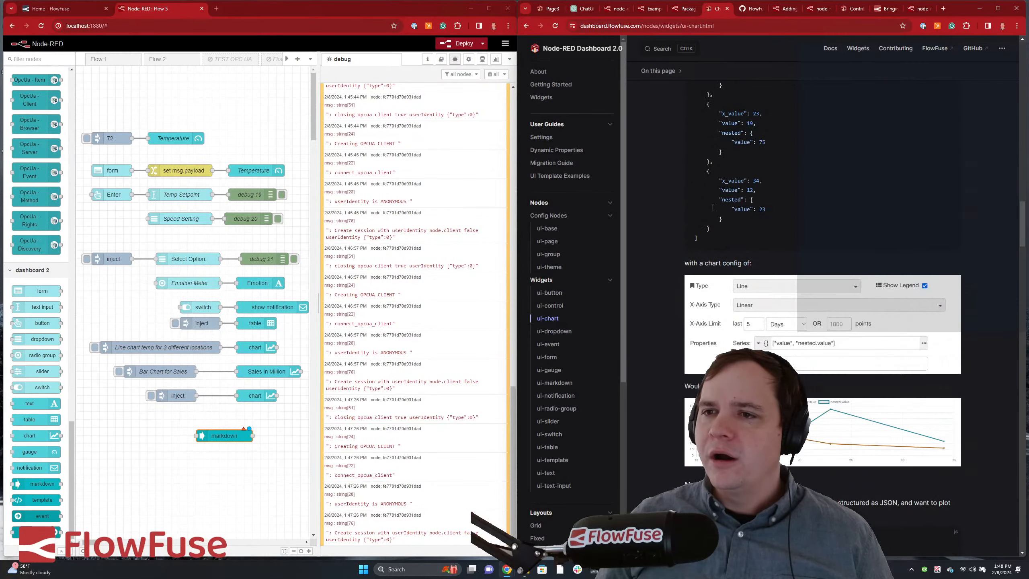
pyautogui.scroll(20, 715, 204)
pyautogui.scroll(5, 714, 203)
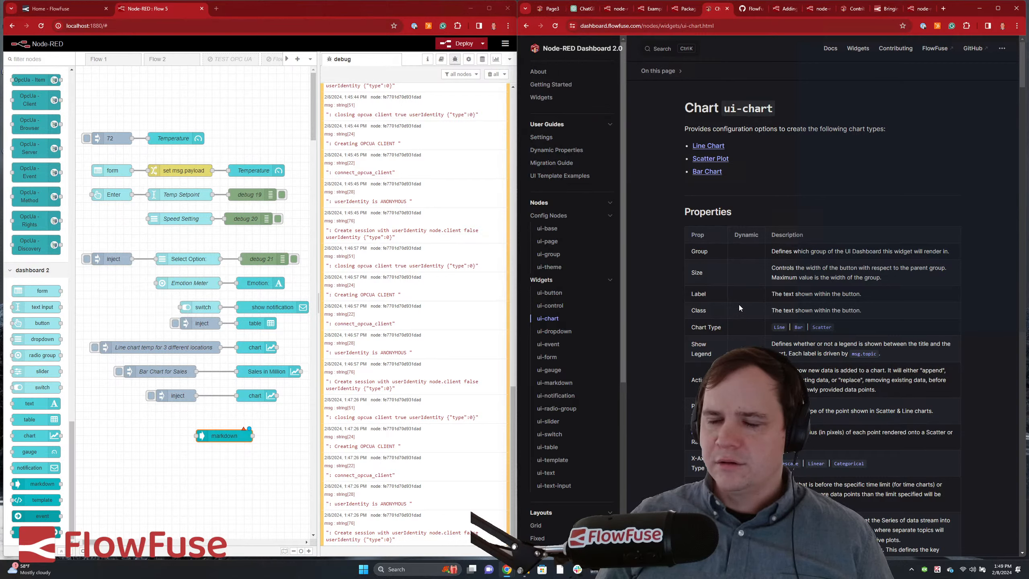
pyautogui.click(651, 27)
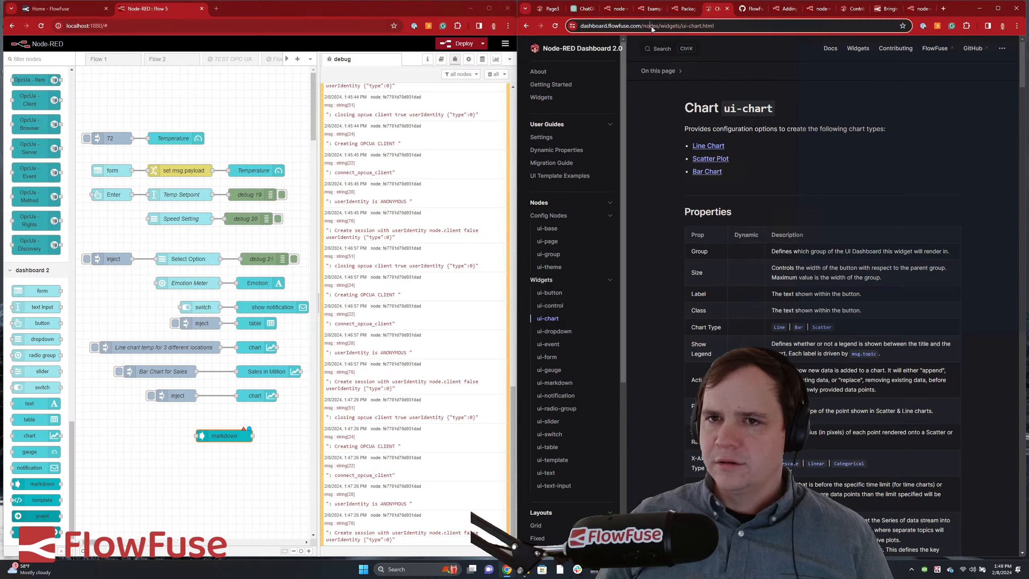
# - In a new ChatGPT chat, request a Chart Node guide in Markdown and ask "Can you convert this to markdowncode?"
pyautogui.click(586, 12)
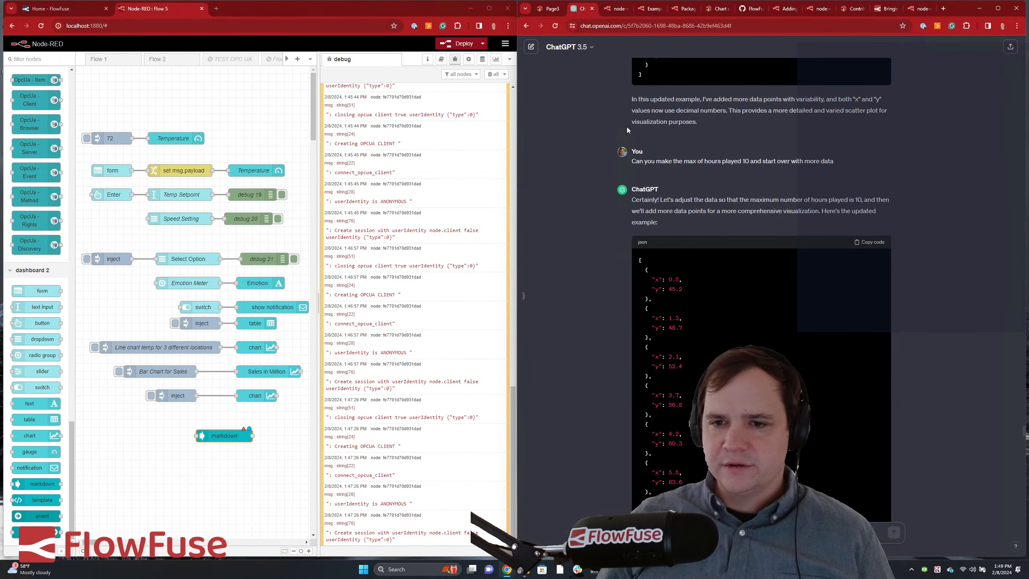
pyautogui.click(531, 48)
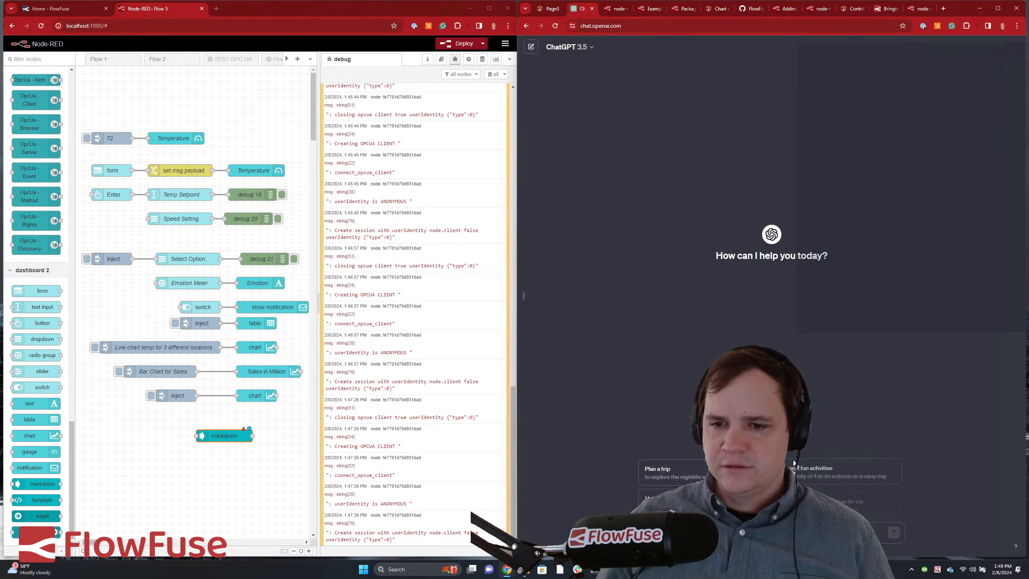
pyautogui.write('create')
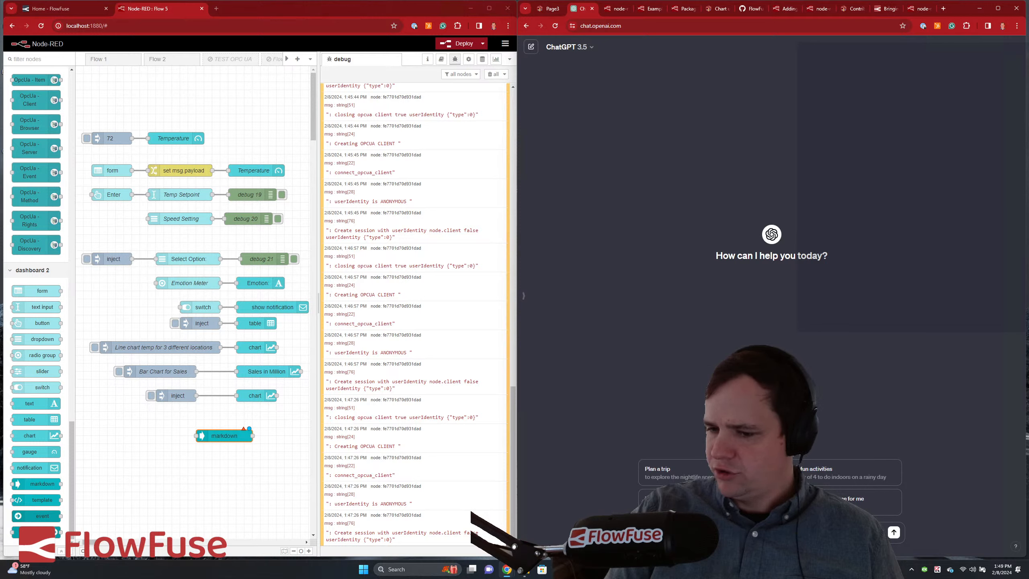
pyautogui.write('e')
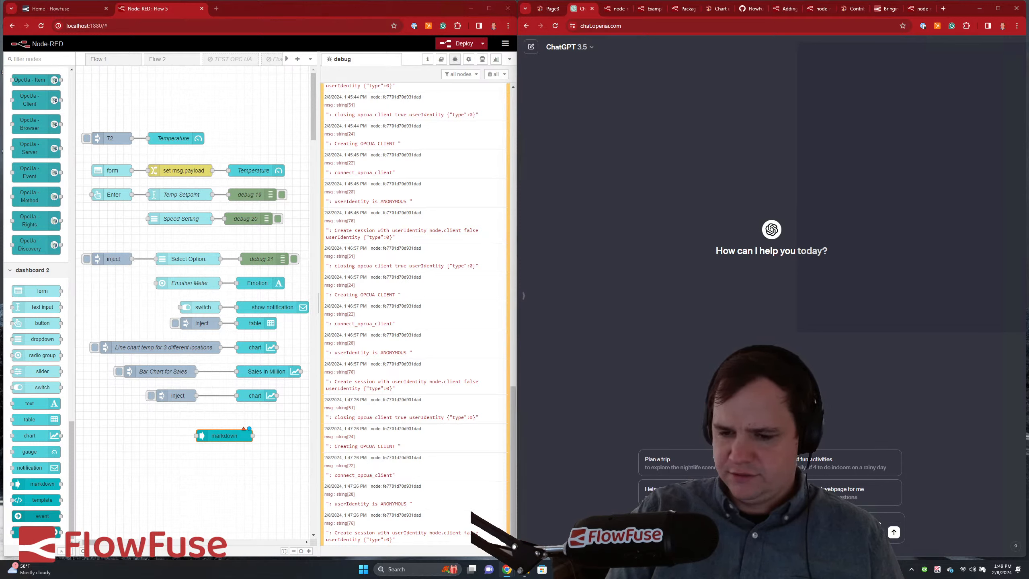
pyautogui.hotkey('shift', 'Return')
pyautogui.hotkey('shift', 'Return')
pyautogui.press('Return')
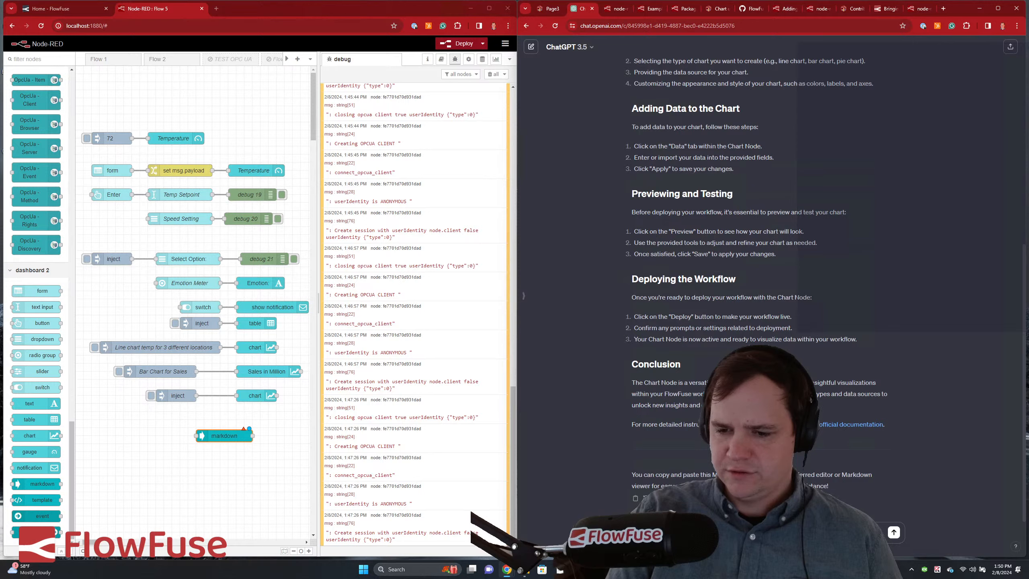
pyautogui.press('Return')
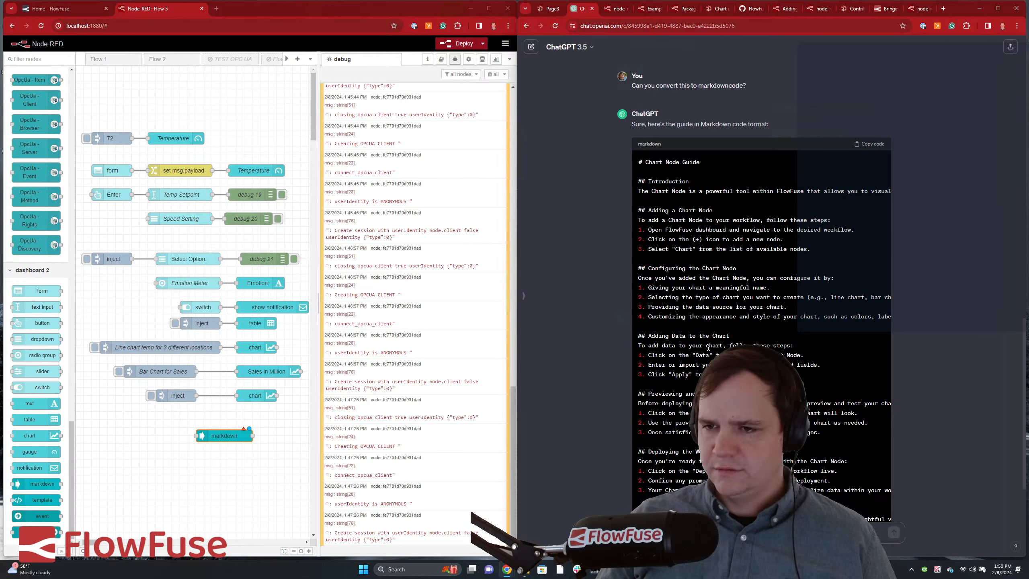
# - Copy ChatGPT's Chart Node Guide Markdown code and replace the markdown node's default content with it
pyautogui.click(870, 144)
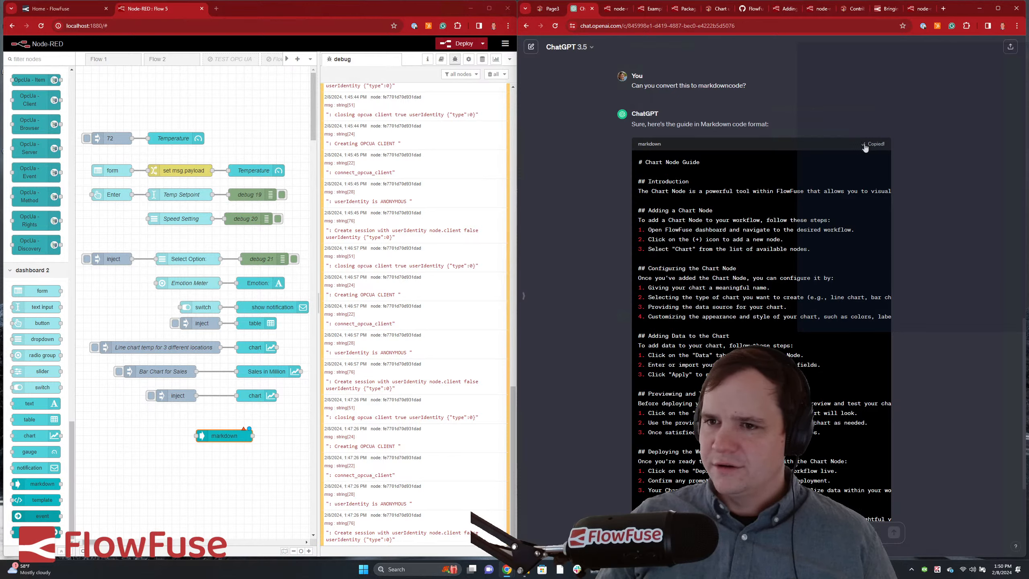
pyautogui.doubleClick(224, 435)
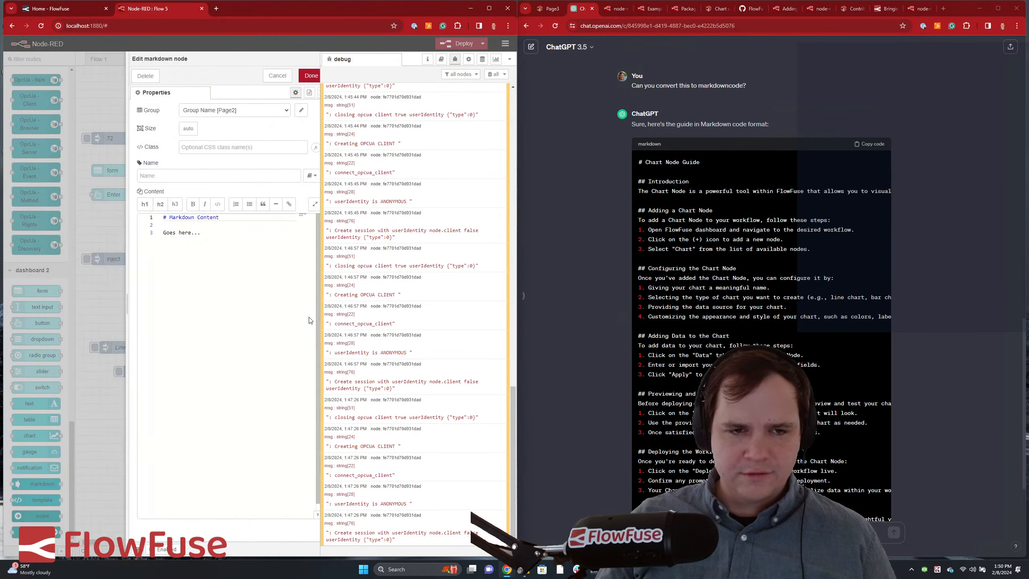
pyautogui.click(227, 269)
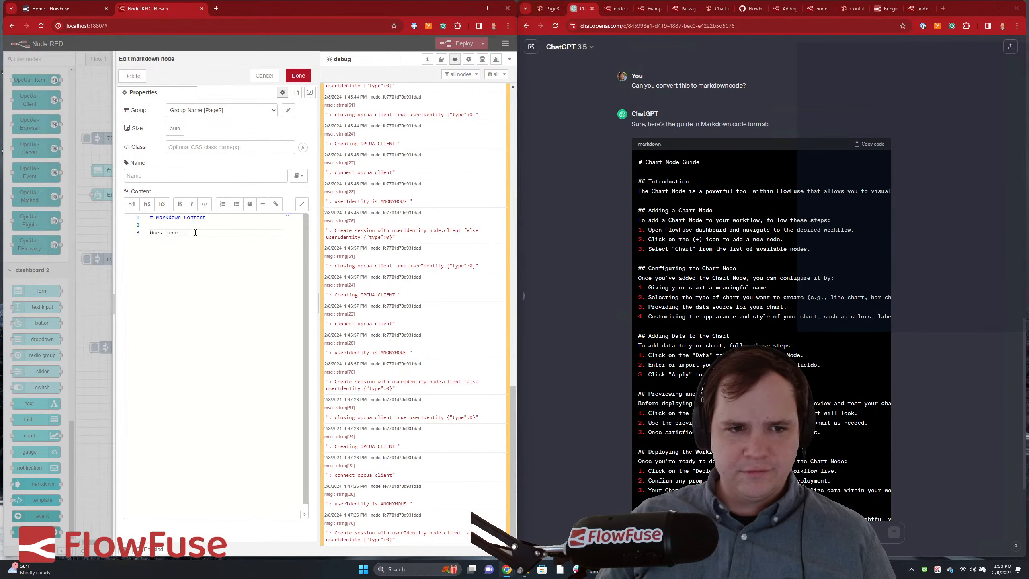
pyautogui.hotkey('ctrl', 'a')
pyautogui.hotkey('ctrl', 'v')
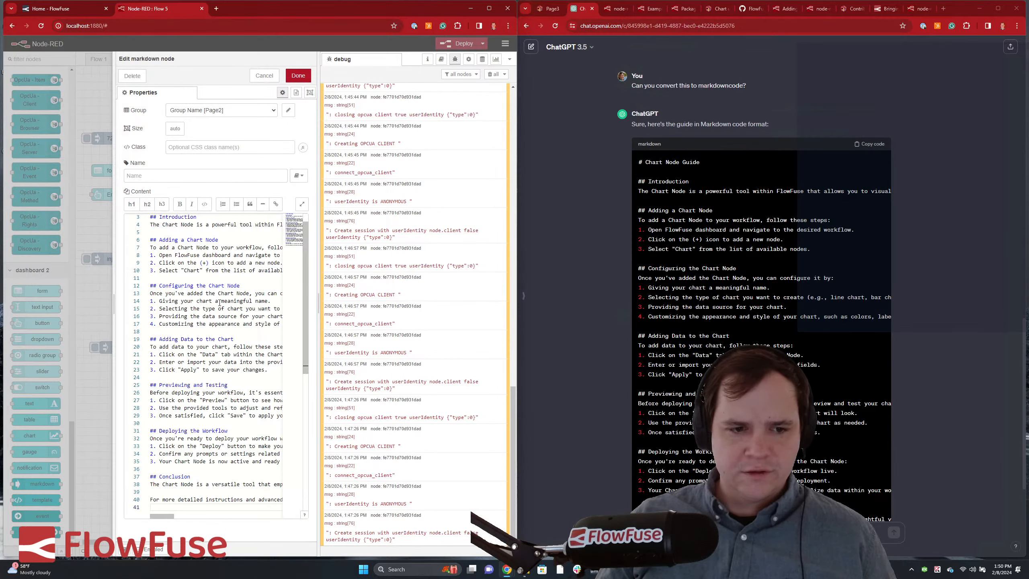
pyautogui.moveTo(115, 342); pyautogui.dragTo(82, 342)
# - Begin a new ui-group for the markdown node in place of Group Name [Page2]
pyautogui.click(204, 110)
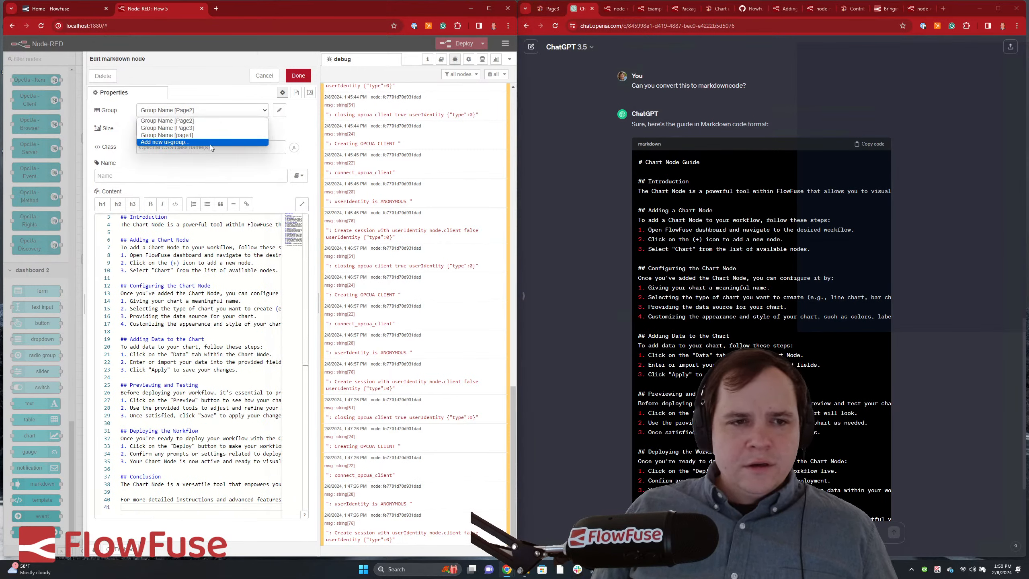
pyautogui.click(287, 129)
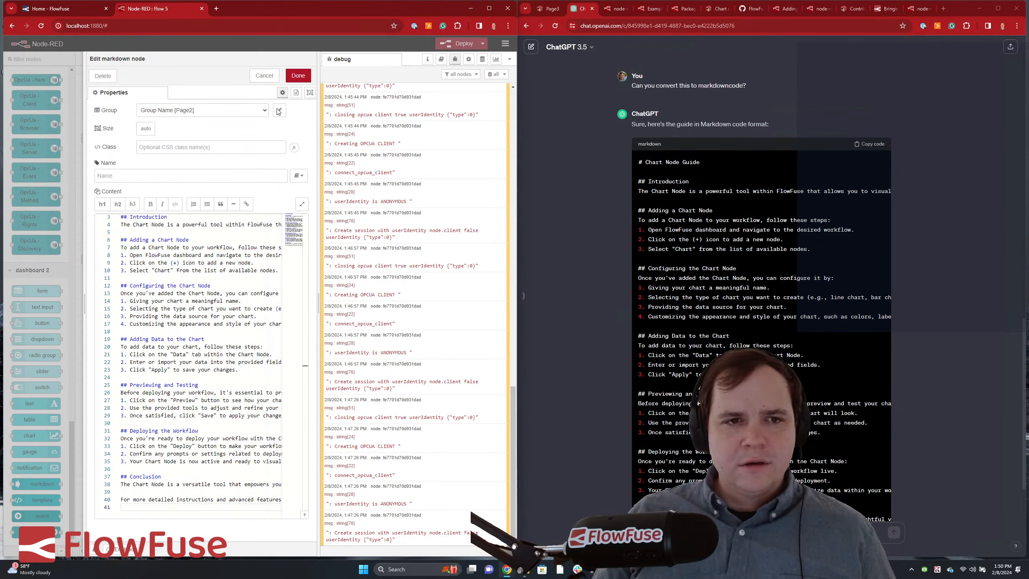
pyautogui.click(236, 113)
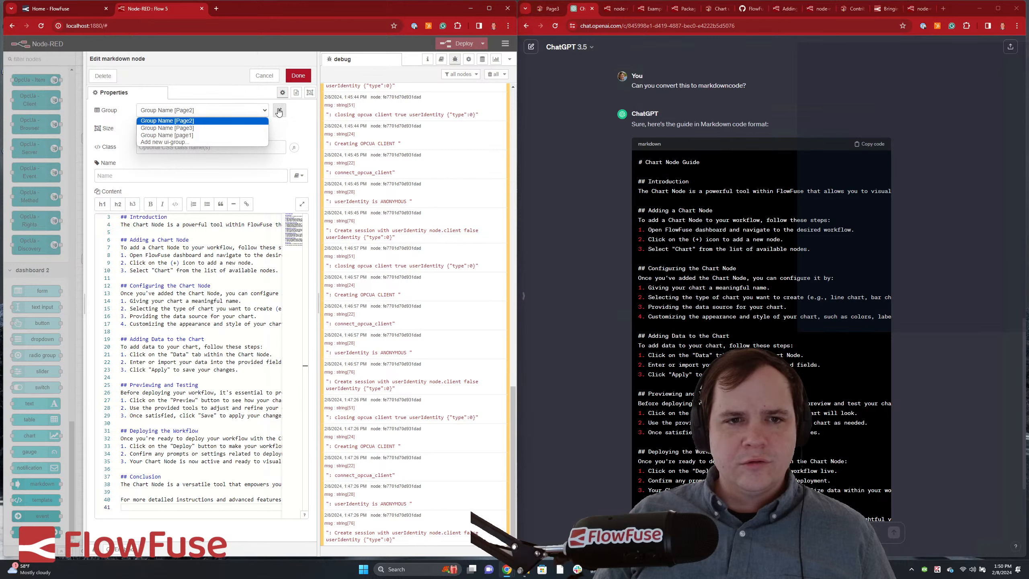
pyautogui.press('Down')
pyautogui.press('Down')
pyautogui.press('Down')
pyautogui.press('Return')
pyautogui.click(279, 114)
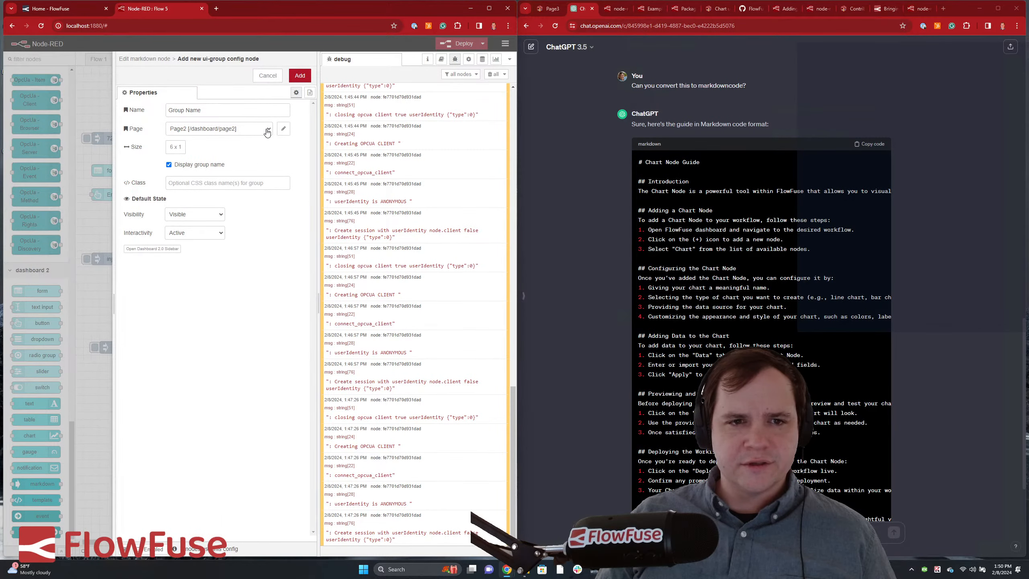
# - Create a ui-page named Markdown for the new group, and save the group and the markdown node
pyautogui.click(267, 132)
pyautogui.click(237, 162)
pyautogui.click(286, 129)
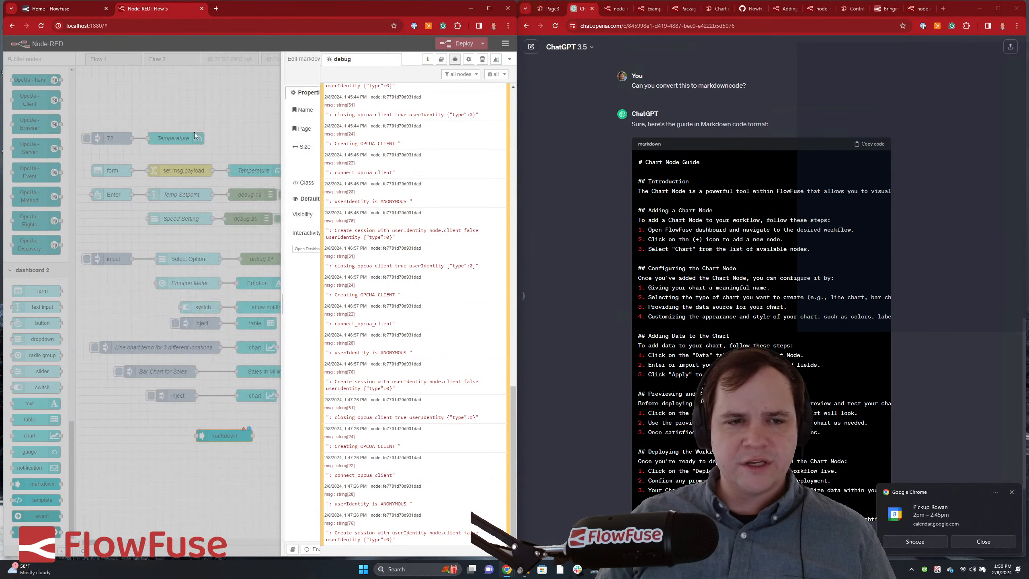
pyautogui.click(192, 111)
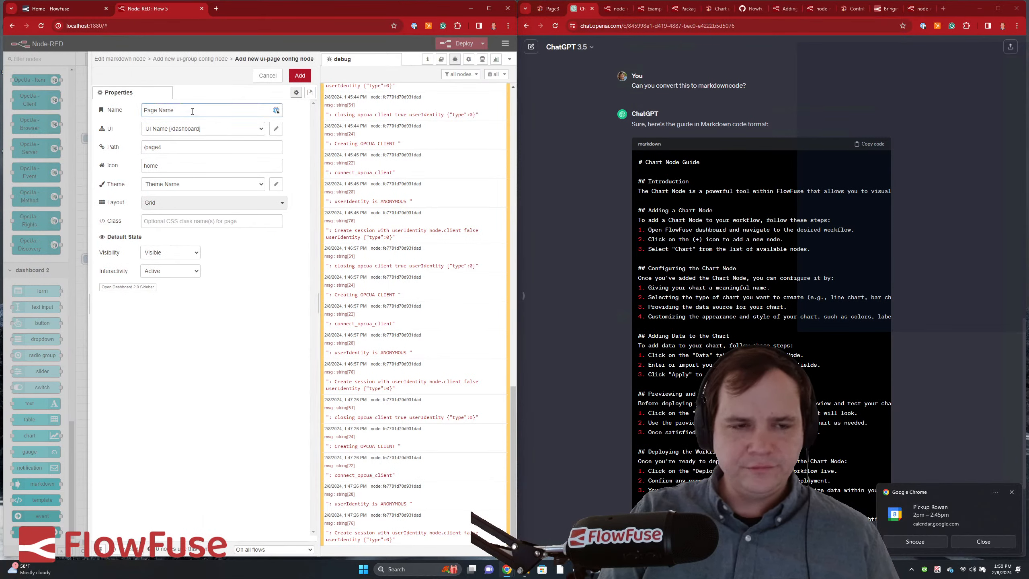
pyautogui.hotkey('ctrl', 'a')
pyautogui.write('Mark')
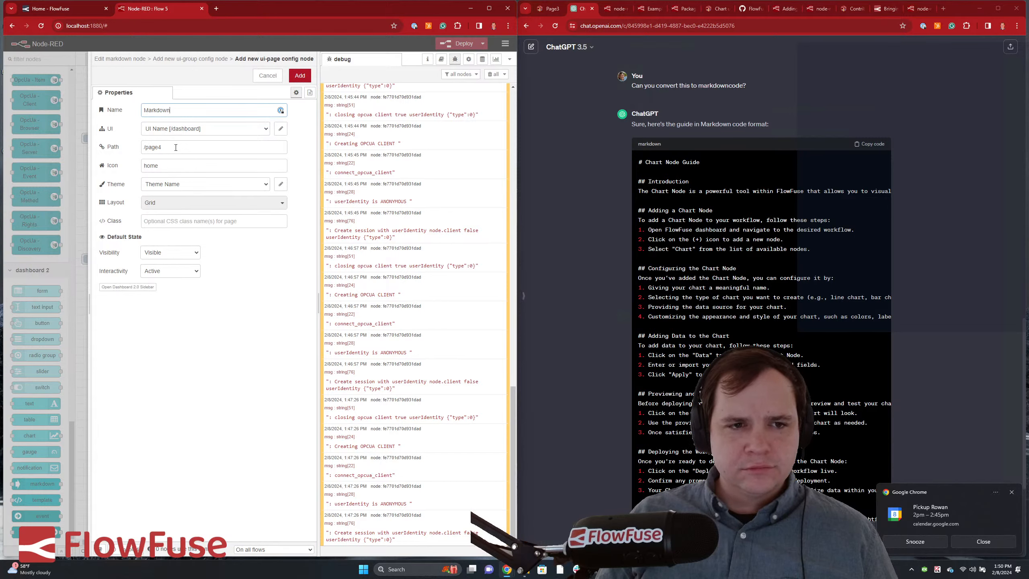
pyautogui.click(300, 76)
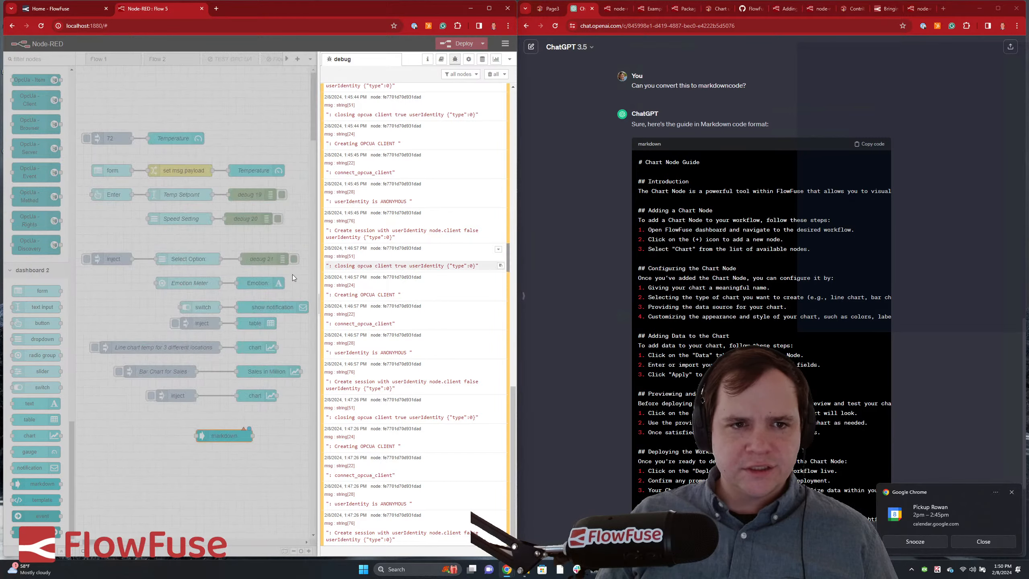
pyautogui.click(300, 76)
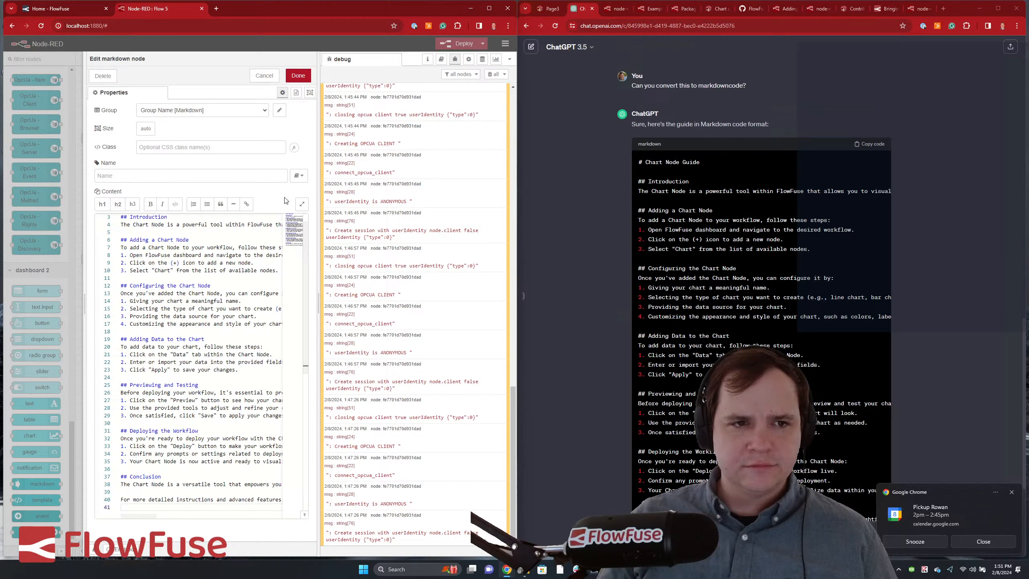
pyautogui.click(298, 76)
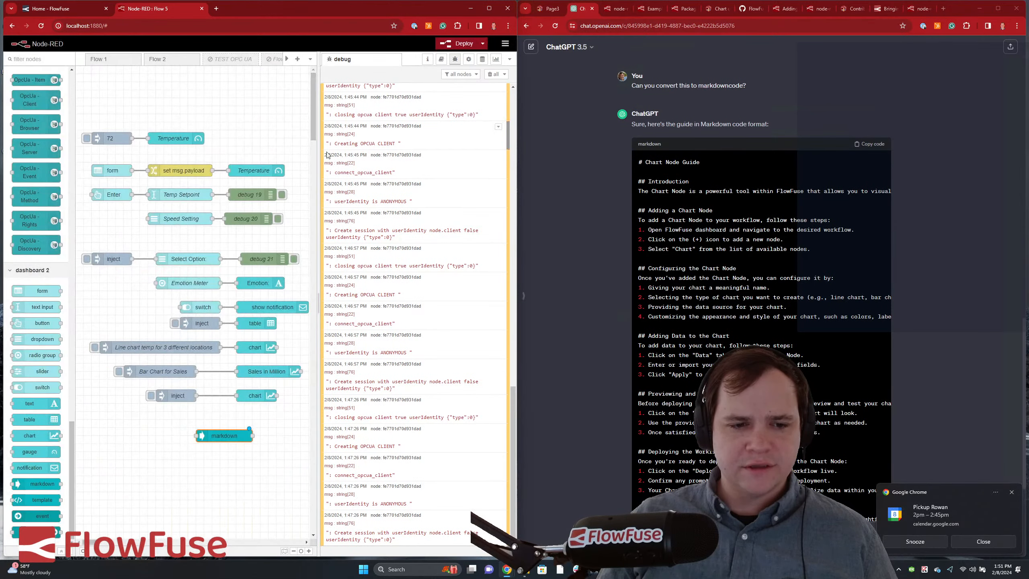
# - Deploy the flow and switch the dashboard from Page3 to the Markdown page
pyautogui.click(459, 45)
pyautogui.click(549, 12)
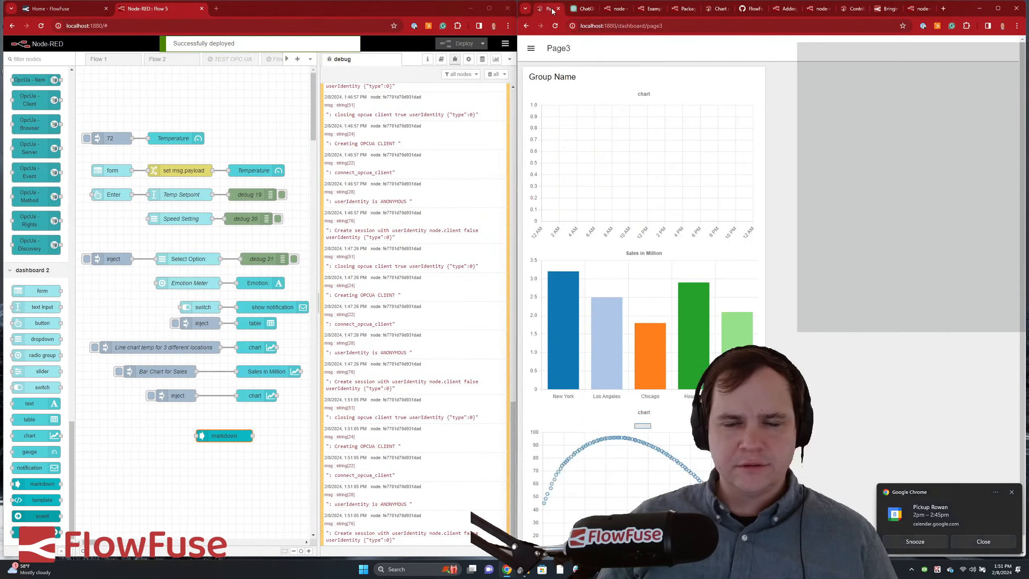
pyautogui.click(530, 49)
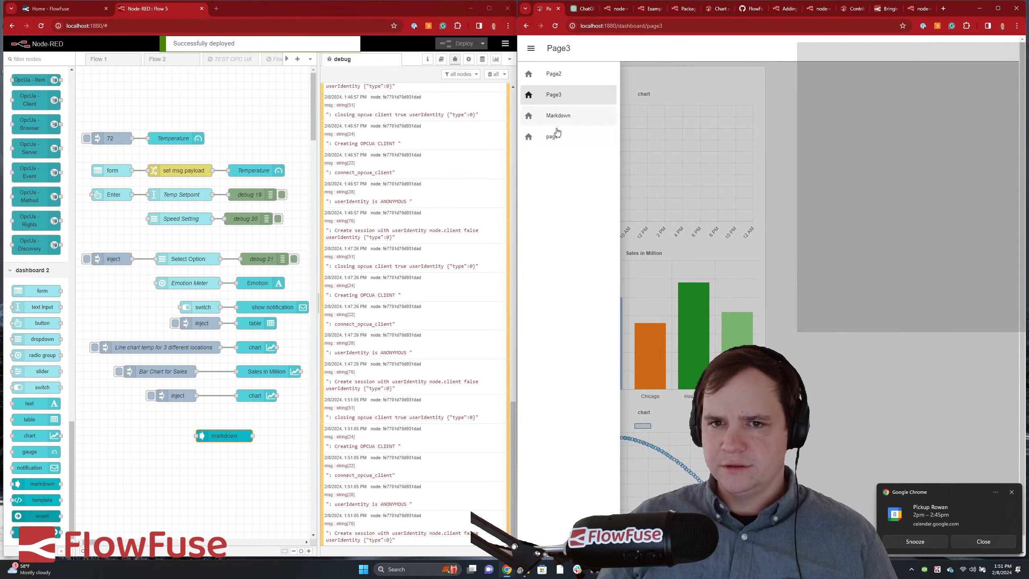
pyautogui.click(555, 116)
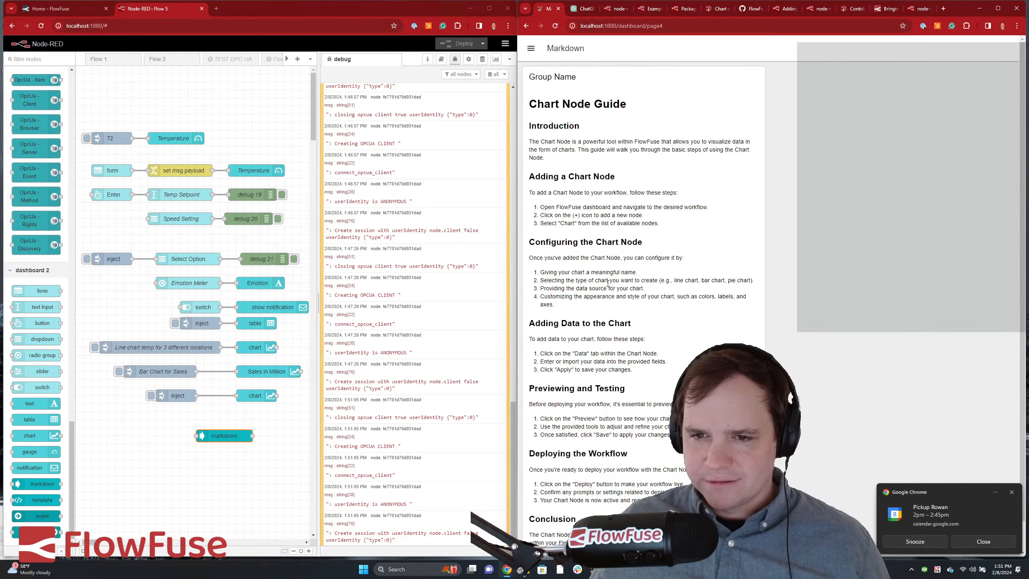
# - Switch to the node-red-dashboard project in Visual Studio Code and open ui-chart.md from docs/nodes/widgets
pyautogui.scroll(-1, 608, 283)
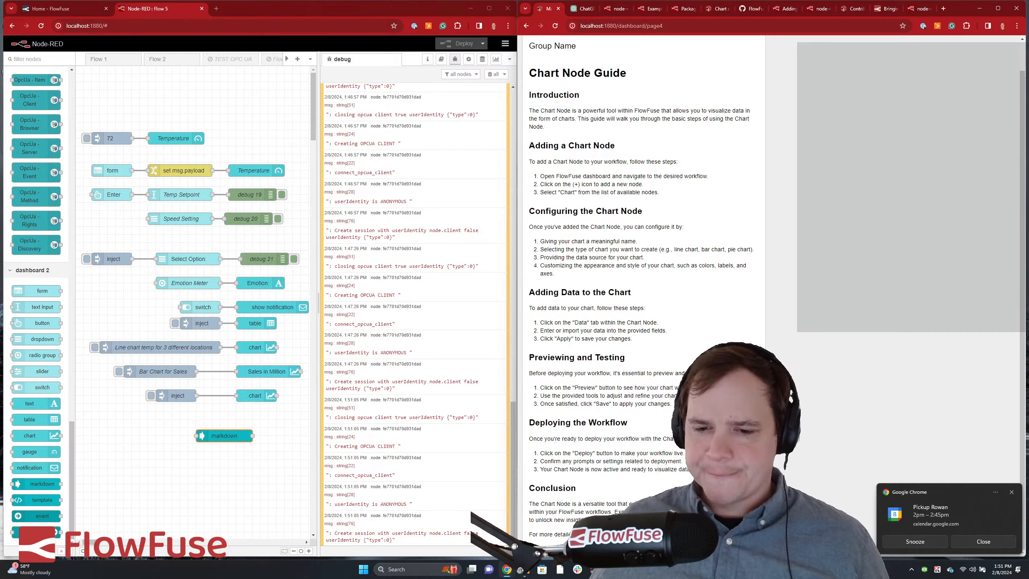
pyautogui.moveTo(592, 570)
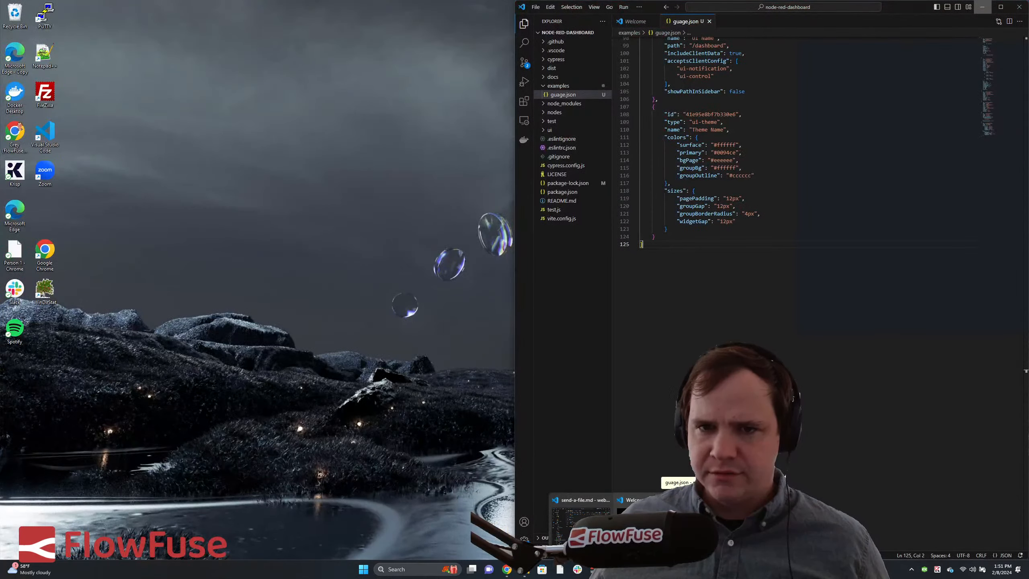
pyautogui.click(636, 514)
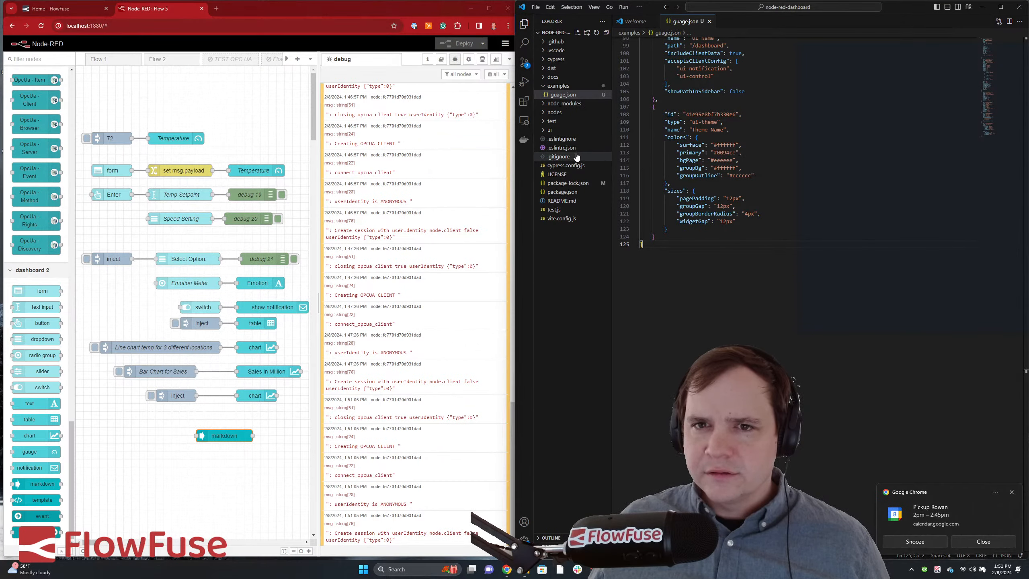
pyautogui.click(547, 78)
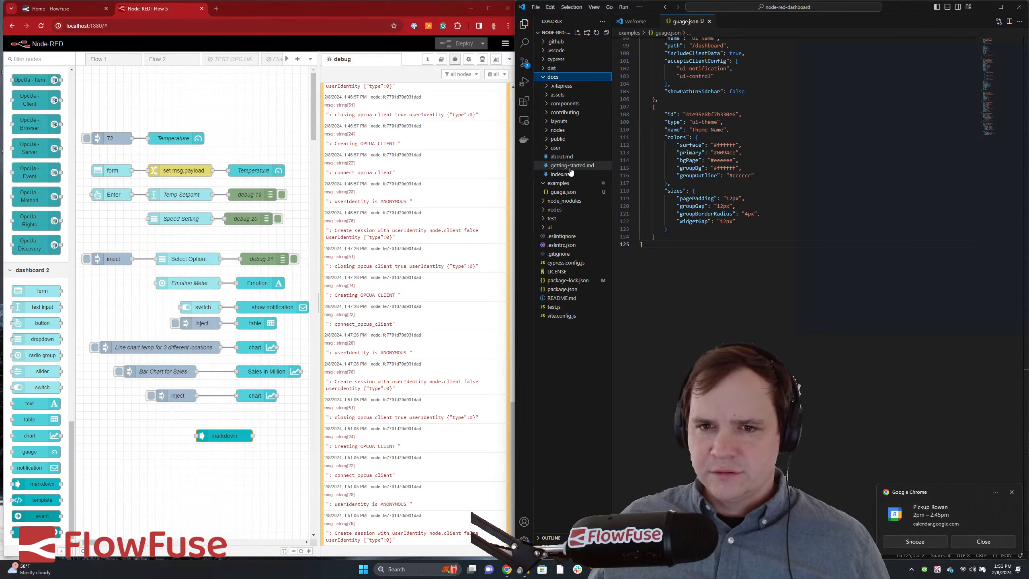
pyautogui.click(548, 105)
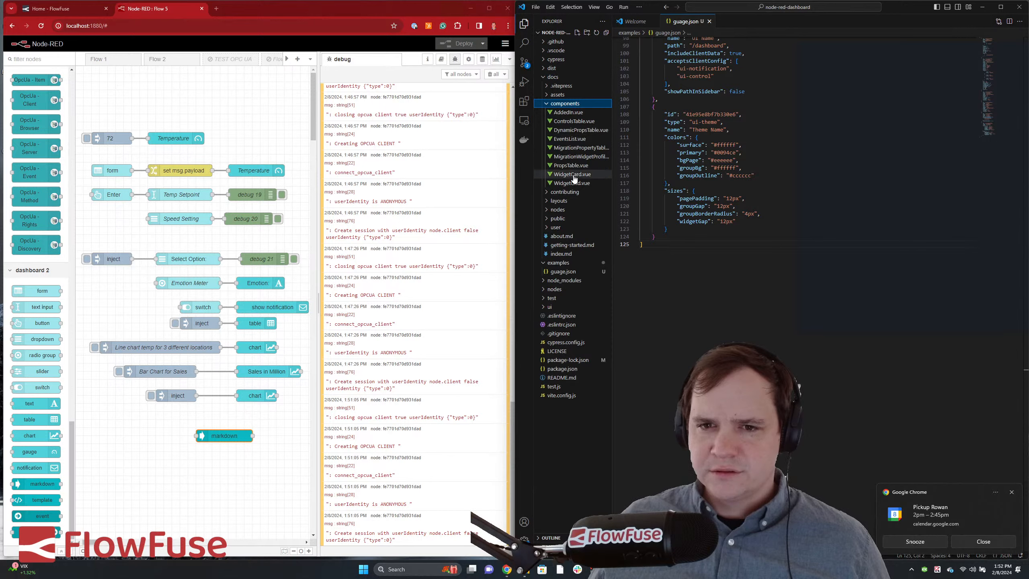
pyautogui.click(558, 210)
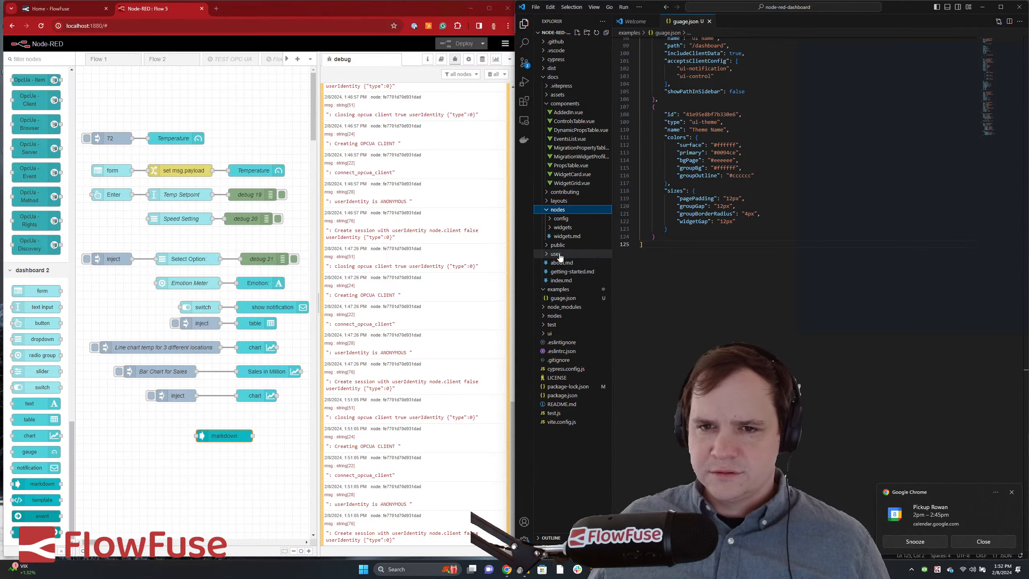
pyautogui.click(550, 219)
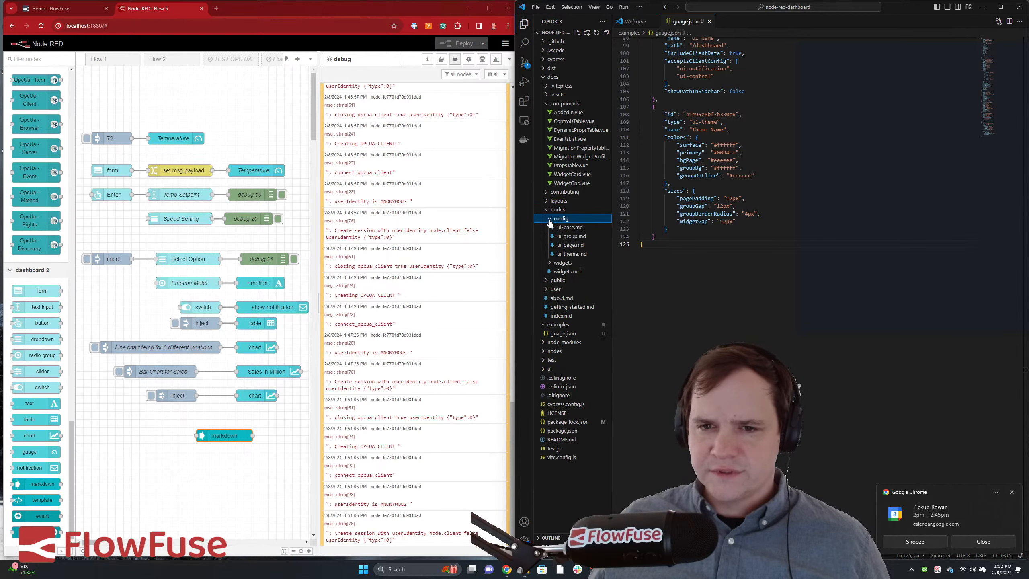
pyautogui.click(551, 264)
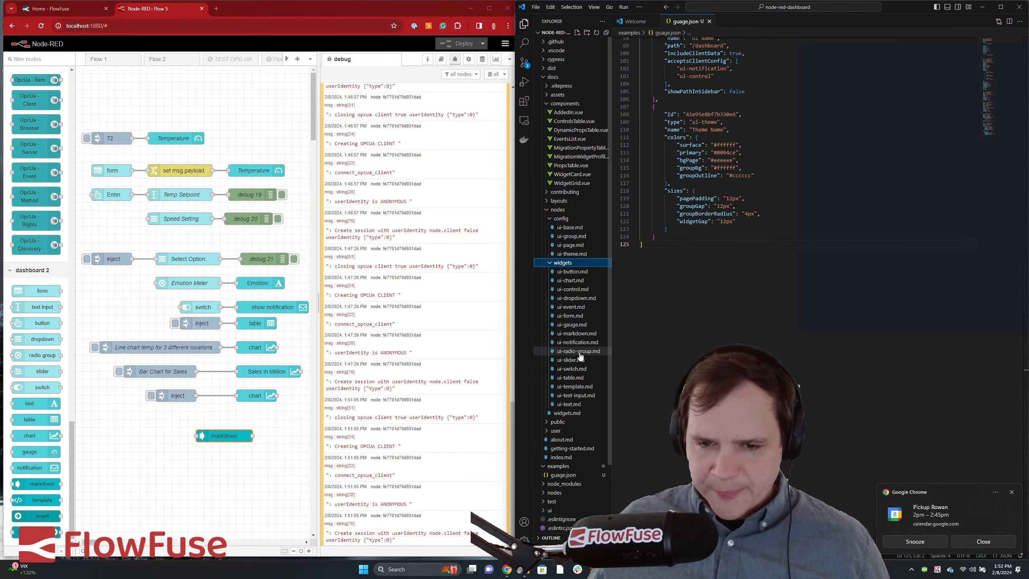
pyautogui.click(578, 281)
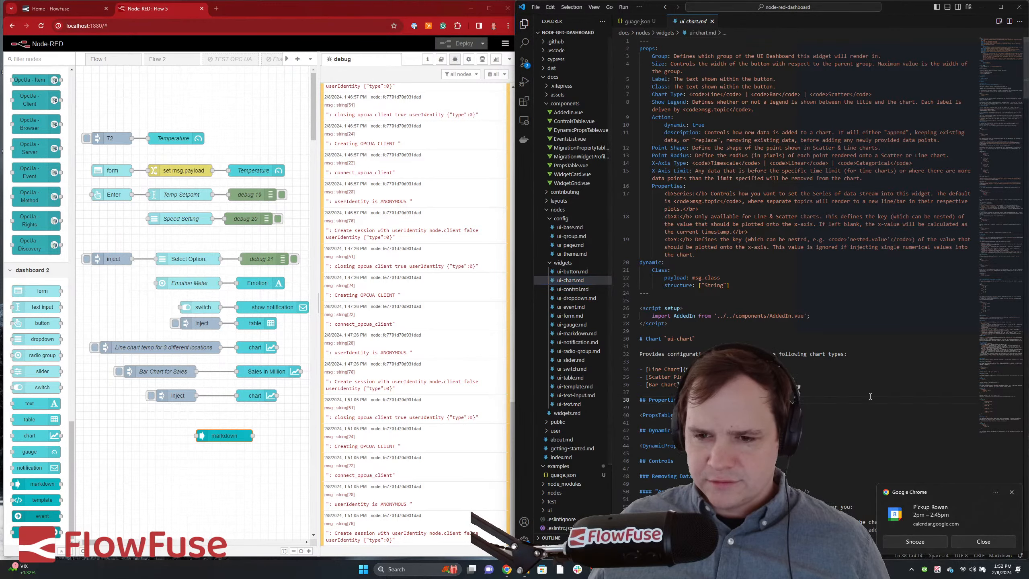
# - Replace the markdown node's content with the full text of ui-chart.md, deploy the flow and return to the dashboard's Markdown page
pyautogui.click(866, 401)
pyautogui.hotkey('ctrl', 'a')
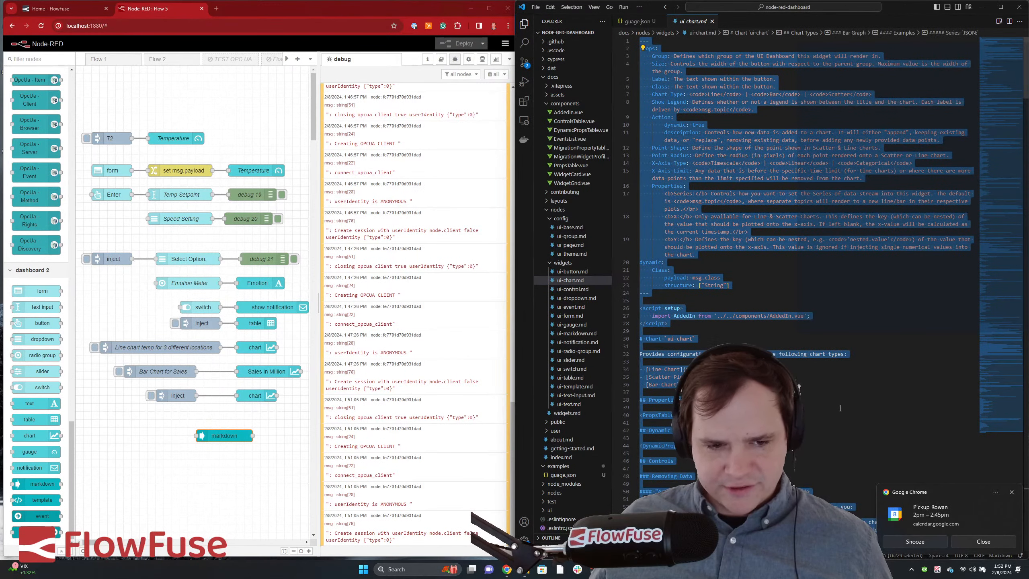
pyautogui.click(225, 435)
pyautogui.doubleClick(226, 436)
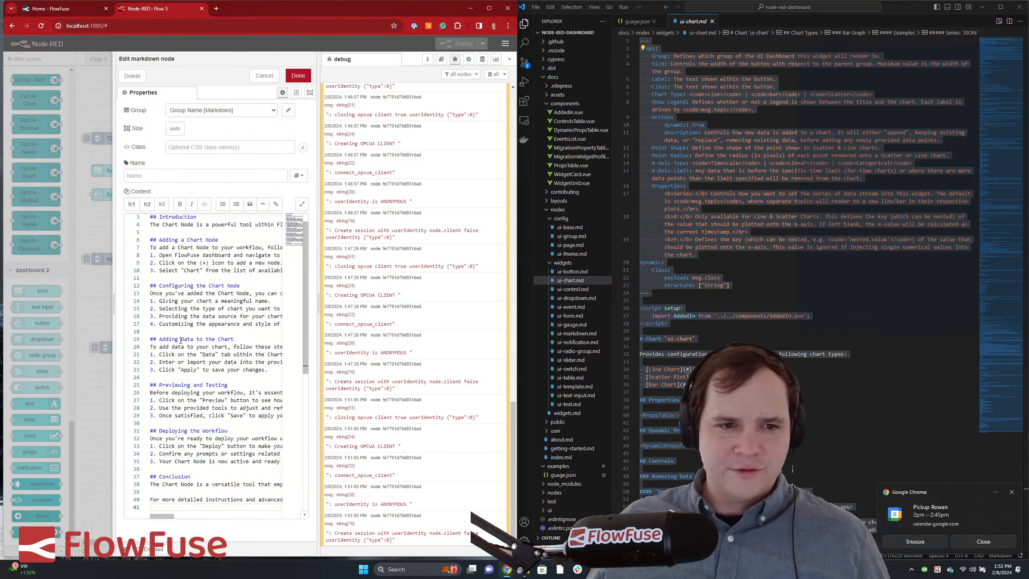
pyautogui.hotkey('ctrl', 'a')
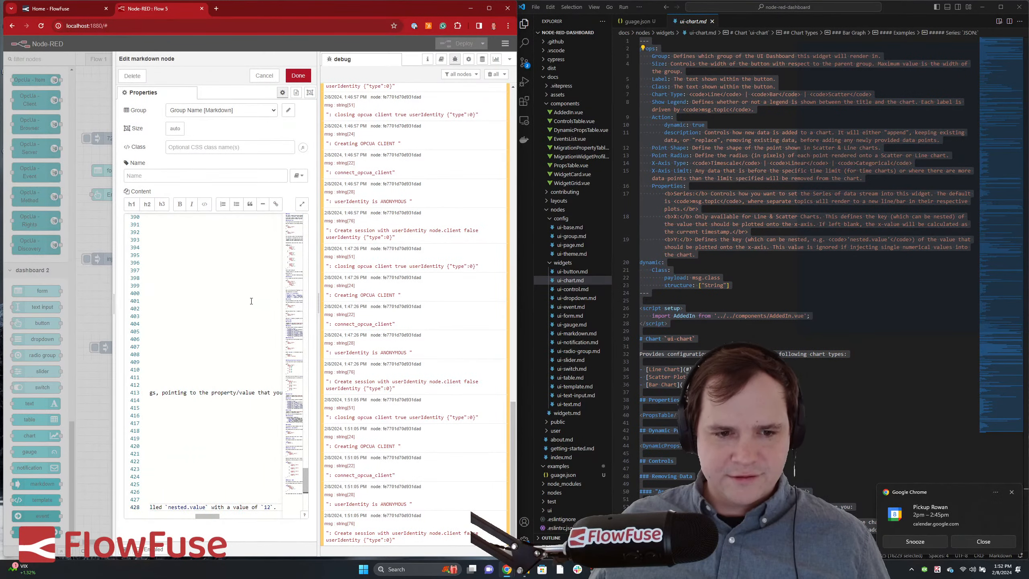
pyautogui.click(298, 76)
pyautogui.click(454, 43)
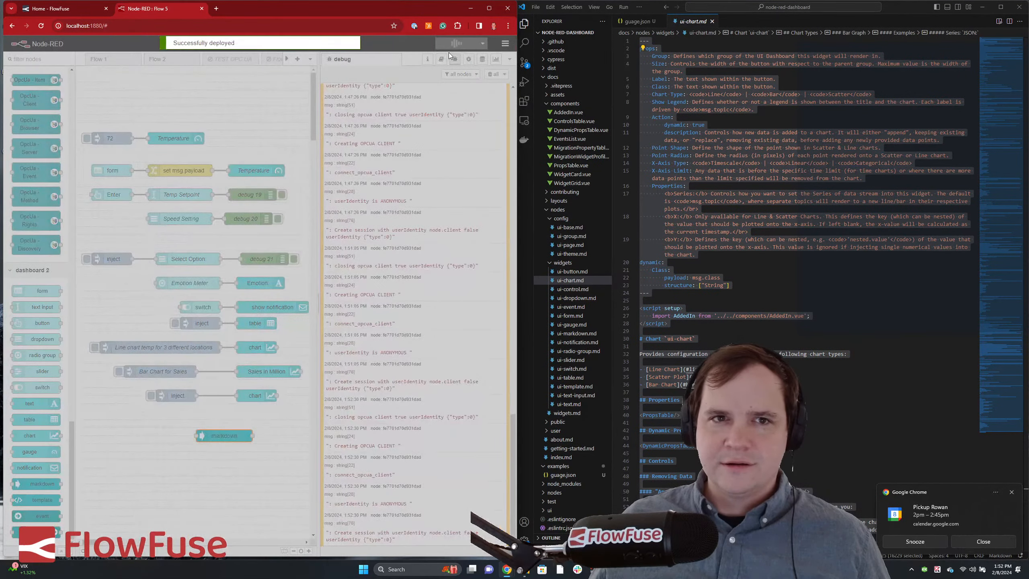
pyautogui.hotkey('alt', 'Tab')
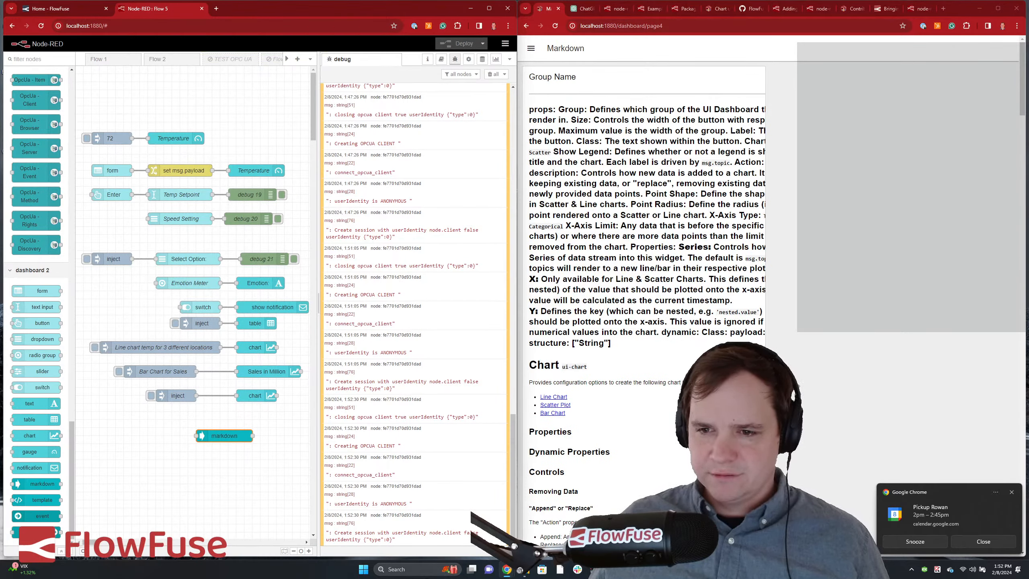
# - Delete the props front matter and the script setup block above the Chart heading in the markdown node's content, and redeploy
pyautogui.doubleClick(218, 435)
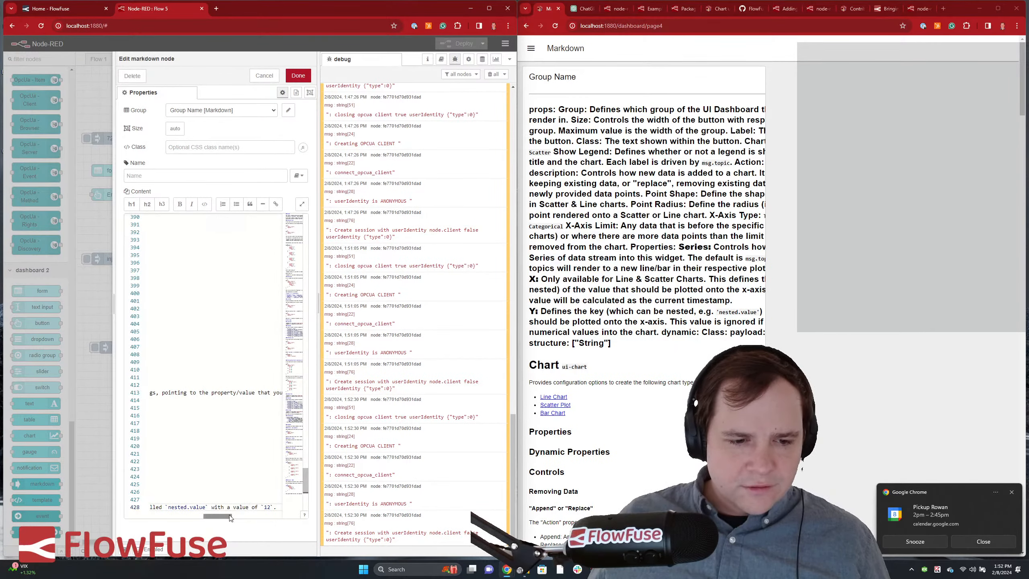
pyautogui.moveTo(229, 515); pyautogui.dragTo(88, 500)
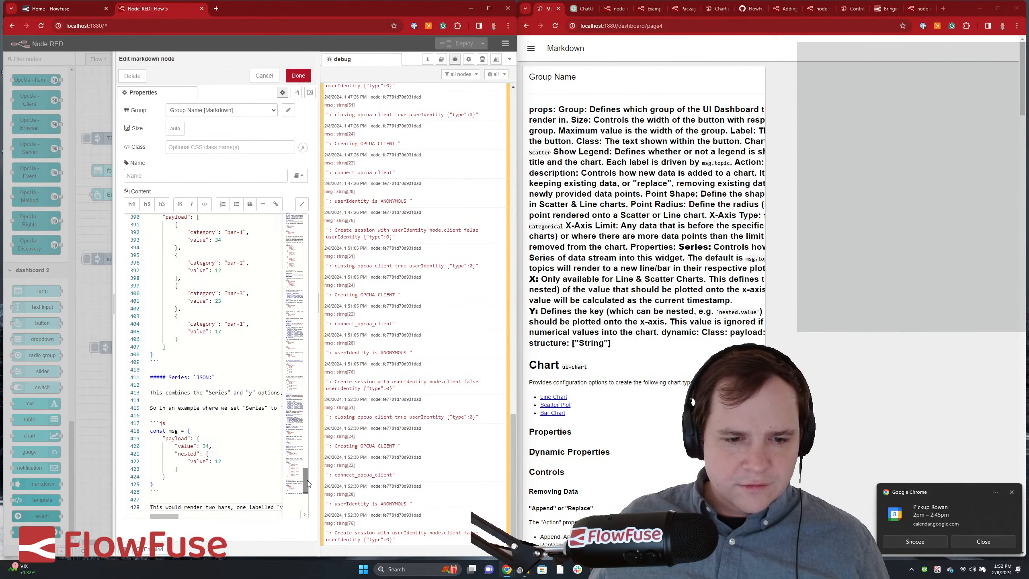
pyautogui.moveTo(307, 482); pyautogui.dragTo(310, 219)
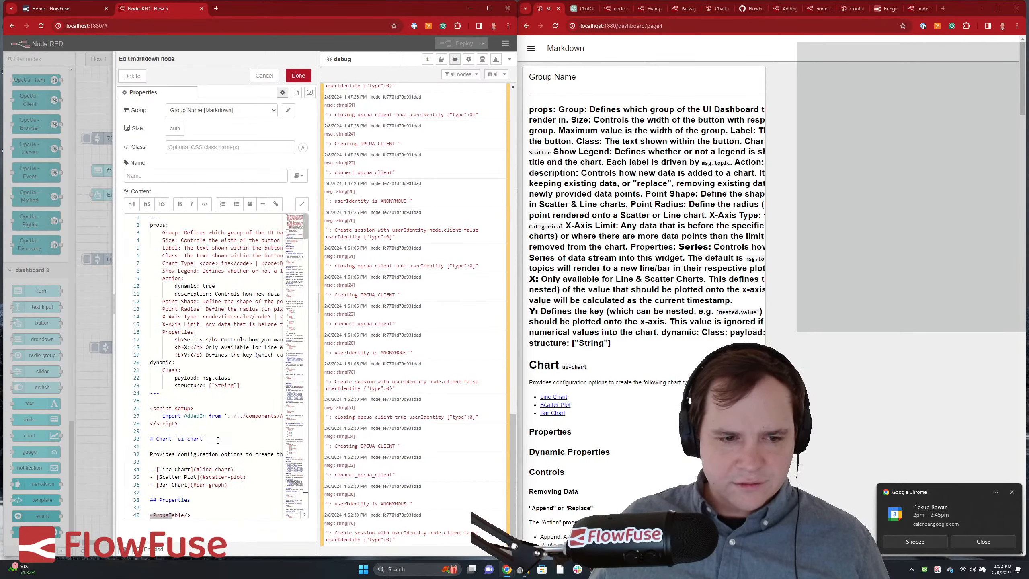
pyautogui.moveTo(186, 423); pyautogui.dragTo(139, 218)
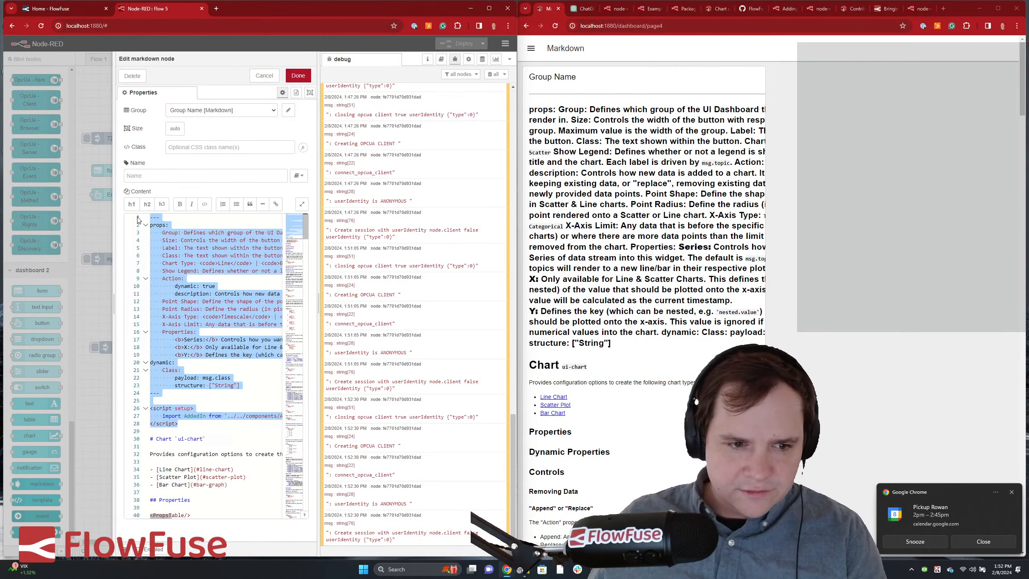
pyautogui.press('BackSpace')
pyautogui.press('Delete')
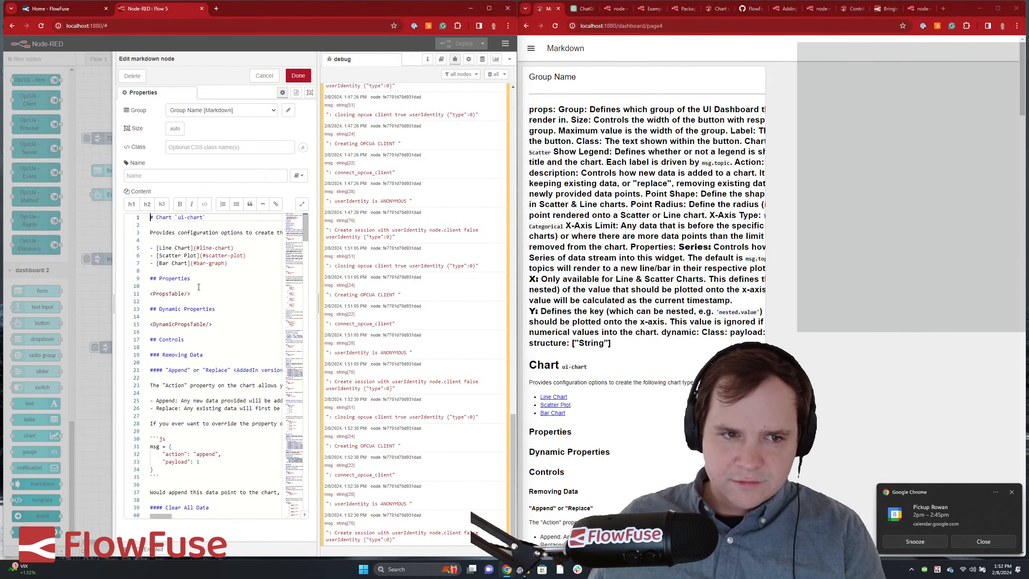
pyautogui.click(297, 76)
pyautogui.click(453, 44)
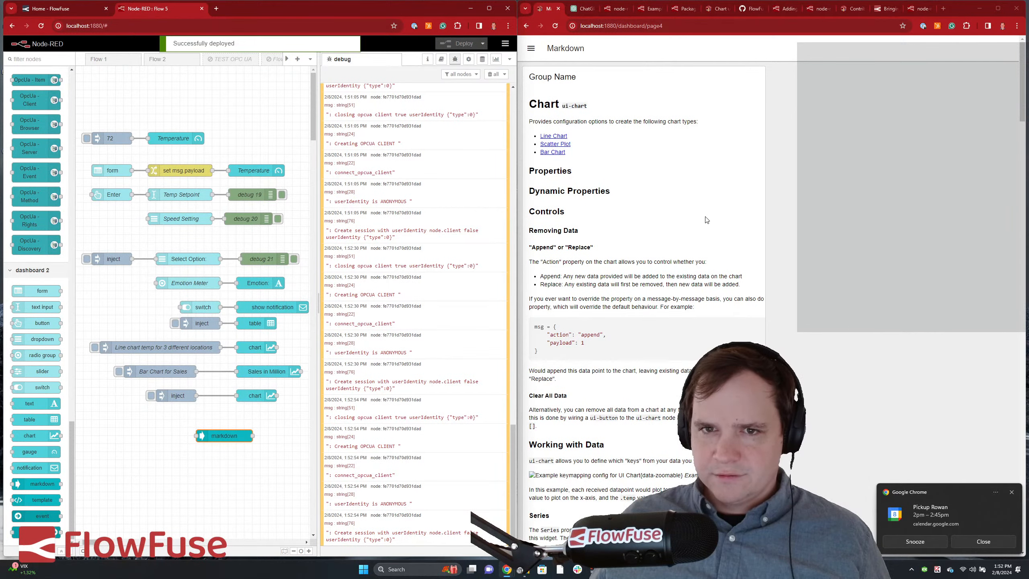
# - Try the Line Chart, Scatter Plot and Bar Chart links on the Markdown page and look through the sections they lead to
pyautogui.click(560, 137)
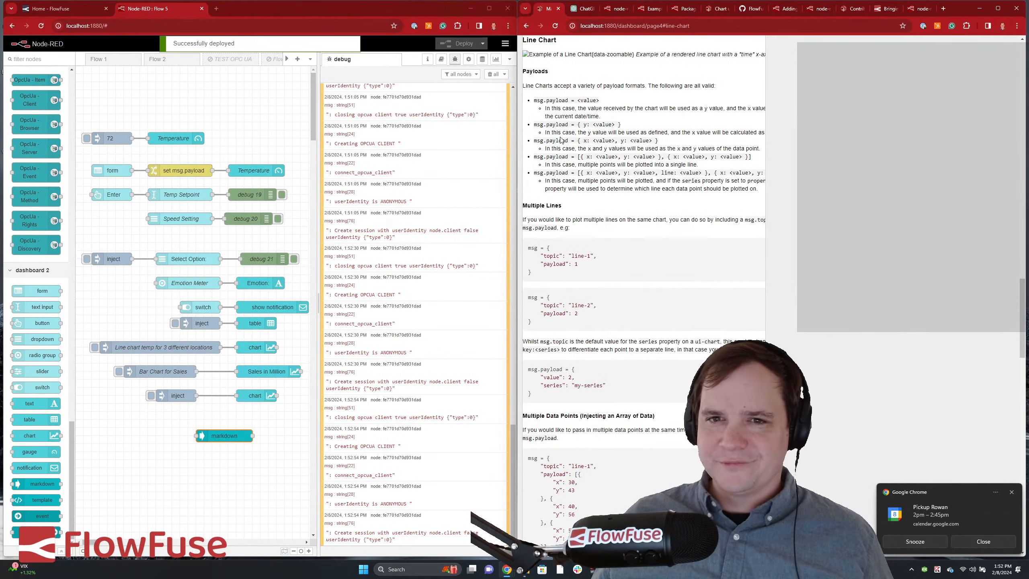
pyautogui.scroll(4, 685, 223)
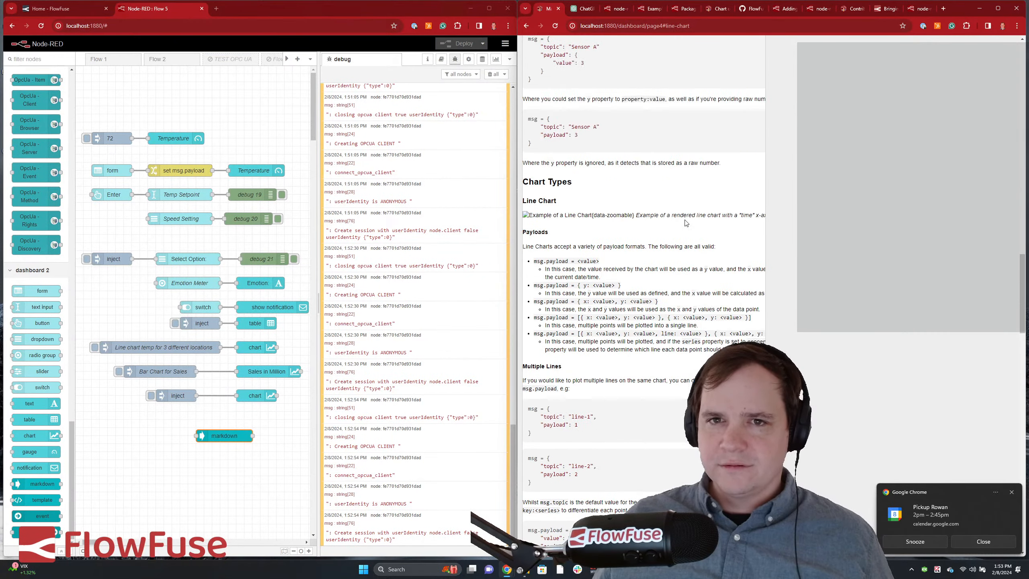
pyautogui.scroll(20, 685, 223)
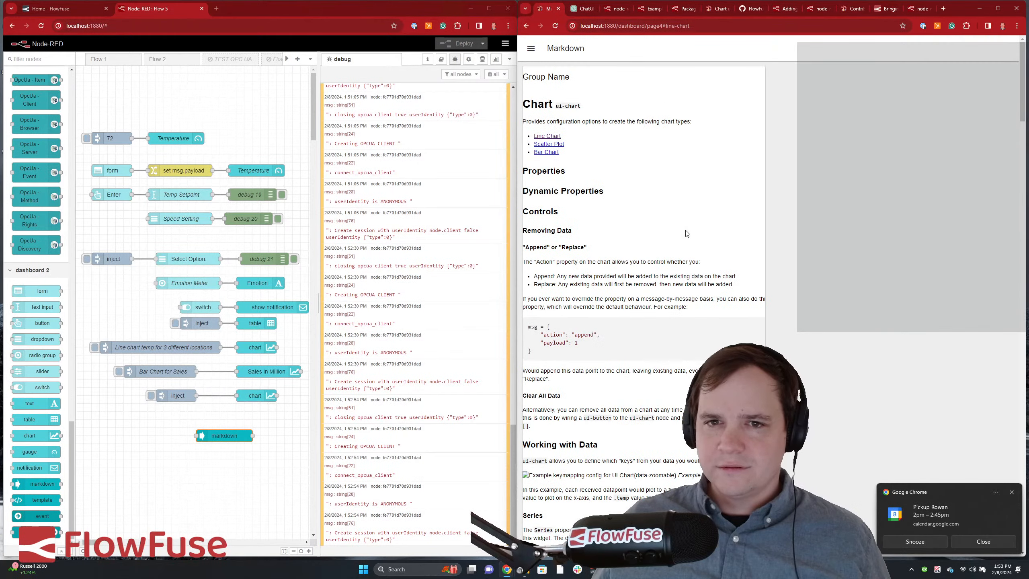
pyautogui.click(556, 145)
pyautogui.scroll(15, 608, 170)
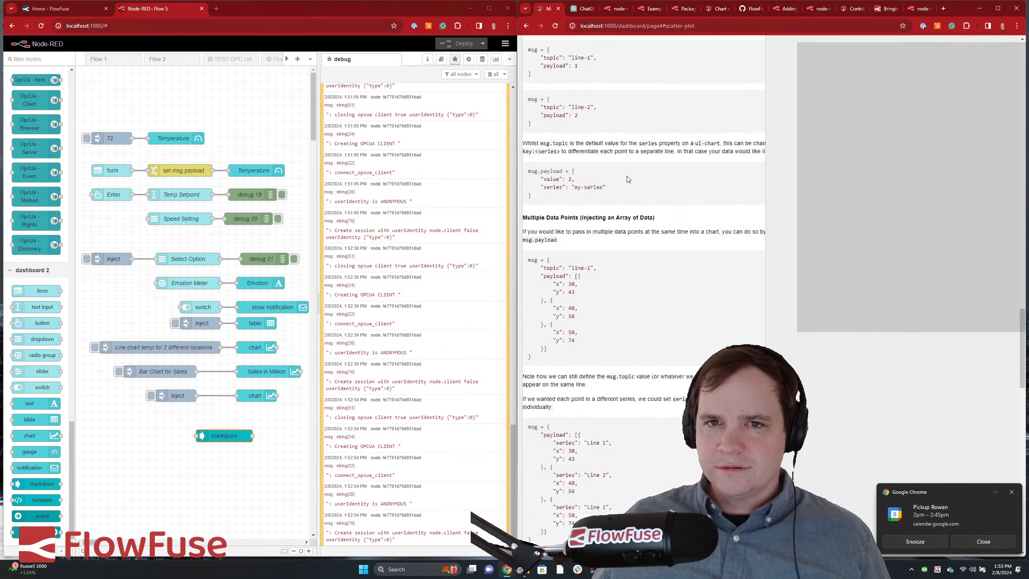
pyautogui.scroll(10, 634, 177)
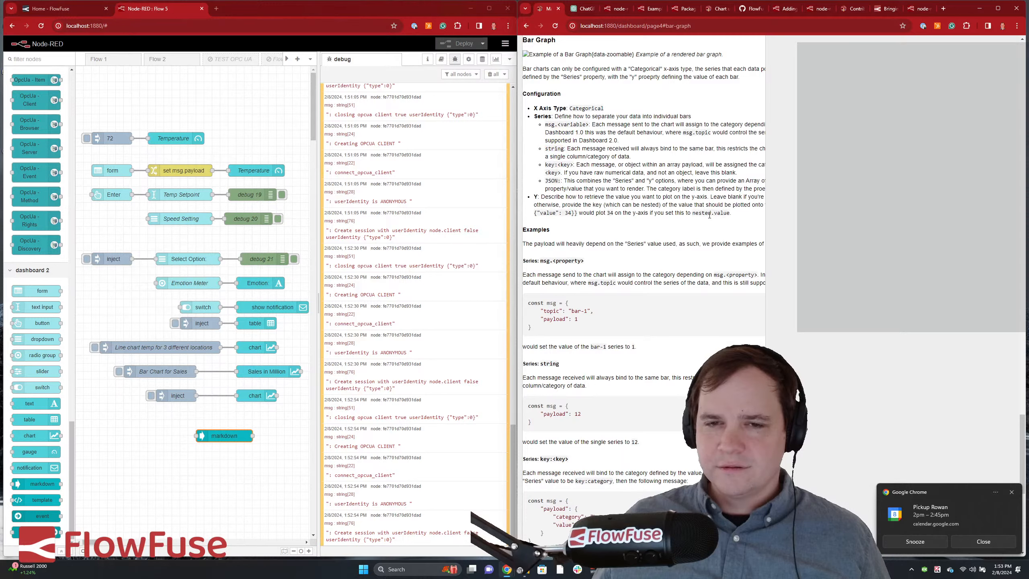
pyautogui.scroll(-8, 710, 215)
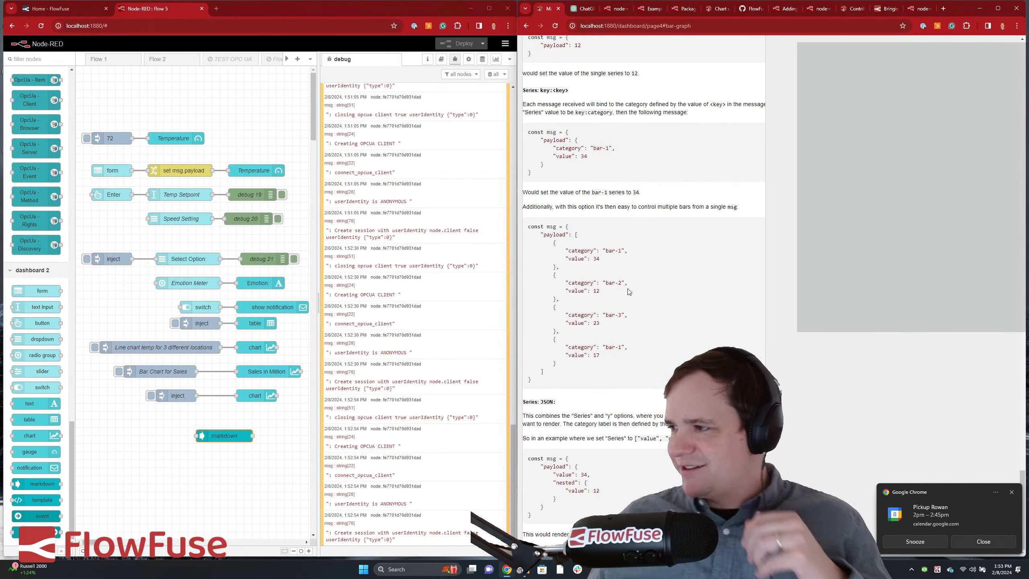
# - Move the markdown node just below the lowest chart node and open it for editing with the debug sidebar hidden and the edit pane widened
pyautogui.moveTo(224, 435); pyautogui.dragTo(256, 419)
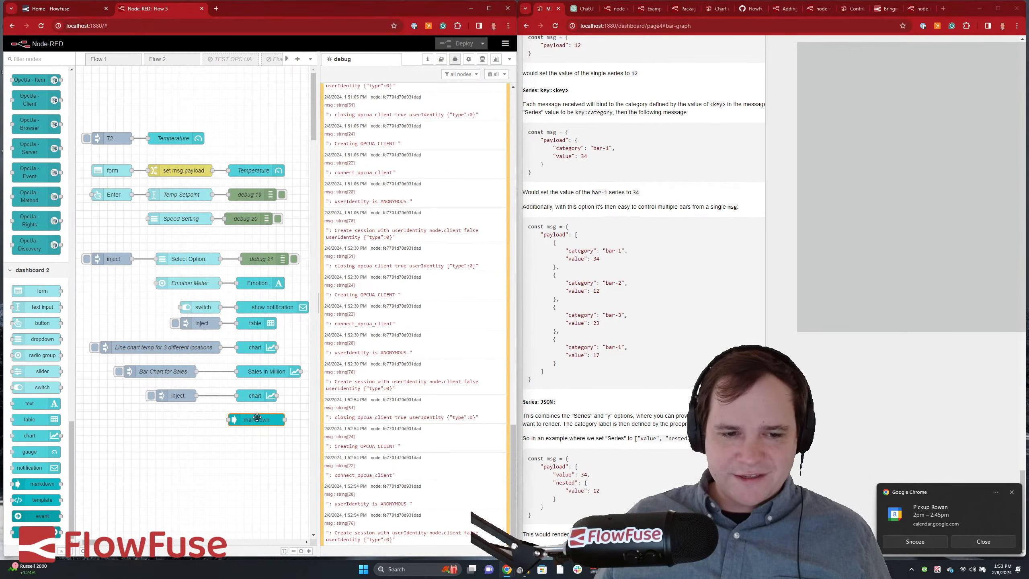
pyautogui.doubleClick(256, 420)
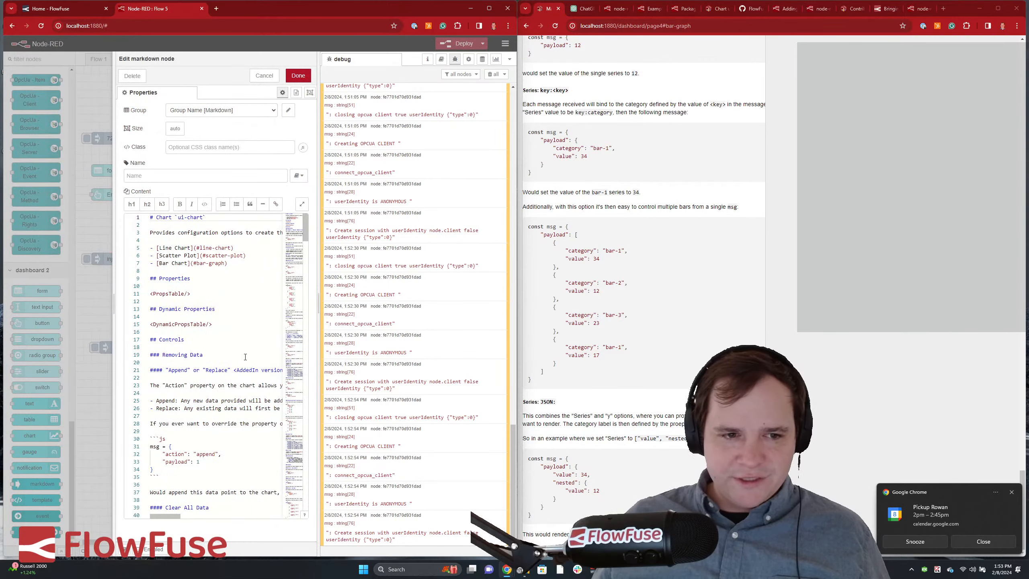
pyautogui.click(316, 304)
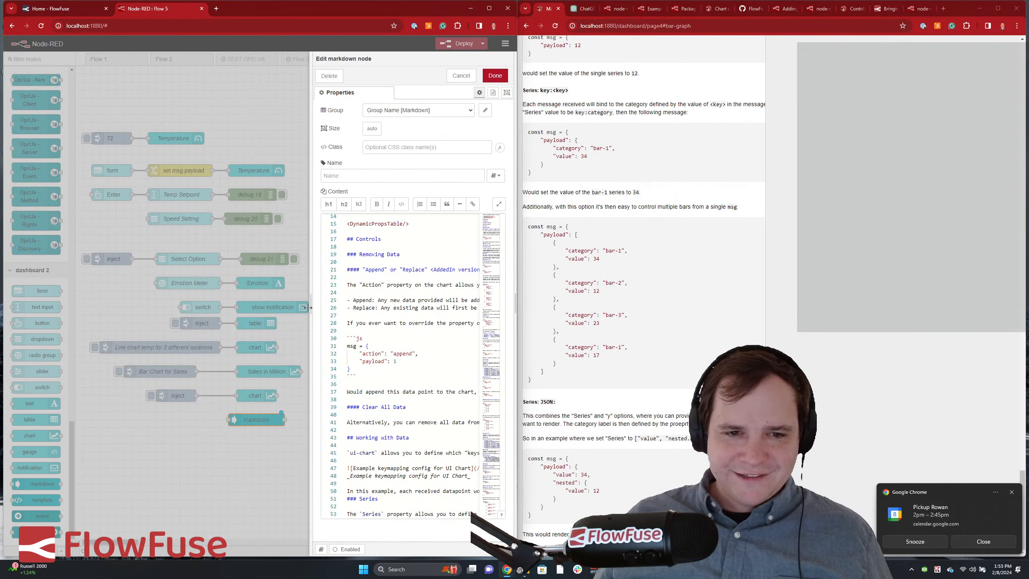
pyautogui.moveTo(113, 298); pyautogui.dragTo(73, 299)
# - Read through the chart documentation source in the expanded Markdown editor, and leave the node without saving changes
pyautogui.click(499, 204)
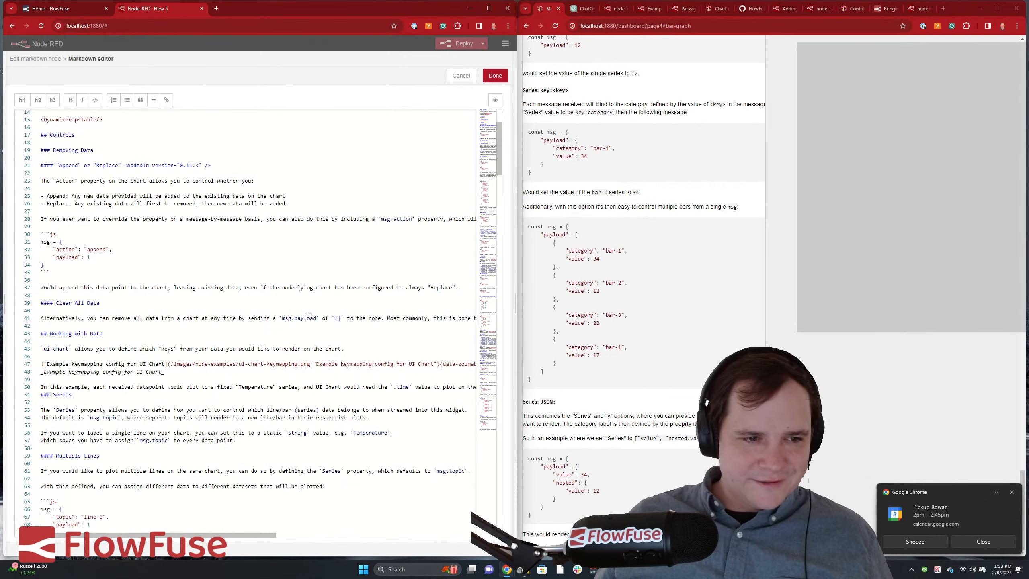
pyautogui.scroll(-20, 309, 314)
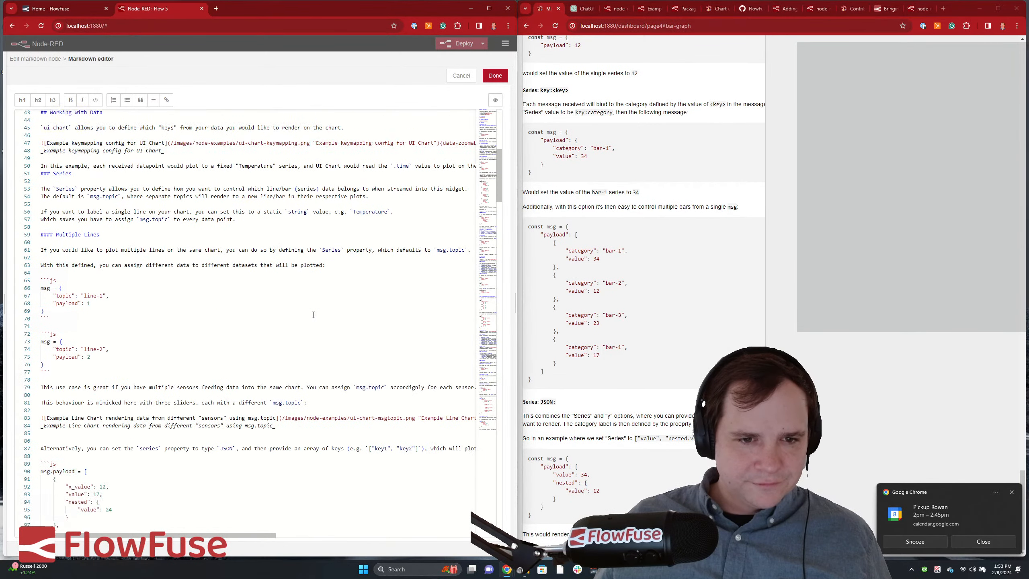
pyautogui.scroll(-18, 342, 316)
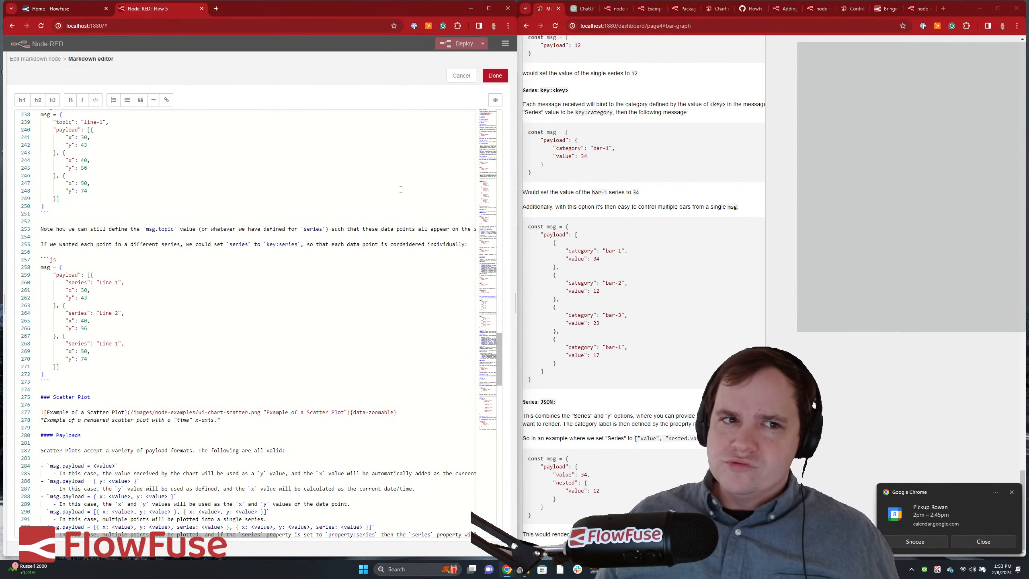
pyautogui.click(461, 75)
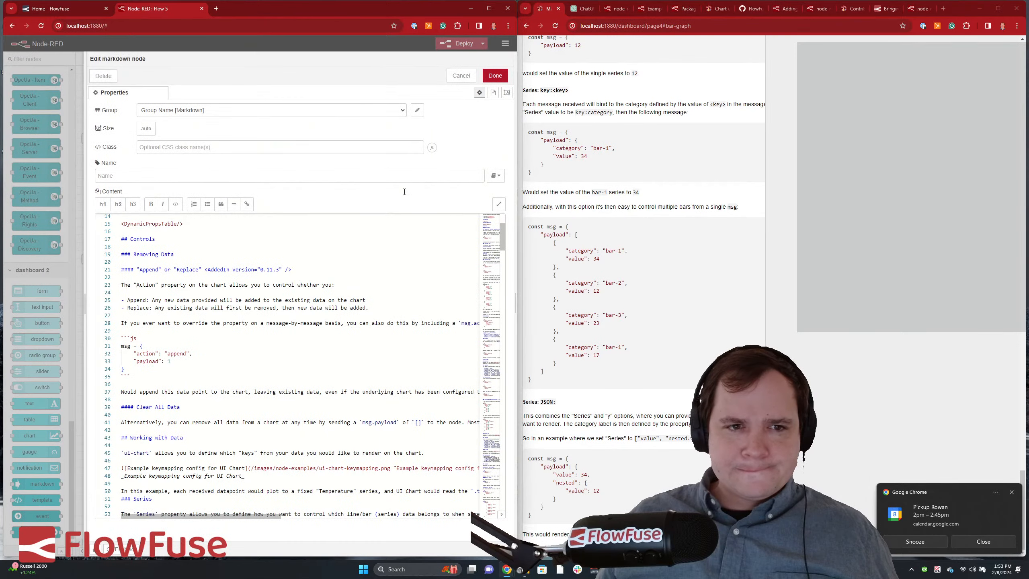
pyautogui.click(461, 75)
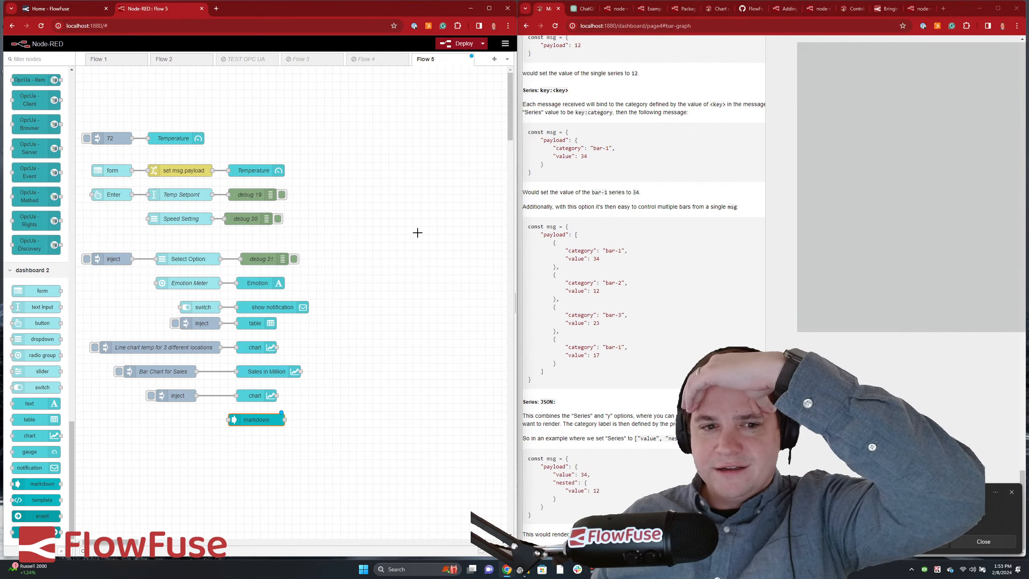
# - Open the markdown node's content in the expanded Markdown editor and delete all of the existing text
pyautogui.doubleClick(275, 424)
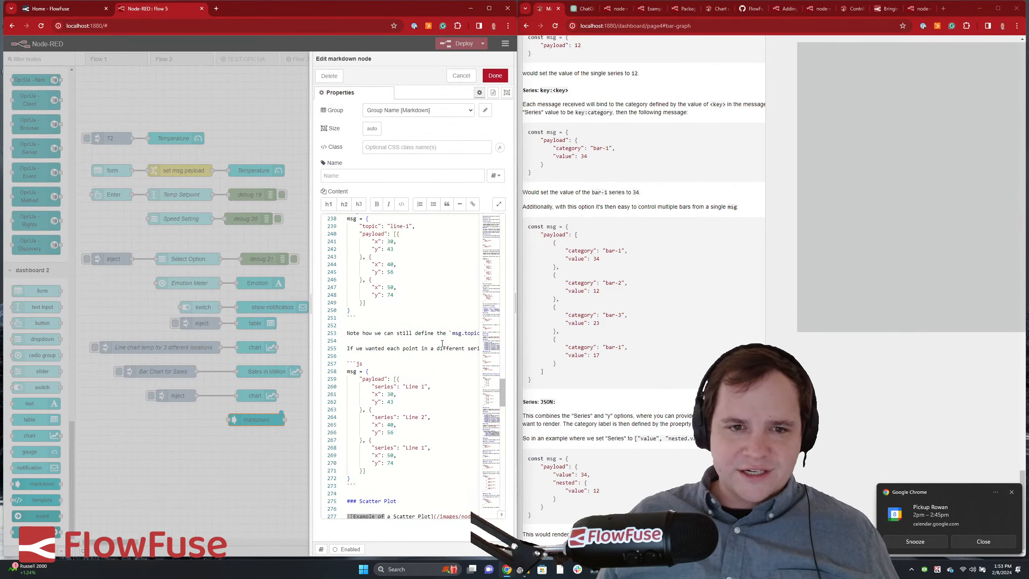
pyautogui.click(499, 204)
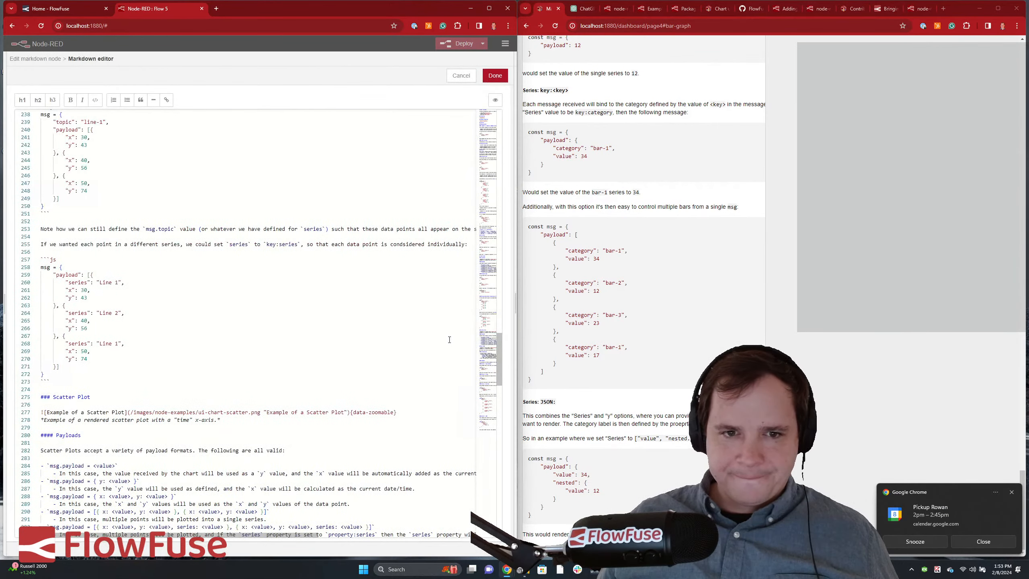
pyautogui.click(442, 324)
pyautogui.hotkey('ctrl', 'a')
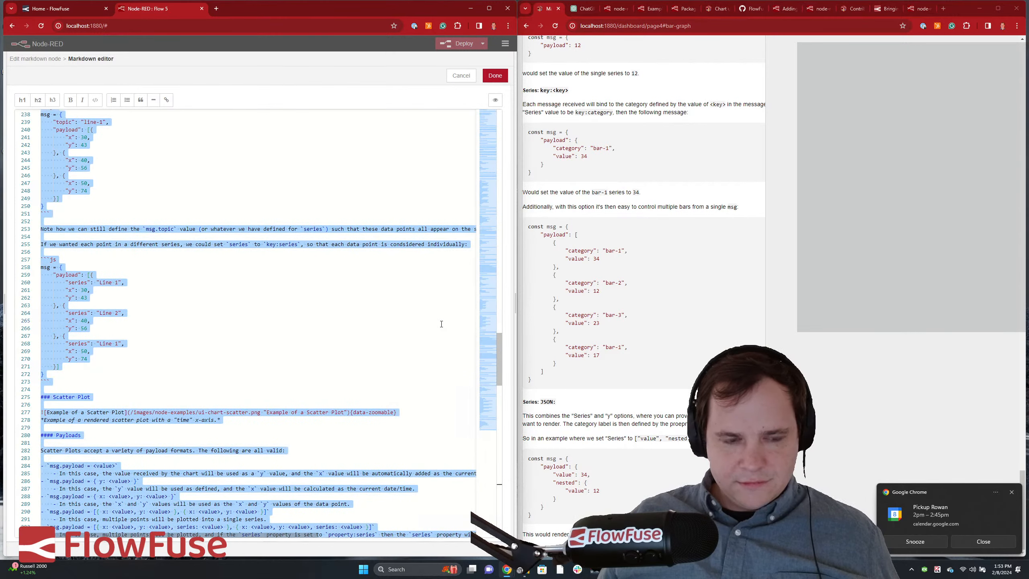
pyautogui.press('BackSpace')
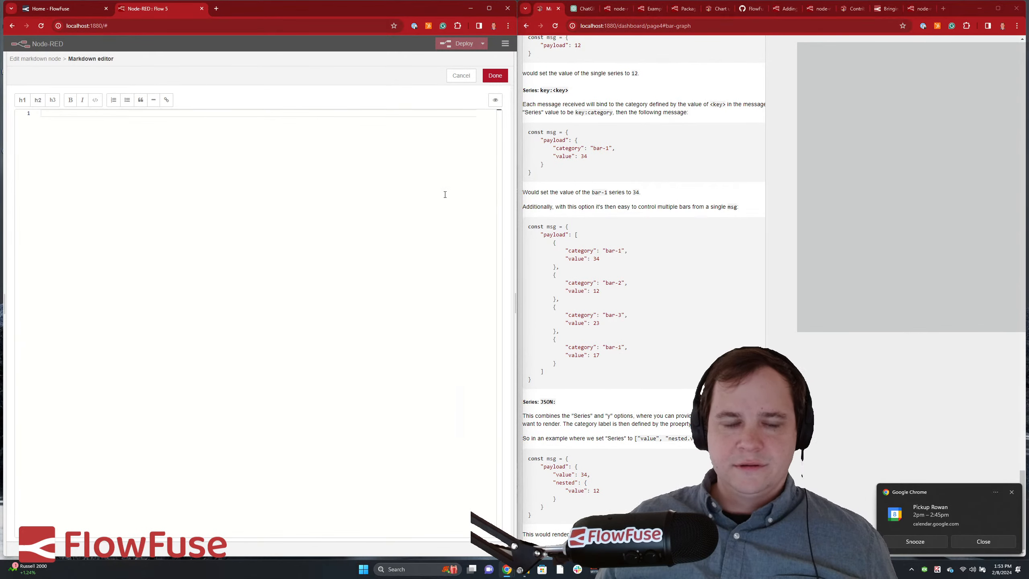
pyautogui.write('Thans fo')
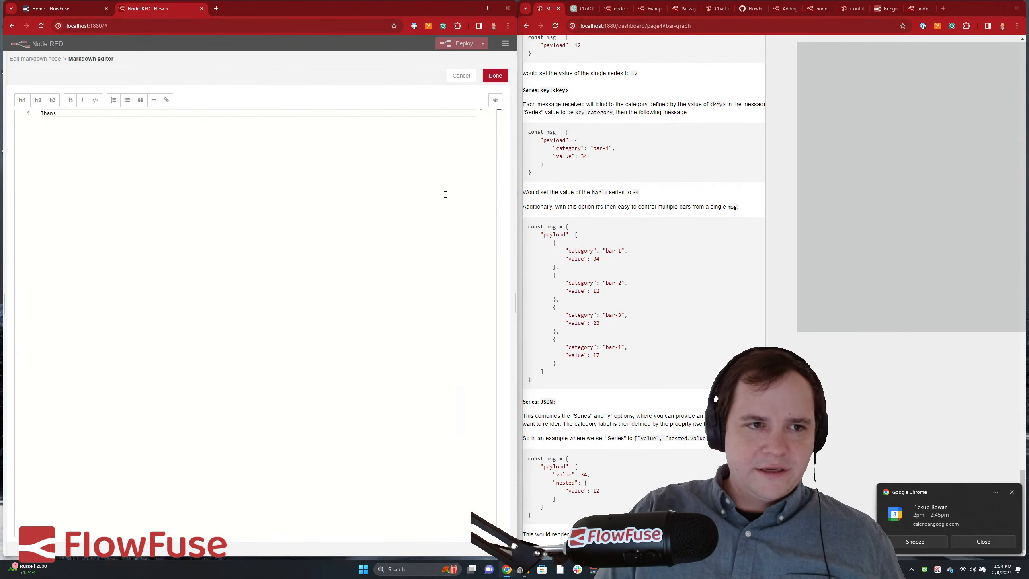
pyautogui.press('BackSpace')
pyautogui.press('BackSpace')
pyautogui.press('BackSpace')
pyautogui.press('BackSpace')
pyautogui.press('BackSpace')
pyautogui.press('BackSpace')
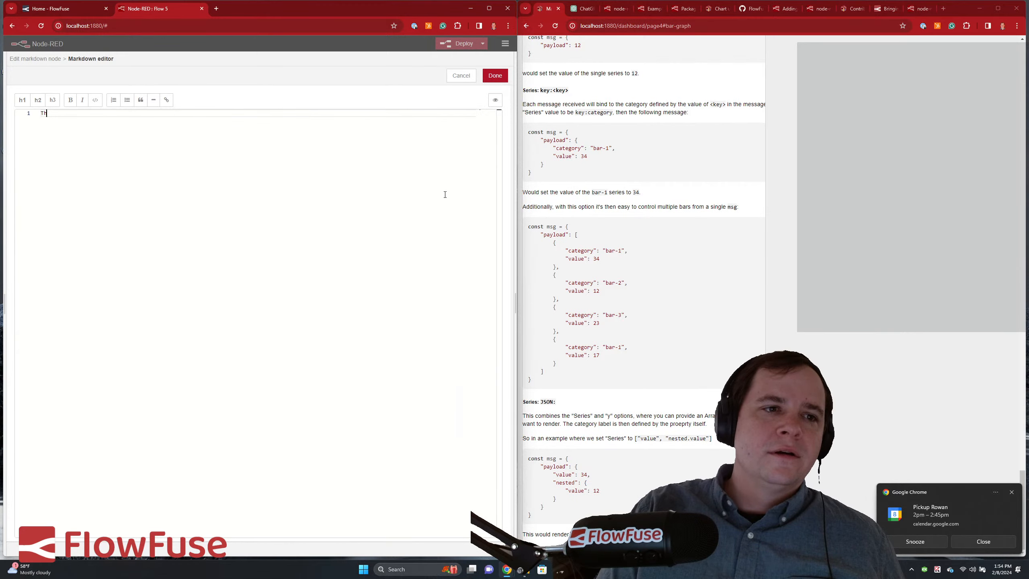
# - Enter "Dashboard 2.0 Documentation" as a level-1 heading in the Markdown content, and start line 3 below a blank line
pyautogui.write('Dashboard ')
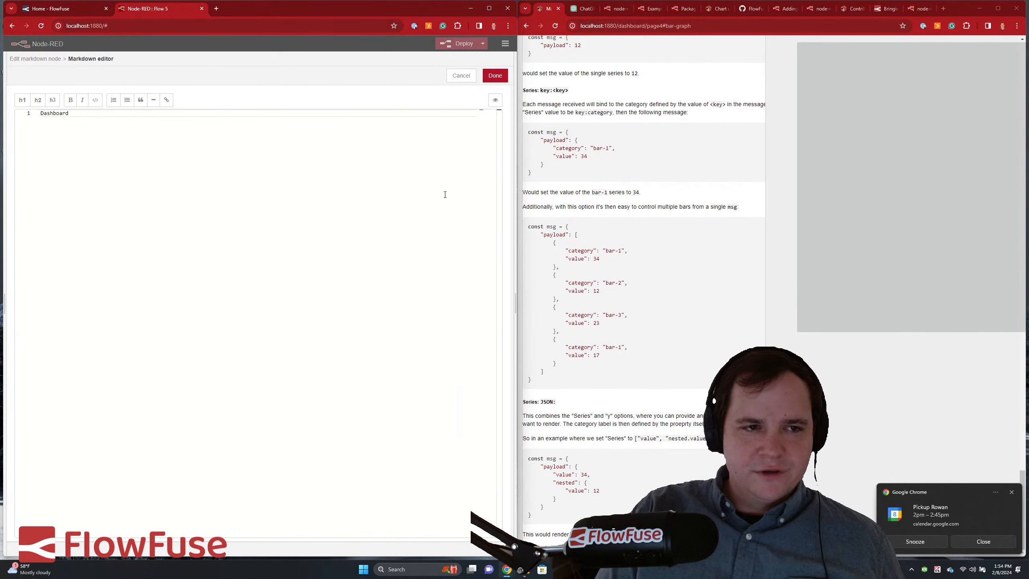
pyautogui.write('2.0 Documentation')
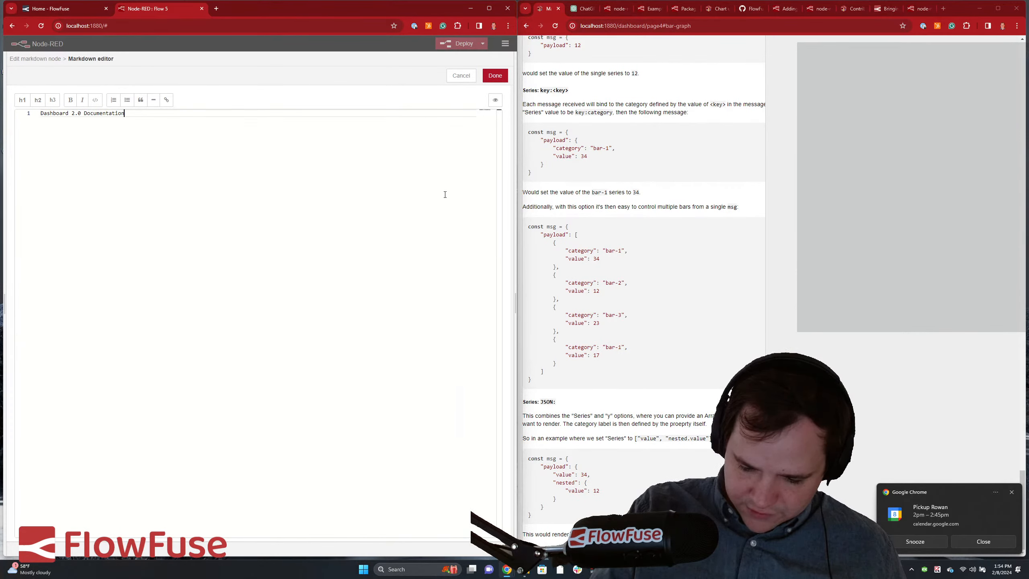
pyautogui.hotkey('ctrl', 'shift', 'Right')
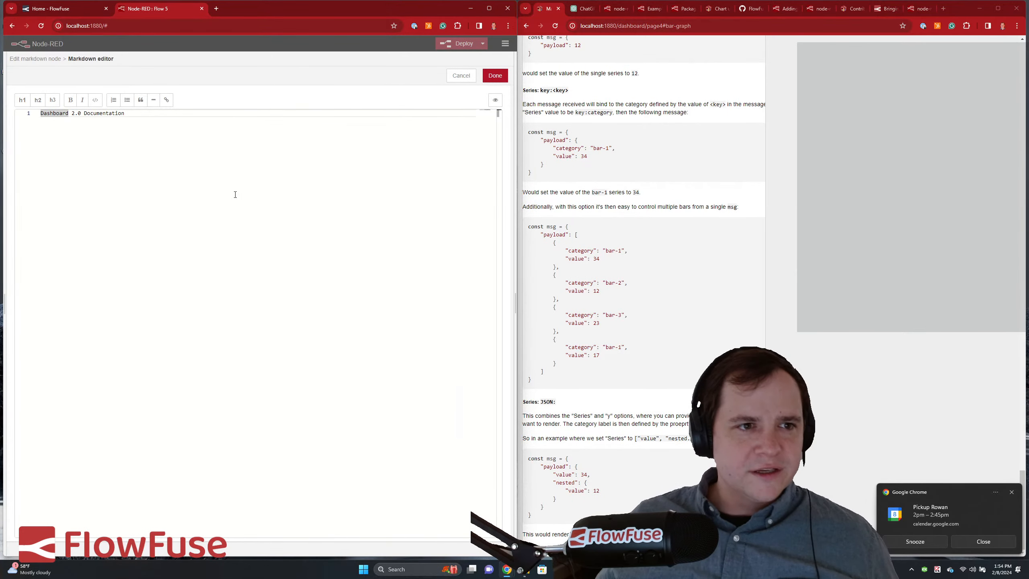
pyautogui.click(23, 100)
pyautogui.doubleClick(138, 116)
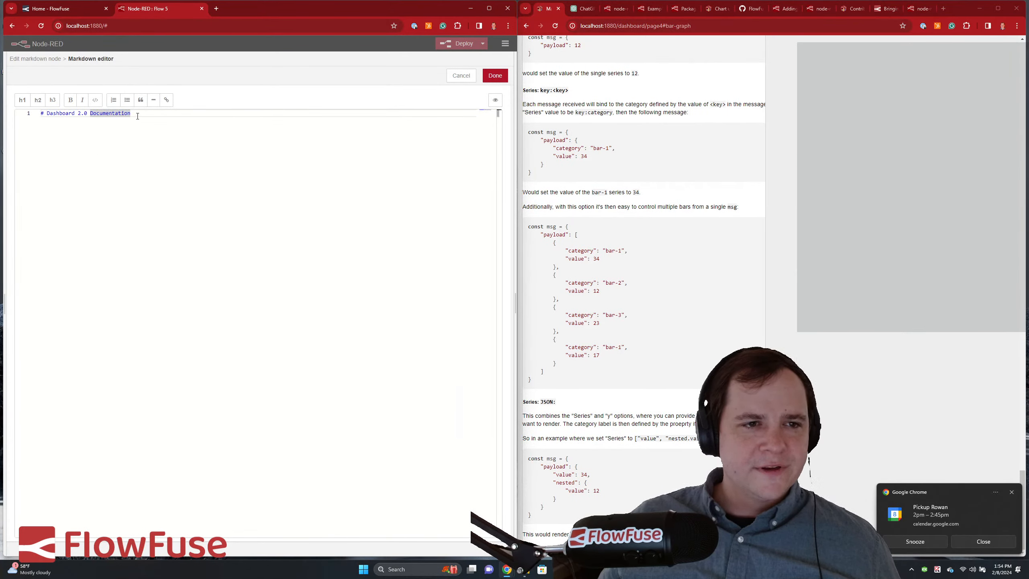
pyautogui.click(140, 116)
pyautogui.press('Return')
pyautogui.press('Return')
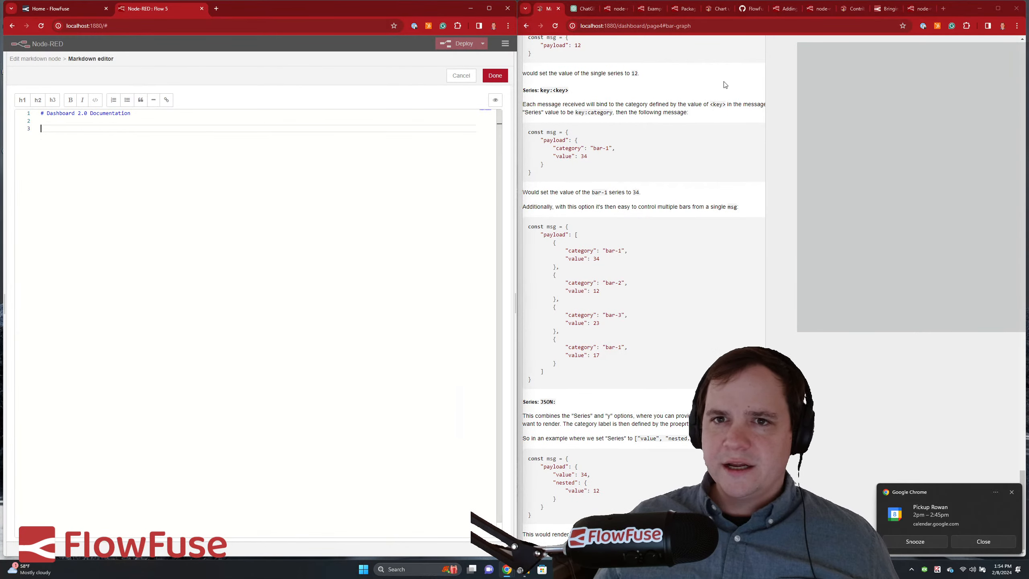
# - In the Dashboard 2.0 documentation, look through the Dynamic Properties page and open the ui-button page
pyautogui.click(717, 9)
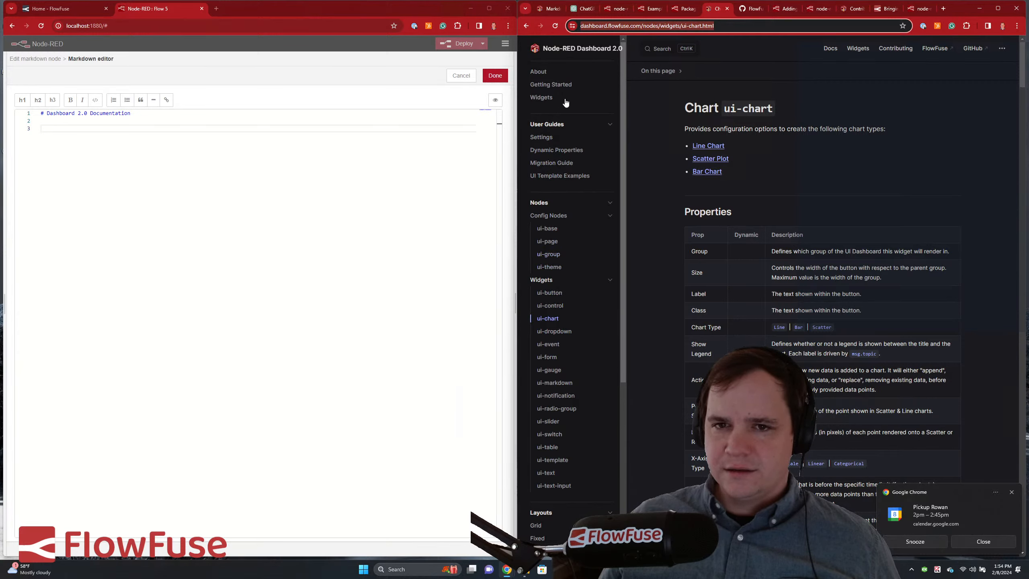
pyautogui.click(561, 150)
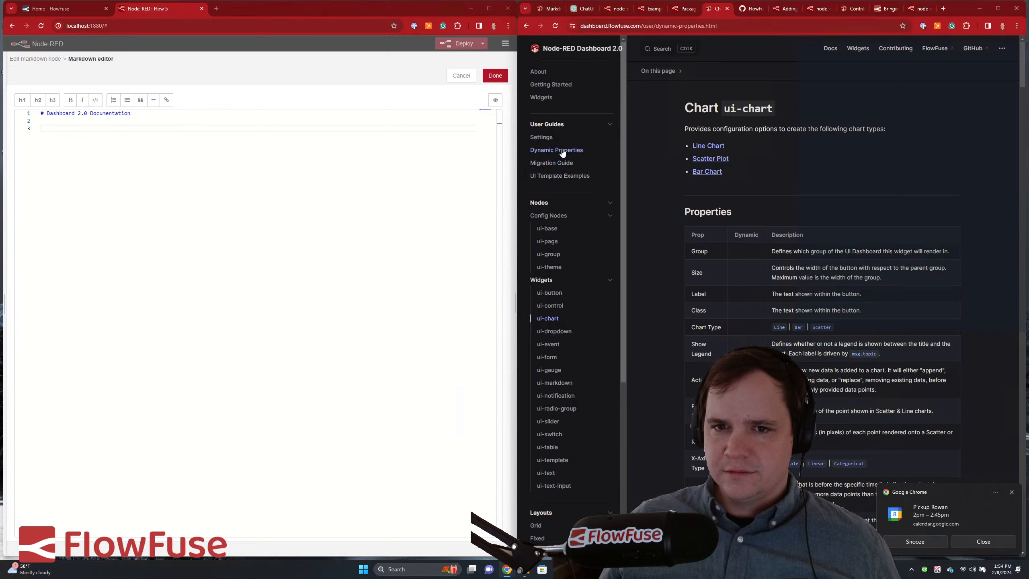
pyautogui.scroll(-5, 765, 298)
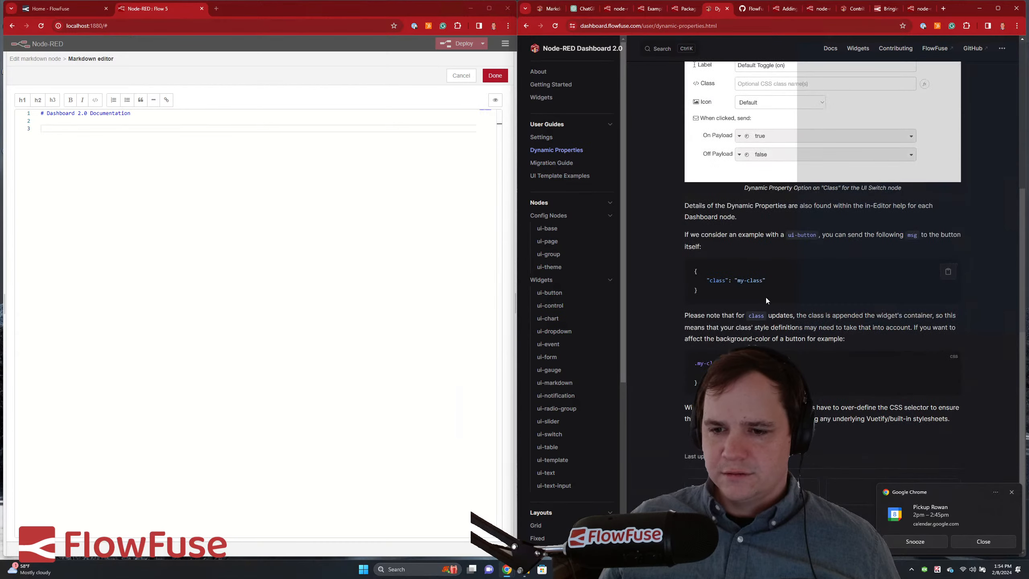
pyautogui.scroll(5, 766, 297)
pyautogui.click(535, 283)
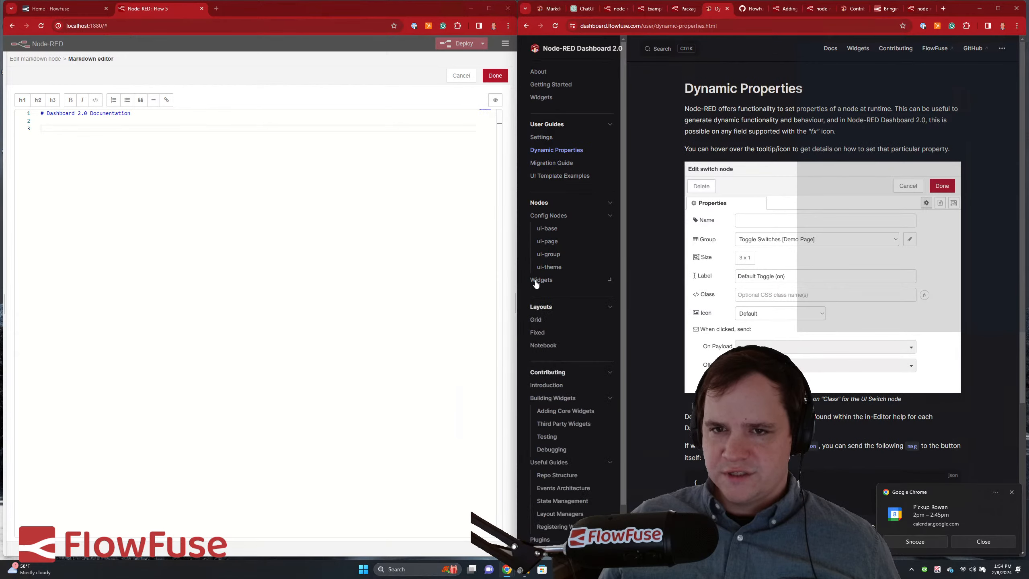
pyautogui.click(541, 281)
pyautogui.click(552, 293)
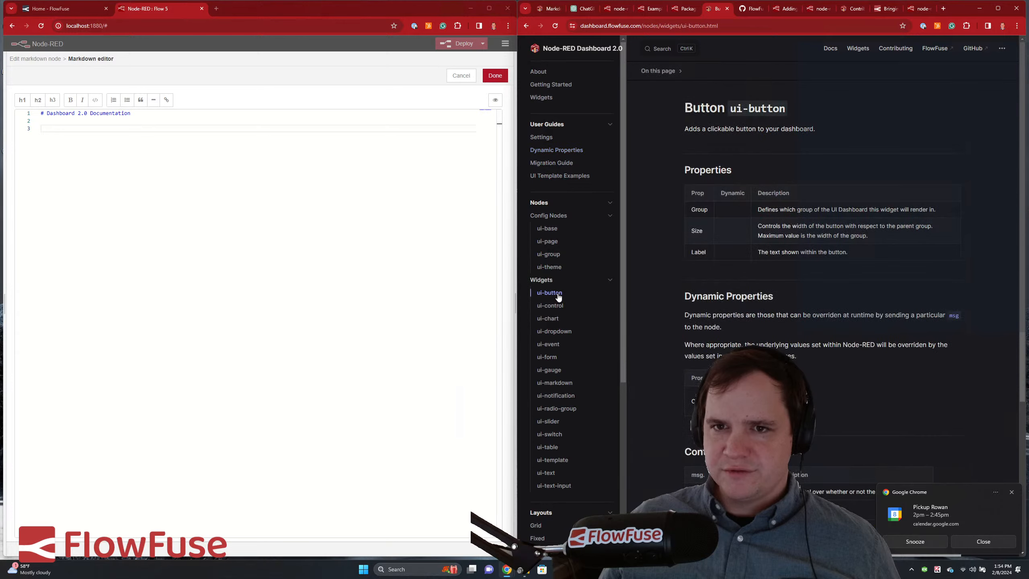
# - Load dashboard.flowfuse.com/nodes/widgets and look through the widget overview, checking where its Chart card leads before returning
pyautogui.moveTo(681, 27); pyautogui.dragTo(790, 33)
pyautogui.press('BackSpace')
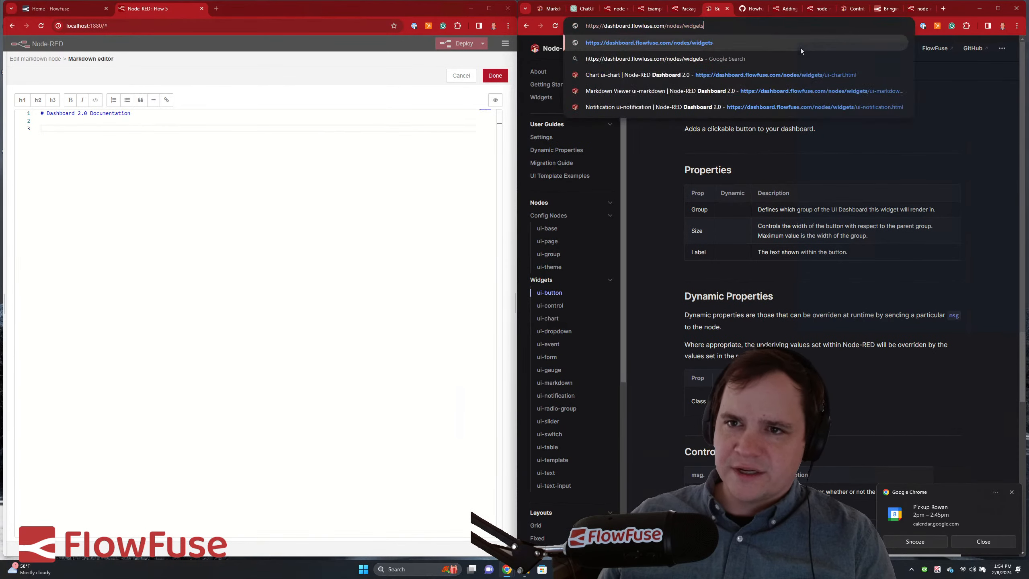
pyautogui.press('Return')
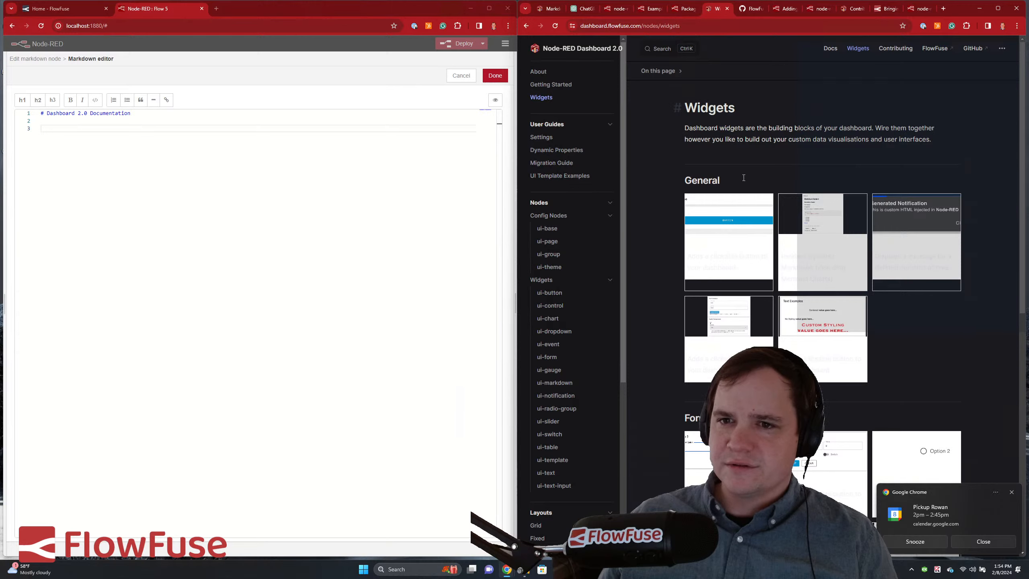
pyautogui.scroll(-6, 763, 270)
pyautogui.scroll(-3, 764, 270)
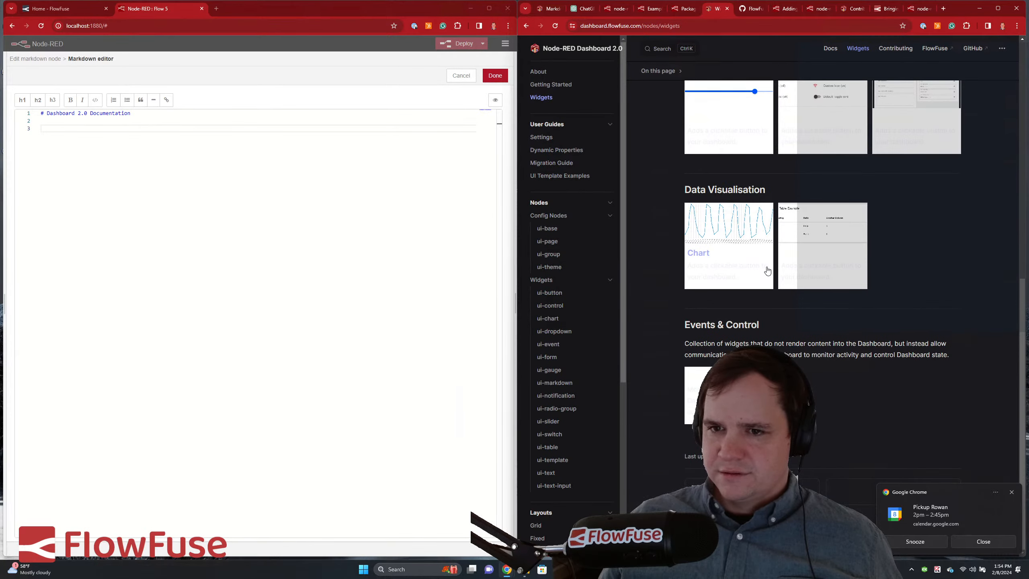
pyautogui.click(731, 238)
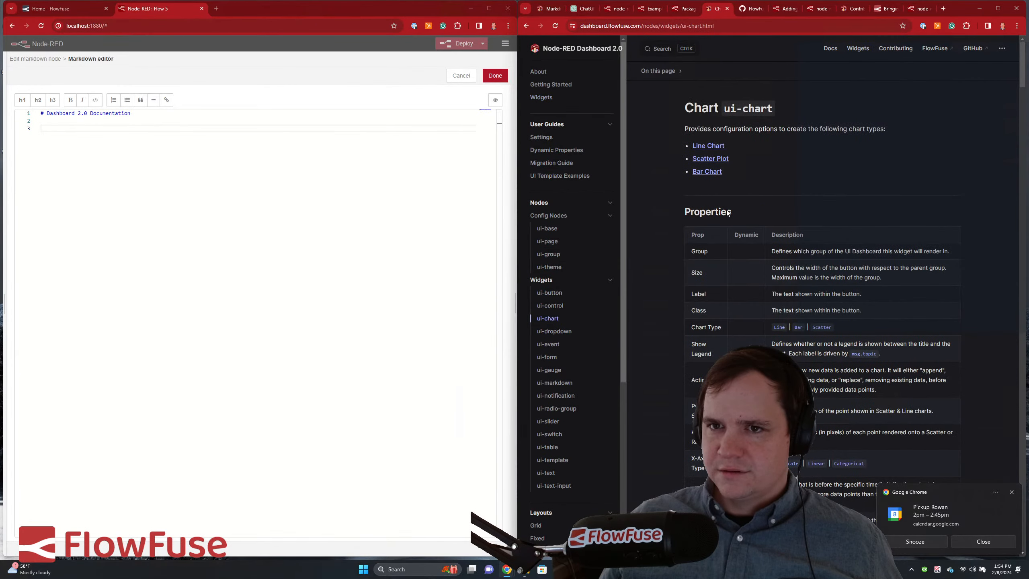
pyautogui.click(526, 26)
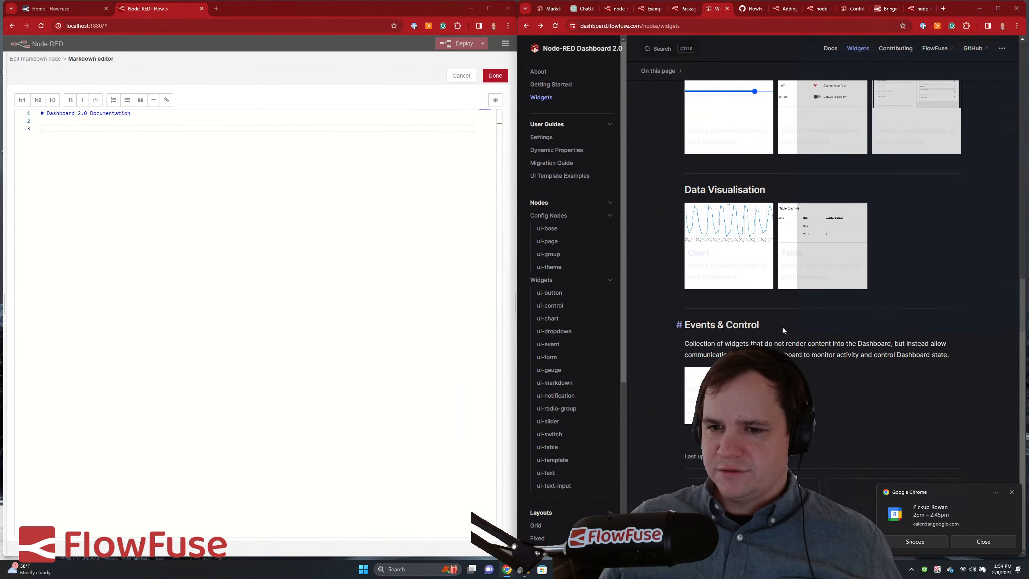
pyautogui.scroll(10, 782, 327)
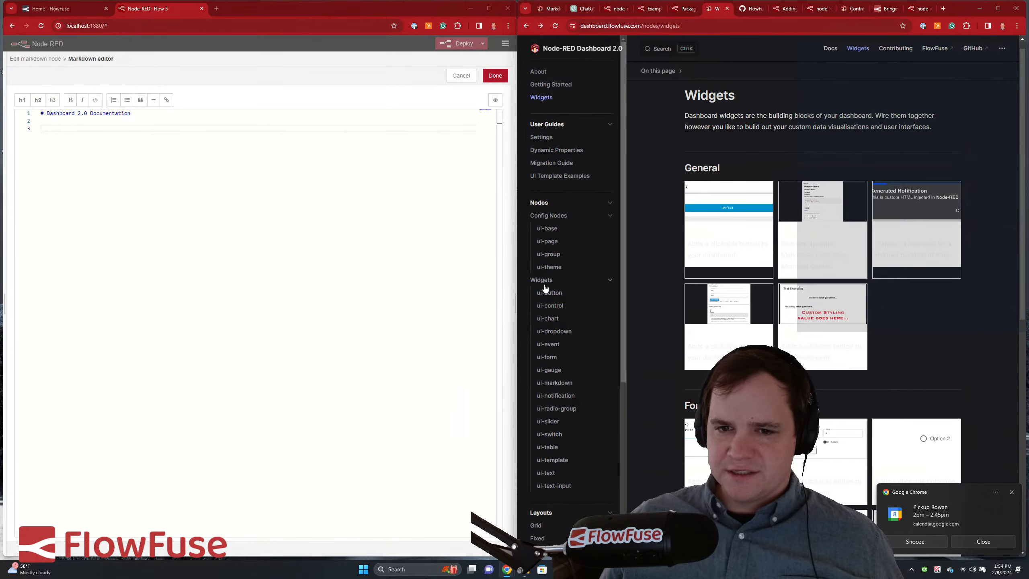
# - Reopen the ui-button documentation page and look over its properties
pyautogui.click(601, 283)
pyautogui.click(547, 281)
pyautogui.click(557, 295)
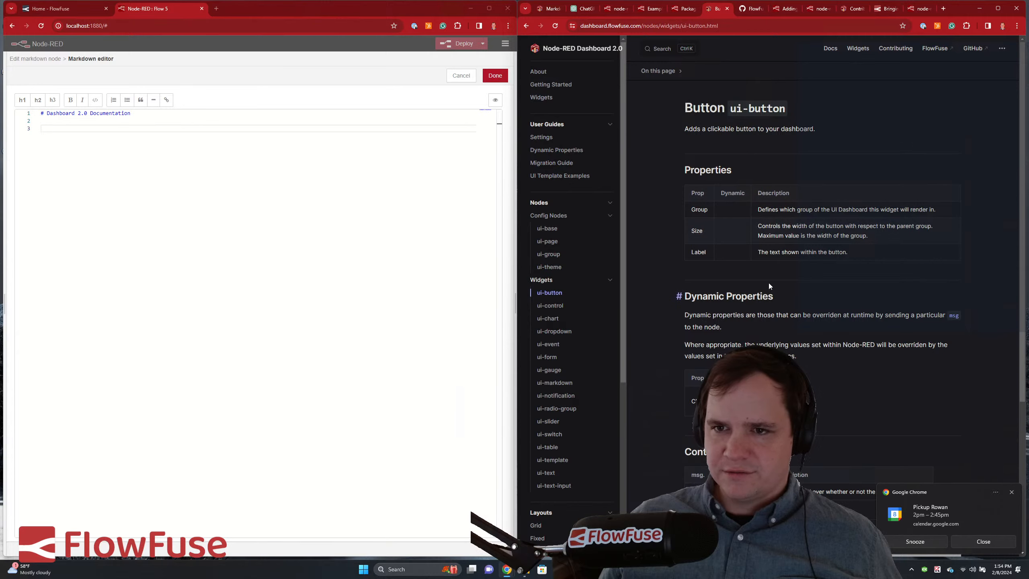
pyautogui.scroll(-2, 767, 286)
pyautogui.scroll(2, 754, 274)
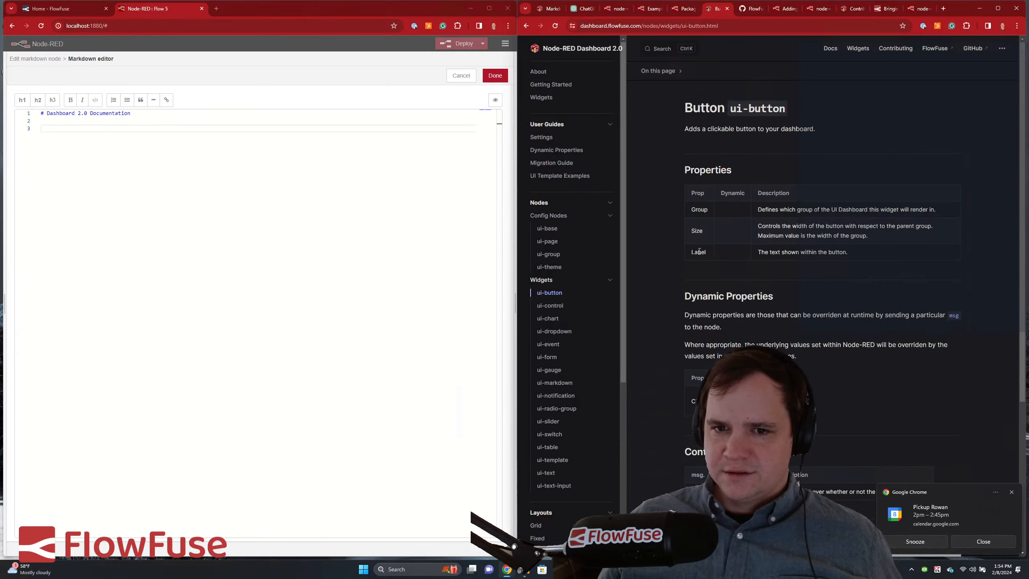
# - Try to reach a Nodes overview page through the Nodes heading and dashboard.flowfuse.com/nodes/, and return to the ui-button page
pyautogui.click(603, 206)
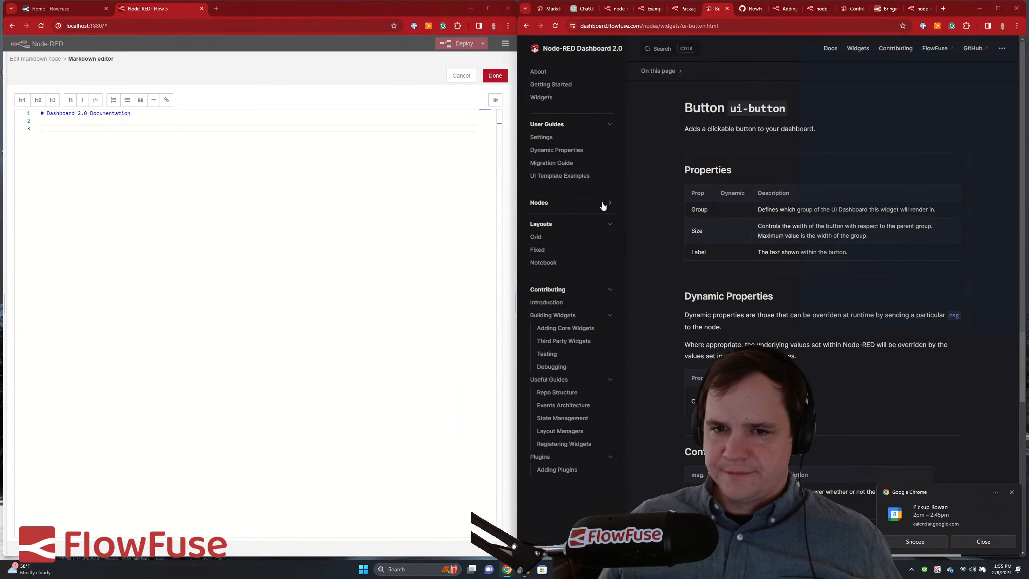
pyautogui.click(603, 206)
pyautogui.click(562, 208)
pyautogui.click(545, 206)
pyautogui.moveTo(718, 26); pyautogui.dragTo(678, 27)
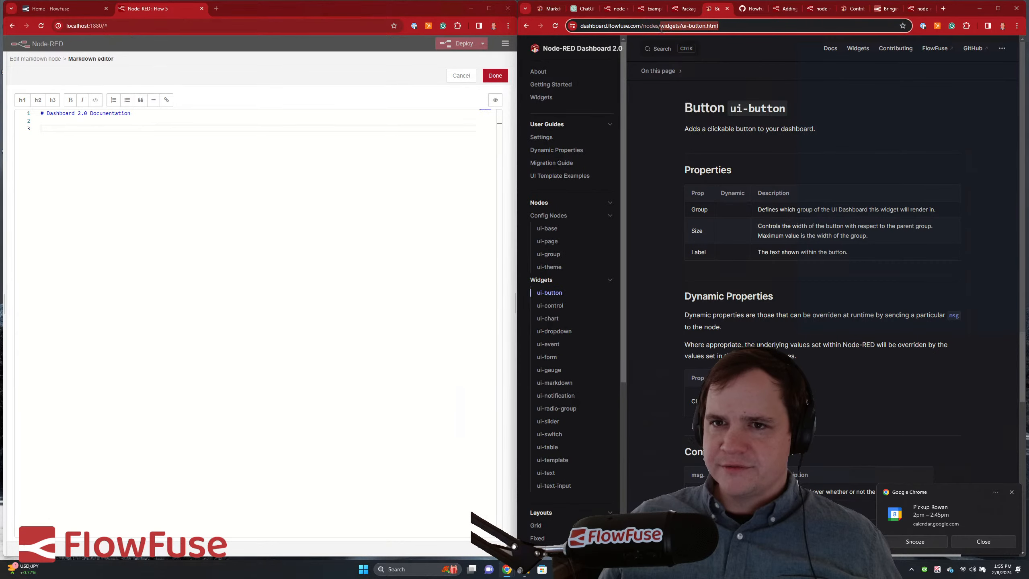
pyautogui.press('BackSpace')
pyautogui.press('Return')
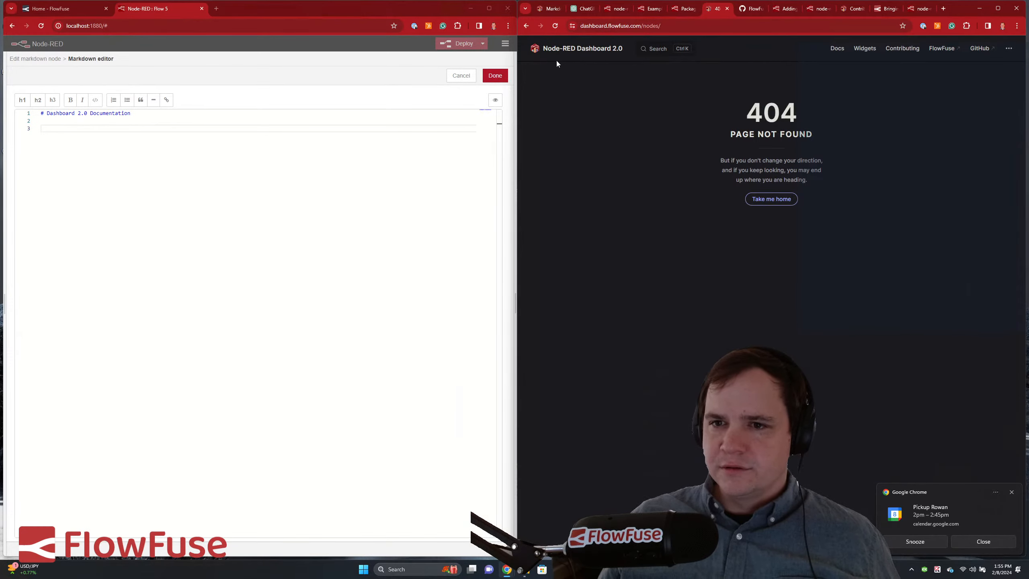
pyautogui.click(526, 26)
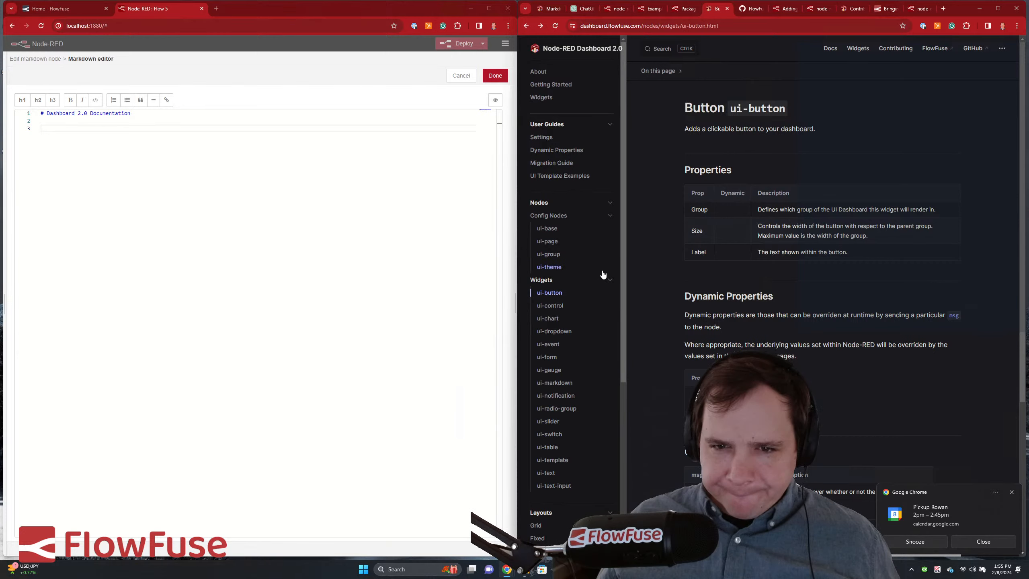
# - Look through the remaining documentation sections and open the Introduction page under Contributing
pyautogui.scroll(-5, 581, 379)
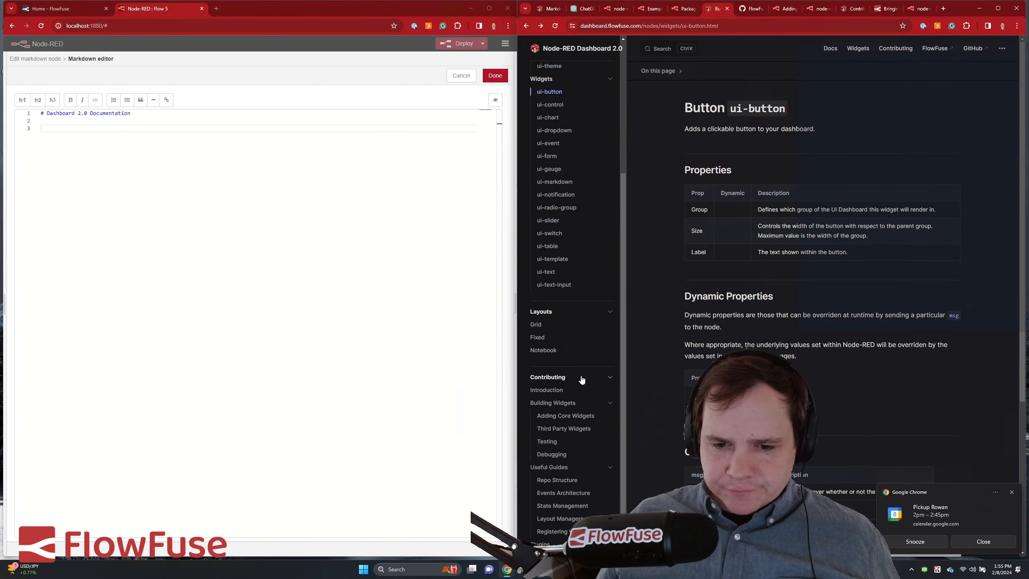
pyautogui.scroll(-1, 582, 377)
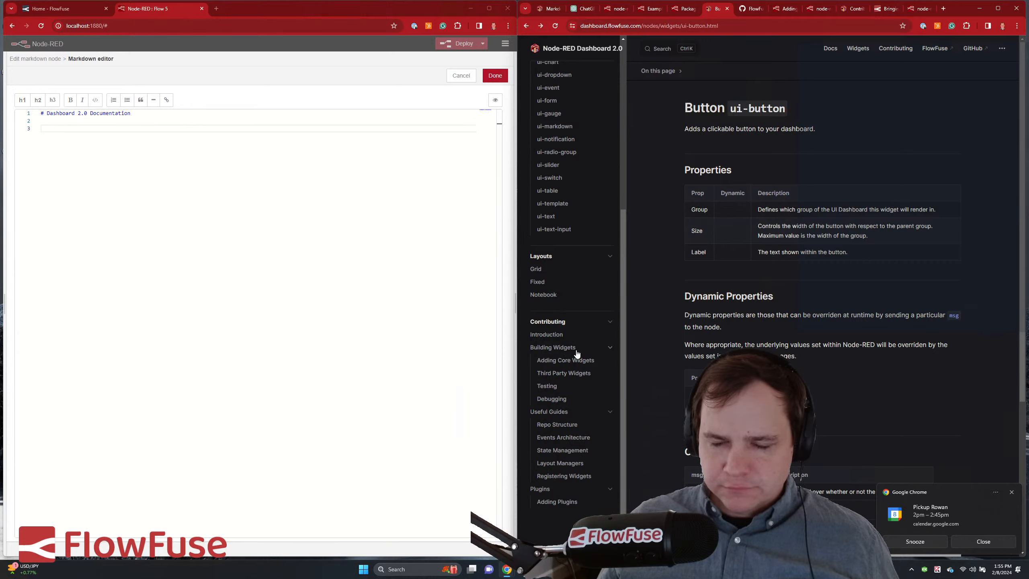
pyautogui.click(560, 335)
pyautogui.scroll(5, 566, 336)
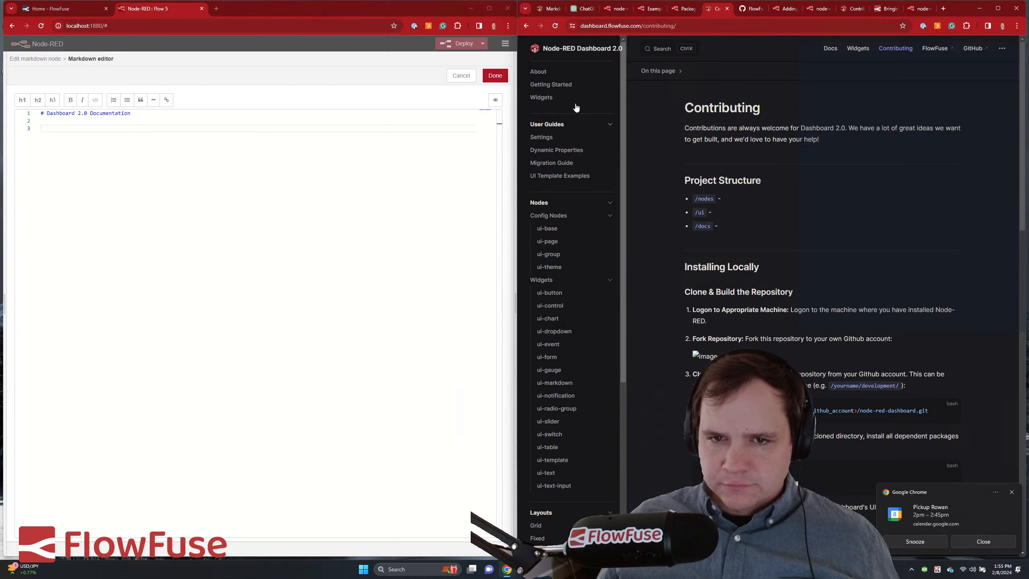
pyautogui.click(558, 86)
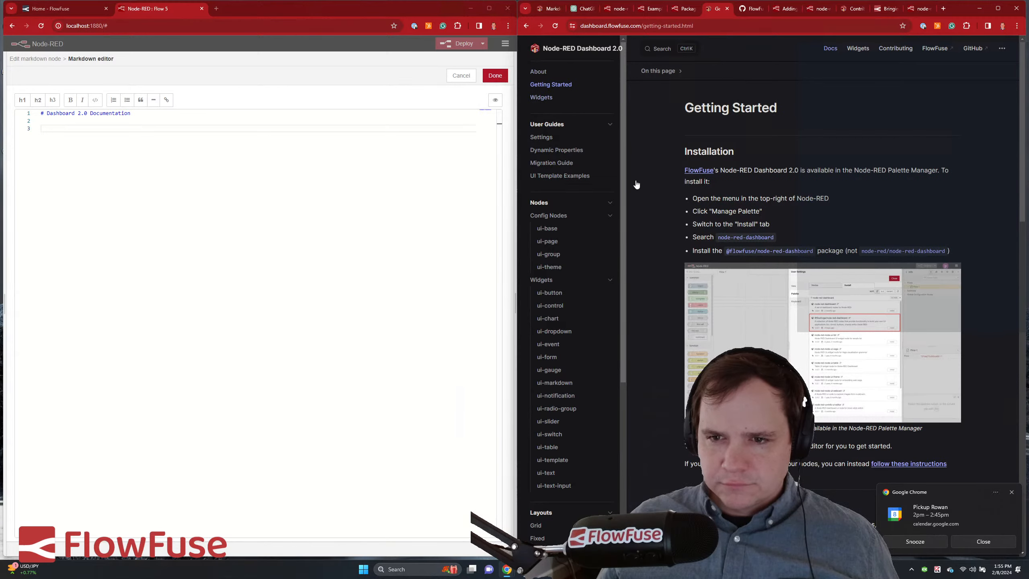
pyautogui.click(709, 26)
pyautogui.hotkey('ctrl', 'c')
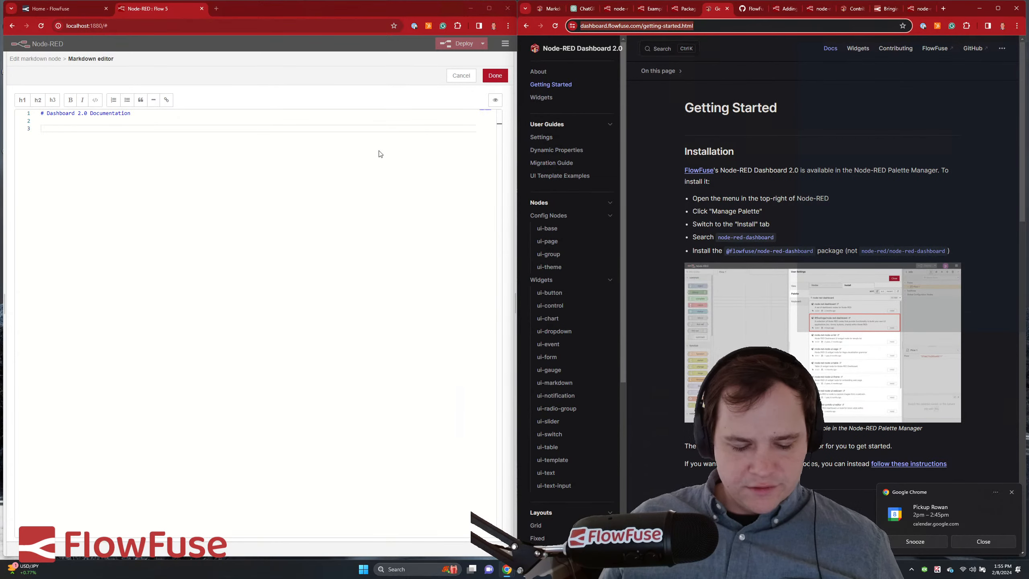
pyautogui.click(141, 133)
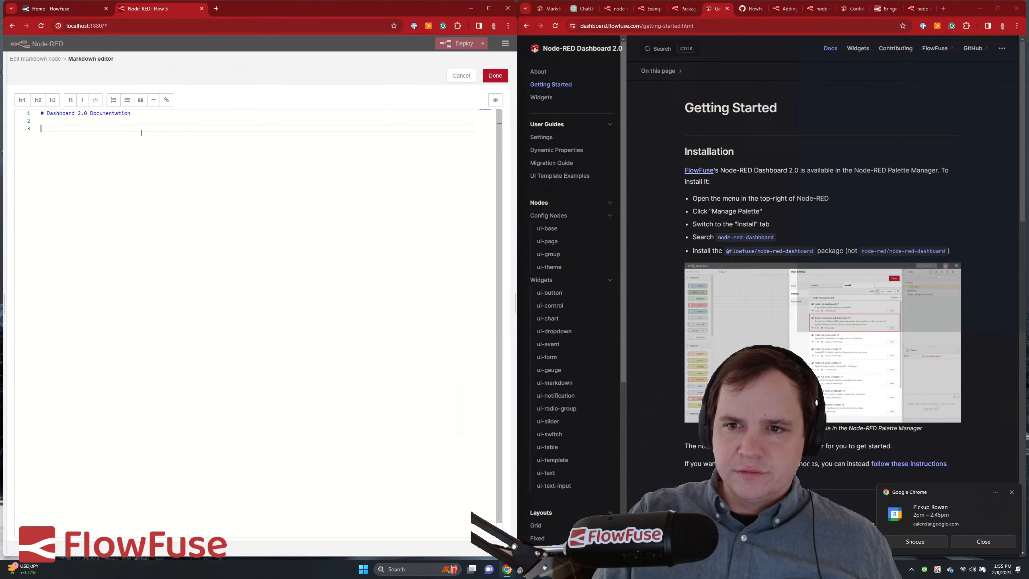
pyautogui.click(166, 100)
pyautogui.hotkey('ctrl', 'v')
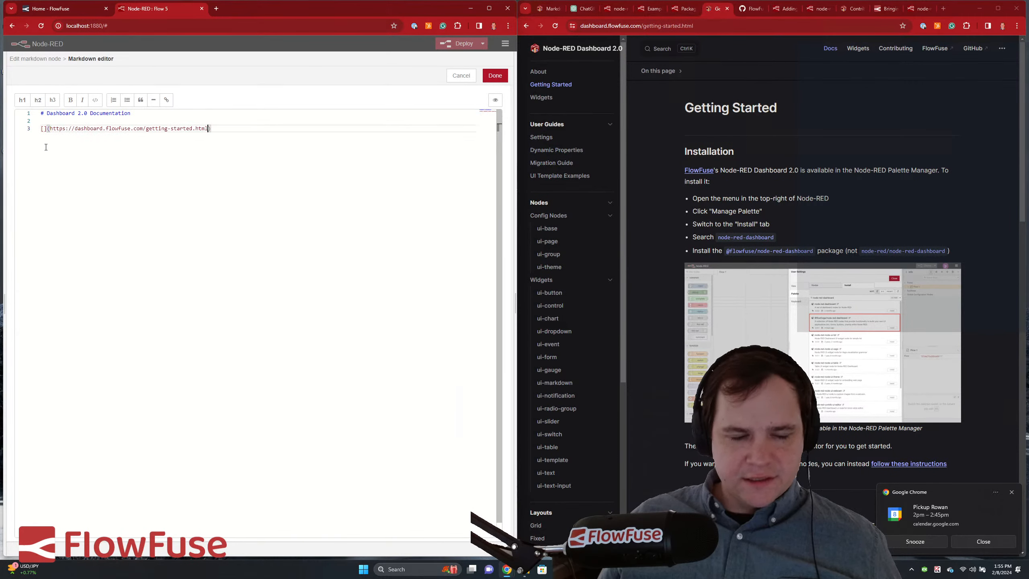
pyautogui.write('Get')
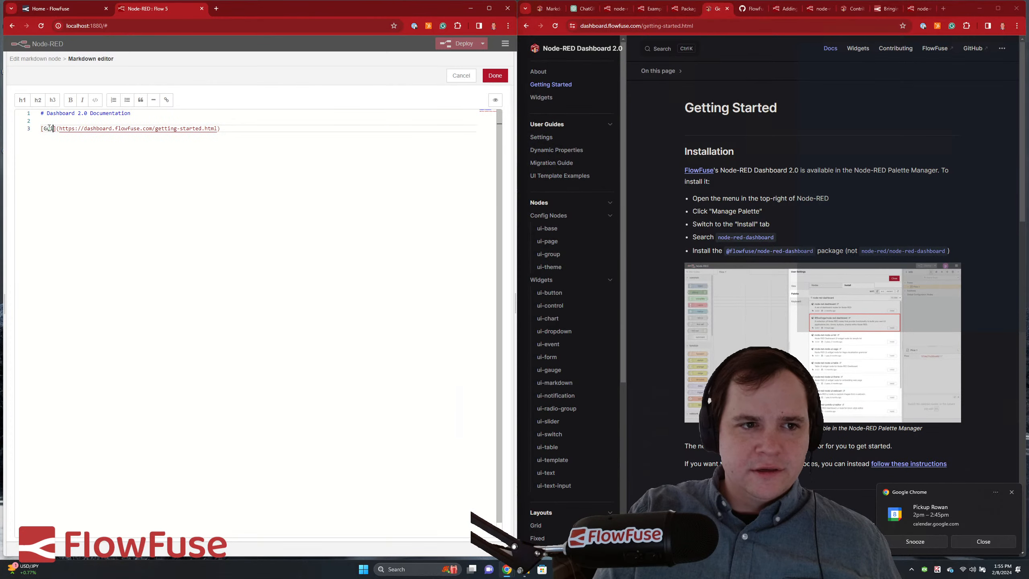
pyautogui.write('ting Started')
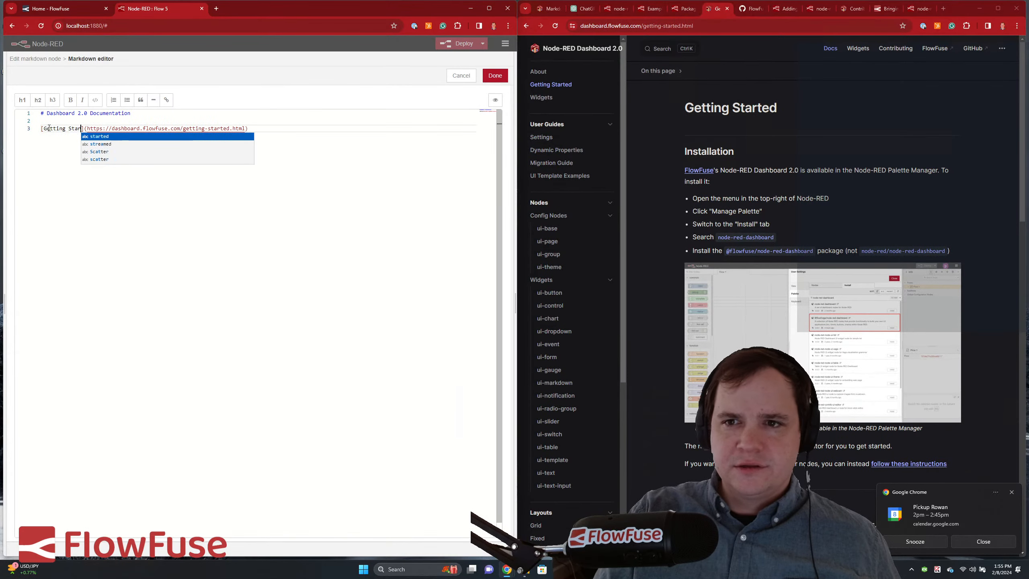
pyautogui.click(279, 128)
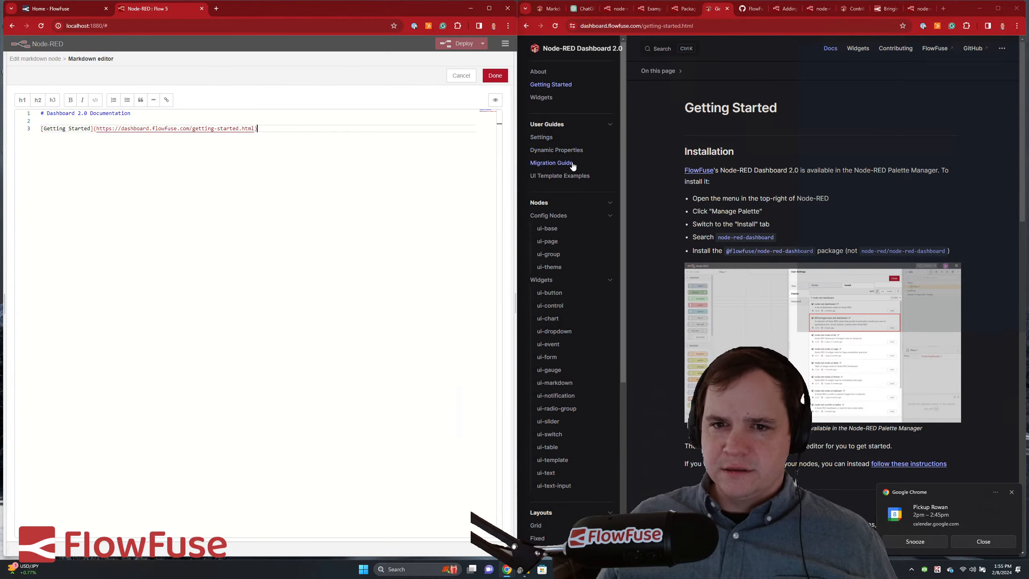
pyautogui.click(551, 163)
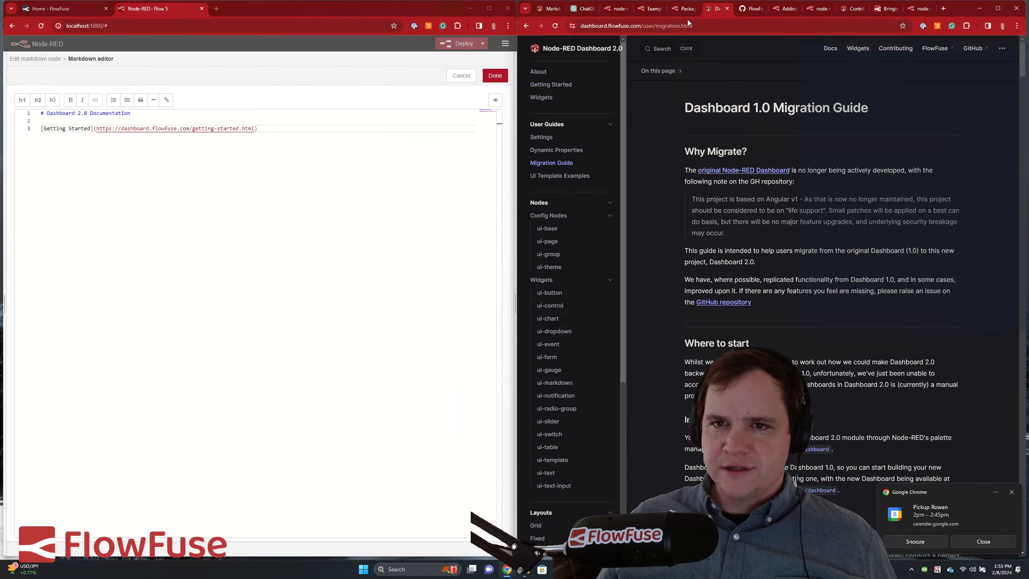
pyautogui.click(286, 144)
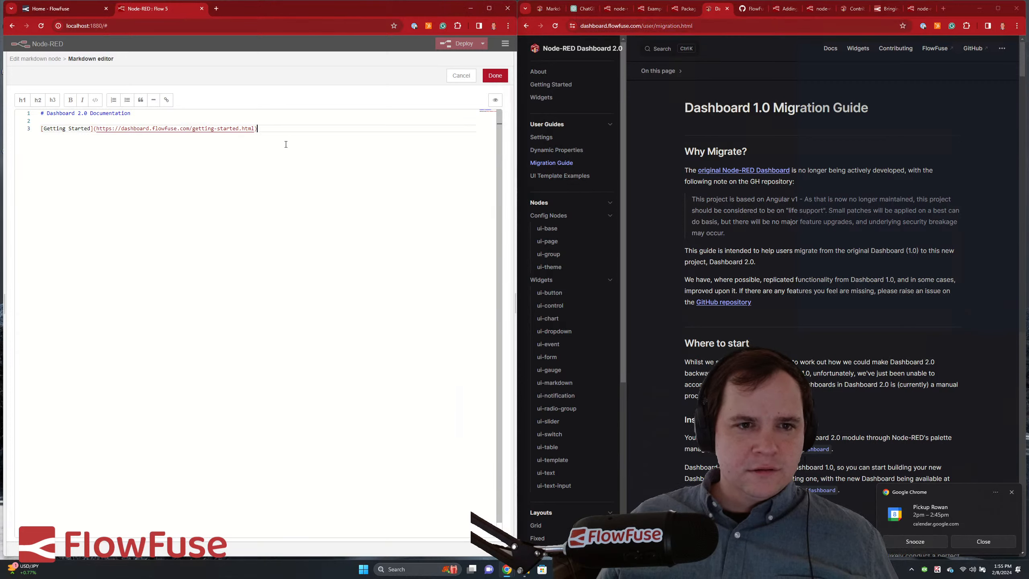
pyautogui.press('Return')
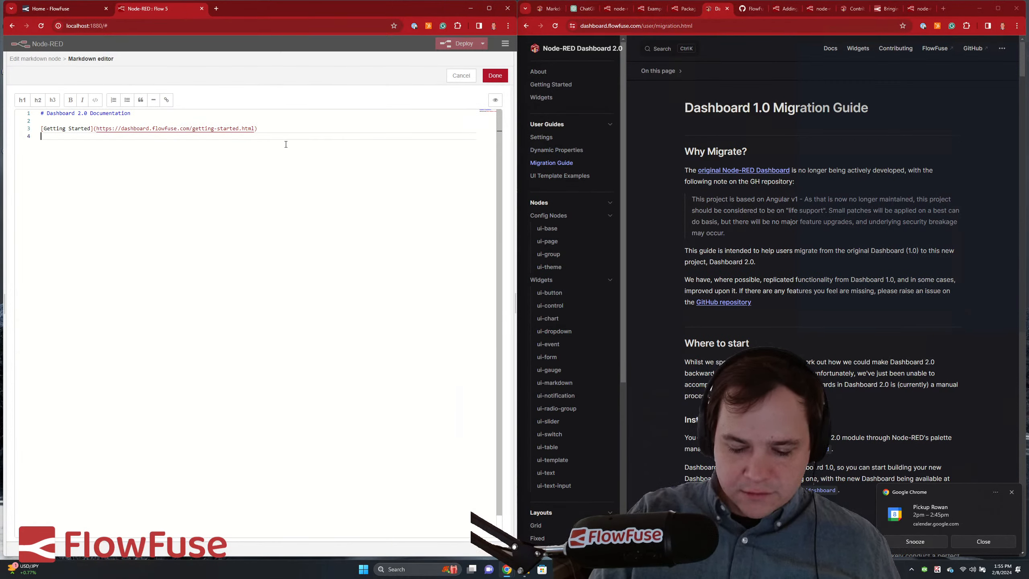
pyautogui.click(168, 100)
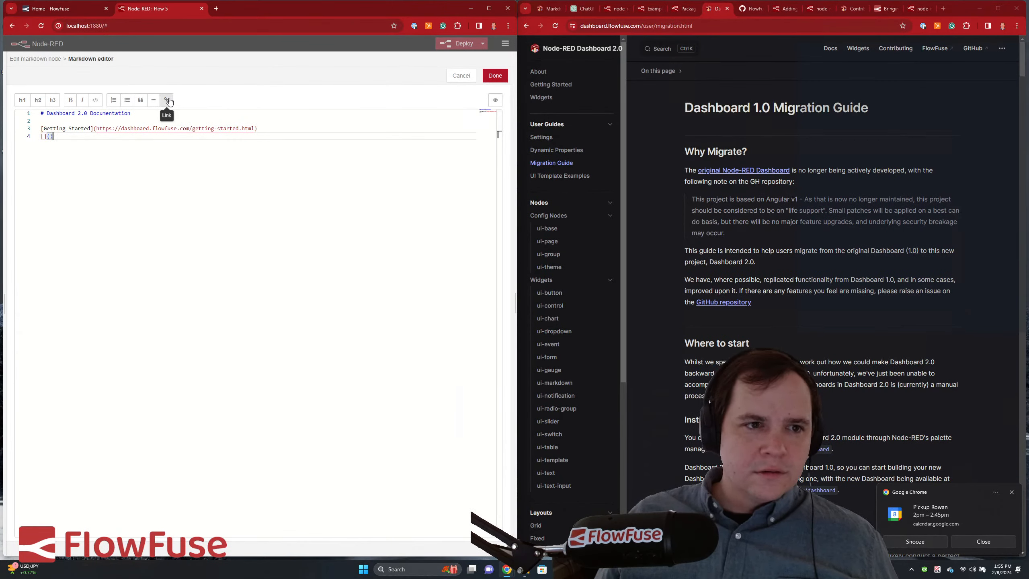
pyautogui.write('https://dashboard.flowfuse.com/user/migration.html')
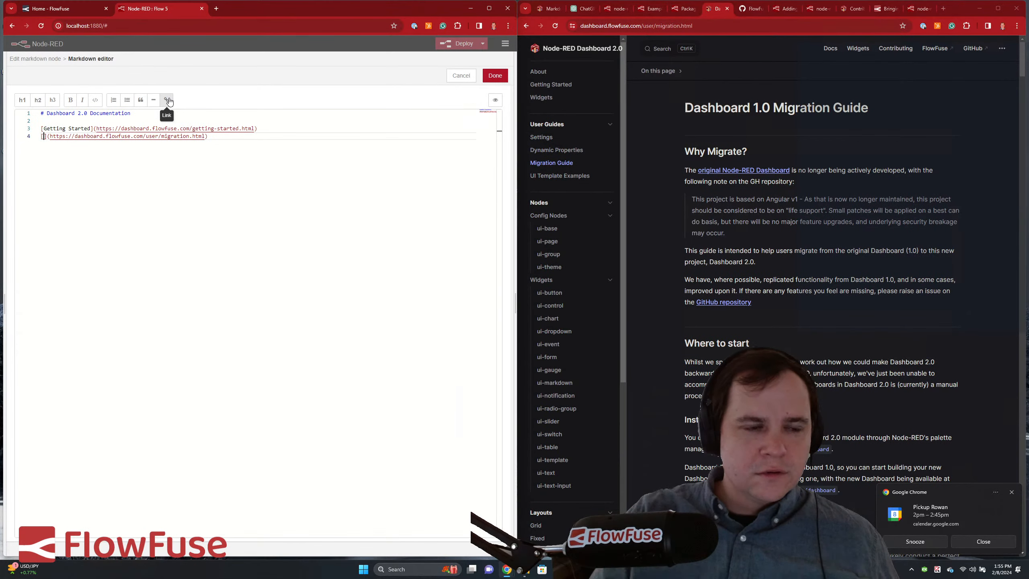
pyautogui.write('Migration Gui')
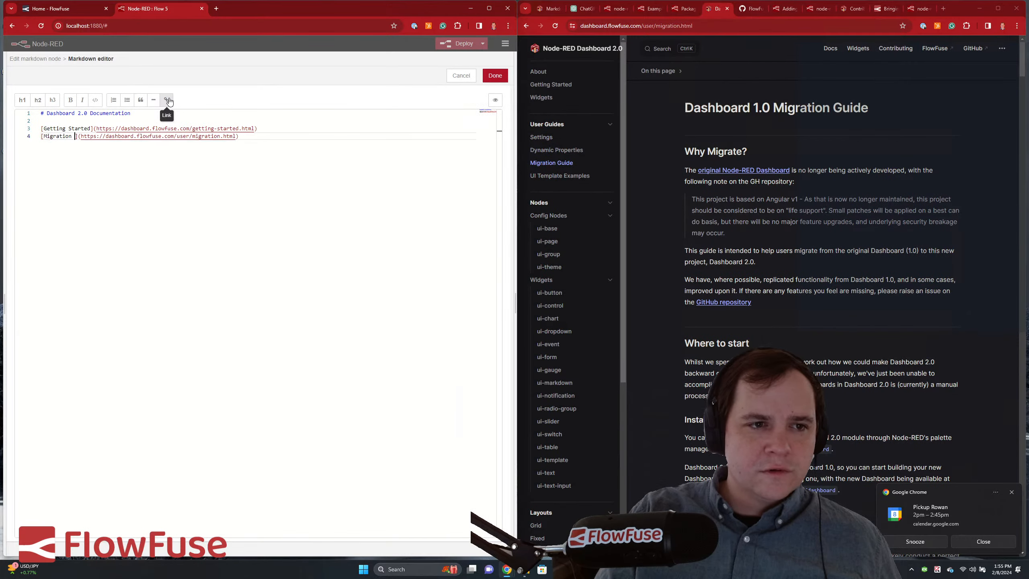
pyautogui.write('de')
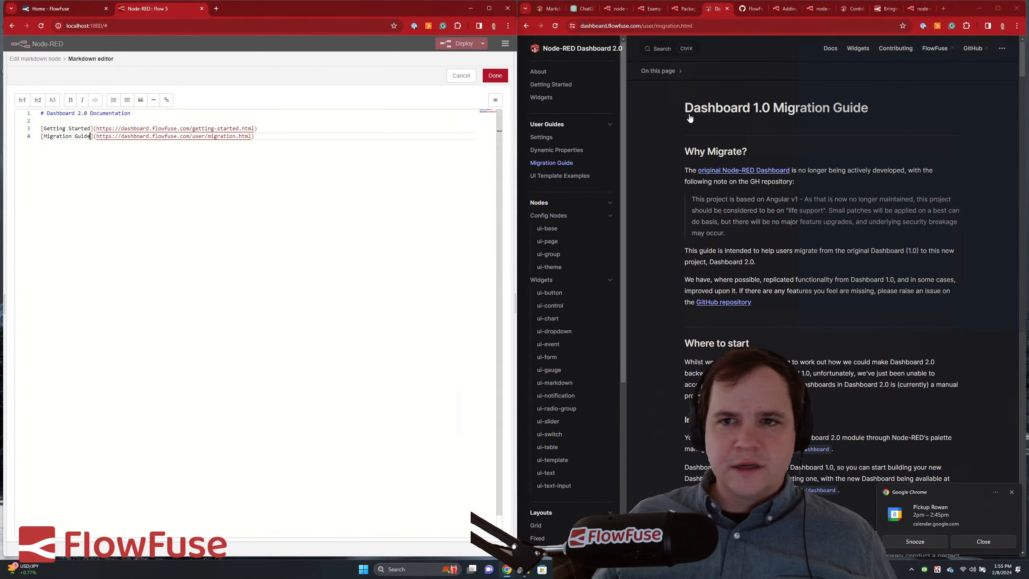
# - Open the UI Template Examples documentation page and write "UI Template Examples" in the Markdown, one blank line below the Migration Guide link
pyautogui.click(581, 179)
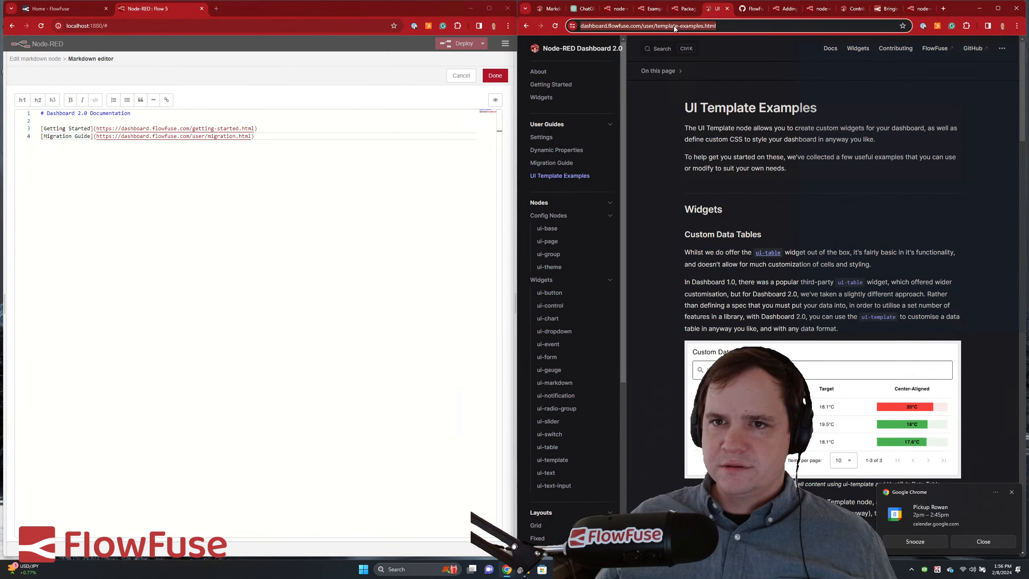
pyautogui.click(313, 235)
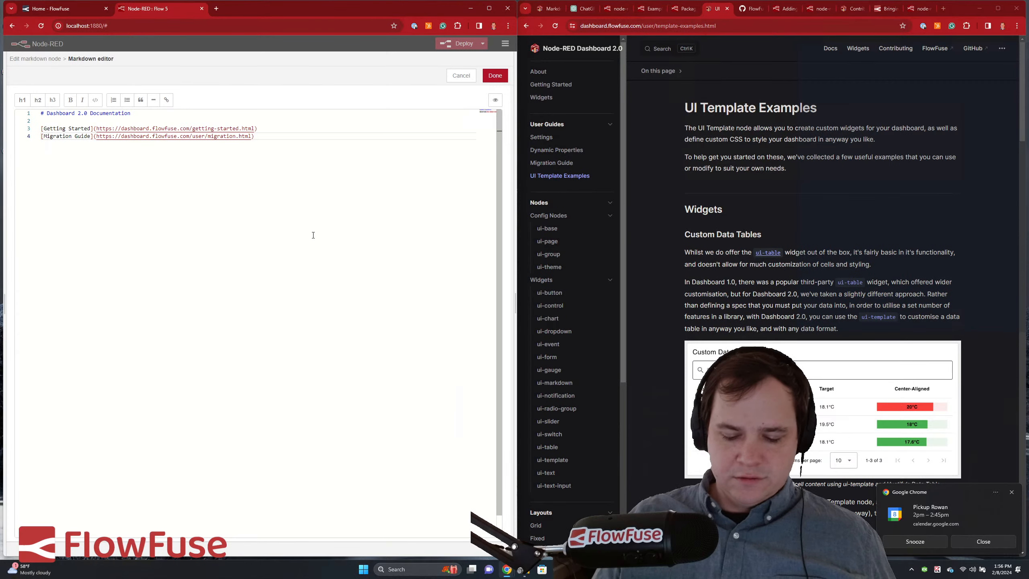
pyautogui.press('Return')
pyautogui.press('Return')
pyautogui.write('Examples')
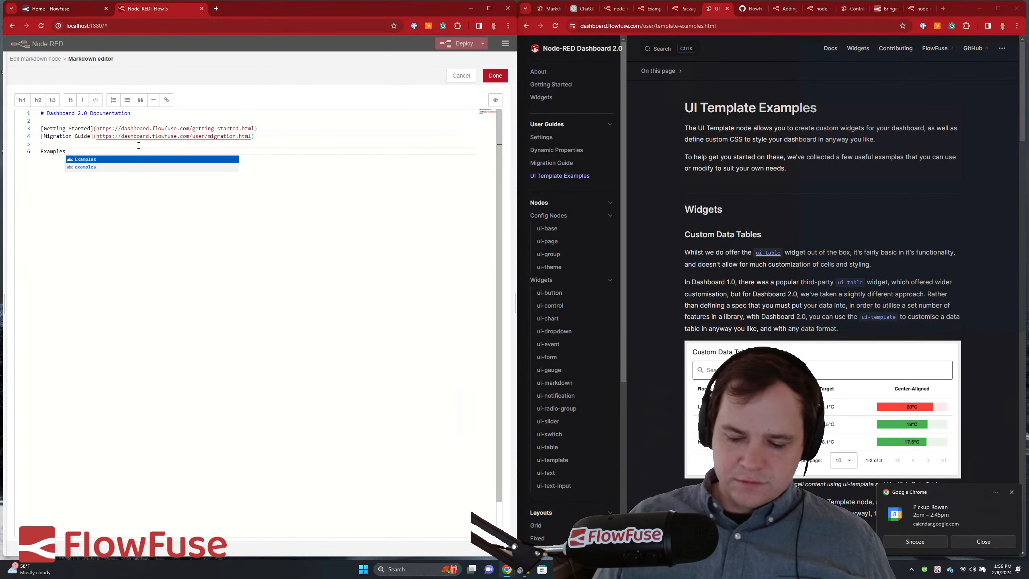
pyautogui.press('Home')
pyautogui.write('UI')
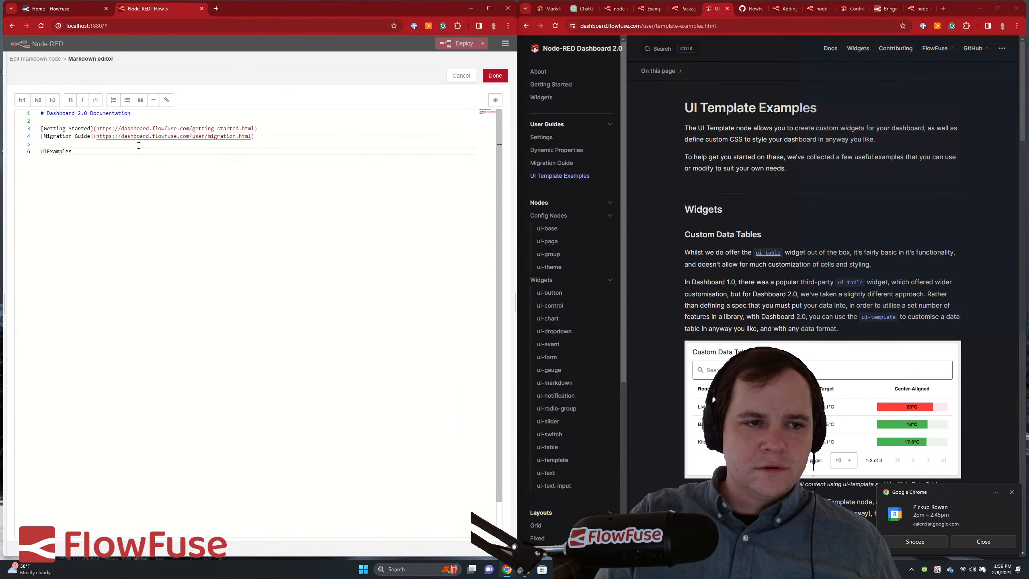
pyautogui.write(' Tempalte')
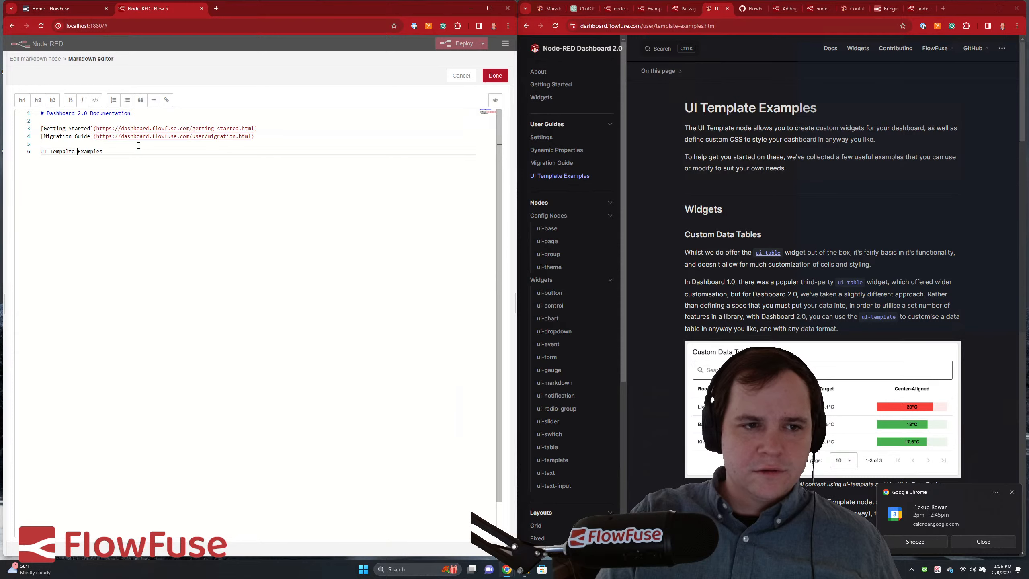
pyautogui.press('BackSpace')
pyautogui.press('BackSpace')
pyautogui.write('lat')
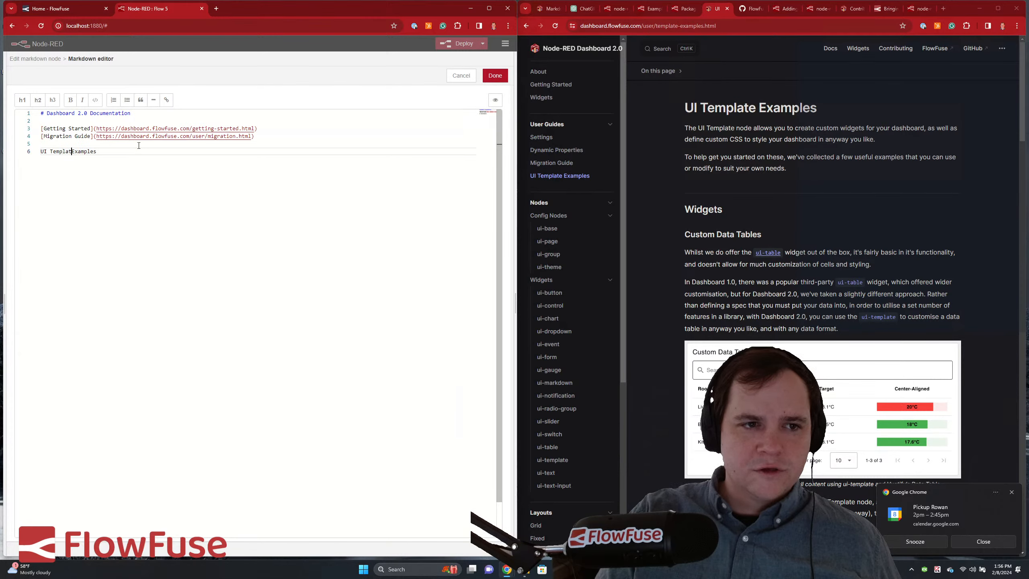
pyautogui.moveTo(103, 151); pyautogui.dragTo(34, 152)
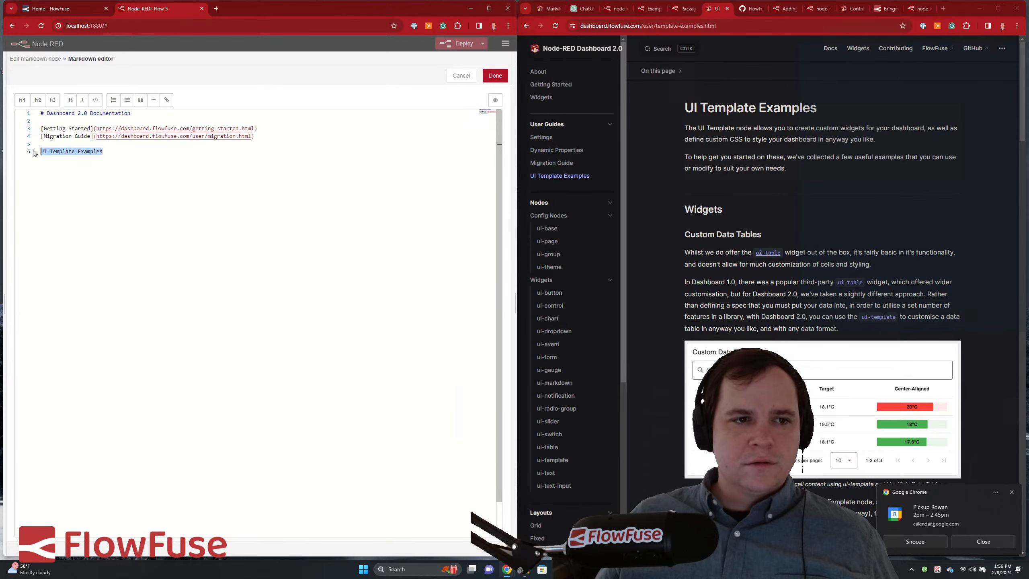
pyautogui.click(166, 99)
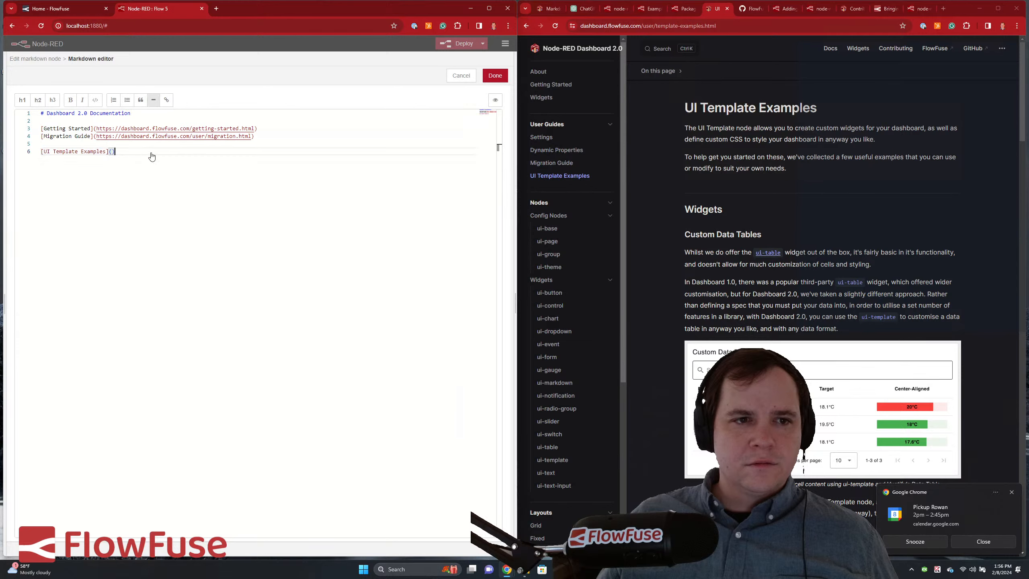
pyautogui.write('https://dashboard.flowfuse.com/user/template-examples.html')
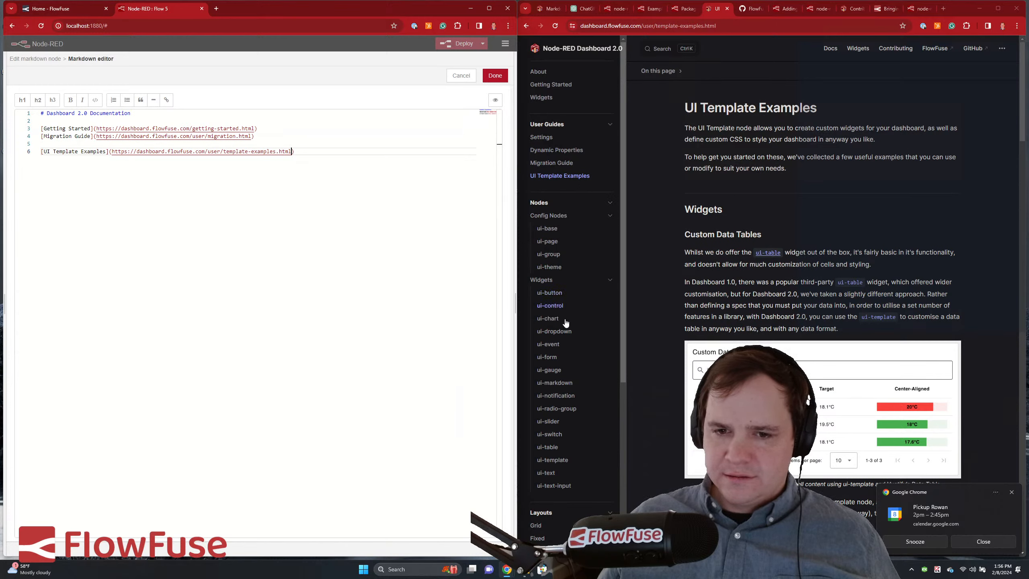
pyautogui.scroll(-5, 583, 400)
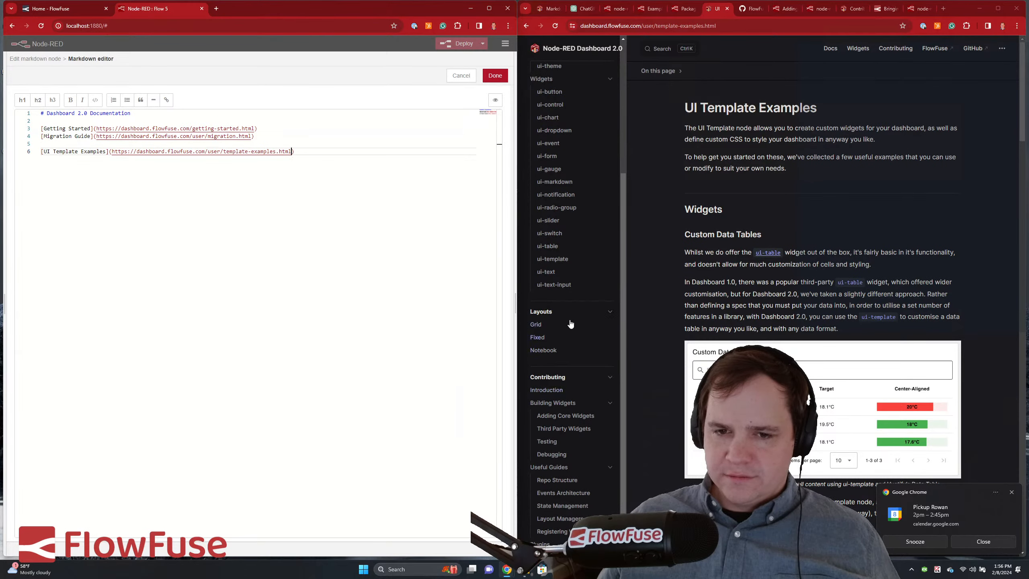
pyautogui.scroll(1, 564, 312)
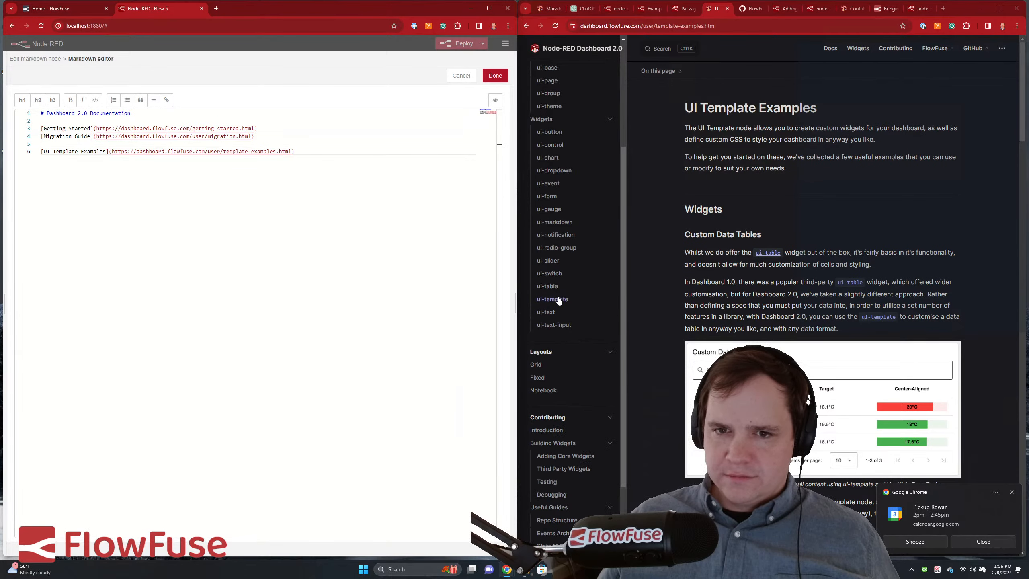
pyautogui.click(548, 157)
pyautogui.click(656, 27)
pyautogui.hotkey('ctrl', 'c')
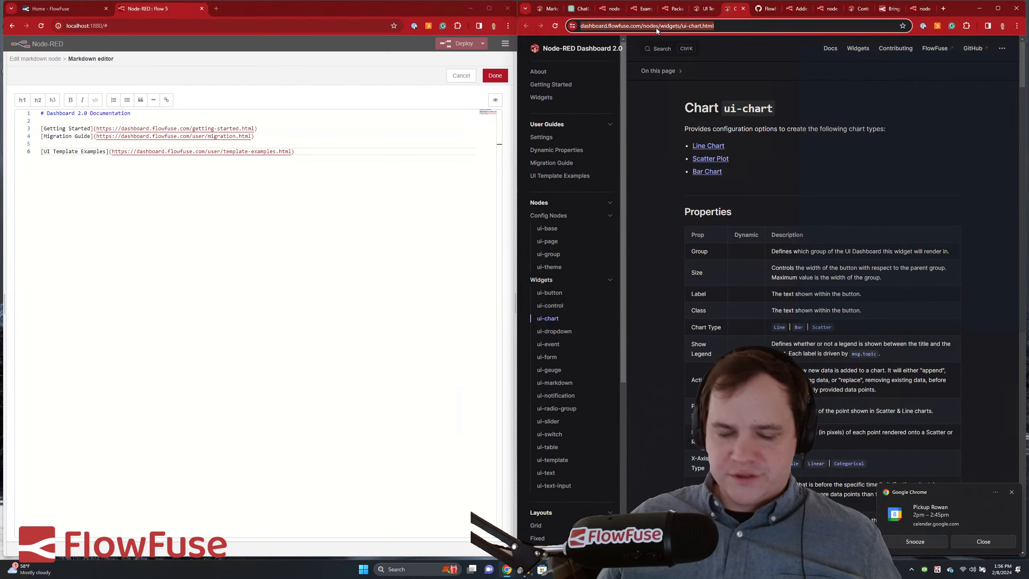
pyautogui.click(349, 147)
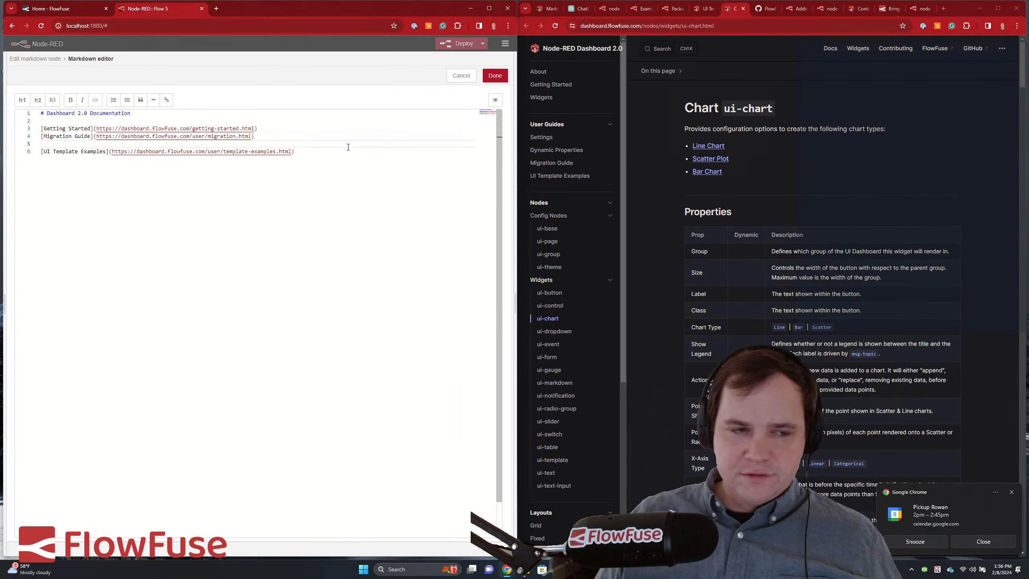
pyautogui.press('Down')
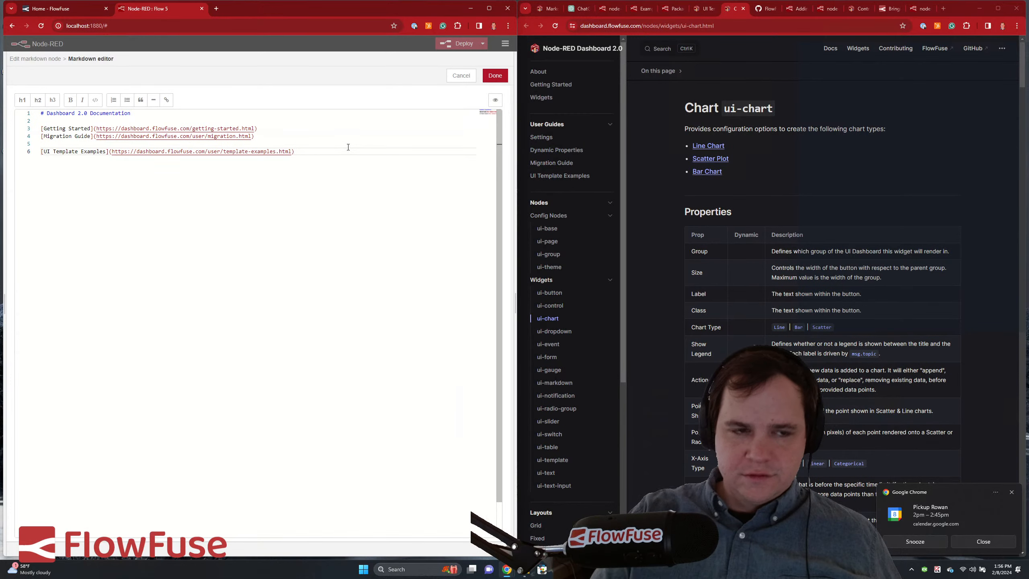
pyautogui.press('Return')
pyautogui.press('Return')
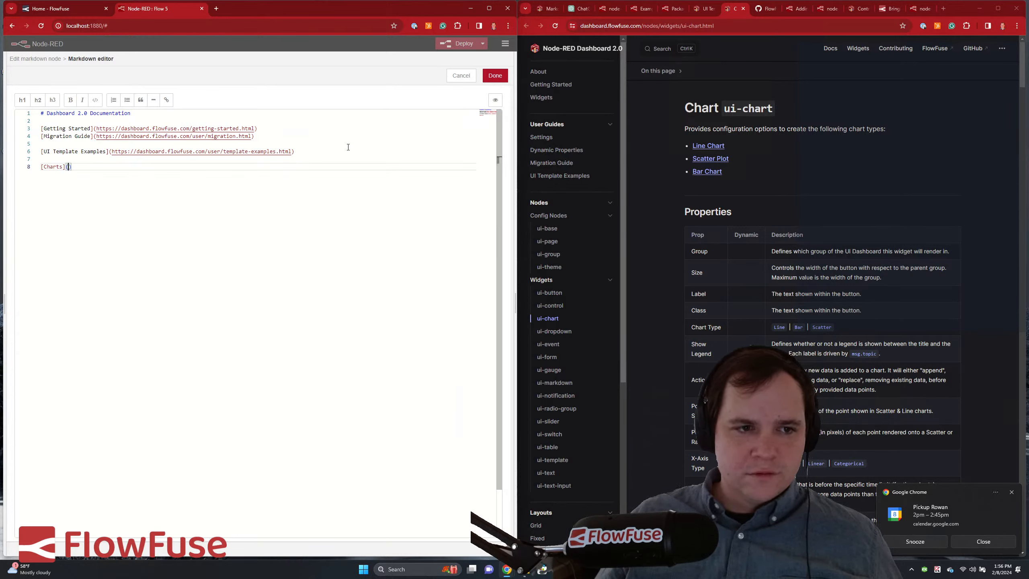
pyautogui.hotkey('ctrl', 'v')
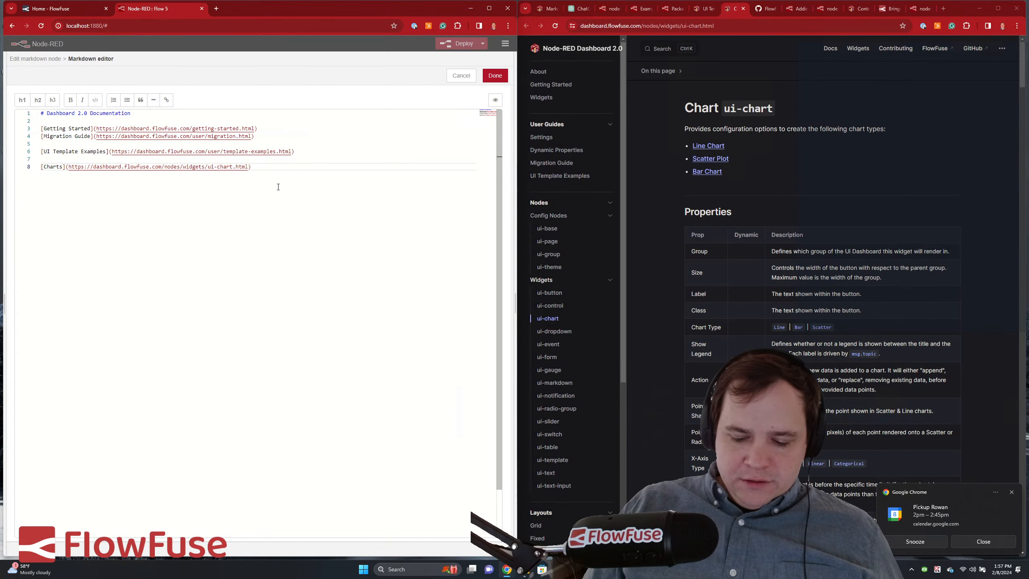
# - Add a second-level heading "Issue" below the Charts link, separated by a blank line
pyautogui.press('Return')
pyautogui.press('Return')
pyautogui.write('git')
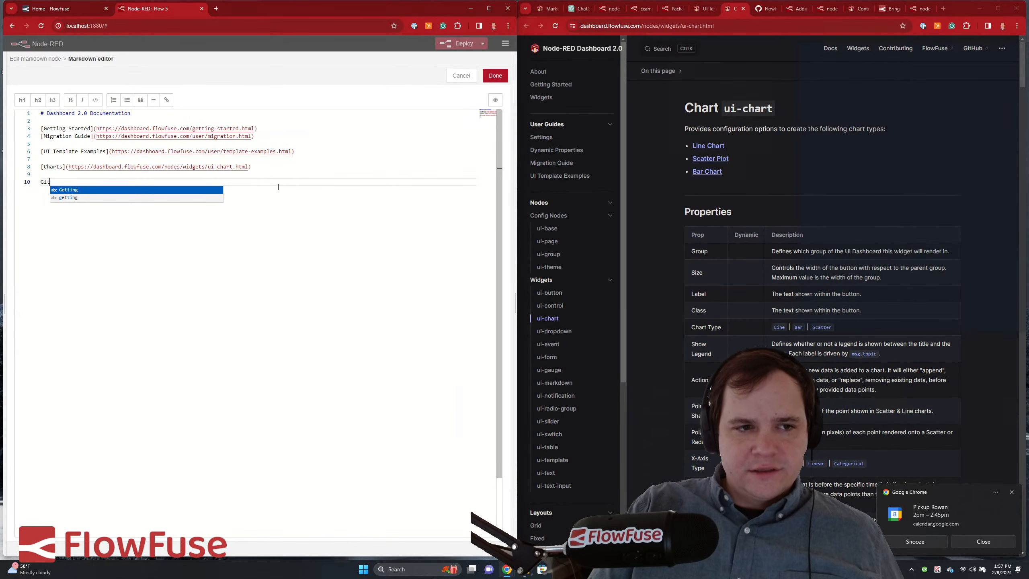
pyautogui.press('BackSpace')
pyautogui.press('BackSpace')
pyautogui.press('BackSpace')
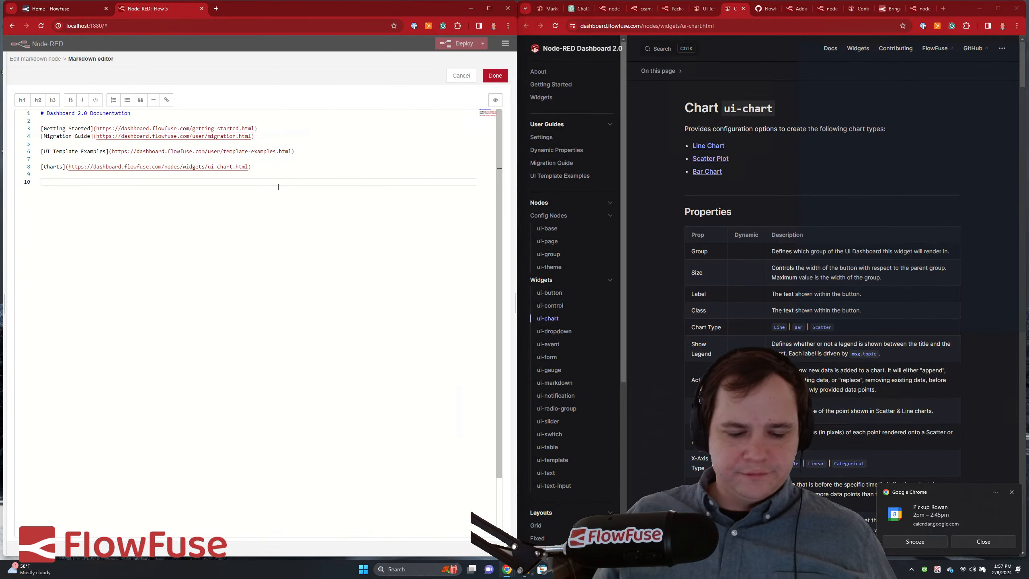
pyautogui.write('Issue')
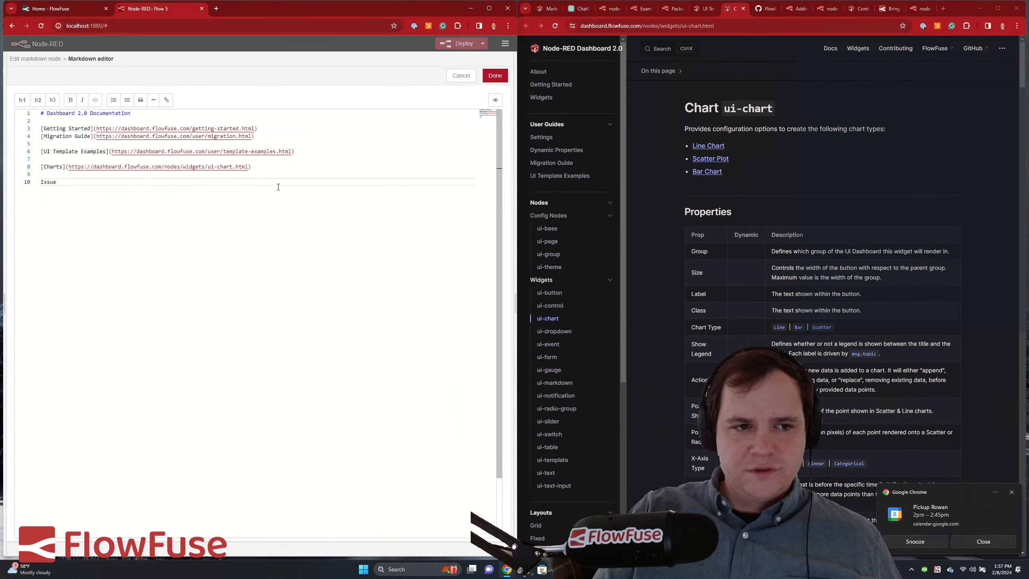
pyautogui.hotkey('shift', 'Home')
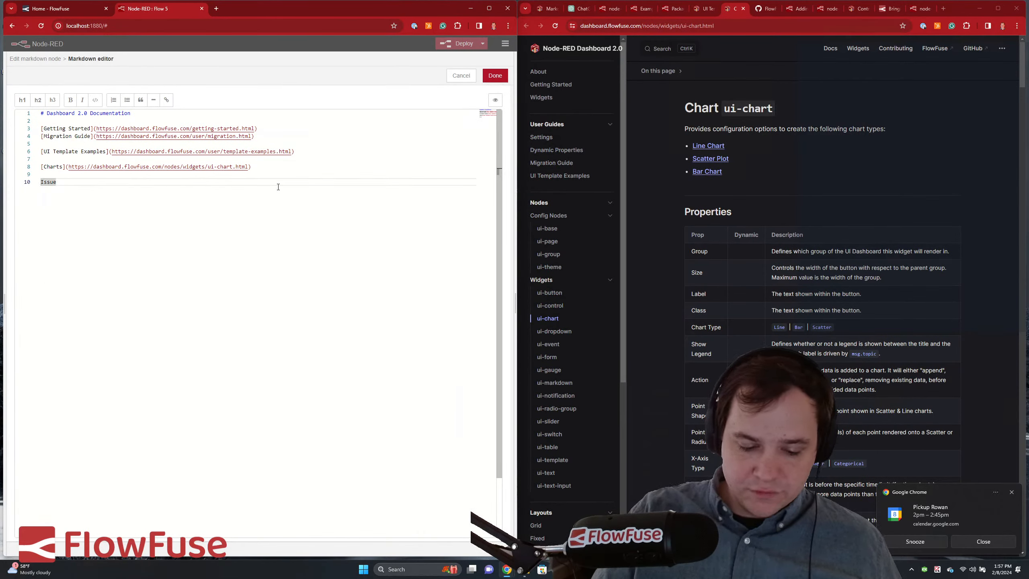
pyautogui.write('##')
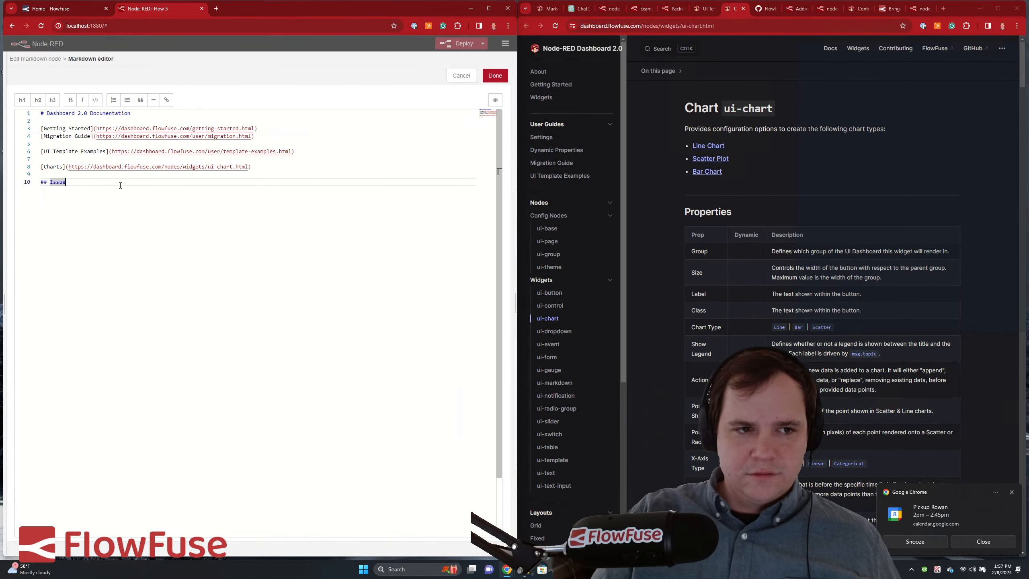
# - Add a second-level heading "Contributions" below the Issue heading, with a blank line before and after it
pyautogui.press('Return')
pyautogui.press('Return')
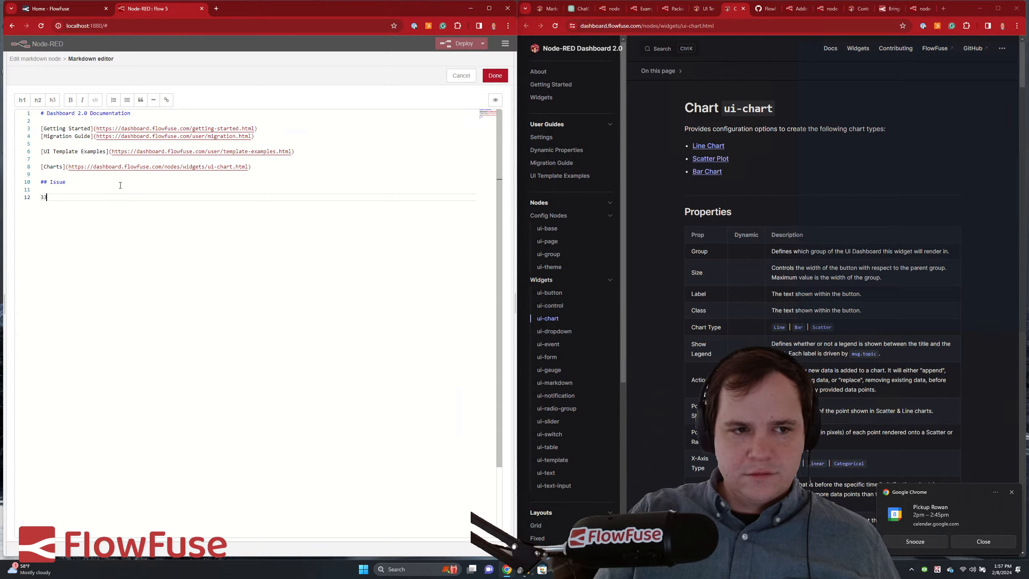
pyautogui.write('## contr')
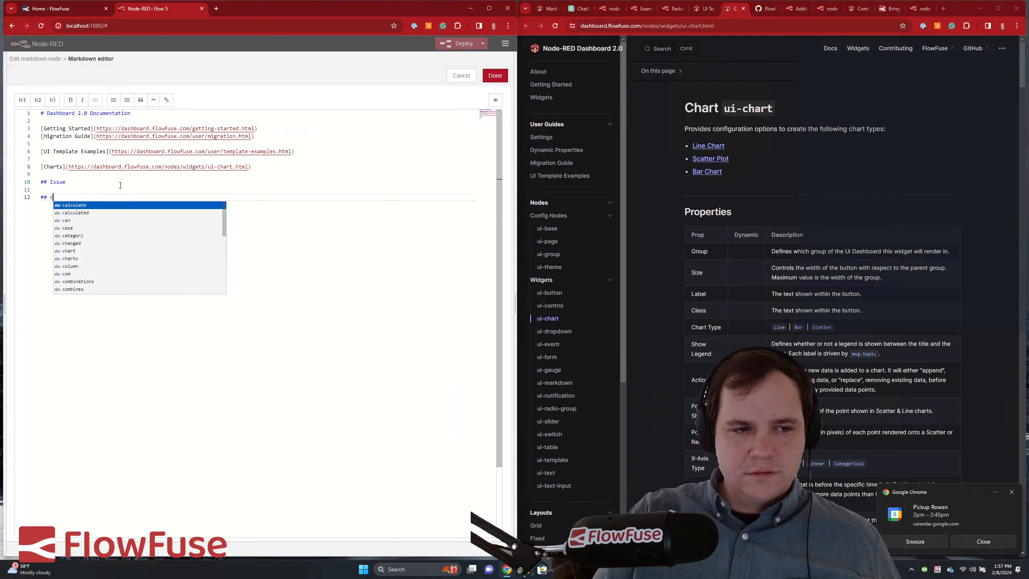
pyautogui.press('BackSpace')
pyautogui.press('BackSpace')
pyautogui.press('BackSpace')
pyautogui.press('BackSpace')
pyautogui.press('BackSpace')
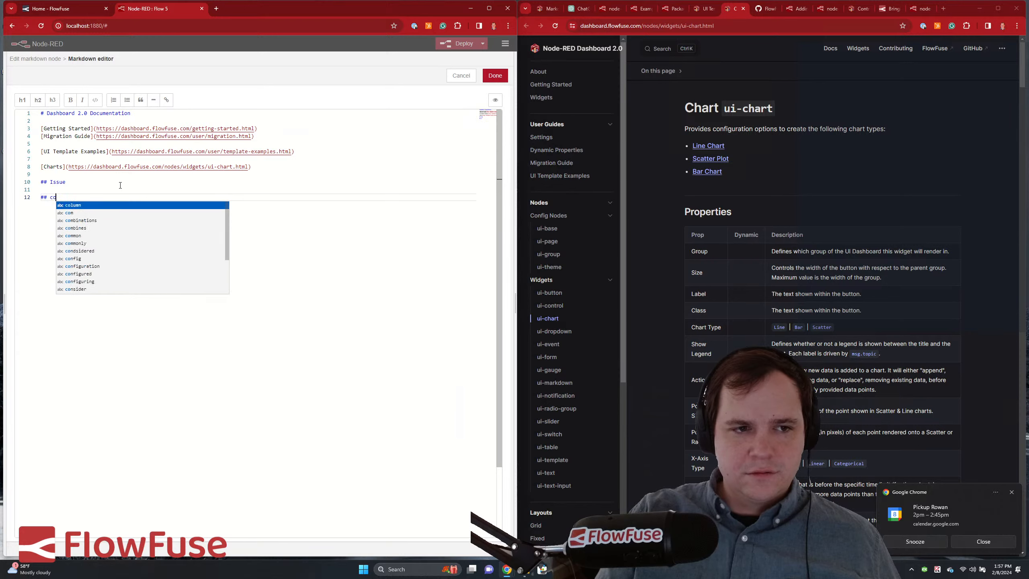
pyautogui.write('Contri')
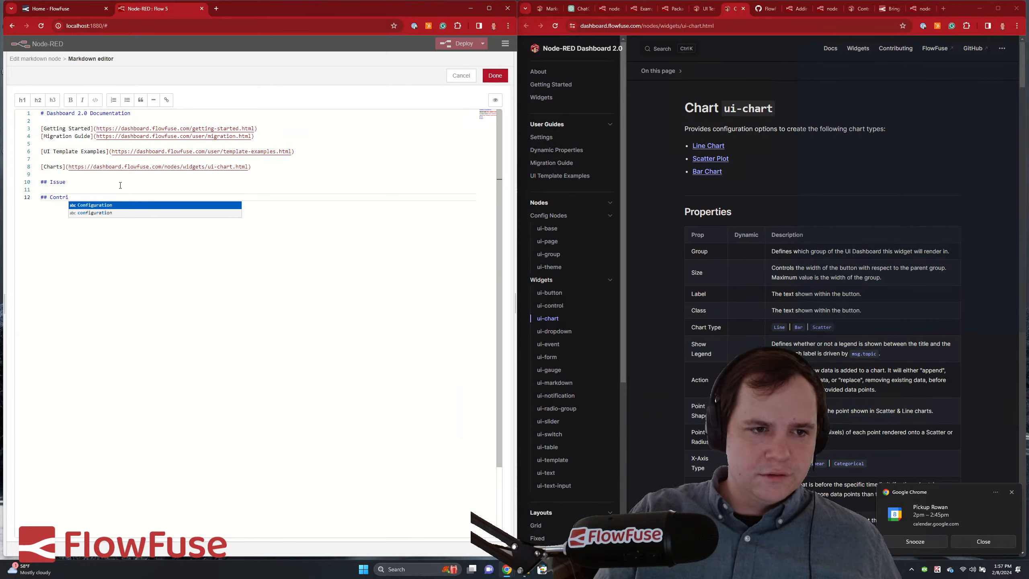
pyautogui.write('butions')
pyautogui.press('Return')
pyautogui.press('Return')
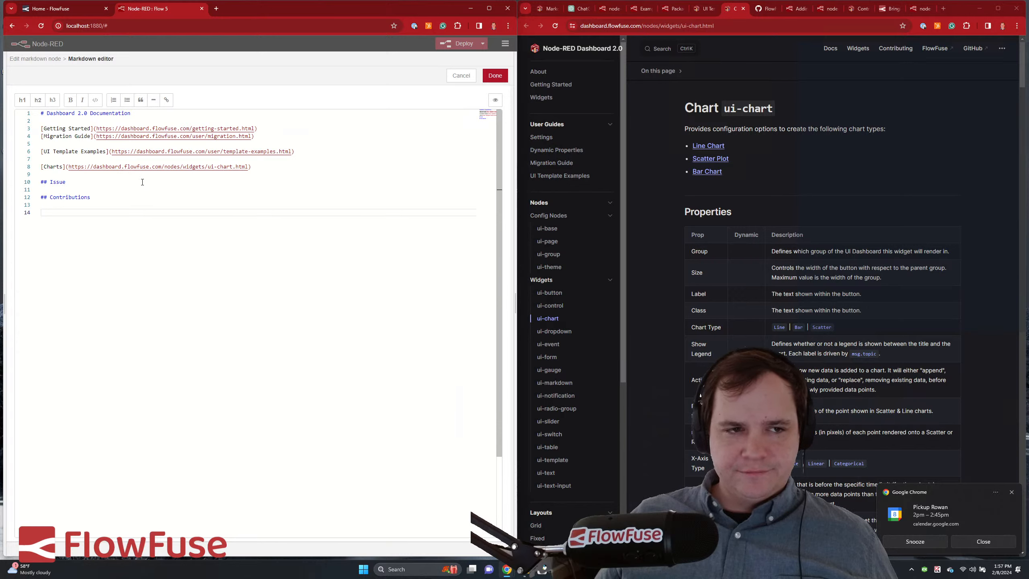
pyautogui.write('[')
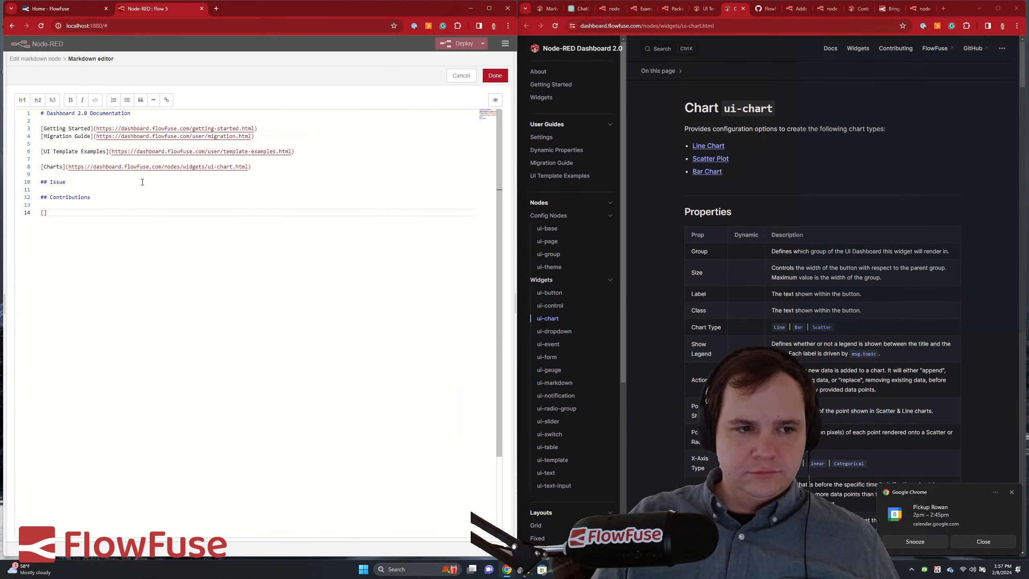
pyautogui.hotkey('ctrl', 'v')
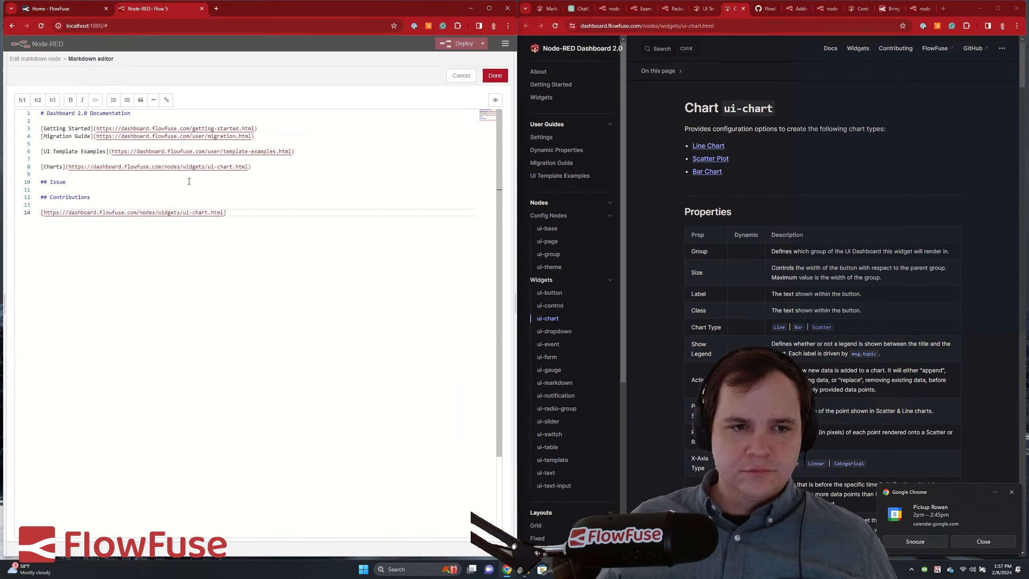
pyautogui.moveTo(229, 212); pyautogui.dragTo(39, 212)
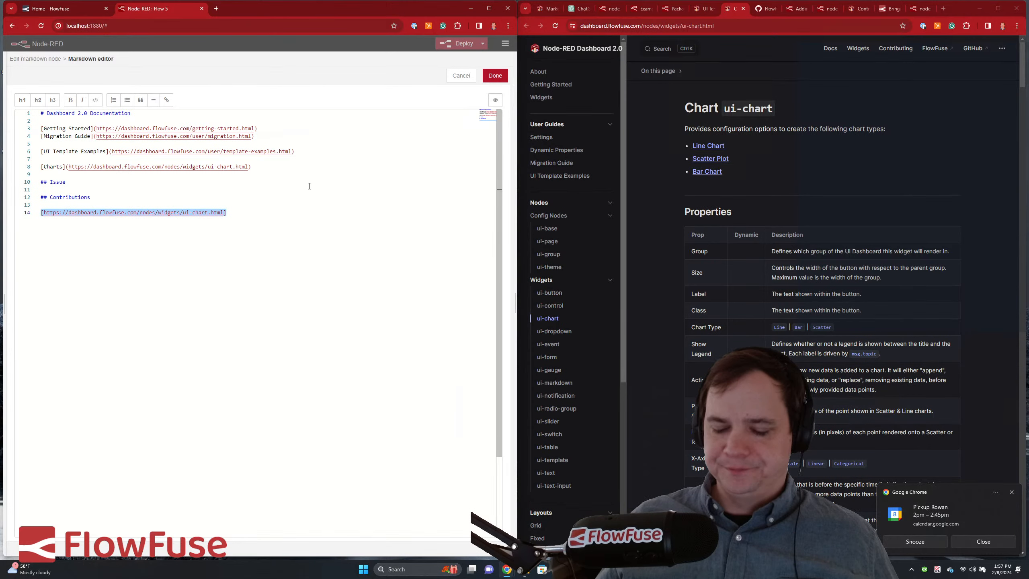
pyautogui.press('BackSpace')
pyautogui.scroll(-5, 613, 303)
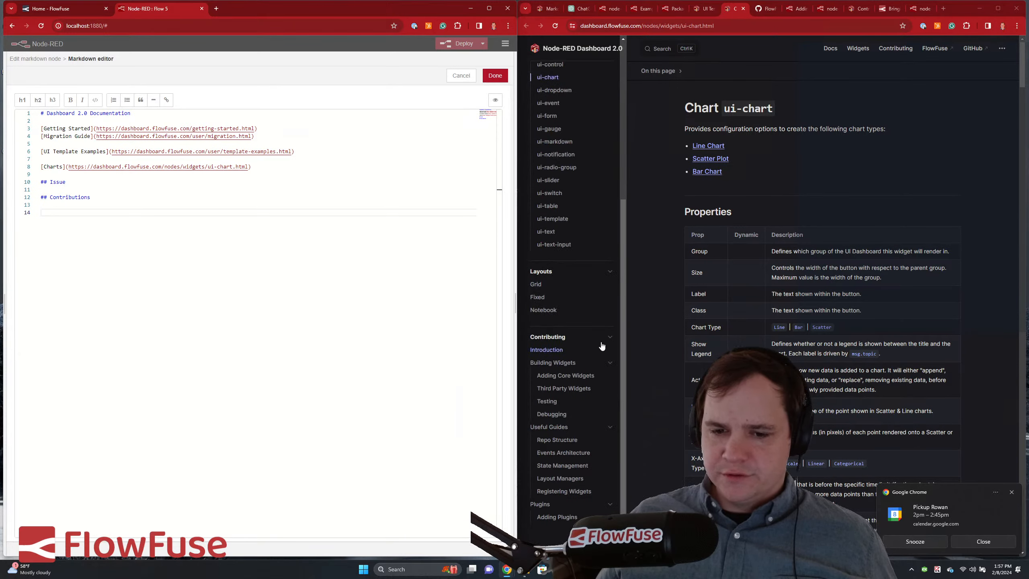
pyautogui.scroll(-1, 564, 483)
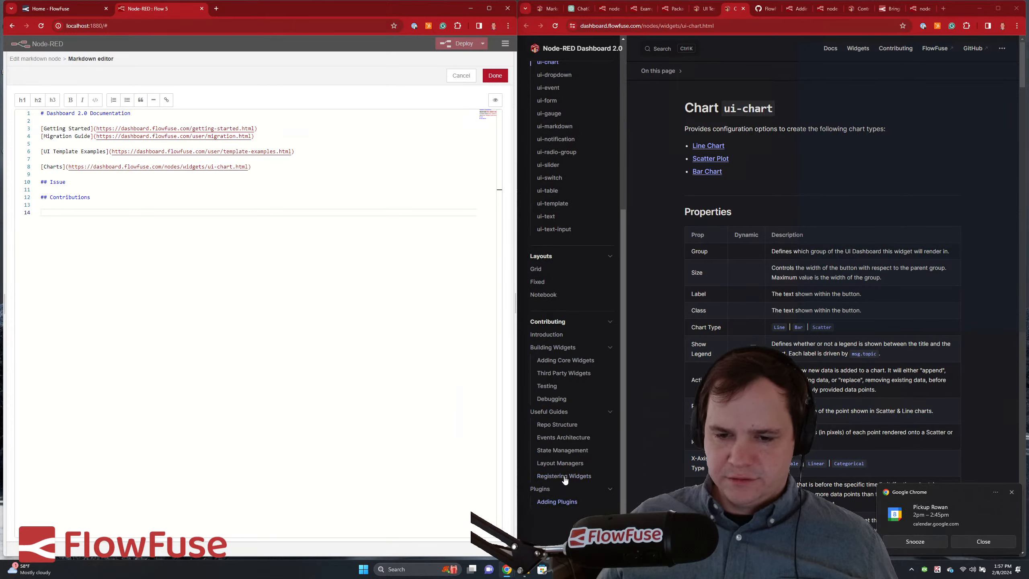
pyautogui.click(552, 335)
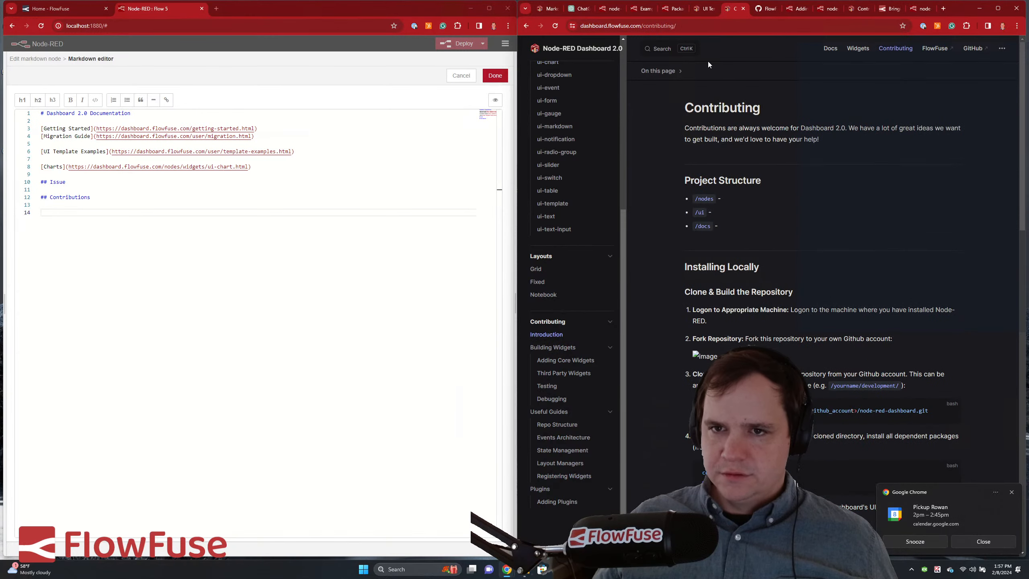
pyautogui.click(688, 26)
pyautogui.hotkey('ctrl', 'c')
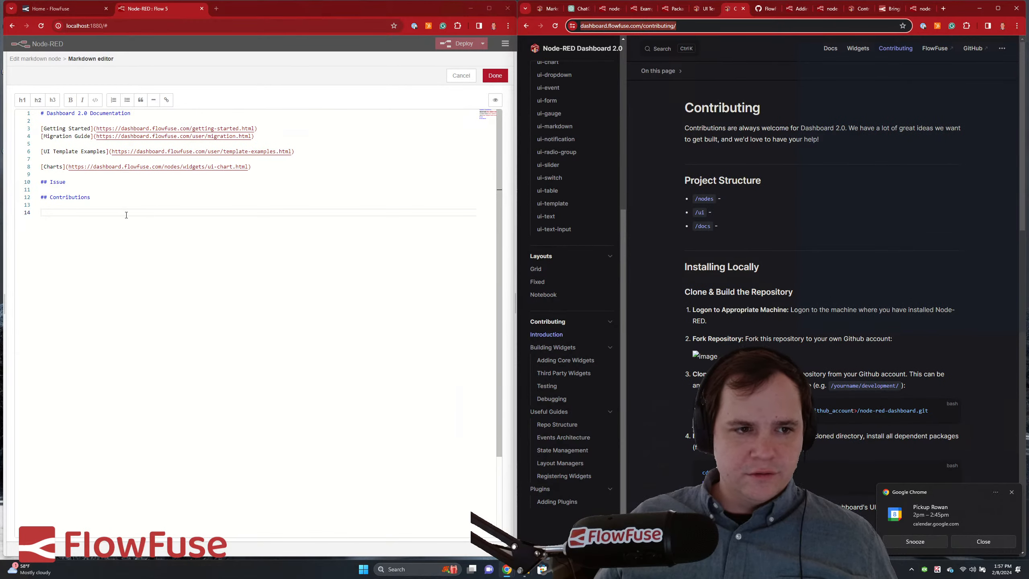
pyautogui.click(127, 211)
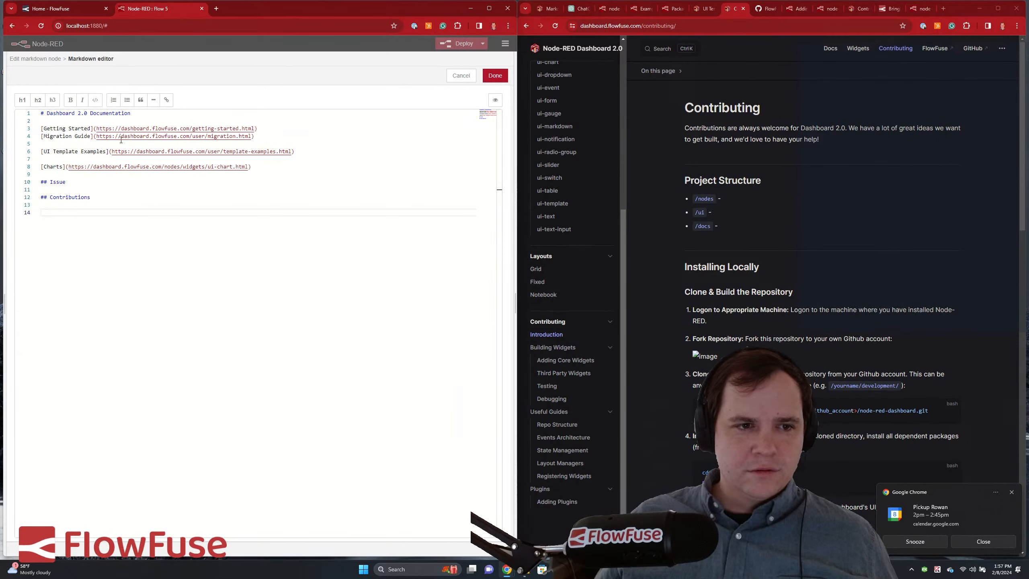
pyautogui.click(50, 198)
pyautogui.moveTo(51, 197); pyautogui.dragTo(82, 198)
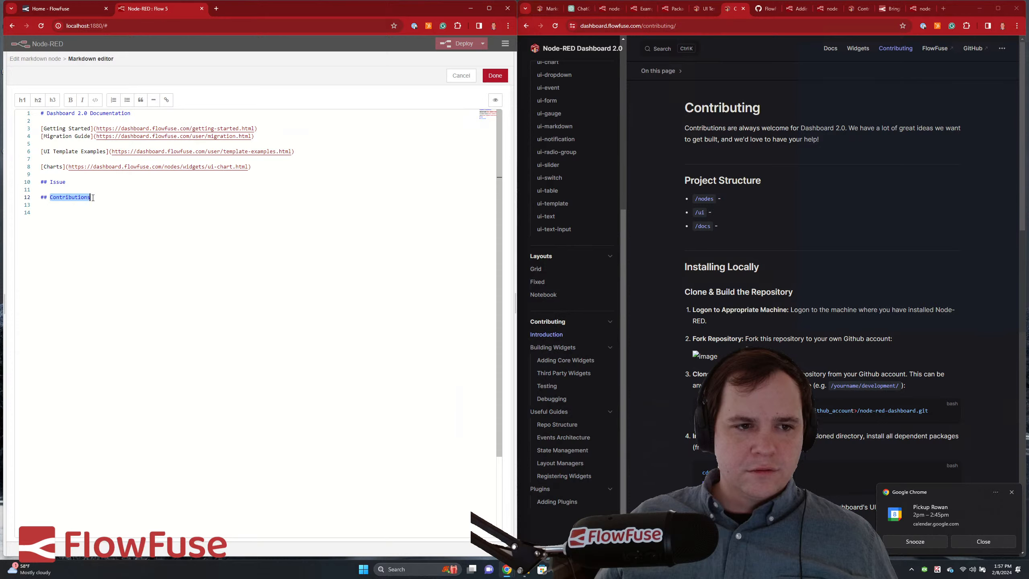
pyautogui.click(167, 100)
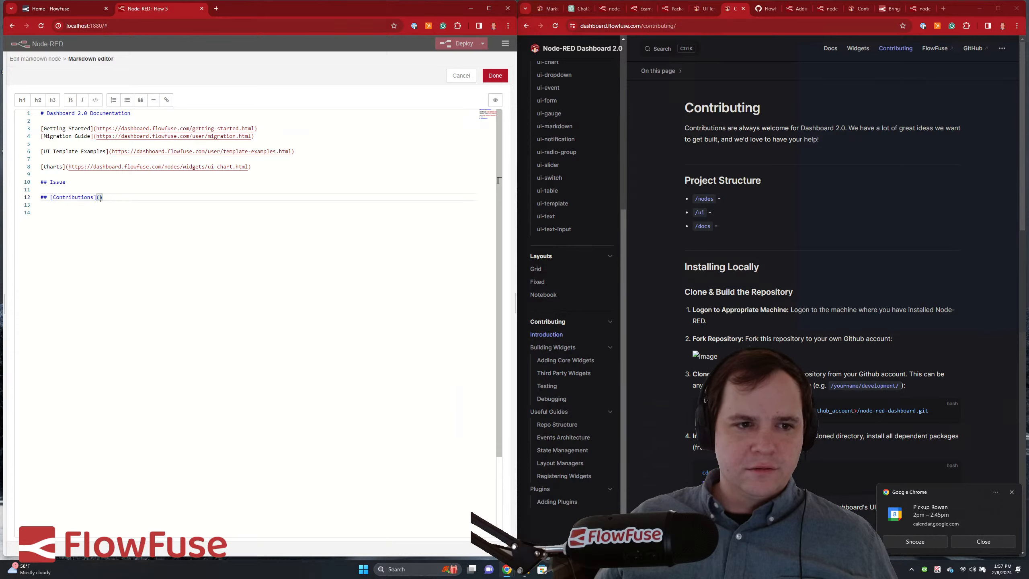
pyautogui.hotkey('ctrl', 'v')
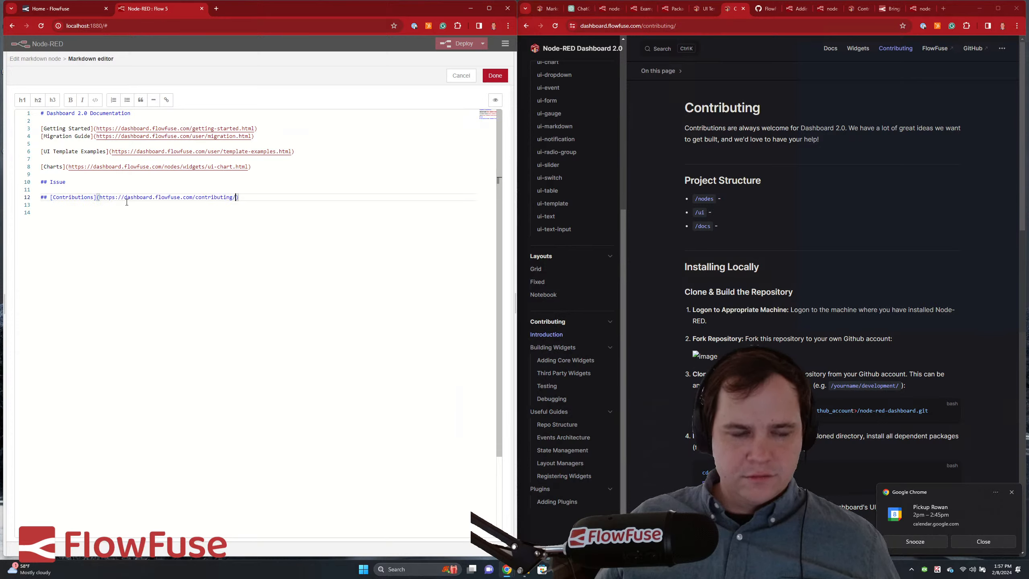
pyautogui.doubleClick(58, 182)
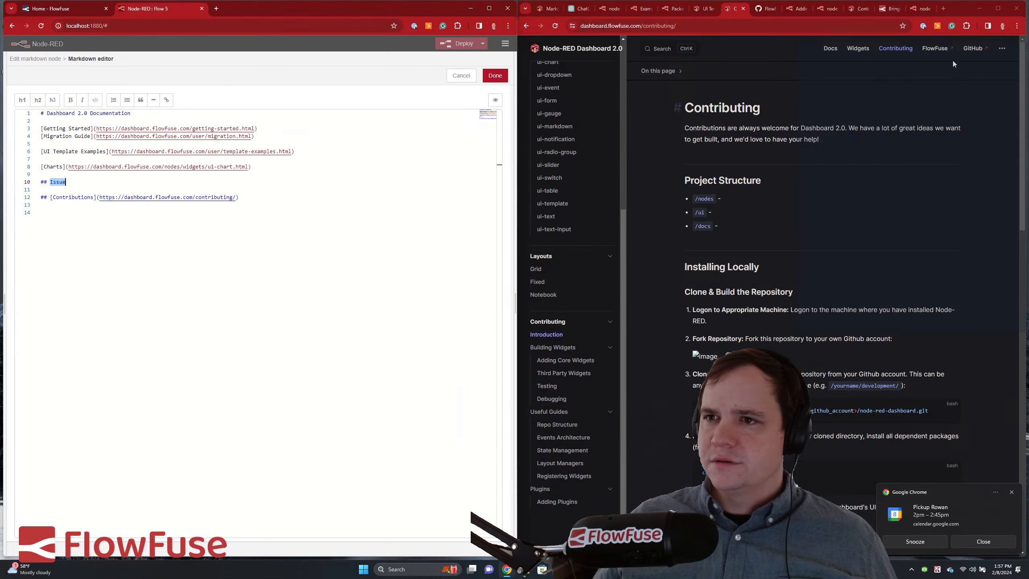
pyautogui.middleClick(967, 49)
pyautogui.click(752, 8)
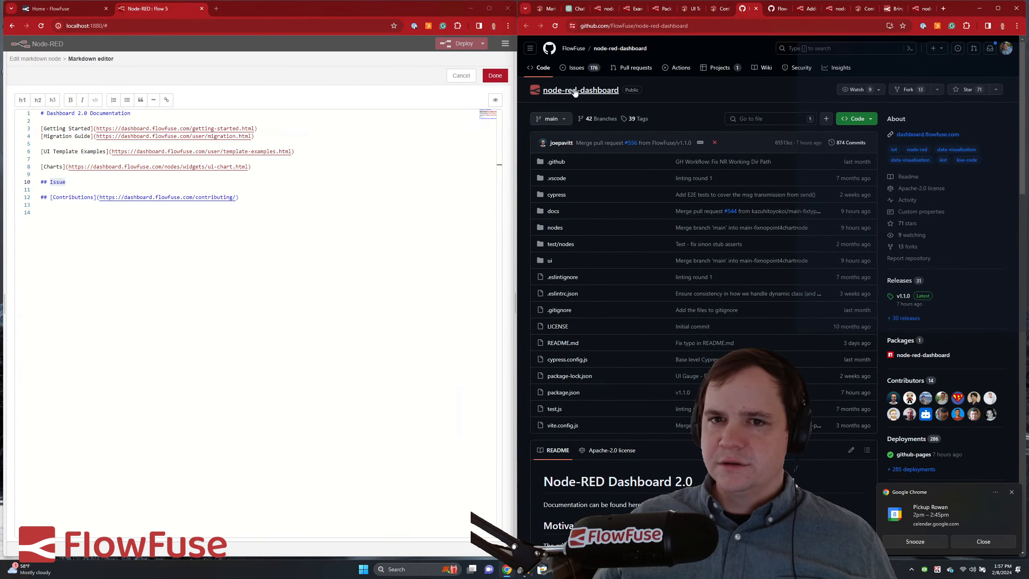
pyautogui.click(715, 27)
pyautogui.hotkey('ctrl', 'c')
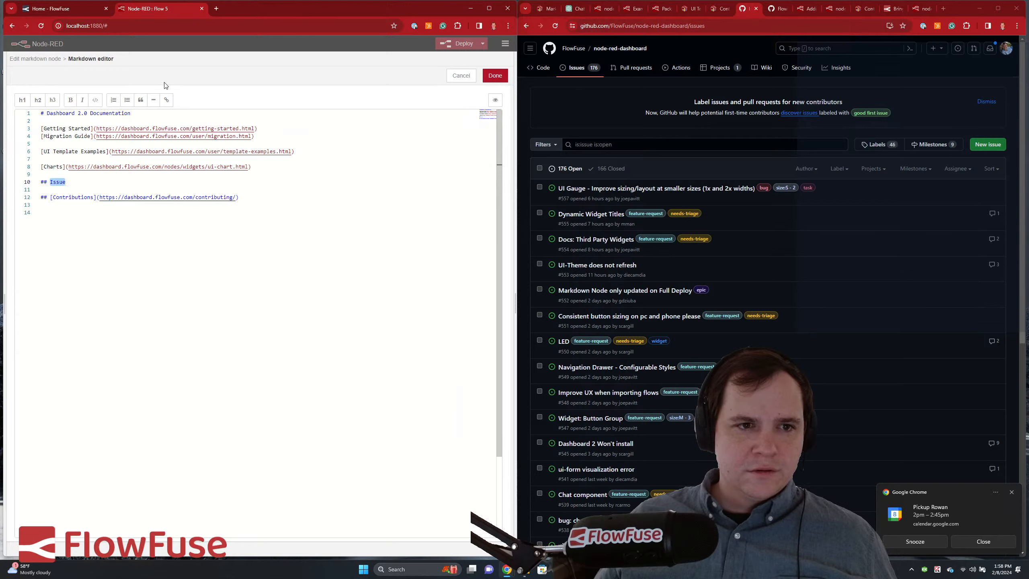
pyautogui.click(166, 99)
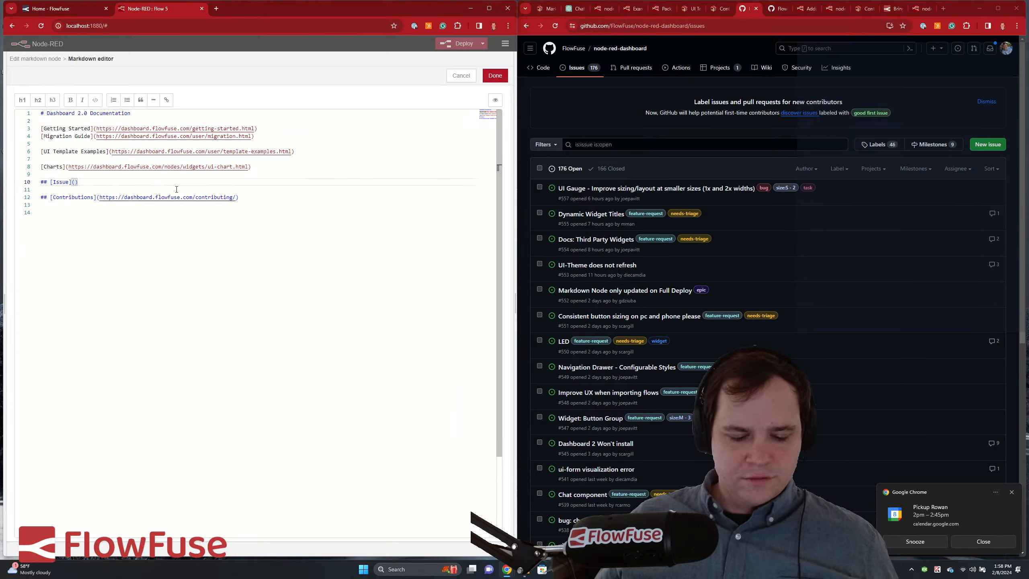
pyautogui.hotkey('ctrl', 'v')
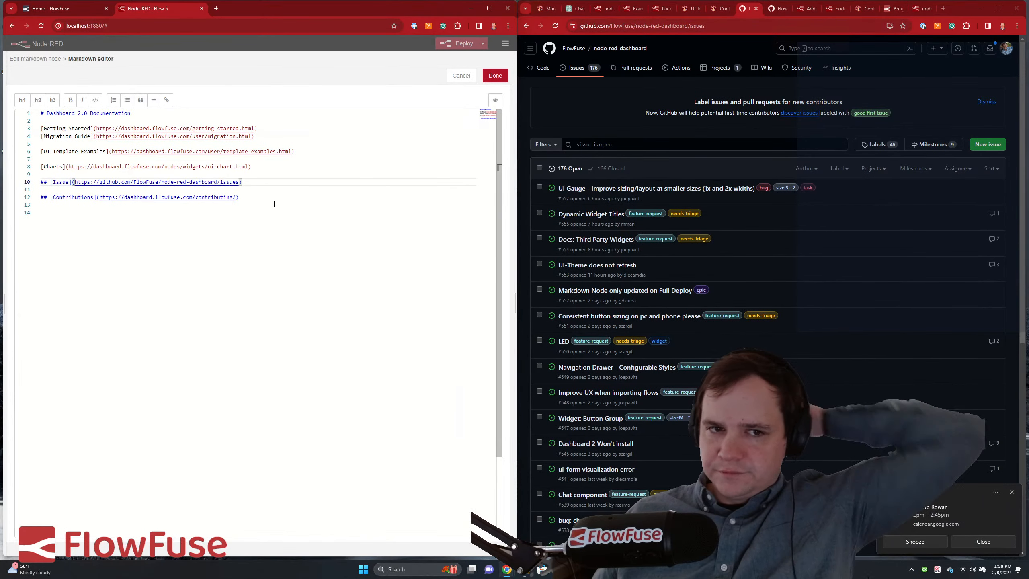
# - Add a second-level heading "FlowFuse" below the Contributions heading, separated by a blank line
pyautogui.click(263, 207)
pyautogui.press('Return')
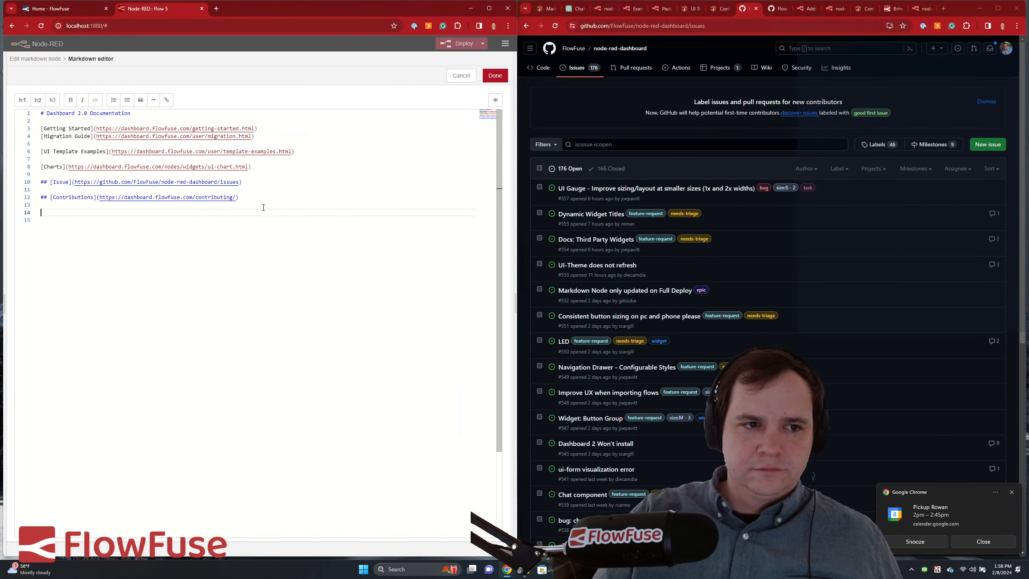
pyautogui.write('## FlowFuse')
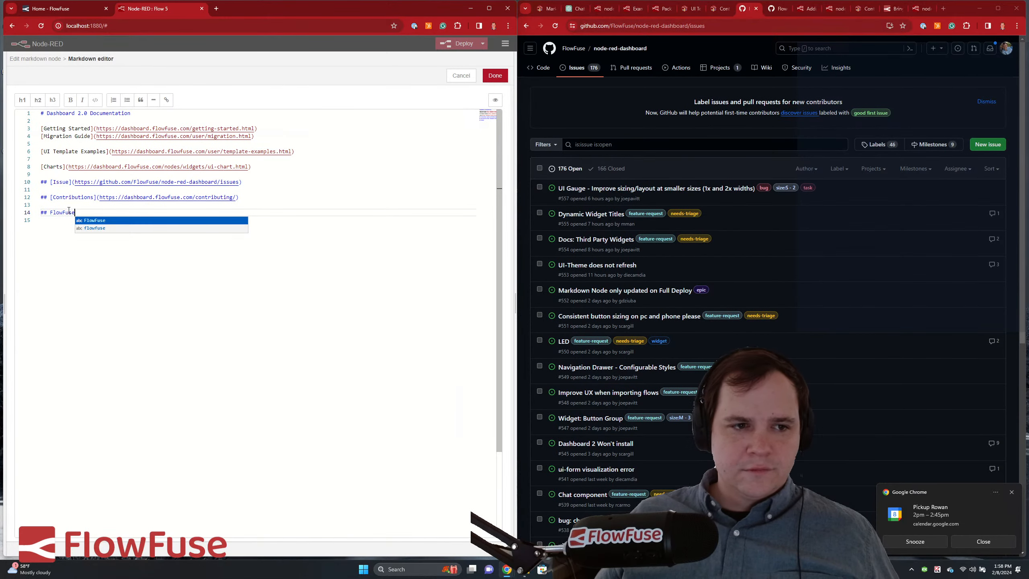
pyautogui.doubleClick(69, 211)
pyautogui.click(943, 9)
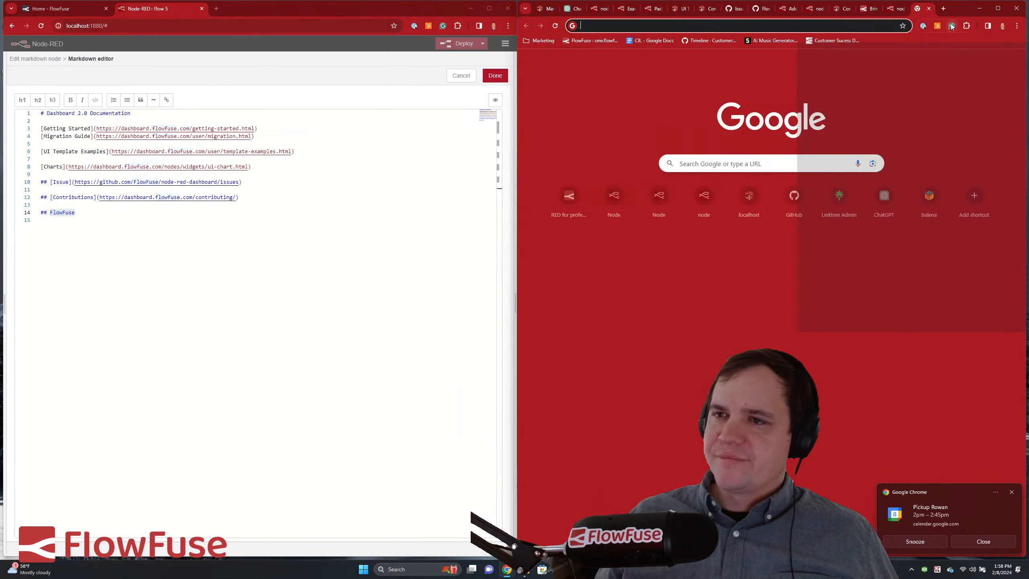
pyautogui.write('flowfuse')
pyautogui.press('Return')
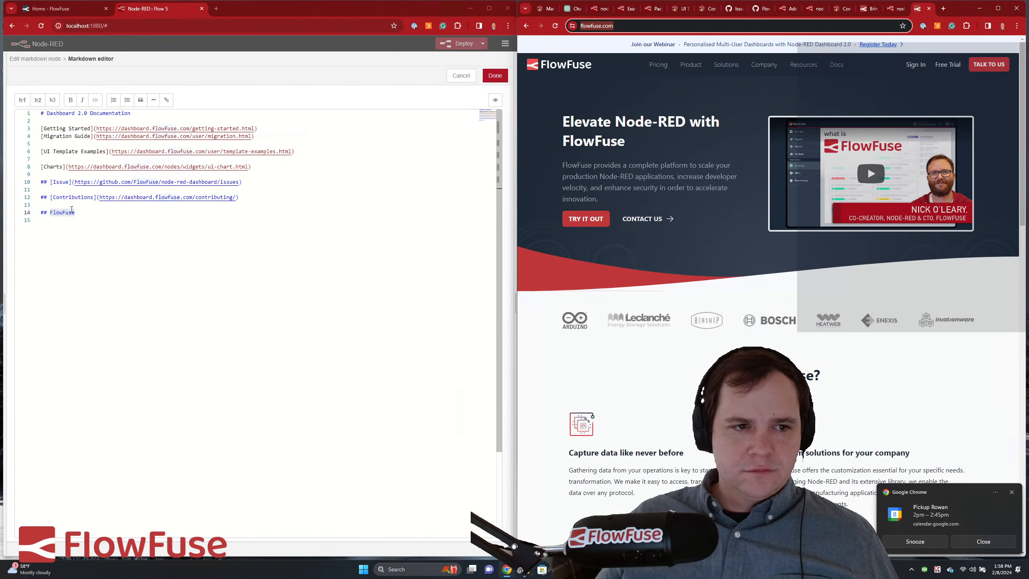
pyautogui.click(167, 99)
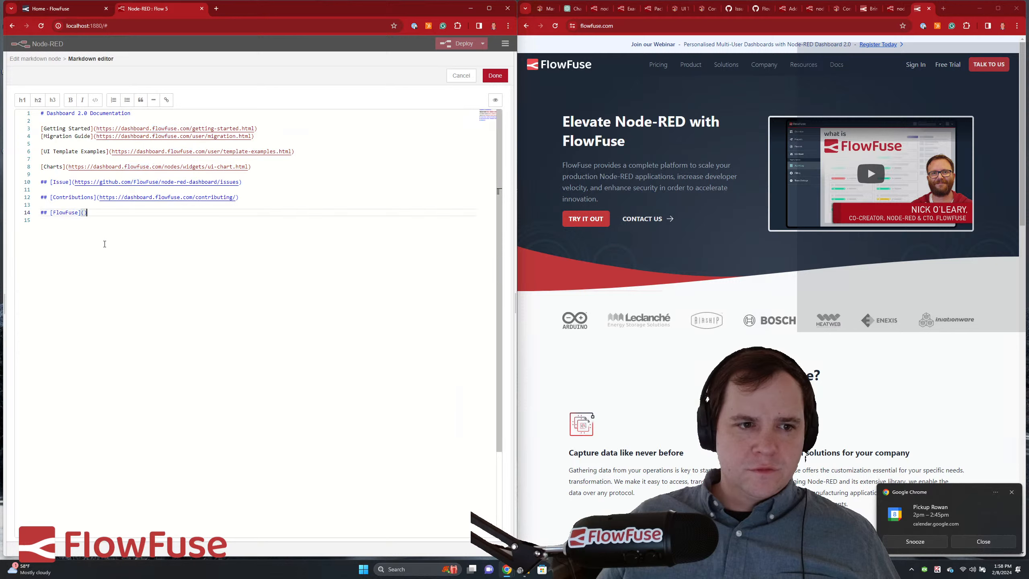
pyautogui.write('https://flowfuse.com/')
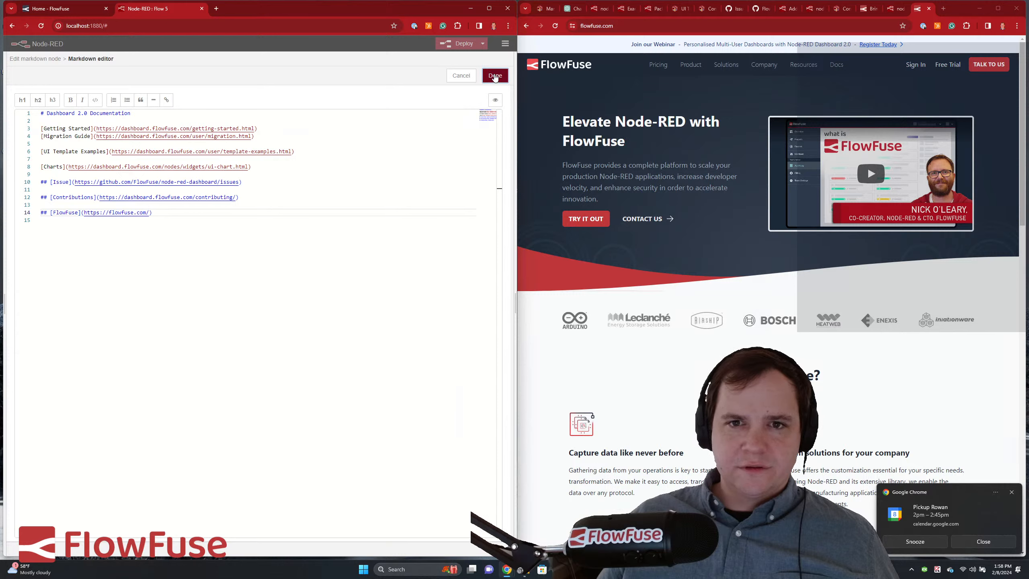
# - Select the entire Markdown text and try to leave the expanded Markdown editor
pyautogui.click(355, 193)
pyautogui.hotkey('ctrl', 'a')
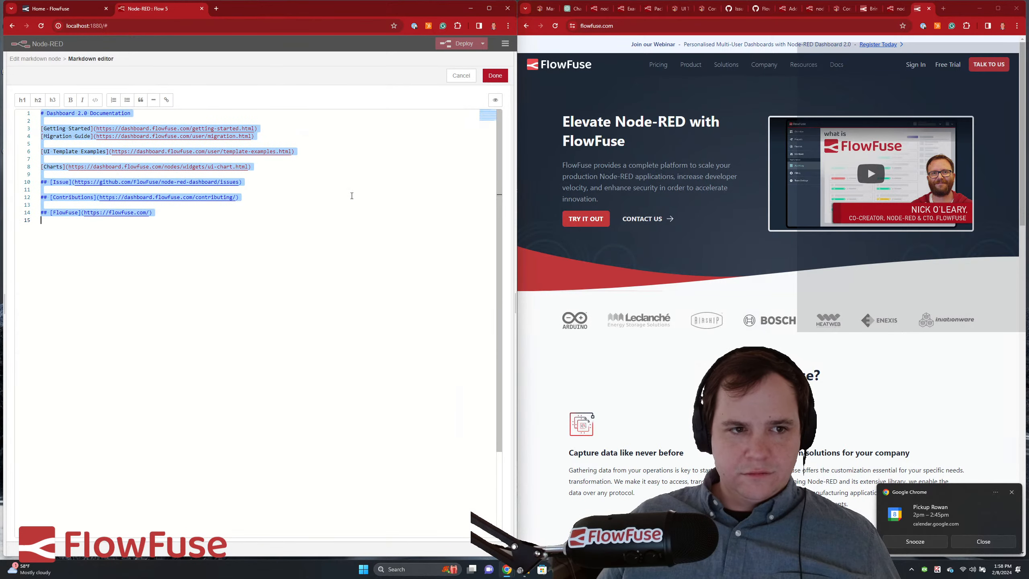
pyautogui.click(498, 79)
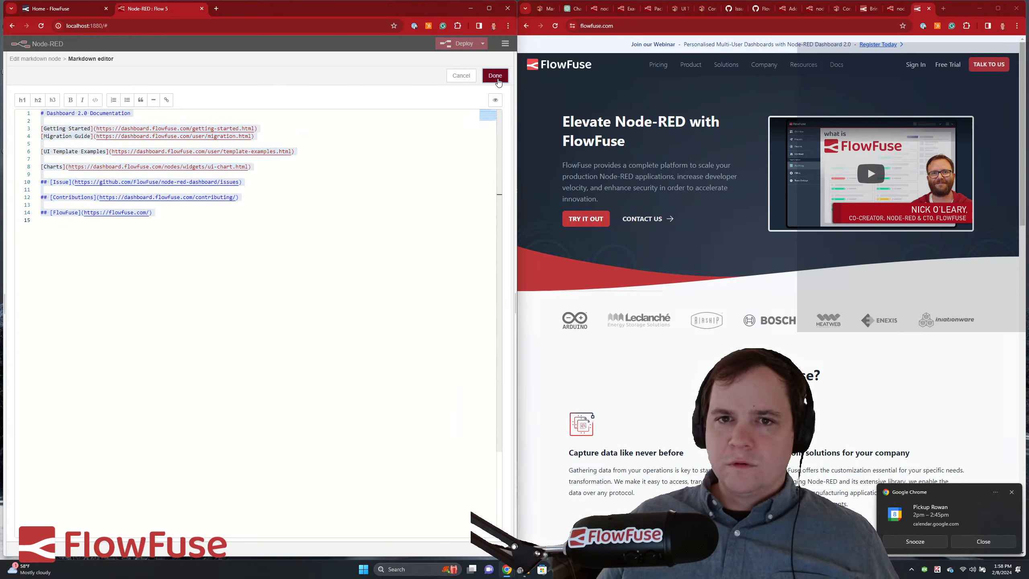
pyautogui.click(455, 80)
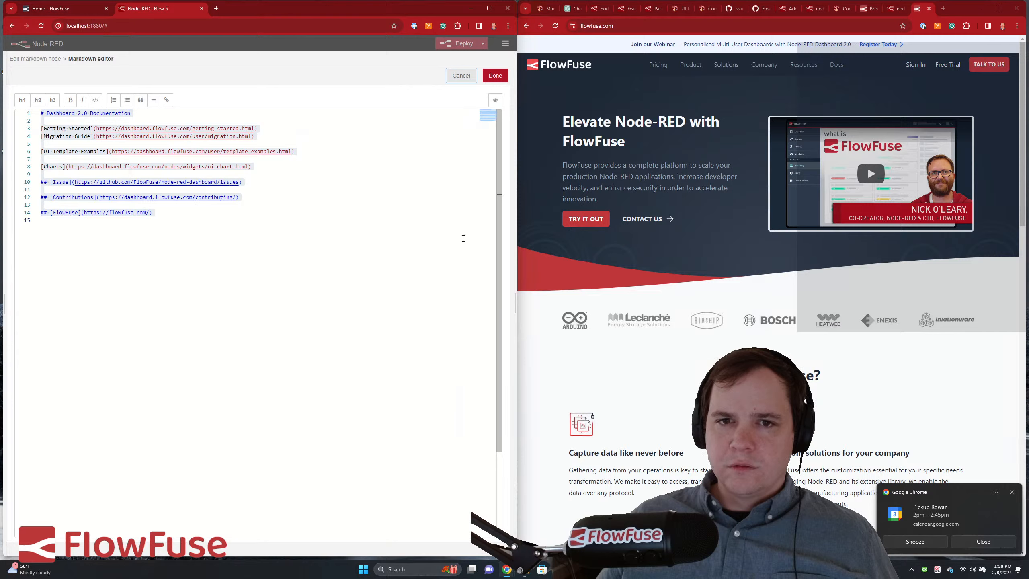
pyautogui.scroll(-3, 457, 243)
pyautogui.scroll(3, 457, 243)
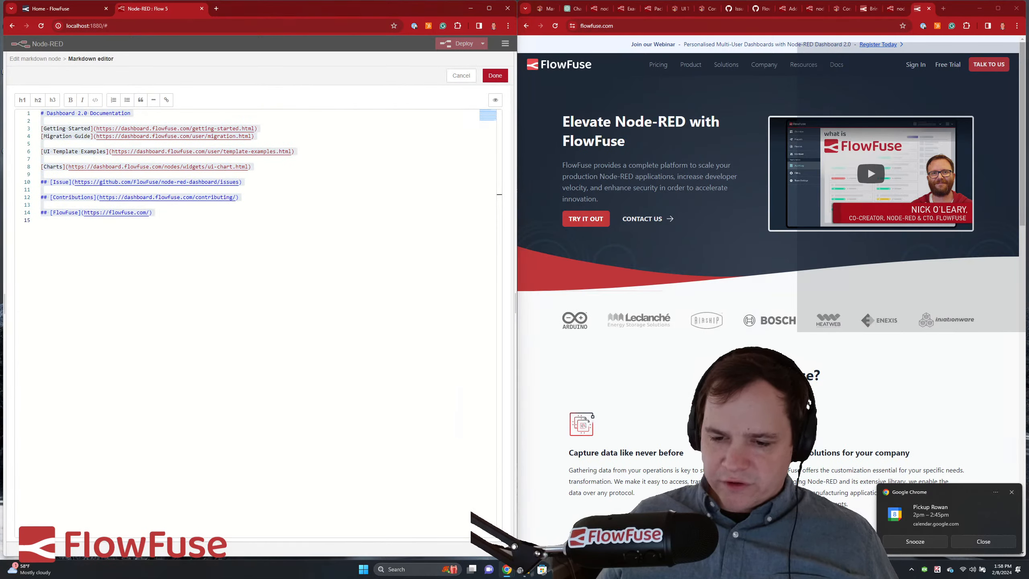
# - Bring up the terminal running Node-RED and move it clear of the Markdown editor to check its log
pyautogui.click(524, 569)
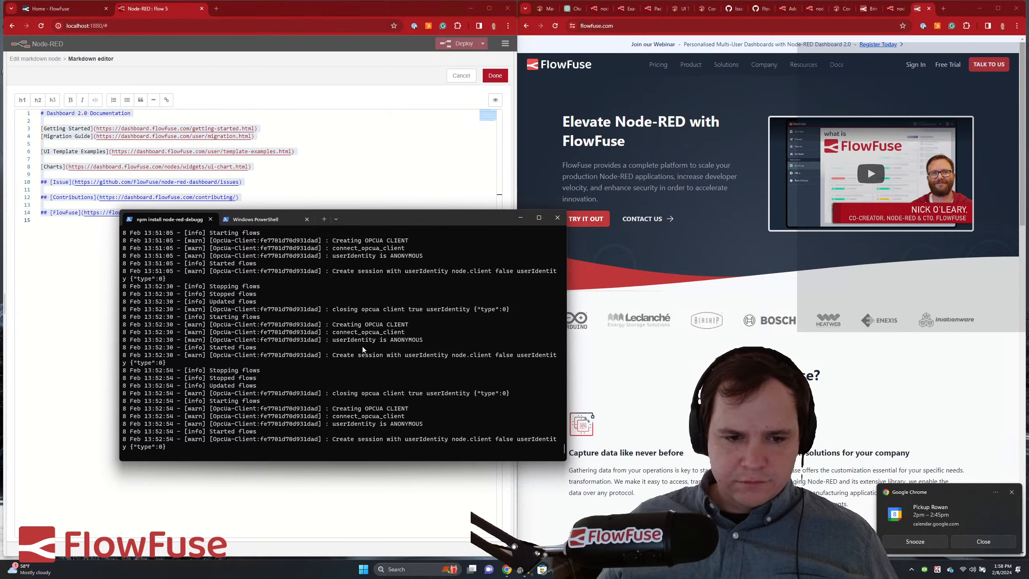
pyautogui.moveTo(374, 213); pyautogui.dragTo(784, 211)
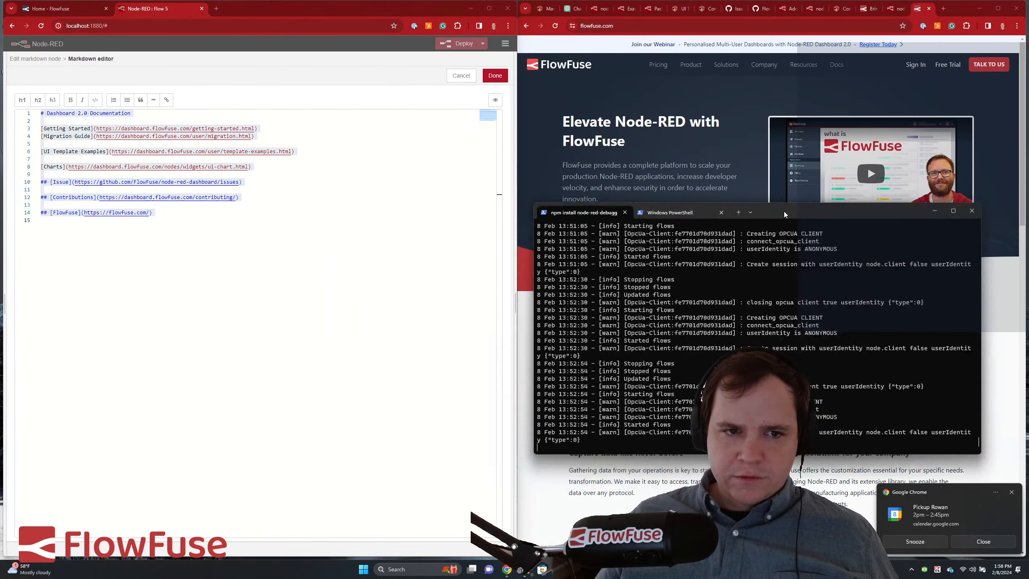
# - Abandon the stuck Markdown edit by reloading the Node-RED editor page, and return to Flow 5
pyautogui.click(454, 75)
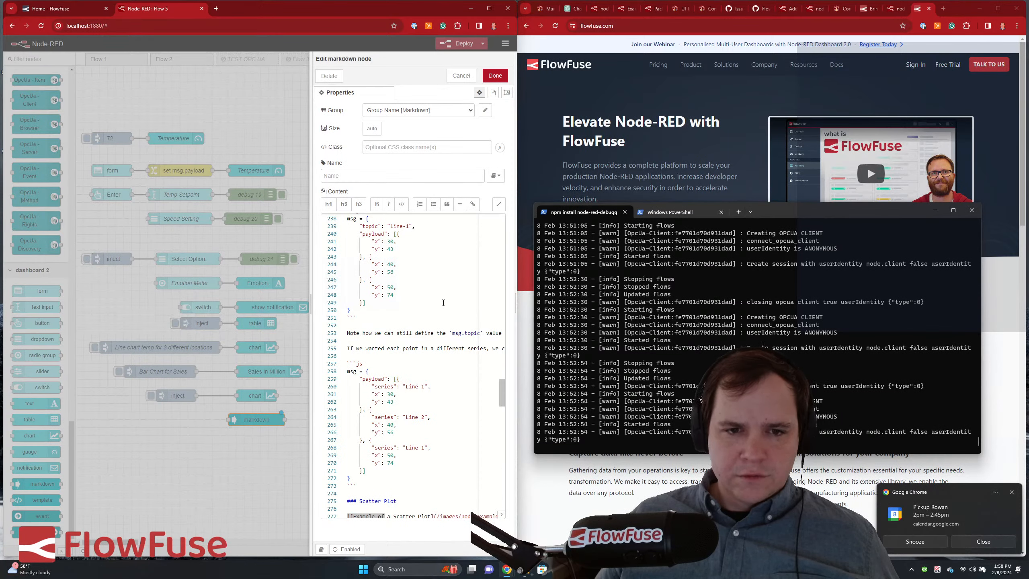
pyautogui.hotkey('ctrl', 'a')
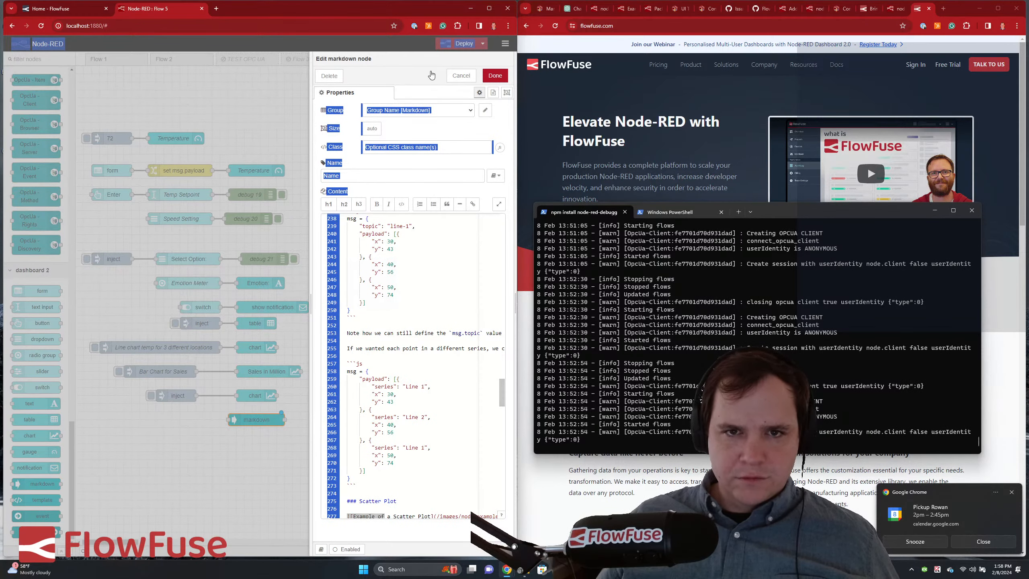
pyautogui.click(37, 28)
pyautogui.click(294, 77)
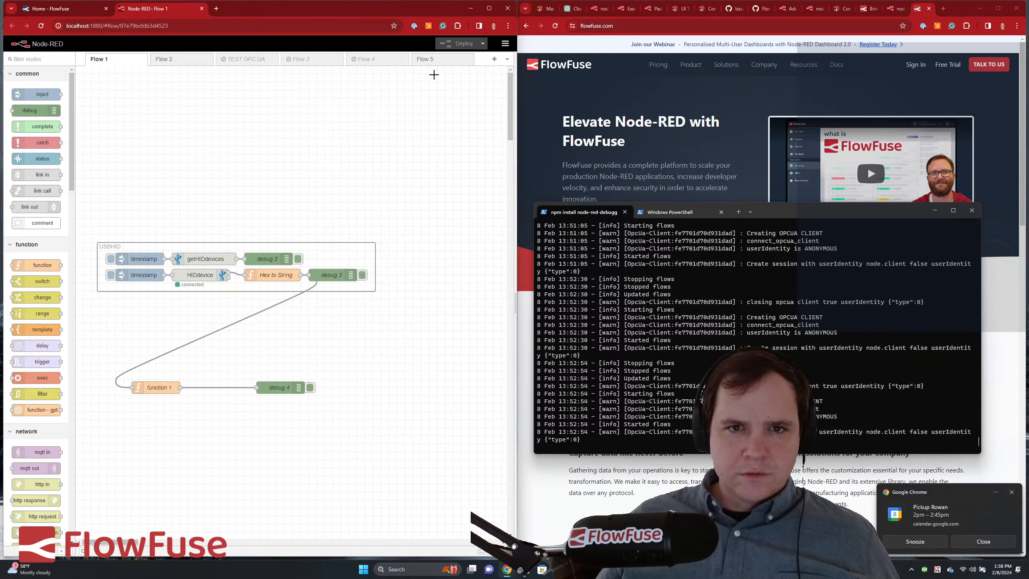
pyautogui.click(434, 63)
# - Replace the markdown node's whole content with the copied Dashboard 2.0 Documentation text and deploy the flow
pyautogui.doubleClick(224, 436)
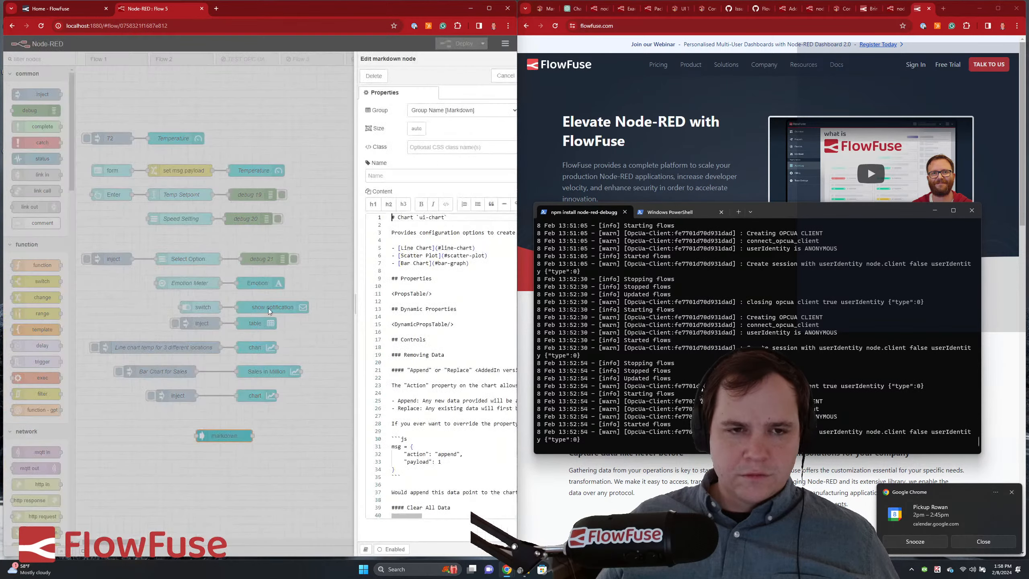
pyautogui.click(420, 295)
pyautogui.hotkey('ctrl', 'a')
pyautogui.hotkey('ctrl', 'v')
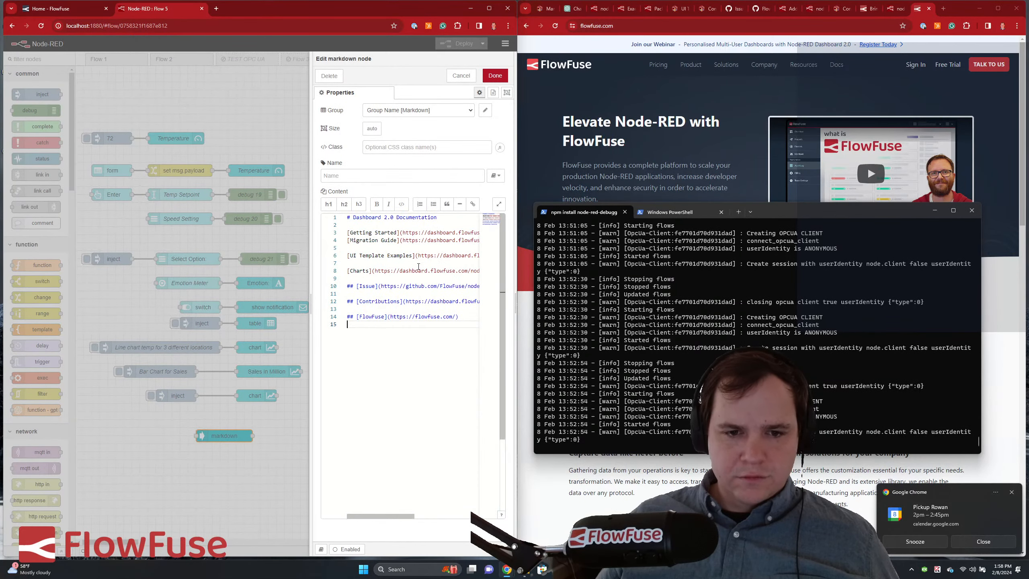
pyautogui.click(495, 76)
pyautogui.click(462, 43)
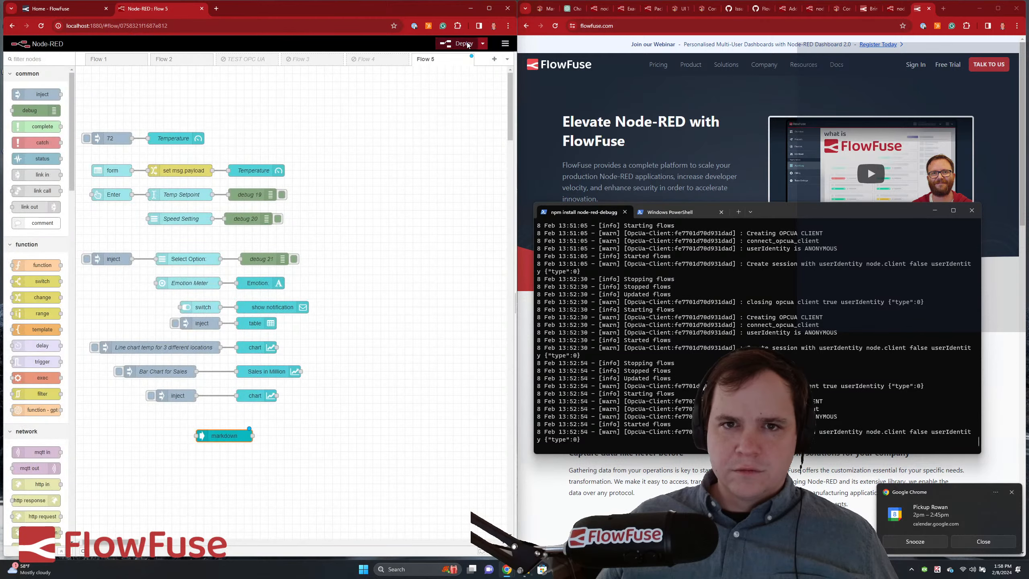
pyautogui.click(539, 15)
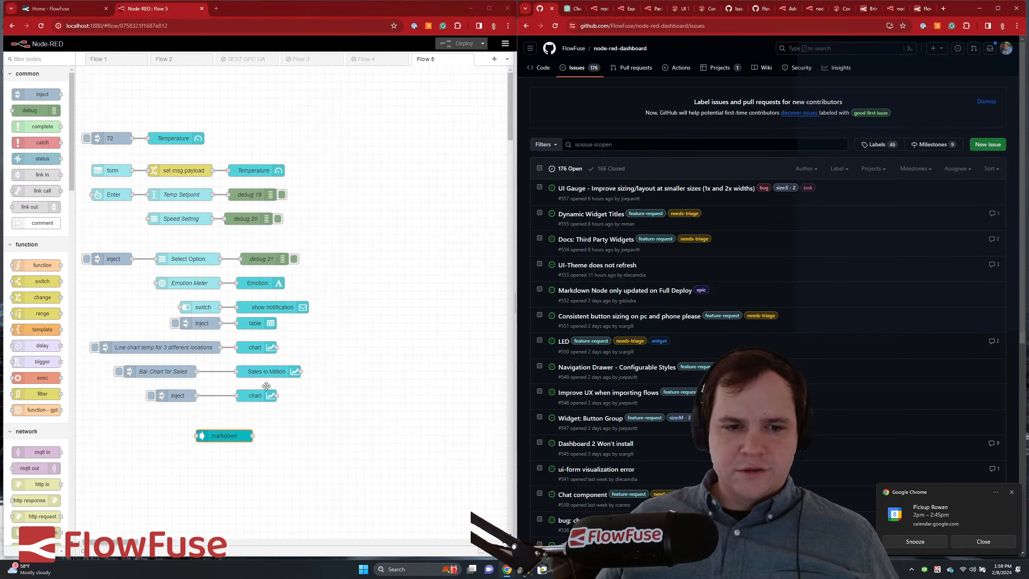
# - Change the link text "Issue" to "Issues" in the markdown node's content
pyautogui.doubleClick(226, 436)
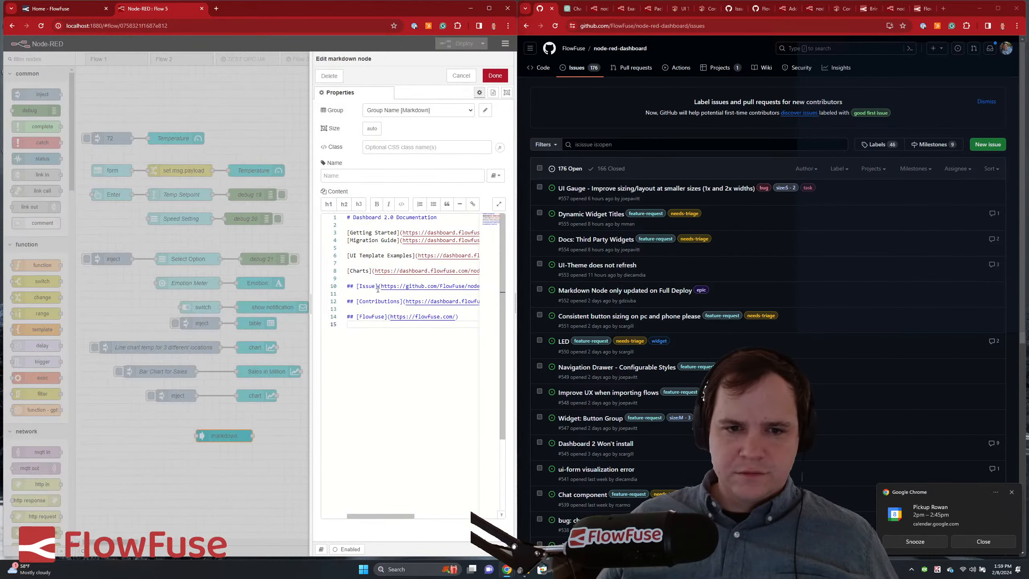
pyautogui.click(375, 286)
pyautogui.write('s')
# - Add the second-level heading "Quick start Guides Below:" under the Dashboard 2.0 Documentation title, separated by a blank line
pyautogui.click(392, 336)
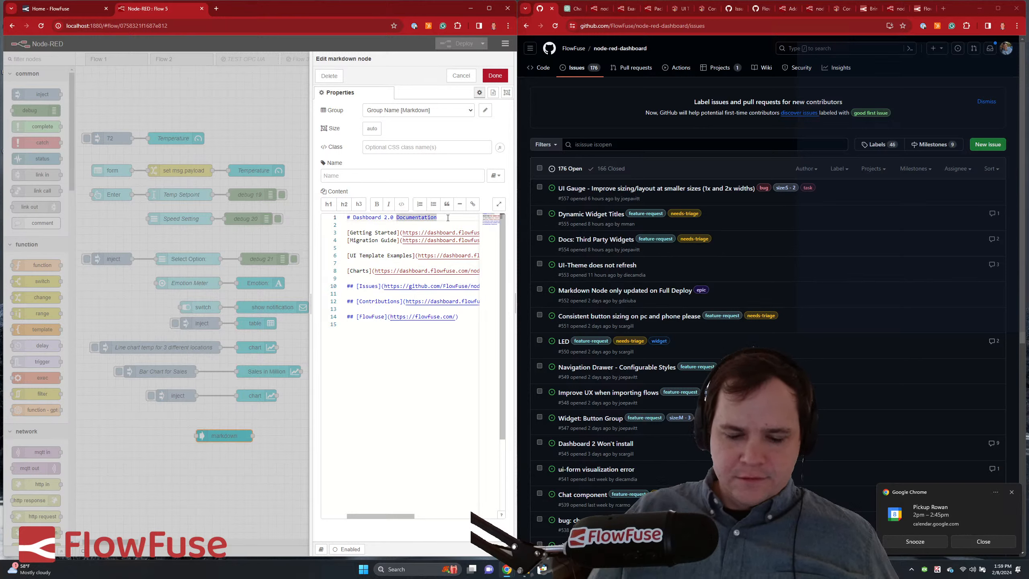
pyautogui.press('Return')
pyautogui.press('Return')
pyautogui.write('O')
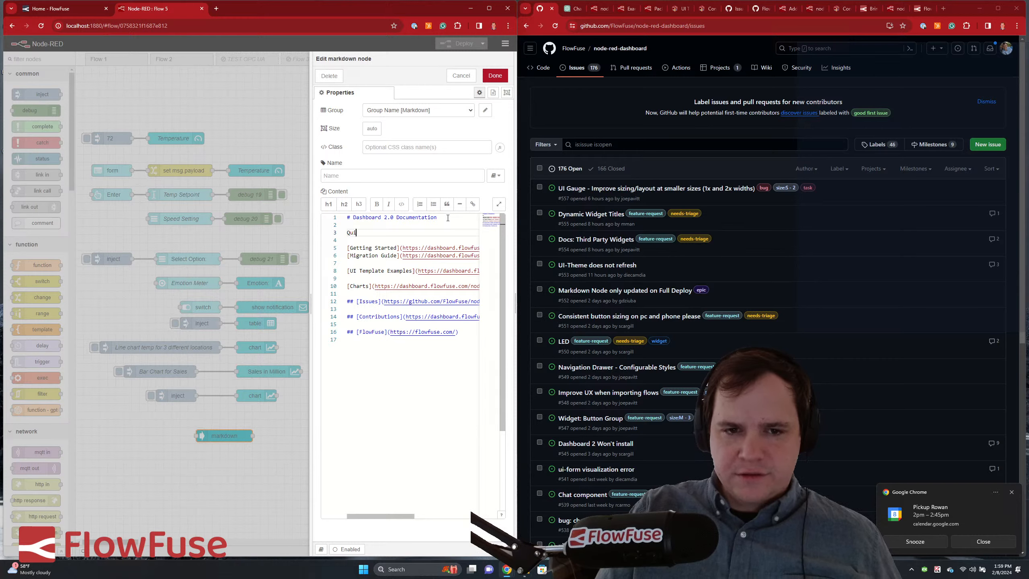
pyautogui.write('uic')
pyautogui.press('BackSpace')
pyautogui.press('BackSpace')
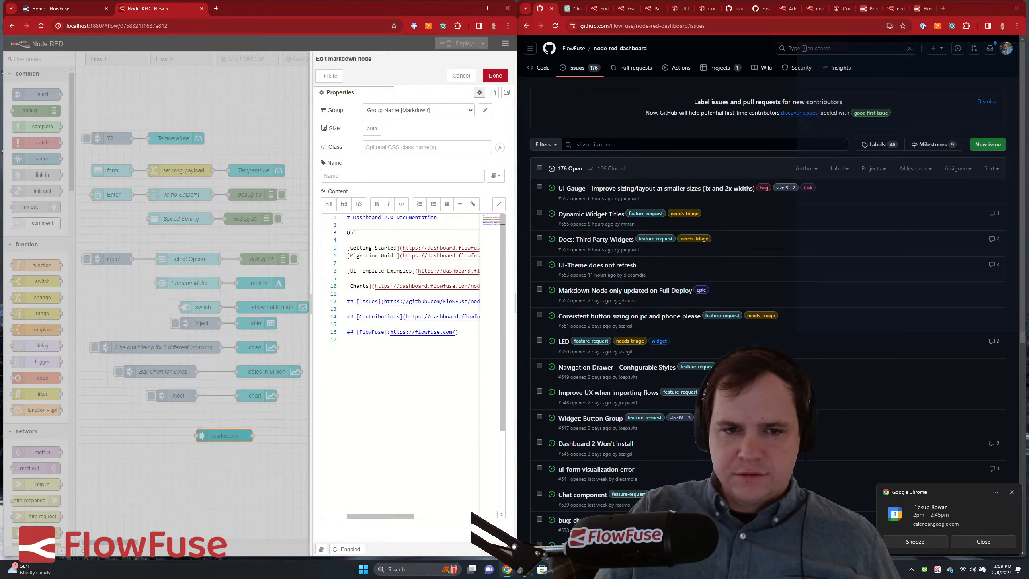
pyautogui.write('ck start ')
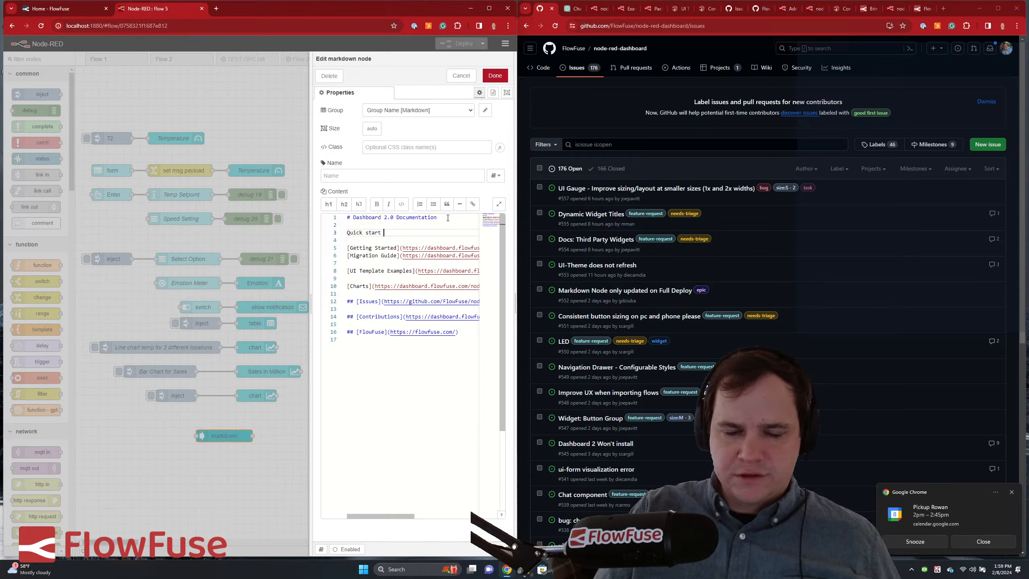
pyautogui.write('Guides Below:')
pyautogui.press('Home')
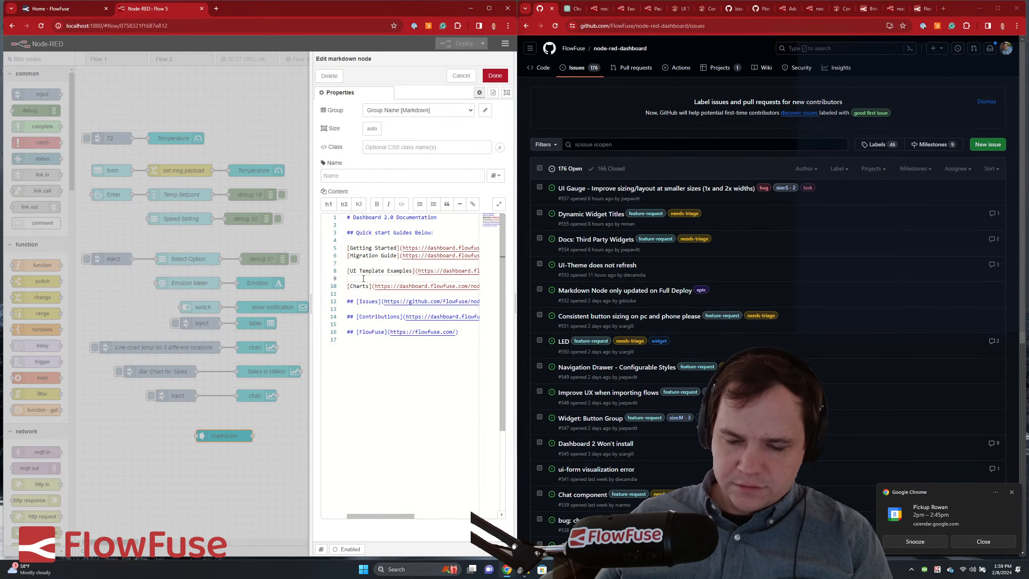
# - Remove the blank lines separating the Migration Guide, UI Template Examples and Charts links, and deploy the changed markdown node
pyautogui.press('Delete')
pyautogui.press('BackSpace')
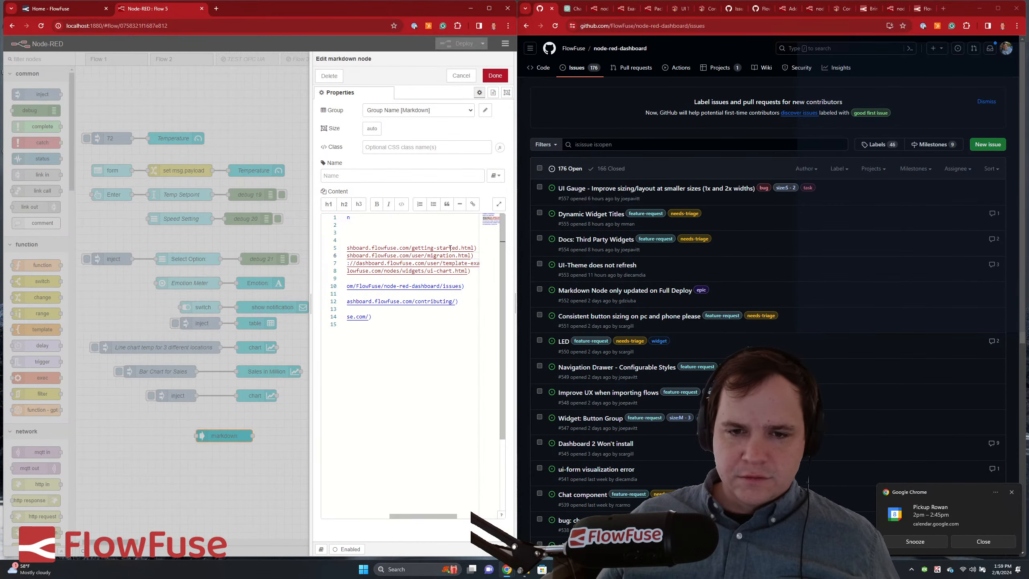
pyautogui.click(496, 76)
pyautogui.click(462, 44)
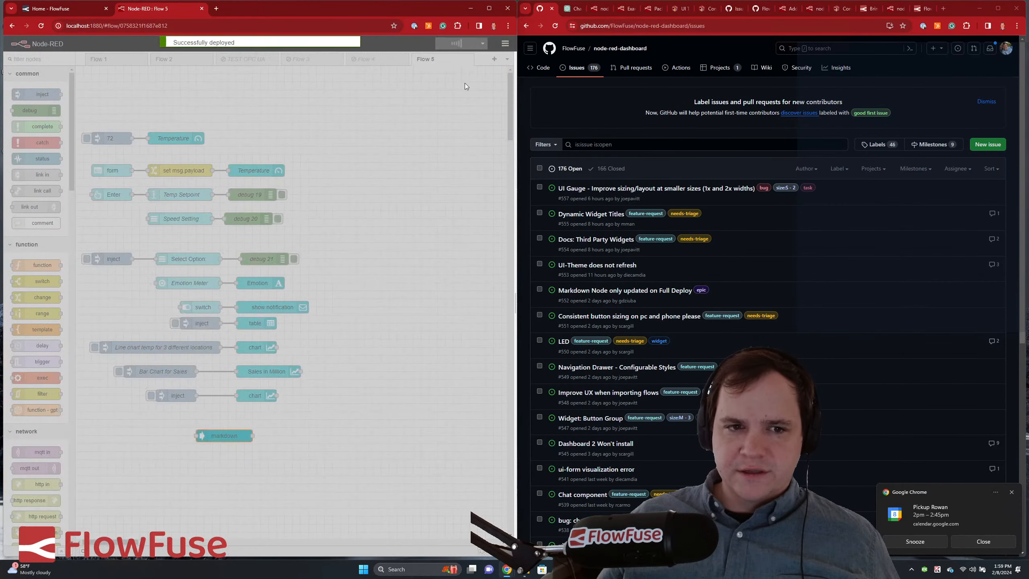
# - Go back from the GitHub issues page to the dashboard's Markdown page to check how the links render
pyautogui.click(573, 8)
pyautogui.click(549, 9)
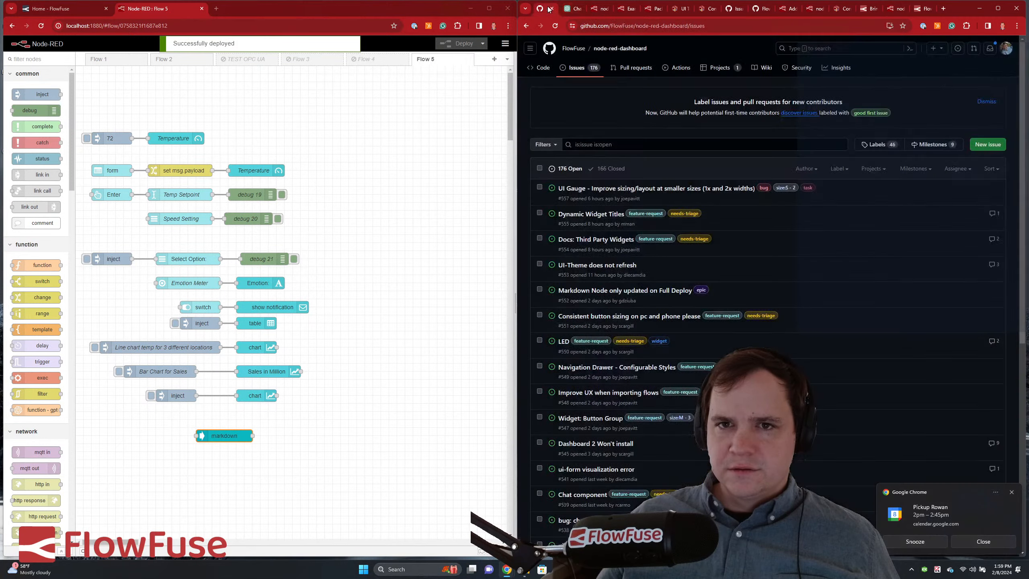
pyautogui.click(525, 27)
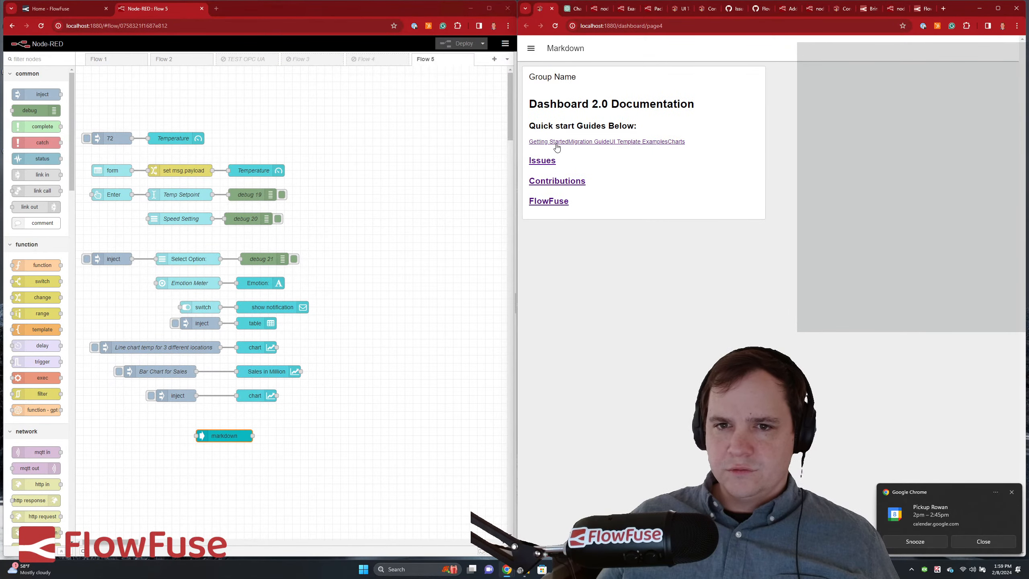
# - In the expanded Markdown editor, separate the Getting Started, Migration Guide, UI Template Examples and Charts links with blank lines
pyautogui.doubleClick(237, 436)
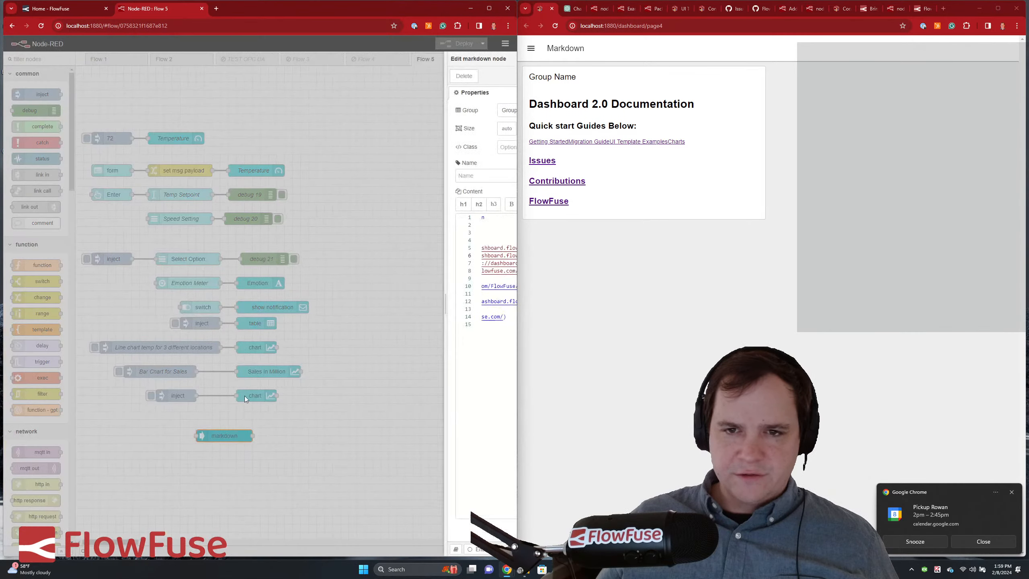
pyautogui.click(499, 204)
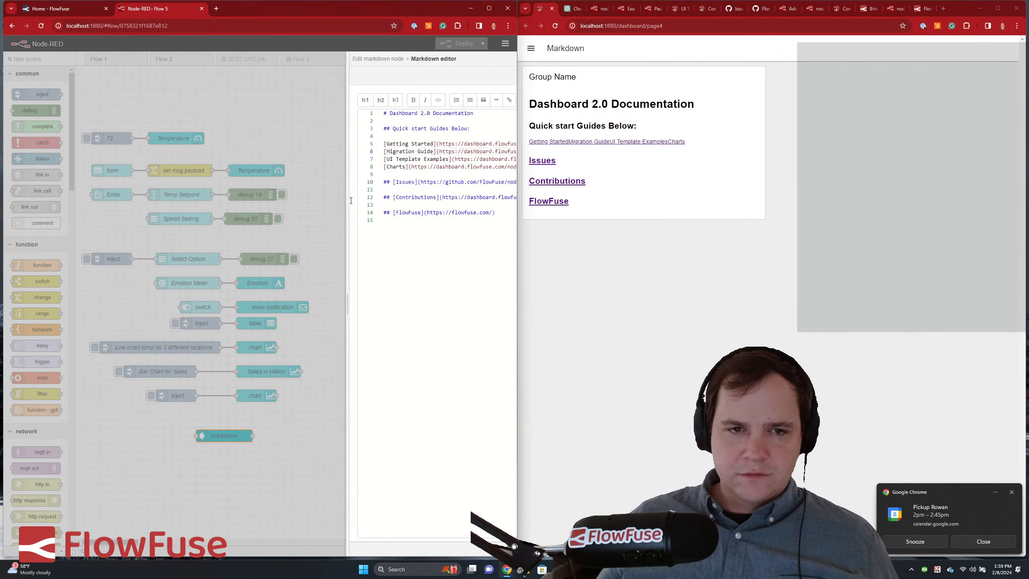
pyautogui.click(269, 141)
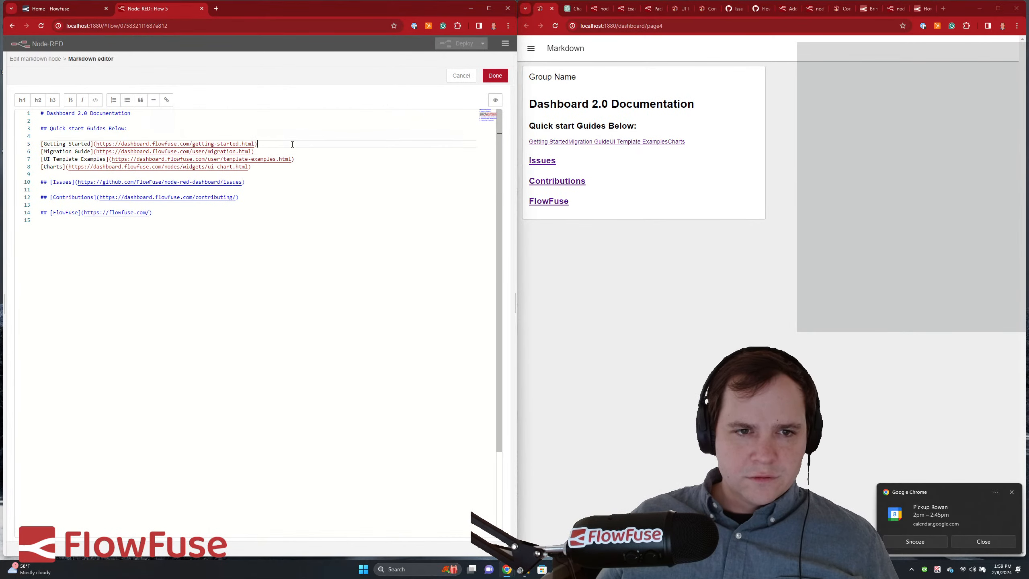
pyautogui.press('Return')
pyautogui.click(269, 158)
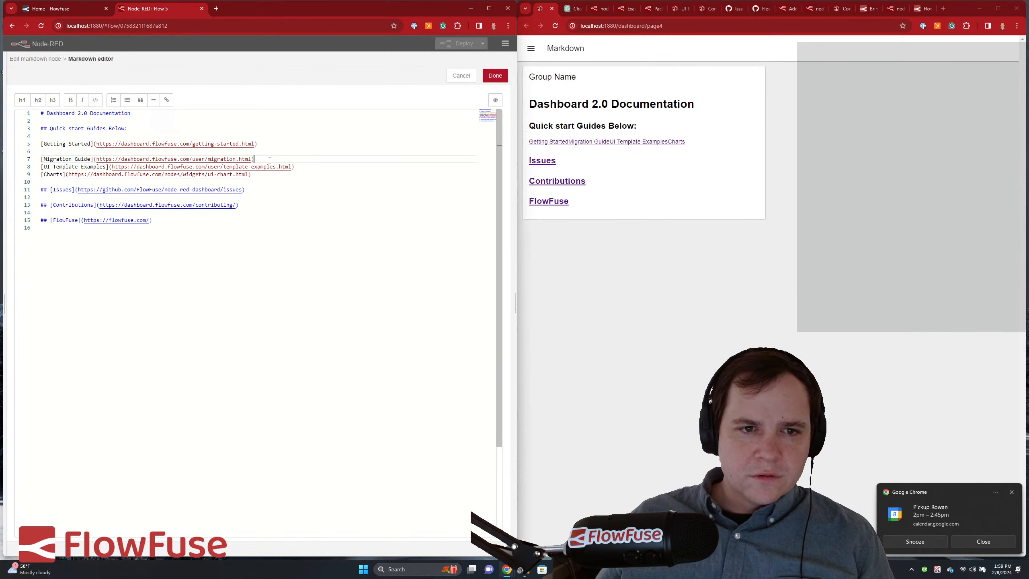
pyautogui.press('Return')
pyautogui.click(304, 175)
pyautogui.press('Return')
pyautogui.click(287, 186)
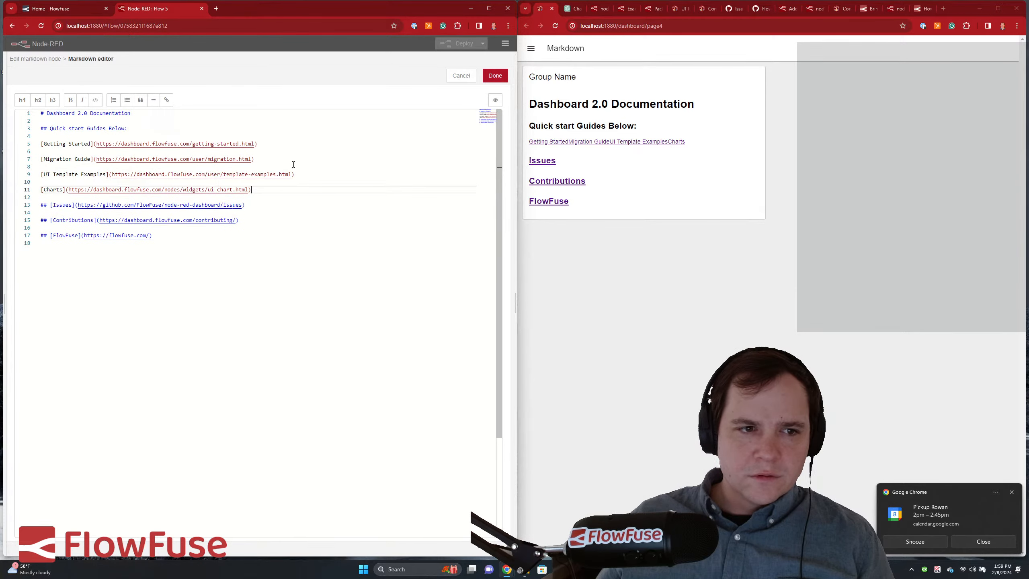
# - Select the entire Markdown text, save the markdown node's edited content and deploy the flow
pyautogui.hotkey('ctrl', 'a')
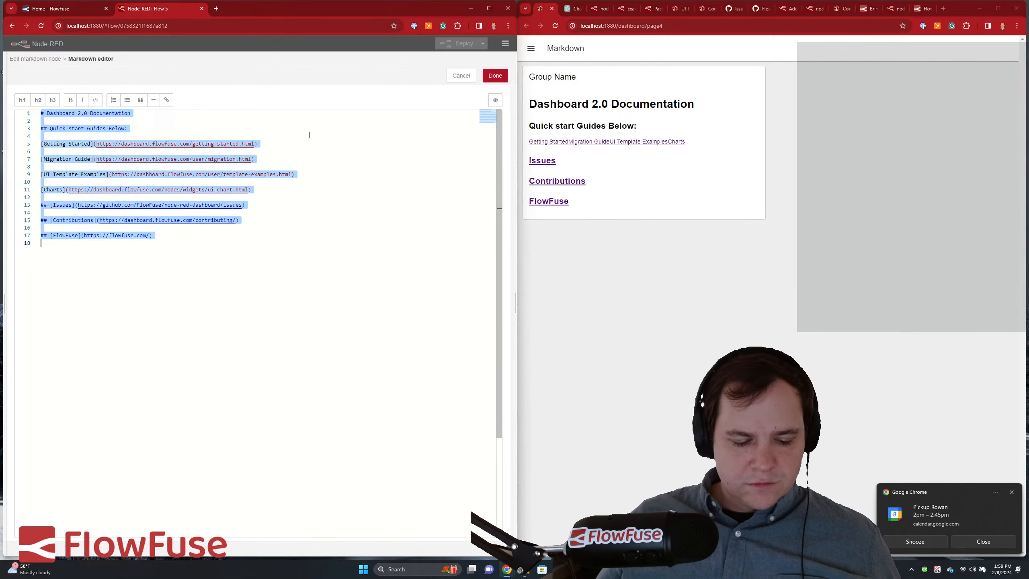
pyautogui.click(485, 81)
pyautogui.click(494, 76)
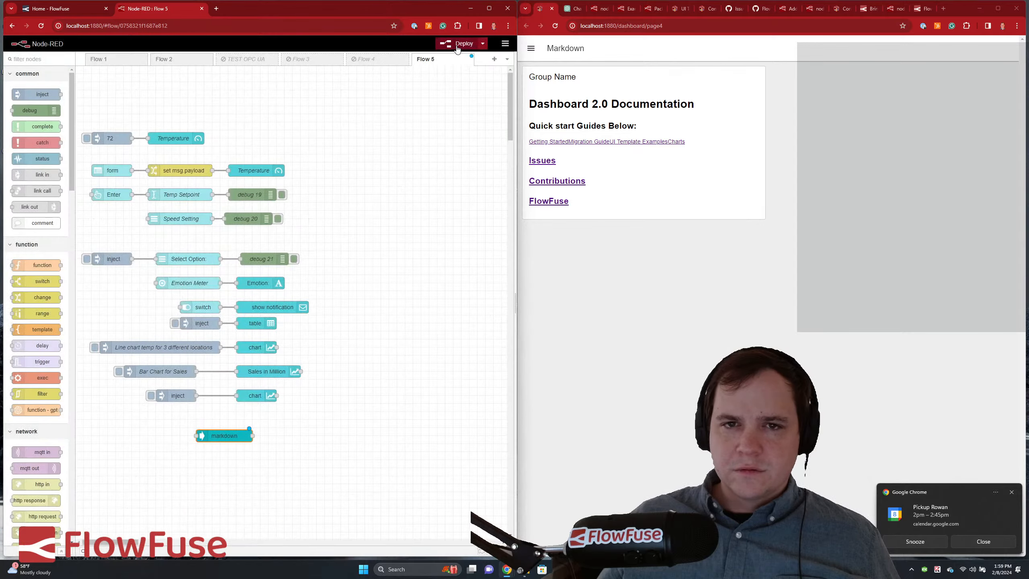
pyautogui.click(458, 45)
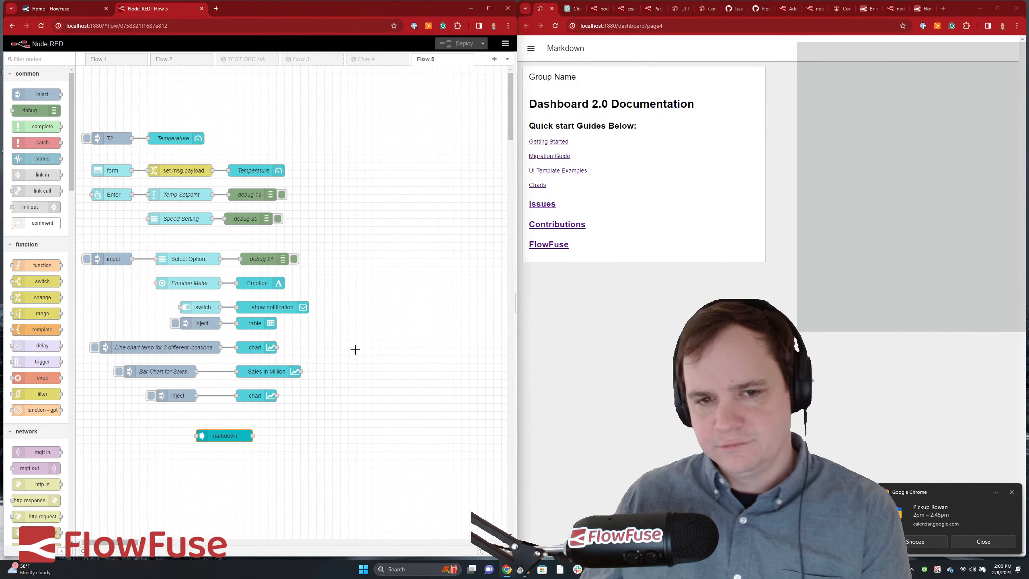
# - Tidy Flow 5 by moving the markdown node under the last chart and the 72 inject with its Temperature gauge above the form row, and deploy
pyautogui.moveTo(233, 434); pyautogui.dragTo(272, 418)
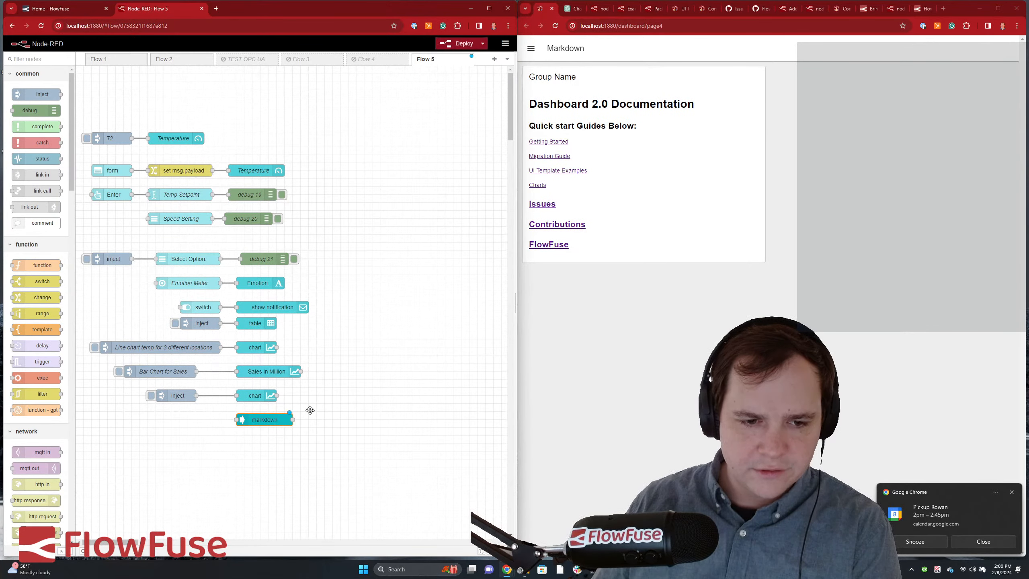
pyautogui.click(460, 43)
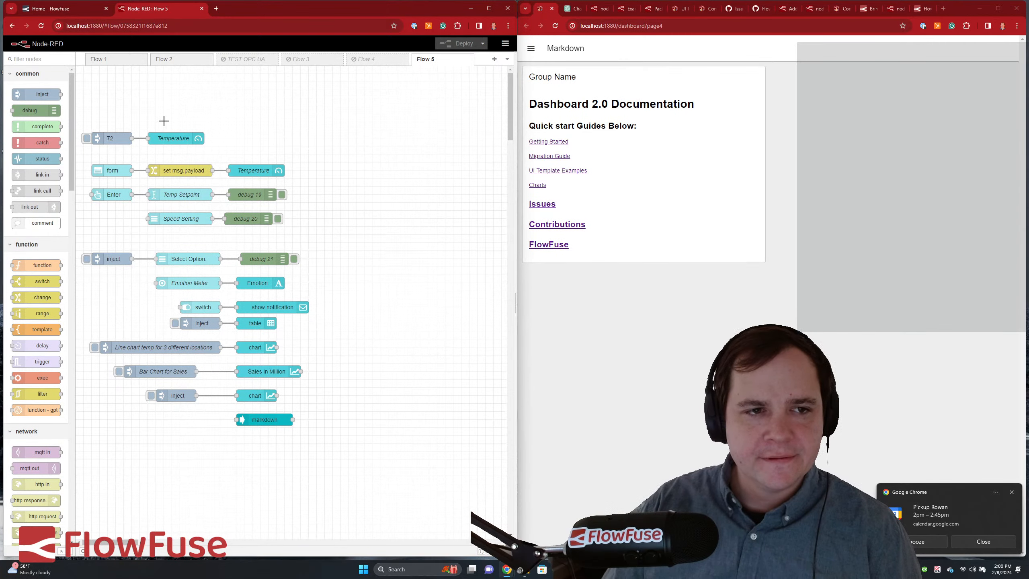
pyautogui.moveTo(269, 108); pyautogui.dragTo(110, 136)
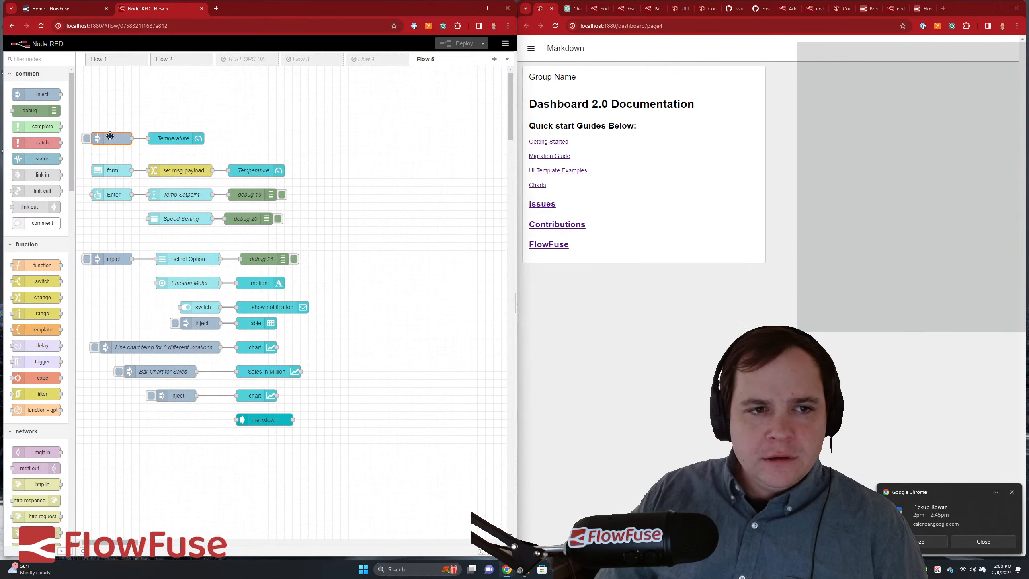
pyautogui.moveTo(225, 110); pyautogui.dragTo(200, 143)
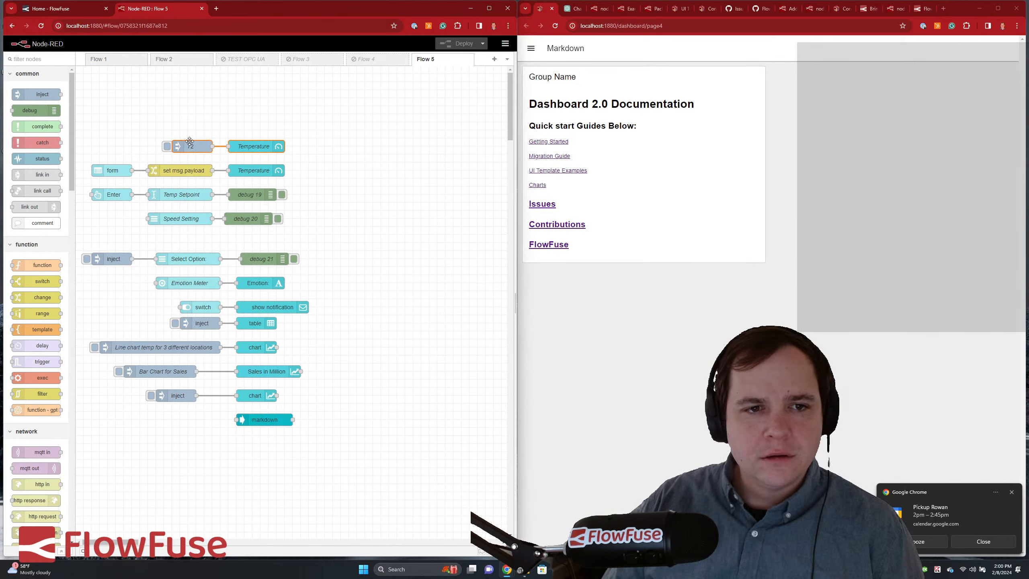
pyautogui.click(391, 180)
pyautogui.click(458, 43)
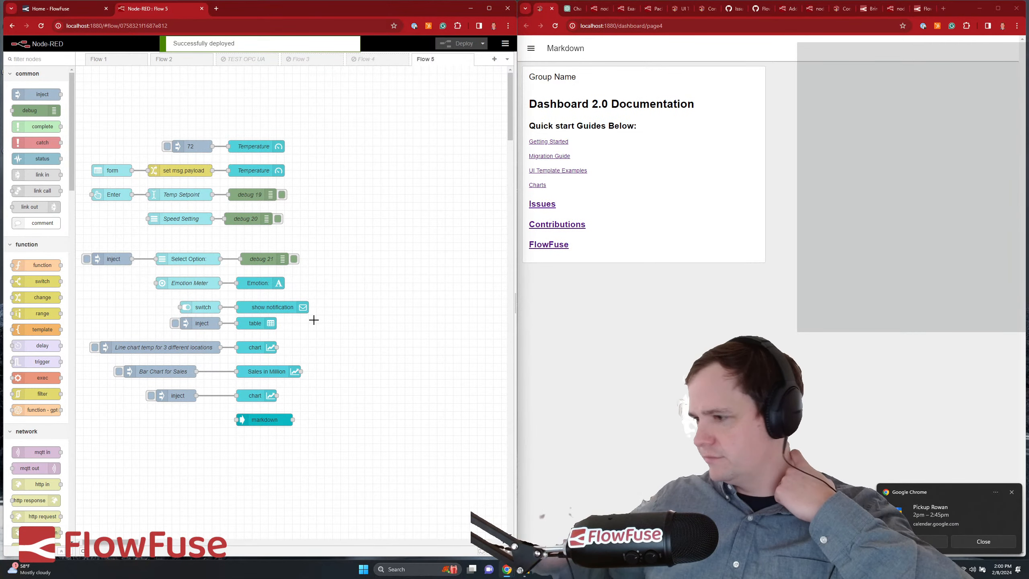
pyautogui.click(1011, 492)
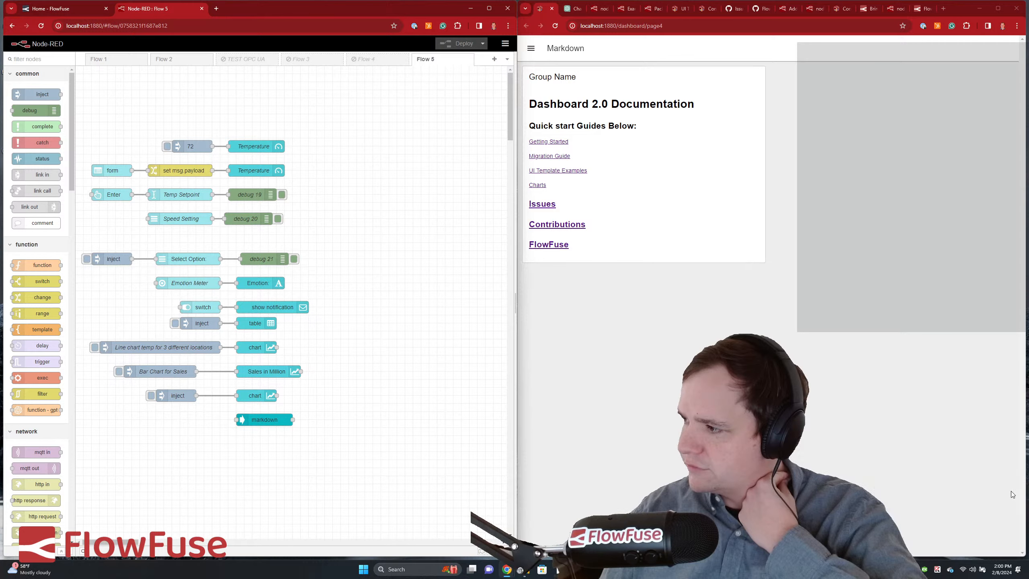